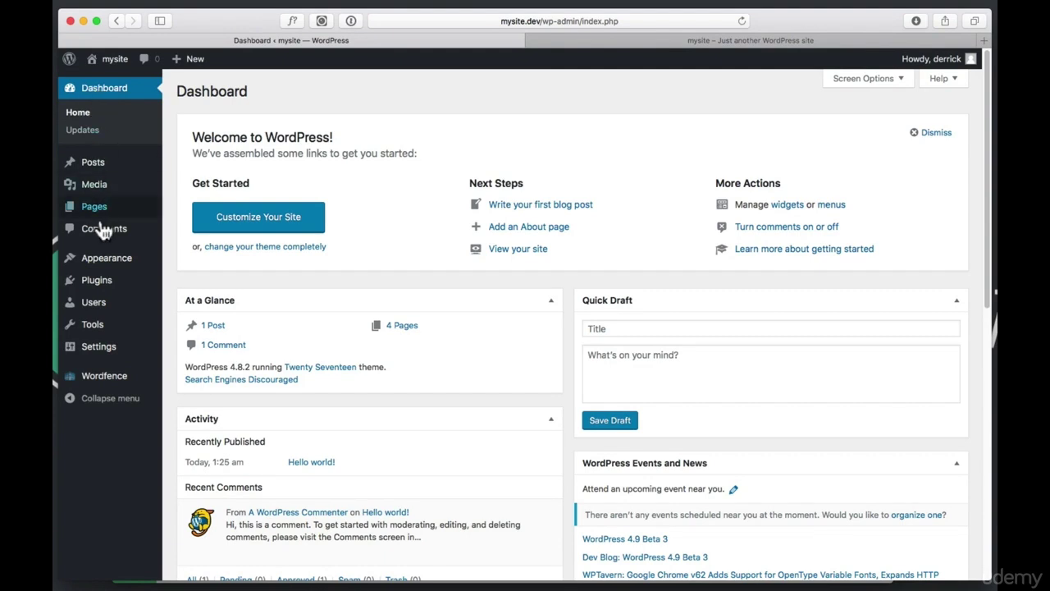
Open Appearance > Themes to see mysite's installed themes
{"action": "mouse_move", "coordinate": [102, 283]}
{"action": "mouse_move", "coordinate": [110, 266]}
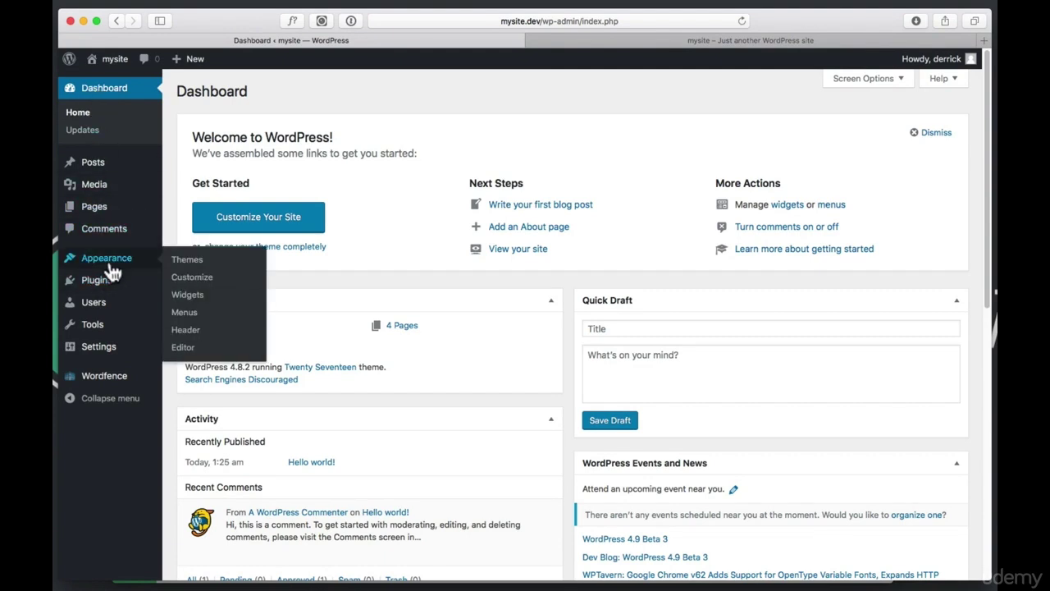
{"action": "left_click", "coordinate": [199, 260]}
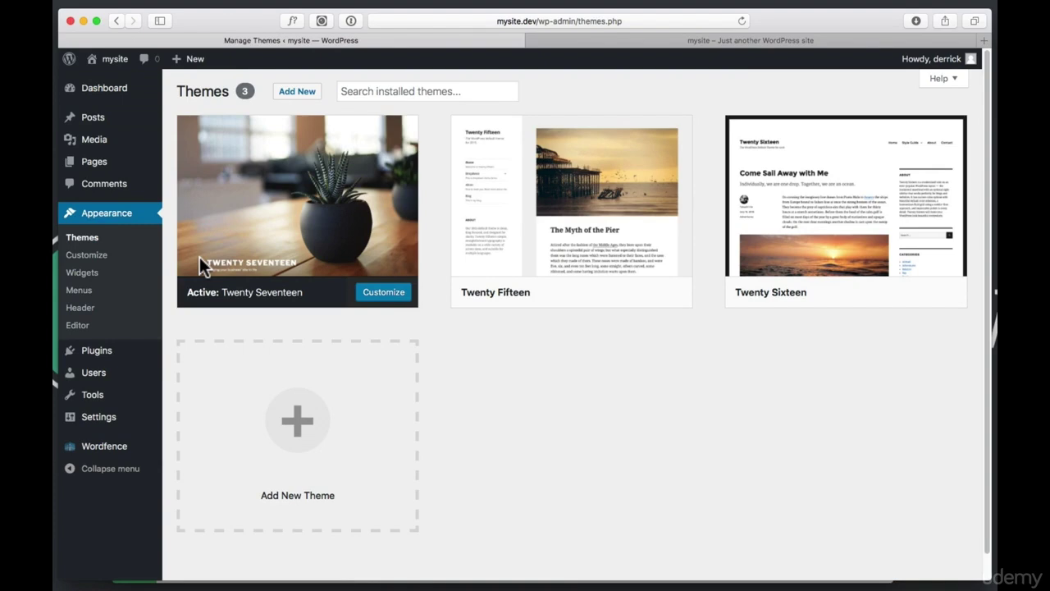
{"action": "left_click", "coordinate": [360, 294]}
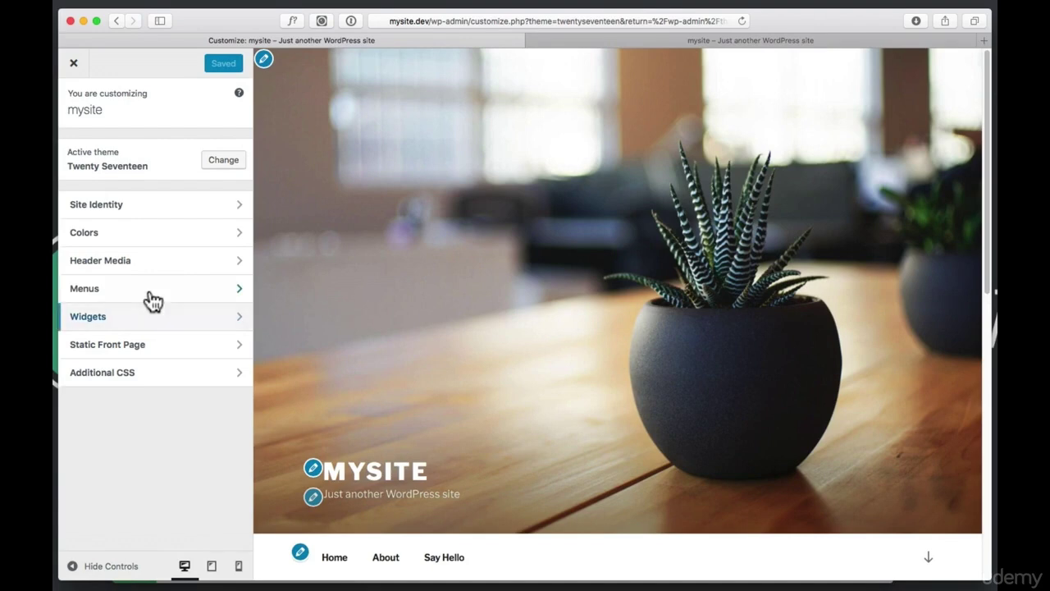
{"action": "left_click", "coordinate": [122, 262]}
{"action": "scroll", "coordinate": [164, 394], "scroll_direction": "down", "scroll_amount": 5}
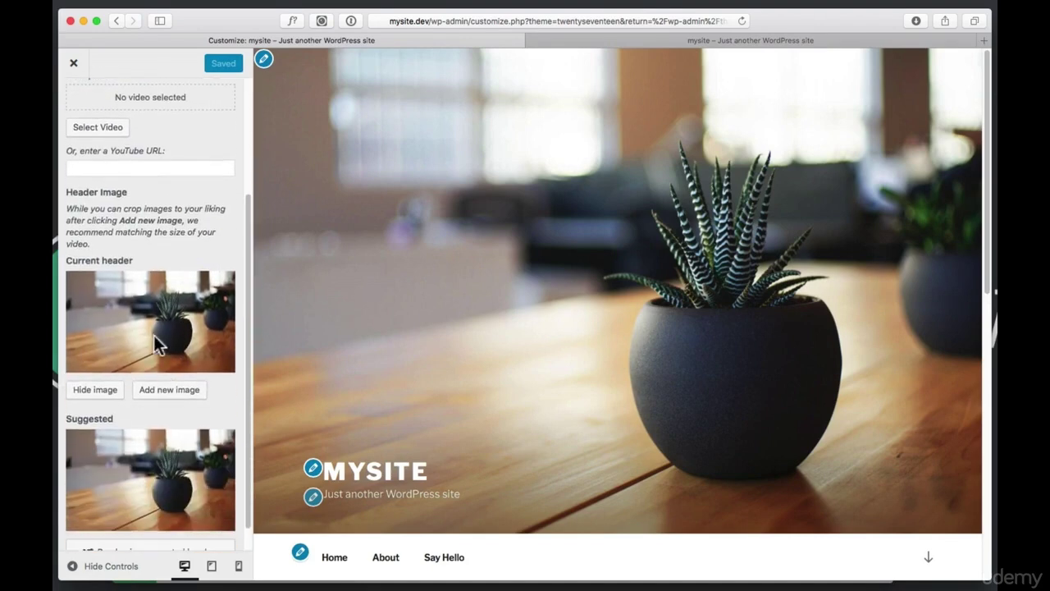
{"action": "scroll", "coordinate": [123, 161], "scroll_direction": "down", "scroll_amount": 1}
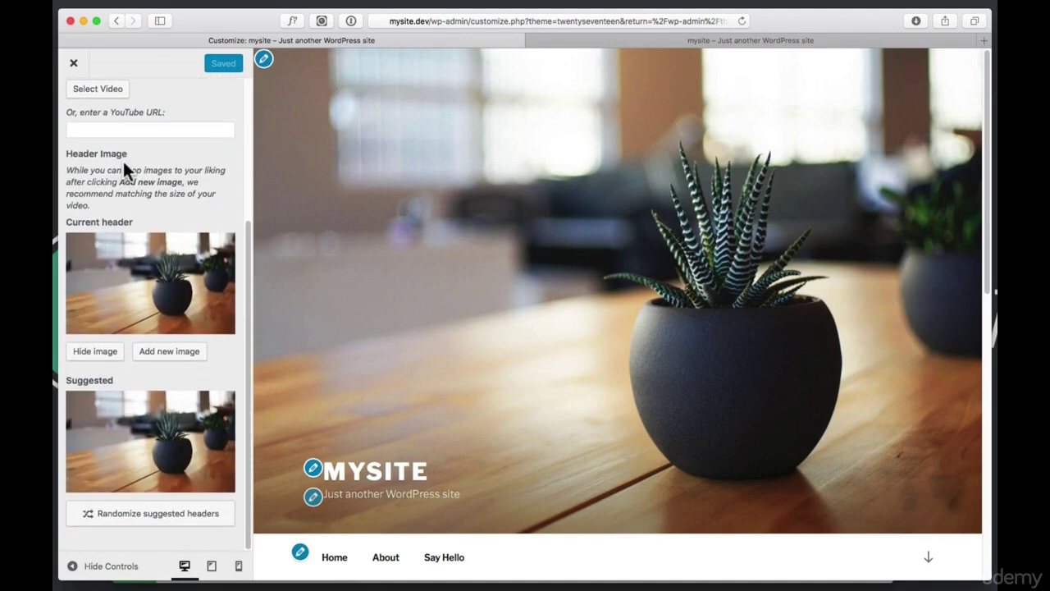
{"action": "scroll", "coordinate": [123, 164], "scroll_direction": "up", "scroll_amount": 5}
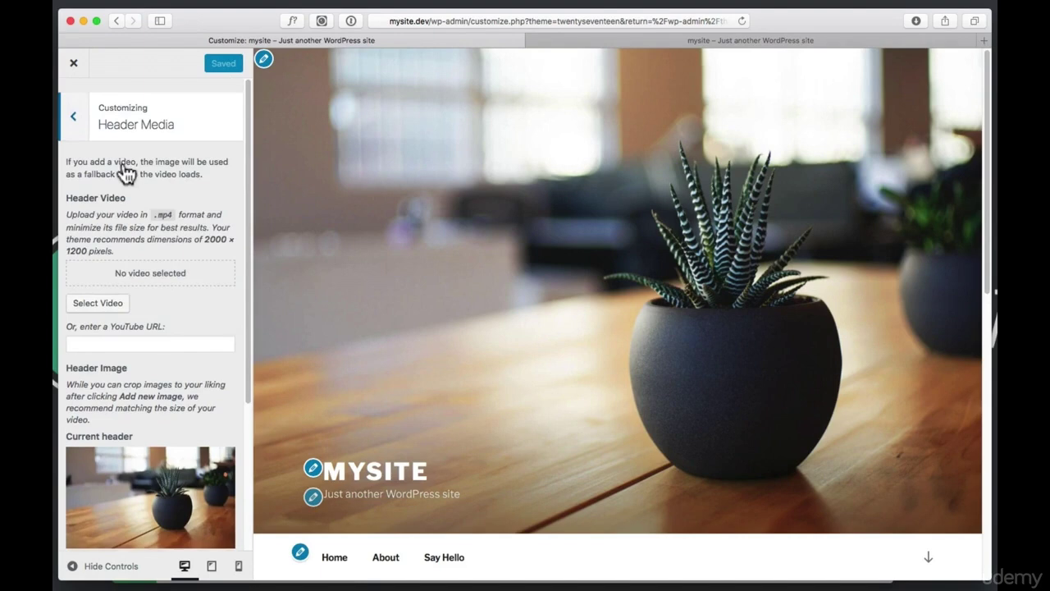
{"action": "left_click", "coordinate": [75, 106]}
{"action": "left_click", "coordinate": [141, 292]}
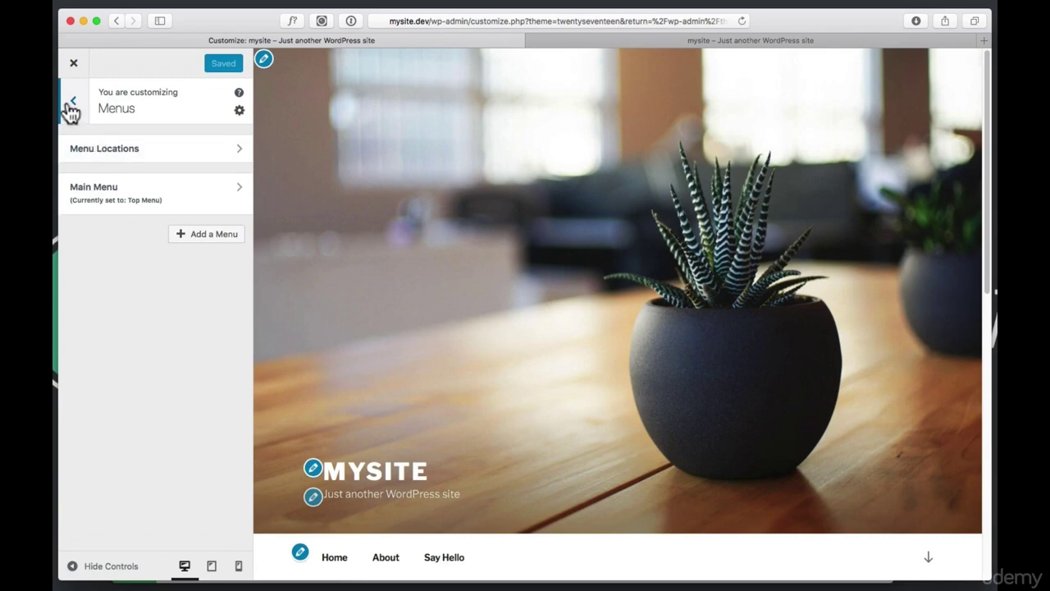
{"action": "left_click", "coordinate": [72, 104]}
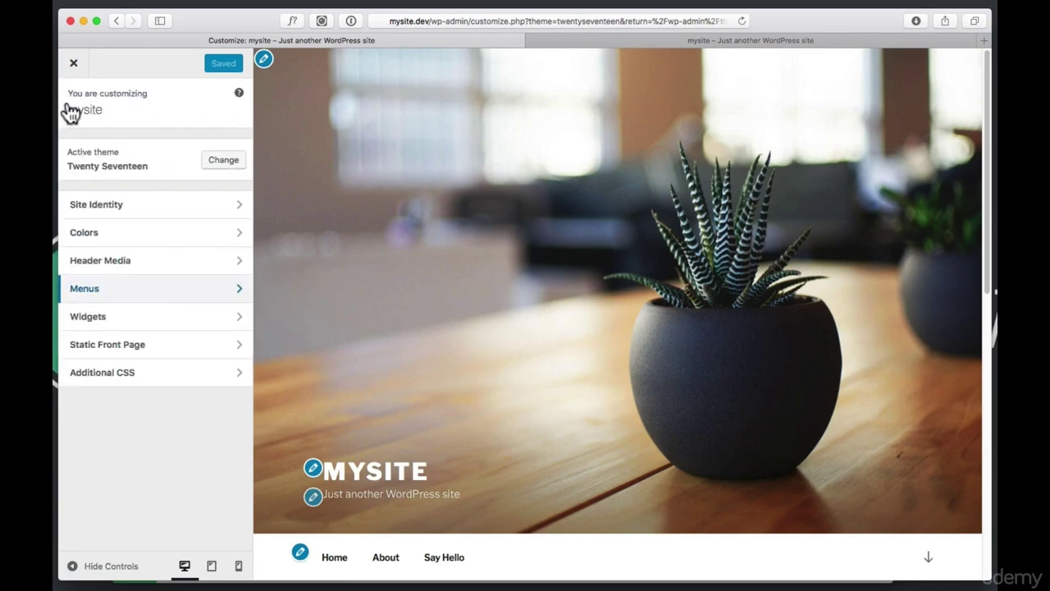
{"action": "left_click", "coordinate": [134, 350]}
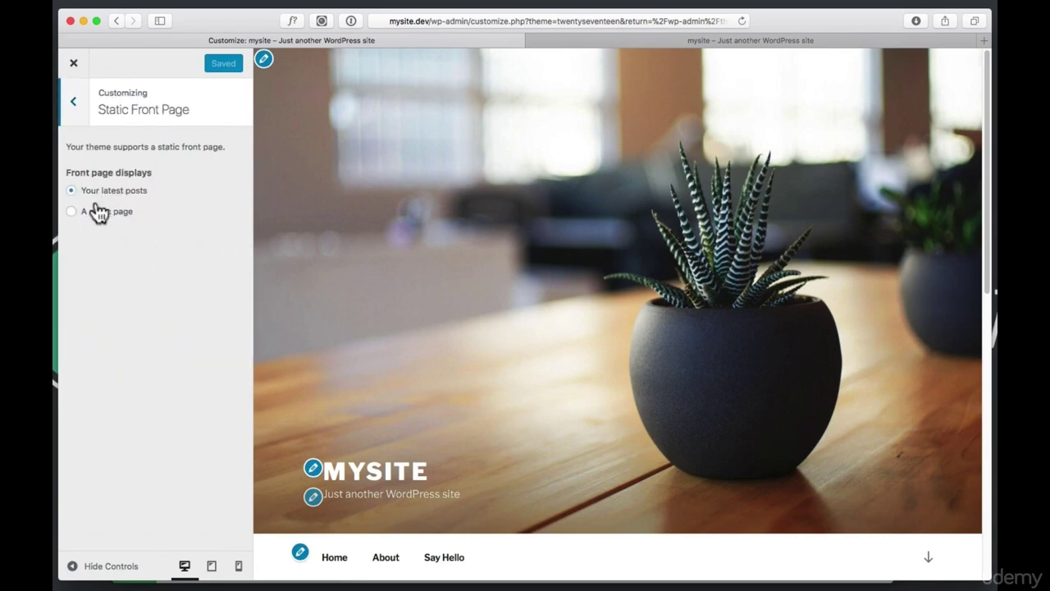
{"action": "left_click", "coordinate": [75, 113]}
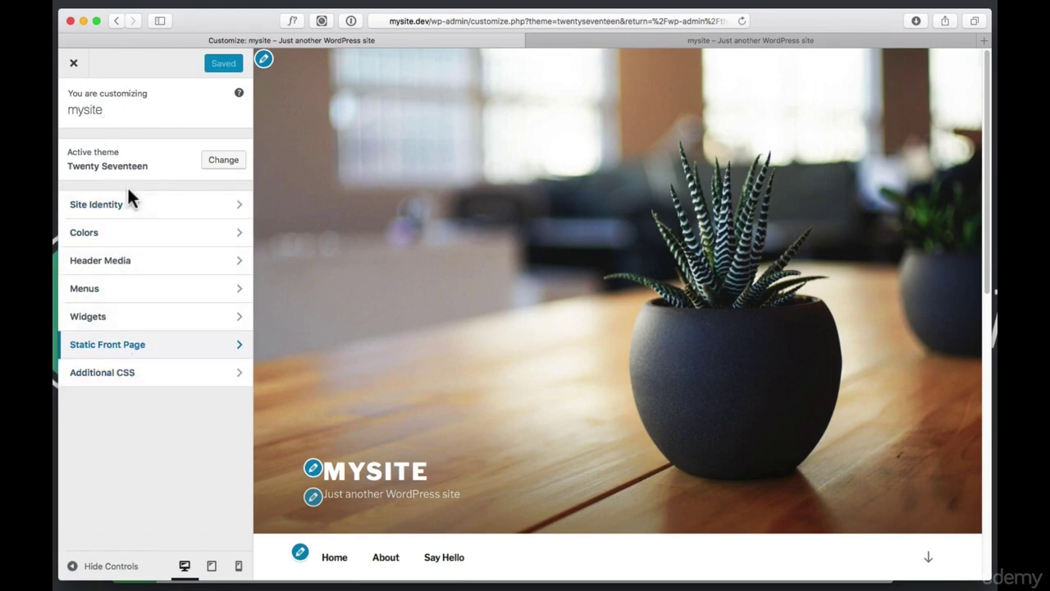
{"action": "scroll", "coordinate": [489, 247], "scroll_direction": "down", "scroll_amount": 5}
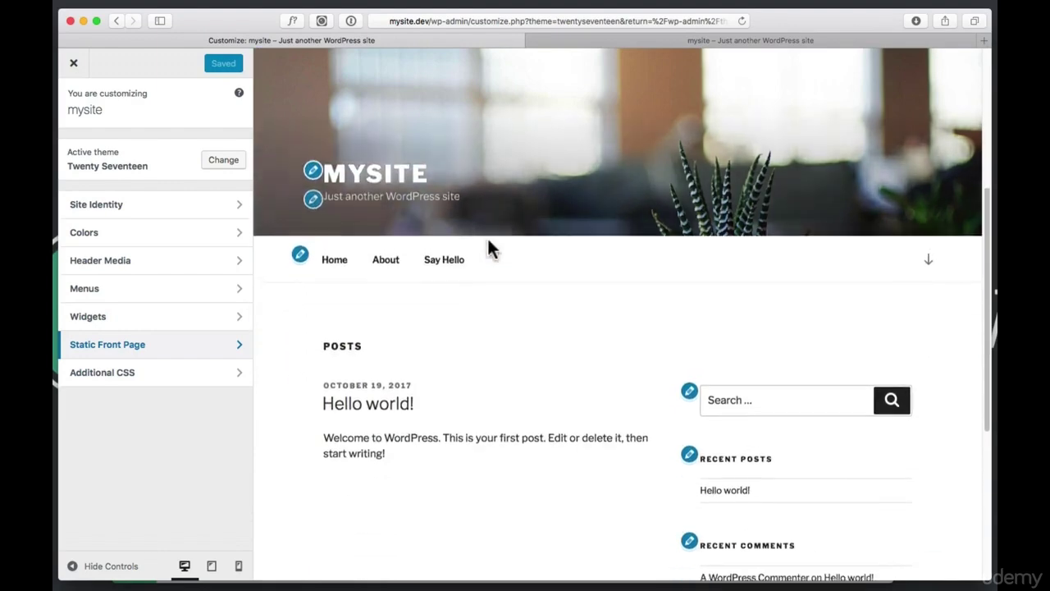
{"action": "scroll", "coordinate": [489, 249], "scroll_direction": "down", "scroll_amount": 5}
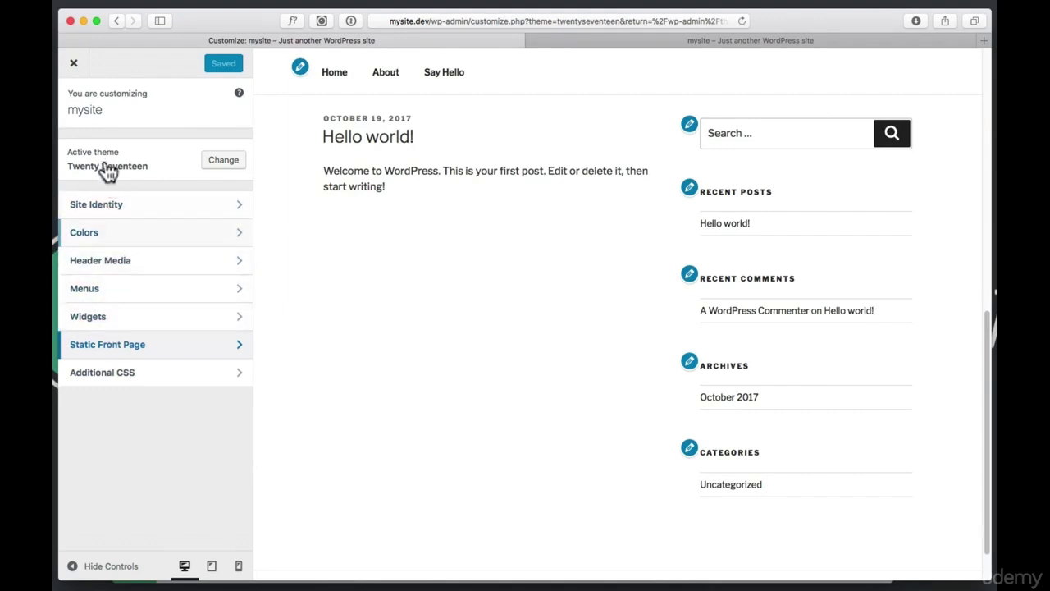
{"action": "left_click", "coordinate": [74, 65]}
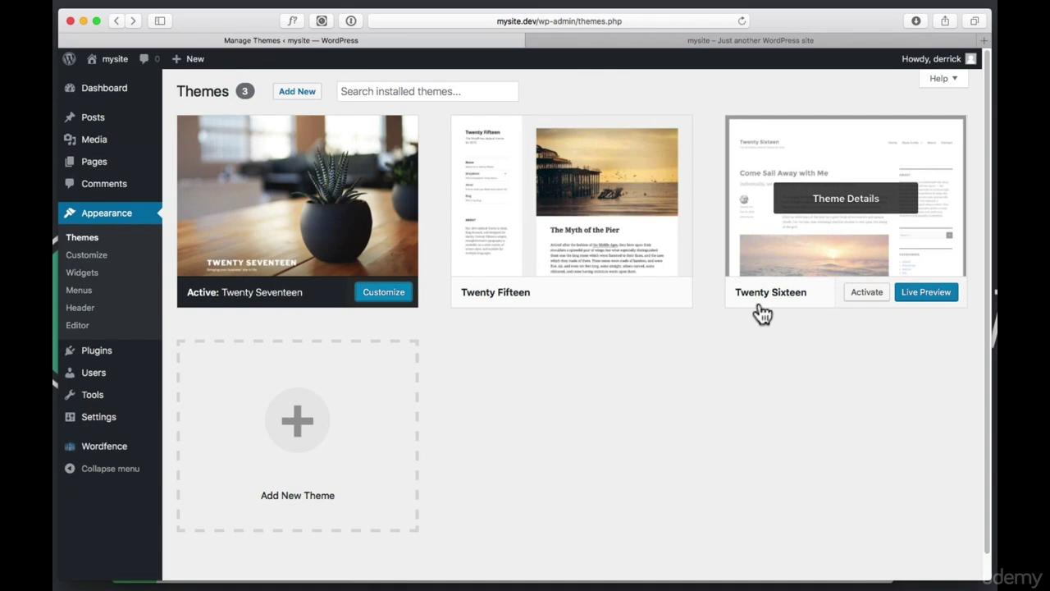
Live-preview the Twenty Sixteen theme, then save and activate it
{"action": "left_click", "coordinate": [925, 302]}
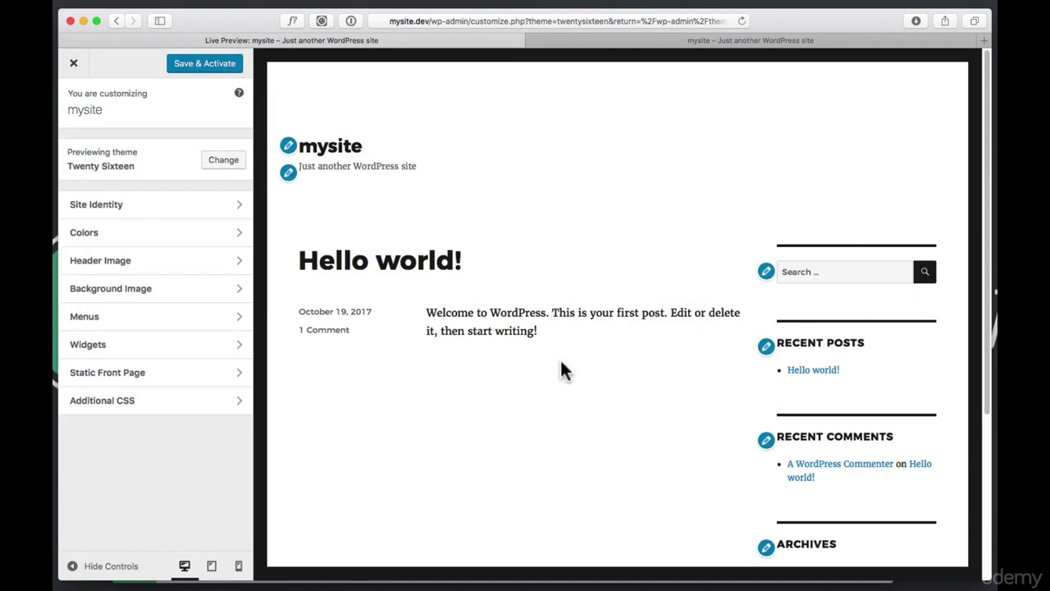
{"action": "scroll", "coordinate": [561, 361], "scroll_direction": "down", "scroll_amount": 5}
{"action": "scroll", "coordinate": [562, 361], "scroll_direction": "up", "scroll_amount": 5}
{"action": "left_click", "coordinate": [222, 74]}
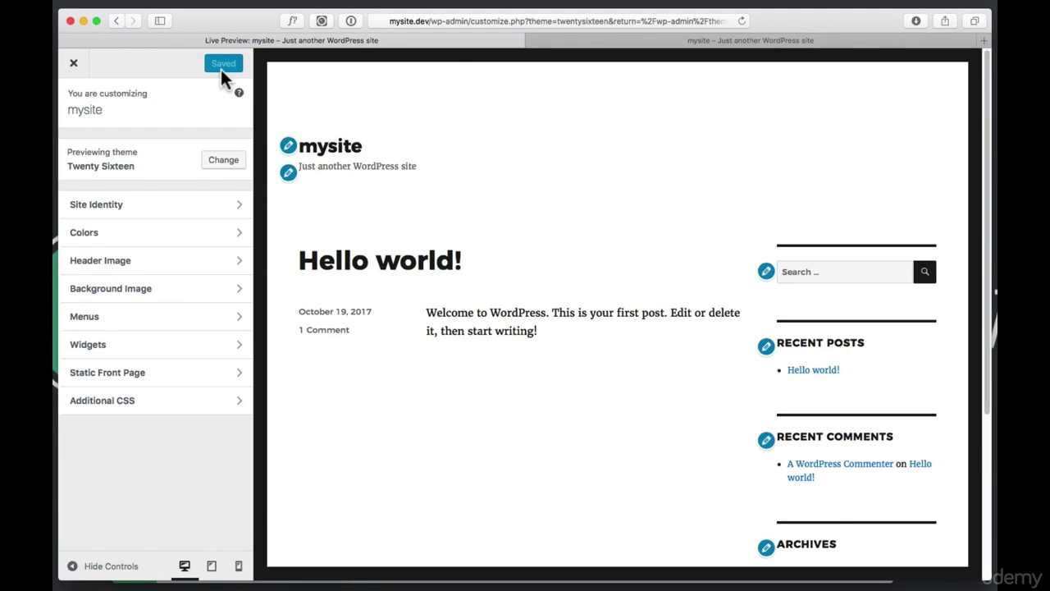
Reload the live site tab to check the new Twenty Sixteen design, then close the Customizer
{"action": "left_click", "coordinate": [589, 45]}
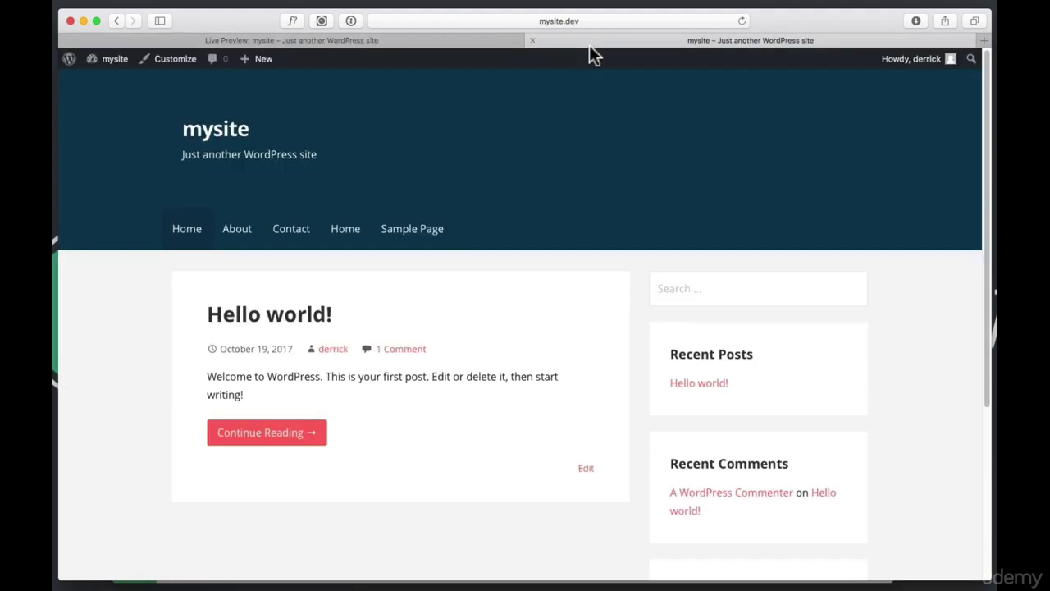
{"action": "left_click", "coordinate": [743, 21]}
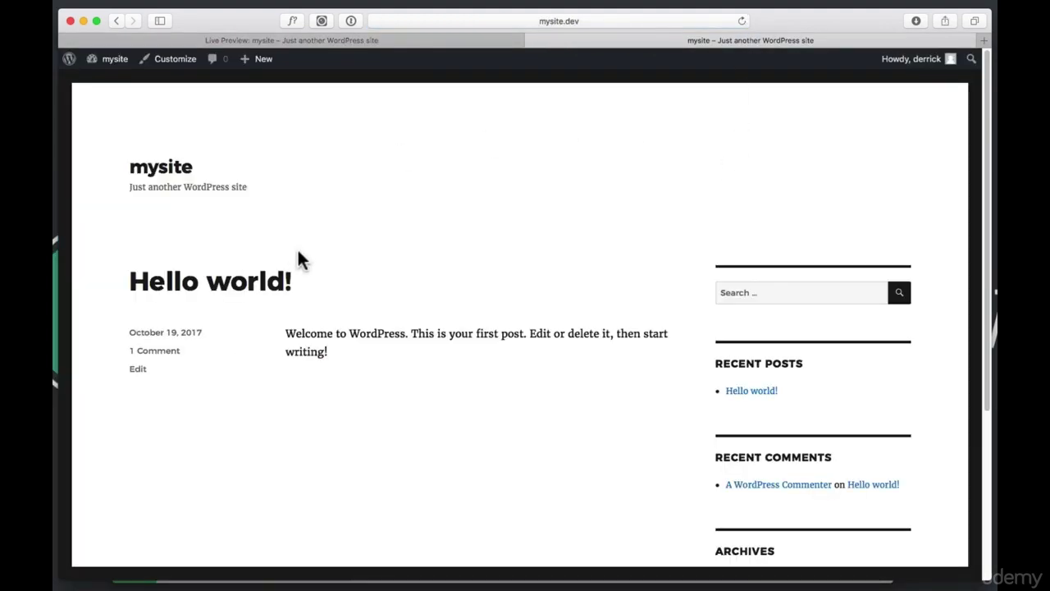
{"action": "left_click", "coordinate": [327, 40]}
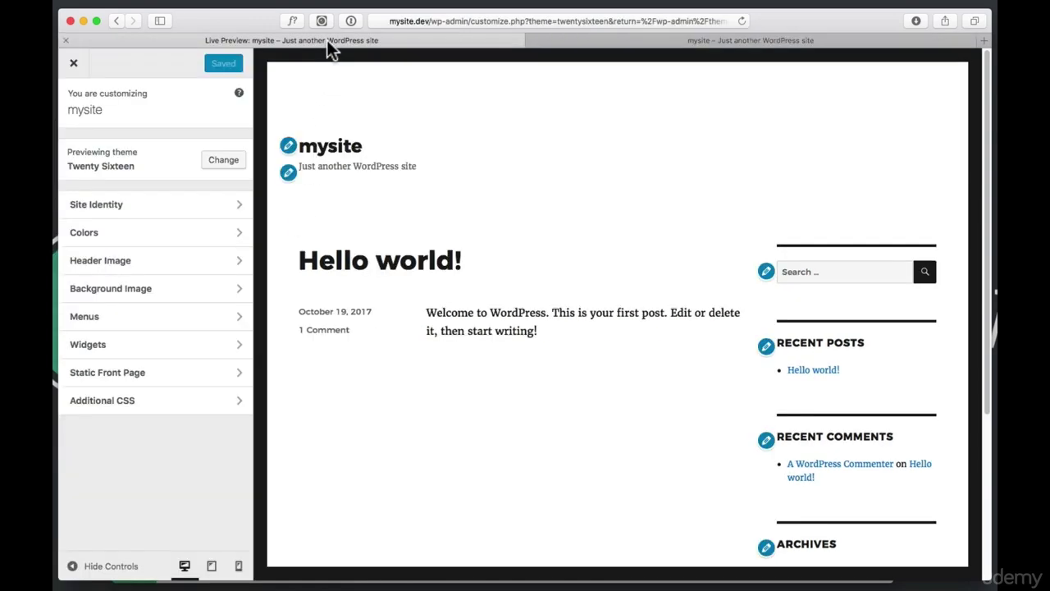
{"action": "left_click", "coordinate": [73, 65]}
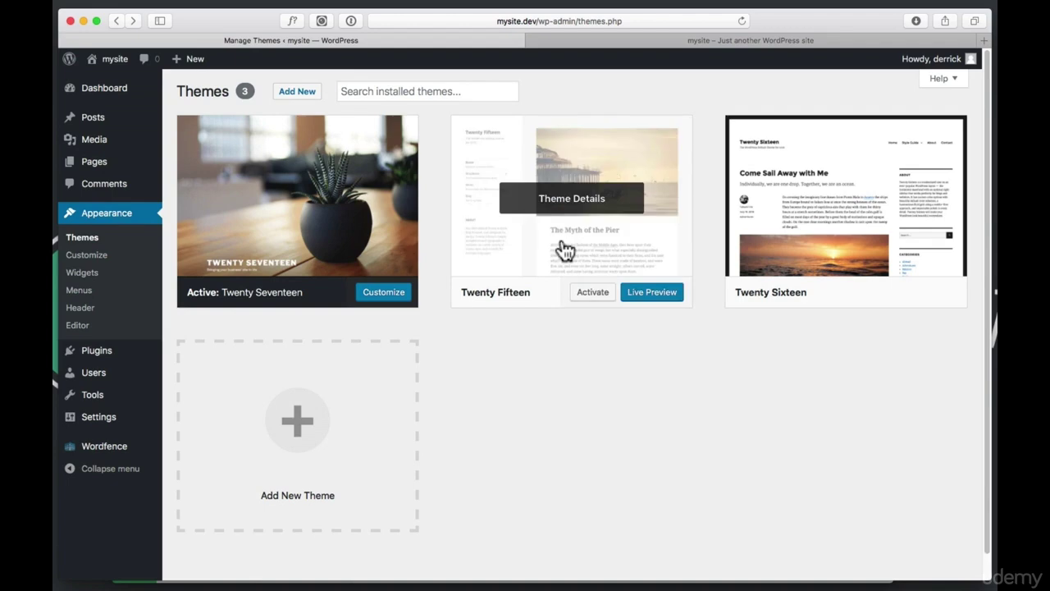
Delete the Twenty Fifteen theme from its Theme Details, confirming with OK
{"action": "left_click", "coordinate": [565, 249]}
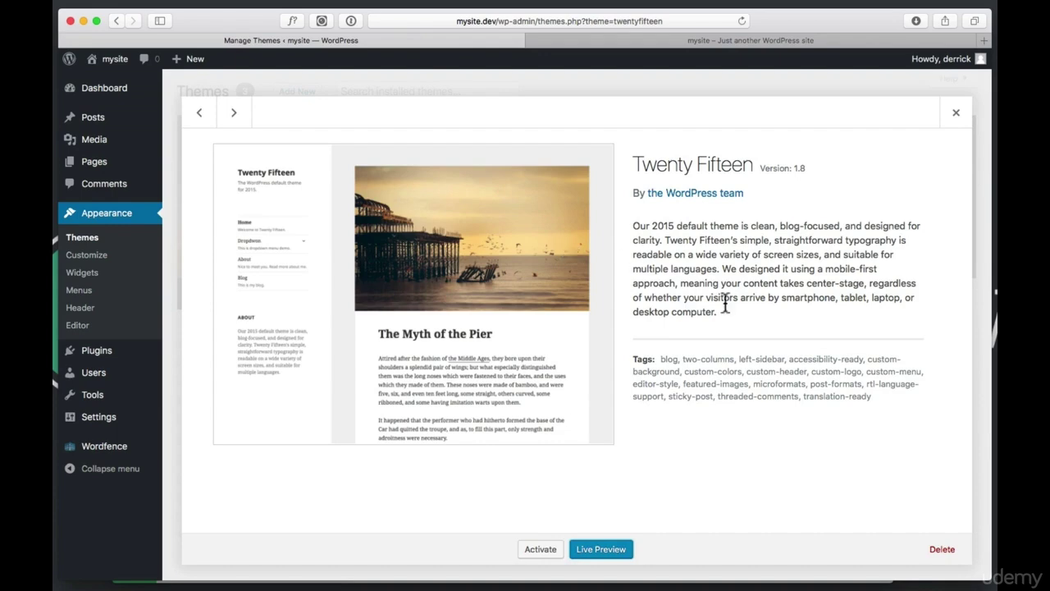
{"action": "left_click", "coordinate": [952, 551]}
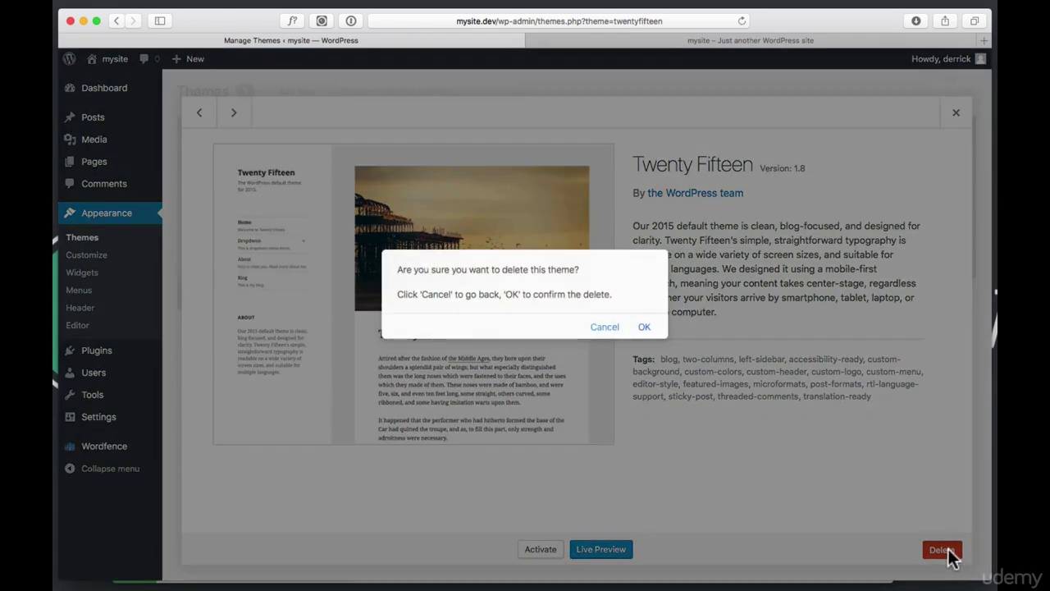
{"action": "left_click", "coordinate": [645, 328]}
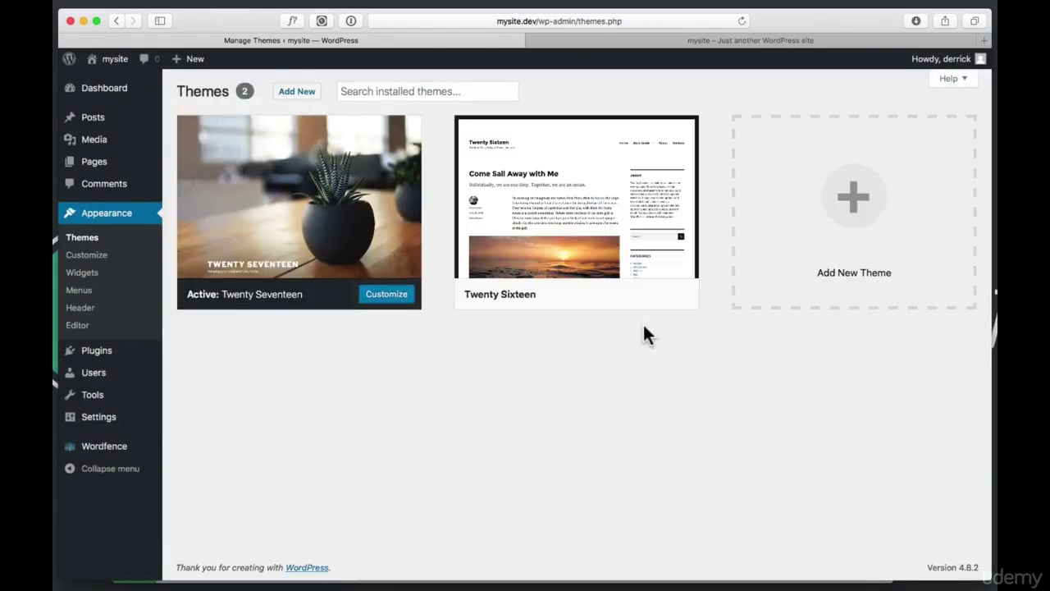
Delete the Twenty Sixteen theme from its Theme Details, confirming with OK
{"action": "left_click", "coordinate": [620, 161]}
{"action": "left_click", "coordinate": [942, 549]}
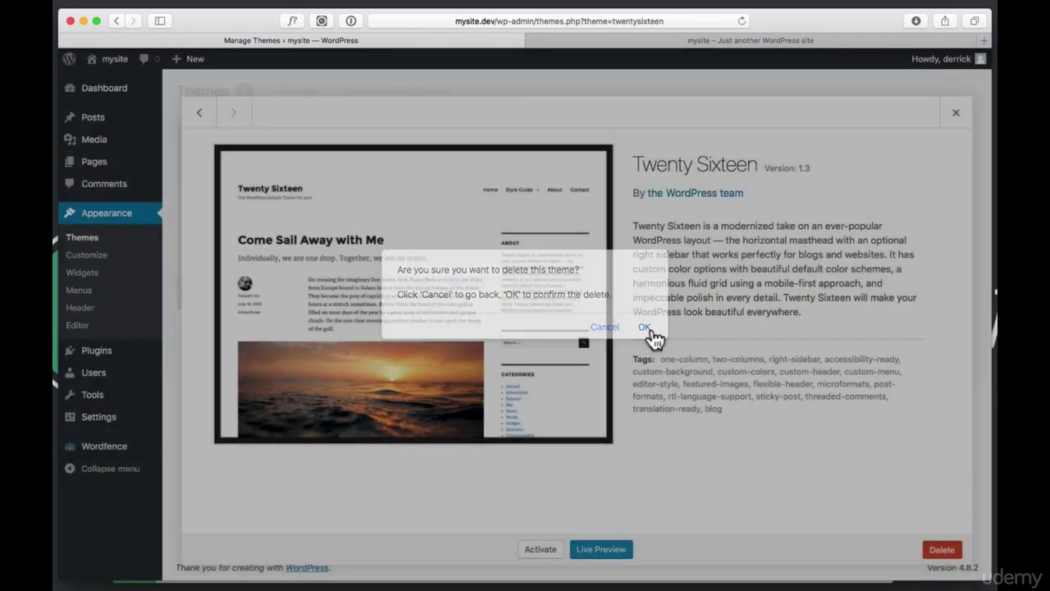
{"action": "left_click", "coordinate": [646, 327]}
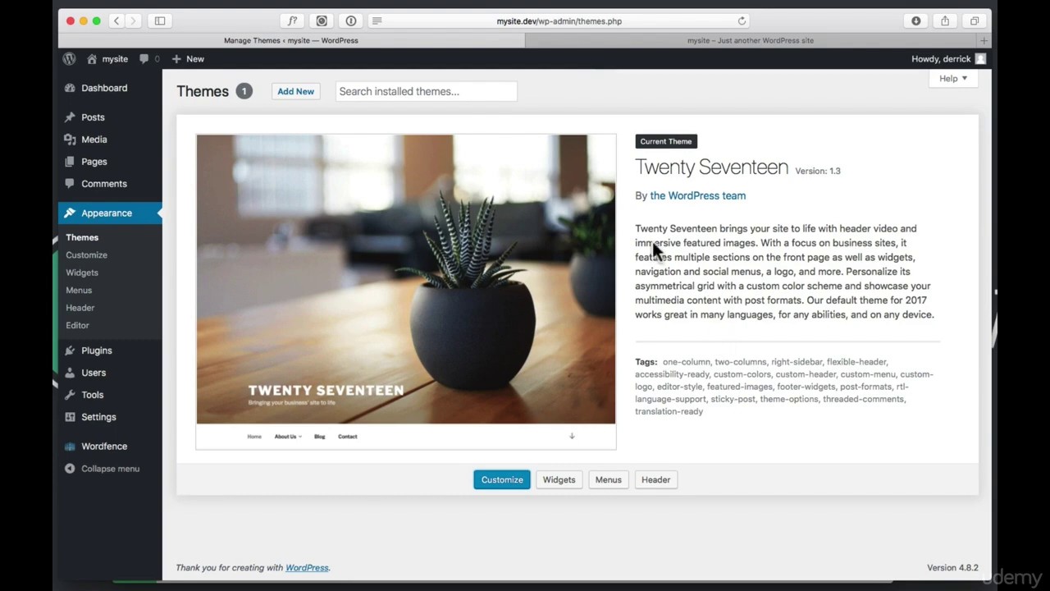
On Add Themes, glance through the Latest themes, then the Popular themes
{"action": "left_click", "coordinate": [297, 96]}
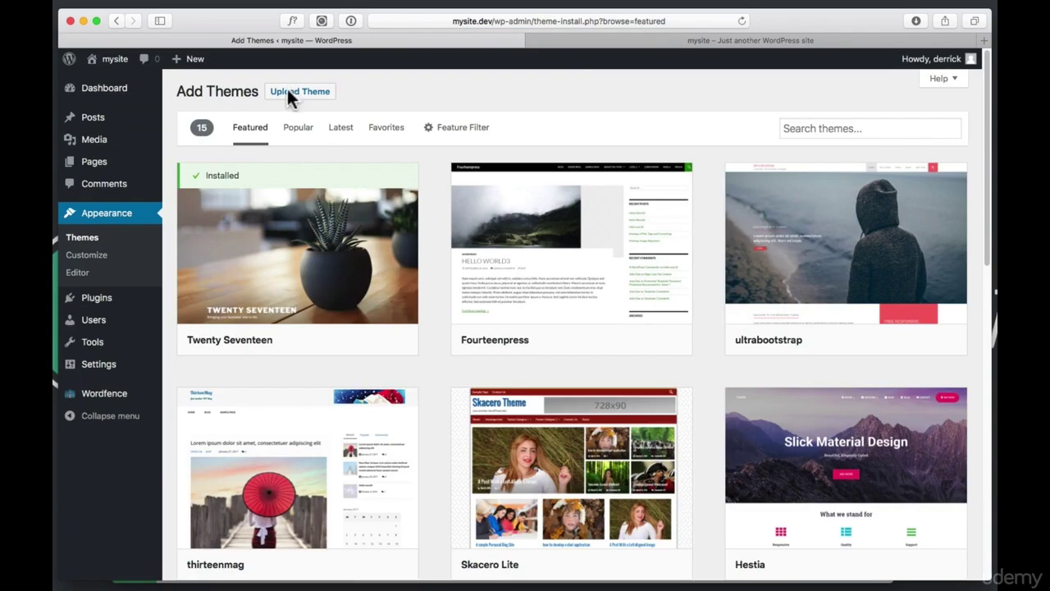
{"action": "scroll", "coordinate": [563, 230], "scroll_direction": "down", "scroll_amount": 10}
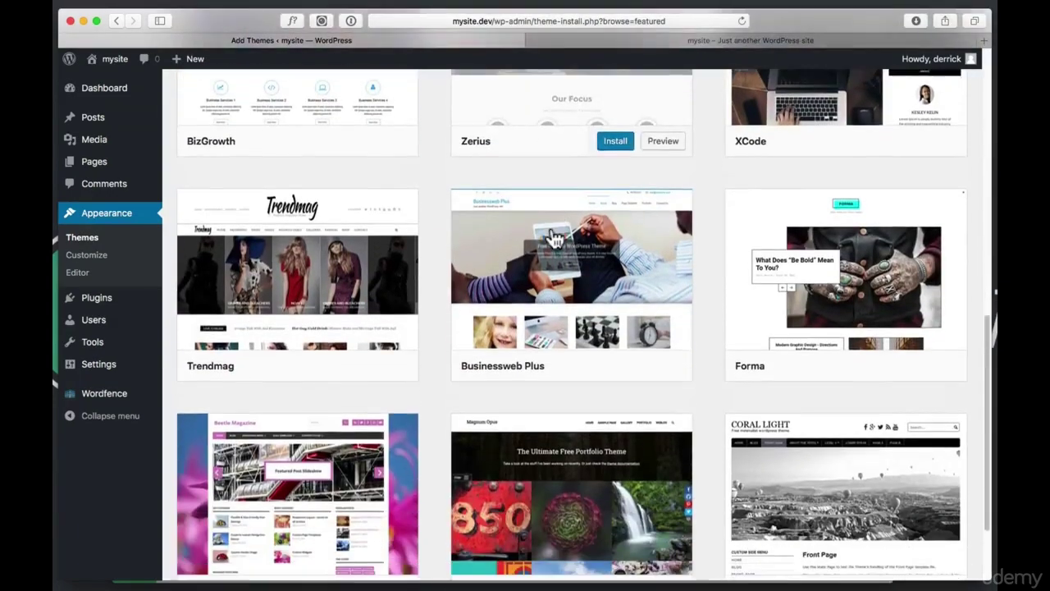
{"action": "scroll", "coordinate": [557, 239], "scroll_direction": "up", "scroll_amount": 10}
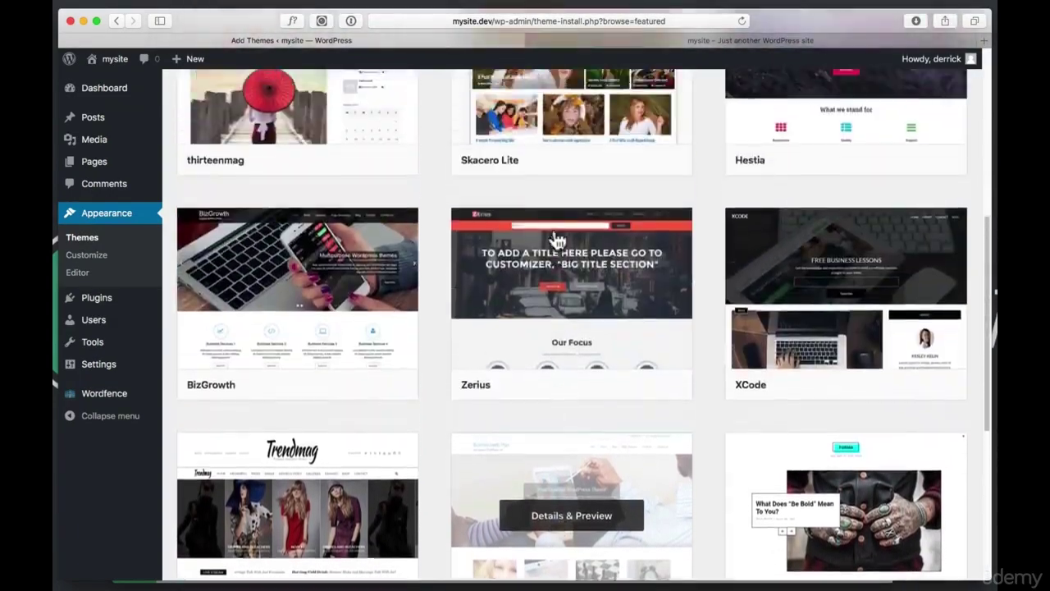
{"action": "scroll", "coordinate": [557, 239], "scroll_direction": "up", "scroll_amount": 1}
{"action": "left_click", "coordinate": [289, 130]}
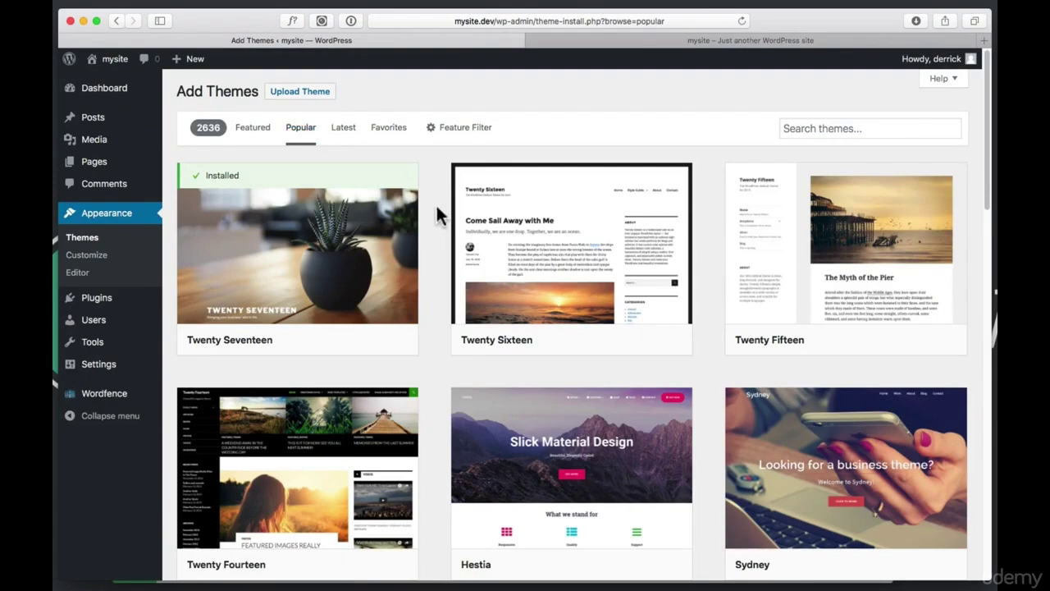
{"action": "scroll", "coordinate": [439, 215], "scroll_direction": "down", "scroll_amount": 15}
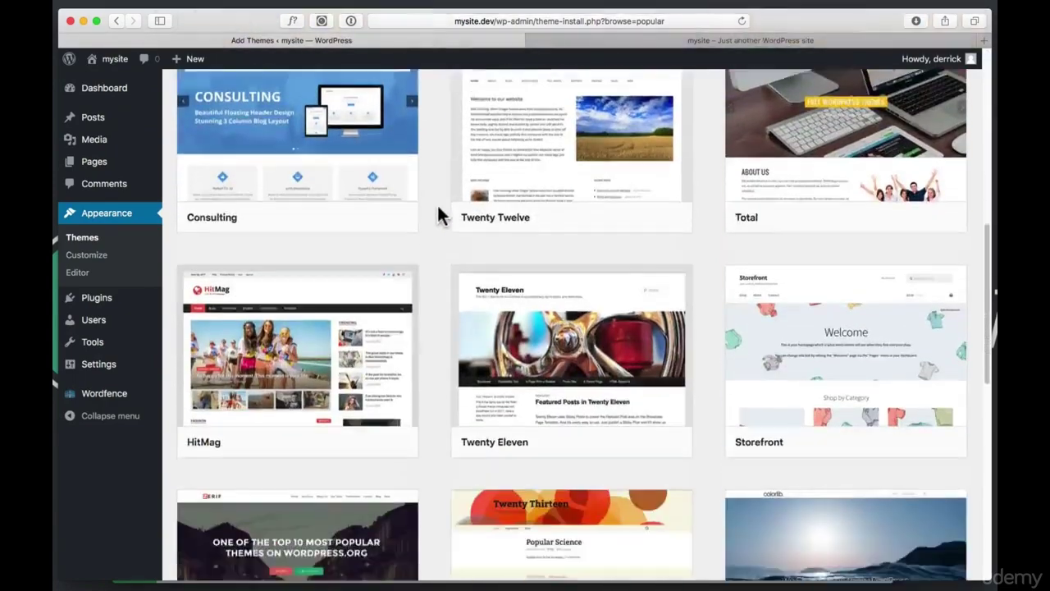
{"action": "scroll", "coordinate": [437, 210], "scroll_direction": "up", "scroll_amount": 15}
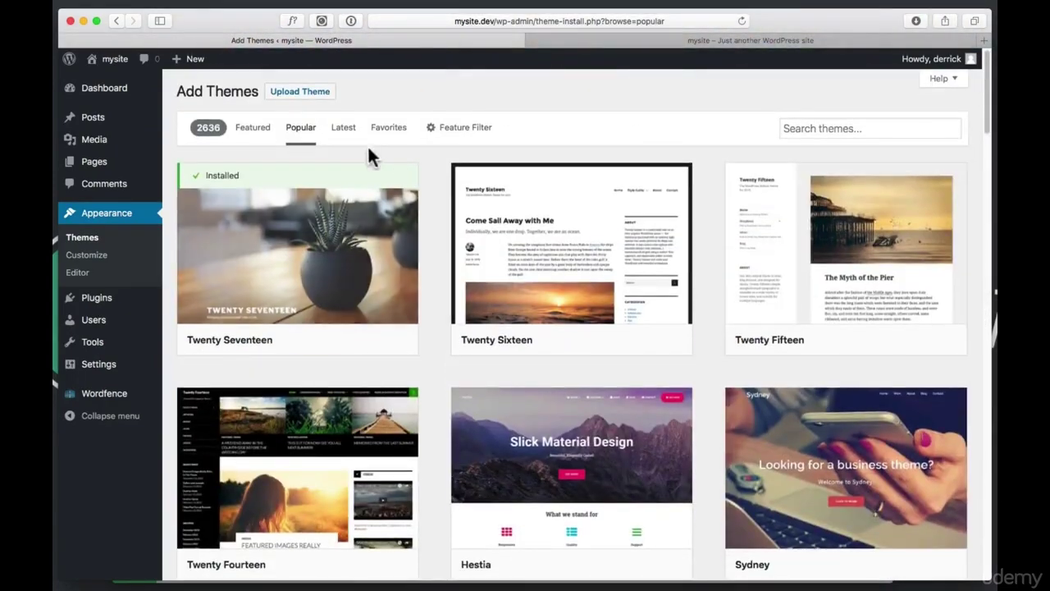
Switch to the Latest tab and scroll down through the newest themes and back up
{"action": "left_click", "coordinate": [344, 129]}
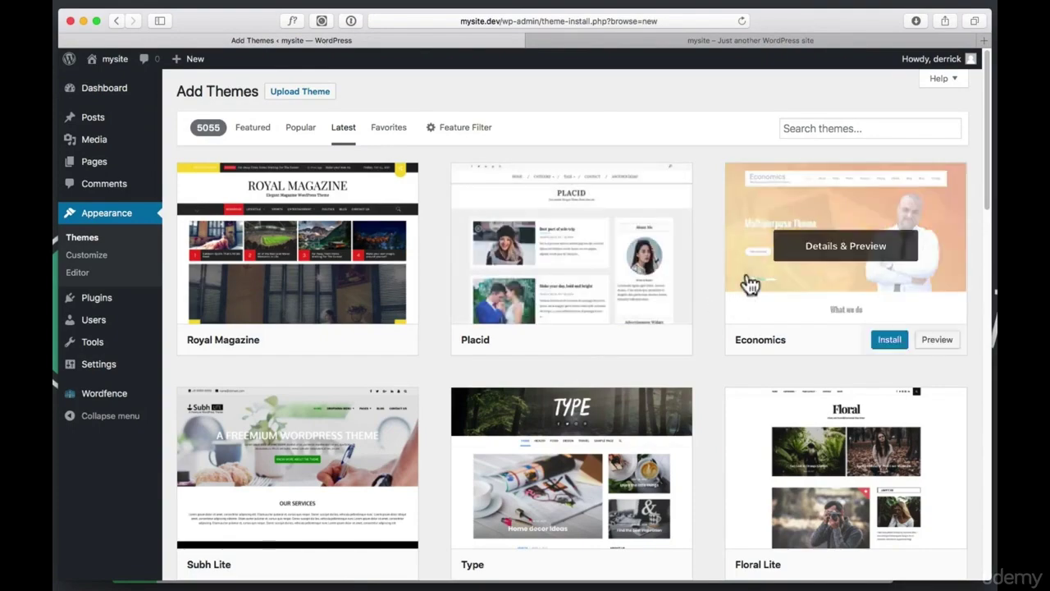
{"action": "scroll", "coordinate": [708, 299], "scroll_direction": "down", "scroll_amount": 5}
{"action": "scroll", "coordinate": [709, 302], "scroll_direction": "down", "scroll_amount": 10}
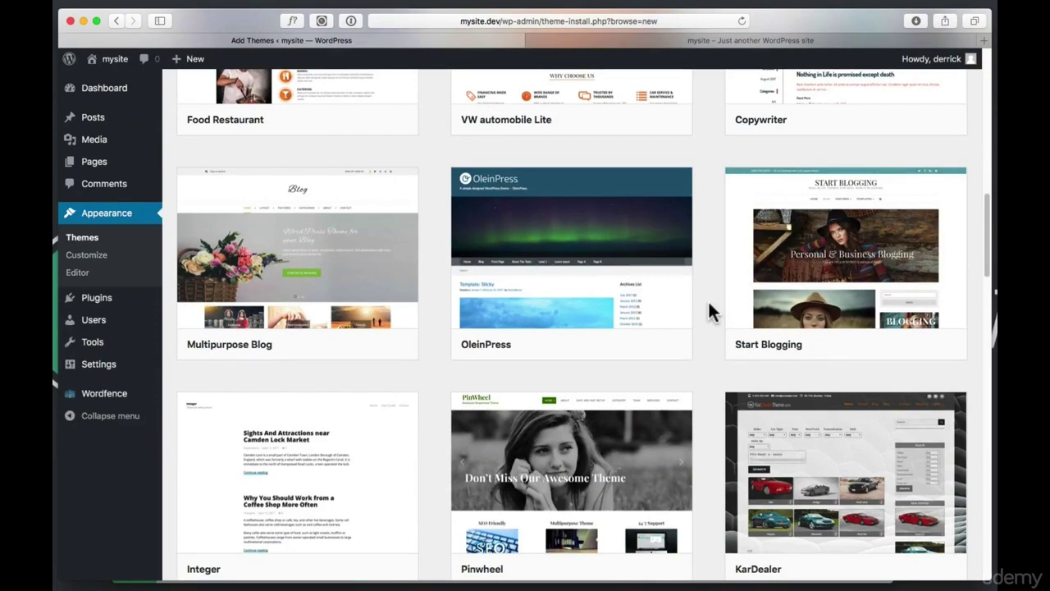
{"action": "scroll", "coordinate": [708, 300], "scroll_direction": "down", "scroll_amount": 15}
{"action": "scroll", "coordinate": [709, 303], "scroll_direction": "down", "scroll_amount": 15}
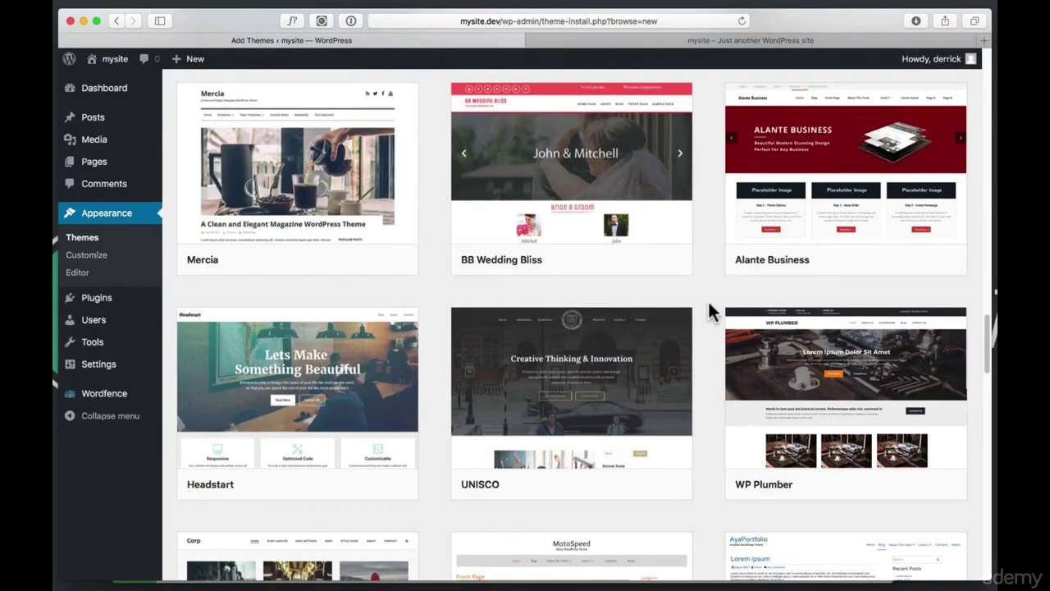
{"action": "scroll", "coordinate": [710, 307], "scroll_direction": "up", "scroll_amount": 20}
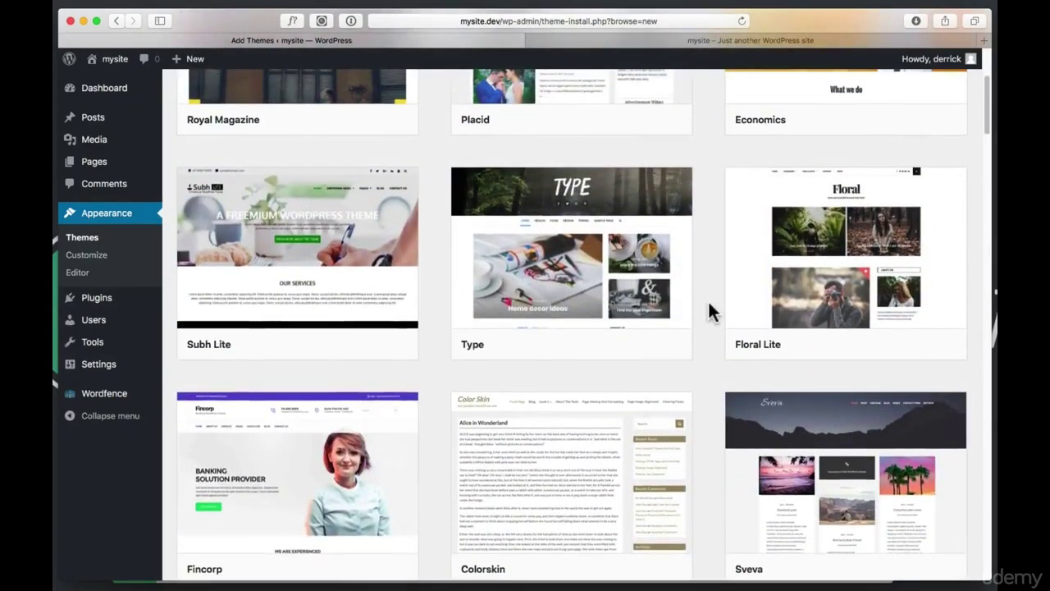
{"action": "scroll", "coordinate": [711, 310], "scroll_direction": "up", "scroll_amount": 5}
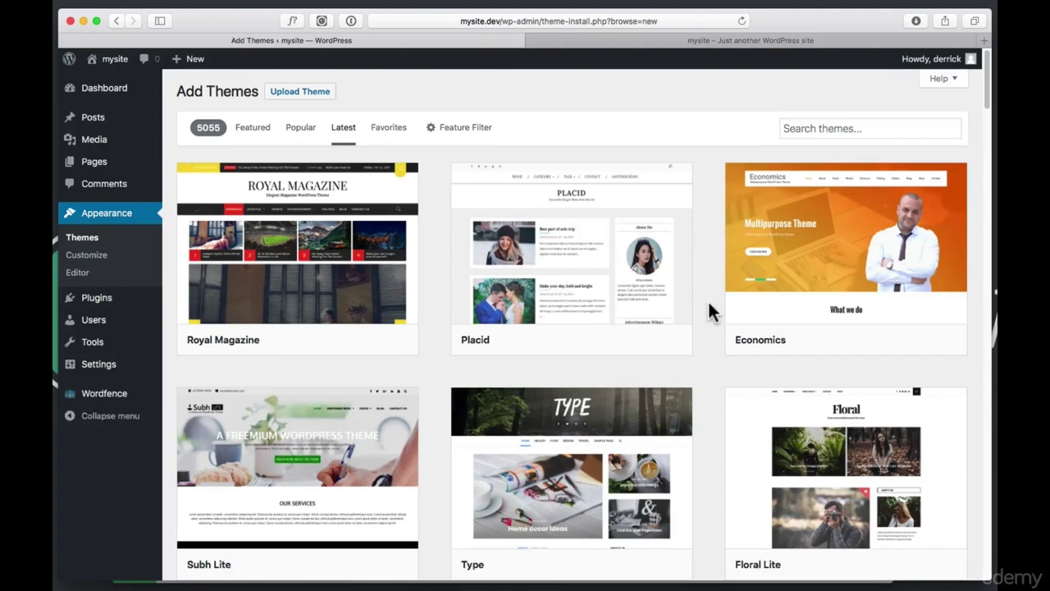
In the Popular themes list, scroll down to Primer and install it
{"action": "left_click", "coordinate": [288, 128]}
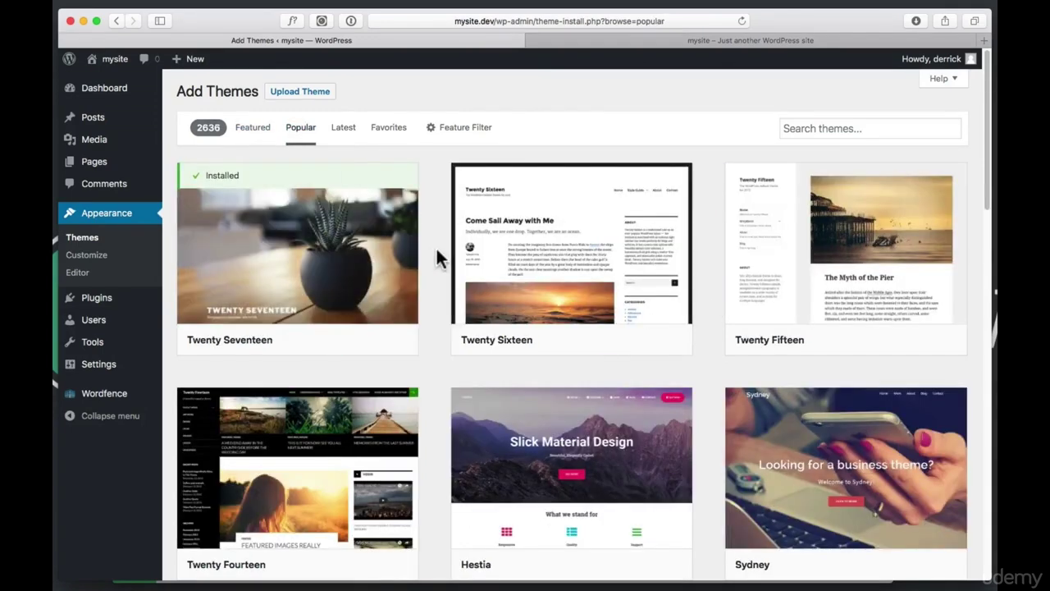
{"action": "scroll", "coordinate": [436, 253], "scroll_direction": "down", "scroll_amount": 2}
{"action": "scroll", "coordinate": [438, 250], "scroll_direction": "down", "scroll_amount": 6}
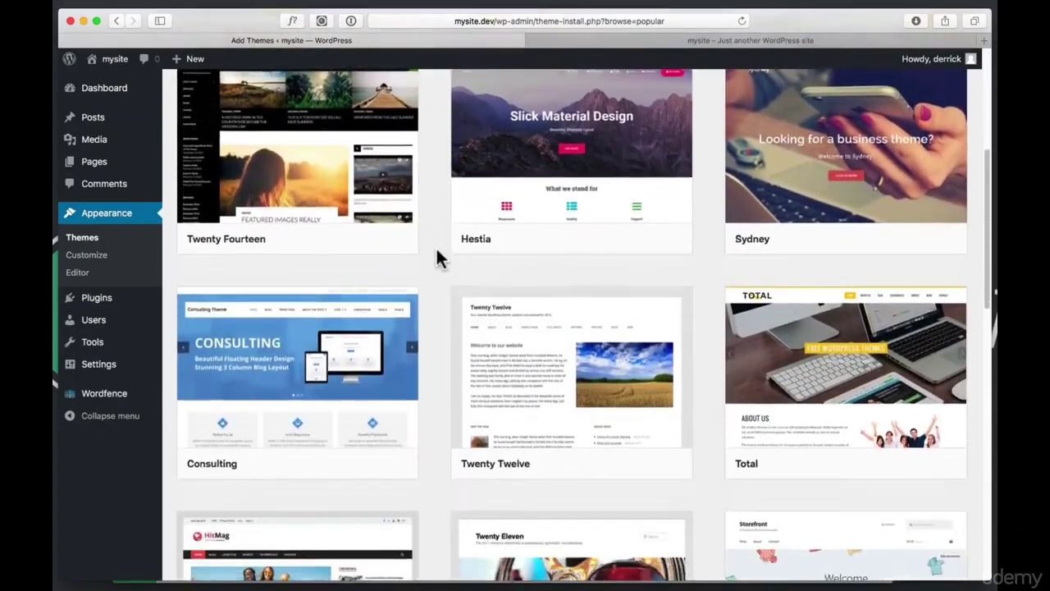
{"action": "scroll", "coordinate": [437, 250], "scroll_direction": "down", "scroll_amount": 15}
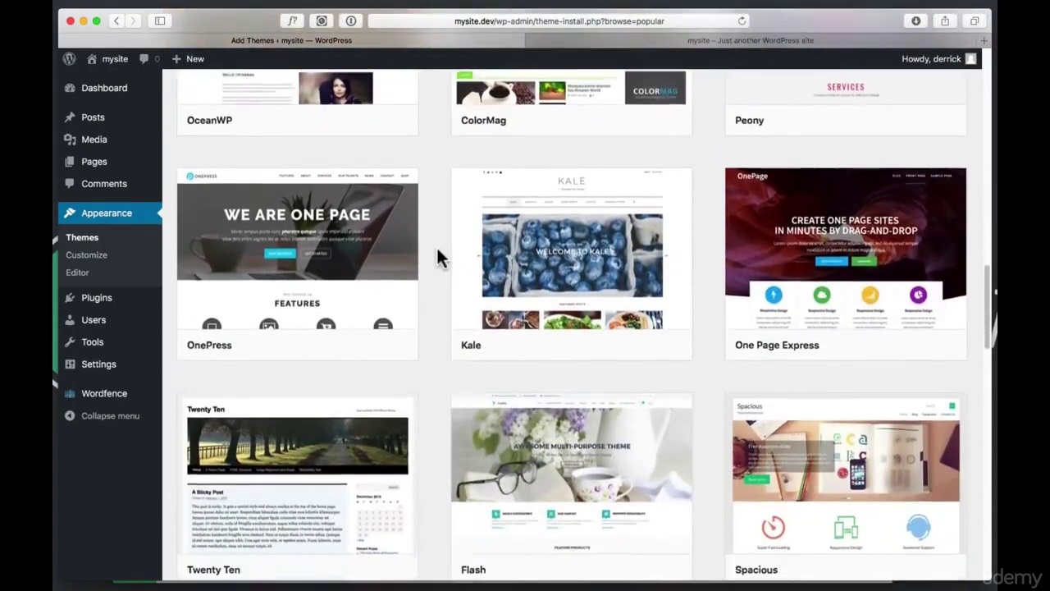
{"action": "scroll", "coordinate": [437, 251], "scroll_direction": "down", "scroll_amount": 12}
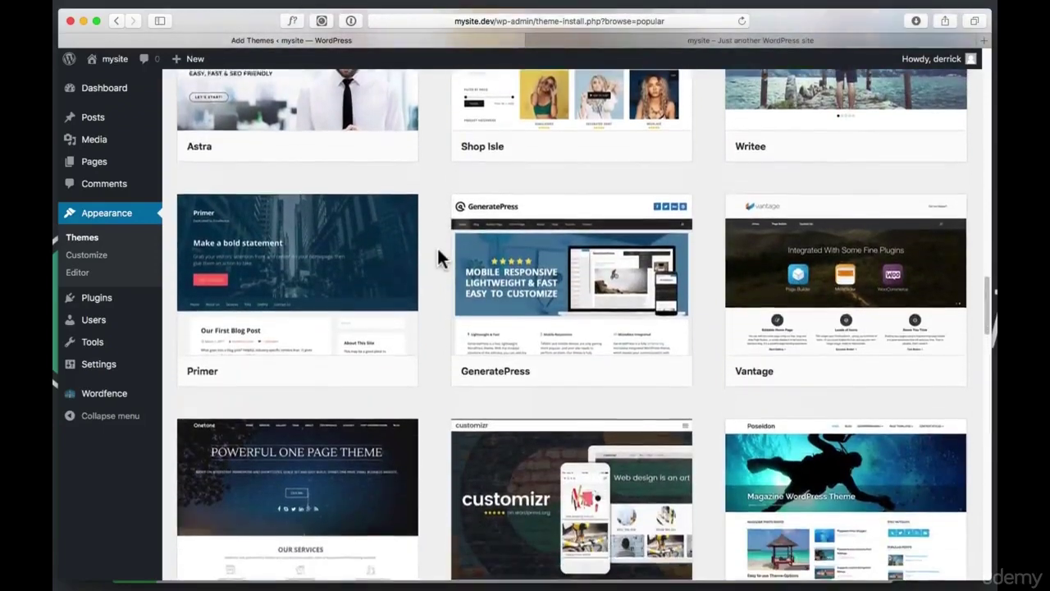
{"action": "mouse_move", "coordinate": [274, 293]}
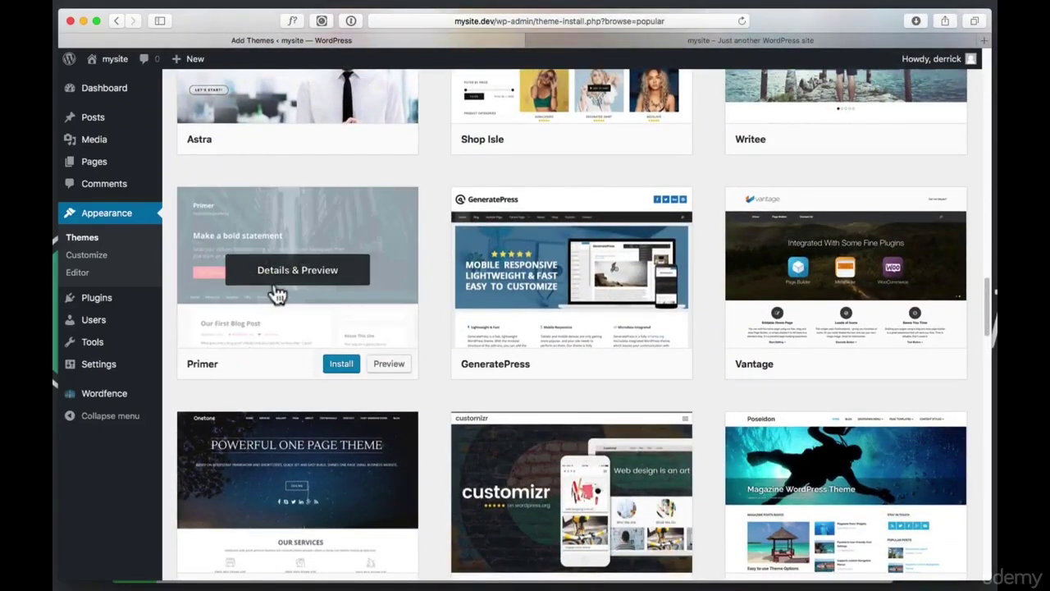
{"action": "left_click", "coordinate": [345, 369]}
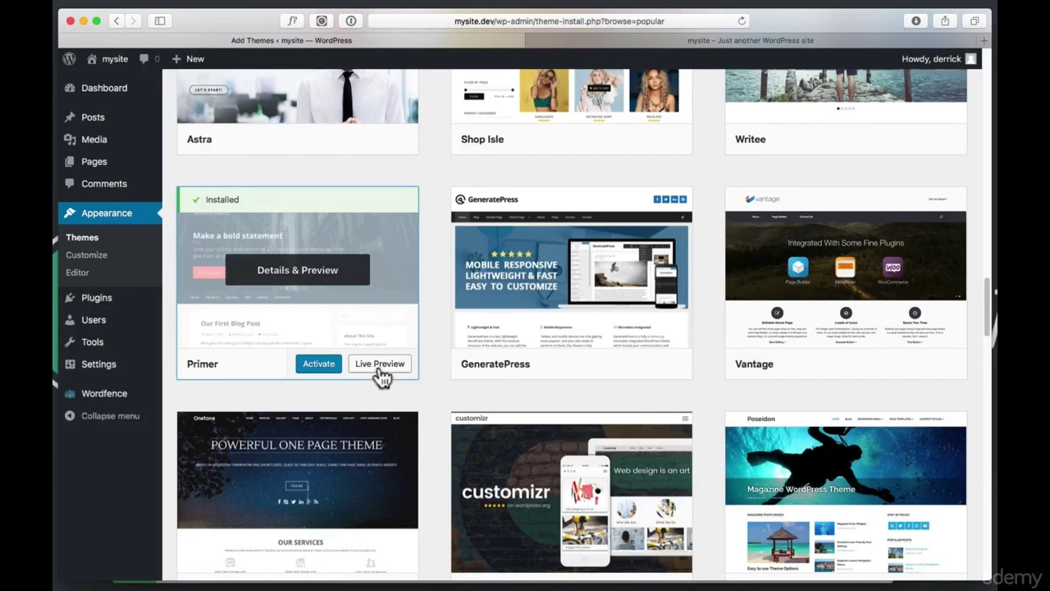
Live-preview mysite in Primer, Save & Activate it, and close the Customizer
{"action": "left_click", "coordinate": [375, 371]}
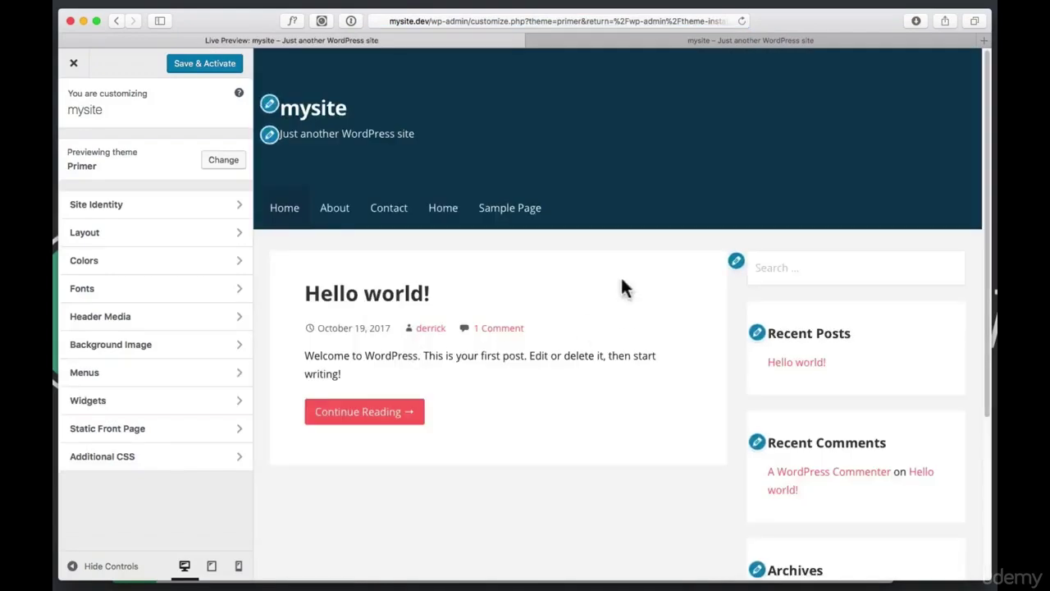
{"action": "scroll", "coordinate": [579, 316], "scroll_direction": "down", "scroll_amount": 5}
{"action": "scroll", "coordinate": [579, 318], "scroll_direction": "down", "scroll_amount": 2}
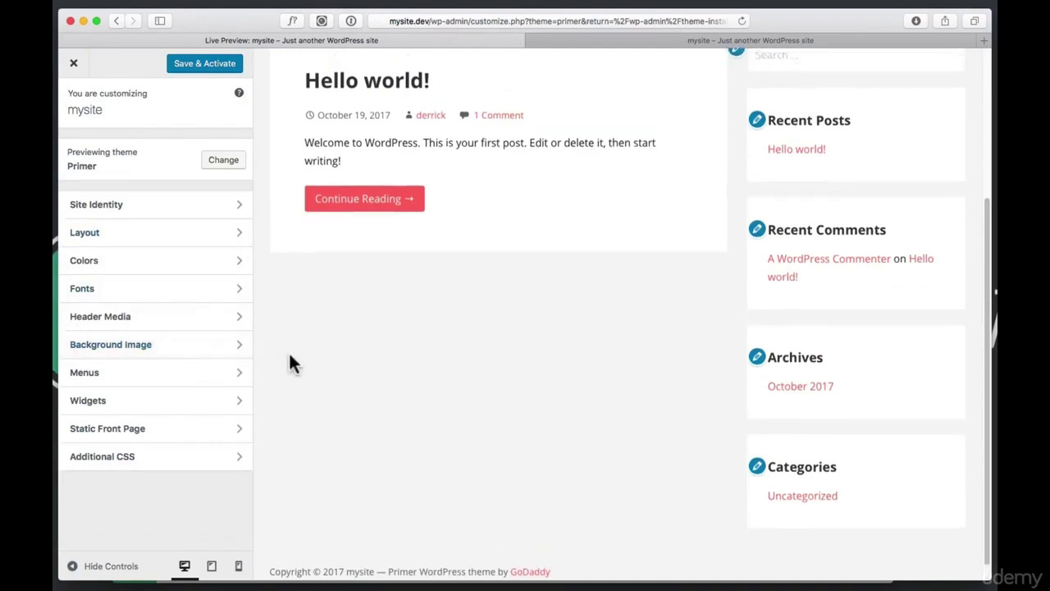
{"action": "scroll", "coordinate": [289, 361], "scroll_direction": "up", "scroll_amount": 5}
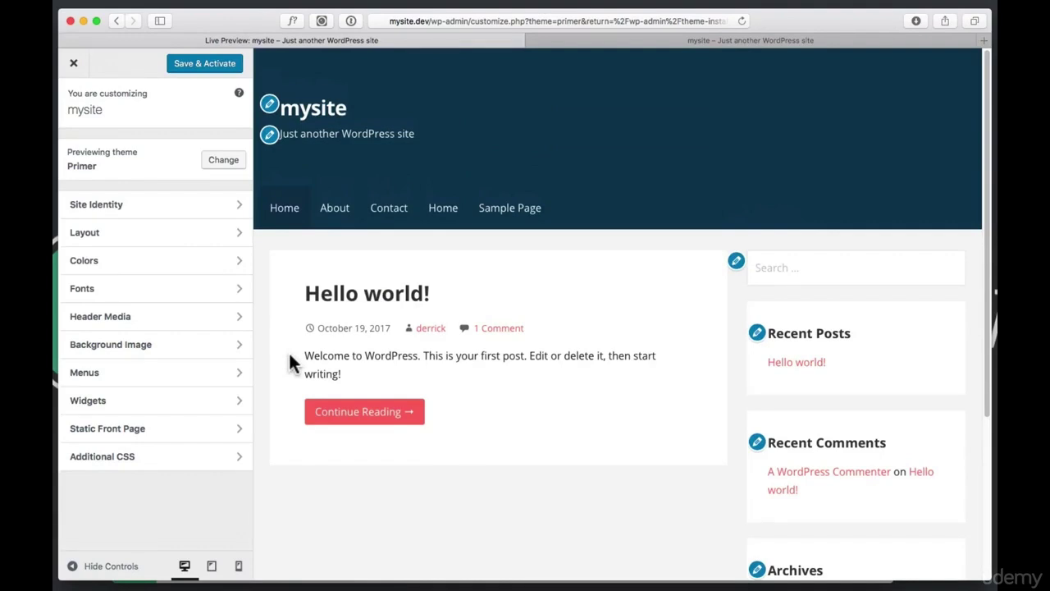
{"action": "left_click", "coordinate": [217, 69]}
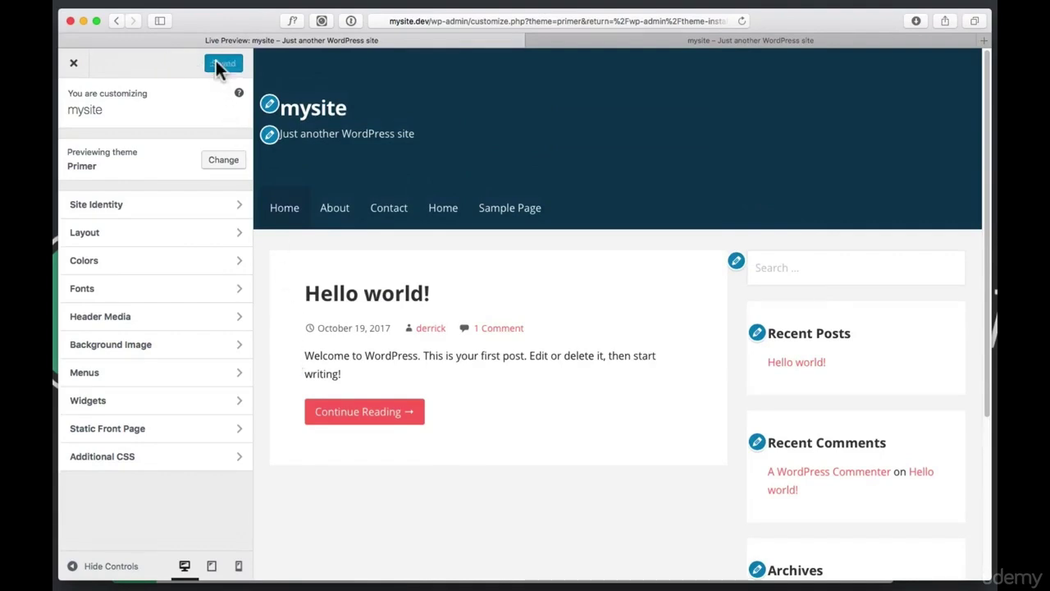
{"action": "left_click", "coordinate": [73, 64]}
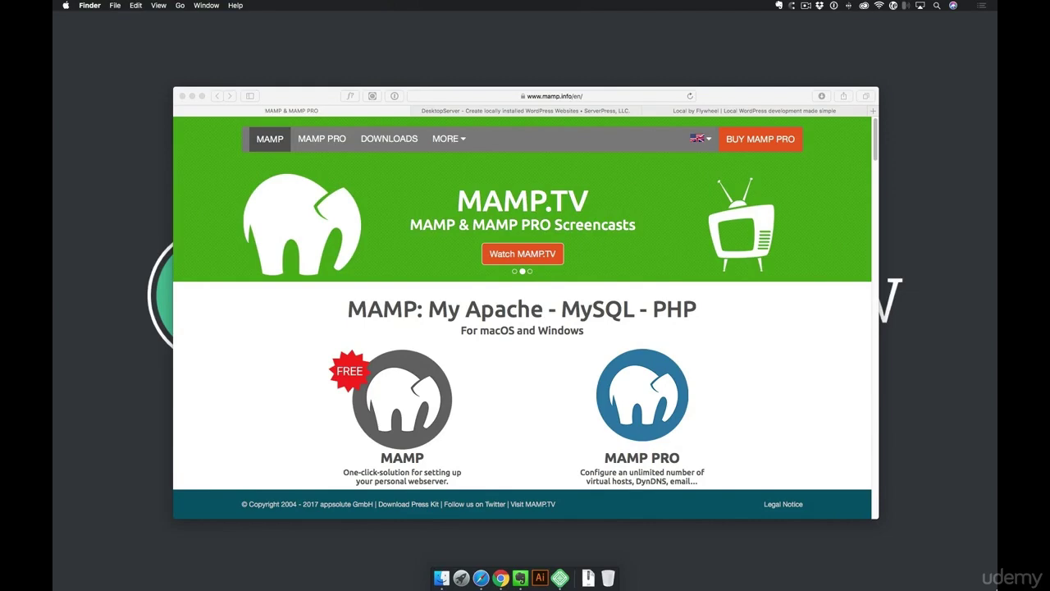
In Local, create a new site named 'mysite' with the preferred environment
{"action": "left_click", "coordinate": [560, 577]}
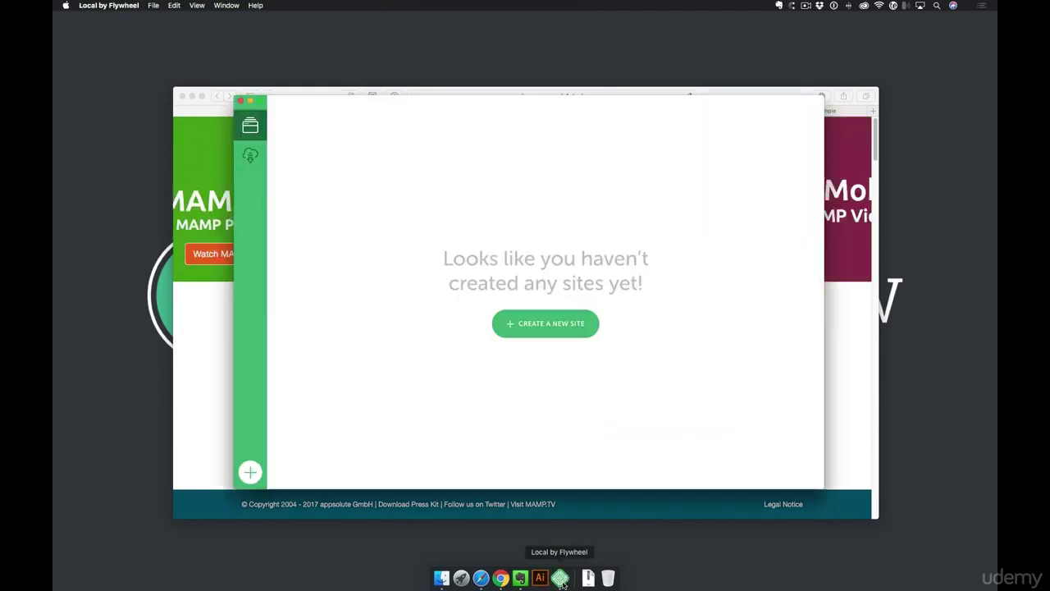
{"action": "left_click", "coordinate": [531, 325]}
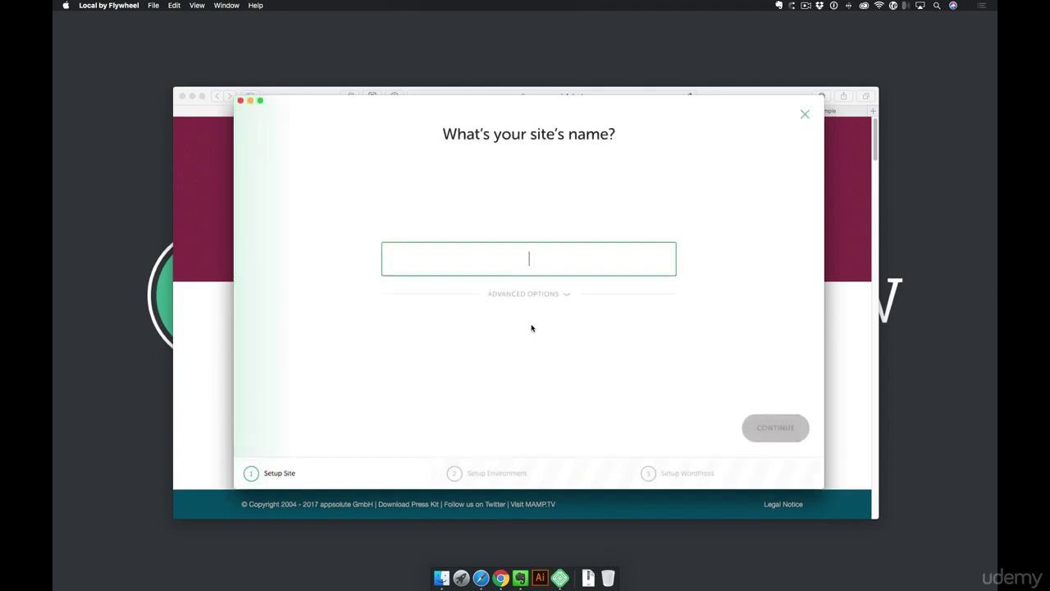
{"action": "type", "text": "mysite"}
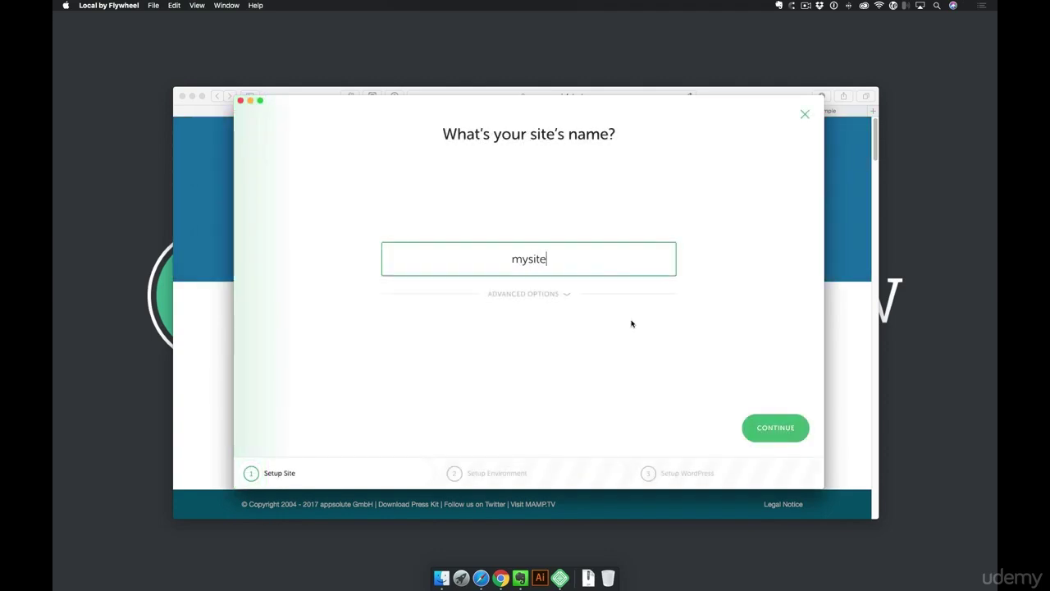
{"action": "left_click", "coordinate": [748, 431]}
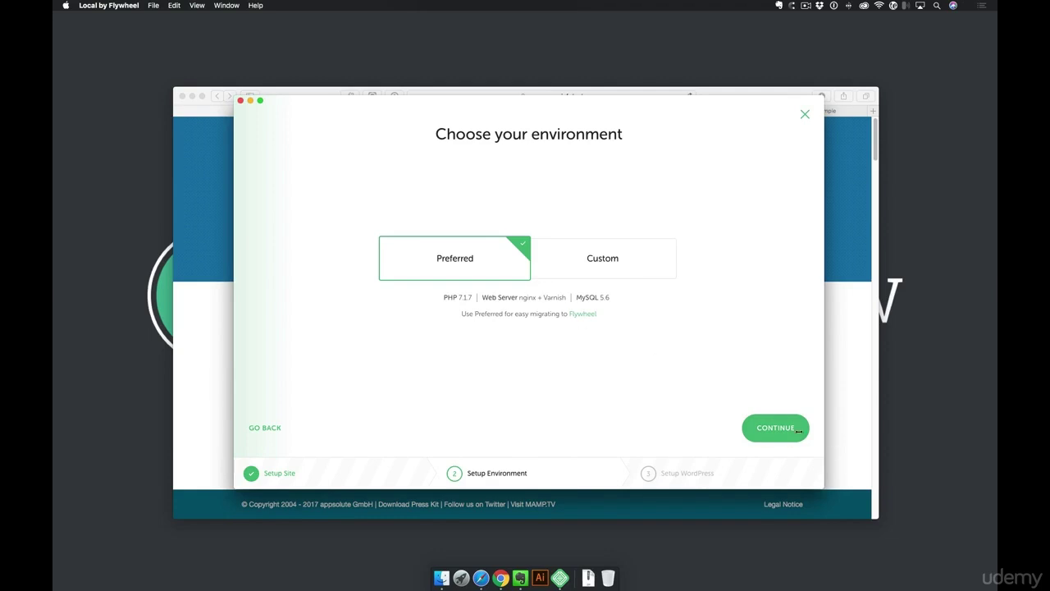
{"action": "left_click", "coordinate": [798, 430]}
{"action": "left_click", "coordinate": [784, 434]}
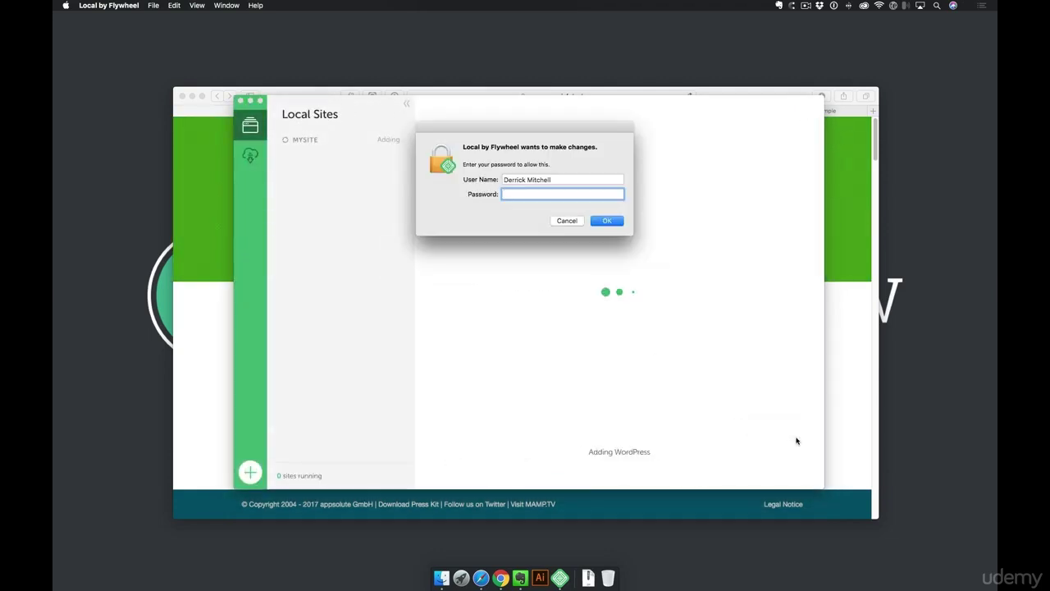
Authorize with the system password, then view mysite in the browser
{"action": "type", "text": "******"}
{"action": "key", "text": "Return"}
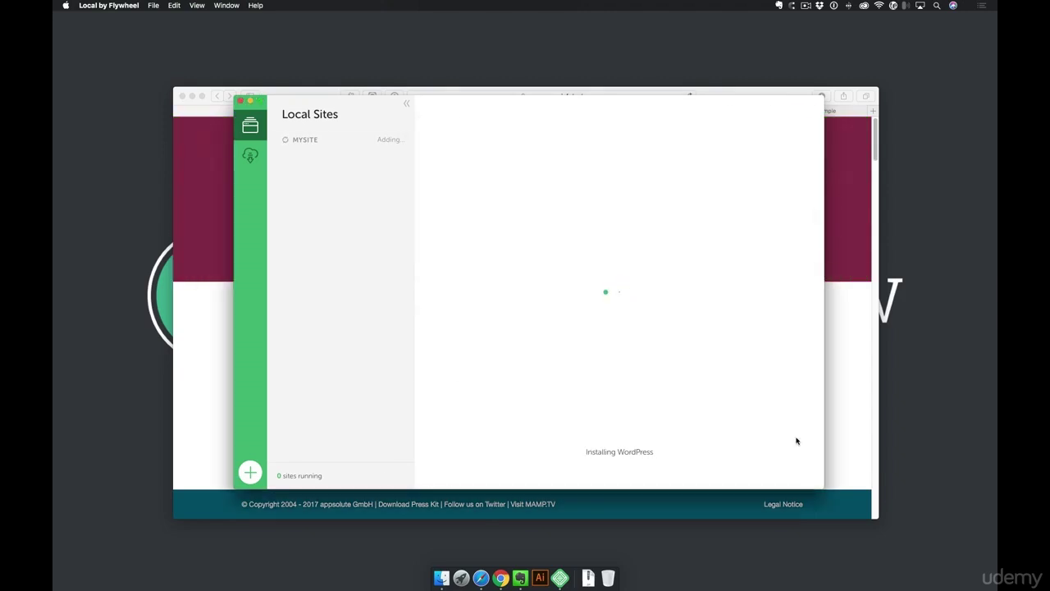
{"action": "left_click", "coordinate": [789, 170]}
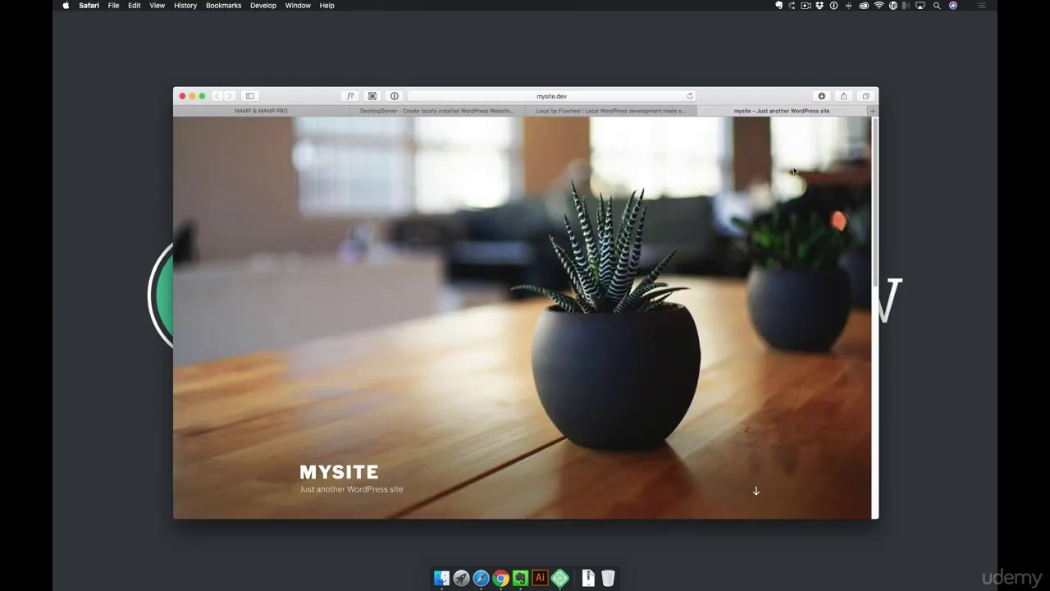
Open the mysite WordPress admin login page from Local by Flywheel
{"action": "scroll", "coordinate": [619, 323], "scroll_direction": "down", "scroll_amount": 5}
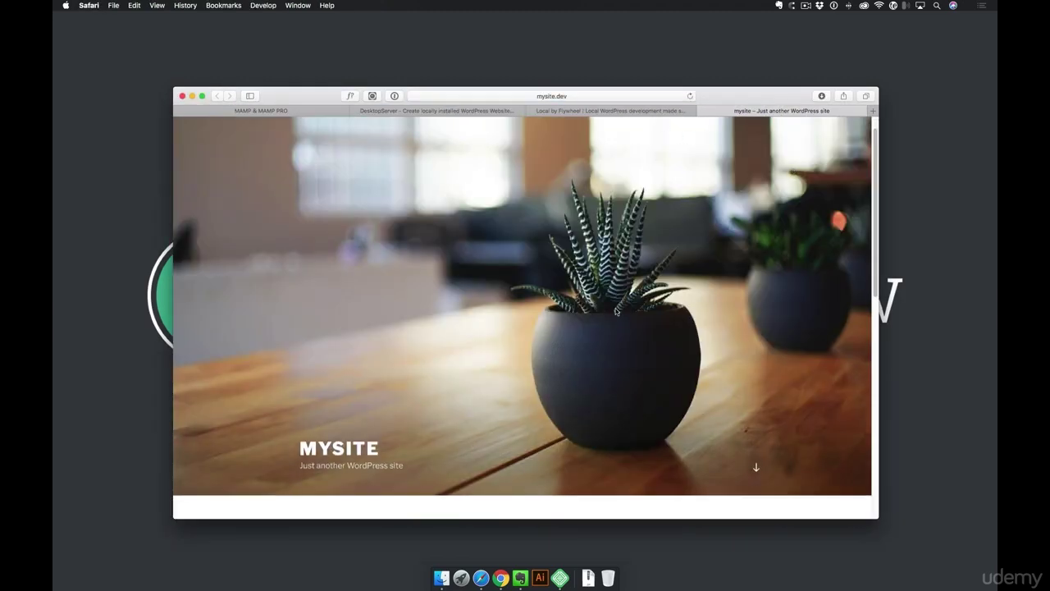
{"action": "left_click", "coordinate": [612, 114]}
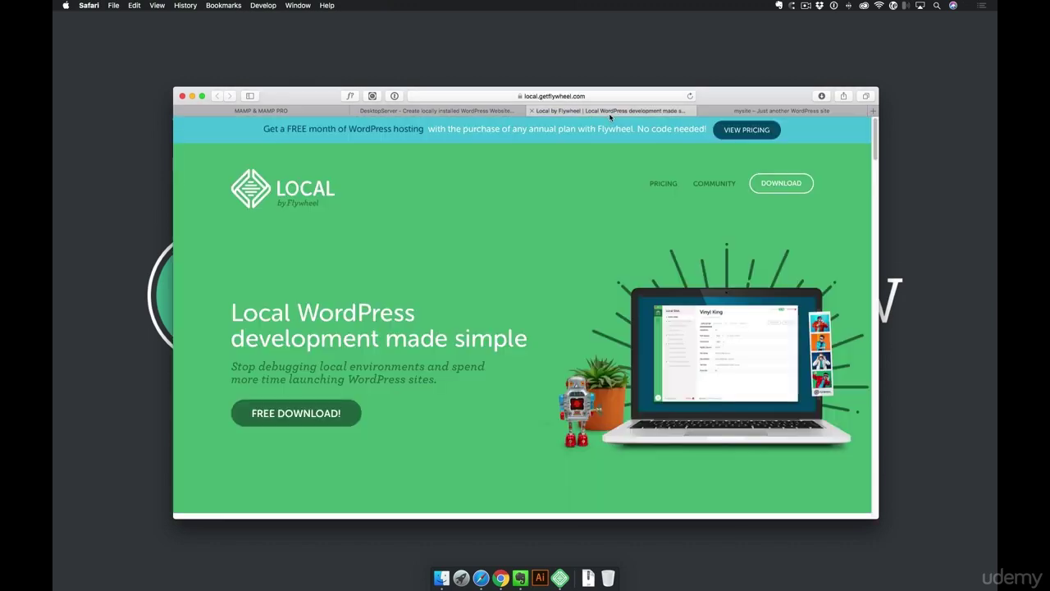
{"action": "left_click", "coordinate": [559, 578]}
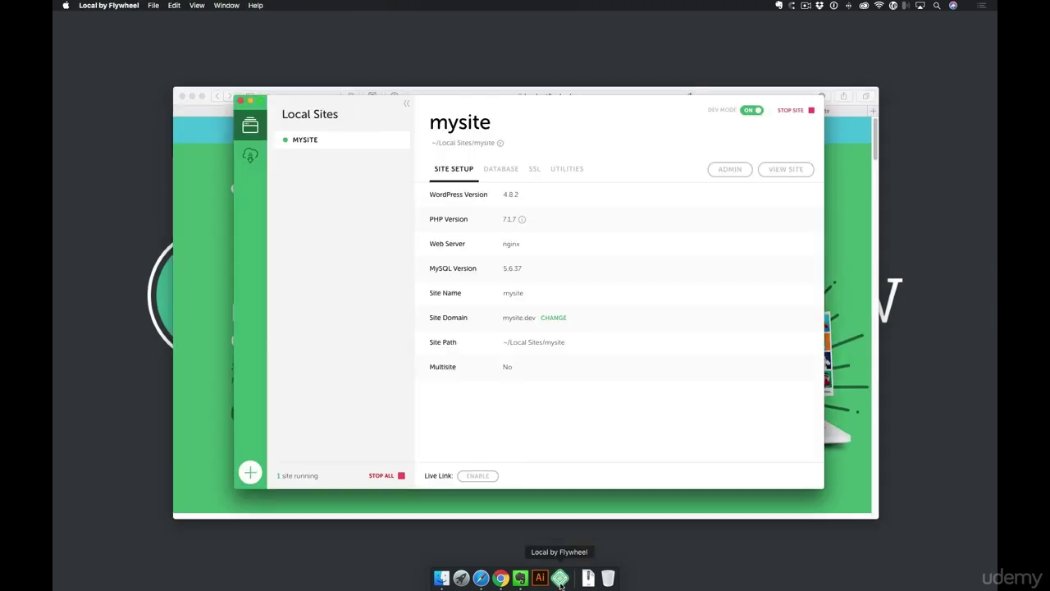
{"action": "left_click", "coordinate": [731, 170]}
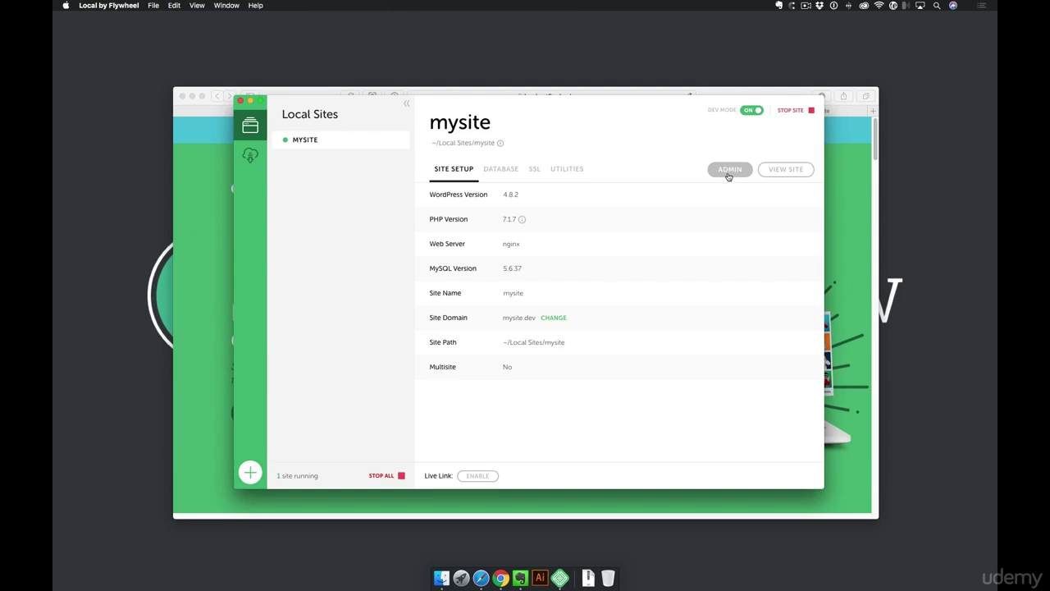
Log in with the admin username and password, letting Safari save the password
{"action": "type", "text": "derrick"}
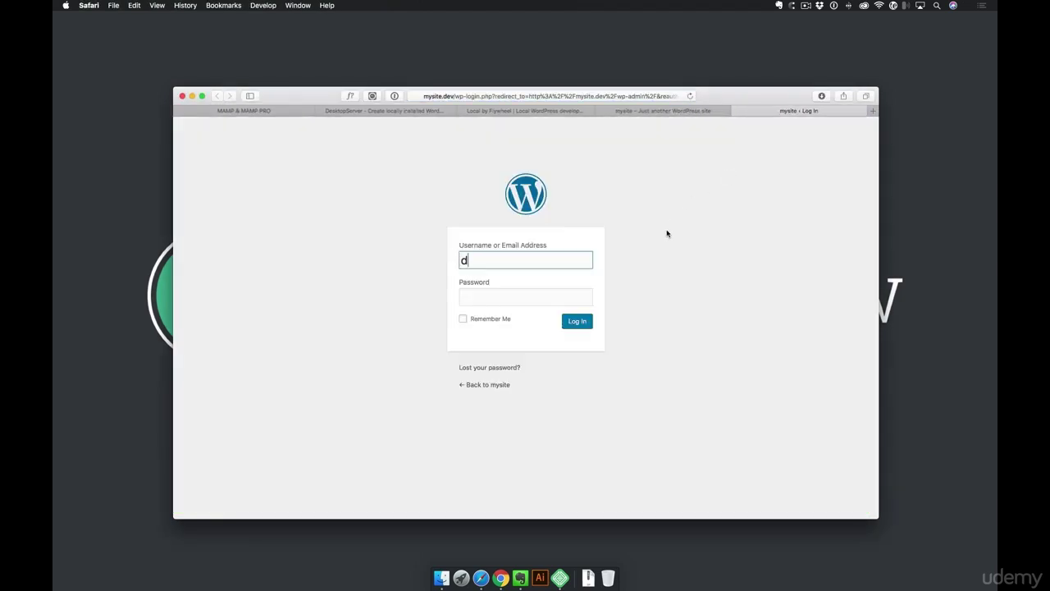
{"action": "key", "text": "Tab"}
{"action": "type", "text": "*******"}
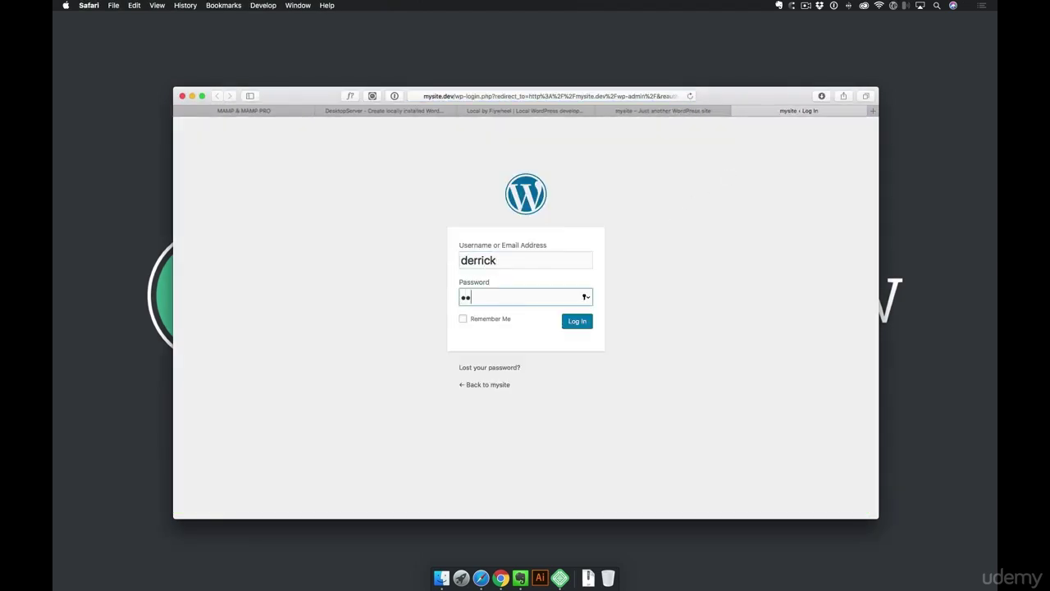
{"action": "key", "text": "Return"}
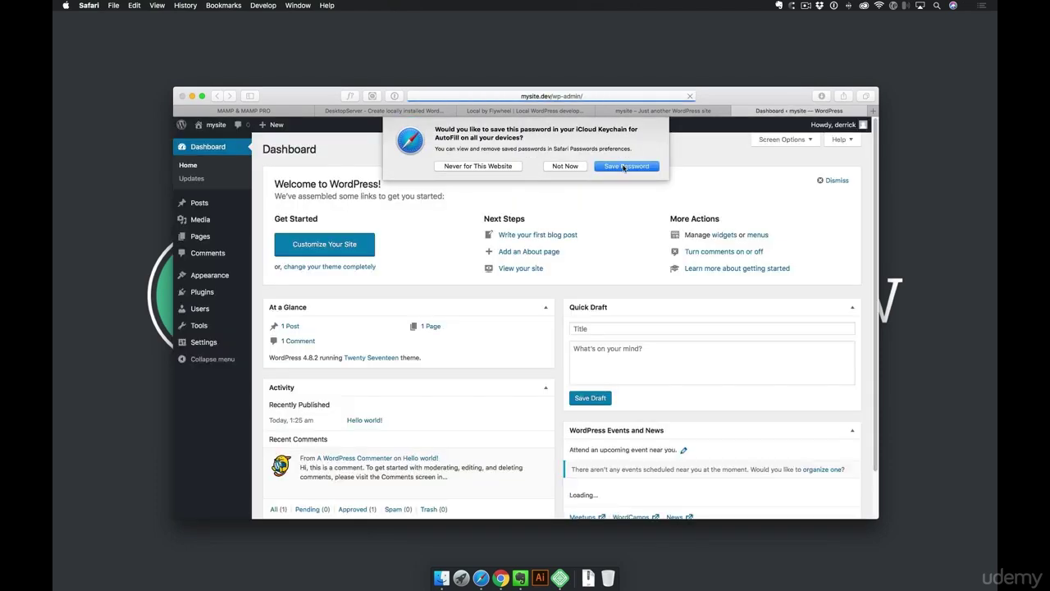
{"action": "left_click", "coordinate": [627, 167]}
Visit the mysite front page via the 'mysite' link in the admin bar
{"action": "scroll", "coordinate": [421, 359], "scroll_direction": "down", "scroll_amount": 3}
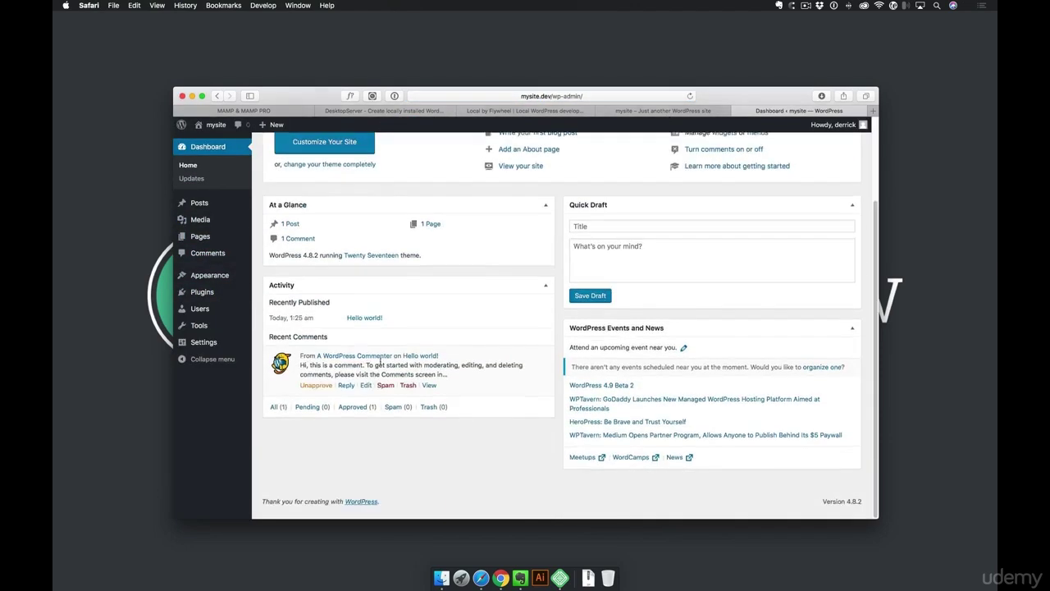
{"action": "mouse_move", "coordinate": [226, 295]}
{"action": "scroll", "coordinate": [225, 296], "scroll_direction": "up", "scroll_amount": 3}
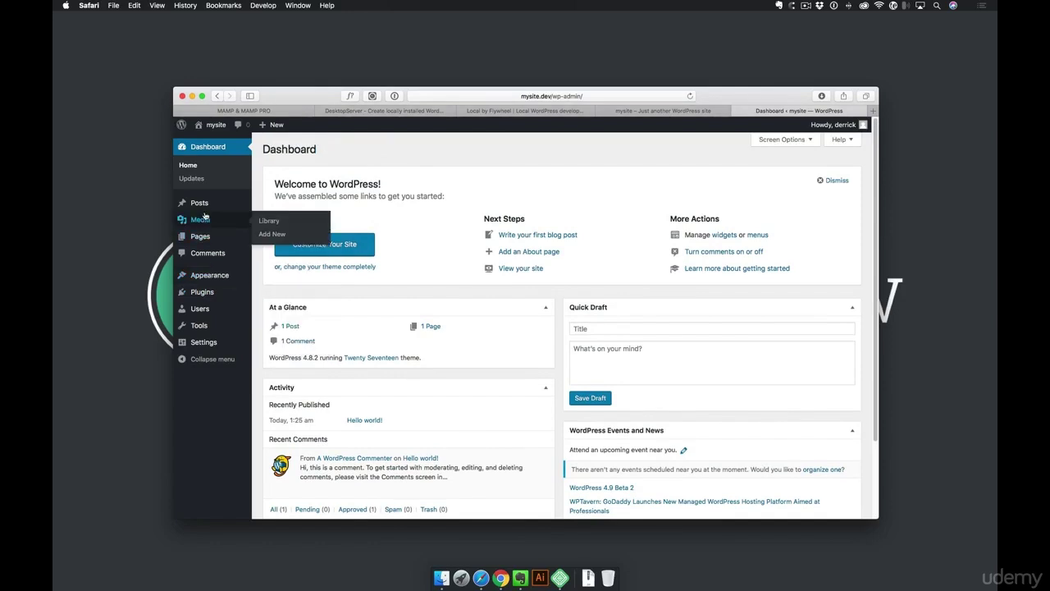
{"action": "left_click", "coordinate": [216, 125]}
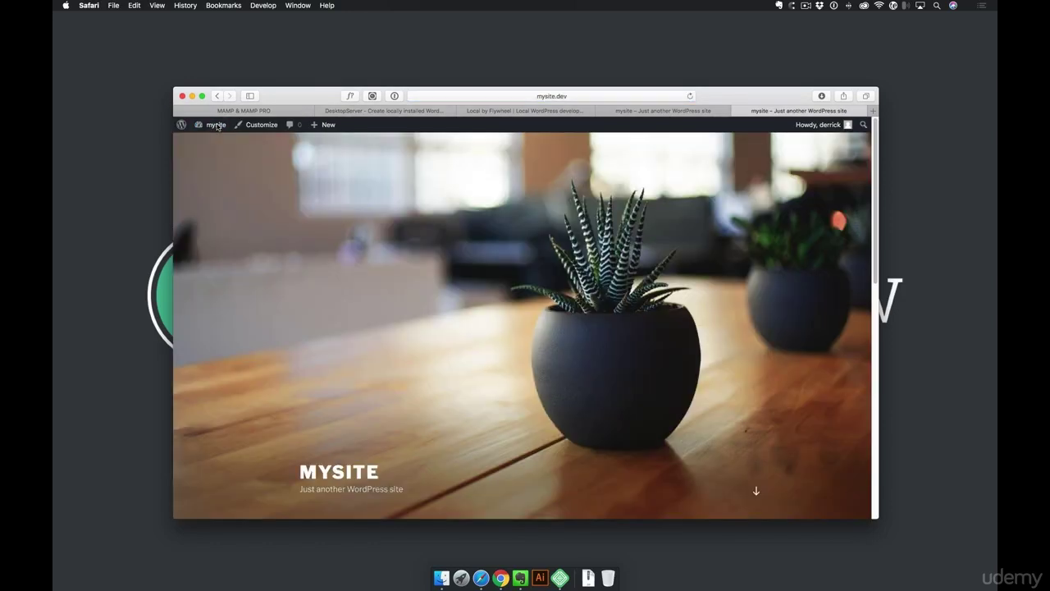
Go from the mysite front page back to the WordPress Dashboard
{"action": "left_click", "coordinate": [563, 96]}
{"action": "left_click", "coordinate": [775, 95]}
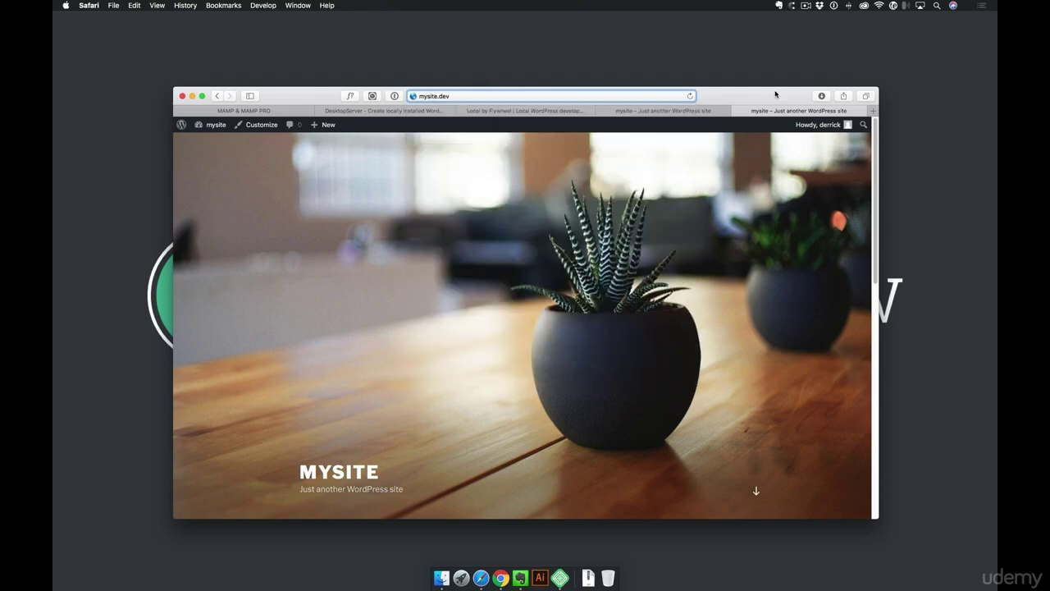
{"action": "left_click", "coordinate": [216, 126]}
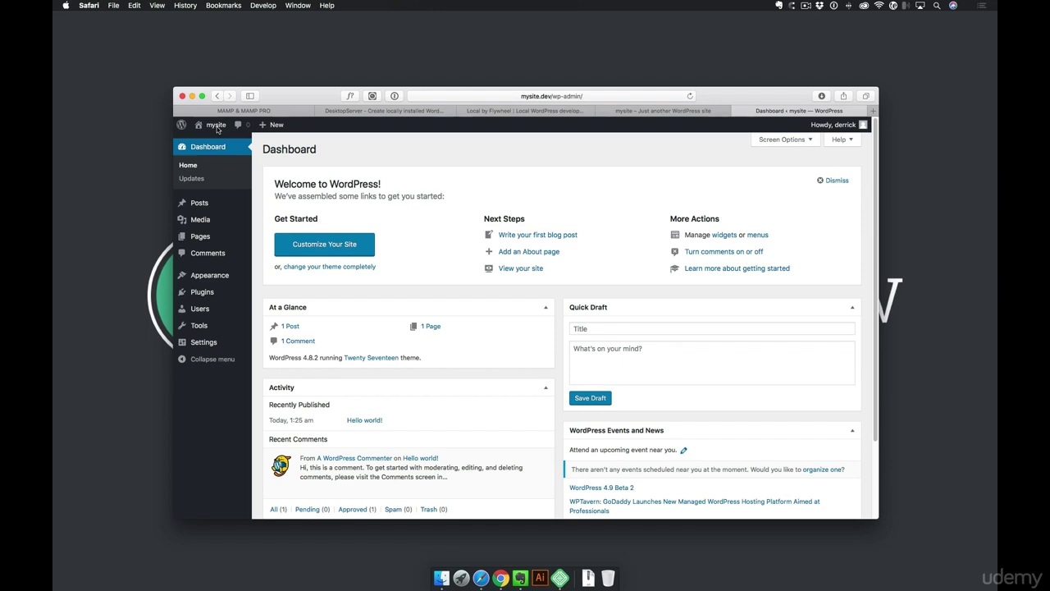
Close the Dashboard and mysite tabs and switch to the MAMP & MAMP PRO tab
{"action": "left_click", "coordinate": [736, 111]}
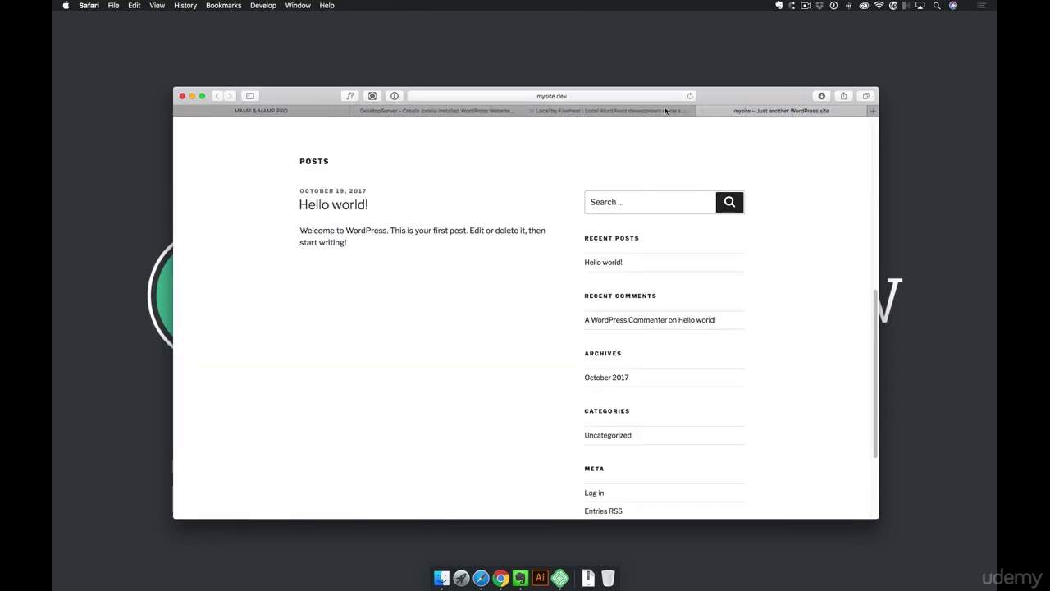
{"action": "left_click", "coordinate": [703, 111]}
{"action": "left_click", "coordinate": [361, 111]}
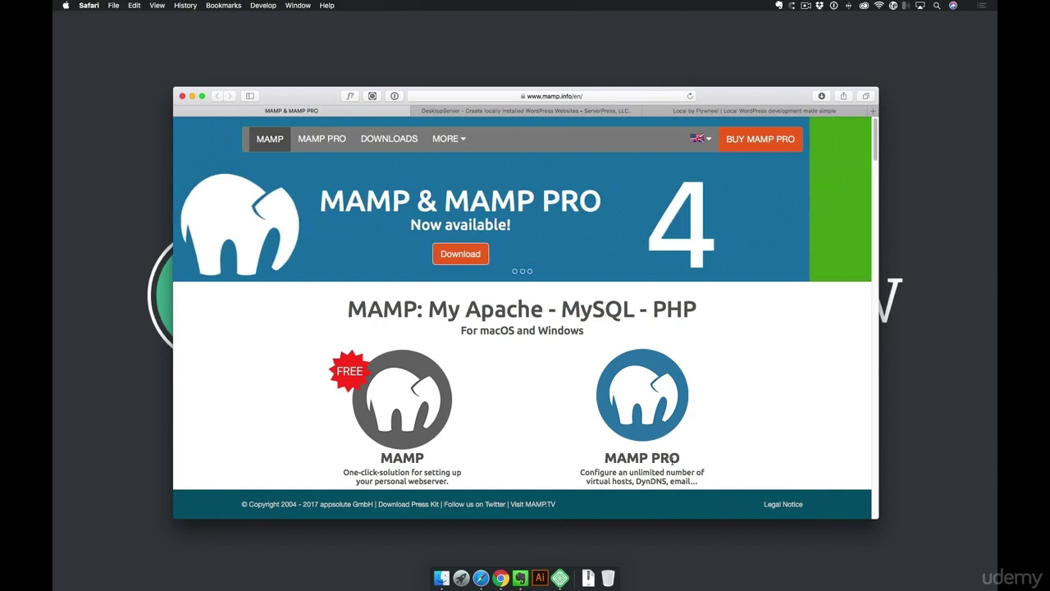
Flip between the DesktopServer and MAMP tabs, ending on Local by Flywheel
{"action": "left_click", "coordinate": [525, 111]}
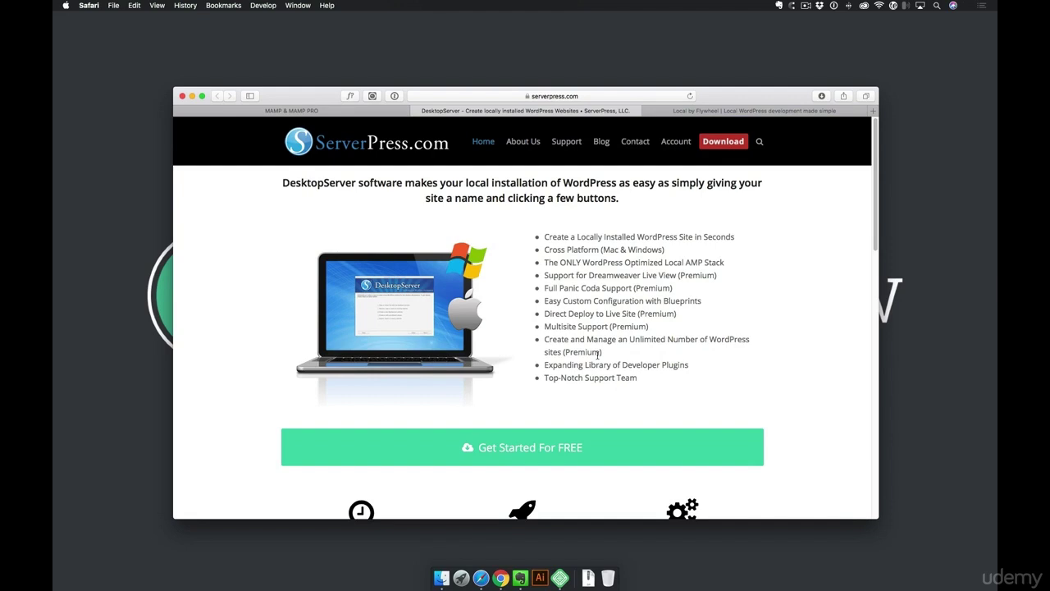
{"action": "left_click", "coordinate": [361, 110]}
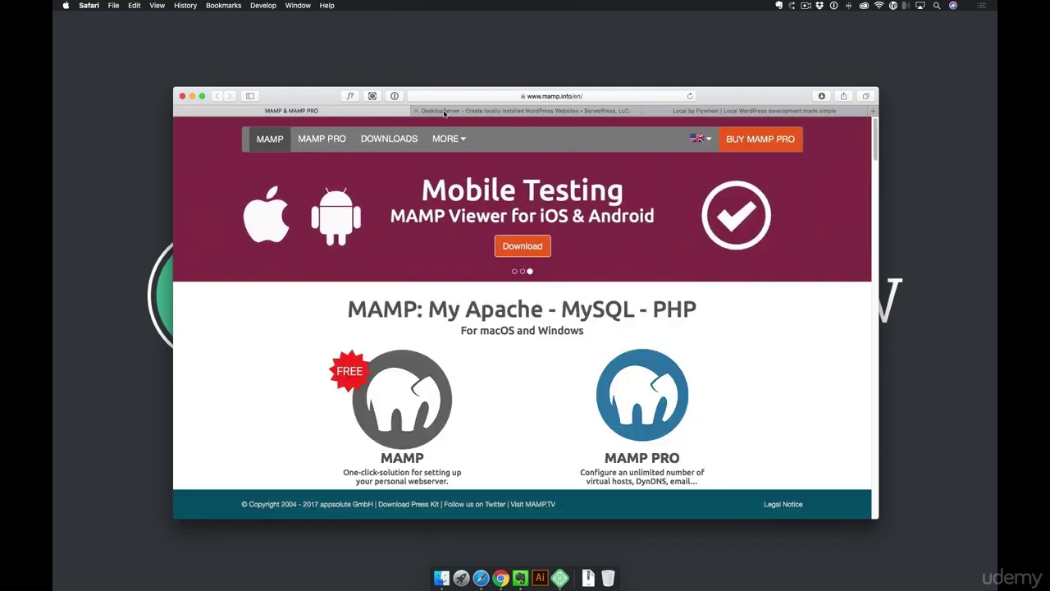
{"action": "left_click", "coordinate": [447, 112]}
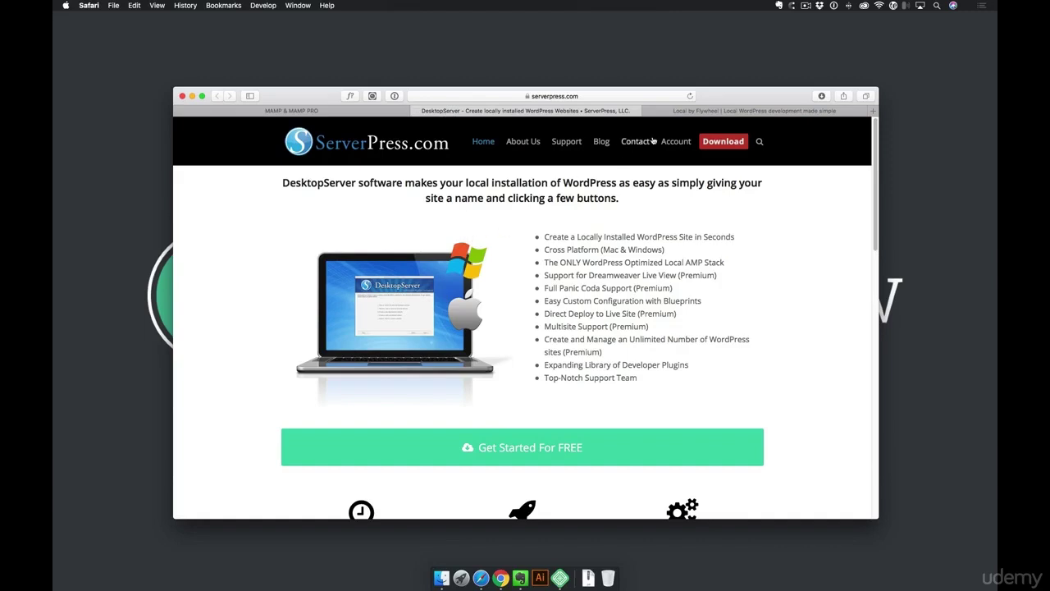
{"action": "left_click", "coordinate": [685, 113]}
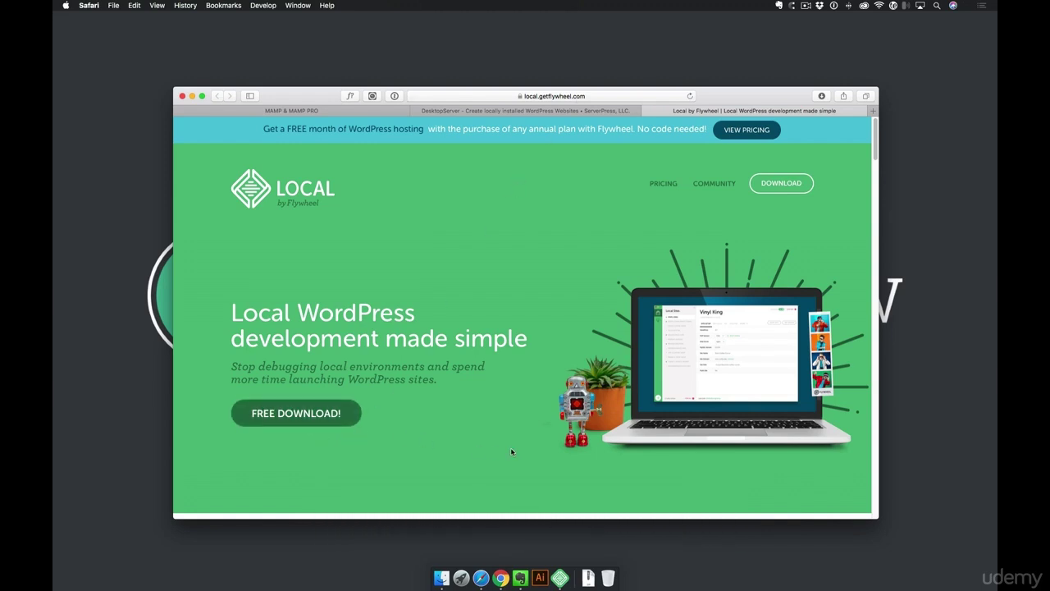
Review Local's FREE DOWNLOAD form, set to Mac, then close it
{"action": "left_click", "coordinate": [302, 419]}
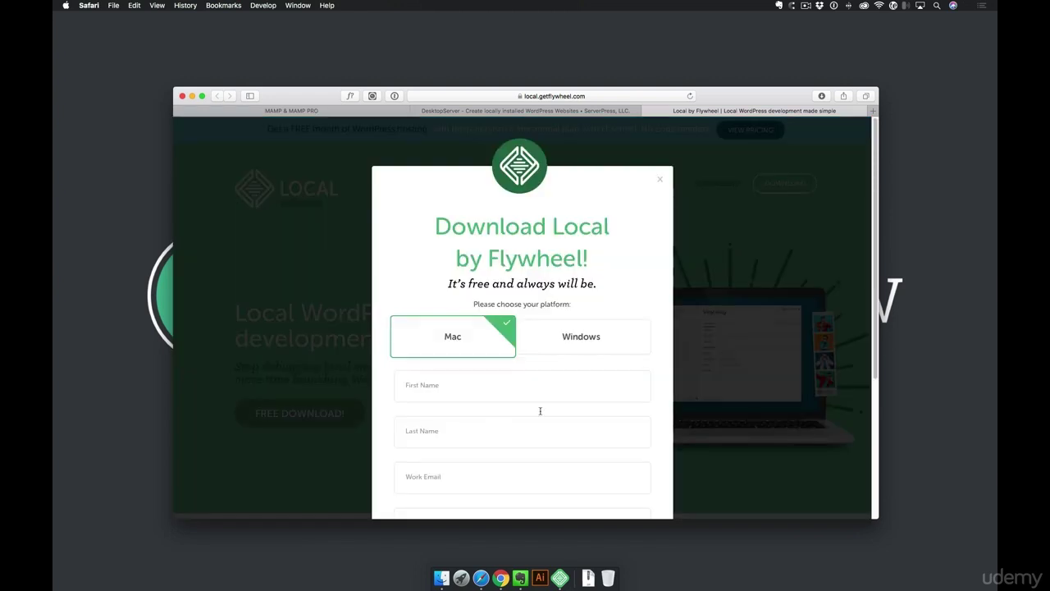
{"action": "scroll", "coordinate": [541, 402], "scroll_direction": "down", "scroll_amount": 3}
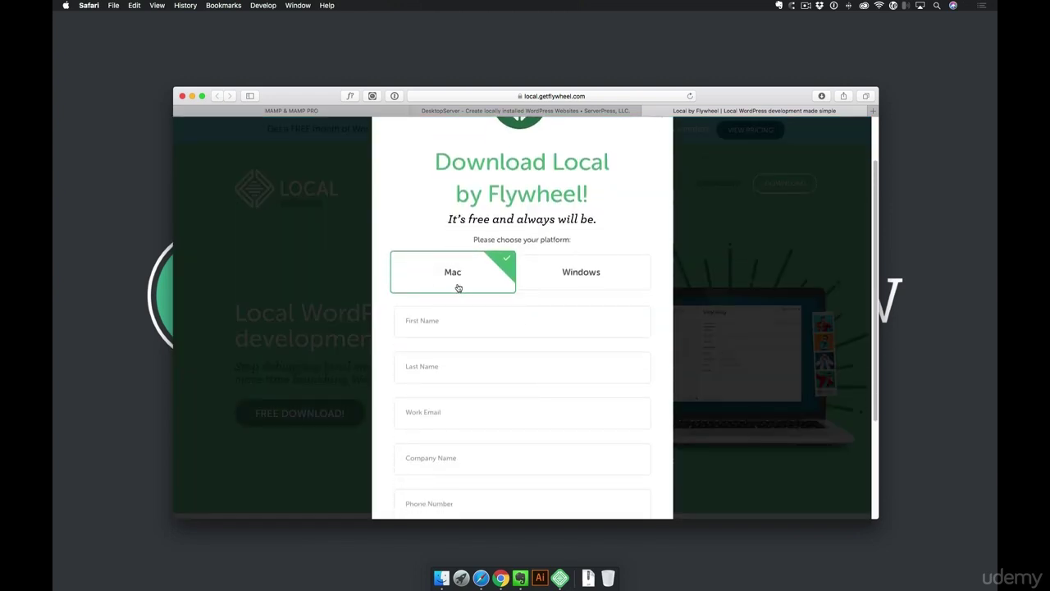
{"action": "scroll", "coordinate": [534, 285], "scroll_direction": "down", "scroll_amount": 2}
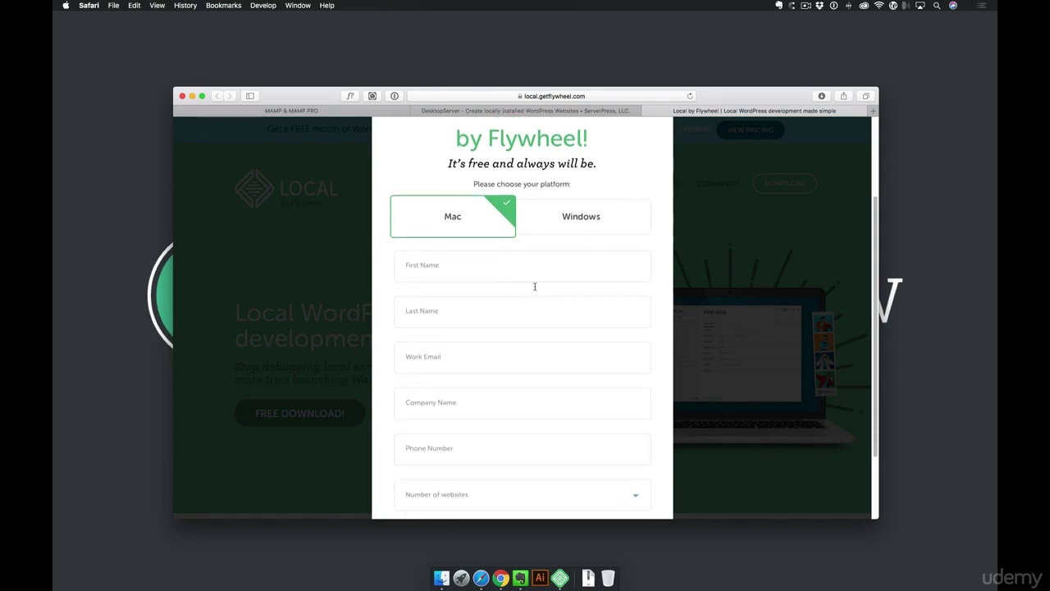
{"action": "scroll", "coordinate": [529, 435], "scroll_direction": "down", "scroll_amount": 4}
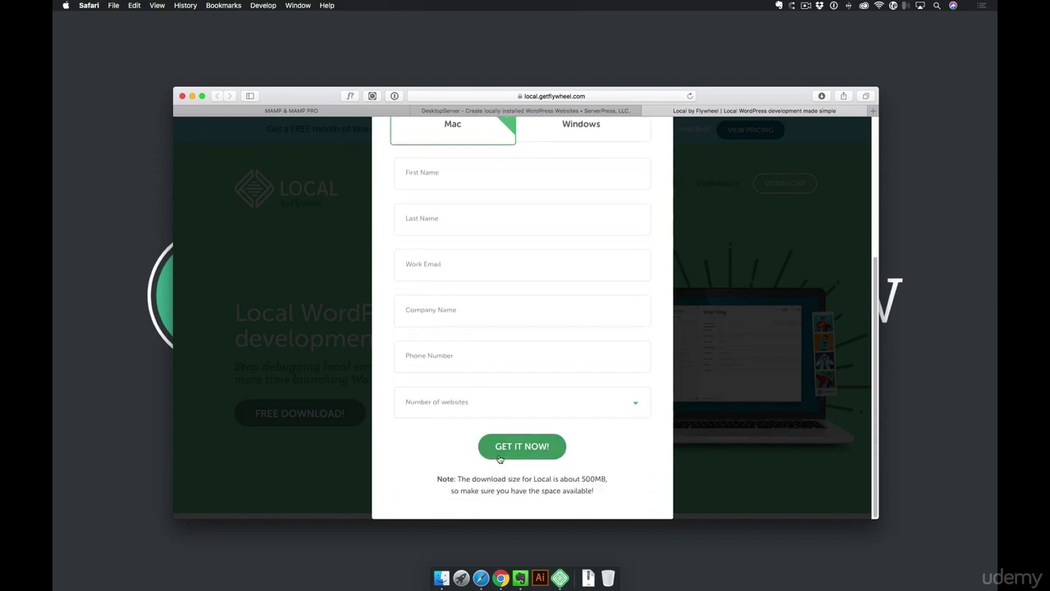
{"action": "left_click", "coordinate": [724, 458]}
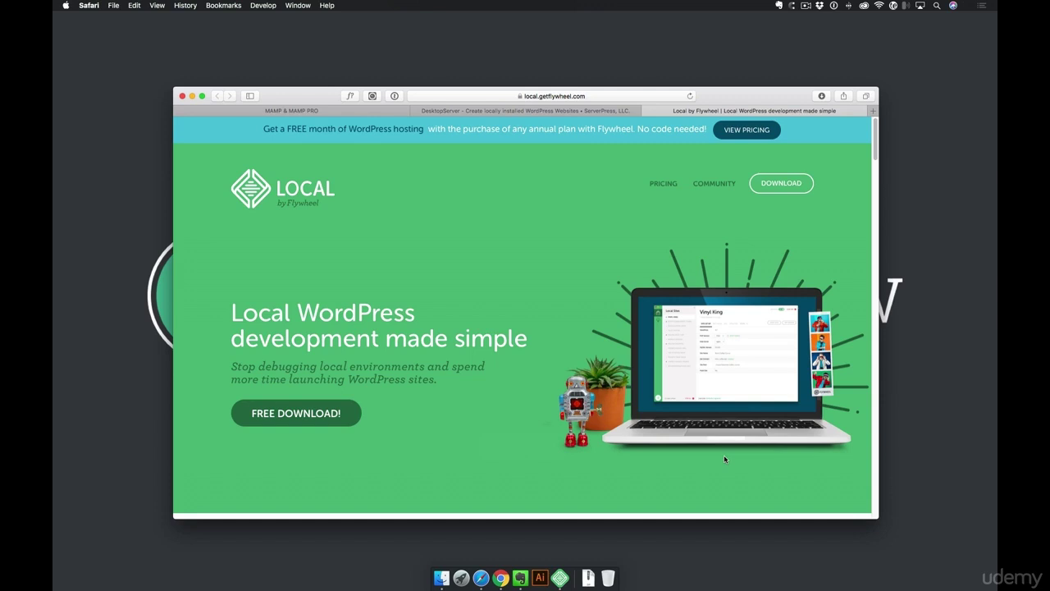
Bring Local by Flywheel forward to show its Local Sites list with mysite running
{"action": "left_click", "coordinate": [567, 582]}
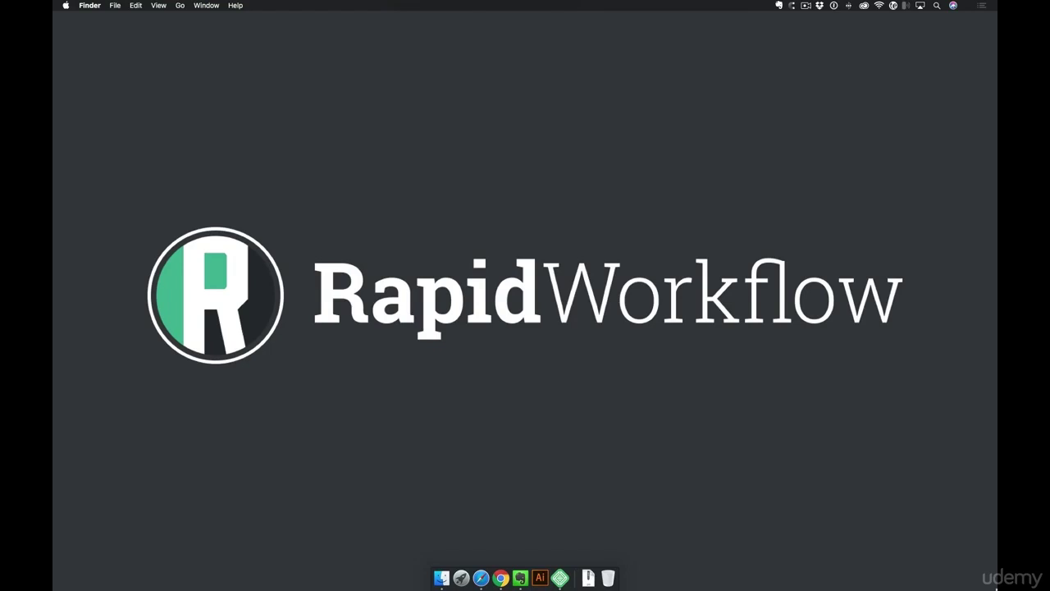
{"action": "left_click", "coordinate": [559, 577]}
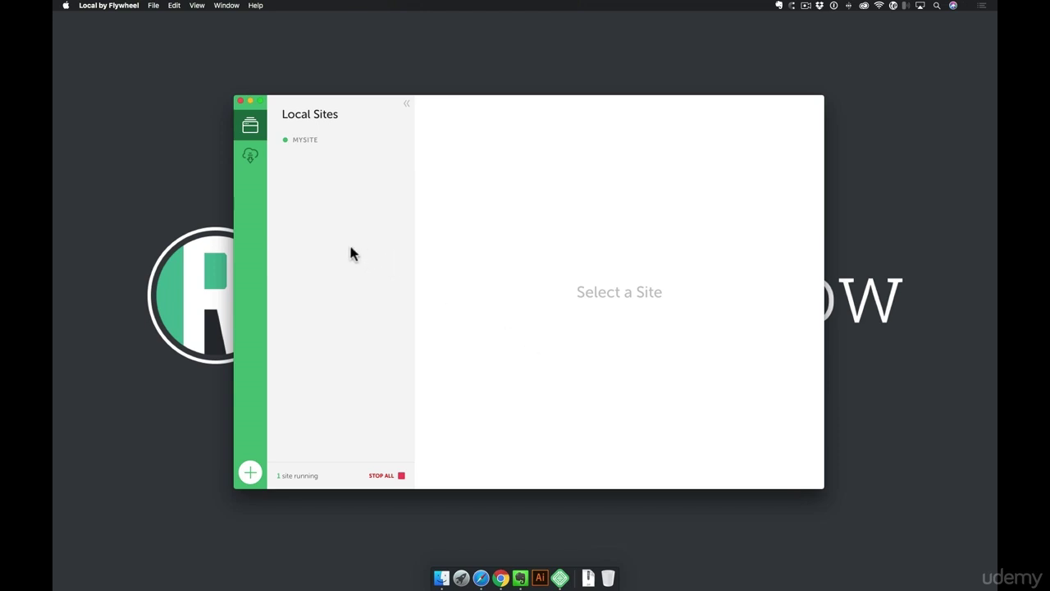
Open Local's Preferences to view the New Site Defaults (PHP 7.0.3, MySQL 5.5)
{"action": "left_click", "coordinate": [104, 6]}
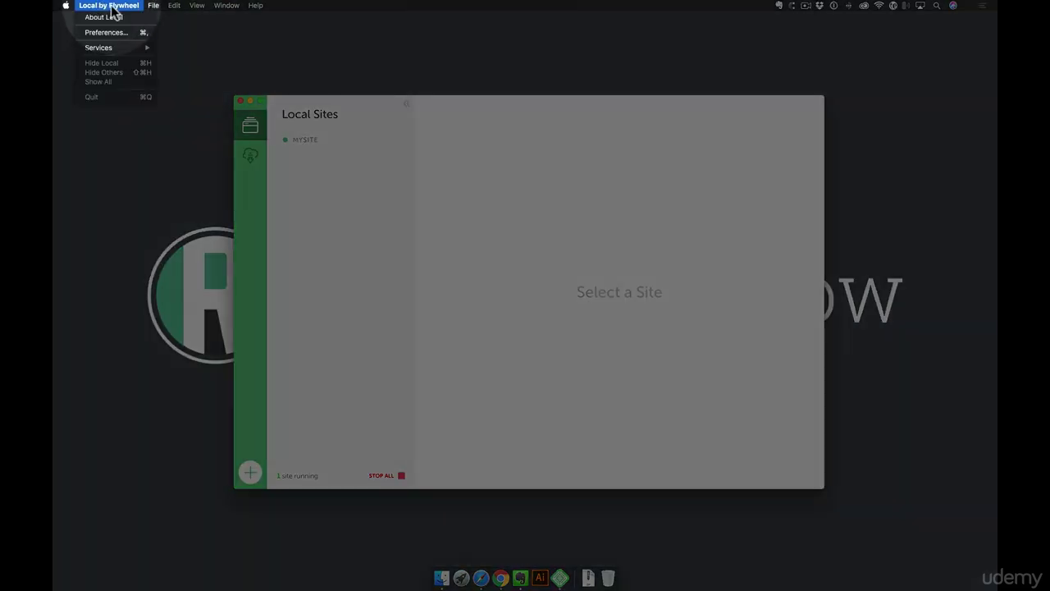
{"action": "left_click", "coordinate": [110, 34]}
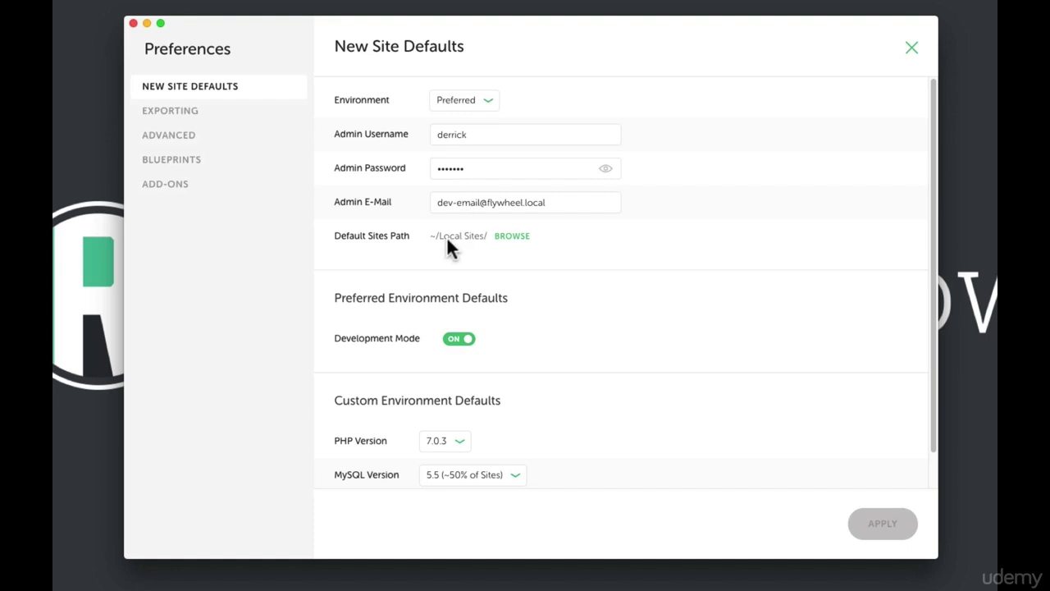
{"action": "left_click", "coordinate": [484, 101]}
{"action": "left_click", "coordinate": [474, 121]}
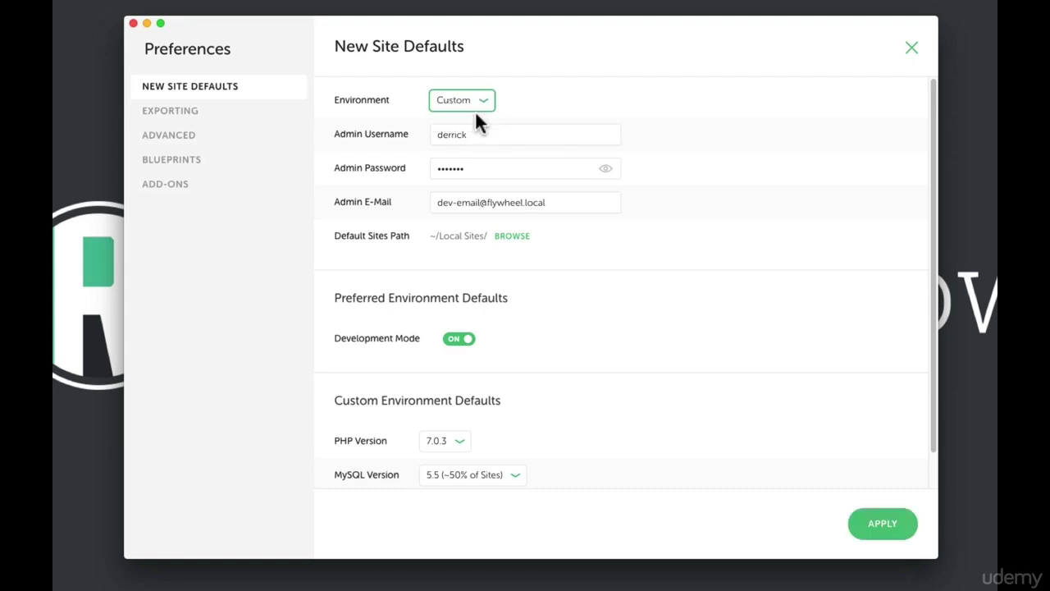
{"action": "left_click", "coordinate": [484, 107]}
{"action": "left_click", "coordinate": [468, 103]}
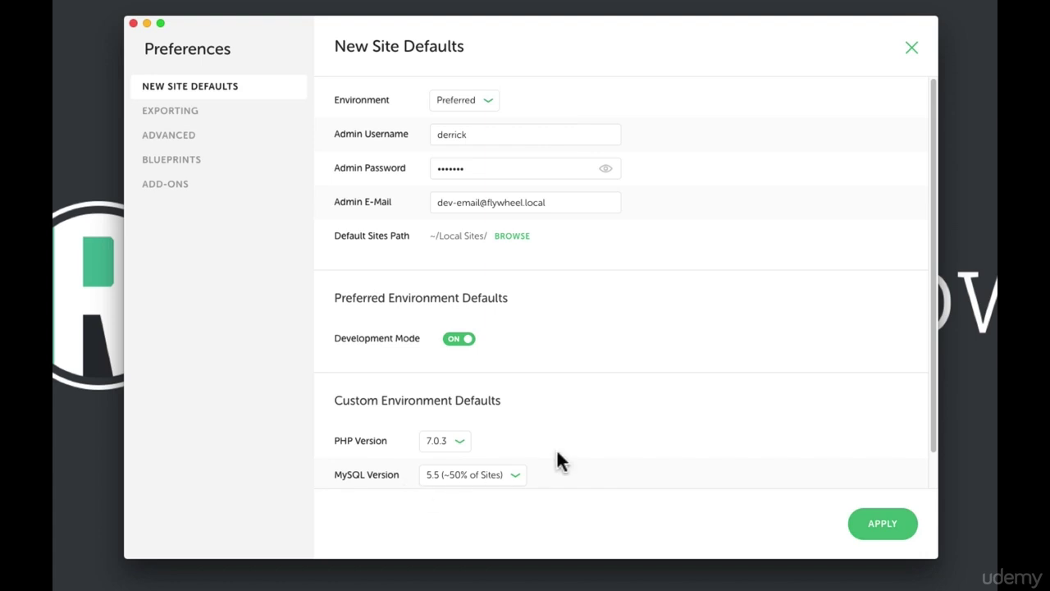
{"action": "scroll", "coordinate": [560, 461], "scroll_direction": "down", "scroll_amount": 2}
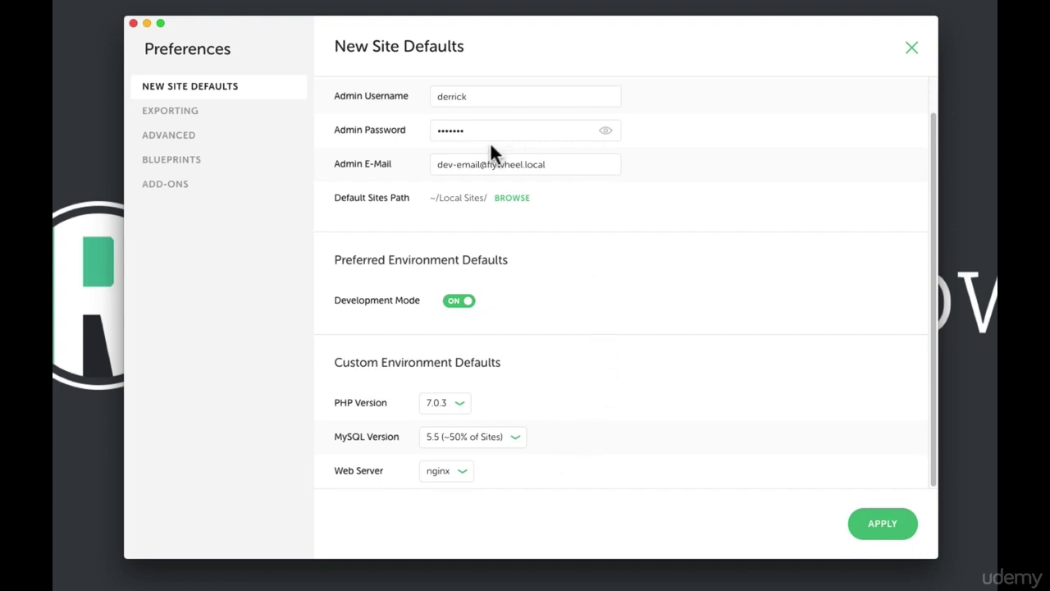
{"action": "left_click", "coordinate": [485, 102]}
{"action": "scroll", "coordinate": [490, 110], "scroll_direction": "up", "scroll_amount": 1}
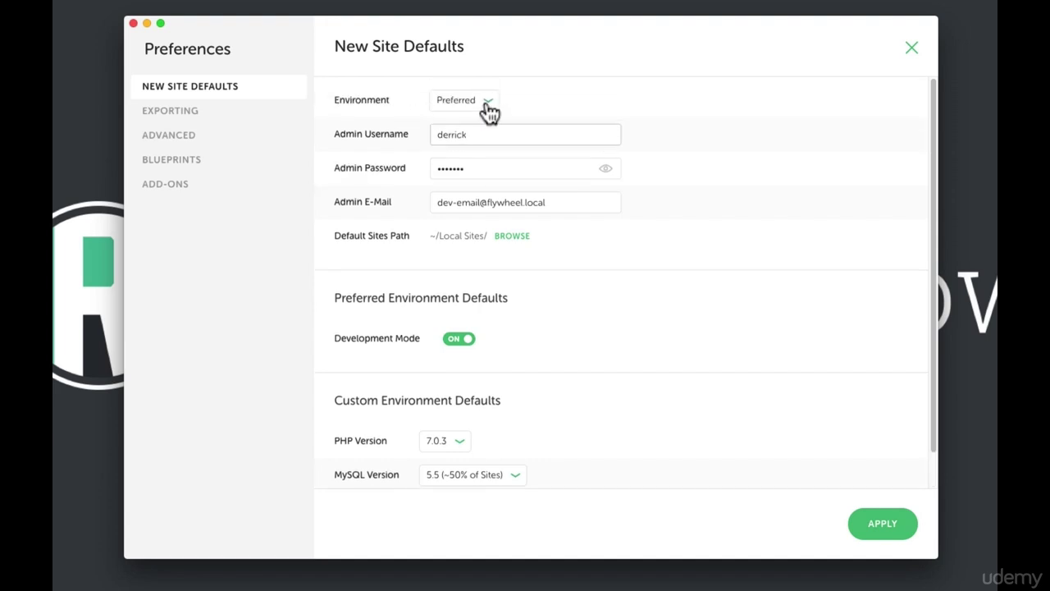
{"action": "double_click", "coordinate": [441, 134]}
{"action": "type", "text": "admin"}
{"action": "key", "text": "super+a"}
{"action": "type", "text": "derrick"}
{"action": "left_click", "coordinate": [490, 168]}
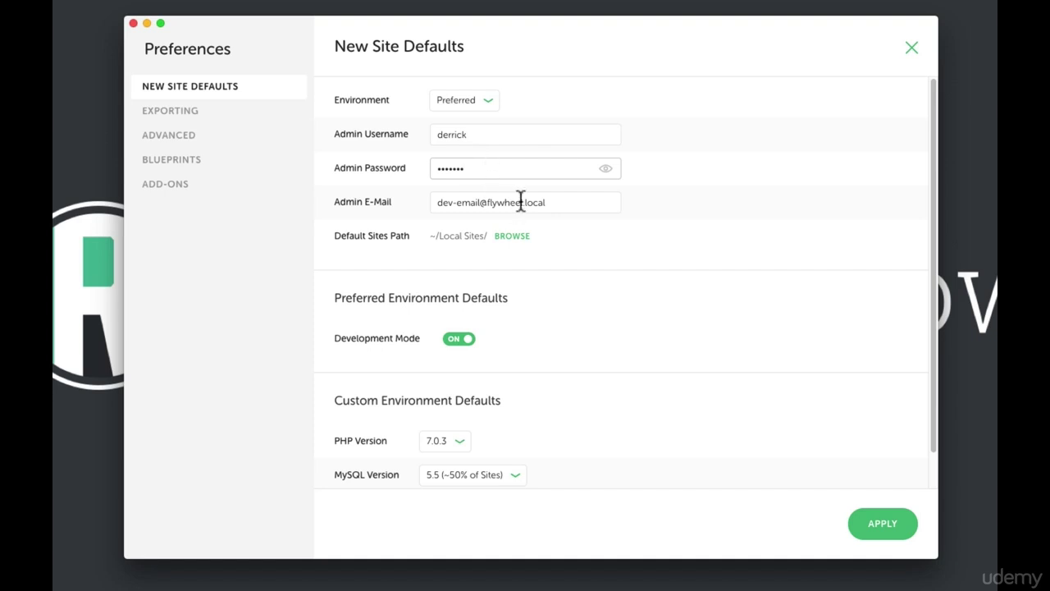
{"action": "left_click_drag", "start_coordinate": [572, 204], "coordinate": [425, 204]}
{"action": "left_click", "coordinate": [699, 211]}
Browse the sites-folder picker down to Local Sites/mysite/app/public, then cancel, keeping ~/Local Sites/
{"action": "left_click", "coordinate": [513, 238]}
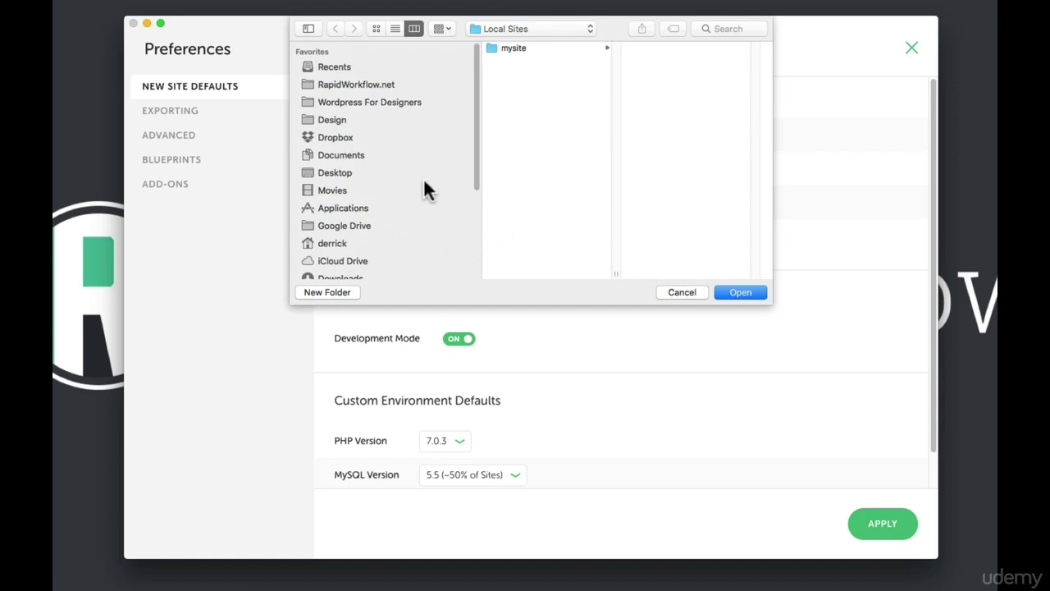
{"action": "scroll", "coordinate": [426, 184], "scroll_direction": "down", "scroll_amount": 5}
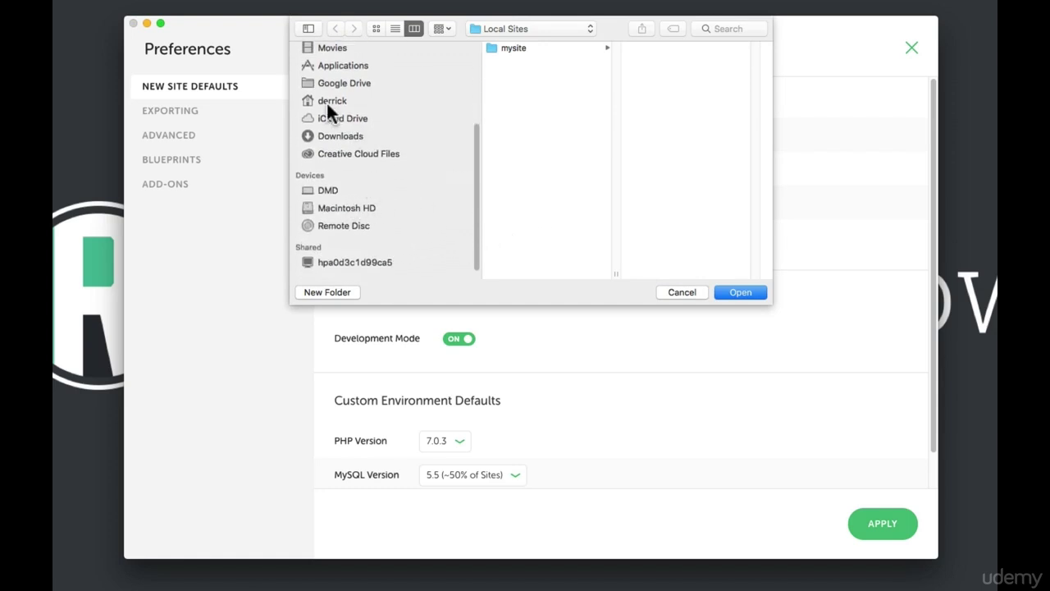
{"action": "left_click", "coordinate": [328, 102]}
{"action": "left_click", "coordinate": [507, 134]}
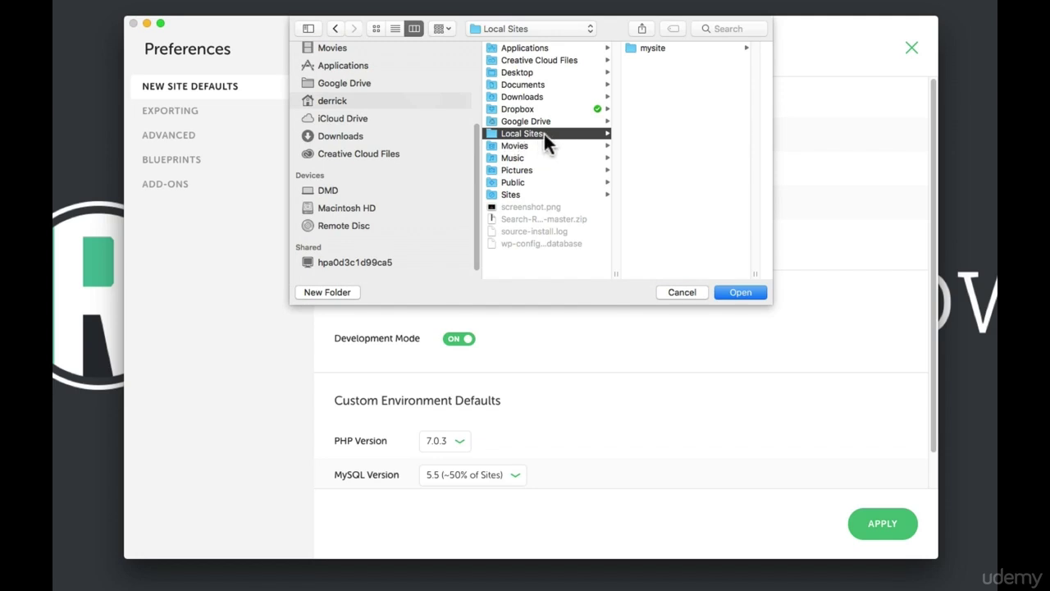
{"action": "left_click", "coordinate": [652, 47]}
{"action": "left_click", "coordinate": [661, 48]}
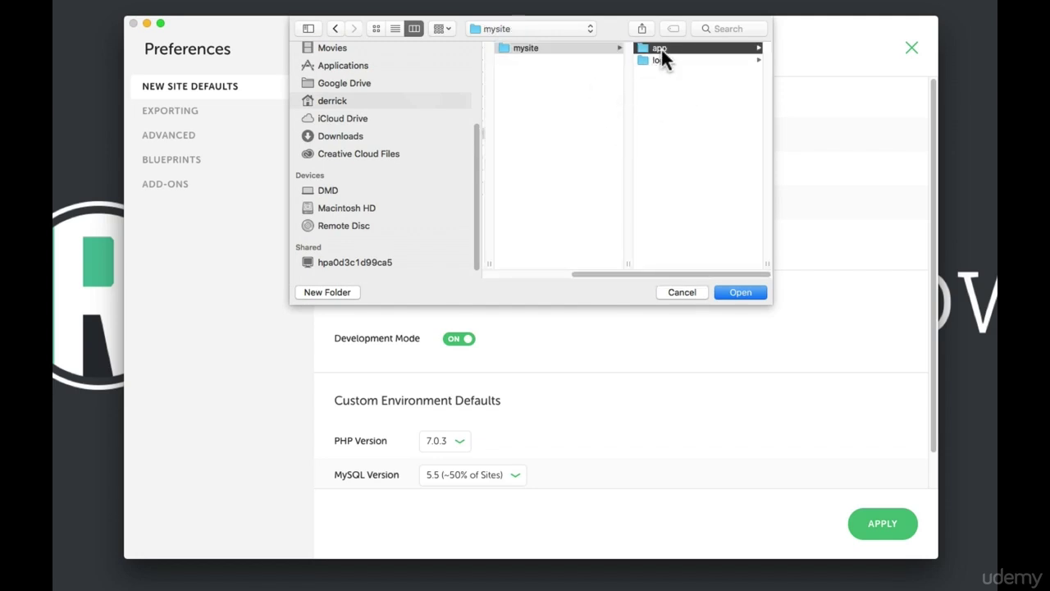
{"action": "left_click", "coordinate": [664, 47]}
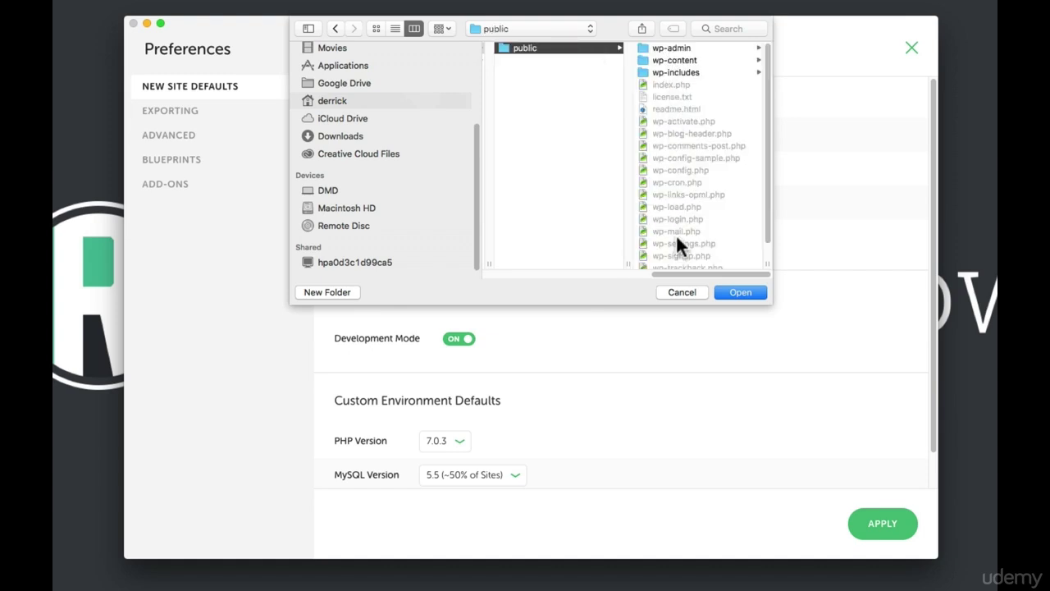
{"action": "left_click", "coordinate": [680, 290]}
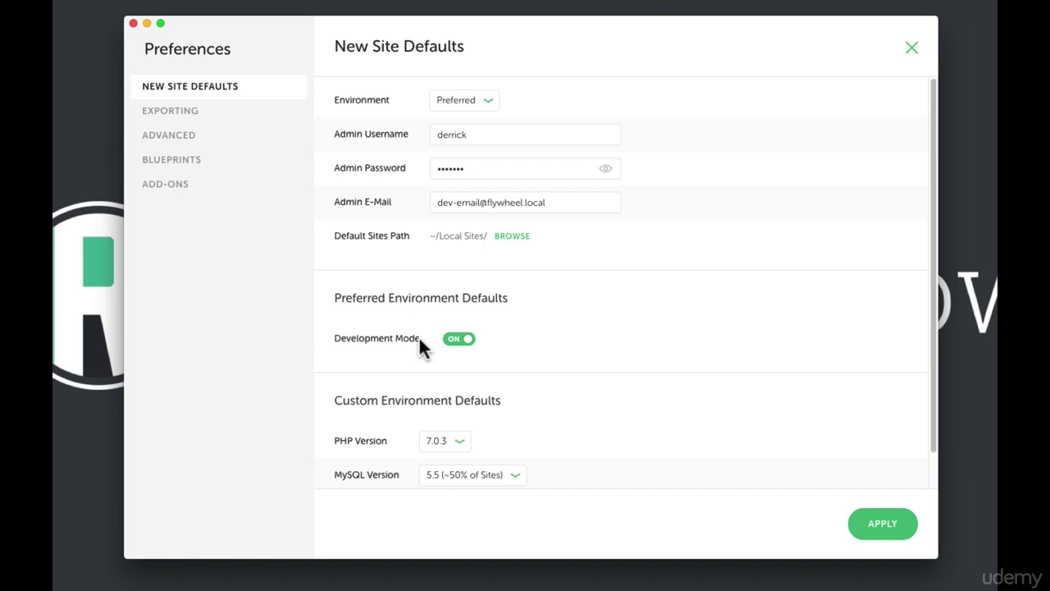
Look over the Exporting, Advanced and Add-ons preferences, then close Preferences
{"action": "left_click", "coordinate": [161, 117]}
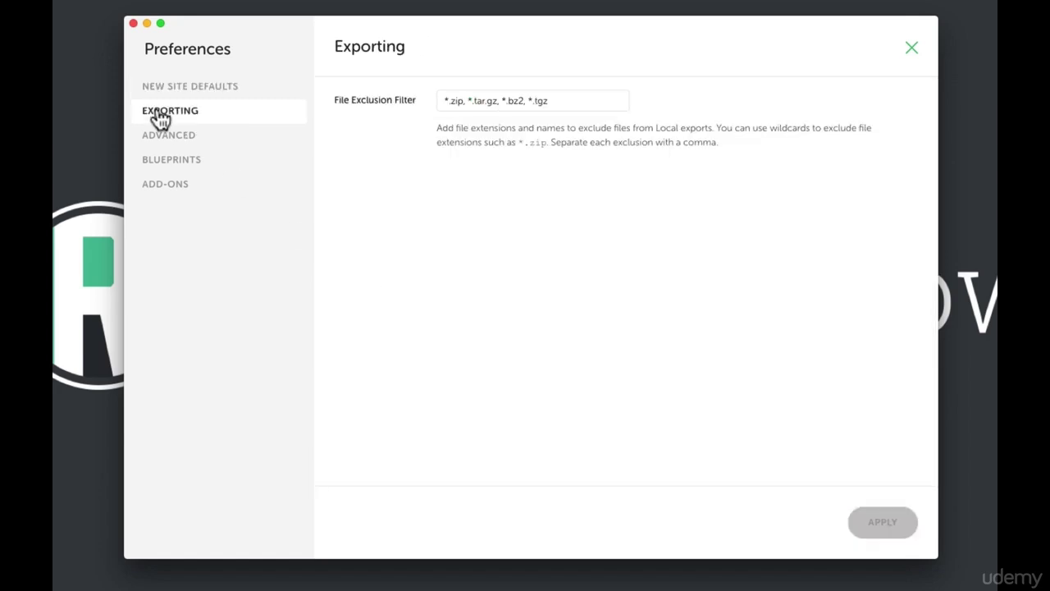
{"action": "left_click", "coordinate": [169, 141]}
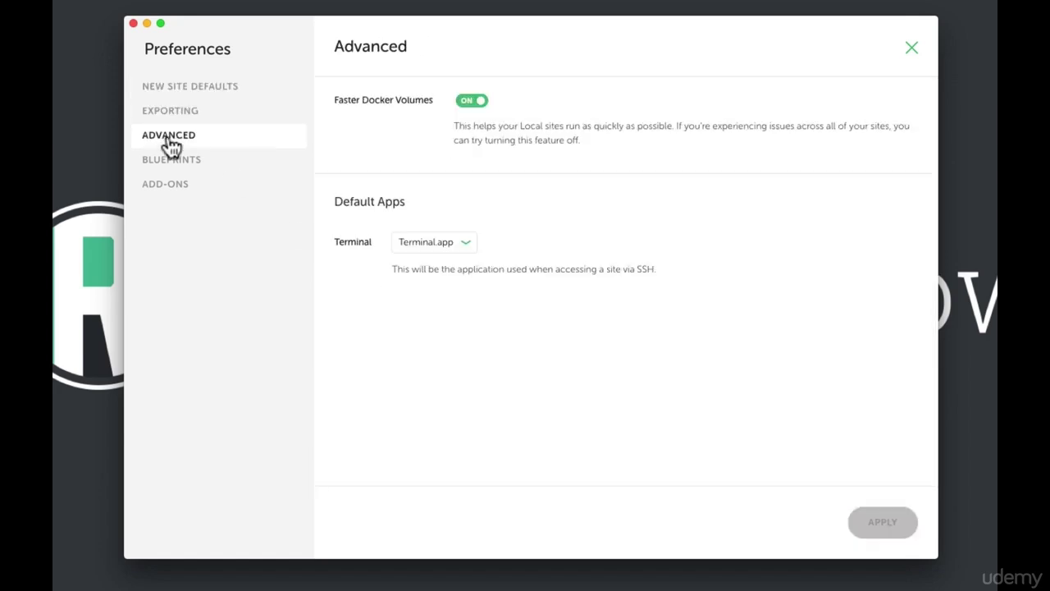
{"action": "left_click", "coordinate": [187, 187]}
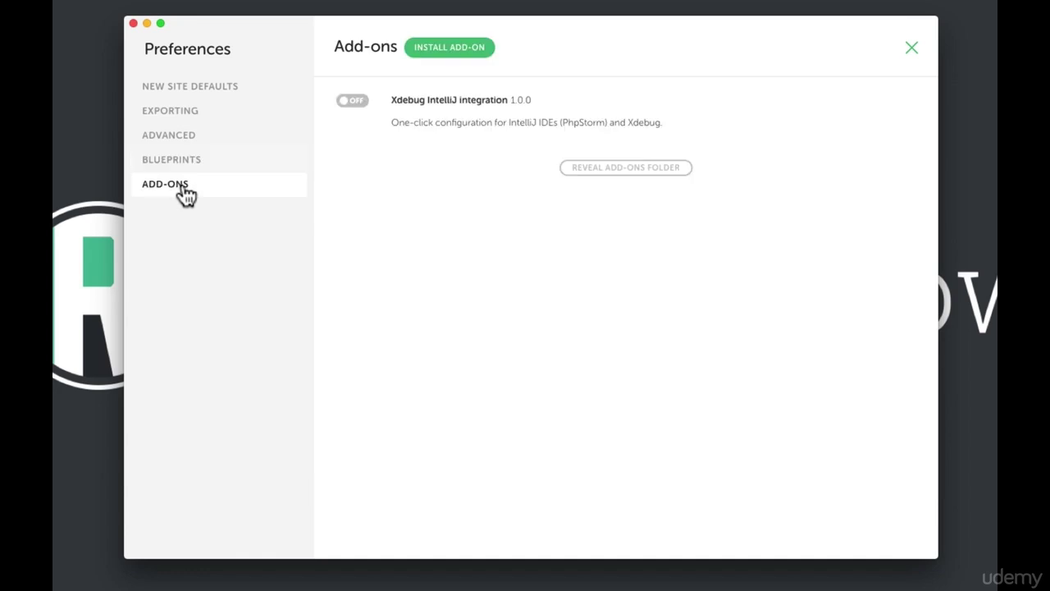
{"action": "left_click", "coordinate": [206, 88]}
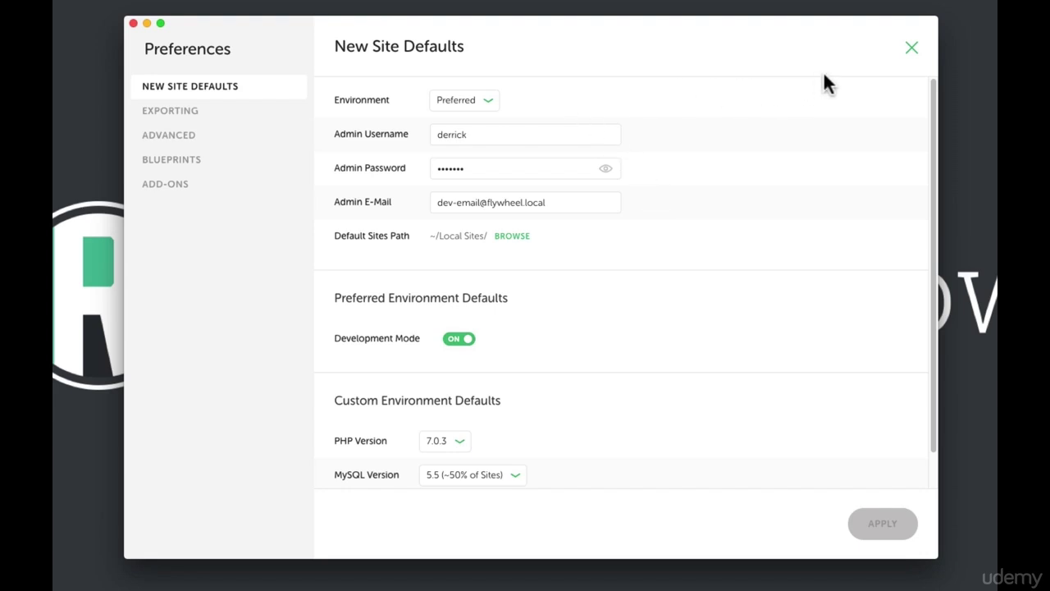
{"action": "left_click", "coordinate": [913, 50]}
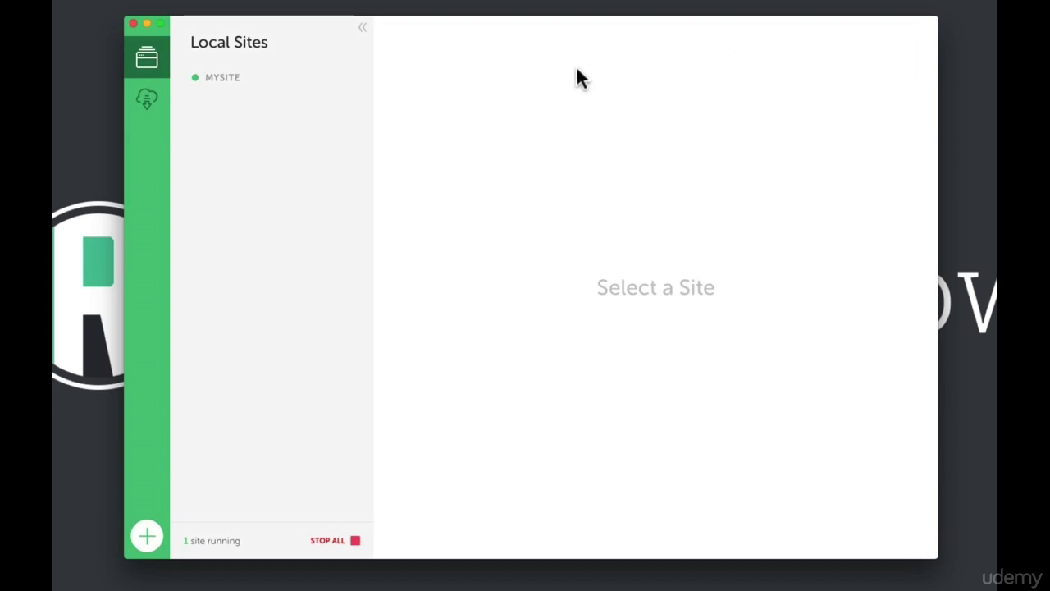
Review mysite's Database, SSL and Utilities tabs, then launch its 'local' database in Adminer
{"action": "left_click", "coordinate": [215, 88]}
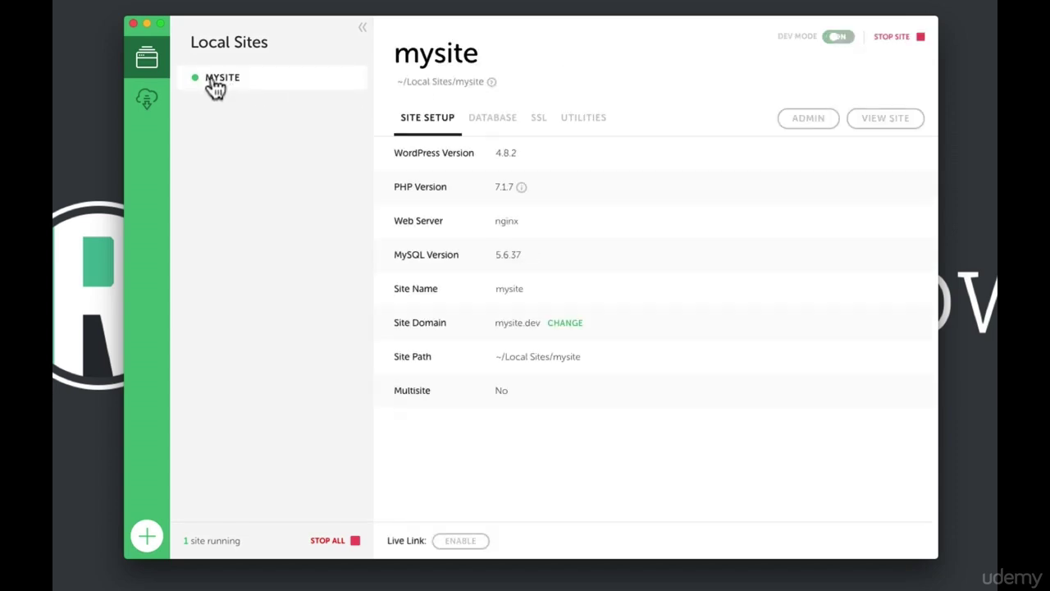
{"action": "left_click", "coordinate": [484, 125]}
{"action": "left_click", "coordinate": [540, 131]}
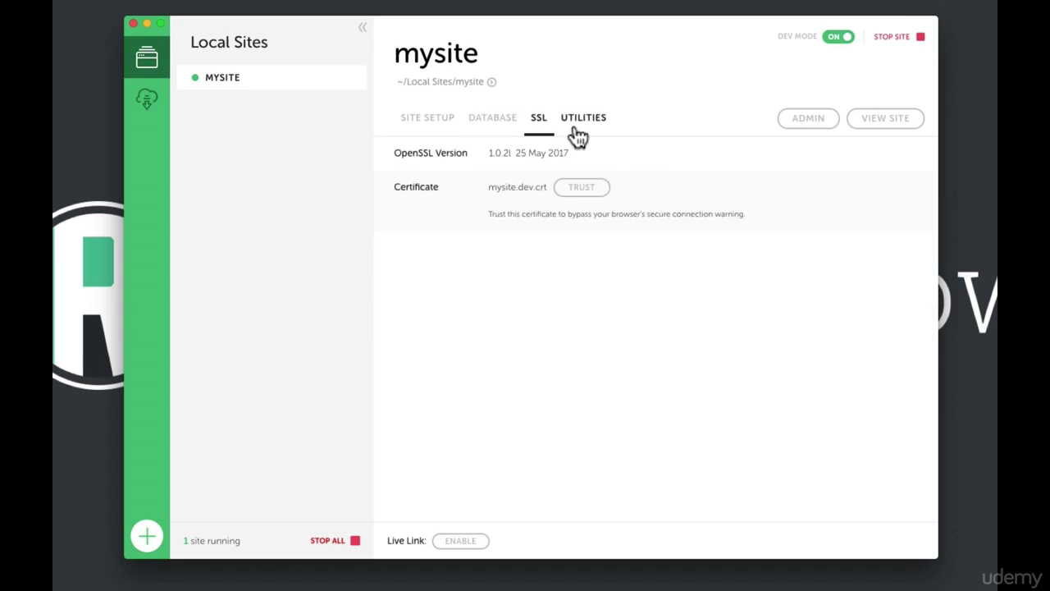
{"action": "left_click", "coordinate": [578, 133]}
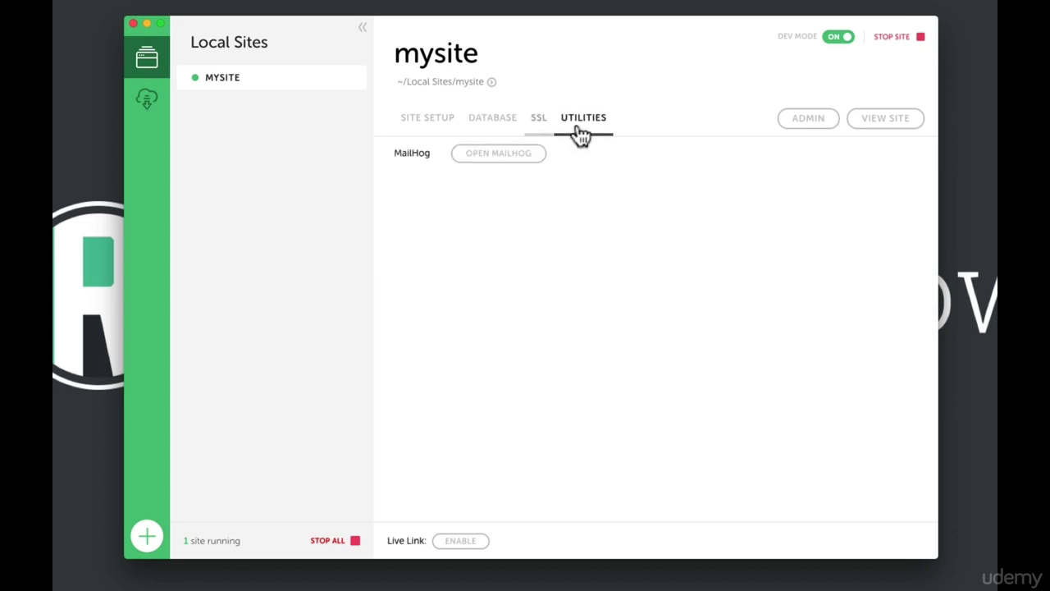
{"action": "left_click", "coordinate": [496, 134]}
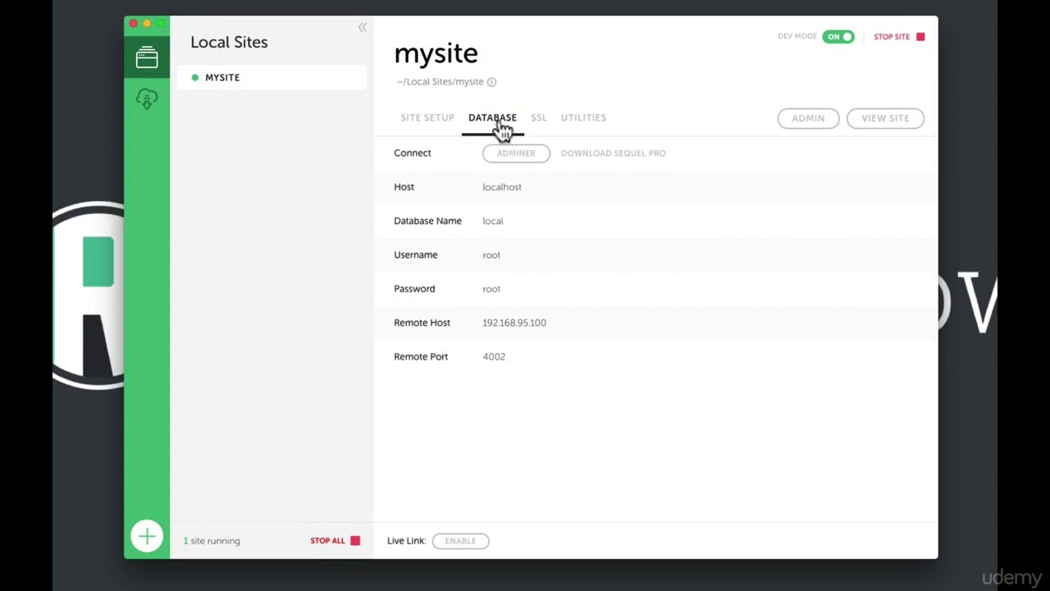
{"action": "left_click", "coordinate": [530, 163]}
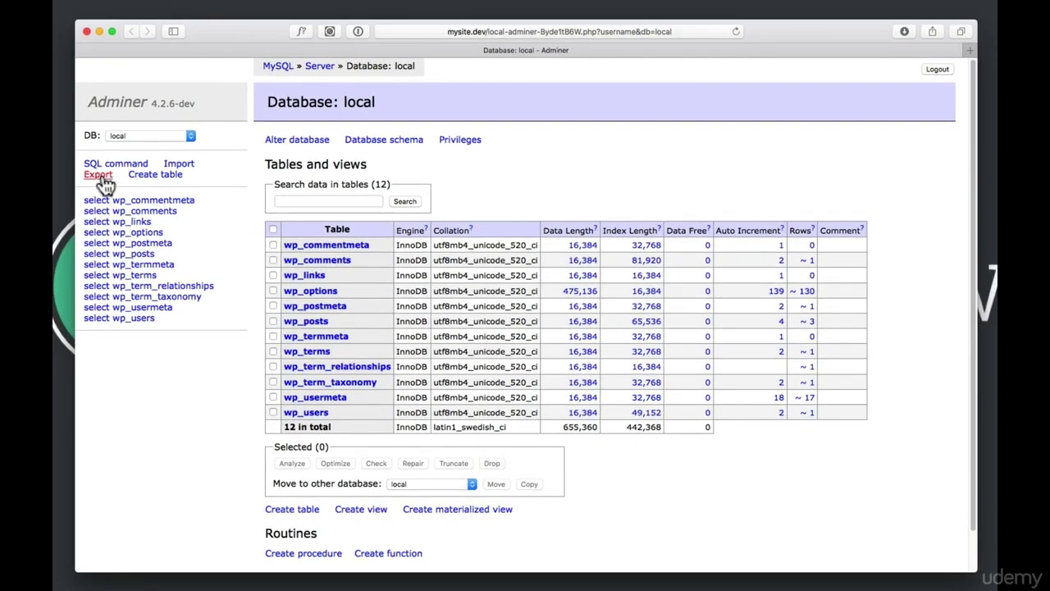
Export the 'local' database as a gzip SQL download, then return to Local
{"action": "left_click", "coordinate": [100, 175]}
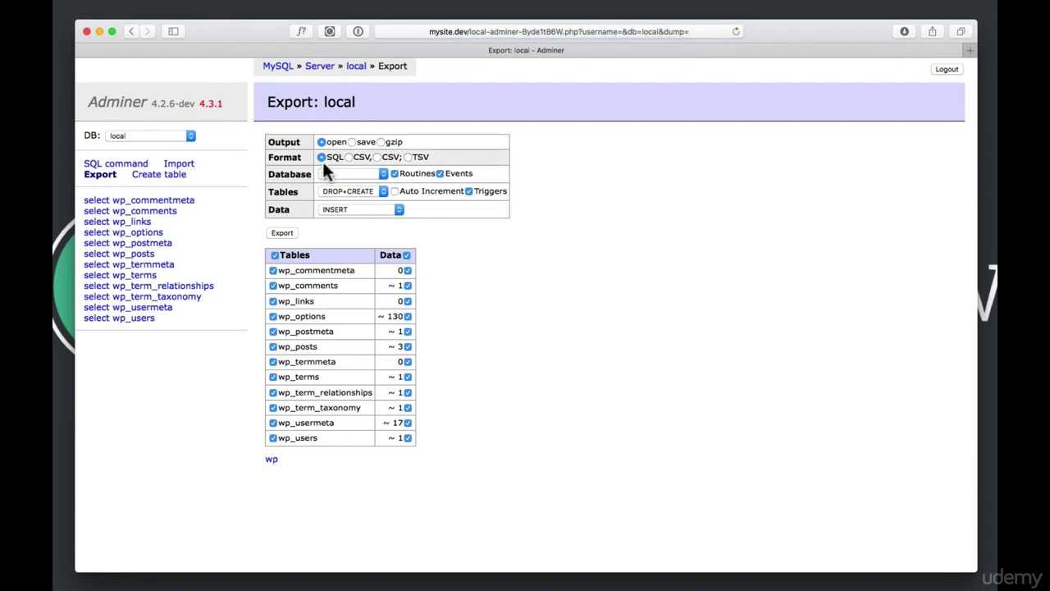
{"action": "left_click", "coordinate": [381, 142]}
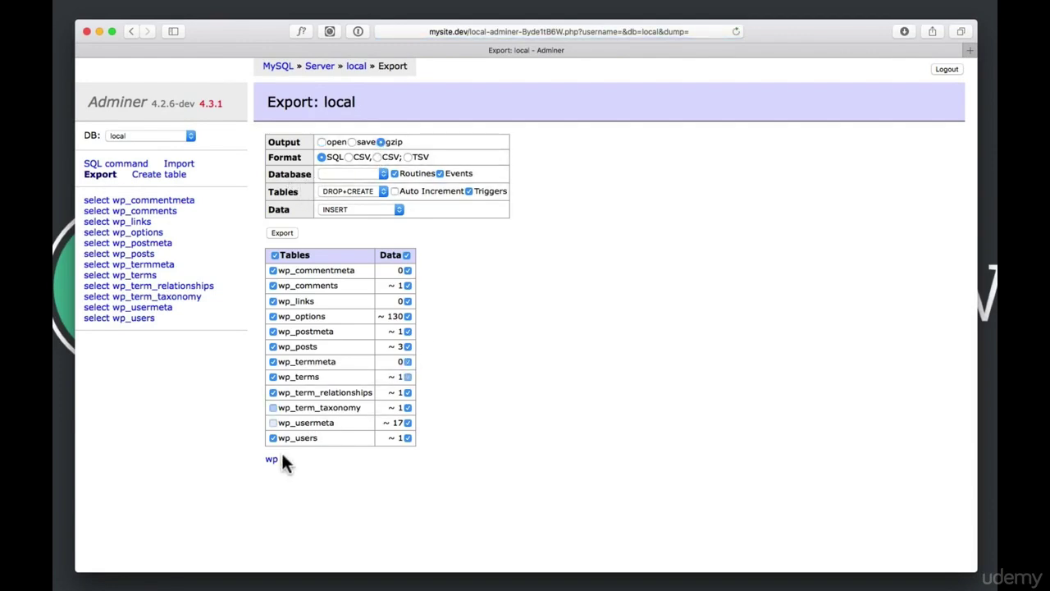
{"action": "left_click", "coordinate": [280, 232]}
{"action": "key", "text": "super+Tab"}
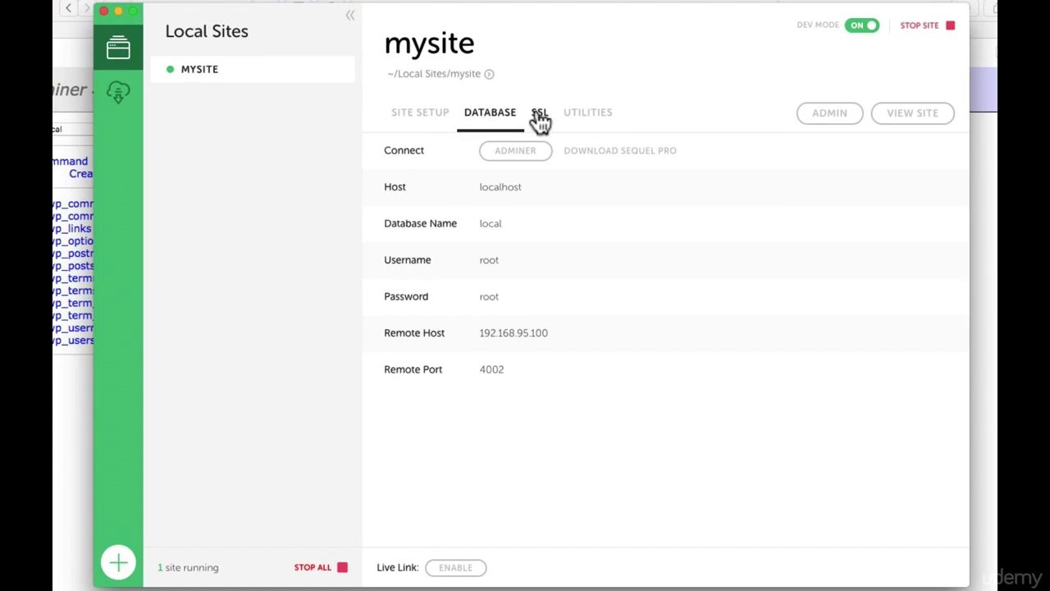
Open mysite's WordPress admin and front page in Safari from Local, returning to Local each time
{"action": "left_click", "coordinate": [541, 117]}
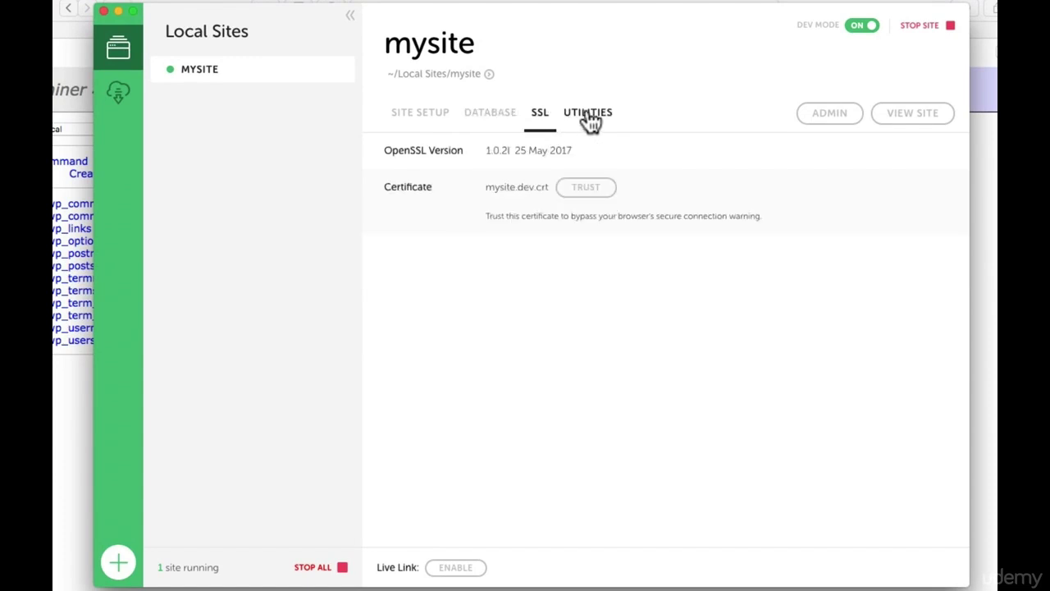
{"action": "left_click", "coordinate": [591, 120]}
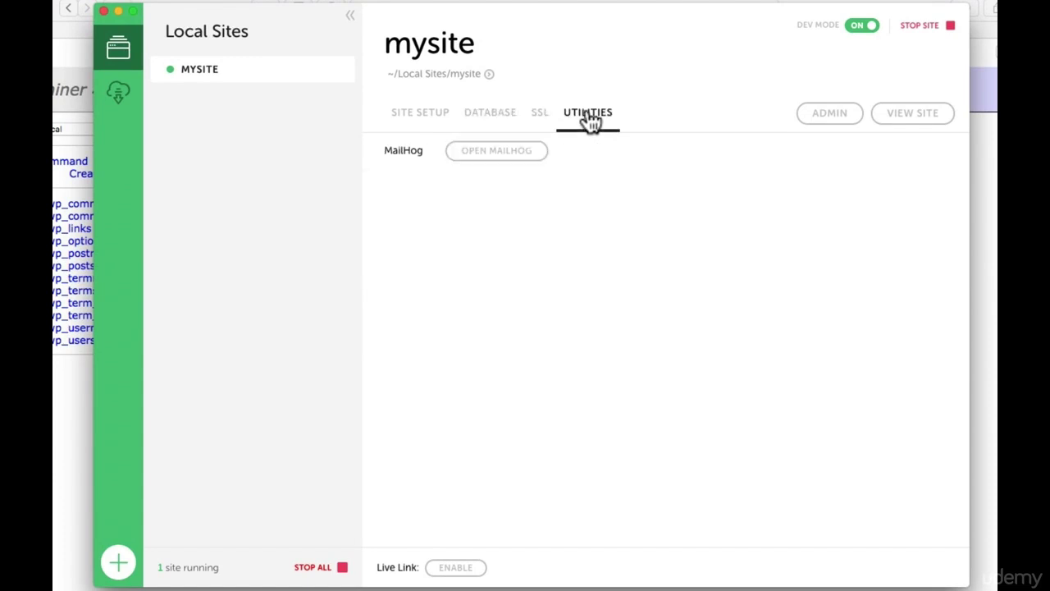
{"action": "left_click", "coordinate": [827, 115]}
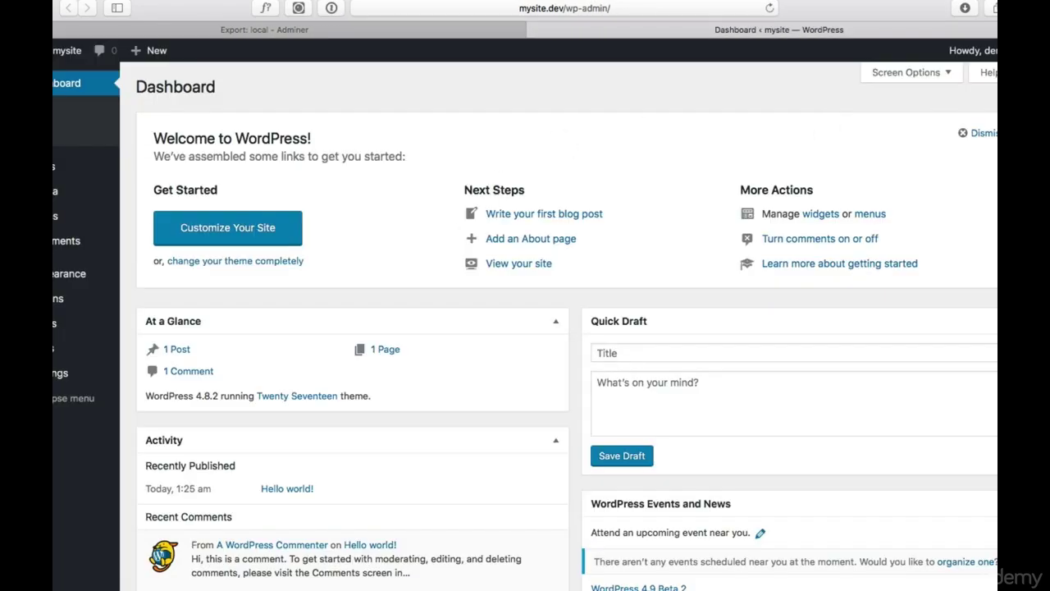
{"action": "key", "text": "super+Tab"}
{"action": "left_click", "coordinate": [916, 114]}
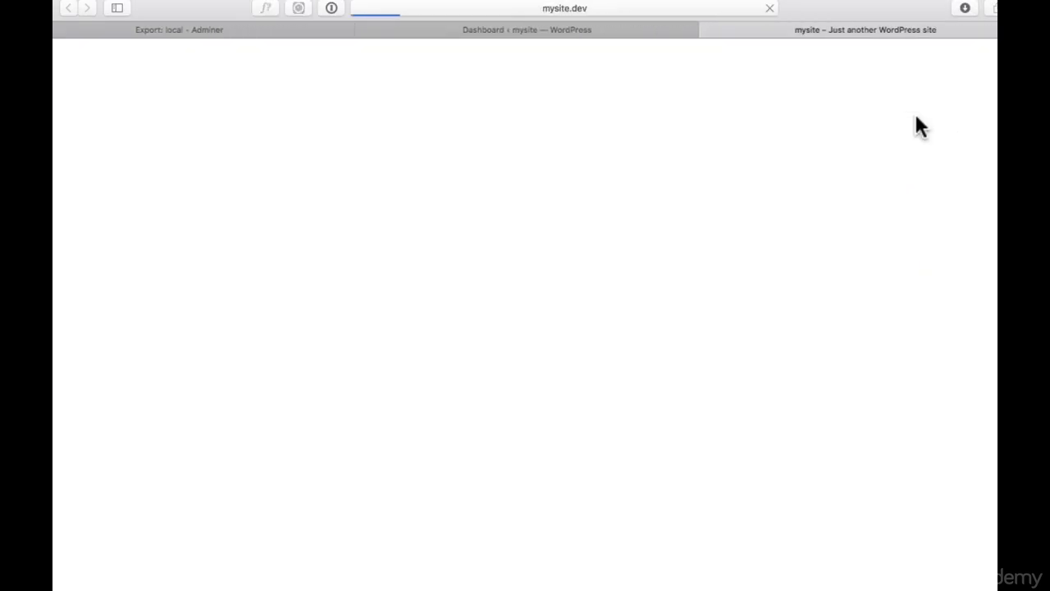
{"action": "key", "text": "super+Tab"}
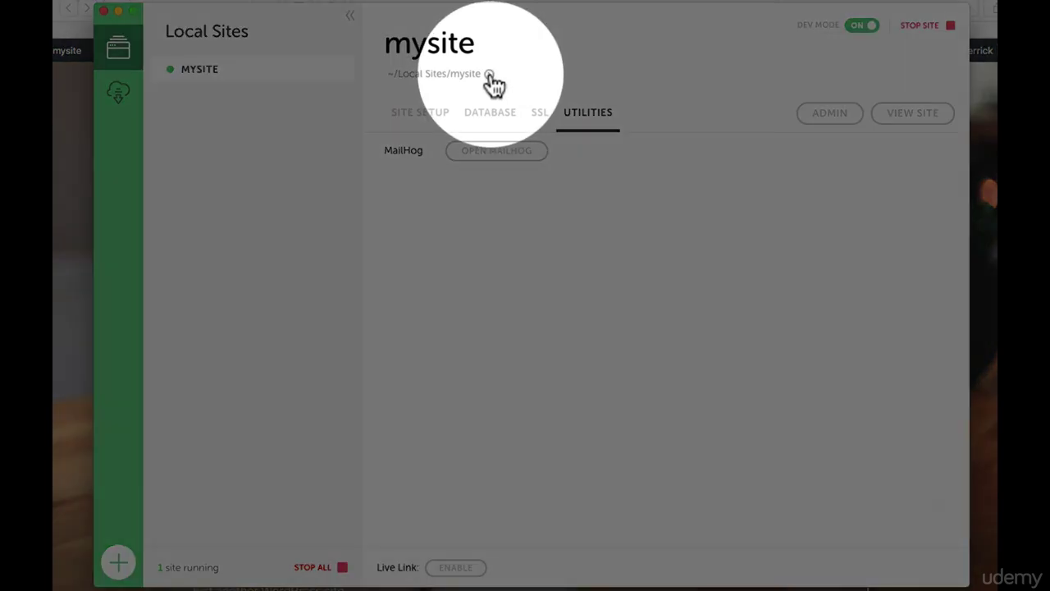
{"action": "left_click", "coordinate": [489, 74]}
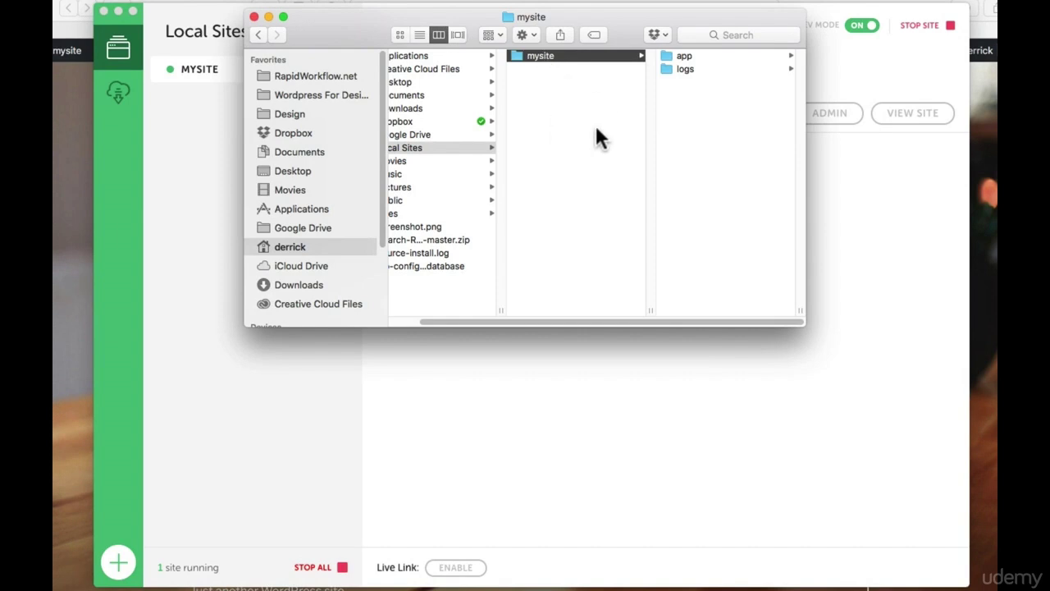
{"action": "left_click", "coordinate": [896, 212]}
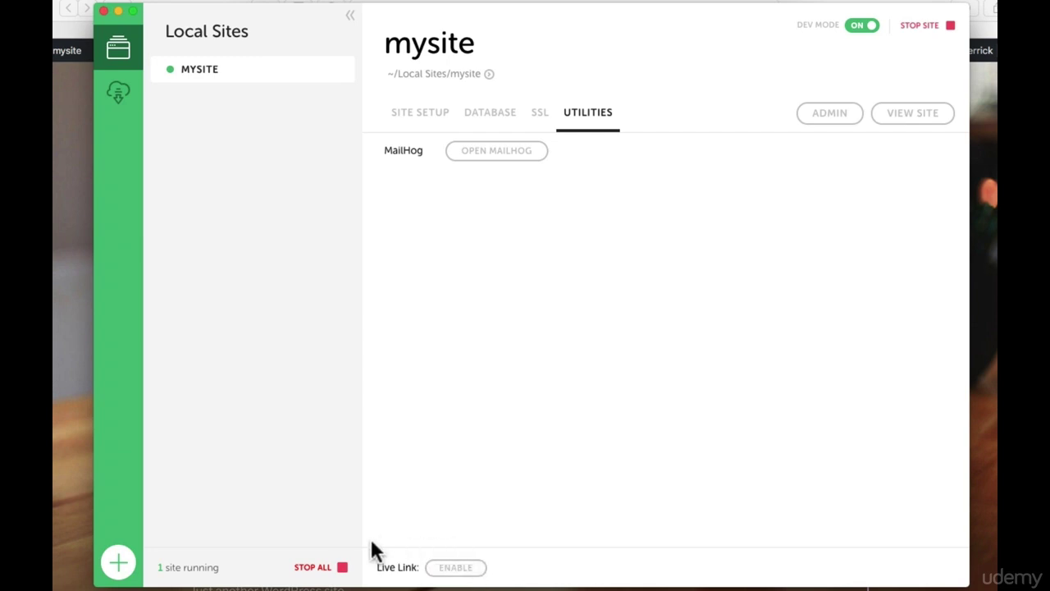
Enable mysite's ngrok Live Link, view the site through it in Safari, then return to Local
{"action": "left_click", "coordinate": [454, 572]}
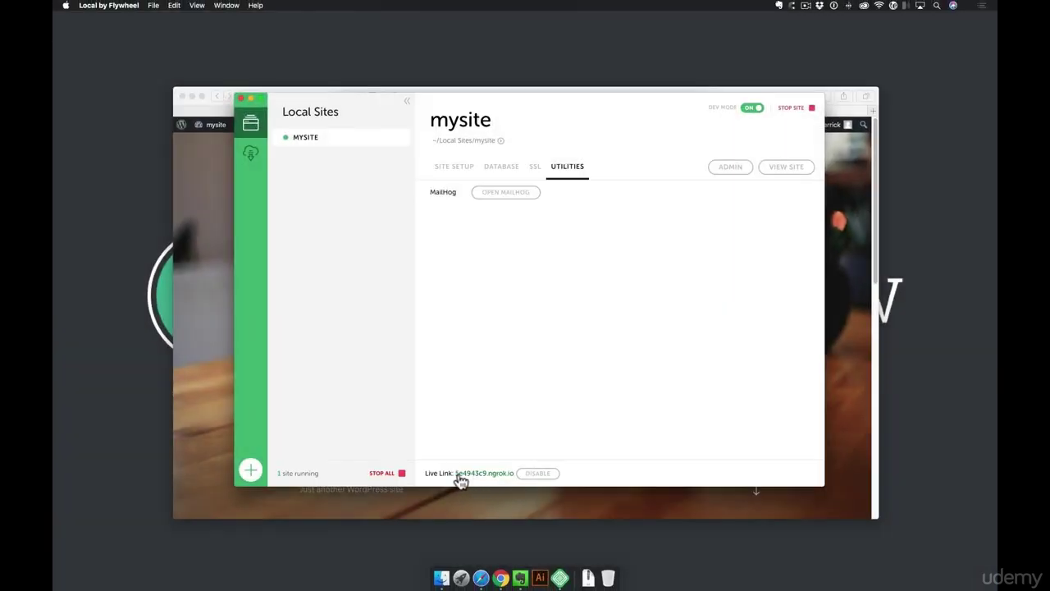
{"action": "left_click", "coordinate": [488, 474]}
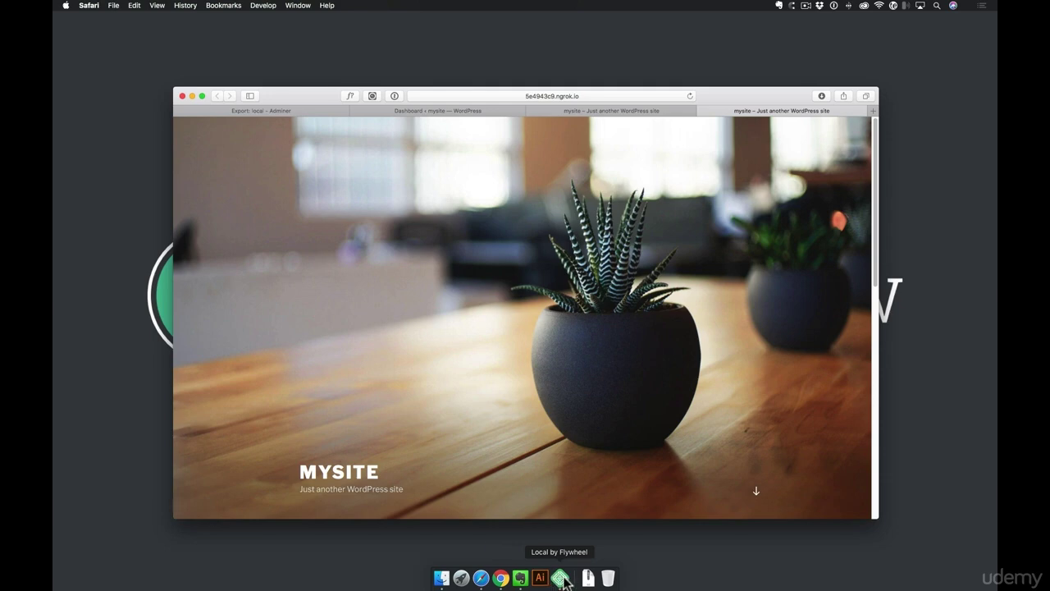
{"action": "left_click", "coordinate": [562, 579]}
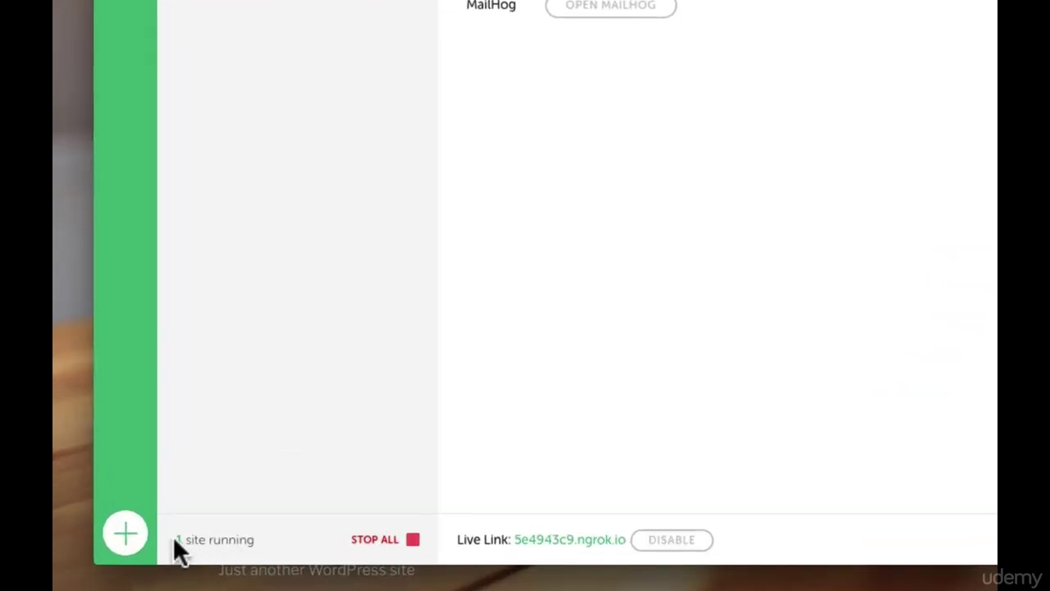
{"action": "mouse_move", "coordinate": [163, 106]}
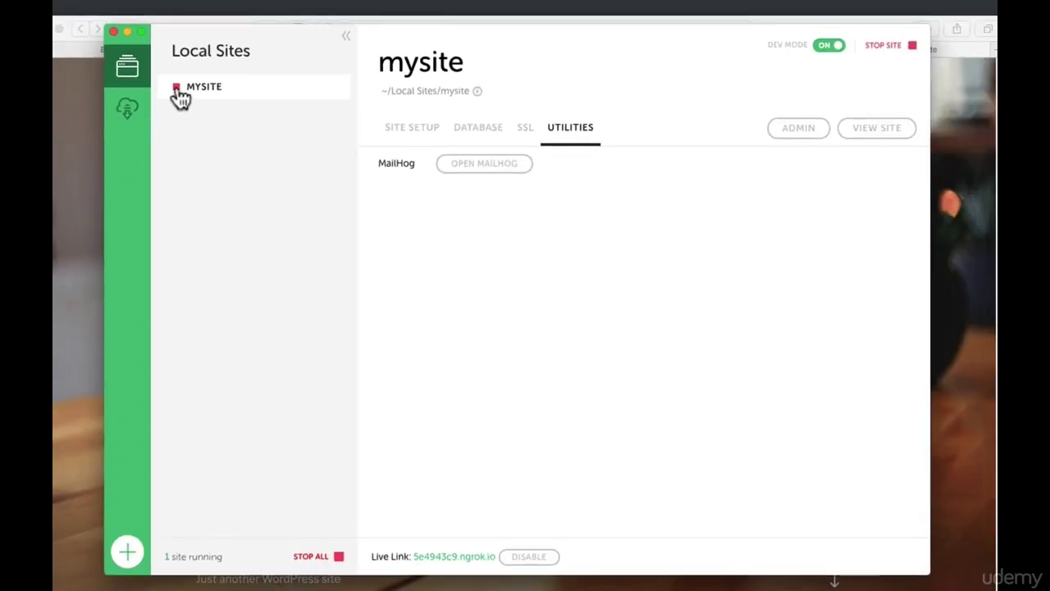
Restart mysite after its live link shows a Local Router Error, then return to that Safari tab
{"action": "left_click", "coordinate": [176, 89]}
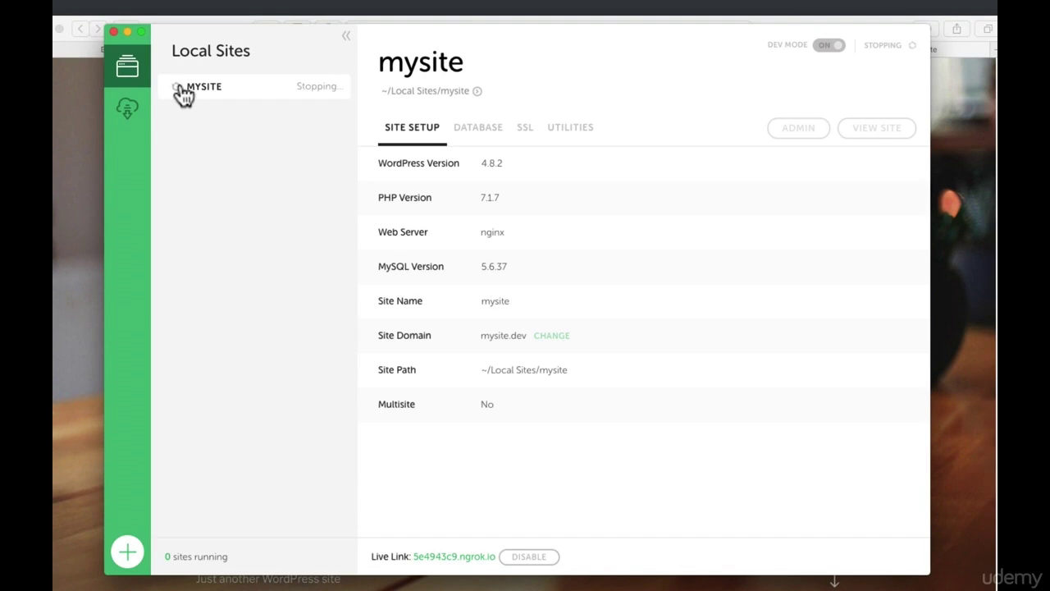
{"action": "left_click", "coordinate": [969, 237]}
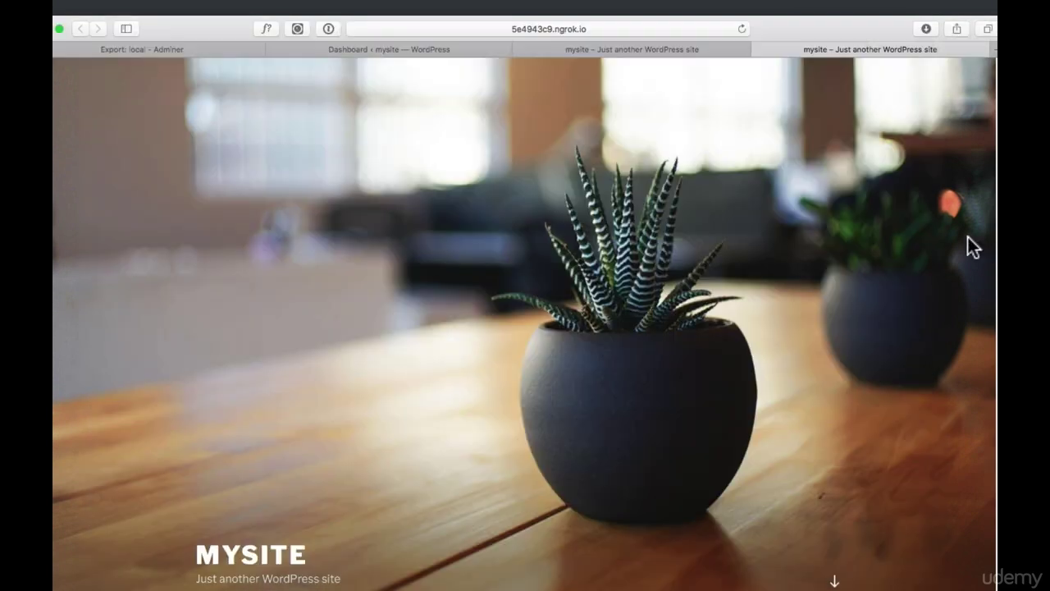
{"action": "left_click", "coordinate": [742, 29]}
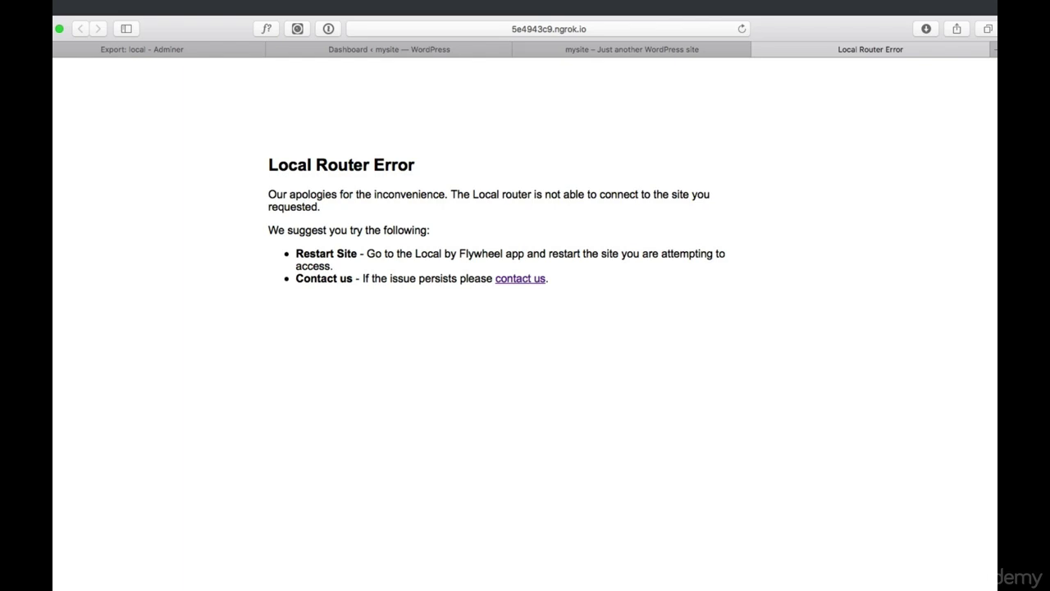
{"action": "left_click", "coordinate": [458, 589]}
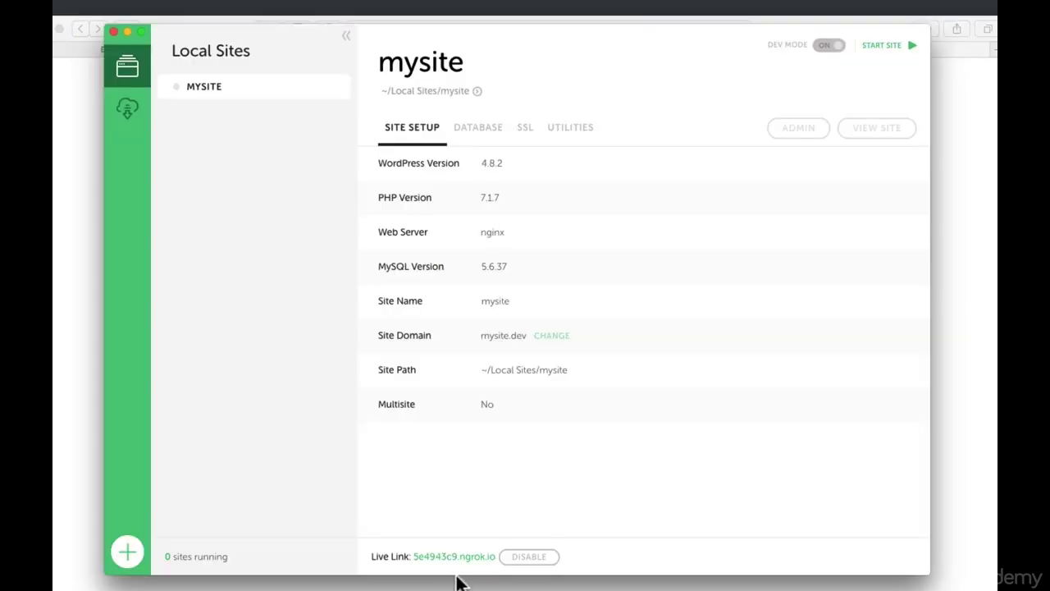
{"action": "left_click", "coordinate": [175, 87]}
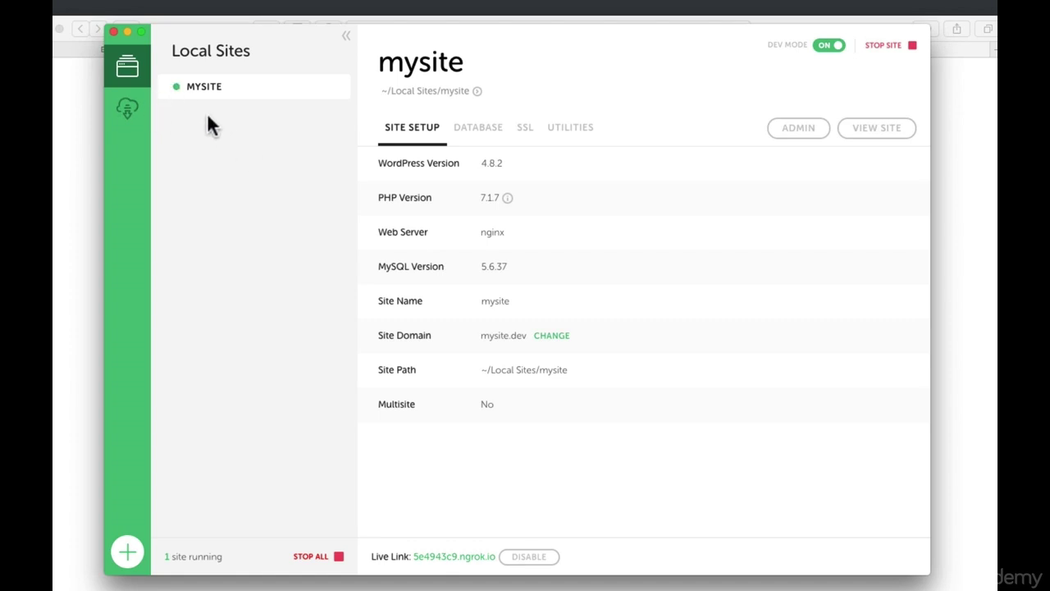
{"action": "left_click", "coordinate": [79, 165]}
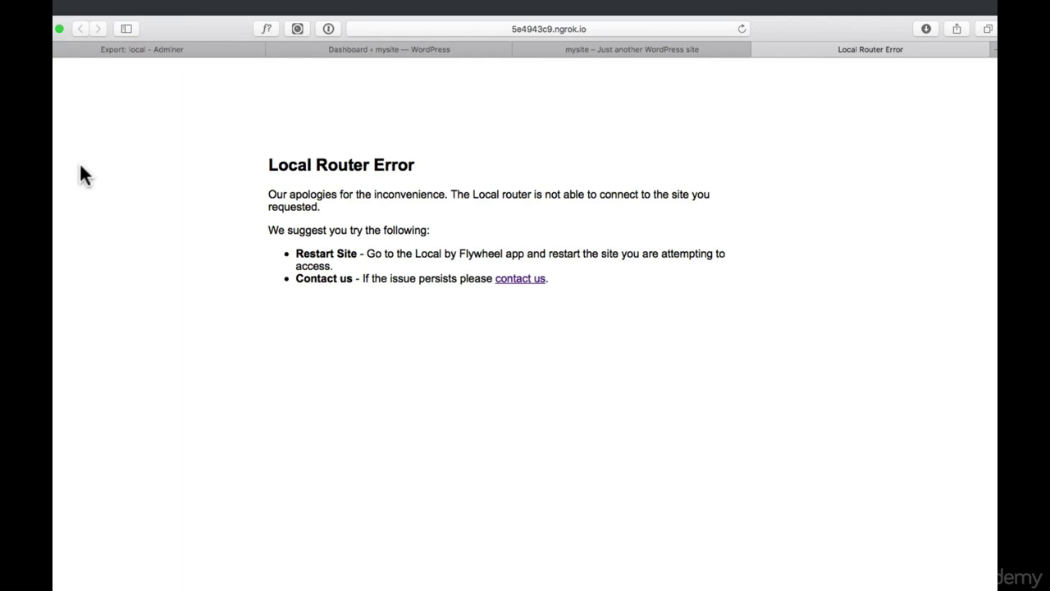
Reload the live link until mysite's homepage loads, scroll through its posts, then return to Local
{"action": "left_click", "coordinate": [740, 28]}
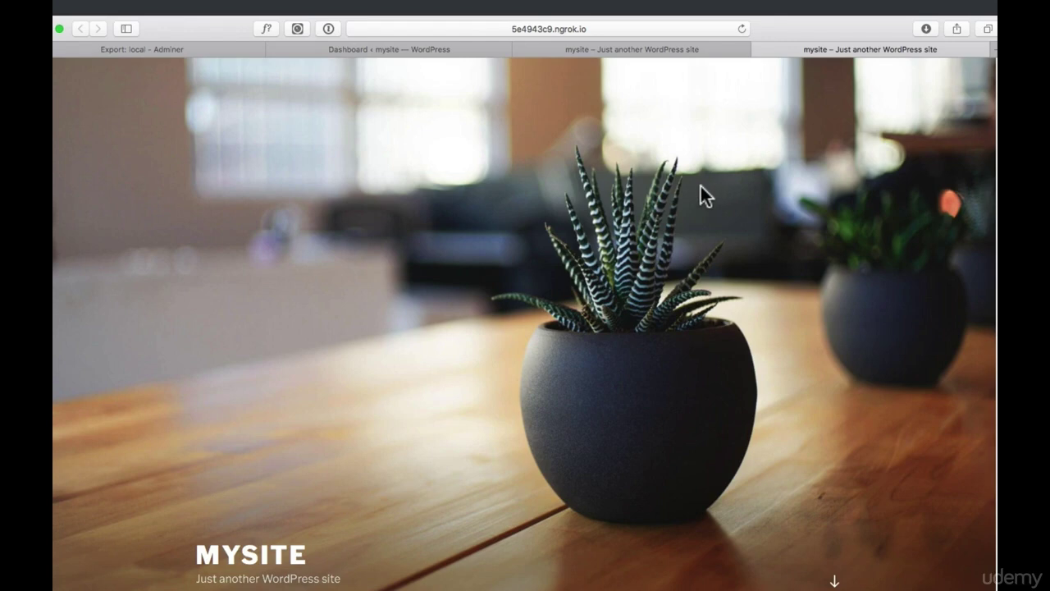
{"action": "scroll", "coordinate": [727, 199], "scroll_direction": "down", "scroll_amount": 4}
{"action": "scroll", "coordinate": [727, 198], "scroll_direction": "down", "scroll_amount": 3}
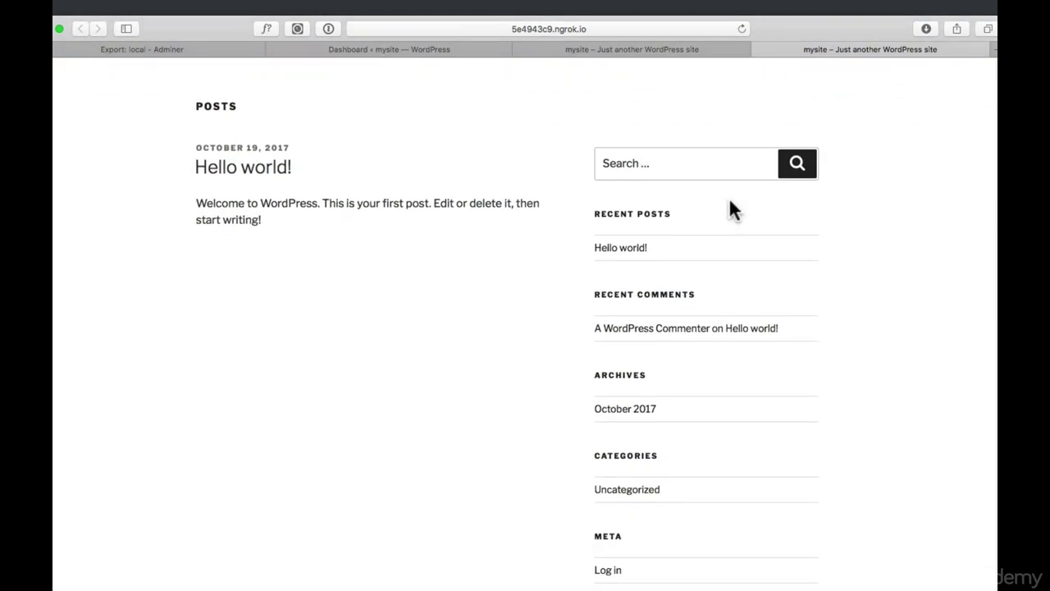
{"action": "left_click", "coordinate": [656, 589]}
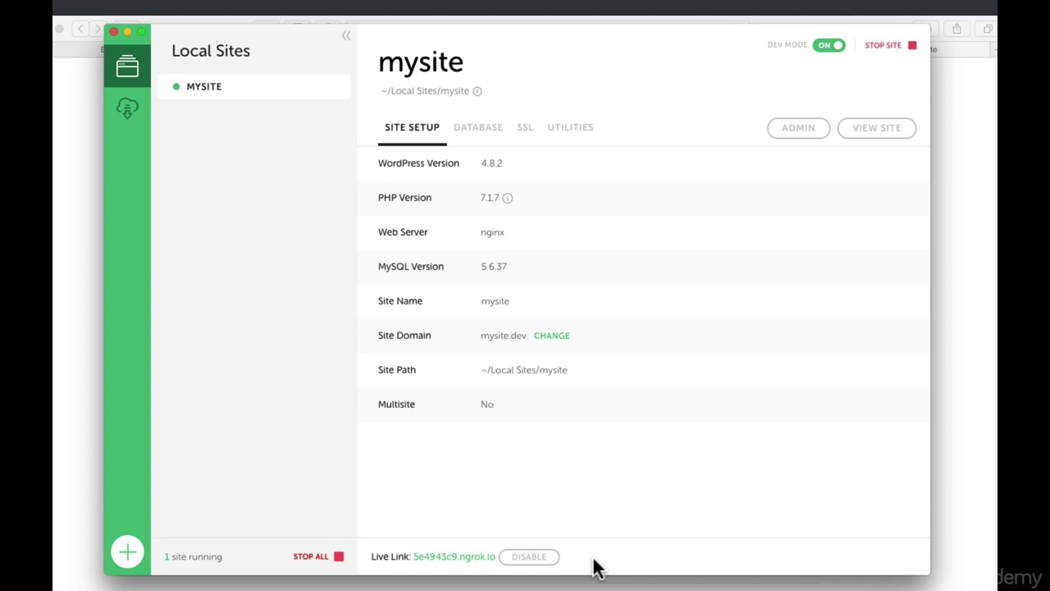
Disable mysite's public Live Link in Local by Flywheel
{"action": "left_click", "coordinate": [533, 558]}
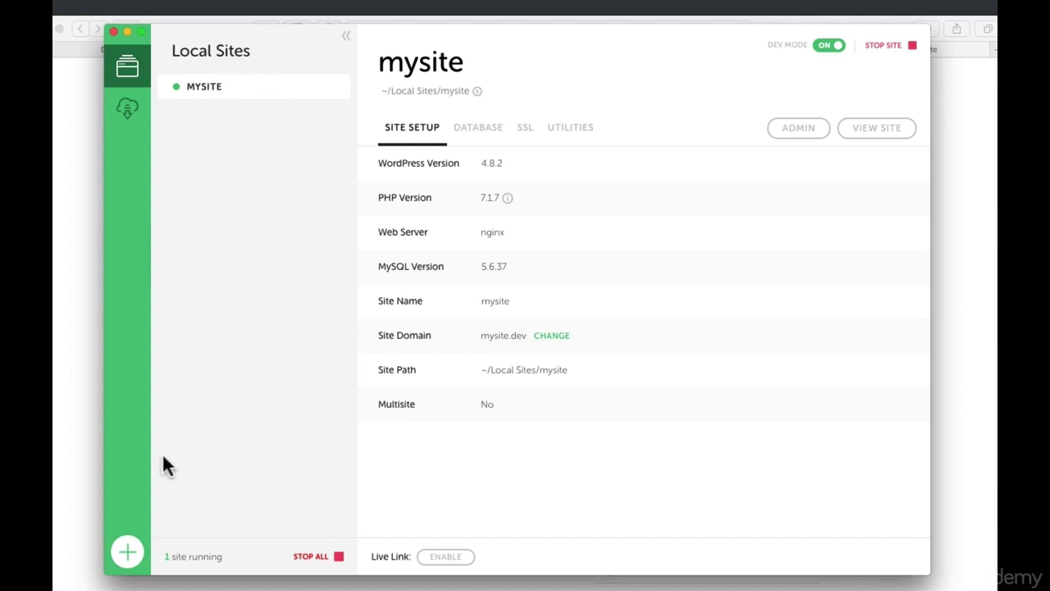
Add local site 'anothersite' with the Preferred environment, authorizing with the Mac password
{"action": "left_click", "coordinate": [125, 553]}
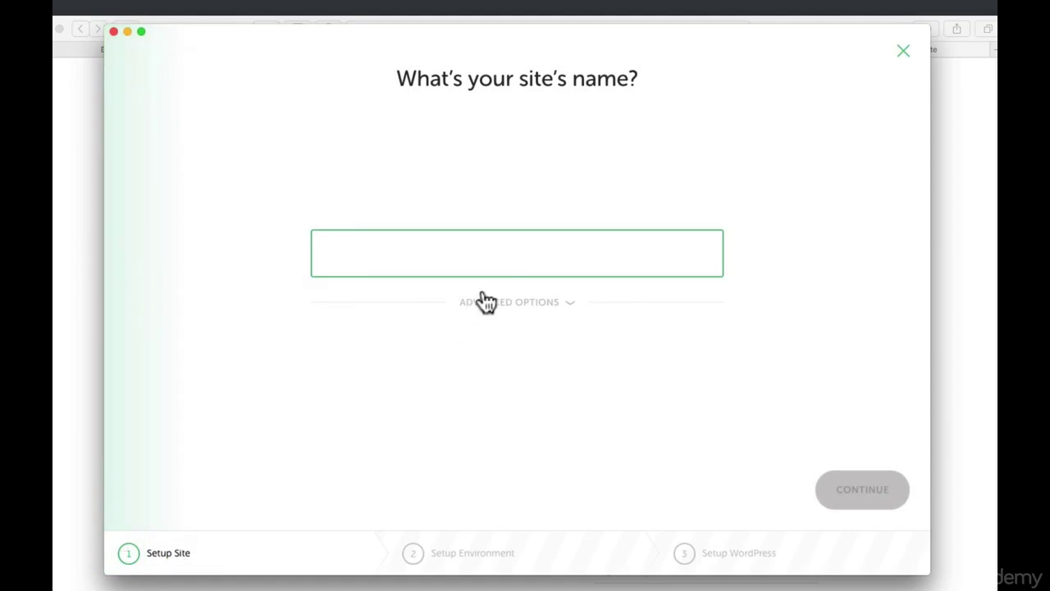
{"action": "type", "text": "anothersite"}
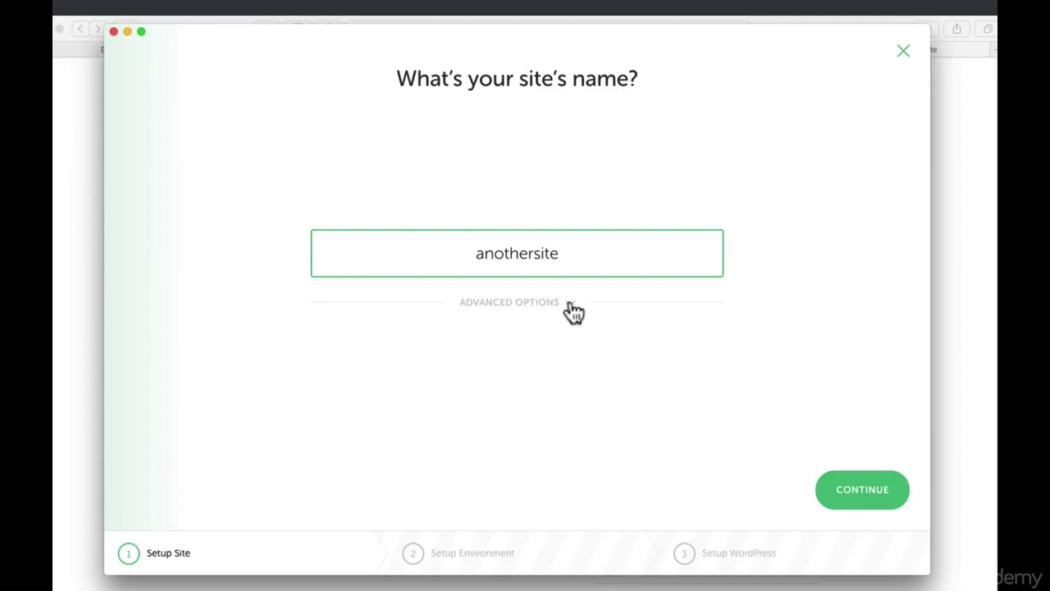
{"action": "left_click", "coordinate": [878, 497]}
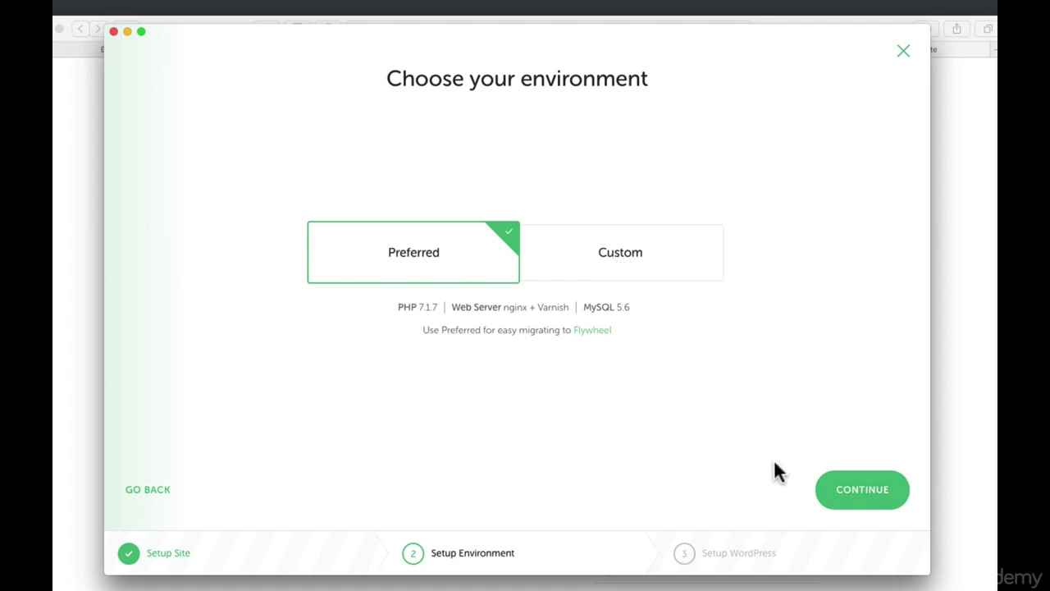
{"action": "left_click", "coordinate": [862, 499]}
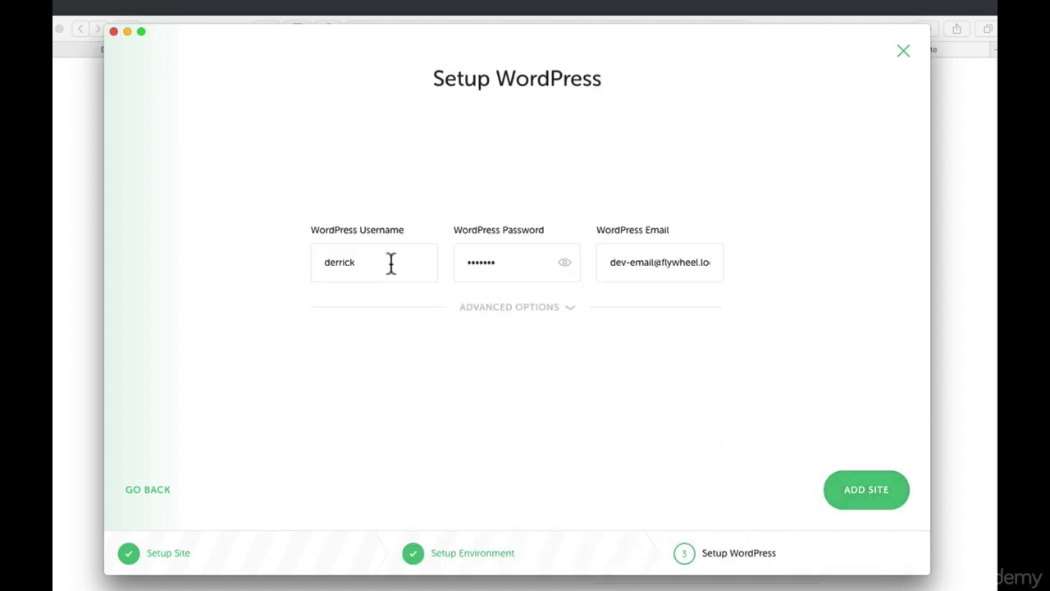
{"action": "left_click_drag", "start_coordinate": [376, 262], "coordinate": [317, 261]}
{"action": "left_click_drag", "start_coordinate": [518, 262], "coordinate": [461, 261]}
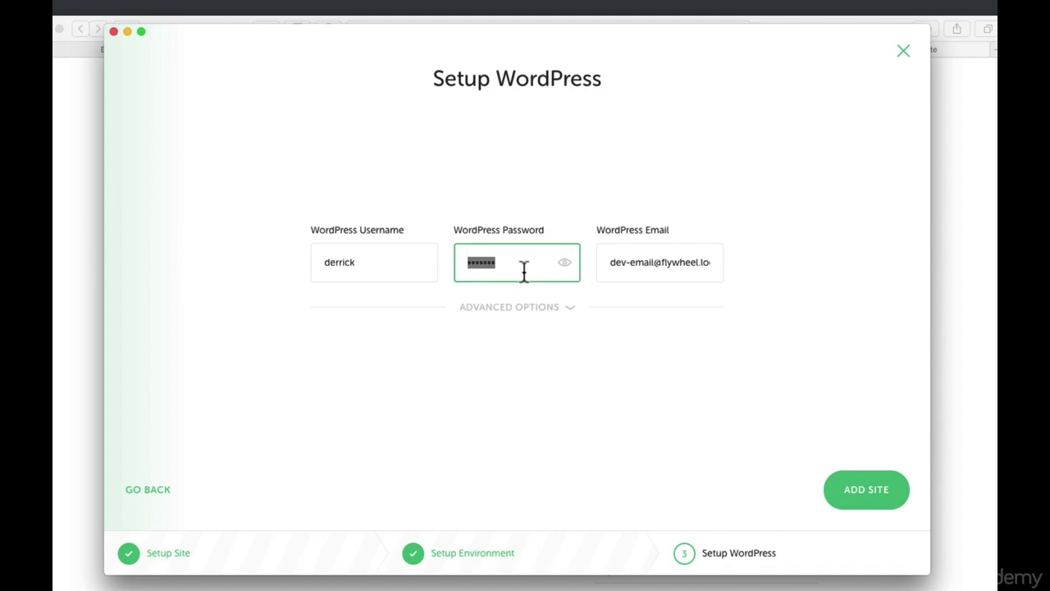
{"action": "left_click", "coordinate": [864, 495]}
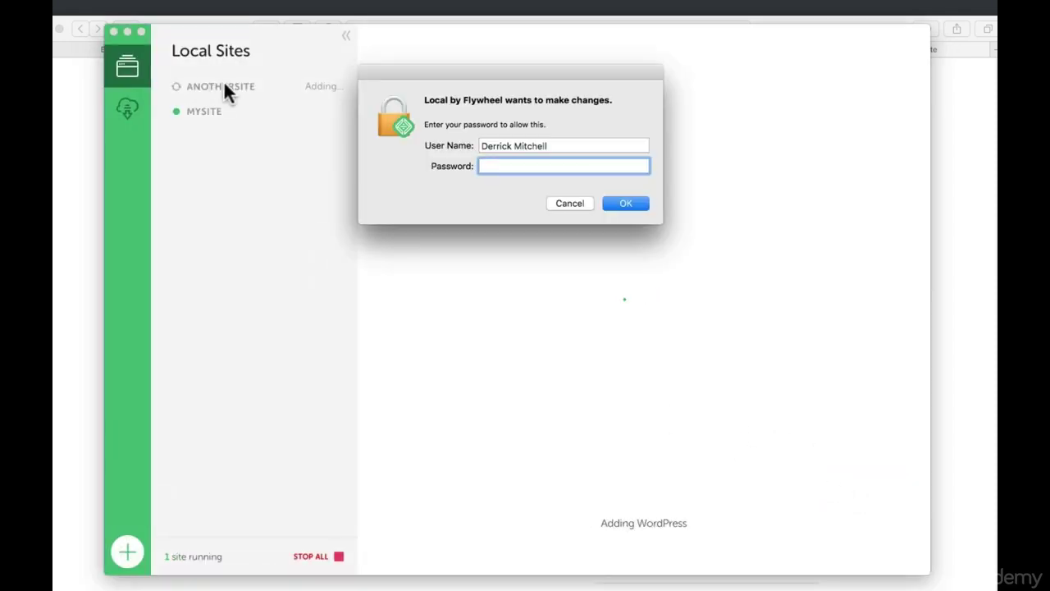
{"action": "type", "text": "********"}
{"action": "key", "text": "Return"}
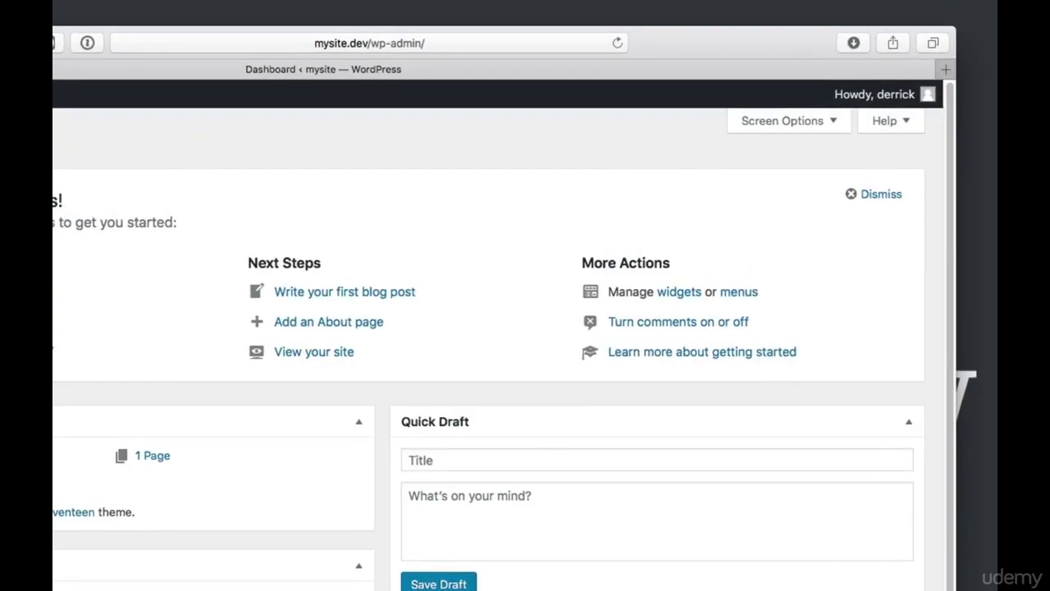
Log out of mysite from the Howdy menu in the admin bar
{"action": "mouse_move", "coordinate": [849, 124]}
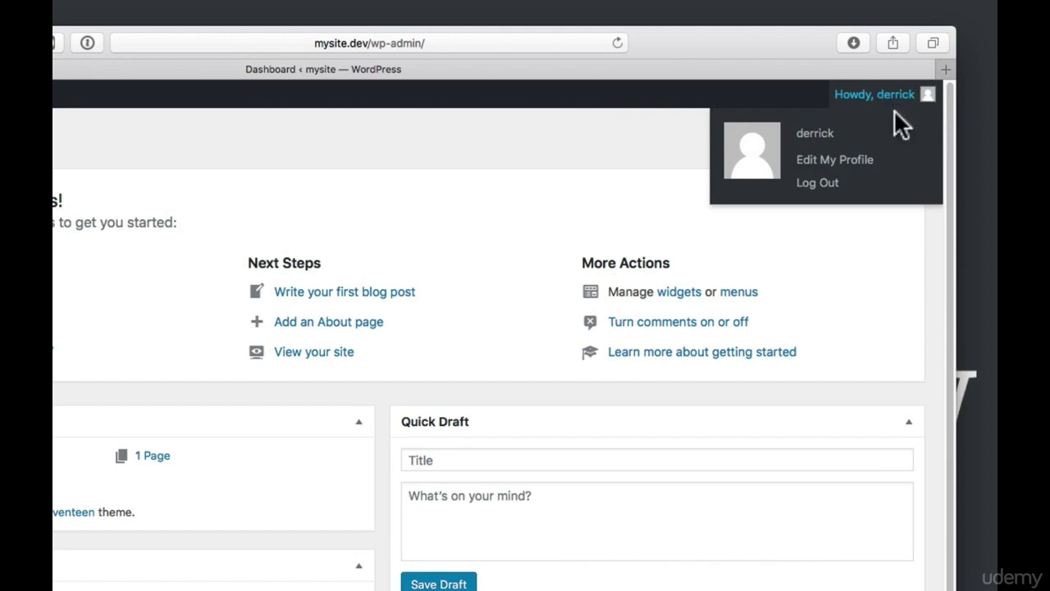
{"action": "left_click", "coordinate": [809, 188]}
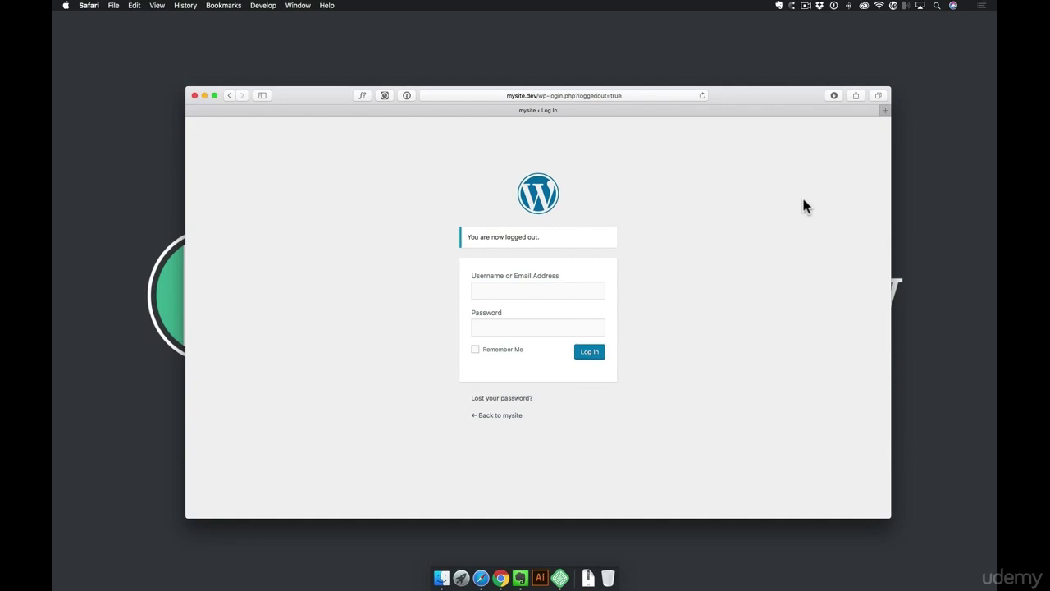
Open mysite's admin from Local and log in with the saved autofill credentials
{"action": "left_click", "coordinate": [560, 579]}
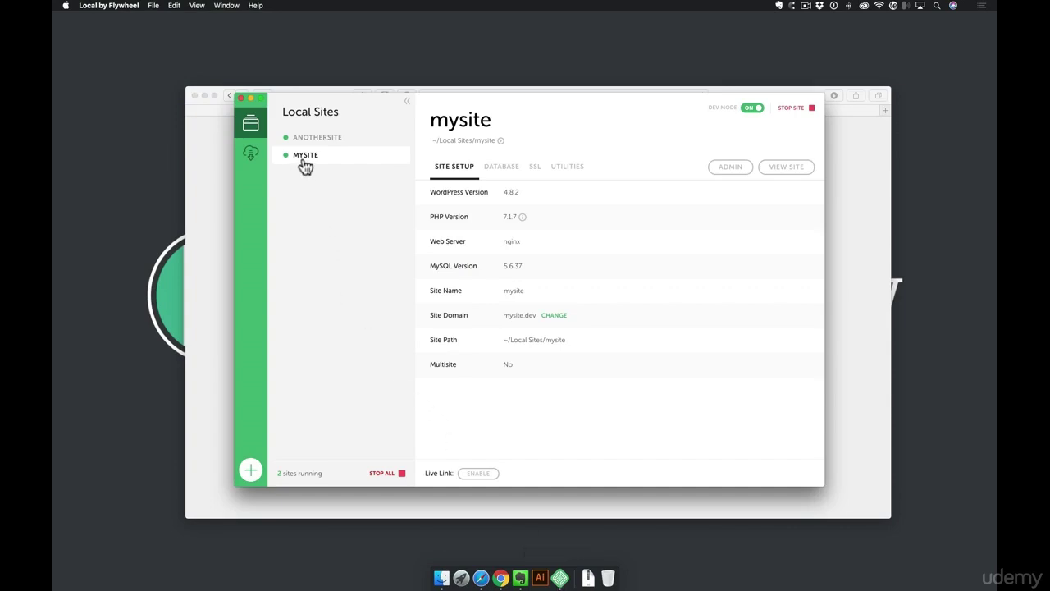
{"action": "left_click", "coordinate": [730, 167]}
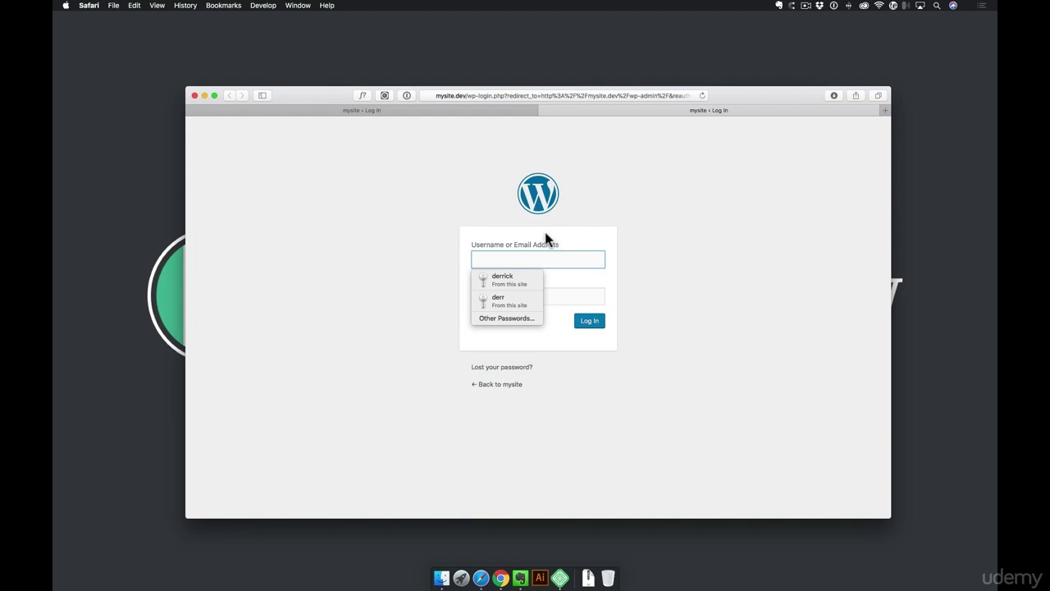
{"action": "left_click", "coordinate": [495, 278]}
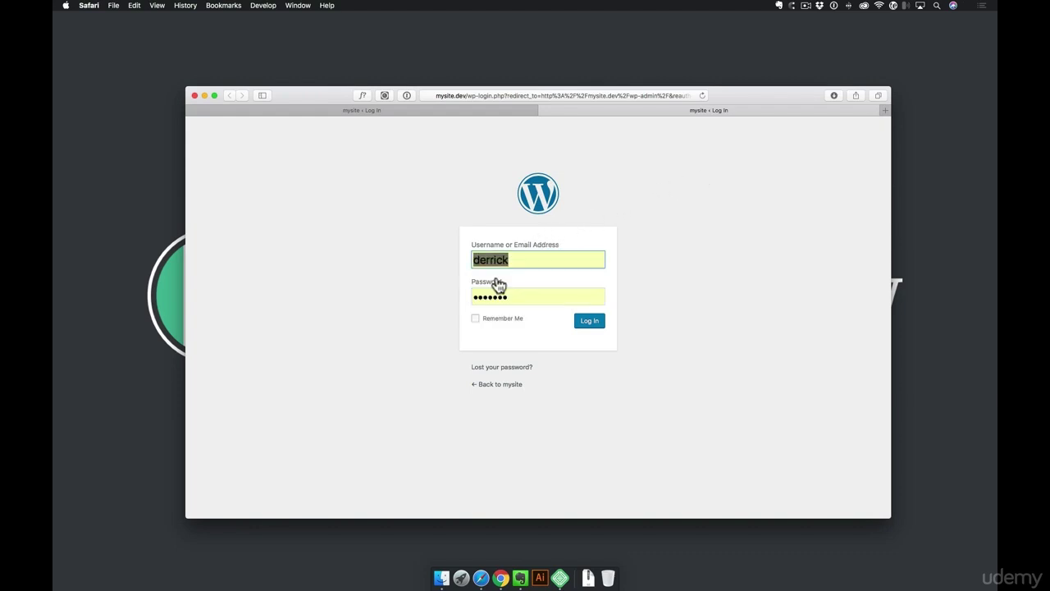
{"action": "left_click", "coordinate": [591, 322]}
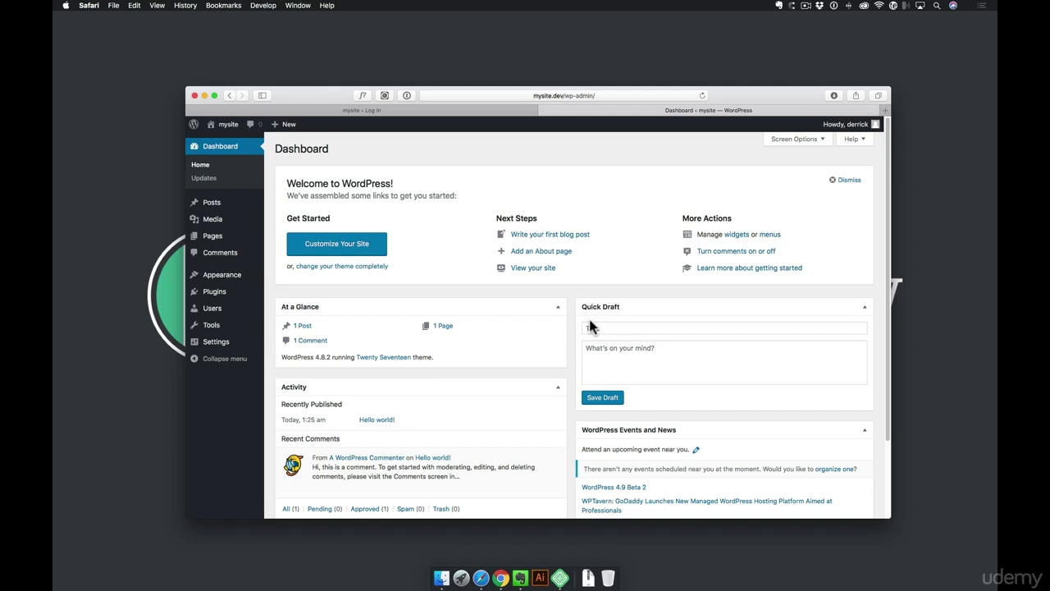
Load mysite.dev in a new tab and log out from the front page's Howdy menu
{"action": "key", "text": "super+t"}
{"action": "type", "text": "m"}
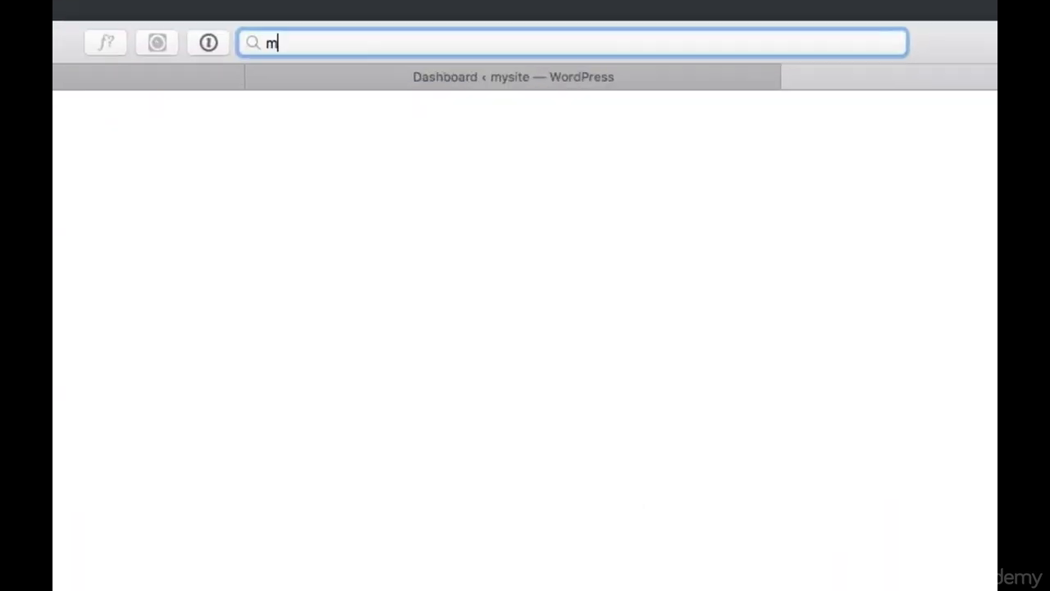
{"action": "type", "text": "ysite.dev"}
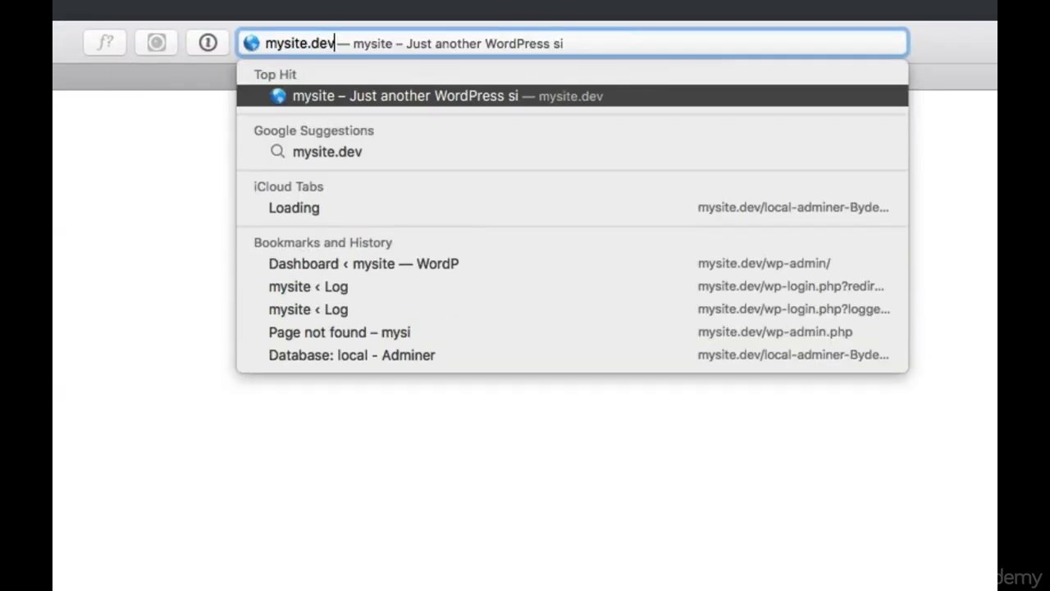
{"action": "key", "text": "Return"}
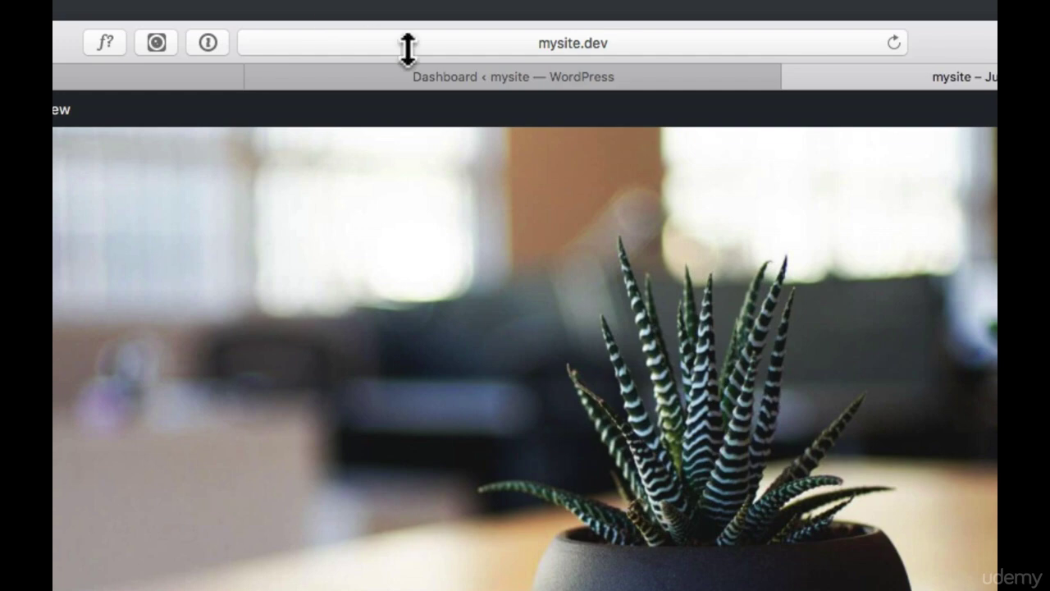
{"action": "left_click", "coordinate": [445, 78]}
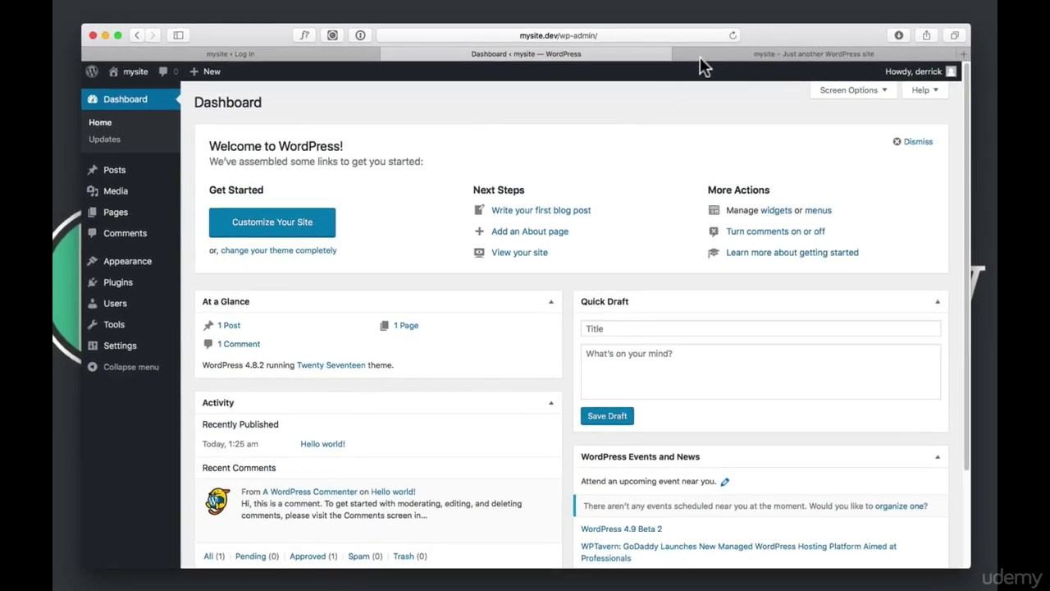
{"action": "left_click", "coordinate": [853, 78]}
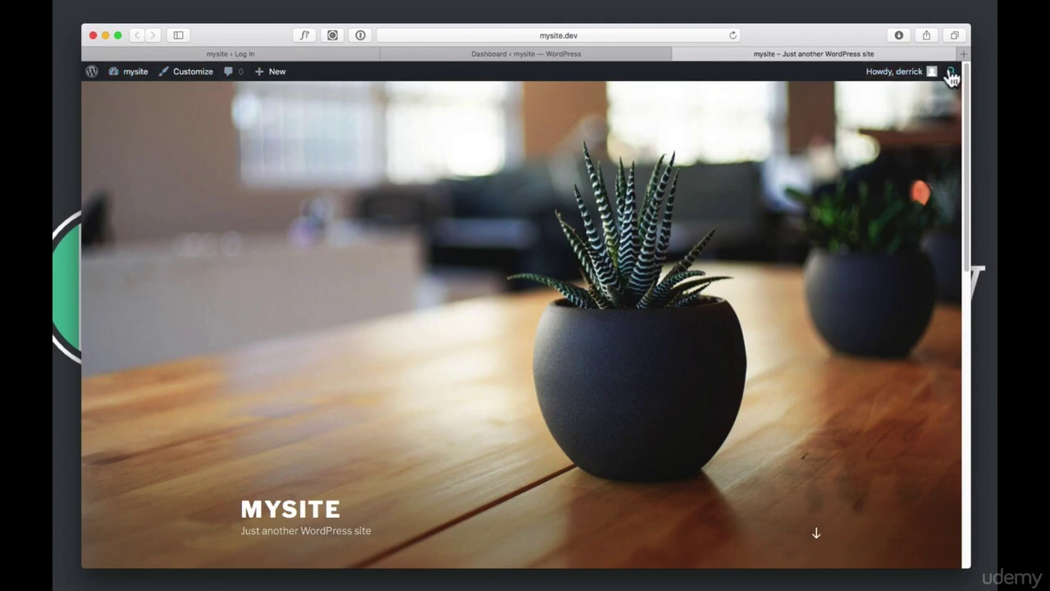
{"action": "mouse_move", "coordinate": [915, 76]}
{"action": "left_click", "coordinate": [855, 135]}
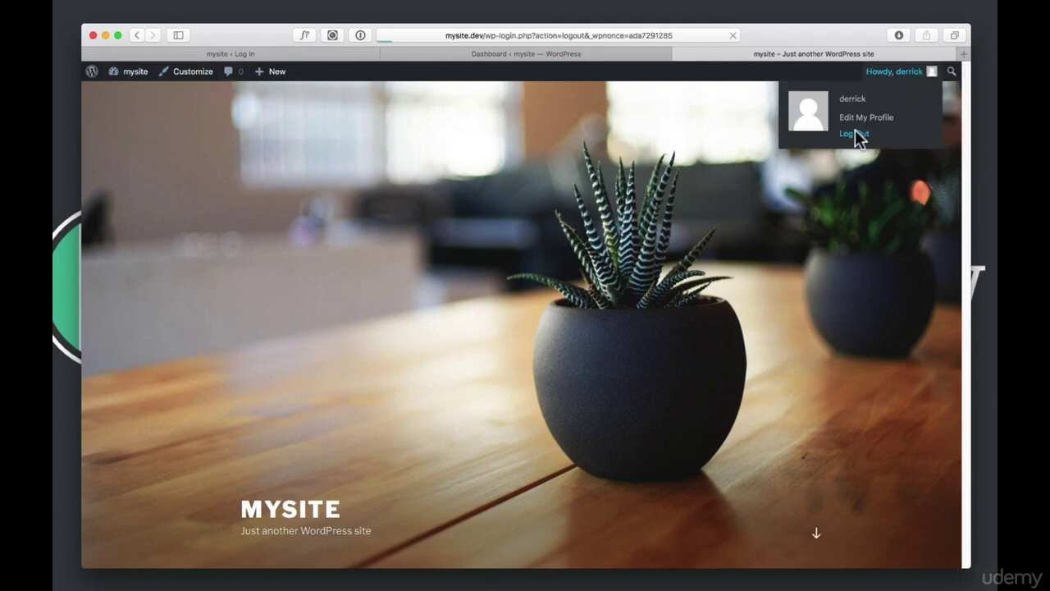
Remove /wp-login.php?loggedout=true from the address to reload the public mysite.dev homepage
{"action": "left_click", "coordinate": [539, 35]}
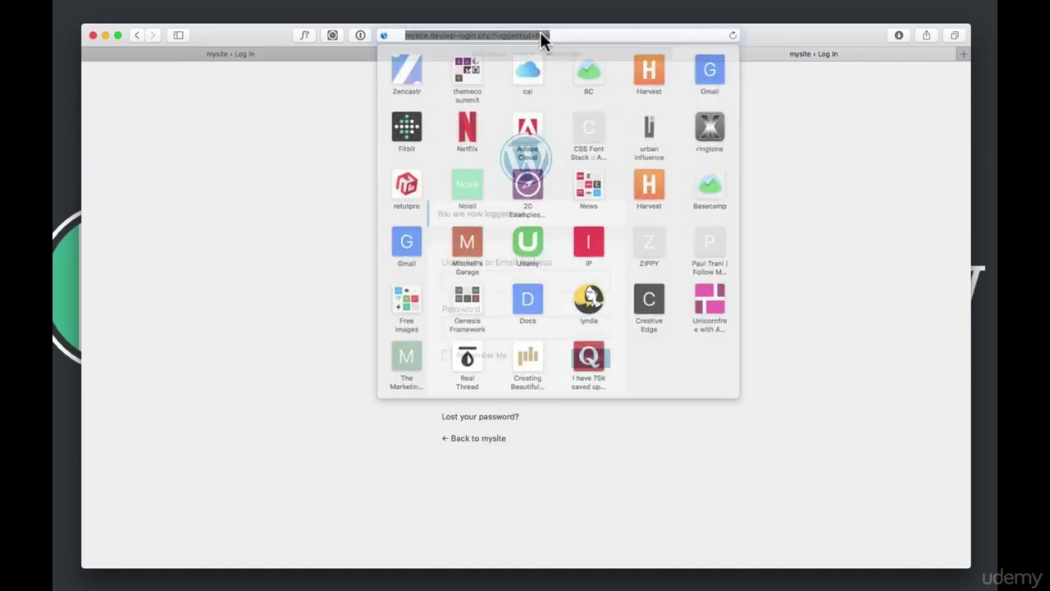
{"action": "left_click", "coordinate": [443, 35]}
{"action": "left_click_drag", "start_coordinate": [429, 36], "coordinate": [602, 40]}
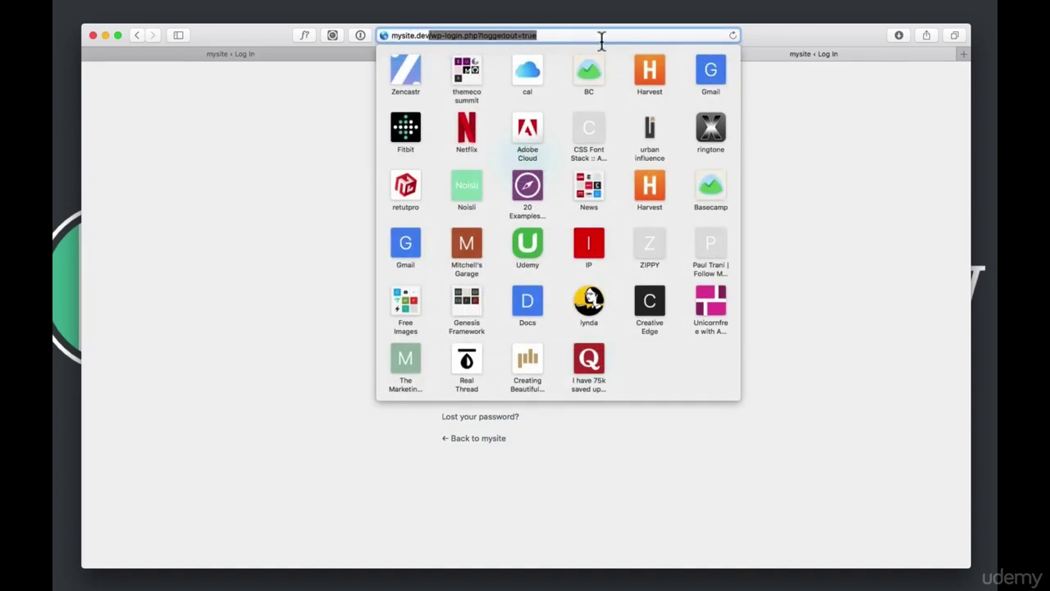
{"action": "key", "text": "BackSpace"}
{"action": "key", "text": "Return"}
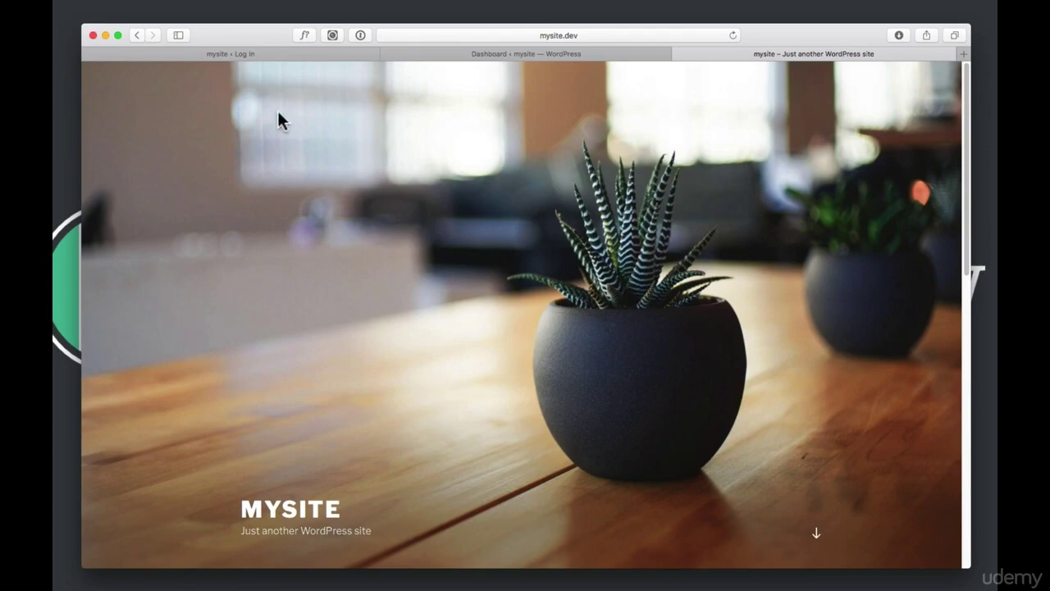
{"action": "scroll", "coordinate": [494, 179], "scroll_direction": "down", "scroll_amount": 6}
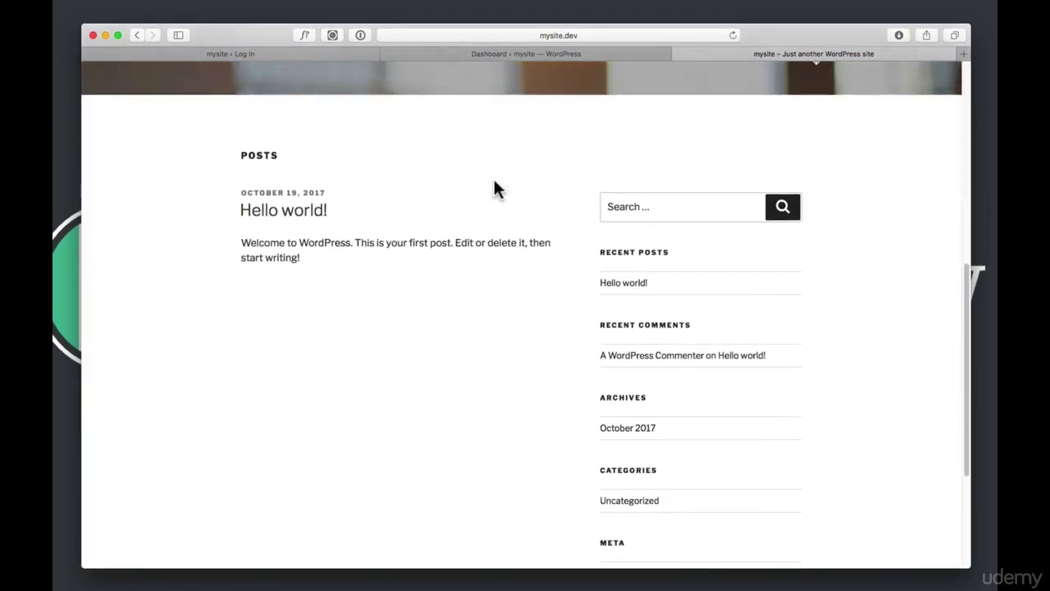
{"action": "scroll", "coordinate": [493, 178], "scroll_direction": "up", "scroll_amount": 6}
Load the mysite.dev/login address
{"action": "left_click", "coordinate": [612, 36]}
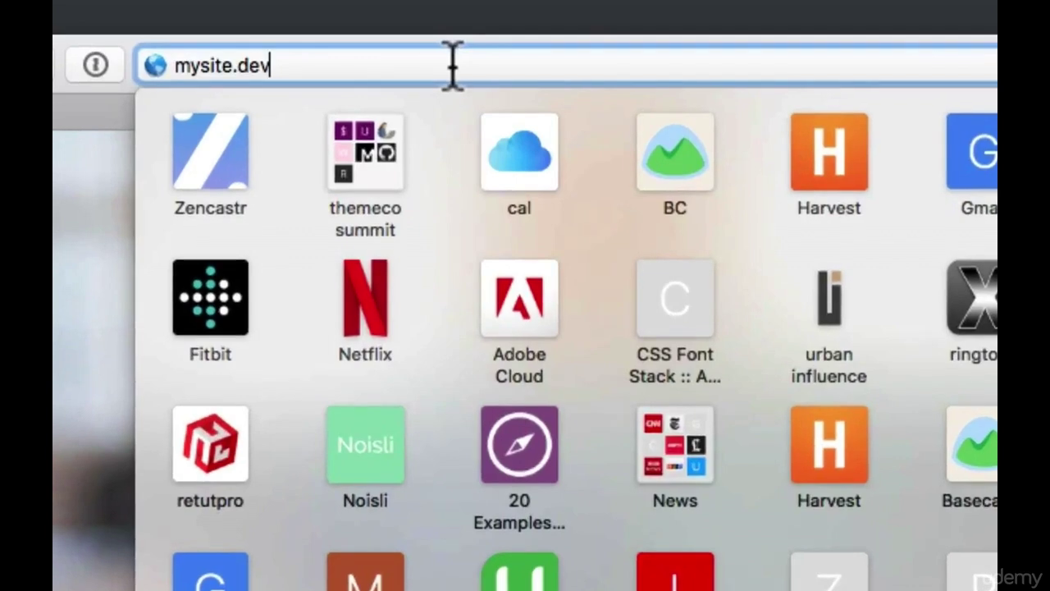
{"action": "type", "text": "/"}
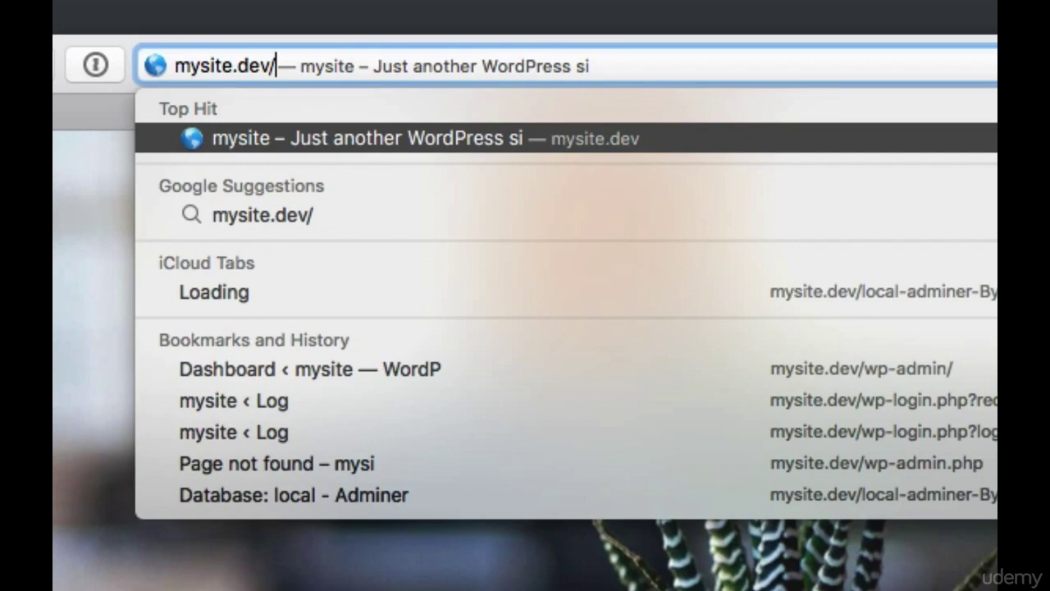
{"action": "type", "text": "login"}
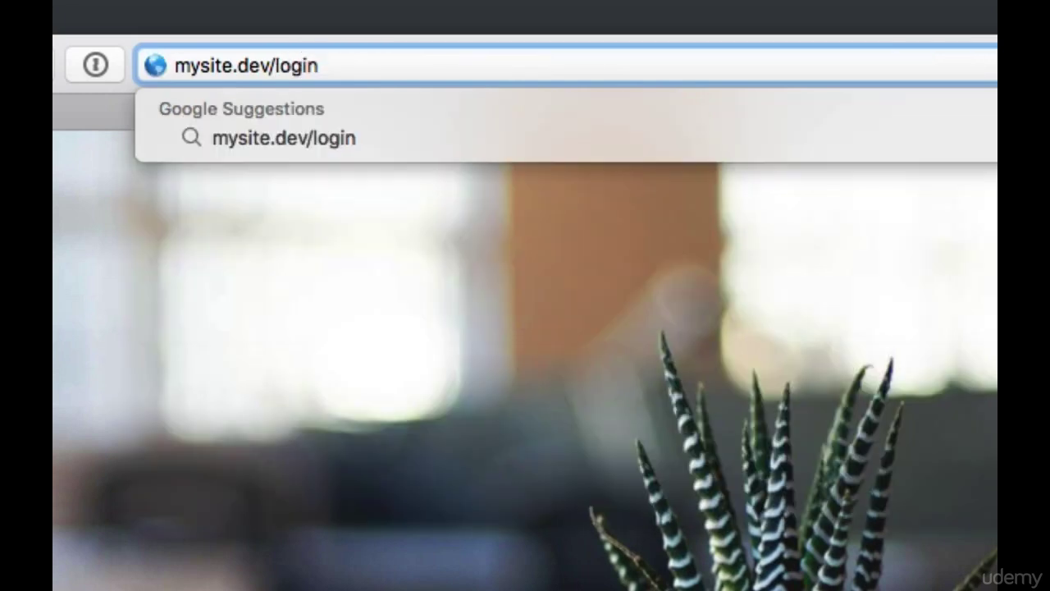
{"action": "key", "text": "Return"}
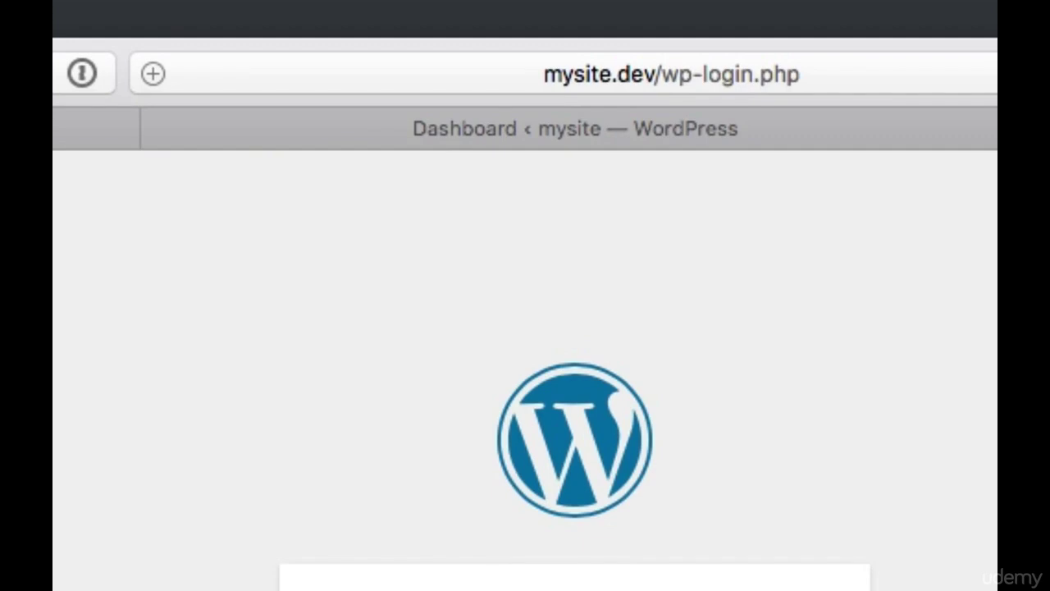
Open a new tab and type the mysite.dev/wp-admin address
{"action": "left_click", "coordinate": [792, 82]}
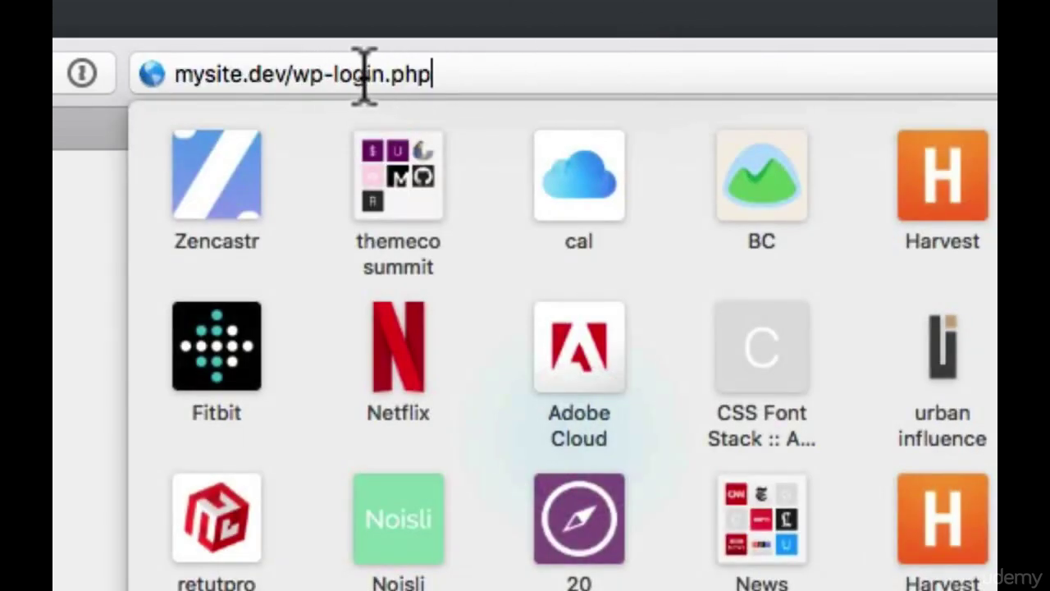
{"action": "left_click_drag", "start_coordinate": [454, 74], "coordinate": [290, 72]}
{"action": "left_click", "coordinate": [353, 72]}
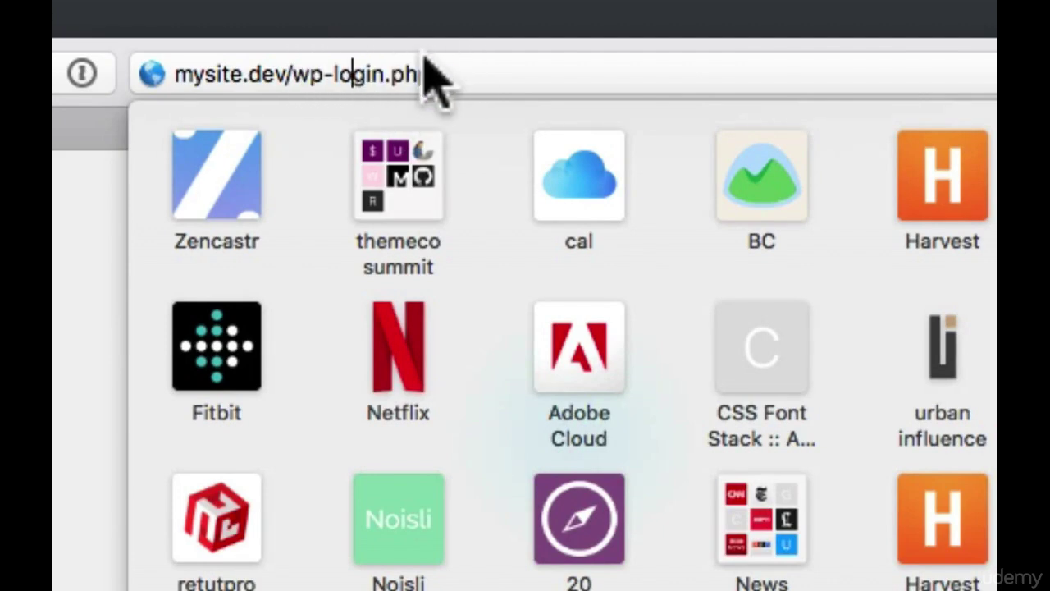
{"action": "double_click", "coordinate": [237, 78]}
{"action": "left_click", "coordinate": [55, 263]}
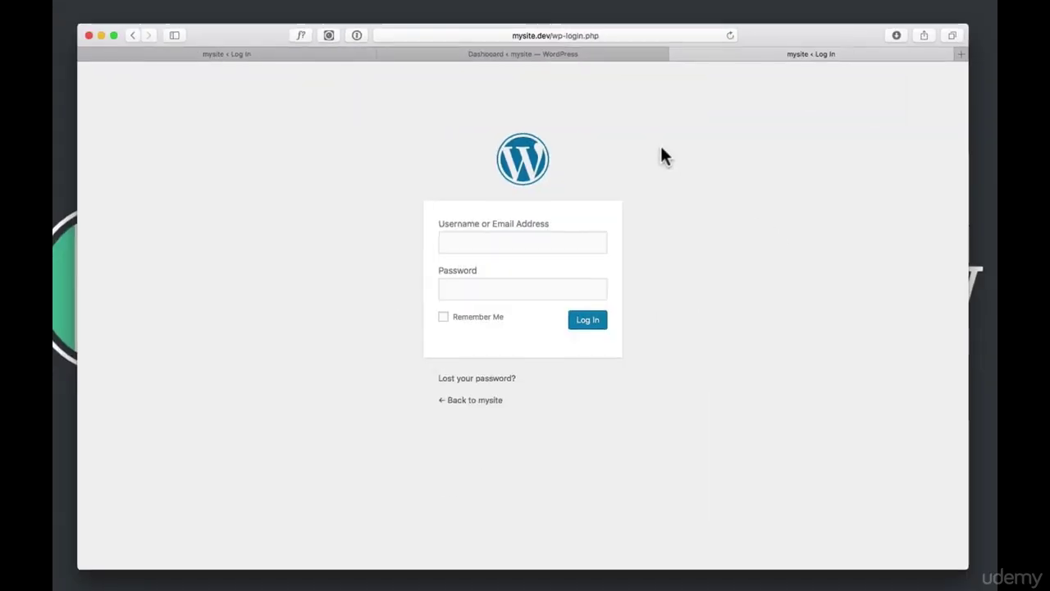
{"action": "key", "text": "super+t"}
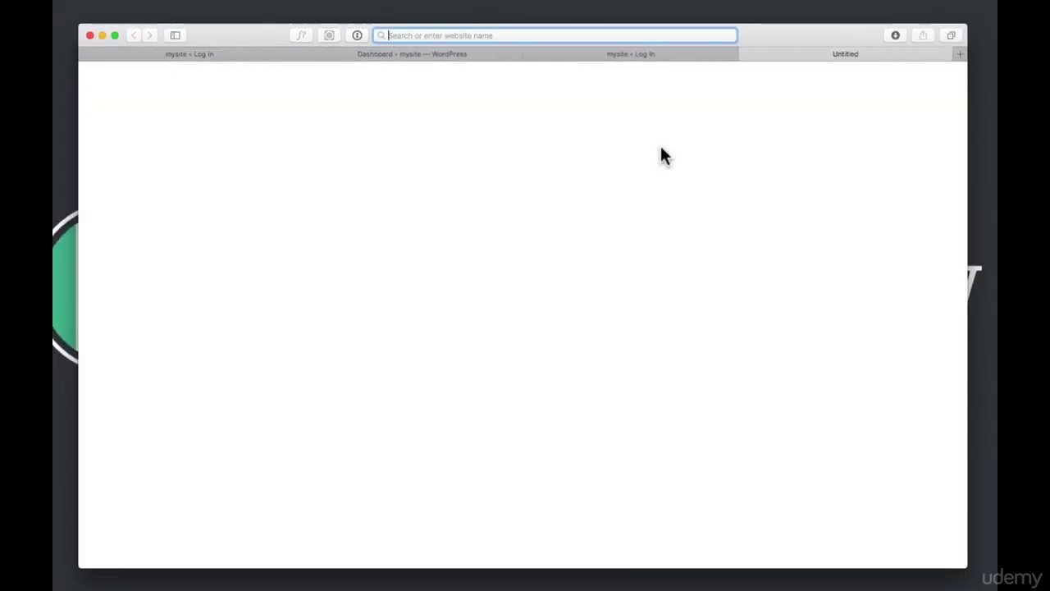
{"action": "type", "text": "mysite.dev/"}
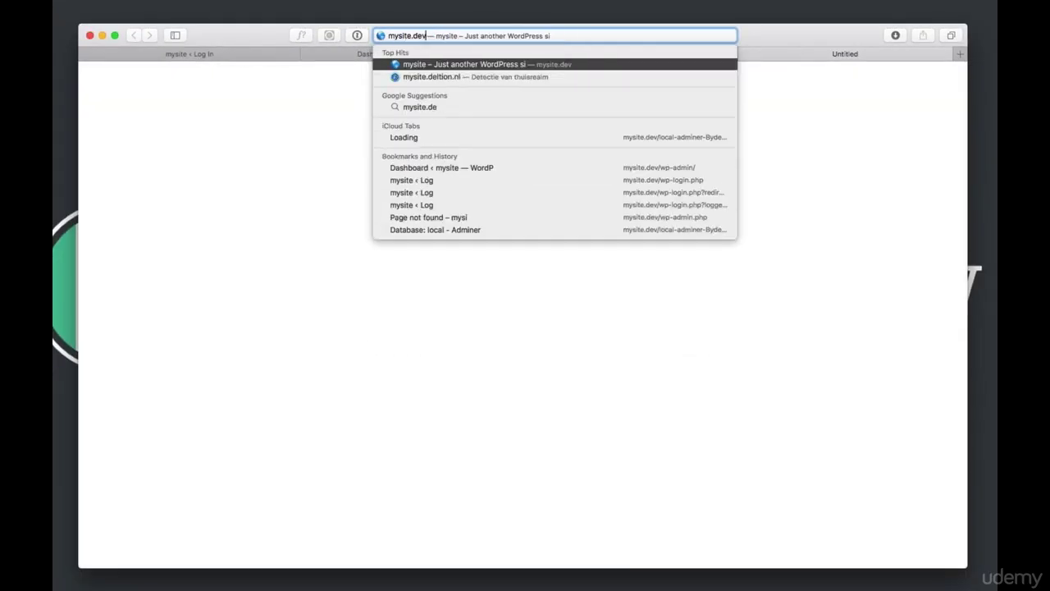
{"action": "type", "text": "wp"}
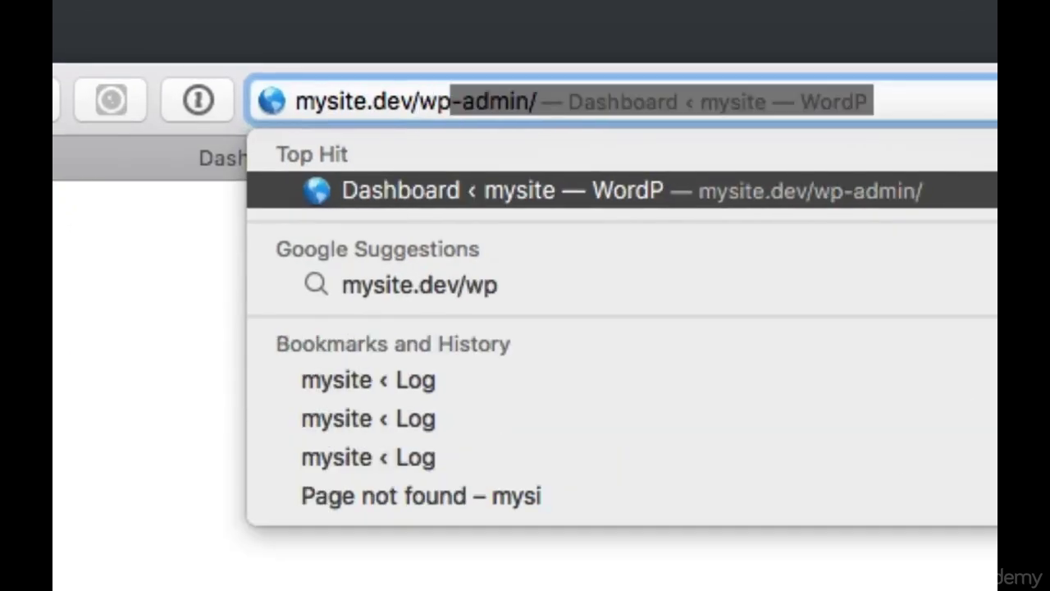
{"action": "type", "text": "-adm"}
Load wp-admin, set the Custom Structure permalink to /%postname%/ by removing index.php/, and save
{"action": "key", "text": "Return"}
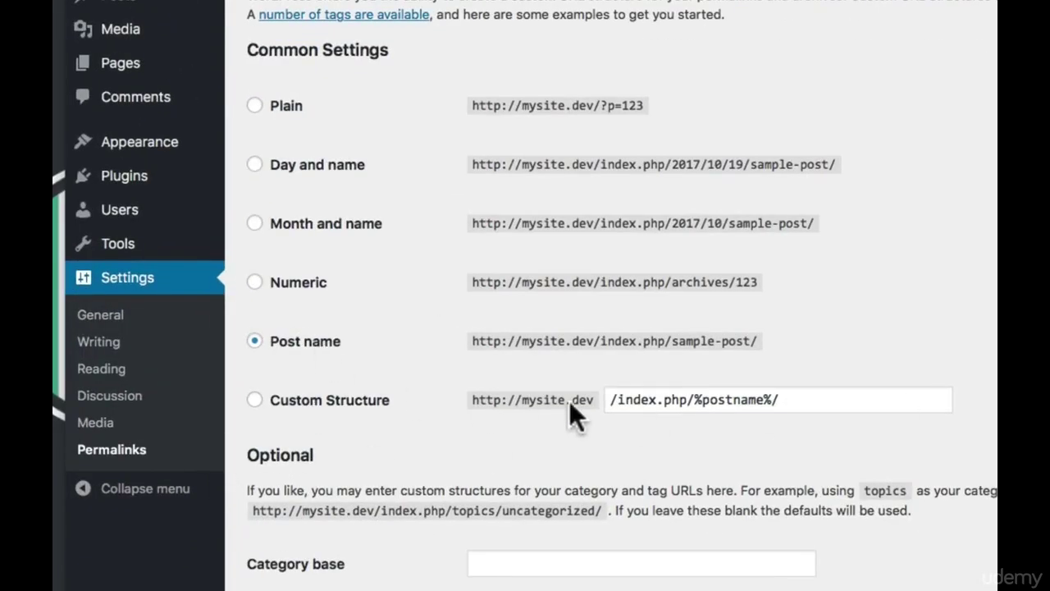
{"action": "left_click", "coordinate": [623, 398]}
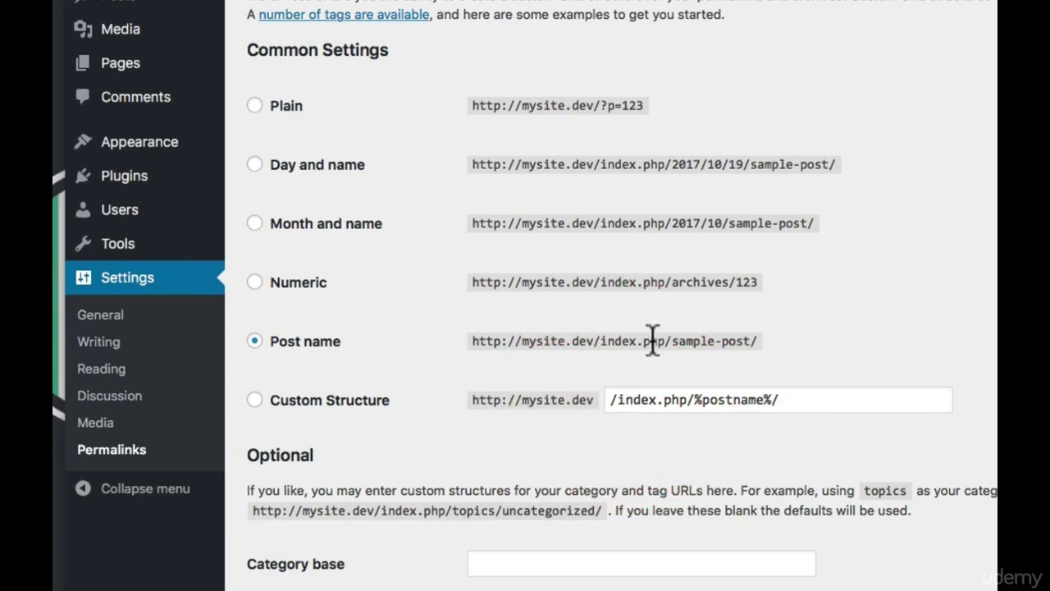
{"action": "left_click", "coordinate": [254, 402]}
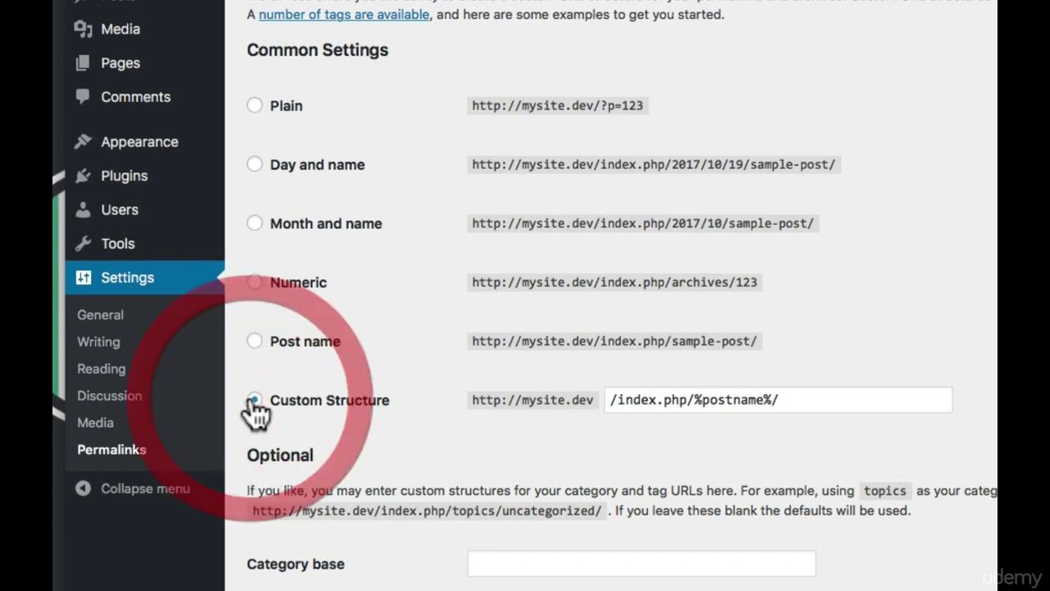
{"action": "left_click", "coordinate": [674, 399]}
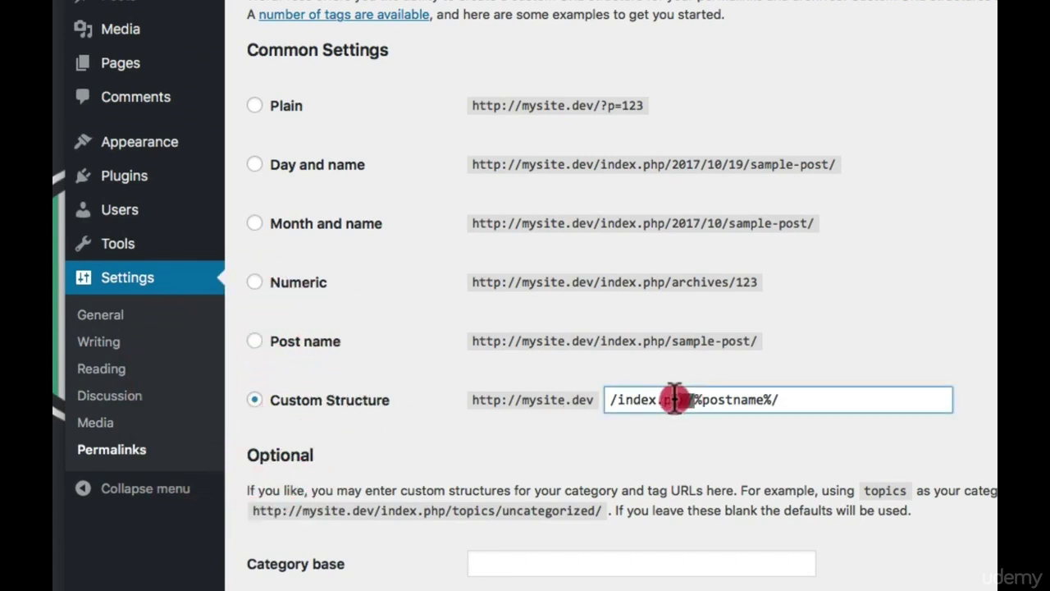
{"action": "left_click_drag", "start_coordinate": [675, 398], "coordinate": [618, 399]}
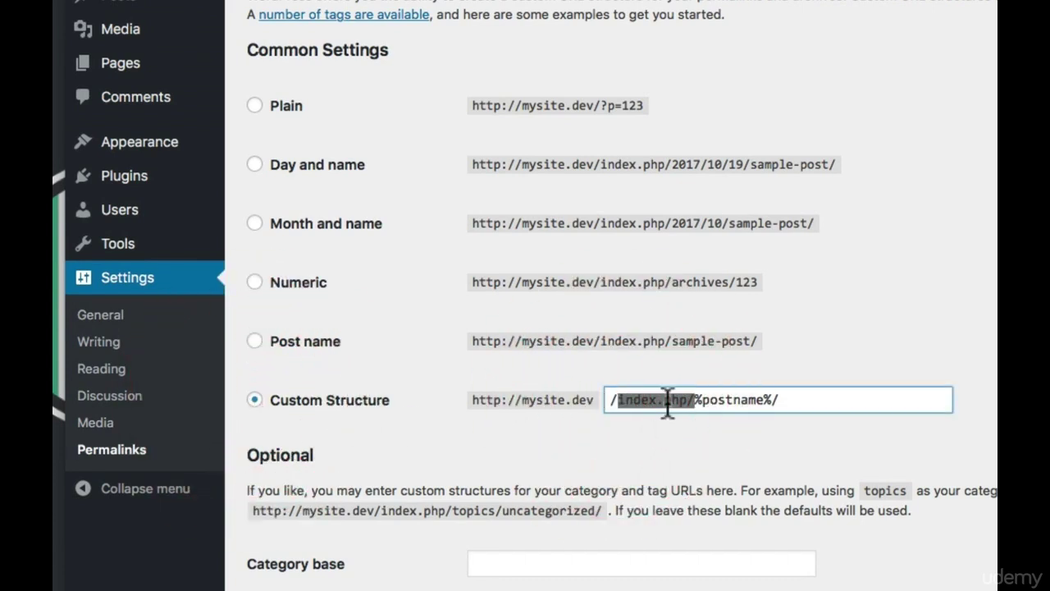
{"action": "key", "text": "BackSpace"}
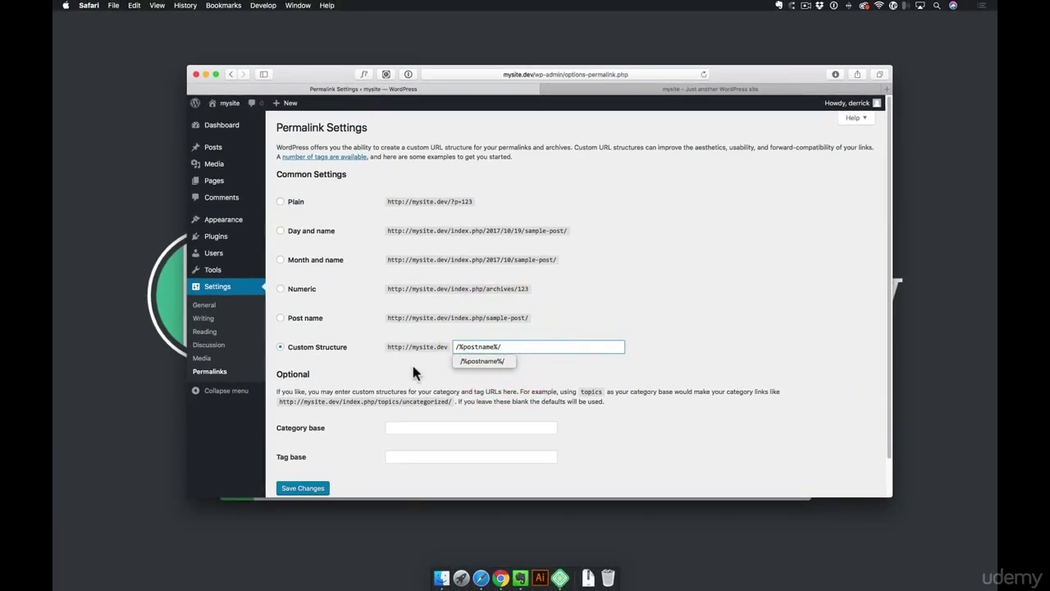
{"action": "left_click", "coordinate": [303, 487]}
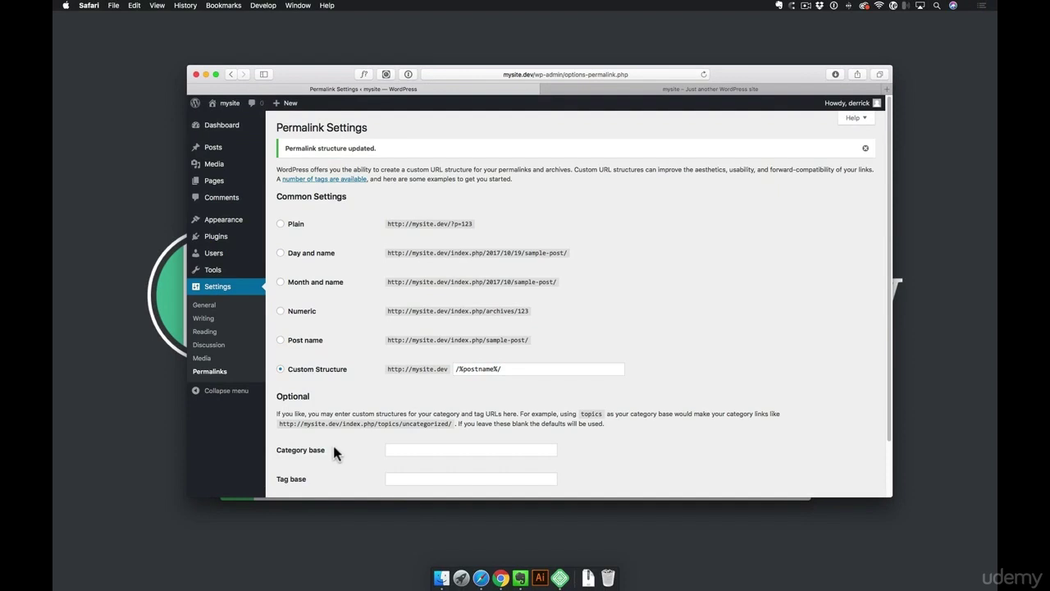
{"action": "scroll", "coordinate": [334, 447], "scroll_direction": "down", "scroll_amount": 1}
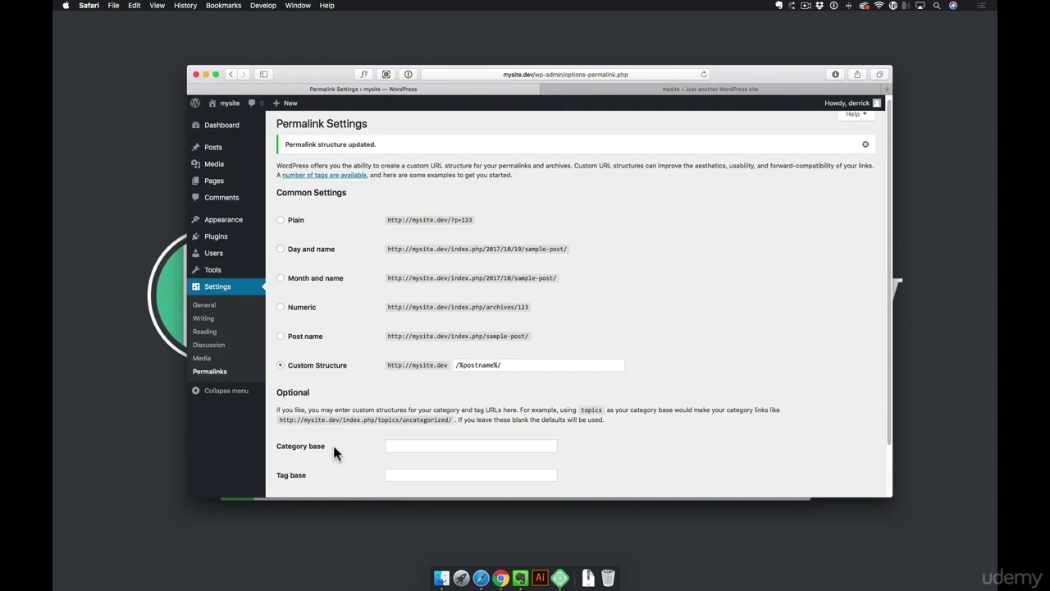
{"action": "mouse_move", "coordinate": [212, 182]}
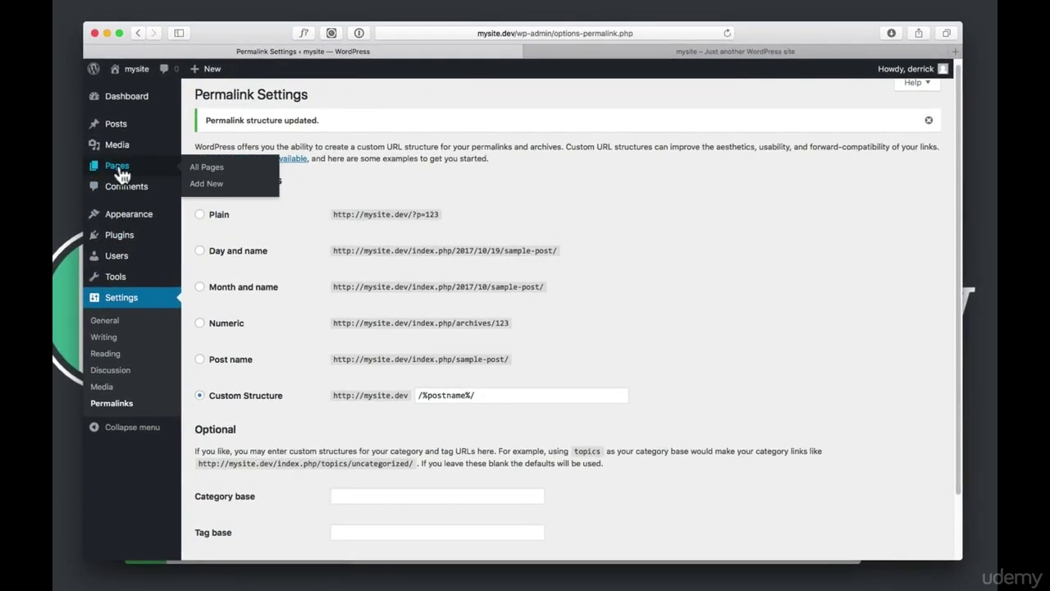
Open Sample Page for editing from All Pages
{"action": "left_click", "coordinate": [120, 169]}
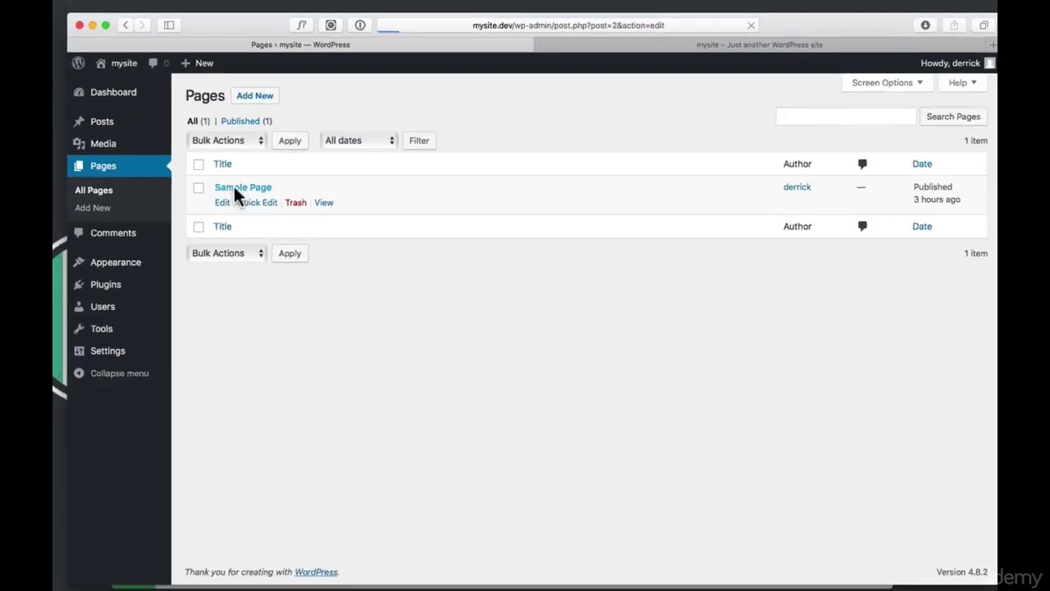
{"action": "left_click", "coordinate": [338, 233]}
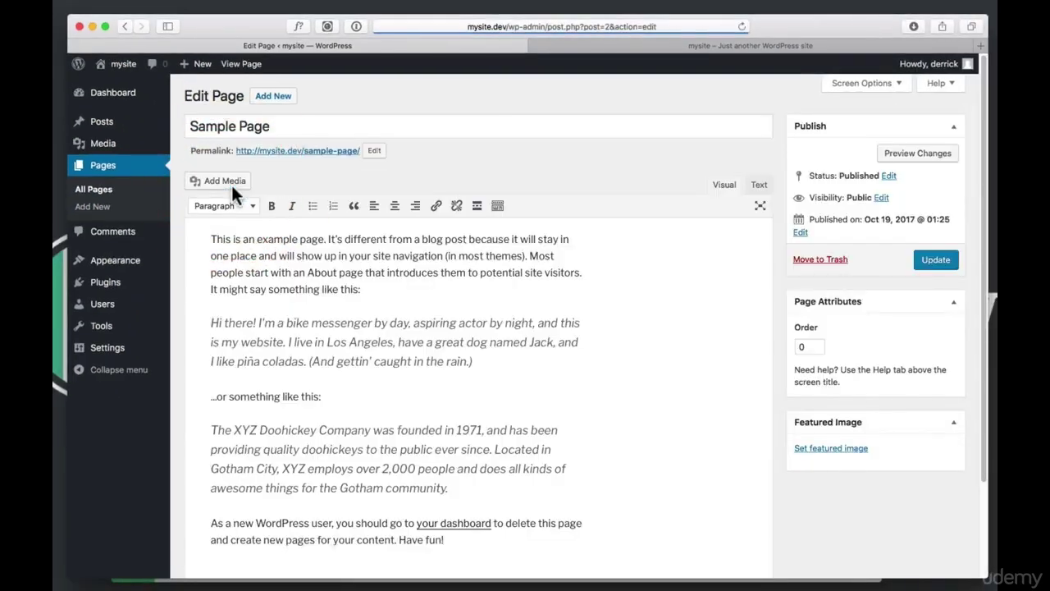
{"action": "left_click_drag", "start_coordinate": [266, 127], "coordinate": [234, 152]}
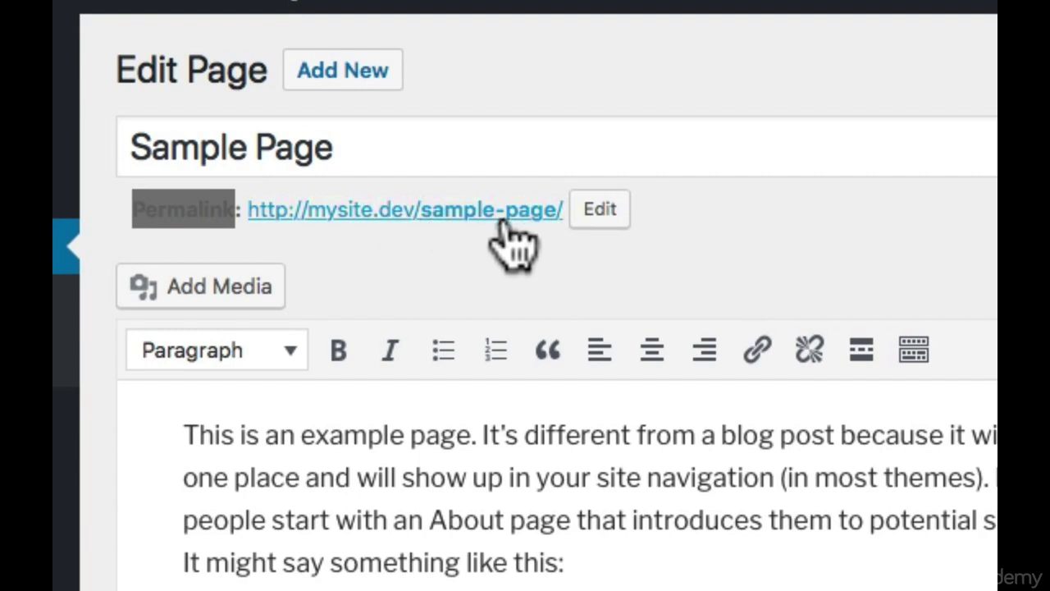
Change the page's slug from sample-page to sale, update it, and view it
{"action": "left_click", "coordinate": [599, 210]}
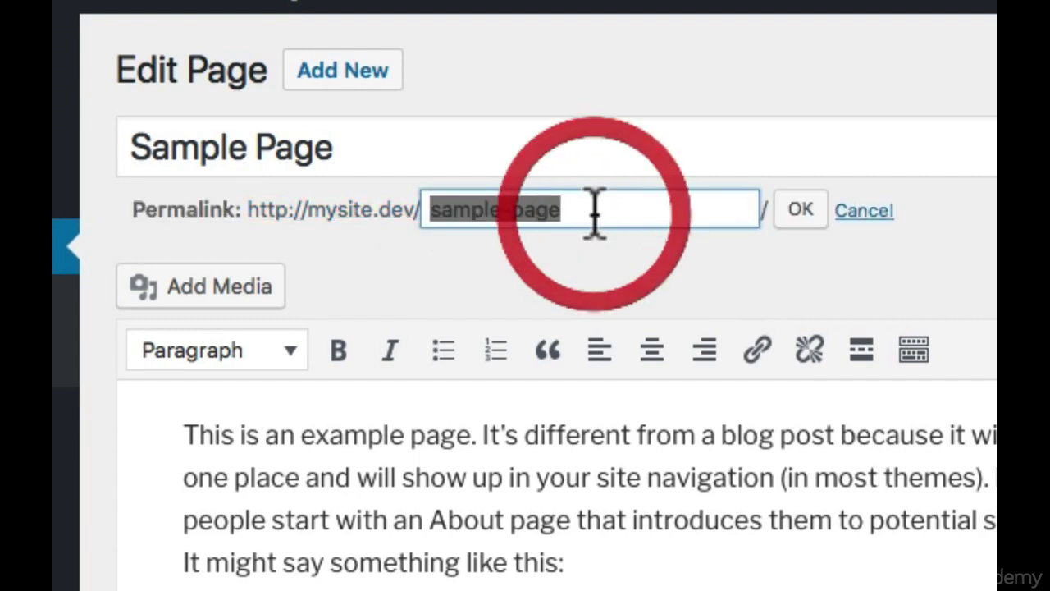
{"action": "left_click", "coordinate": [615, 211]}
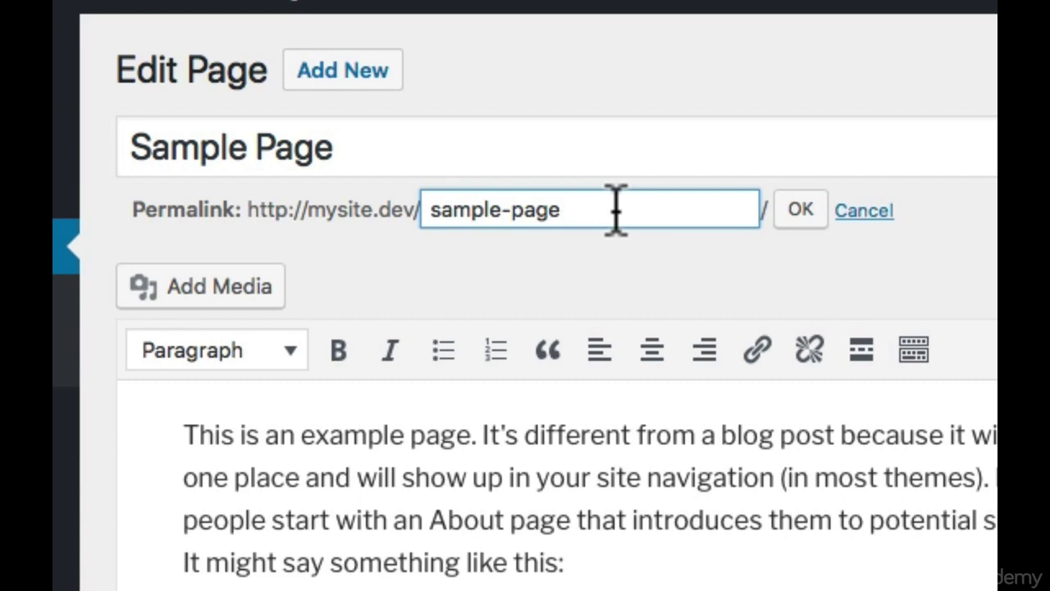
{"action": "key", "text": "ctrl+a"}
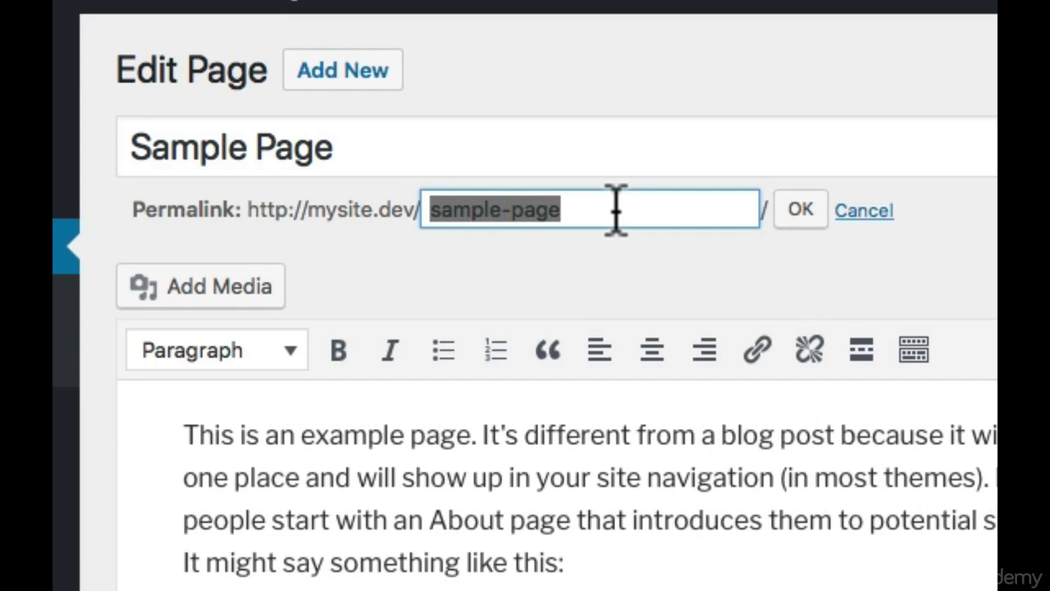
{"action": "type", "text": "sale"}
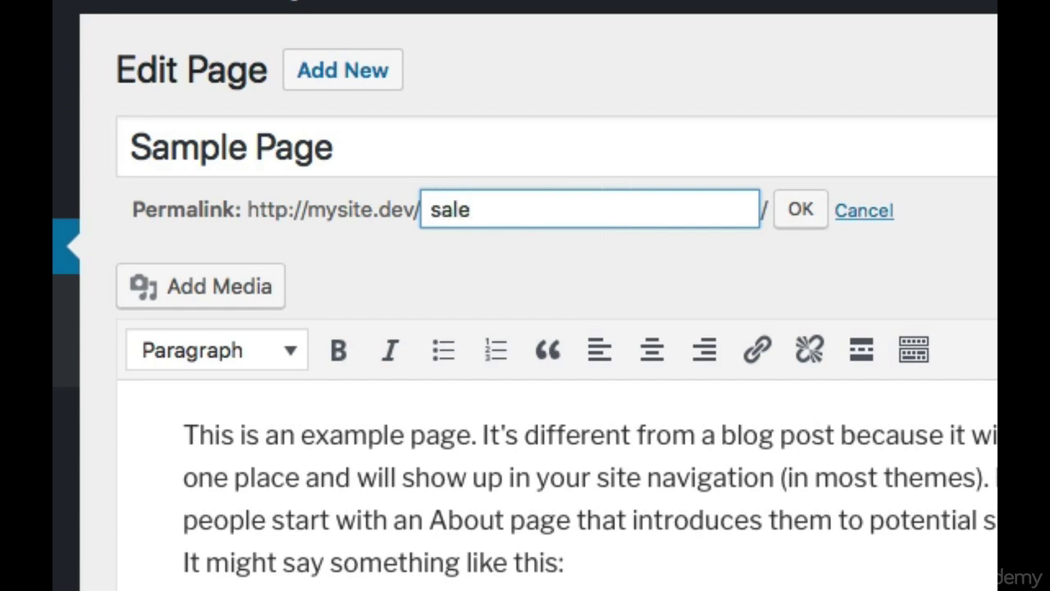
{"action": "left_click", "coordinate": [800, 210]}
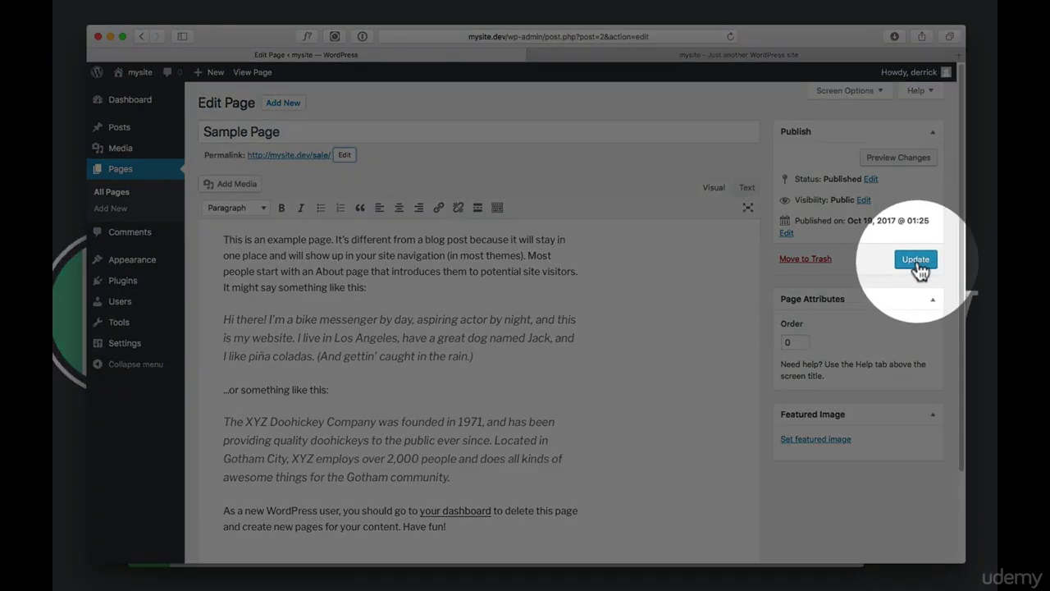
{"action": "left_click", "coordinate": [917, 260]}
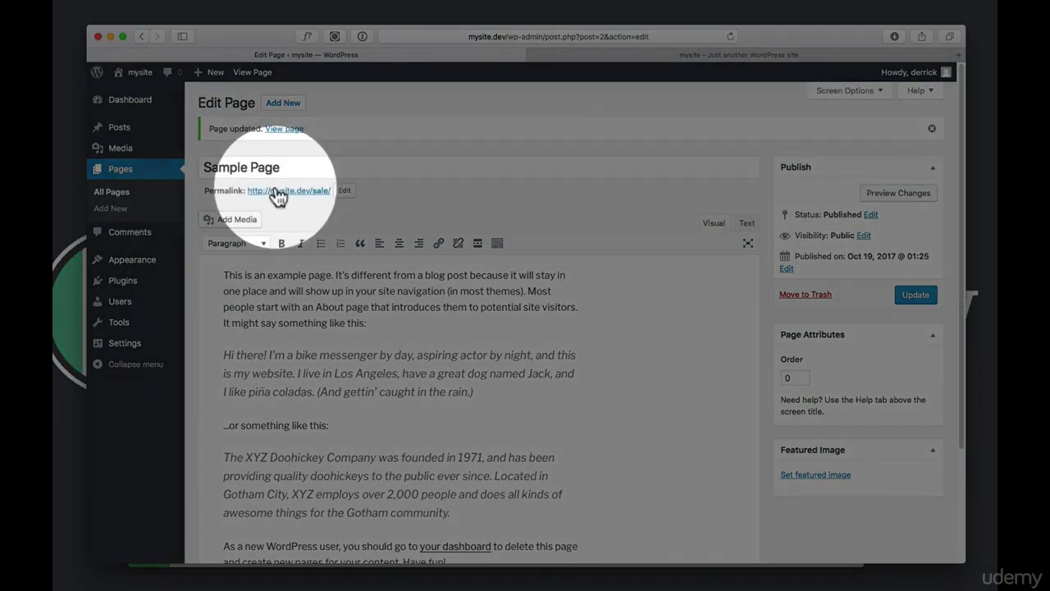
{"action": "left_click", "coordinate": [279, 192]}
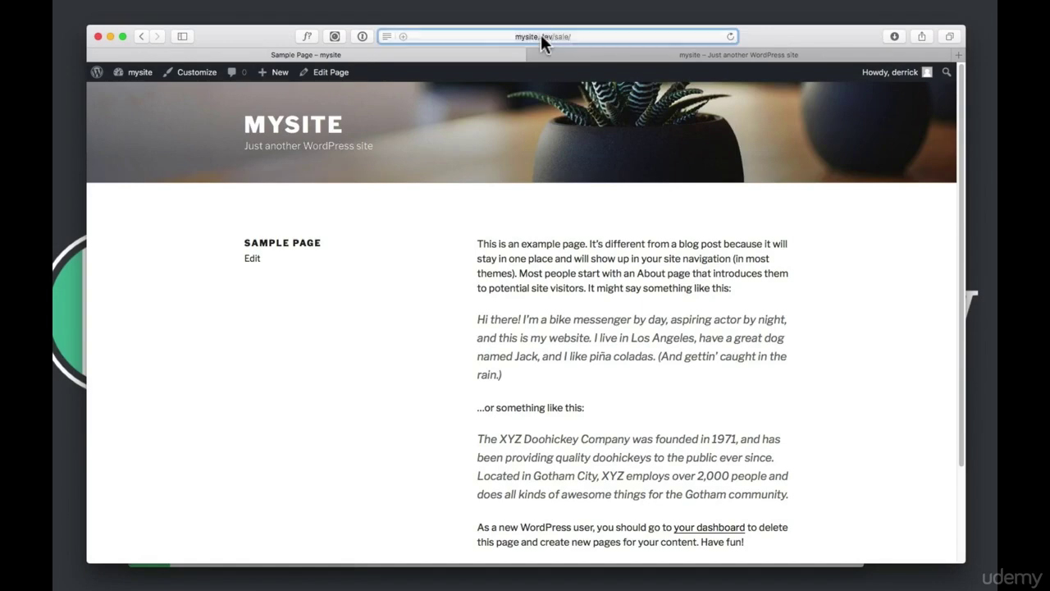
Check the mysite.dev/sale/ address and close the Favorites popup to see the page
{"action": "left_click", "coordinate": [541, 34]}
{"action": "left_click", "coordinate": [484, 34]}
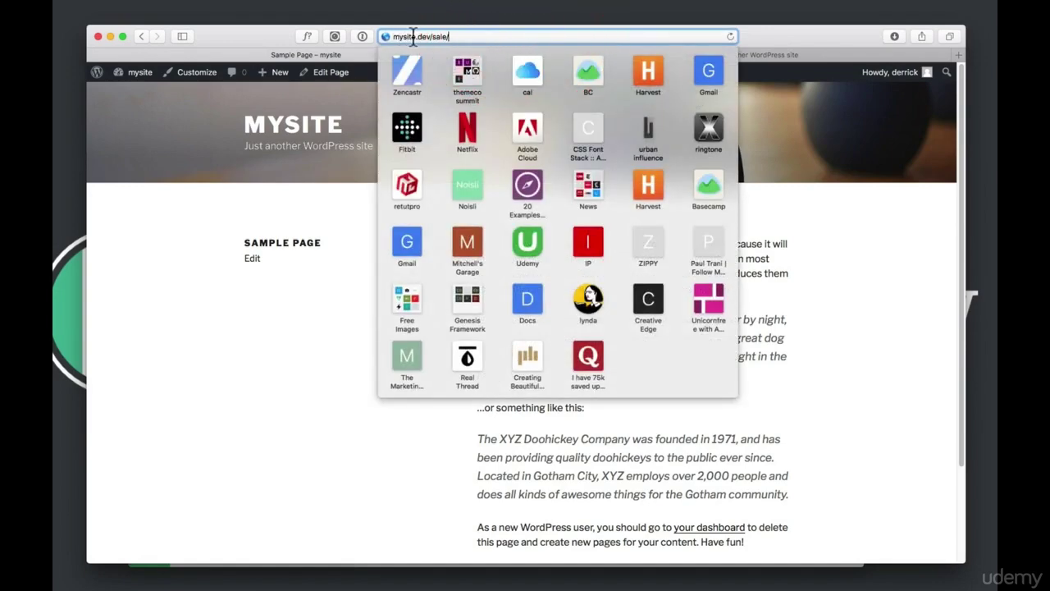
{"action": "left_click_drag", "start_coordinate": [450, 36], "coordinate": [401, 36]}
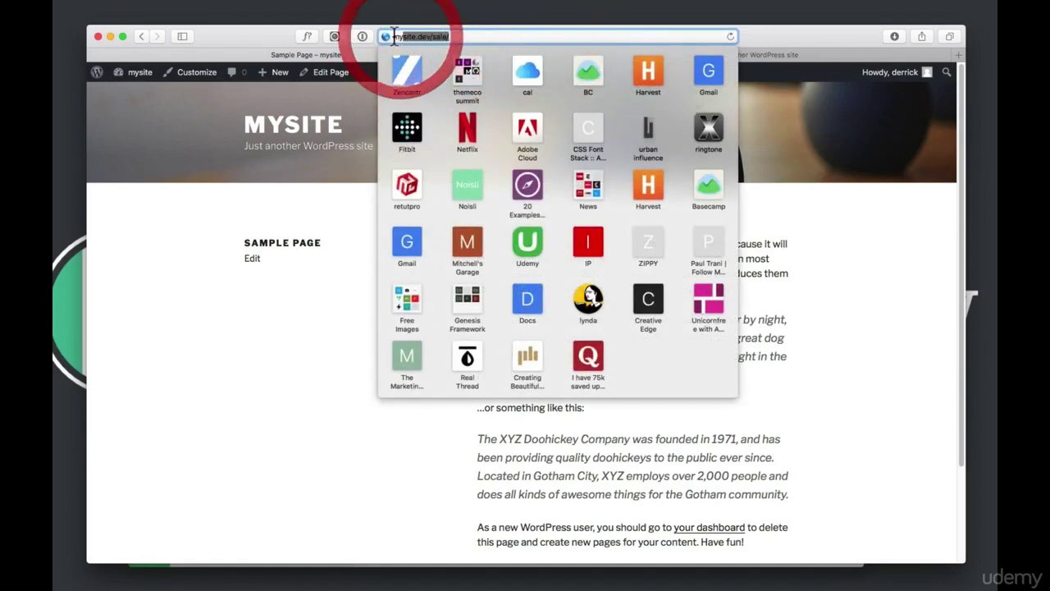
{"action": "left_click", "coordinate": [392, 36]}
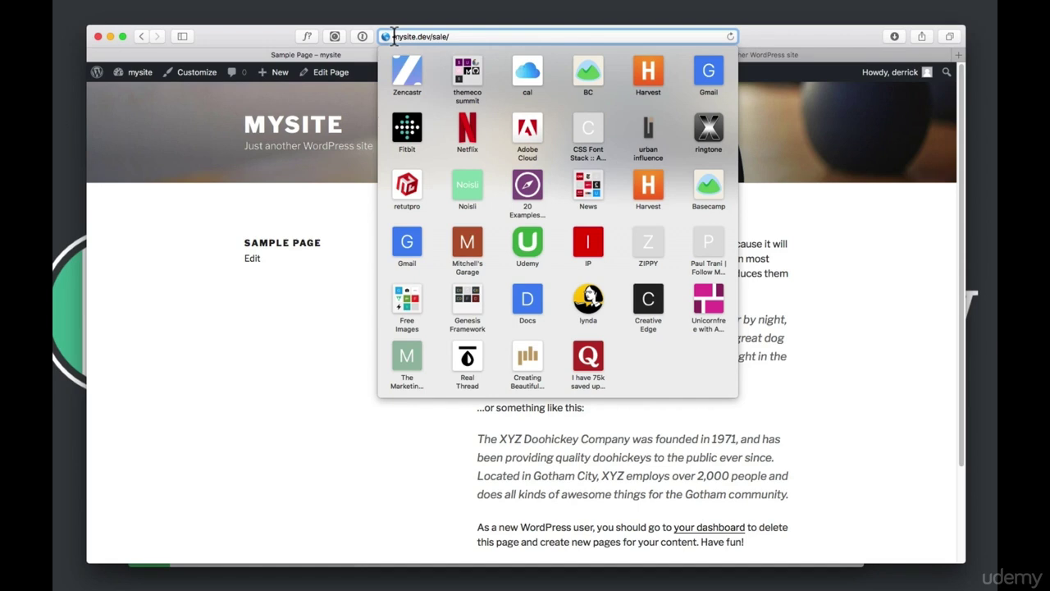
{"action": "left_click", "coordinate": [256, 36]}
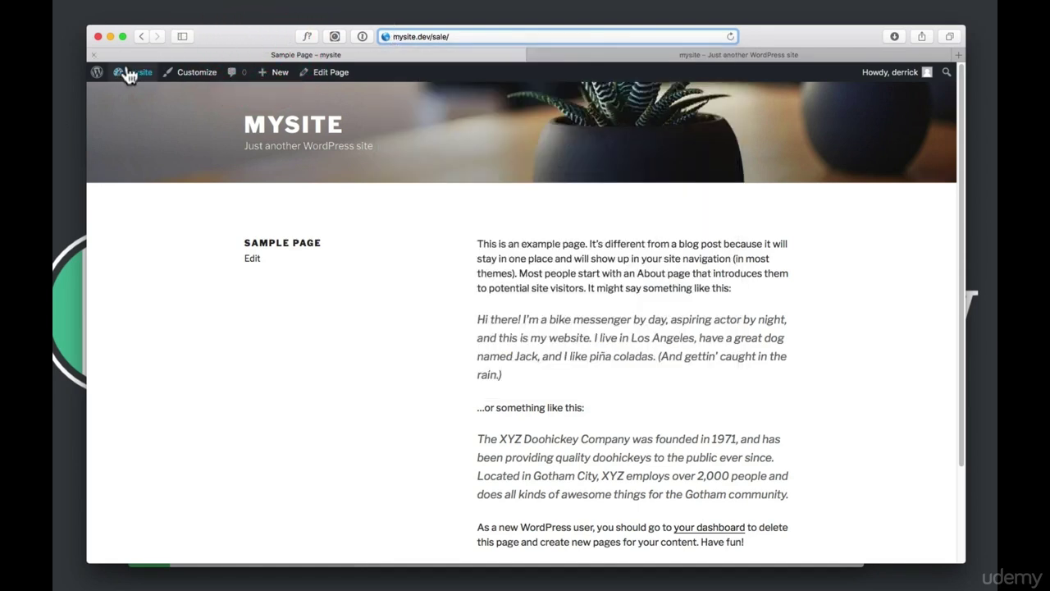
Return to the Sample Page editor and make the first paragraph bold
{"action": "left_click", "coordinate": [141, 39]}
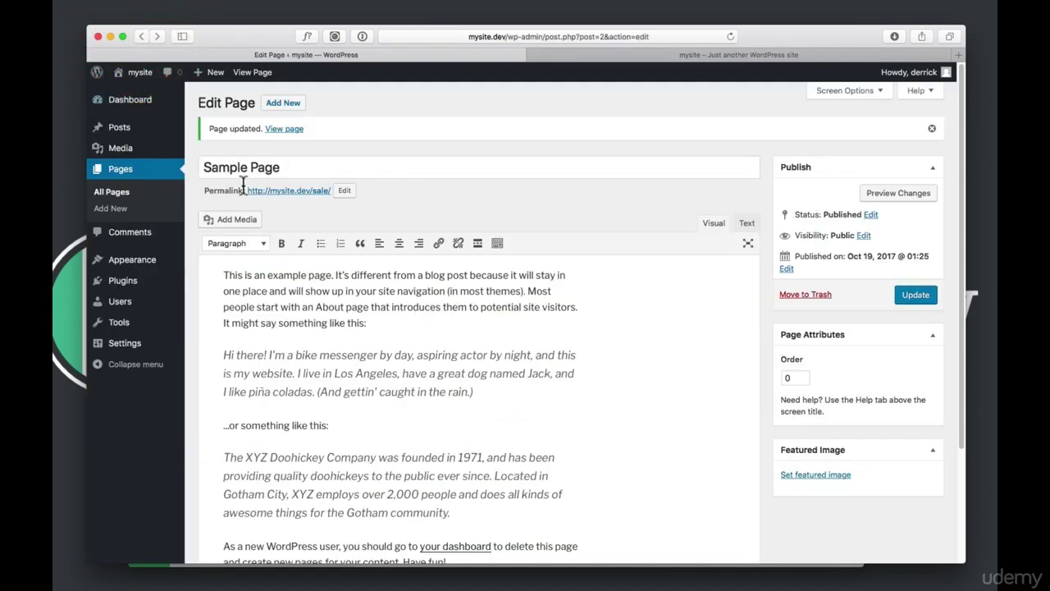
{"action": "left_click", "coordinate": [354, 340]}
{"action": "left_click", "coordinate": [573, 301]}
{"action": "left_click_drag", "start_coordinate": [348, 283], "coordinate": [365, 311]}
{"action": "left_click", "coordinate": [370, 308]}
{"action": "left_click_drag", "start_coordinate": [225, 276], "coordinate": [374, 327]}
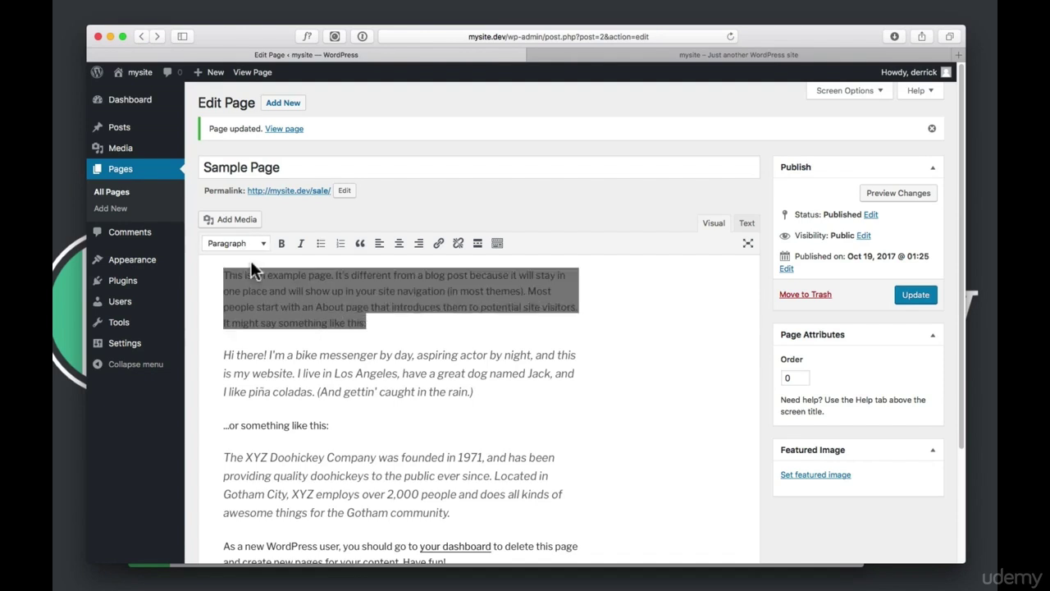
{"action": "left_click", "coordinate": [283, 250]}
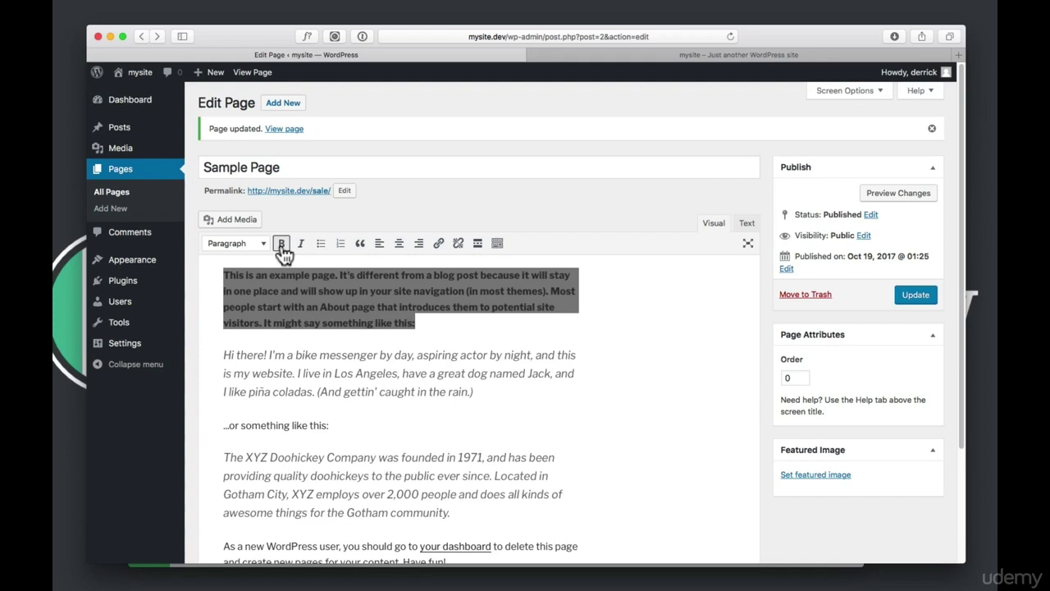
{"action": "left_click", "coordinate": [425, 323]}
Insert 'My heading here' above the paragraph as a Heading 2
{"action": "key", "text": "Up"}
{"action": "key", "text": "Up"}
{"action": "key", "text": "Up"}
{"action": "key", "text": "Up"}
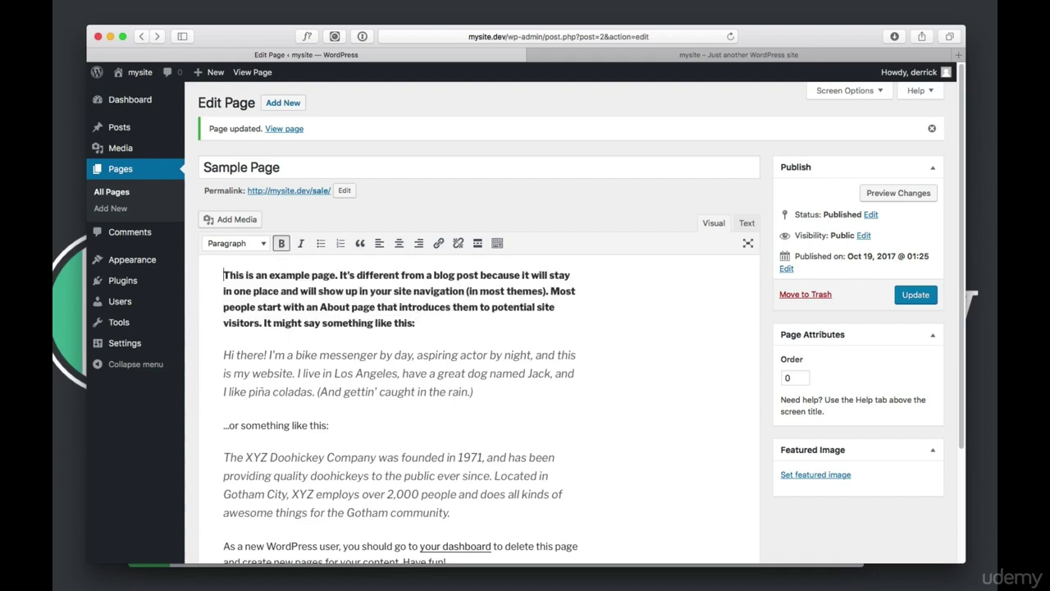
{"action": "key", "text": "Return"}
{"action": "key", "text": "Up"}
{"action": "type", "text": "M"}
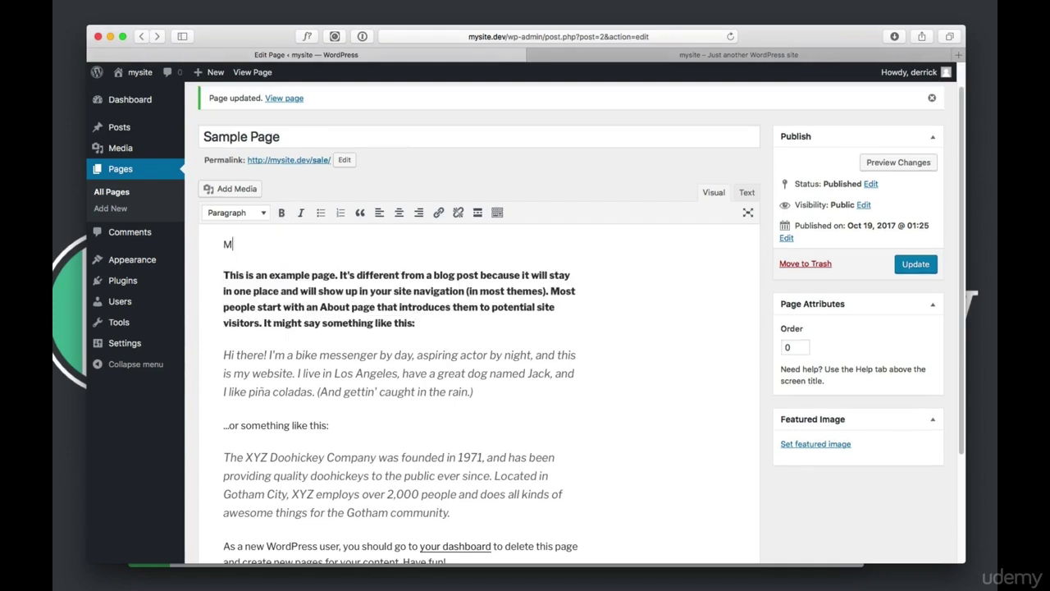
{"action": "type", "text": "y heading here"}
{"action": "left_click", "coordinate": [253, 215]}
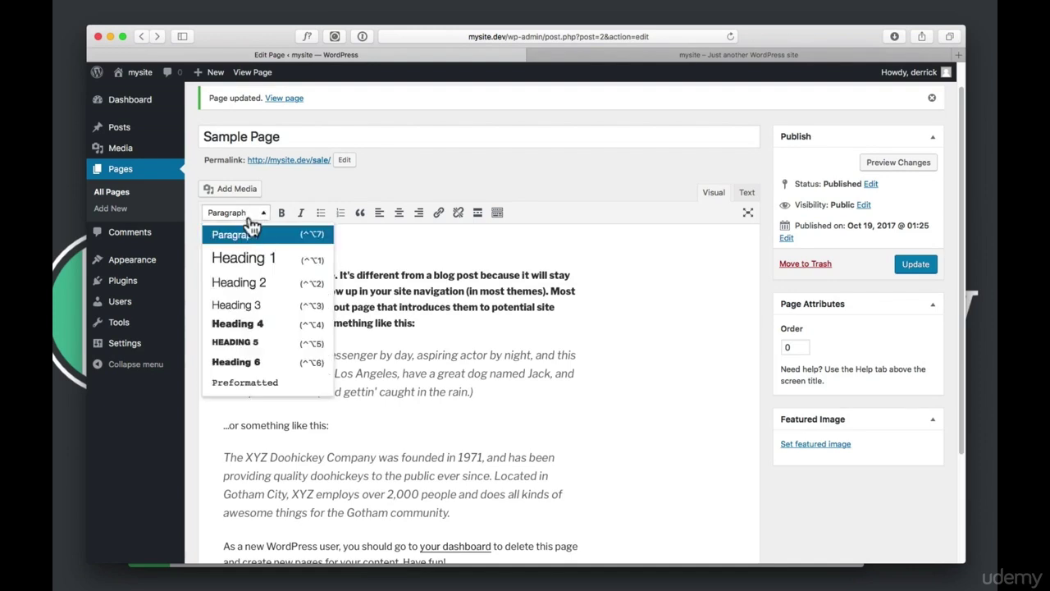
{"action": "left_click", "coordinate": [262, 287]}
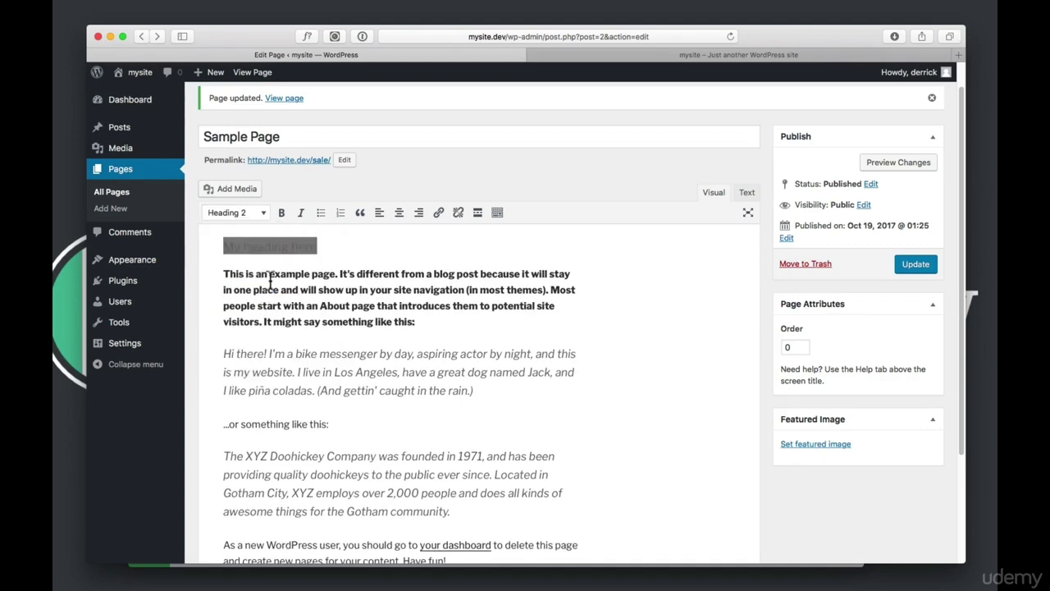
{"action": "left_click", "coordinate": [315, 261]}
{"action": "scroll", "coordinate": [356, 246], "scroll_direction": "down", "scroll_amount": 1}
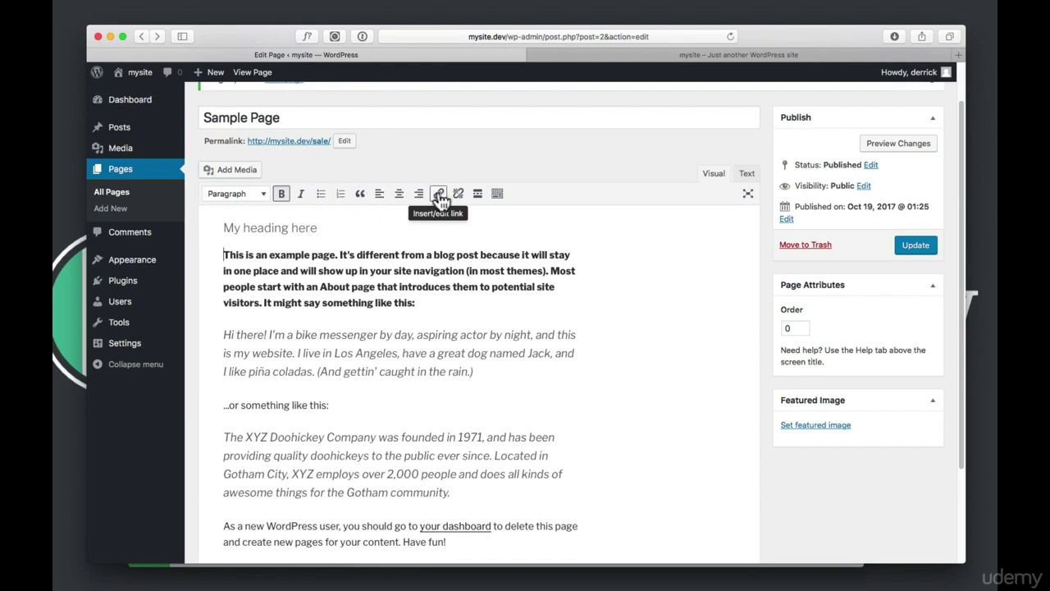
Show the second toolbar row, add an empty paragraph below the heading, and open Add Media
{"action": "left_click", "coordinate": [498, 195]}
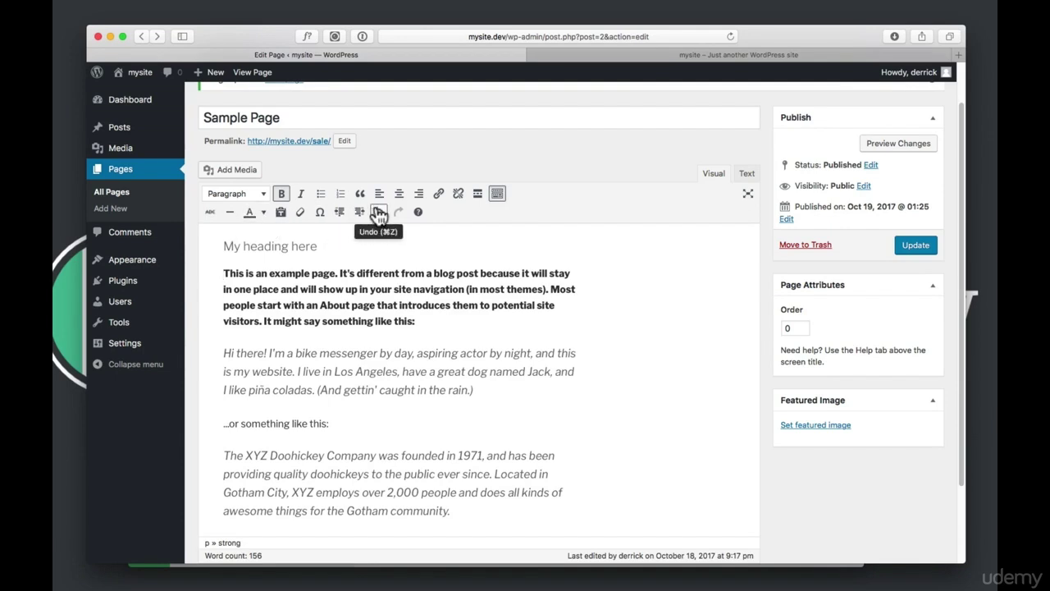
{"action": "left_click", "coordinate": [342, 250]}
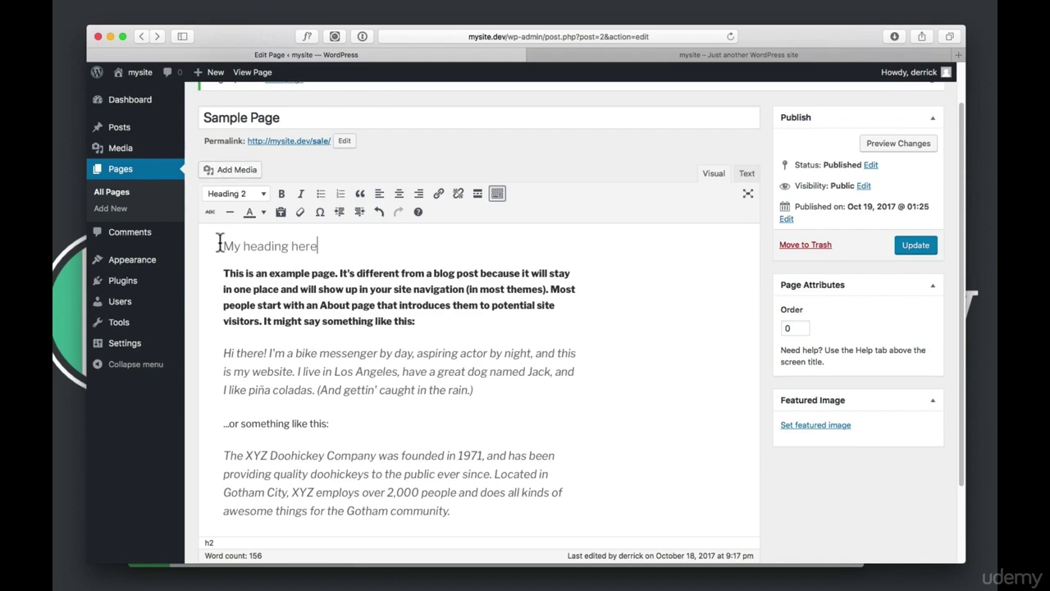
{"action": "key", "text": "Return"}
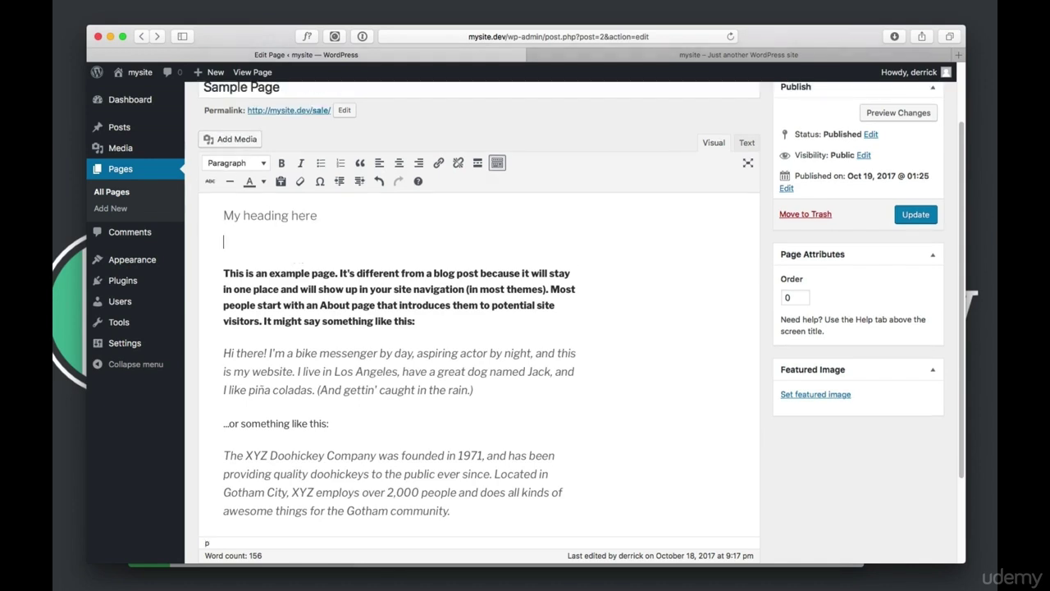
{"action": "left_click", "coordinate": [240, 142]}
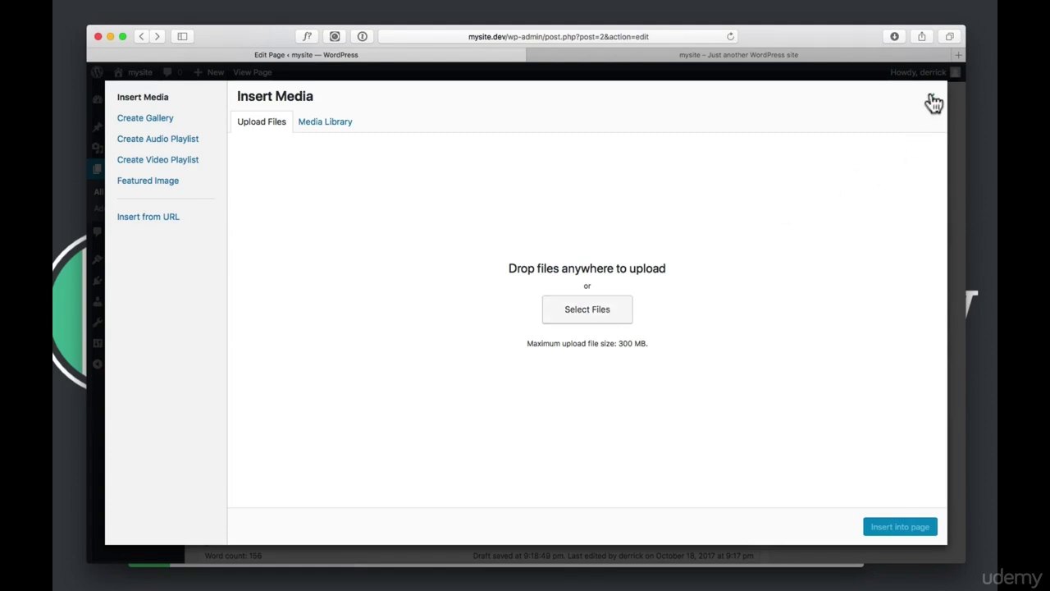
Close the media uploader and inspect the heading's <h2> and &nbsp; markup in the Text view
{"action": "left_click", "coordinate": [934, 103]}
{"action": "scroll", "coordinate": [726, 227], "scroll_direction": "up", "scroll_amount": 2}
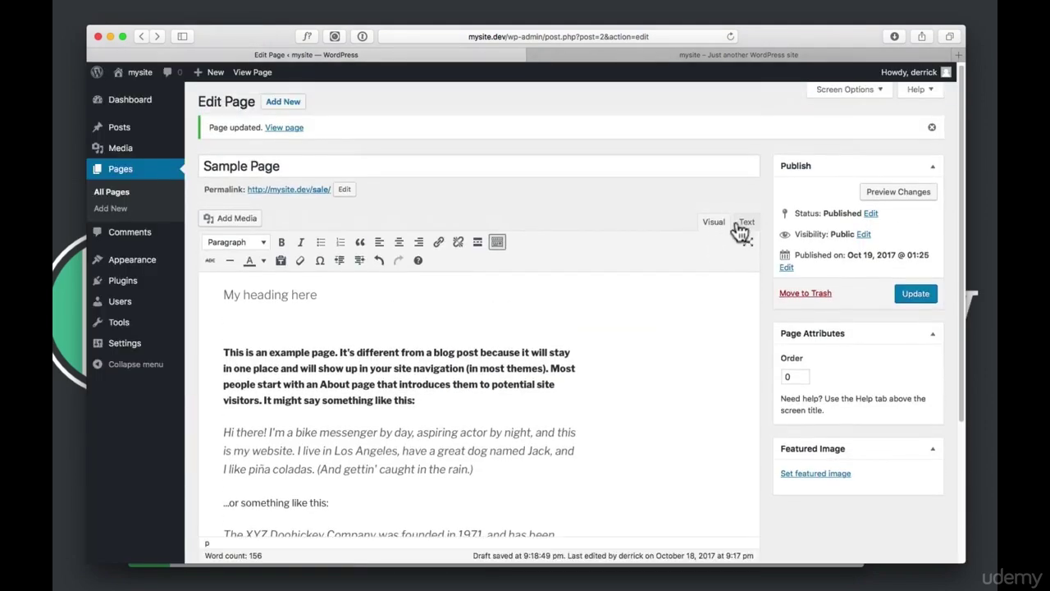
{"action": "left_click", "coordinate": [748, 226]}
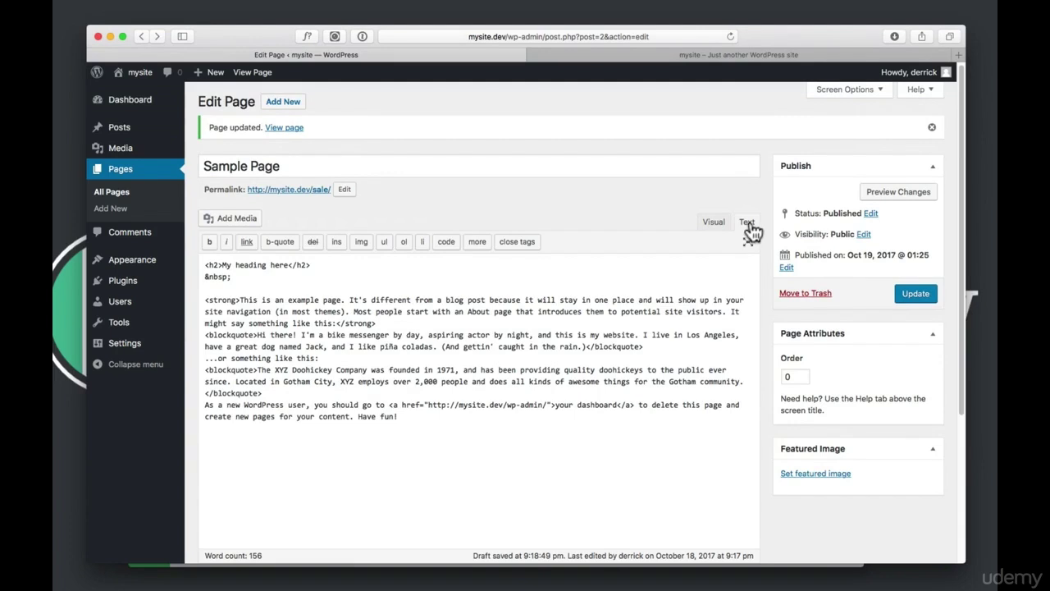
{"action": "left_click_drag", "start_coordinate": [222, 265], "coordinate": [207, 266]}
{"action": "left_click_drag", "start_coordinate": [233, 277], "coordinate": [199, 280]}
Check the <strong> tag on the opening paragraph, return to Visual, and update the Sample Page
{"action": "left_click", "coordinate": [211, 286]}
{"action": "left_click_drag", "start_coordinate": [239, 299], "coordinate": [205, 300]}
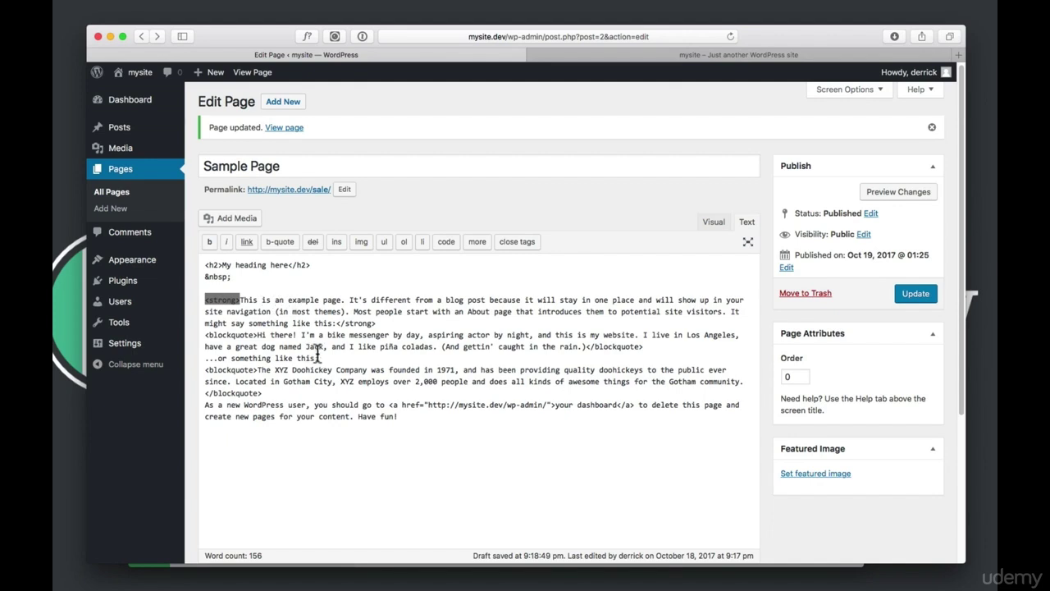
{"action": "left_click", "coordinate": [713, 229]}
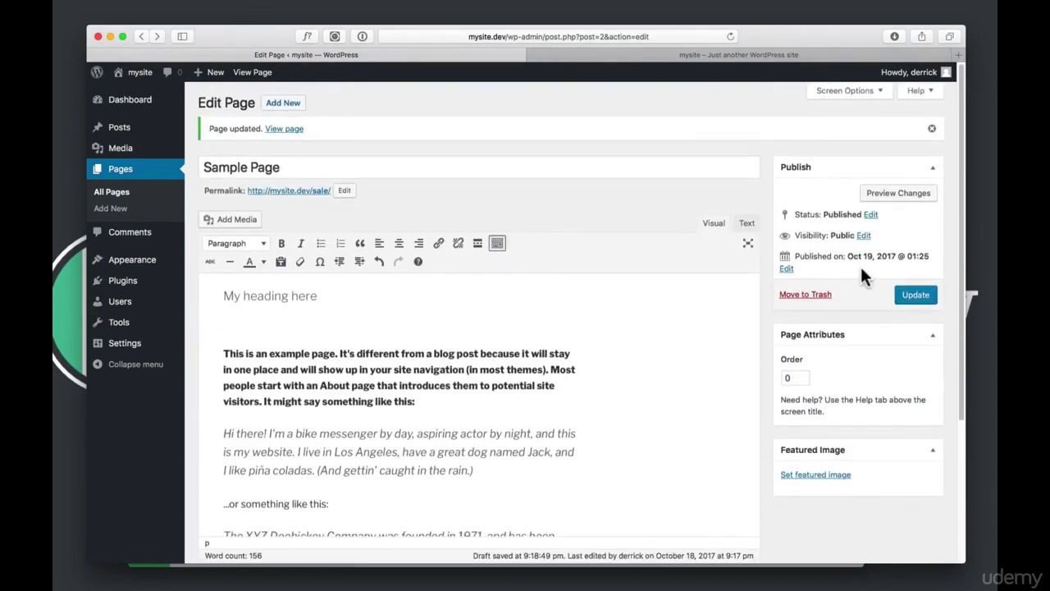
{"action": "left_click", "coordinate": [916, 294]}
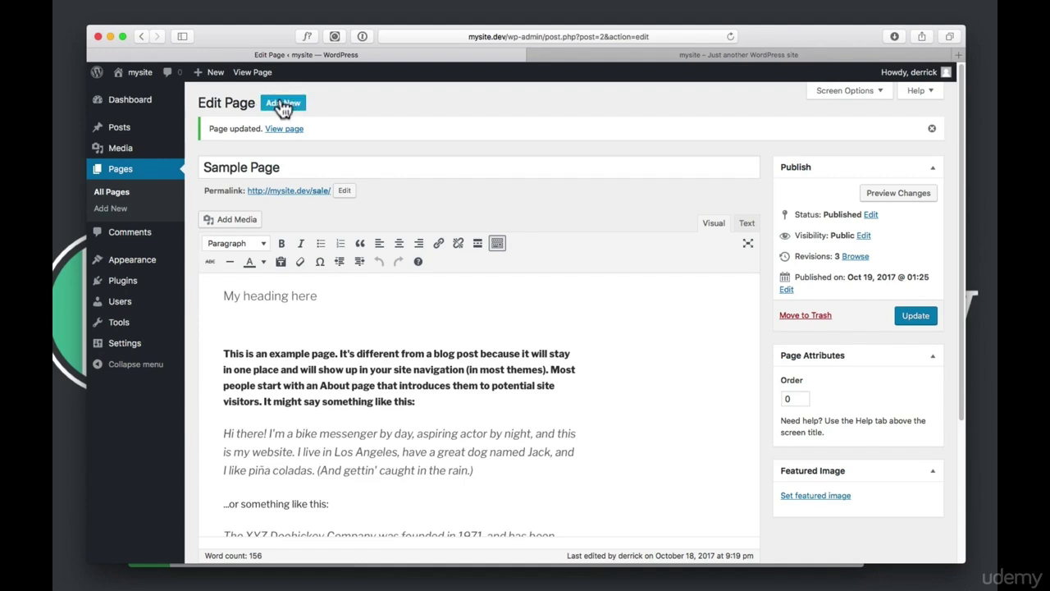
Publish a new page titled 'Home' with the body text 'my home page'
{"action": "left_click", "coordinate": [284, 103]}
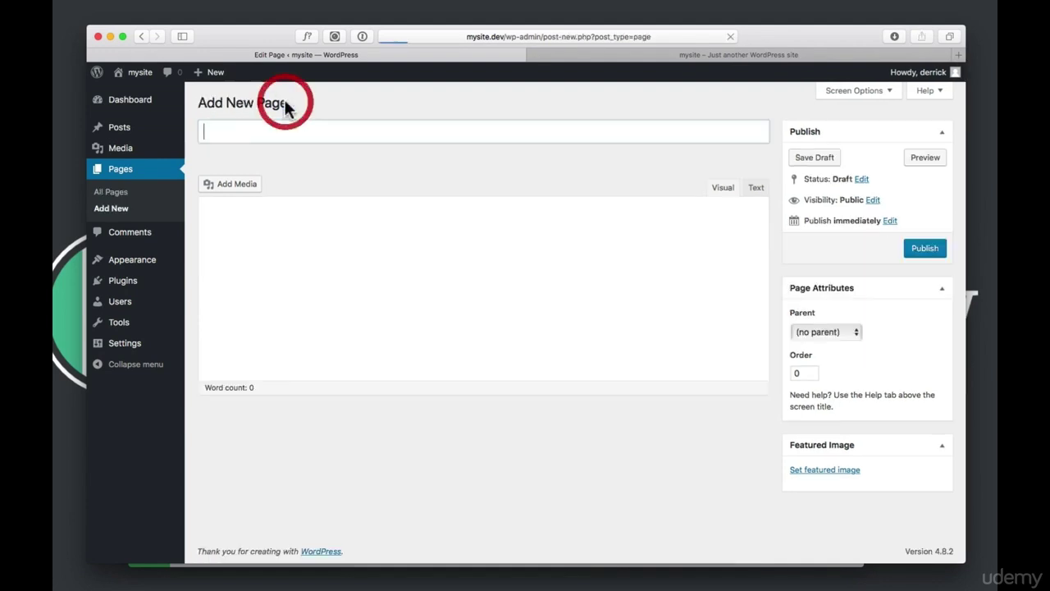
{"action": "type", "text": "Home"}
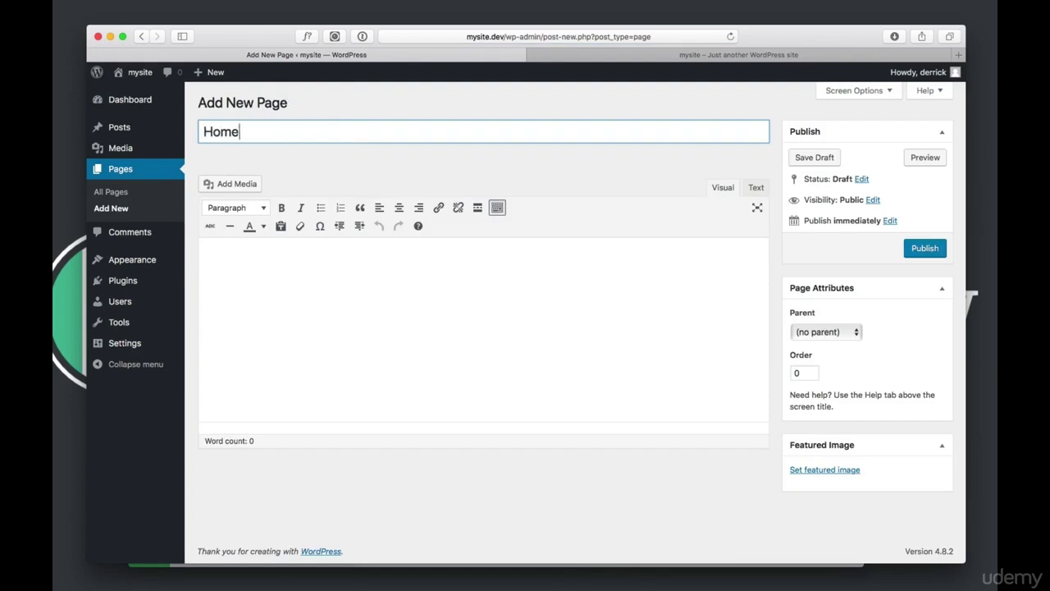
{"action": "left_click", "coordinate": [374, 289]}
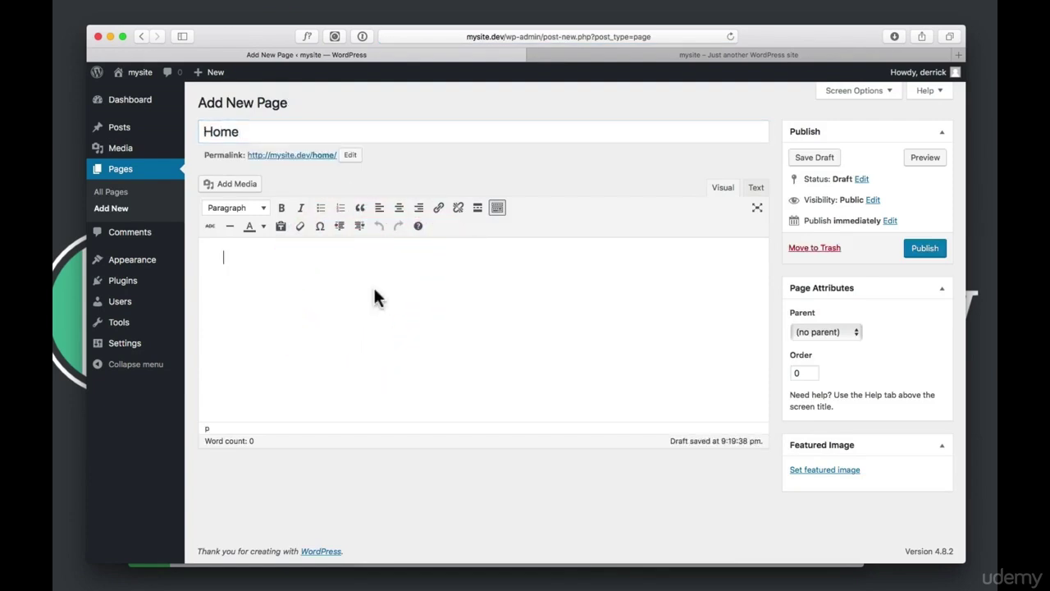
{"action": "type", "text": "my home page"}
{"action": "left_click", "coordinate": [921, 249]}
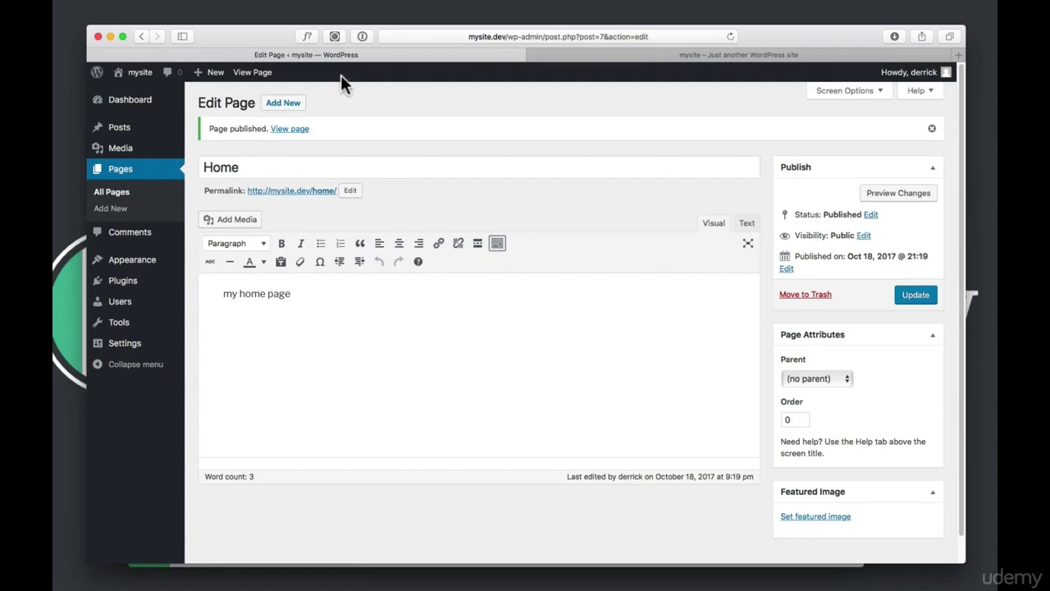
Save an 'About' page draft reading 'my about page', then view the Pages list
{"action": "mouse_move", "coordinate": [214, 78]}
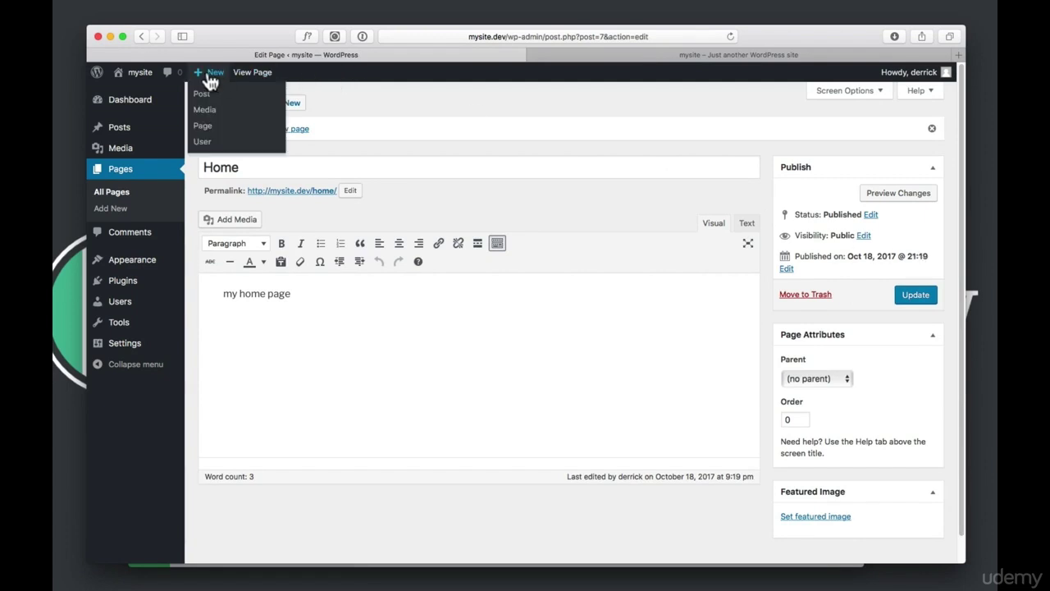
{"action": "left_click", "coordinate": [208, 128]}
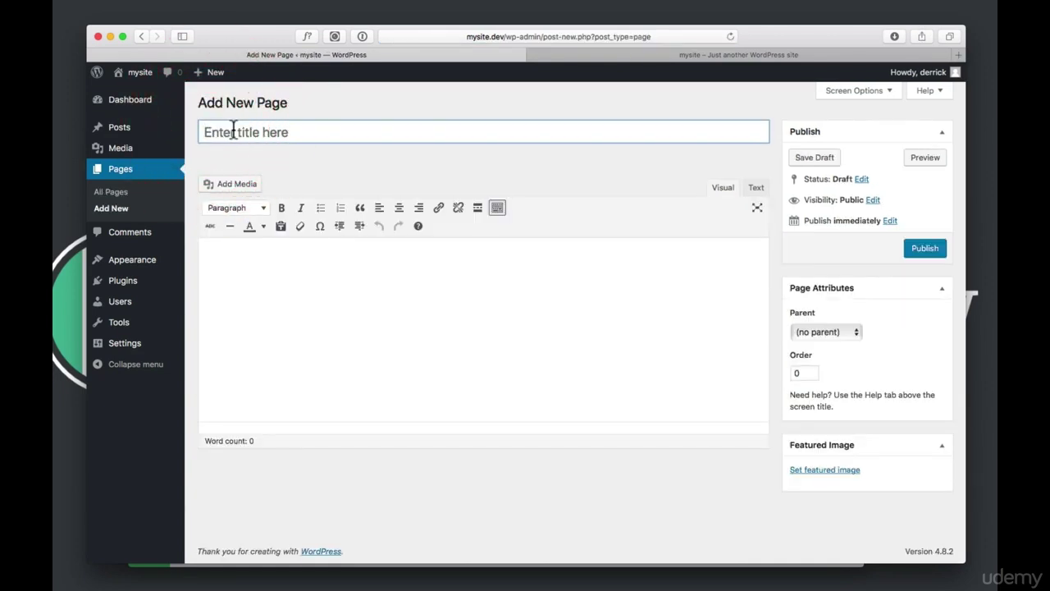
{"action": "left_click", "coordinate": [233, 131]}
{"action": "type", "text": "About"}
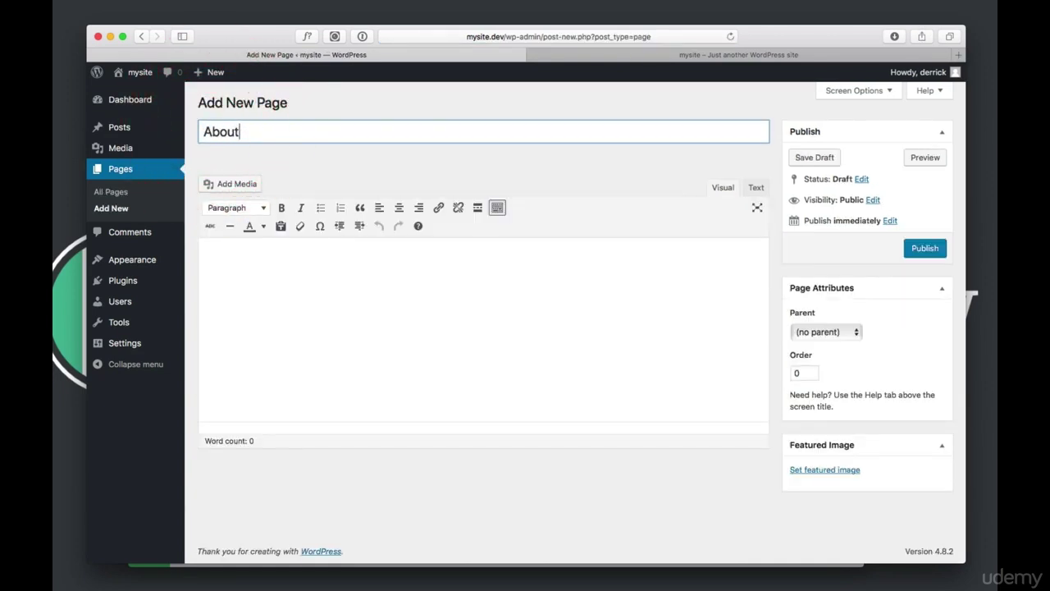
{"action": "left_click", "coordinate": [281, 257]}
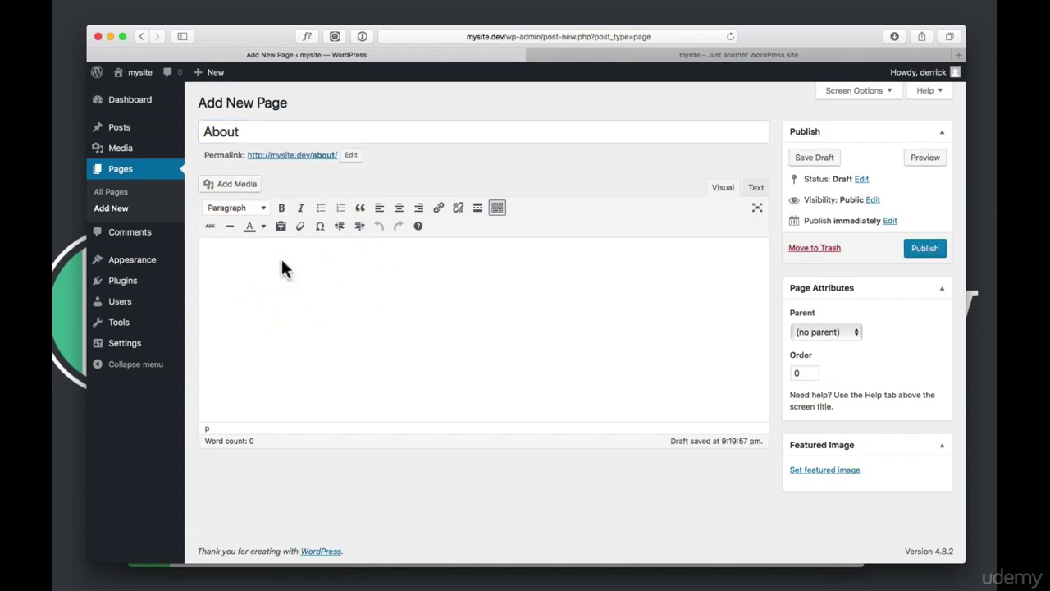
{"action": "type", "text": "my about page"}
{"action": "left_click", "coordinate": [826, 163]}
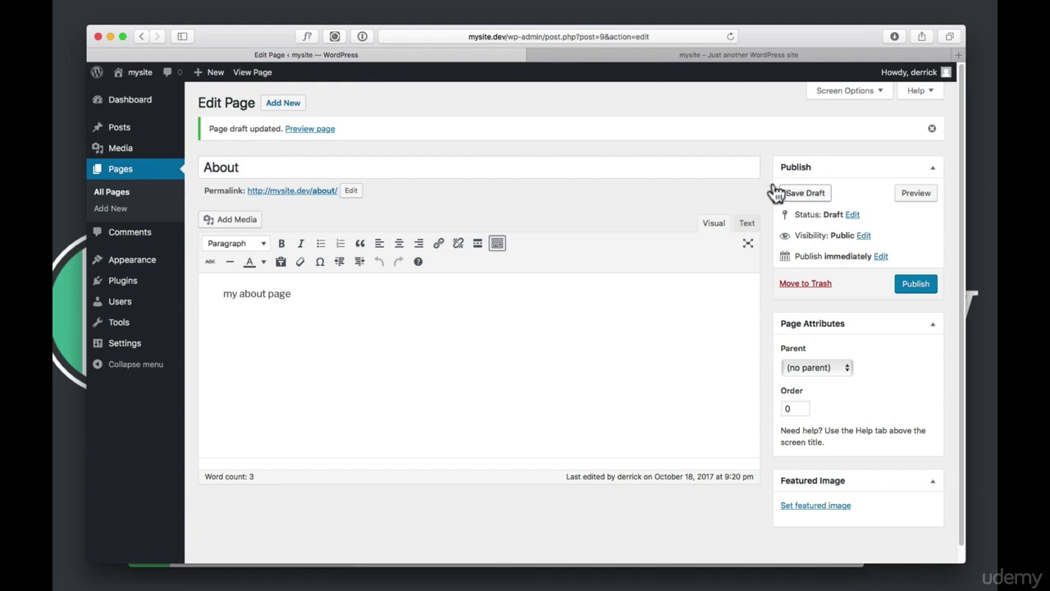
{"action": "left_click", "coordinate": [115, 170]}
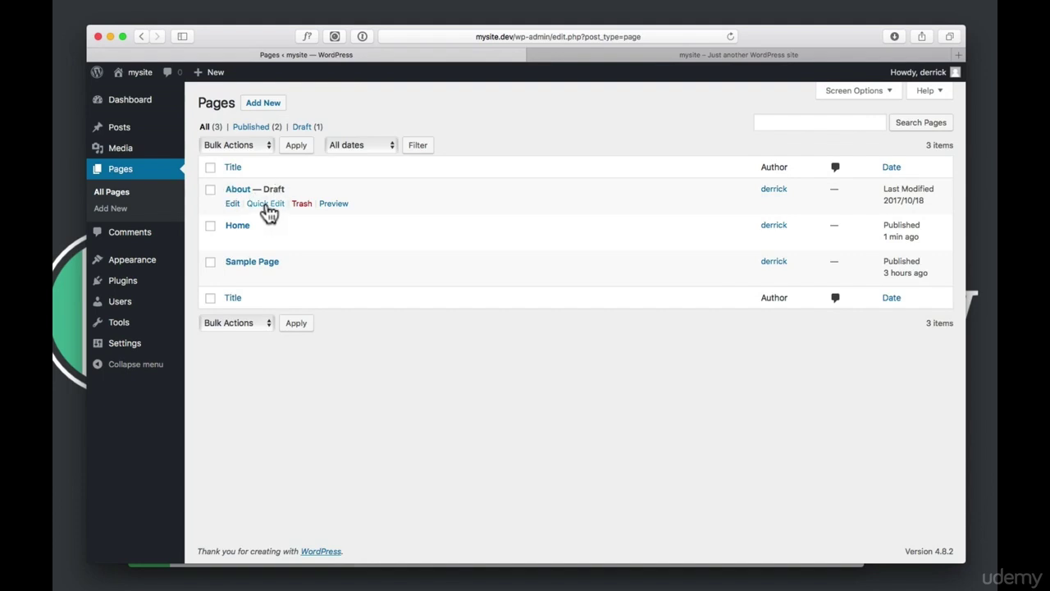
{"action": "left_click", "coordinate": [267, 203]}
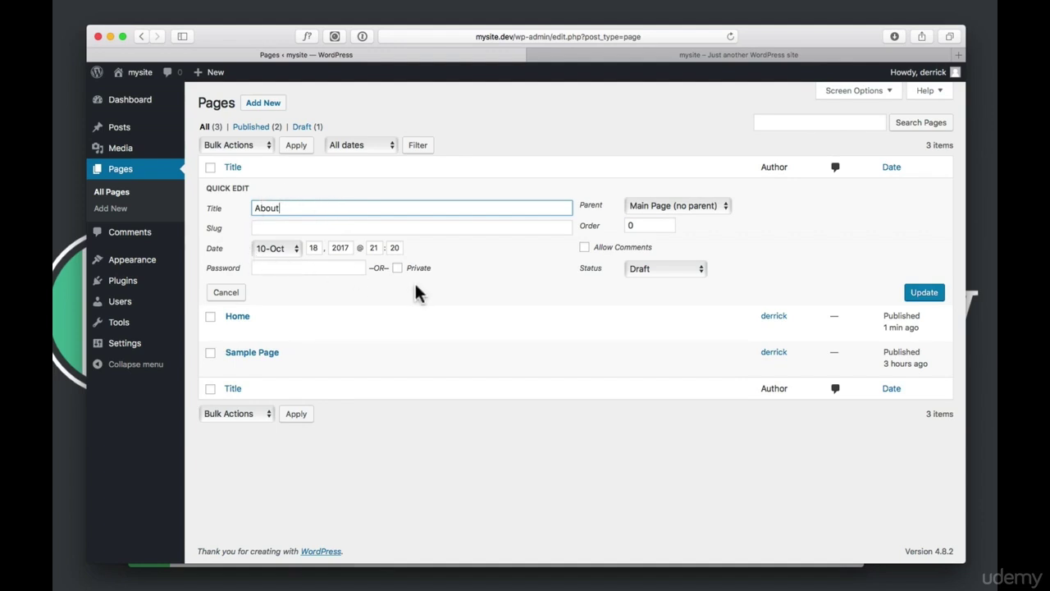
{"action": "left_click", "coordinate": [640, 267]}
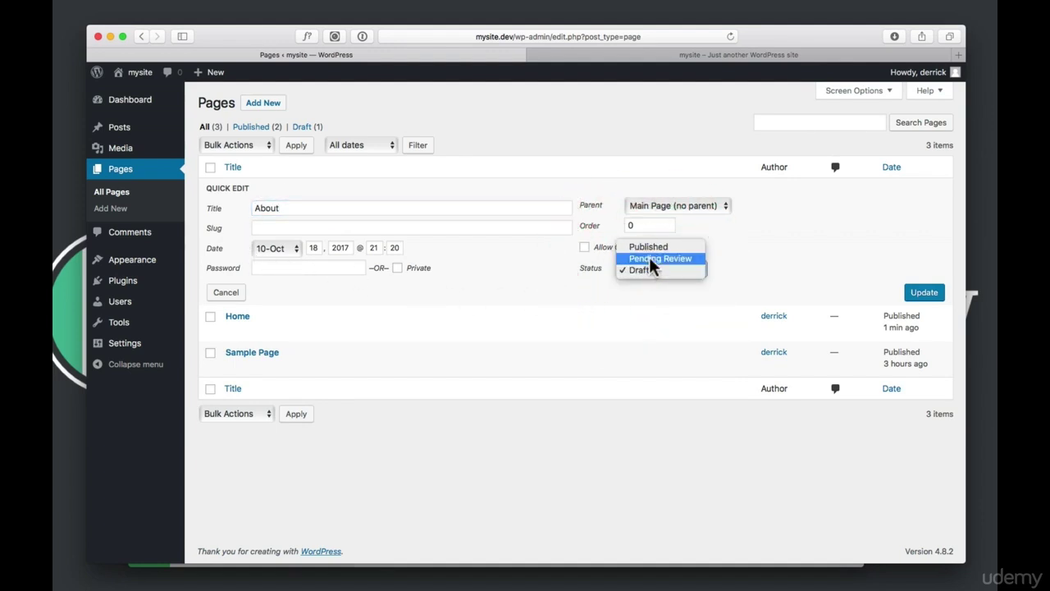
{"action": "left_click", "coordinate": [659, 246]}
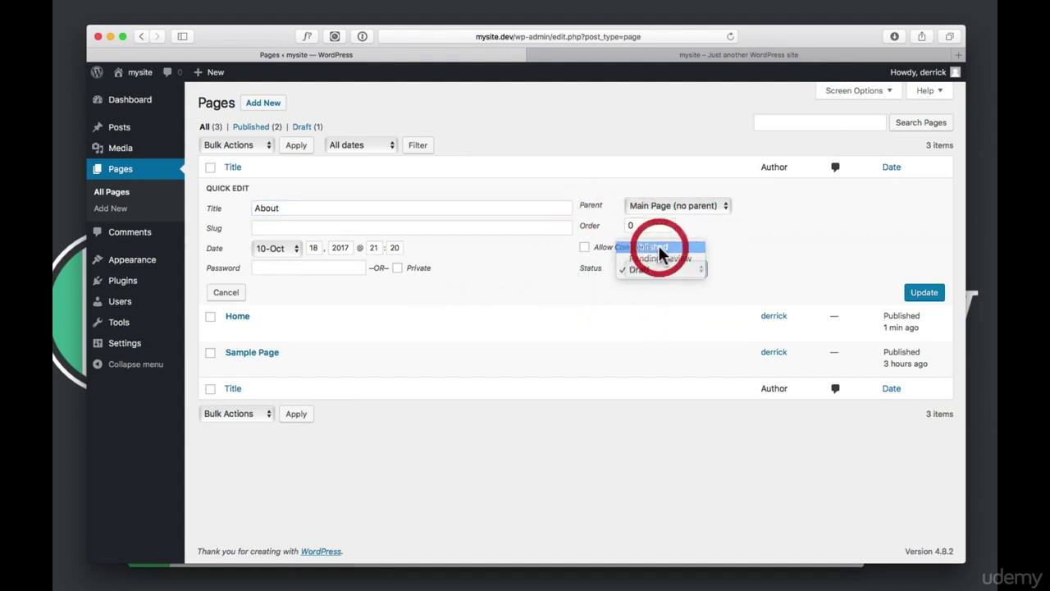
{"action": "left_click", "coordinate": [925, 294]}
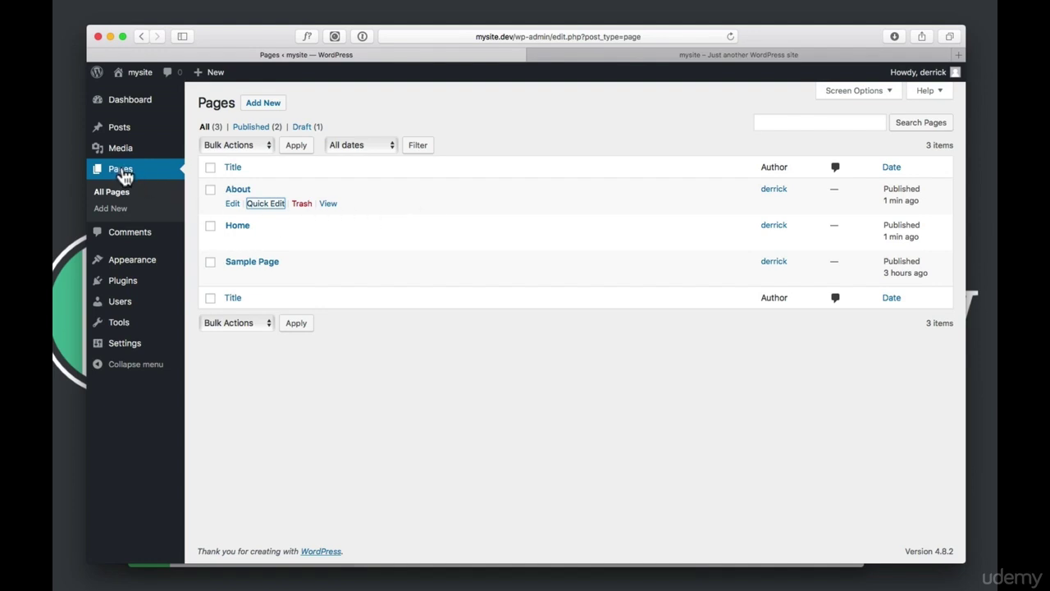
Create a new page titled 'Contact' with the body text 'my contact page'
{"action": "left_click", "coordinate": [116, 212]}
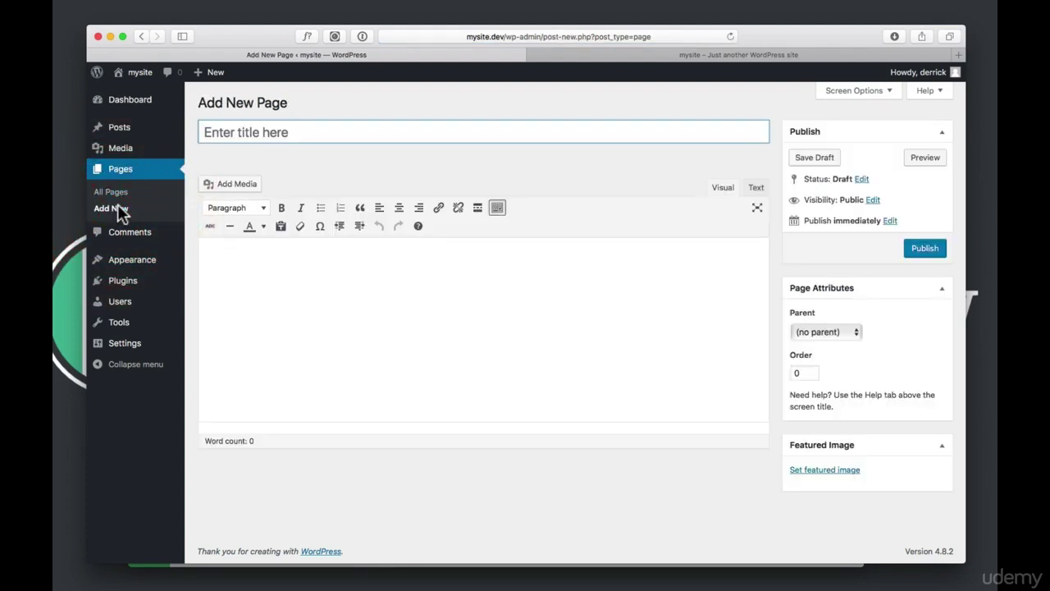
{"action": "type", "text": "Contact"}
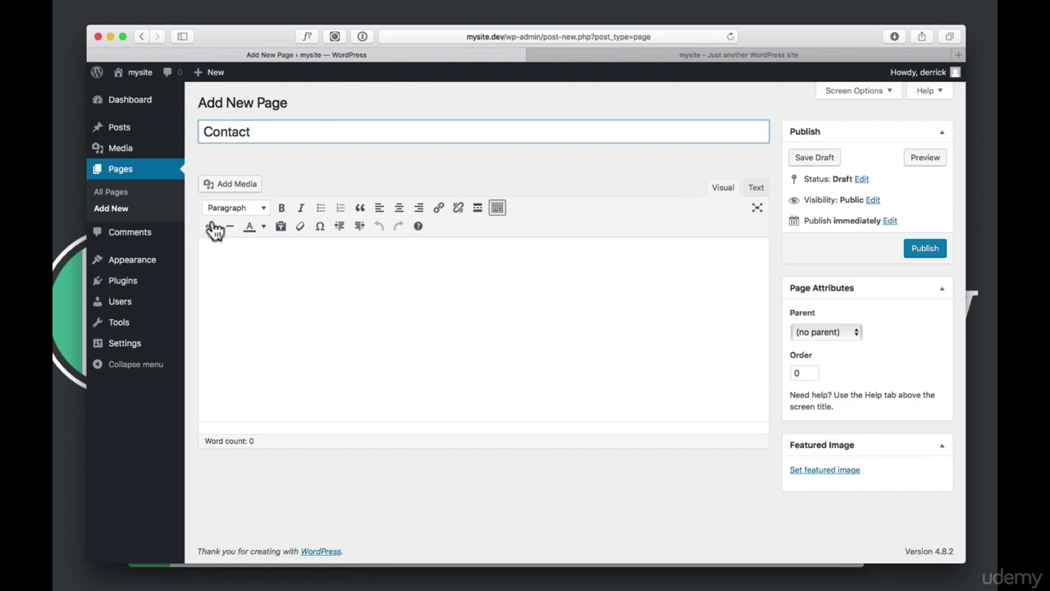
{"action": "left_click", "coordinate": [288, 273]}
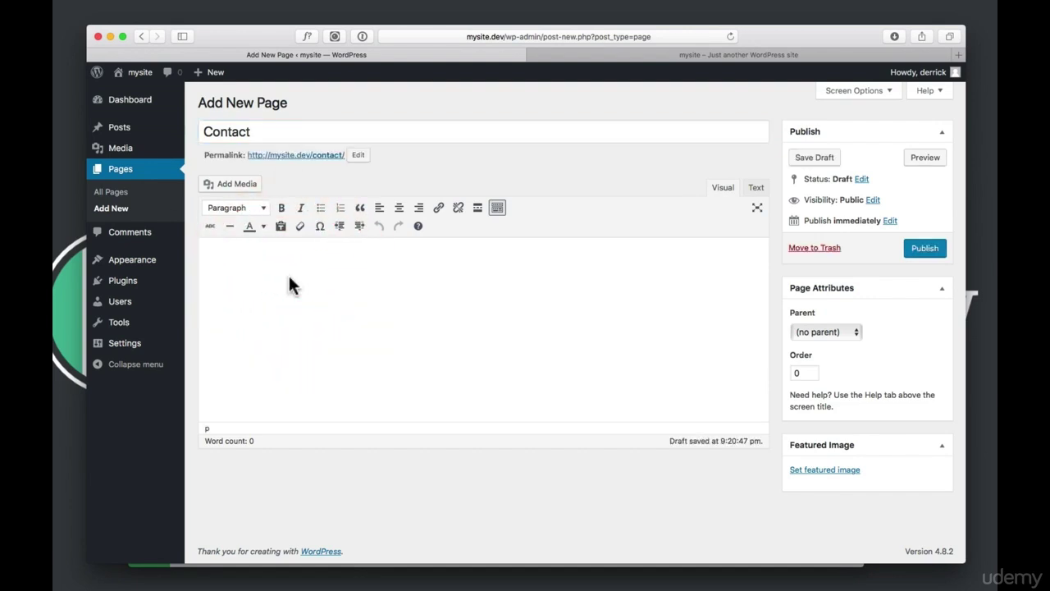
{"action": "type", "text": "my contact page"}
Preview the Contact page, publish it, and return to the Pages list
{"action": "left_click", "coordinate": [926, 159]}
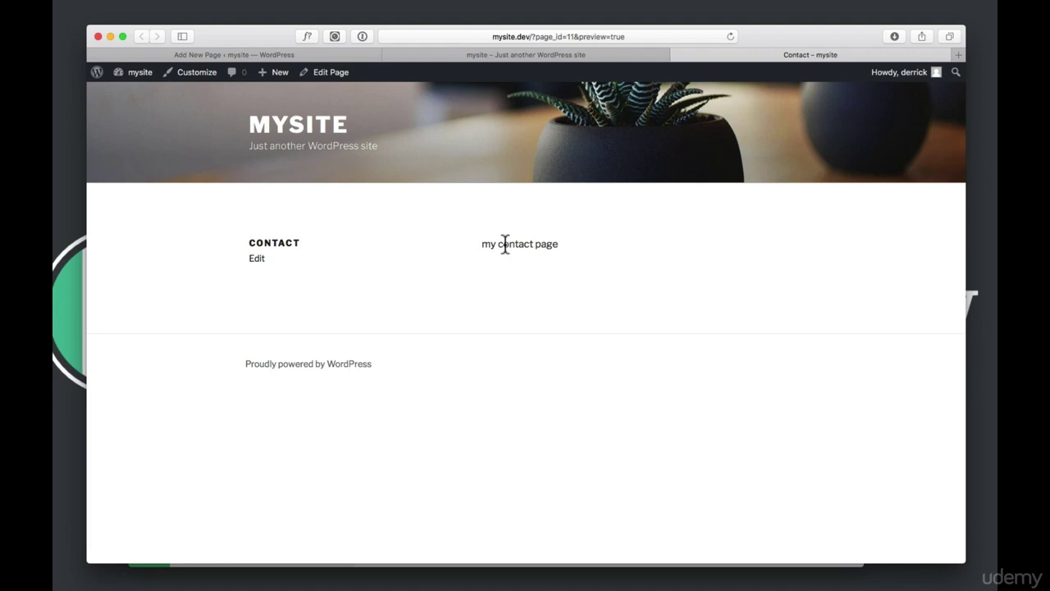
{"action": "left_click", "coordinate": [518, 54]}
{"action": "left_click", "coordinate": [311, 55]}
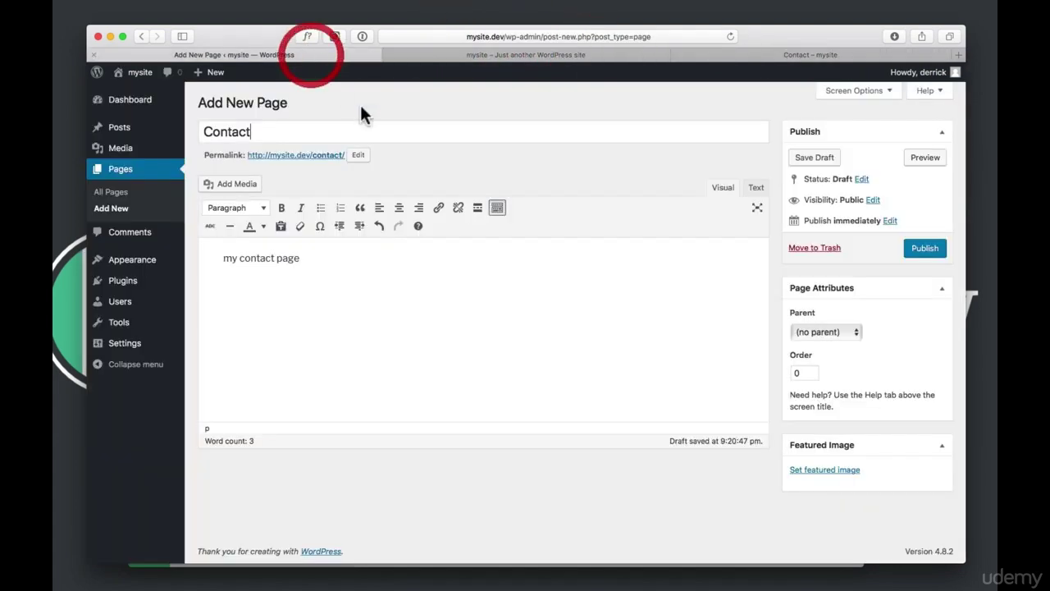
{"action": "left_click", "coordinate": [924, 248]}
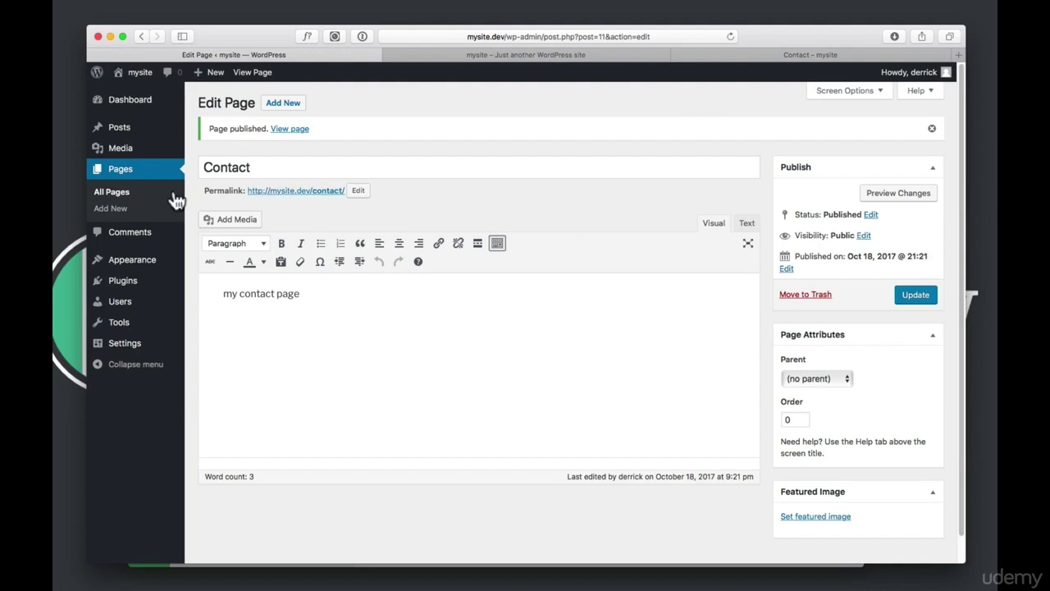
{"action": "left_click", "coordinate": [119, 170]}
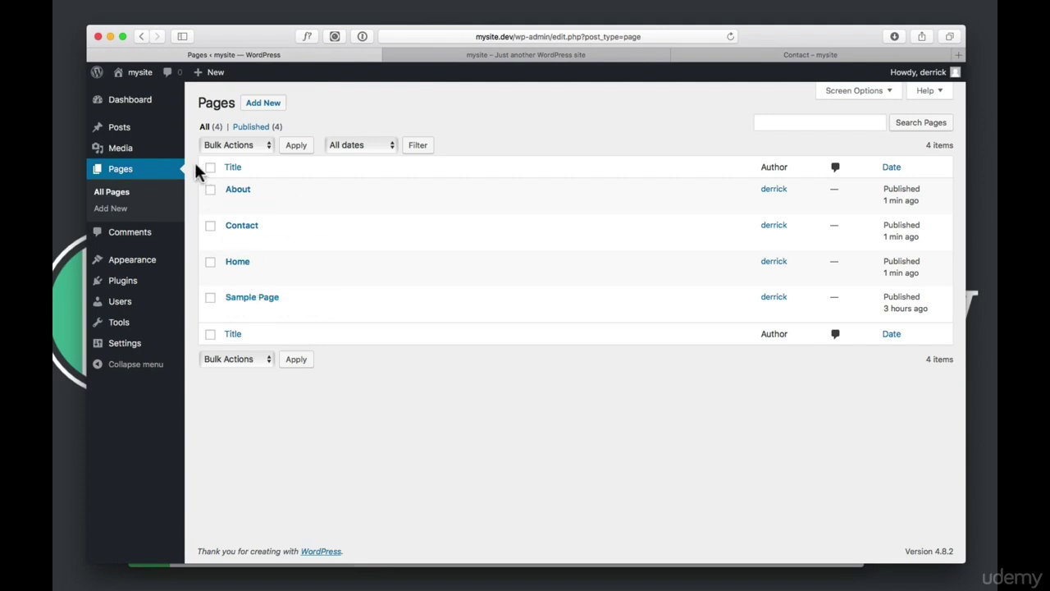
Visit the live mysite front page and scroll through its content
{"action": "left_click", "coordinate": [145, 82]}
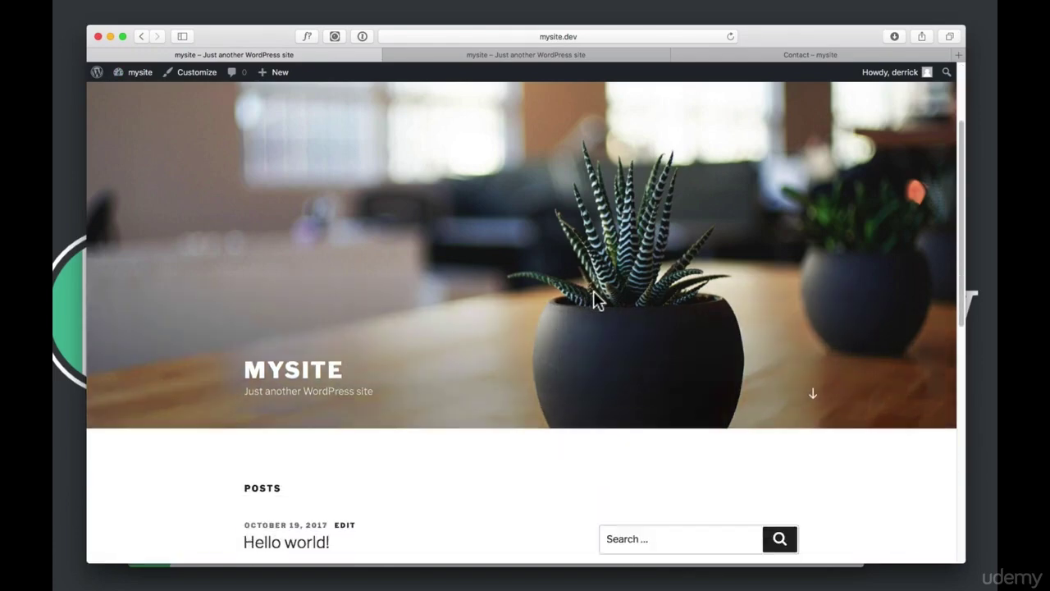
{"action": "scroll", "coordinate": [628, 300], "scroll_direction": "down", "scroll_amount": 10}
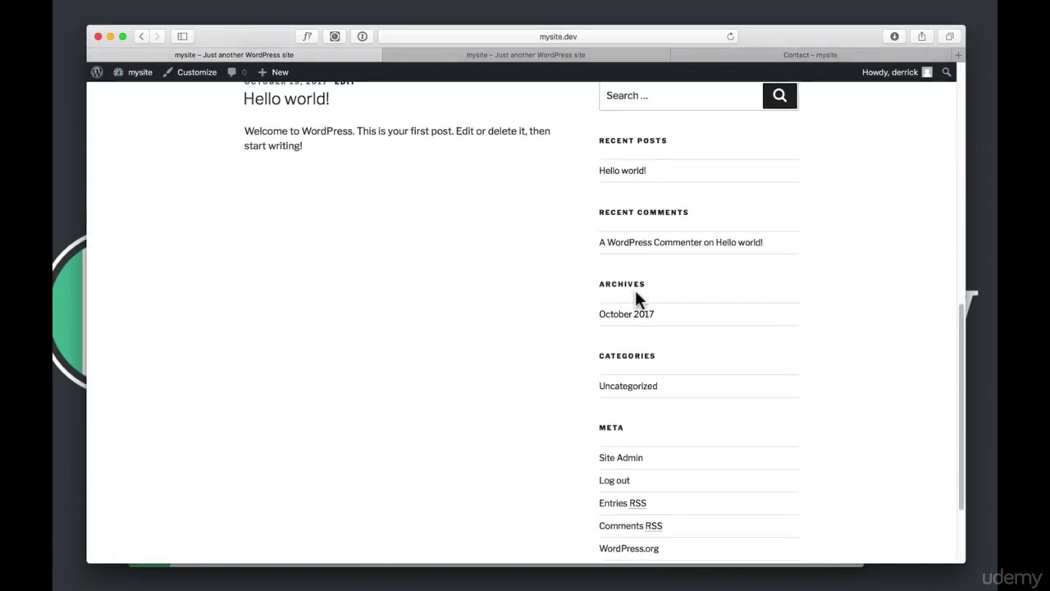
{"action": "scroll", "coordinate": [588, 288], "scroll_direction": "down", "scroll_amount": 5}
{"action": "scroll", "coordinate": [596, 290], "scroll_direction": "up", "scroll_amount": 15}
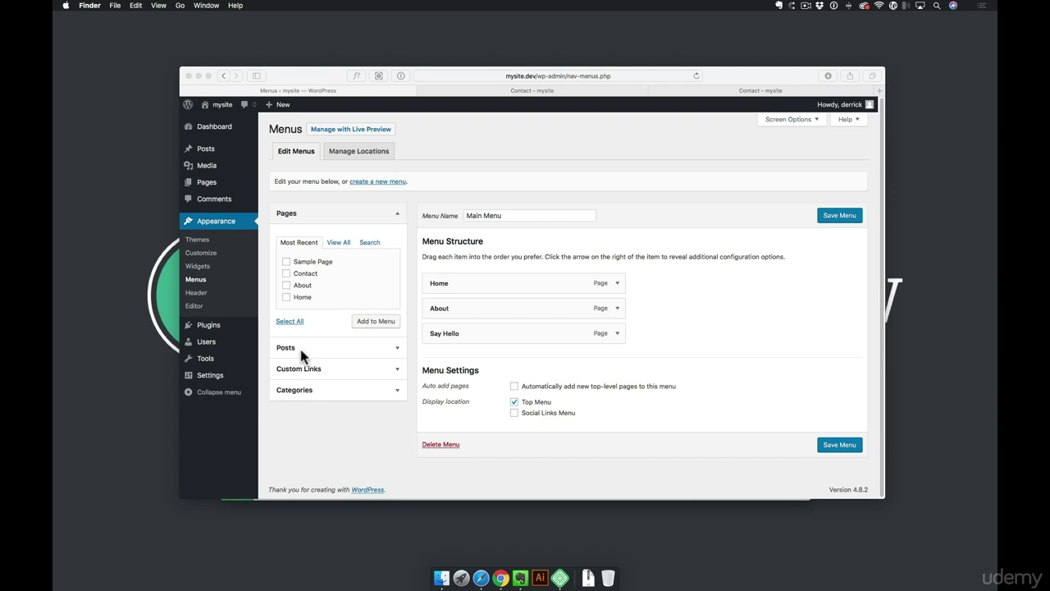
Go from the installed Plugins list to the Add Plugins page
{"action": "left_click", "coordinate": [211, 327]}
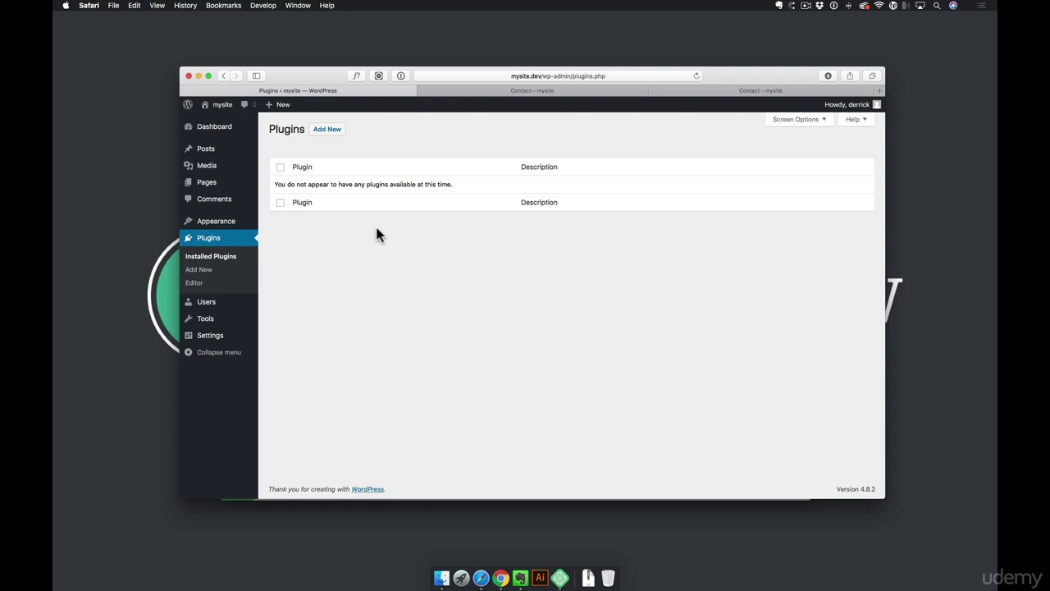
{"action": "left_click", "coordinate": [328, 132]}
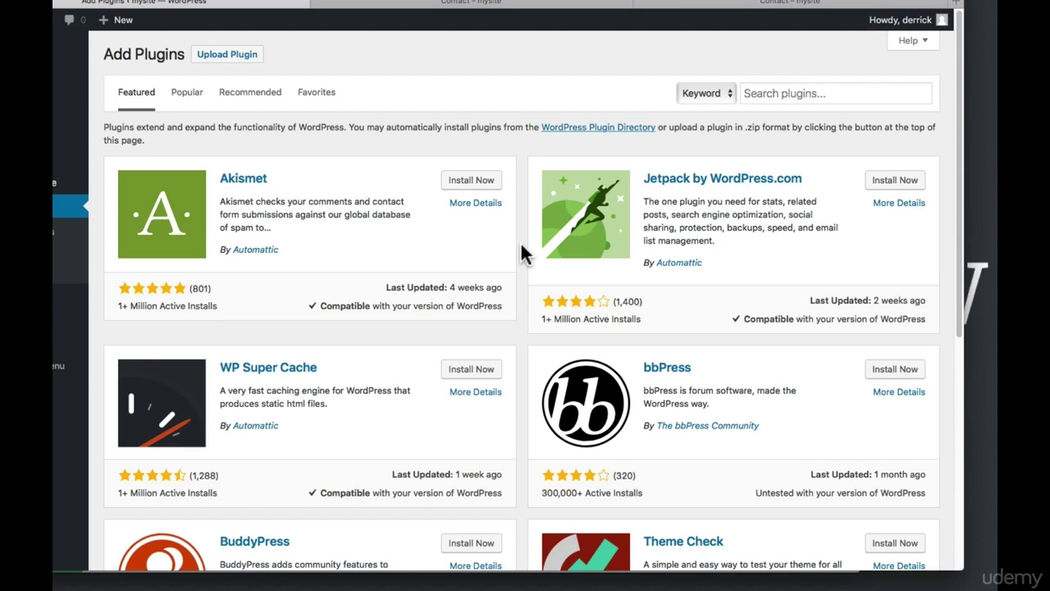
Show the Popular plugins list on the Add Plugins page
{"action": "left_click", "coordinate": [185, 94]}
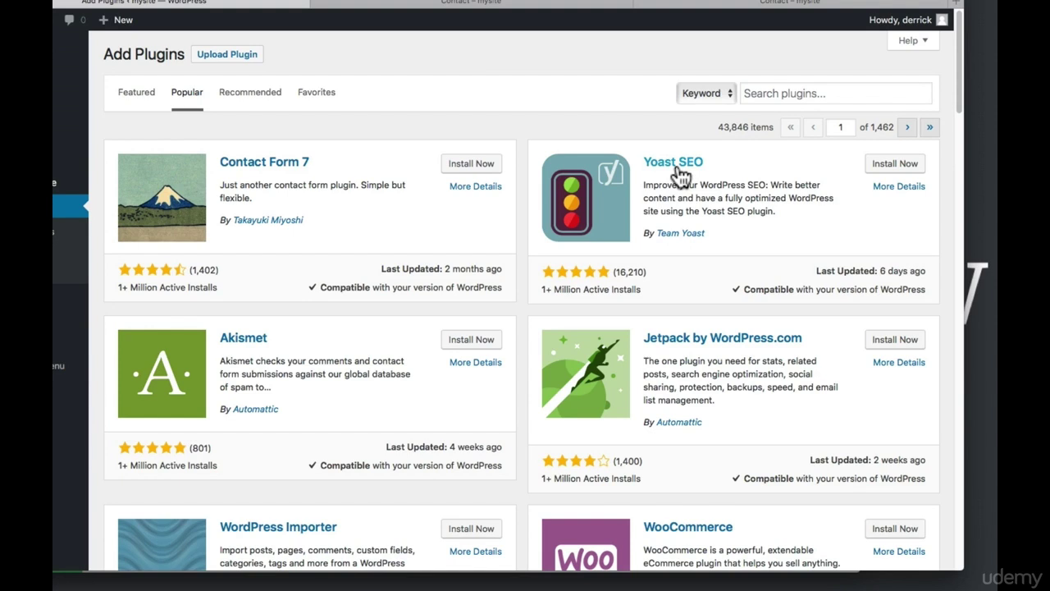
{"action": "scroll", "coordinate": [681, 175], "scroll_direction": "down", "scroll_amount": 4}
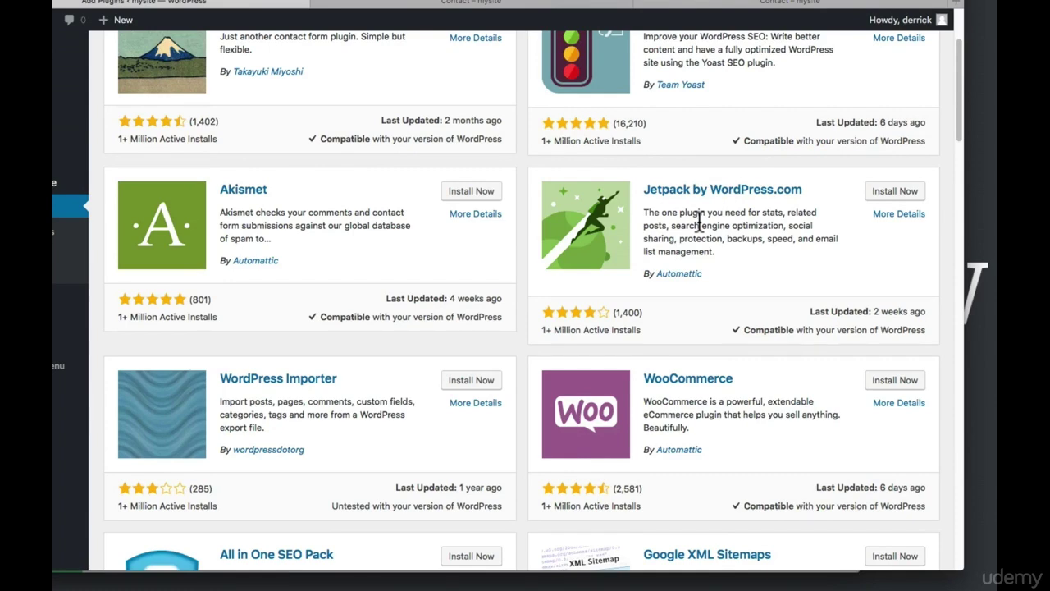
{"action": "scroll", "coordinate": [659, 235], "scroll_direction": "down", "scroll_amount": 5}
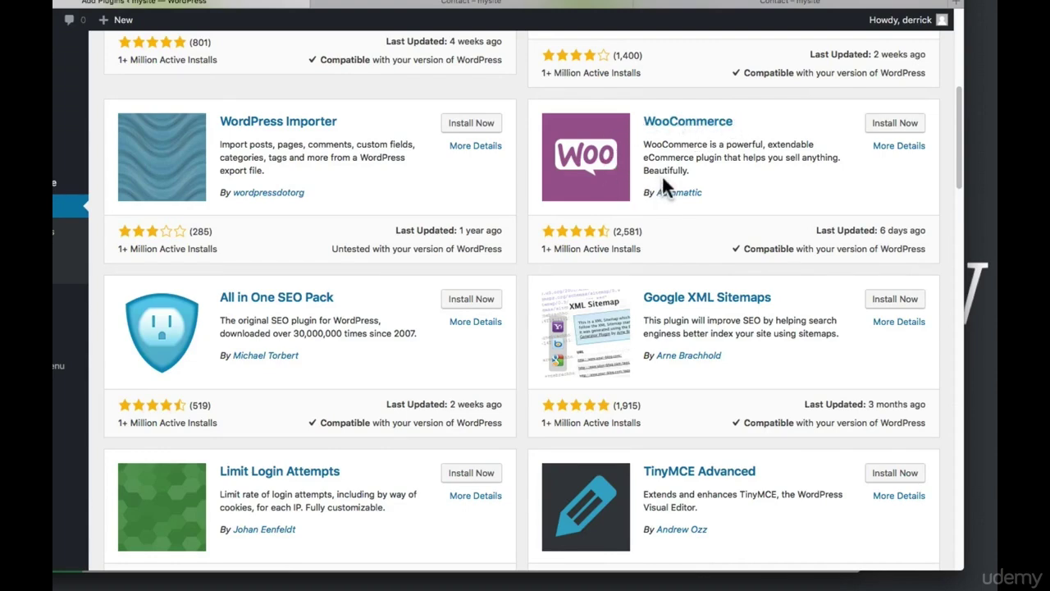
{"action": "scroll", "coordinate": [663, 181], "scroll_direction": "down", "scroll_amount": 10}
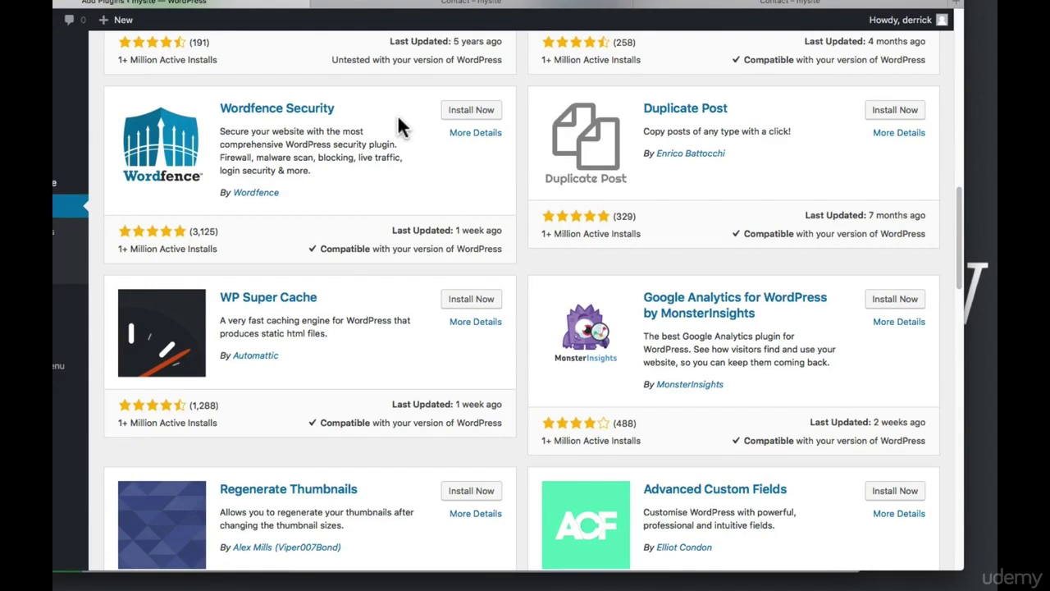
{"action": "scroll", "coordinate": [476, 173], "scroll_direction": "down", "scroll_amount": 10}
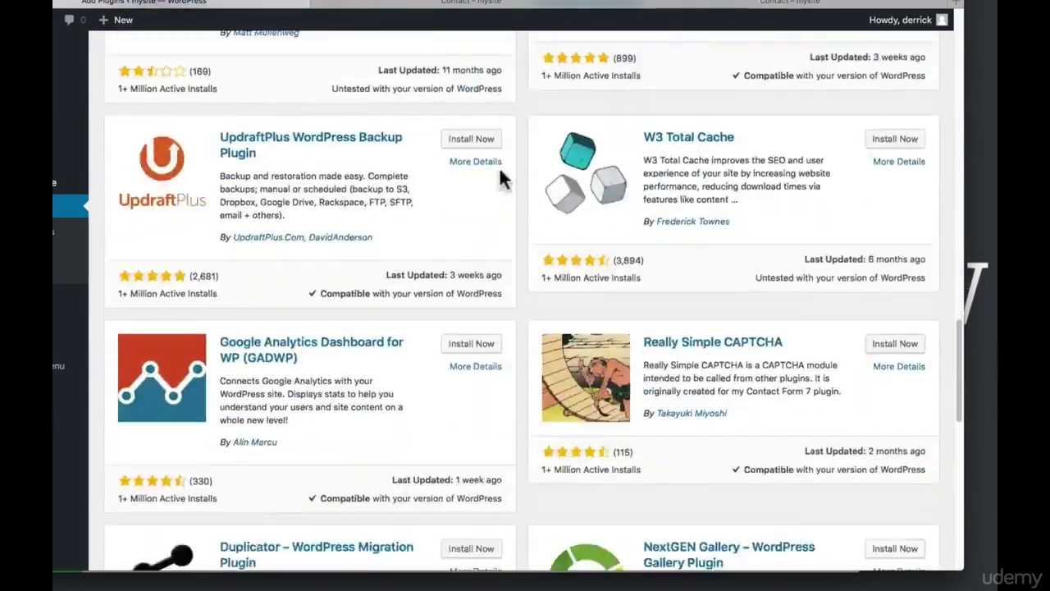
{"action": "scroll", "coordinate": [499, 170], "scroll_direction": "down", "scroll_amount": 10}
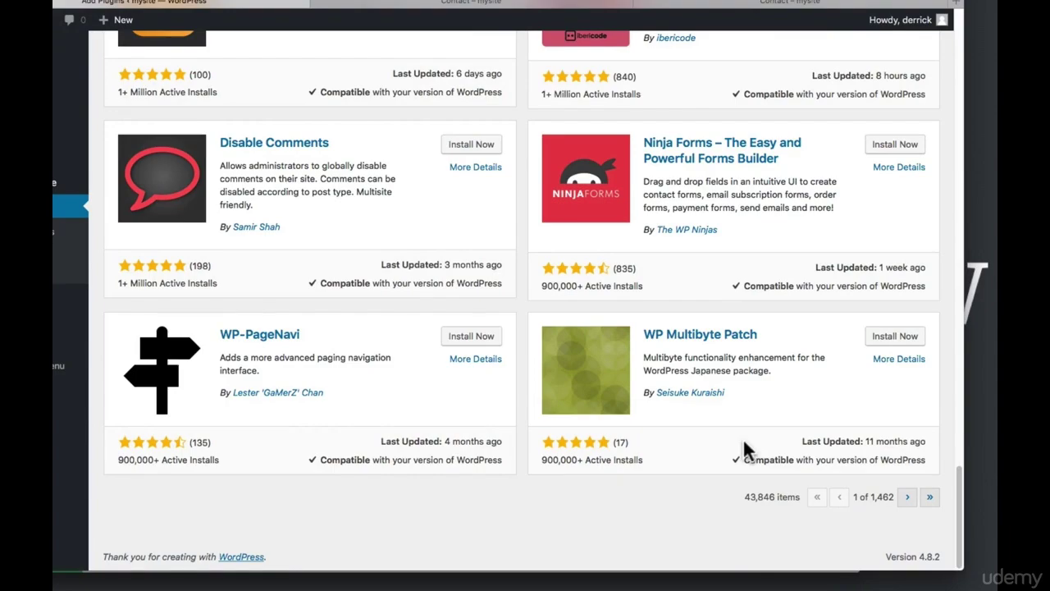
{"action": "scroll", "coordinate": [674, 311], "scroll_direction": "up", "scroll_amount": 20}
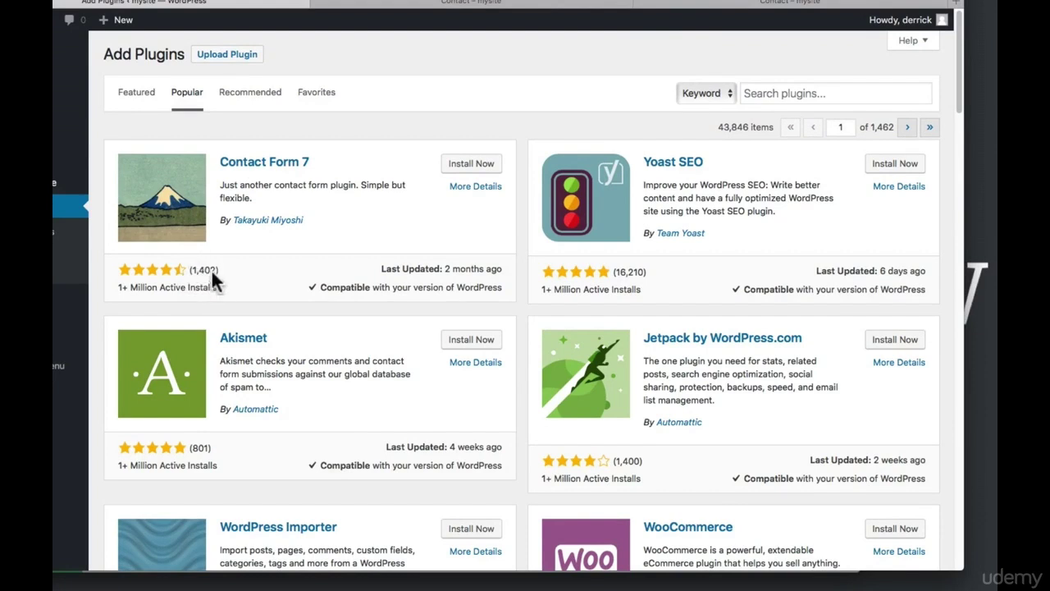
Compare ratings and update dates of Contact Form 7, Yoast SEO and WordPress Importer
{"action": "left_click_drag", "start_coordinate": [447, 268], "coordinate": [506, 271]}
{"action": "left_click", "coordinate": [525, 273]}
{"action": "left_click_drag", "start_coordinate": [879, 272], "coordinate": [930, 279]}
{"action": "left_click", "coordinate": [941, 273]}
{"action": "scroll", "coordinate": [546, 315], "scroll_direction": "down", "scroll_amount": 5}
{"action": "scroll", "coordinate": [525, 230], "scroll_direction": "down", "scroll_amount": 3}
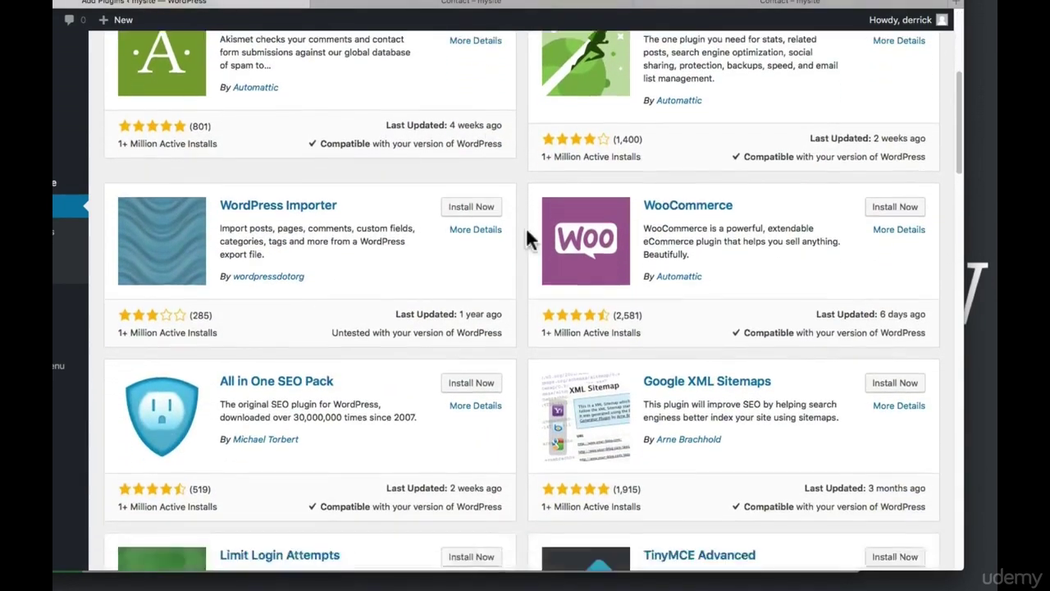
{"action": "left_click_drag", "start_coordinate": [462, 230], "coordinate": [510, 232]}
{"action": "left_click", "coordinate": [515, 235]}
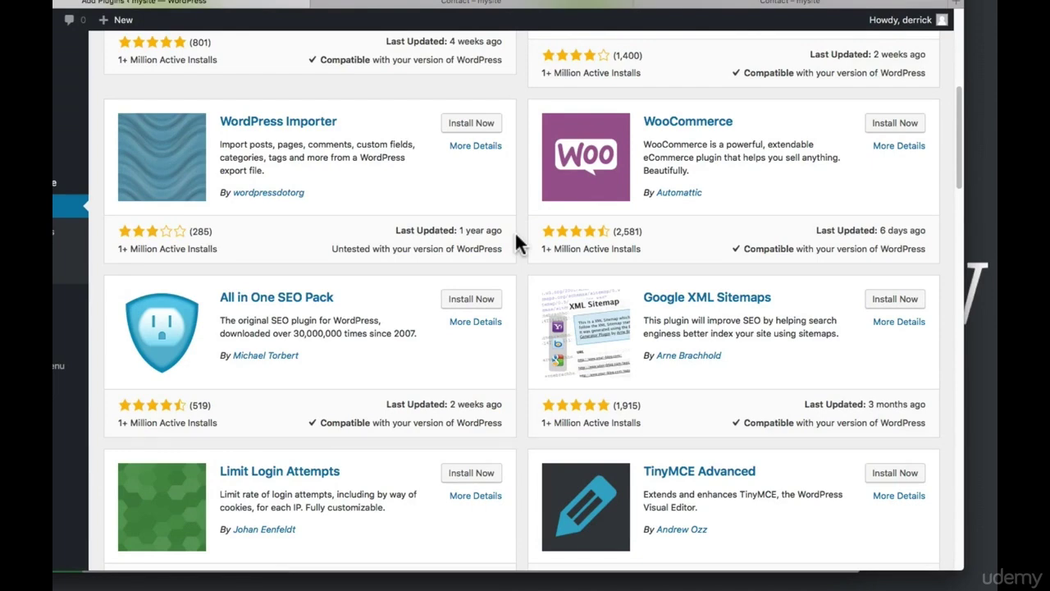
{"action": "scroll", "coordinate": [519, 236], "scroll_direction": "up", "scroll_amount": 5}
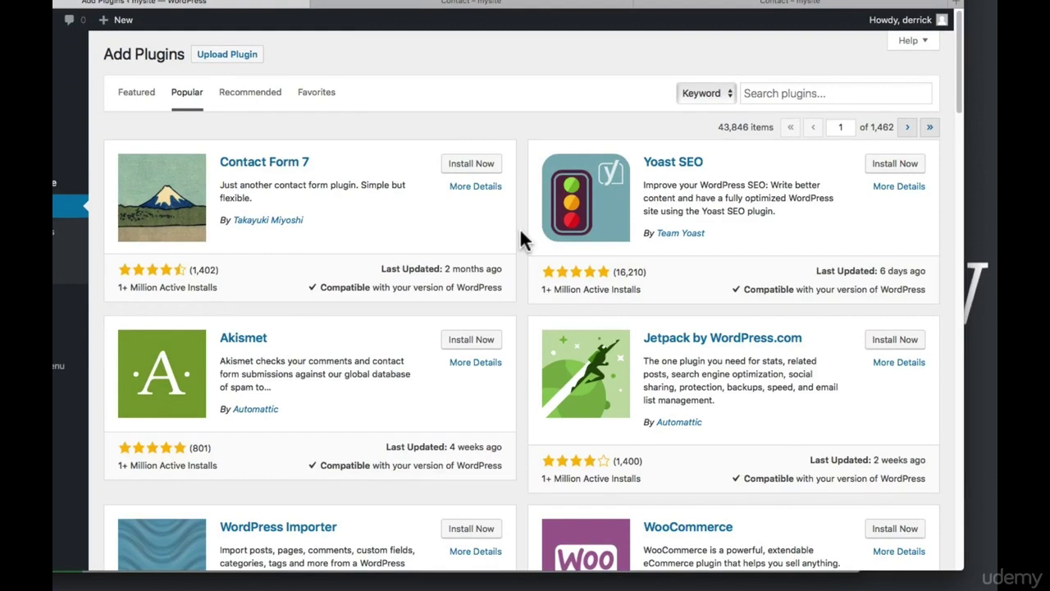
Install Contact Form 7 and Yoast SEO, then scroll down to Wordfence Security
{"action": "left_click", "coordinate": [470, 167]}
{"action": "left_click", "coordinate": [894, 163]}
{"action": "scroll", "coordinate": [523, 201], "scroll_direction": "down", "scroll_amount": 2}
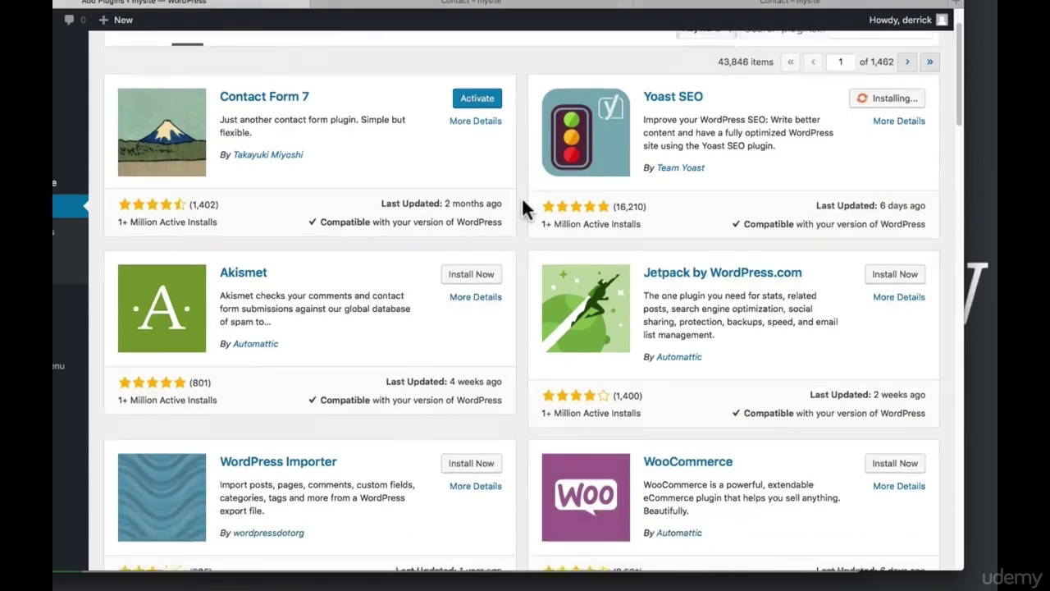
{"action": "scroll", "coordinate": [523, 201], "scroll_direction": "down", "scroll_amount": 5}
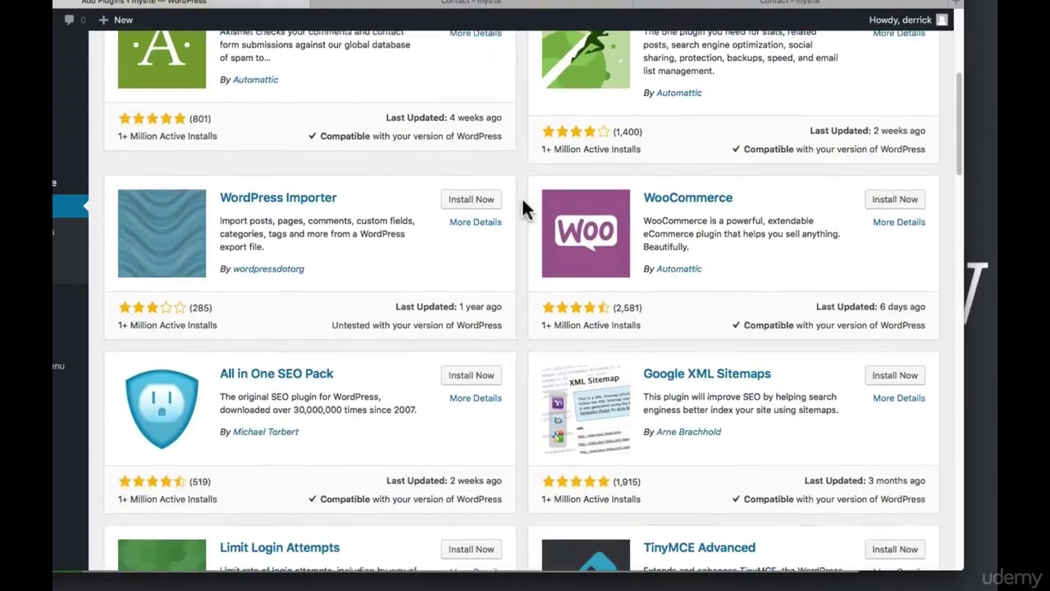
{"action": "scroll", "coordinate": [523, 200], "scroll_direction": "down", "scroll_amount": 4}
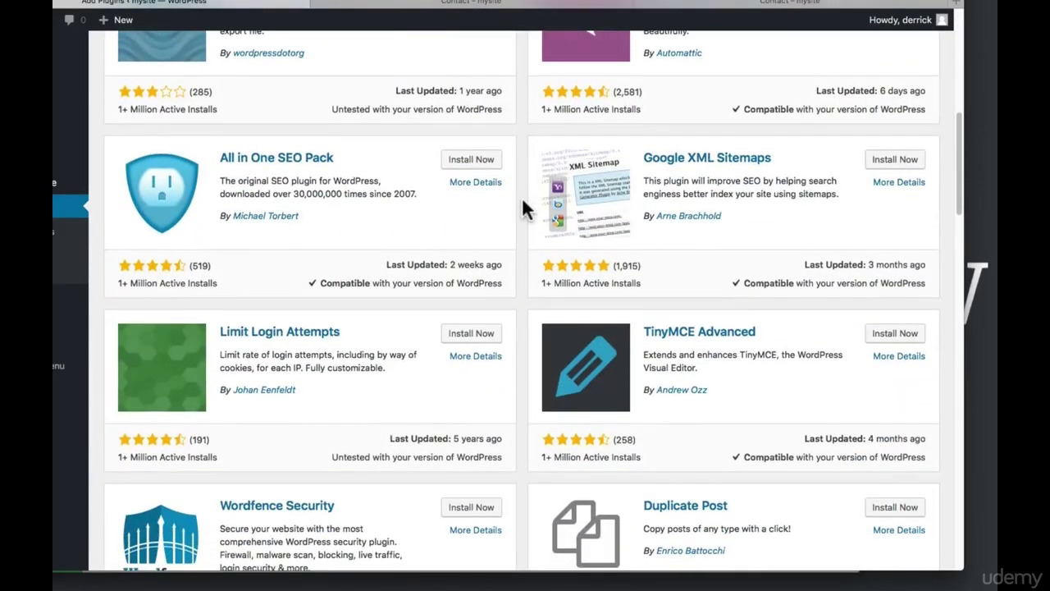
{"action": "scroll", "coordinate": [525, 205], "scroll_direction": "down", "scroll_amount": 4}
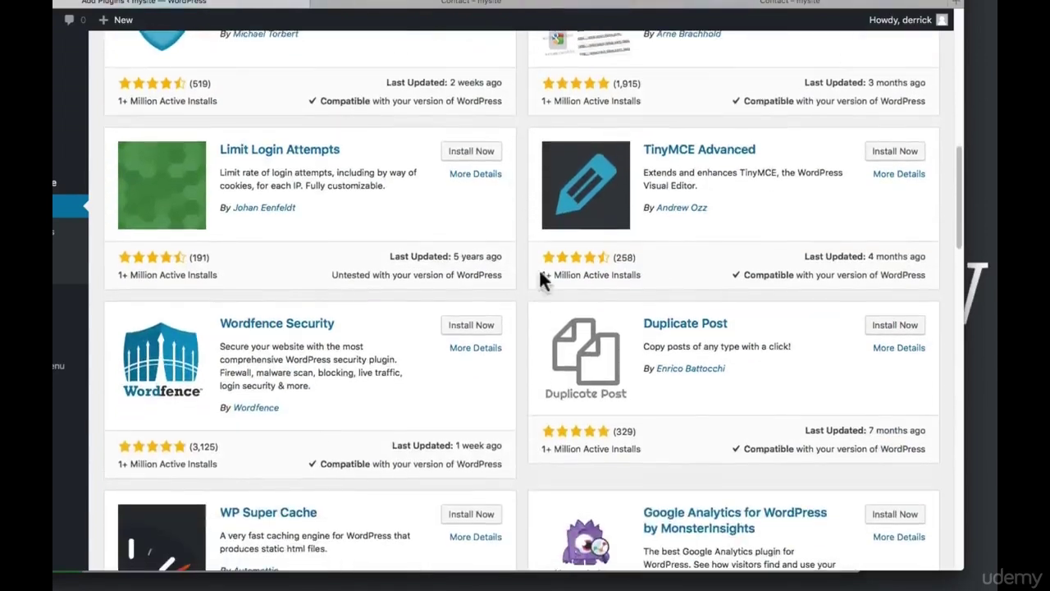
Browse Wordfence Security's Installation, FAQ, Changelog, Screenshots and Reviews details, then close them
{"action": "left_click", "coordinate": [480, 351]}
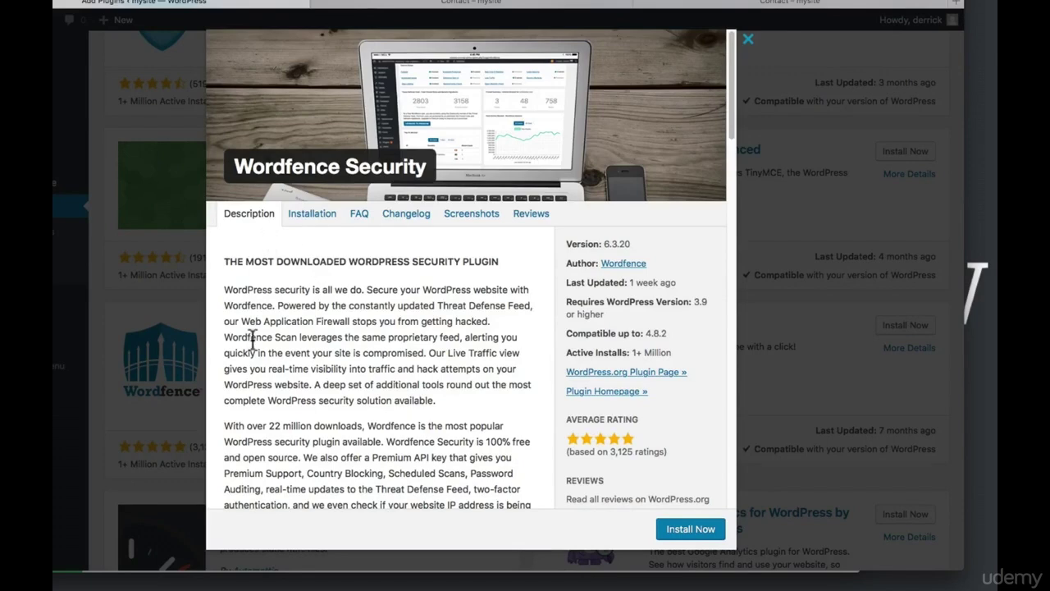
{"action": "left_click", "coordinate": [326, 220]}
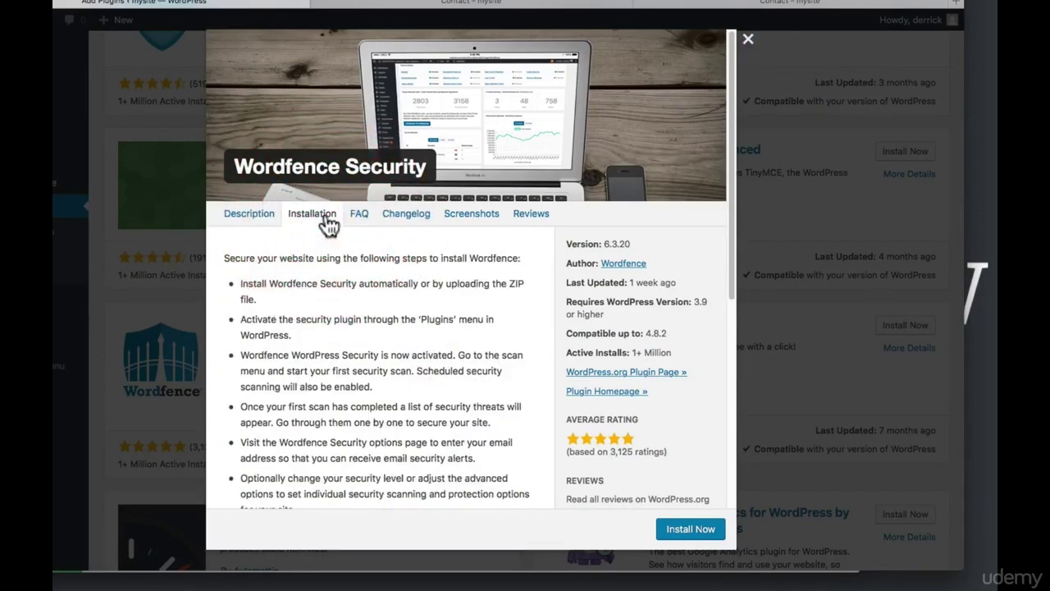
{"action": "left_click", "coordinate": [361, 221]}
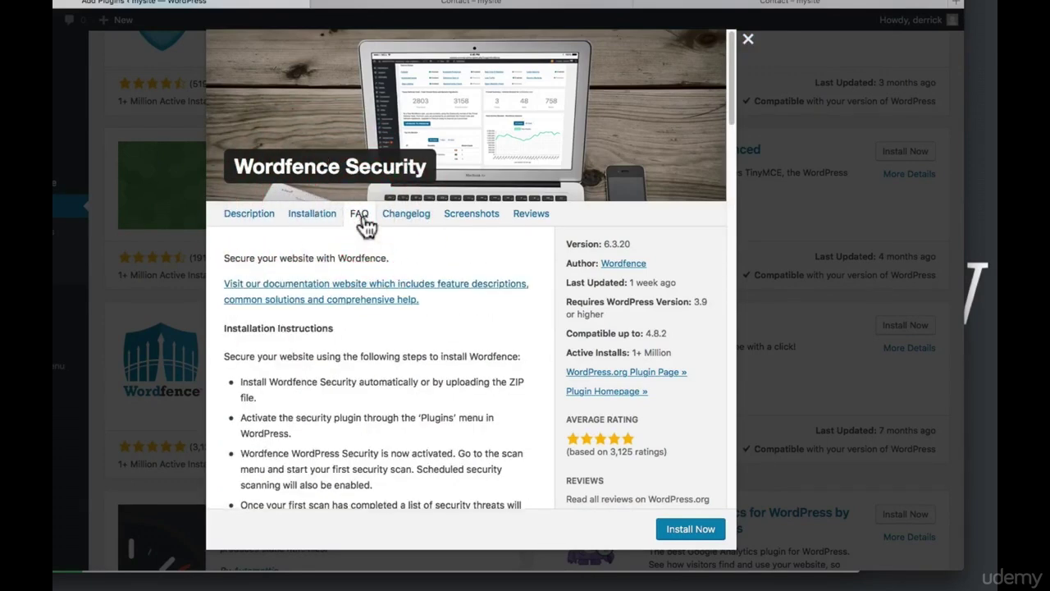
{"action": "left_click", "coordinate": [389, 223]}
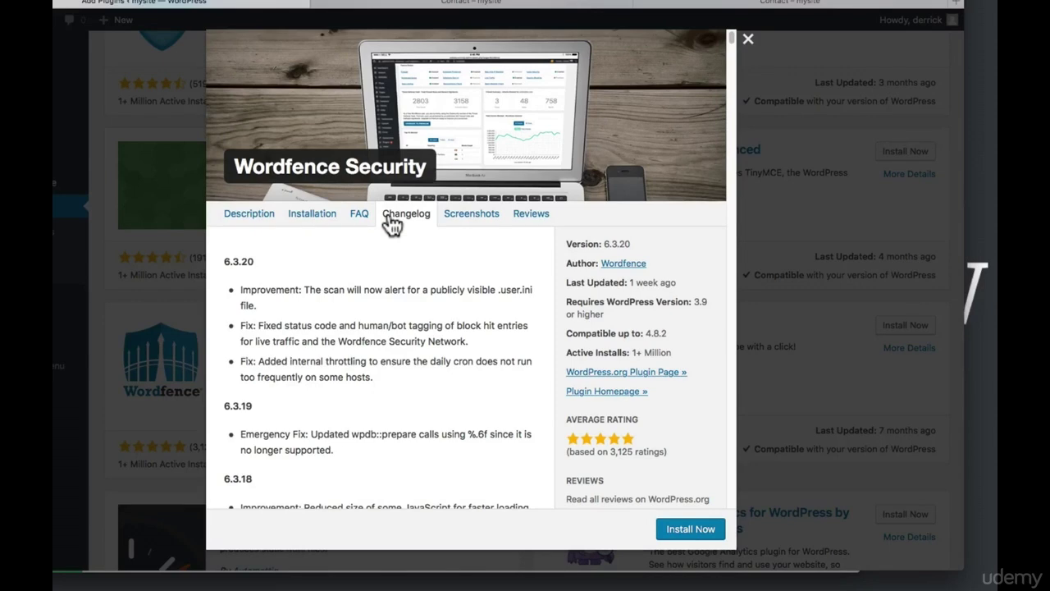
{"action": "left_click", "coordinate": [474, 216]}
{"action": "left_click", "coordinate": [530, 217]}
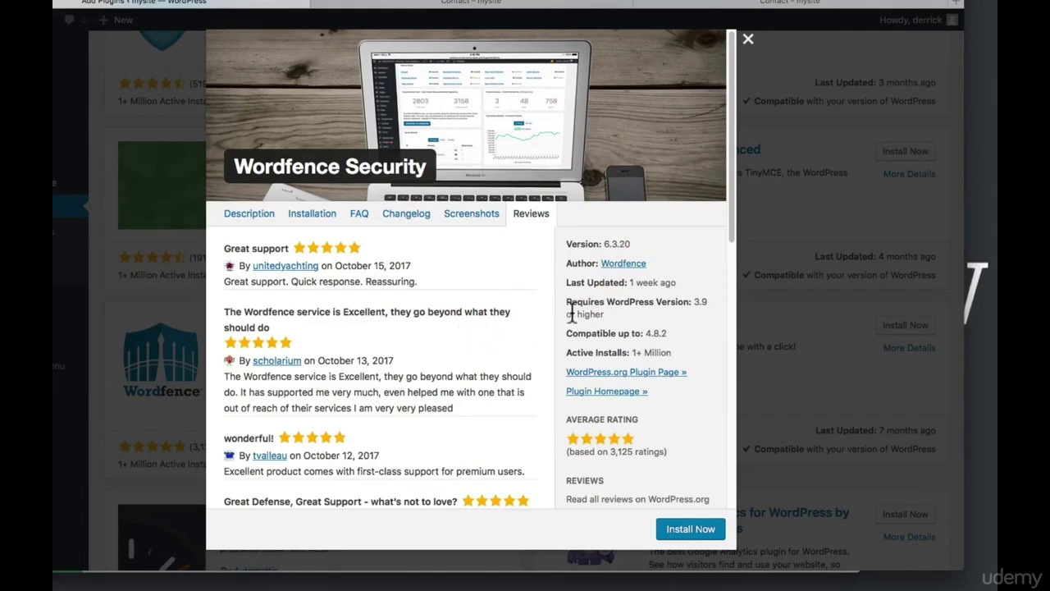
{"action": "left_click", "coordinate": [819, 220]}
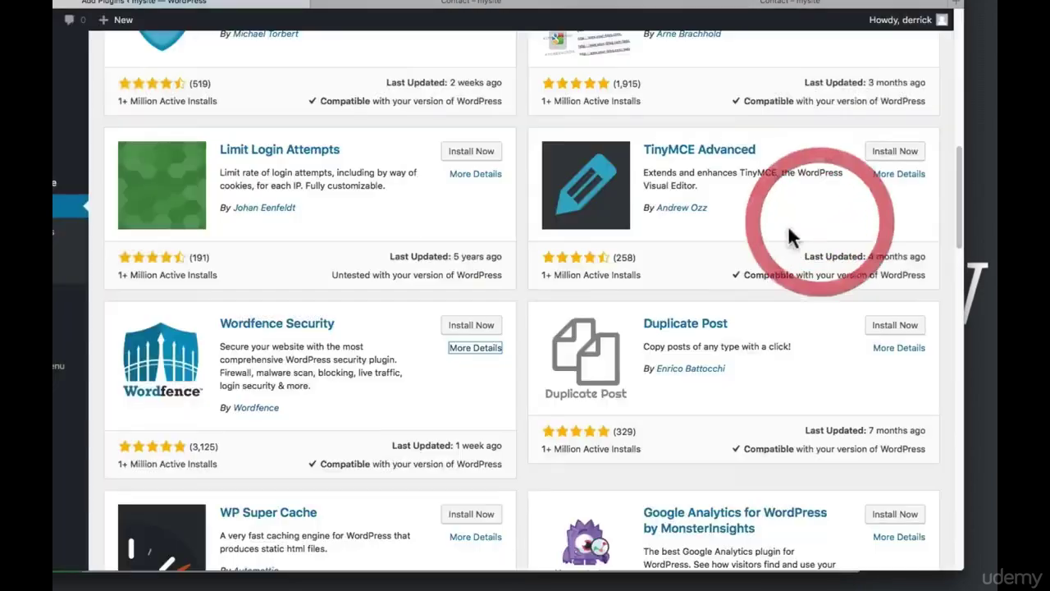
Install Wordfence Security from its card in the Popular plugins list
{"action": "left_click", "coordinate": [470, 326]}
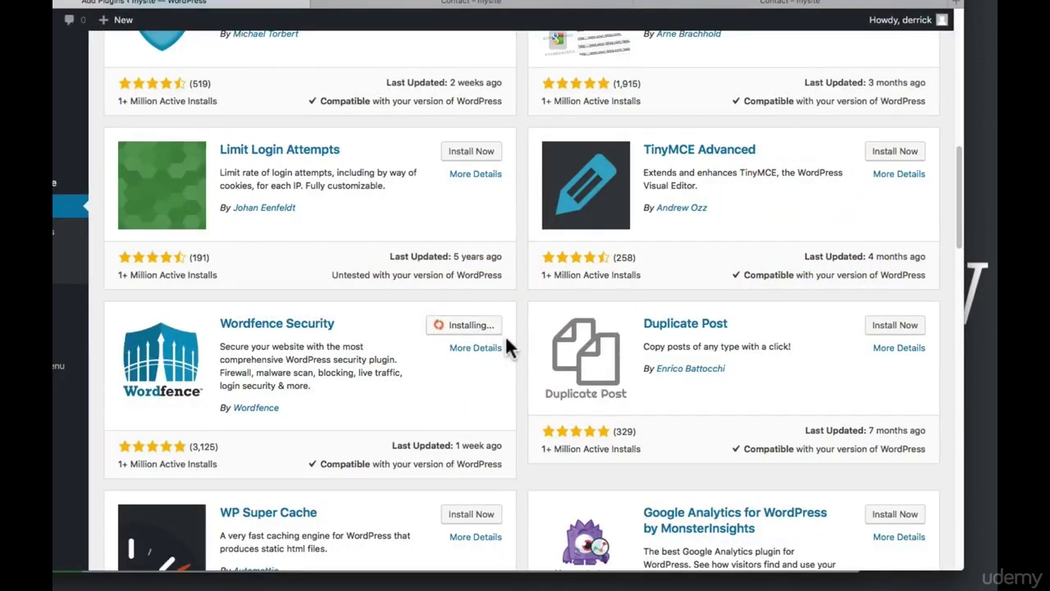
{"action": "scroll", "coordinate": [505, 335], "scroll_direction": "down", "scroll_amount": 5}
{"action": "scroll", "coordinate": [508, 336], "scroll_direction": "down", "scroll_amount": 10}
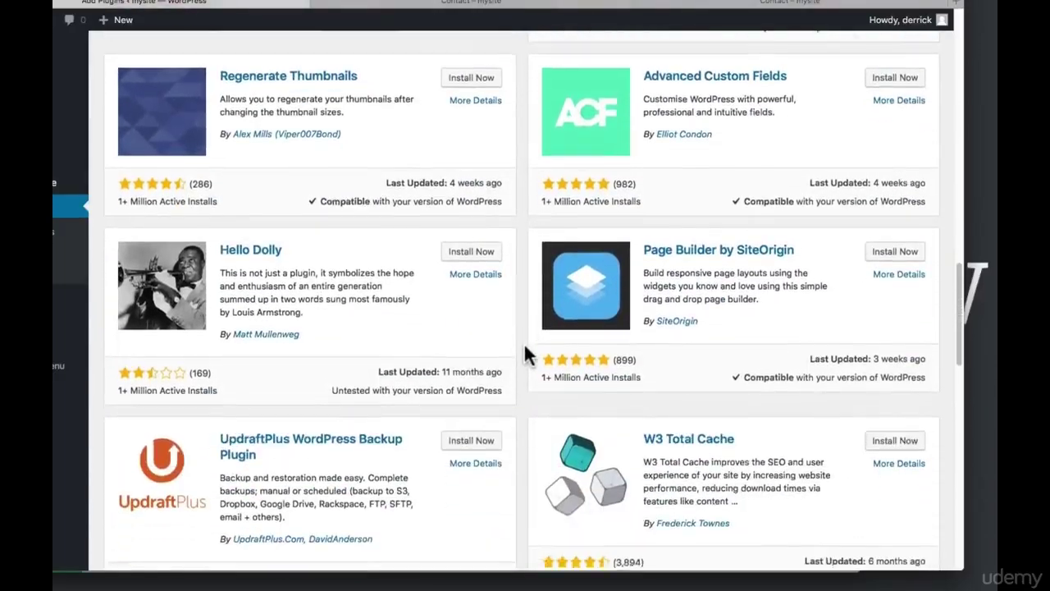
{"action": "scroll", "coordinate": [525, 344], "scroll_direction": "down", "scroll_amount": 10}
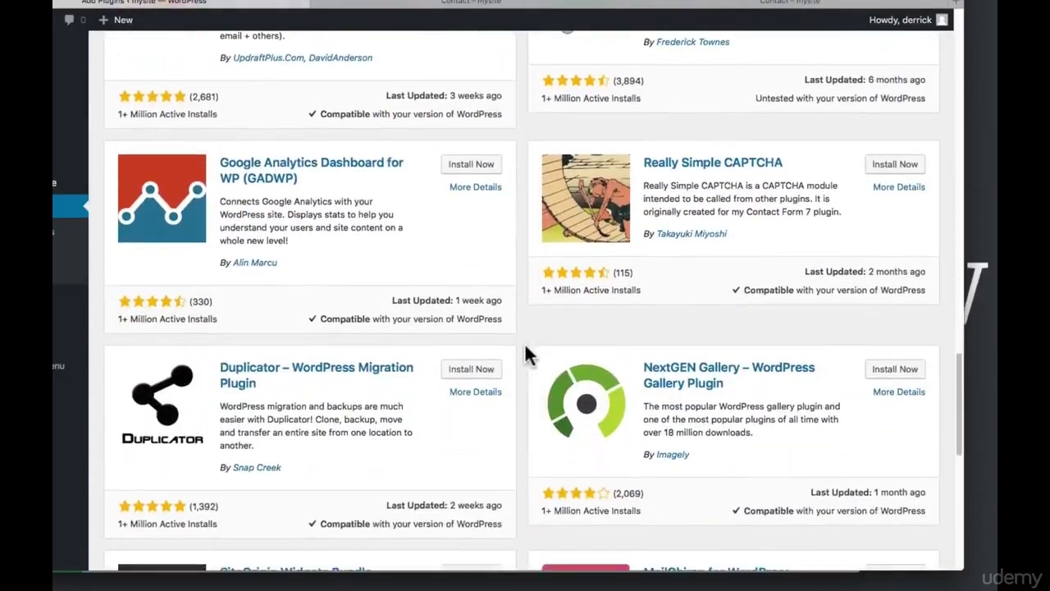
{"action": "scroll", "coordinate": [524, 353], "scroll_direction": "down", "scroll_amount": 2}
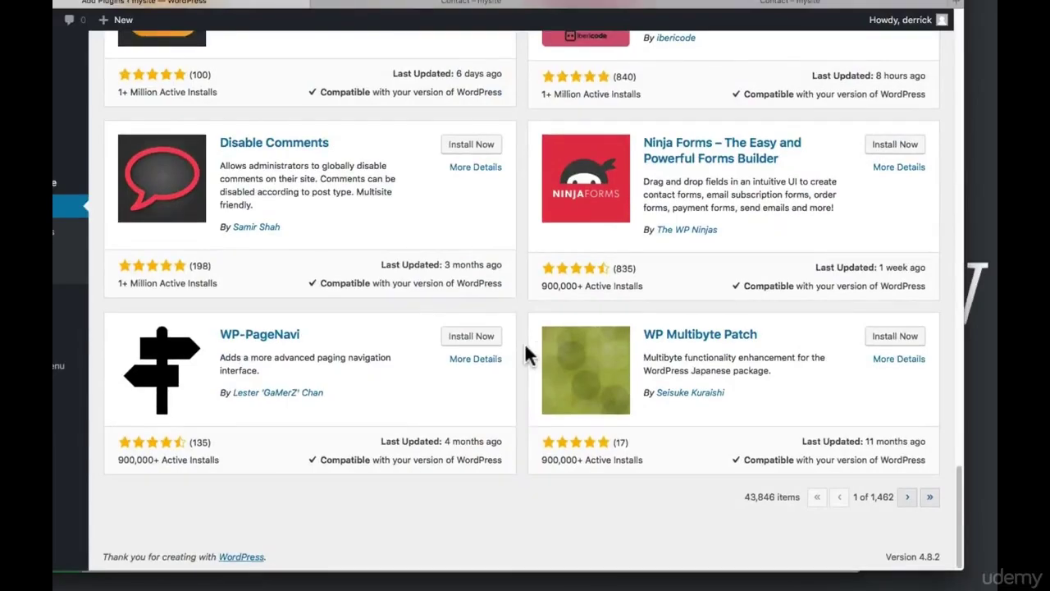
{"action": "scroll", "coordinate": [525, 342], "scroll_direction": "up", "scroll_amount": 15}
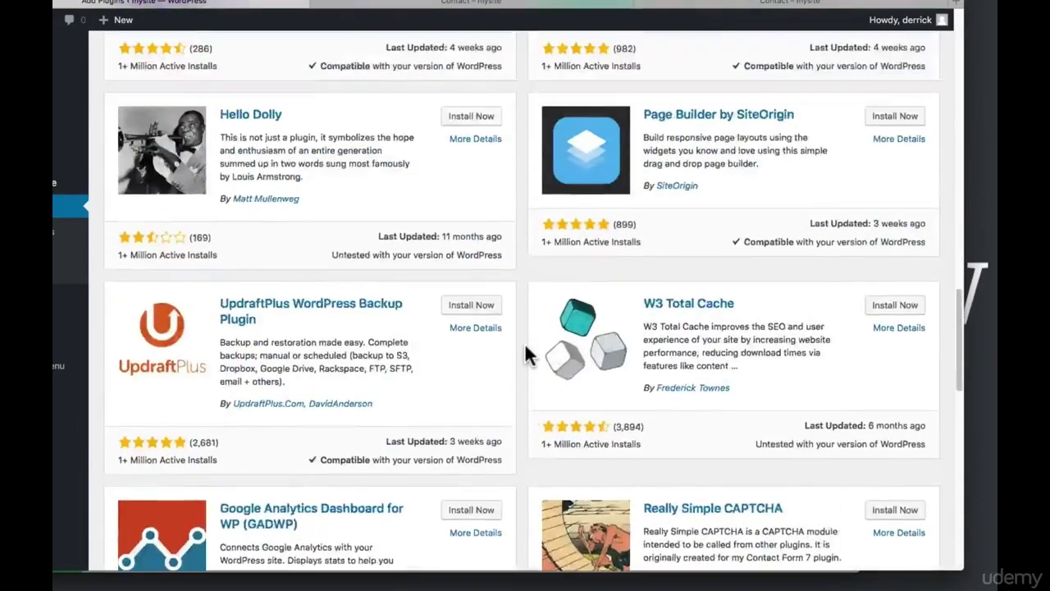
{"action": "scroll", "coordinate": [526, 347], "scroll_direction": "up", "scroll_amount": 5}
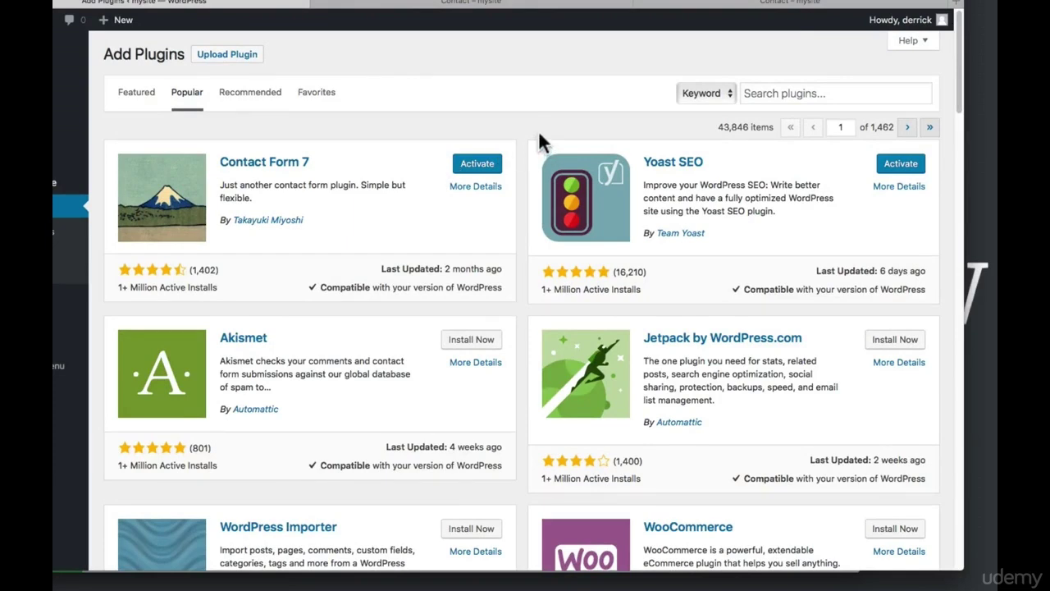
{"action": "left_click", "coordinate": [766, 93]}
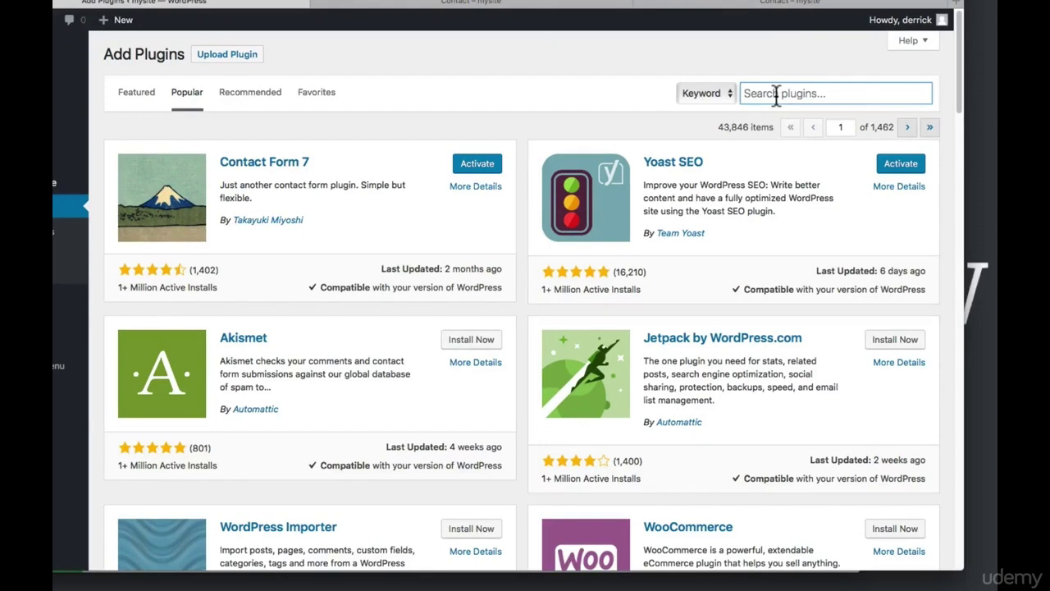
Search the plugin directory for 'instagram' and scroll through the 713 results
{"action": "type", "text": "instagram"}
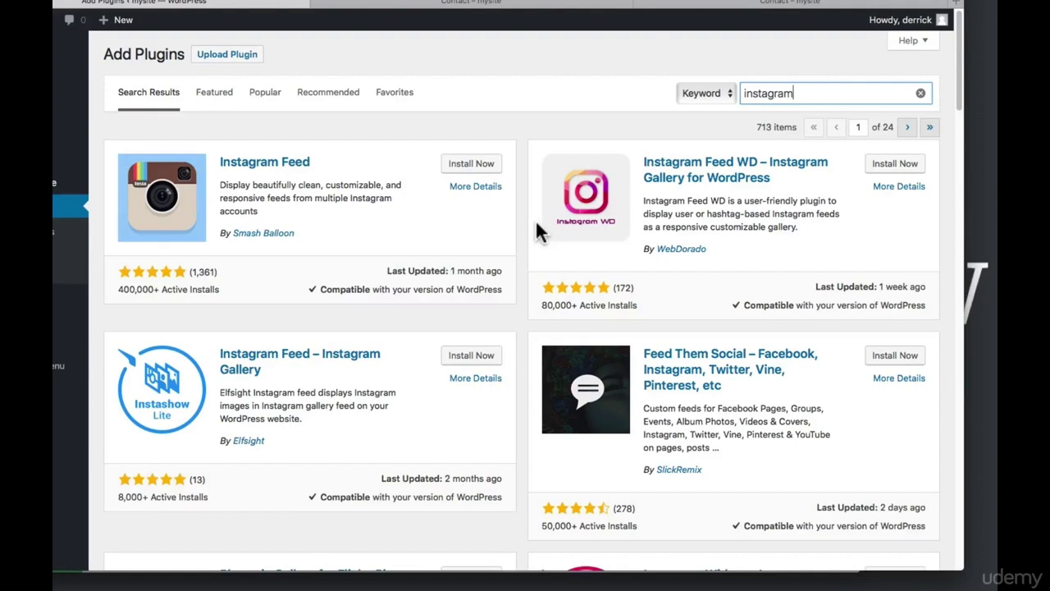
{"action": "scroll", "coordinate": [529, 253], "scroll_direction": "down", "scroll_amount": 2}
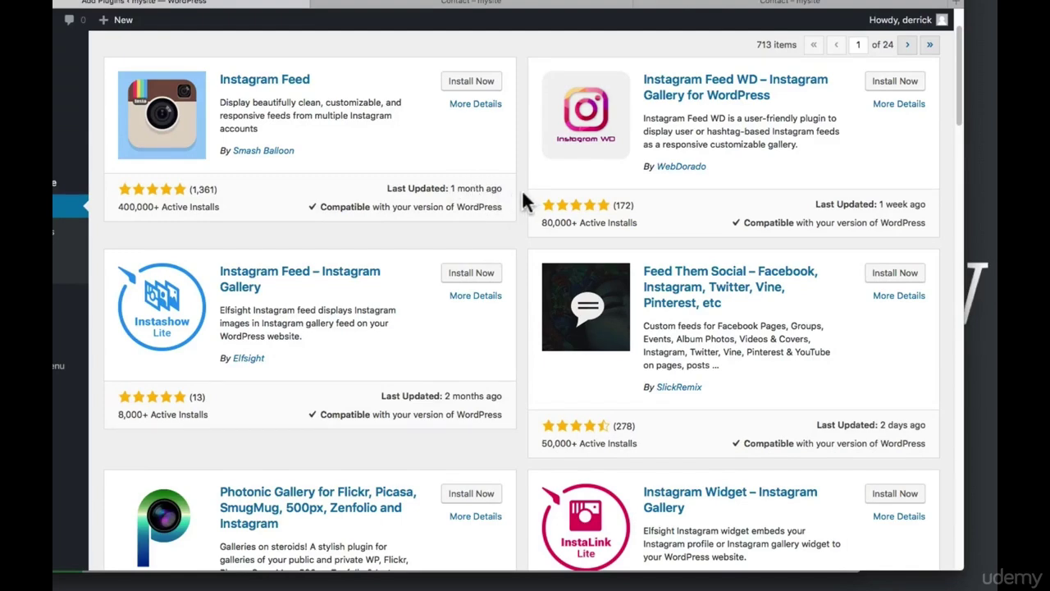
{"action": "scroll", "coordinate": [524, 197], "scroll_direction": "down", "scroll_amount": 10}
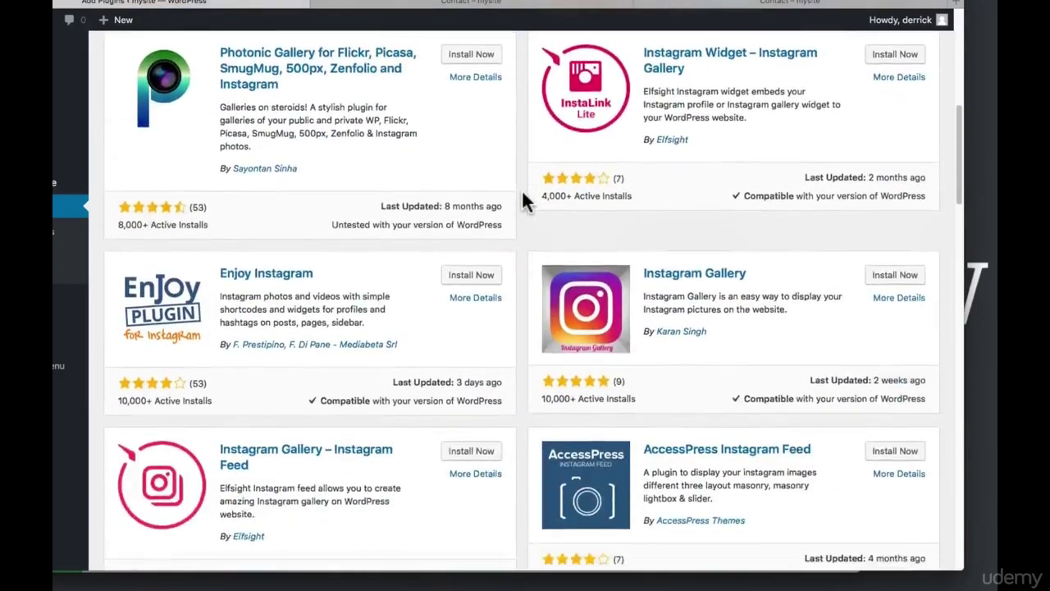
{"action": "scroll", "coordinate": [523, 200], "scroll_direction": "down", "scroll_amount": 10}
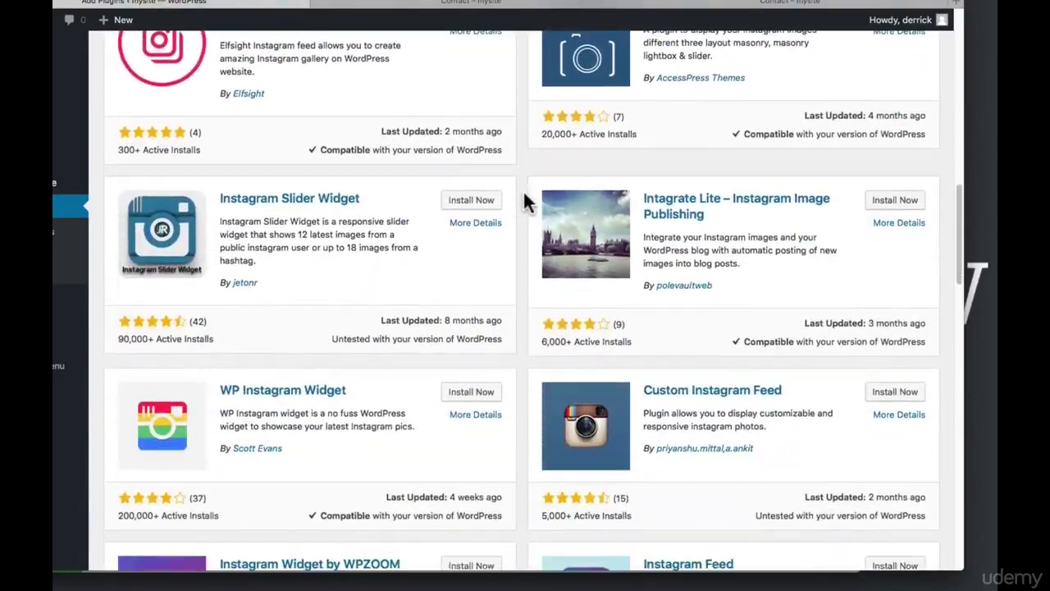
{"action": "scroll", "coordinate": [525, 201], "scroll_direction": "up", "scroll_amount": 20}
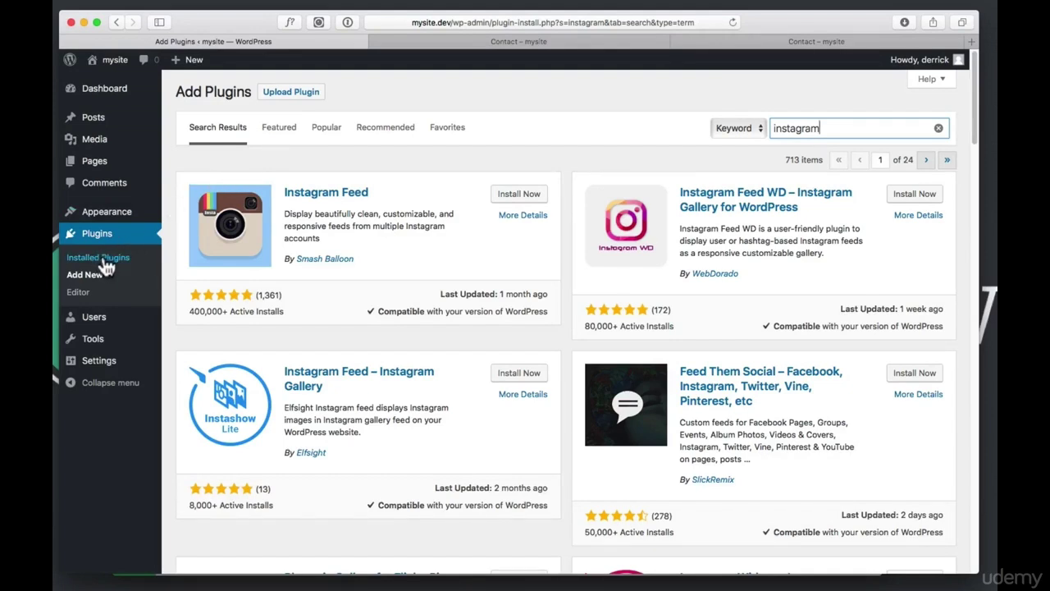
Bulk-deactivate Contact Form 7 and Yoast SEO in Installed Plugins, then activate Wordfence Security
{"action": "left_click", "coordinate": [93, 238]}
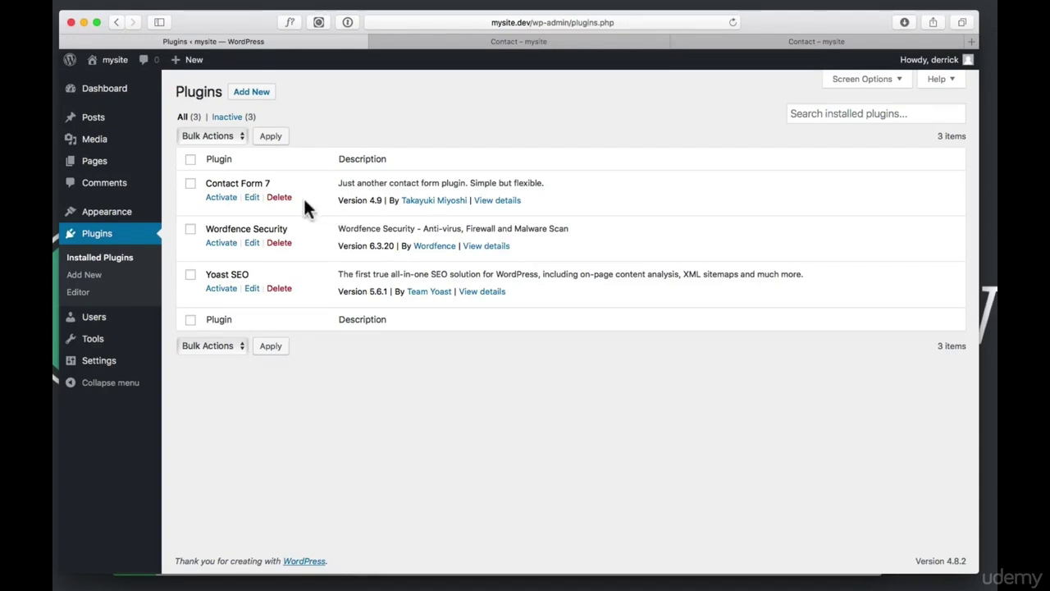
{"action": "left_click", "coordinate": [190, 183]}
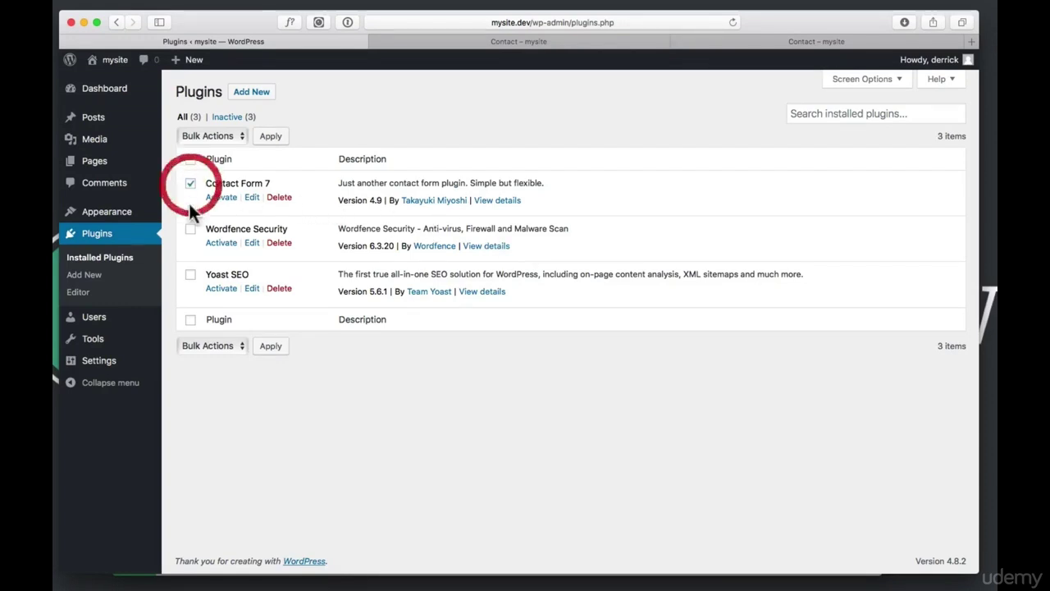
{"action": "left_click", "coordinate": [191, 277]}
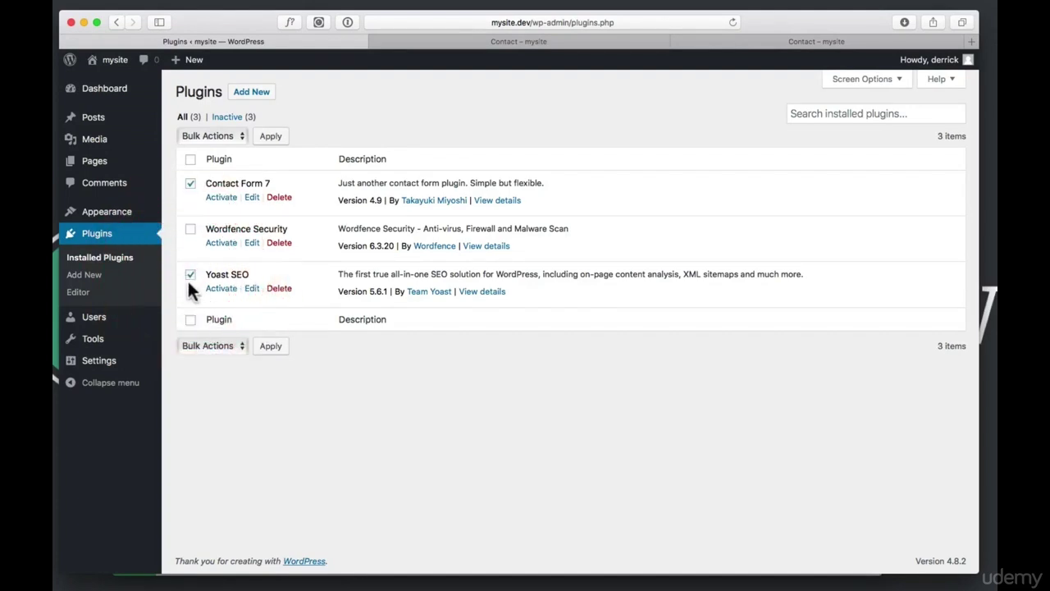
{"action": "left_click", "coordinate": [215, 135]}
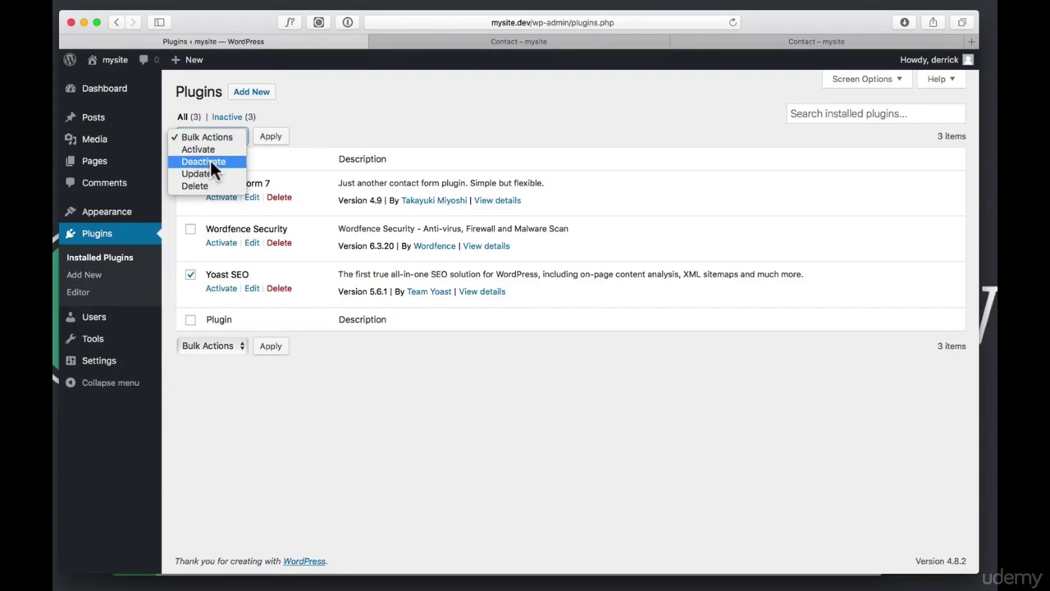
{"action": "left_click", "coordinate": [210, 162]}
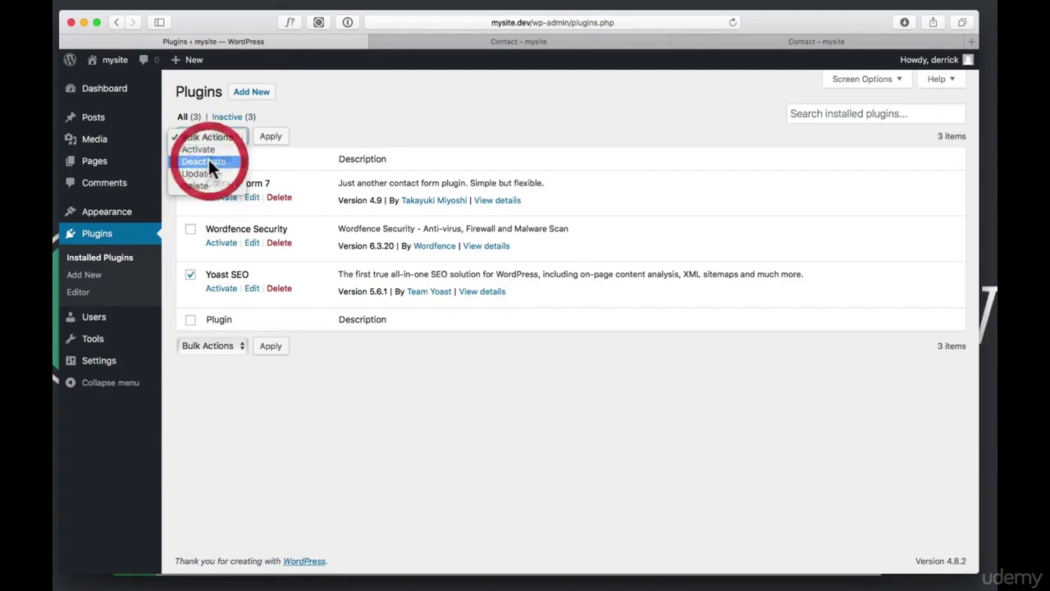
{"action": "left_click", "coordinate": [271, 140]}
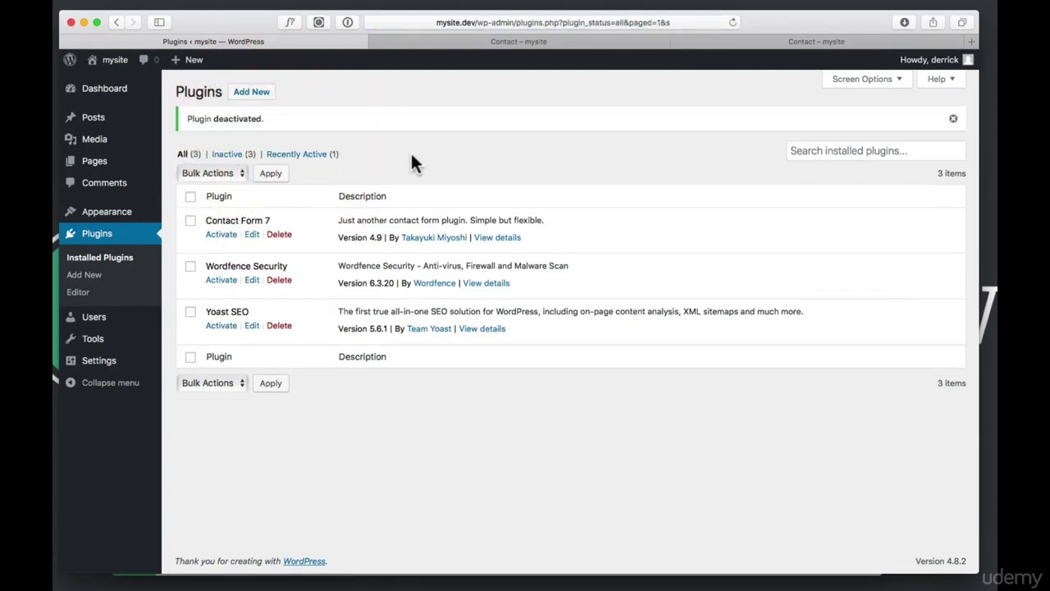
{"action": "left_click", "coordinate": [215, 282]}
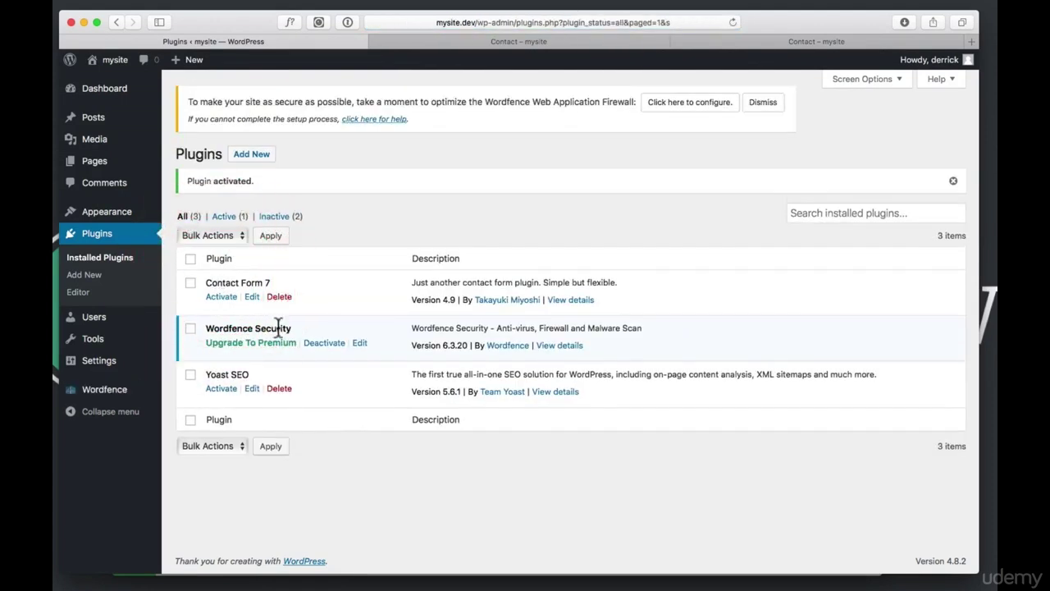
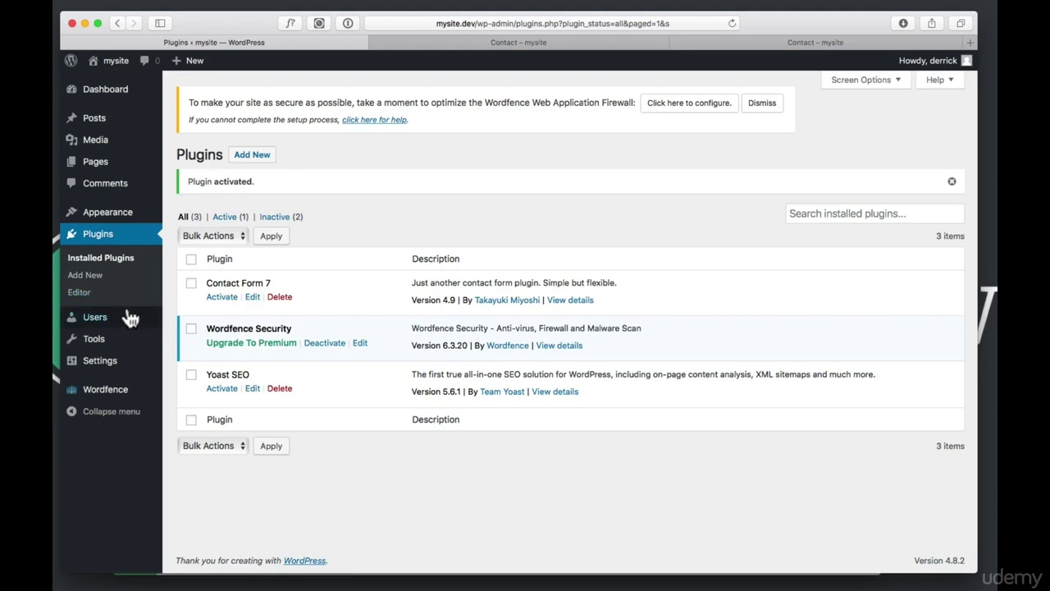
Reveal the Wordfence submenu sections in the admin sidebar
{"action": "mouse_move", "coordinate": [105, 398]}
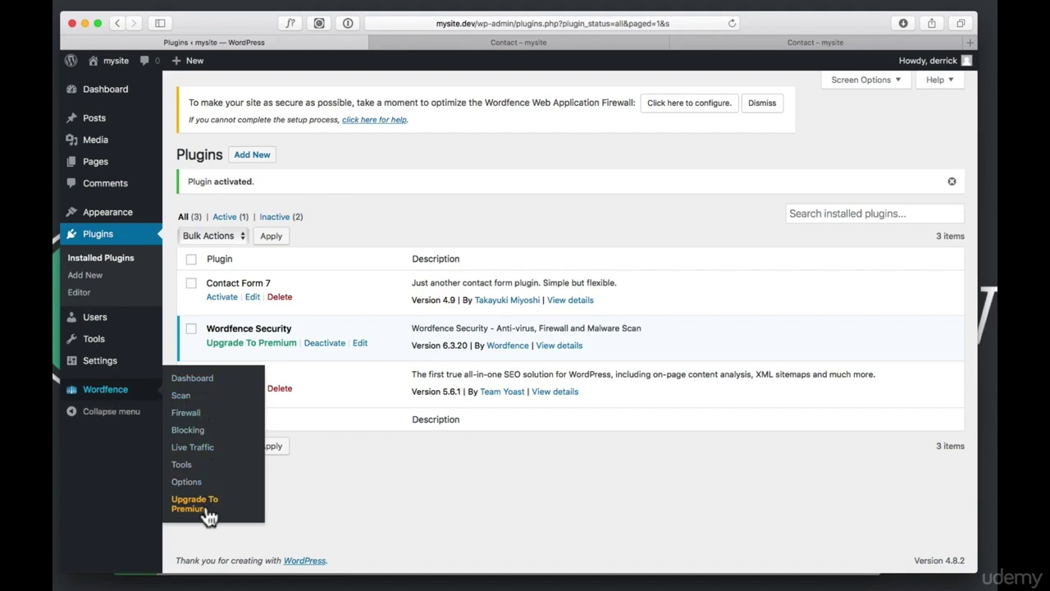
End the Wordfence welcome tour and browse its Scan, Firewall, Blocking and Tools pages
{"action": "left_click", "coordinate": [98, 386]}
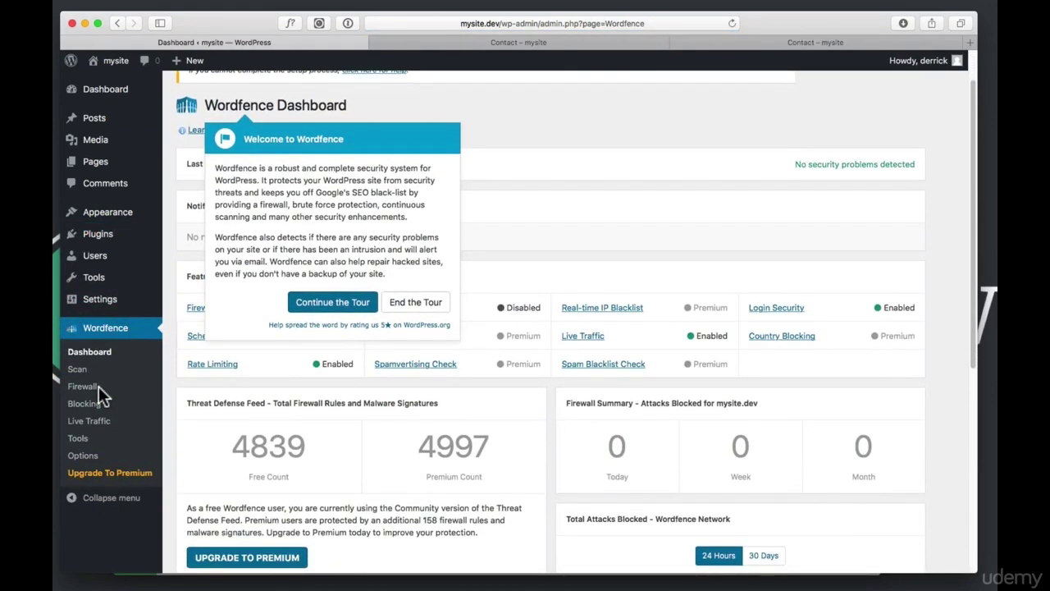
{"action": "left_click", "coordinate": [423, 304]}
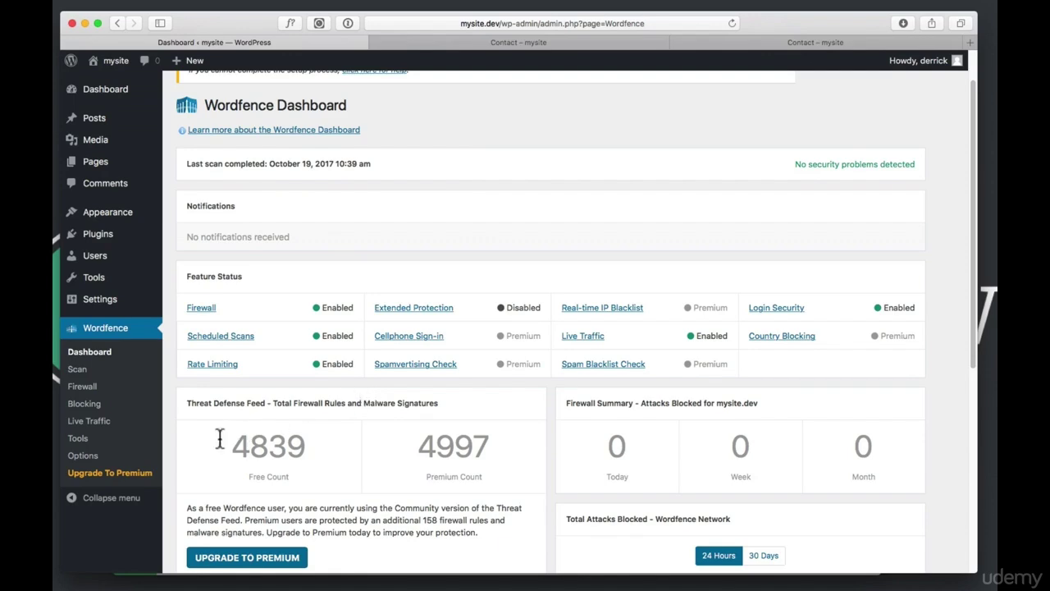
{"action": "left_click", "coordinate": [75, 370]}
{"action": "left_click", "coordinate": [80, 385]}
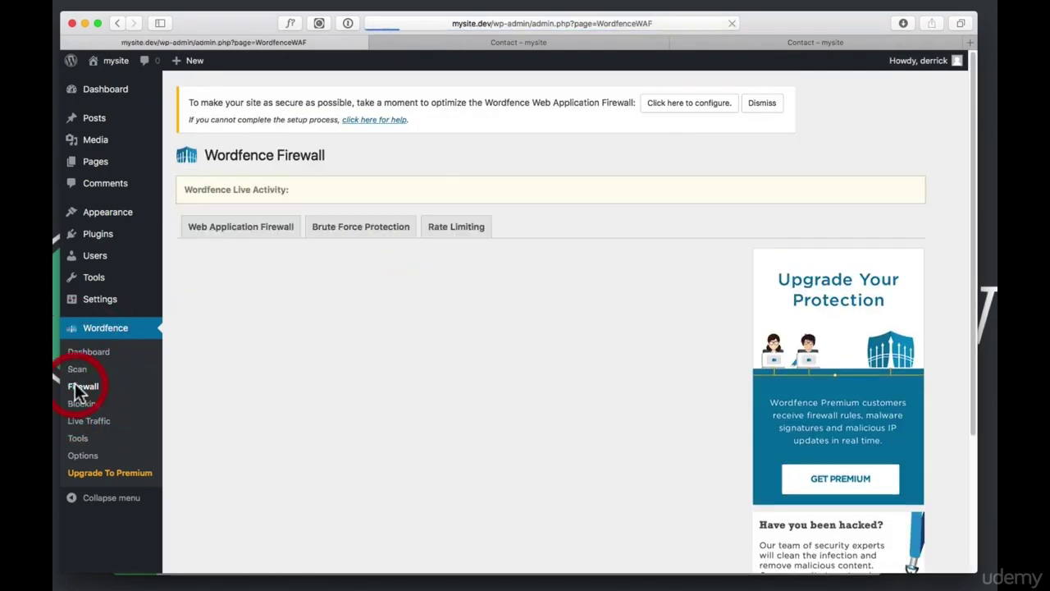
{"action": "left_click", "coordinate": [85, 404]}
{"action": "left_click", "coordinate": [92, 421]}
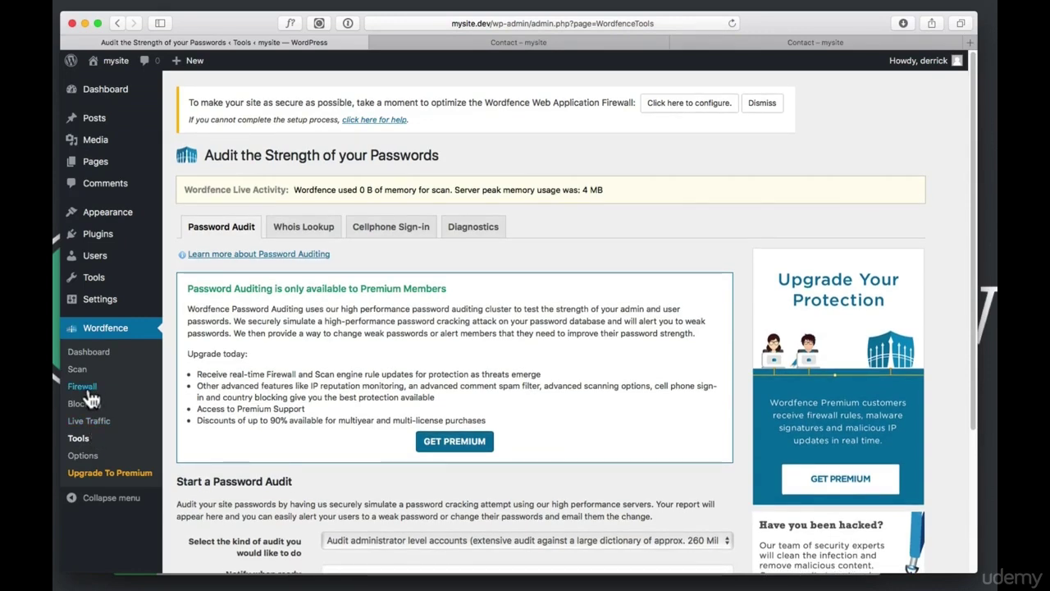
{"action": "mouse_move", "coordinate": [105, 310]}
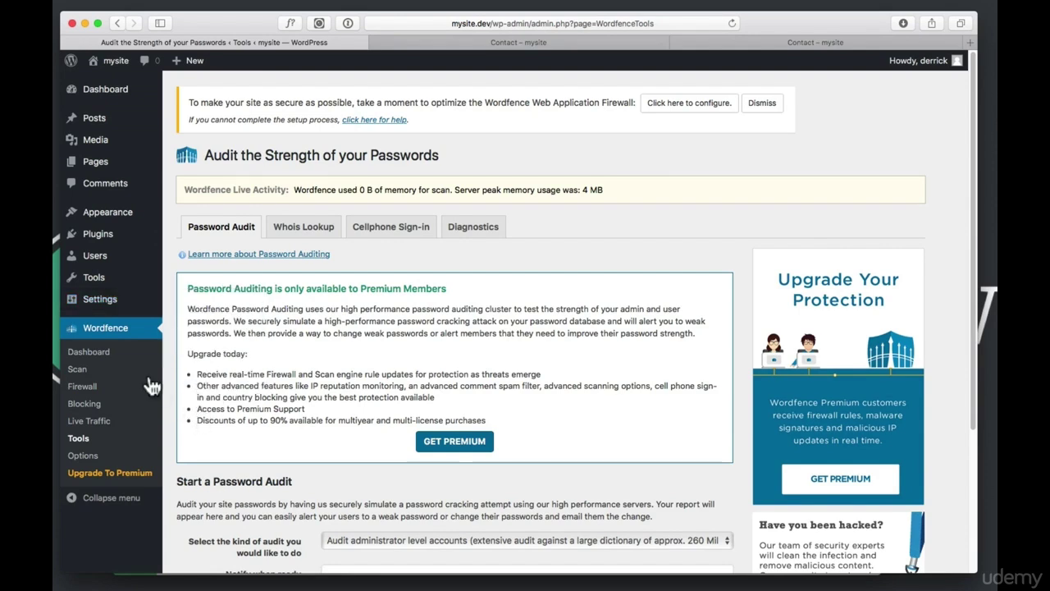
{"action": "mouse_move", "coordinate": [105, 281]}
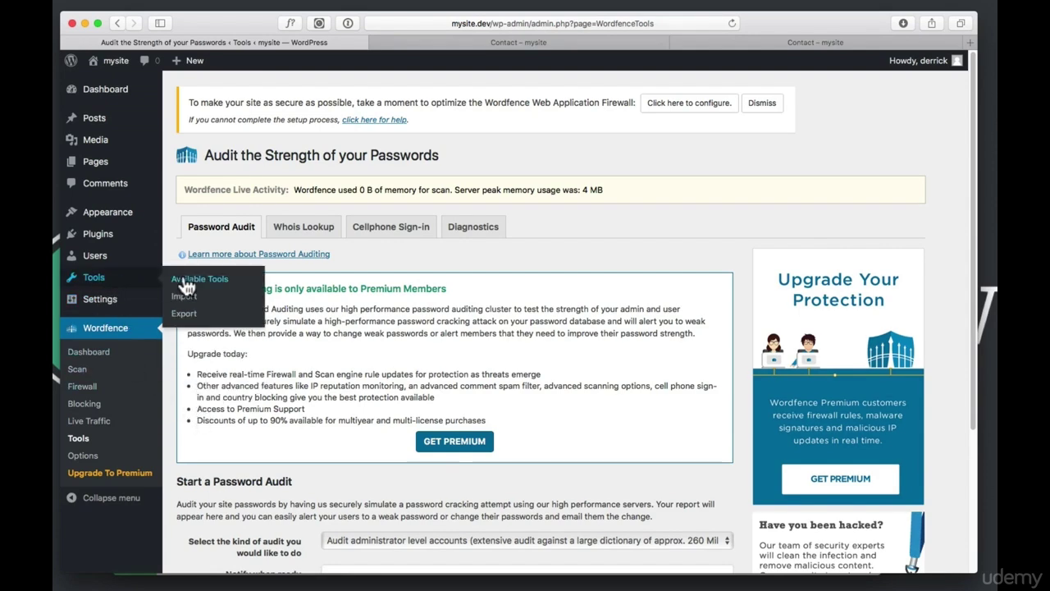
{"action": "mouse_move", "coordinate": [122, 213]}
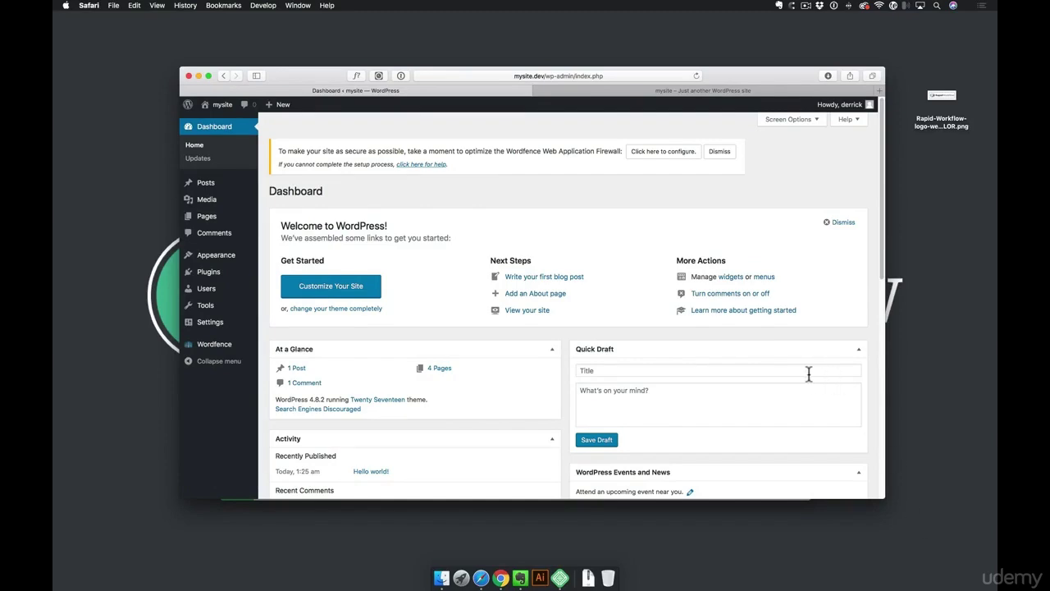
Go to Appearance > Widgets and scroll through the Available Widgets list
{"action": "mouse_move", "coordinate": [229, 260]}
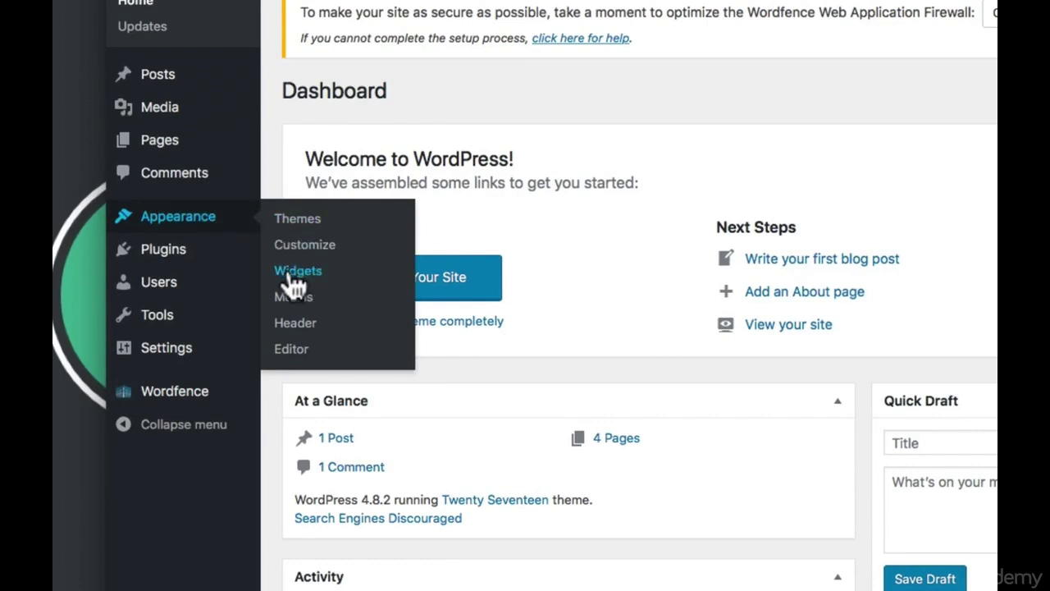
{"action": "left_click", "coordinate": [326, 275]}
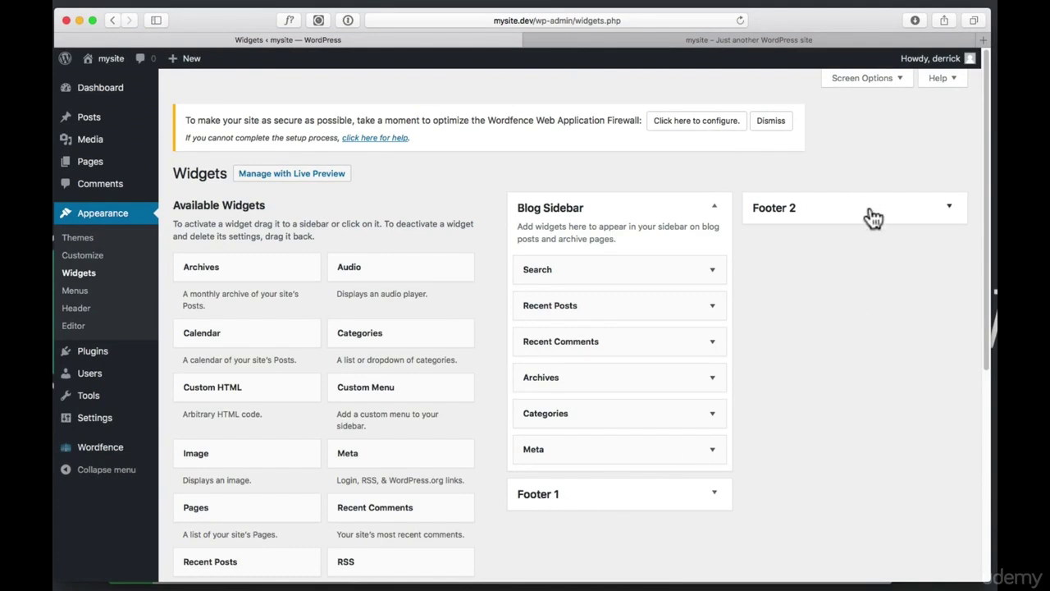
{"action": "left_click", "coordinate": [860, 305]}
{"action": "scroll", "coordinate": [269, 228], "scroll_direction": "down", "scroll_amount": 4}
{"action": "scroll", "coordinate": [271, 227], "scroll_direction": "down", "scroll_amount": 4}
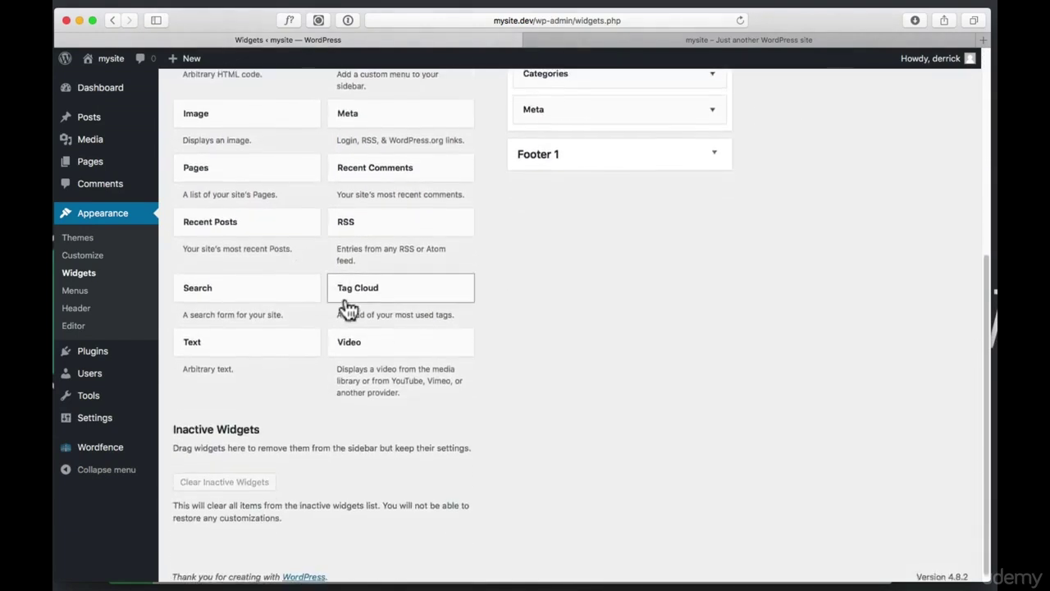
{"action": "scroll", "coordinate": [403, 315], "scroll_direction": "up", "scroll_amount": 6}
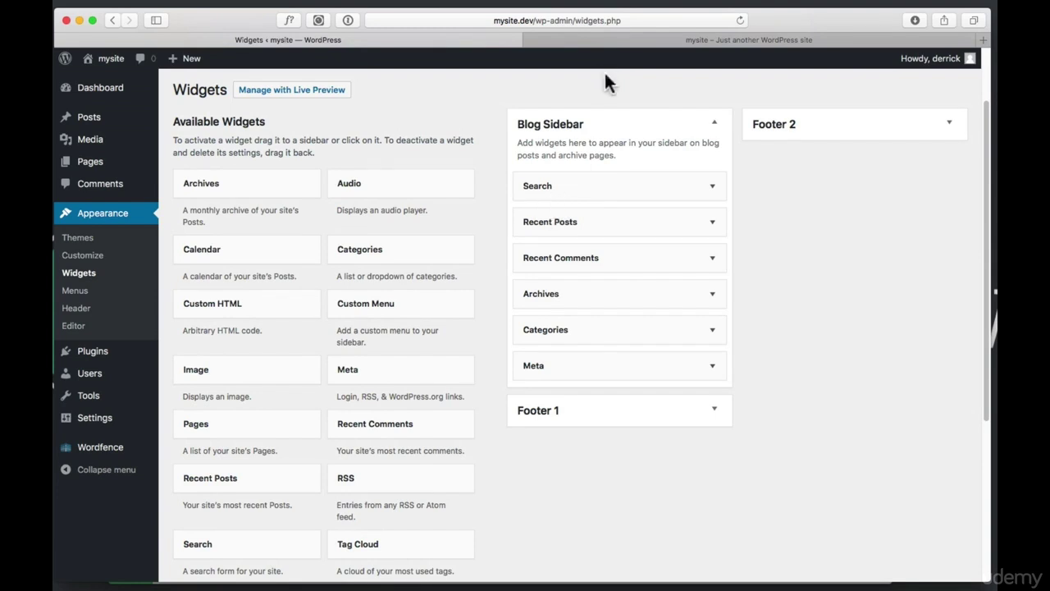
{"action": "left_click", "coordinate": [638, 41]}
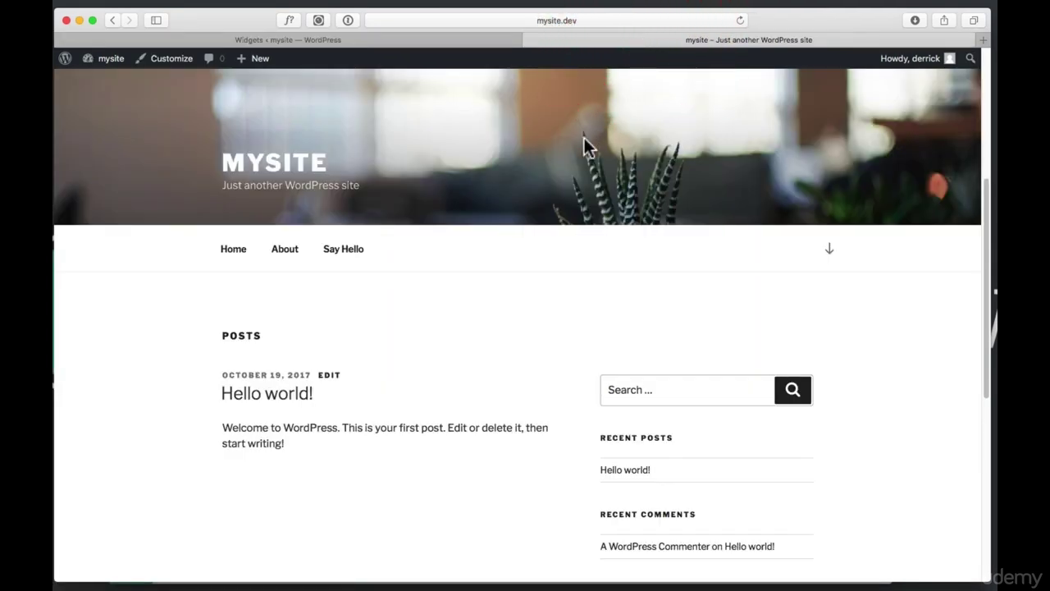
{"action": "scroll", "coordinate": [508, 300], "scroll_direction": "down", "scroll_amount": 2}
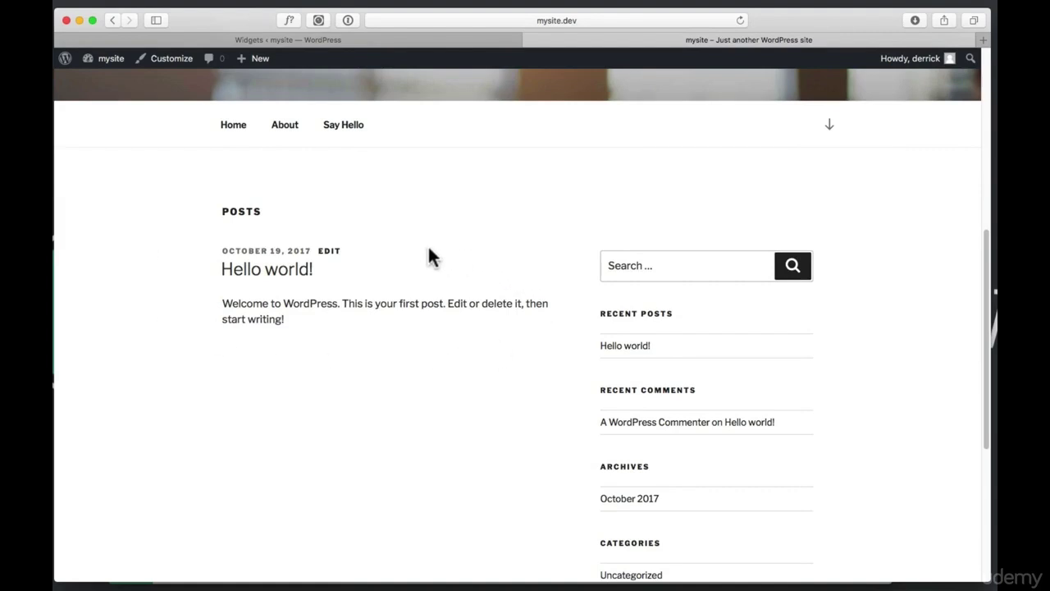
{"action": "left_click", "coordinate": [435, 39]}
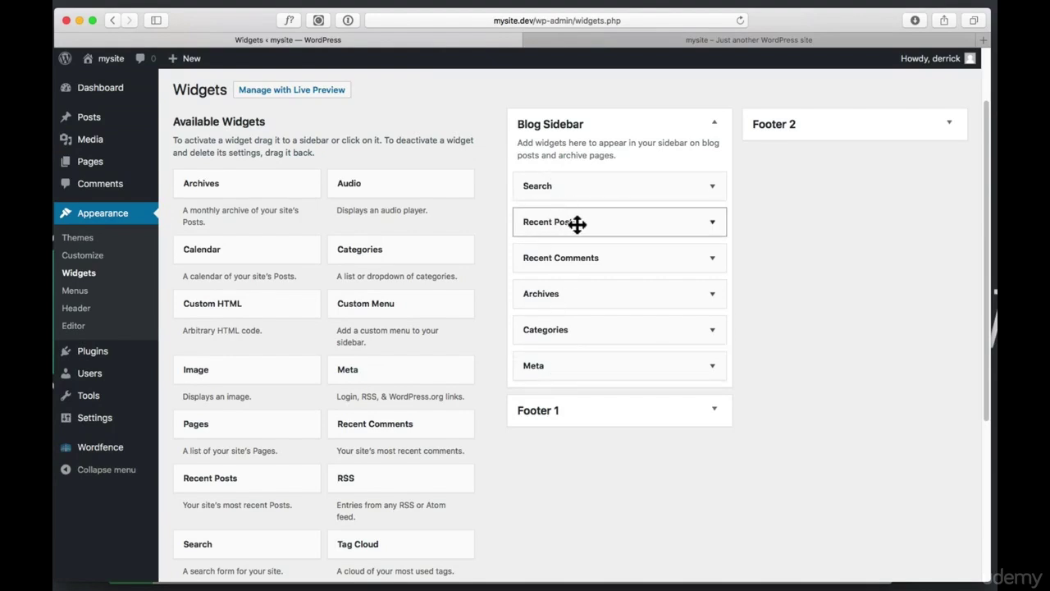
{"action": "left_click", "coordinate": [568, 42]}
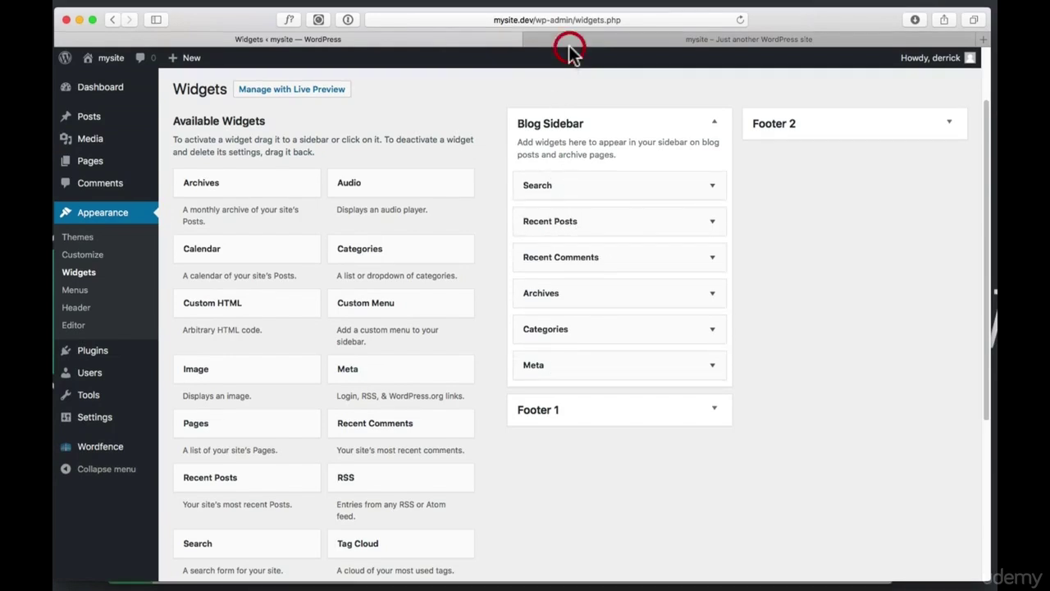
{"action": "scroll", "coordinate": [632, 295], "scroll_direction": "down", "scroll_amount": 3}
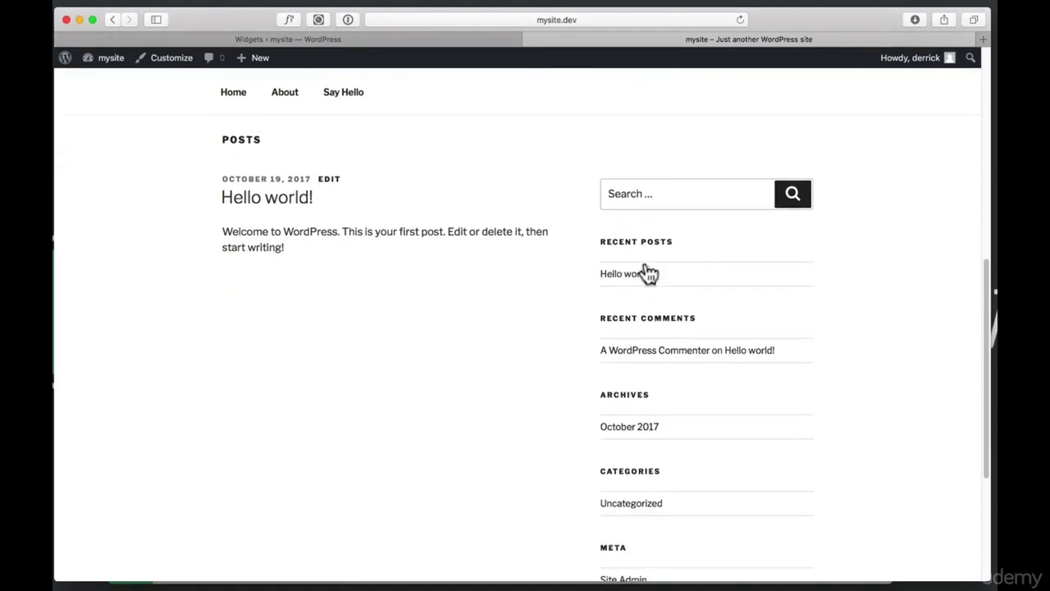
{"action": "scroll", "coordinate": [648, 281], "scroll_direction": "down", "scroll_amount": 5}
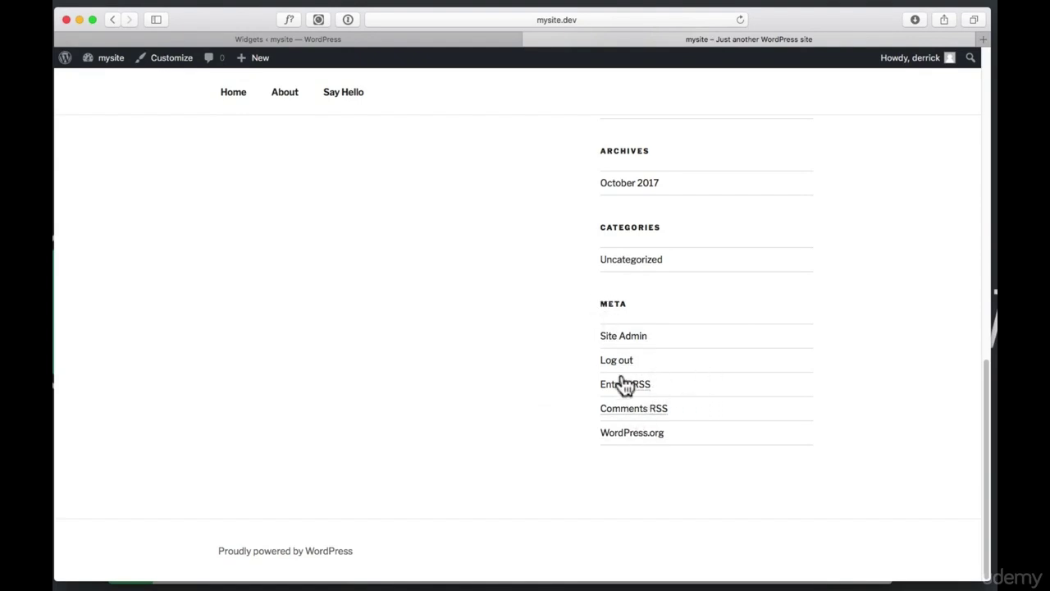
{"action": "left_click", "coordinate": [421, 40]}
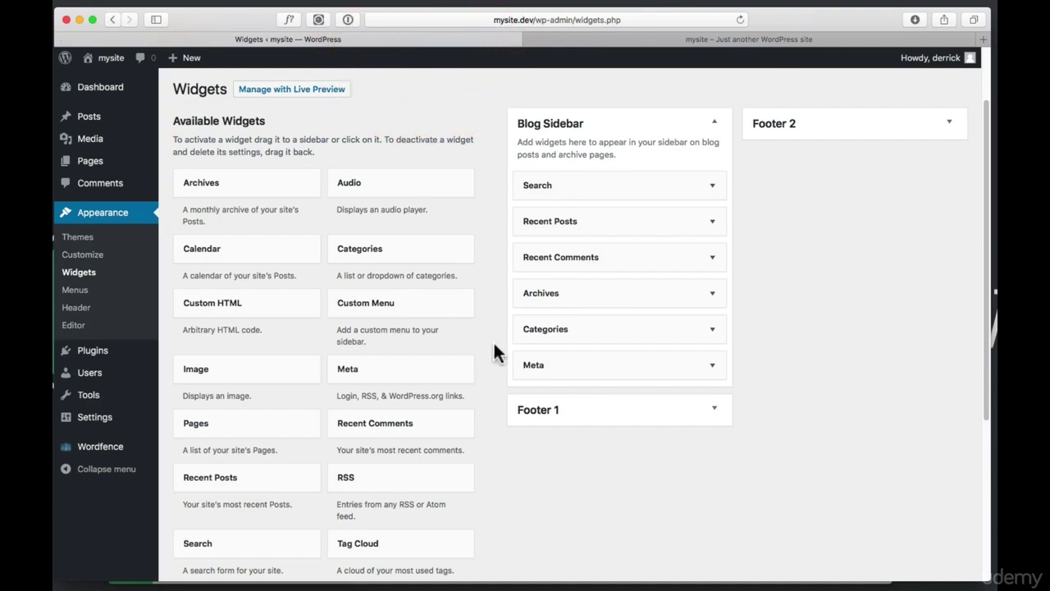
Delete the Meta widget from the Blog Sidebar and reload the live site to confirm it's gone
{"action": "left_click", "coordinate": [713, 368]}
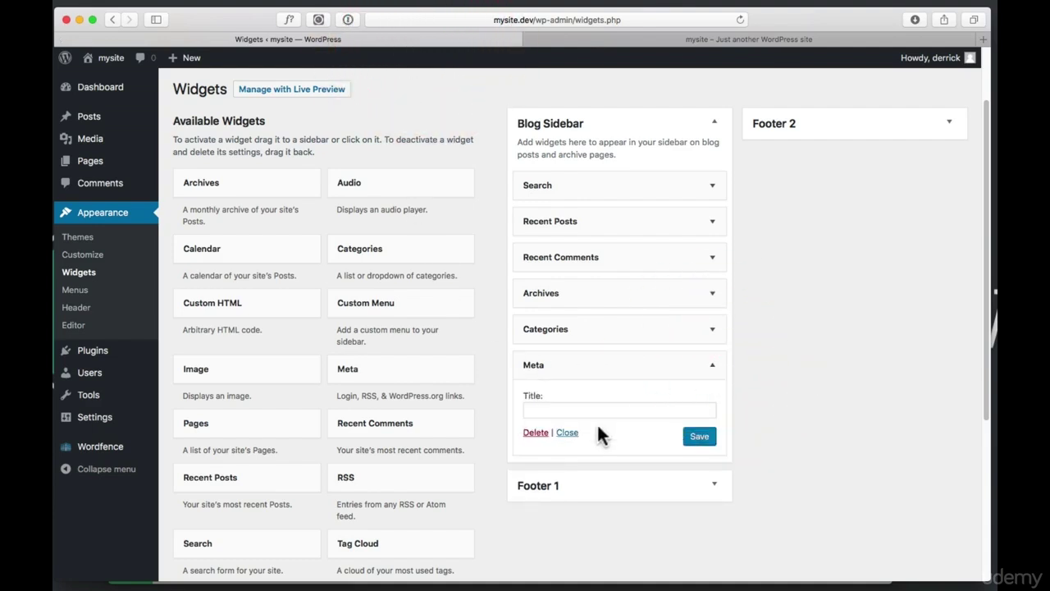
{"action": "left_click", "coordinate": [537, 434]}
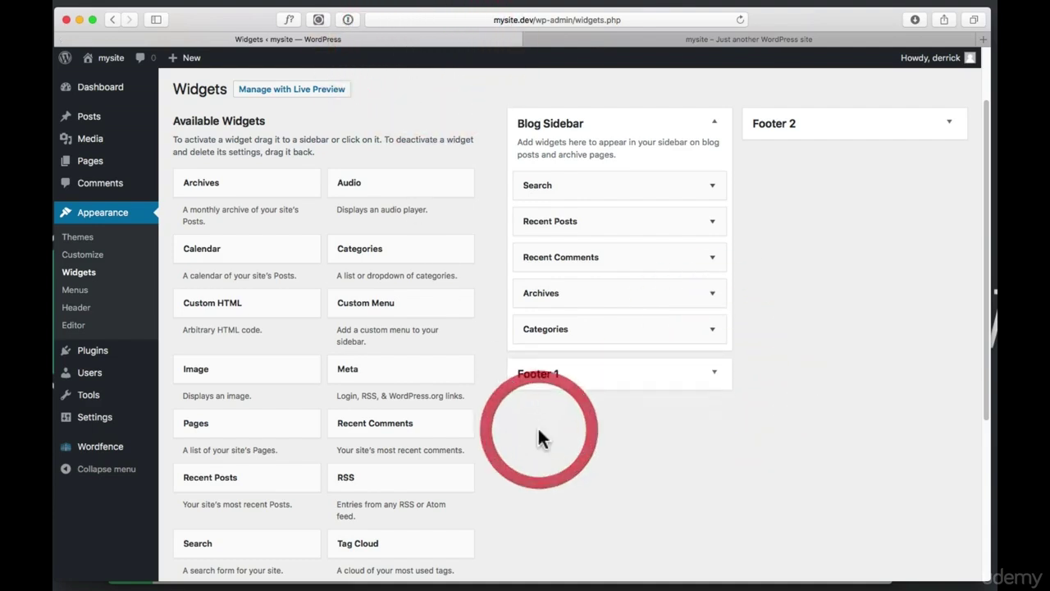
{"action": "left_click", "coordinate": [691, 38]}
{"action": "left_click", "coordinate": [740, 20]}
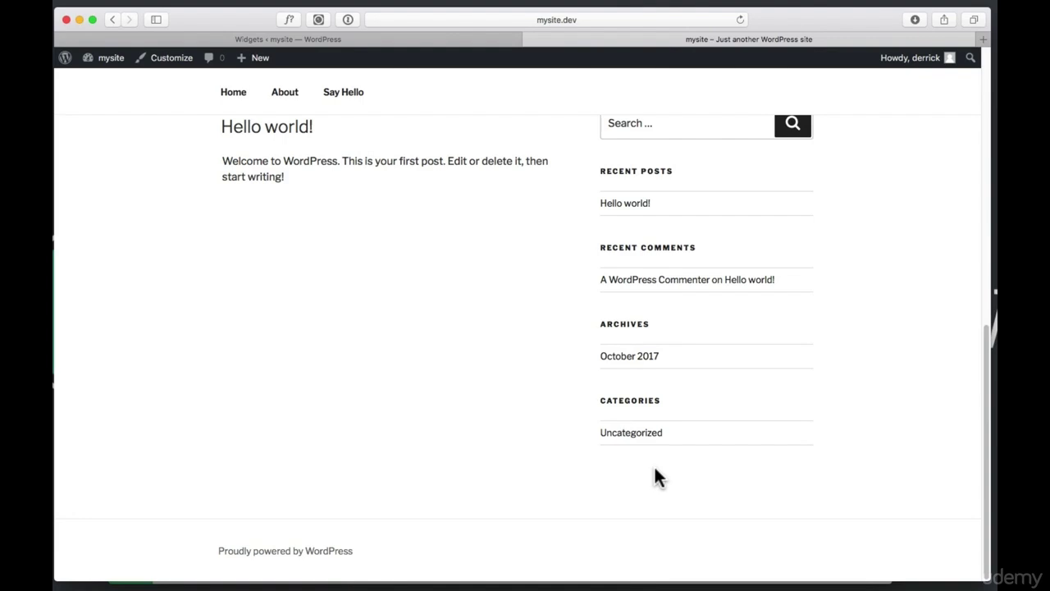
{"action": "left_click", "coordinate": [379, 34]}
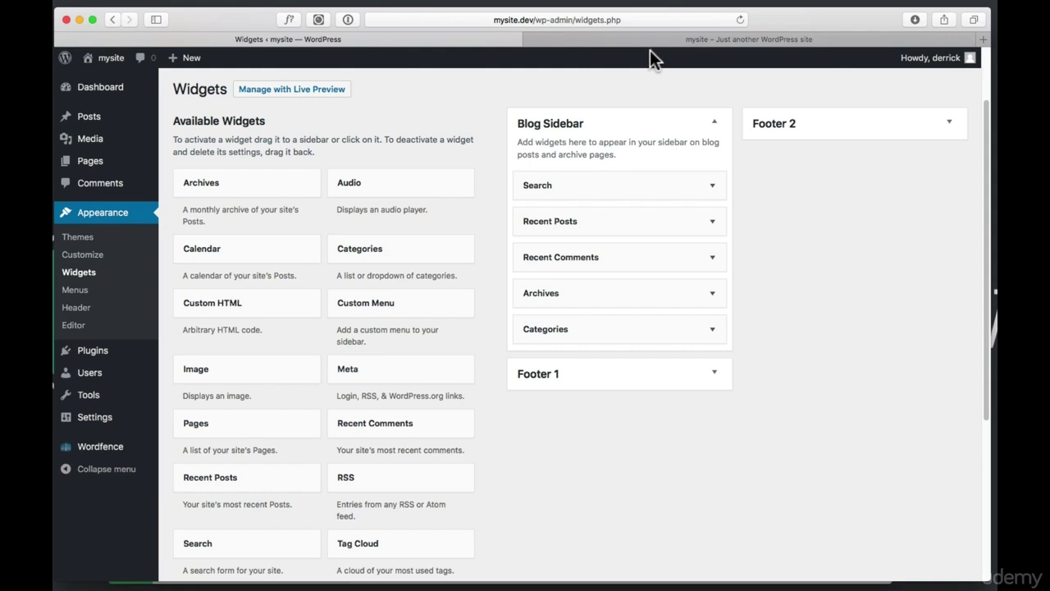
Add an Image widget with the uploaded Rapid Workflow logo to the top of the Blog Sidebar
{"action": "left_click", "coordinate": [714, 376]}
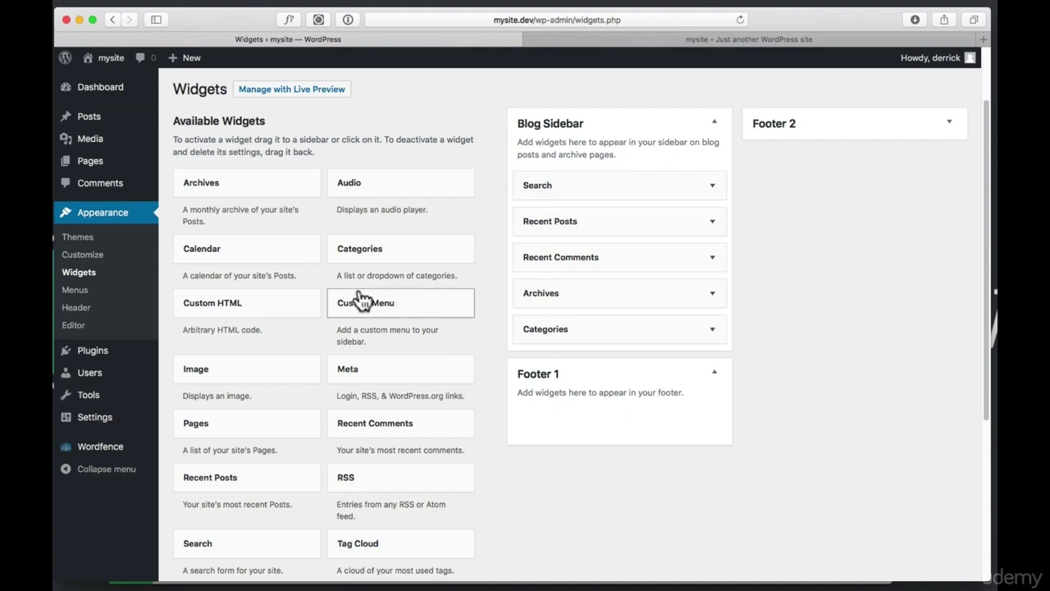
{"action": "left_click_drag", "start_coordinate": [249, 368], "coordinate": [584, 171]}
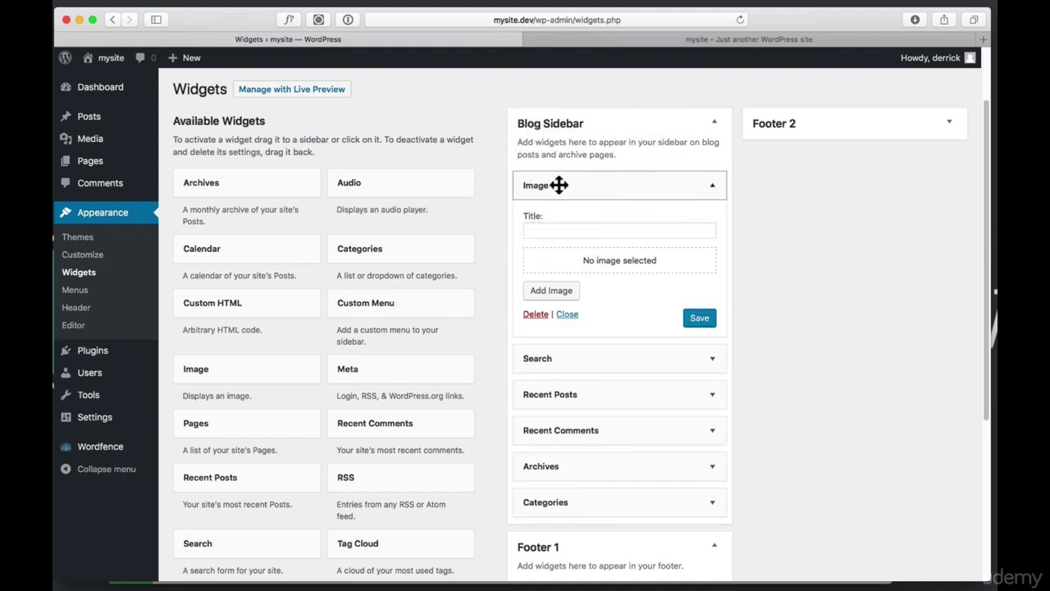
{"action": "left_click", "coordinate": [555, 294]}
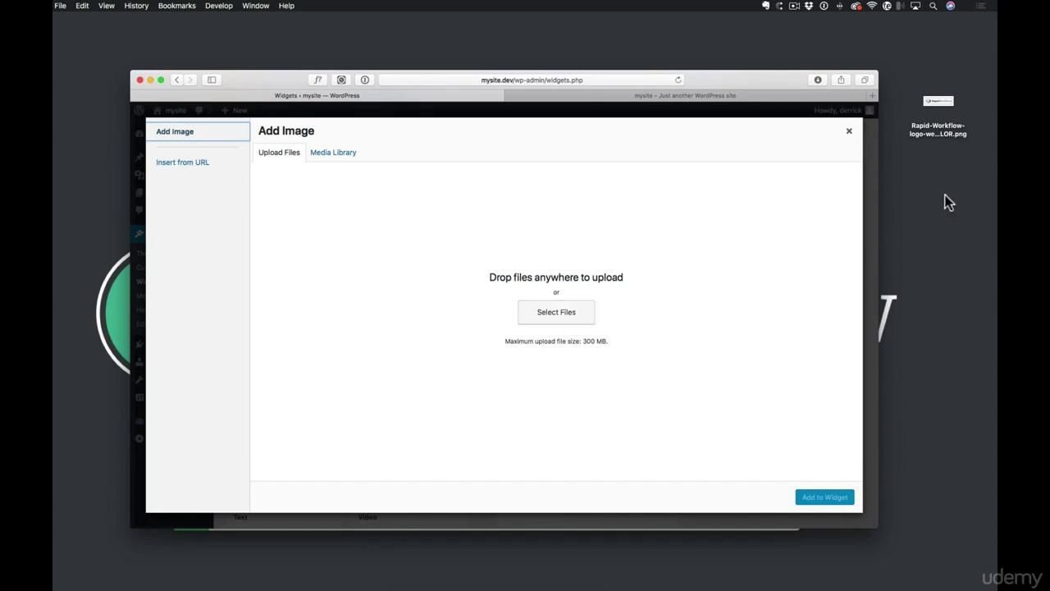
{"action": "left_click_drag", "start_coordinate": [937, 100], "coordinate": [535, 302]}
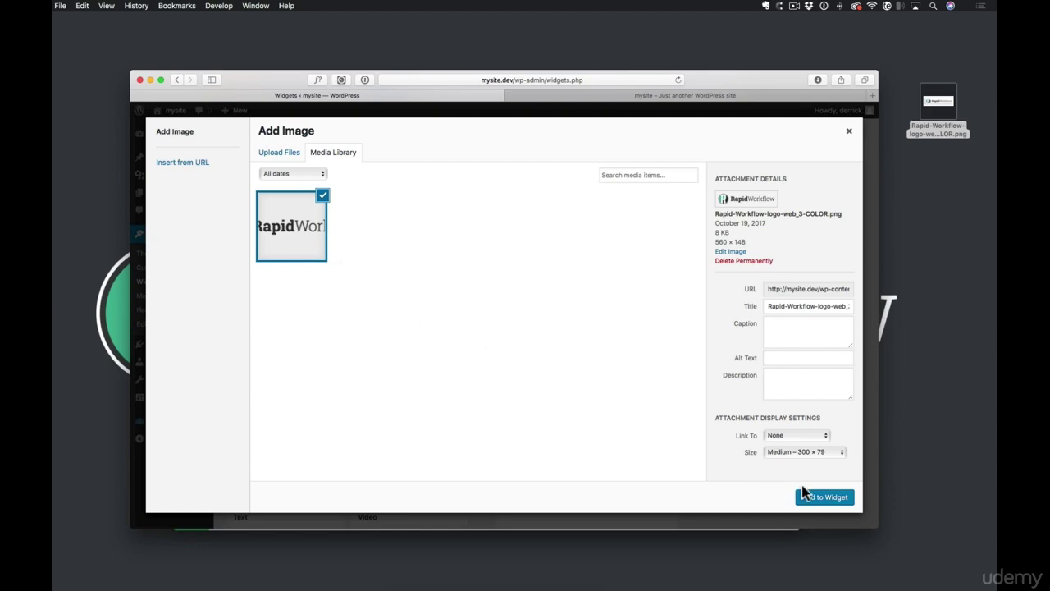
{"action": "left_click", "coordinate": [832, 497]}
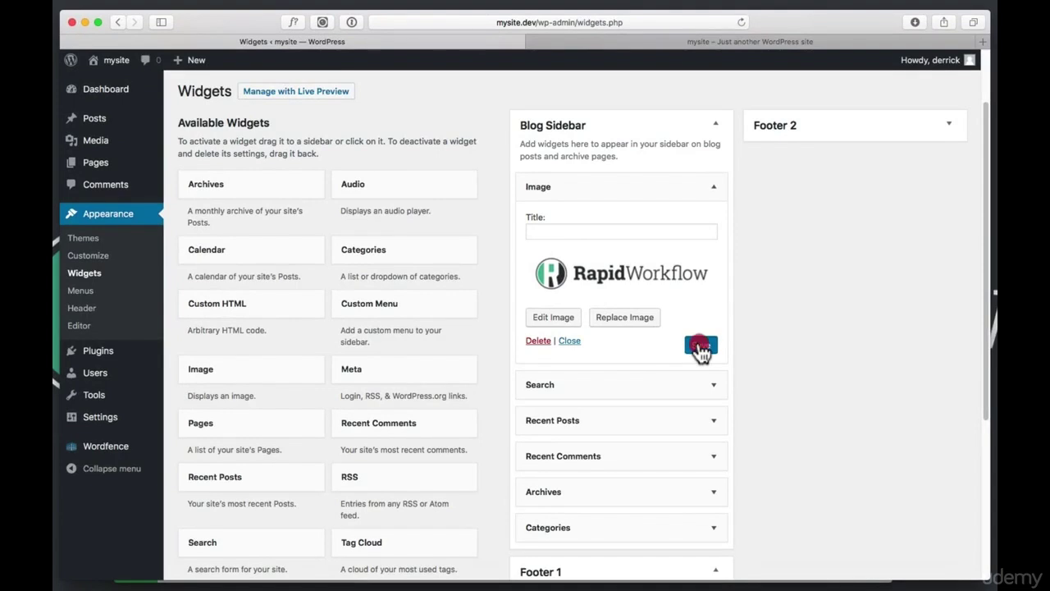
{"action": "left_click", "coordinate": [702, 346]}
Reload the live site to see the logo above Search, then return to Widgets
{"action": "left_click", "coordinate": [699, 50]}
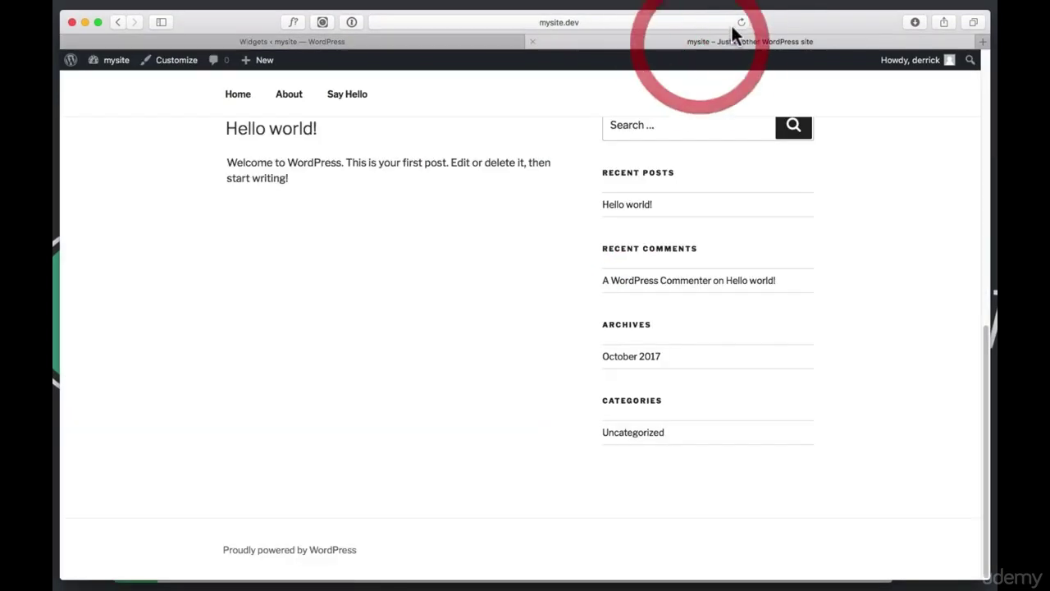
{"action": "left_click", "coordinate": [740, 22]}
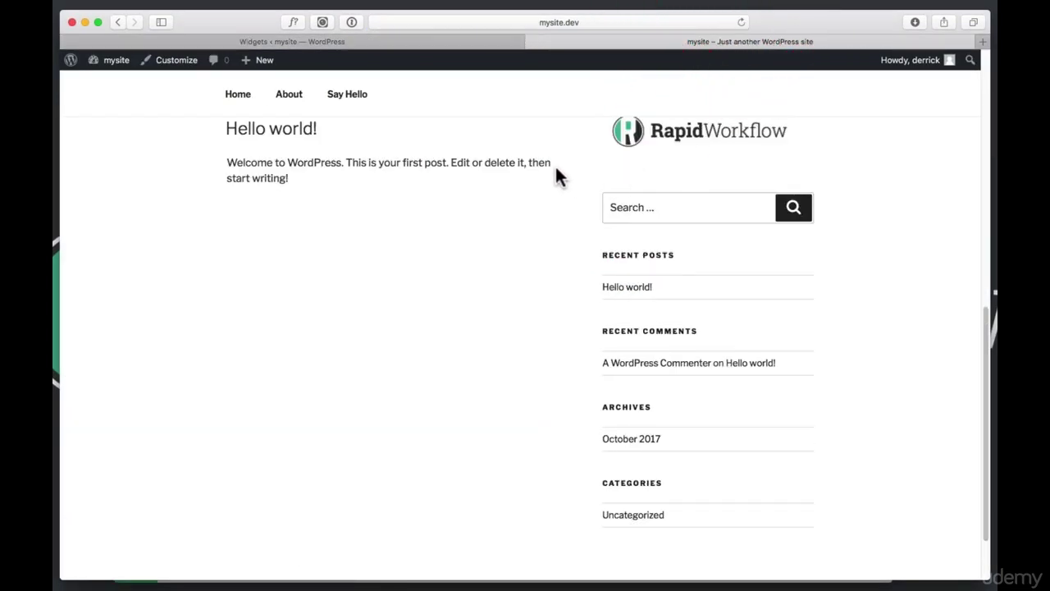
{"action": "scroll", "coordinate": [556, 177], "scroll_direction": "up", "scroll_amount": 3}
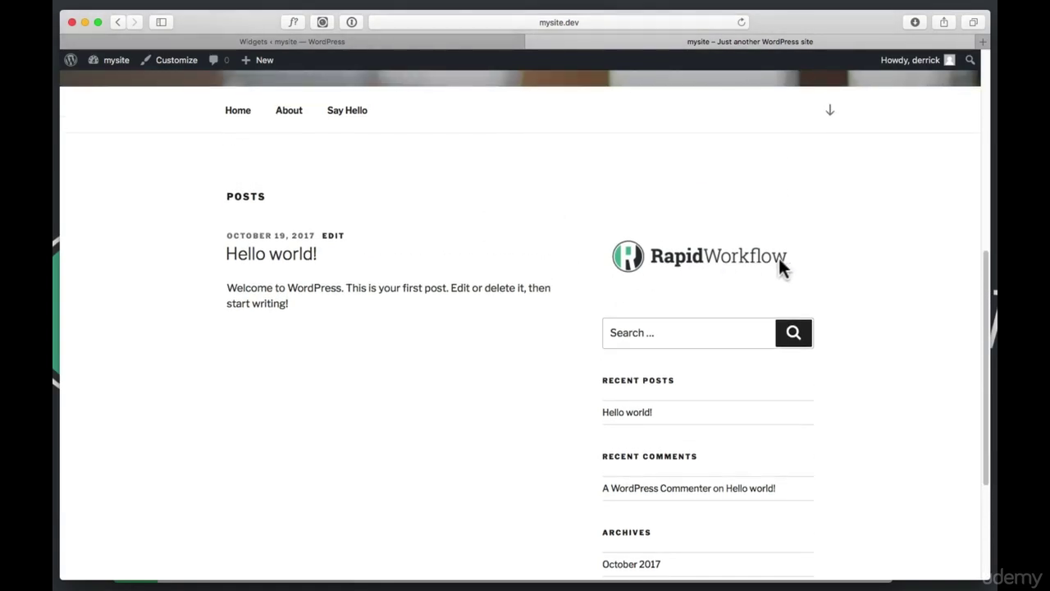
{"action": "scroll", "coordinate": [777, 258], "scroll_direction": "up", "scroll_amount": 1}
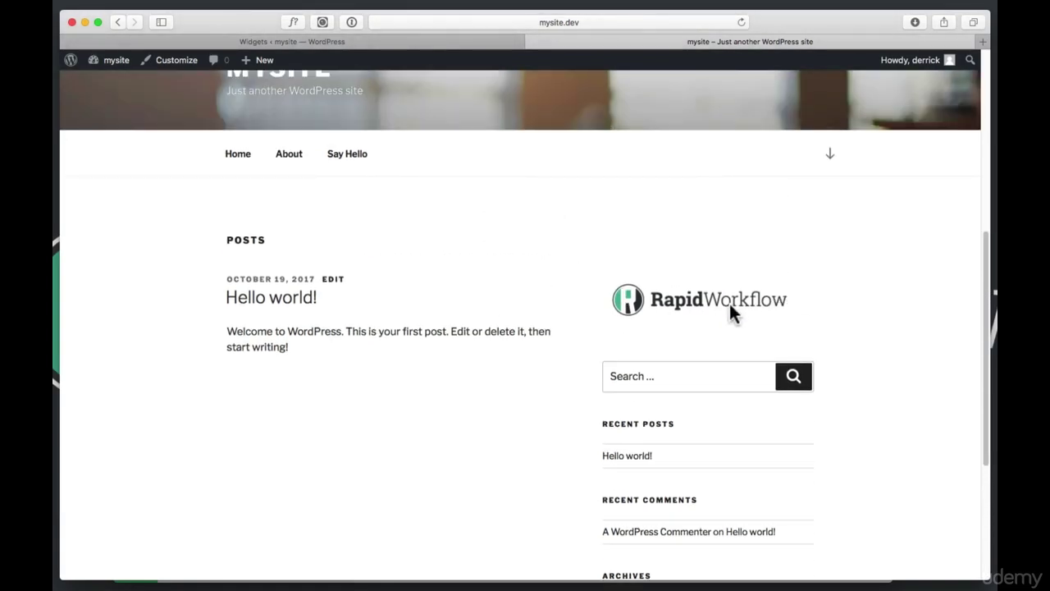
{"action": "left_click", "coordinate": [452, 41]}
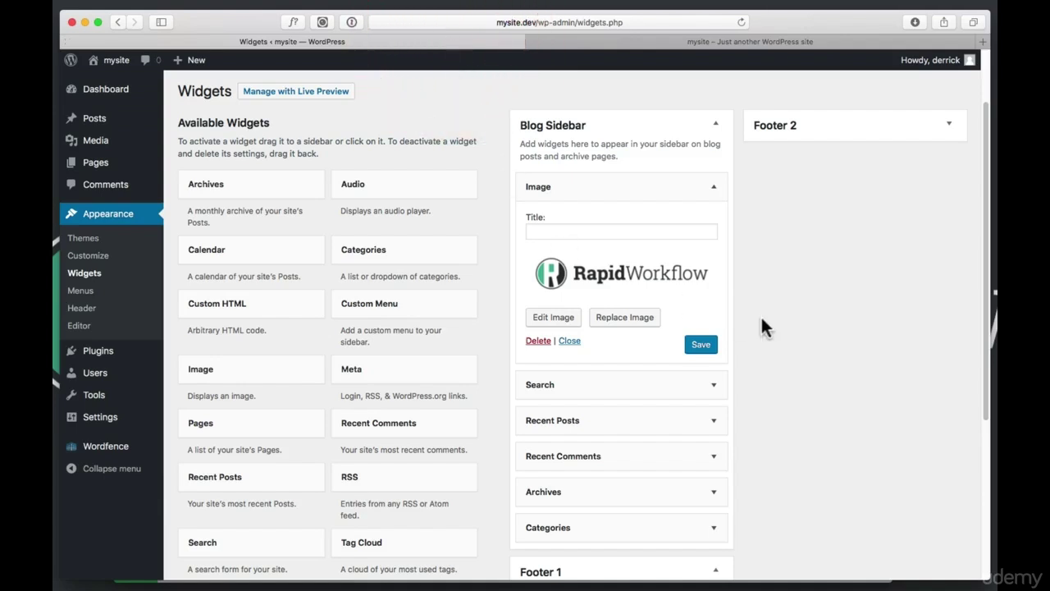
{"action": "scroll", "coordinate": [805, 323], "scroll_direction": "down", "scroll_amount": 3}
Add a Custom Menu widget titled 'My custom footer menu' showing Main Menu to Footer 1 and save it
{"action": "left_click", "coordinate": [807, 326]}
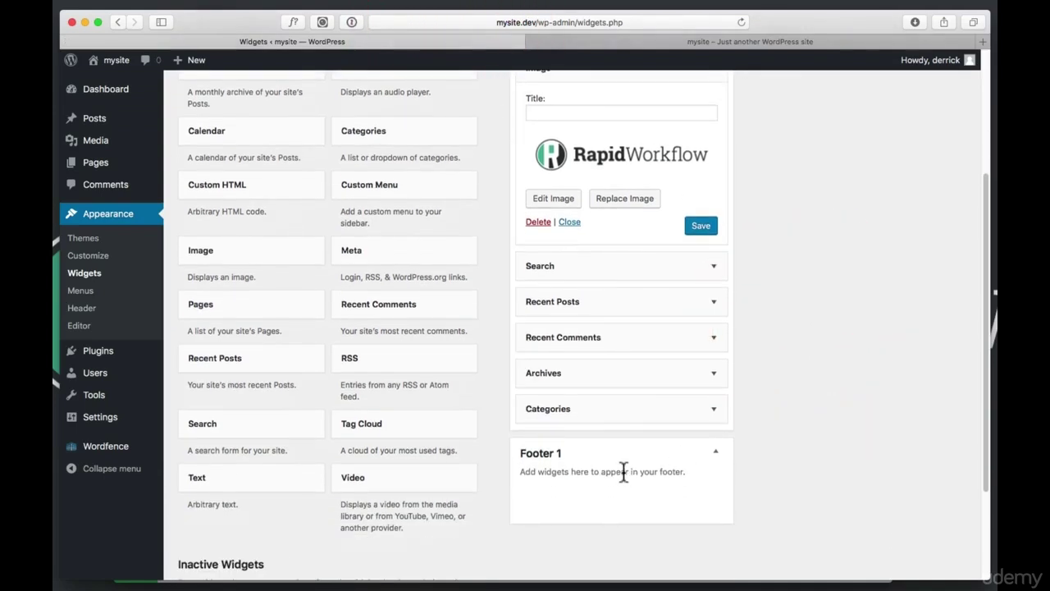
{"action": "left_click_drag", "start_coordinate": [382, 200], "coordinate": [595, 514]}
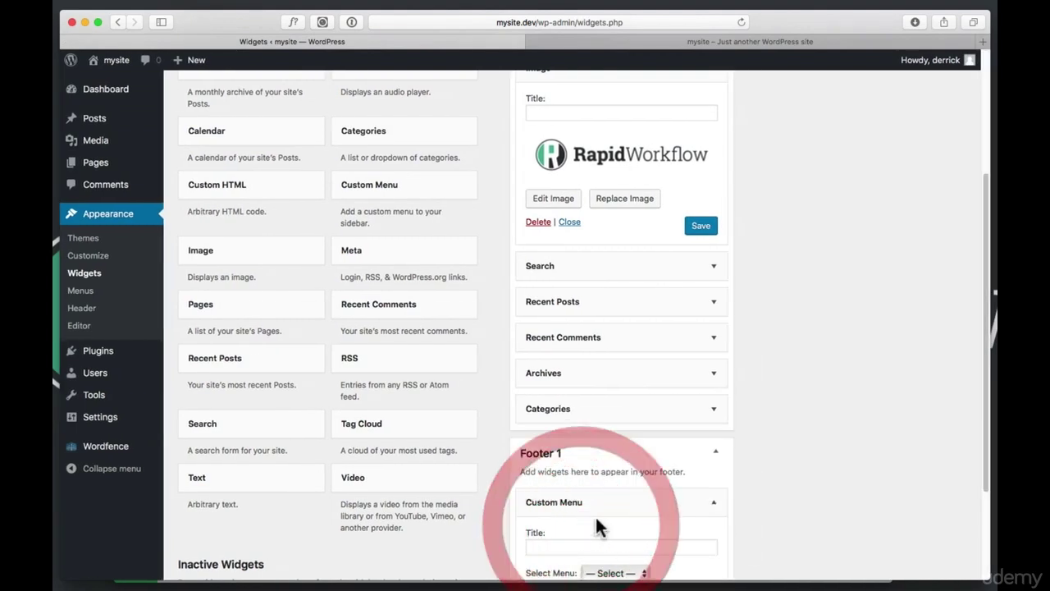
{"action": "scroll", "coordinate": [622, 509], "scroll_direction": "down", "scroll_amount": 3}
{"action": "scroll", "coordinate": [752, 468], "scroll_direction": "down", "scroll_amount": 1}
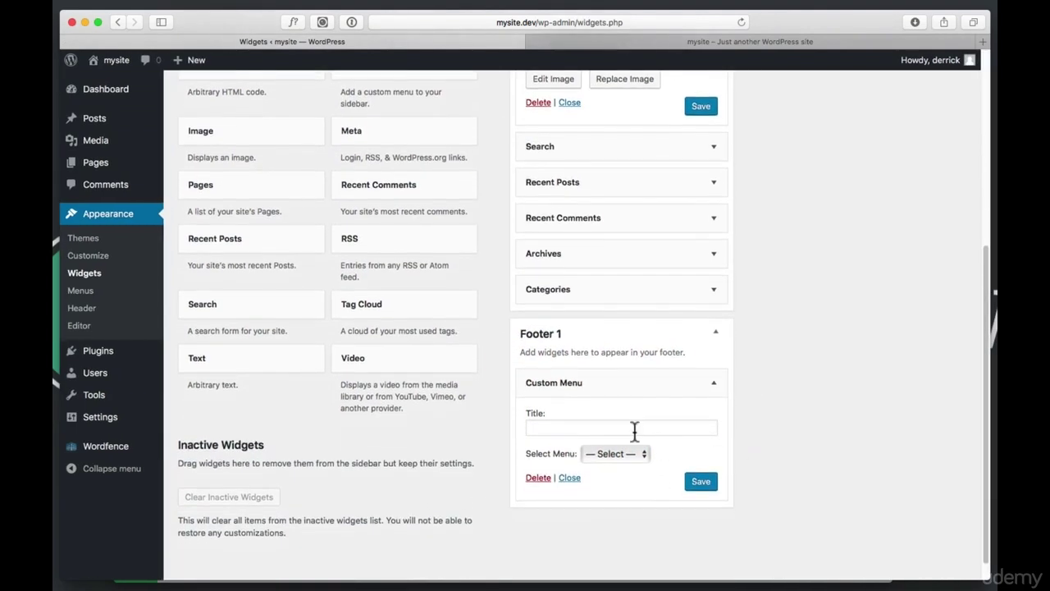
{"action": "left_click", "coordinate": [632, 429]}
{"action": "type", "text": "My"}
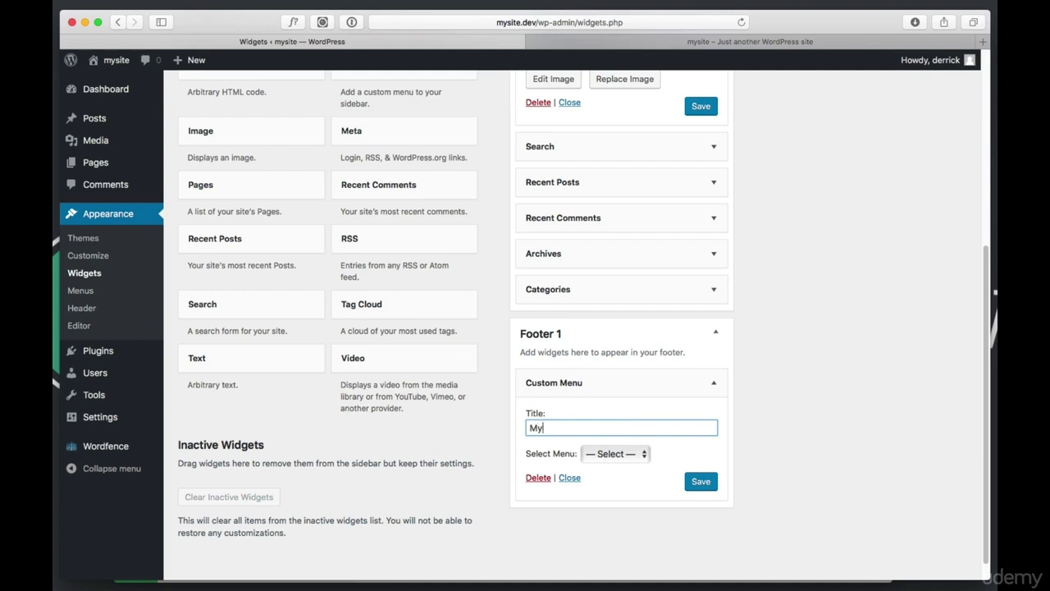
{"action": "type", "text": " custom footer menu"}
{"action": "left_click", "coordinate": [611, 458]}
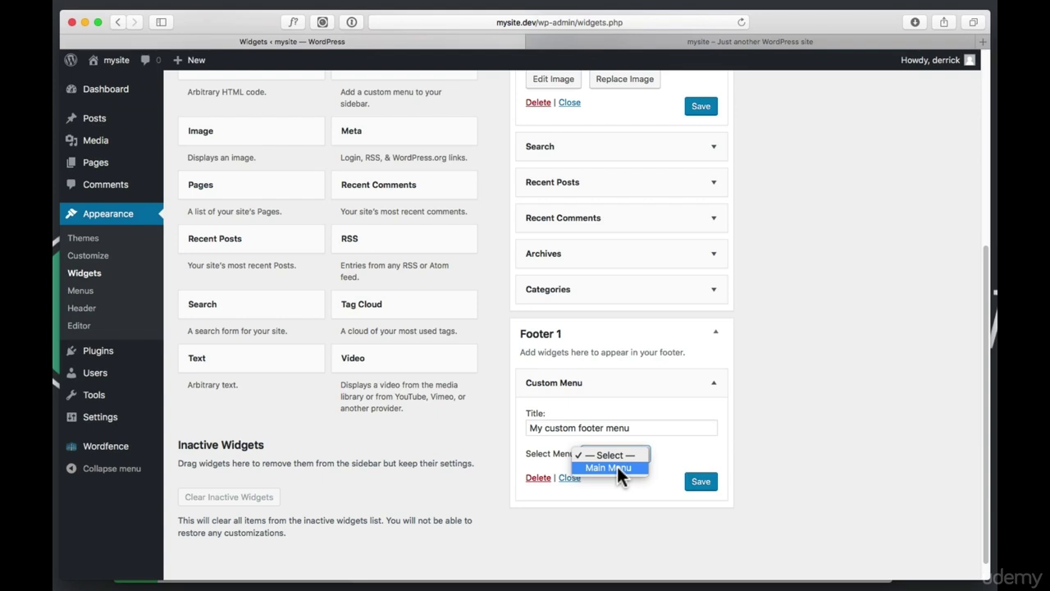
{"action": "left_click", "coordinate": [617, 470]}
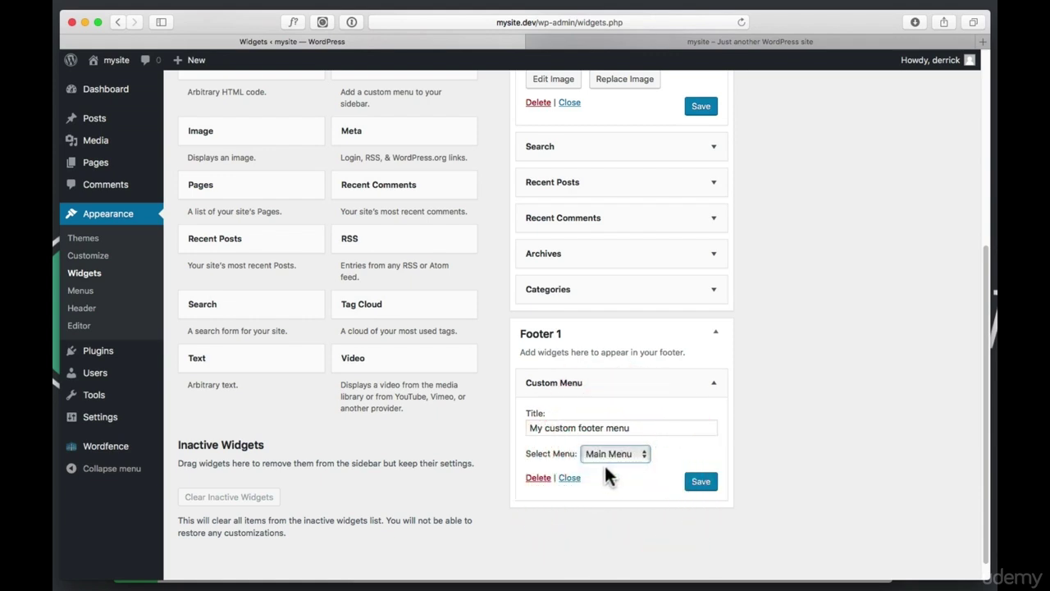
{"action": "left_click", "coordinate": [704, 486]}
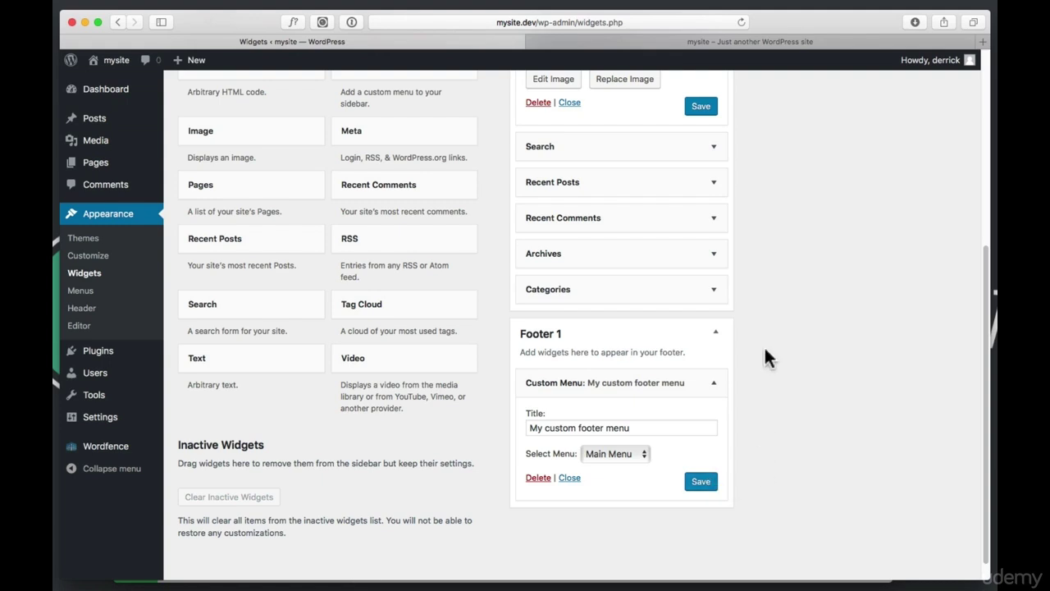
{"action": "left_click", "coordinate": [700, 41]}
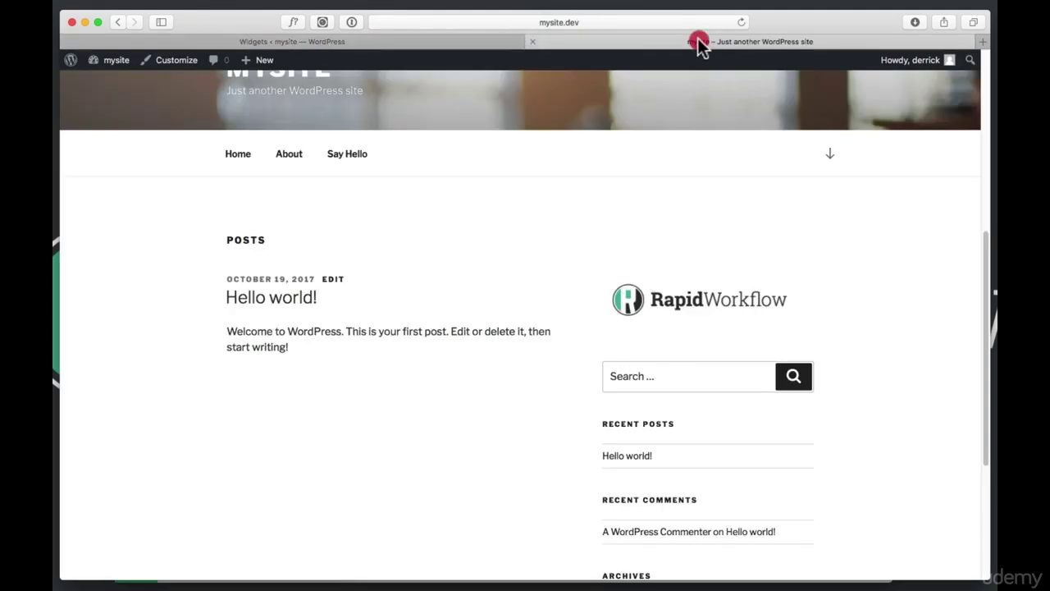
Reload the live site to confirm the footer menu lists Home, About and Say Hello
{"action": "left_click", "coordinate": [741, 22]}
{"action": "scroll", "coordinate": [716, 185], "scroll_direction": "down", "scroll_amount": 5}
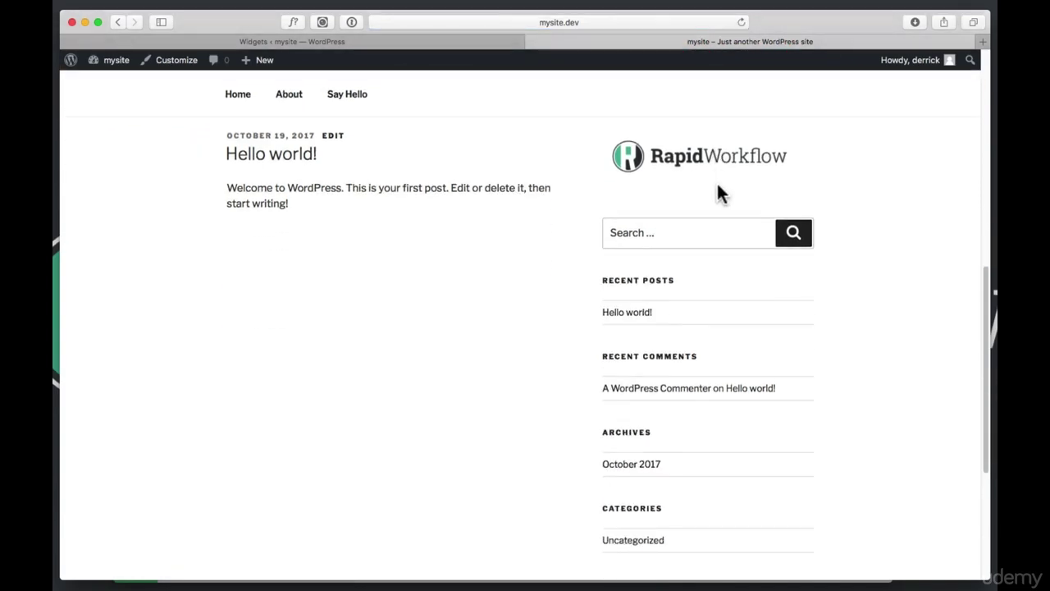
{"action": "left_click", "coordinate": [456, 45]}
{"action": "left_click", "coordinate": [704, 482]}
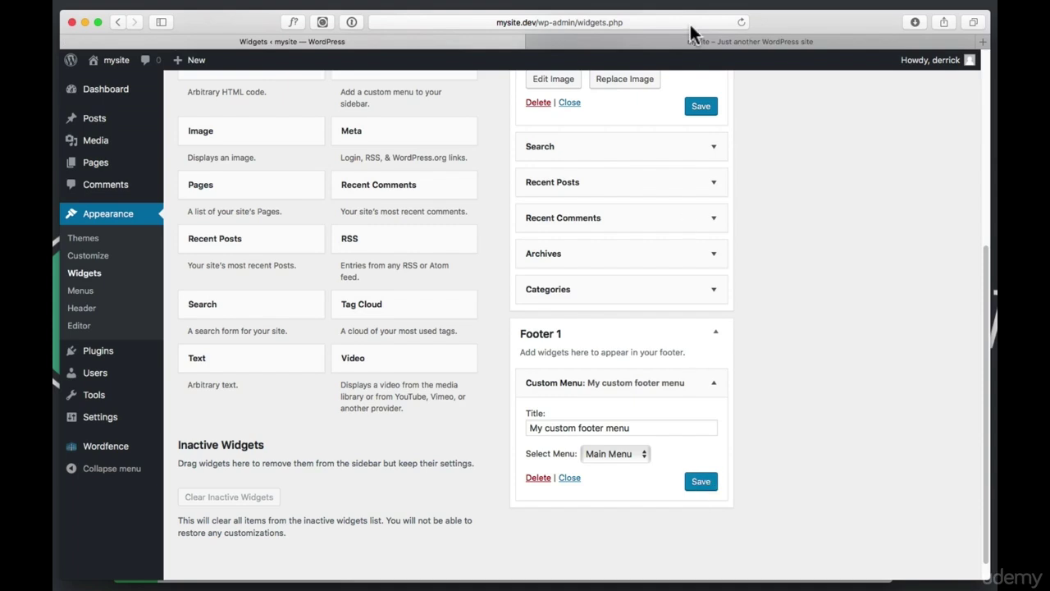
{"action": "left_click", "coordinate": [692, 41]}
{"action": "scroll", "coordinate": [784, 342], "scroll_direction": "down", "scroll_amount": 5}
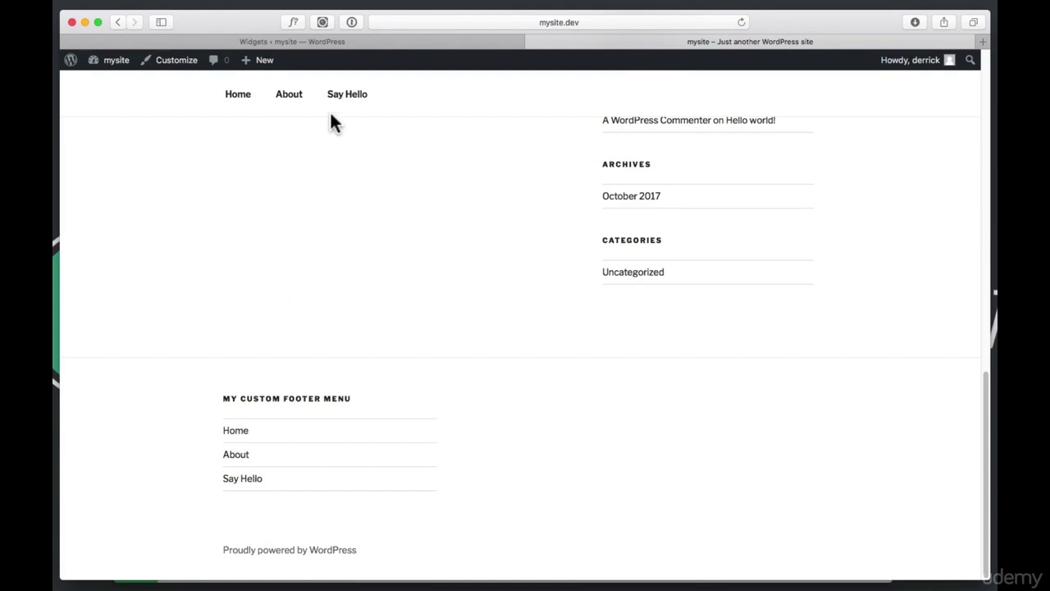
{"action": "left_click", "coordinate": [382, 42]}
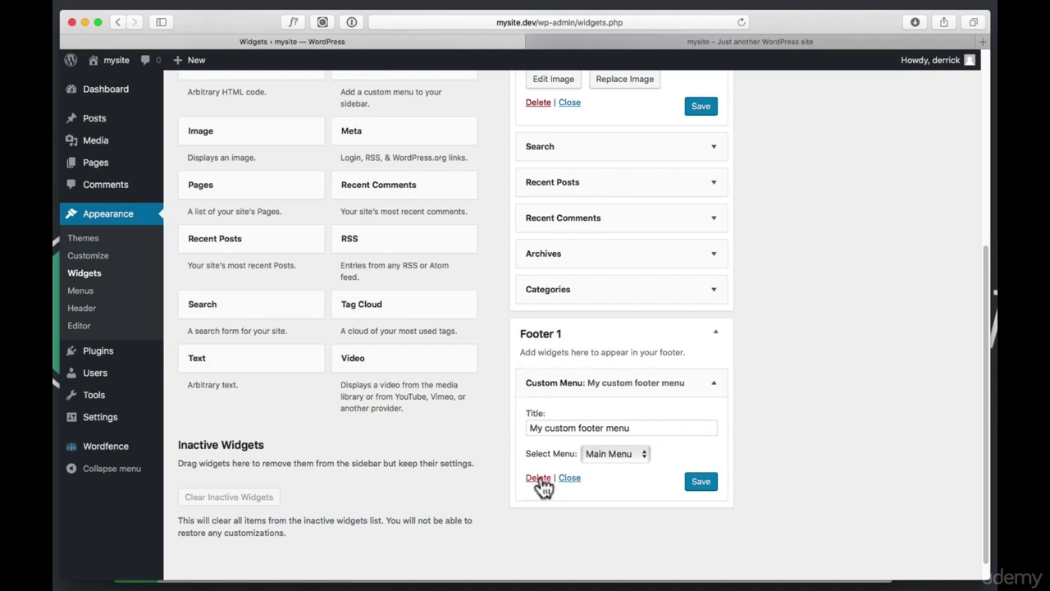
Delete the Custom Menu widget from Footer 1
{"action": "left_click", "coordinate": [540, 479]}
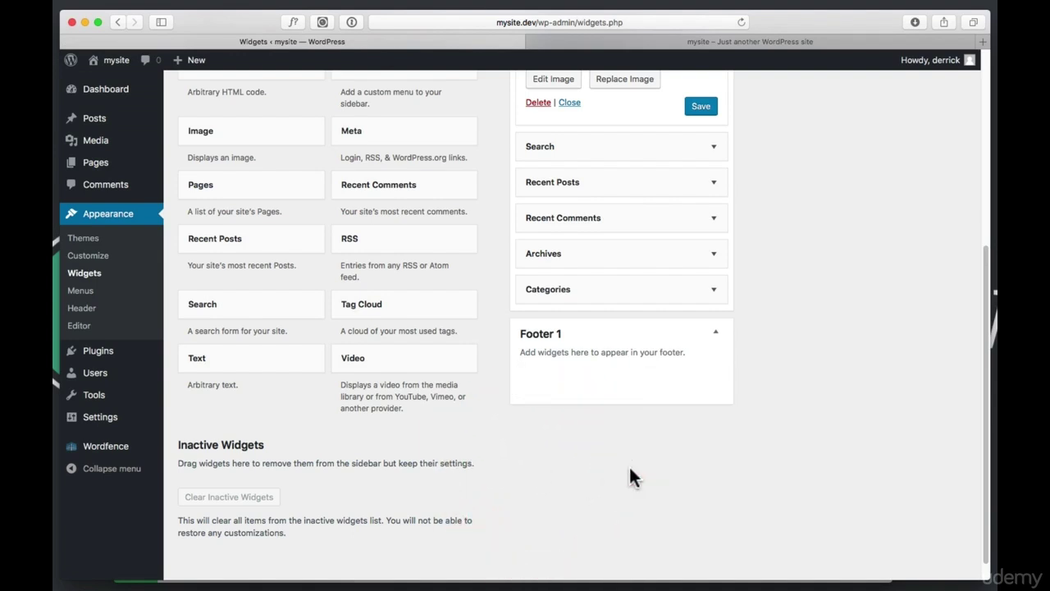
{"action": "scroll", "coordinate": [551, 320], "scroll_direction": "up", "scroll_amount": 4}
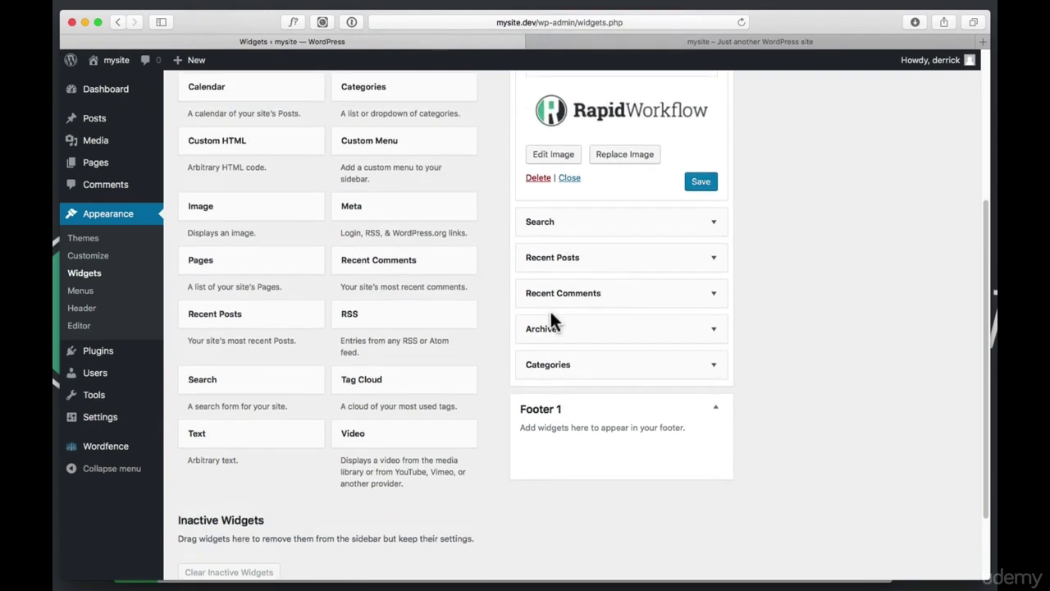
{"action": "scroll", "coordinate": [681, 197], "scroll_direction": "up", "scroll_amount": 2}
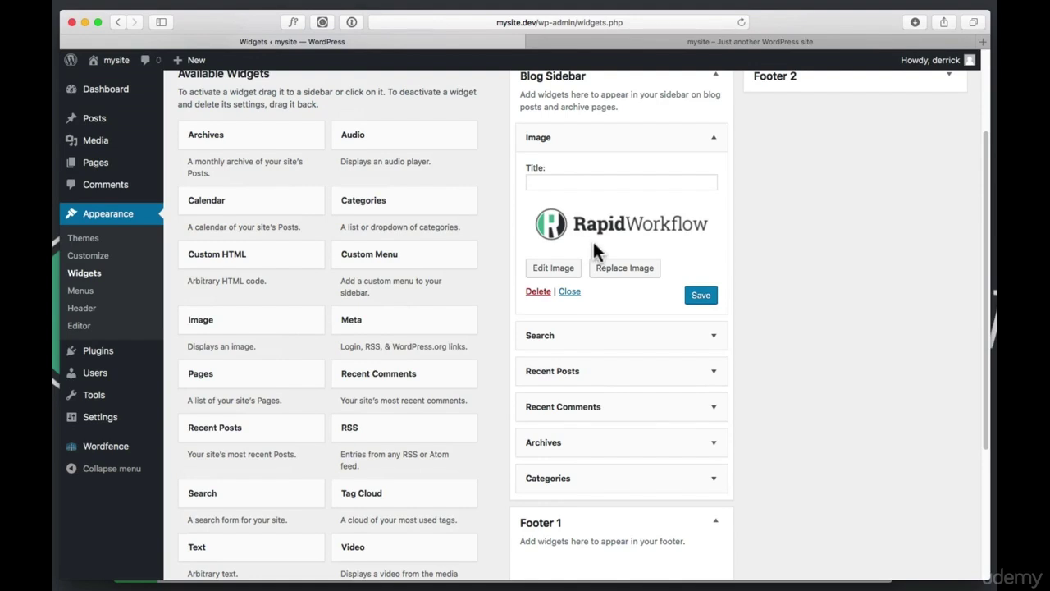
Move the logo Image widget to Inactive Widgets and clear it permanently
{"action": "left_click", "coordinate": [715, 139]}
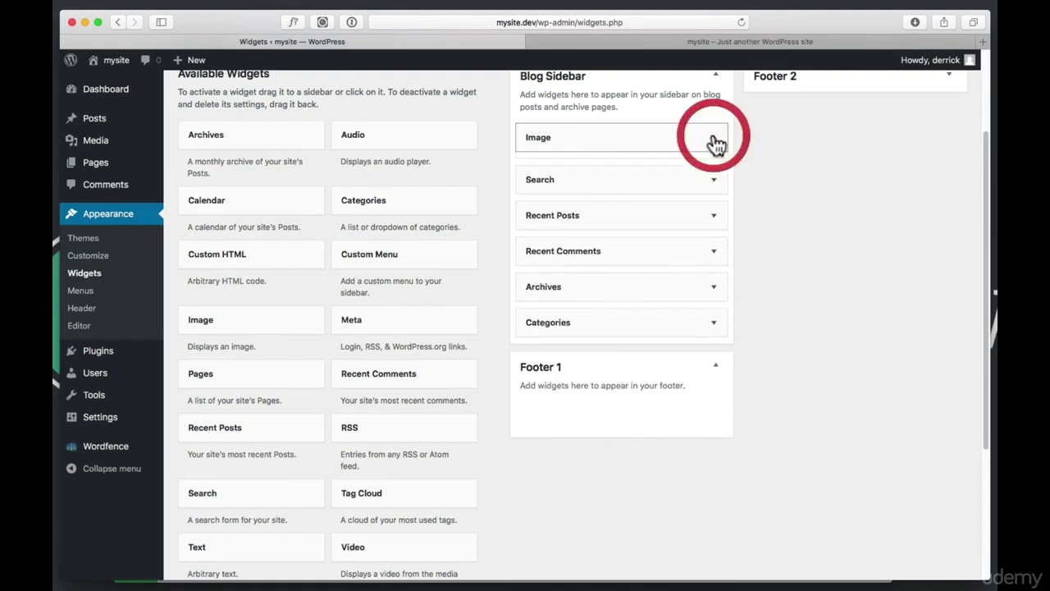
{"action": "scroll", "coordinate": [635, 166], "scroll_direction": "down", "scroll_amount": 1}
{"action": "left_click_drag", "start_coordinate": [586, 110], "coordinate": [216, 441]}
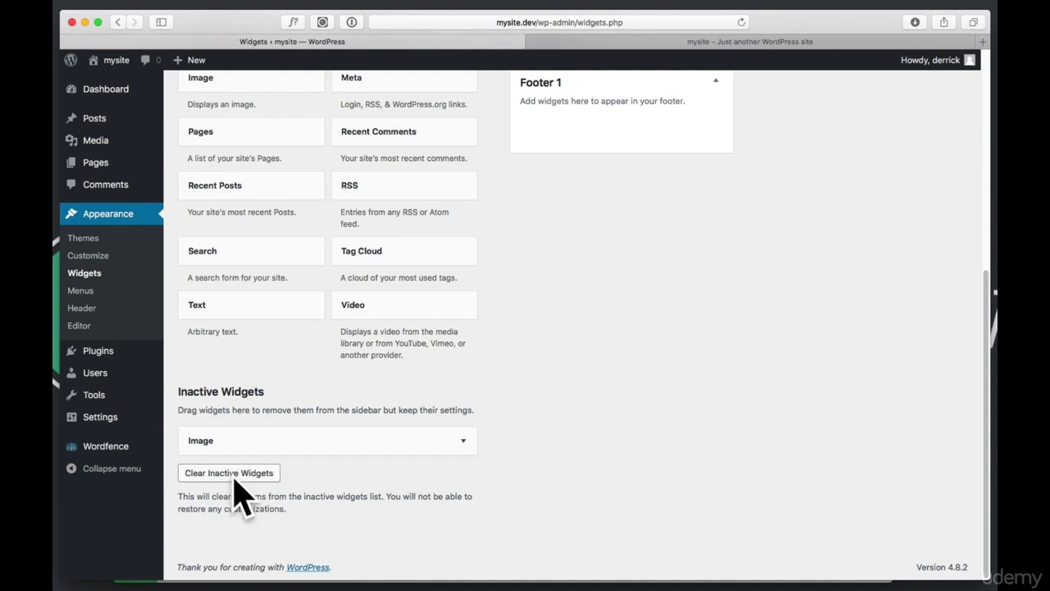
{"action": "left_click", "coordinate": [238, 475]}
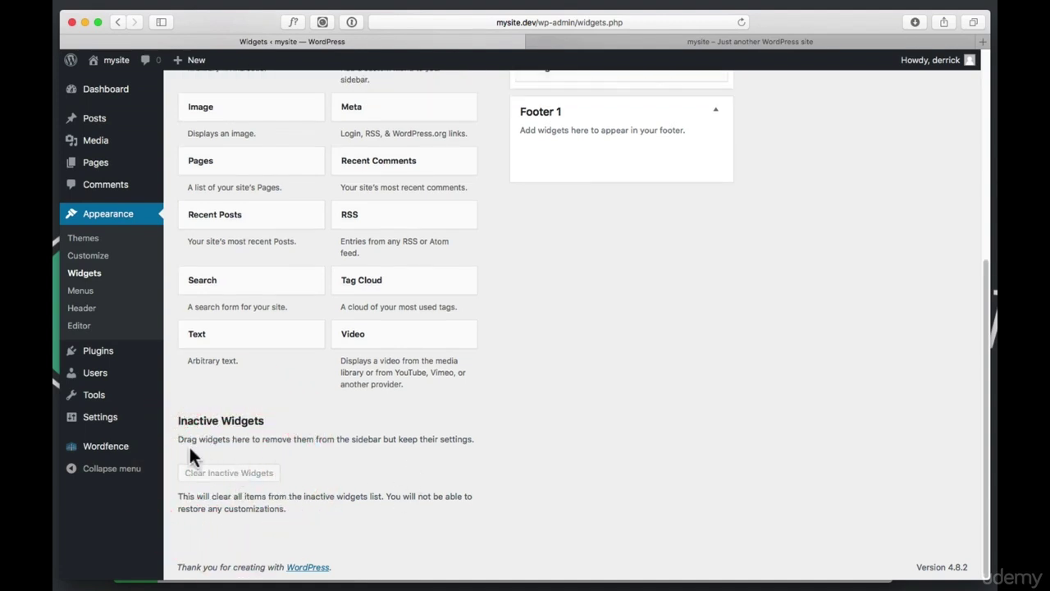
{"action": "scroll", "coordinate": [399, 443], "scroll_direction": "up", "scroll_amount": 5}
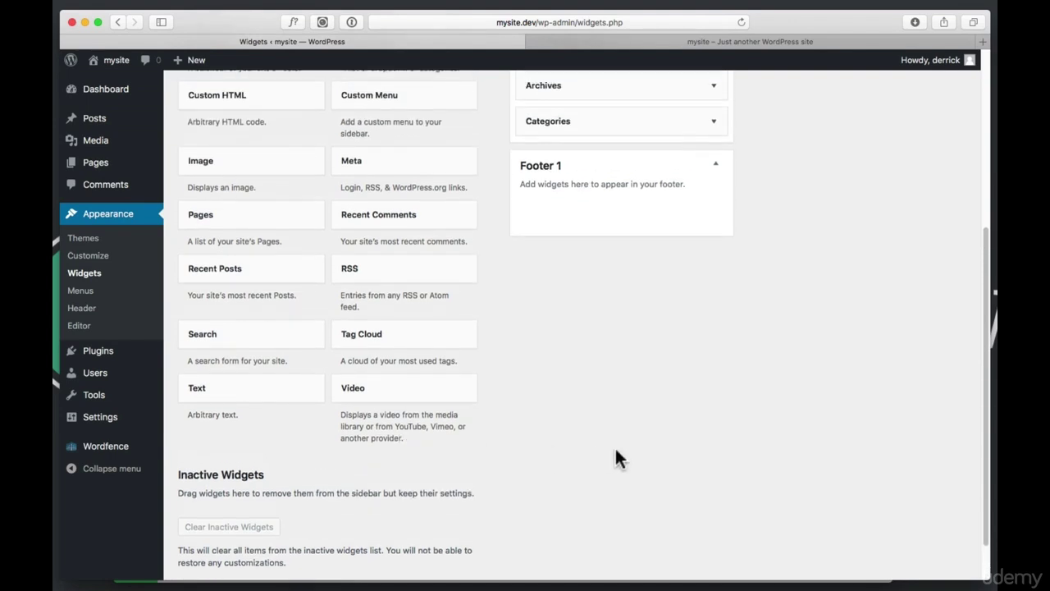
{"action": "scroll", "coordinate": [620, 460], "scroll_direction": "up", "scroll_amount": 5}
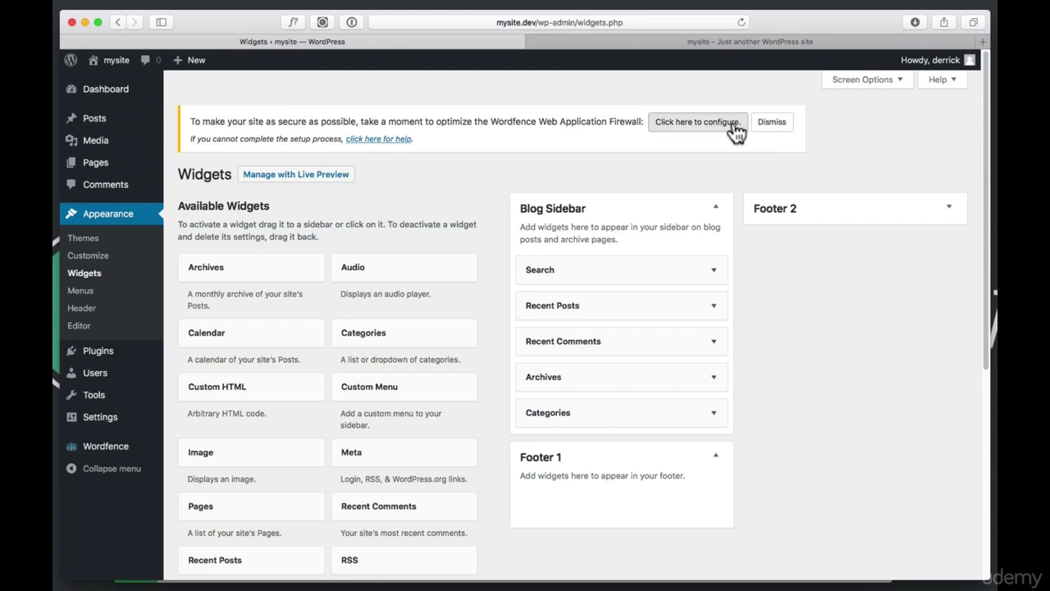
Dismiss the Wordfence firewall notice on the Widgets page
{"action": "left_click", "coordinate": [782, 129]}
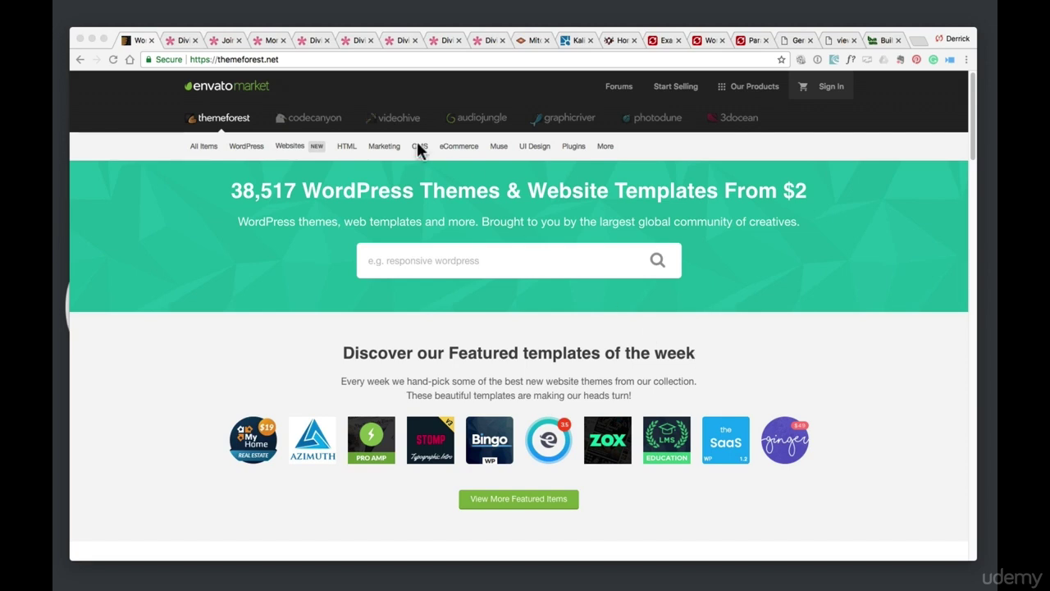
Open ThemeForest's WordPress Popular Items list of 2017's best-selling themes
{"action": "left_click", "coordinate": [330, 59]}
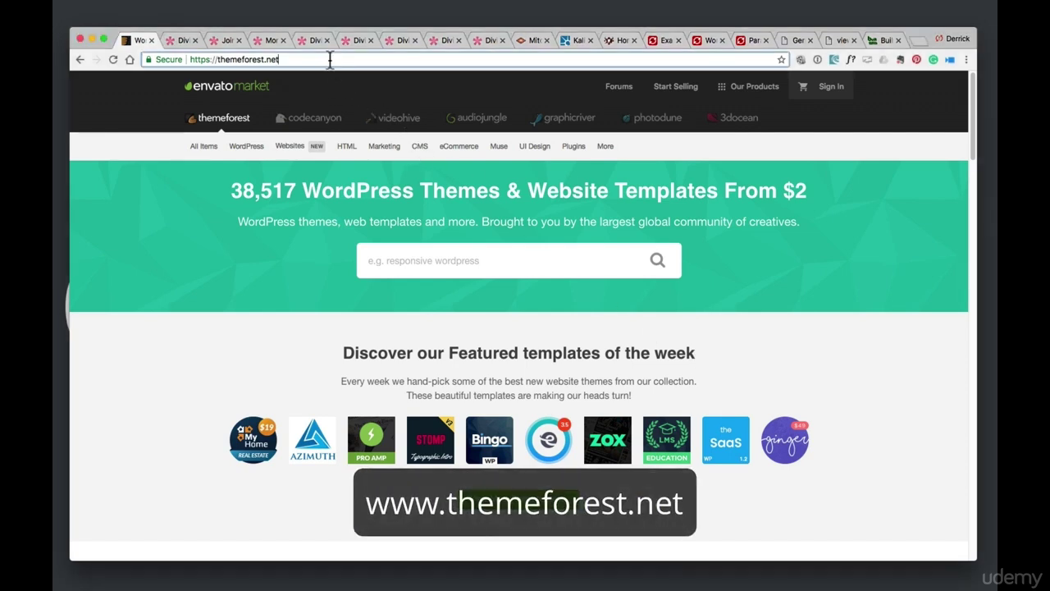
{"action": "left_click", "coordinate": [287, 59]}
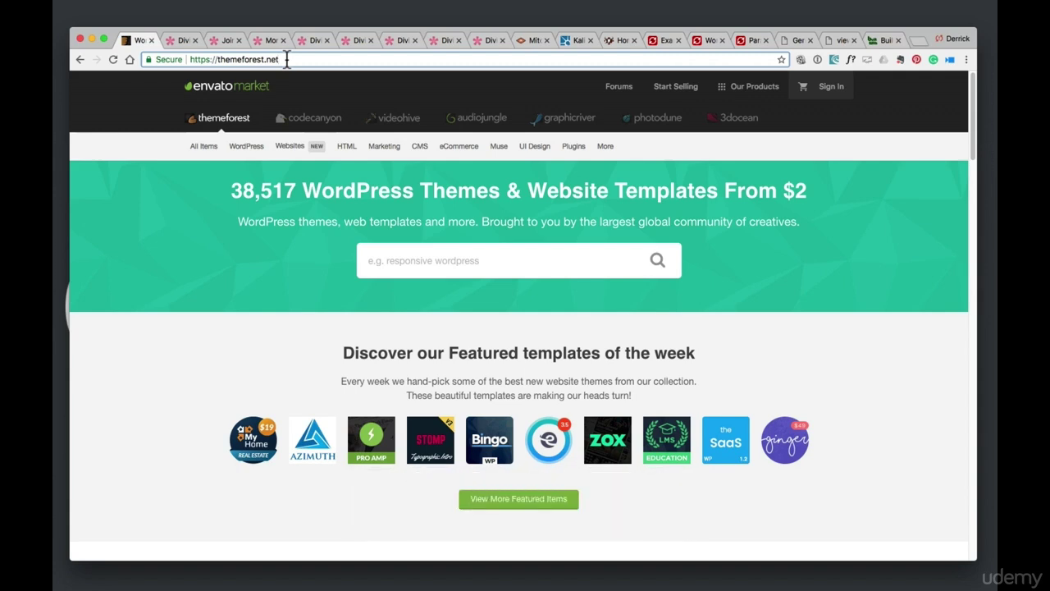
{"action": "mouse_move", "coordinate": [234, 147]}
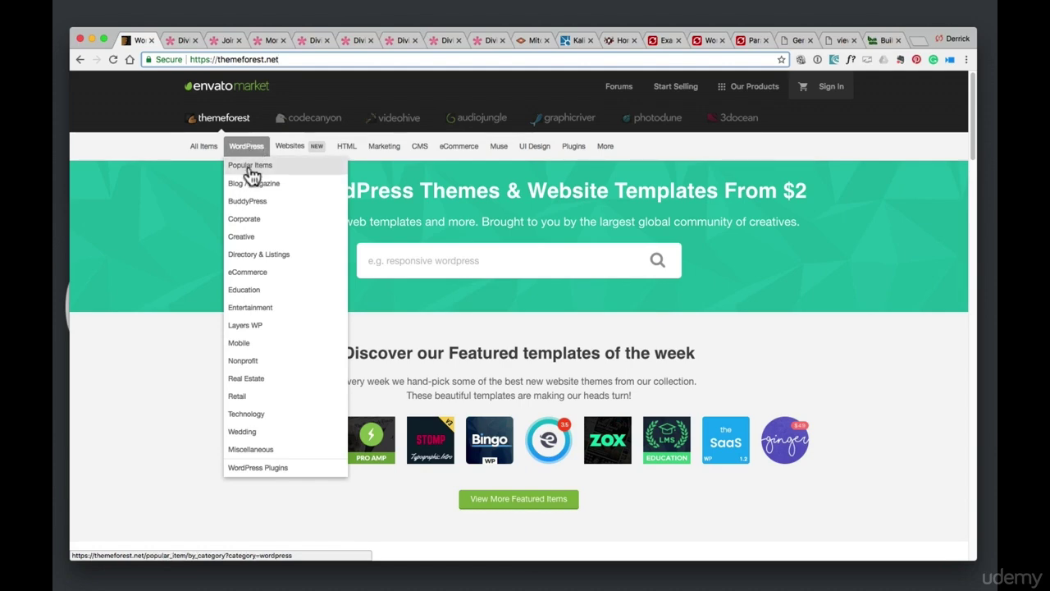
{"action": "left_click", "coordinate": [250, 166]}
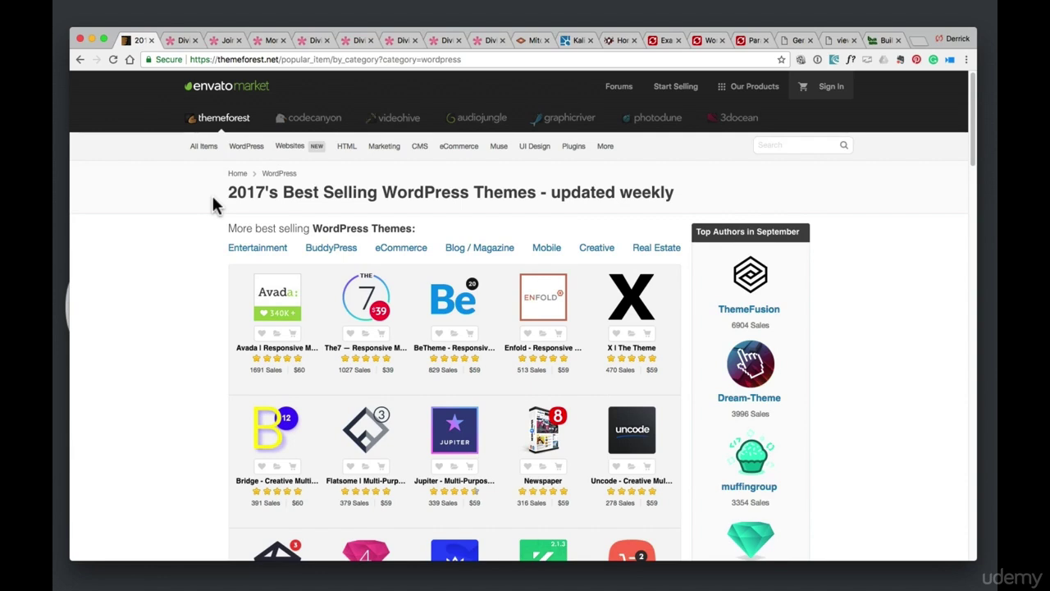
Preview the theme thumbnails in ThemeForest's best-selling WordPress themes list
{"action": "mouse_move", "coordinate": [274, 314]}
{"action": "mouse_move", "coordinate": [622, 293]}
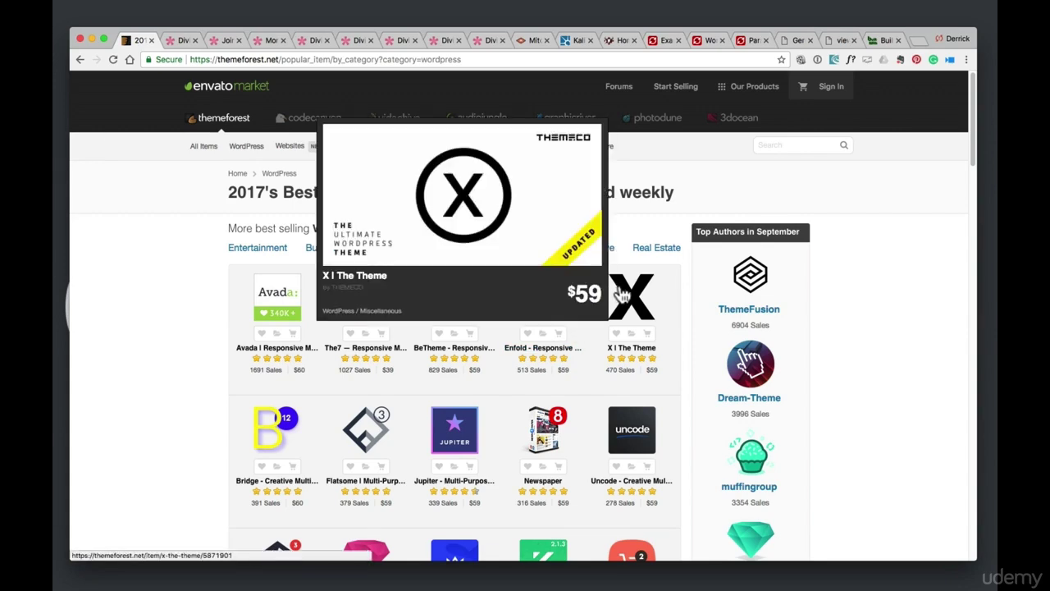
{"action": "scroll", "coordinate": [619, 297], "scroll_direction": "down", "scroll_amount": 5}
{"action": "mouse_move", "coordinate": [462, 376]}
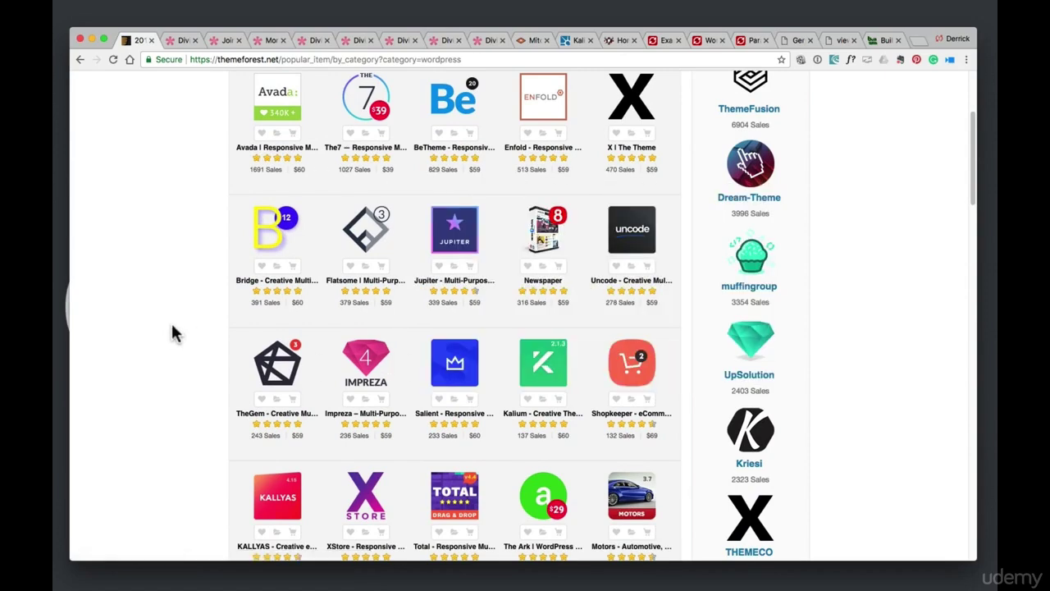
{"action": "scroll", "coordinate": [173, 328], "scroll_direction": "up", "scroll_amount": 2}
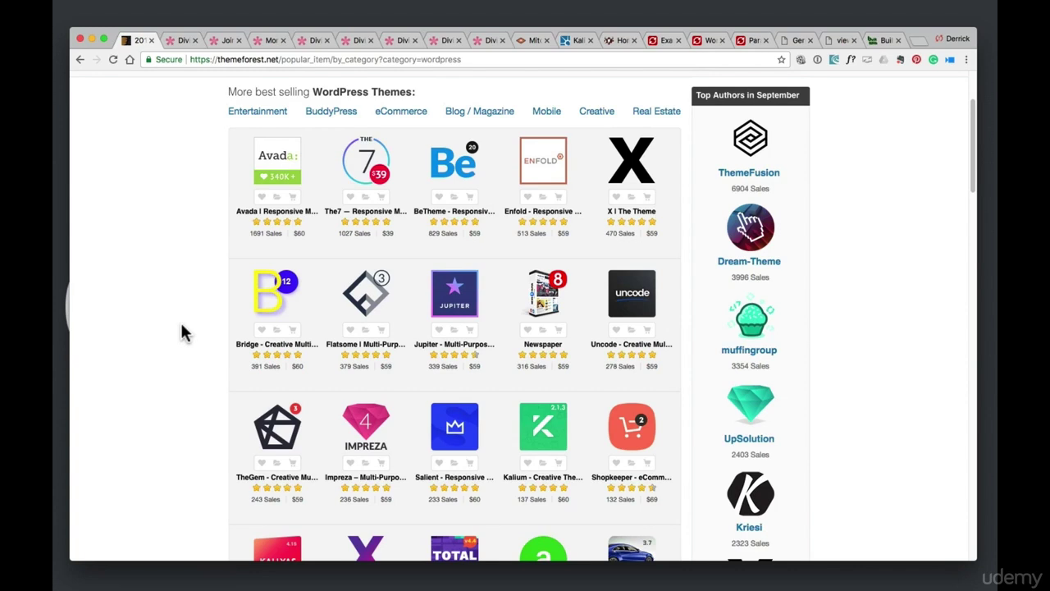
{"action": "scroll", "coordinate": [322, 318], "scroll_direction": "down", "scroll_amount": 3}
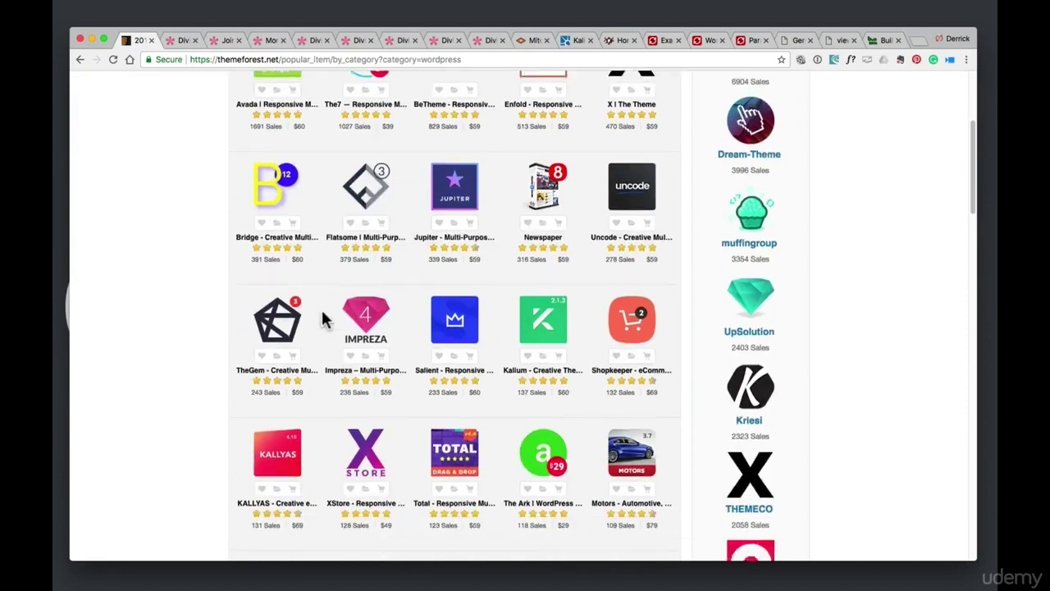
{"action": "scroll", "coordinate": [324, 318], "scroll_direction": "down", "scroll_amount": 5}
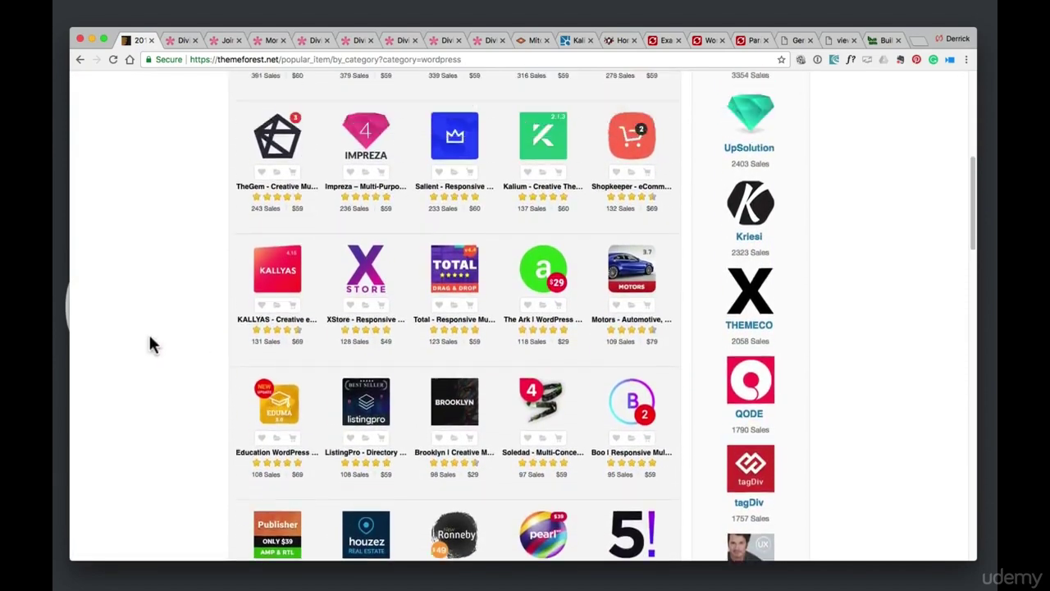
{"action": "scroll", "coordinate": [150, 338], "scroll_direction": "up", "scroll_amount": 9}
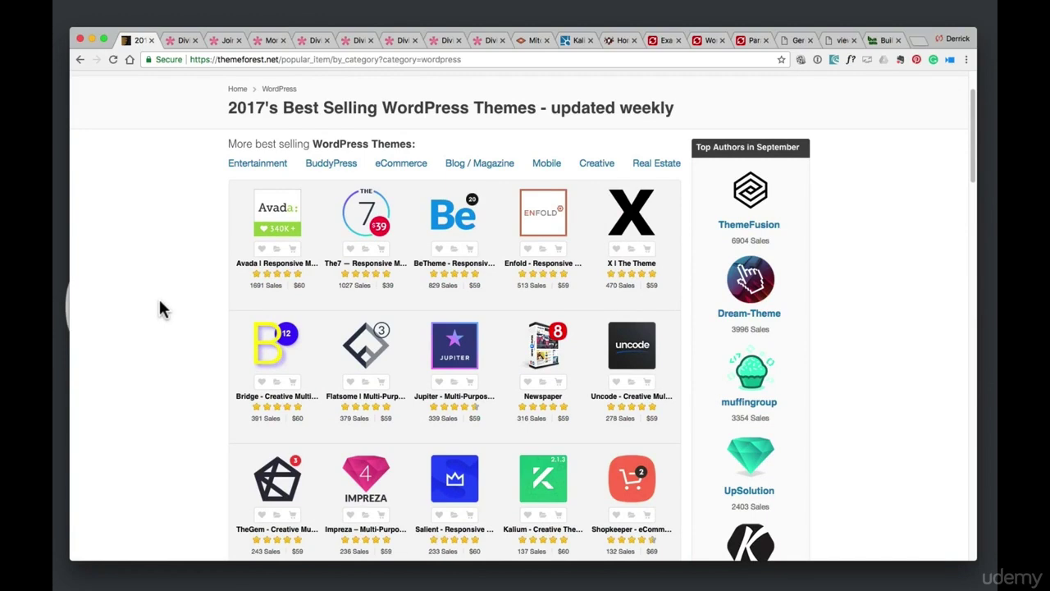
Open the Salient theme's product page in a background tab
{"action": "mouse_move", "coordinate": [279, 220]}
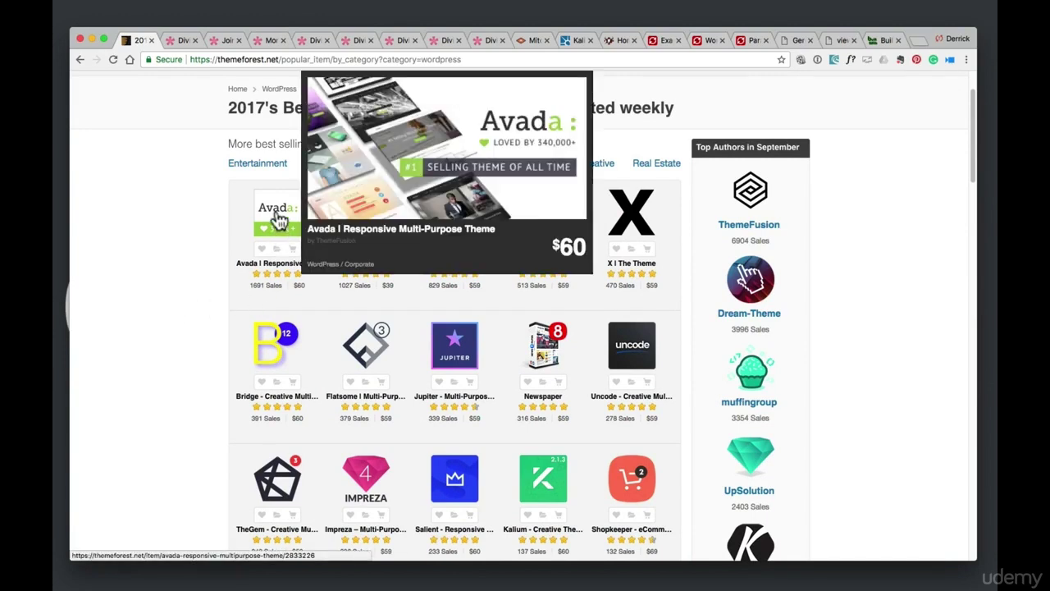
{"action": "mouse_move", "coordinate": [642, 224]}
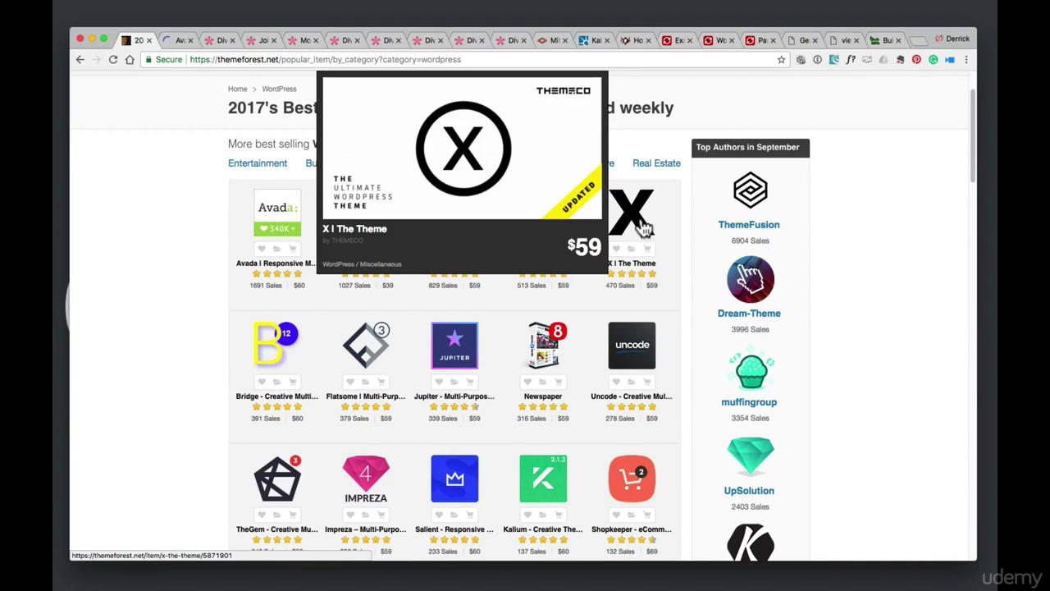
{"action": "scroll", "coordinate": [645, 274], "scroll_direction": "down", "scroll_amount": 3}
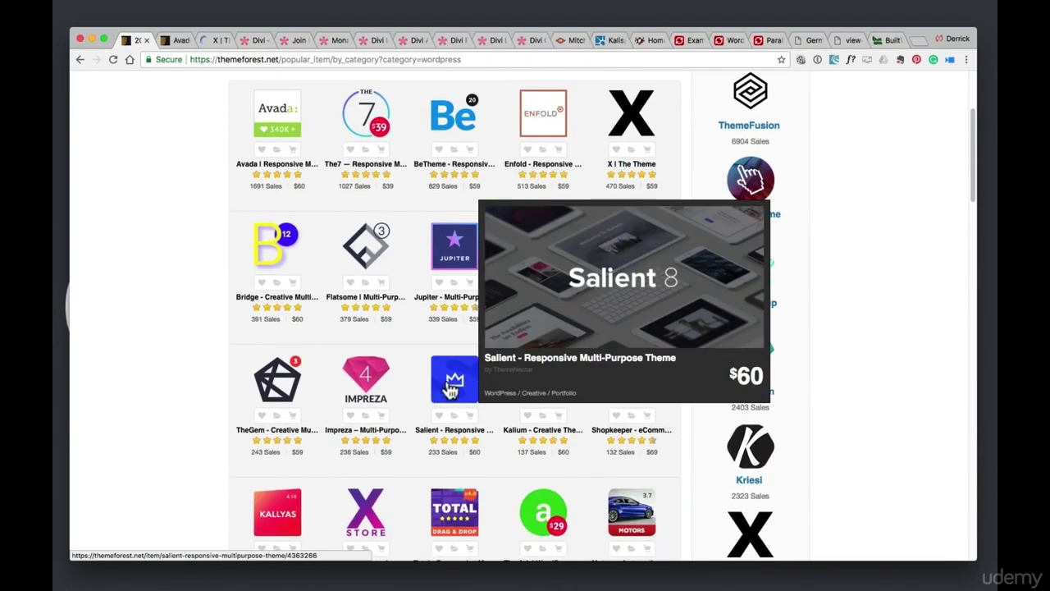
{"action": "left_click", "coordinate": [450, 390], "text": "super"}
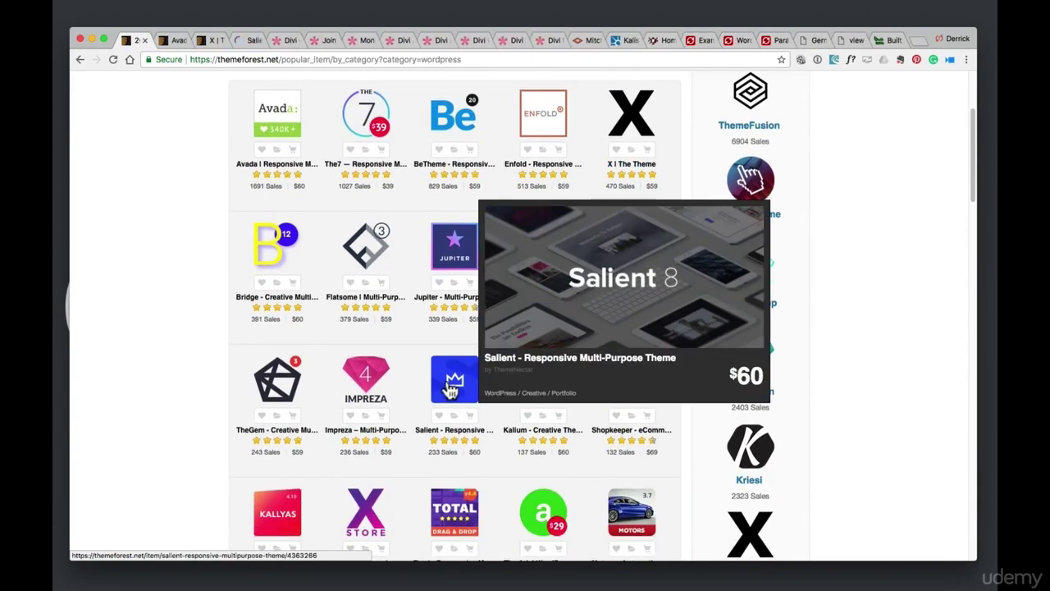
Go to the Avada product page and launch its Live Preview demo
{"action": "left_click", "coordinate": [171, 41]}
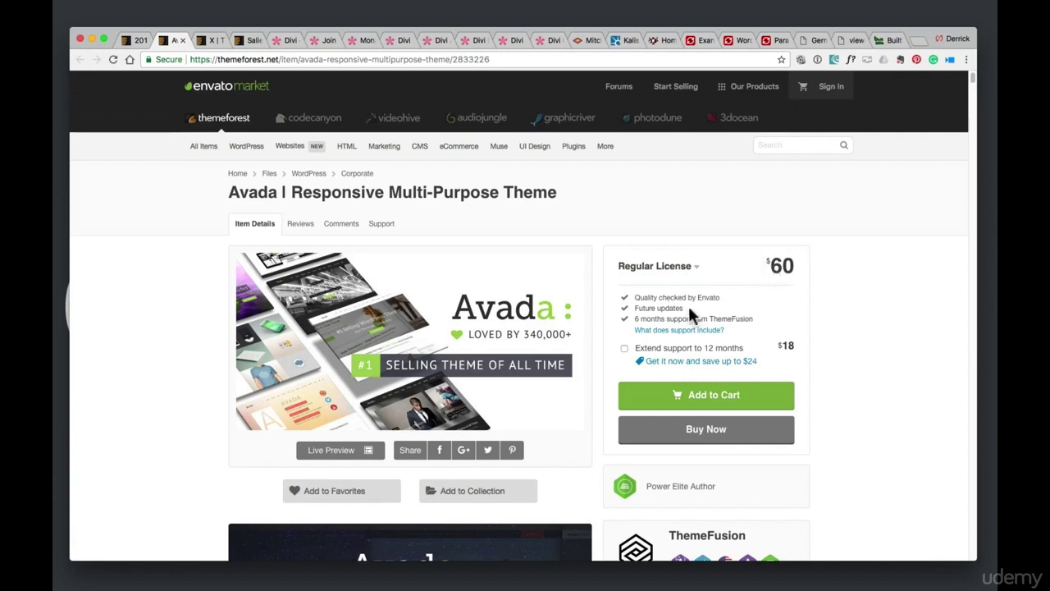
{"action": "scroll", "coordinate": [141, 251], "scroll_direction": "down", "scroll_amount": 5}
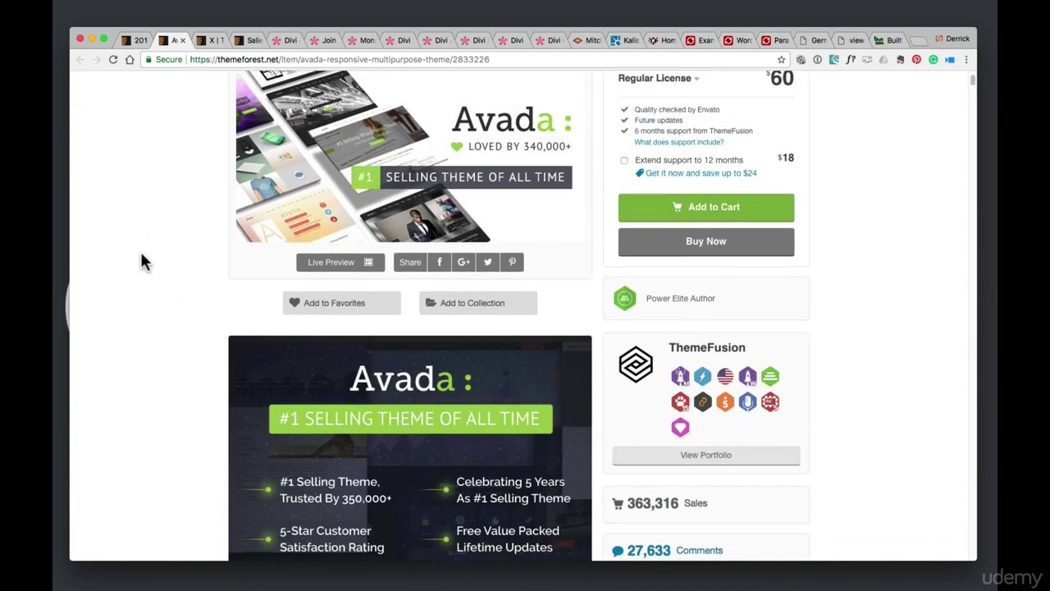
{"action": "left_click", "coordinate": [336, 271]}
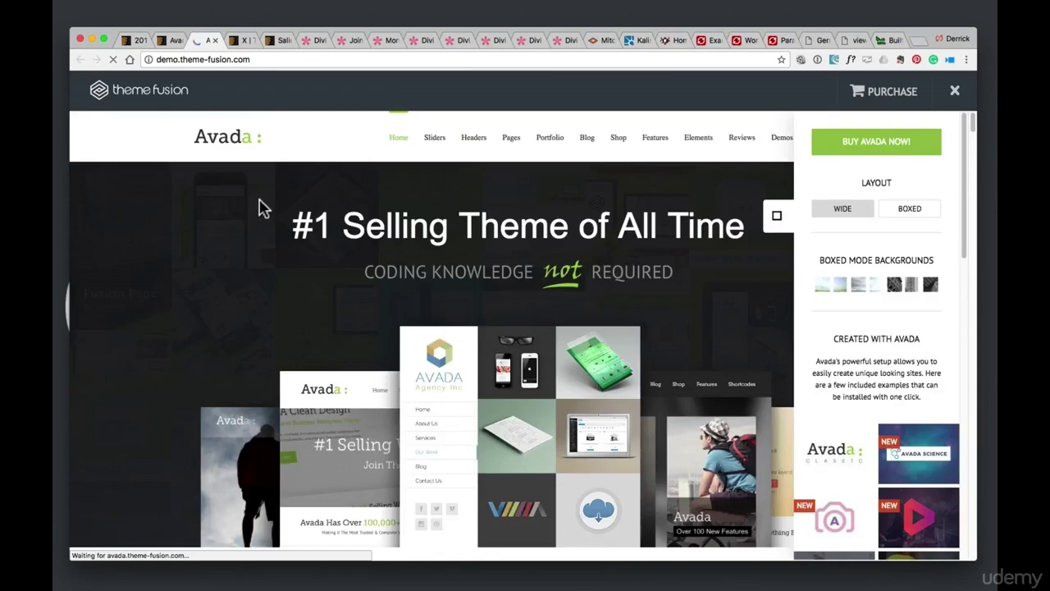
Close the Avada demo's options panel and browse prebuilt sites like Modern Shop, Gym and Church
{"action": "scroll", "coordinate": [714, 277], "scroll_direction": "down", "scroll_amount": 3}
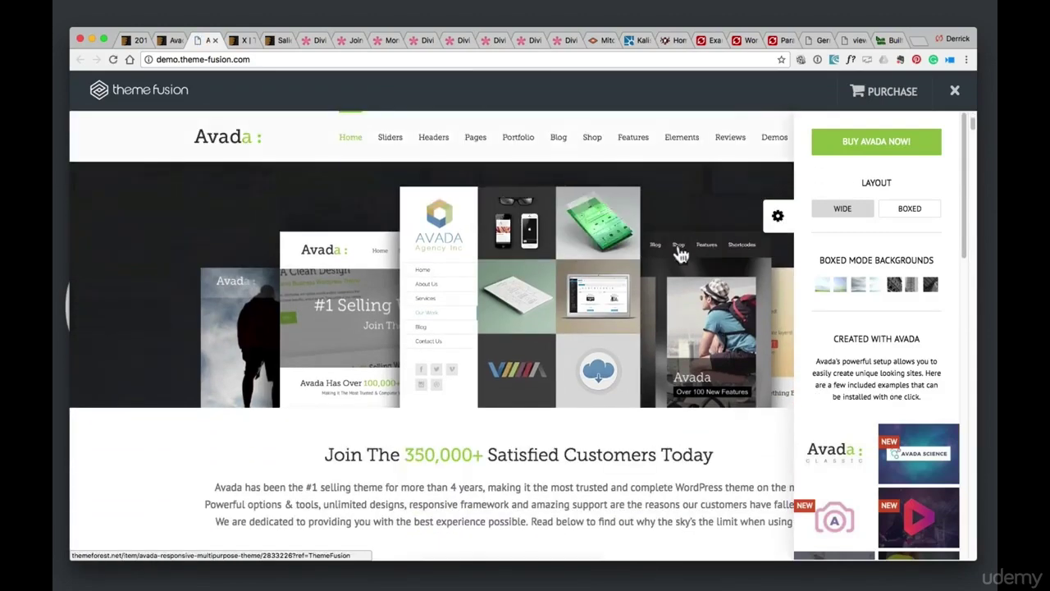
{"action": "scroll", "coordinate": [681, 255], "scroll_direction": "down", "scroll_amount": 5}
{"action": "mouse_move", "coordinate": [465, 141]}
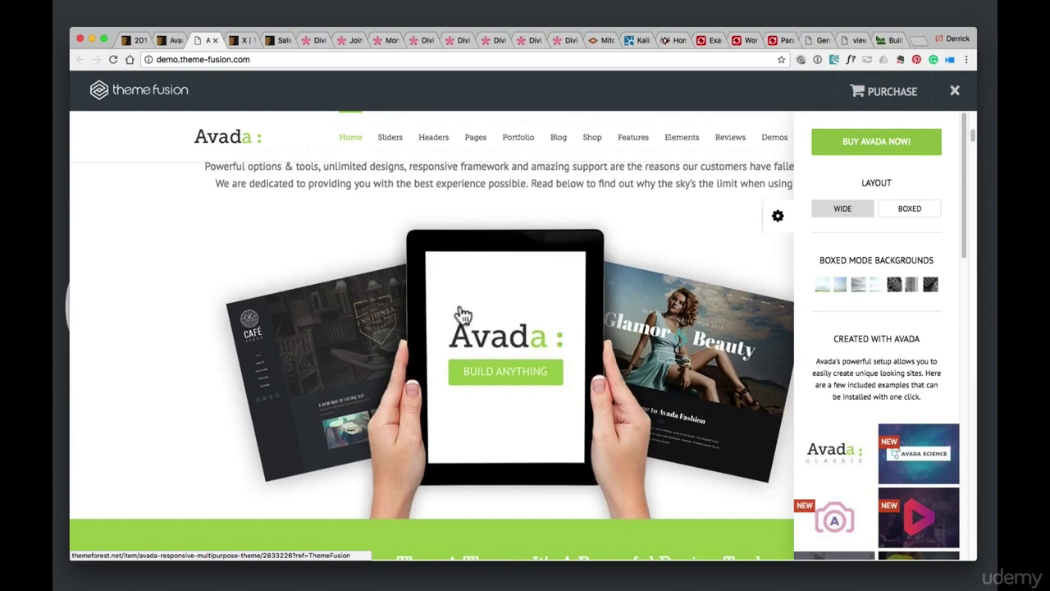
{"action": "scroll", "coordinate": [461, 308], "scroll_direction": "down", "scroll_amount": 5}
{"action": "scroll", "coordinate": [461, 312], "scroll_direction": "down", "scroll_amount": 3}
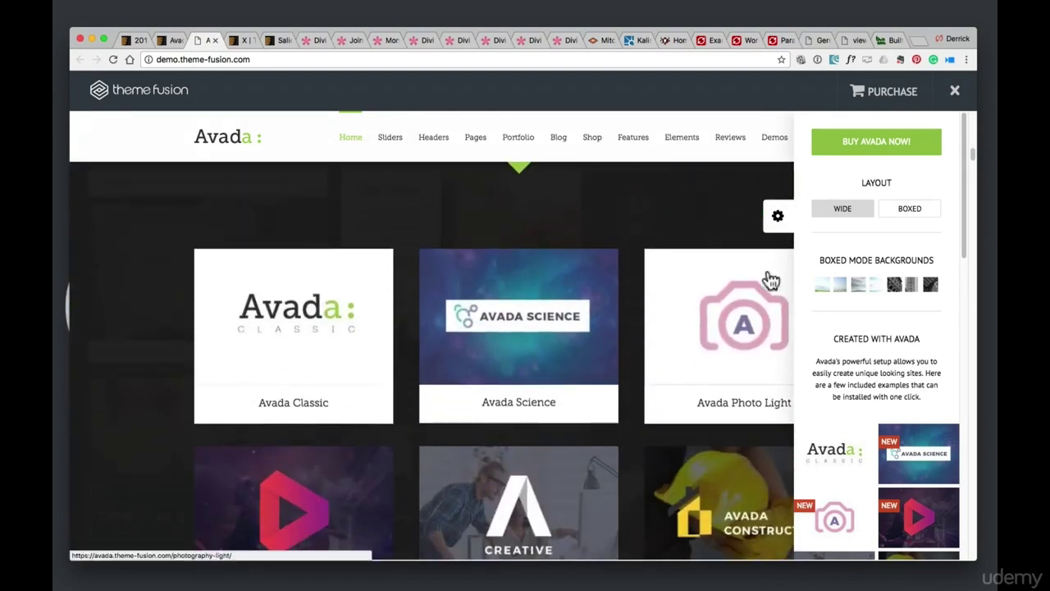
{"action": "left_click", "coordinate": [779, 217]}
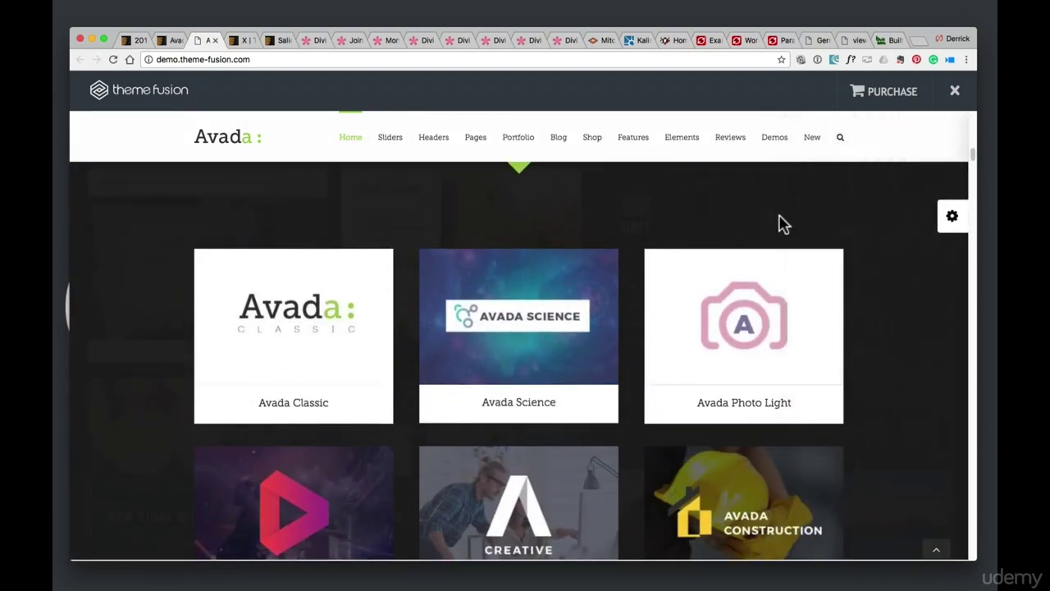
{"action": "scroll", "coordinate": [780, 222], "scroll_direction": "down", "scroll_amount": 3}
{"action": "scroll", "coordinate": [781, 223], "scroll_direction": "down", "scroll_amount": 7}
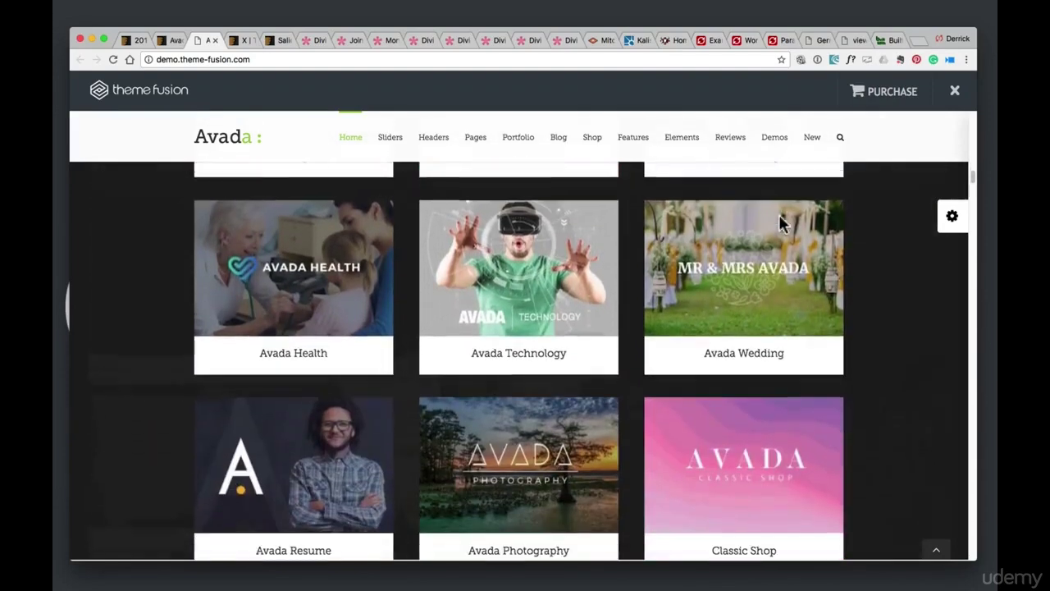
{"action": "scroll", "coordinate": [800, 255], "scroll_direction": "down", "scroll_amount": 3}
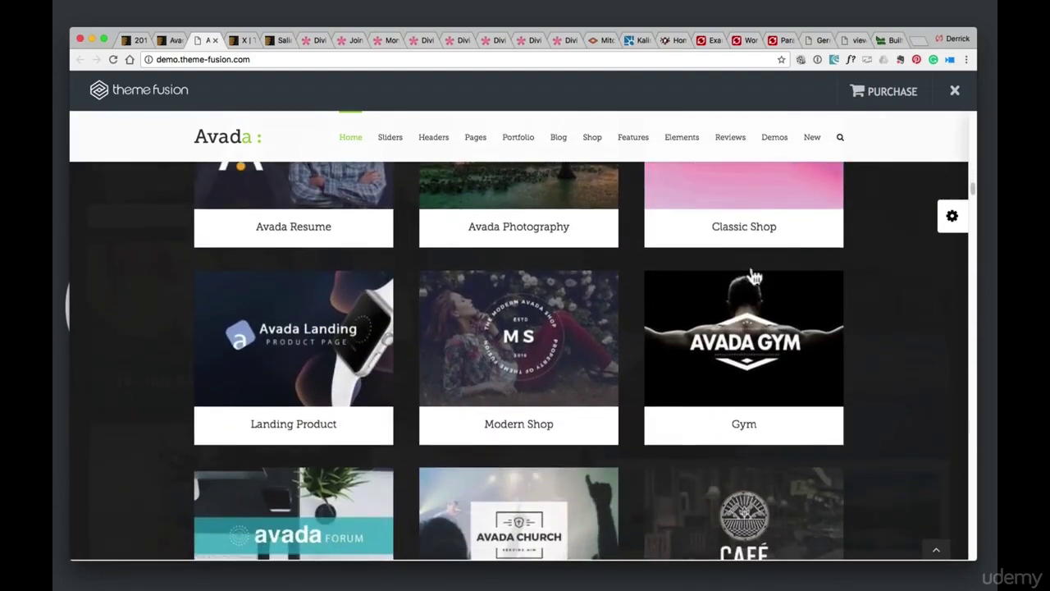
Go to the X | The Theme product page and launch its Live Preview
{"action": "left_click", "coordinate": [238, 40]}
{"action": "scroll", "coordinate": [193, 214], "scroll_direction": "down", "scroll_amount": 2}
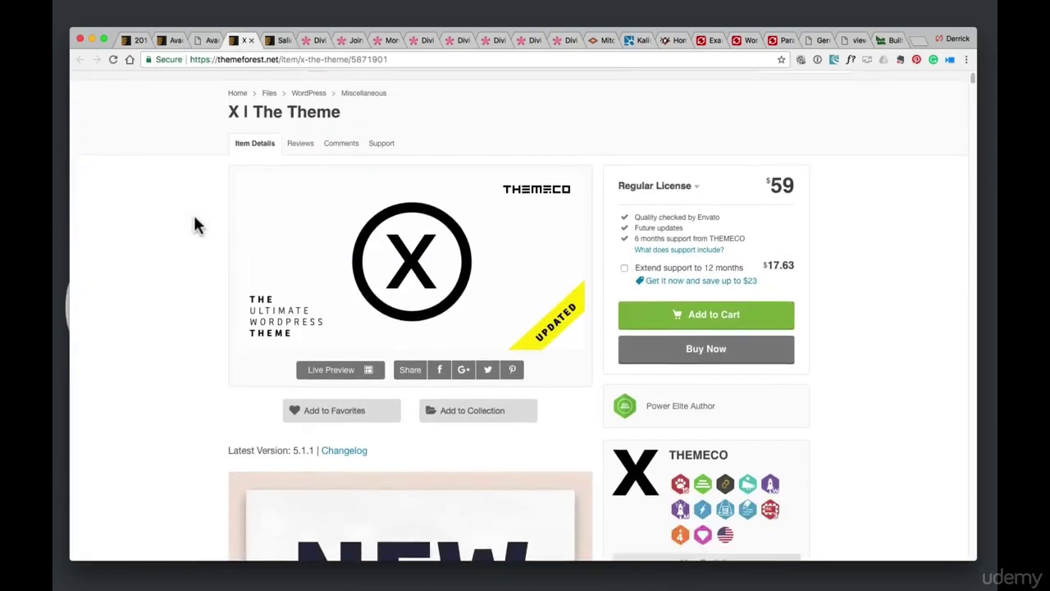
{"action": "left_click", "coordinate": [340, 345]}
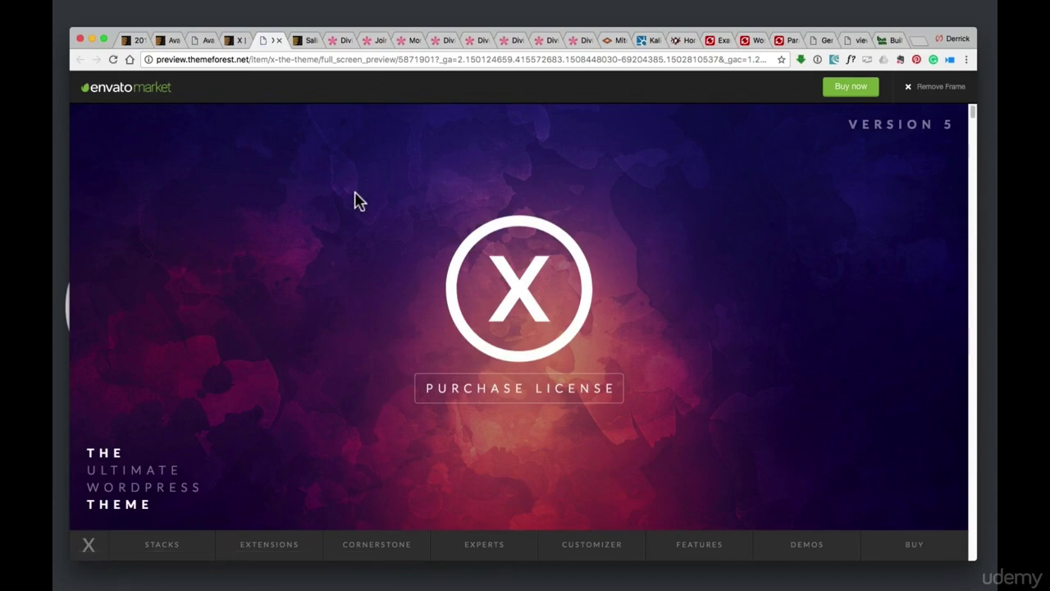
Jump to the CORNERSTONE page builder section of the X Theme preview
{"action": "scroll", "coordinate": [360, 201], "scroll_direction": "down", "scroll_amount": 5}
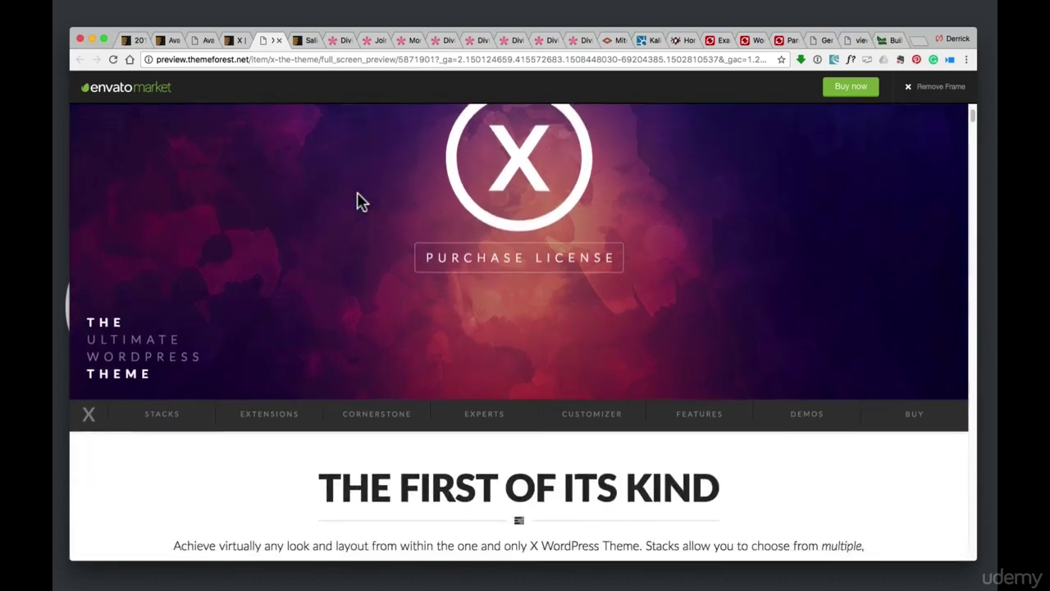
{"action": "scroll", "coordinate": [362, 201], "scroll_direction": "down", "scroll_amount": 2}
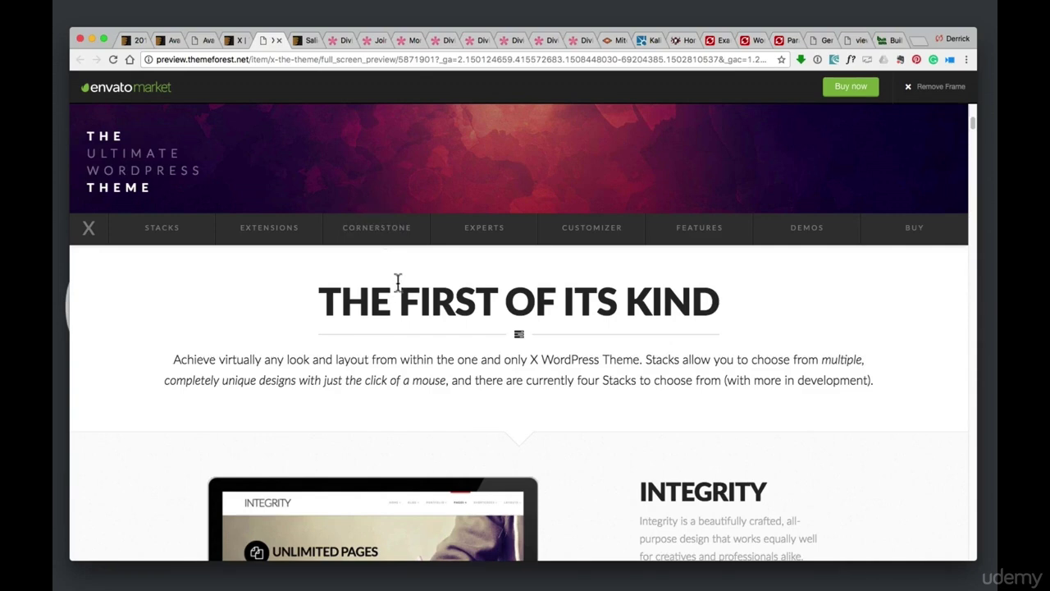
{"action": "scroll", "coordinate": [379, 234], "scroll_direction": "down", "scroll_amount": 1}
{"action": "left_click", "coordinate": [379, 232]}
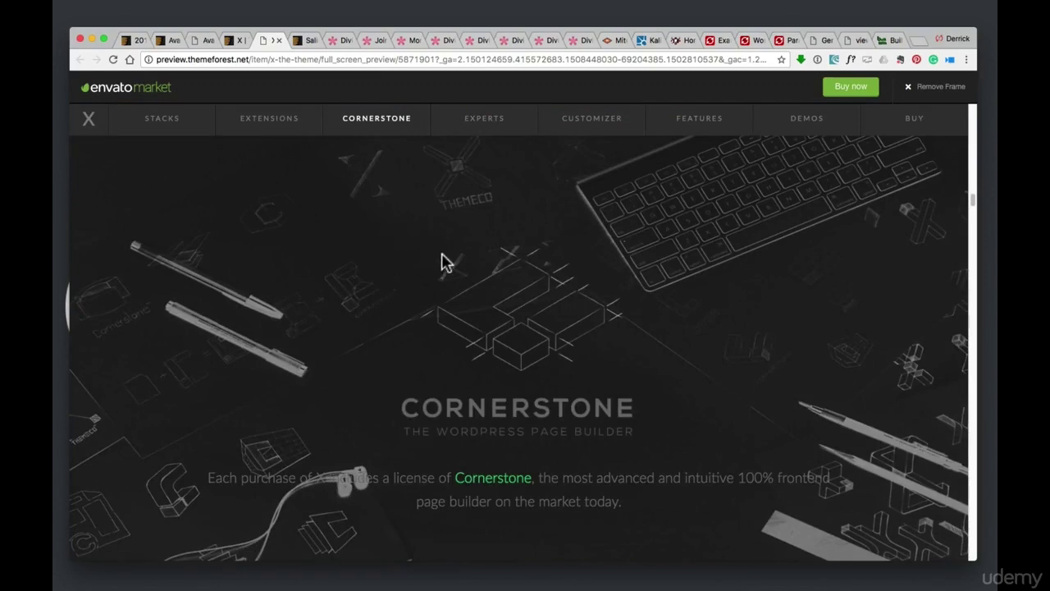
{"action": "scroll", "coordinate": [494, 276], "scroll_direction": "down", "scroll_amount": 5}
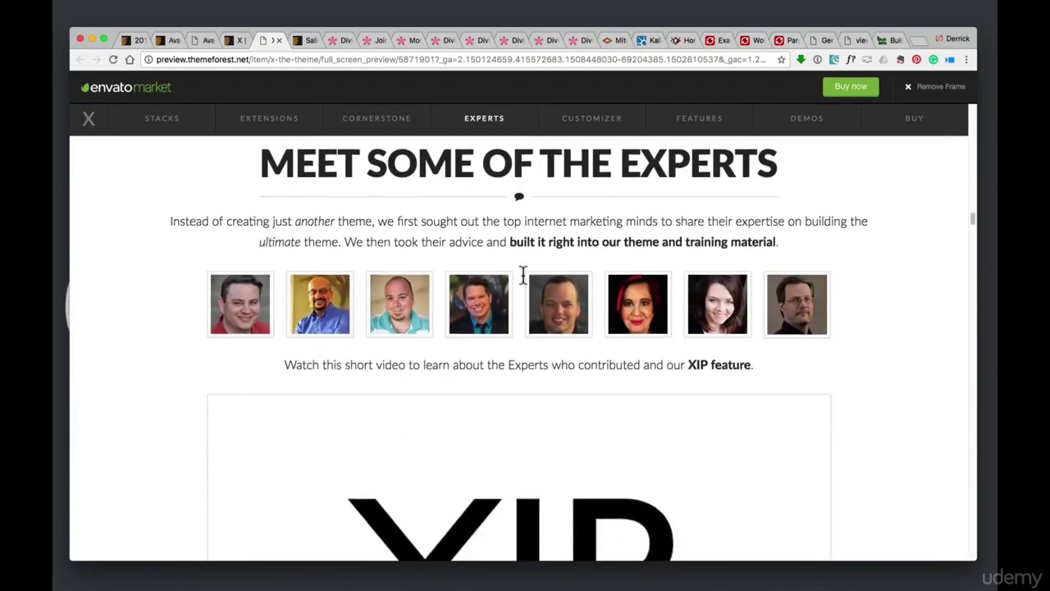
{"action": "scroll", "coordinate": [522, 276], "scroll_direction": "up", "scroll_amount": 6}
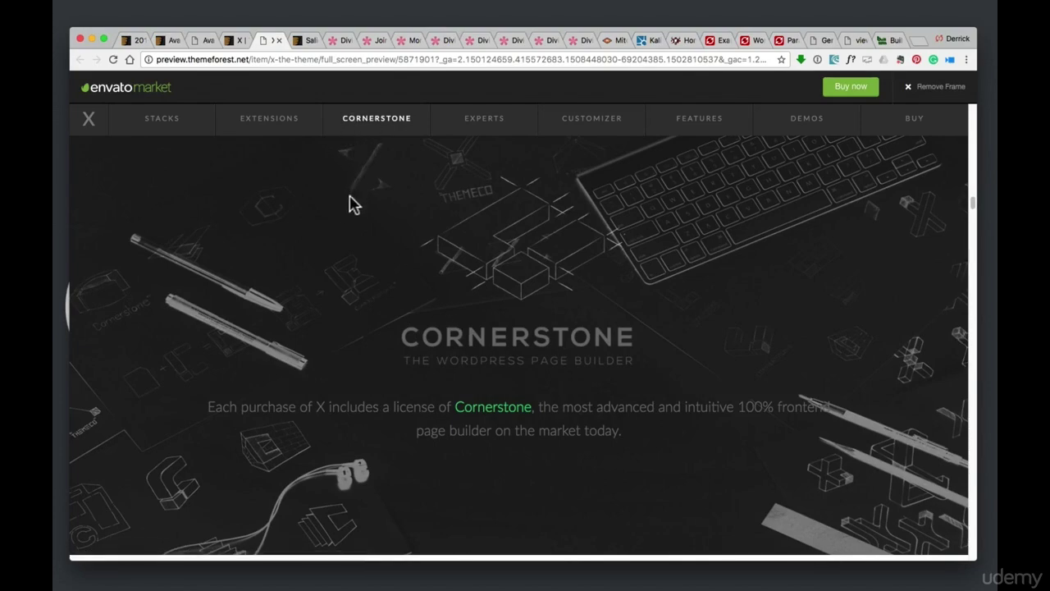
Jump to X Theme's DEMOS and scroll through Standard and Expanded Demos to Gym
{"action": "left_click", "coordinate": [800, 123]}
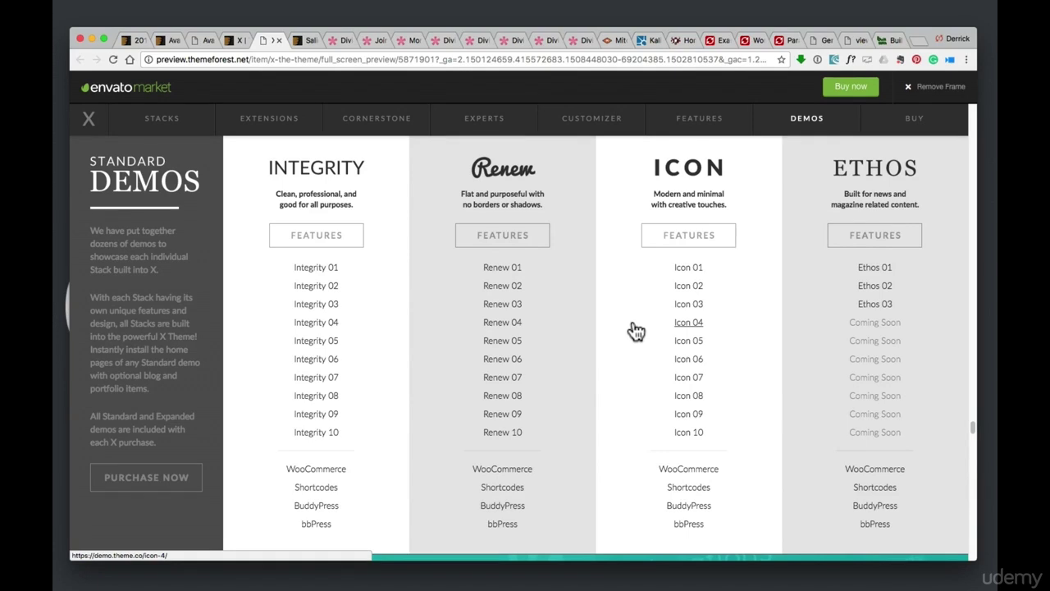
{"action": "scroll", "coordinate": [637, 331], "scroll_direction": "down", "scroll_amount": 10}
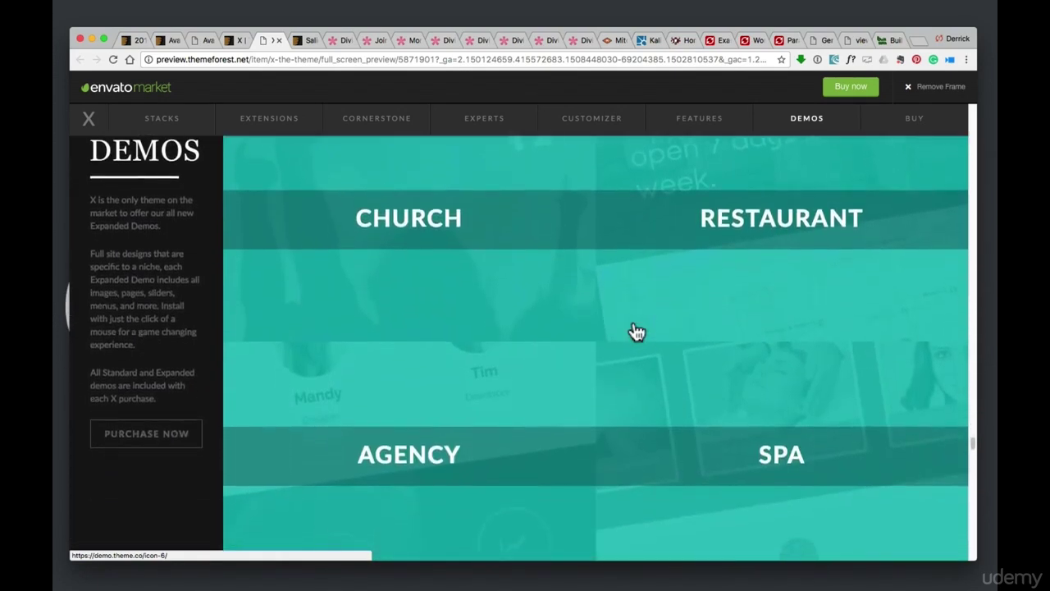
{"action": "scroll", "coordinate": [341, 287], "scroll_direction": "down", "scroll_amount": 5}
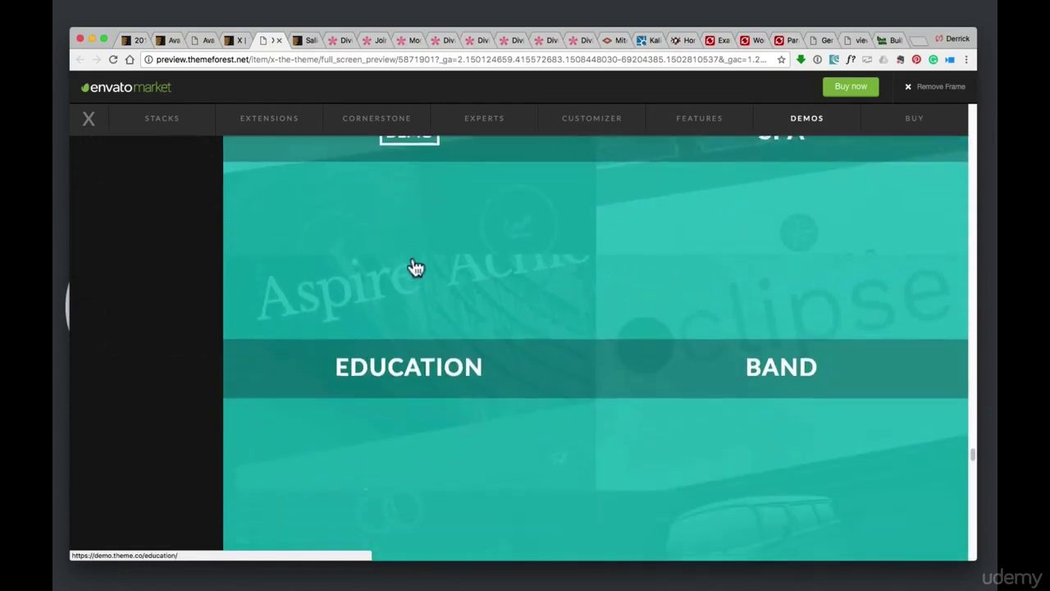
{"action": "scroll", "coordinate": [416, 267], "scroll_direction": "down", "scroll_amount": 6}
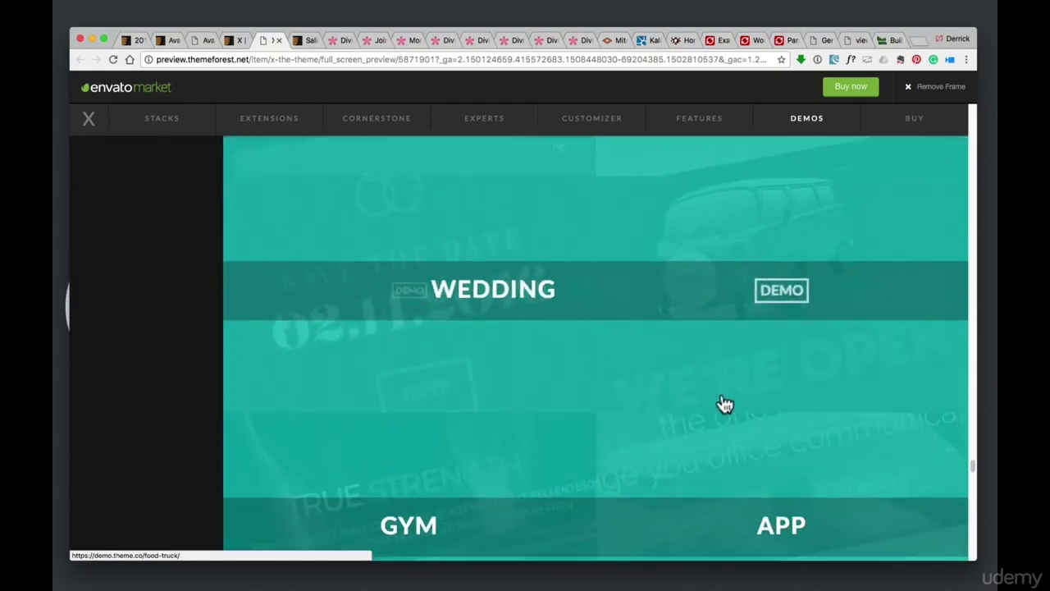
{"action": "scroll", "coordinate": [725, 403], "scroll_direction": "down", "scroll_amount": 2}
Scroll the X Gym demo's Fitness Club homepage to the Monday schedule, then return to Salient
{"action": "left_click", "coordinate": [410, 414]}
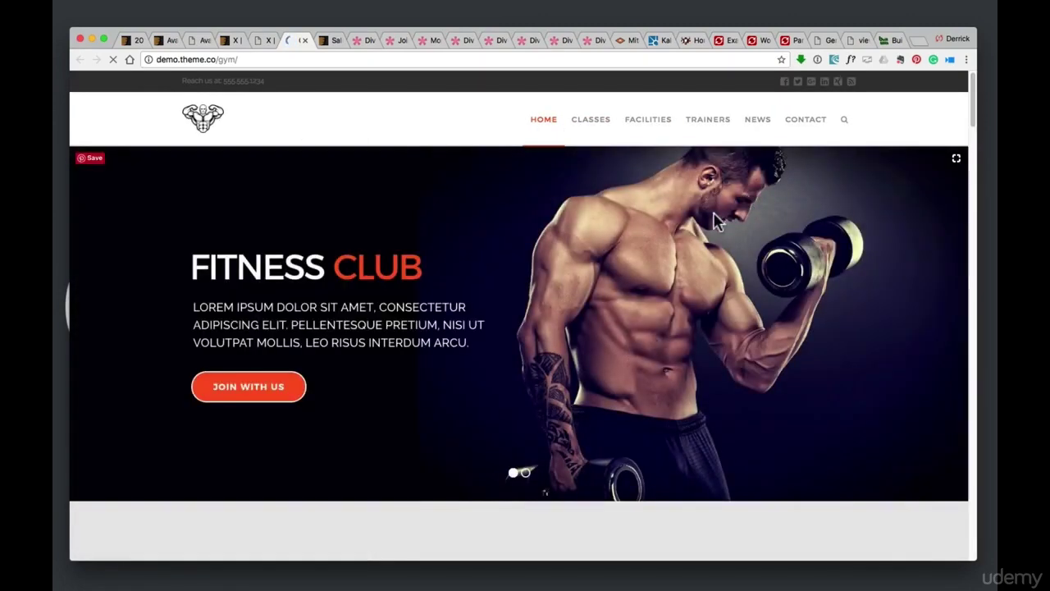
{"action": "scroll", "coordinate": [684, 239], "scroll_direction": "down", "scroll_amount": 5}
{"action": "scroll", "coordinate": [681, 246], "scroll_direction": "down", "scroll_amount": 5}
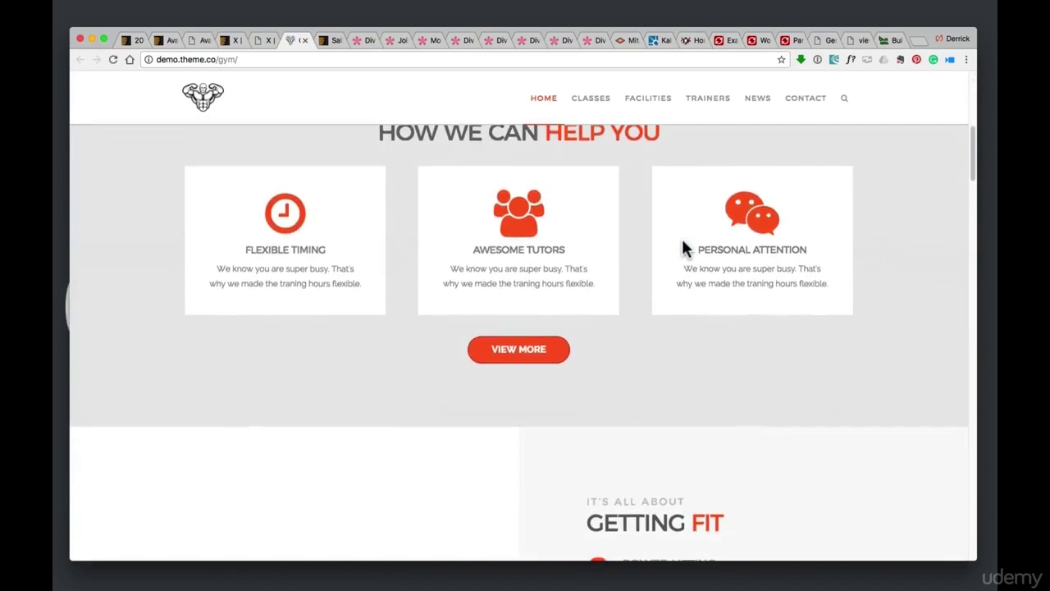
{"action": "scroll", "coordinate": [674, 245], "scroll_direction": "down", "scroll_amount": 5}
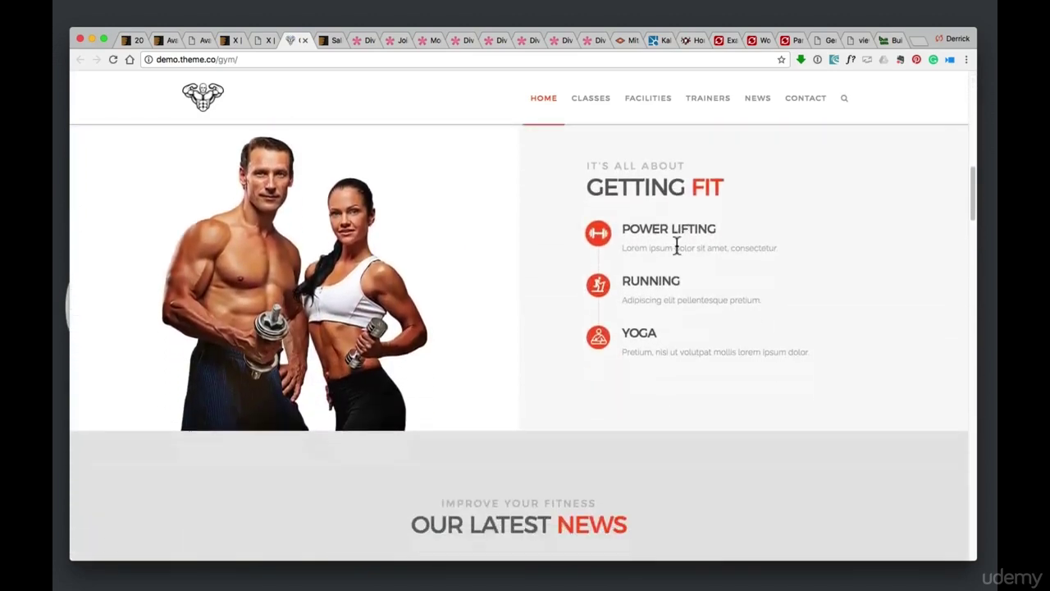
{"action": "scroll", "coordinate": [689, 281], "scroll_direction": "down", "scroll_amount": 5}
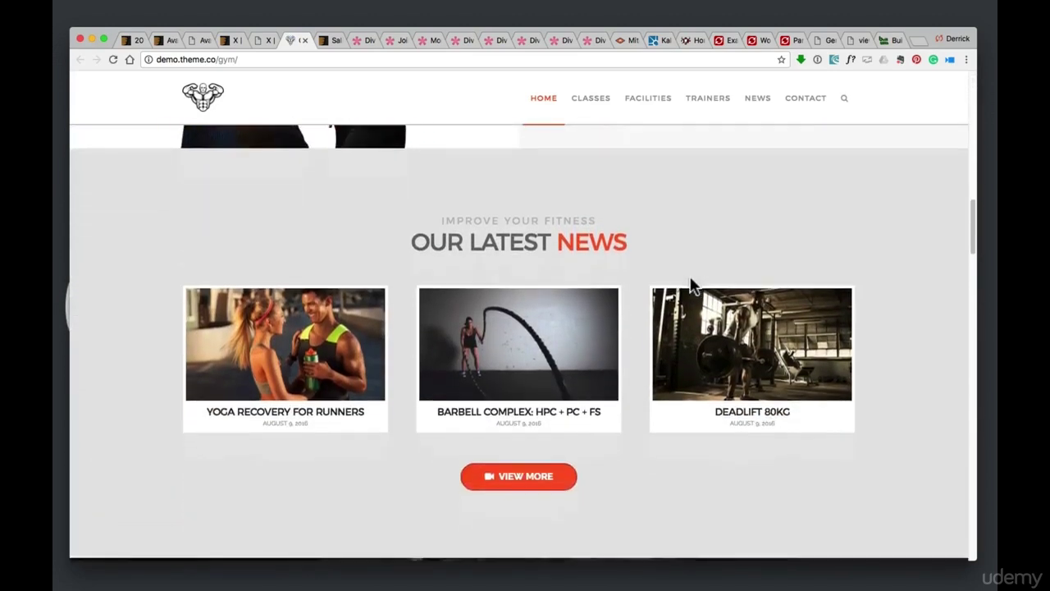
{"action": "scroll", "coordinate": [689, 285], "scroll_direction": "down", "scroll_amount": 6}
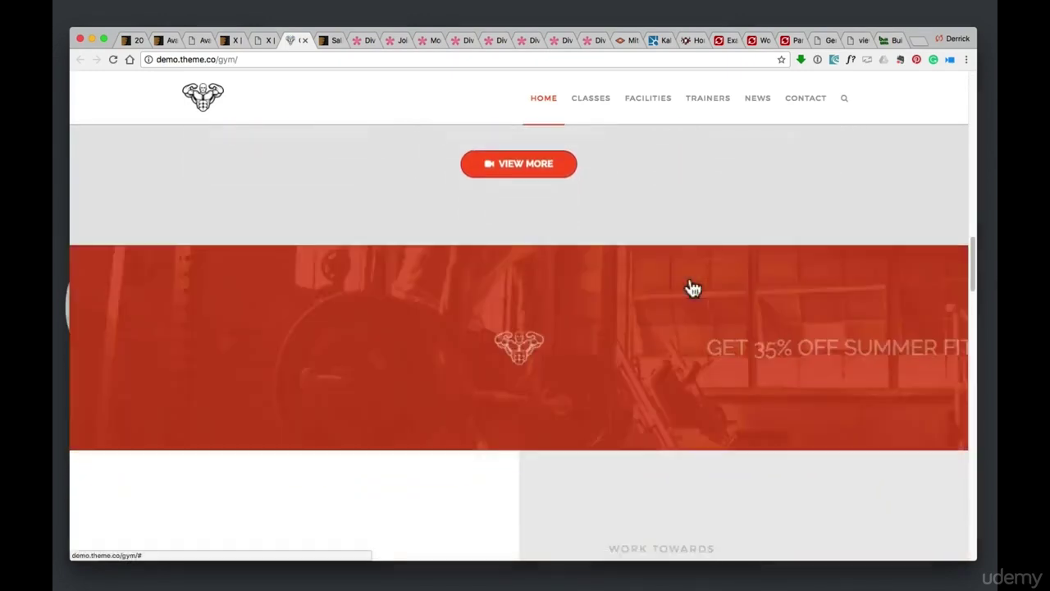
{"action": "scroll", "coordinate": [689, 285], "scroll_direction": "down", "scroll_amount": 3}
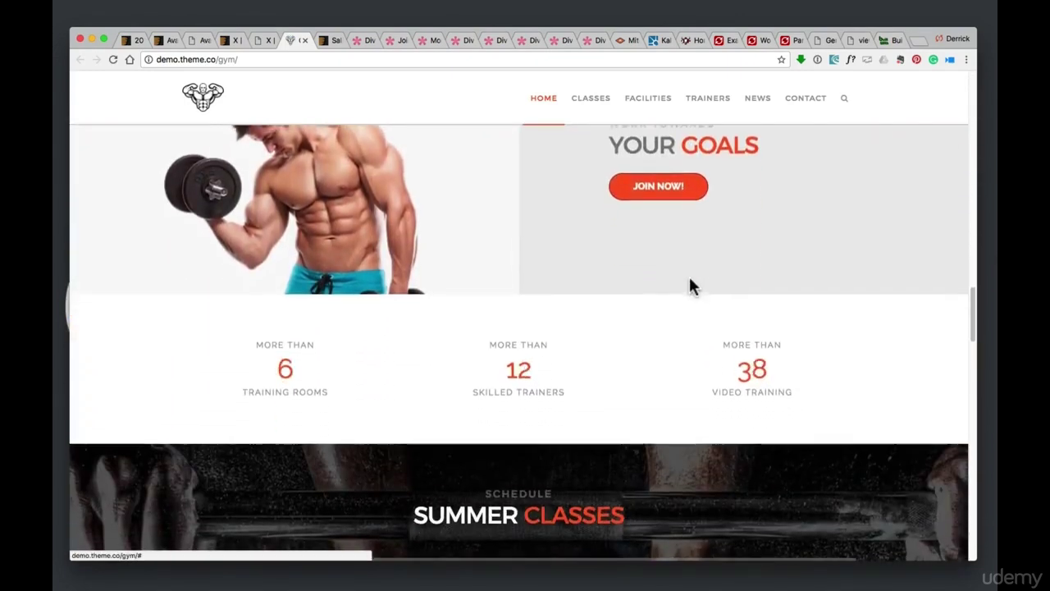
{"action": "scroll", "coordinate": [591, 260], "scroll_direction": "down", "scroll_amount": 6}
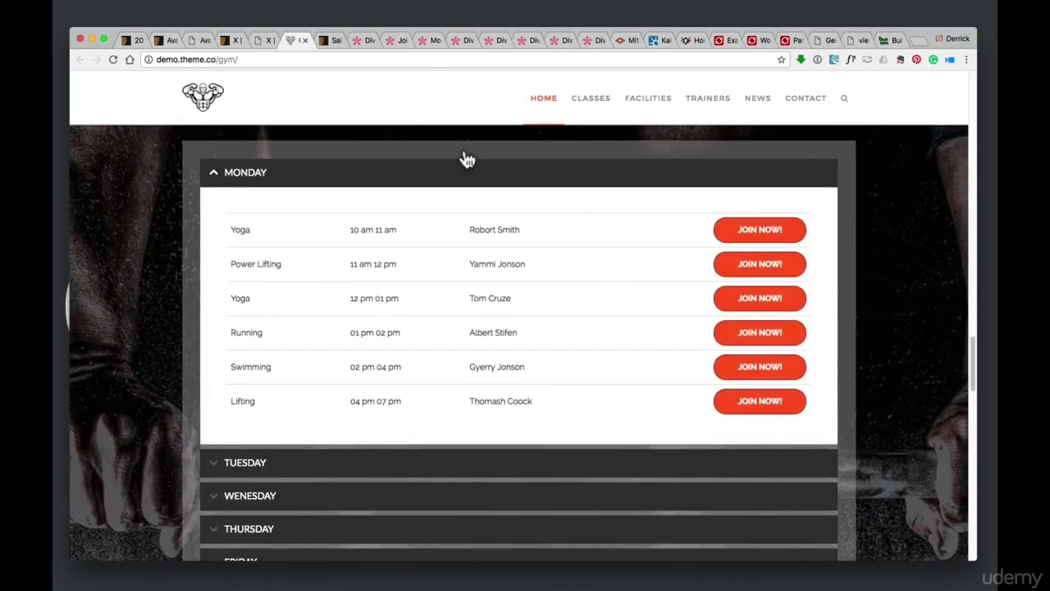
{"action": "left_click", "coordinate": [329, 40]}
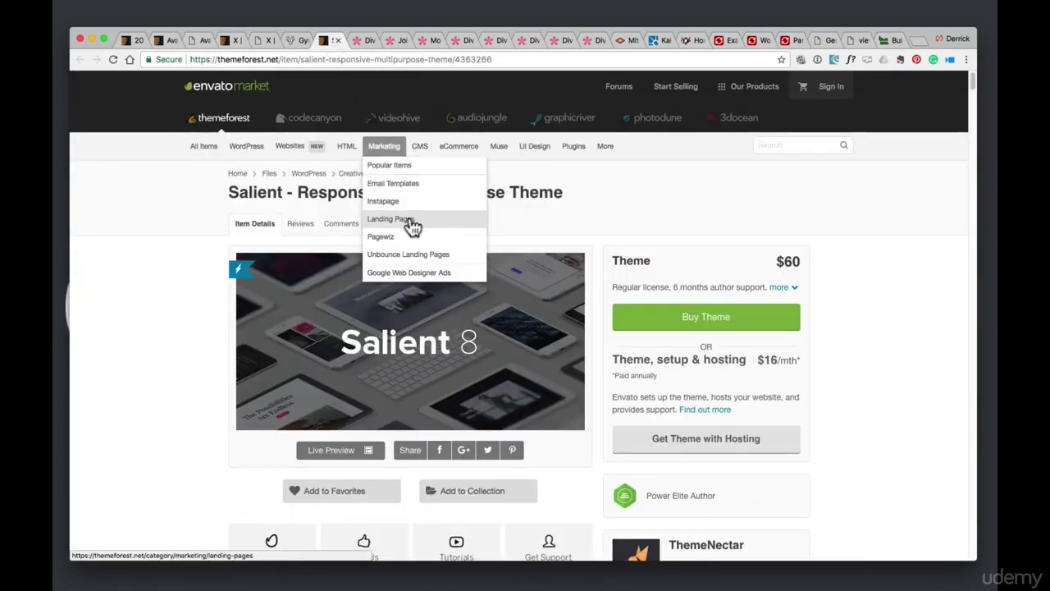
Launch Salient's live preview, then switch to the mitchellsgarage.net site
{"action": "left_click", "coordinate": [333, 453]}
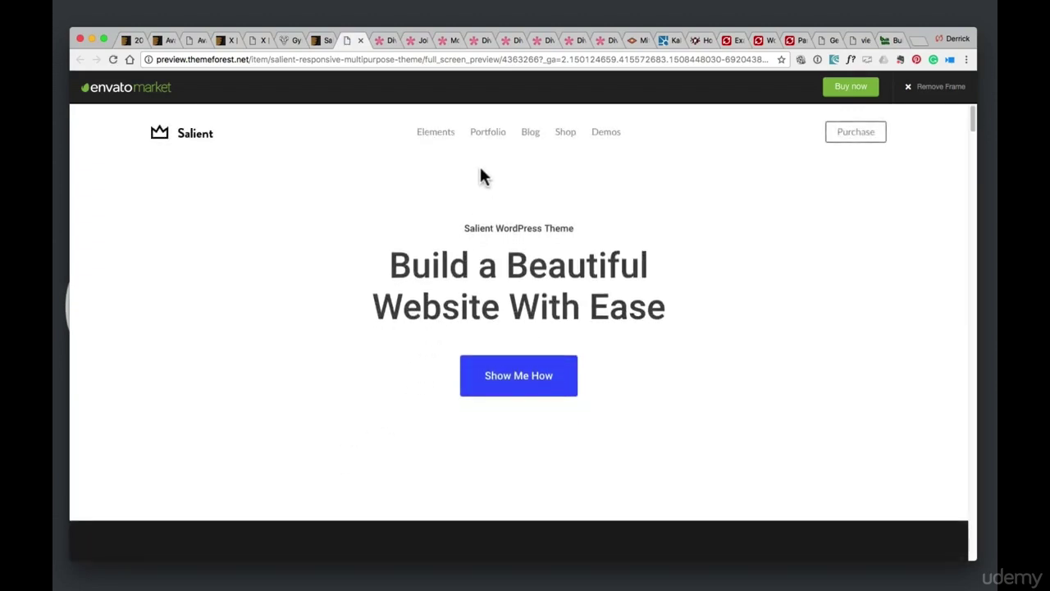
{"action": "mouse_move", "coordinate": [496, 145]}
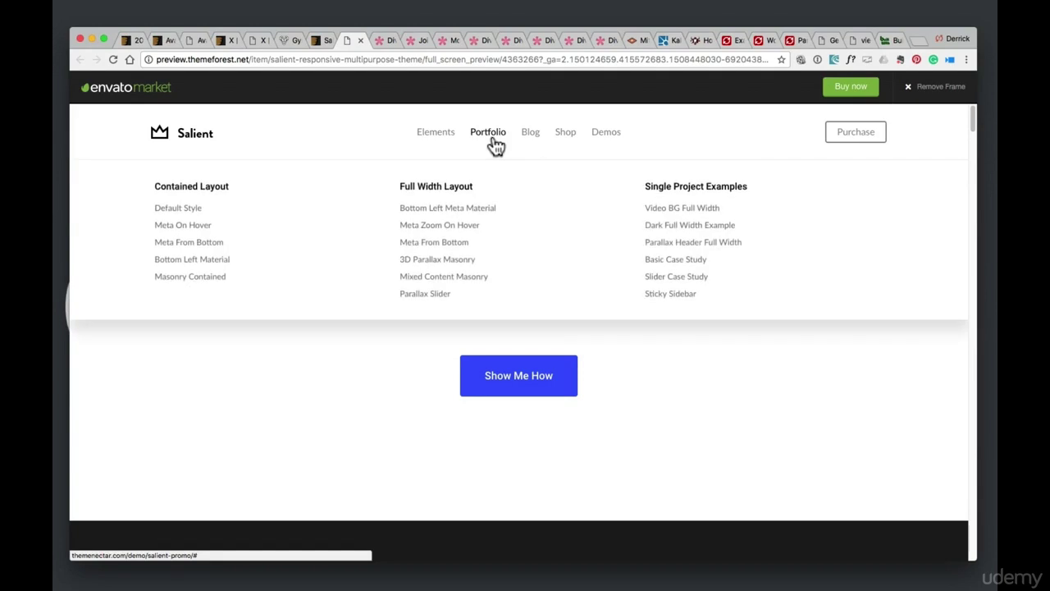
{"action": "left_click", "coordinate": [633, 39]}
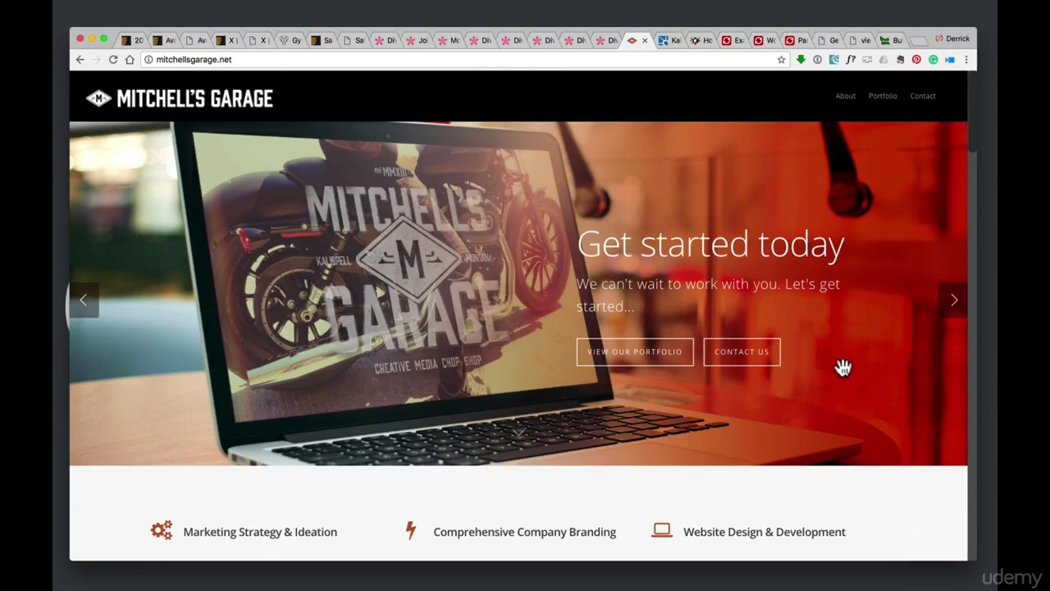
Advance the Mitchell's Garage slideshow to the third slide and scroll the homepage
{"action": "left_click", "coordinate": [949, 310]}
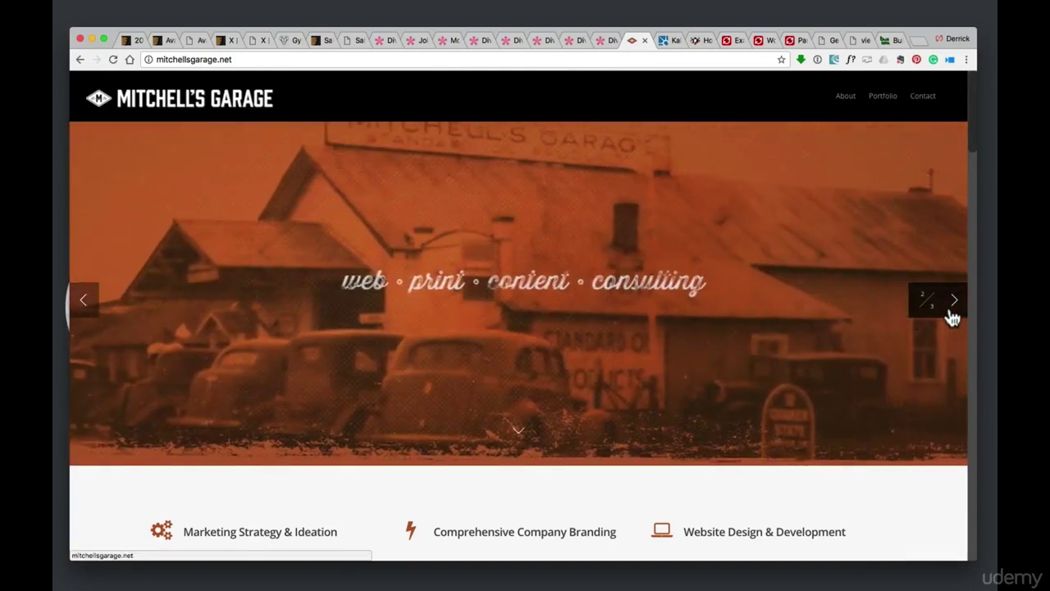
{"action": "left_click", "coordinate": [952, 310]}
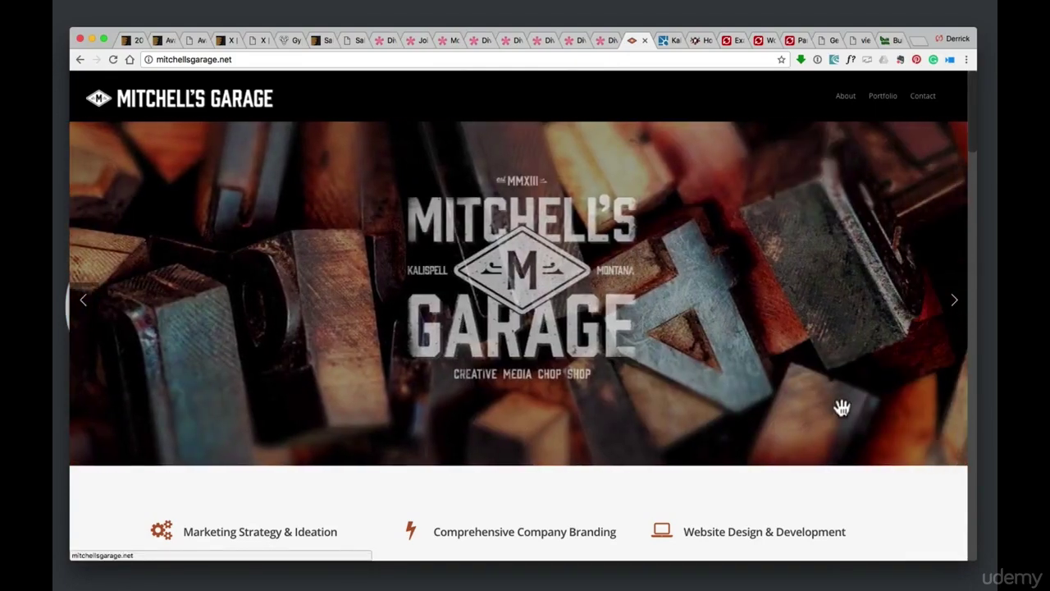
{"action": "scroll", "coordinate": [841, 411], "scroll_direction": "down", "scroll_amount": 10}
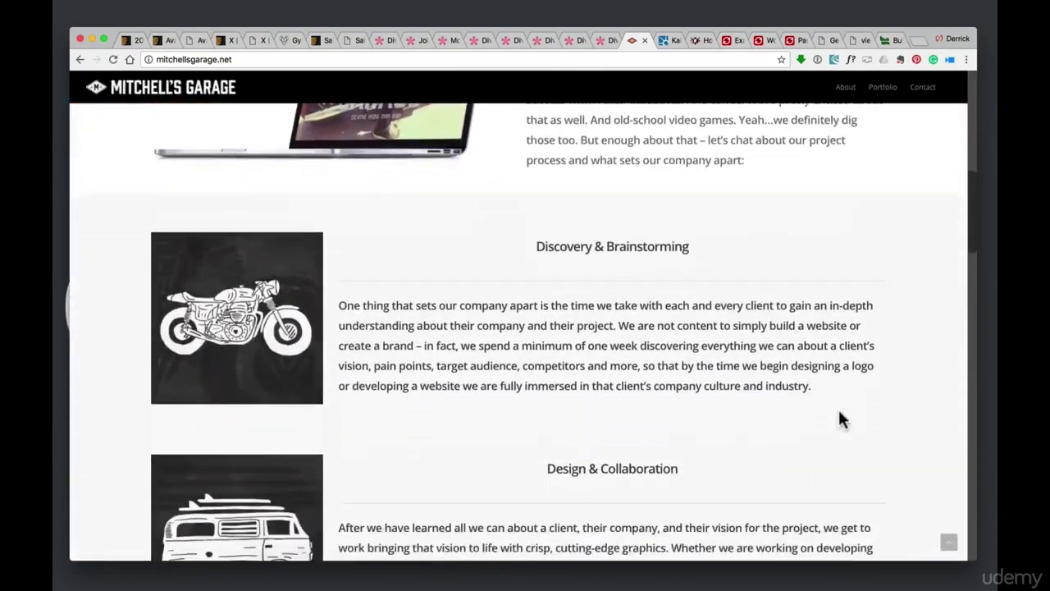
{"action": "scroll", "coordinate": [838, 407], "scroll_direction": "down", "scroll_amount": 6}
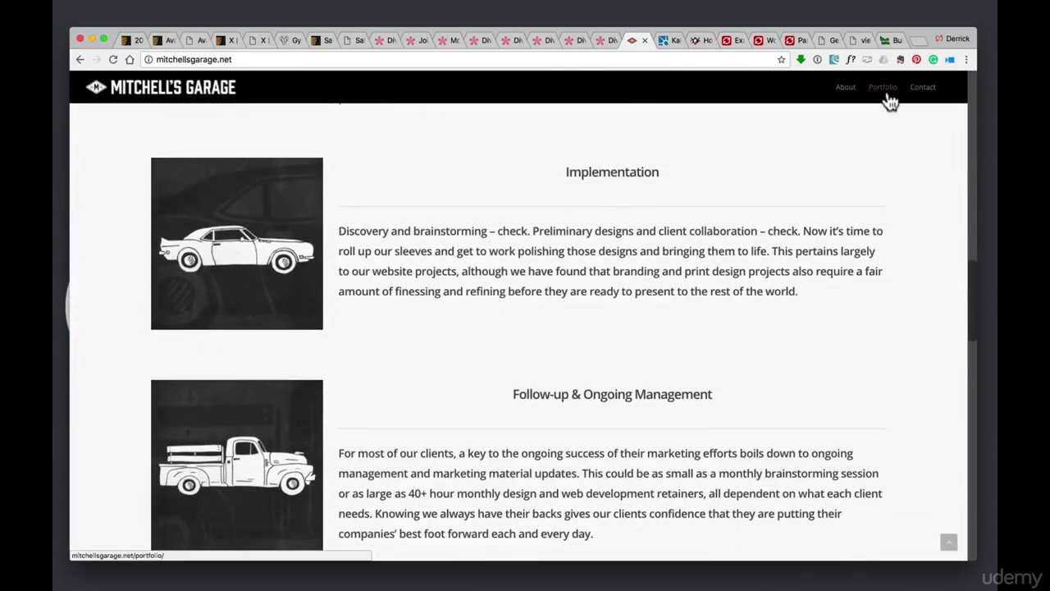
View the Portfolio and Contact pages, then return to Salient's ThemeForest page
{"action": "left_click", "coordinate": [888, 95]}
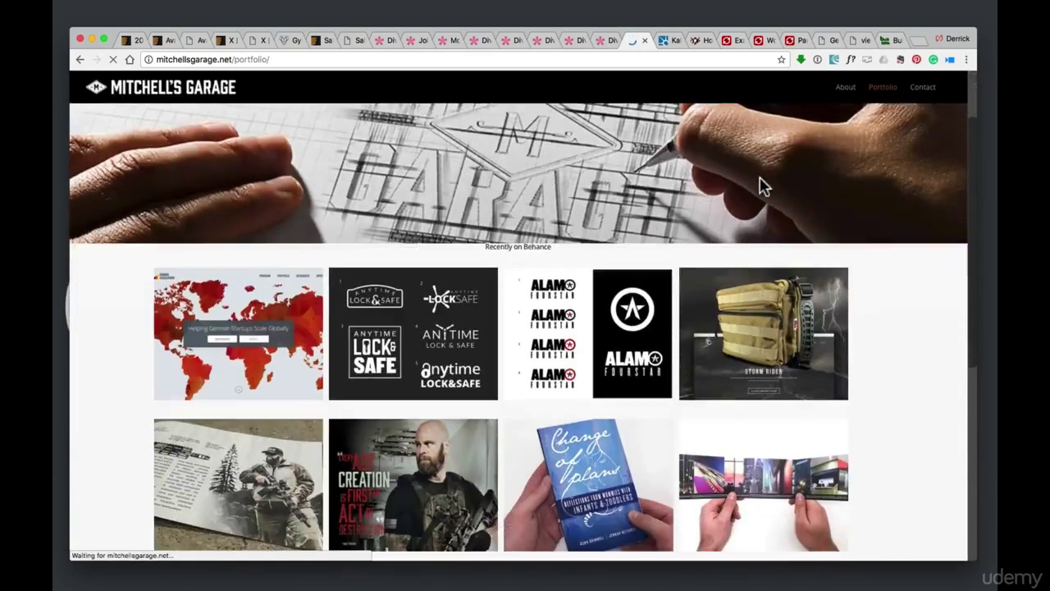
{"action": "scroll", "coordinate": [759, 188], "scroll_direction": "down", "scroll_amount": 5}
{"action": "left_click", "coordinate": [924, 90]}
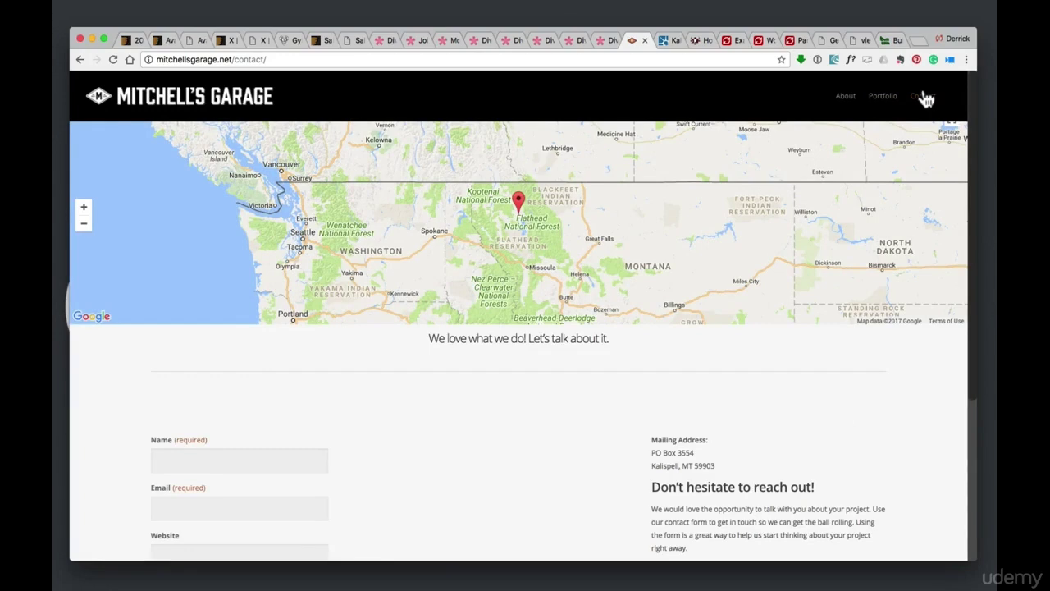
{"action": "left_click", "coordinate": [317, 40]}
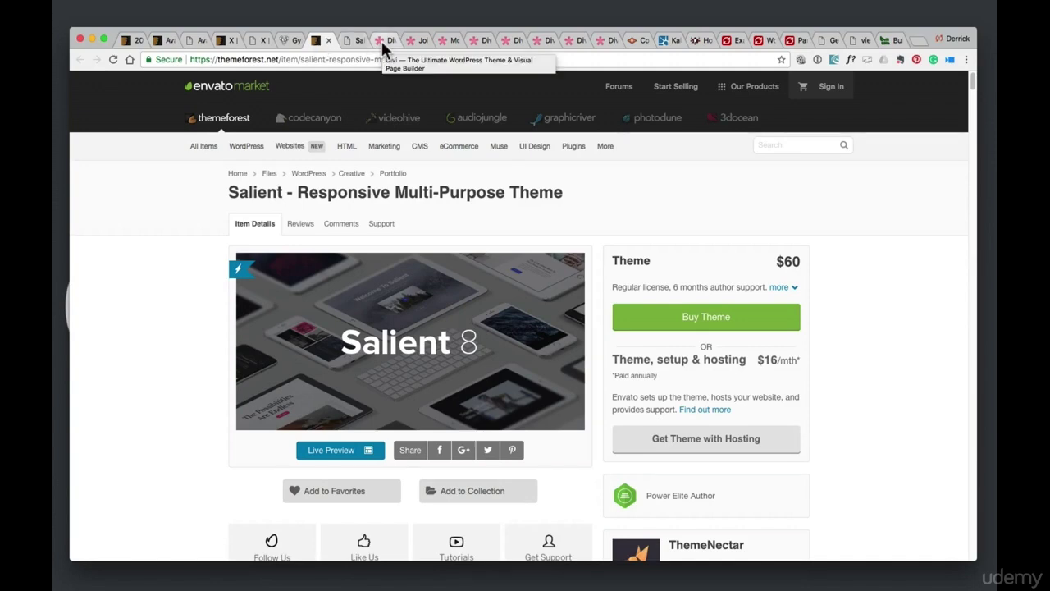
Scroll through Salient's features and stats, then play Divi's 1:23 intro video on Elegant Themes
{"action": "scroll", "coordinate": [389, 172], "scroll_direction": "down", "scroll_amount": 3}
{"action": "scroll", "coordinate": [156, 225], "scroll_direction": "down", "scroll_amount": 5}
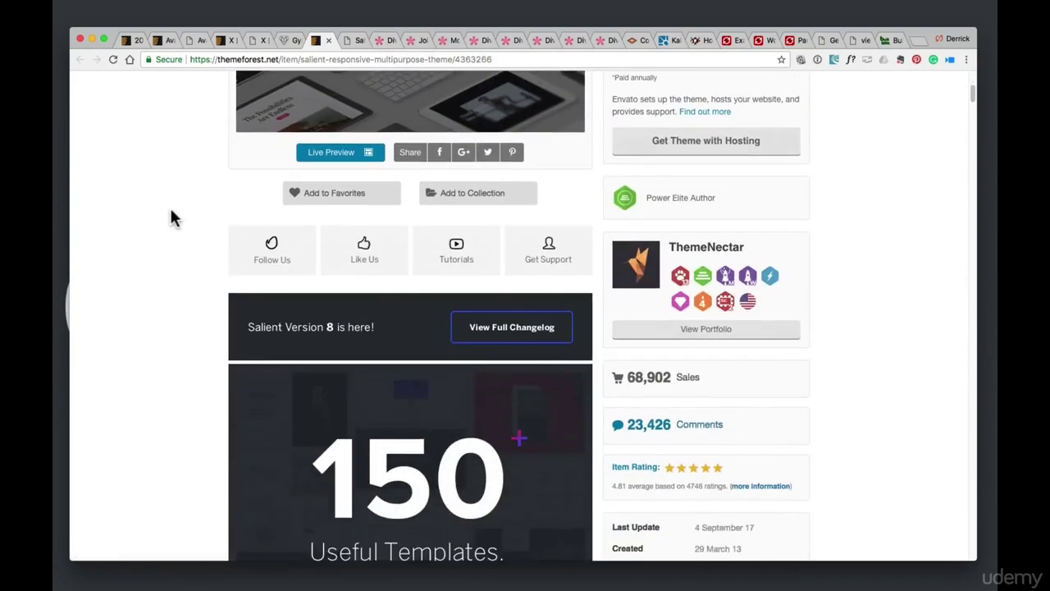
{"action": "scroll", "coordinate": [172, 218], "scroll_direction": "down", "scroll_amount": 2}
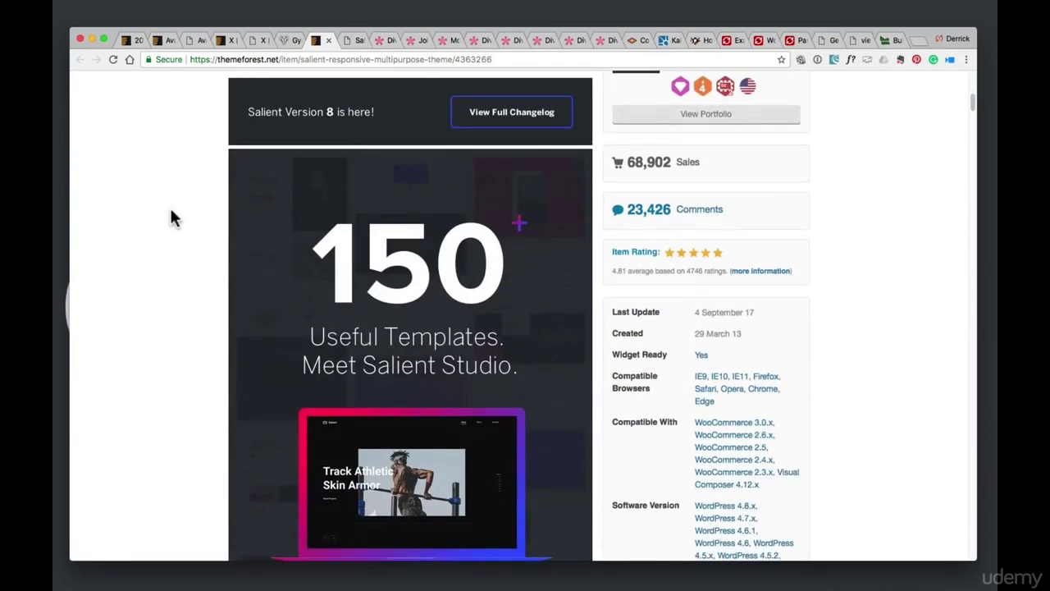
{"action": "scroll", "coordinate": [172, 217], "scroll_direction": "down", "scroll_amount": 6}
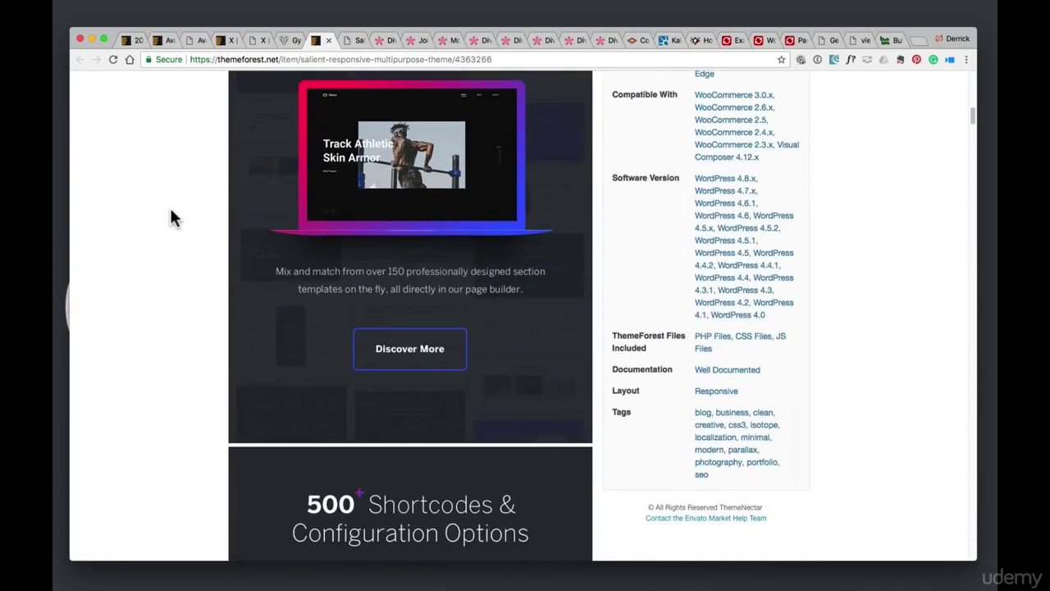
{"action": "scroll", "coordinate": [172, 218], "scroll_direction": "down", "scroll_amount": 2}
{"action": "scroll", "coordinate": [172, 217], "scroll_direction": "down", "scroll_amount": 2}
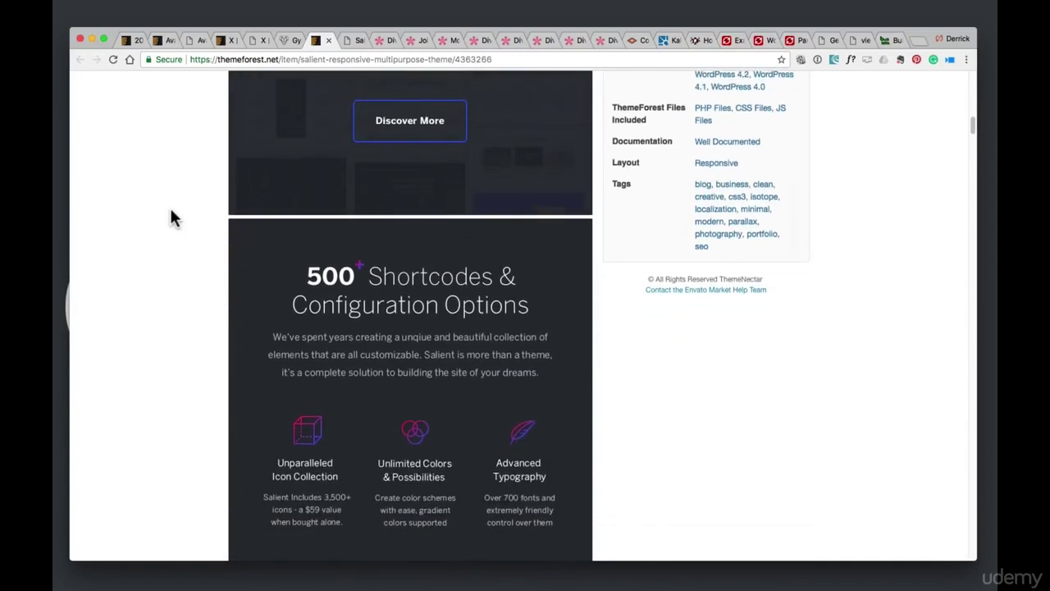
{"action": "scroll", "coordinate": [171, 217], "scroll_direction": "down", "scroll_amount": 1}
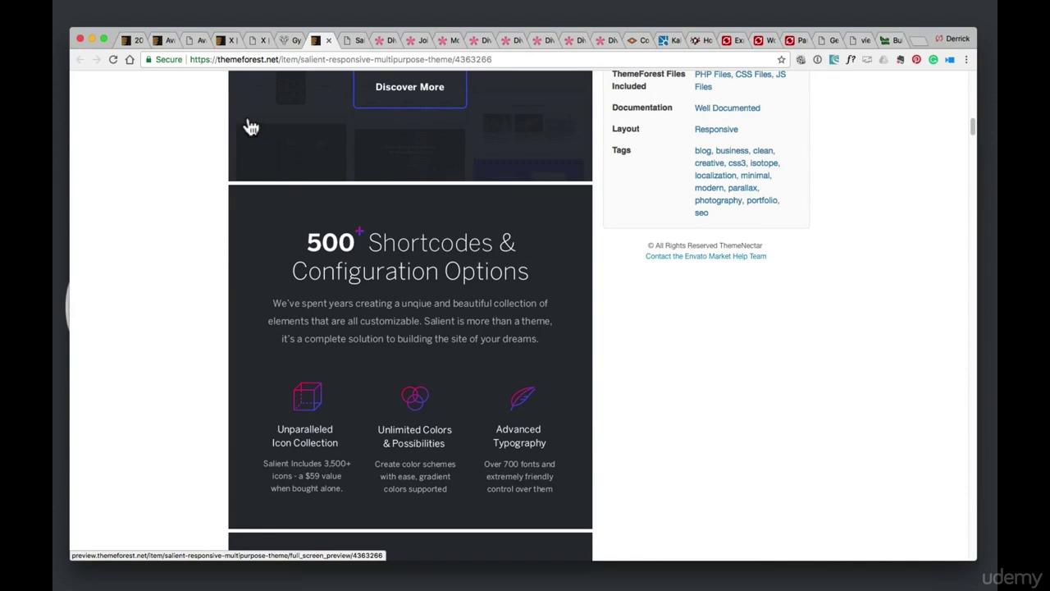
{"action": "scroll", "coordinate": [251, 127], "scroll_direction": "down", "scroll_amount": 10}
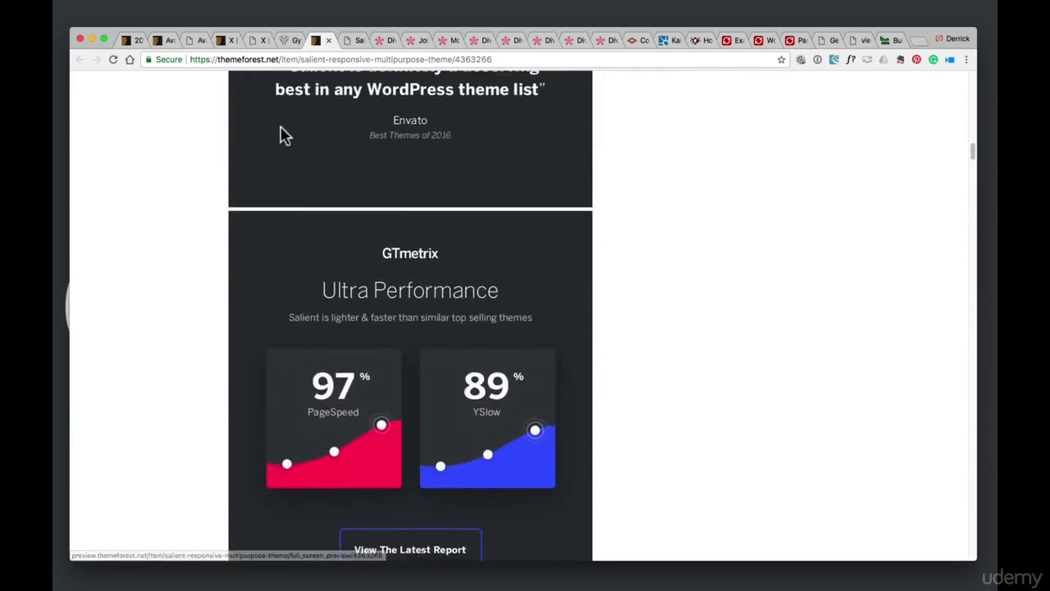
{"action": "scroll", "coordinate": [280, 135], "scroll_direction": "down", "scroll_amount": 7}
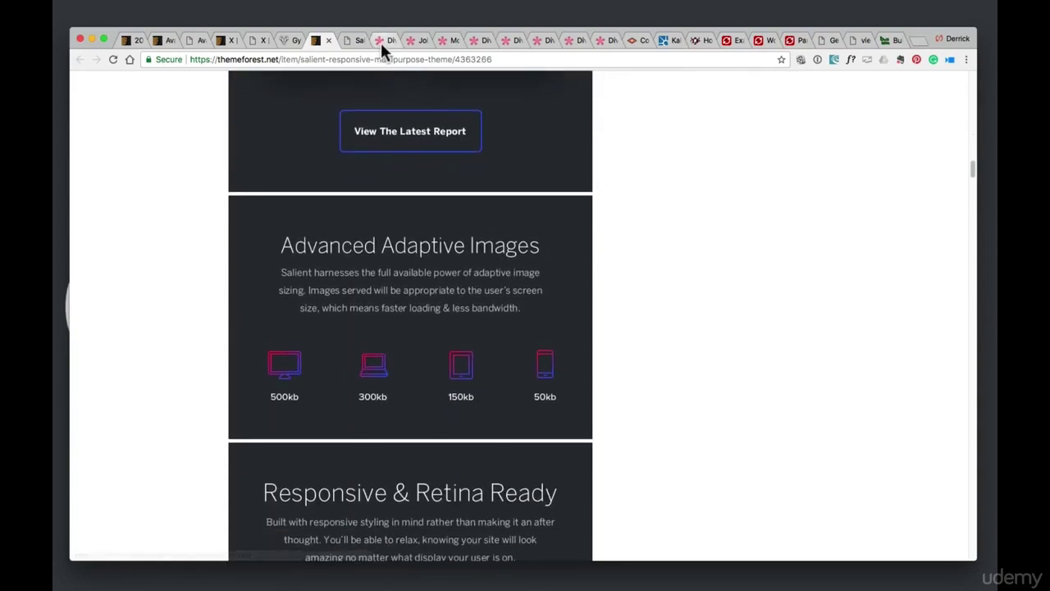
{"action": "left_click", "coordinate": [381, 42]}
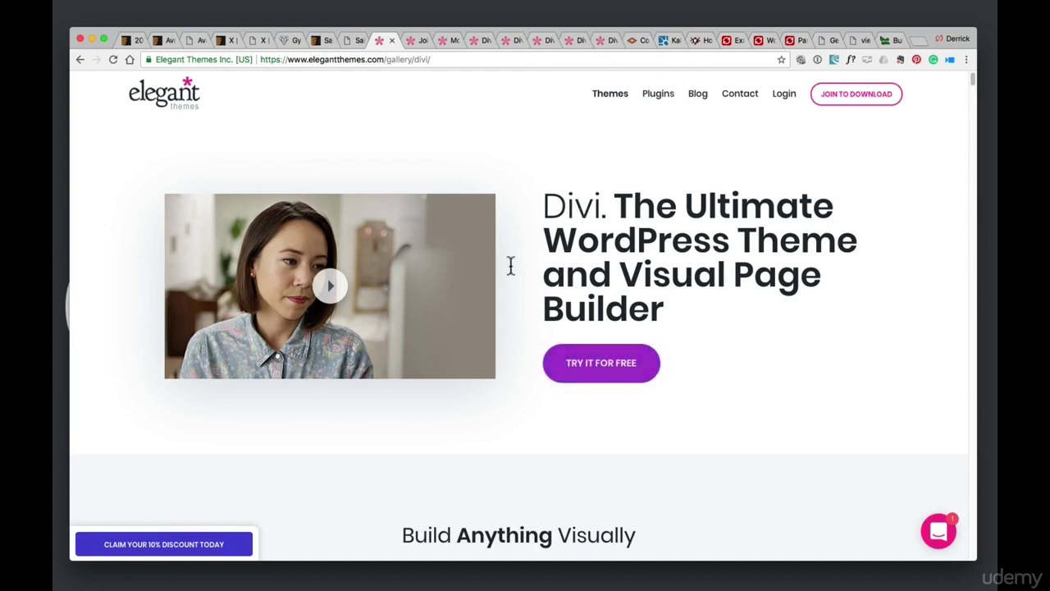
{"action": "left_click", "coordinate": [331, 297]}
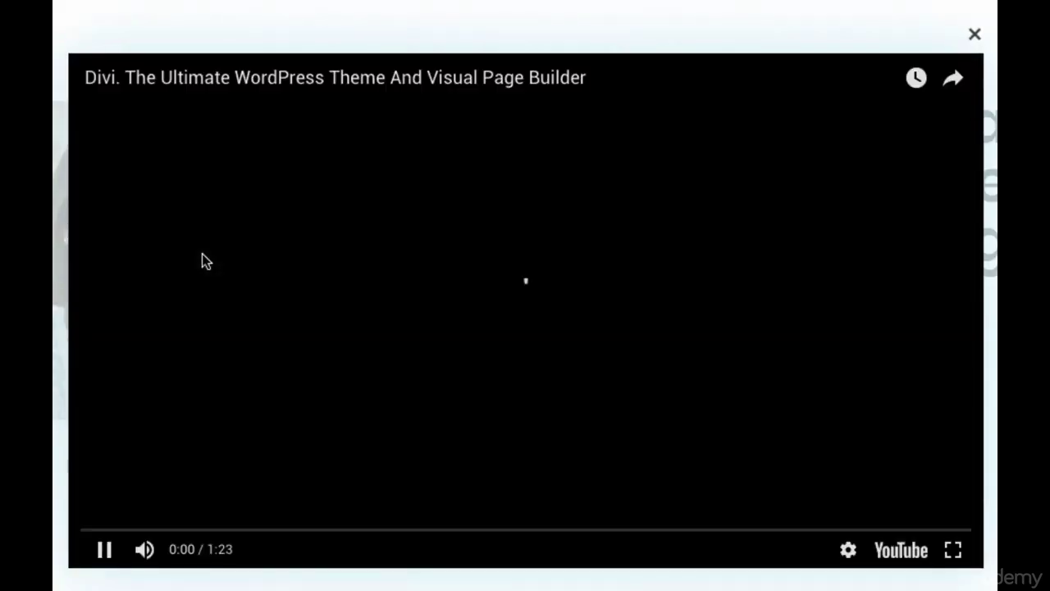
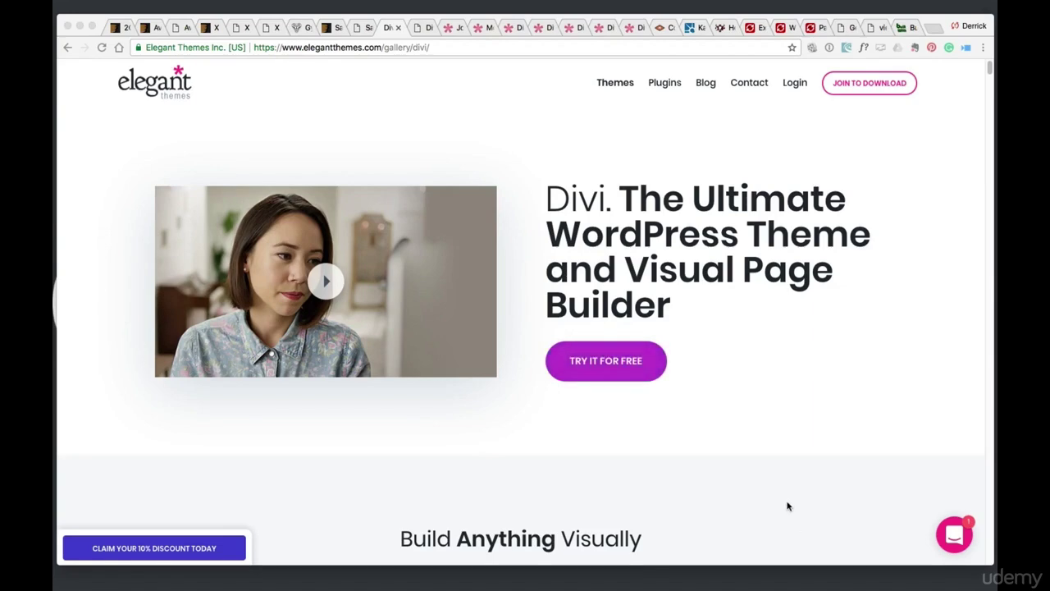
Open the free Divi builder demo and enlarge the hero row's top and bottom padding
{"action": "left_click", "coordinate": [588, 366]}
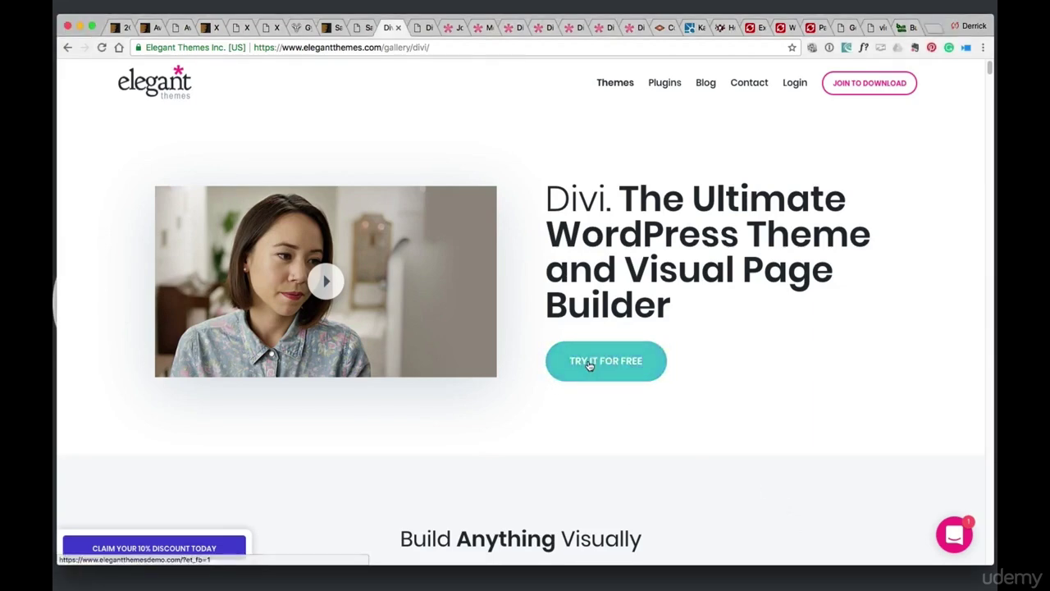
{"action": "left_click", "coordinate": [589, 366]}
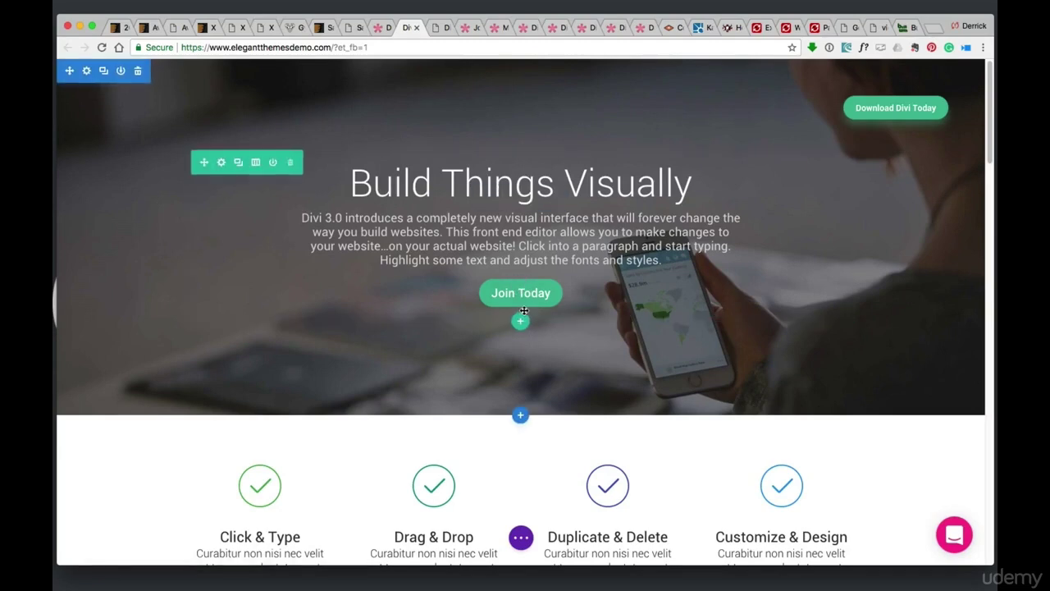
{"action": "mouse_move", "coordinate": [493, 320]}
{"action": "left_mouse_down"}
{"action": "mouse_move", "coordinate": [489, 384]}
{"action": "mouse_move", "coordinate": [499, 306]}
{"action": "left_mouse_up"}
{"action": "left_click_drag", "start_coordinate": [500, 152], "coordinate": [500, 205]}
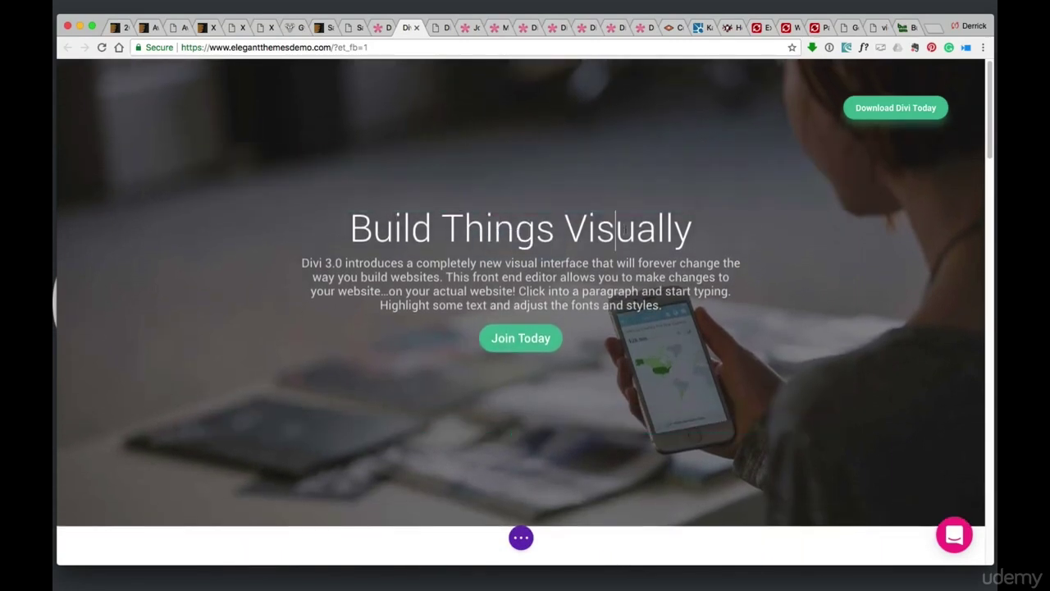
Replace the 'Build Things Visually' heading with a person's full name typed in place
{"action": "left_click_drag", "start_coordinate": [729, 244], "coordinate": [346, 223]}
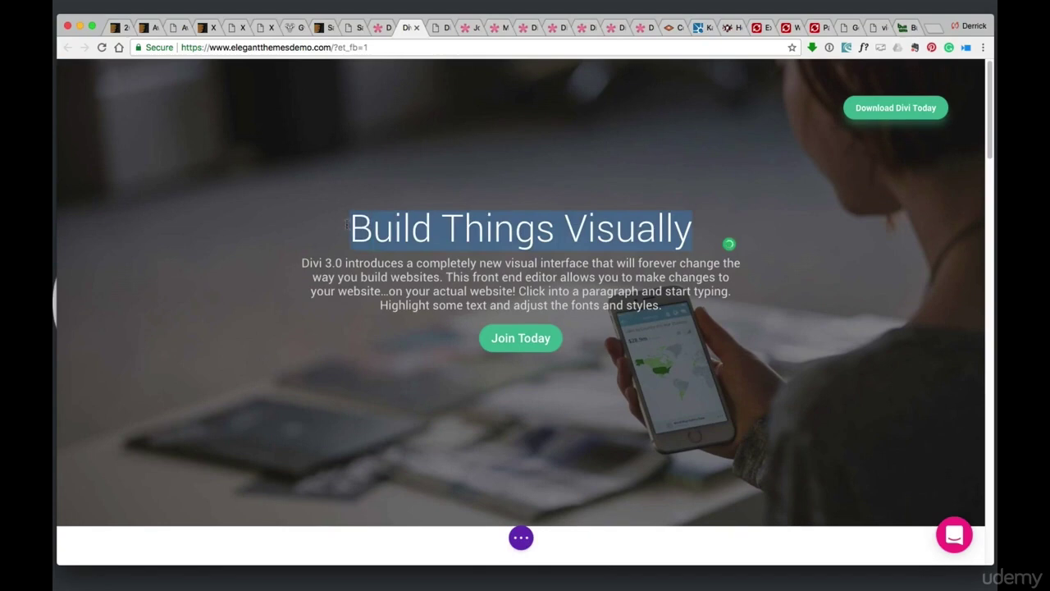
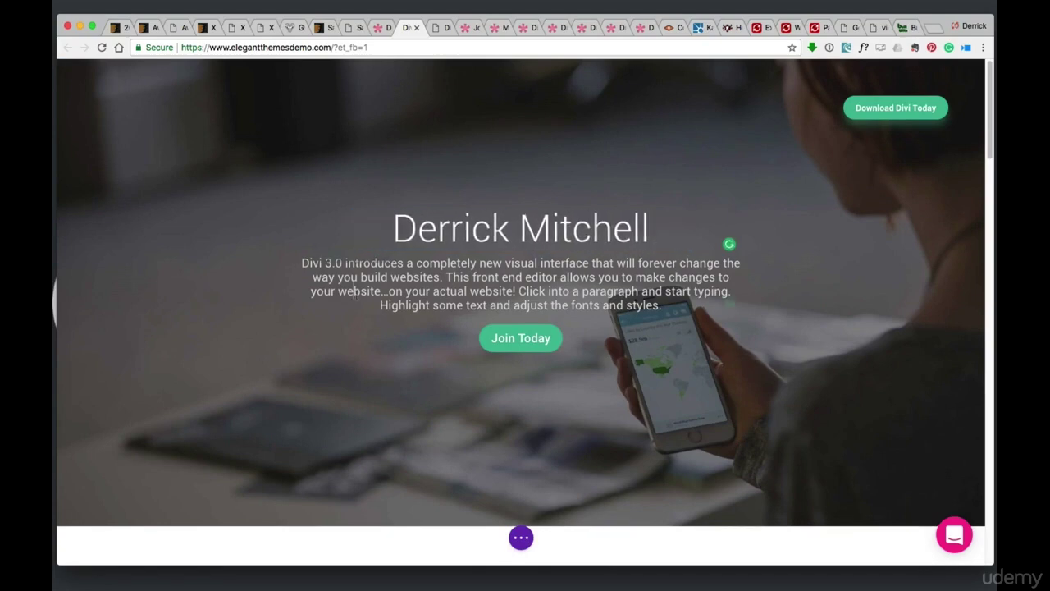
{"action": "scroll", "coordinate": [452, 320], "scroll_direction": "down", "scroll_amount": 8}
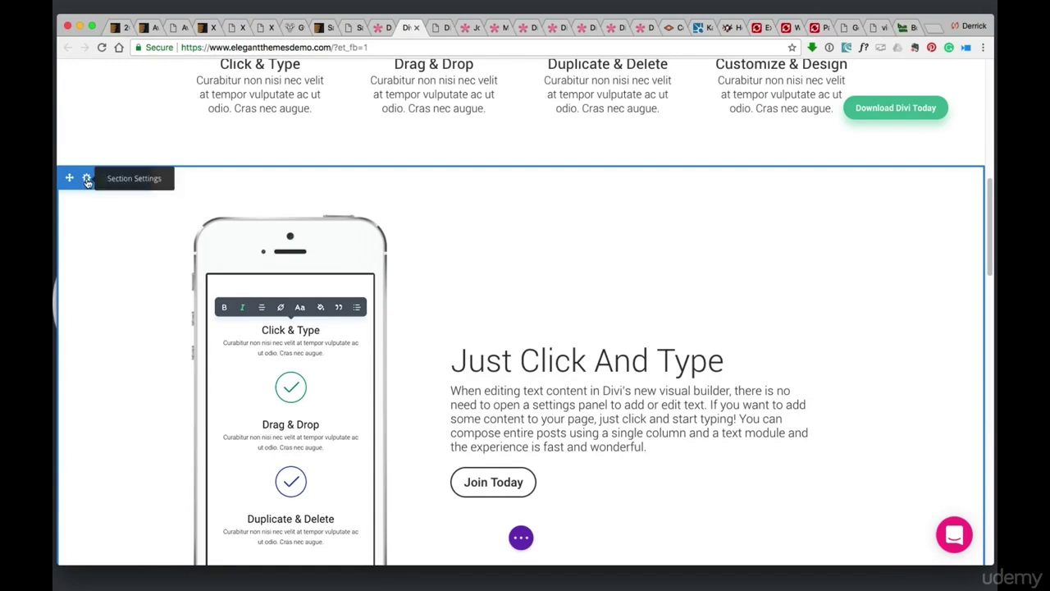
Set the Just Click And Type section's background to the yellow swatch and save the settings
{"action": "left_click", "coordinate": [87, 181]}
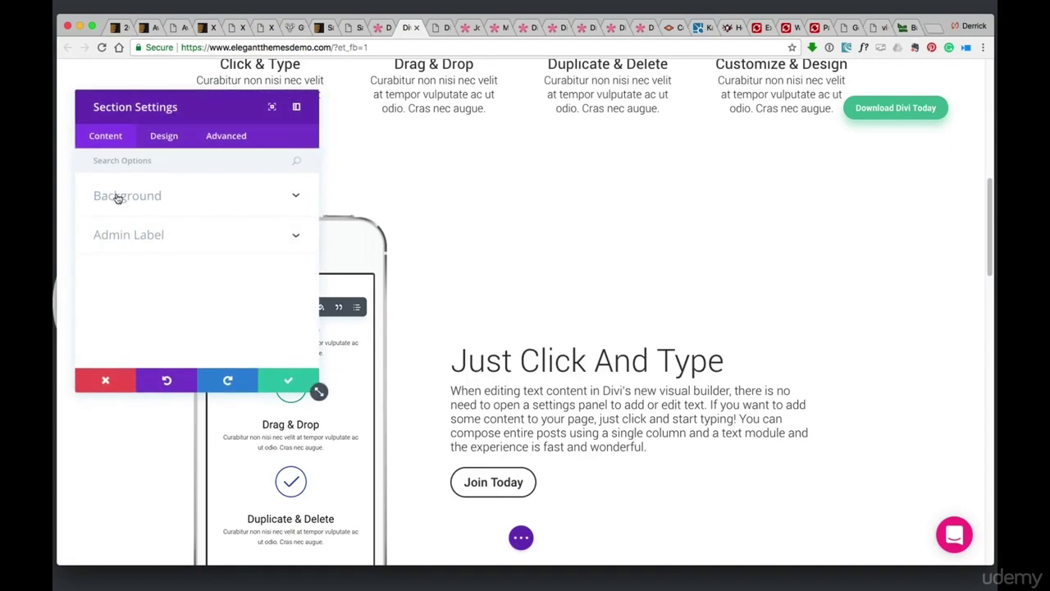
{"action": "left_click", "coordinate": [117, 197]}
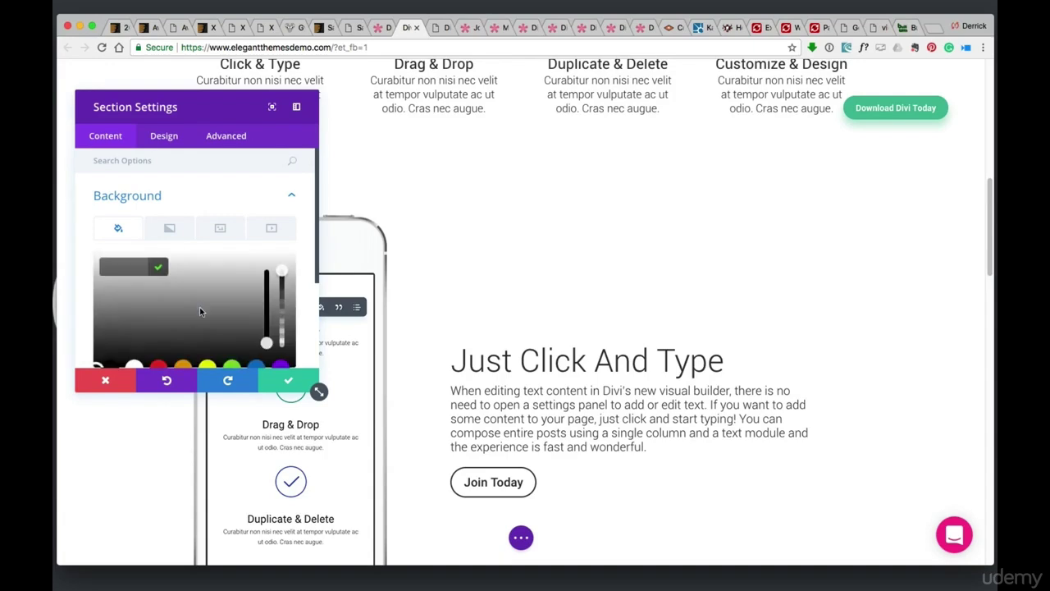
{"action": "scroll", "coordinate": [200, 309], "scroll_direction": "down", "scroll_amount": 2}
{"action": "scroll", "coordinate": [199, 307], "scroll_direction": "down", "scroll_amount": 1}
{"action": "left_click", "coordinate": [209, 238]}
{"action": "scroll", "coordinate": [207, 246], "scroll_direction": "up", "scroll_amount": 2}
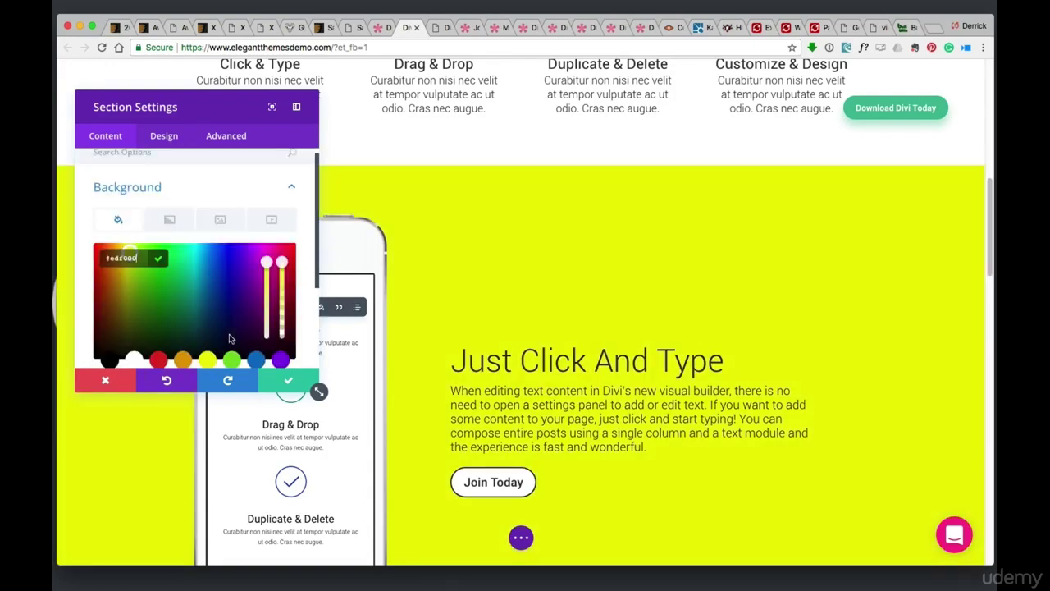
{"action": "left_click", "coordinate": [290, 382]}
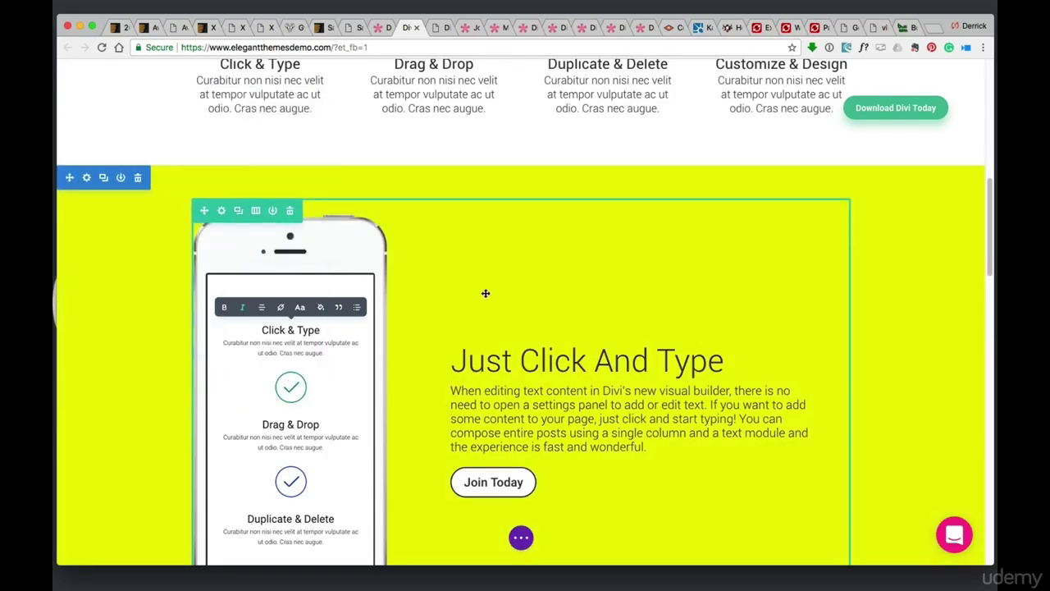
{"action": "scroll", "coordinate": [490, 293], "scroll_direction": "down", "scroll_amount": 5}
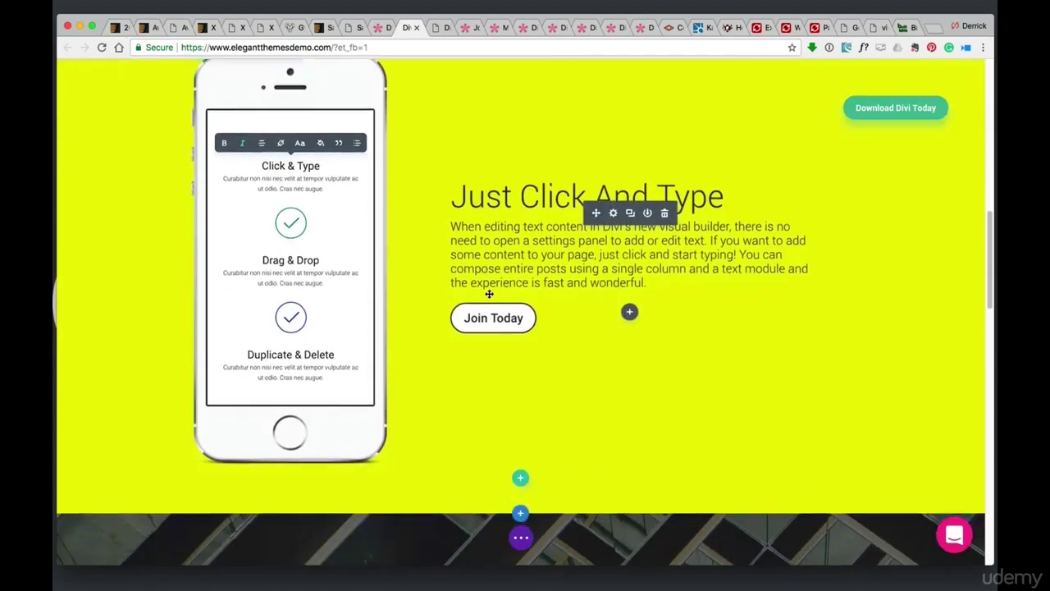
{"action": "scroll", "coordinate": [488, 294], "scroll_direction": "down", "scroll_amount": 2}
{"action": "scroll", "coordinate": [488, 296], "scroll_direction": "down", "scroll_amount": 1}
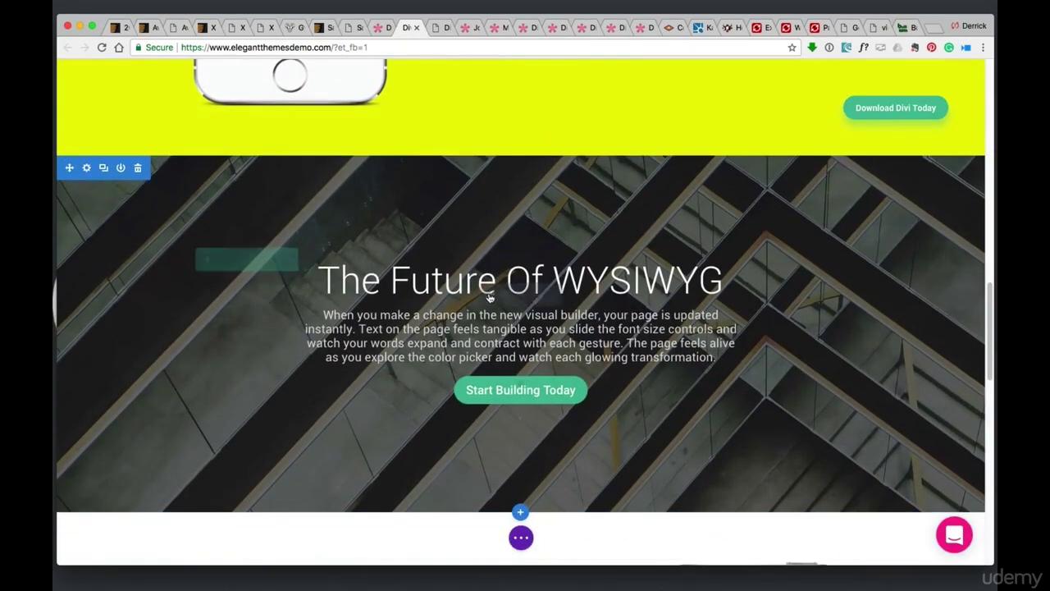
Go to the Elegant Themes Join page and read the feature tooltips for the $89 and $249 plans
{"action": "left_click", "coordinate": [435, 29]}
{"action": "left_click", "coordinate": [467, 29]}
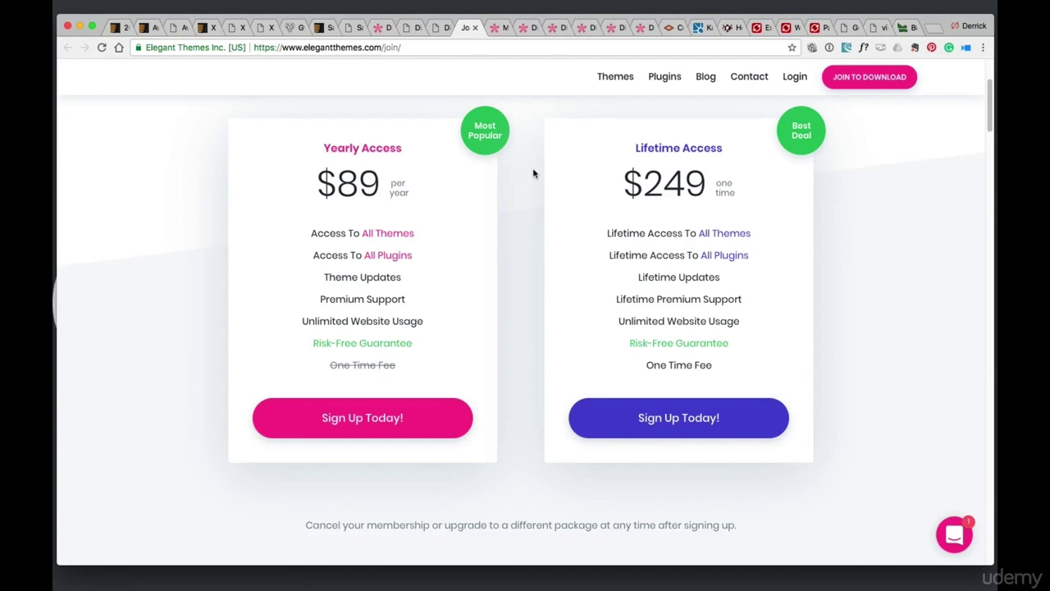
{"action": "mouse_move", "coordinate": [401, 238]}
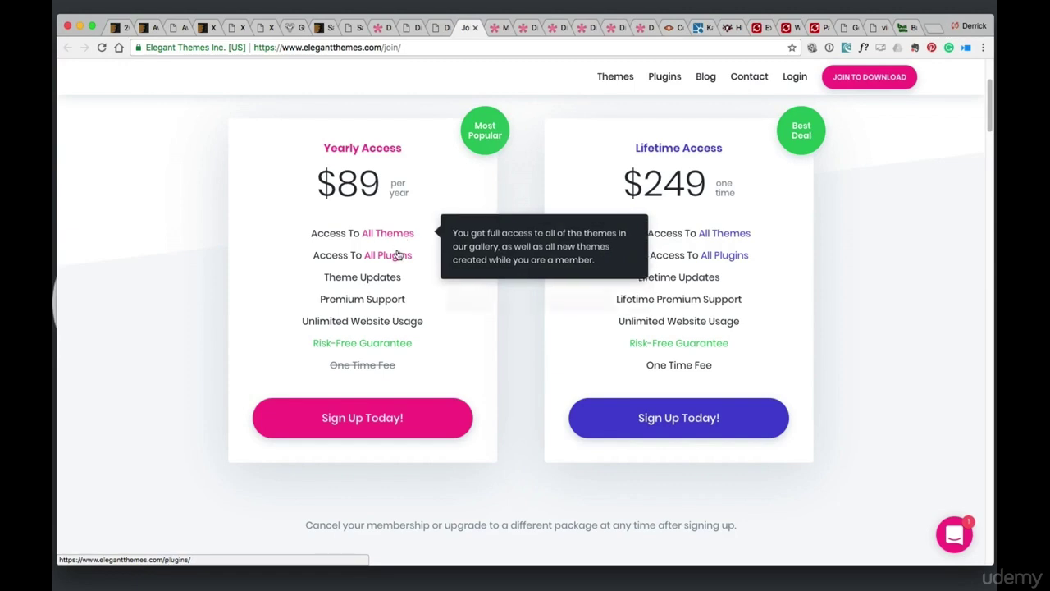
{"action": "mouse_move", "coordinate": [370, 282]}
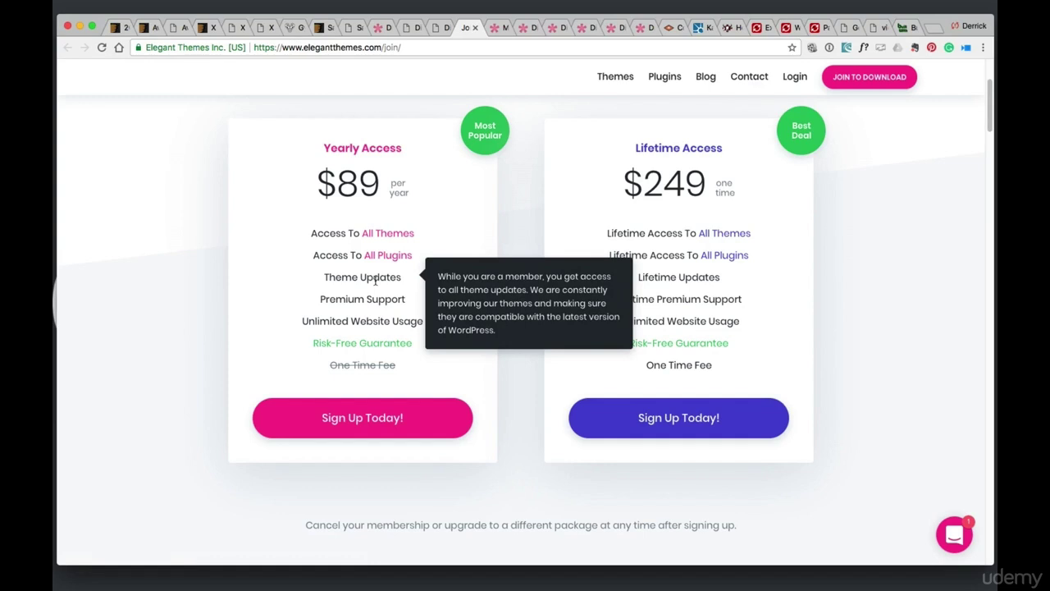
{"action": "mouse_move", "coordinate": [365, 302]}
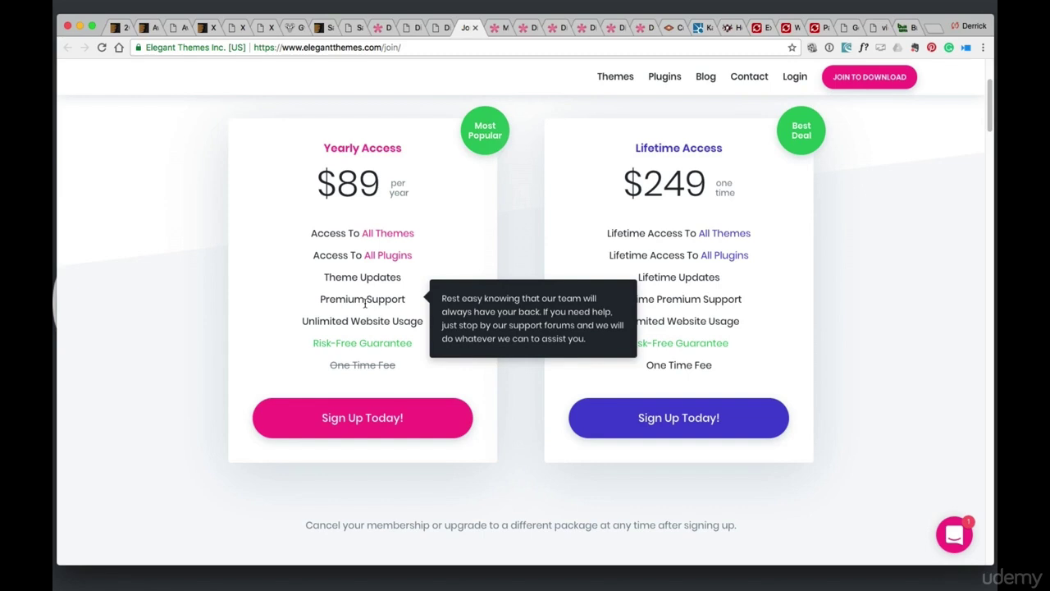
{"action": "left_click_drag", "start_coordinate": [381, 178], "coordinate": [336, 180]}
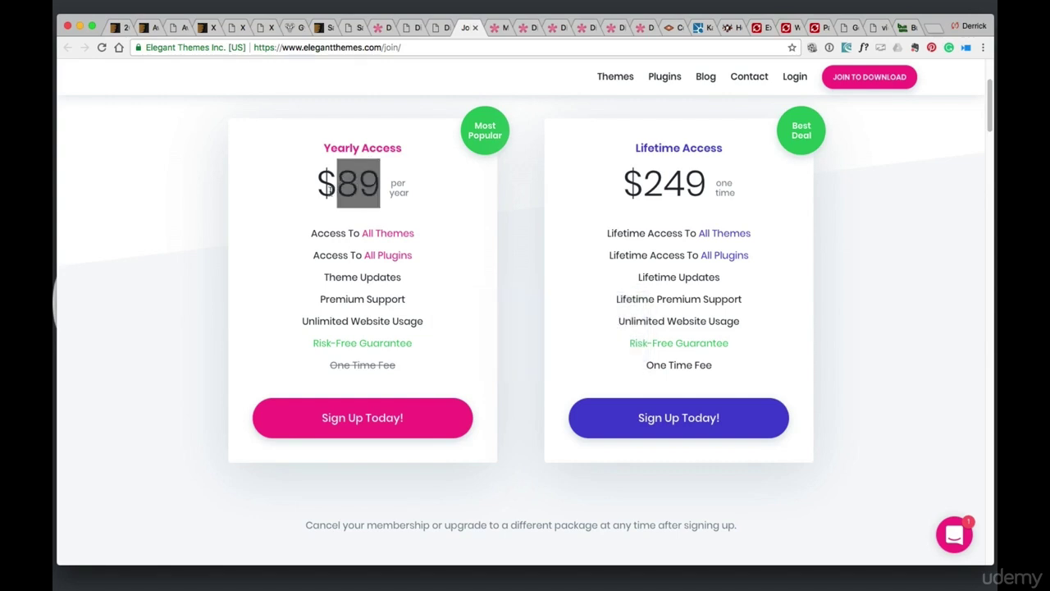
{"action": "left_click", "coordinate": [282, 213]}
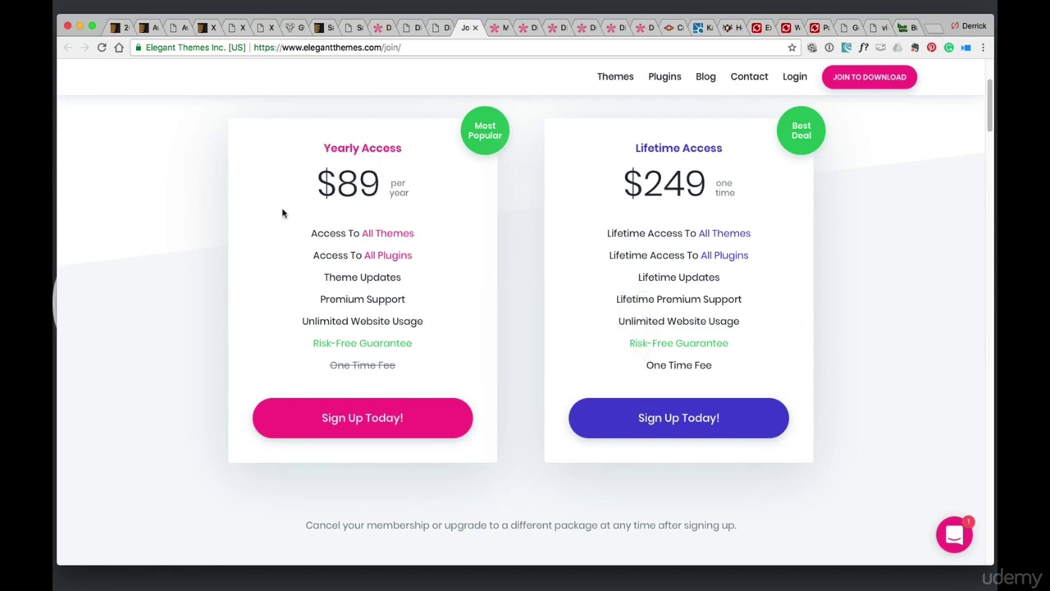
{"action": "left_click", "coordinate": [205, 28]}
{"action": "scroll", "coordinate": [673, 168], "scroll_direction": "up", "scroll_amount": 3}
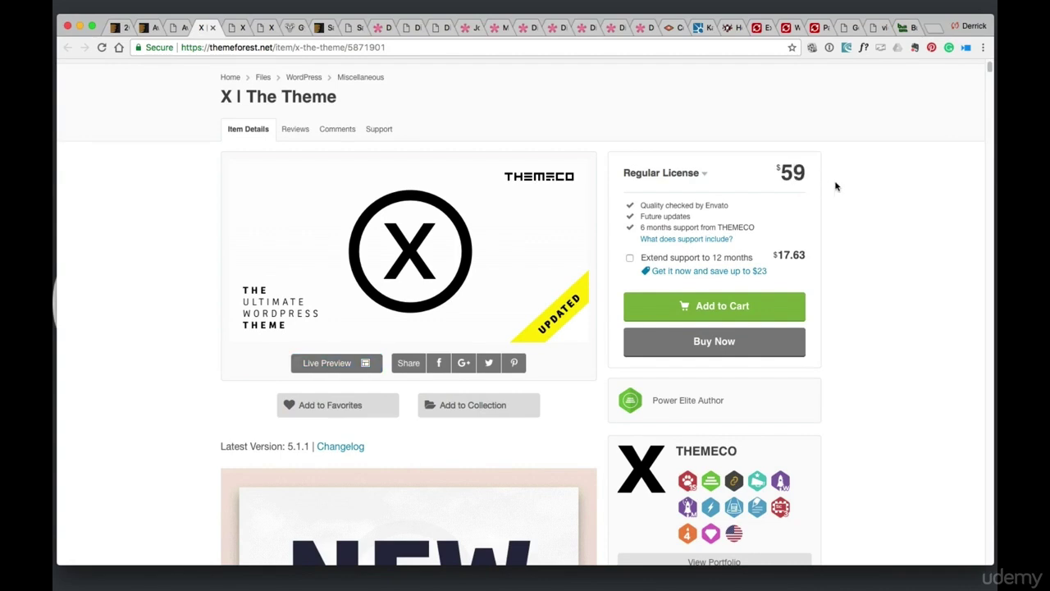
{"action": "left_click", "coordinate": [384, 29]}
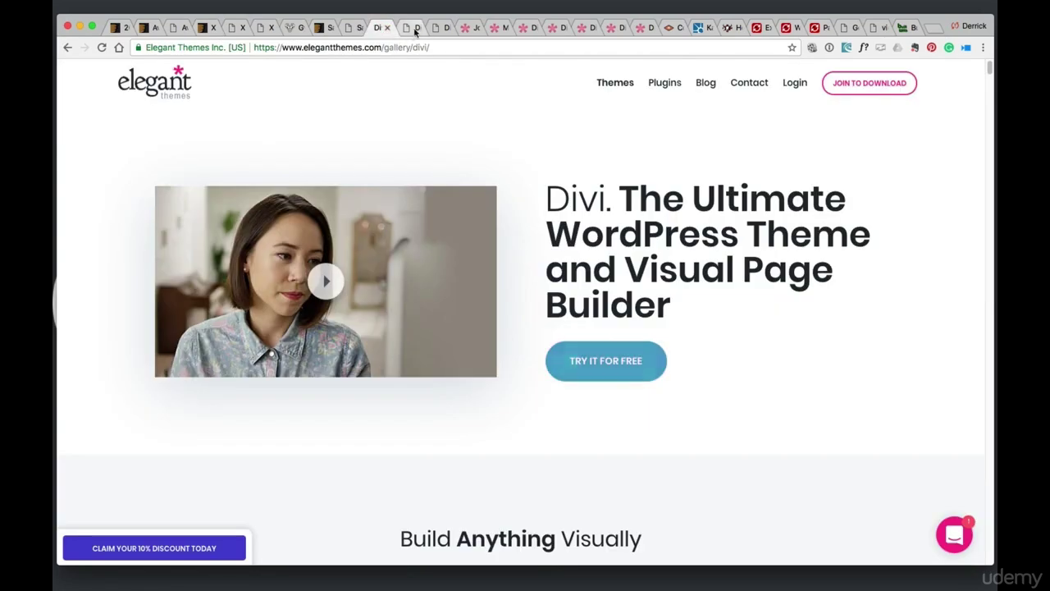
{"action": "left_click", "coordinate": [412, 30]}
{"action": "left_click", "coordinate": [435, 29]}
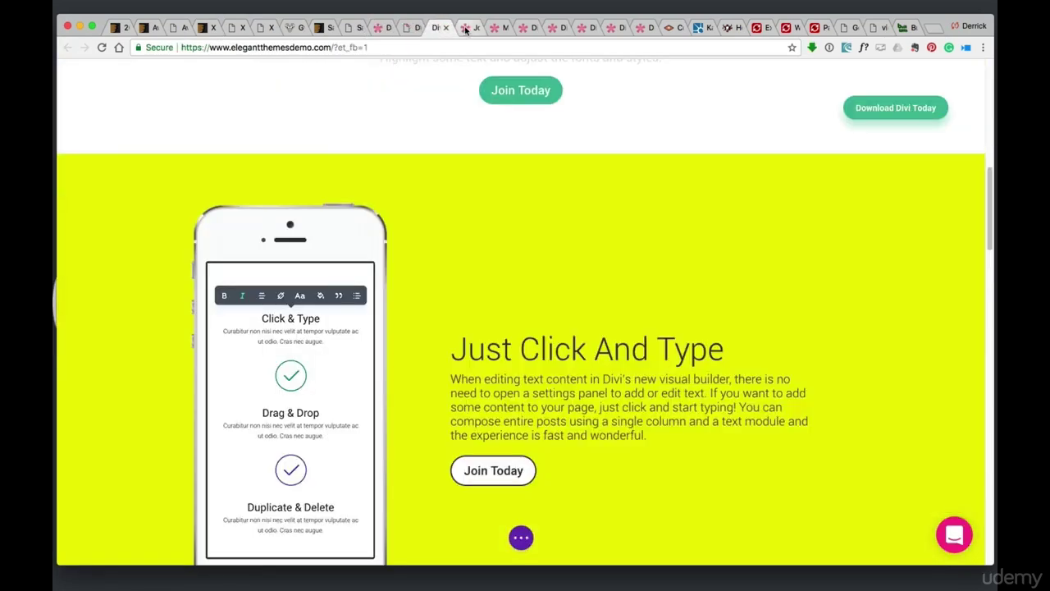
{"action": "left_click", "coordinate": [465, 30]}
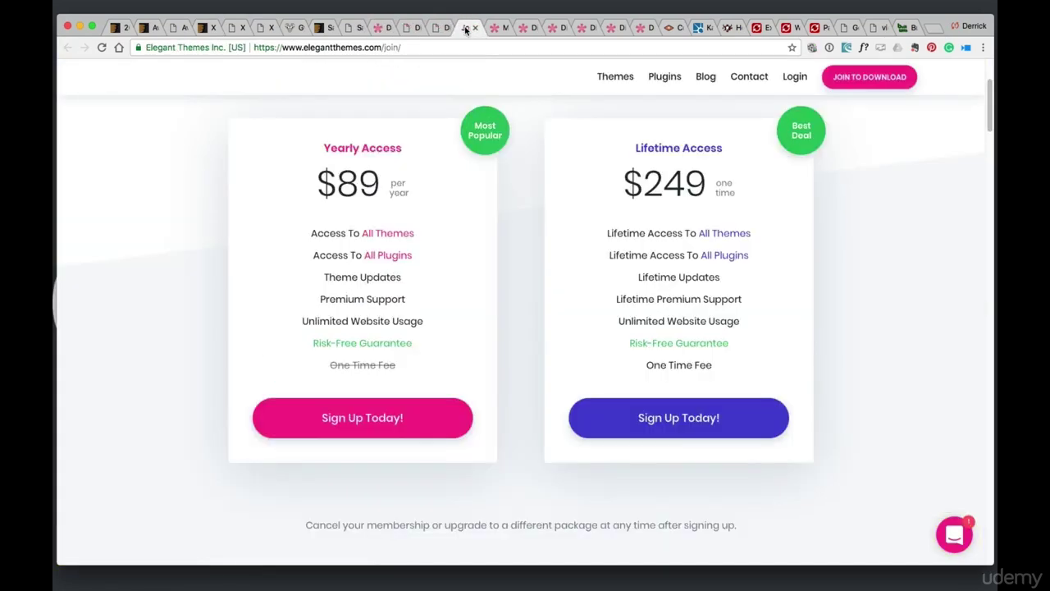
{"action": "double_click", "coordinate": [376, 179]}
{"action": "left_click", "coordinate": [482, 211]}
Scroll the X theme preview's Extensions list down to Slider Revolution, Smooth Scroll and Snippet
{"action": "left_click", "coordinate": [236, 29]}
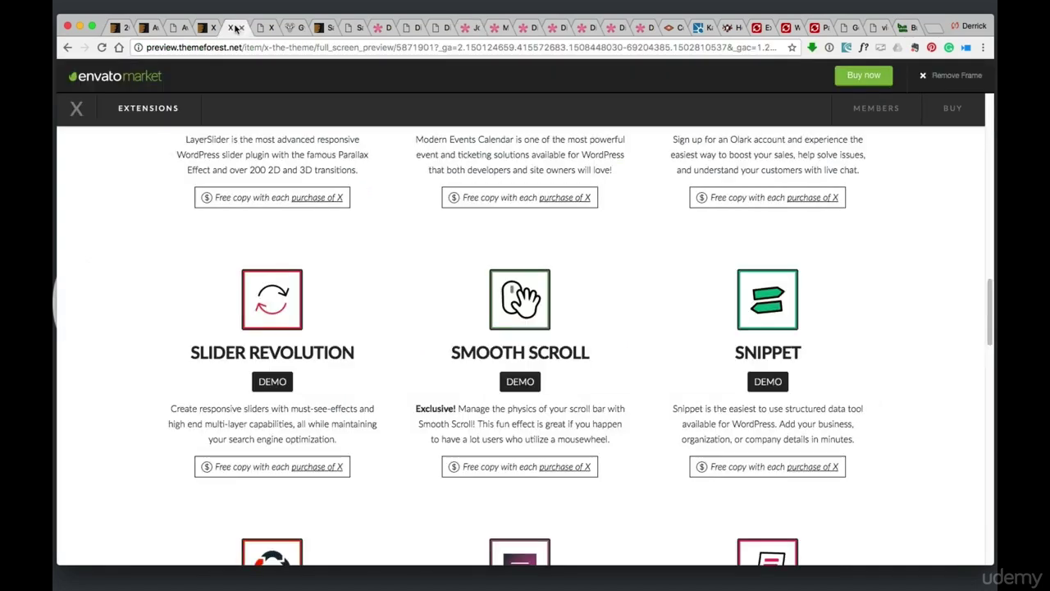
{"action": "scroll", "coordinate": [385, 219], "scroll_direction": "up", "scroll_amount": 3}
{"action": "scroll", "coordinate": [385, 218], "scroll_direction": "up", "scroll_amount": 7}
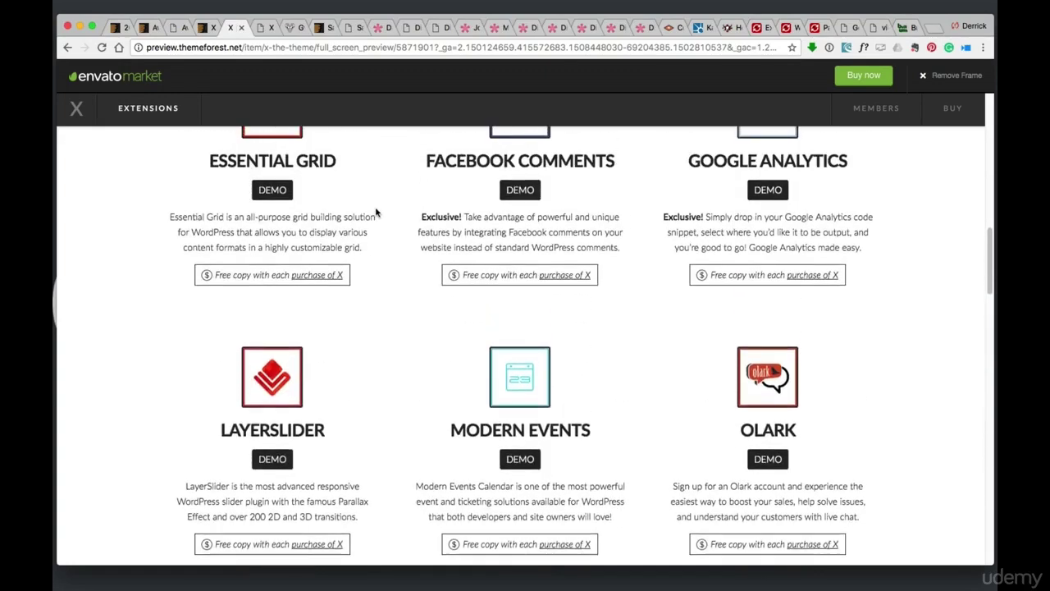
{"action": "scroll", "coordinate": [379, 213], "scroll_direction": "up", "scroll_amount": 8}
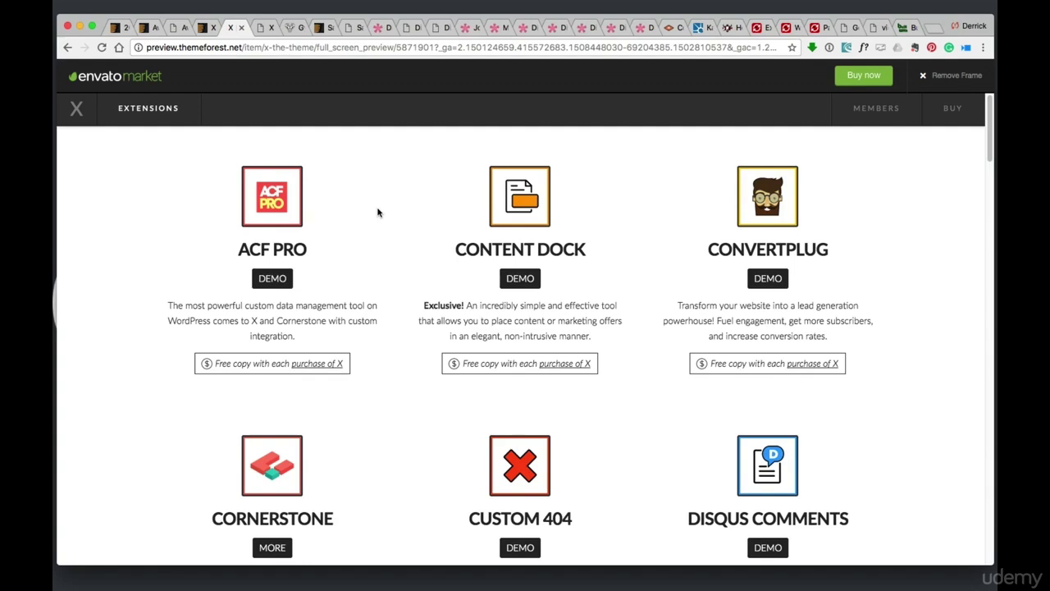
{"action": "scroll", "coordinate": [378, 214], "scroll_direction": "down", "scroll_amount": 2}
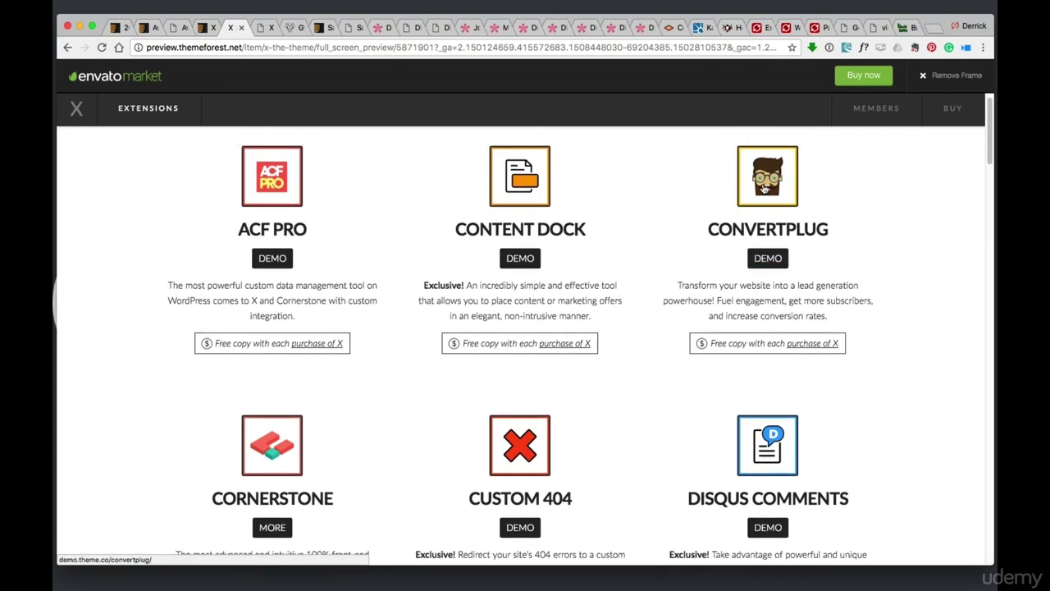
{"action": "scroll", "coordinate": [764, 189], "scroll_direction": "up", "scroll_amount": 1}
{"action": "scroll", "coordinate": [540, 238], "scroll_direction": "down", "scroll_amount": 5}
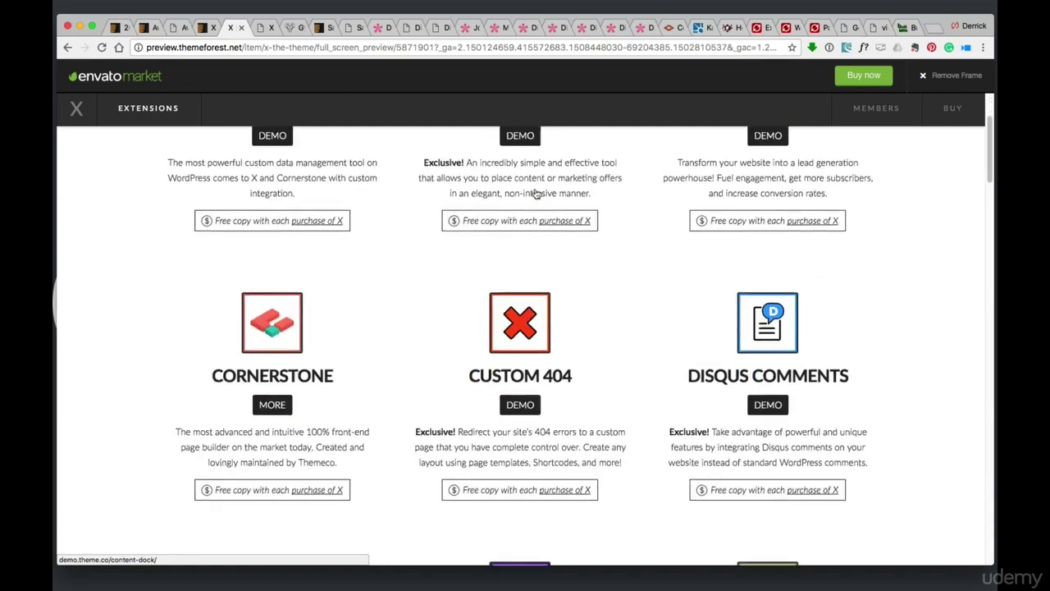
{"action": "scroll", "coordinate": [532, 283], "scroll_direction": "down", "scroll_amount": 5}
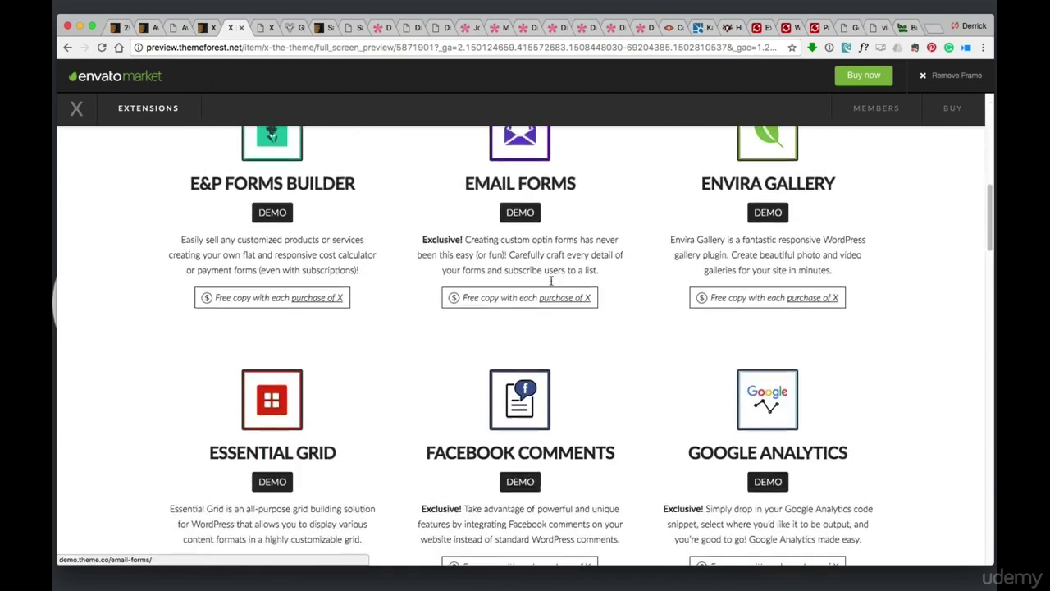
{"action": "scroll", "coordinate": [673, 347], "scroll_direction": "down", "scroll_amount": 8}
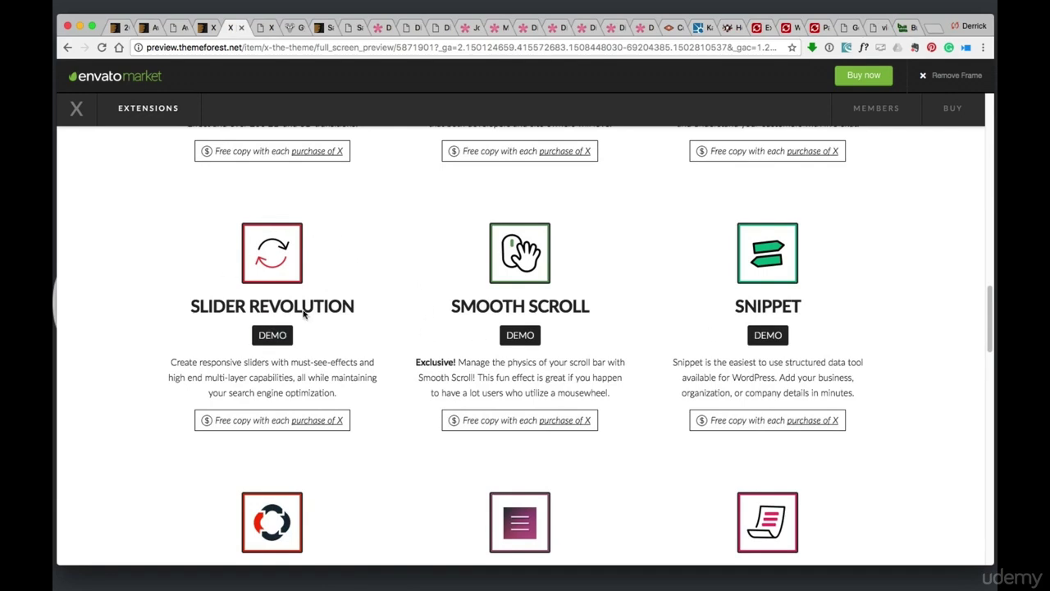
{"action": "left_click", "coordinate": [757, 29]}
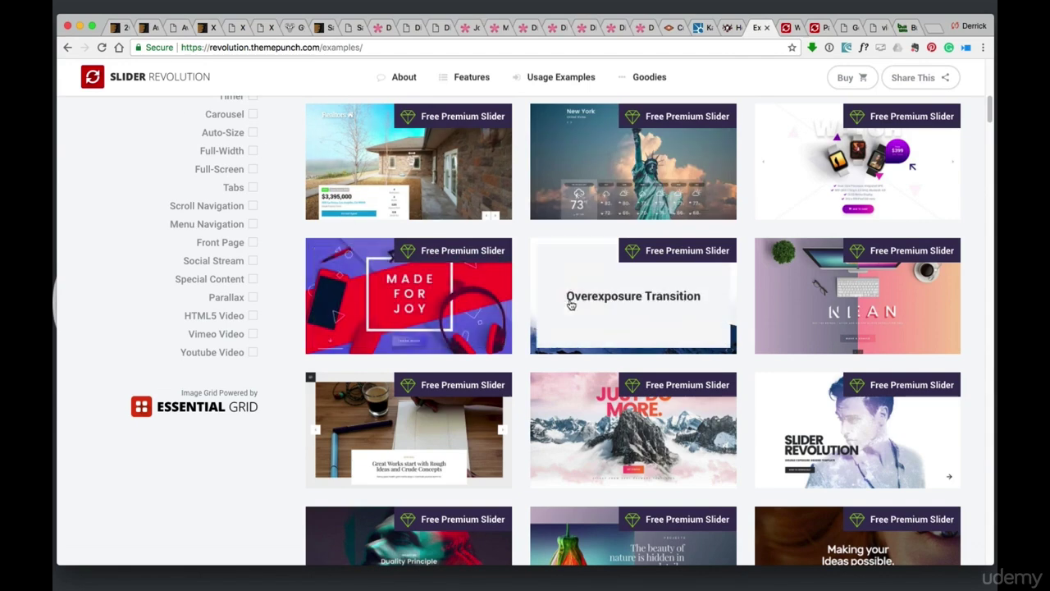
{"action": "left_click", "coordinate": [786, 27]}
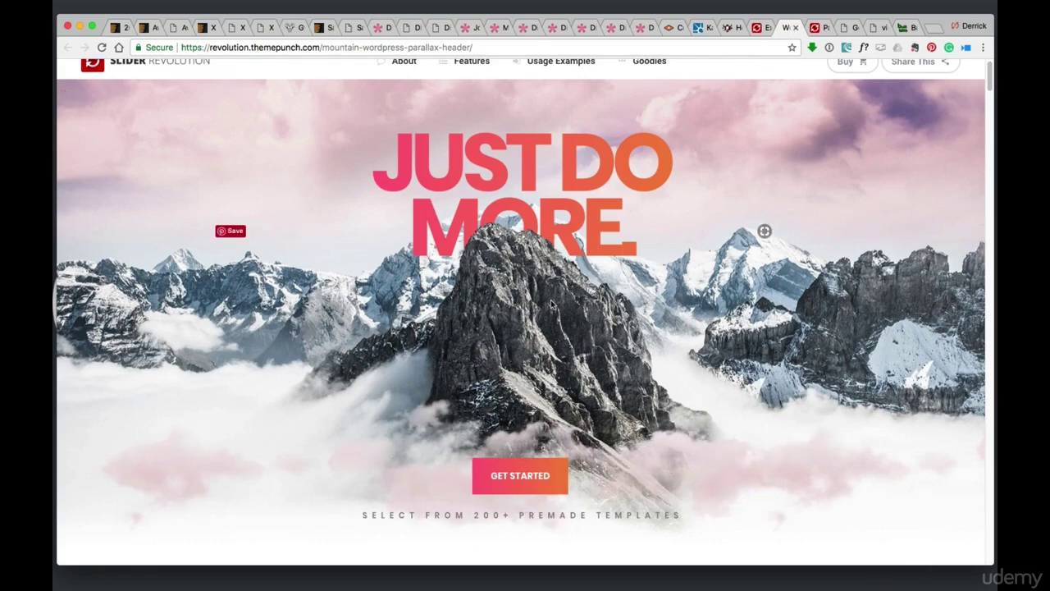
{"action": "scroll", "coordinate": [554, 303], "scroll_direction": "up", "scroll_amount": 1}
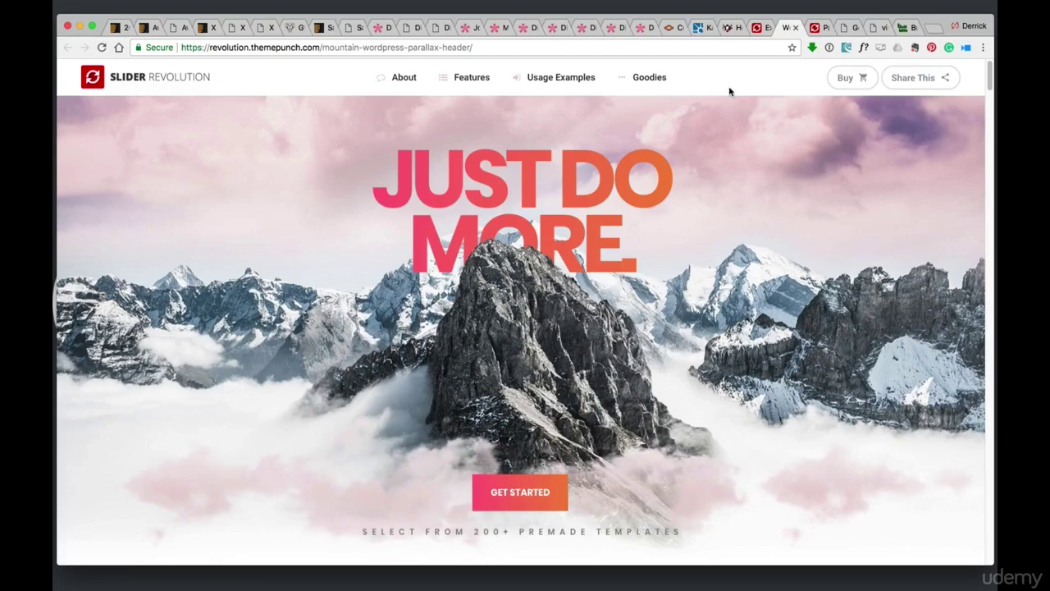
{"action": "scroll", "coordinate": [733, 190], "scroll_direction": "down", "scroll_amount": 2}
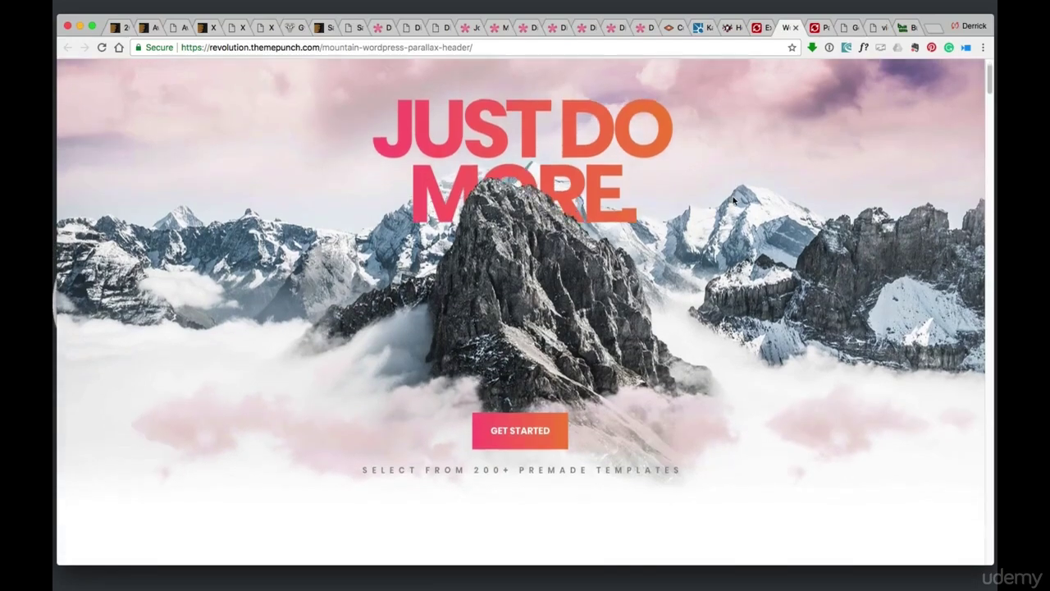
{"action": "scroll", "coordinate": [529, 514], "scroll_direction": "down", "scroll_amount": 1}
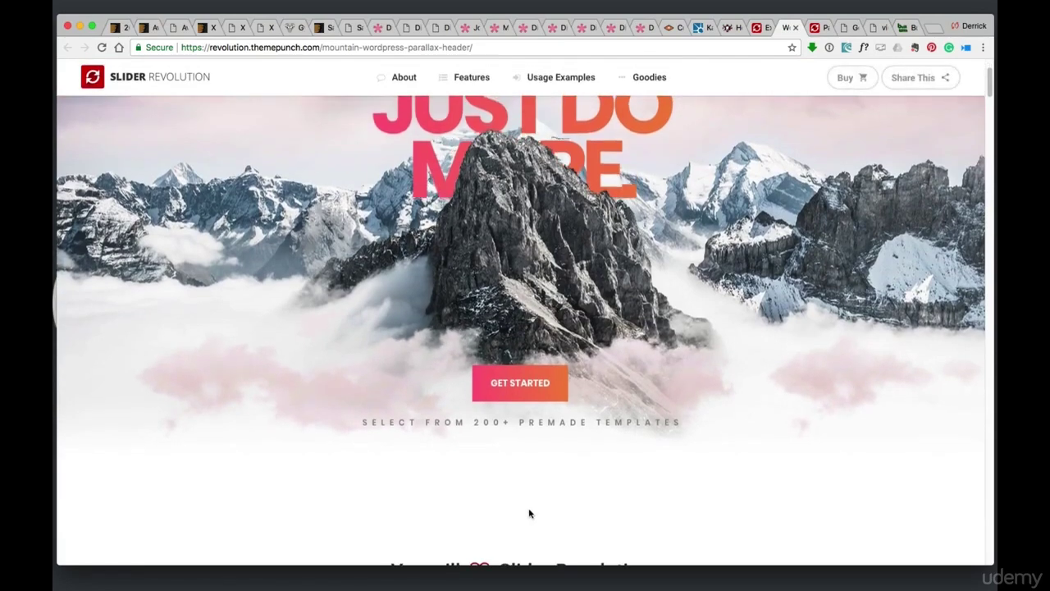
{"action": "scroll", "coordinate": [342, 394], "scroll_direction": "up", "scroll_amount": 2}
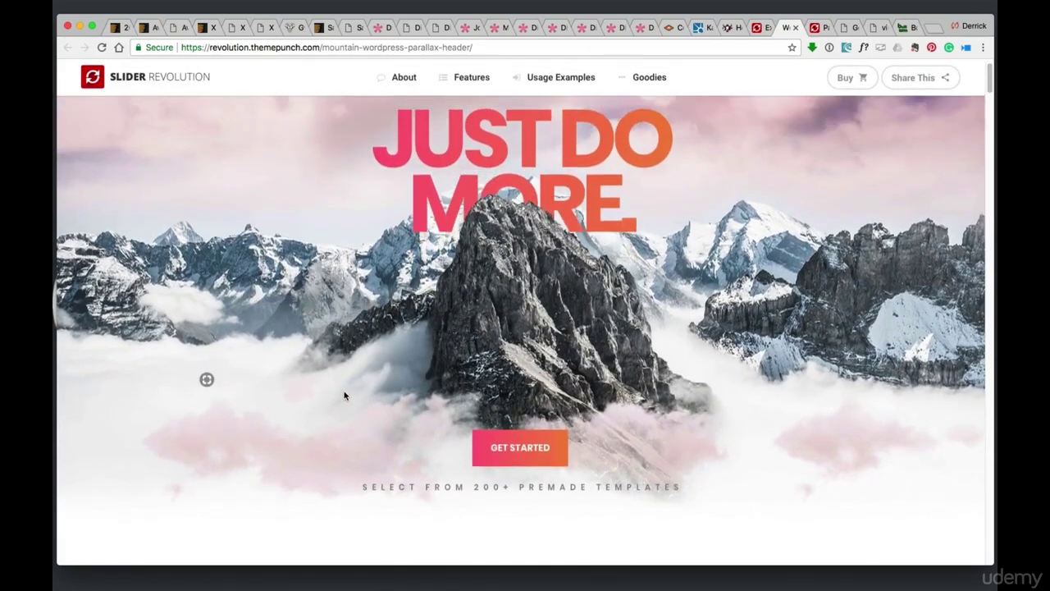
{"action": "scroll", "coordinate": [345, 396], "scroll_direction": "down", "scroll_amount": 3}
{"action": "scroll", "coordinate": [566, 203], "scroll_direction": "up", "scroll_amount": 3}
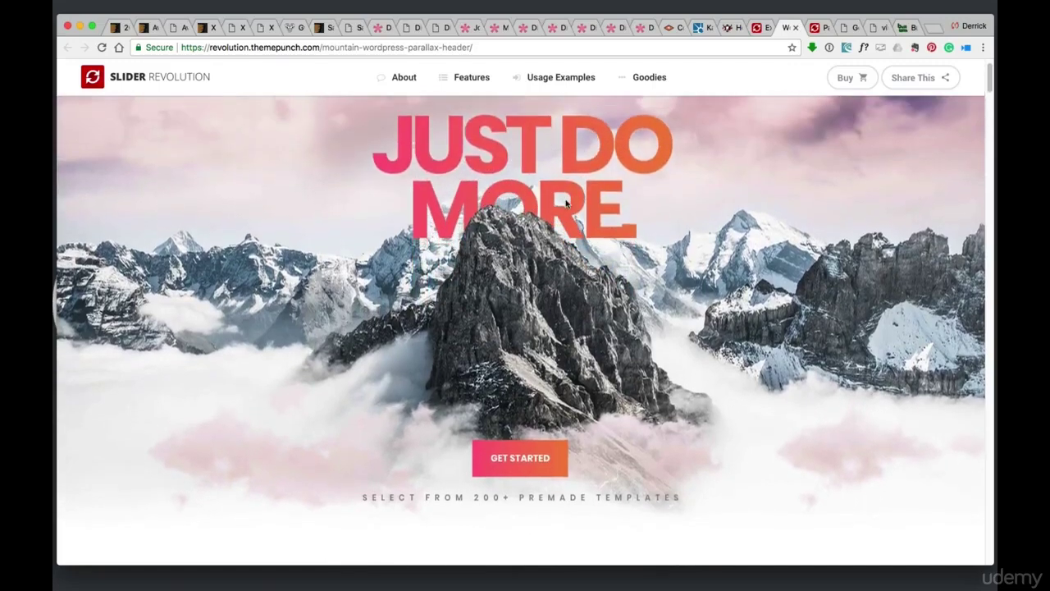
{"action": "scroll", "coordinate": [541, 401], "scroll_direction": "down", "scroll_amount": 2}
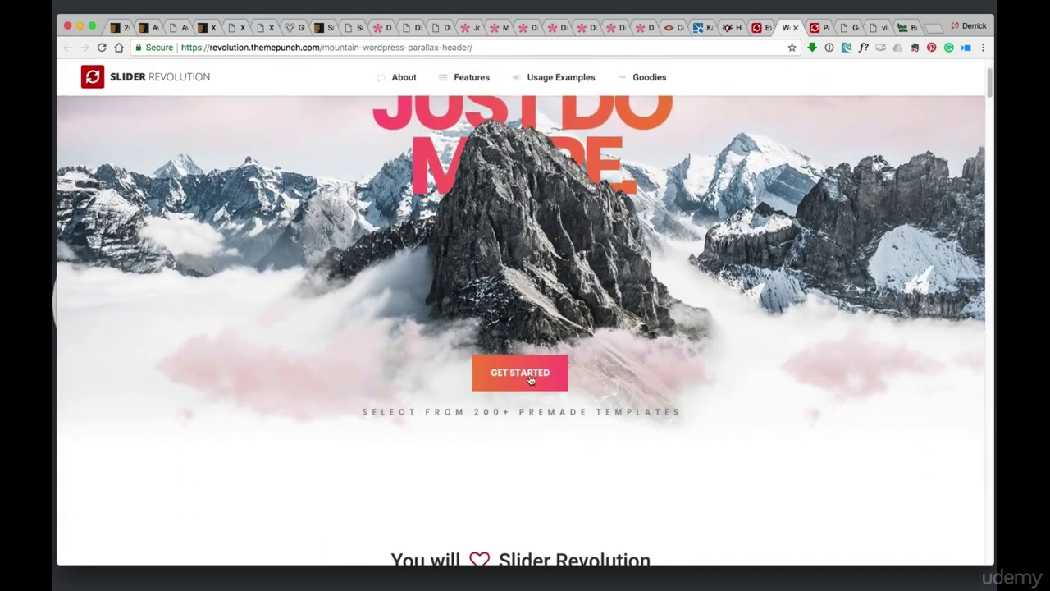
{"action": "scroll", "coordinate": [563, 386], "scroll_direction": "down", "scroll_amount": 5}
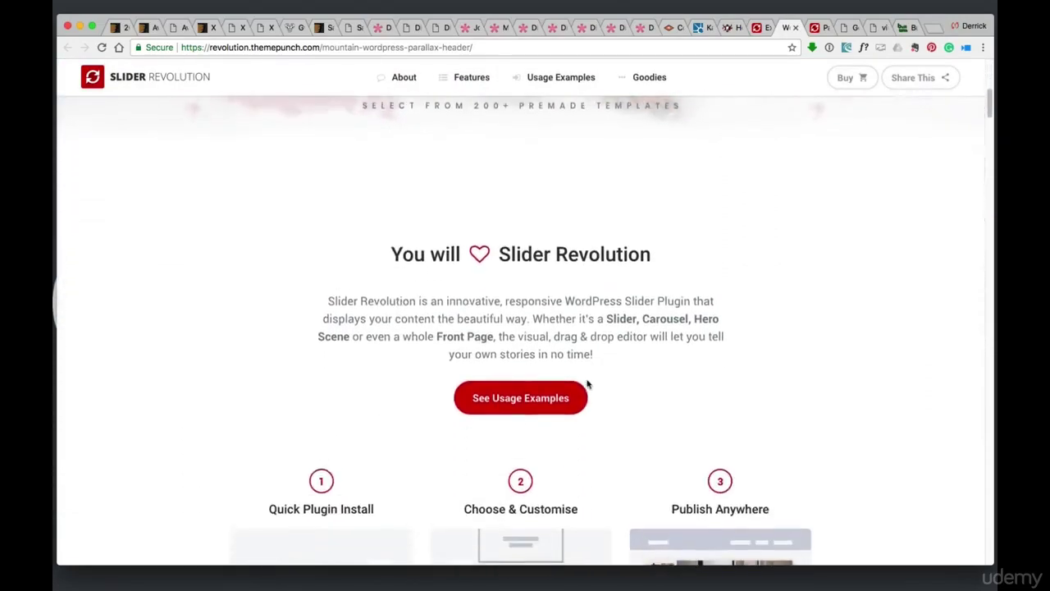
{"action": "scroll", "coordinate": [587, 384], "scroll_direction": "down", "scroll_amount": 5}
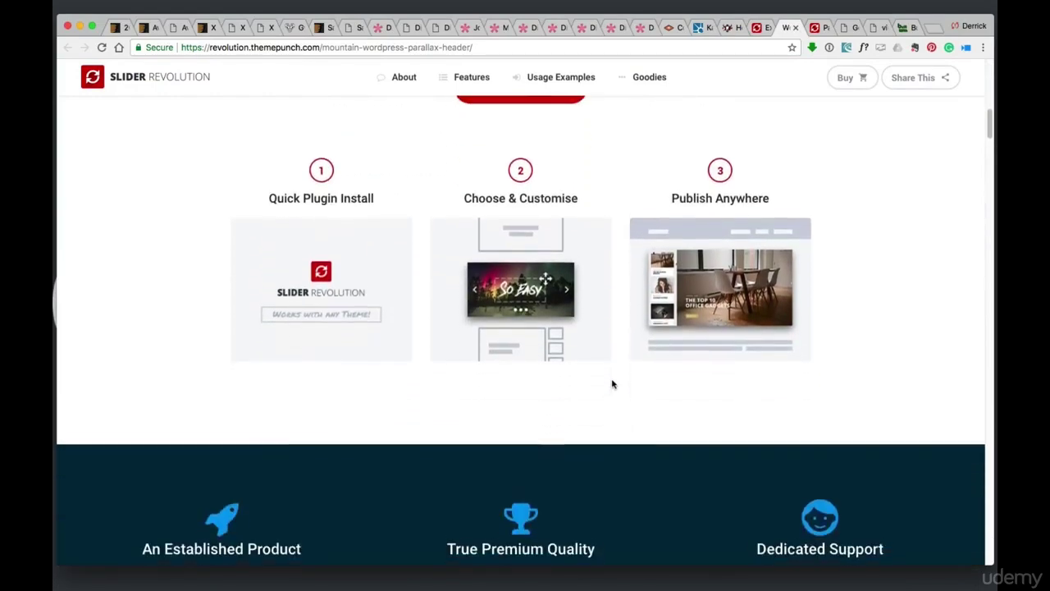
{"action": "scroll", "coordinate": [612, 384], "scroll_direction": "down", "scroll_amount": 3}
{"action": "scroll", "coordinate": [619, 380], "scroll_direction": "up", "scroll_amount": 10}
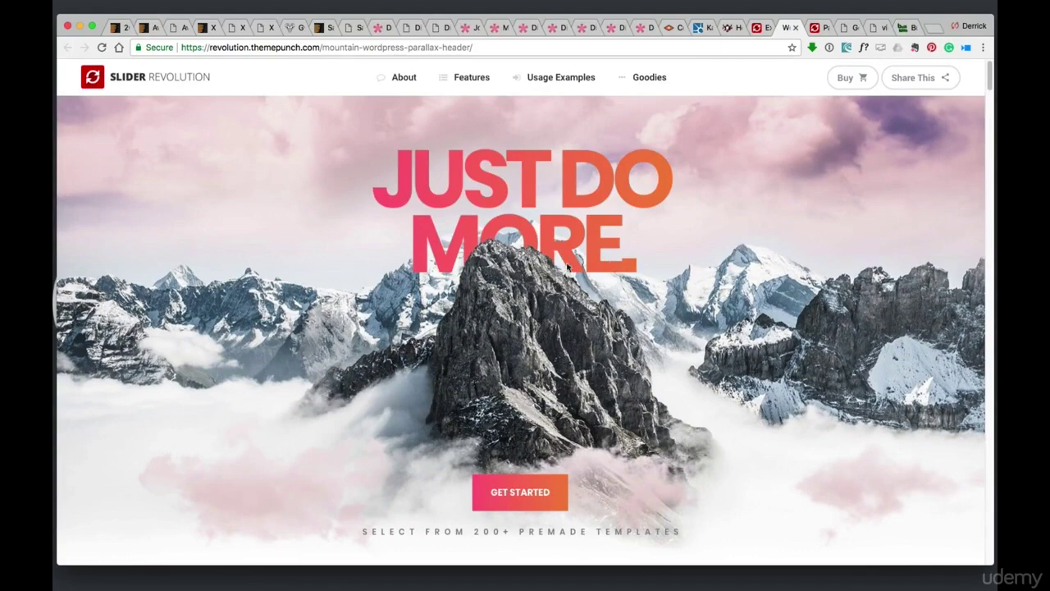
Switch to the Divi Agency demo and drag its laptop office photo onto the desktop
{"action": "left_click", "coordinate": [473, 27]}
{"action": "left_click", "coordinate": [528, 27]}
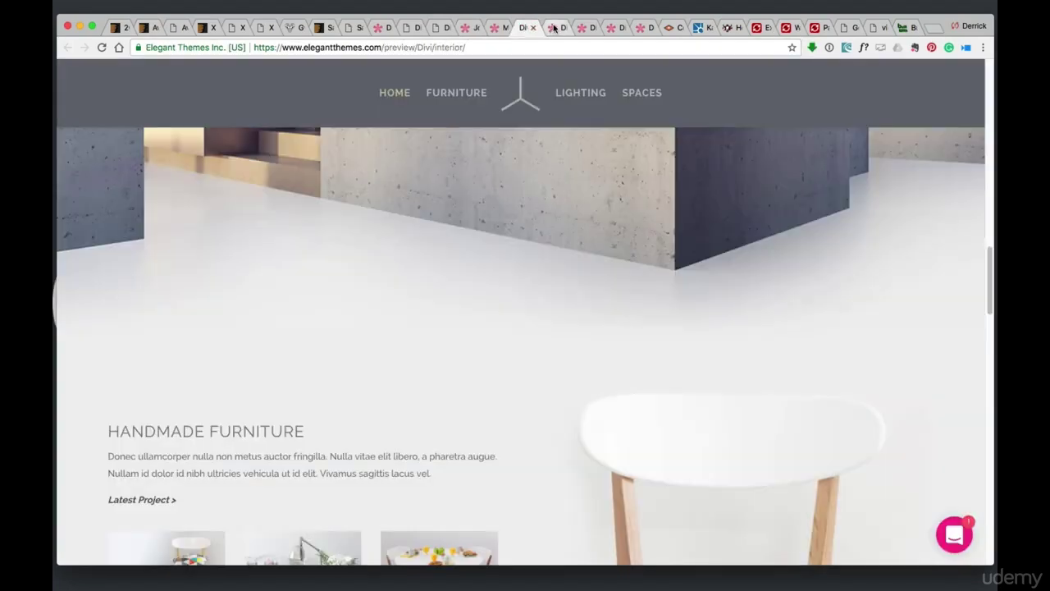
{"action": "left_click", "coordinate": [554, 28]}
{"action": "scroll", "coordinate": [593, 222], "scroll_direction": "down", "scroll_amount": 5}
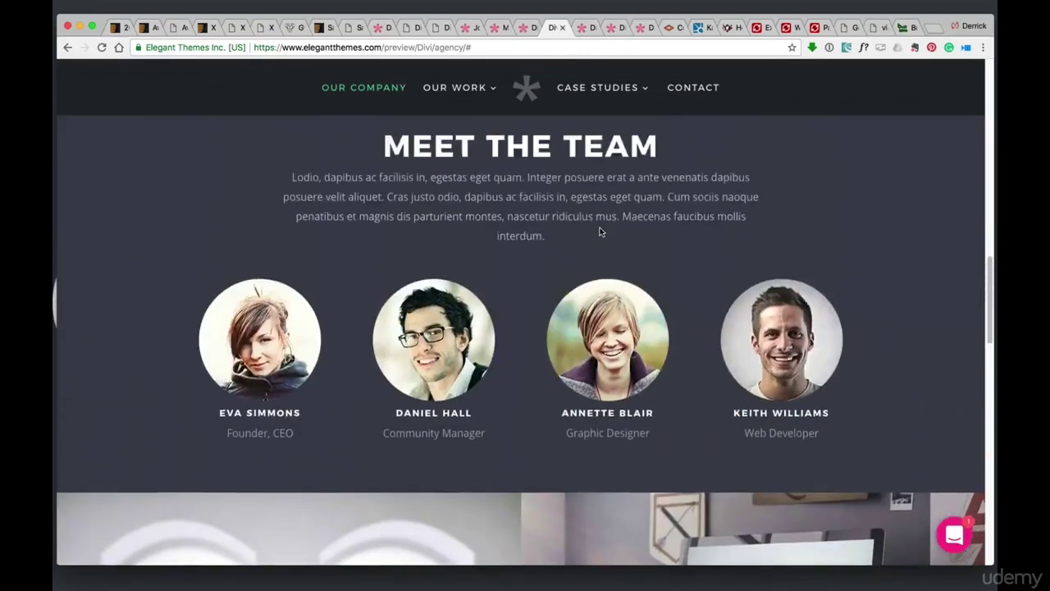
{"action": "scroll", "coordinate": [602, 233], "scroll_direction": "up", "scroll_amount": 10}
{"action": "scroll", "coordinate": [607, 232], "scroll_direction": "down", "scroll_amount": 8}
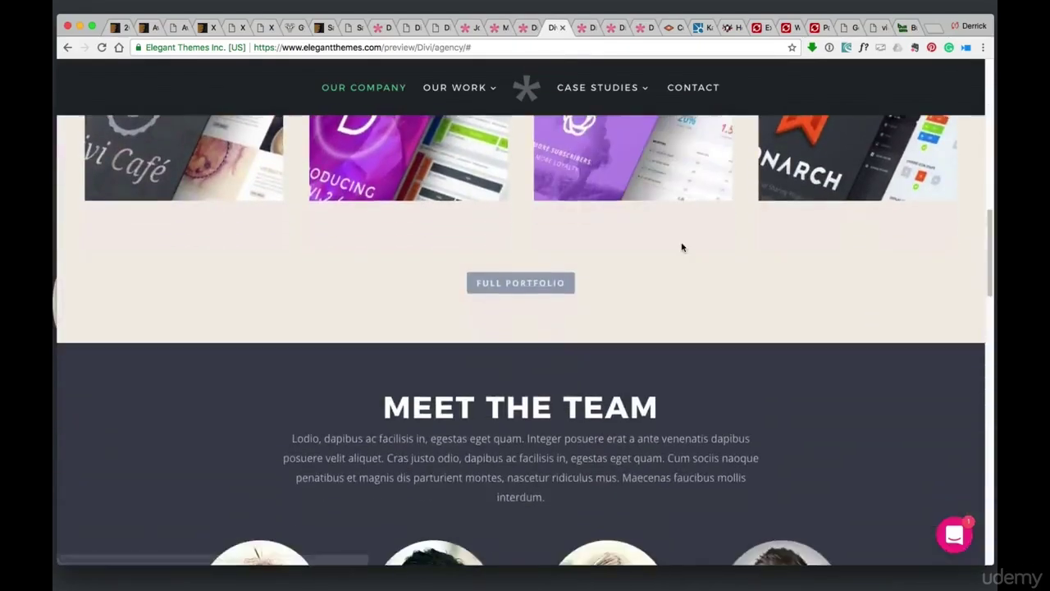
{"action": "scroll", "coordinate": [682, 247], "scroll_direction": "down", "scroll_amount": 10}
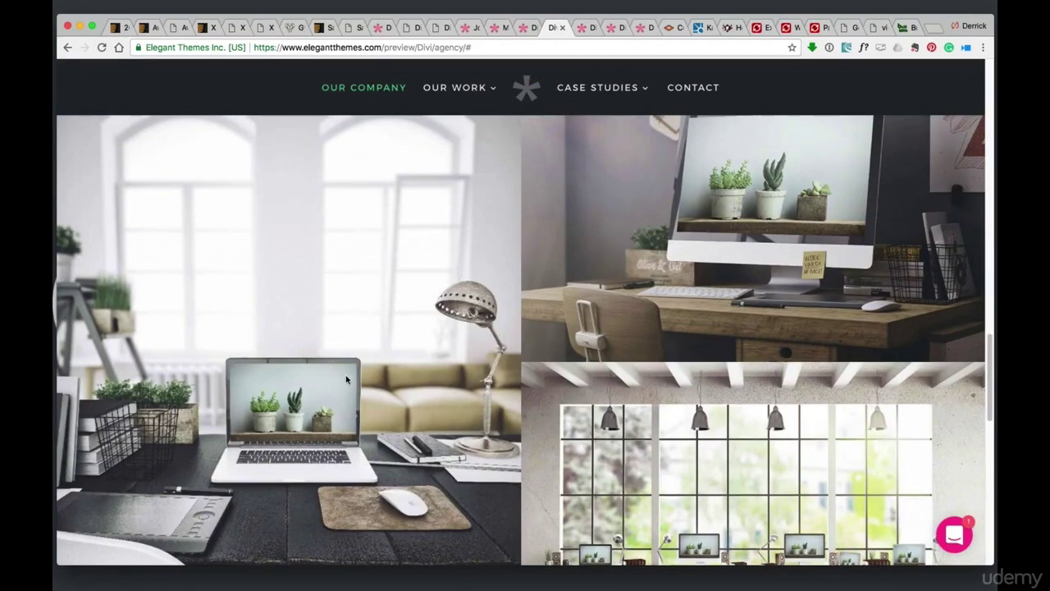
{"action": "left_click_drag", "start_coordinate": [338, 371], "coordinate": [37, 22]}
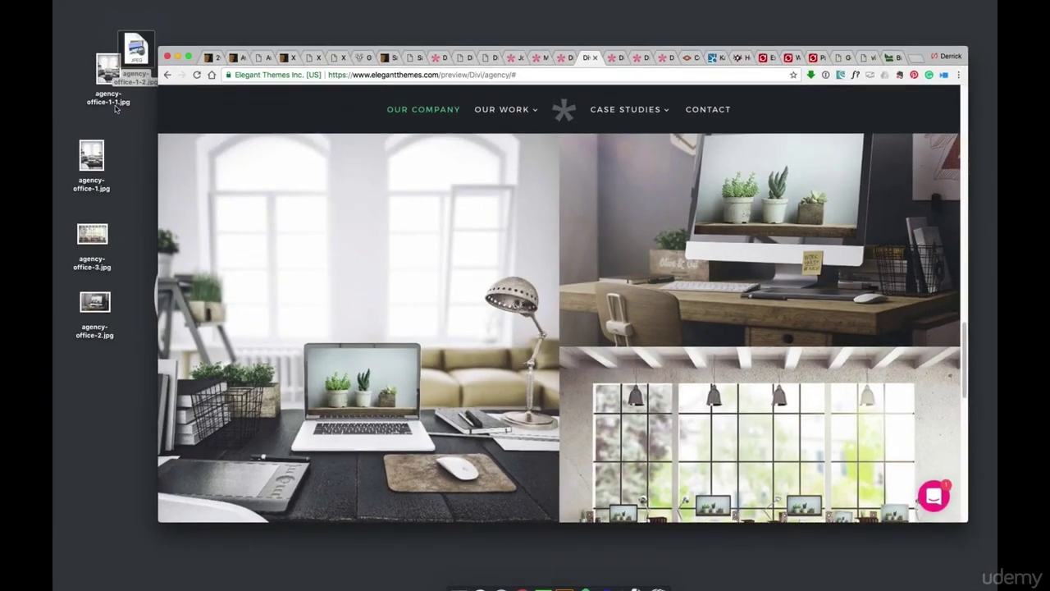
Quick Look agency-office-1-2.jpg, step through agency-office-1, -3 and -2.jpg, then close the preview
{"action": "key", "text": "space"}
{"action": "left_click", "coordinate": [113, 66]}
{"action": "key", "text": "space"}
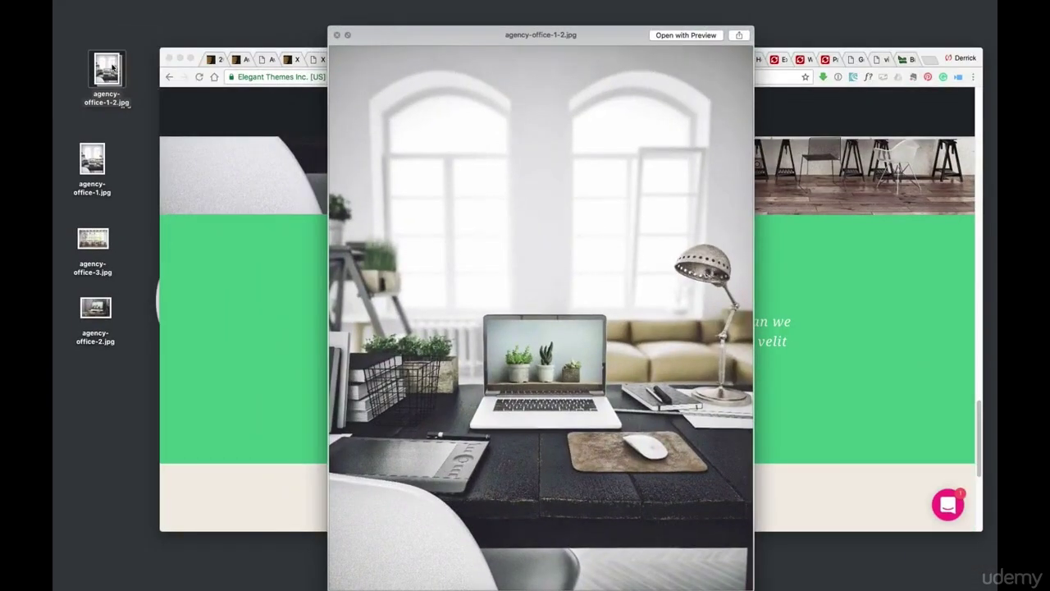
{"action": "key", "text": "Down"}
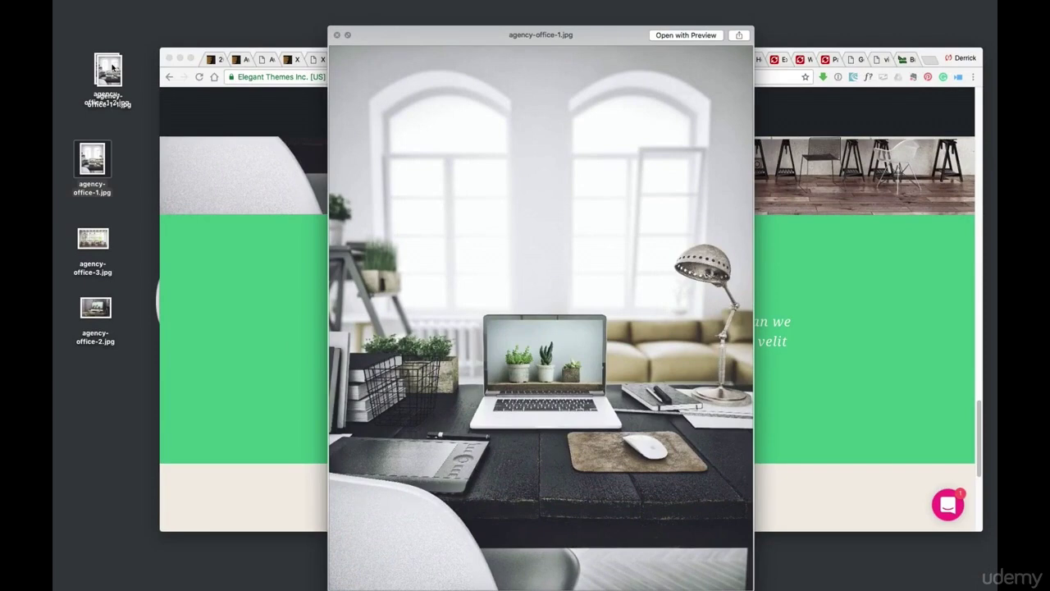
{"action": "key", "text": "Down"}
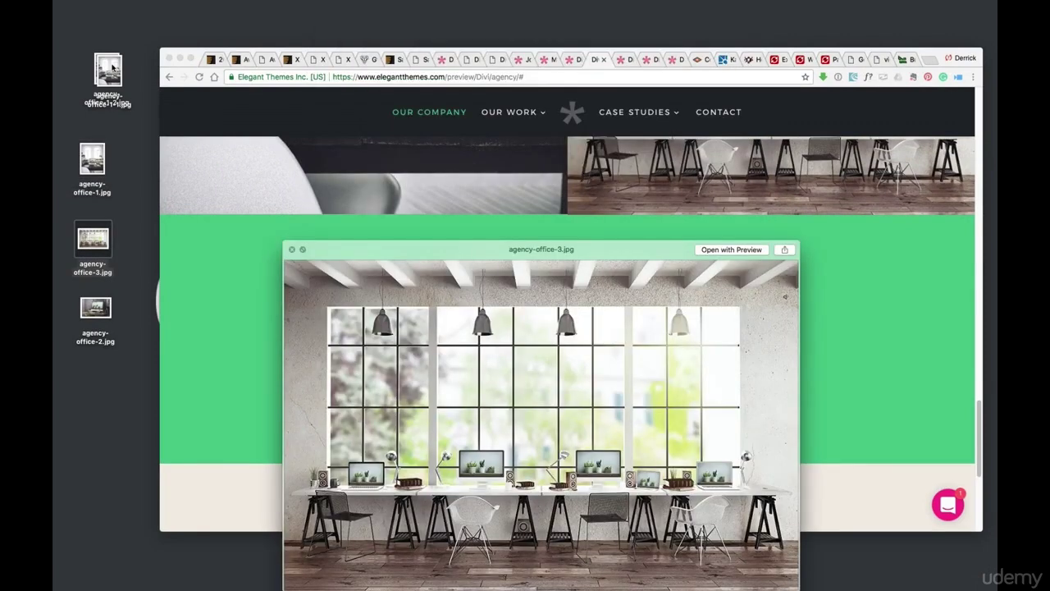
{"action": "key", "text": "Down"}
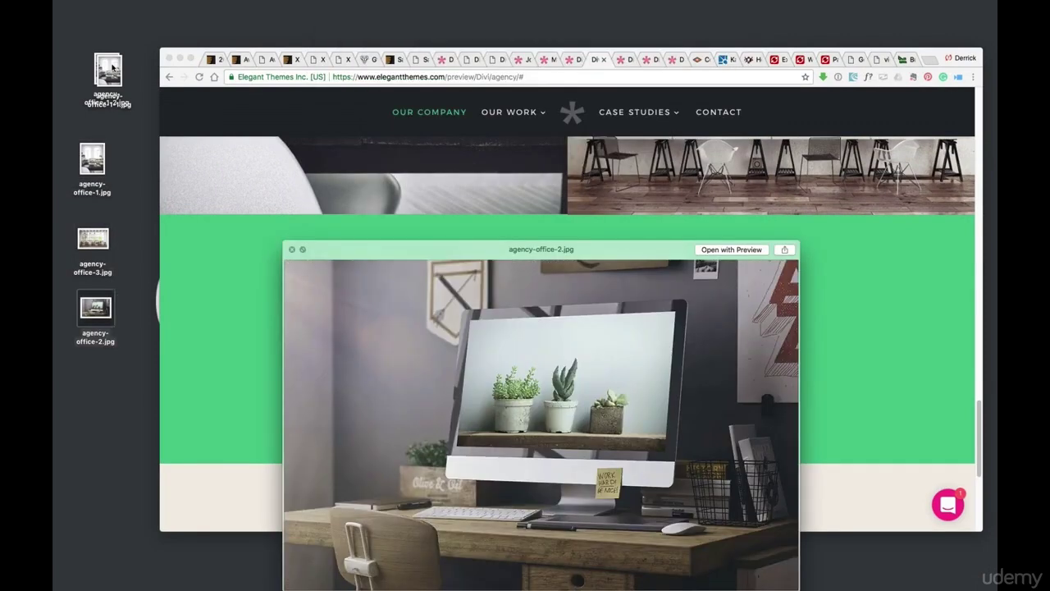
{"action": "left_click", "coordinate": [439, 255]}
{"action": "scroll", "coordinate": [492, 296], "scroll_direction": "up", "scroll_amount": 5}
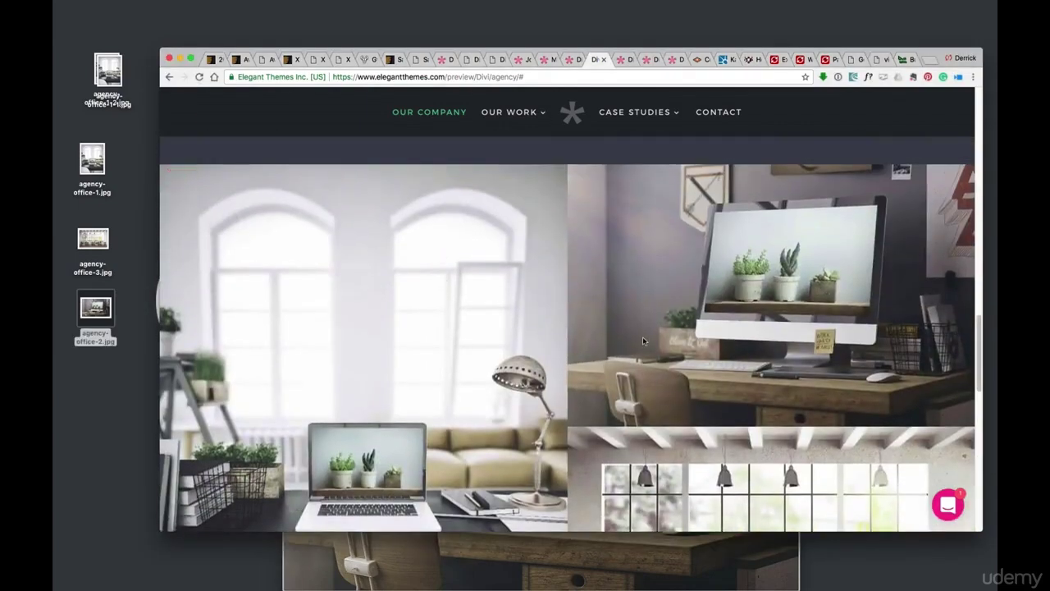
Scroll the Agency demo past the Happy Clients testimonials to the Contact Us form
{"action": "scroll", "coordinate": [642, 337], "scroll_direction": "down", "scroll_amount": 3}
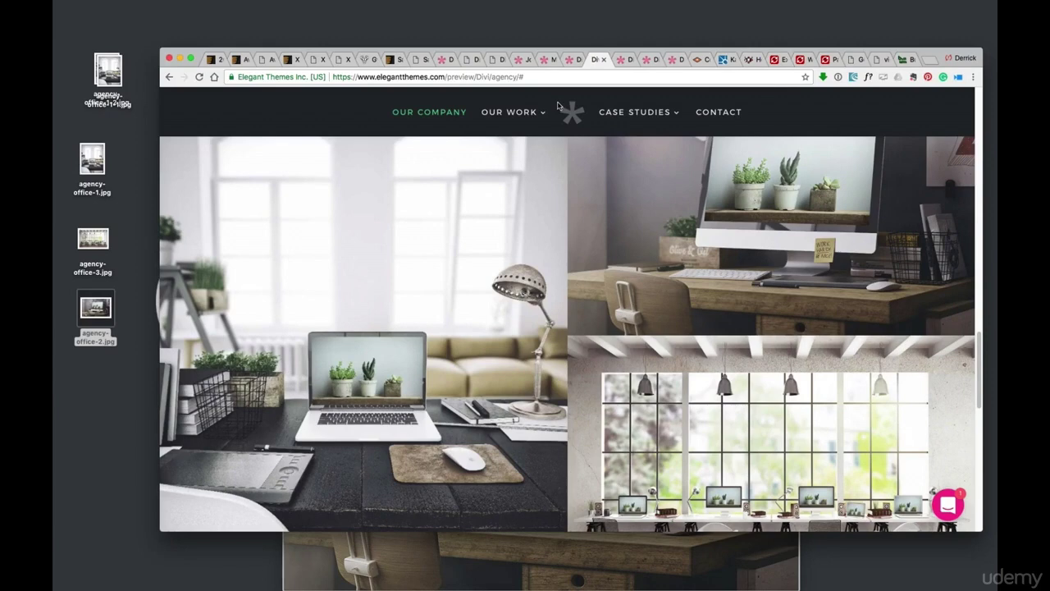
{"action": "scroll", "coordinate": [803, 120], "scroll_direction": "down", "scroll_amount": 3}
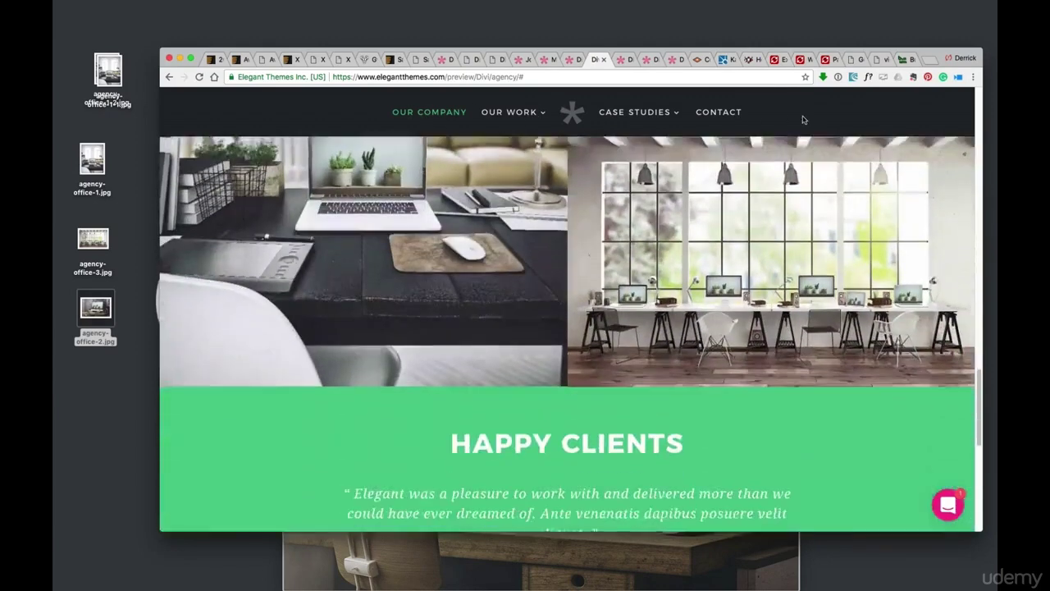
{"action": "scroll", "coordinate": [803, 119], "scroll_direction": "down", "scroll_amount": 5}
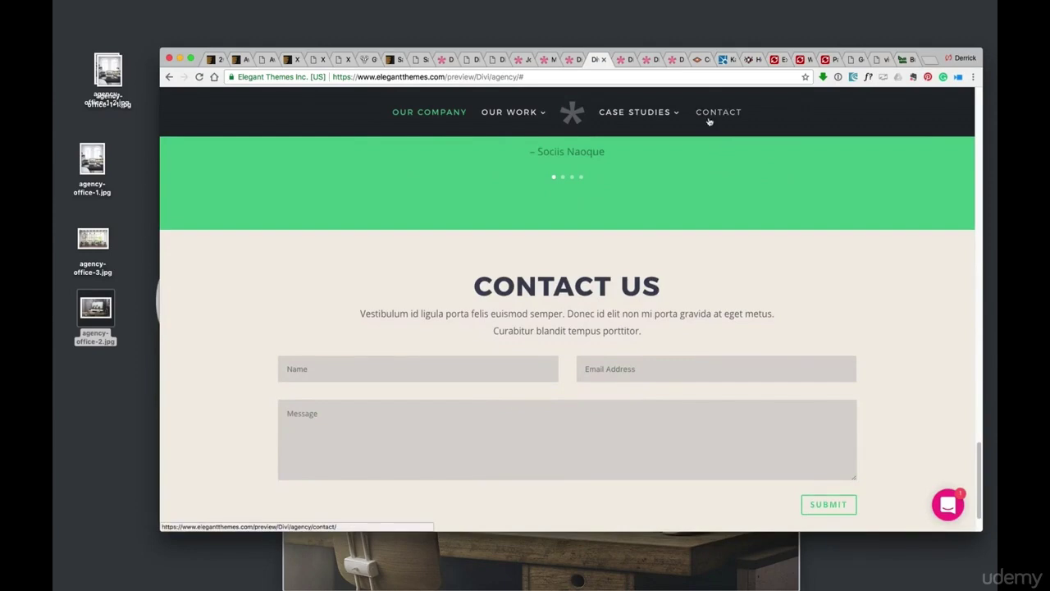
Scroll through the MADE FOR JOY parallax demo, then open Slider Revolution's Usage Examples page
{"action": "left_click", "coordinate": [801, 59]}
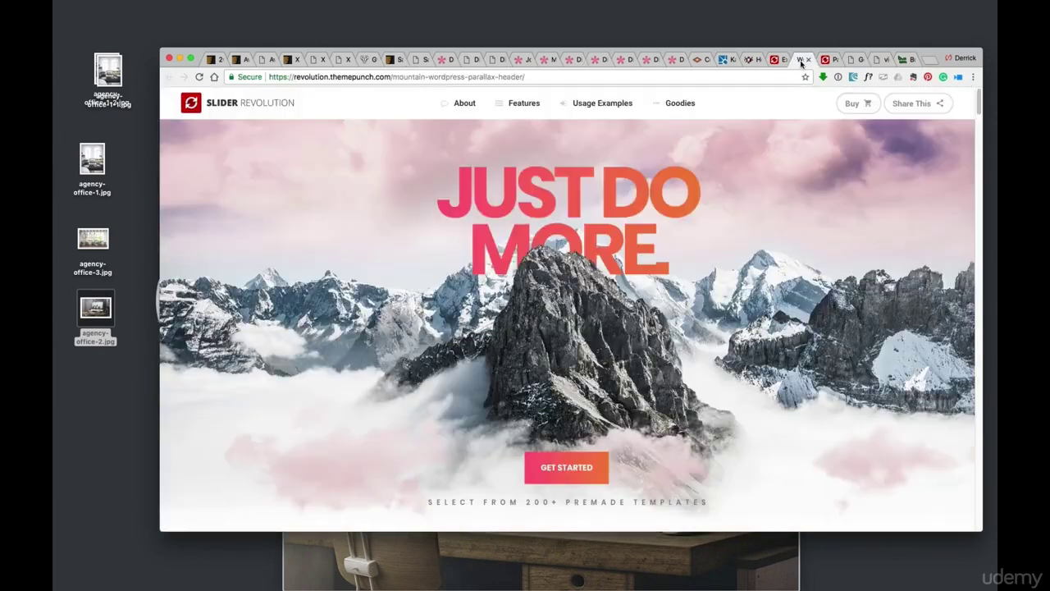
{"action": "left_click", "coordinate": [827, 59]}
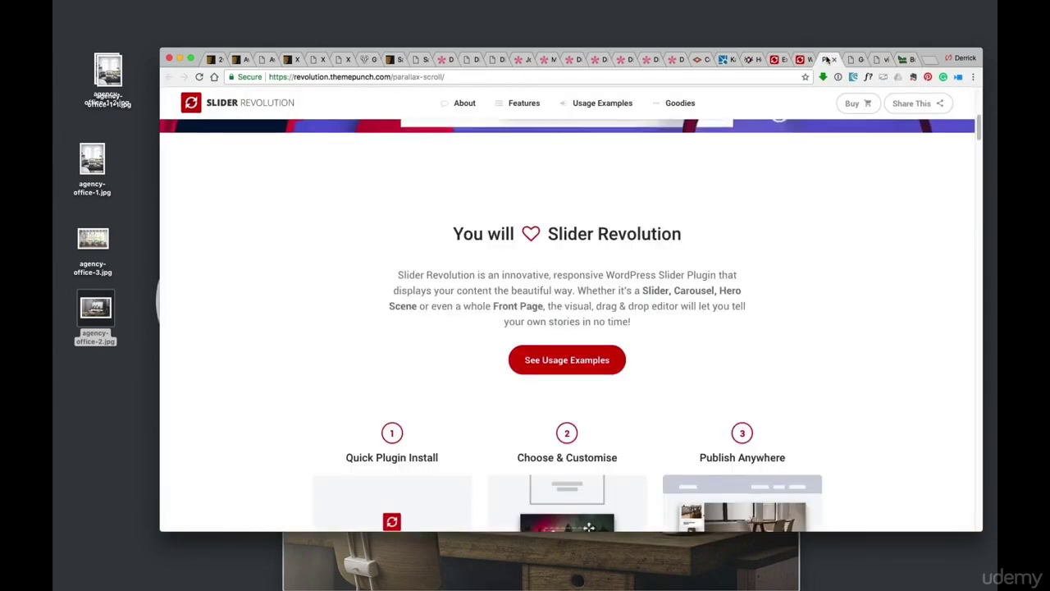
{"action": "scroll", "coordinate": [796, 156], "scroll_direction": "up", "scroll_amount": 5}
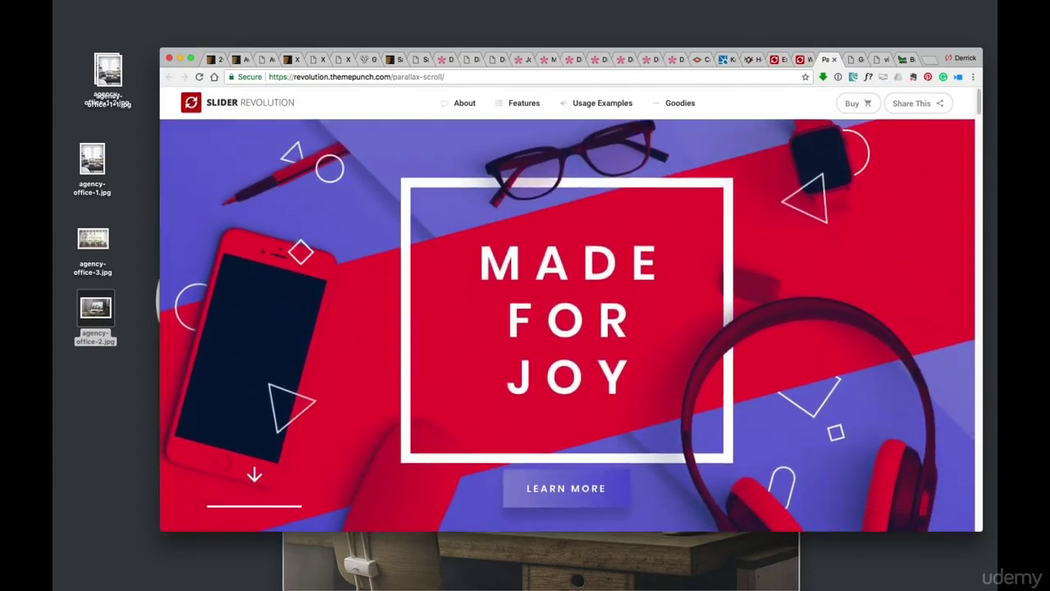
{"action": "scroll", "coordinate": [656, 177], "scroll_direction": "down", "scroll_amount": 3}
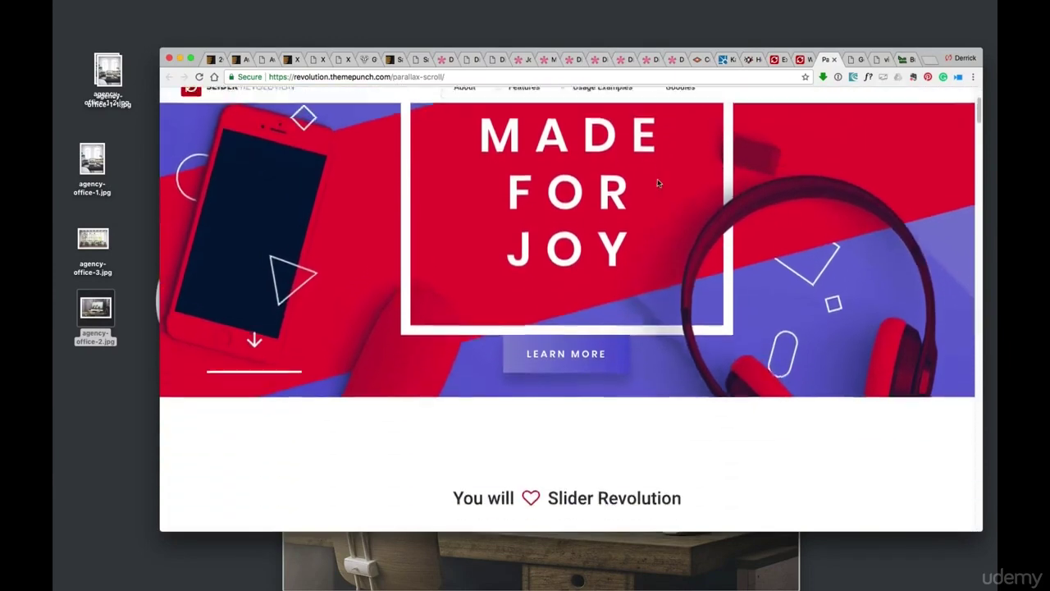
{"action": "scroll", "coordinate": [659, 180], "scroll_direction": "up", "scroll_amount": 3}
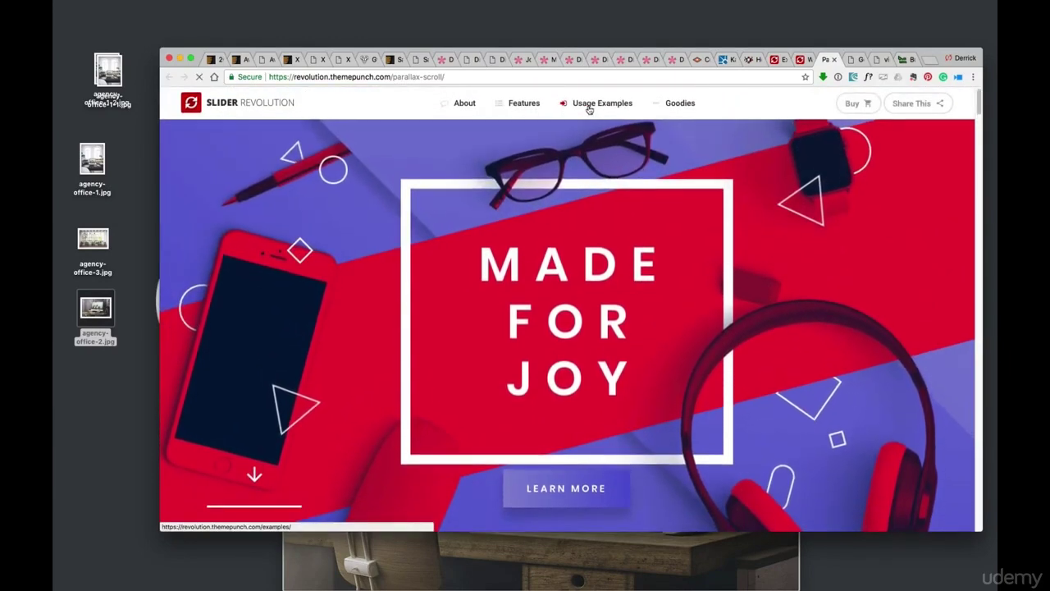
{"action": "left_click", "coordinate": [586, 109]}
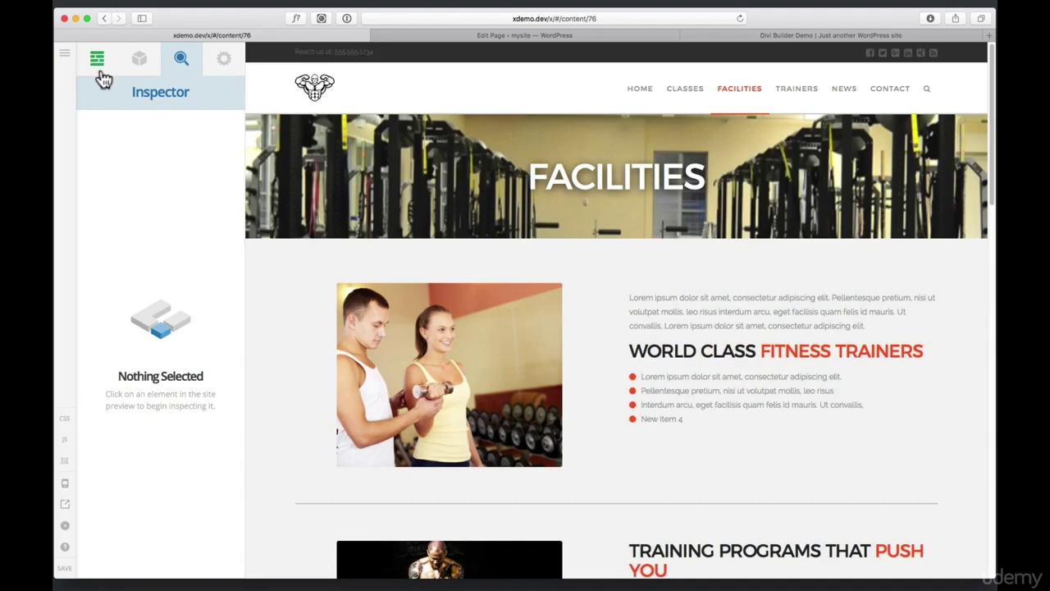
Try moving the Text block and centre-aligning its paragraph, then revert both changes
{"action": "left_click", "coordinate": [97, 63]}
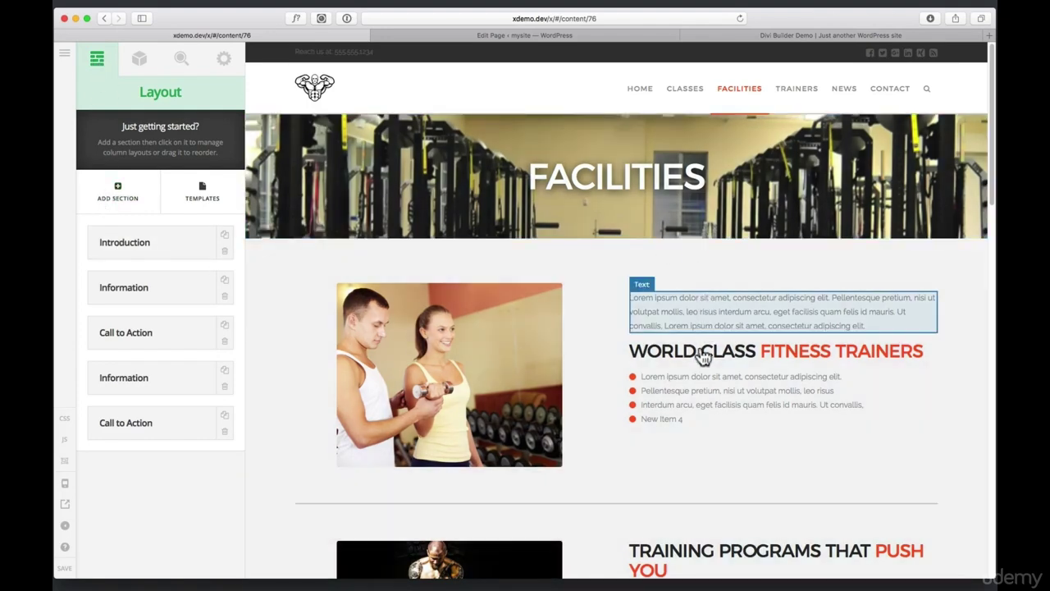
{"action": "mouse_move", "coordinate": [656, 305]}
{"action": "left_mouse_down"}
{"action": "mouse_move", "coordinate": [666, 397]}
{"action": "mouse_move", "coordinate": [668, 286]}
{"action": "mouse_move", "coordinate": [671, 319]}
{"action": "left_mouse_up"}
{"action": "left_click", "coordinate": [670, 320]}
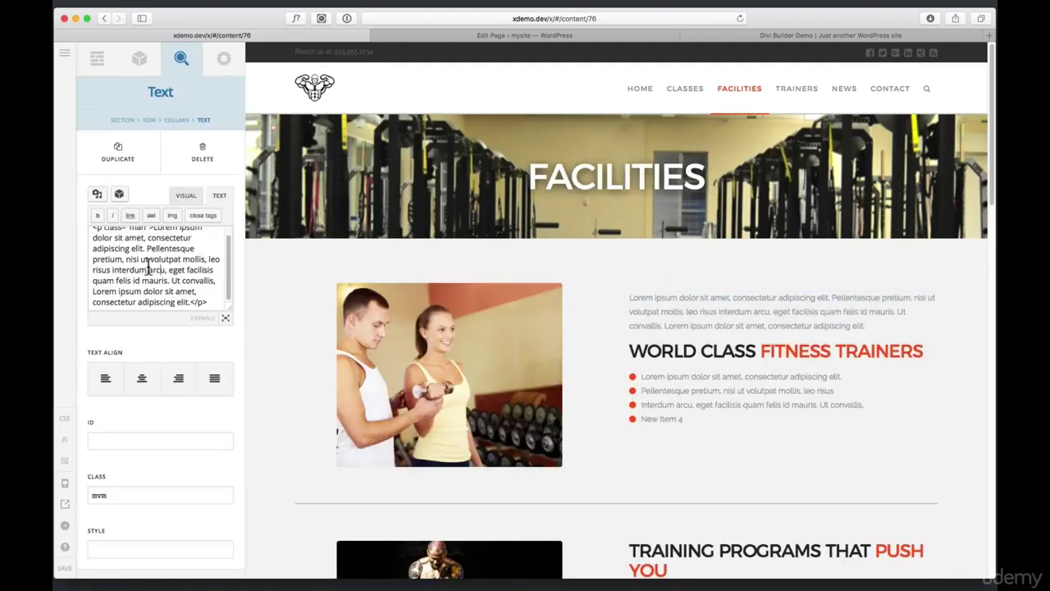
{"action": "left_click", "coordinate": [141, 379]}
{"action": "left_click", "coordinate": [154, 375]}
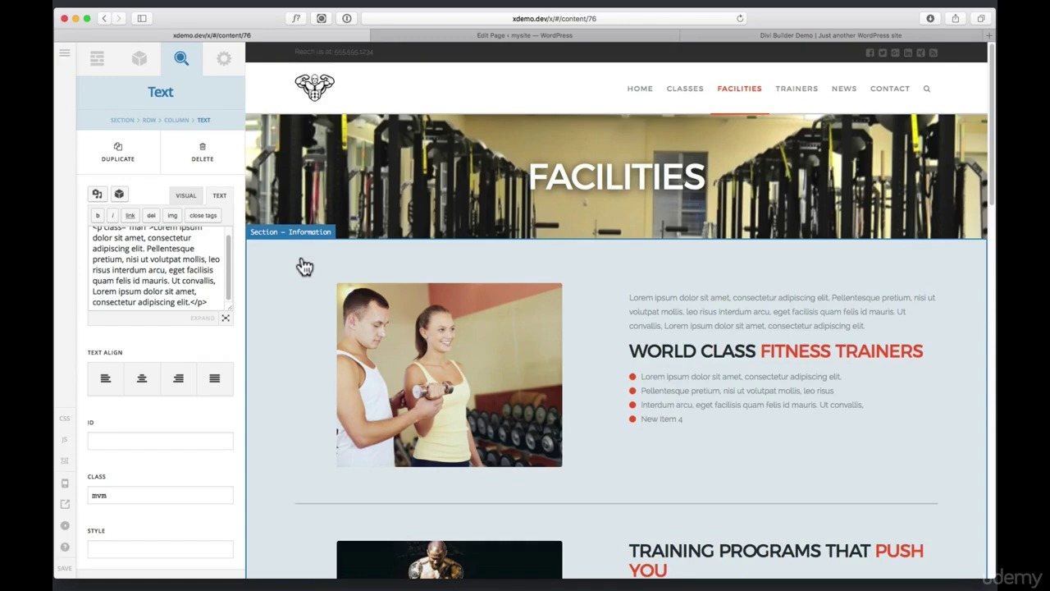
Try 1/3-2/3 and three-column layouts on the Information section's Row 1, keeping two halves
{"action": "left_click", "coordinate": [304, 266]}
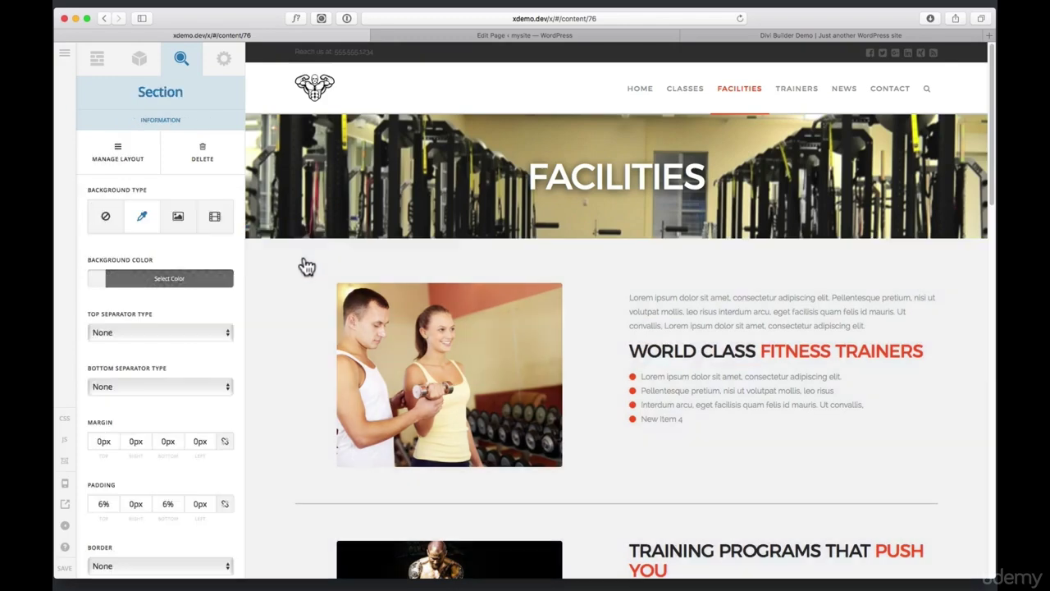
{"action": "scroll", "coordinate": [201, 281], "scroll_direction": "down", "scroll_amount": 5}
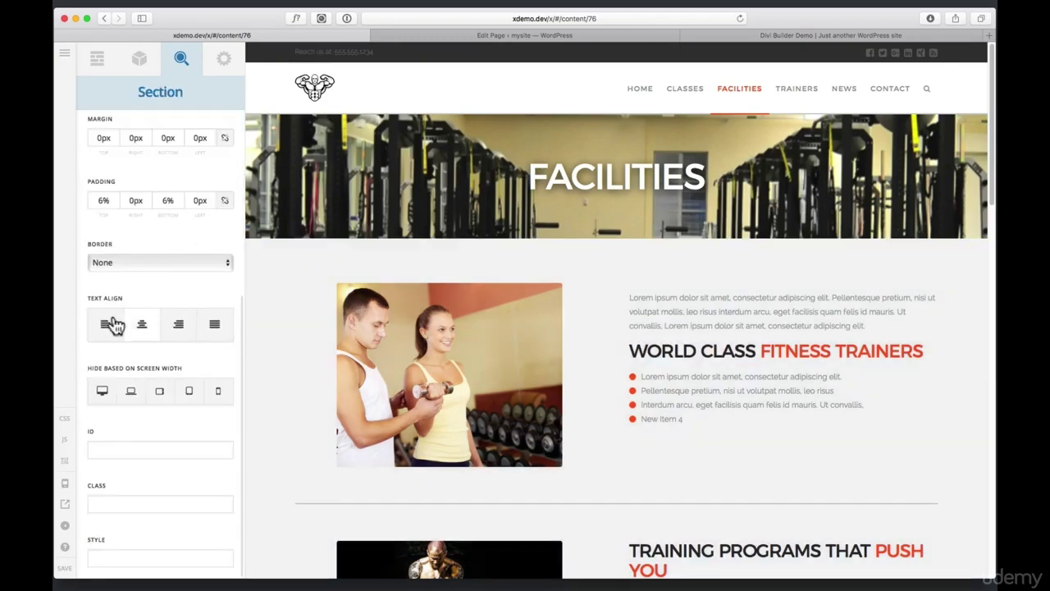
{"action": "scroll", "coordinate": [131, 316], "scroll_direction": "up", "scroll_amount": 5}
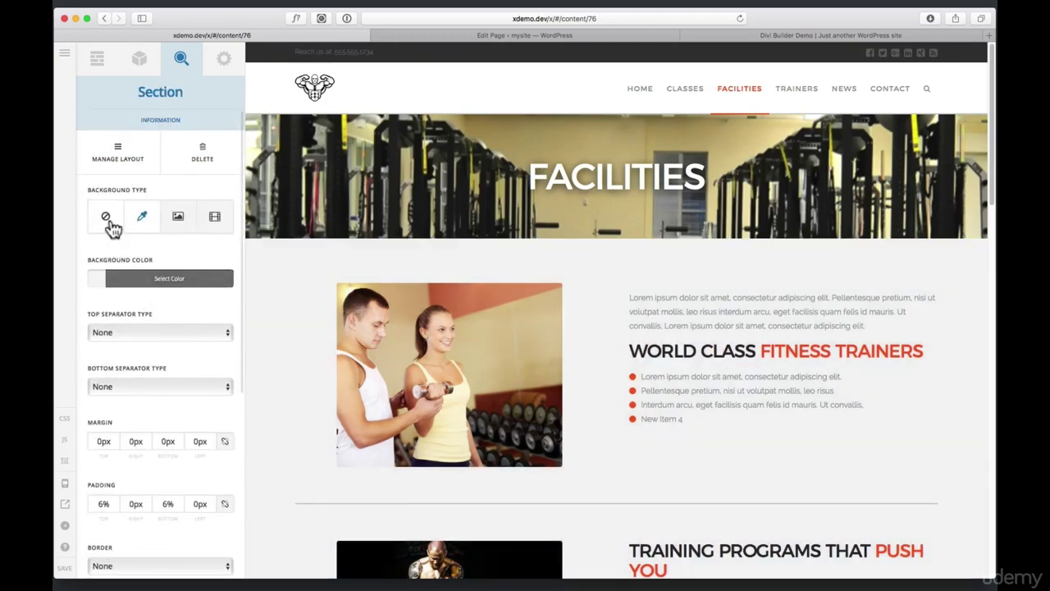
{"action": "left_click", "coordinate": [115, 156]}
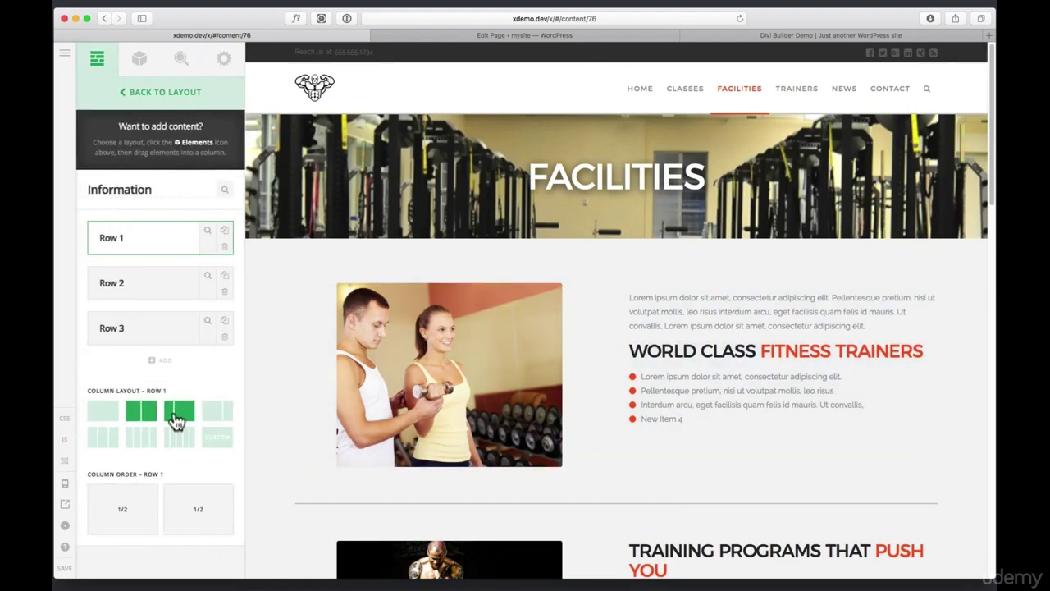
{"action": "left_click", "coordinate": [181, 418]}
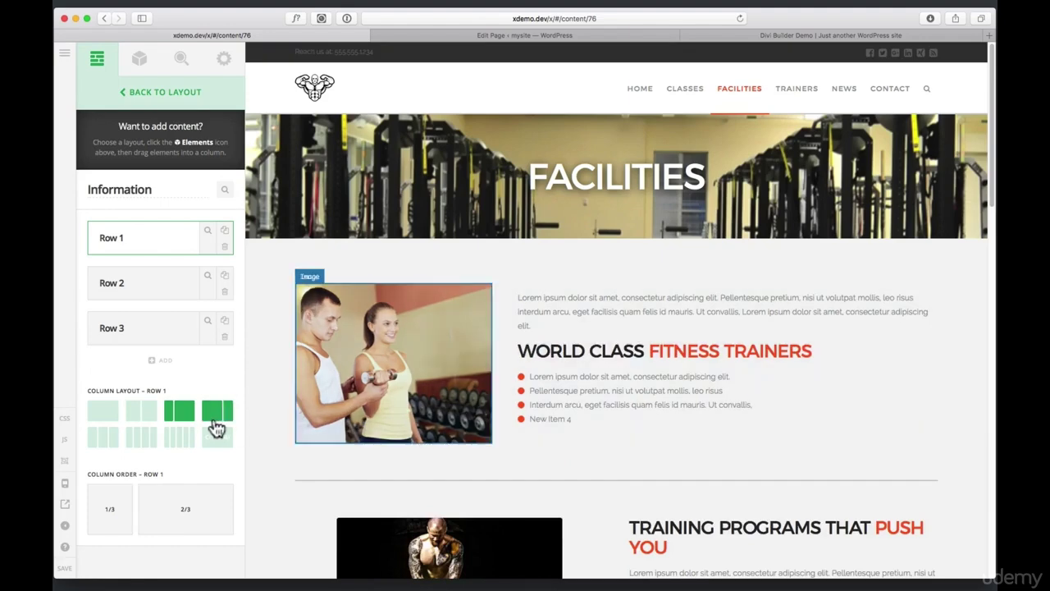
{"action": "left_click", "coordinate": [103, 442]}
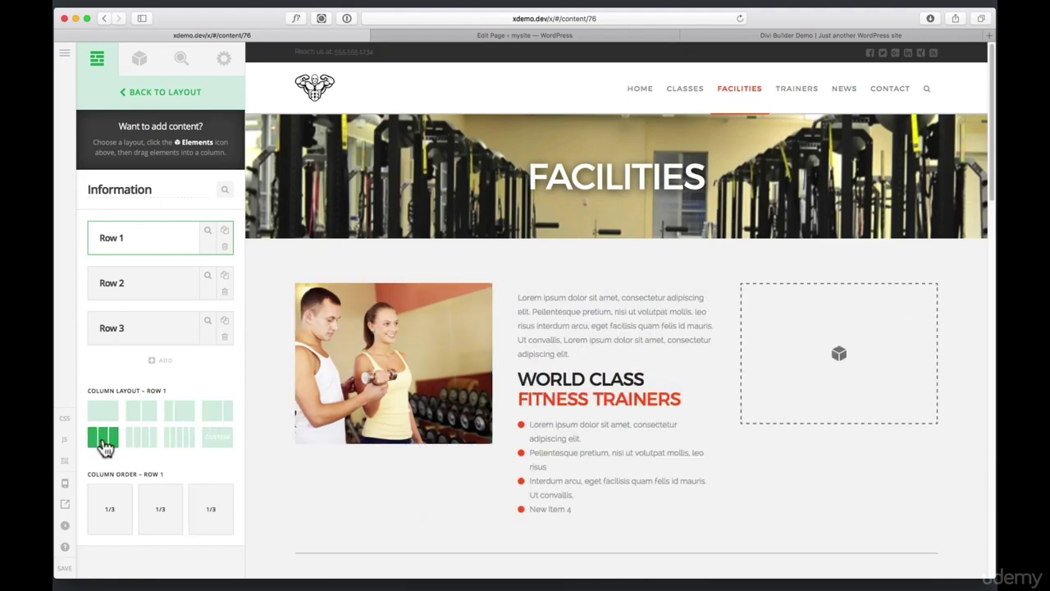
{"action": "left_click", "coordinate": [141, 419]}
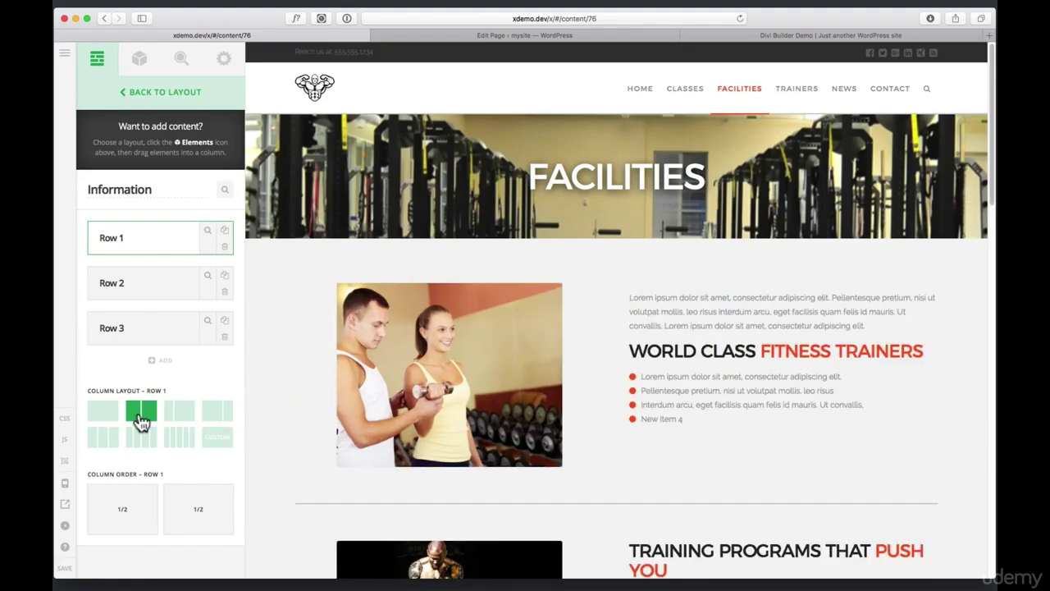
{"action": "left_click", "coordinate": [145, 94]}
Move Call to Action below Introduction and duplicate it, then browse Templates and go to the About editor
{"action": "scroll", "coordinate": [289, 319], "scroll_direction": "down", "scroll_amount": 5}
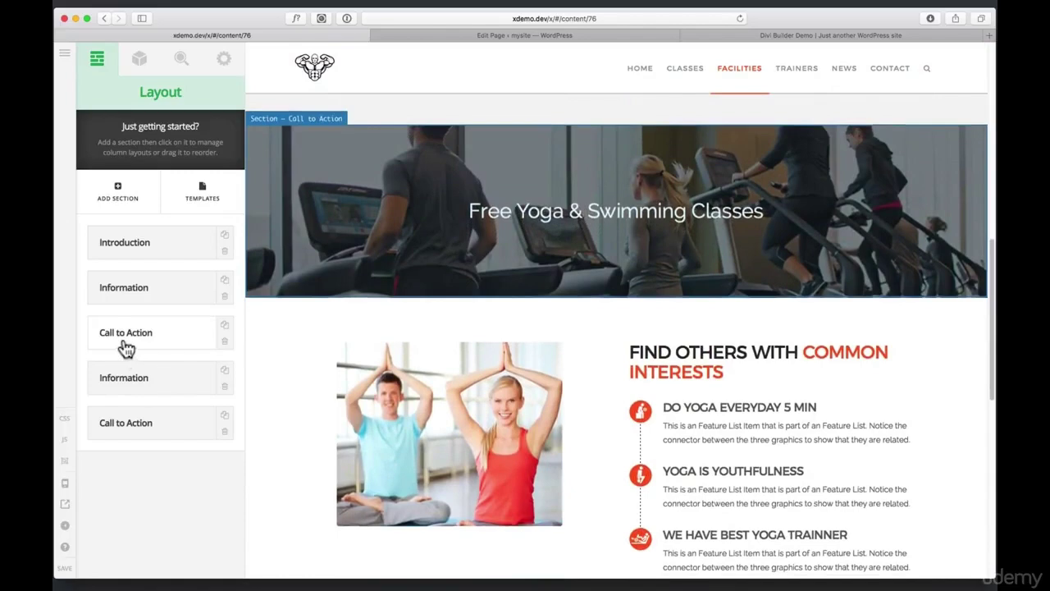
{"action": "left_click_drag", "start_coordinate": [124, 343], "coordinate": [134, 281]}
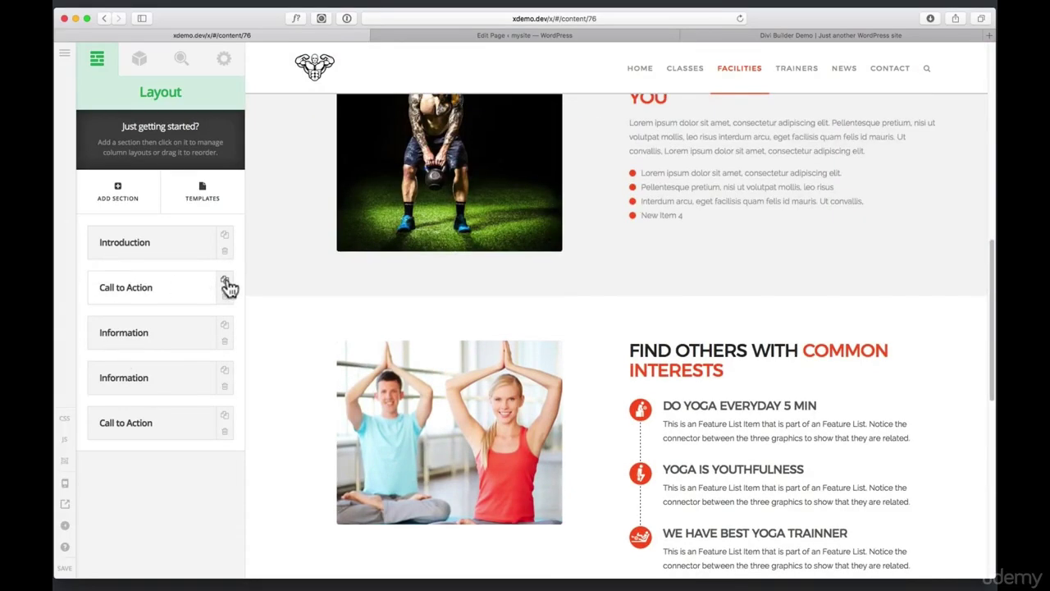
{"action": "left_click", "coordinate": [225, 280]}
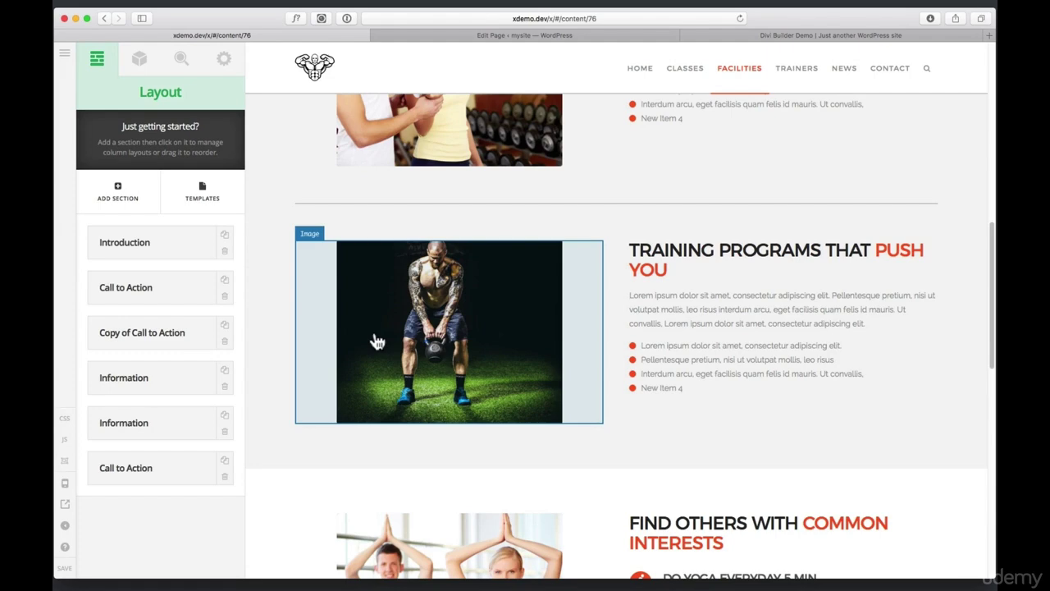
{"action": "left_click", "coordinate": [205, 196]}
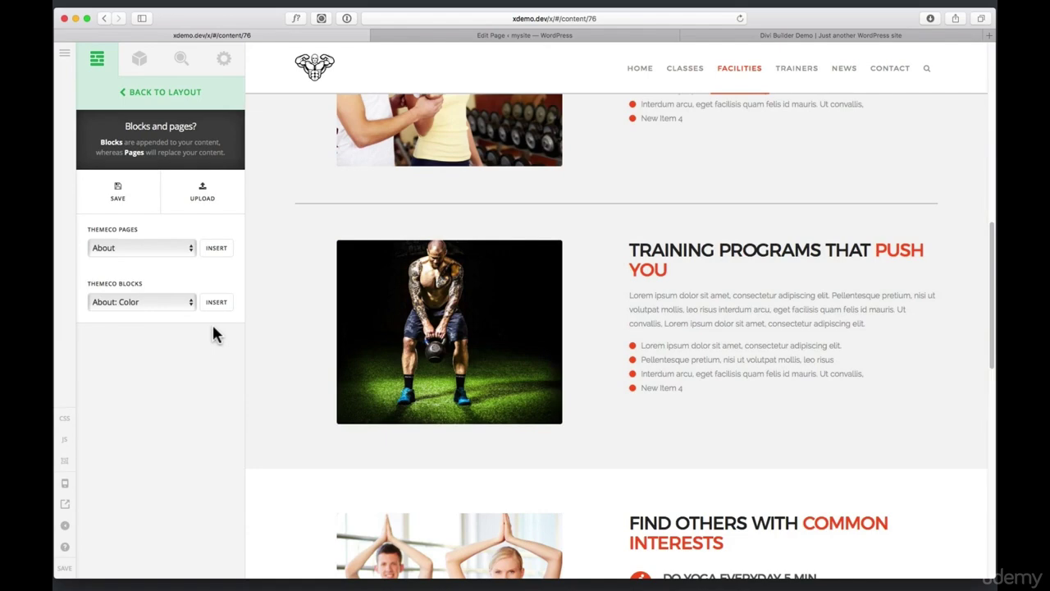
{"action": "left_click", "coordinate": [572, 37]}
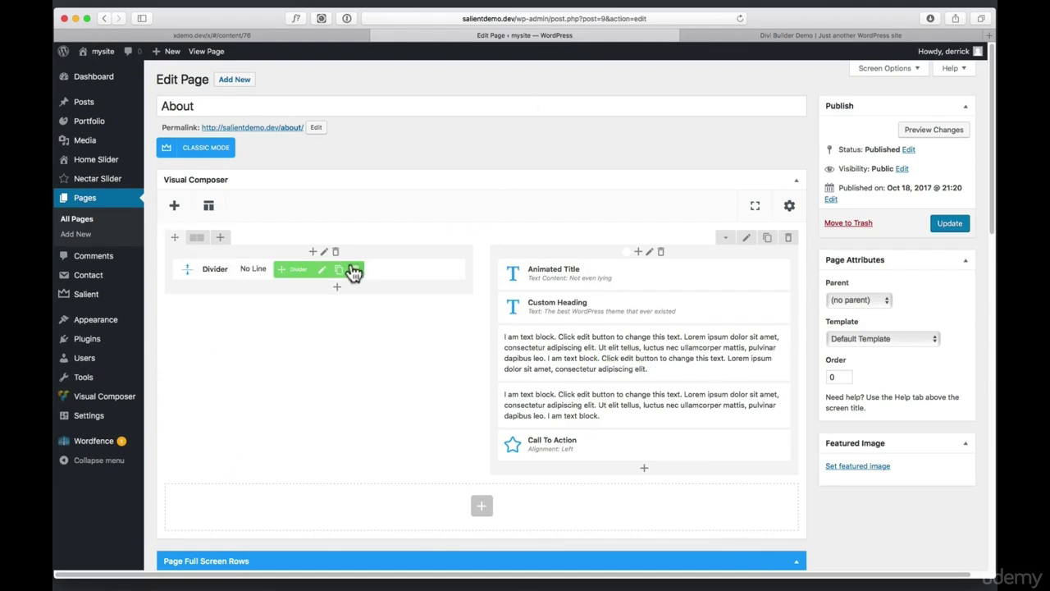
Switch to Classic Mode and back to Page Builder, then nudge the Animated Title element in its column
{"action": "left_click", "coordinate": [204, 156]}
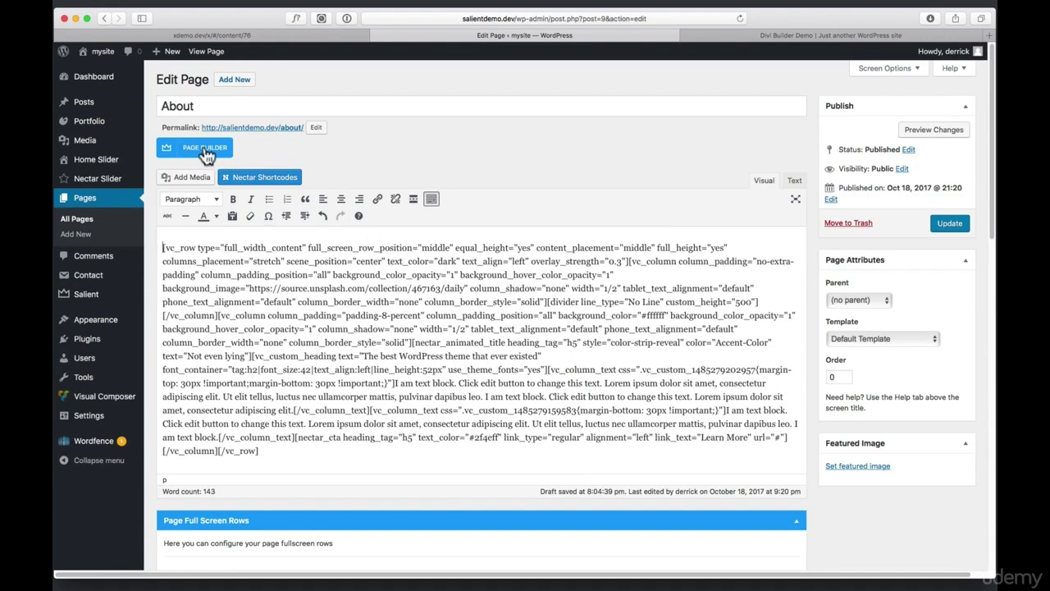
{"action": "left_click", "coordinate": [205, 153]}
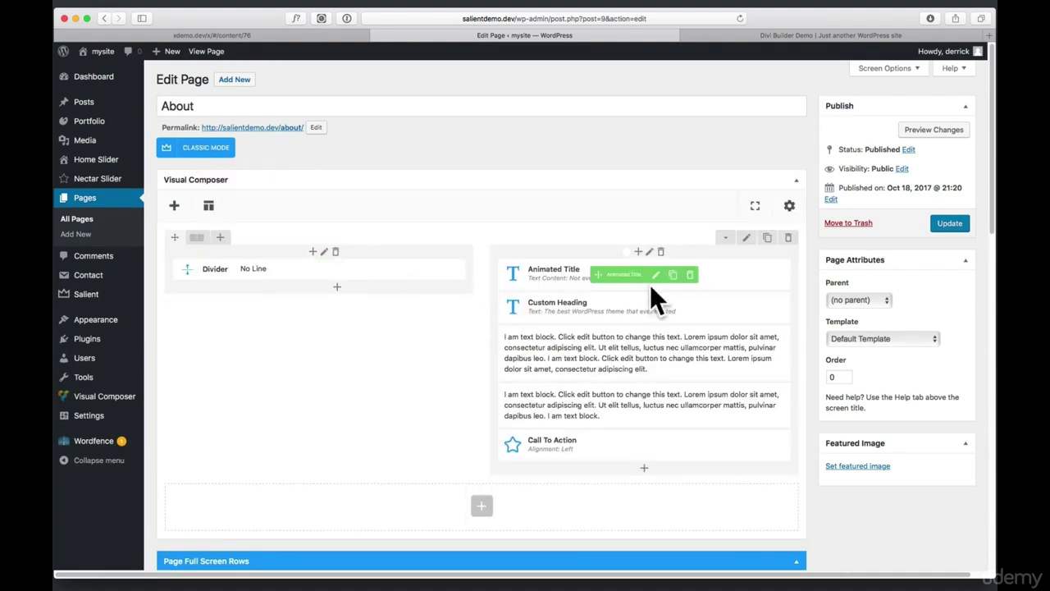
{"action": "mouse_move", "coordinate": [610, 277]}
{"action": "left_mouse_down"}
{"action": "mouse_move", "coordinate": [607, 316]}
{"action": "mouse_move", "coordinate": [614, 266]}
{"action": "left_mouse_up"}
Preview the About page's unsaved changes in a new tab, then return to the Edit Page tab
{"action": "left_click", "coordinate": [927, 130]}
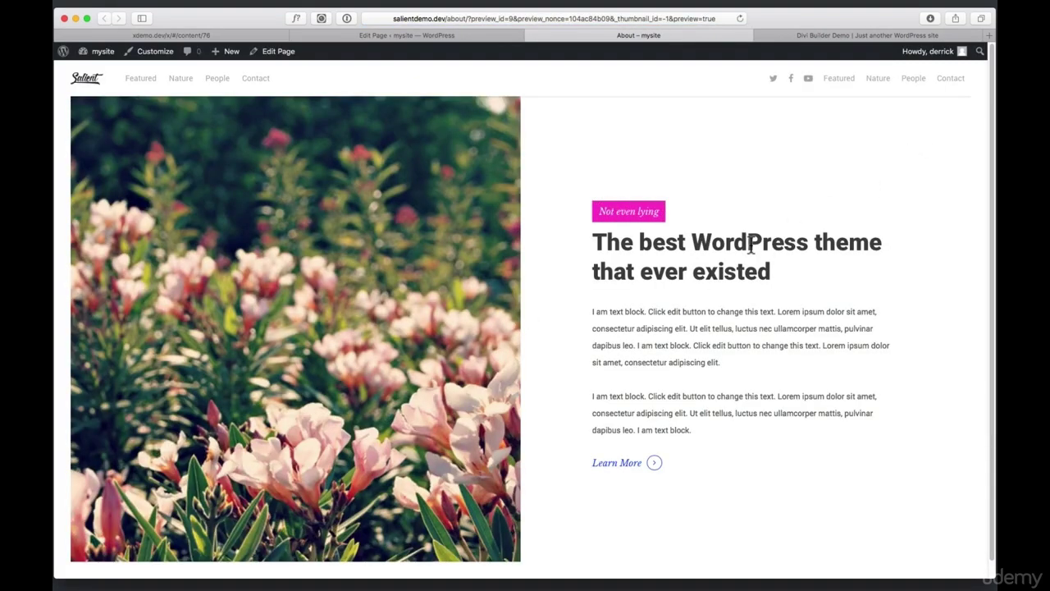
{"action": "scroll", "coordinate": [682, 361], "scroll_direction": "down", "scroll_amount": 2}
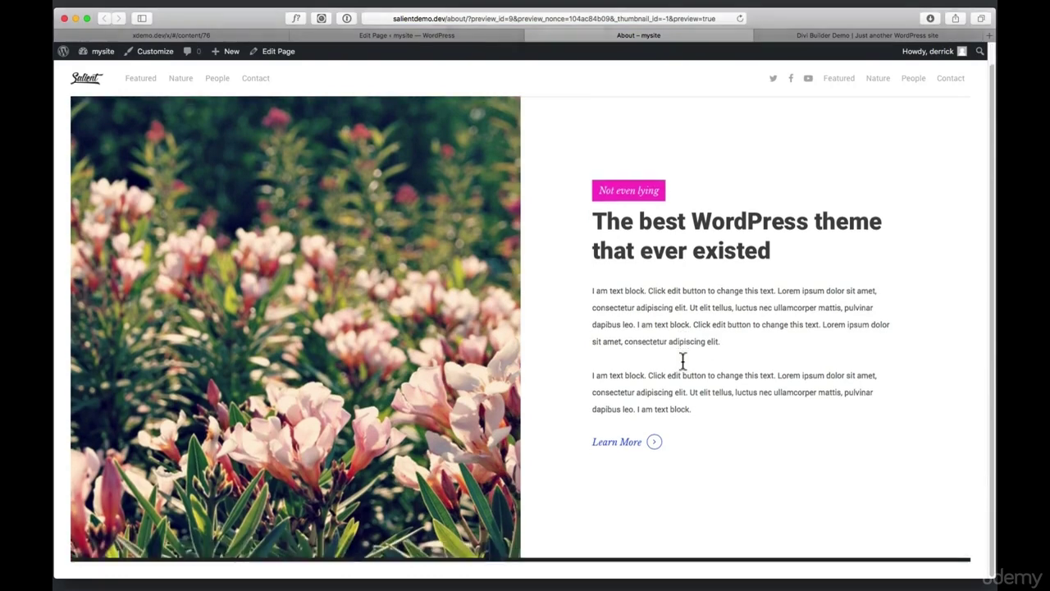
{"action": "scroll", "coordinate": [682, 361], "scroll_direction": "up", "scroll_amount": 2}
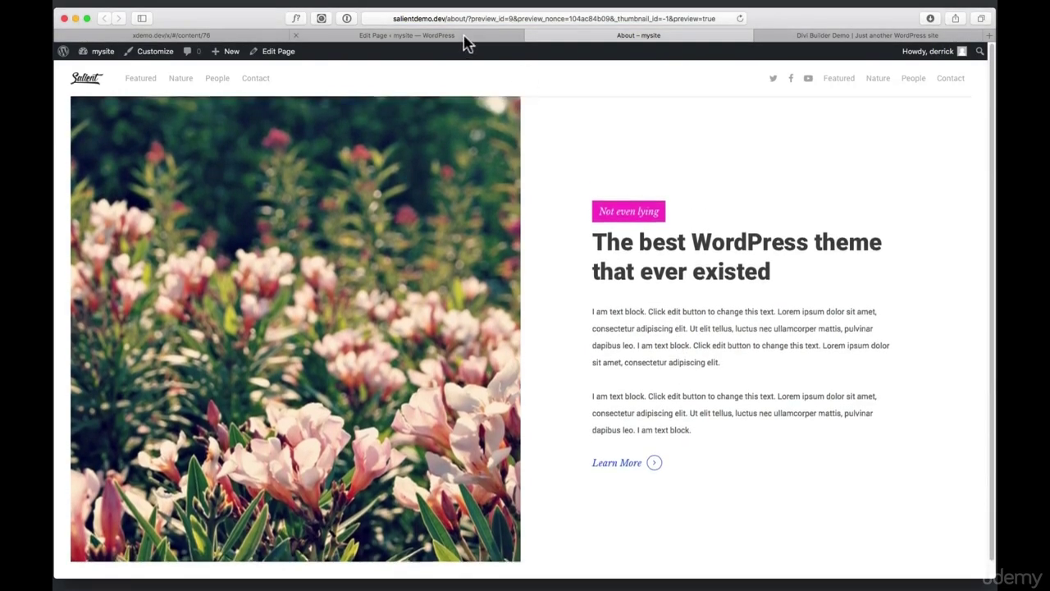
{"action": "left_click", "coordinate": [410, 36]}
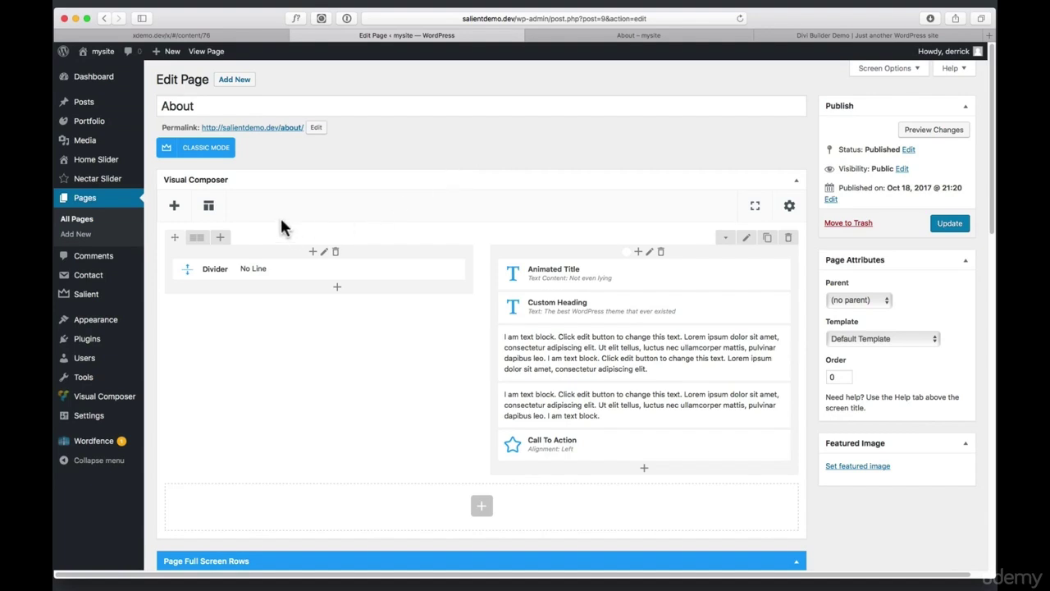
Open the Salient Studio template library and filter it to the 28 Hero Section templates
{"action": "left_click", "coordinate": [209, 211]}
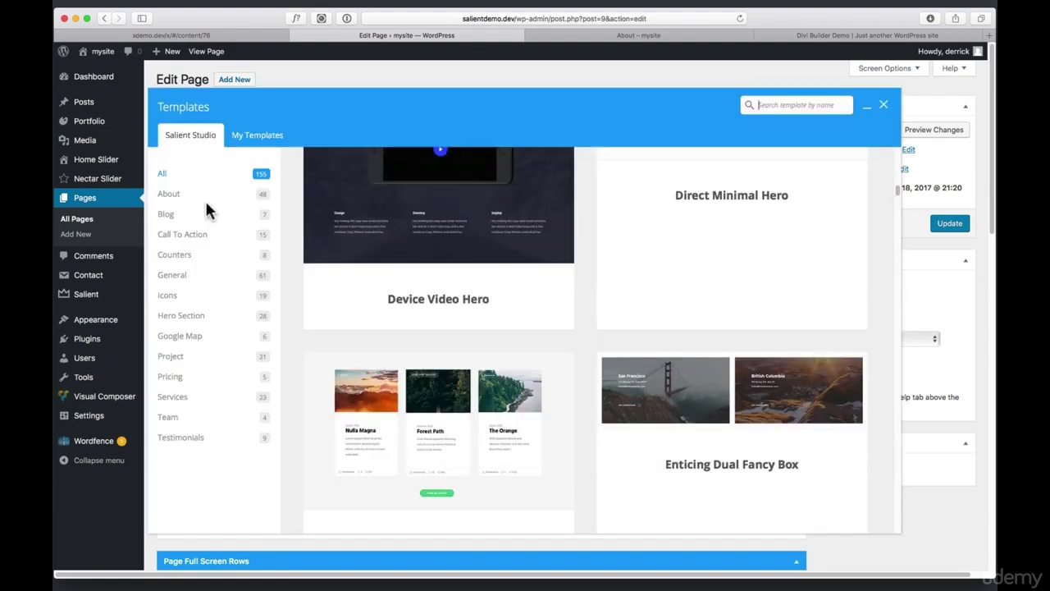
{"action": "scroll", "coordinate": [529, 353], "scroll_direction": "down", "scroll_amount": 10}
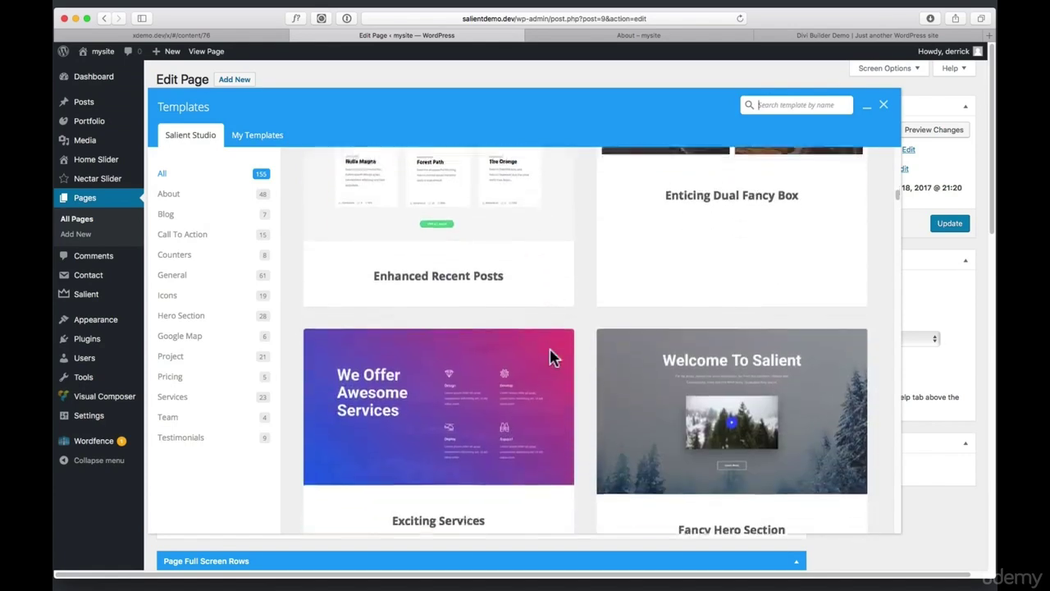
{"action": "scroll", "coordinate": [547, 347], "scroll_direction": "down", "scroll_amount": 7}
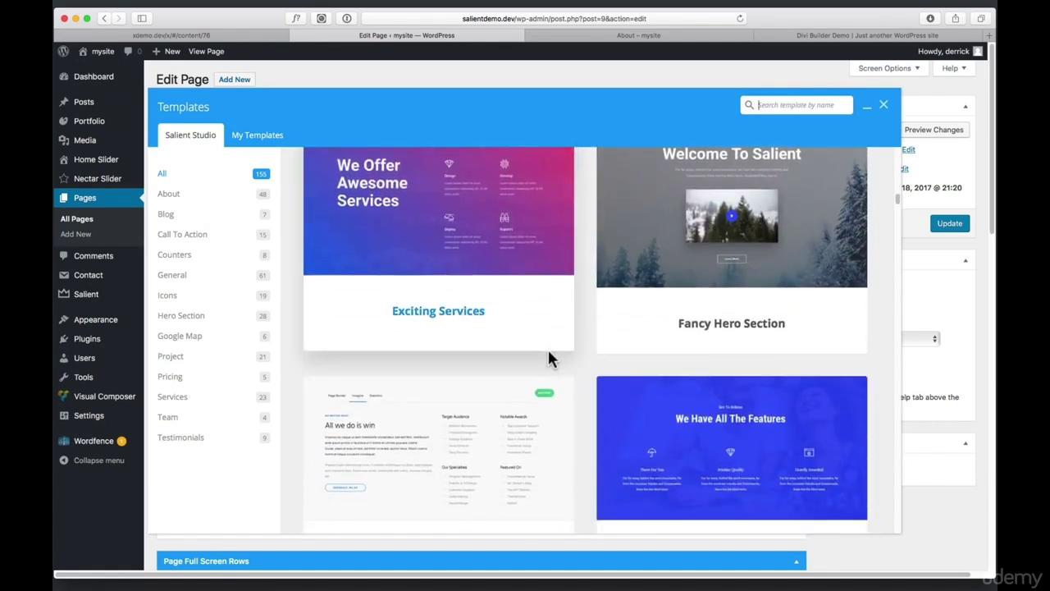
{"action": "scroll", "coordinate": [544, 355], "scroll_direction": "down", "scroll_amount": 6}
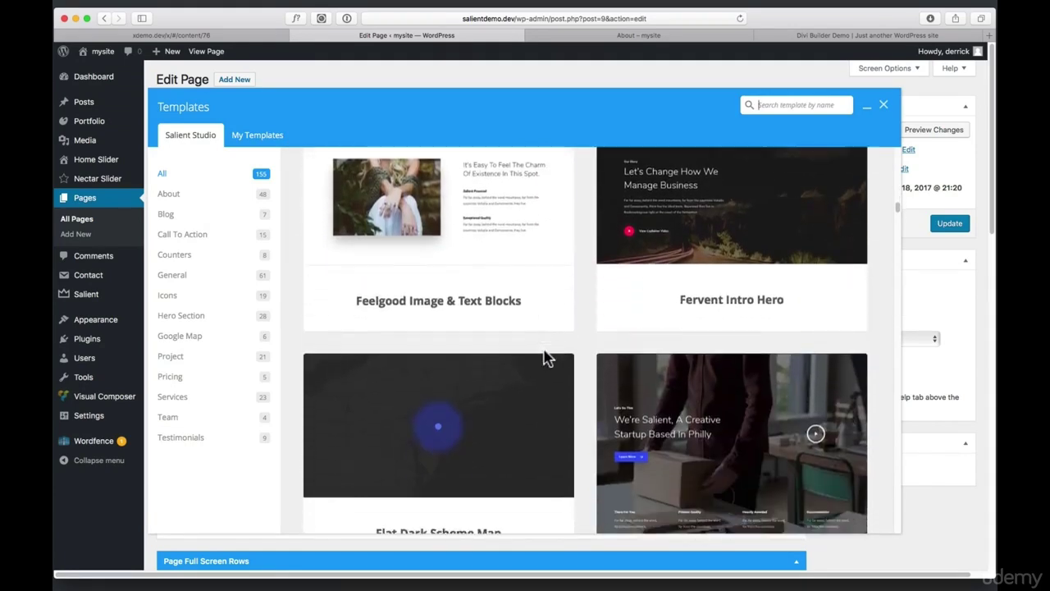
{"action": "scroll", "coordinate": [544, 357], "scroll_direction": "down", "scroll_amount": 2}
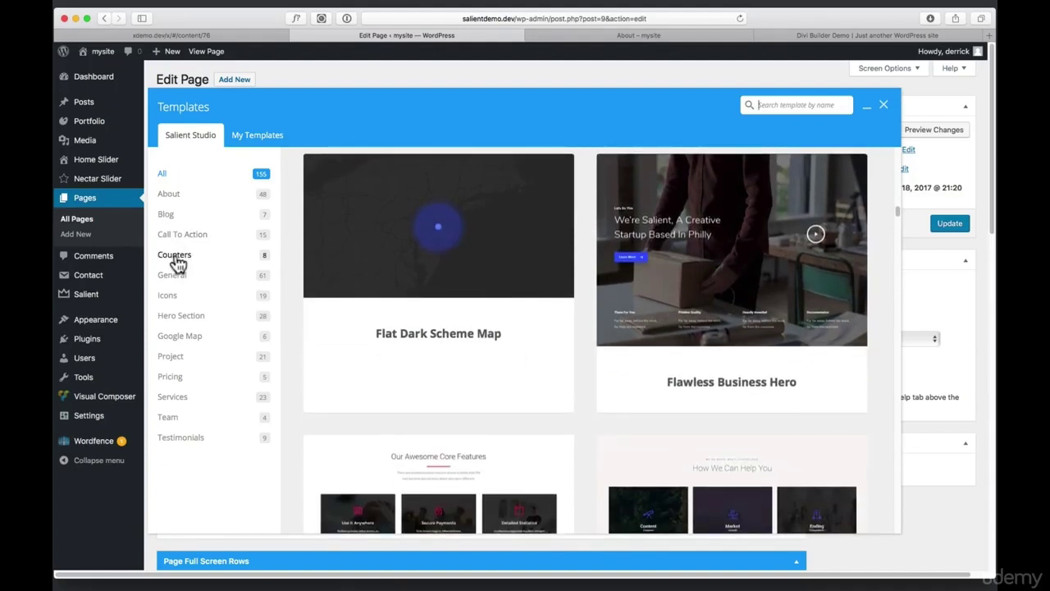
{"action": "left_click", "coordinate": [182, 320]}
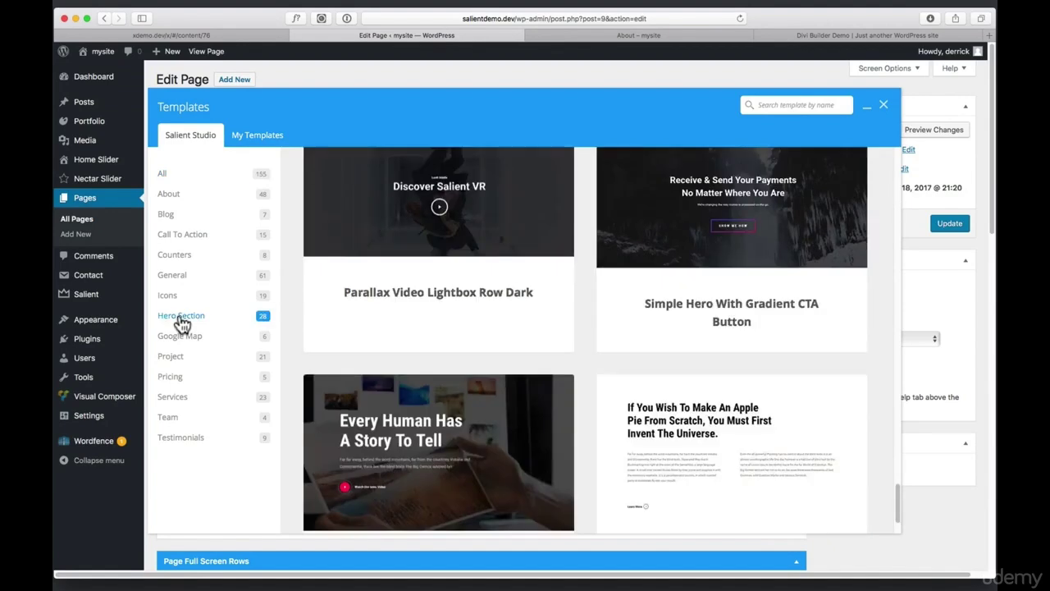
{"action": "scroll", "coordinate": [644, 385], "scroll_direction": "down", "scroll_amount": 3}
{"action": "scroll", "coordinate": [646, 388], "scroll_direction": "up", "scroll_amount": 10}
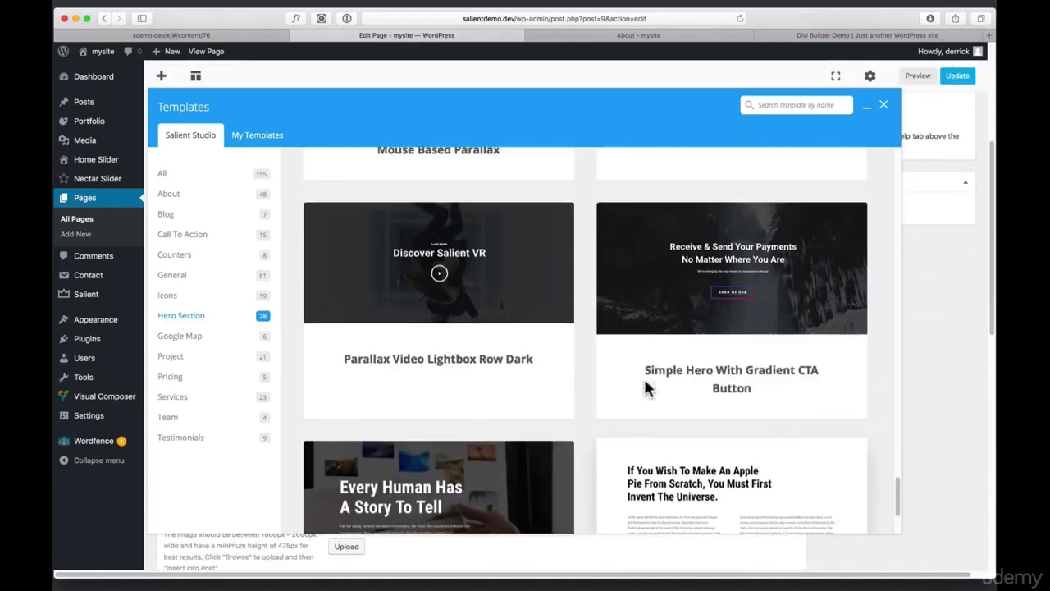
{"action": "scroll", "coordinate": [472, 366], "scroll_direction": "up", "scroll_amount": 4}
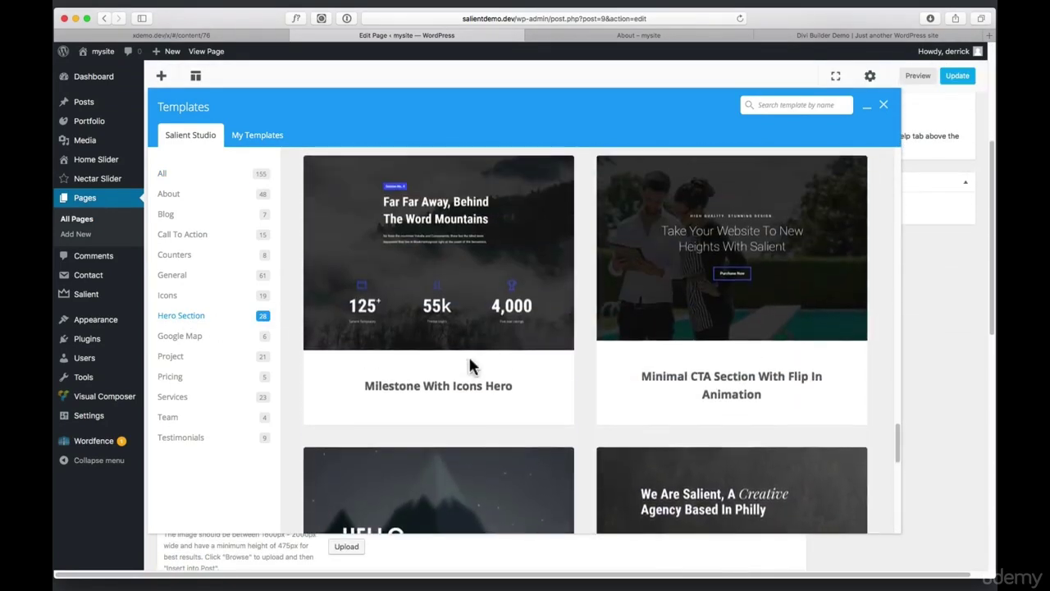
{"action": "scroll", "coordinate": [472, 367], "scroll_direction": "up", "scroll_amount": 1}
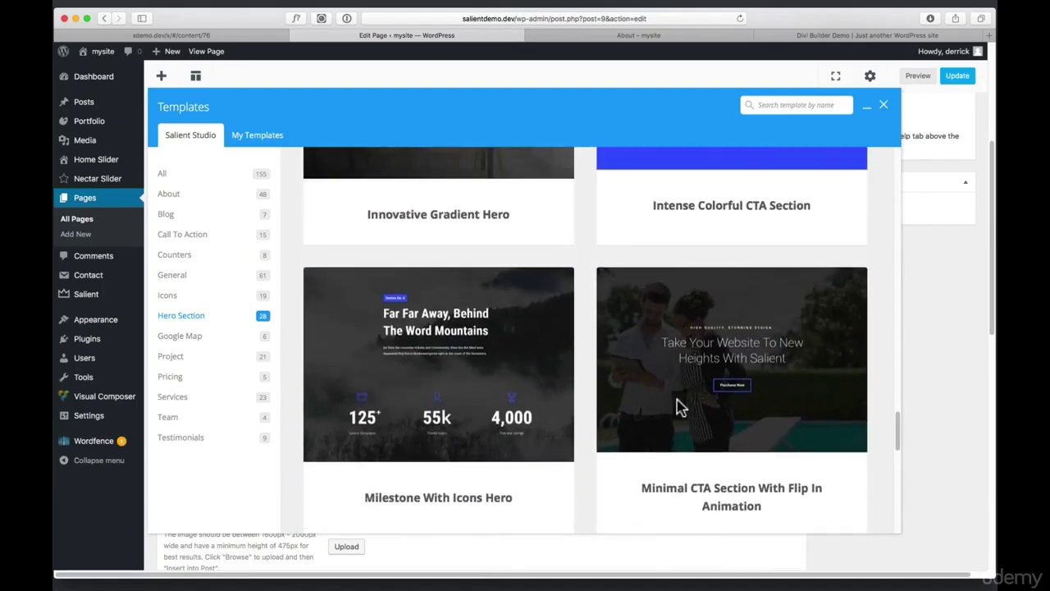
Insert the Minimal CTA Section With Flip In Animation template and move it to the page top
{"action": "left_click", "coordinate": [727, 493]}
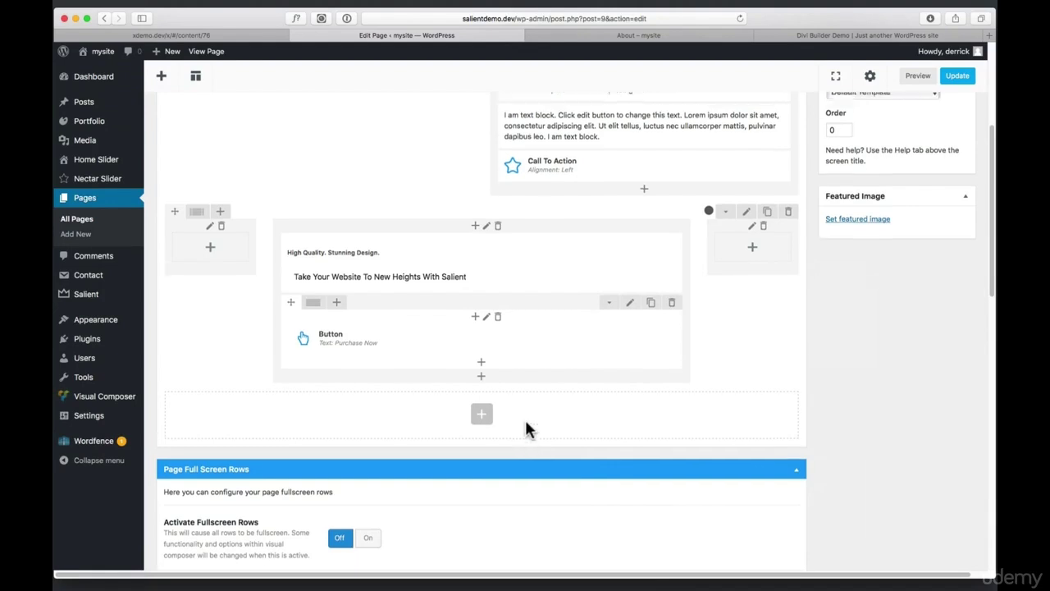
{"action": "scroll", "coordinate": [352, 332], "scroll_direction": "up", "scroll_amount": 3}
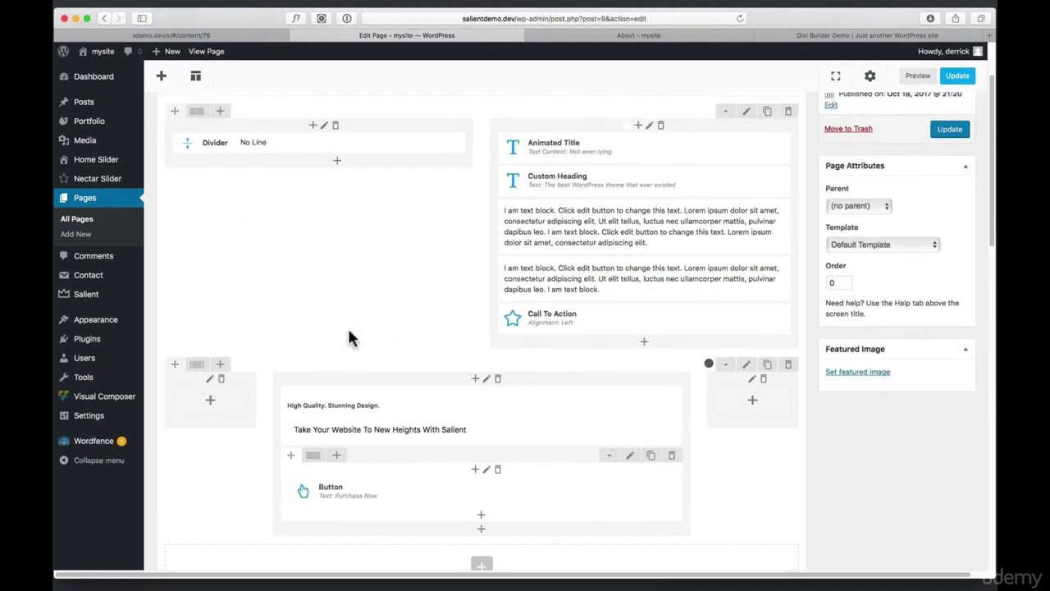
{"action": "left_click_drag", "start_coordinate": [172, 365], "coordinate": [206, 113]}
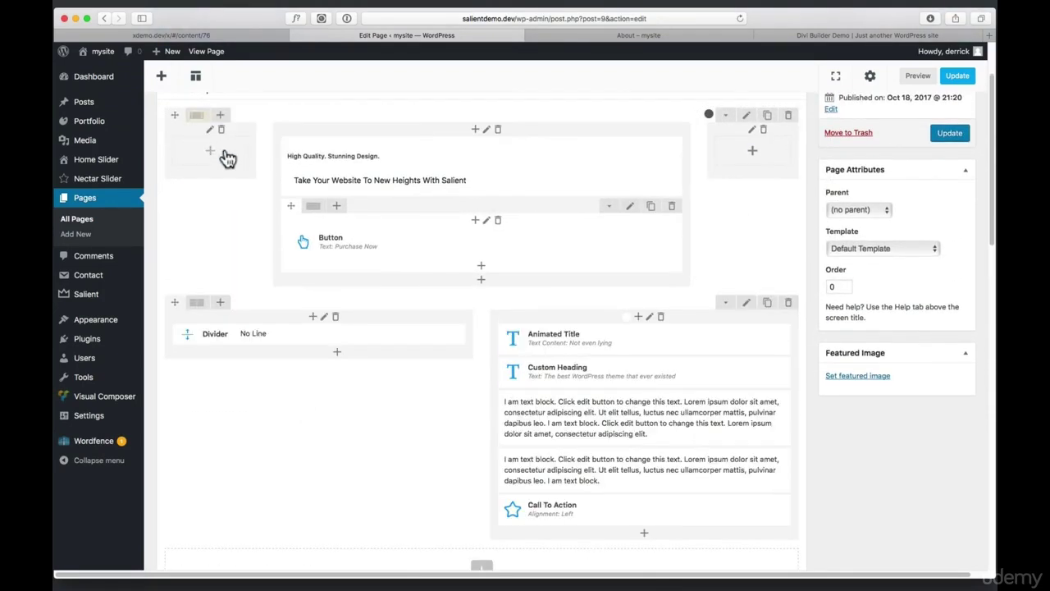
Preview the About page with its new hero section, then return to the Visual Composer editor
{"action": "left_click", "coordinate": [910, 76]}
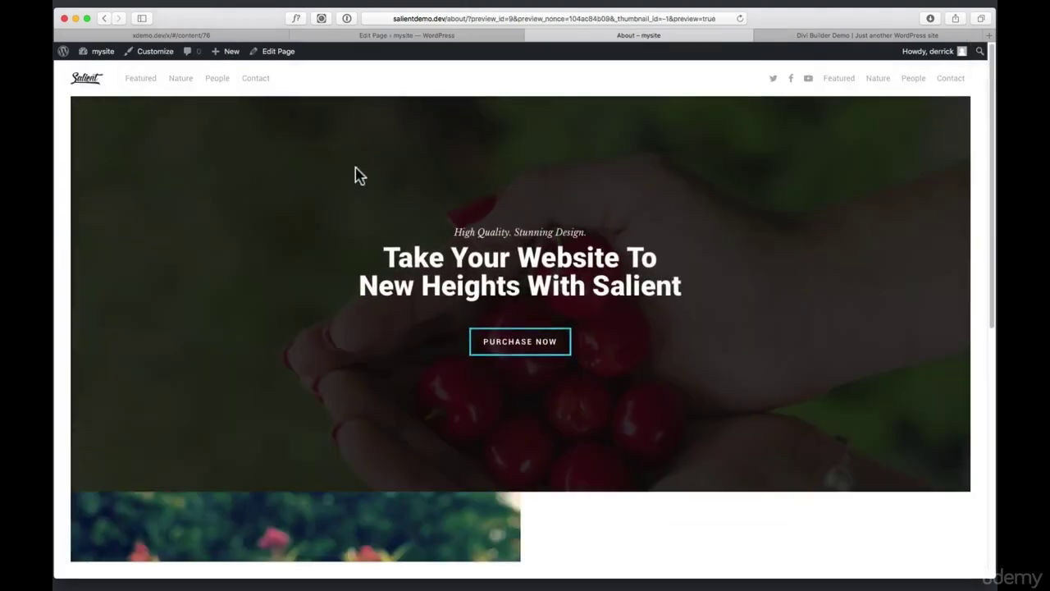
{"action": "scroll", "coordinate": [574, 410], "scroll_direction": "down", "scroll_amount": 1}
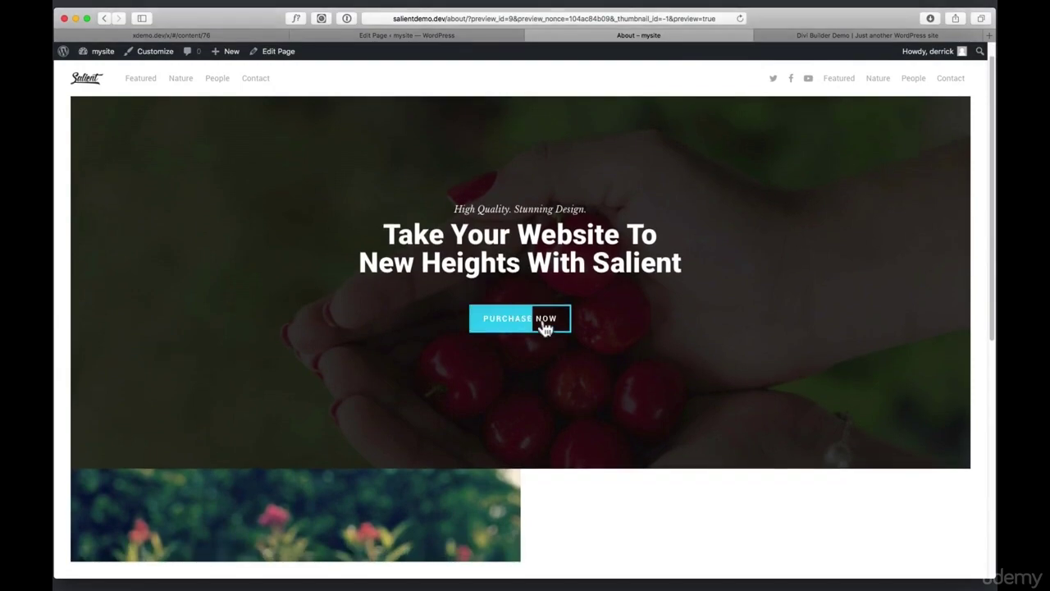
{"action": "scroll", "coordinate": [630, 350], "scroll_direction": "down", "scroll_amount": 5}
{"action": "scroll", "coordinate": [631, 351], "scroll_direction": "down", "scroll_amount": 3}
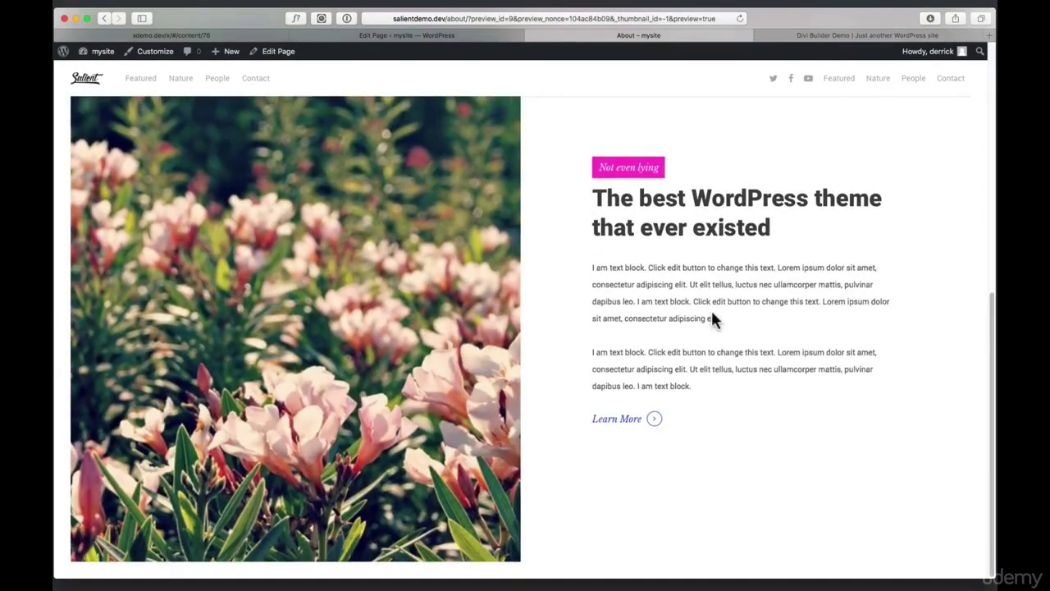
{"action": "left_click", "coordinate": [409, 35]}
{"action": "scroll", "coordinate": [459, 254], "scroll_direction": "up", "scroll_amount": 3}
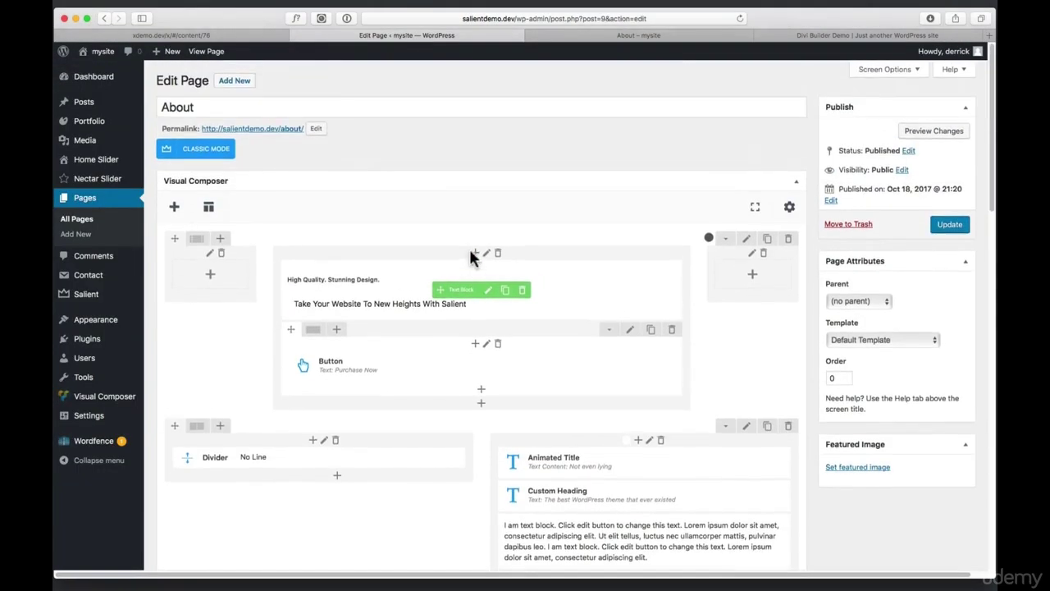
Insert the Fullscreen Biography On Click Team Members template from Salient Studio into the About page
{"action": "left_click", "coordinate": [209, 208]}
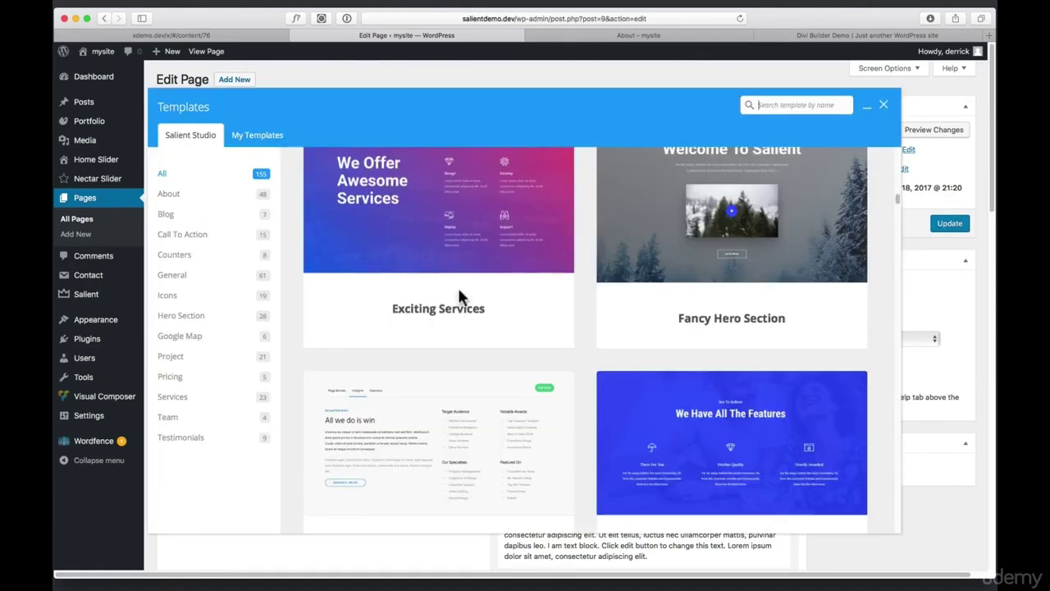
{"action": "scroll", "coordinate": [510, 307], "scroll_direction": "down", "scroll_amount": 10}
{"action": "scroll", "coordinate": [505, 316], "scroll_direction": "down", "scroll_amount": 5}
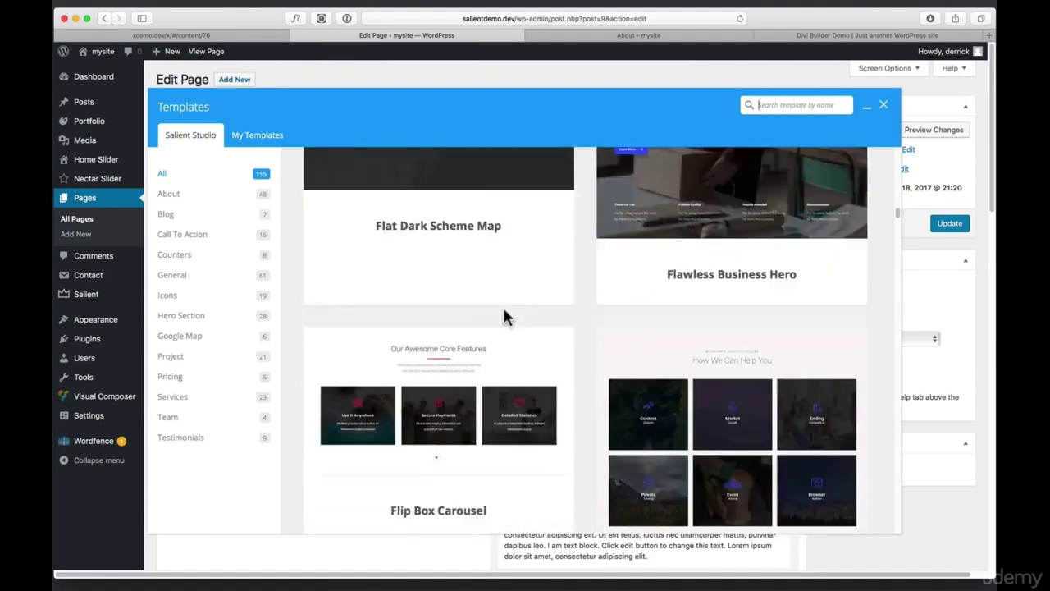
{"action": "scroll", "coordinate": [510, 318], "scroll_direction": "down", "scroll_amount": 5}
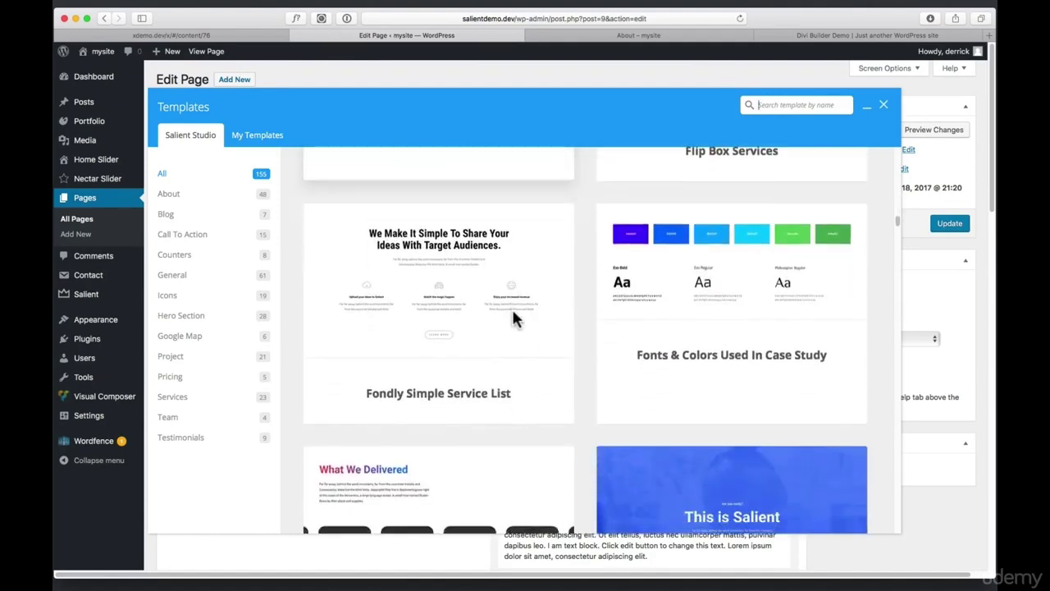
{"action": "scroll", "coordinate": [522, 313], "scroll_direction": "down", "scroll_amount": 8}
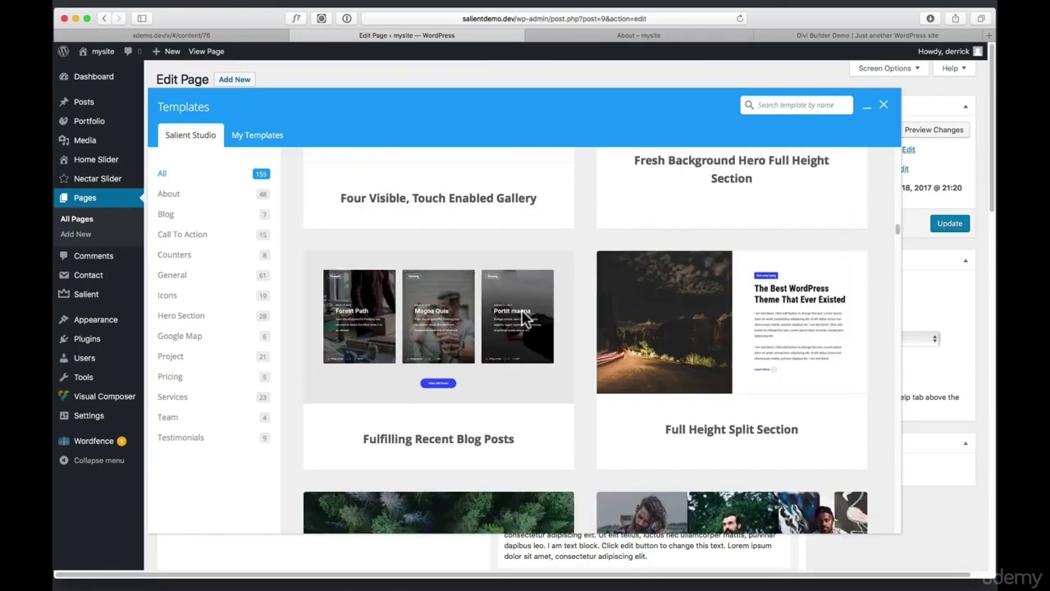
{"action": "scroll", "coordinate": [523, 315], "scroll_direction": "down", "scroll_amount": 2}
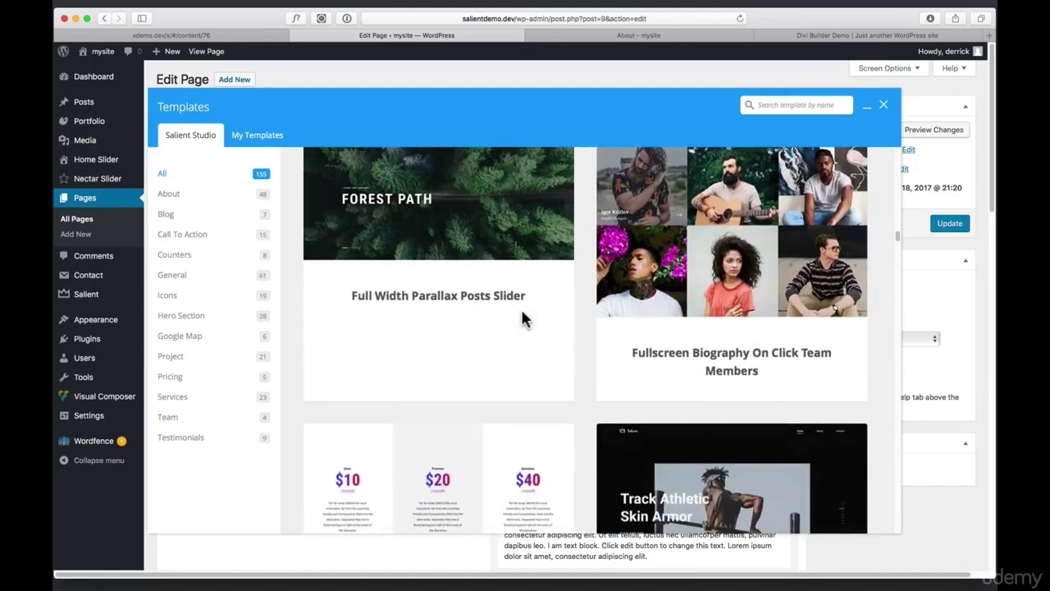
{"action": "left_click", "coordinate": [759, 360]}
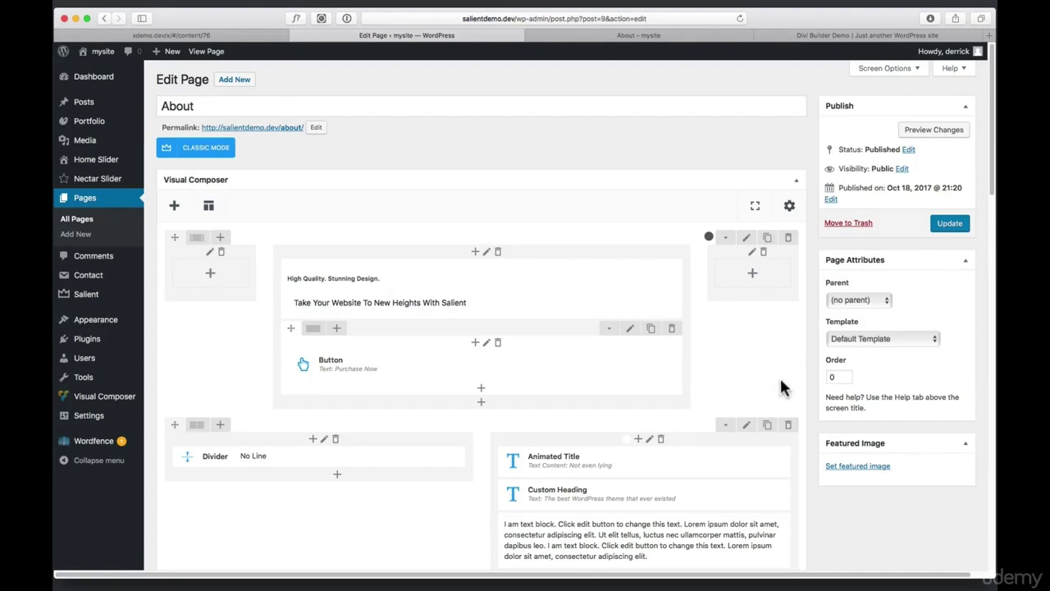
{"action": "left_click", "coordinate": [934, 130]}
{"action": "left_click", "coordinate": [663, 37]}
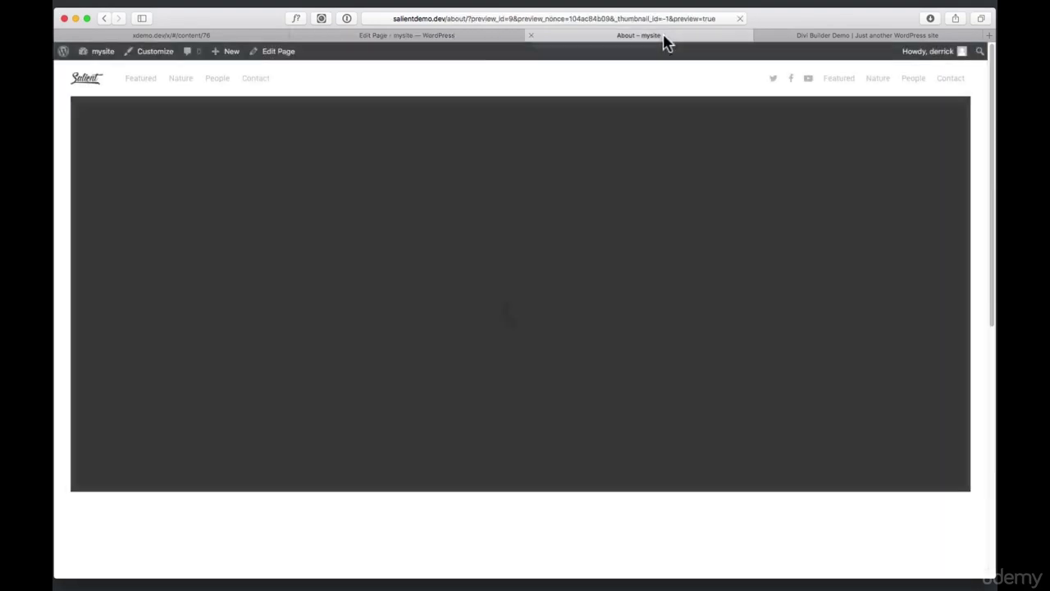
{"action": "scroll", "coordinate": [676, 235], "scroll_direction": "down", "scroll_amount": 10}
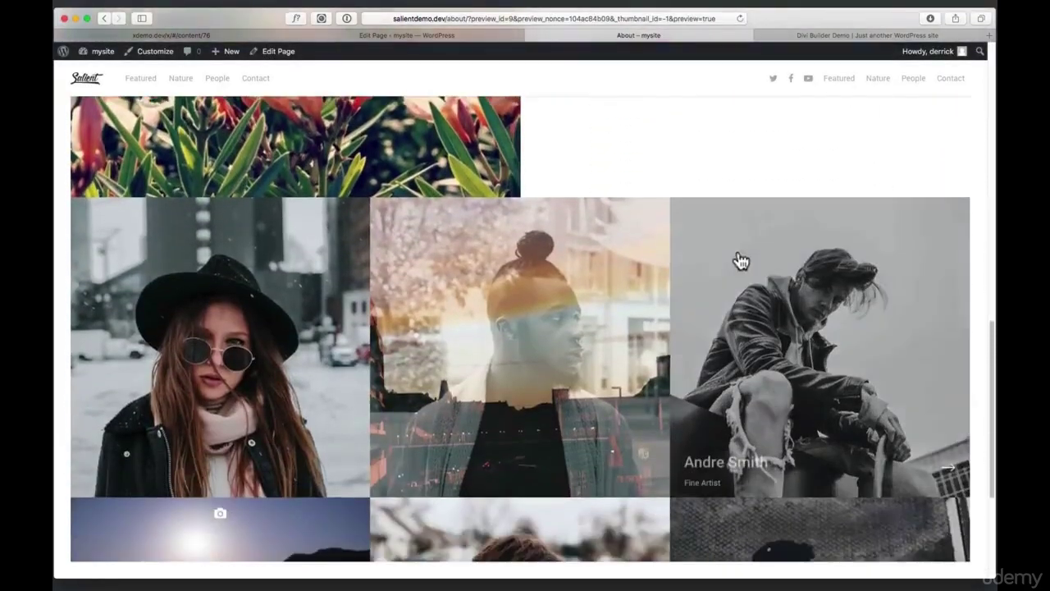
{"action": "scroll", "coordinate": [743, 251], "scroll_direction": "down", "scroll_amount": 3}
{"action": "scroll", "coordinate": [295, 328], "scroll_direction": "down", "scroll_amount": 3}
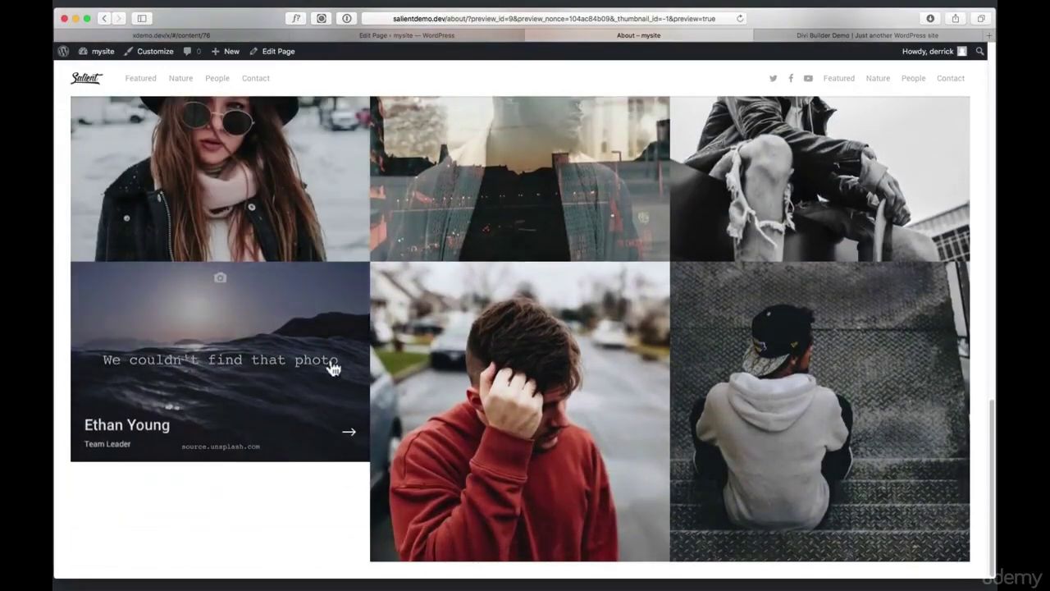
{"action": "scroll", "coordinate": [332, 367], "scroll_direction": "up", "scroll_amount": 3}
{"action": "left_click", "coordinate": [274, 339]}
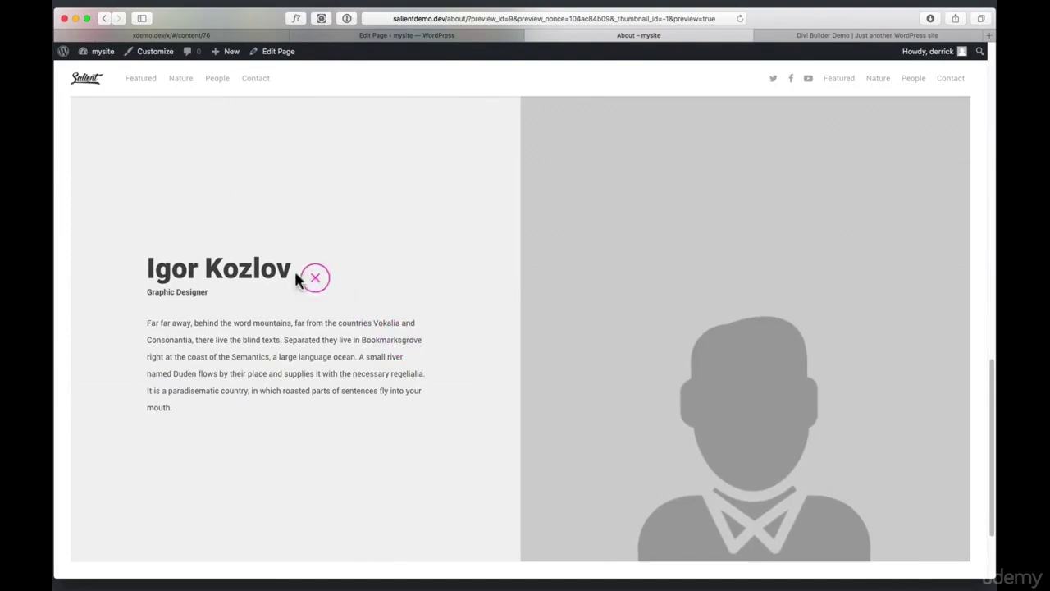
{"action": "left_click", "coordinate": [361, 274]}
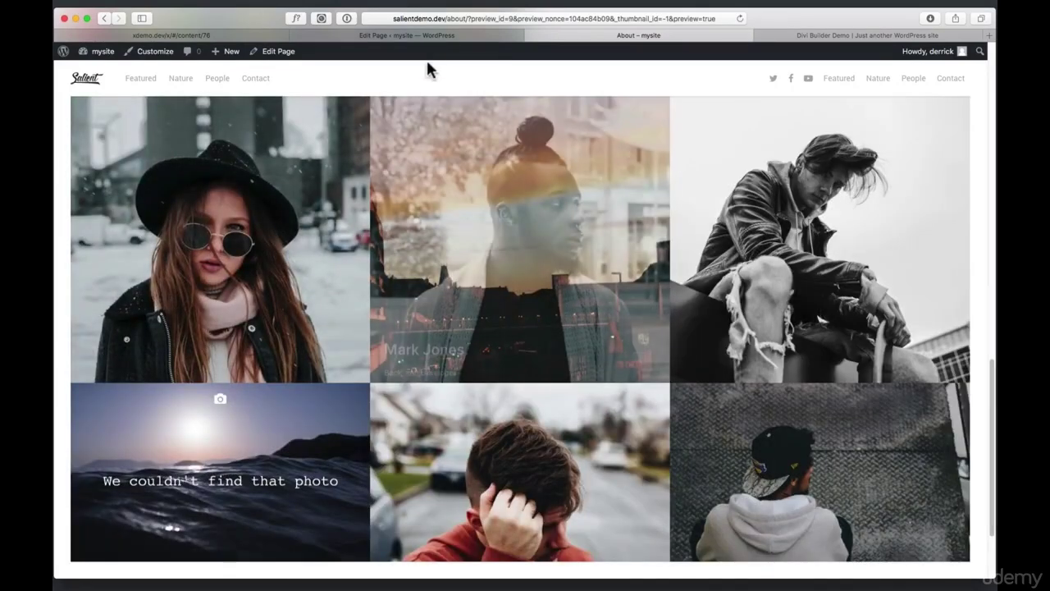
{"action": "left_click", "coordinate": [437, 36]}
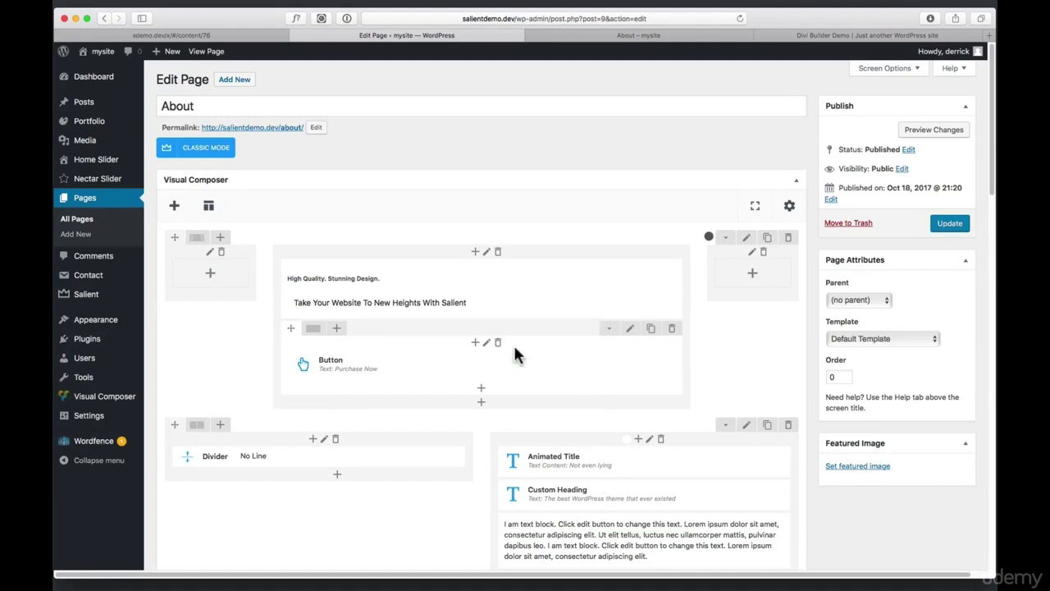
On the Divi Builder demo page, drag the hero's bottom padding up slightly and switch to wireframe view
{"action": "left_click", "coordinate": [816, 36]}
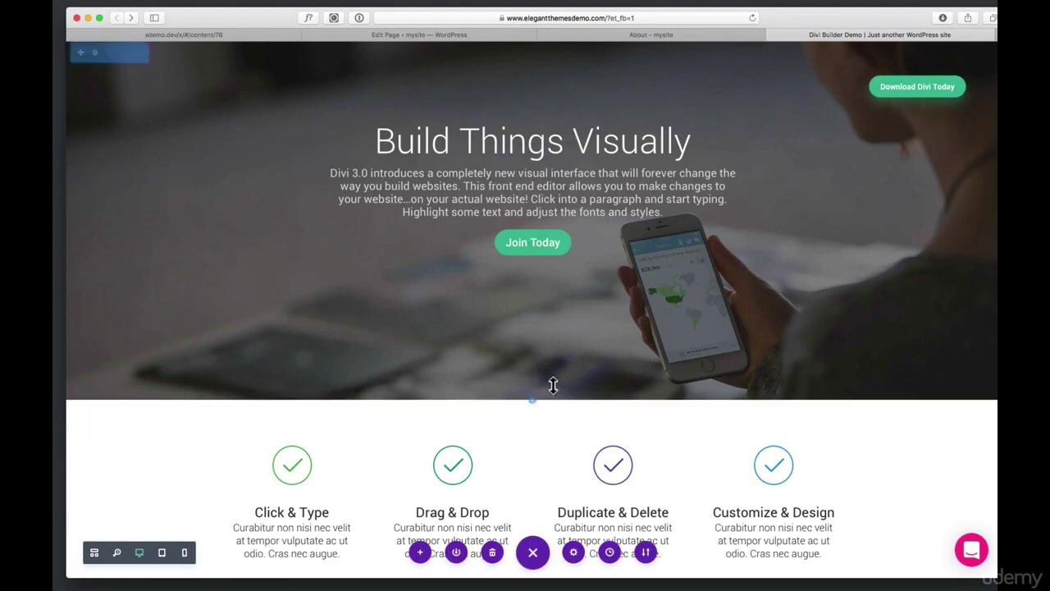
{"action": "left_click_drag", "start_coordinate": [544, 304], "coordinate": [561, 290]}
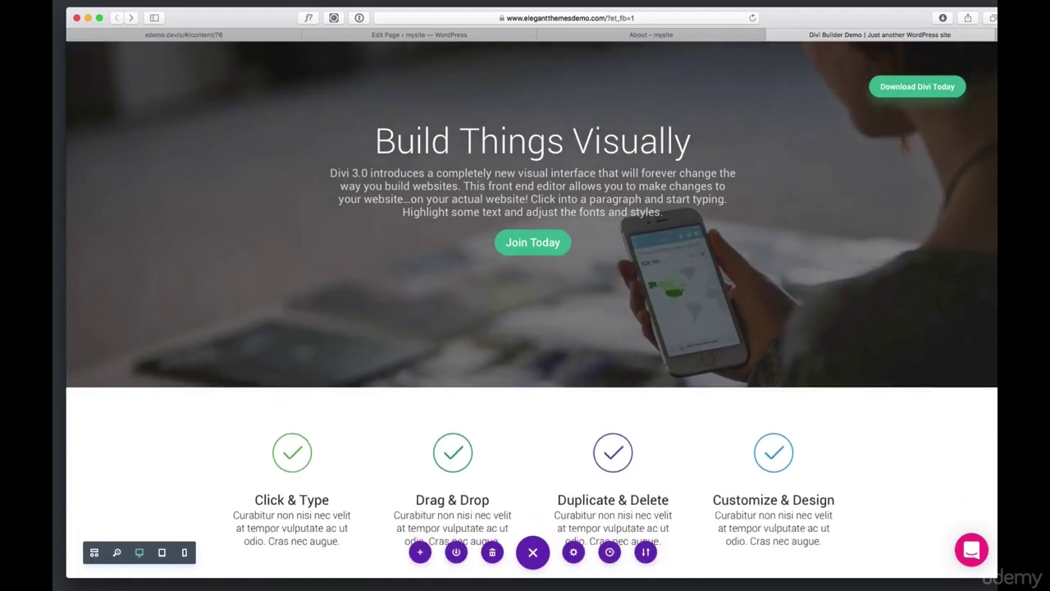
{"action": "left_click", "coordinate": [534, 552]}
{"action": "left_click", "coordinate": [534, 554]}
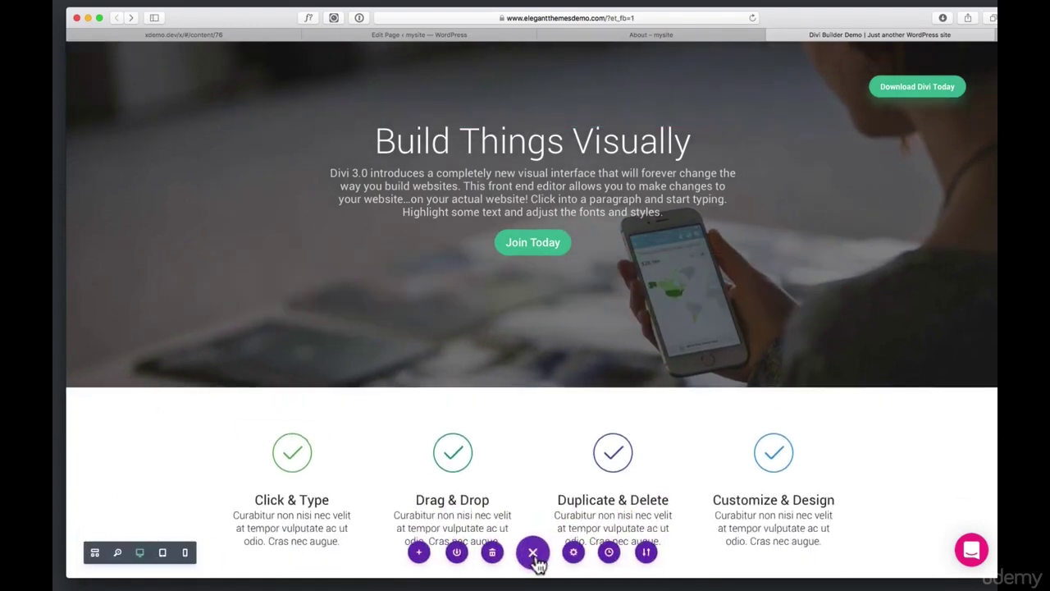
{"action": "left_click", "coordinate": [94, 555]}
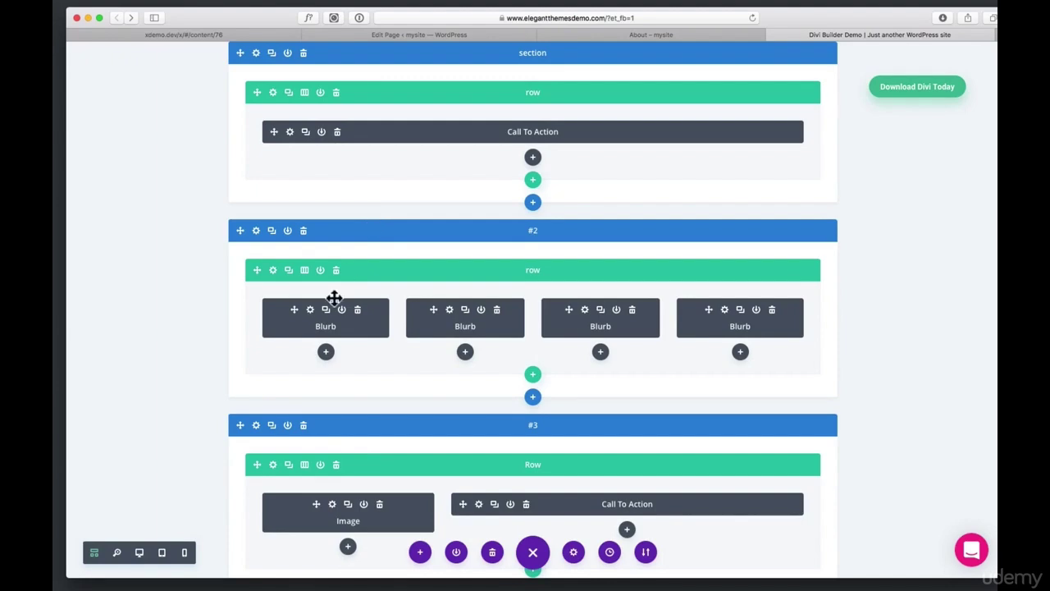
Rearrange the blurbs so Drag & Drop fills the first column and Click & Type the second
{"action": "left_click_drag", "start_coordinate": [276, 324], "coordinate": [534, 336]}
{"action": "left_click_drag", "start_coordinate": [467, 331], "coordinate": [333, 328]}
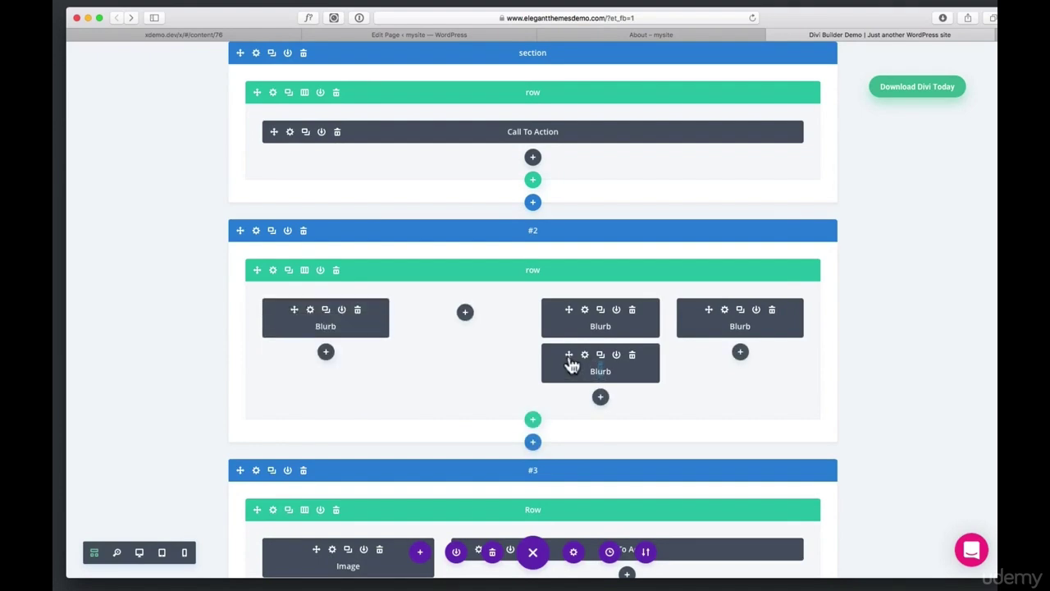
{"action": "left_click_drag", "start_coordinate": [571, 364], "coordinate": [464, 321]}
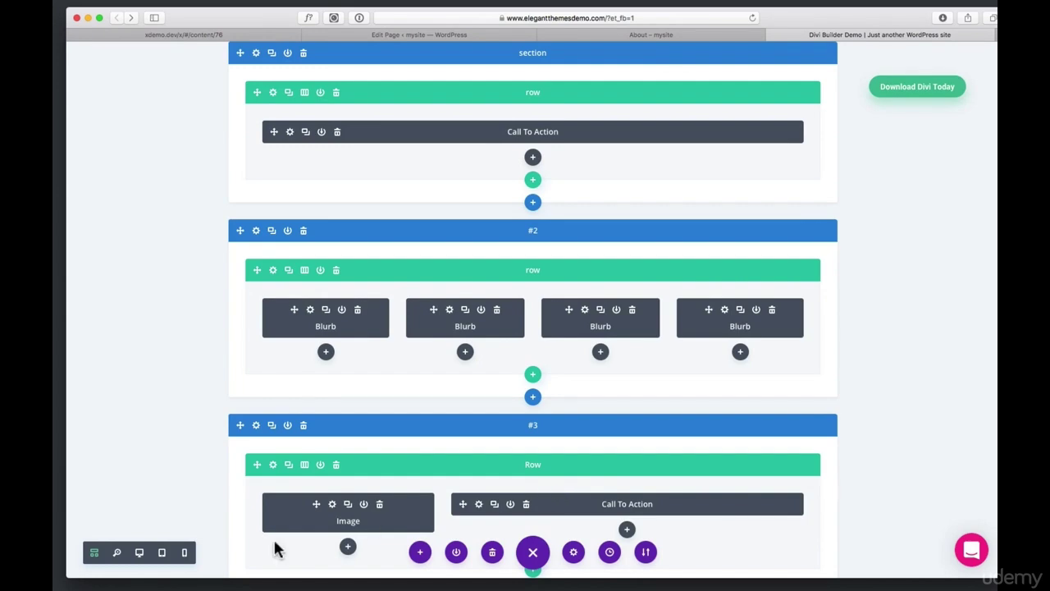
Return to the normal visual view and scroll down the rearranged Divi demo page
{"action": "left_click", "coordinate": [106, 557]}
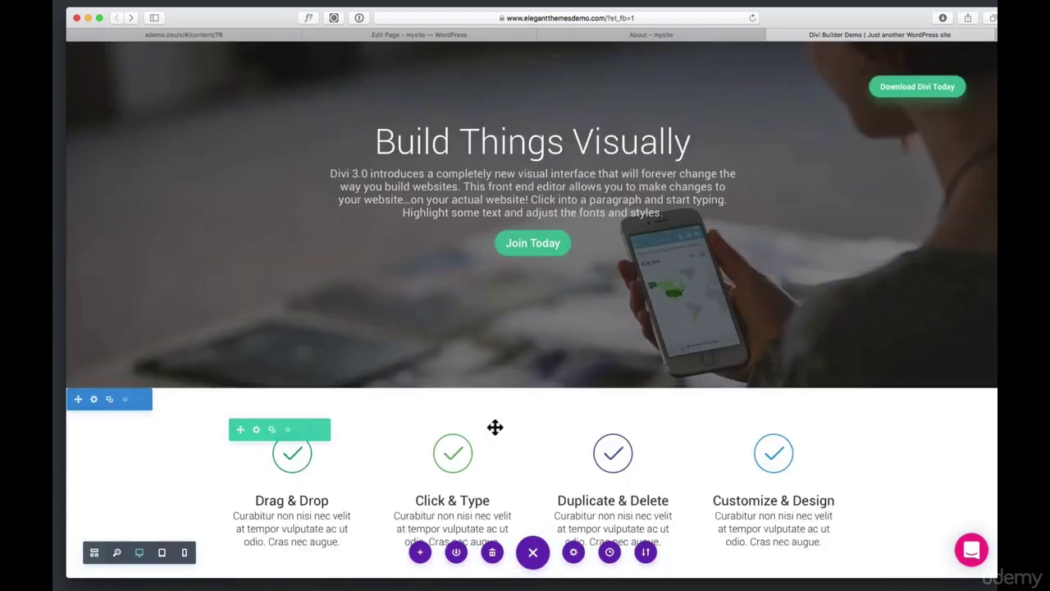
{"action": "scroll", "coordinate": [862, 462], "scroll_direction": "down", "scroll_amount": 5}
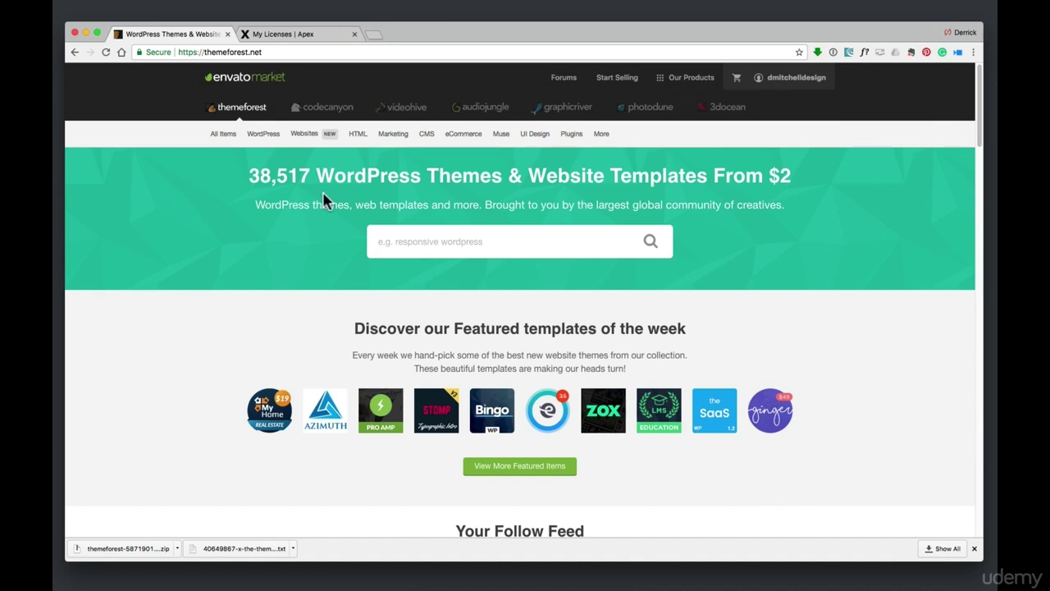
Open the Popular WordPress Items list and search for 'x'
{"action": "mouse_move", "coordinate": [266, 137]}
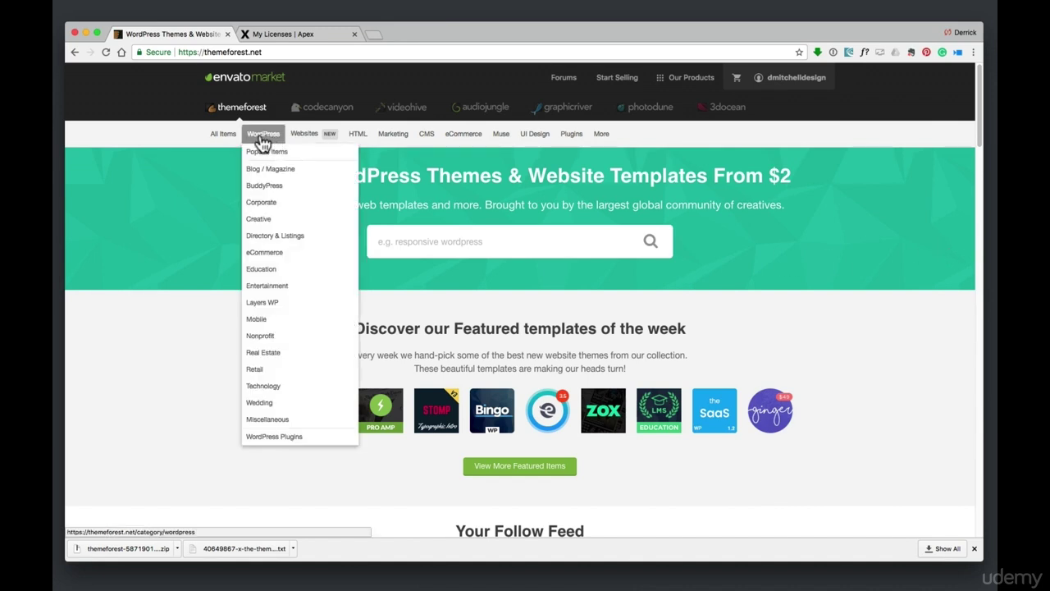
{"action": "left_click", "coordinate": [262, 155]}
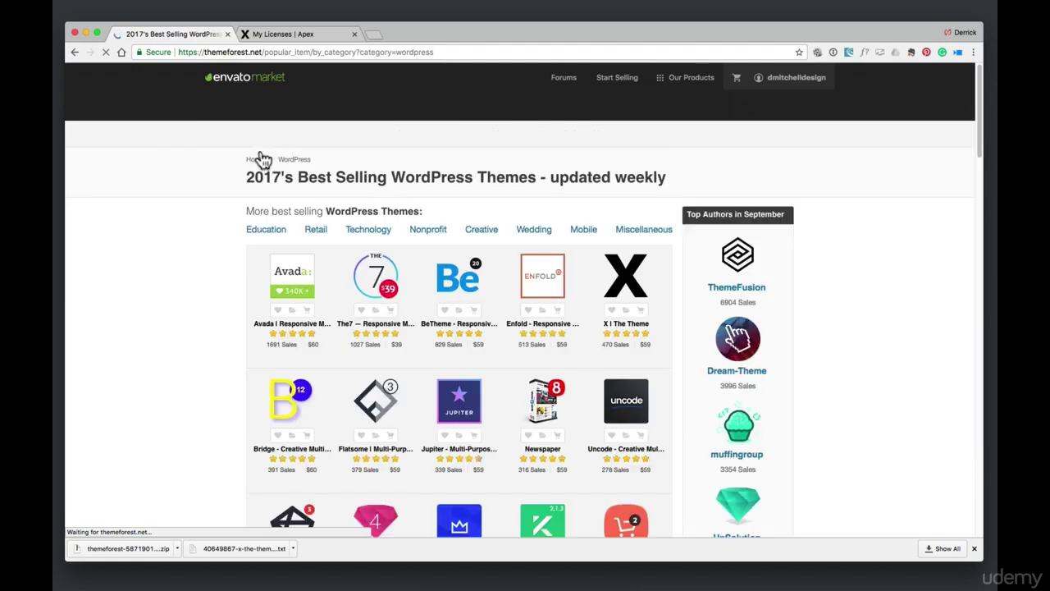
{"action": "mouse_move", "coordinate": [288, 269]}
{"action": "mouse_move", "coordinate": [649, 297]}
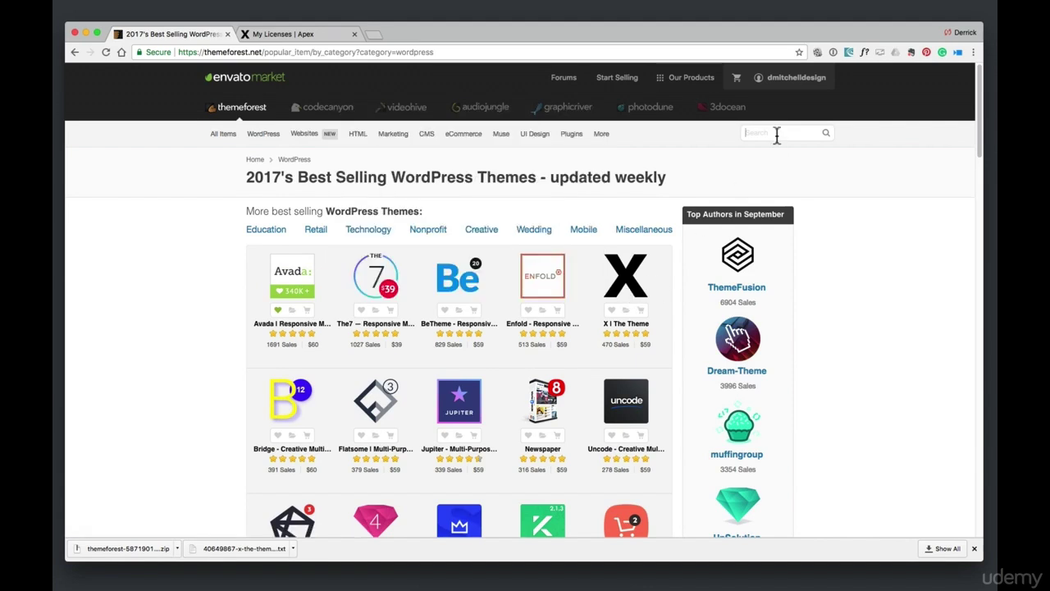
{"action": "type", "text": "x"}
{"action": "key", "text": "Return"}
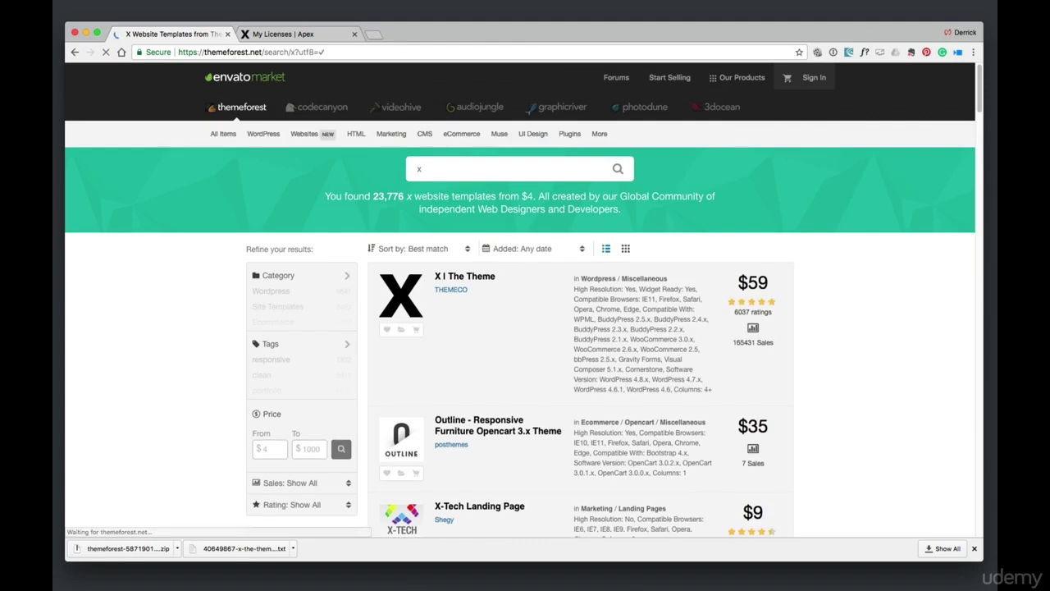
Open the X | The Theme item page and show its $59 Regular License under Buy license
{"action": "left_click", "coordinate": [481, 285]}
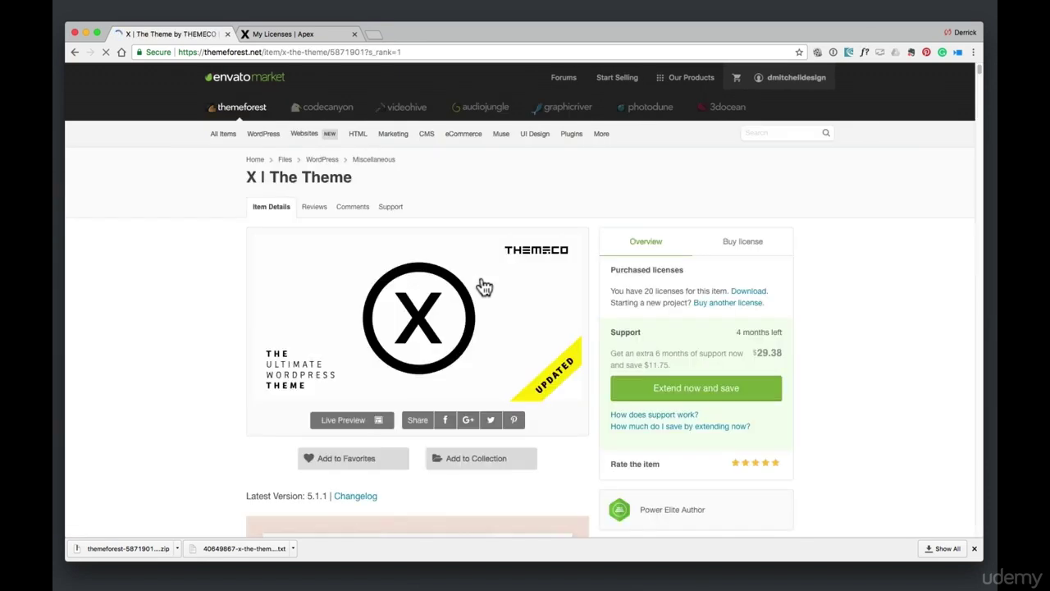
{"action": "left_click", "coordinate": [751, 250]}
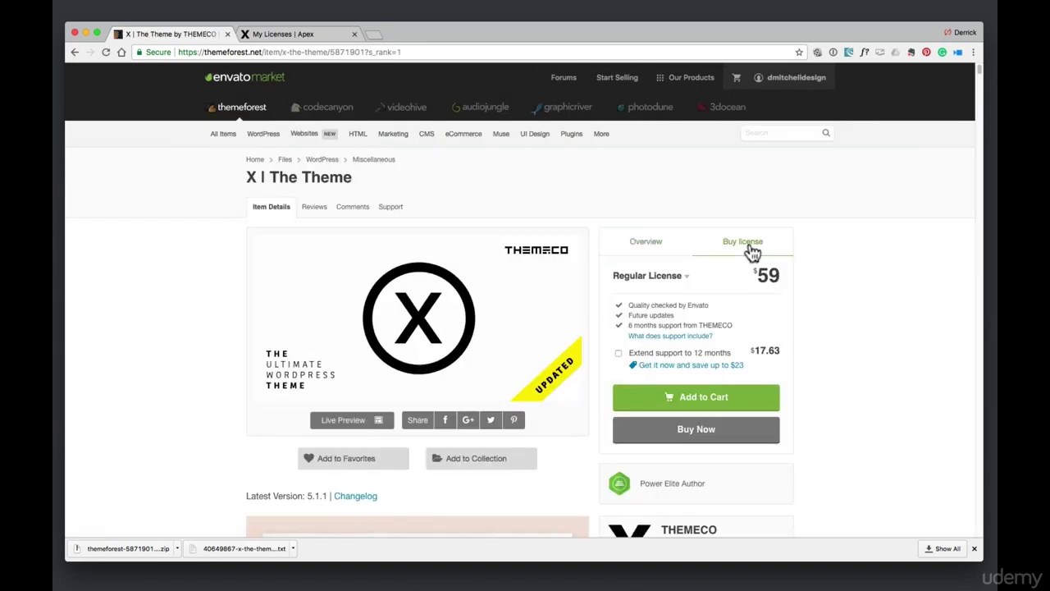
{"action": "scroll", "coordinate": [753, 297], "scroll_direction": "down", "scroll_amount": 2}
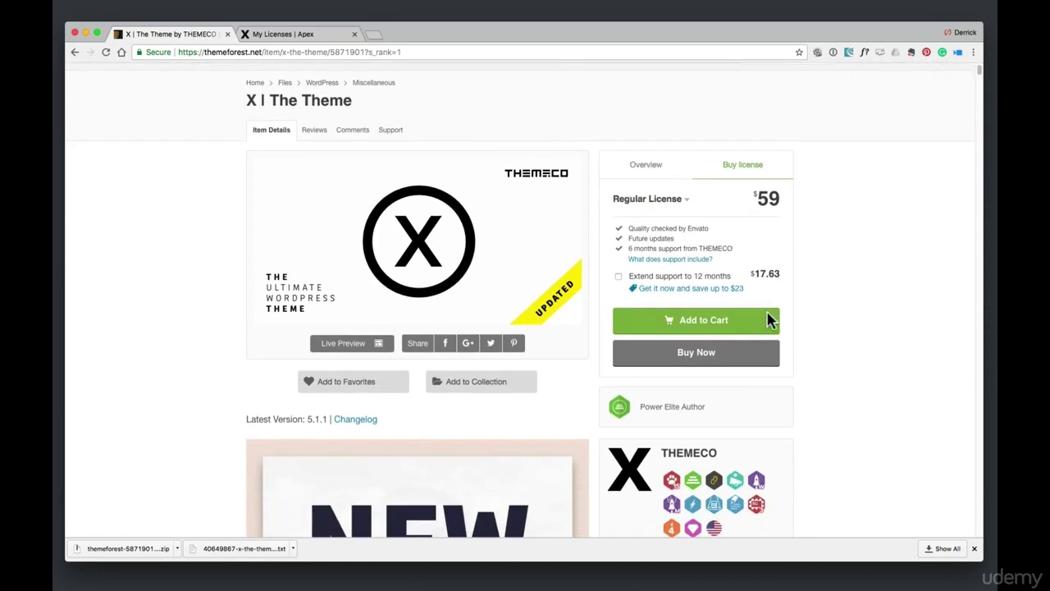
Add the X theme license to the cart, go to checkout, and try the credit card and Envato credit options
{"action": "left_click", "coordinate": [703, 327]}
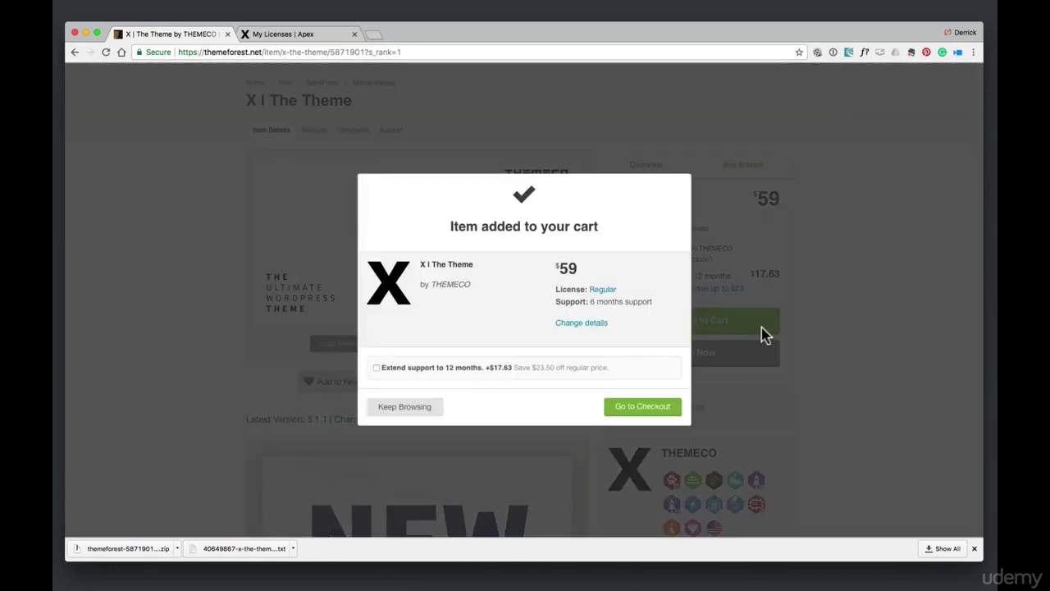
{"action": "left_click", "coordinate": [644, 408]}
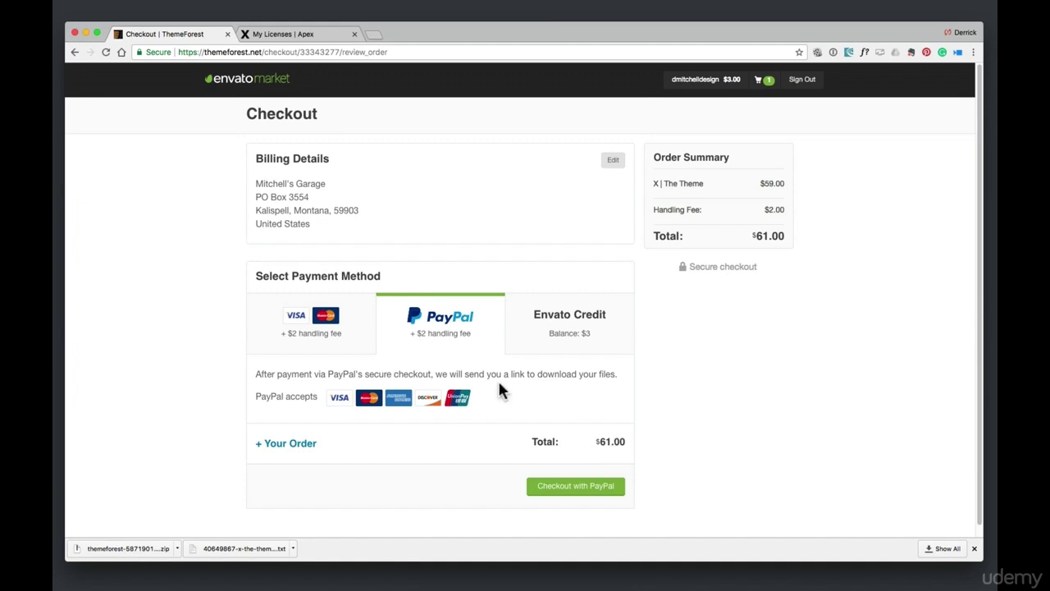
{"action": "left_click", "coordinate": [344, 333]}
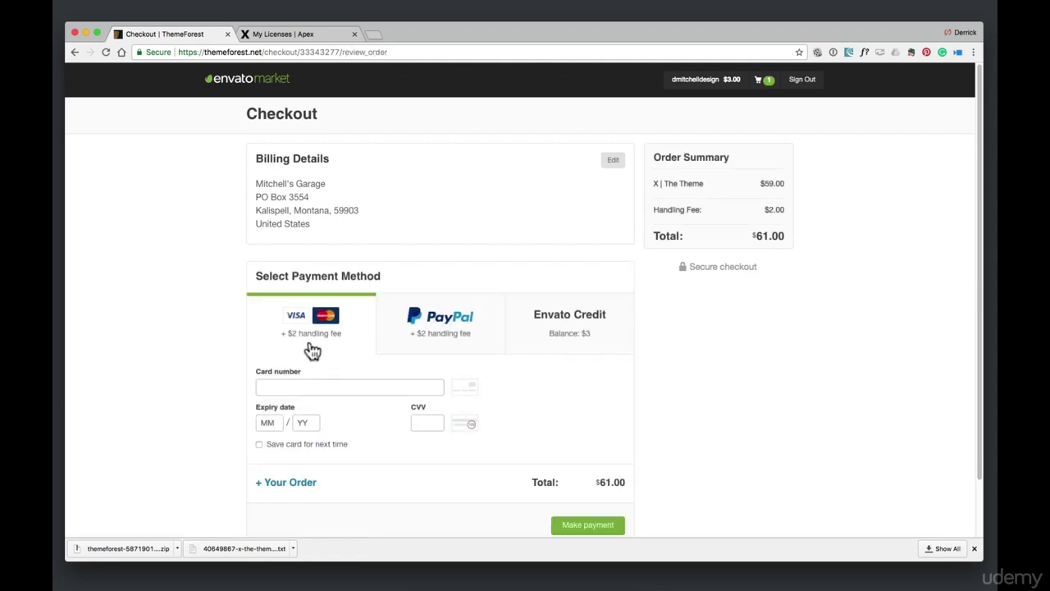
{"action": "left_click", "coordinate": [564, 344]}
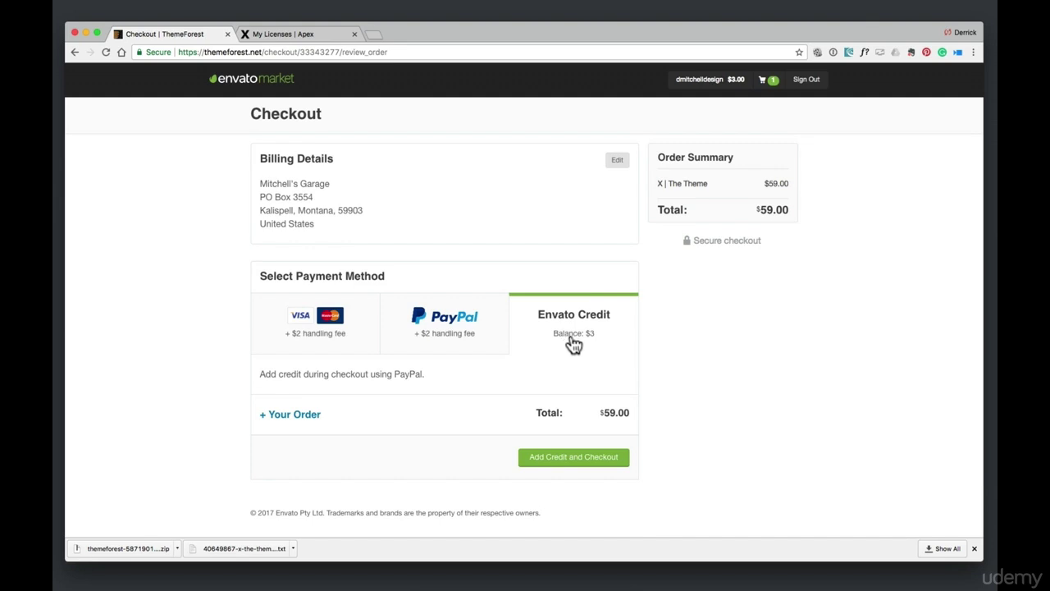
Check the Add Credit amounts, keeping $20, then return to the cart and check out X | The Theme
{"action": "mouse_move", "coordinate": [727, 89]}
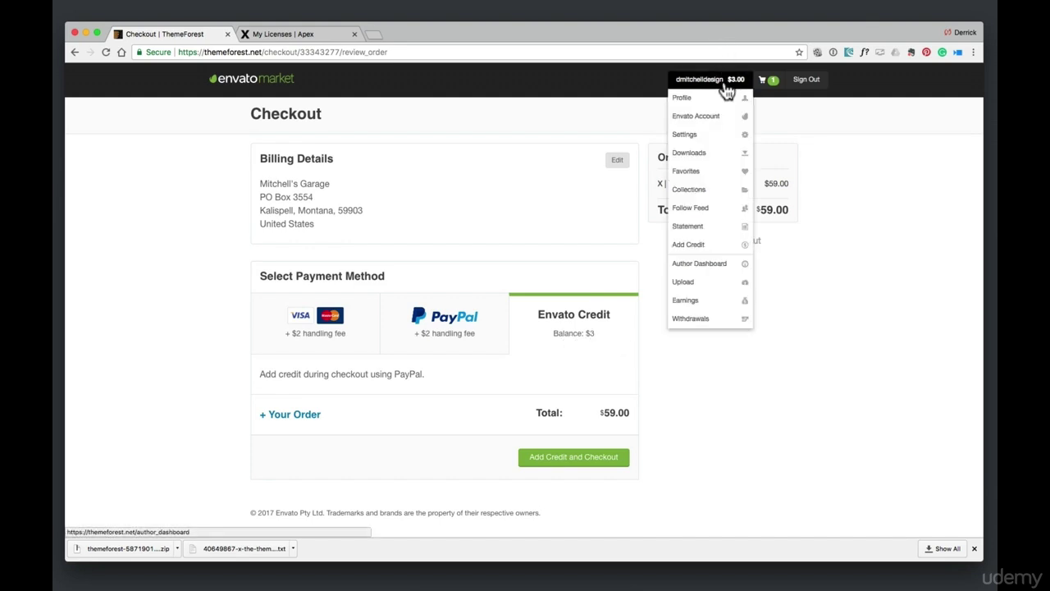
{"action": "left_click", "coordinate": [689, 248]}
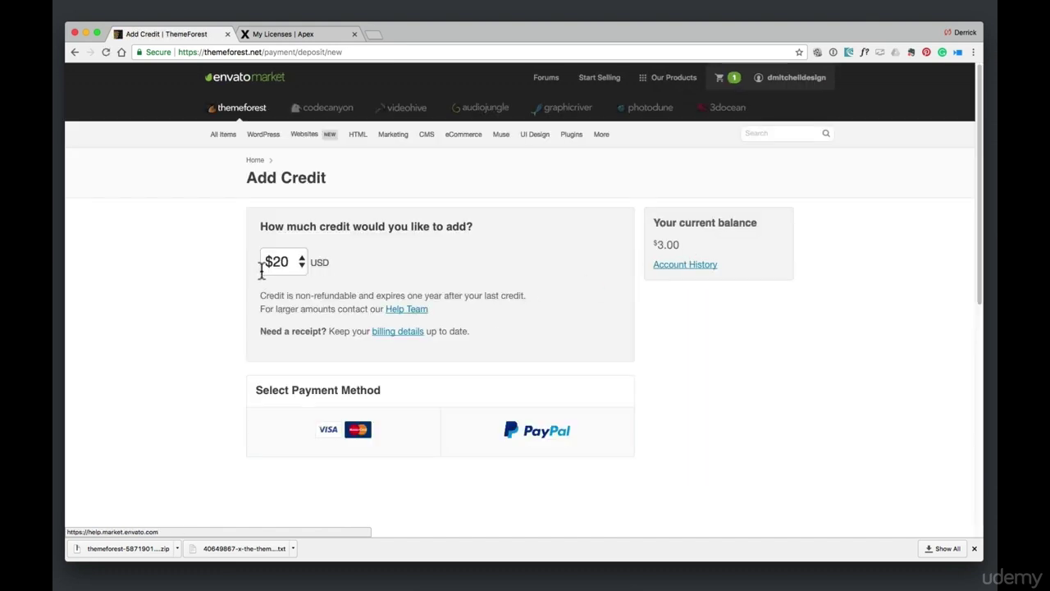
{"action": "left_click", "coordinate": [285, 264]}
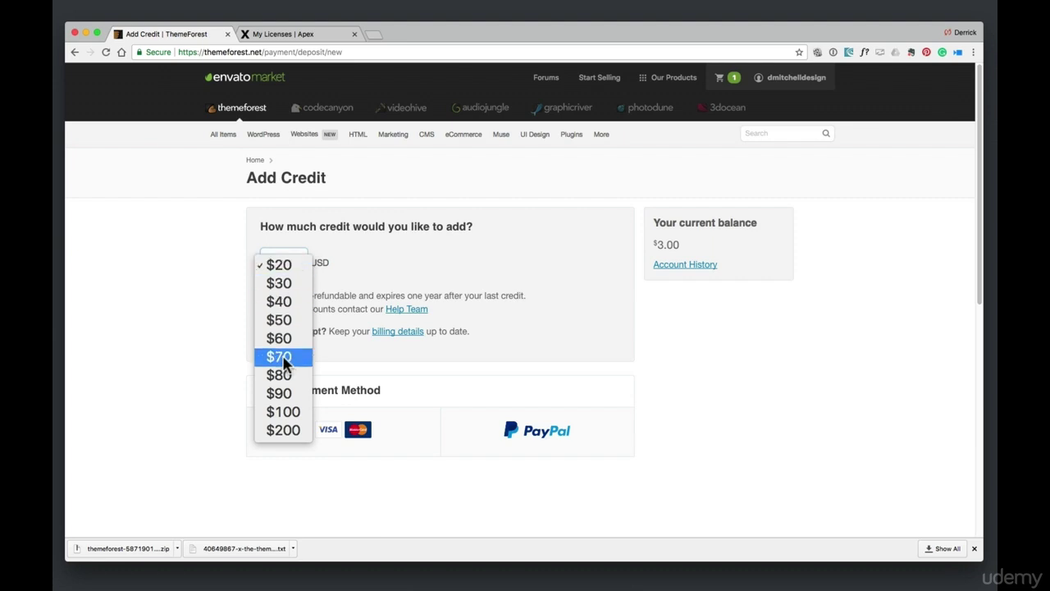
{"action": "left_click", "coordinate": [388, 257]}
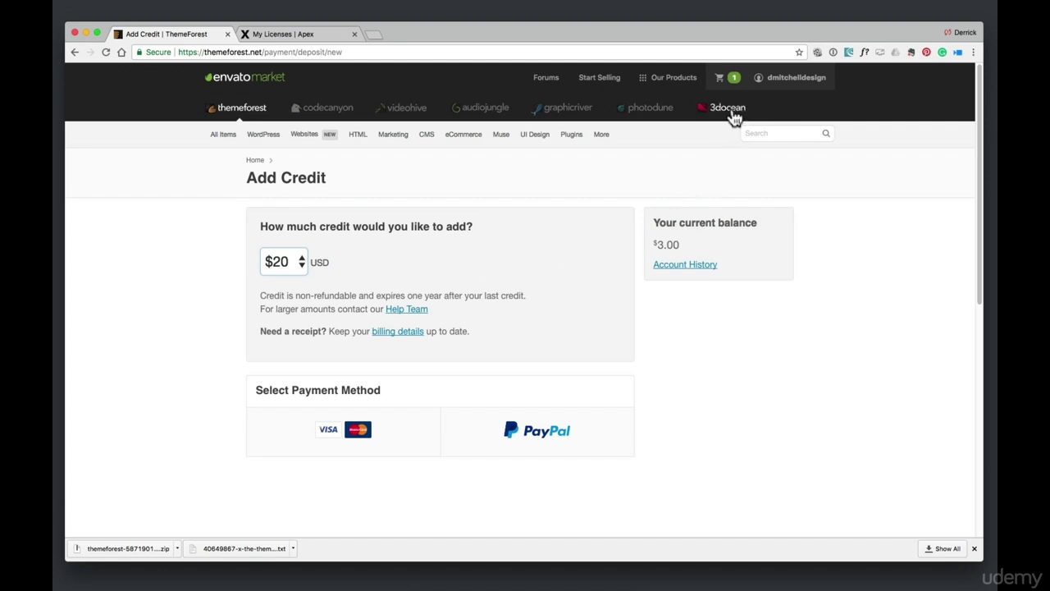
{"action": "left_click", "coordinate": [733, 86]}
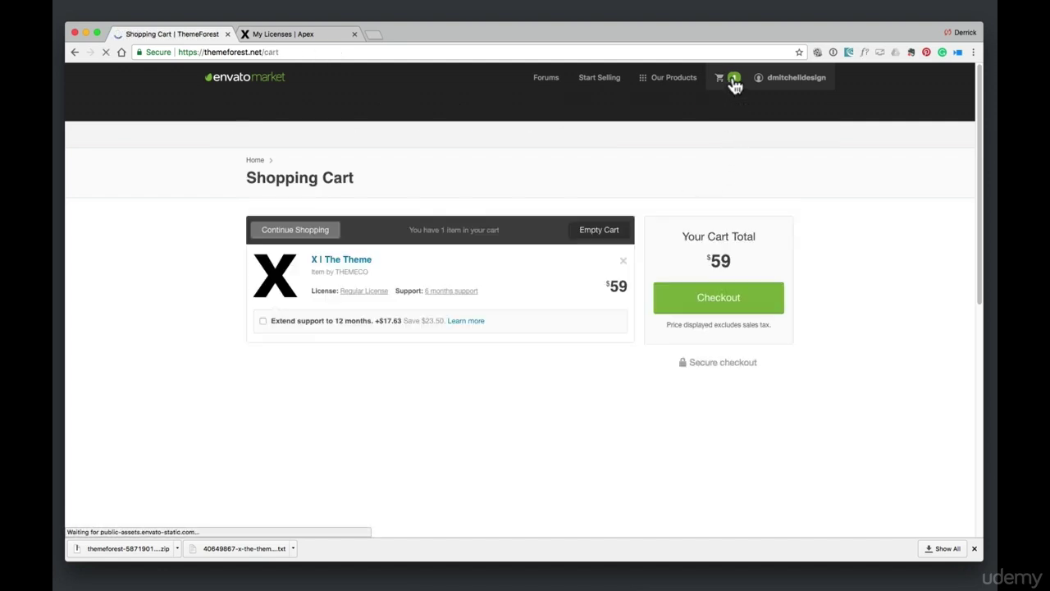
{"action": "left_click", "coordinate": [704, 297]}
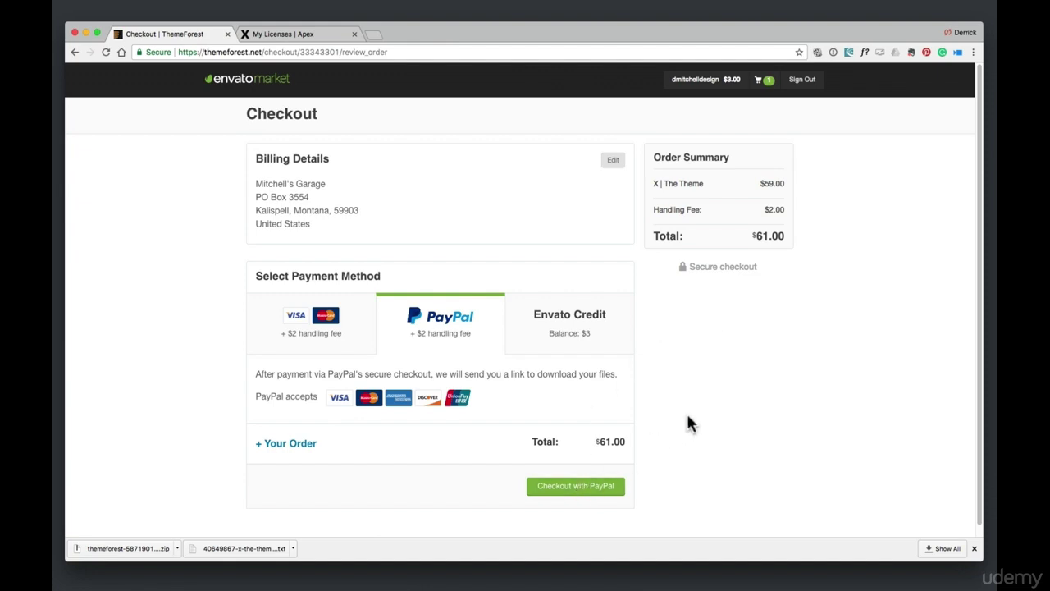
Open Downloads from the account menu, browse the purchases, and show the top X | The Theme's download options
{"action": "mouse_move", "coordinate": [733, 82]}
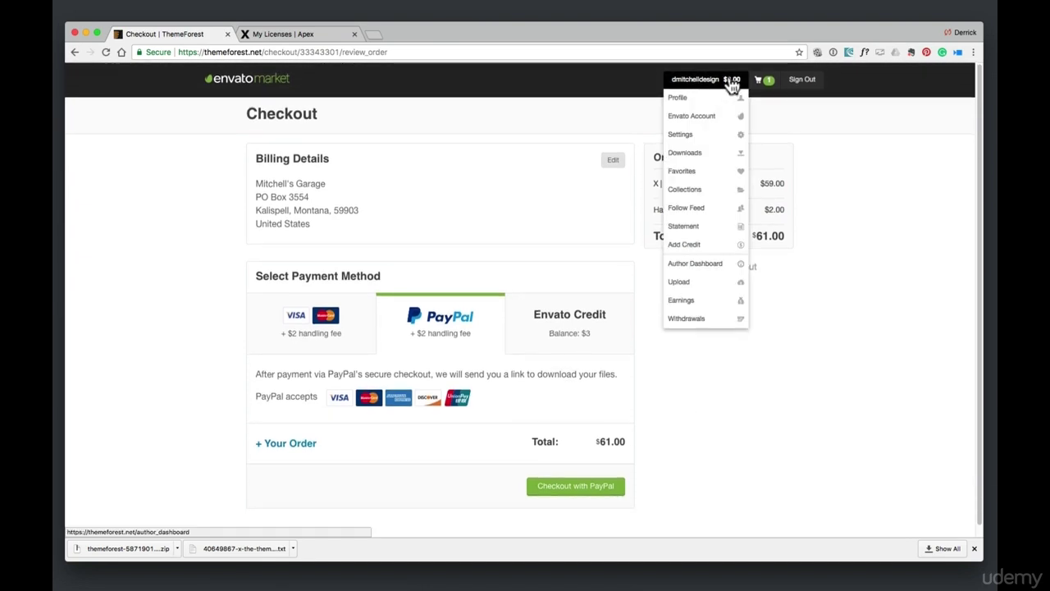
{"action": "left_click", "coordinate": [683, 158]}
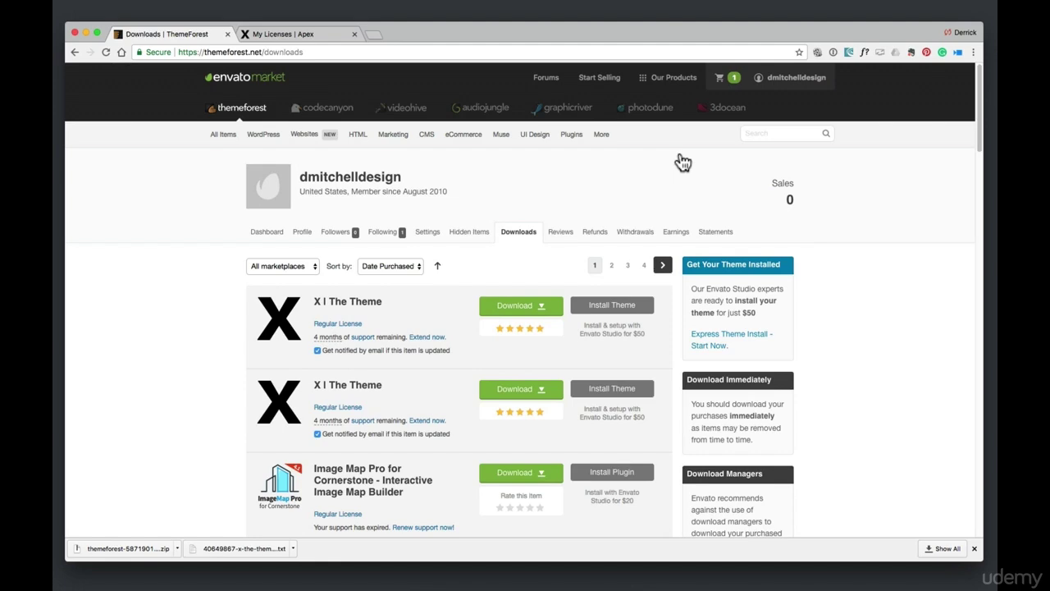
{"action": "scroll", "coordinate": [615, 218], "scroll_direction": "down", "scroll_amount": 5}
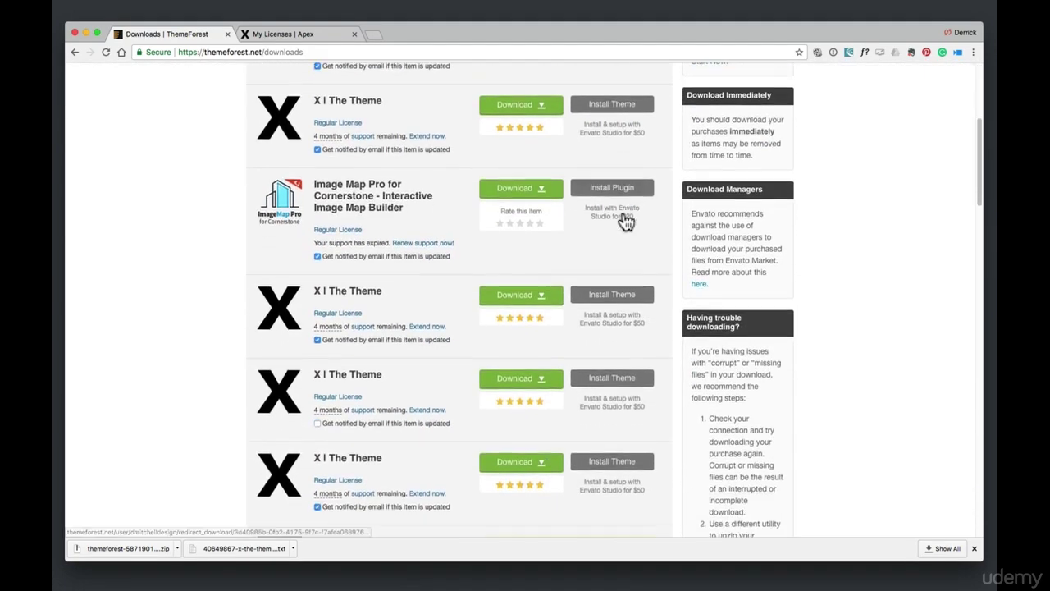
{"action": "scroll", "coordinate": [620, 216], "scroll_direction": "down", "scroll_amount": 5}
{"action": "scroll", "coordinate": [612, 220], "scroll_direction": "up", "scroll_amount": 5}
{"action": "scroll", "coordinate": [613, 221], "scroll_direction": "down", "scroll_amount": 4}
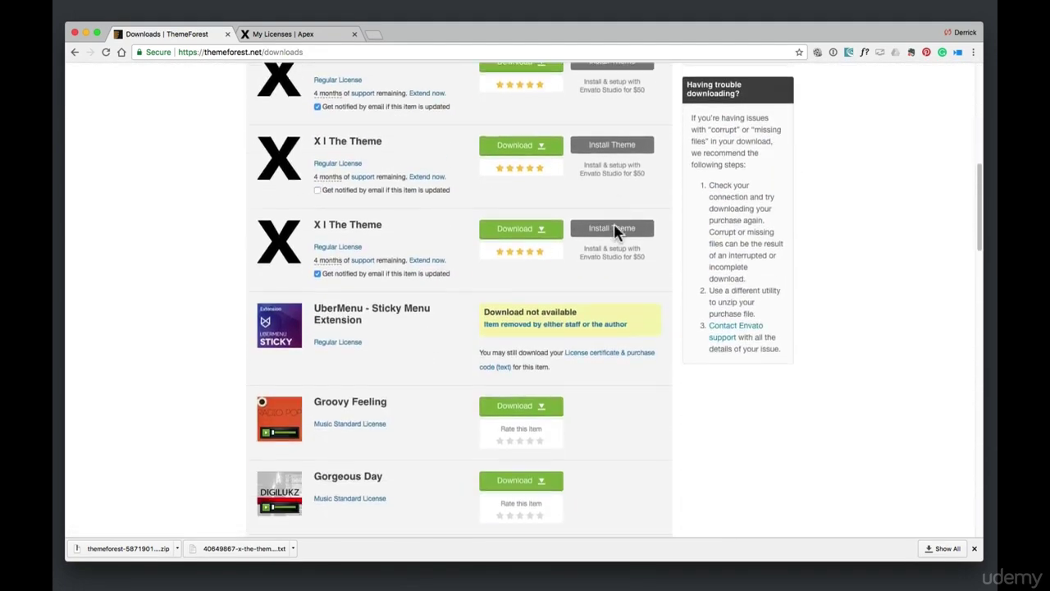
{"action": "scroll", "coordinate": [614, 229], "scroll_direction": "down", "scroll_amount": 10}
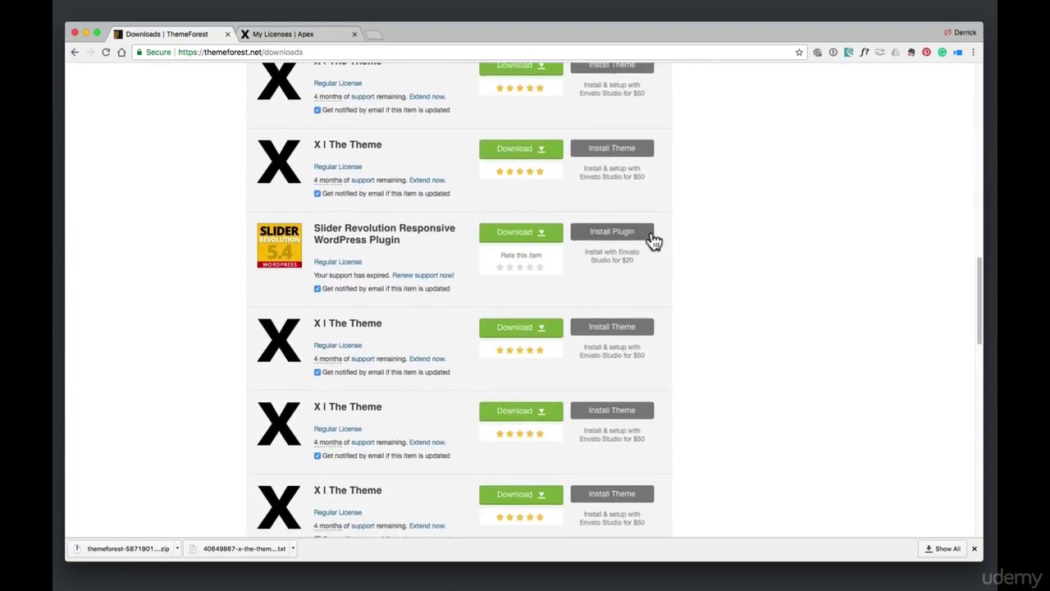
{"action": "scroll", "coordinate": [648, 234], "scroll_direction": "down", "scroll_amount": 6}
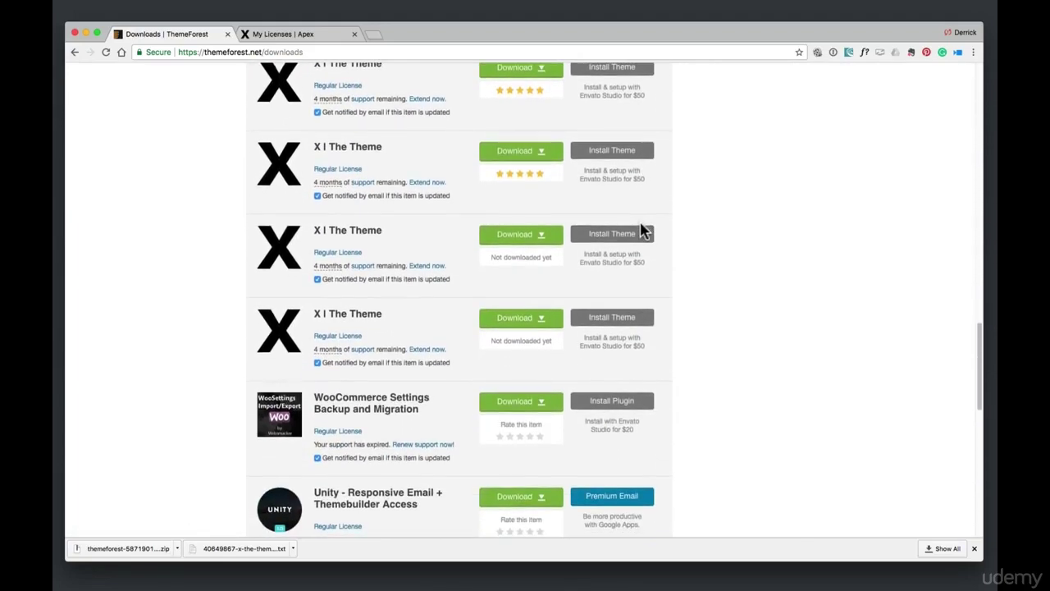
{"action": "scroll", "coordinate": [640, 222], "scroll_direction": "up", "scroll_amount": 20}
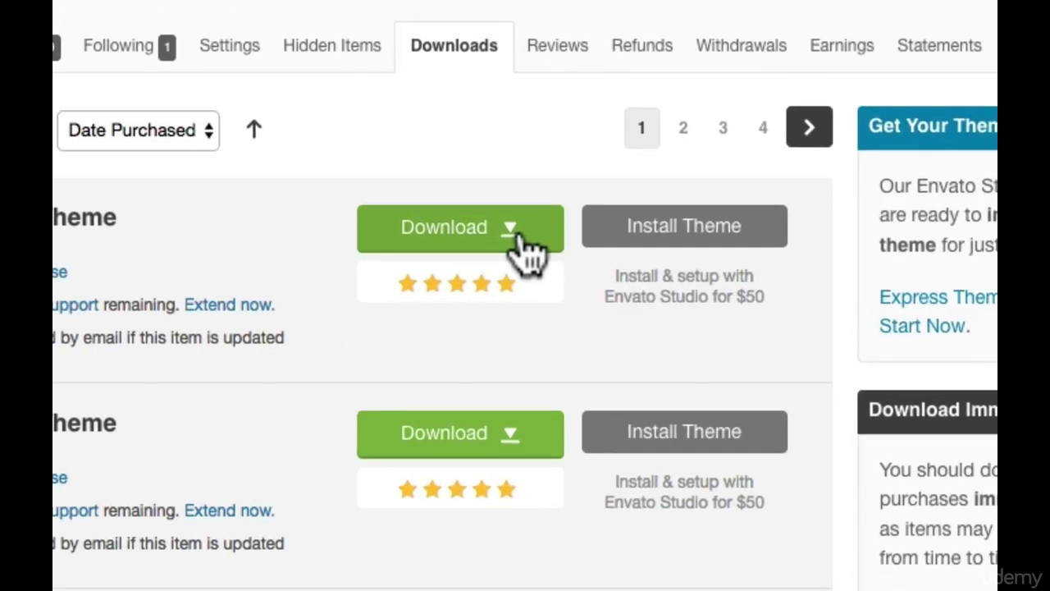
{"action": "left_click", "coordinate": [515, 233]}
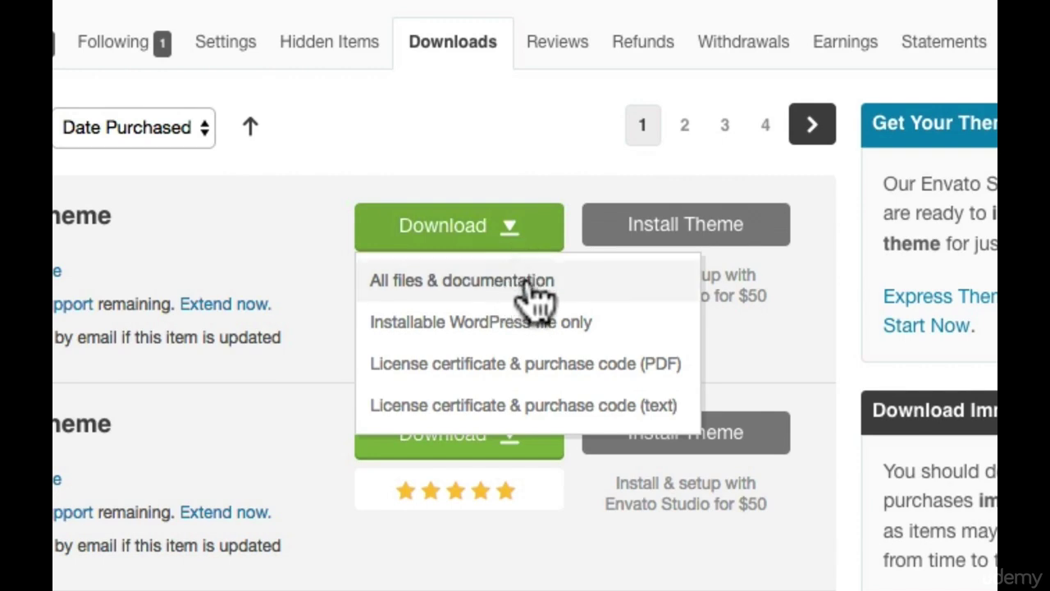
Open the downloaded x_package folder from the Downloads stack and browse its extensions folder
{"action": "left_click", "coordinate": [604, 575]}
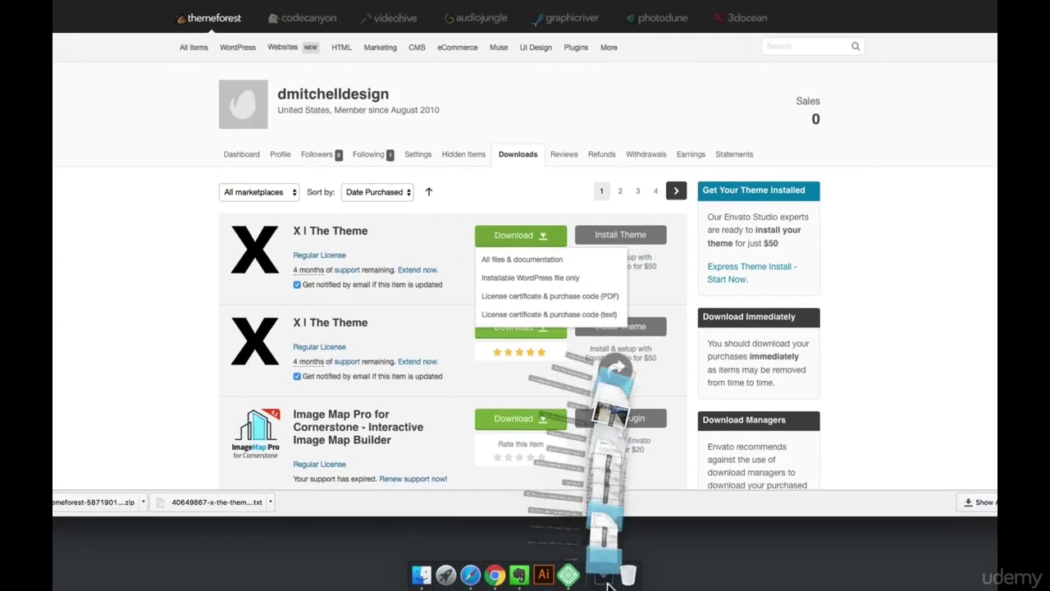
{"action": "left_click", "coordinate": [605, 531]}
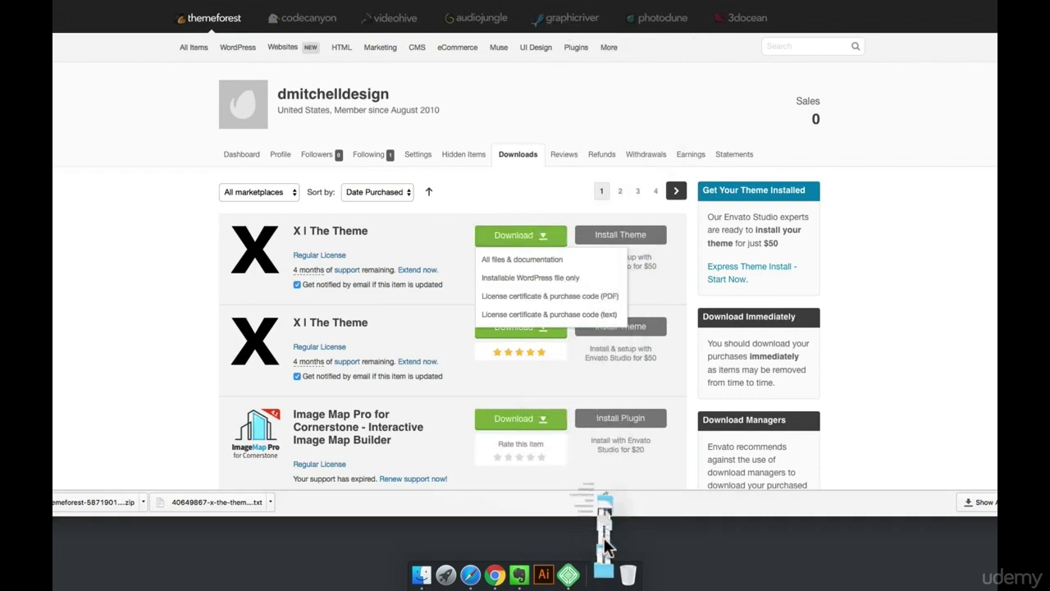
{"action": "left_click_drag", "start_coordinate": [599, 255], "coordinate": [621, 148]}
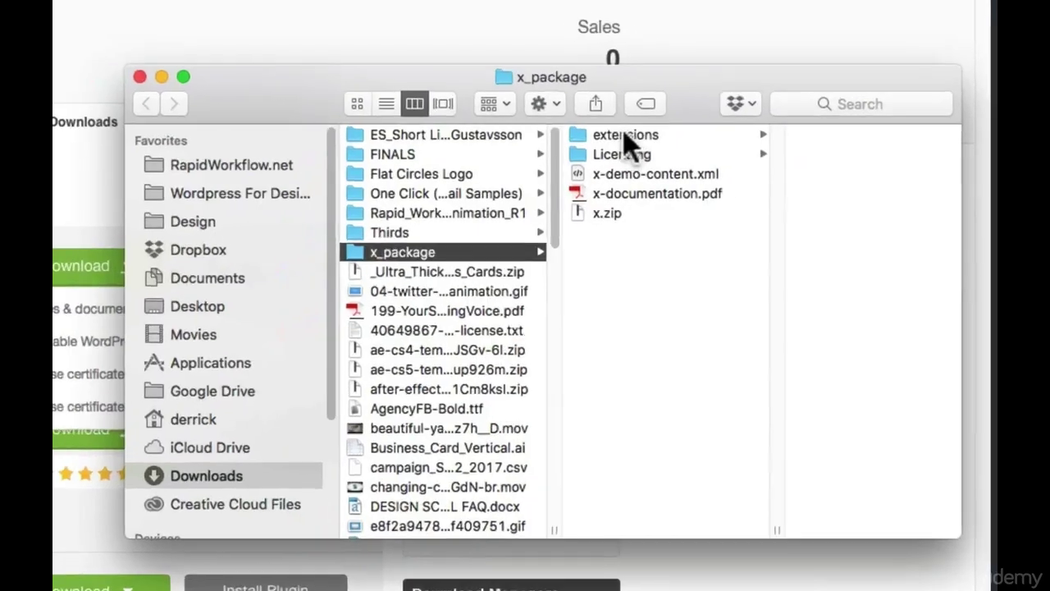
{"action": "left_click", "coordinate": [816, 163]}
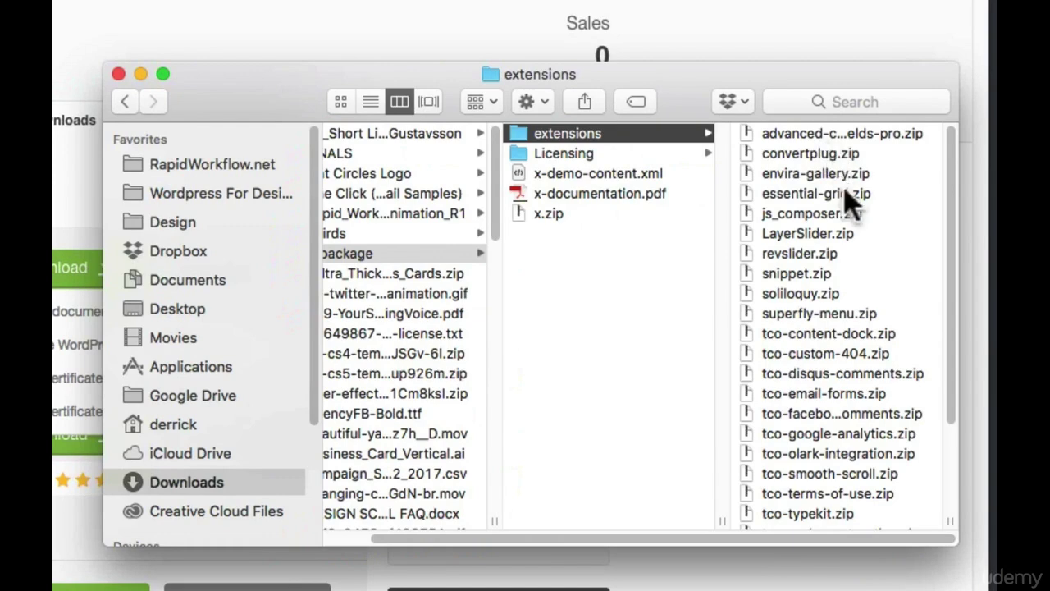
{"action": "scroll", "coordinate": [846, 263], "scroll_direction": "down", "scroll_amount": 4}
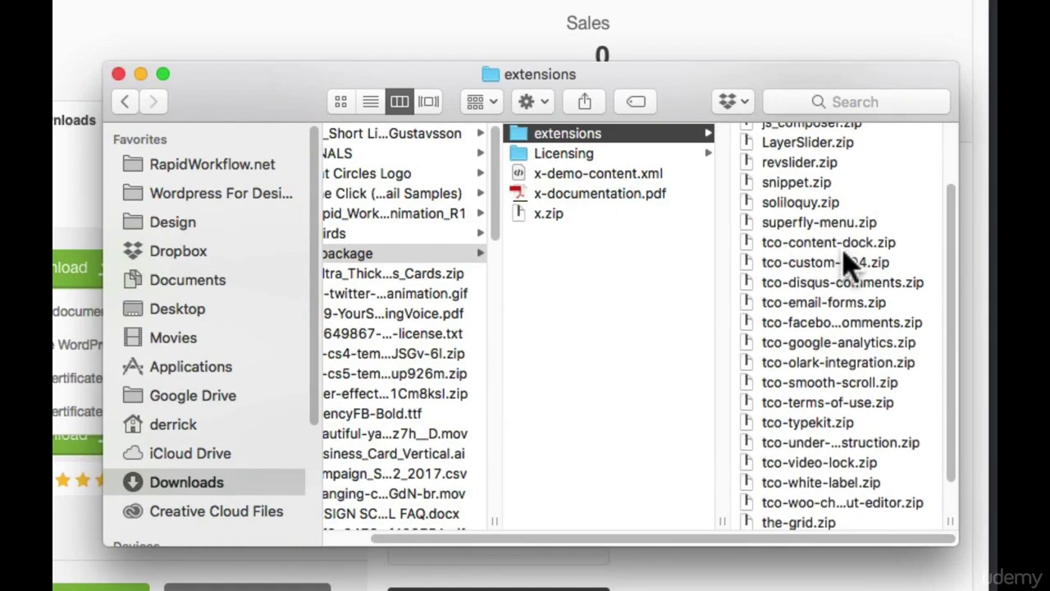
{"action": "scroll", "coordinate": [849, 263], "scroll_direction": "down", "scroll_amount": 2}
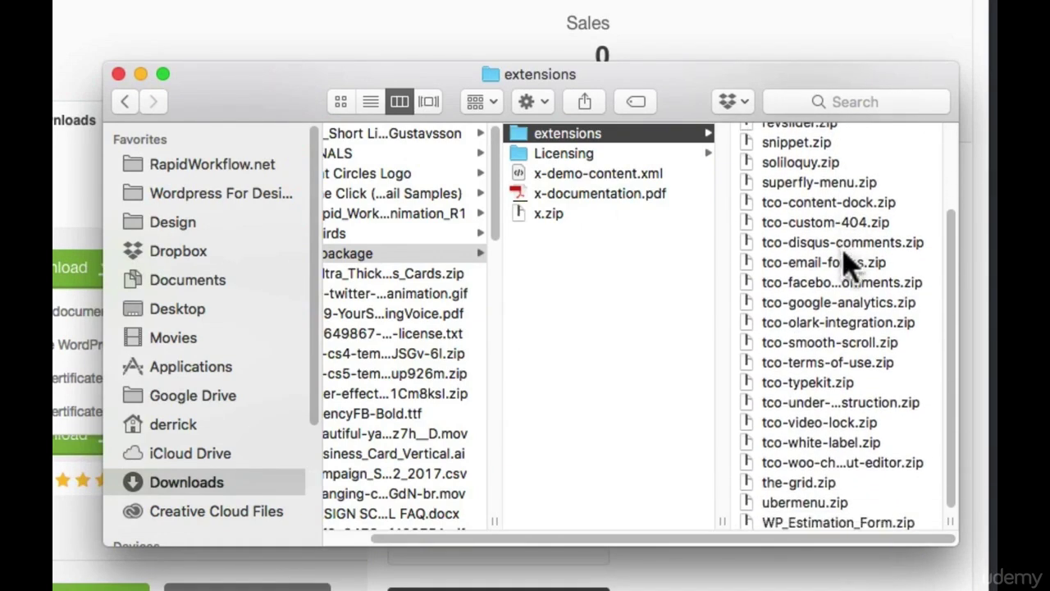
{"action": "scroll", "coordinate": [850, 261], "scroll_direction": "down", "scroll_amount": 1}
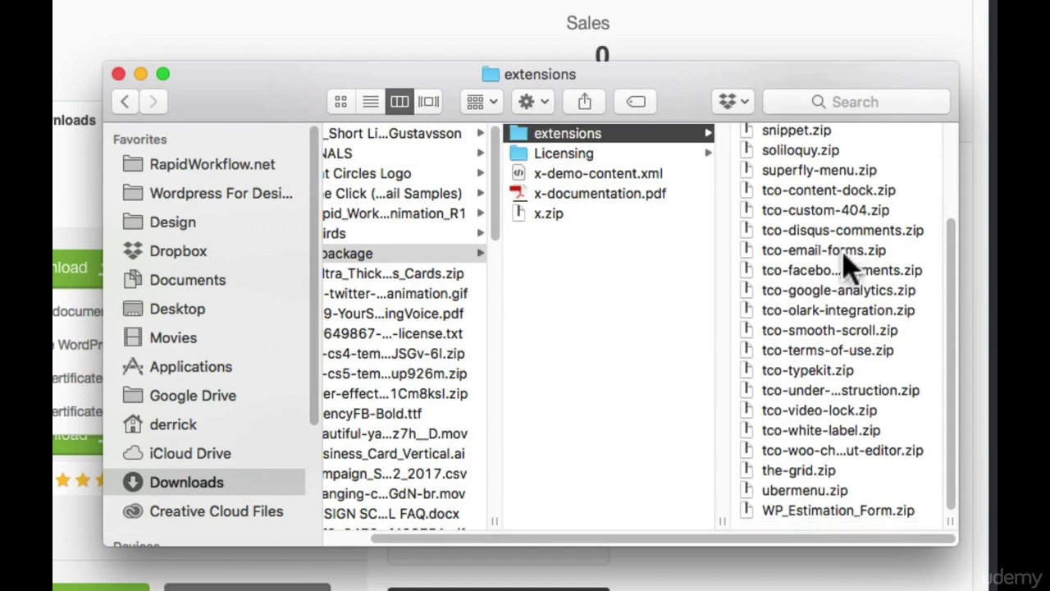
Check the Licensing folder and x-demo-content.xml, then Quick Look x-documentation.pdf at full size
{"action": "left_click", "coordinate": [627, 157]}
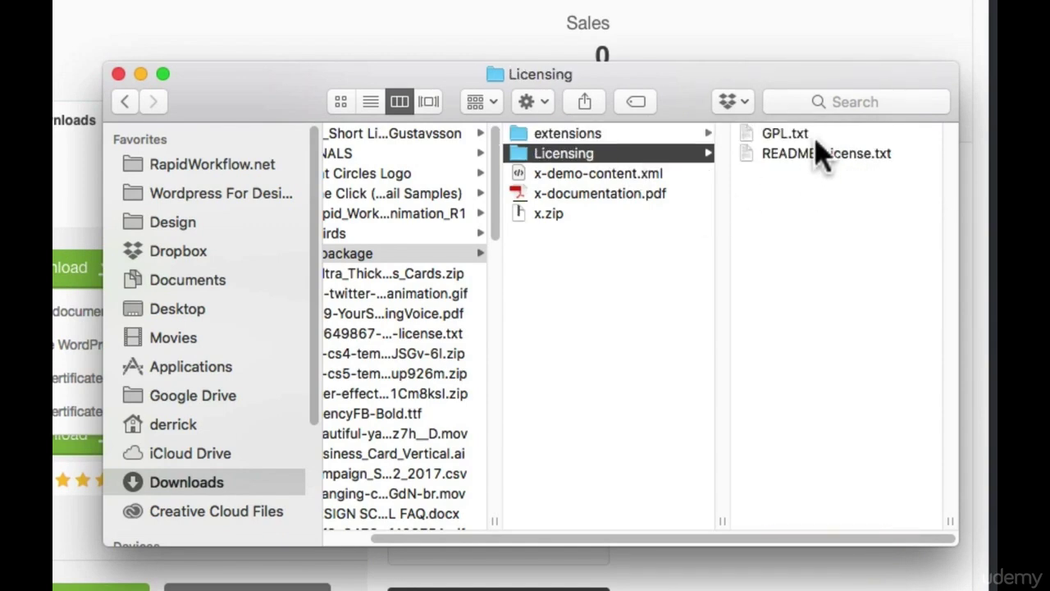
{"action": "left_click", "coordinate": [616, 177]}
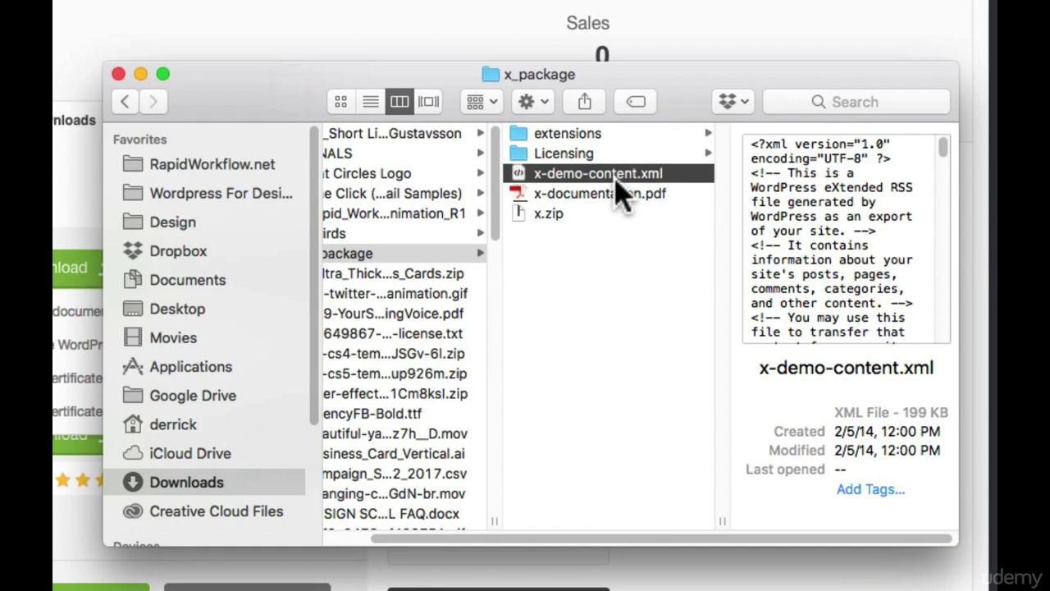
{"action": "left_click", "coordinate": [621, 203]}
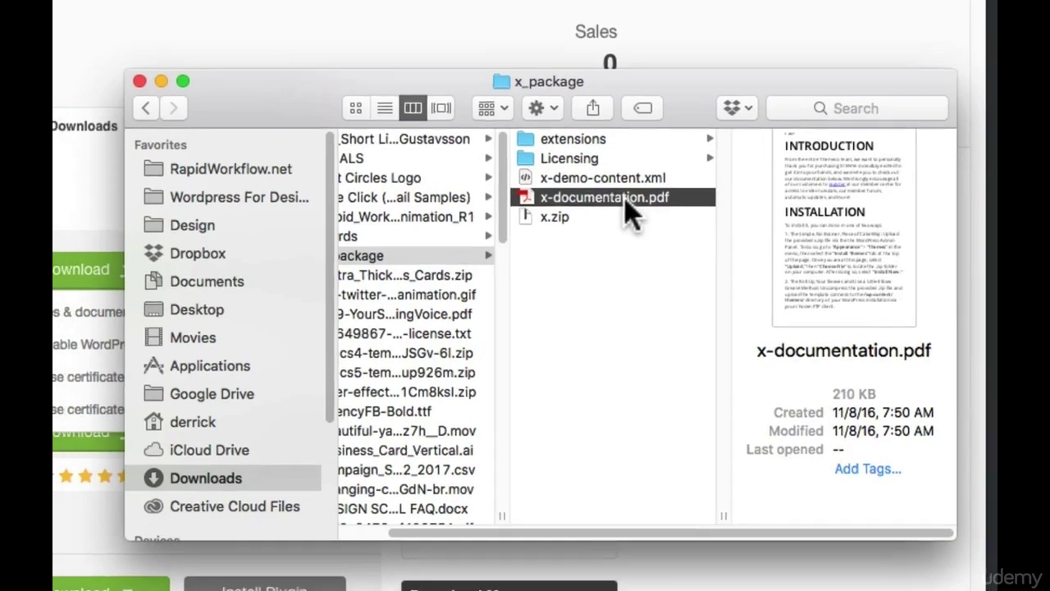
{"action": "key", "text": "space"}
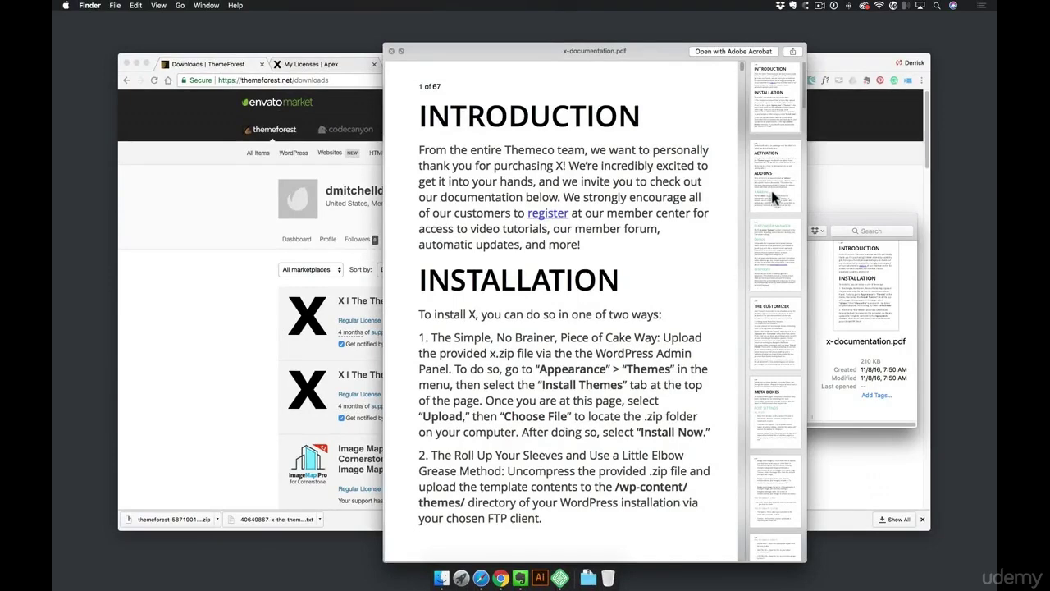
Jump through the documentation's page 2, Customizer Manager and Meta Boxes pages
{"action": "left_click", "coordinate": [774, 194]}
{"action": "left_click", "coordinate": [777, 131]}
{"action": "left_click", "coordinate": [777, 172]}
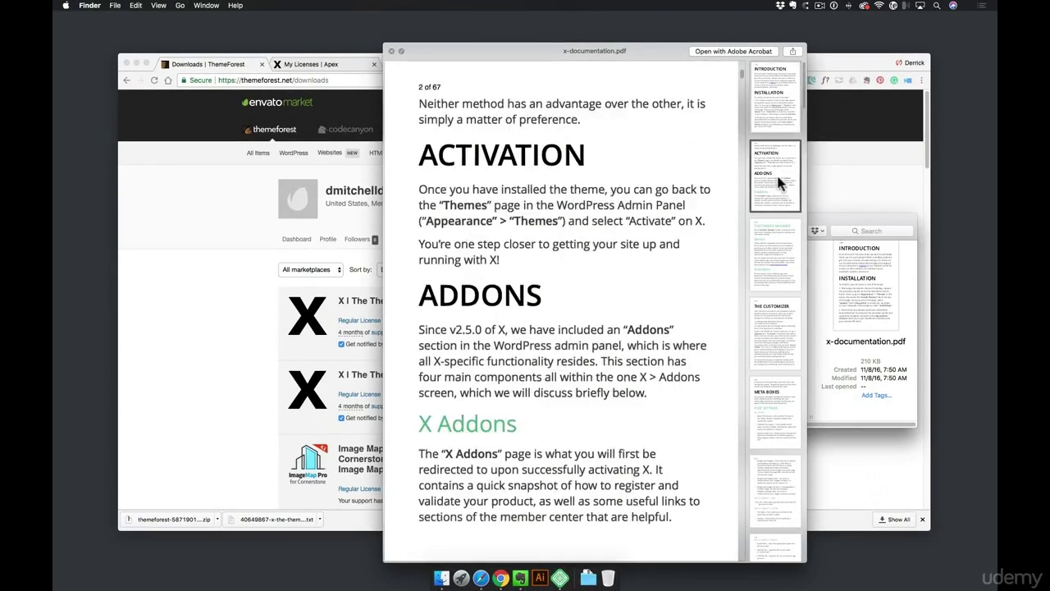
{"action": "left_click", "coordinate": [774, 256]}
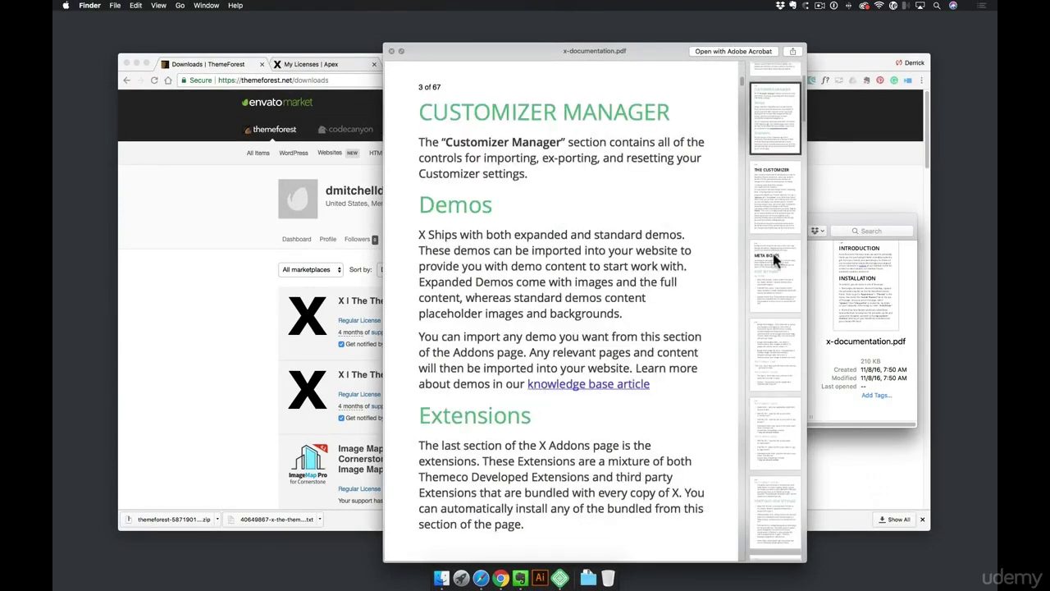
{"action": "left_click", "coordinate": [774, 259]}
Skim the Container shortcode and DROPCAPS pages, then close the preview and select x.zip
{"action": "scroll", "coordinate": [776, 271], "scroll_direction": "down", "scroll_amount": 5}
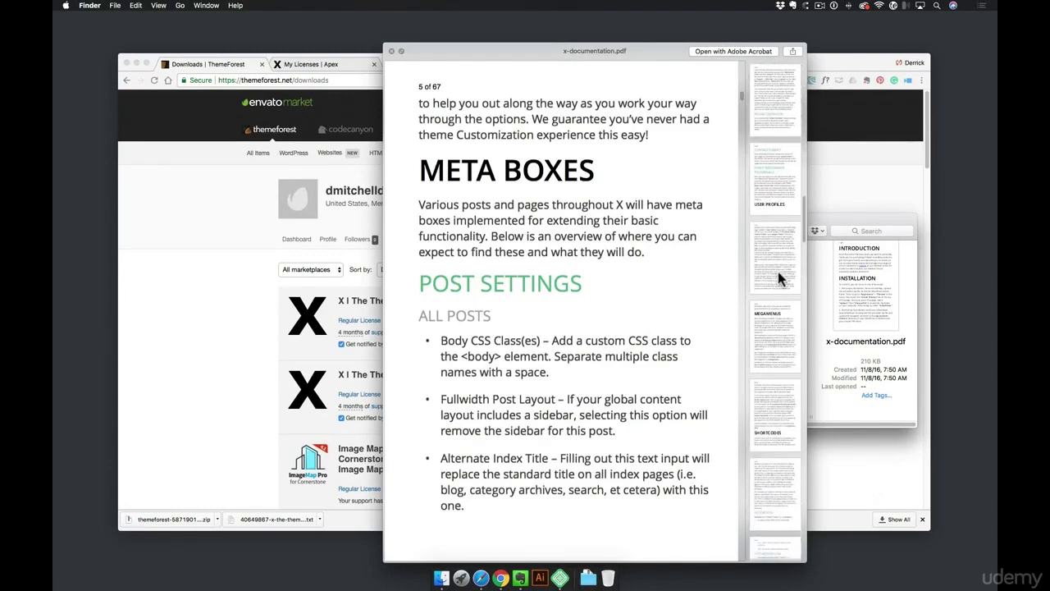
{"action": "scroll", "coordinate": [777, 268], "scroll_direction": "down", "scroll_amount": 10}
{"action": "left_click", "coordinate": [781, 210]}
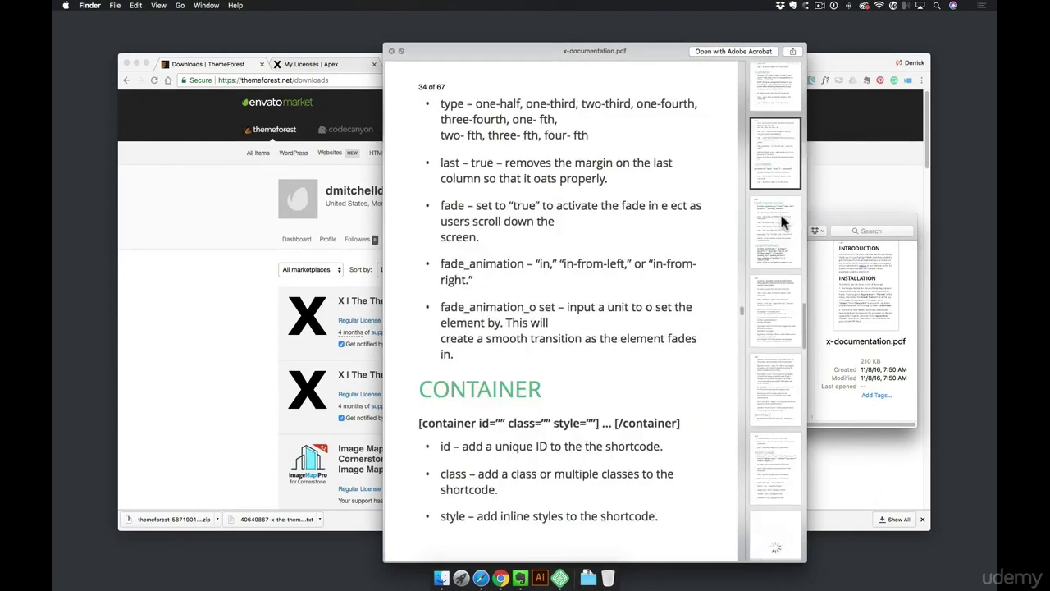
{"action": "left_click", "coordinate": [769, 267]}
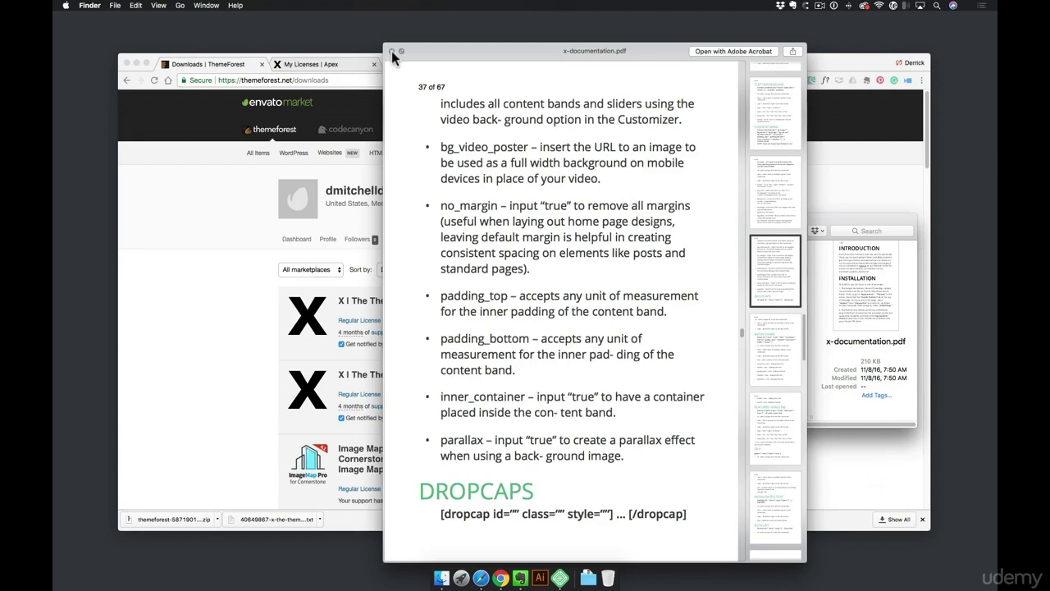
{"action": "left_click", "coordinate": [391, 51]}
{"action": "left_click", "coordinate": [736, 280]}
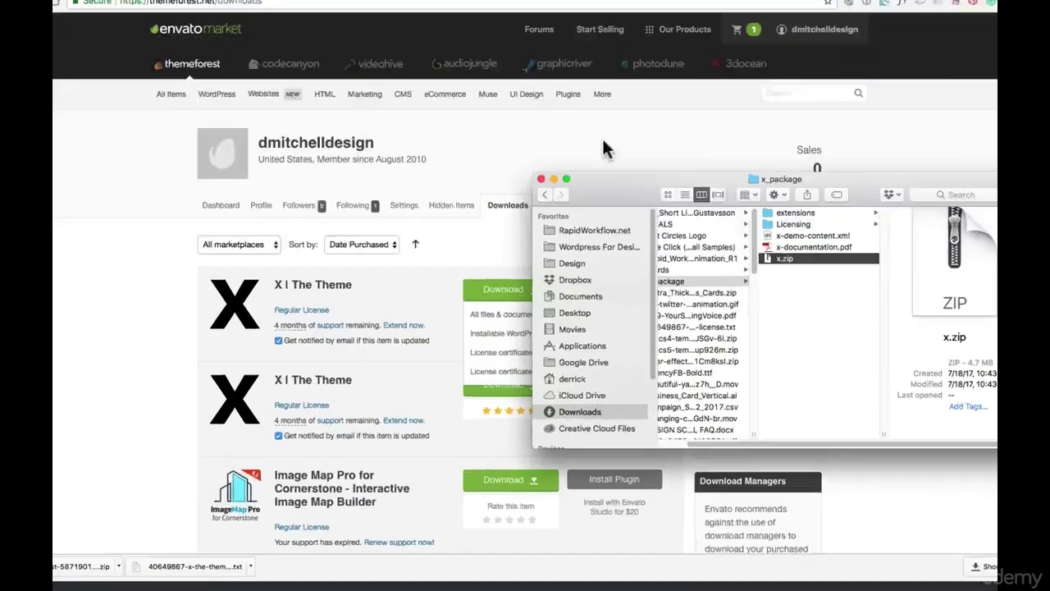
Review the ThemeForest downloads, then bring up the mysite site in Local by Flywheel
{"action": "left_click", "coordinate": [593, 187]}
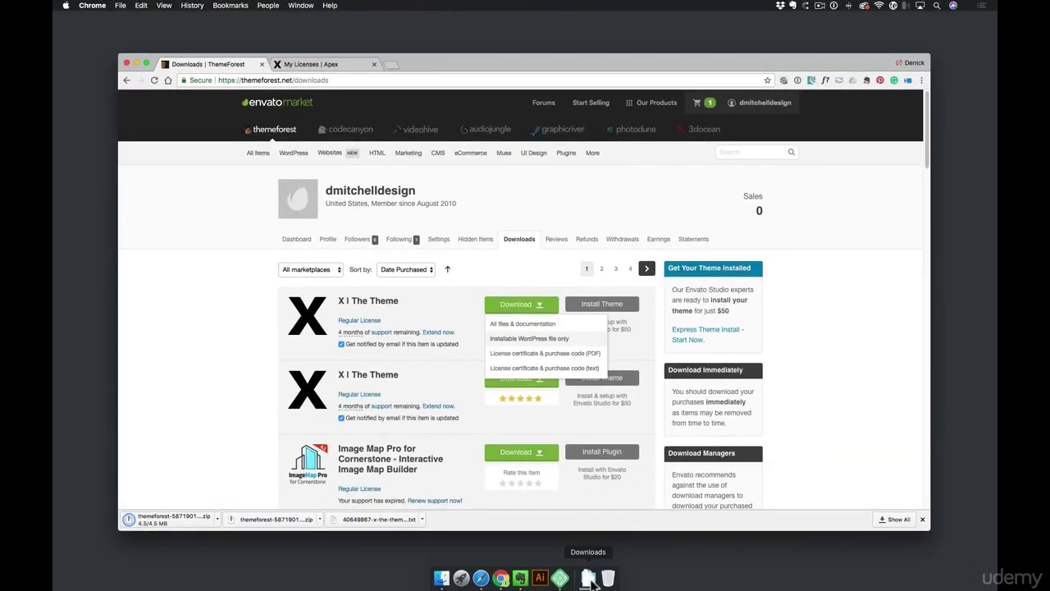
{"action": "left_click", "coordinate": [590, 577]}
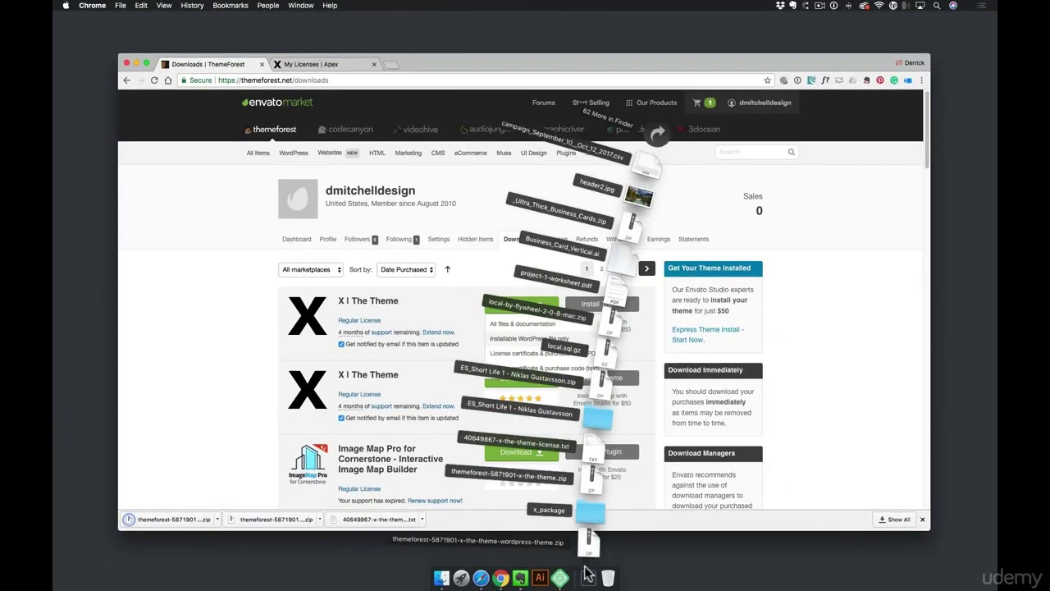
{"action": "left_click", "coordinate": [588, 580]}
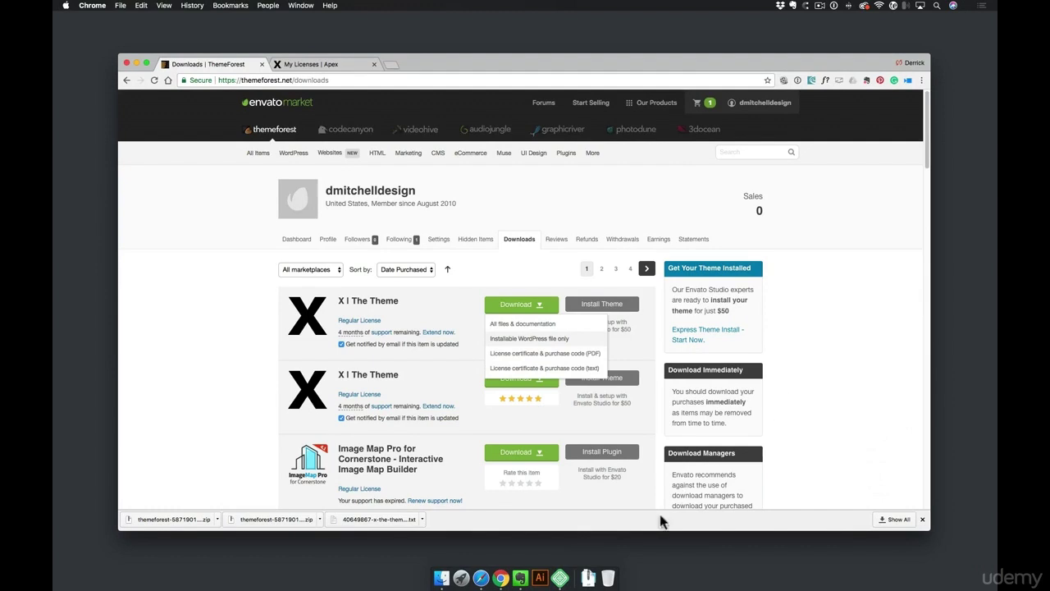
{"action": "left_click", "coordinate": [560, 578]}
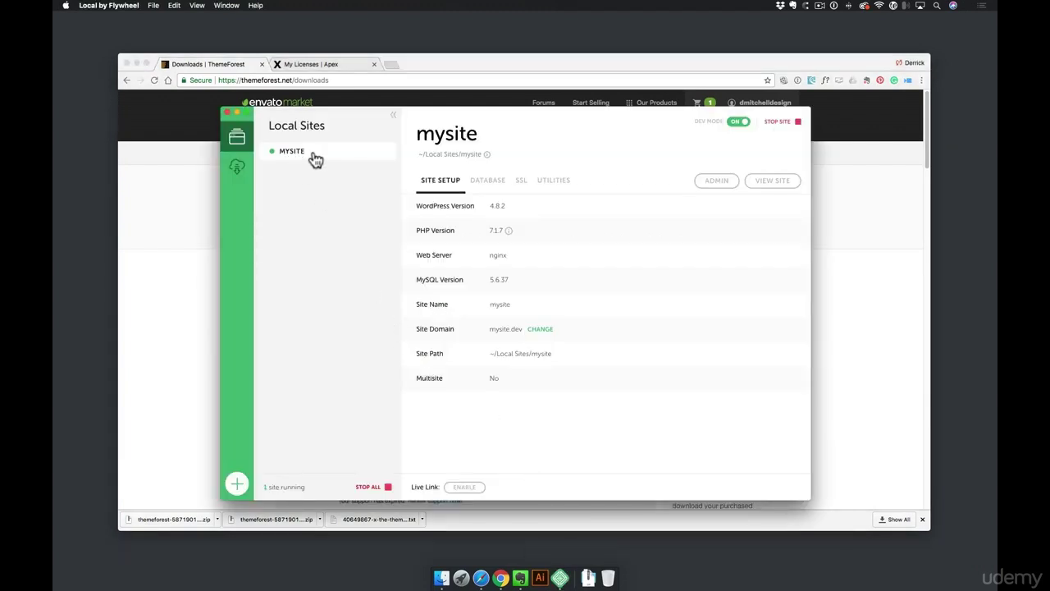
From mysite's admin, reach the Upload Theme form under Appearance > Themes > Add New
{"action": "left_click", "coordinate": [709, 184]}
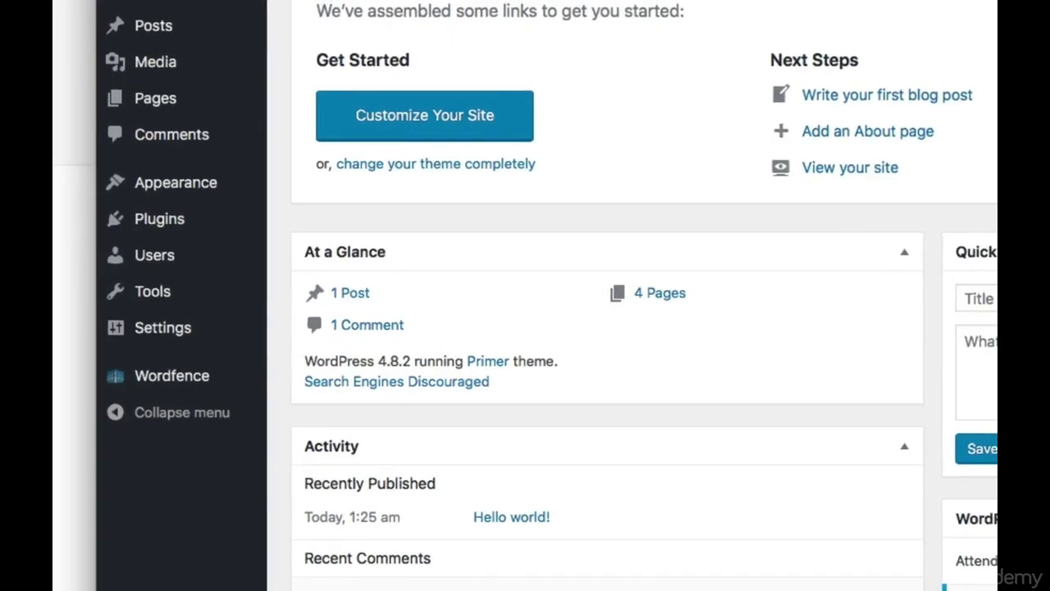
{"action": "mouse_move", "coordinate": [175, 200]}
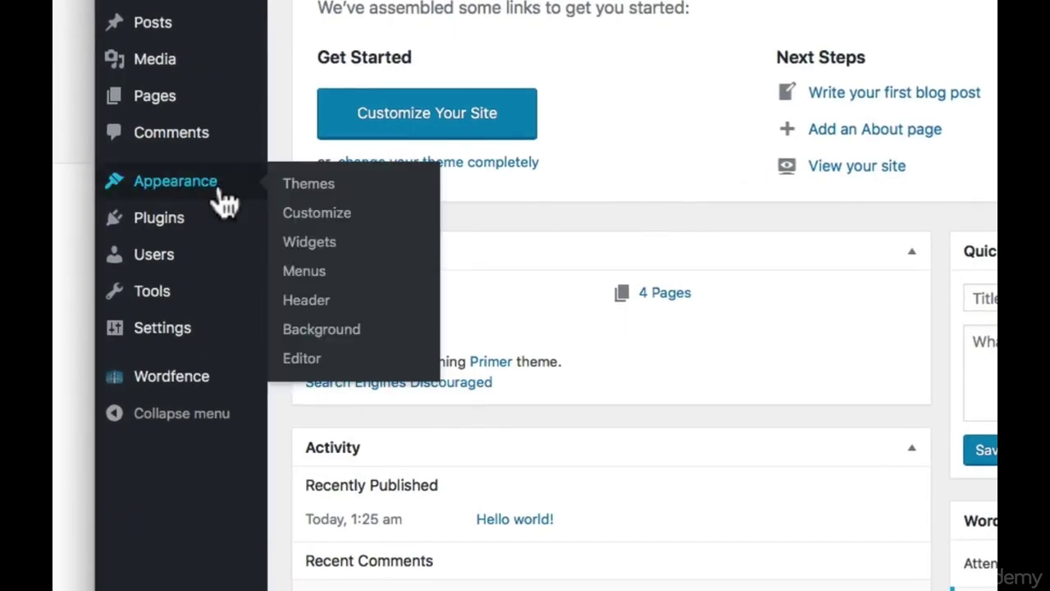
{"action": "left_click", "coordinate": [320, 187]}
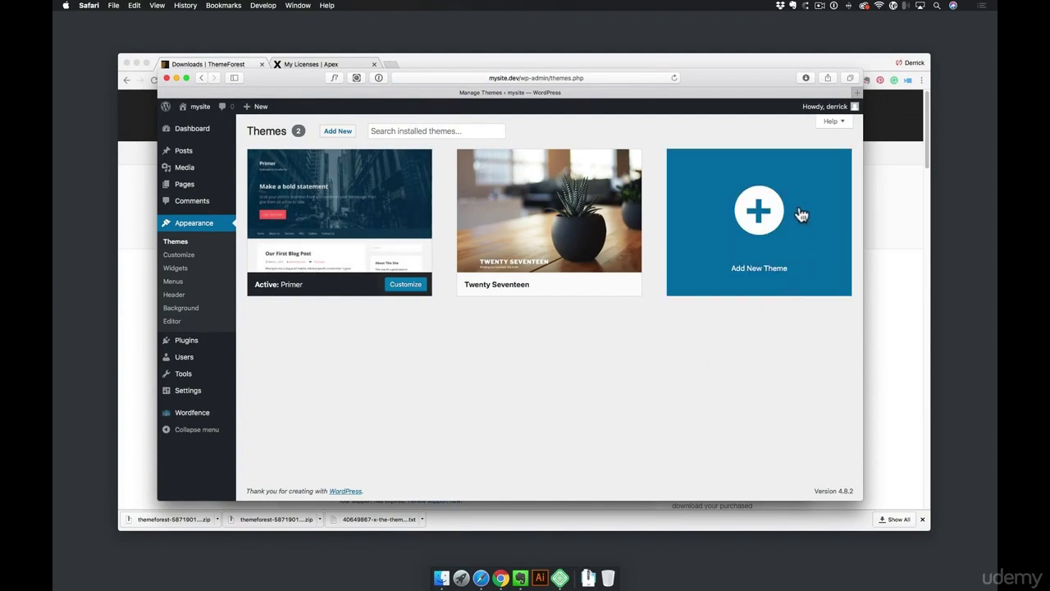
{"action": "left_click", "coordinate": [755, 221]}
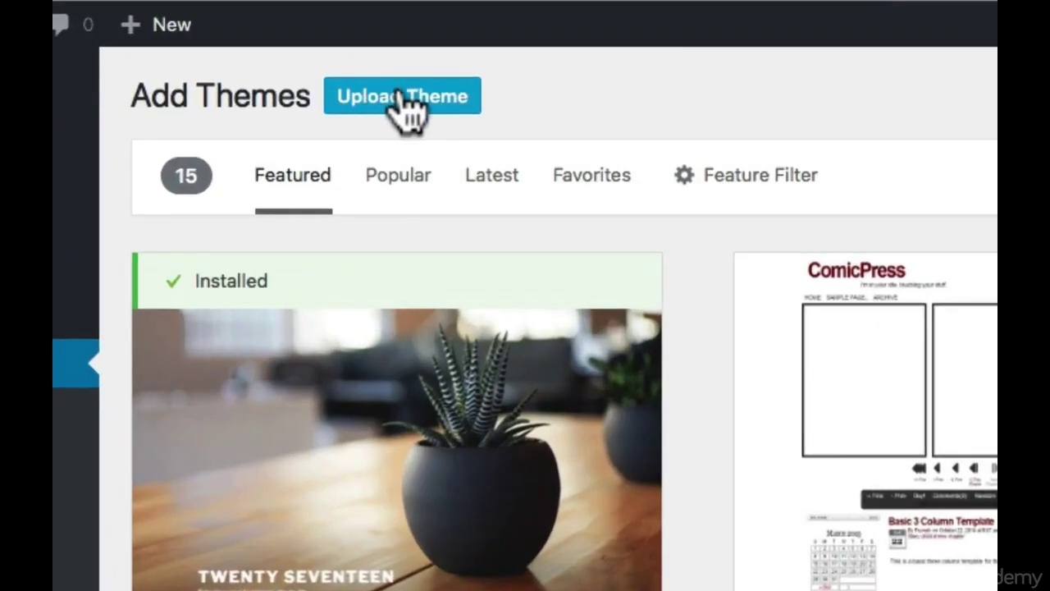
{"action": "left_click", "coordinate": [402, 97]}
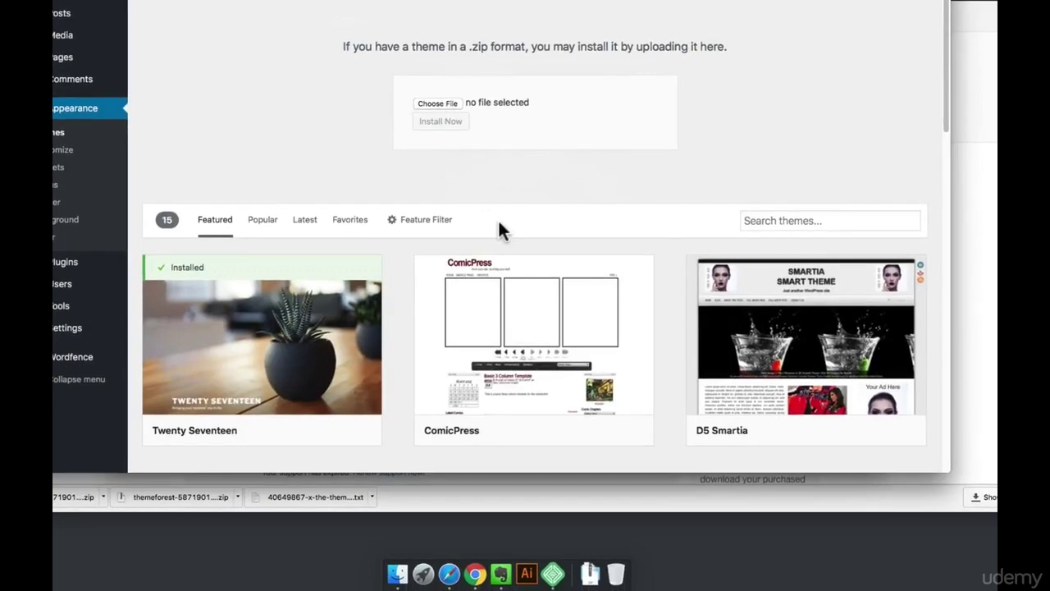
Upload the X theme zip from Downloads, install it, and return to the themes list
{"action": "left_click", "coordinate": [590, 574]}
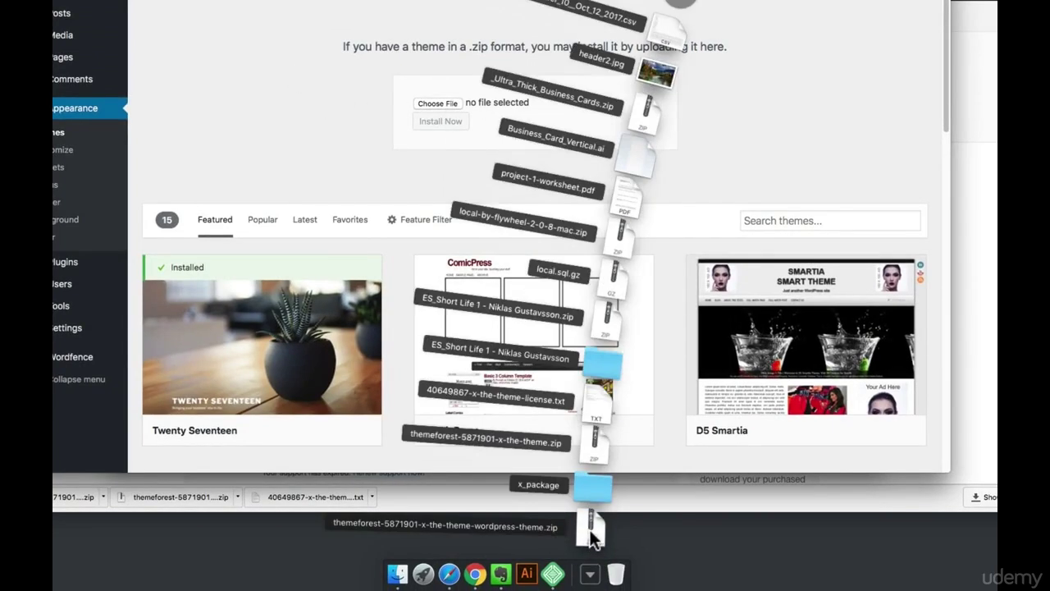
{"action": "left_click_drag", "start_coordinate": [594, 535], "coordinate": [428, 105]}
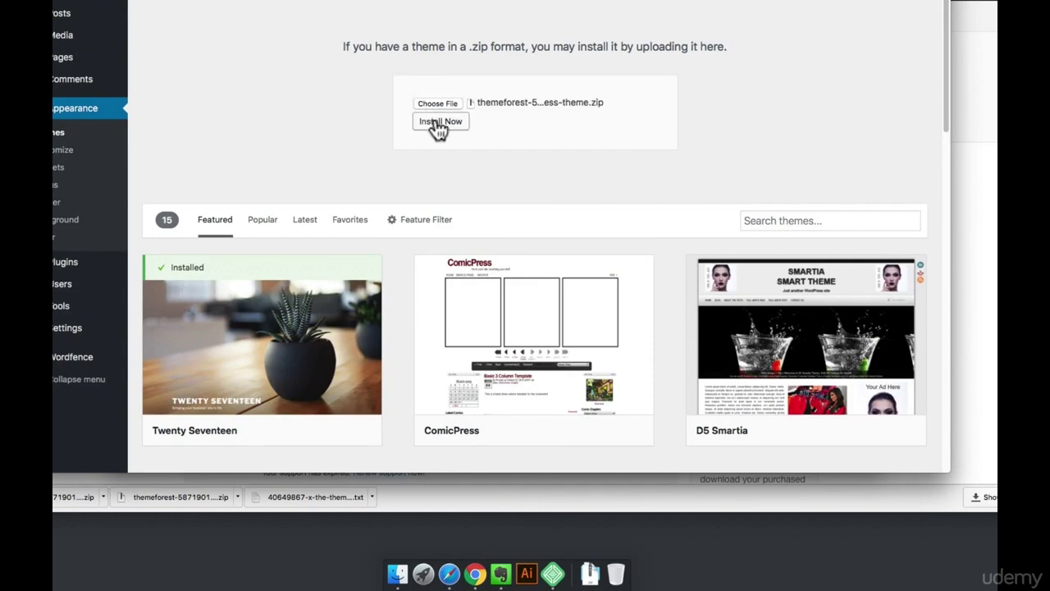
{"action": "left_click", "coordinate": [435, 122]}
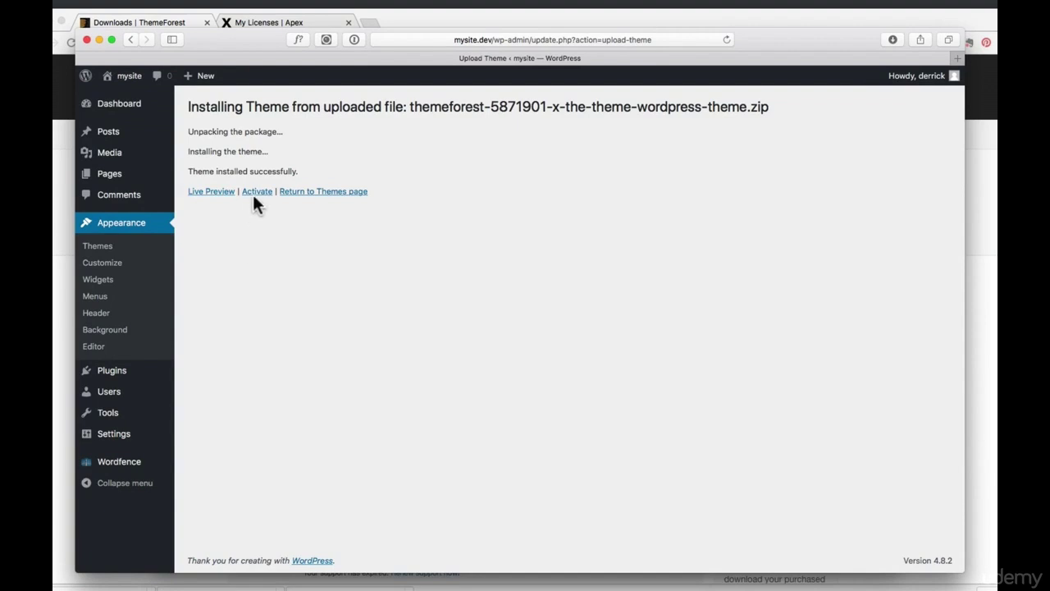
{"action": "left_click", "coordinate": [337, 197]}
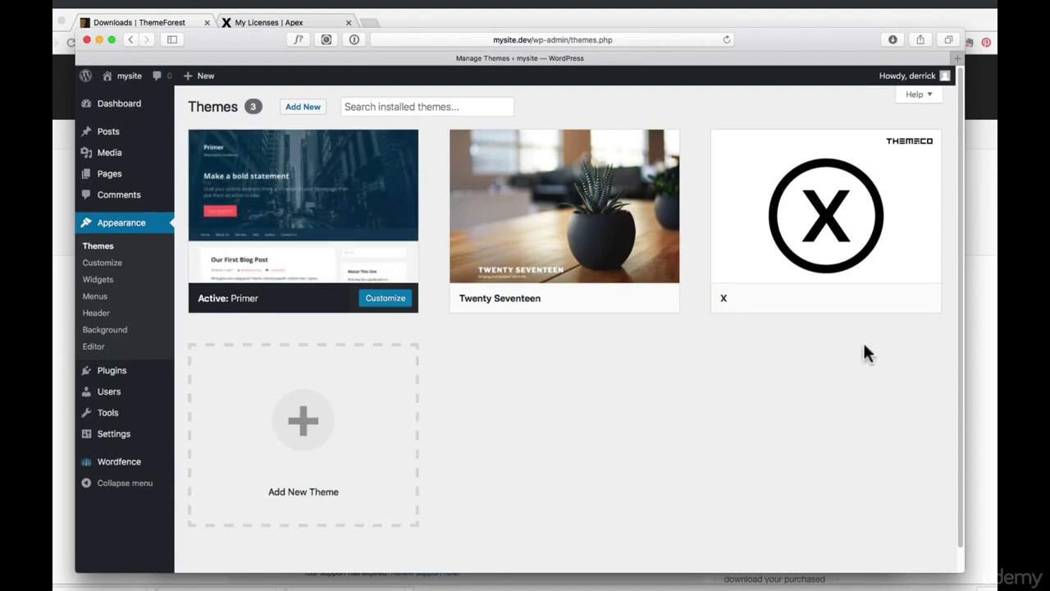
Activate the X theme from its card on the Themes page
{"action": "mouse_move", "coordinate": [866, 259]}
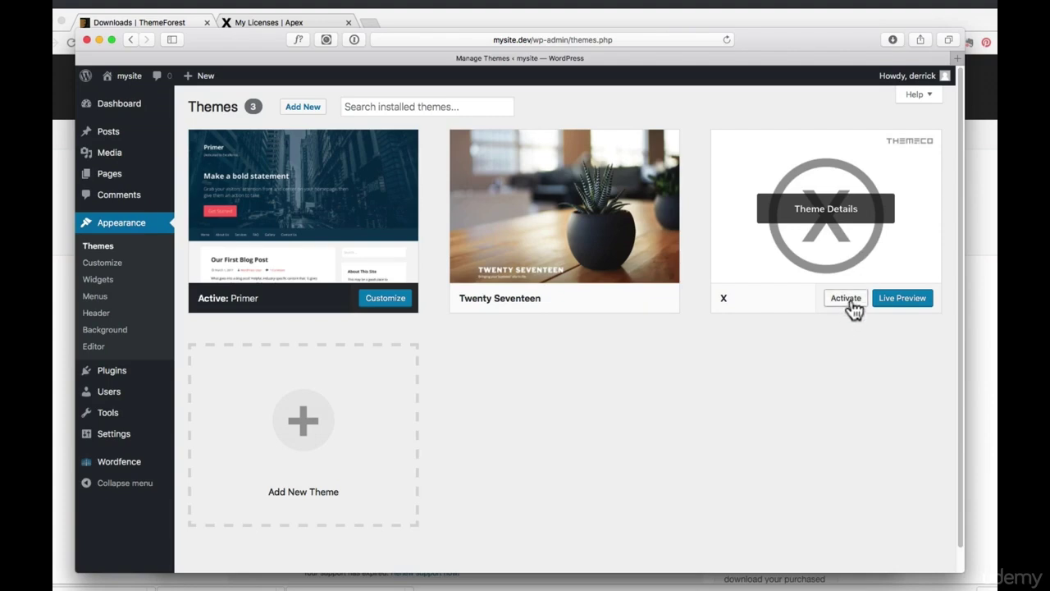
{"action": "left_click", "coordinate": [846, 298]}
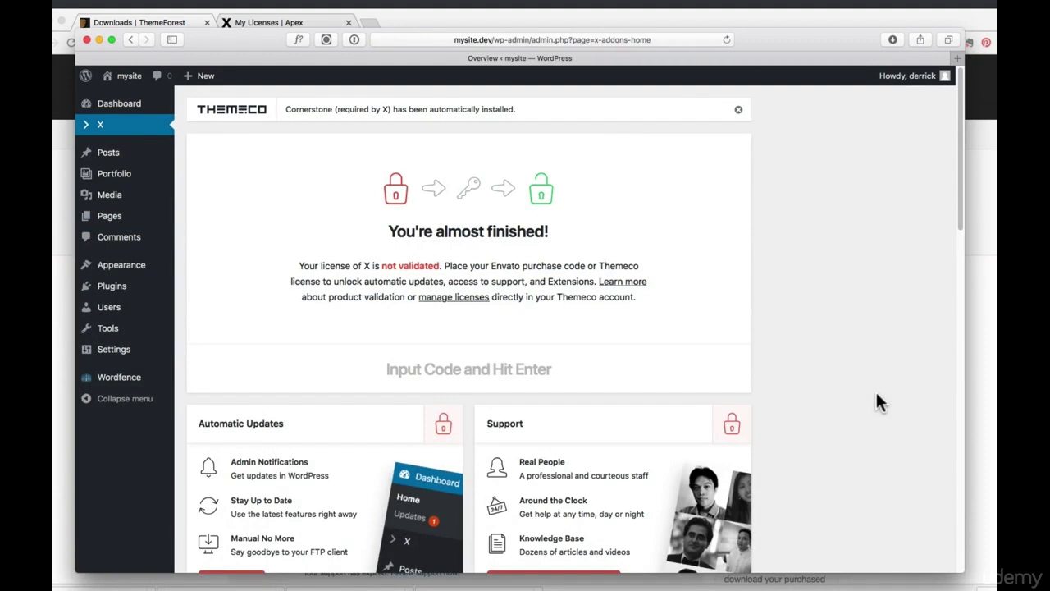
{"action": "mouse_move", "coordinate": [98, 155]}
Download the X license certificate as text and copy its item purchase code
{"action": "left_click", "coordinate": [92, 25]}
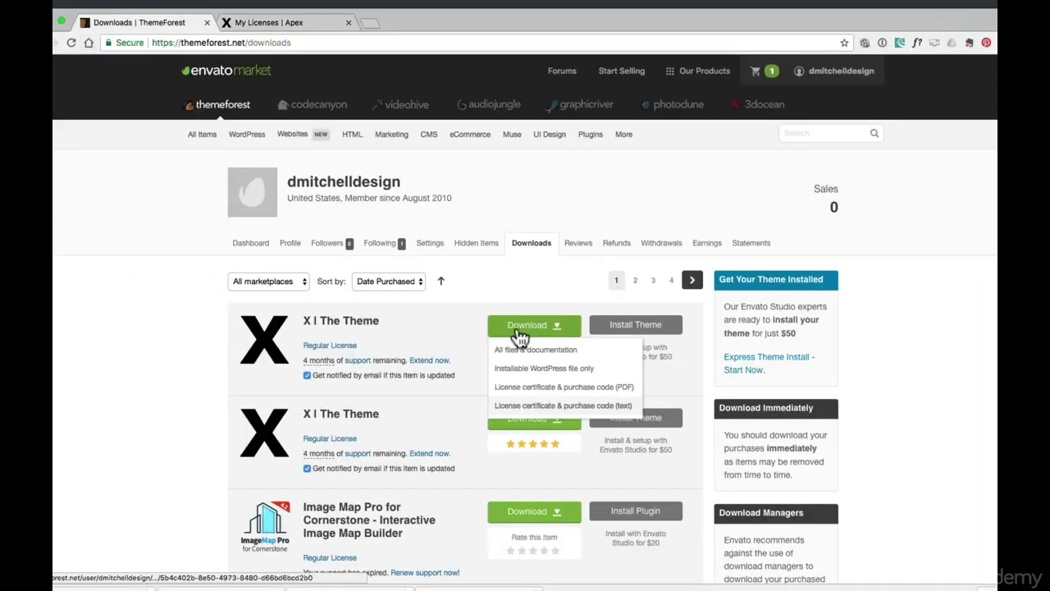
{"action": "left_click", "coordinate": [581, 408]}
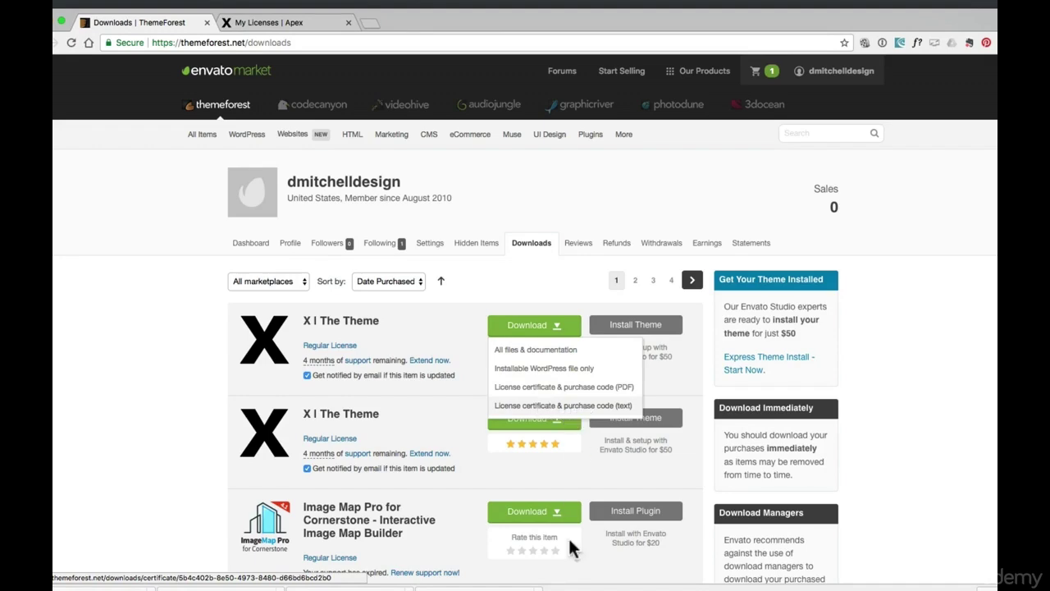
{"action": "left_click", "coordinate": [599, 576]}
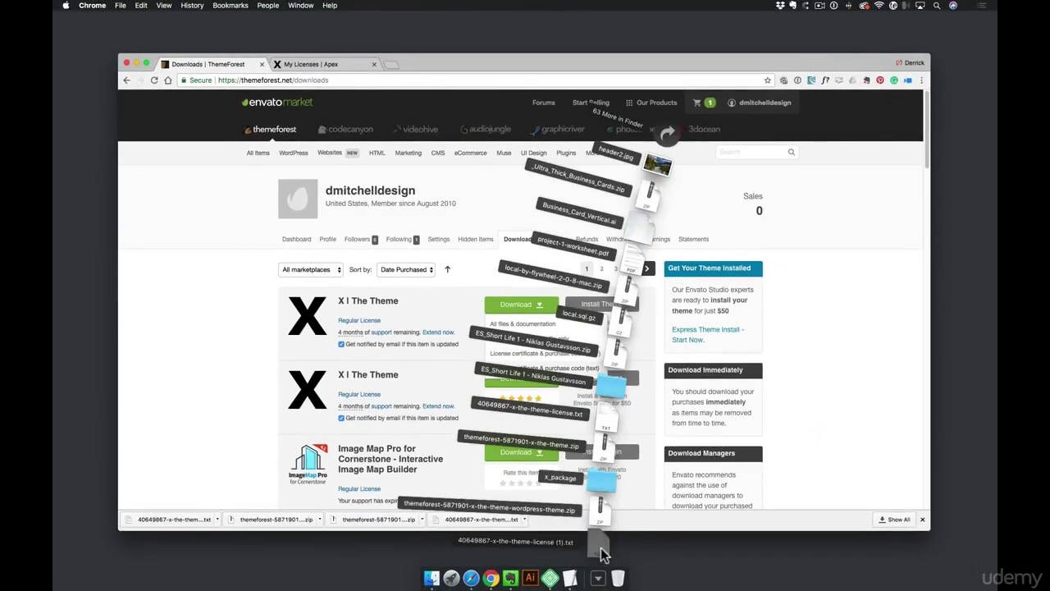
{"action": "left_click", "coordinate": [599, 548]}
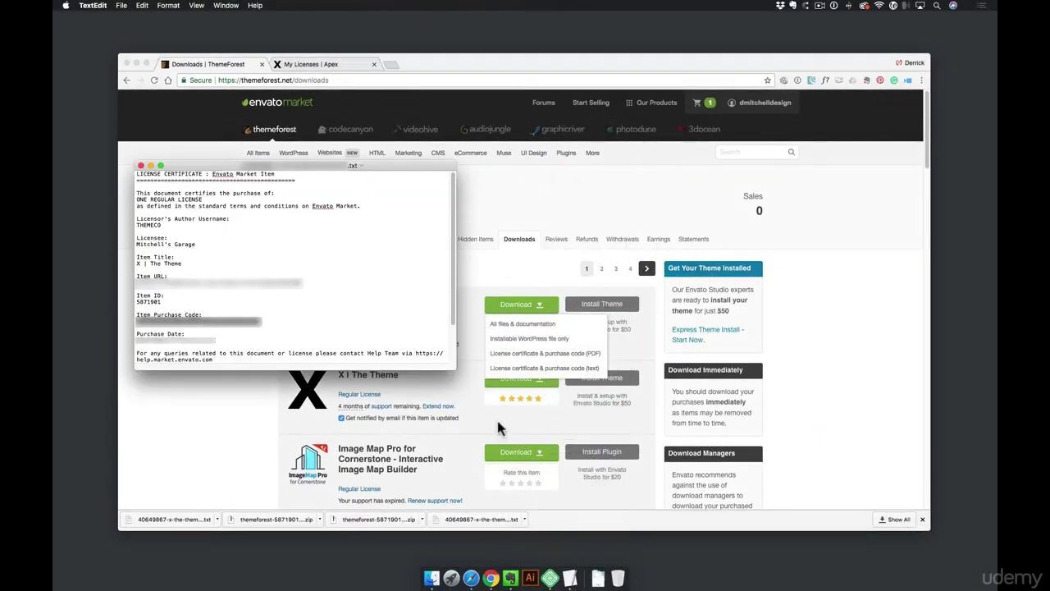
{"action": "left_click_drag", "start_coordinate": [203, 314], "coordinate": [135, 315]}
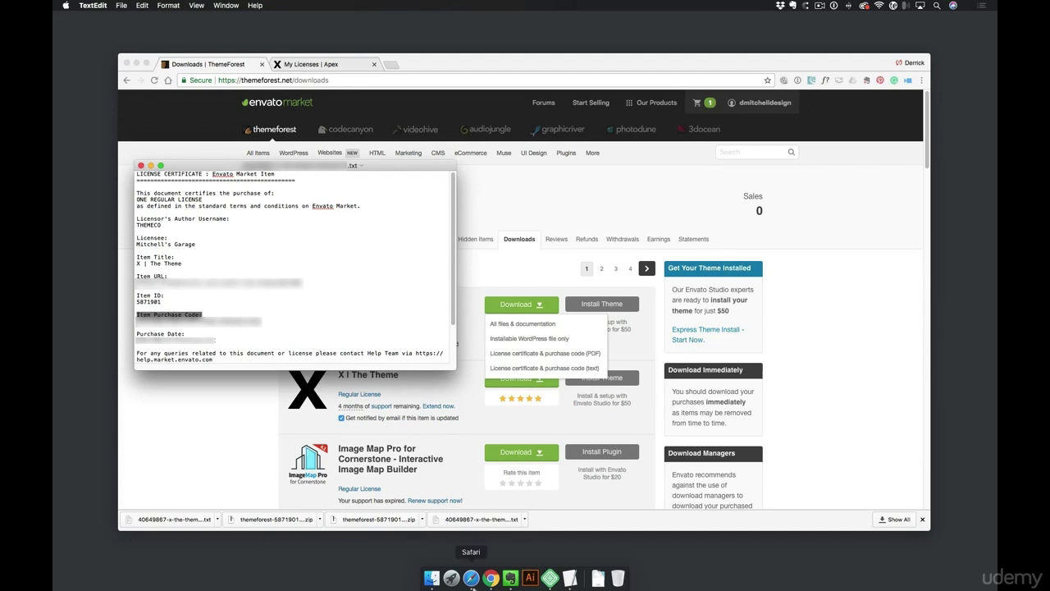
{"action": "left_click", "coordinate": [471, 572]}
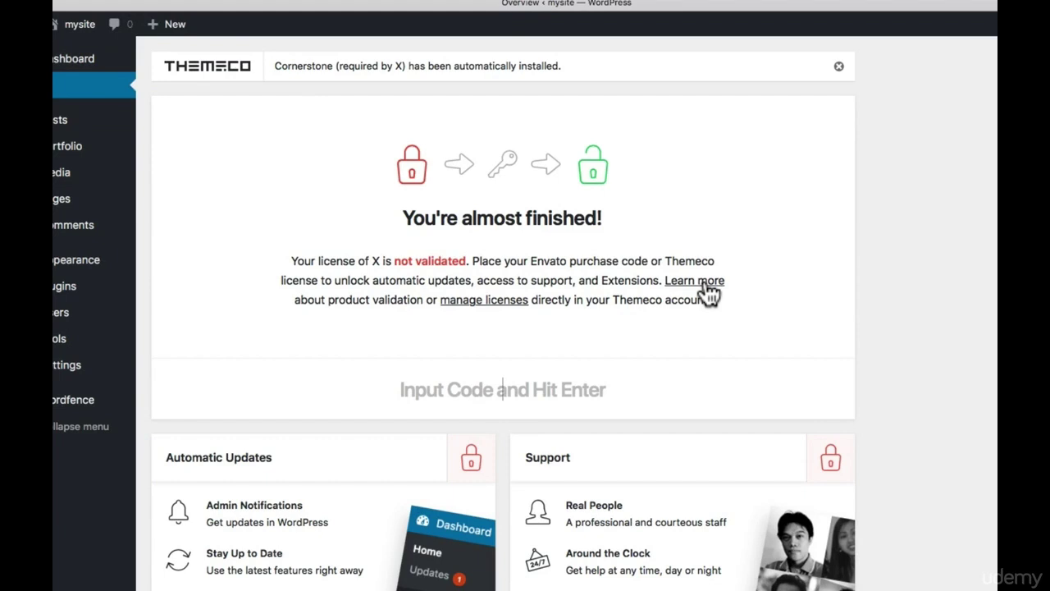
Paste the purchase code to validate X, then check the Demo Content list, leaving Agency chosen
{"action": "key", "text": "ctrl+v"}
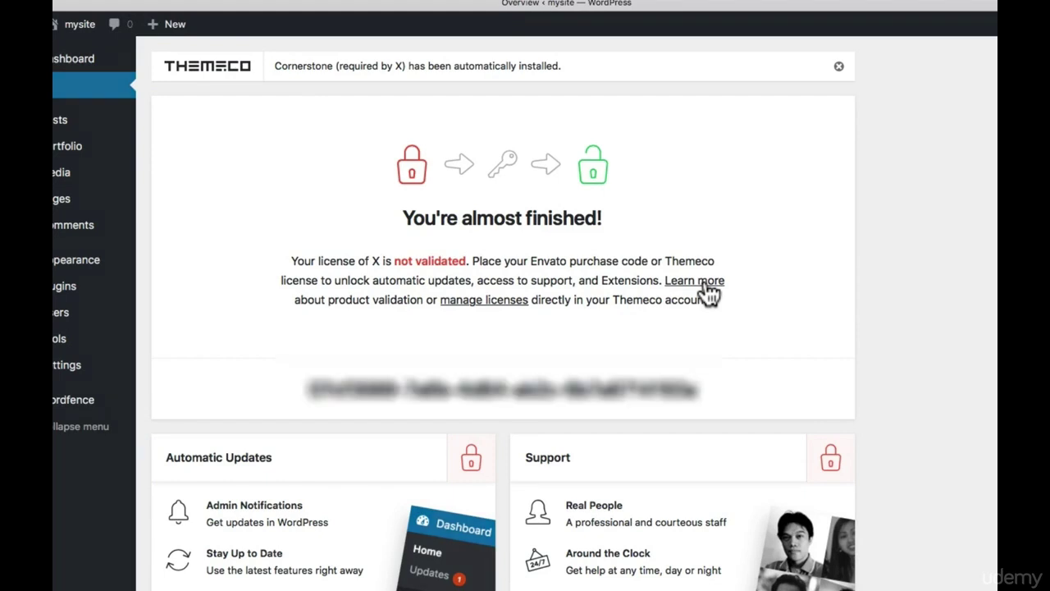
{"action": "key", "text": "Return"}
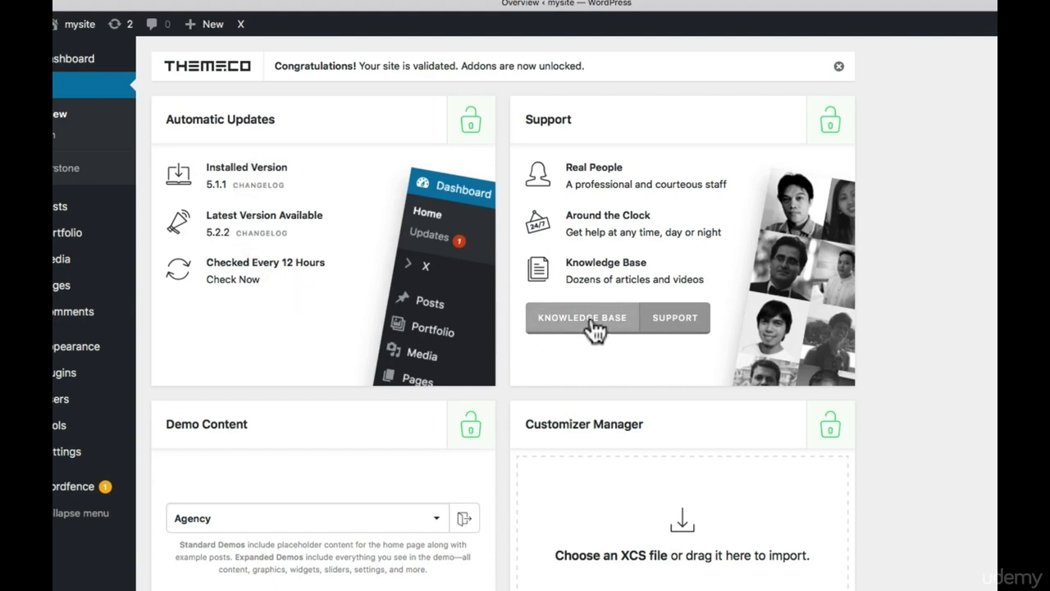
{"action": "scroll", "coordinate": [588, 329], "scroll_direction": "down", "scroll_amount": 5}
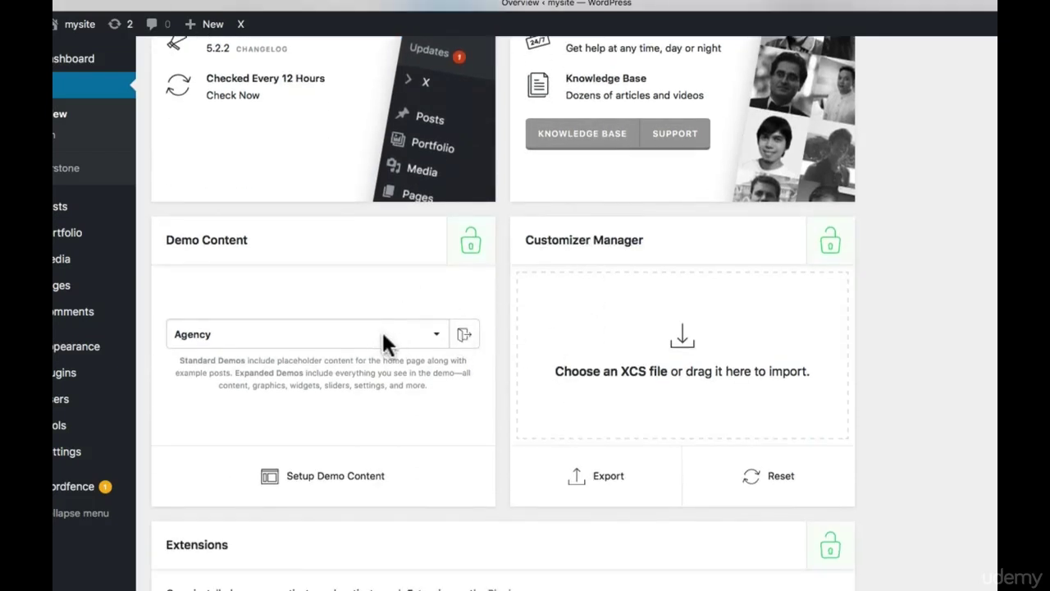
{"action": "left_click", "coordinate": [432, 333]}
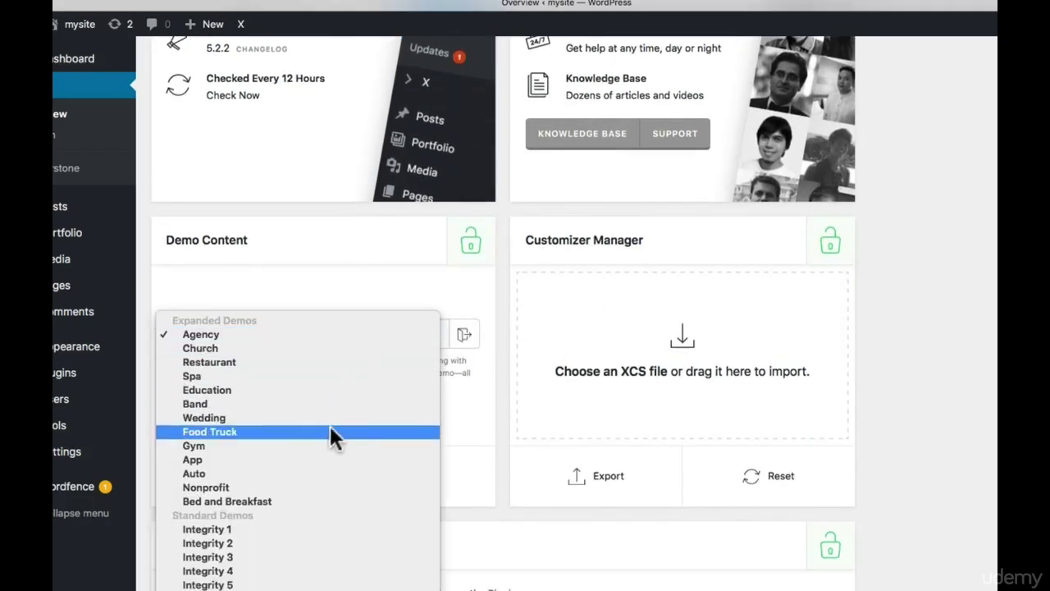
{"action": "left_click", "coordinate": [481, 432]}
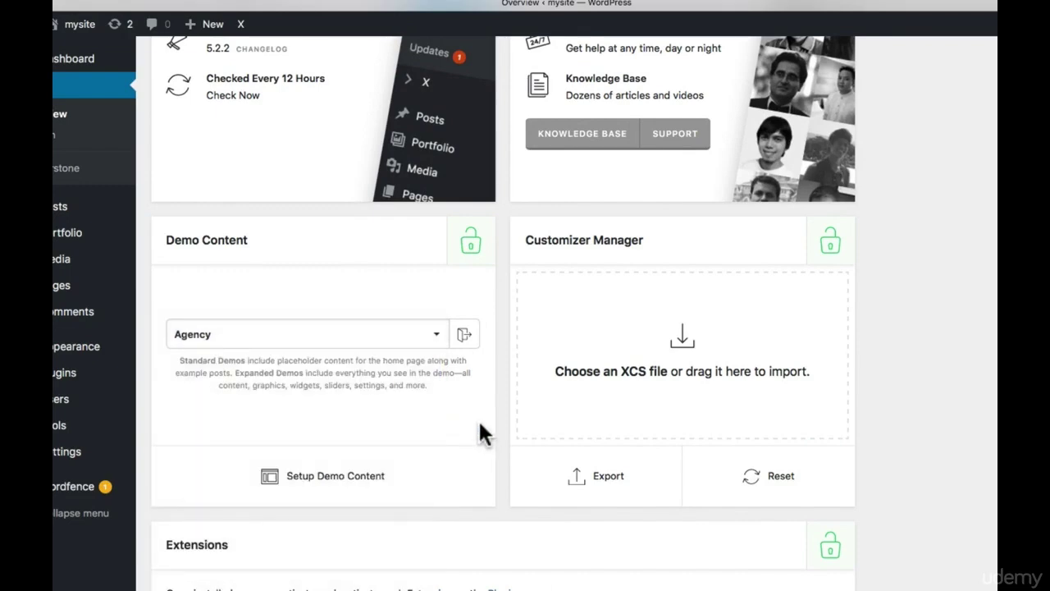
{"action": "scroll", "coordinate": [479, 418], "scroll_direction": "down", "scroll_amount": 10}
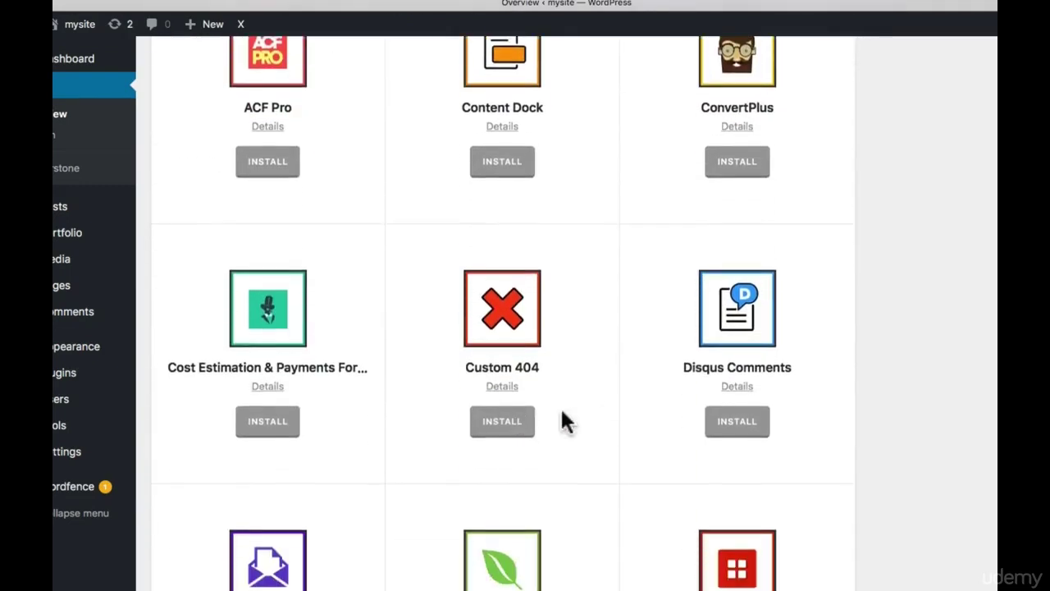
Scroll through the unlocked X Extensions grid
{"action": "scroll", "coordinate": [480, 464], "scroll_direction": "down", "scroll_amount": 12}
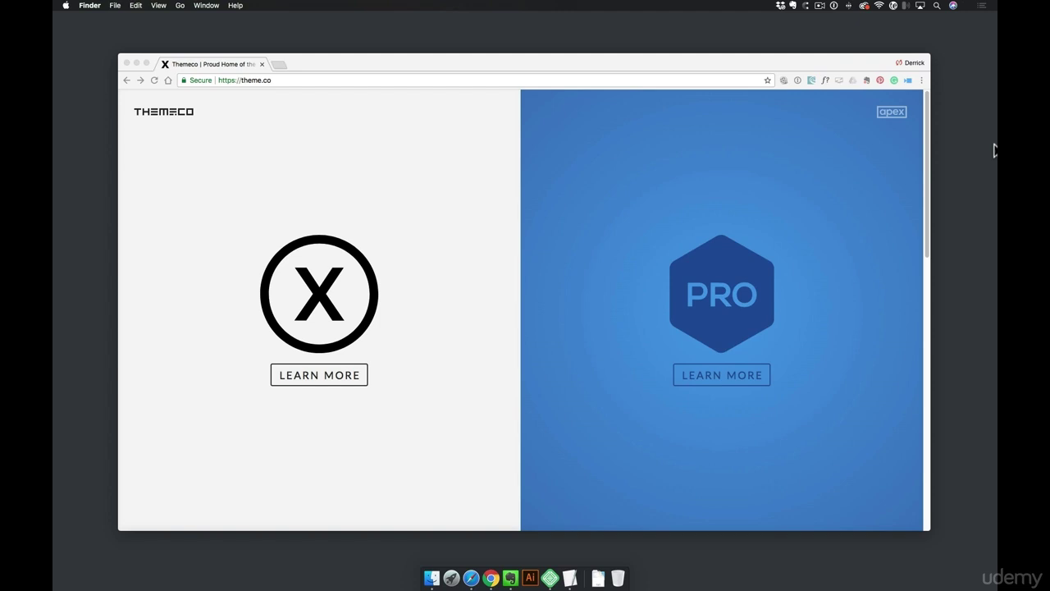
Open the Apex dashboard's Child Themes page and download x-child.zip for X
{"action": "left_click", "coordinate": [346, 79]}
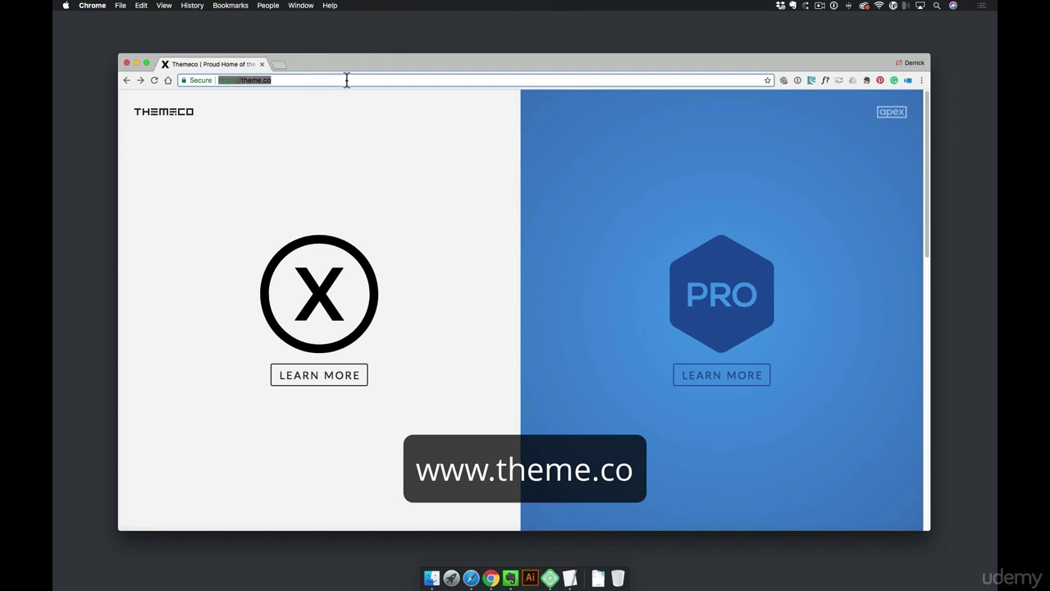
{"action": "left_click", "coordinate": [896, 119]}
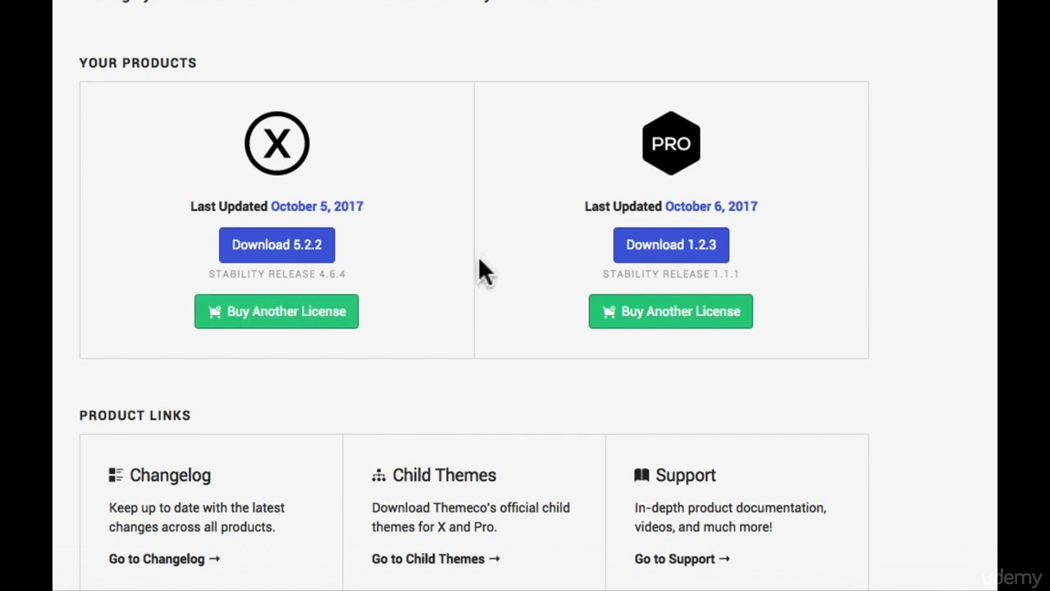
{"action": "scroll", "coordinate": [481, 266], "scroll_direction": "down", "scroll_amount": 4}
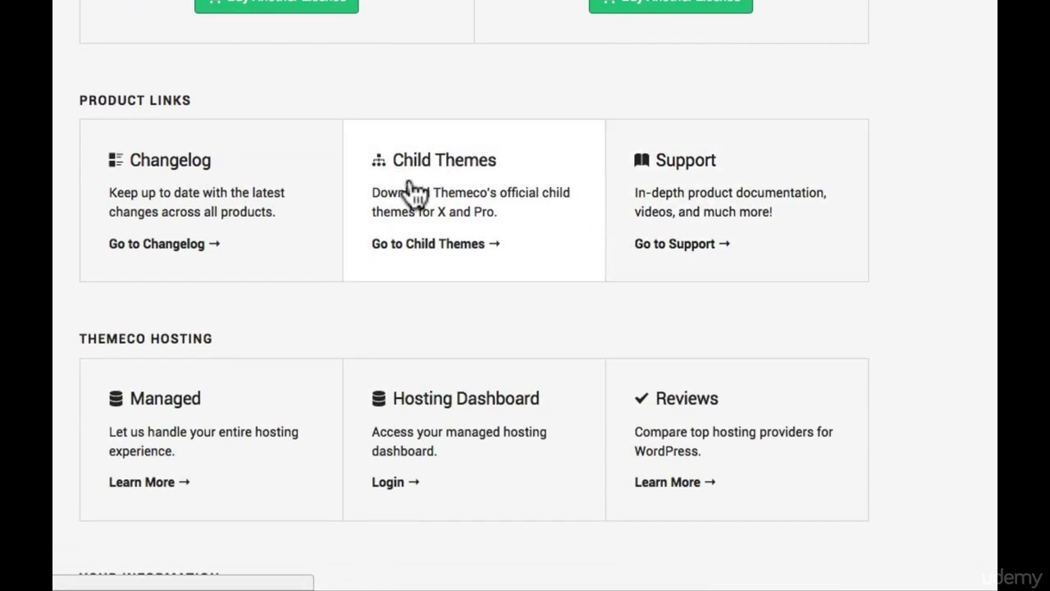
{"action": "left_click", "coordinate": [482, 226]}
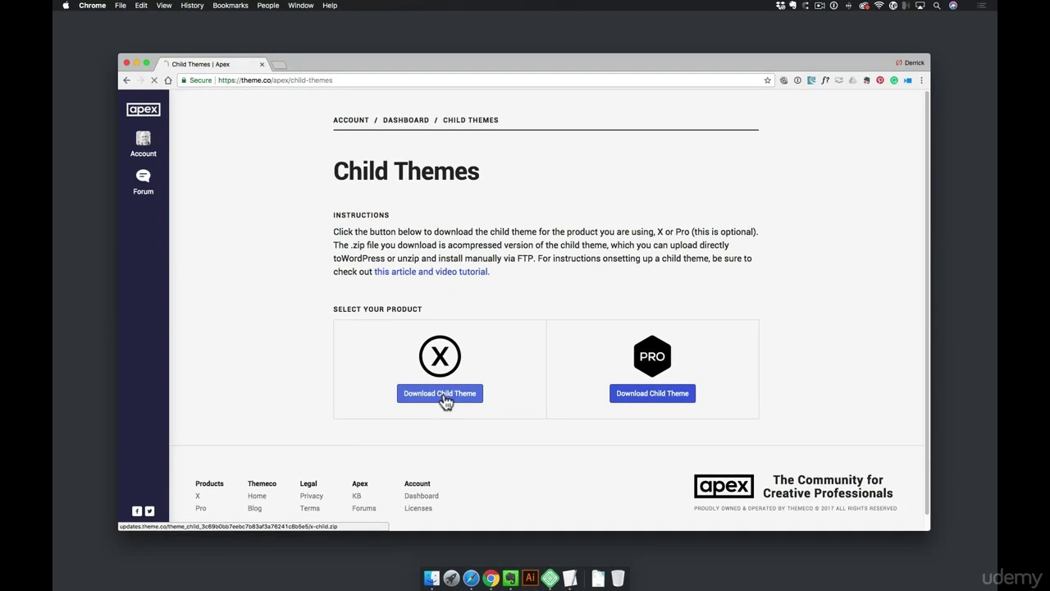
{"action": "left_click", "coordinate": [417, 343]}
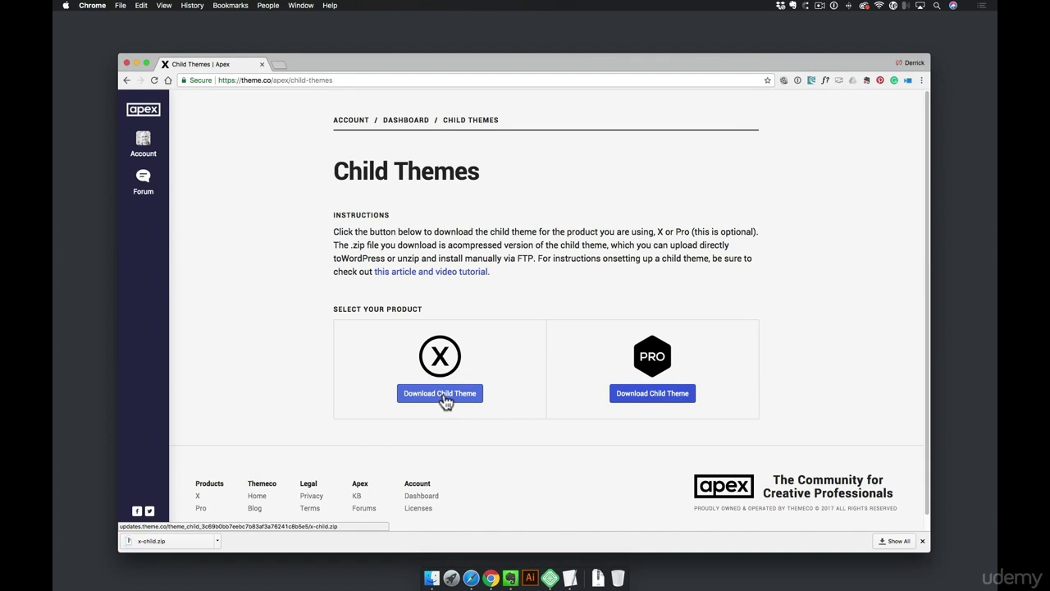
Open mysite's admin from Local and reach the Upload Theme form under Appearance > Themes
{"action": "left_click", "coordinate": [549, 579]}
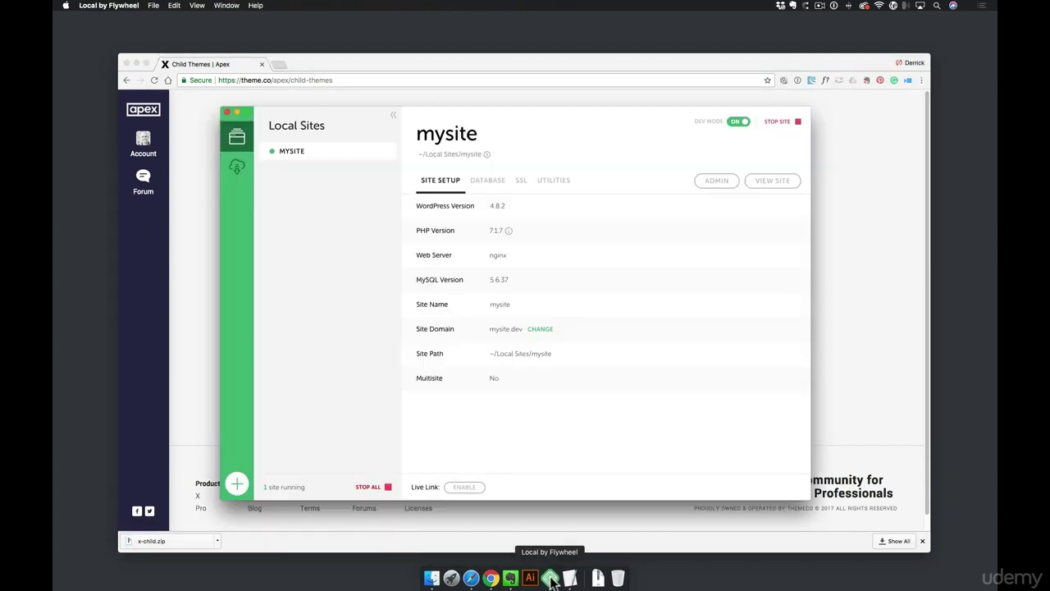
{"action": "left_click", "coordinate": [714, 182]}
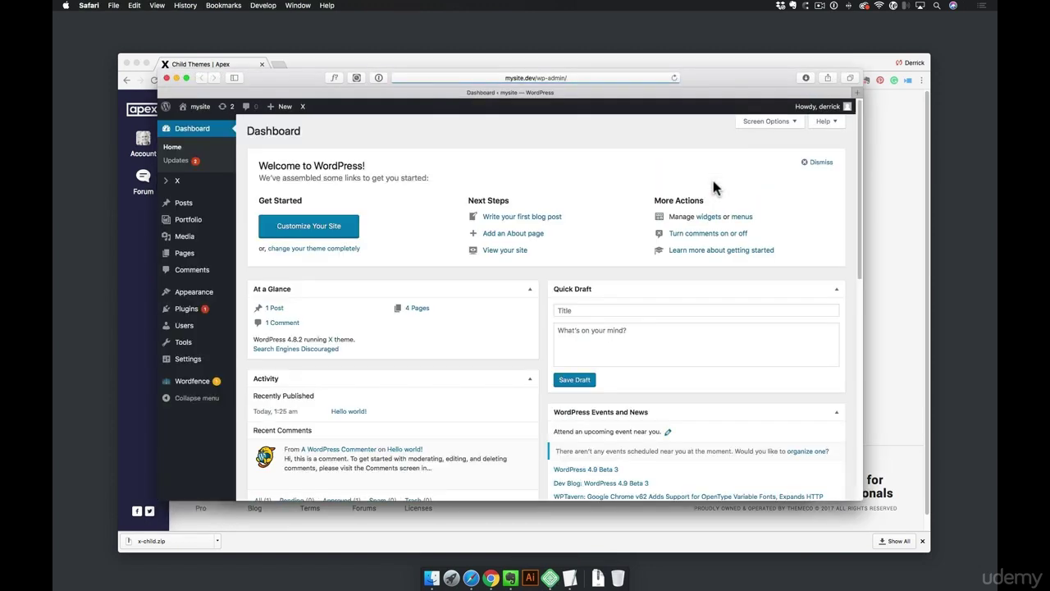
{"action": "mouse_move", "coordinate": [217, 294]}
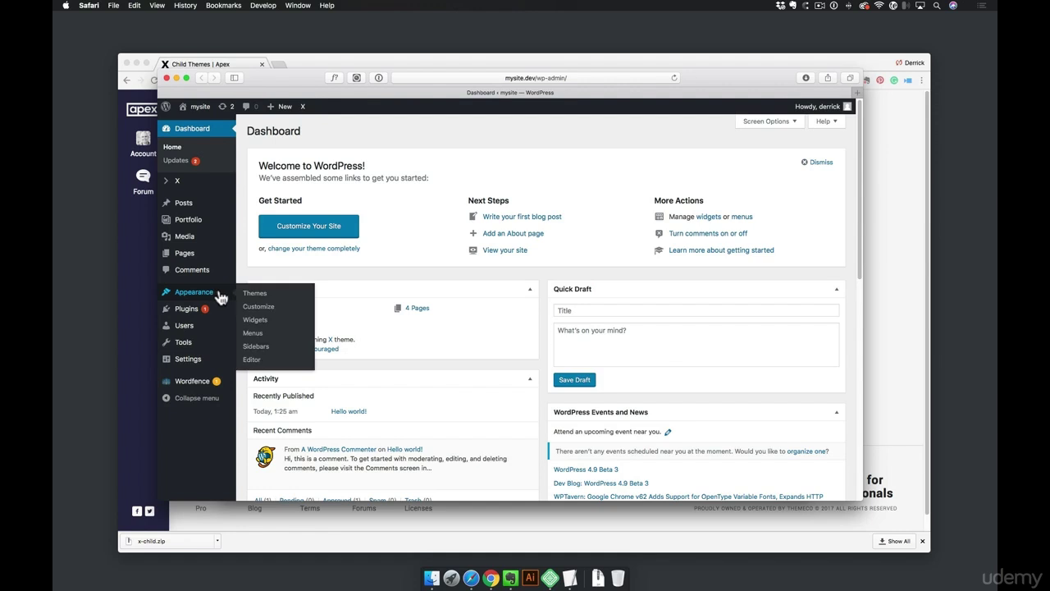
{"action": "left_click", "coordinate": [260, 297]}
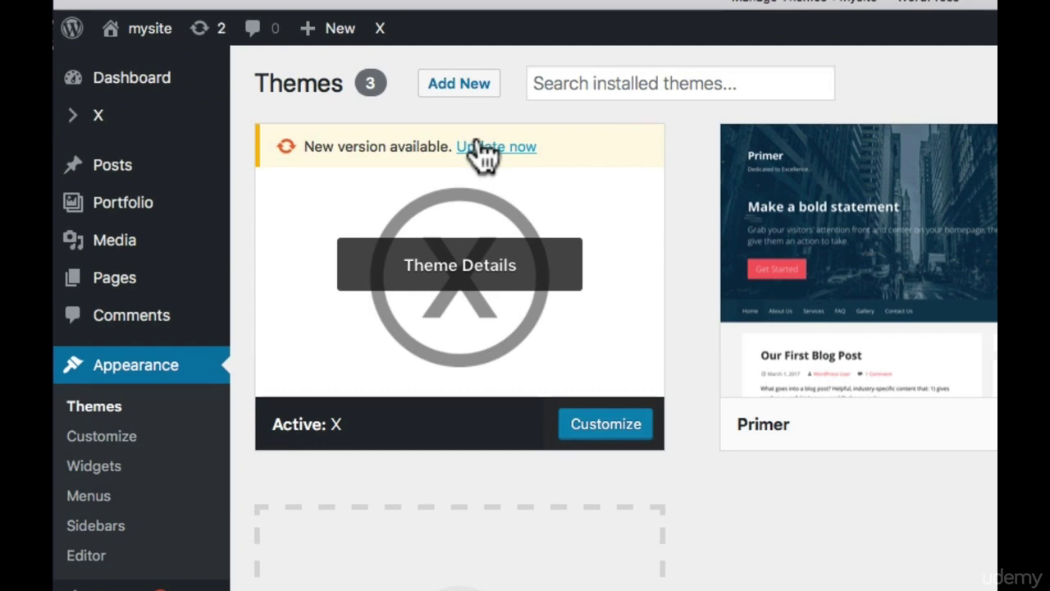
{"action": "left_click", "coordinate": [467, 90]}
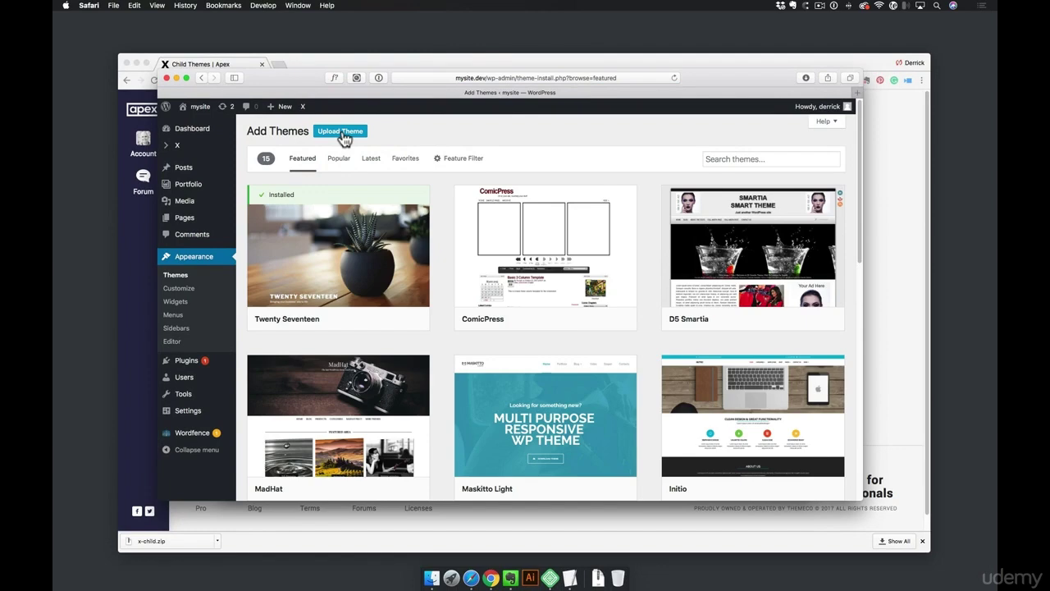
{"action": "left_click", "coordinate": [341, 133]}
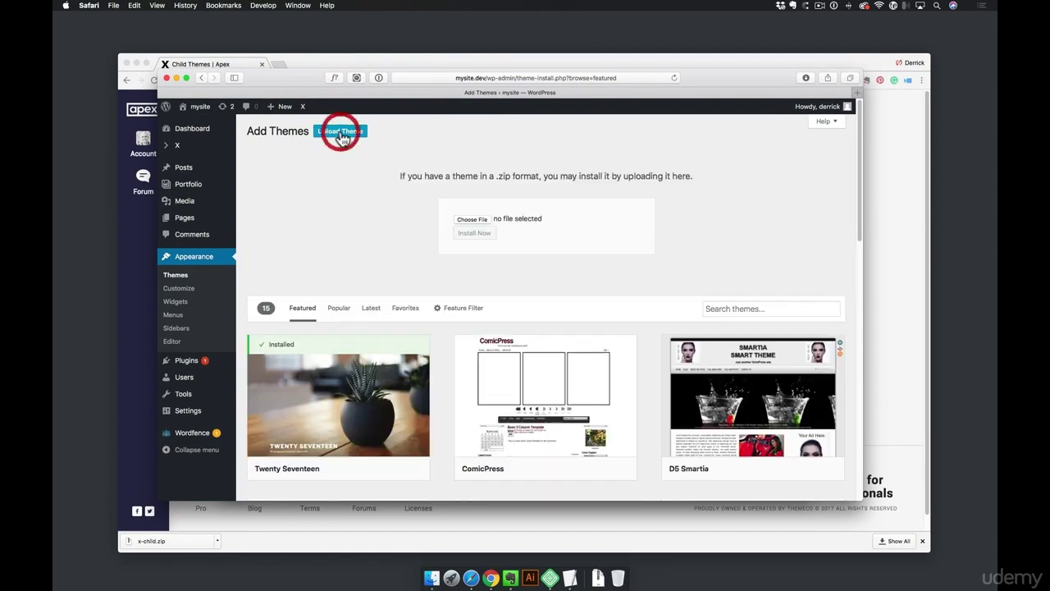
Upload x-child.zip from Downloads and install it
{"action": "left_click", "coordinate": [597, 579]}
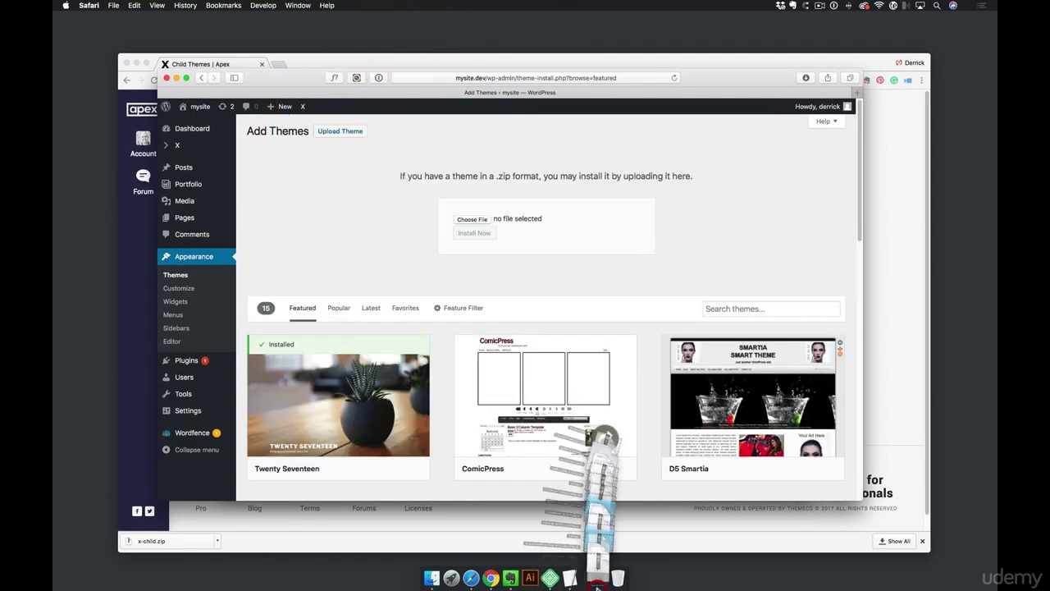
{"action": "left_click_drag", "start_coordinate": [563, 543], "coordinate": [476, 223]}
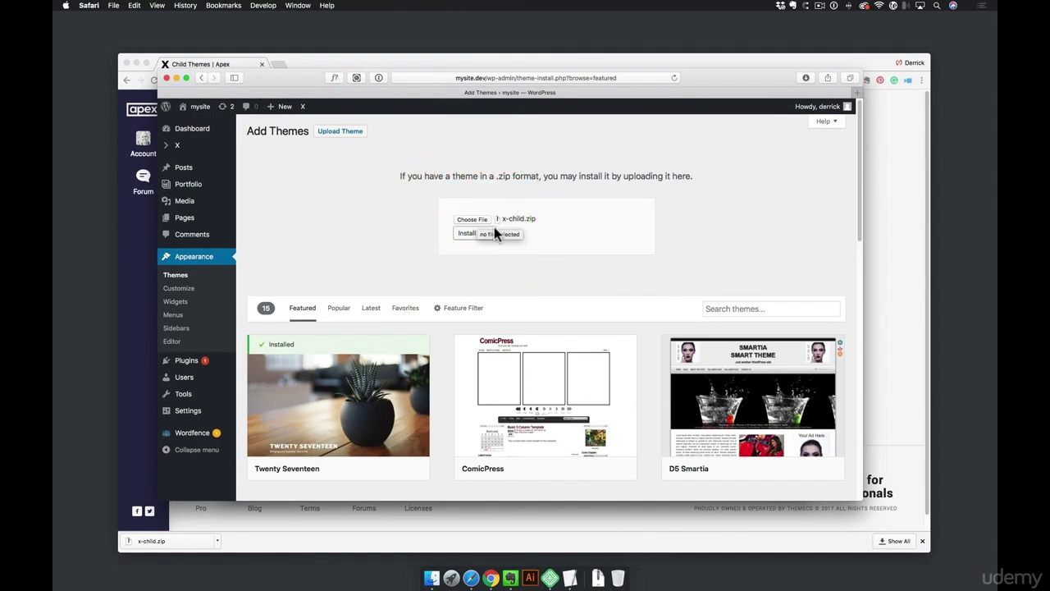
{"action": "left_click", "coordinate": [479, 236]}
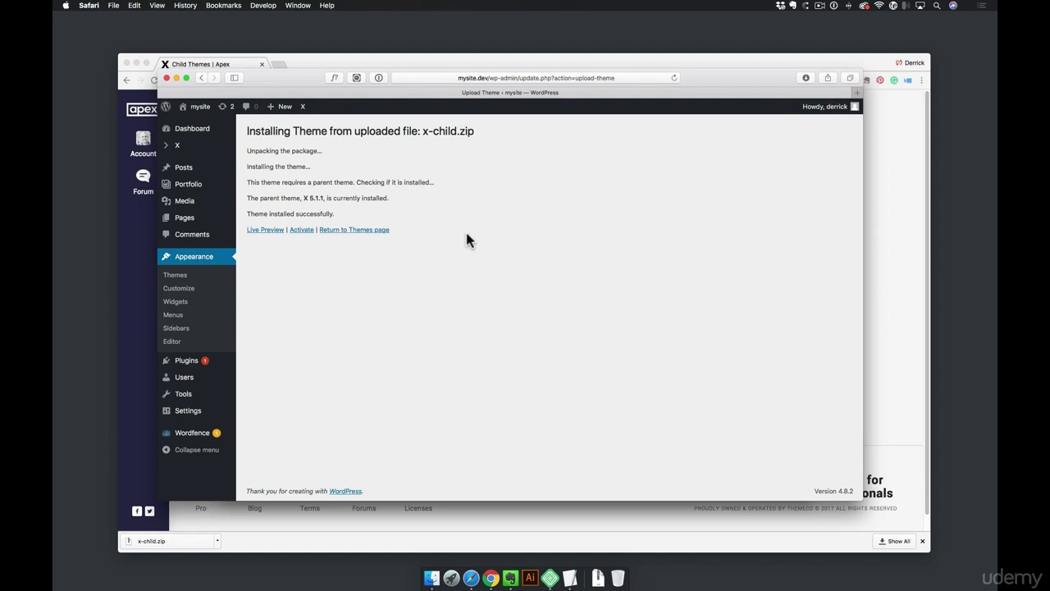
Activate X – Child Theme and confirm it is active in the installed themes list
{"action": "left_click", "coordinate": [293, 230]}
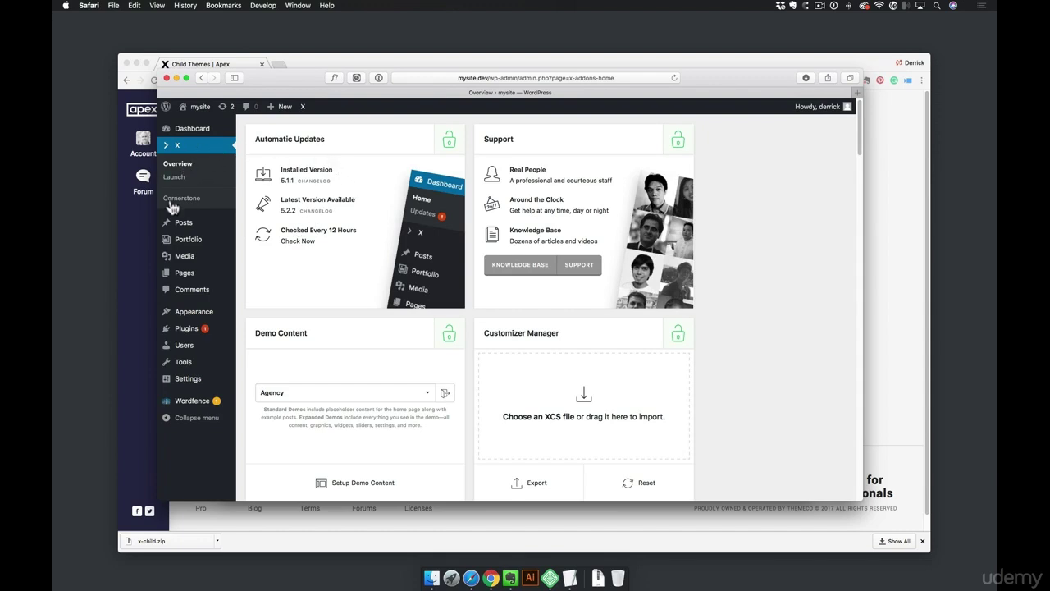
{"action": "scroll", "coordinate": [633, 300], "scroll_direction": "down", "scroll_amount": 10}
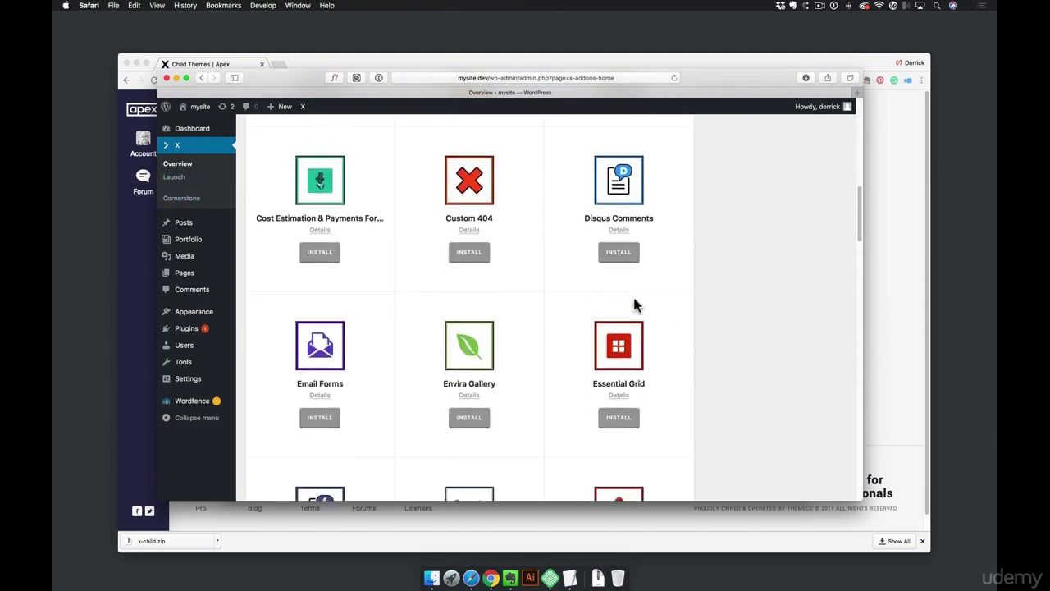
{"action": "mouse_move", "coordinate": [193, 314]}
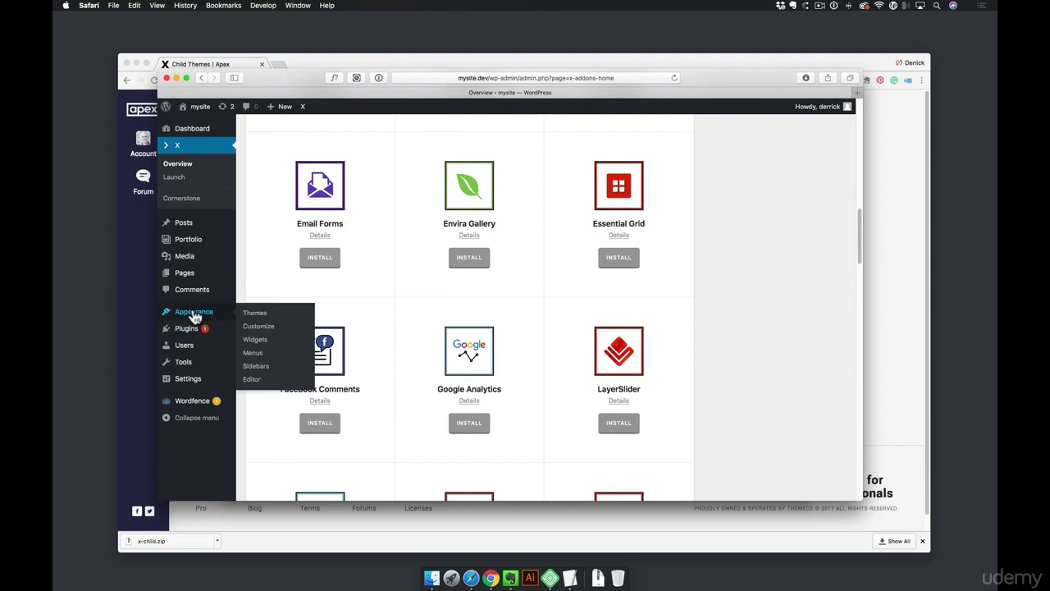
{"action": "left_click", "coordinate": [258, 313]}
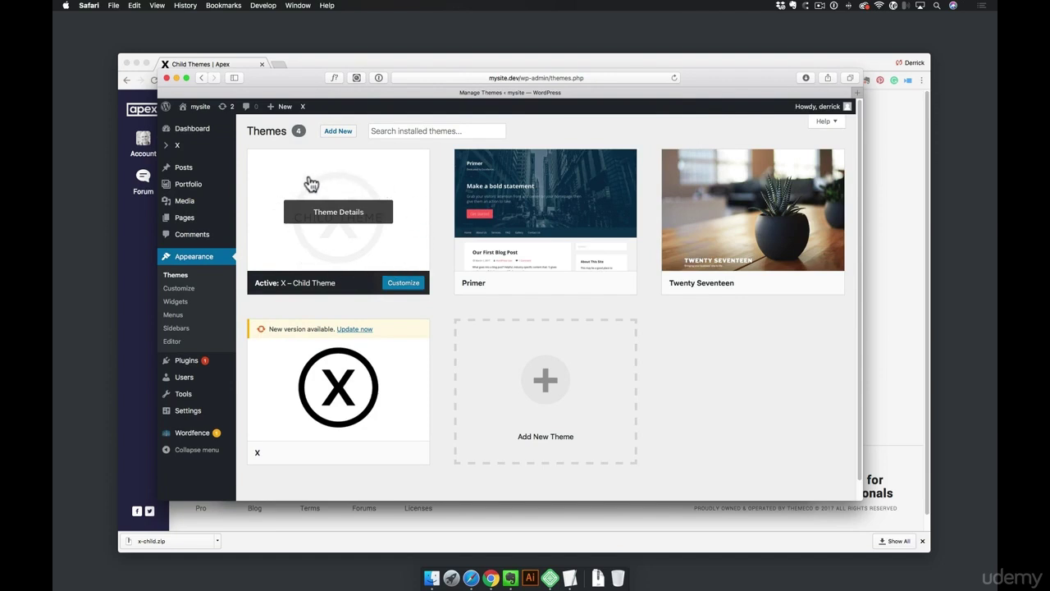
{"action": "scroll", "coordinate": [294, 226], "scroll_direction": "down", "scroll_amount": 1}
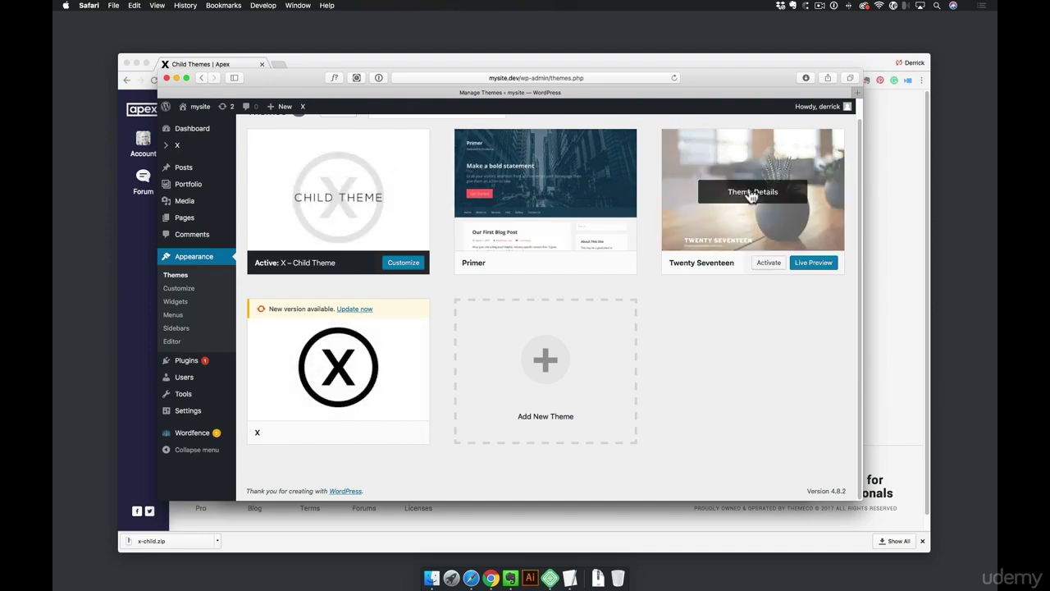
Delete the Primer theme, leaving X – Child Theme, Twenty Seventeen and X installed
{"action": "left_click", "coordinate": [596, 157]}
{"action": "left_click", "coordinate": [827, 480]}
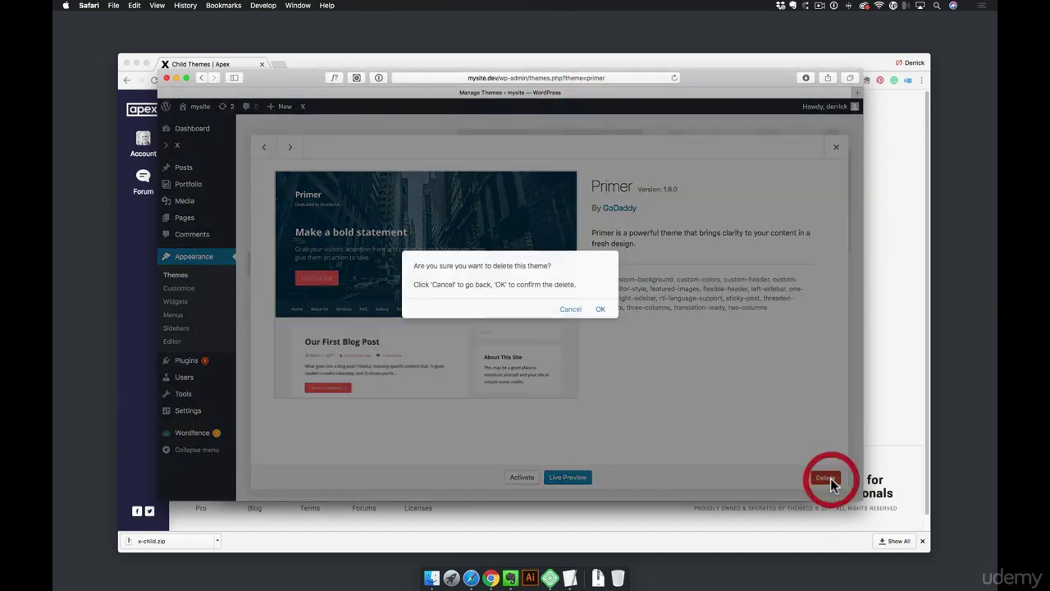
{"action": "left_click", "coordinate": [600, 309]}
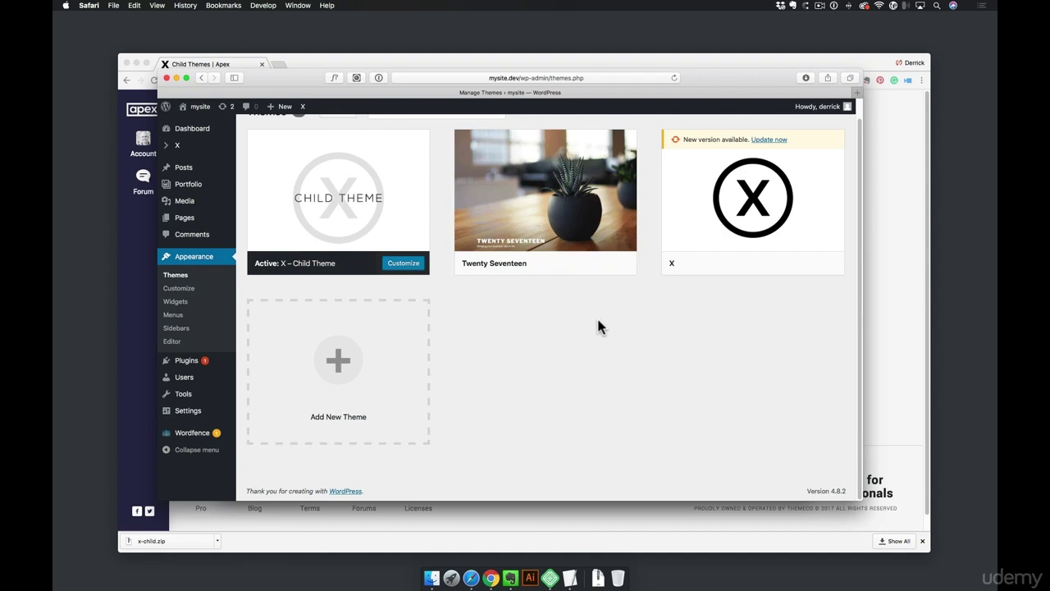
{"action": "mouse_move", "coordinate": [710, 235]}
{"action": "mouse_move", "coordinate": [366, 160]}
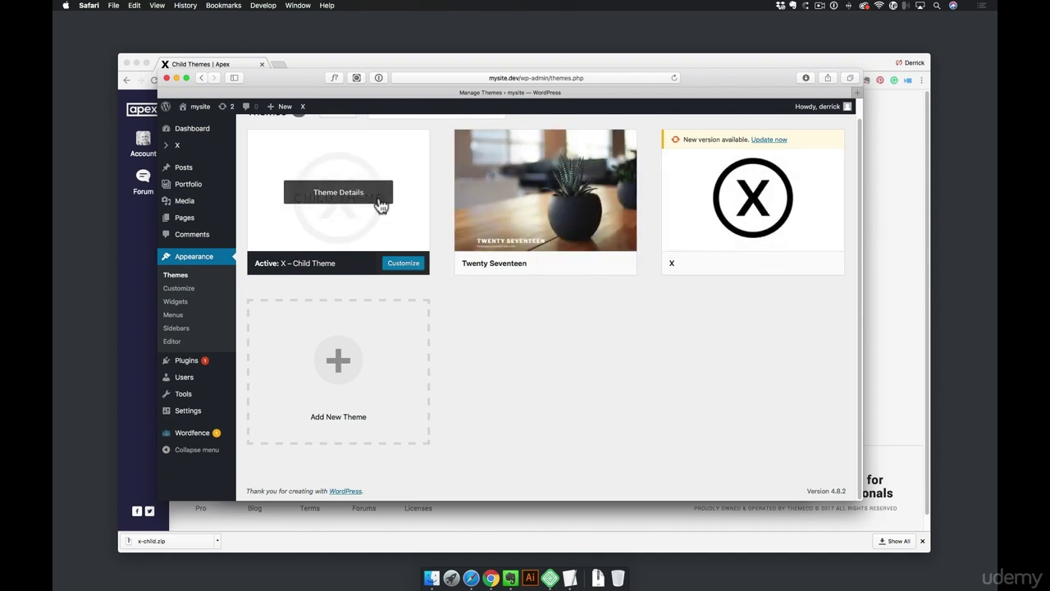
{"action": "left_click", "coordinate": [559, 333]}
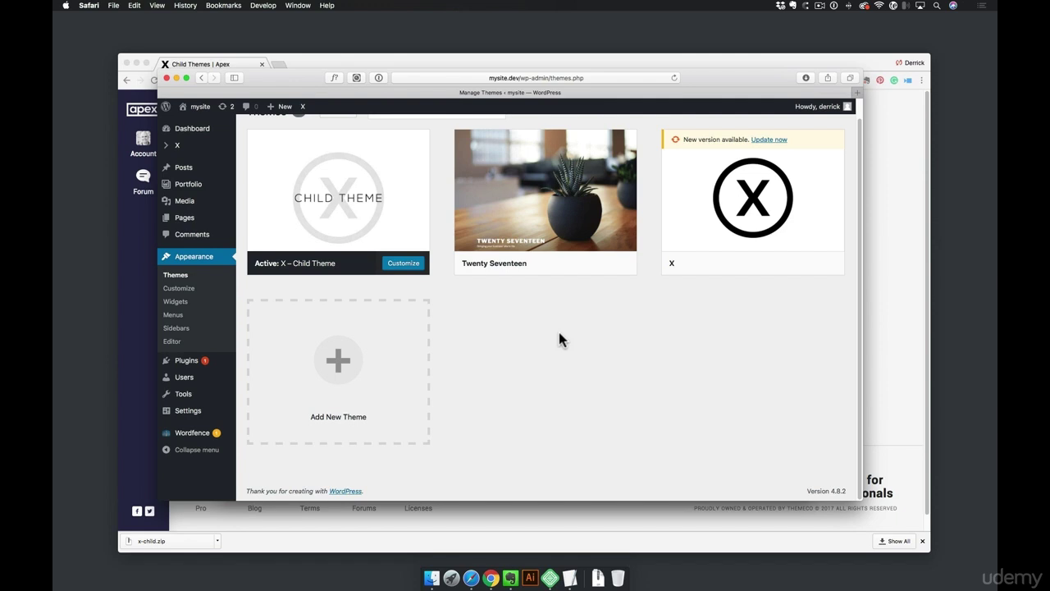
Bring Local by Flywheel forward showing mysite's setup: WordPress 4.8.2, PHP 7.1.7, MySQL 5.6.37
{"action": "left_click", "coordinate": [550, 578]}
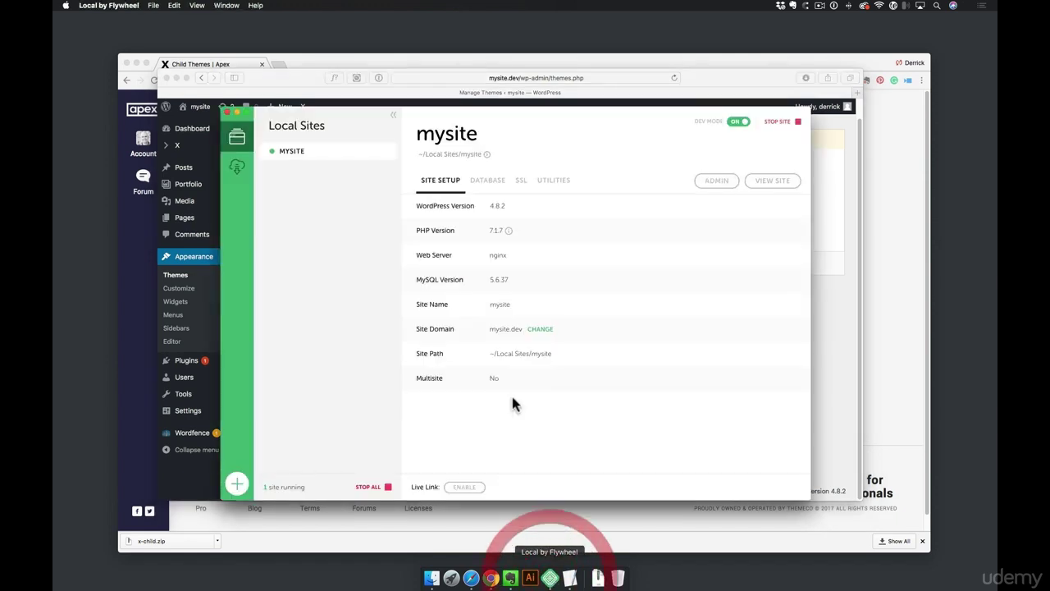
{"action": "left_click", "coordinate": [344, 233]}
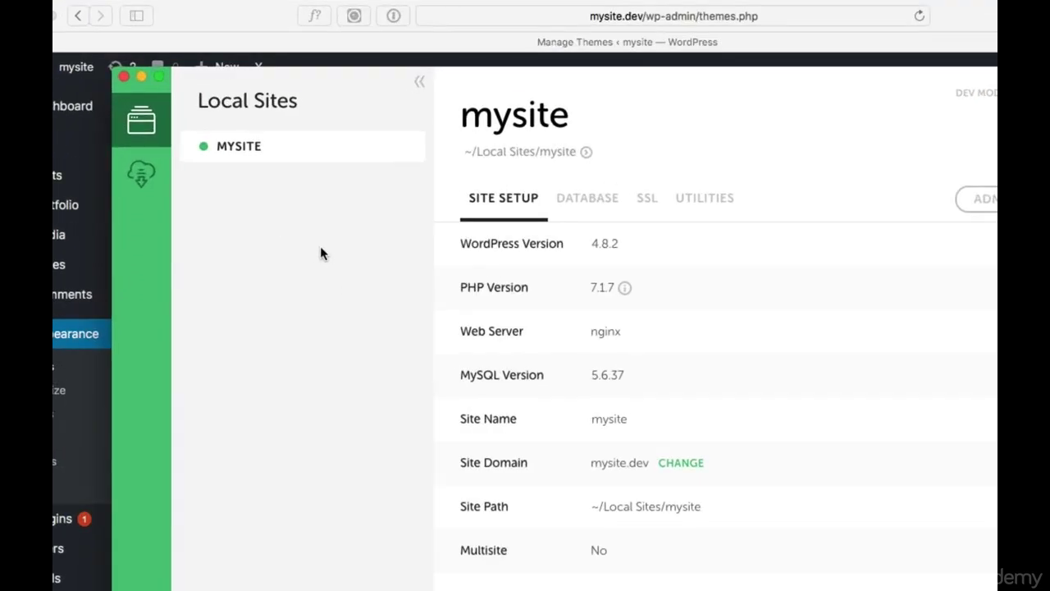
Save mysite as a blueprint, renamed to the owner's name followed by 'Main Blueprint'
{"action": "right_click", "coordinate": [311, 153]}
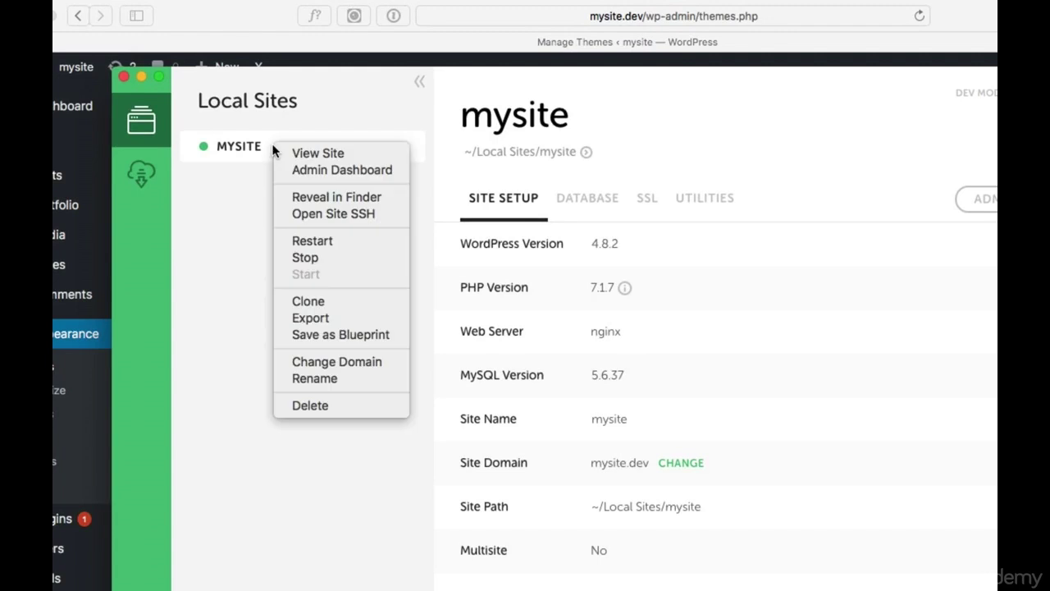
{"action": "left_click", "coordinate": [353, 340]}
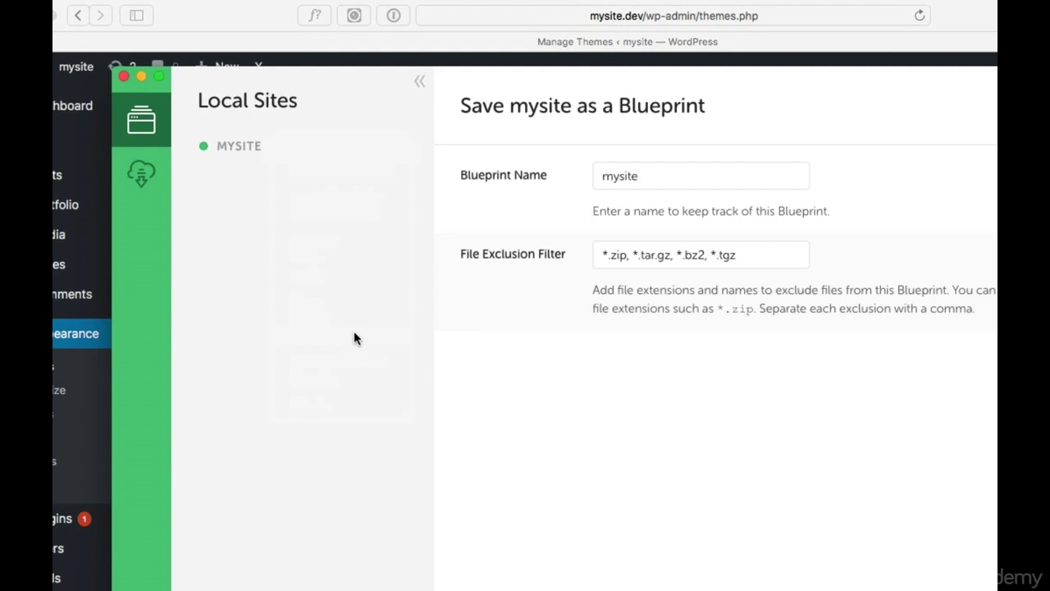
{"action": "left_click_drag", "start_coordinate": [652, 176], "coordinate": [575, 181]}
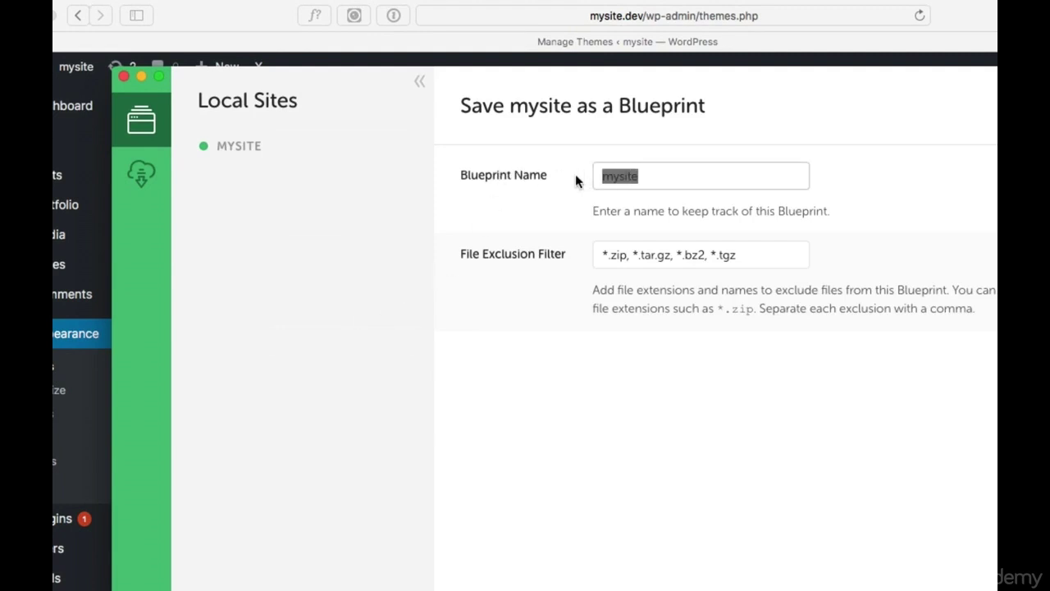
{"action": "type", "text": "Derrick's Main Blue"}
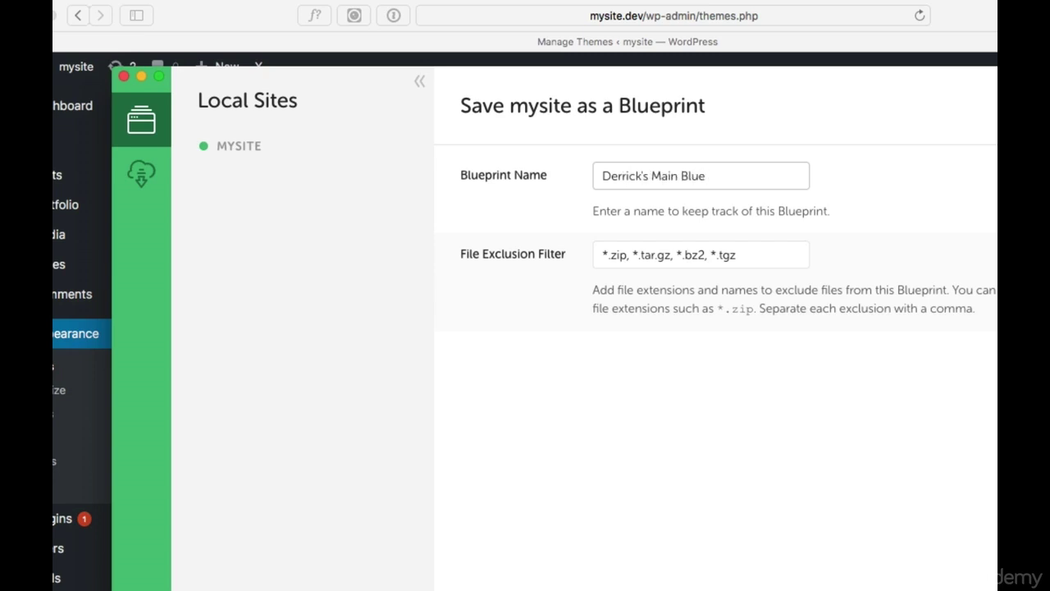
{"action": "type", "text": "print"}
{"action": "key", "text": "Return"}
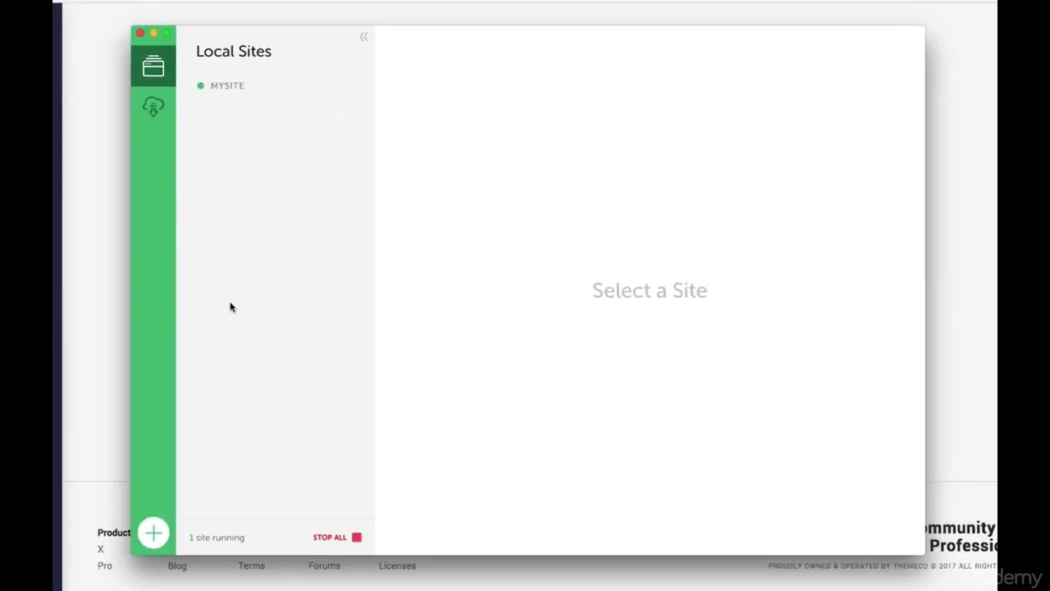
Add a site named newwebsite, choosing the saved main blueprint under Advanced Options
{"action": "left_click", "coordinate": [159, 534]}
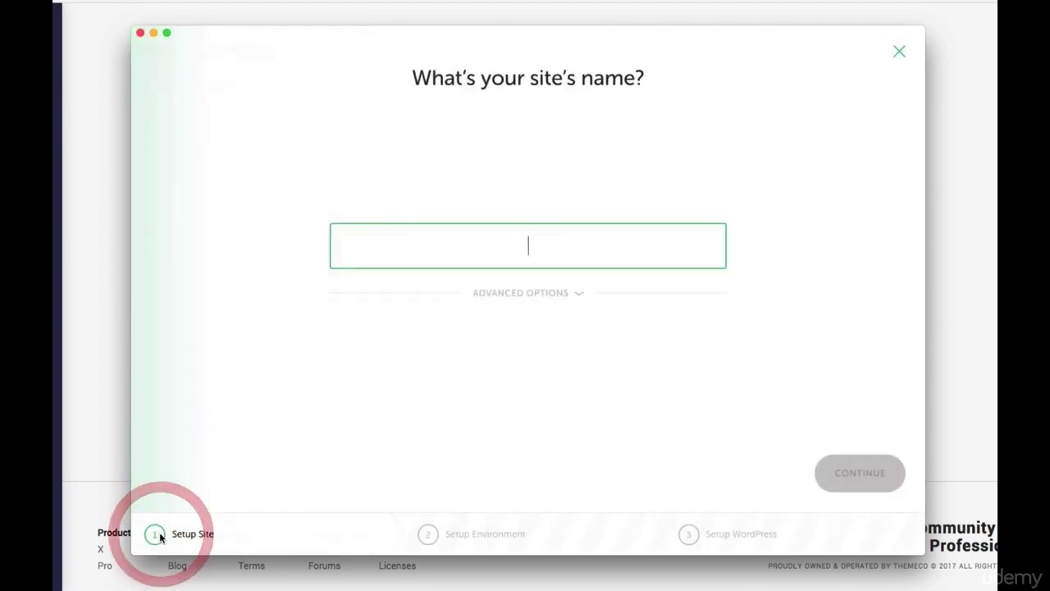
{"action": "type", "text": "newwe"}
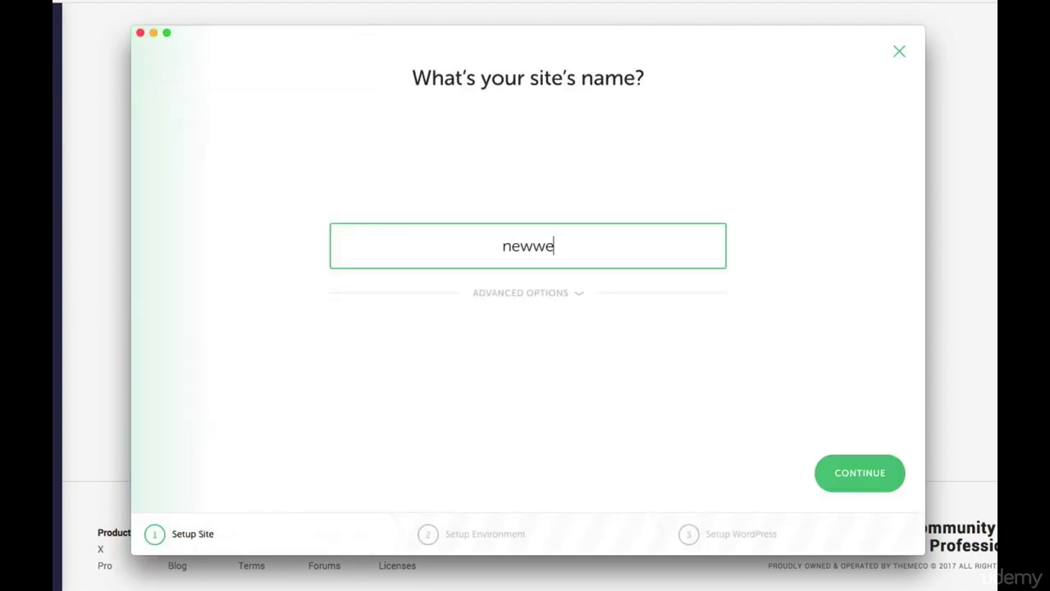
{"action": "type", "text": "bsite"}
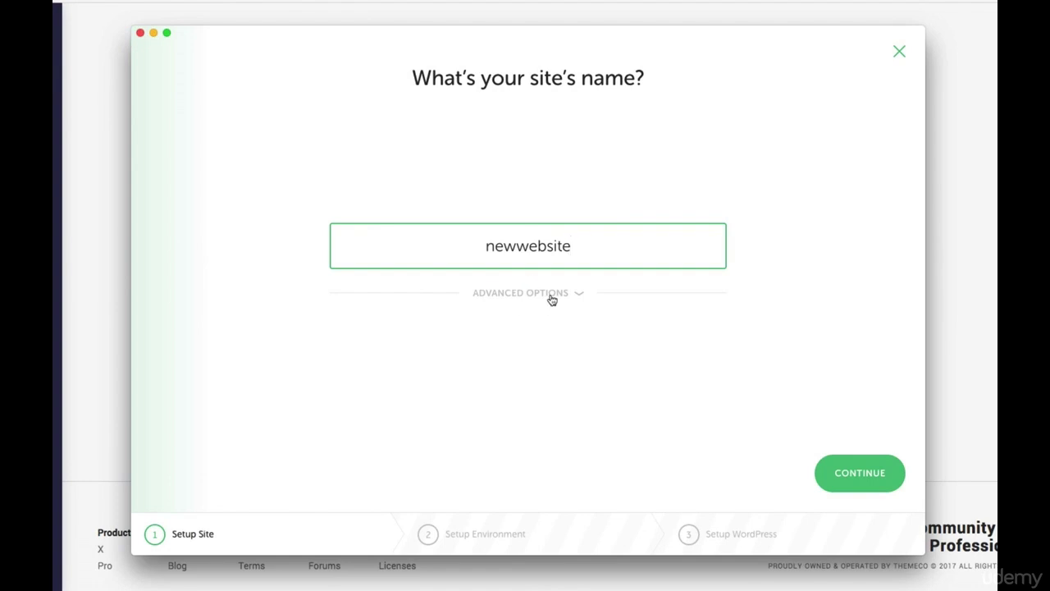
{"action": "left_click", "coordinate": [551, 297]}
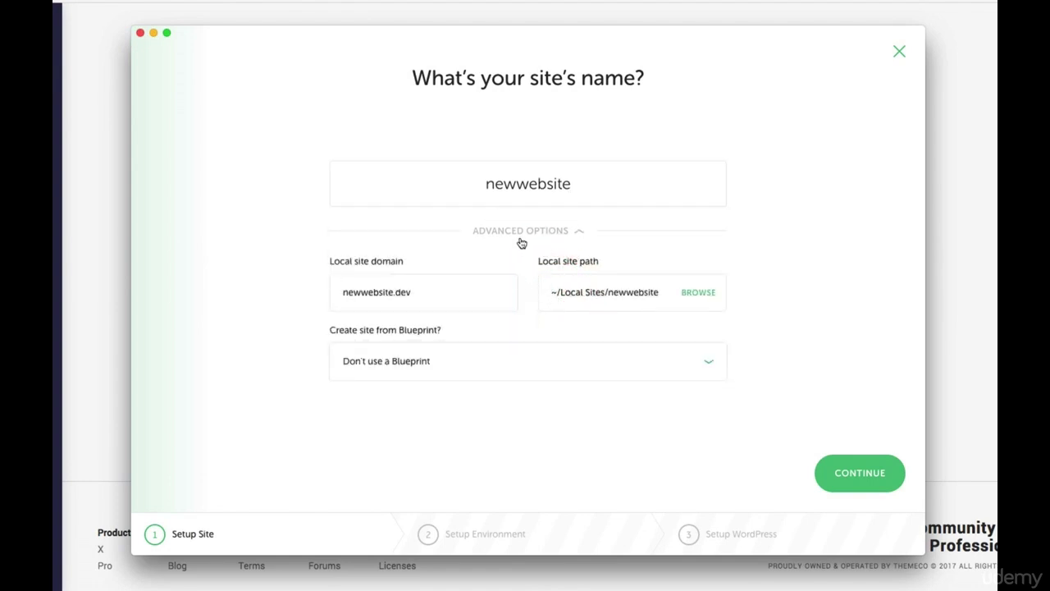
{"action": "left_click", "coordinate": [439, 363]}
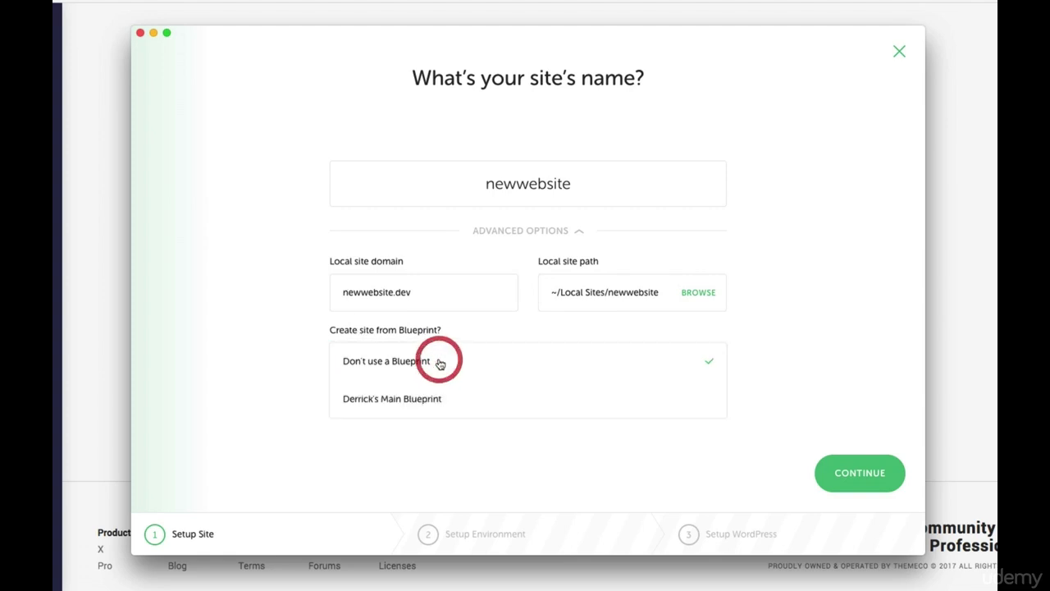
{"action": "left_click", "coordinate": [430, 401]}
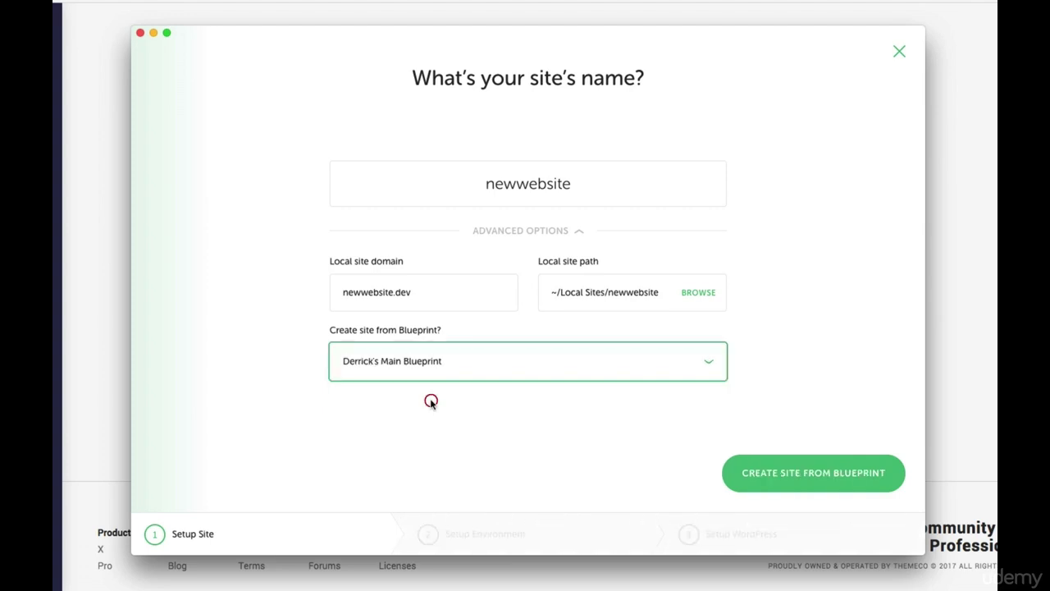
{"action": "left_click", "coordinate": [796, 481]}
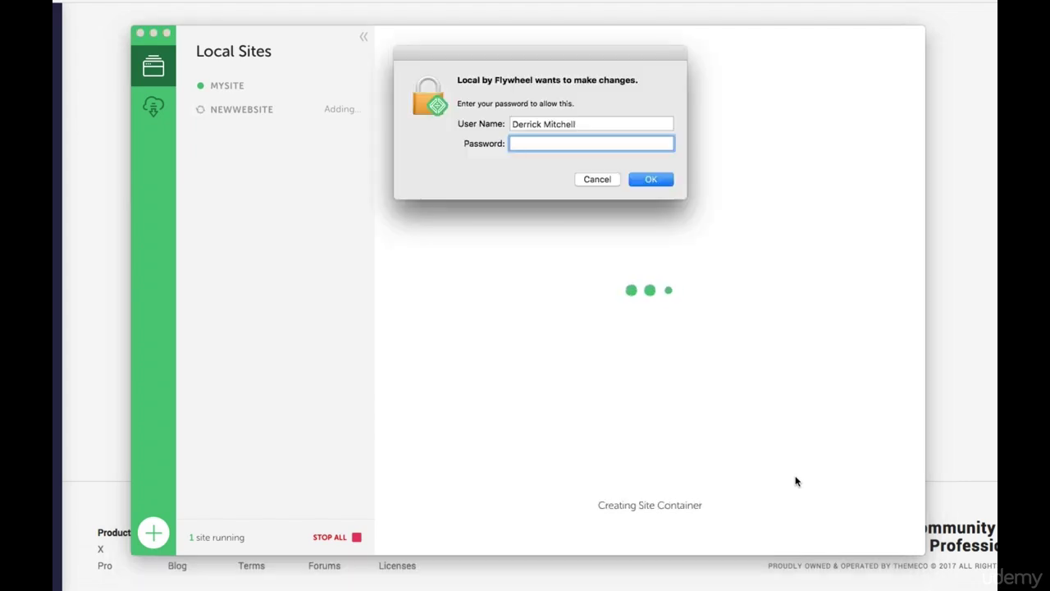
Authorize setup with the macOS account password, then view newwebsite.dev in the browser
{"action": "type", "text": "********"}
{"action": "key", "text": "Return"}
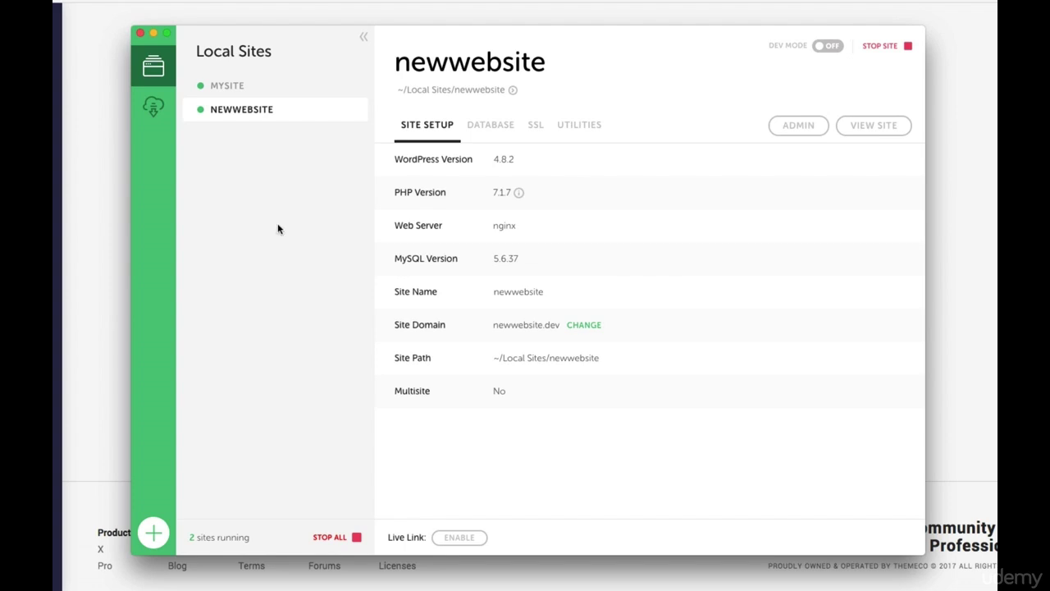
{"action": "left_click", "coordinate": [892, 128]}
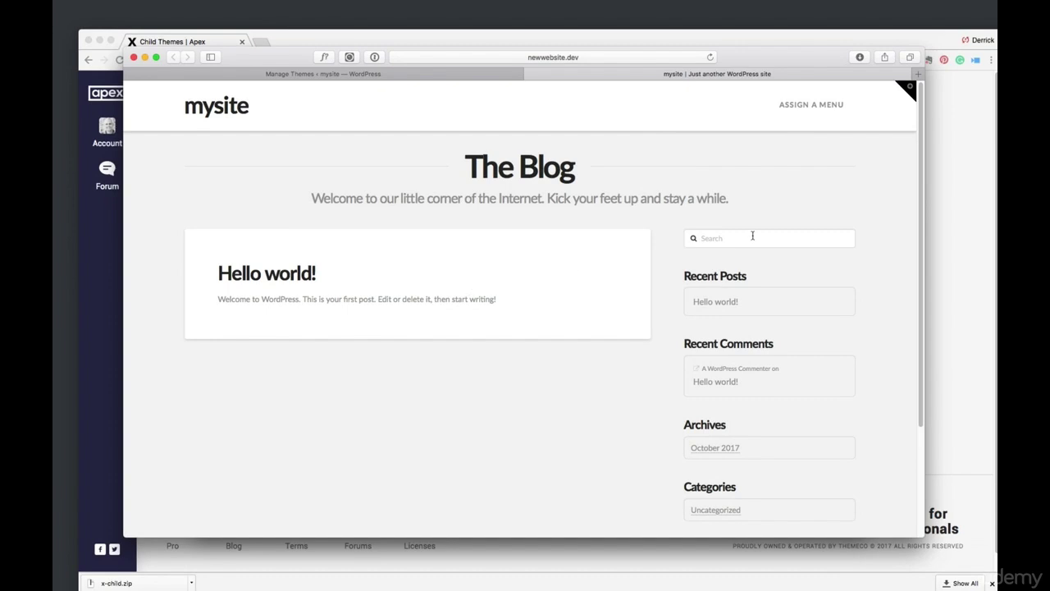
Sign in at newwebsite.dev/login with the site's admin username and password
{"action": "left_click", "coordinate": [553, 57]}
{"action": "type", "text": "newwebsite.dev/login"}
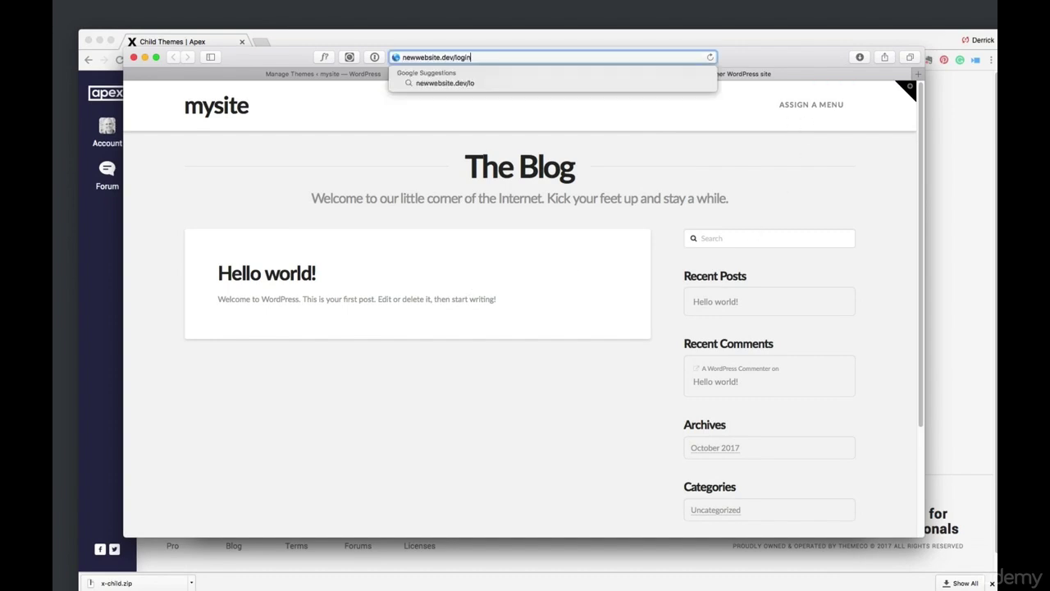
{"action": "key", "text": "Return"}
{"action": "type", "text": "d"}
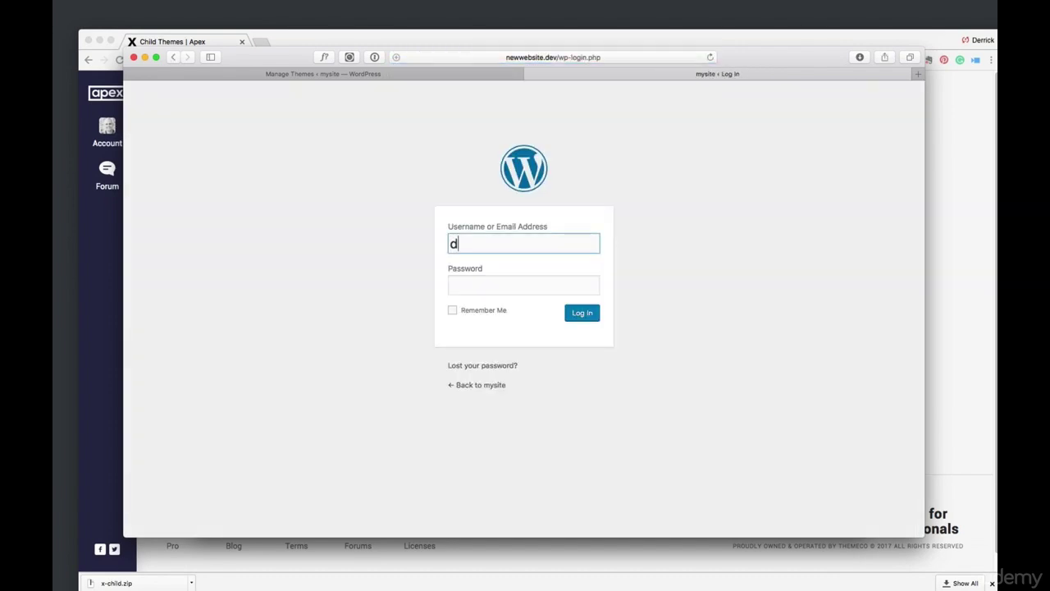
{"action": "type", "text": "errick"}
{"action": "key", "text": "Tab"}
{"action": "type", "text": "*******"}
{"action": "key", "text": "Return"}
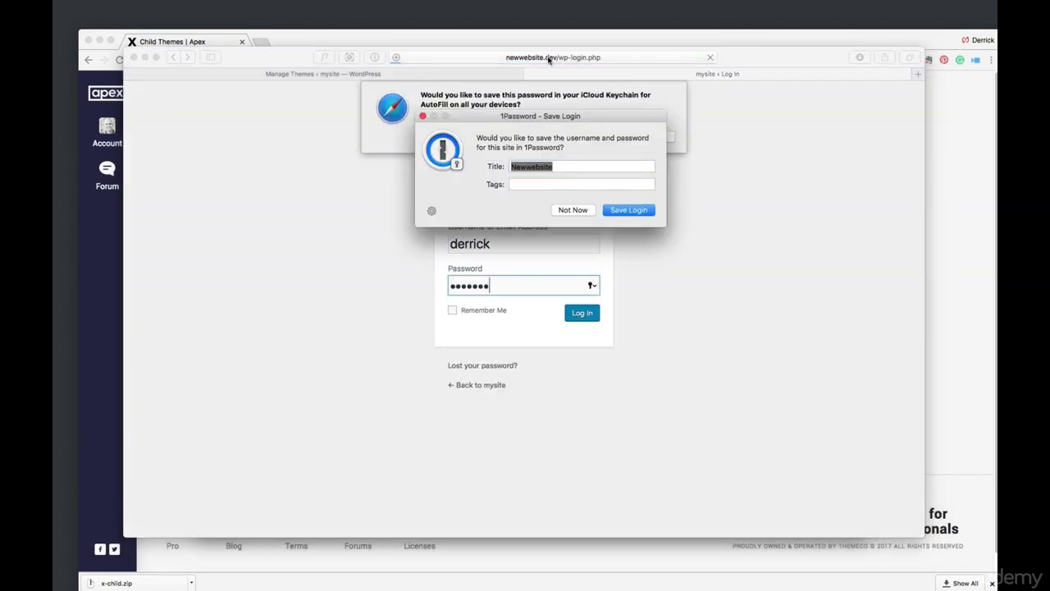
Save the login and password to the browser keychain, then show the Pages list
{"action": "left_click", "coordinate": [642, 211]}
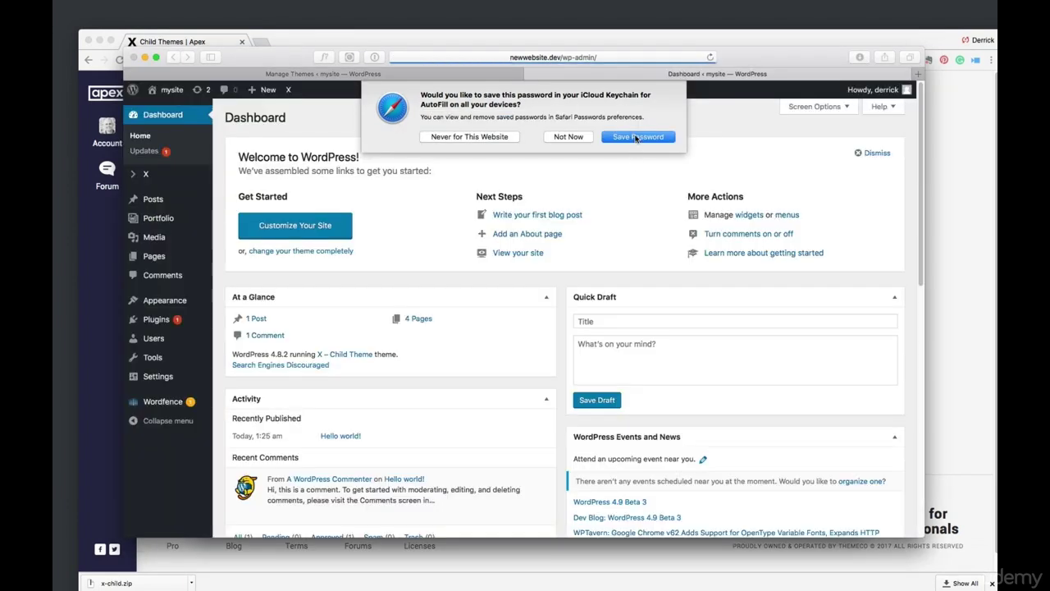
{"action": "left_click", "coordinate": [636, 137]}
{"action": "mouse_move", "coordinate": [161, 403]}
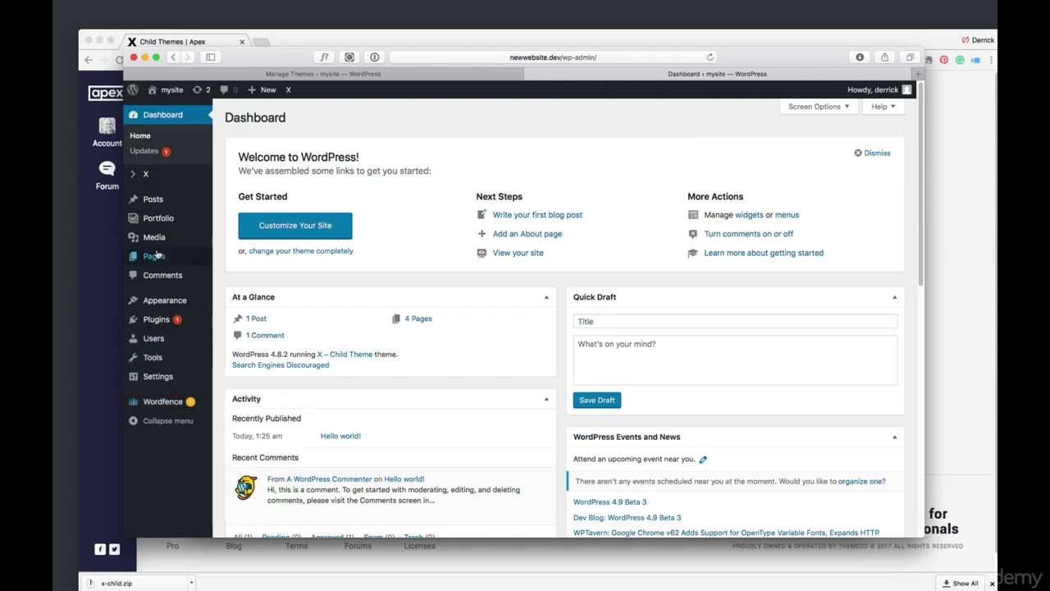
{"action": "left_click", "coordinate": [155, 260]}
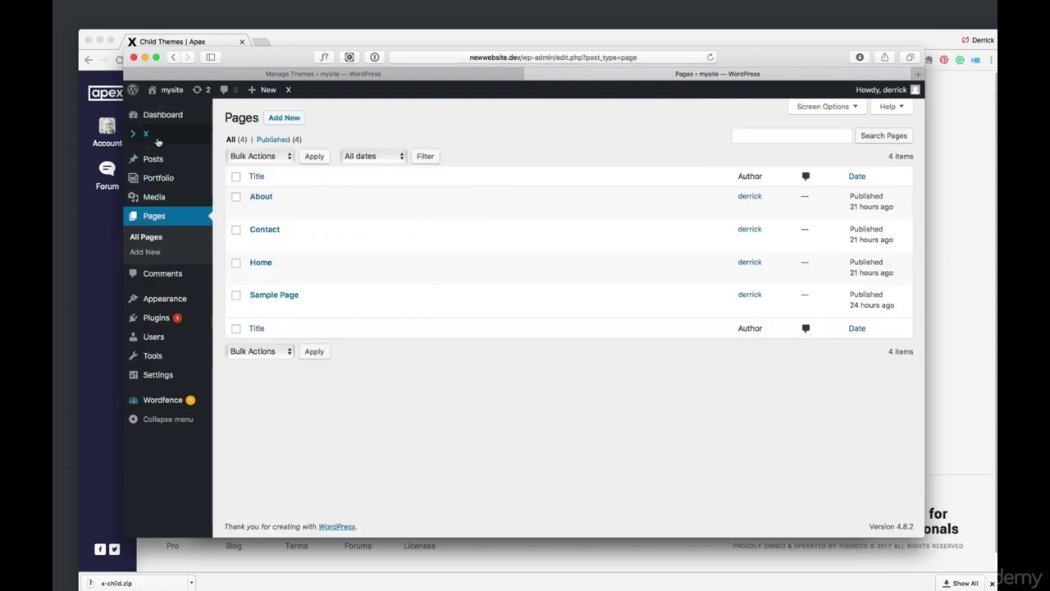
{"action": "mouse_move", "coordinate": [160, 95]}
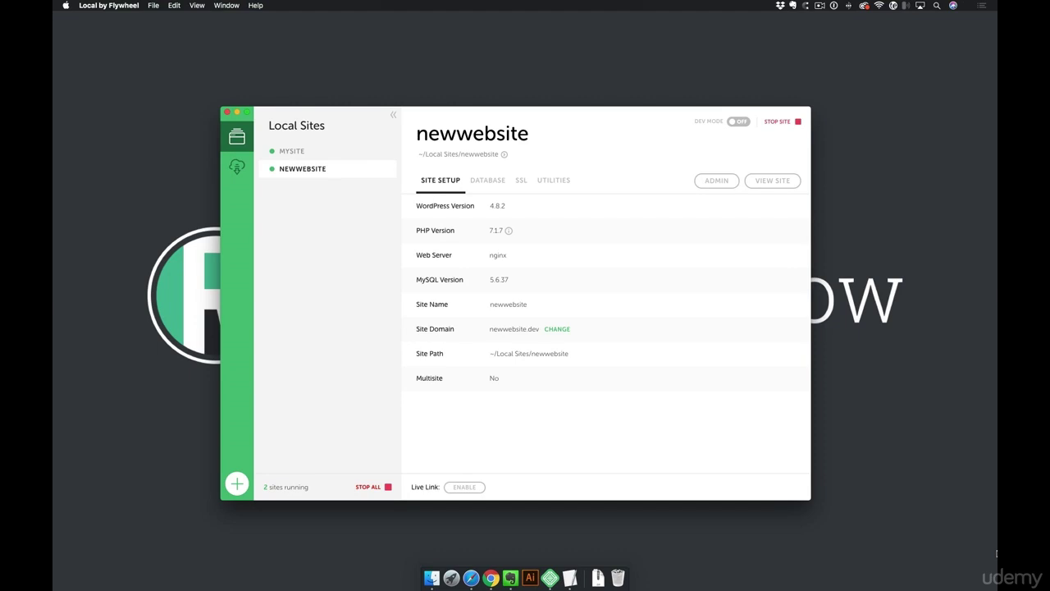
Add a site named xdemo built from the saved main blueprint in Advanced Options
{"action": "left_click", "coordinate": [236, 484]}
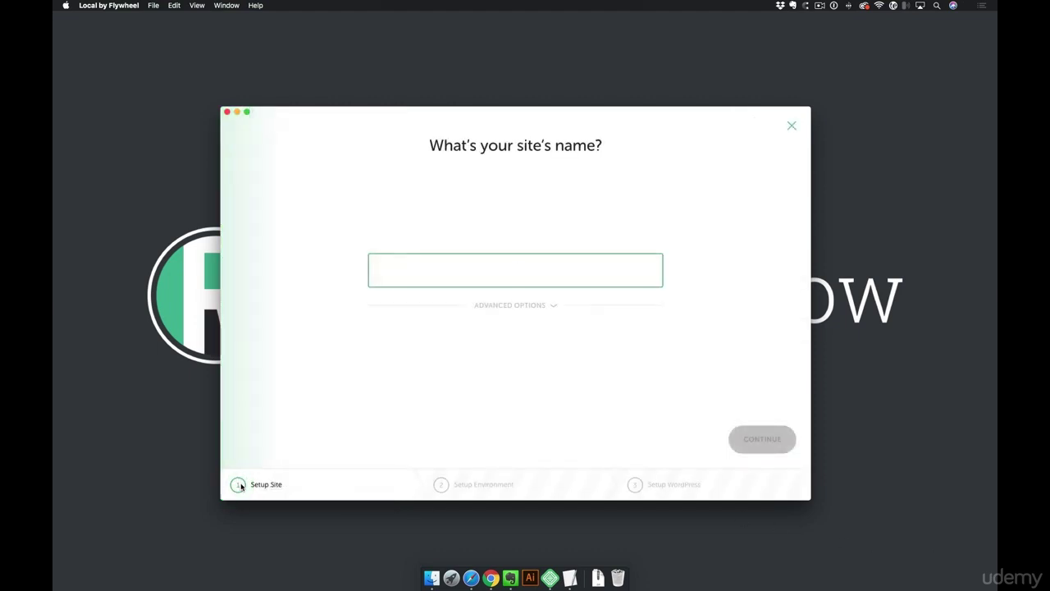
{"action": "type", "text": "xdemo"}
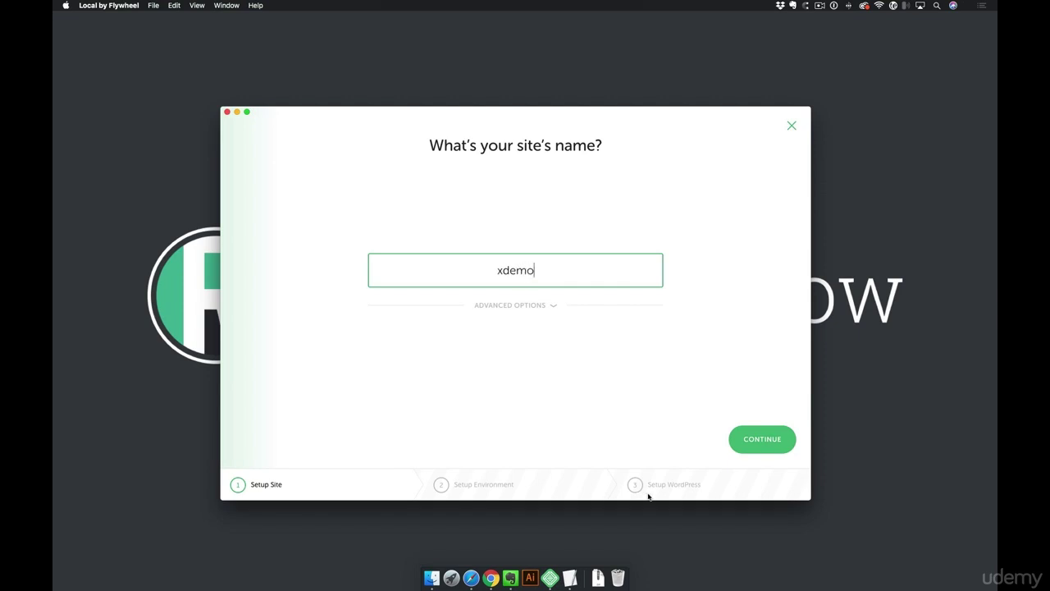
{"action": "left_click", "coordinate": [557, 306]}
{"action": "left_click", "coordinate": [431, 361]}
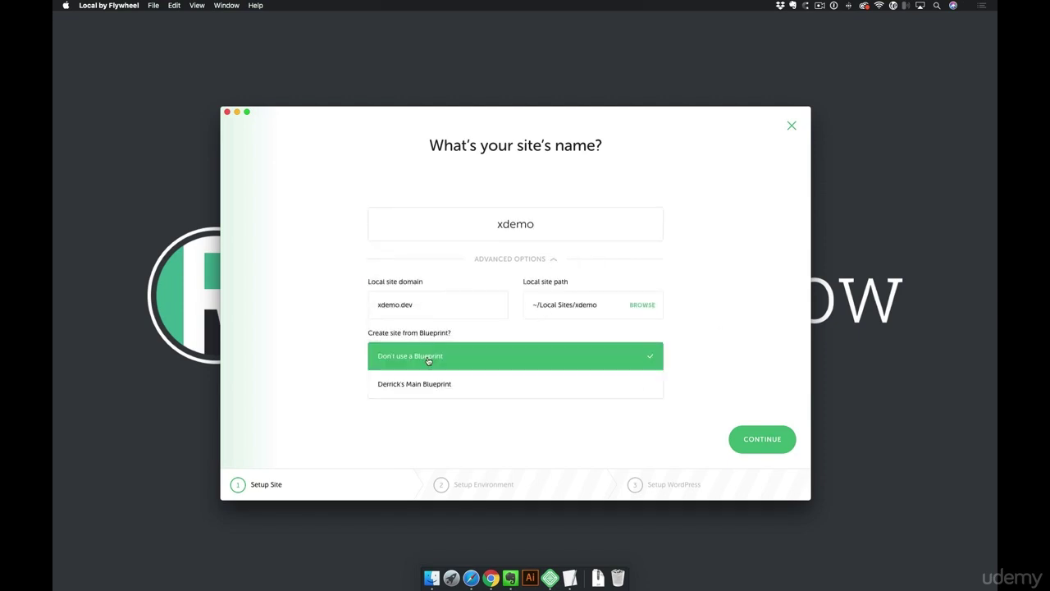
{"action": "left_click", "coordinate": [432, 384]}
{"action": "left_click", "coordinate": [726, 439]}
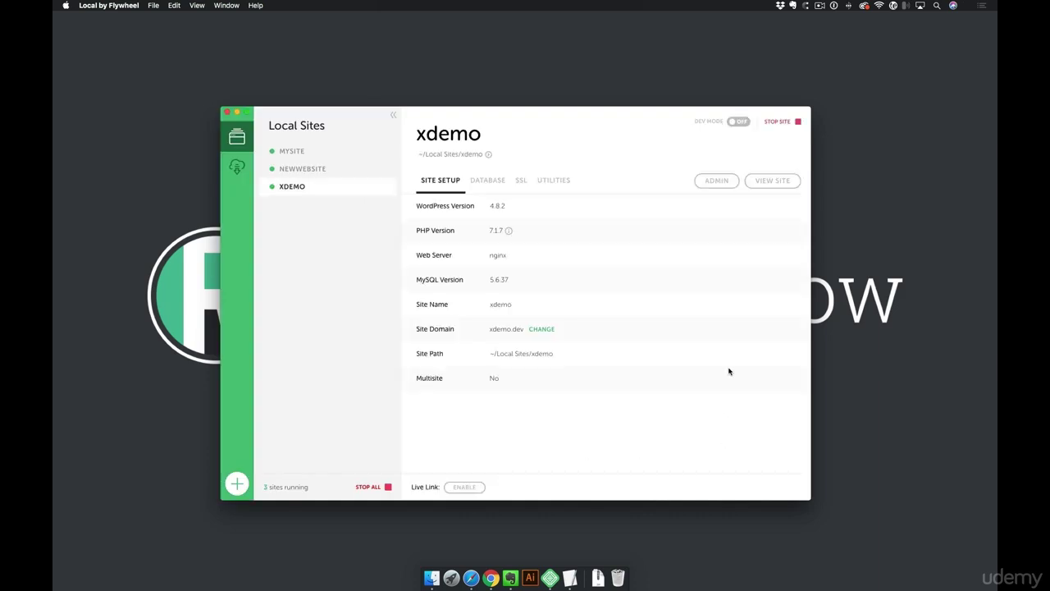
Log in to xdemo.dev's admin with the site credentials and open X > Overview
{"action": "left_click", "coordinate": [722, 182]}
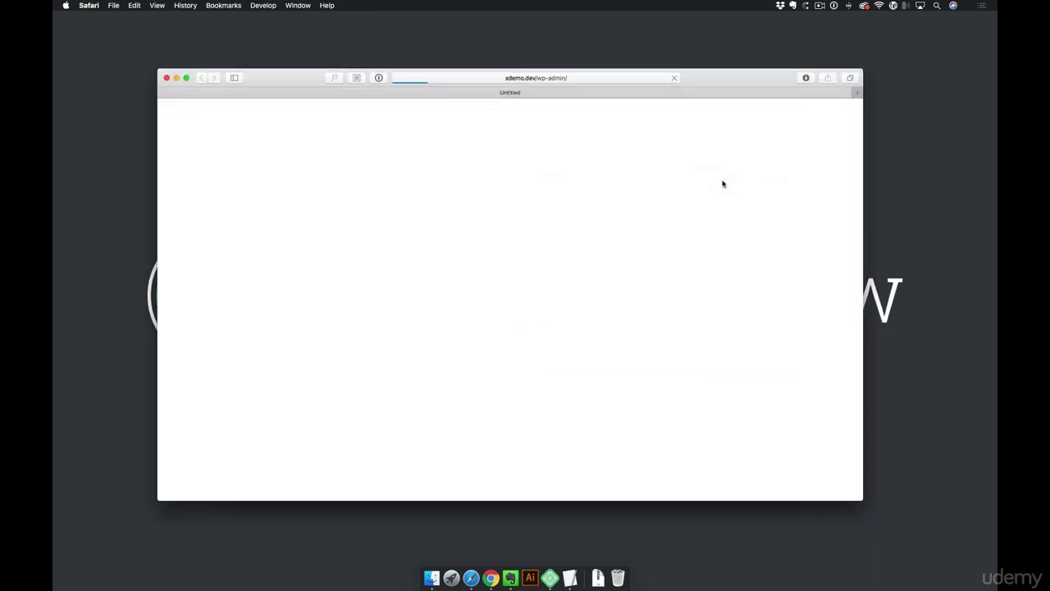
{"action": "type", "text": "derrick"}
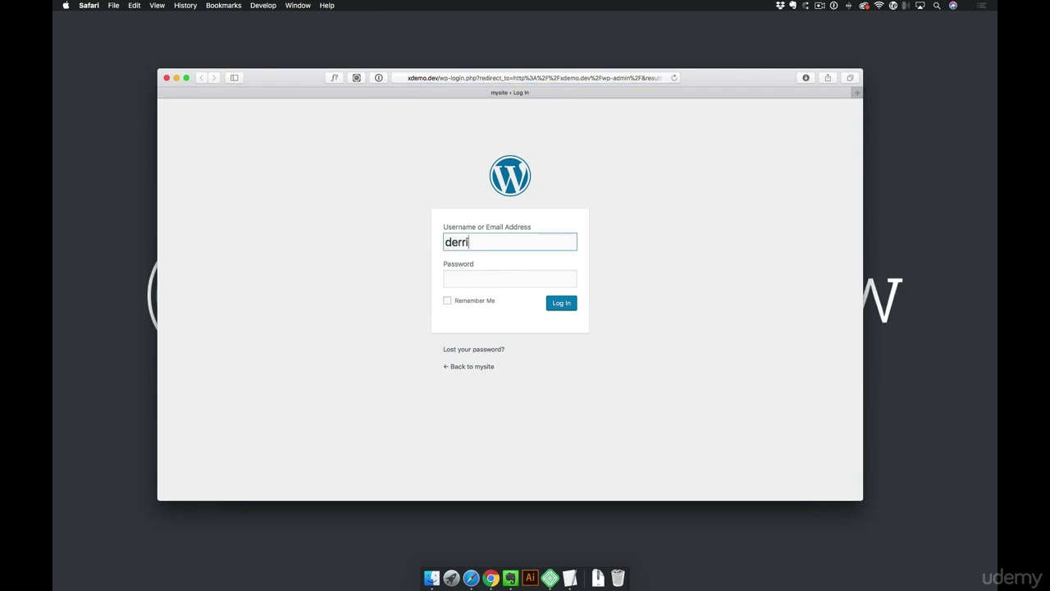
{"action": "key", "text": "Tab"}
{"action": "type", "text": "********"}
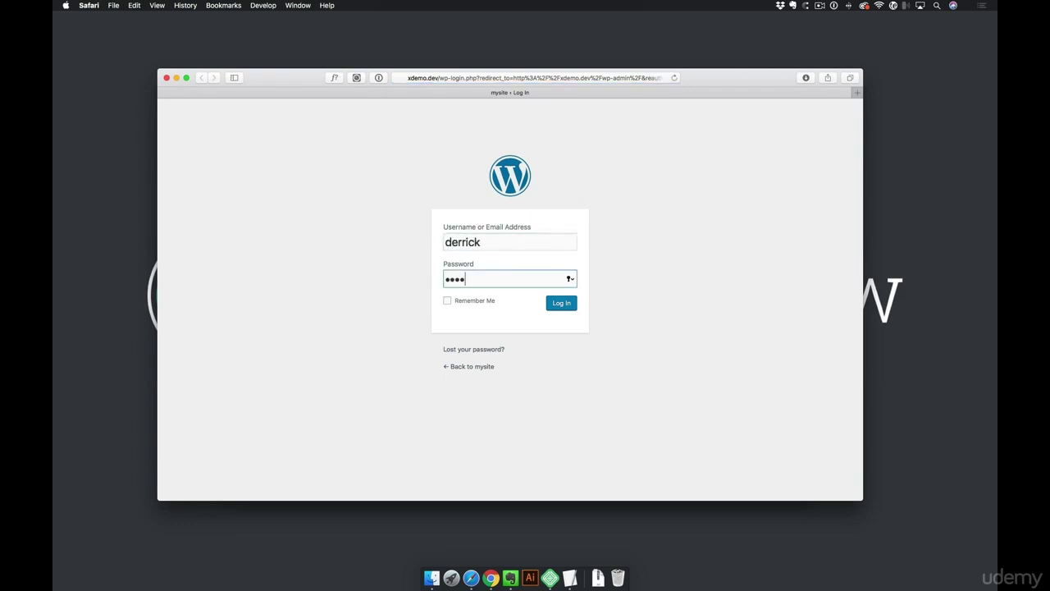
{"action": "key", "text": "Return"}
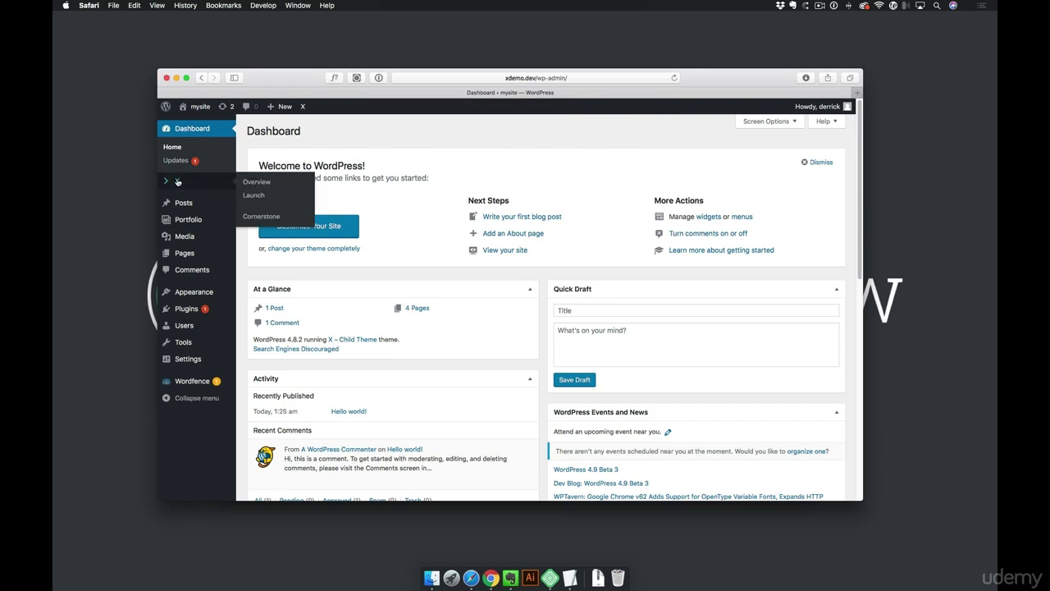
{"action": "left_click", "coordinate": [178, 181]}
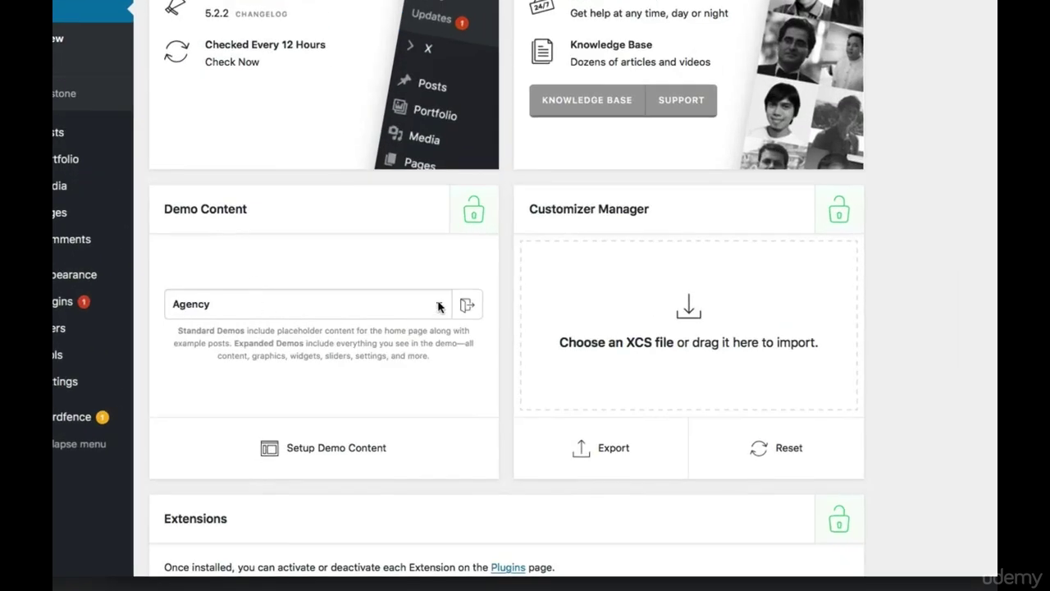
Choose Gym in the Demo Content box, run Setup Demo Content and confirm the import
{"action": "left_click", "coordinate": [439, 307]}
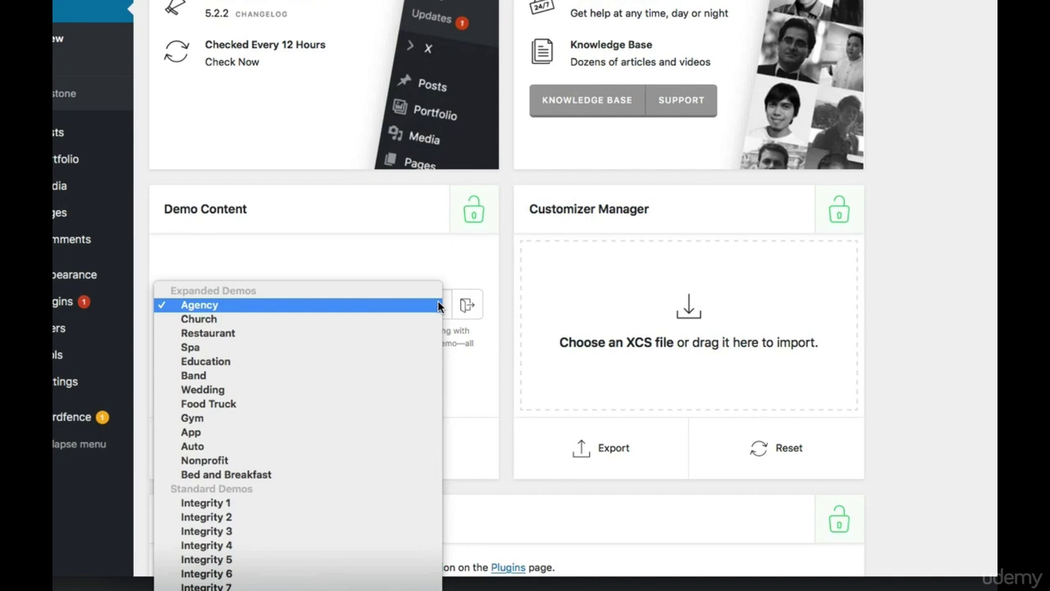
{"action": "left_click", "coordinate": [235, 425]}
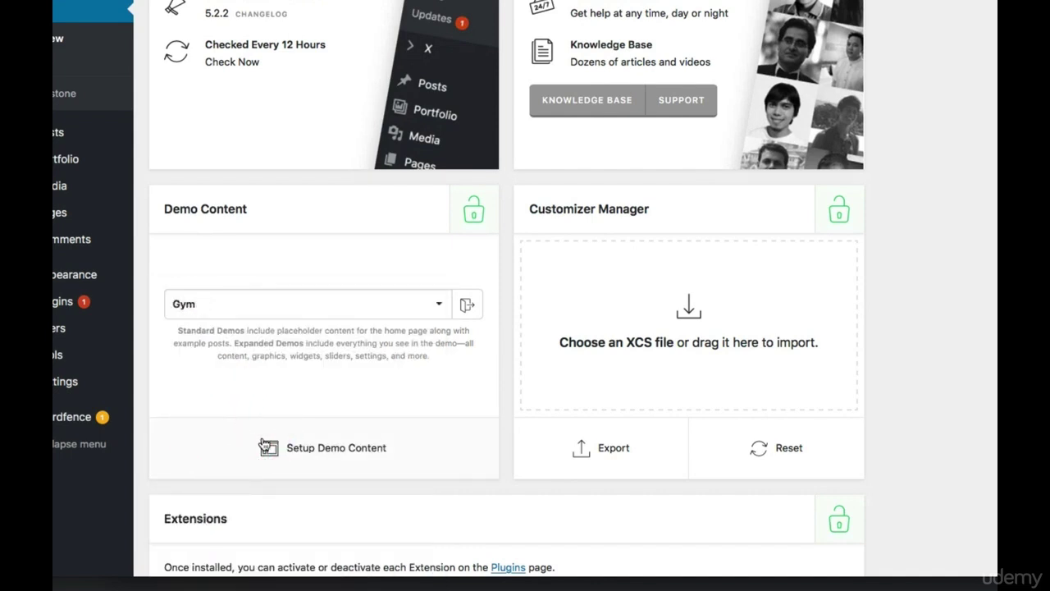
{"action": "left_click", "coordinate": [334, 451]}
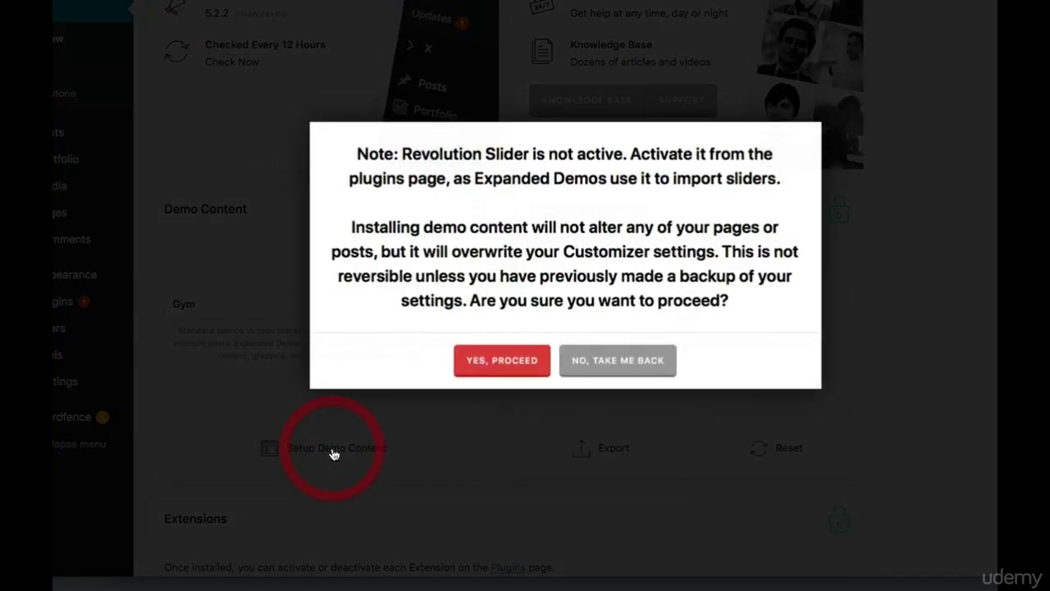
{"action": "left_click", "coordinate": [502, 365]}
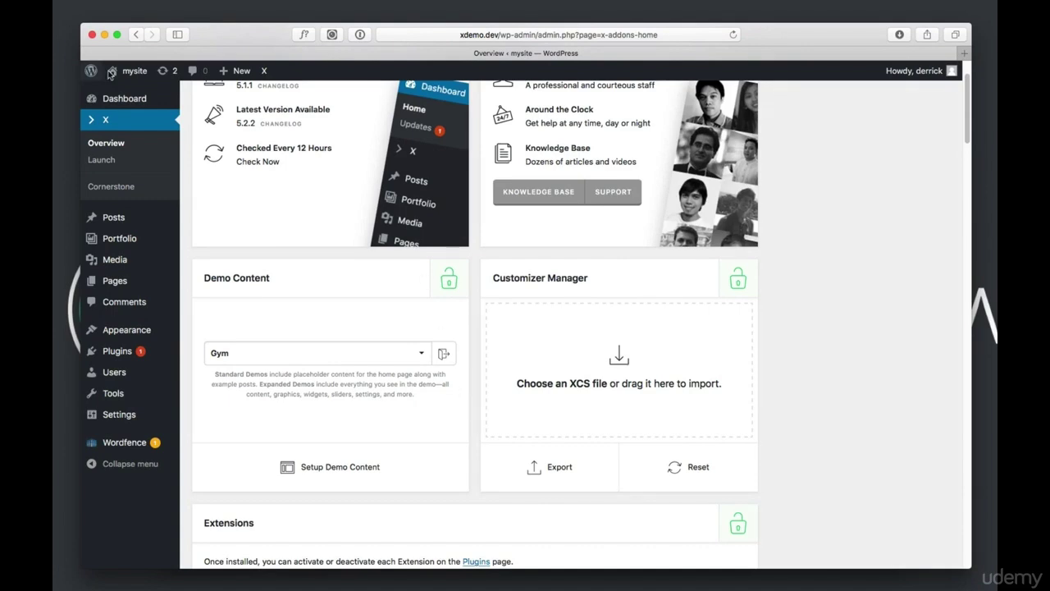
Visit the xdemo front end and scroll through the Gym demo home page
{"action": "left_click", "coordinate": [139, 73]}
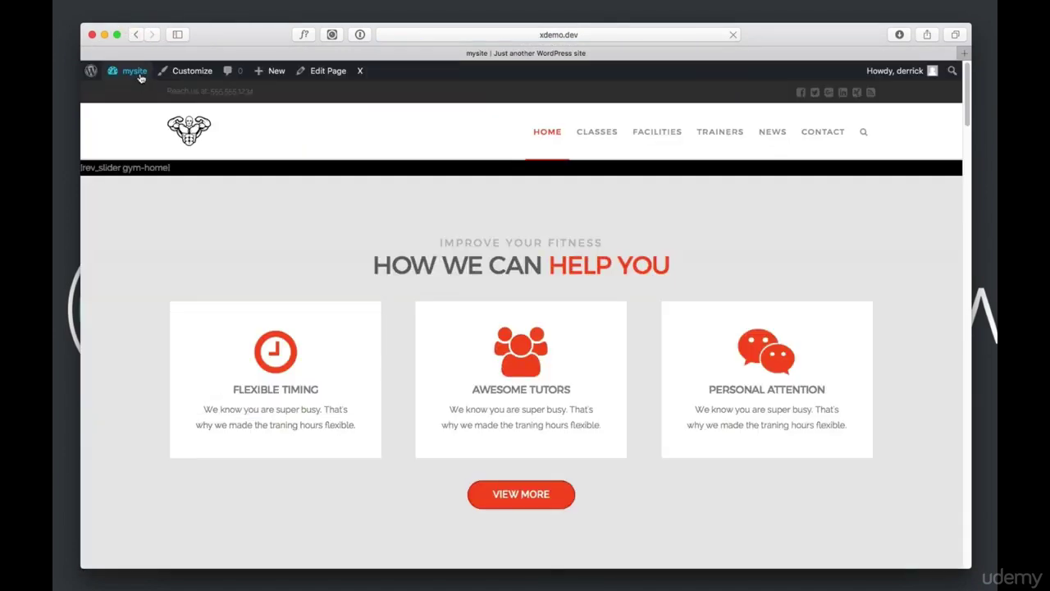
{"action": "scroll", "coordinate": [459, 318], "scroll_direction": "down", "scroll_amount": 3}
{"action": "scroll", "coordinate": [591, 336], "scroll_direction": "down", "scroll_amount": 10}
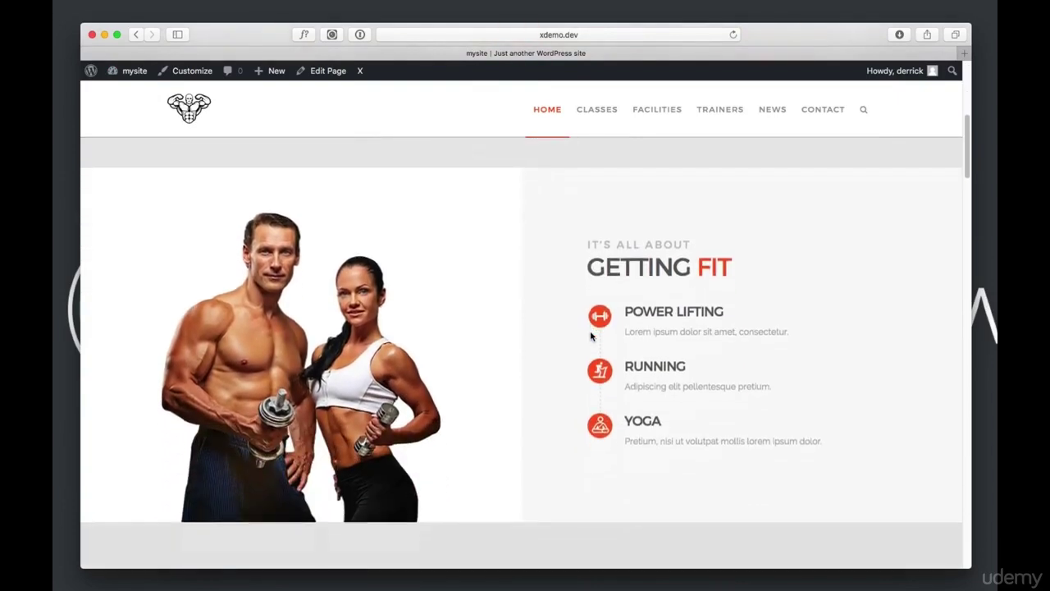
{"action": "scroll", "coordinate": [630, 368], "scroll_direction": "down", "scroll_amount": 3}
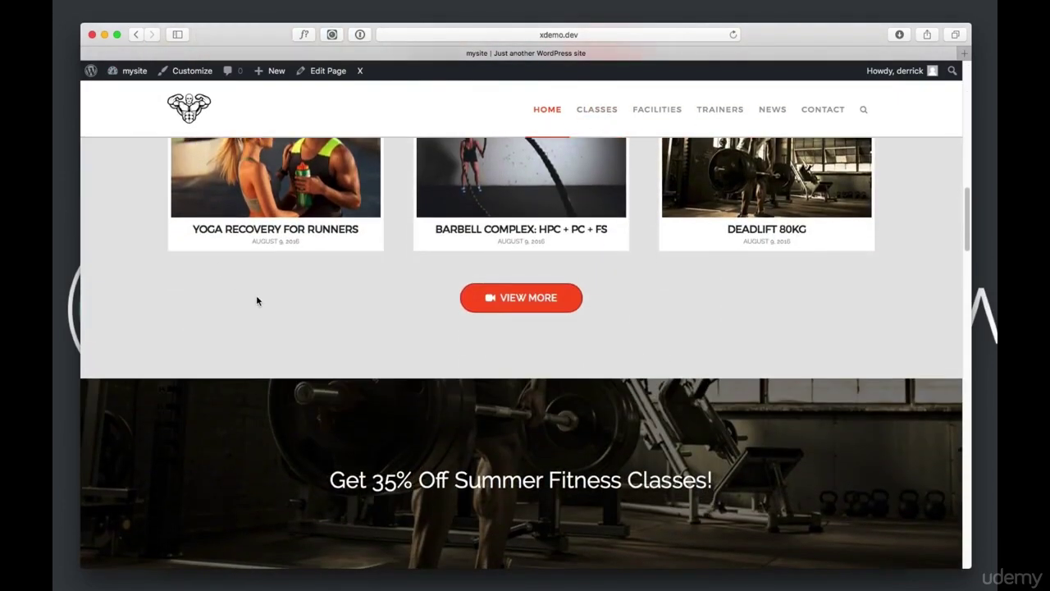
{"action": "scroll", "coordinate": [258, 296], "scroll_direction": "down", "scroll_amount": 5}
{"action": "scroll", "coordinate": [439, 329], "scroll_direction": "down", "scroll_amount": 5}
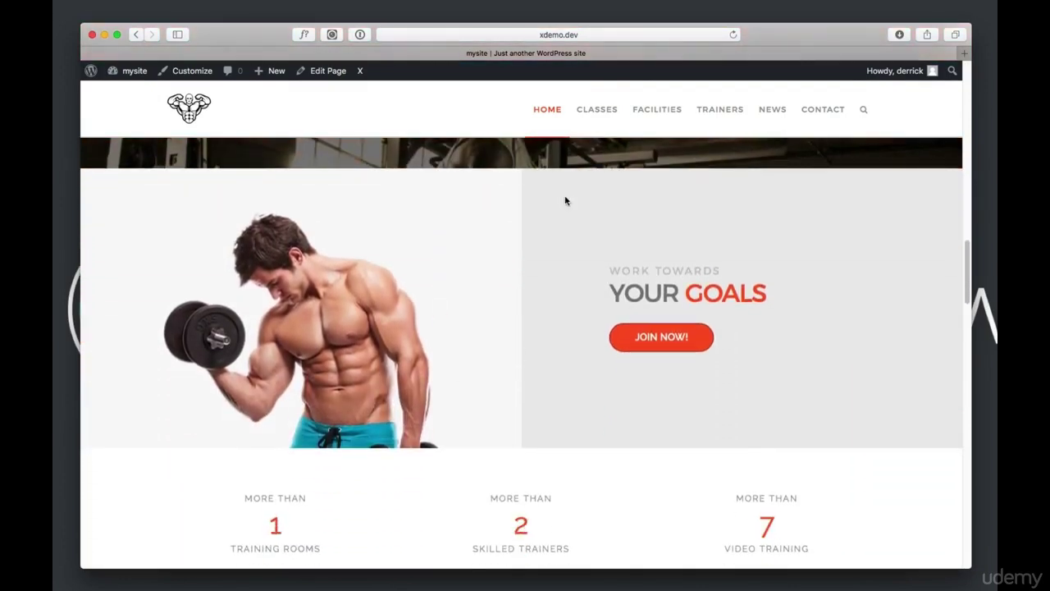
Browse the Classes page, the Barbell Complex class, Facilities, and finally the Trainers page
{"action": "left_click", "coordinate": [604, 115]}
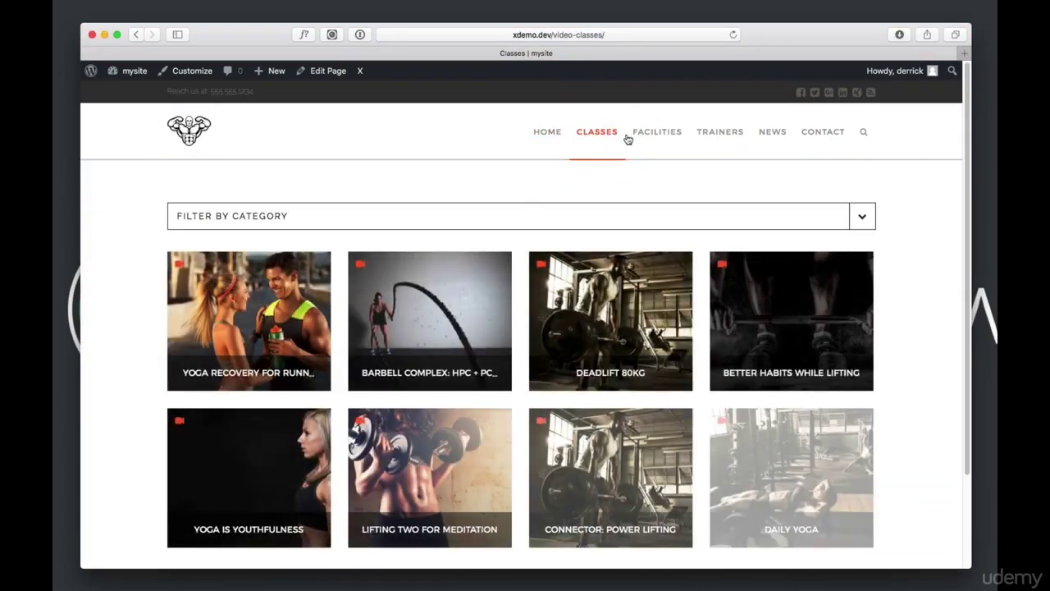
{"action": "left_click", "coordinate": [420, 303]}
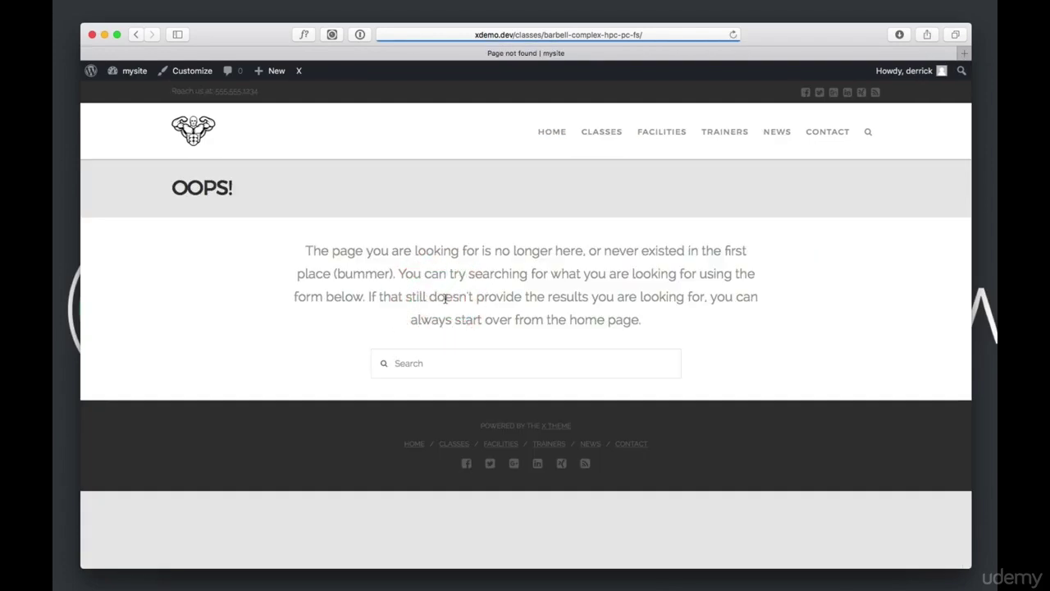
{"action": "left_click", "coordinate": [661, 132]}
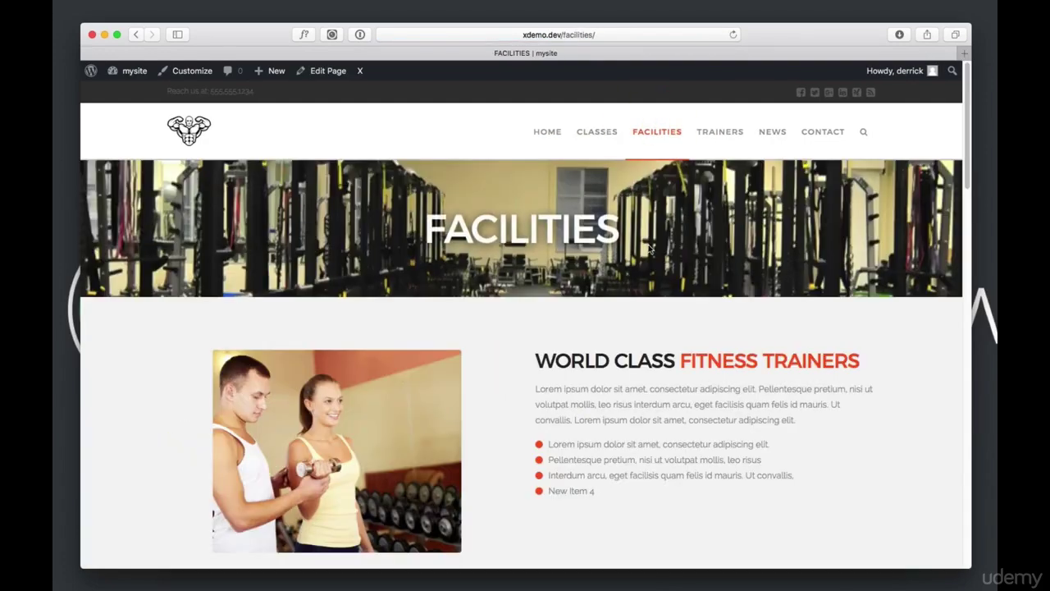
{"action": "scroll", "coordinate": [645, 211], "scroll_direction": "down", "scroll_amount": 6}
{"action": "scroll", "coordinate": [645, 250], "scroll_direction": "down", "scroll_amount": 5}
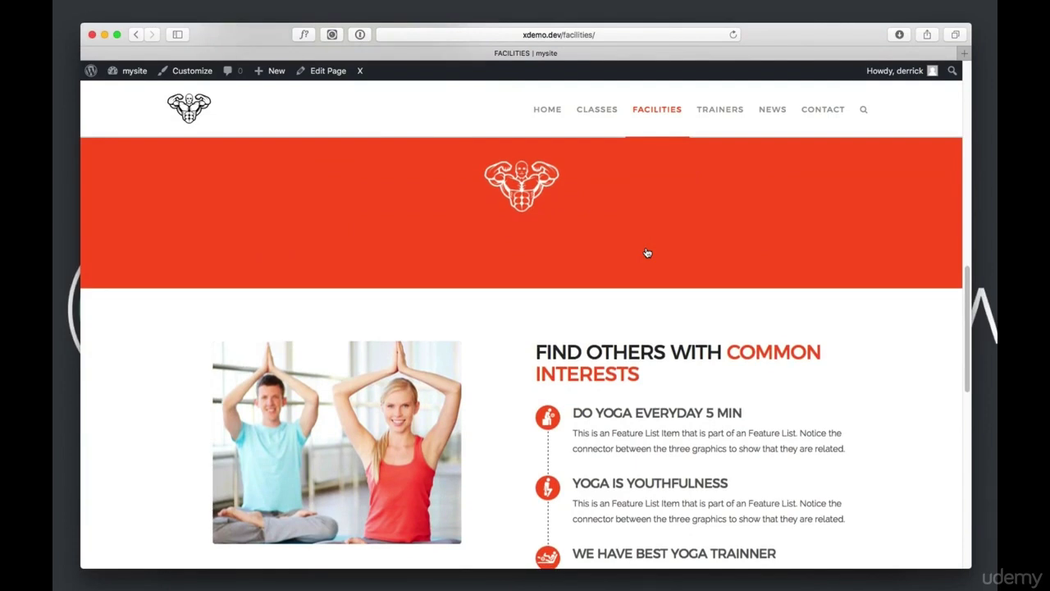
{"action": "left_click", "coordinate": [720, 110]}
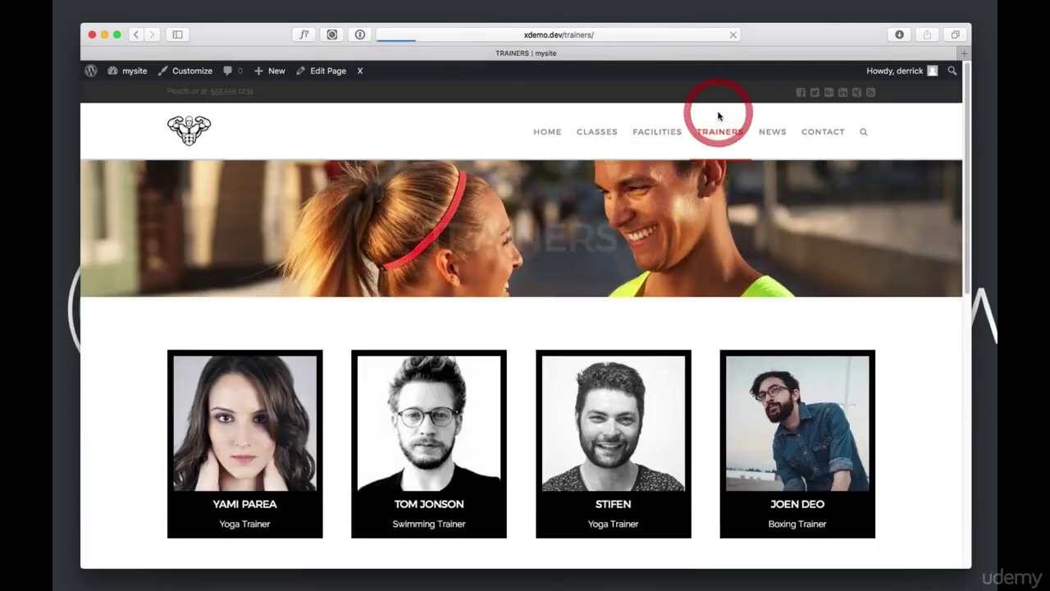
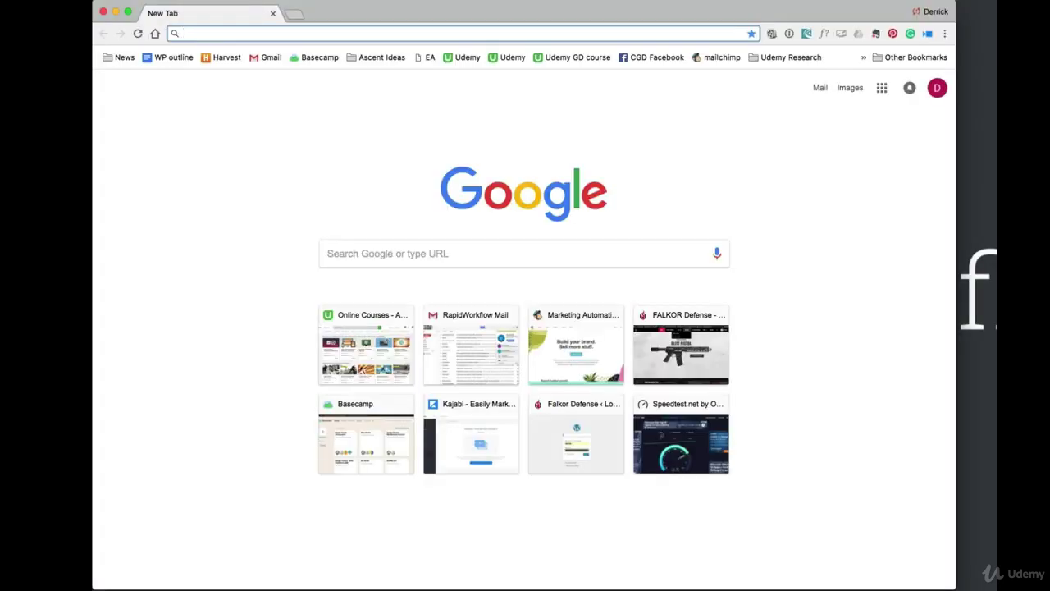
Load ThemeForest, search for 'salient' and open the Salient theme's item page
{"action": "type", "text": "theme"}
{"action": "key", "text": "Return"}
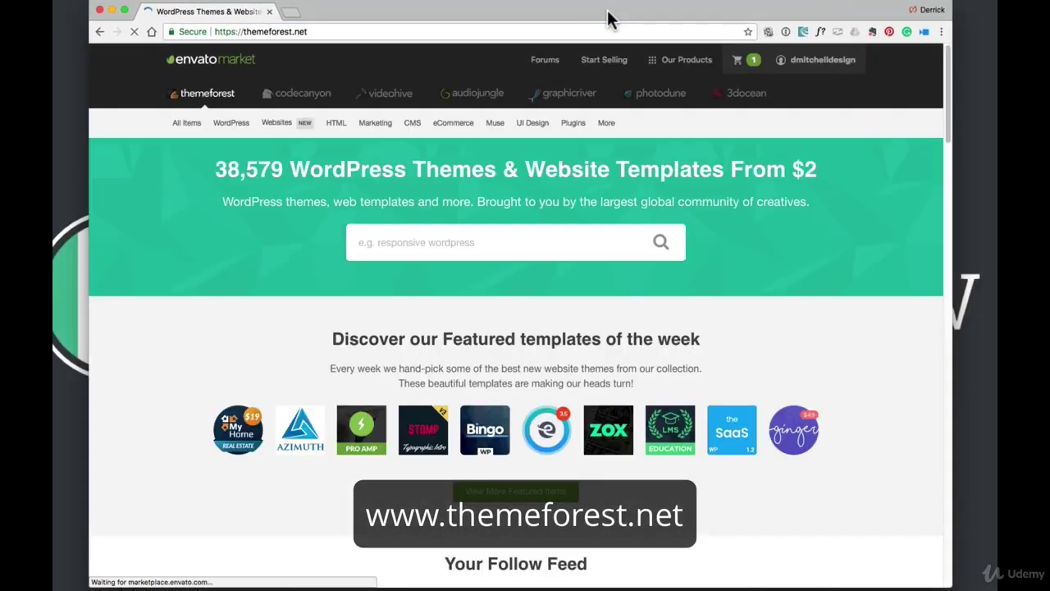
{"action": "type", "text": "salient"}
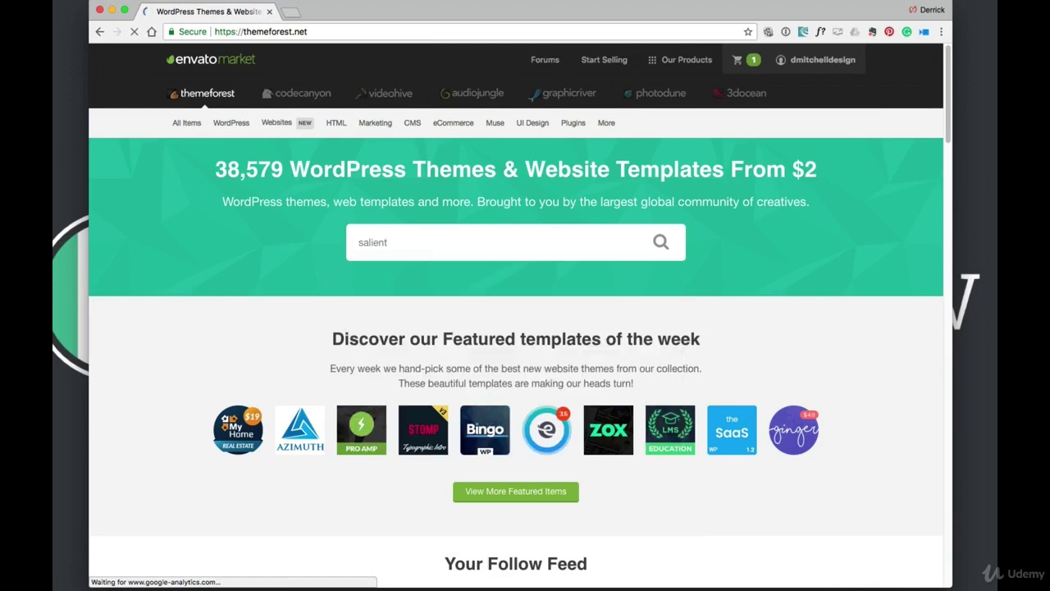
{"action": "key", "text": "Return"}
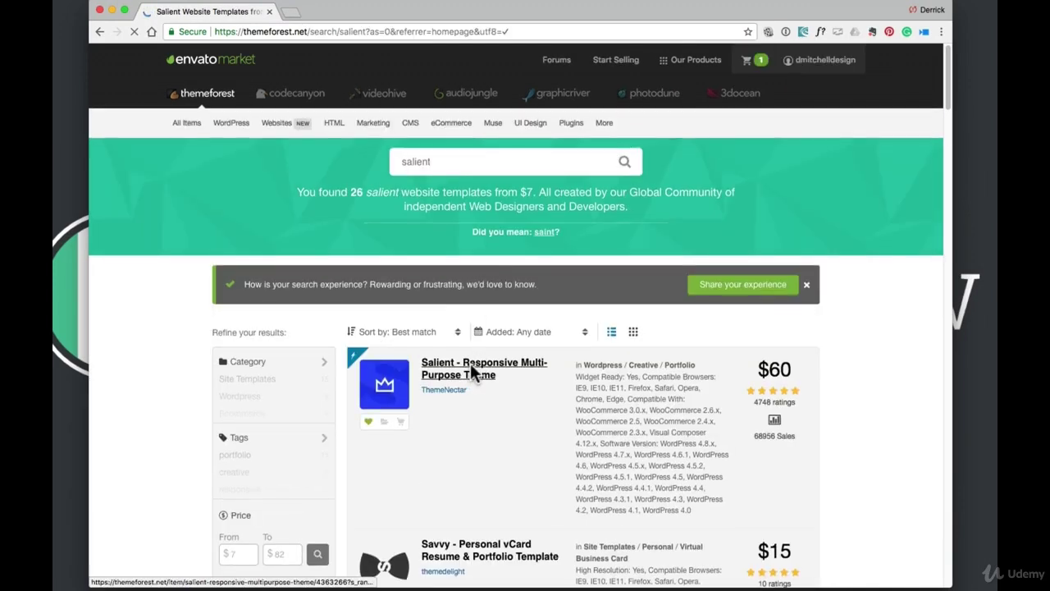
{"action": "left_click", "coordinate": [474, 371]}
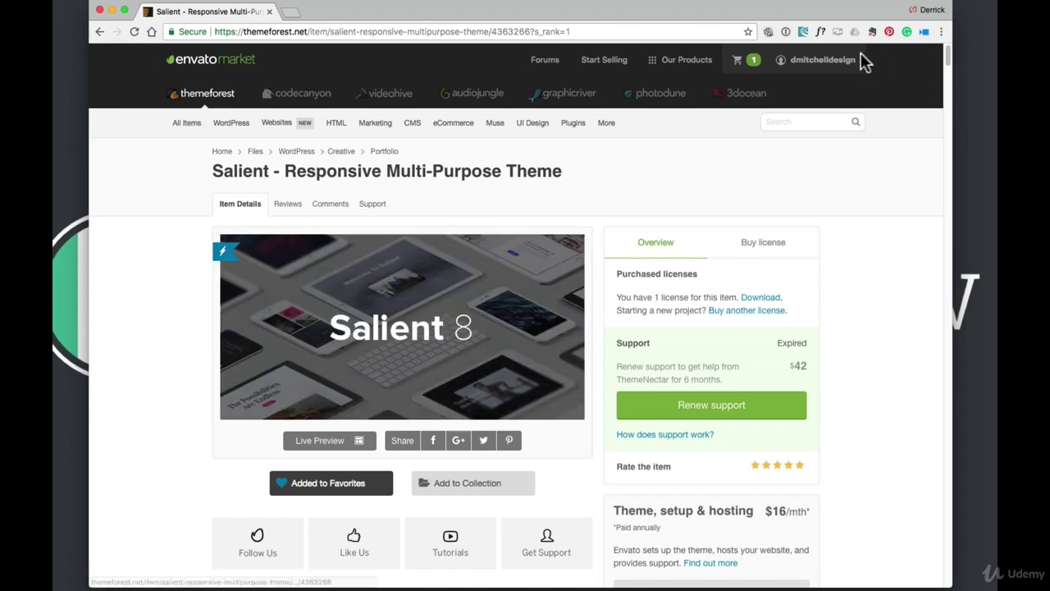
Open the account's purchased Downloads list, then close the browser window
{"action": "mouse_move", "coordinate": [820, 61]}
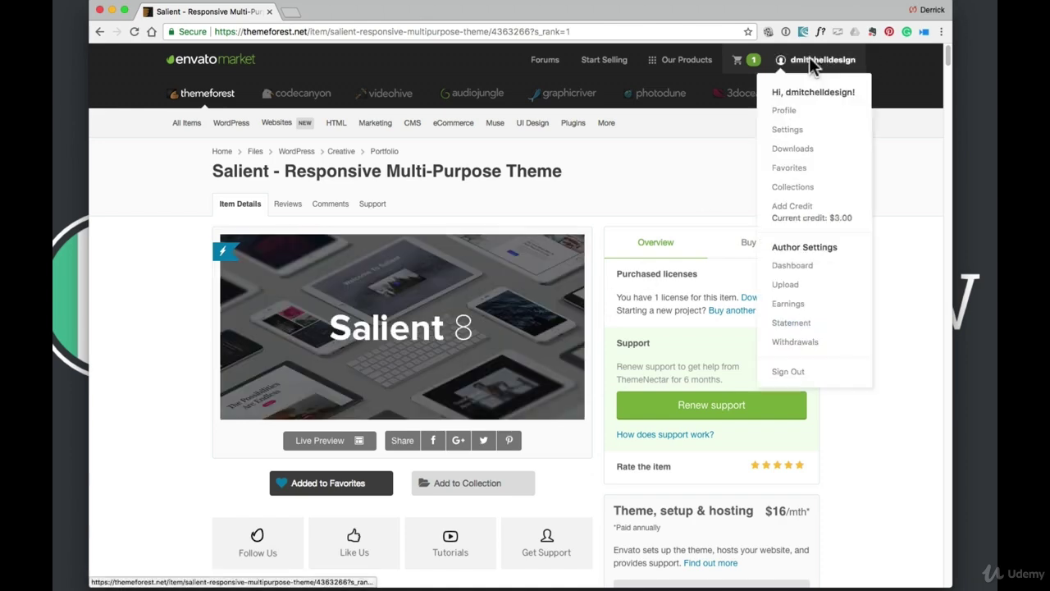
{"action": "left_click", "coordinate": [800, 152]}
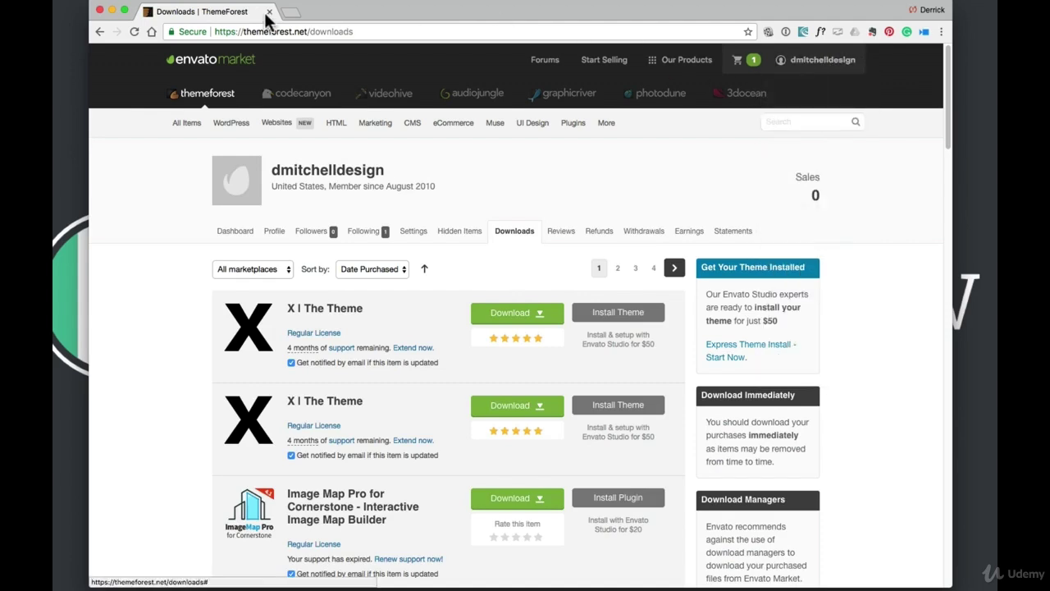
{"action": "left_click", "coordinate": [99, 11]}
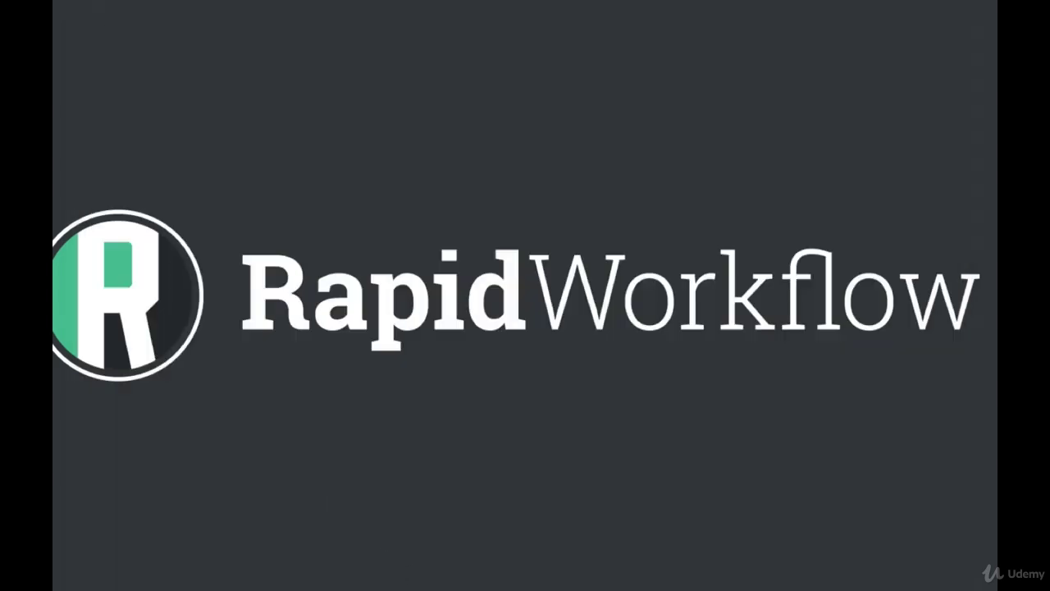
Move the downloaded Salient theme zip to the desktop, extract it and open its folder
{"action": "left_click", "coordinate": [599, 577]}
{"action": "left_click_drag", "start_coordinate": [600, 547], "coordinate": [890, 137]}
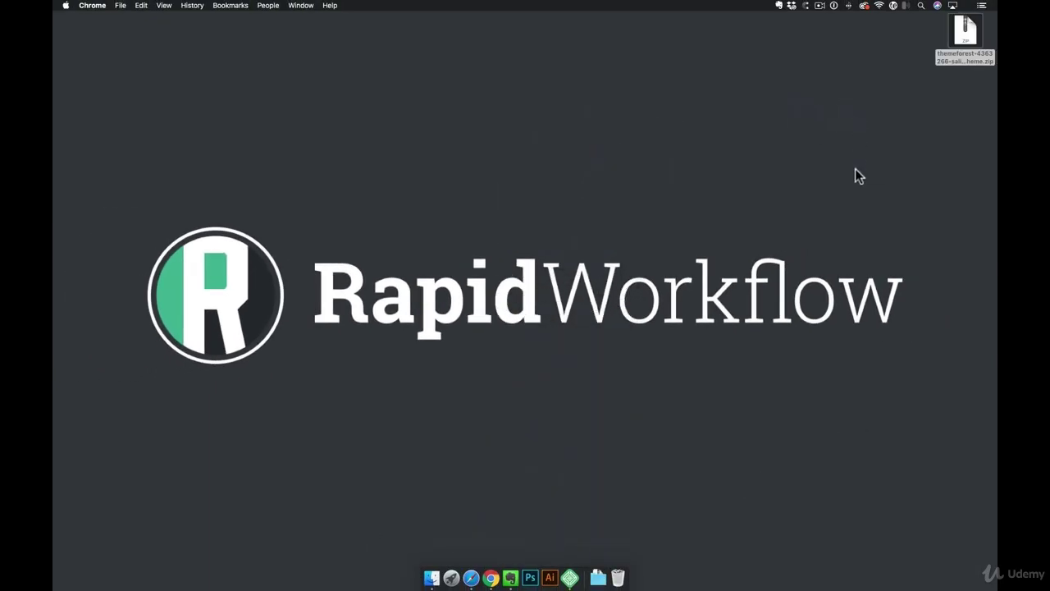
{"action": "left_click_drag", "start_coordinate": [949, 55], "coordinate": [776, 153]}
{"action": "double_click", "coordinate": [765, 124]}
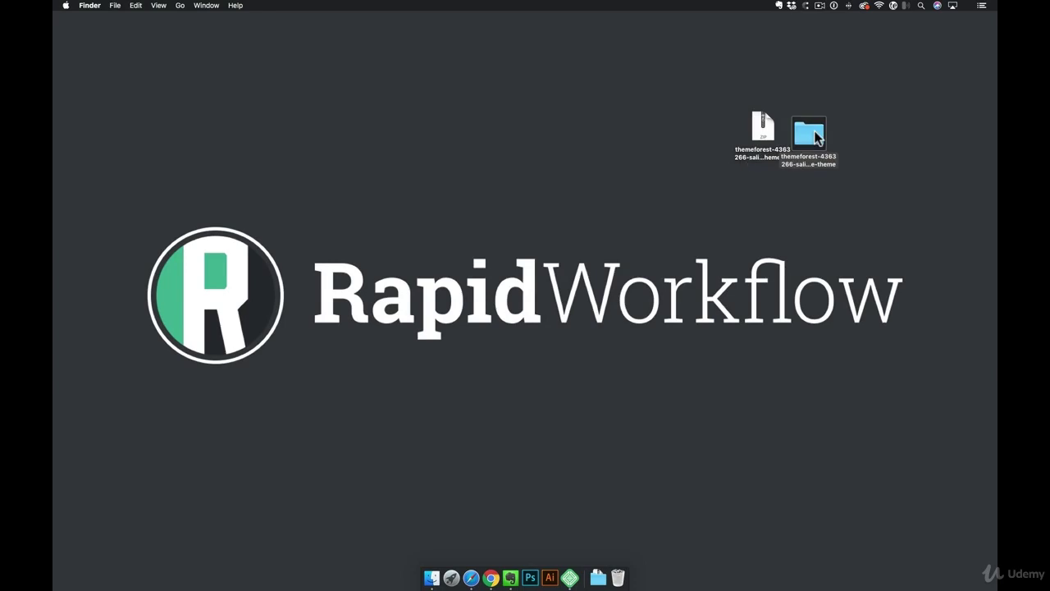
{"action": "double_click", "coordinate": [817, 137]}
Browse the package files and user guide PDF, select salient.zip, then bring Local forward
{"action": "left_click_drag", "start_coordinate": [616, 110], "coordinate": [792, 97]}
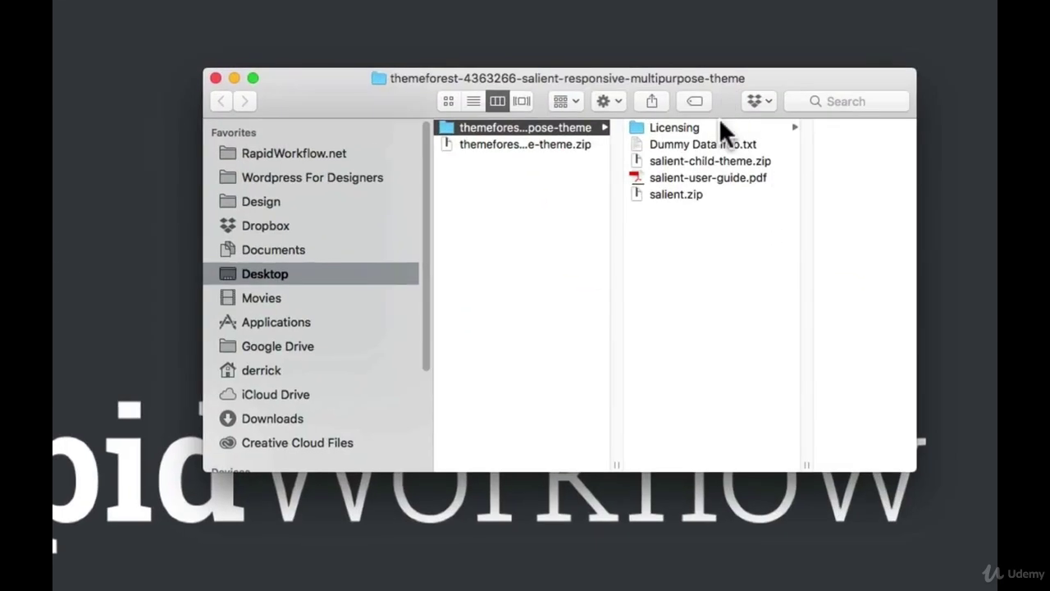
{"action": "left_click", "coordinate": [789, 114]}
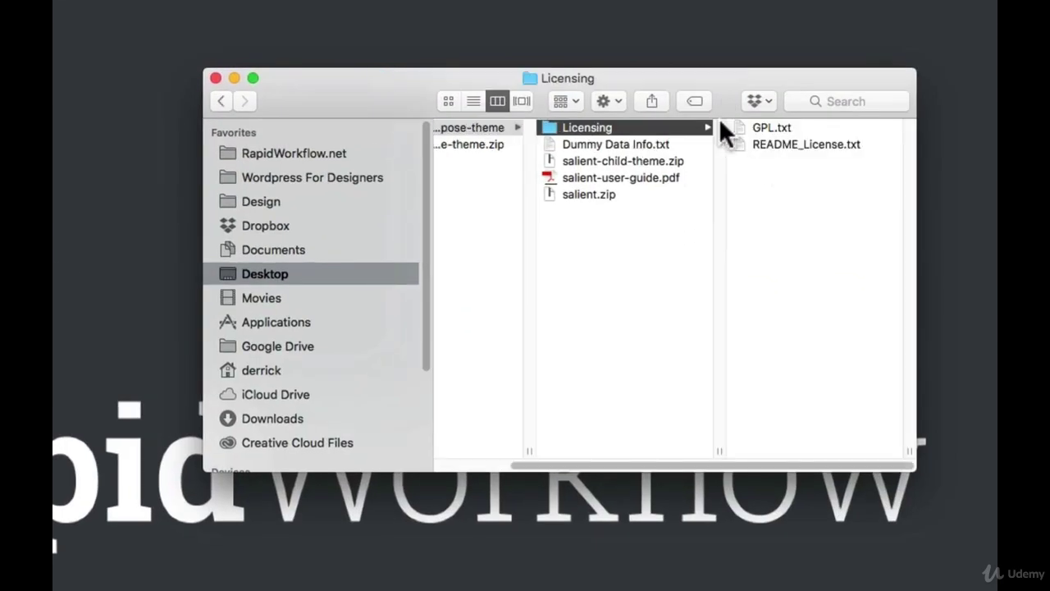
{"action": "key", "text": "Down"}
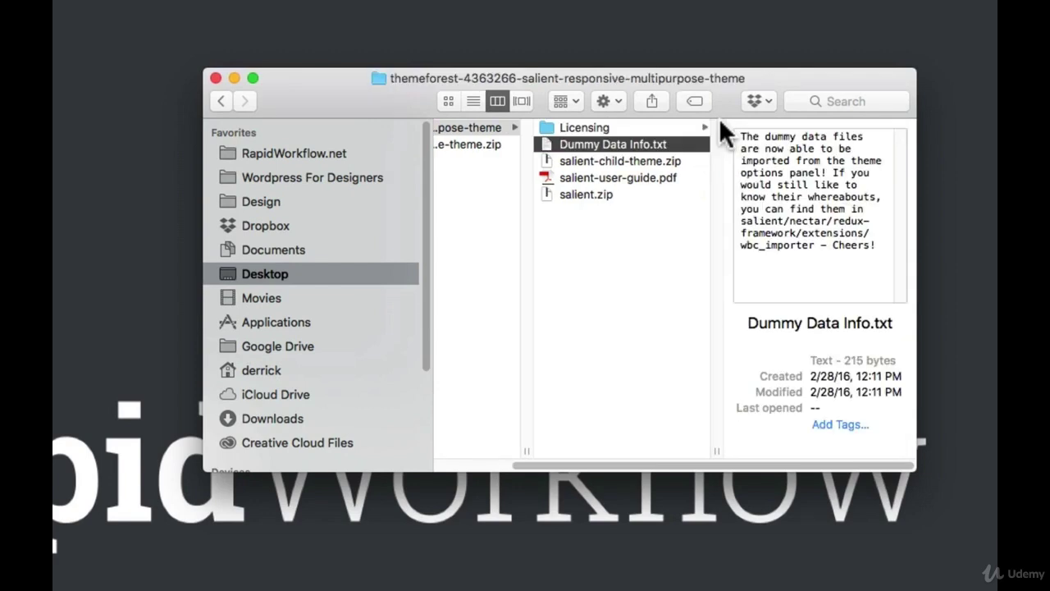
{"action": "key", "text": "Down"}
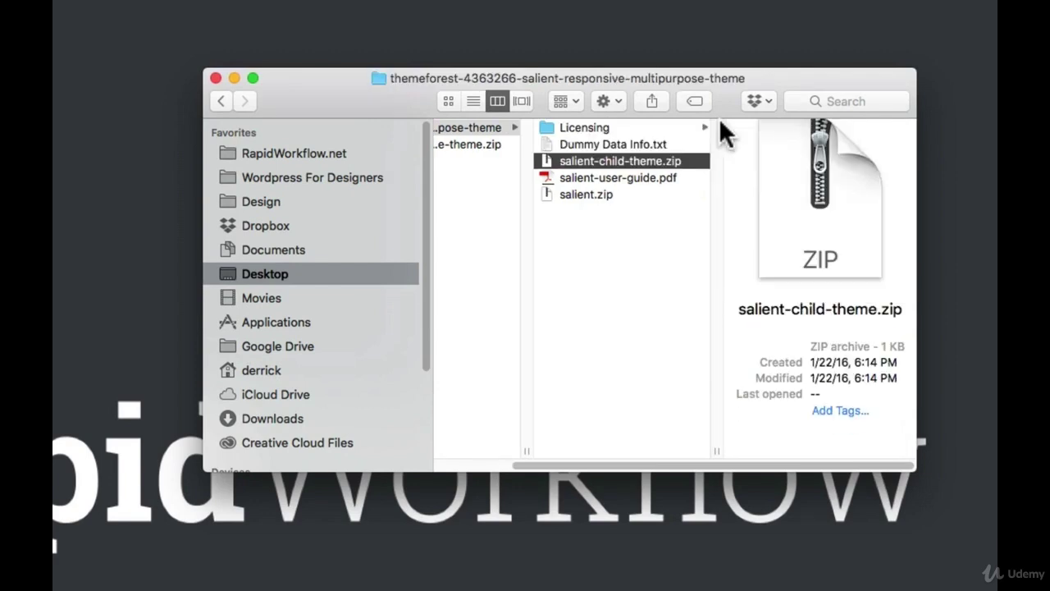
{"action": "key", "text": "Down"}
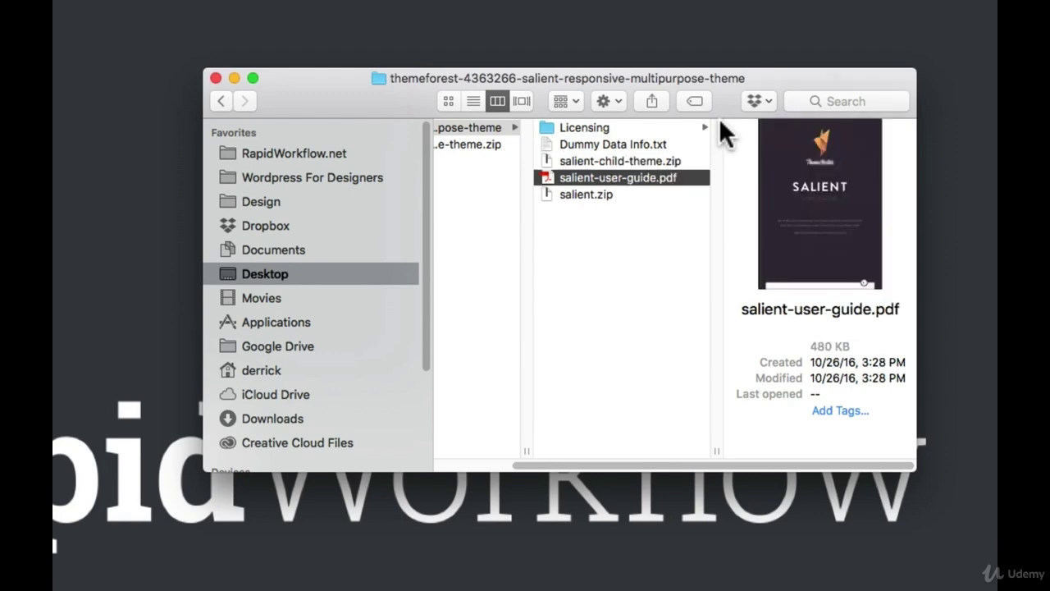
{"action": "key", "text": "space"}
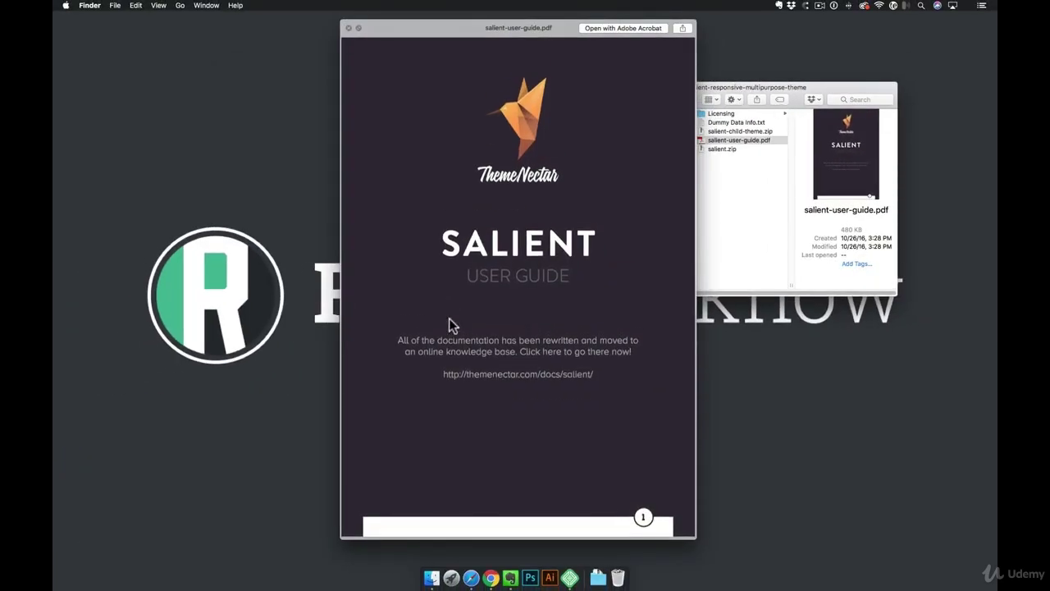
{"action": "scroll", "coordinate": [449, 318], "scroll_direction": "up", "scroll_amount": 2}
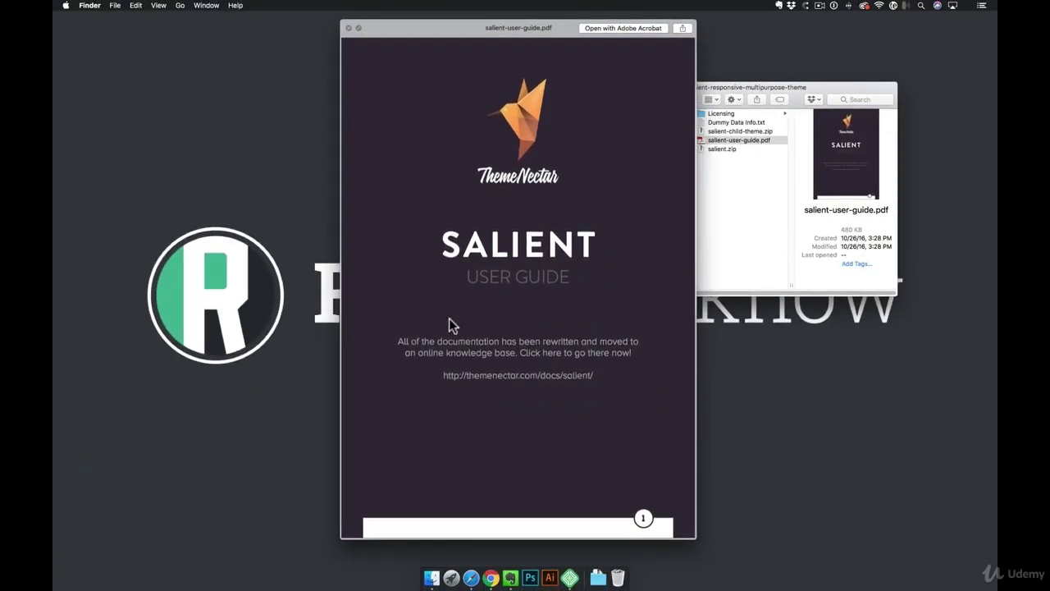
{"action": "key", "text": "space"}
{"action": "left_click", "coordinate": [724, 150]}
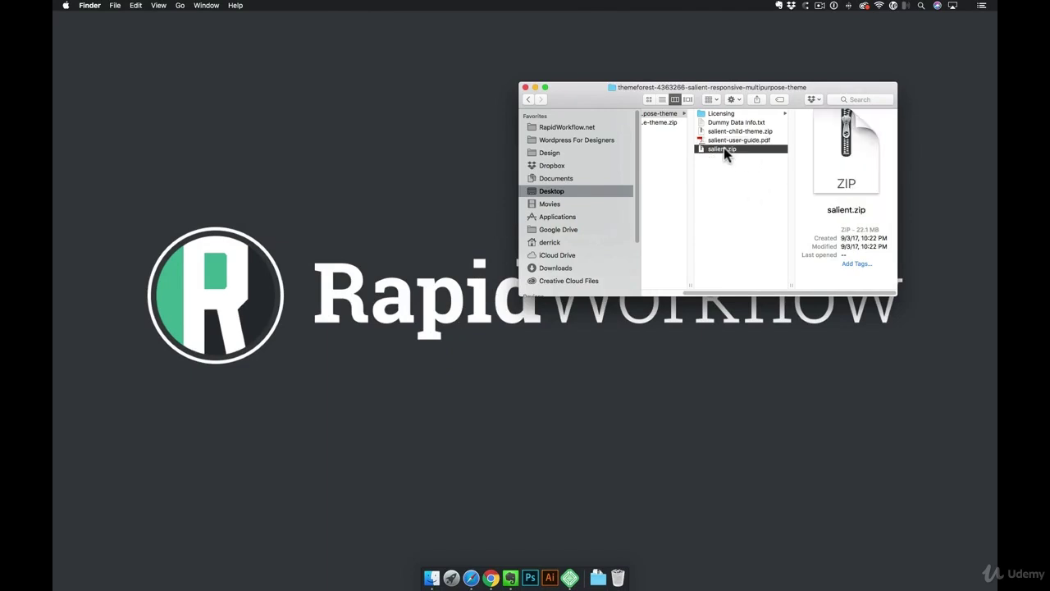
{"action": "left_click", "coordinate": [570, 579]}
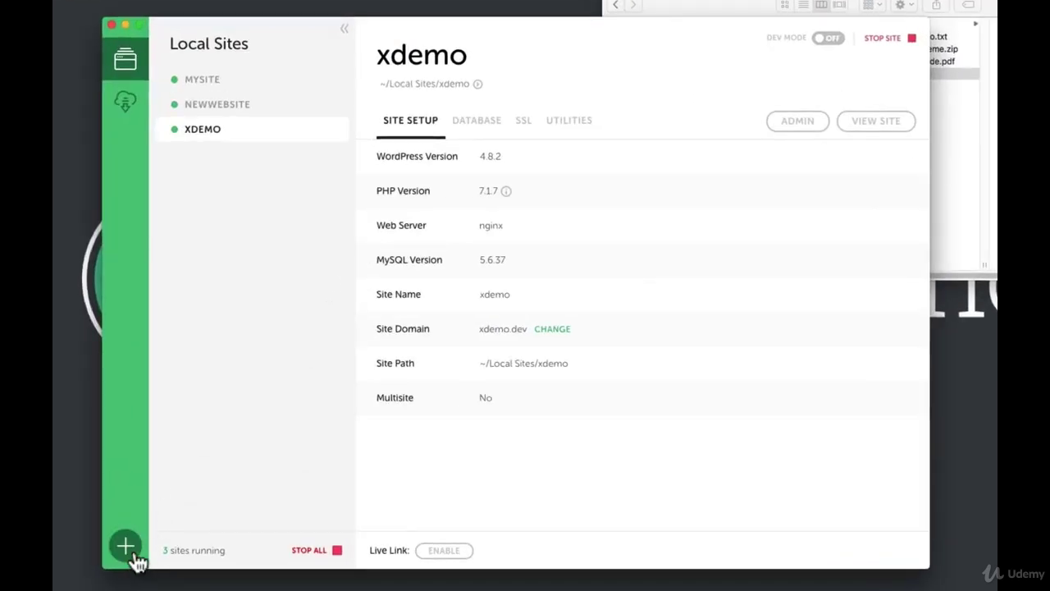
Create a new Local site named salientblueprint from the saved main blueprint
{"action": "left_click", "coordinate": [137, 555]}
{"action": "type", "text": "sa"}
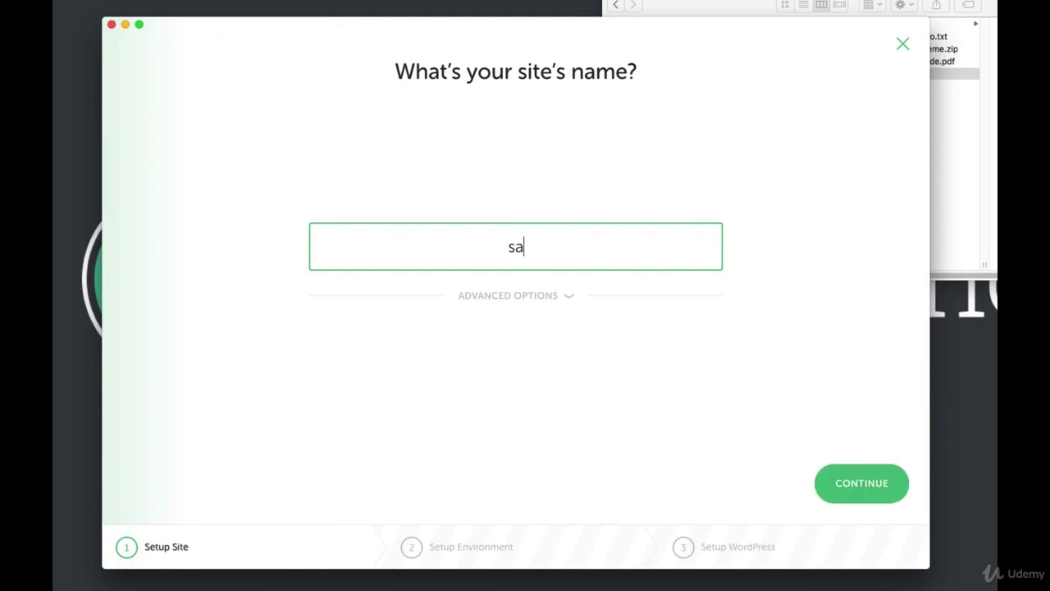
{"action": "type", "text": "lientblueprint"}
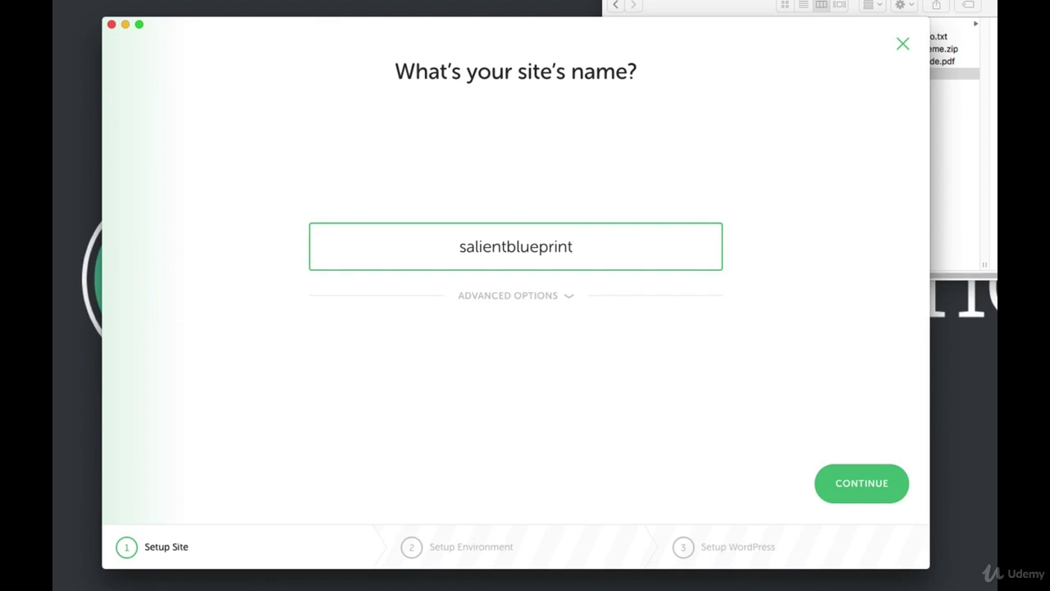
{"action": "left_click", "coordinate": [552, 295]}
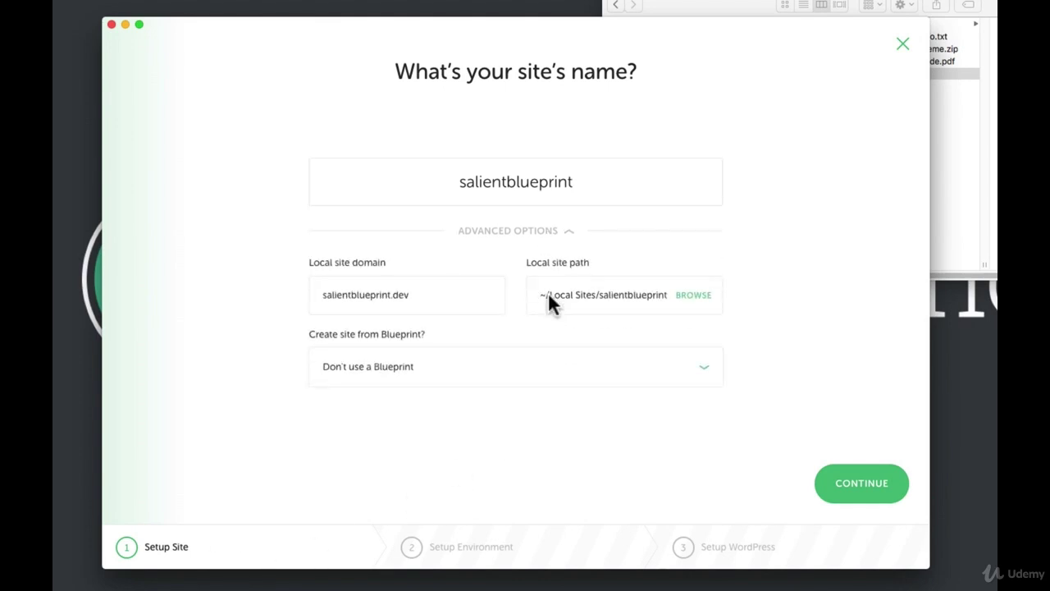
{"action": "left_click", "coordinate": [415, 384]}
{"action": "left_click", "coordinate": [405, 416]}
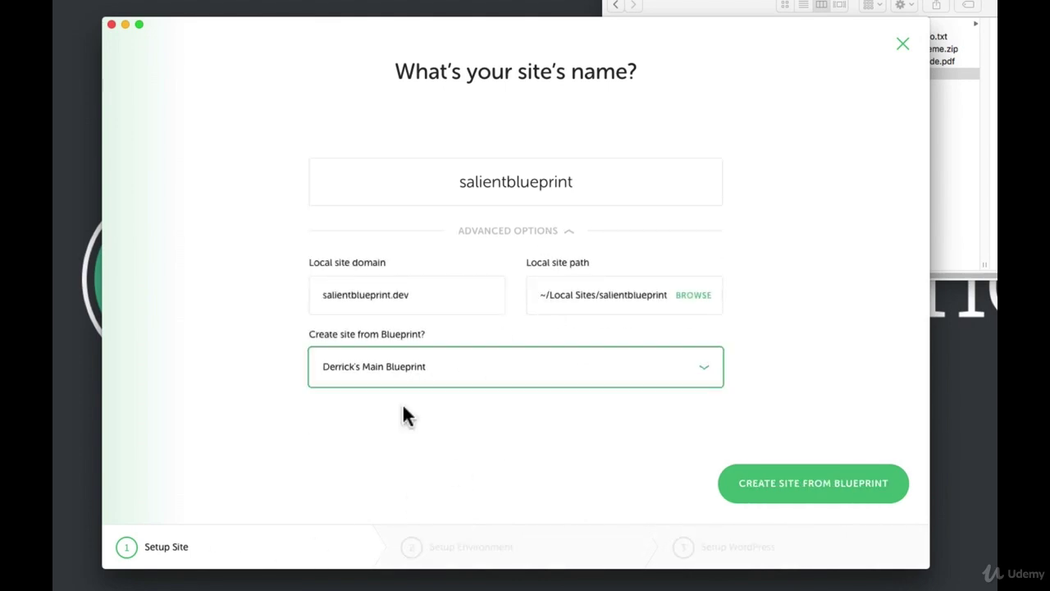
{"action": "left_click", "coordinate": [763, 492]}
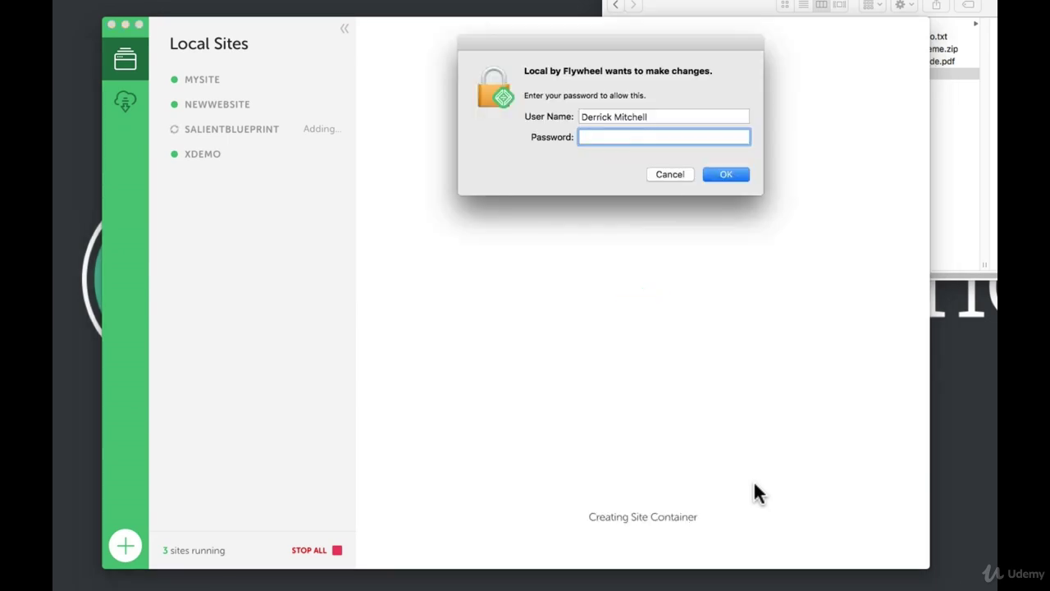
Authorize the change with the account password and open the new site's WordPress admin
{"action": "type", "text": "********"}
{"action": "key", "text": "Return"}
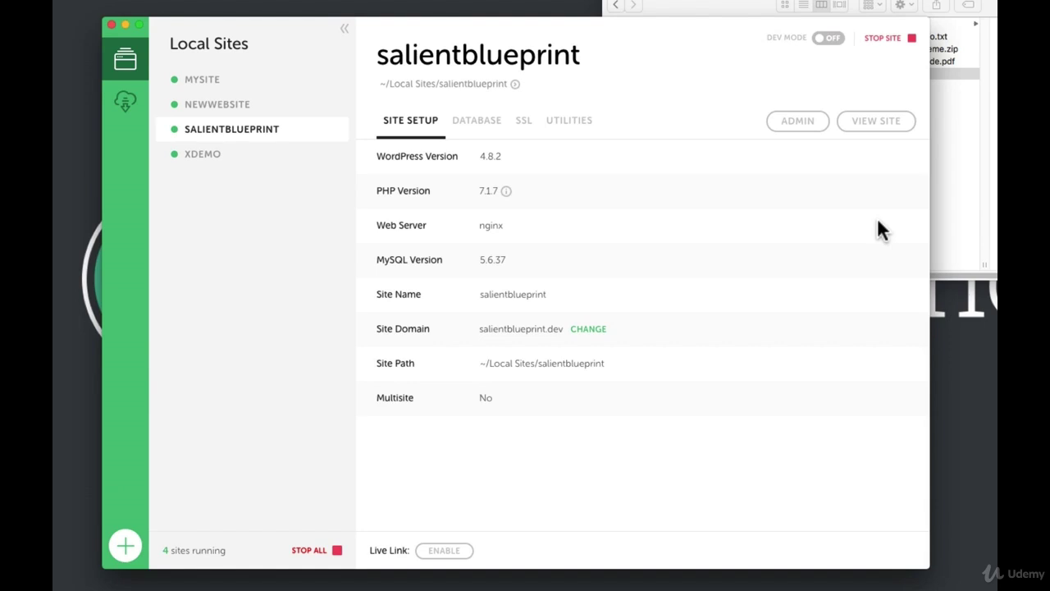
{"action": "left_click", "coordinate": [804, 125]}
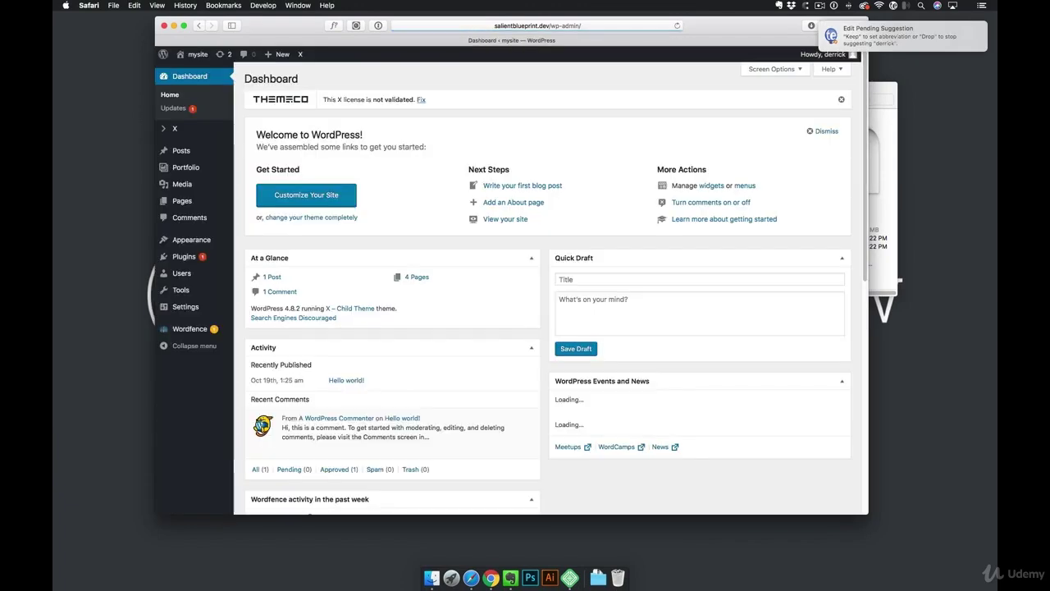
Go to Themes, arrange the browser and Finder windows, and open the Add New upload panel
{"action": "mouse_move", "coordinate": [191, 245]}
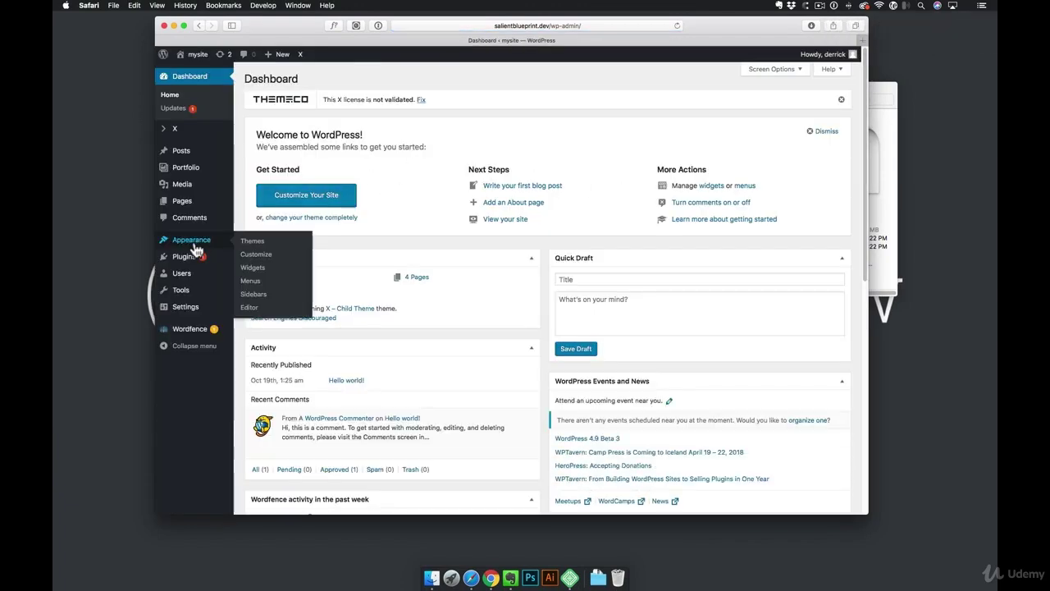
{"action": "left_click", "coordinate": [254, 242]}
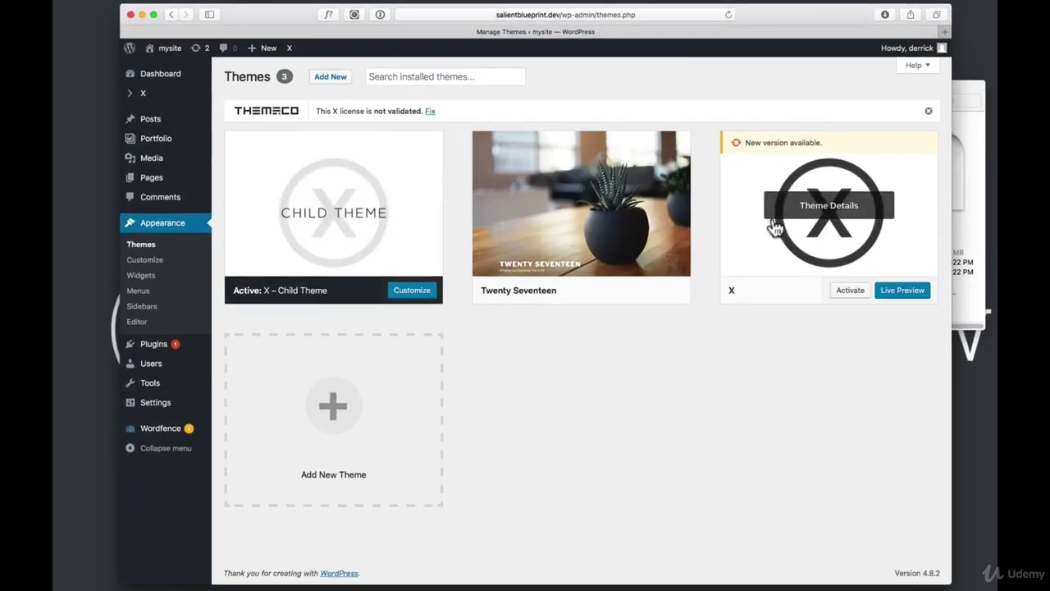
{"action": "left_click_drag", "start_coordinate": [800, 13], "coordinate": [763, 8]}
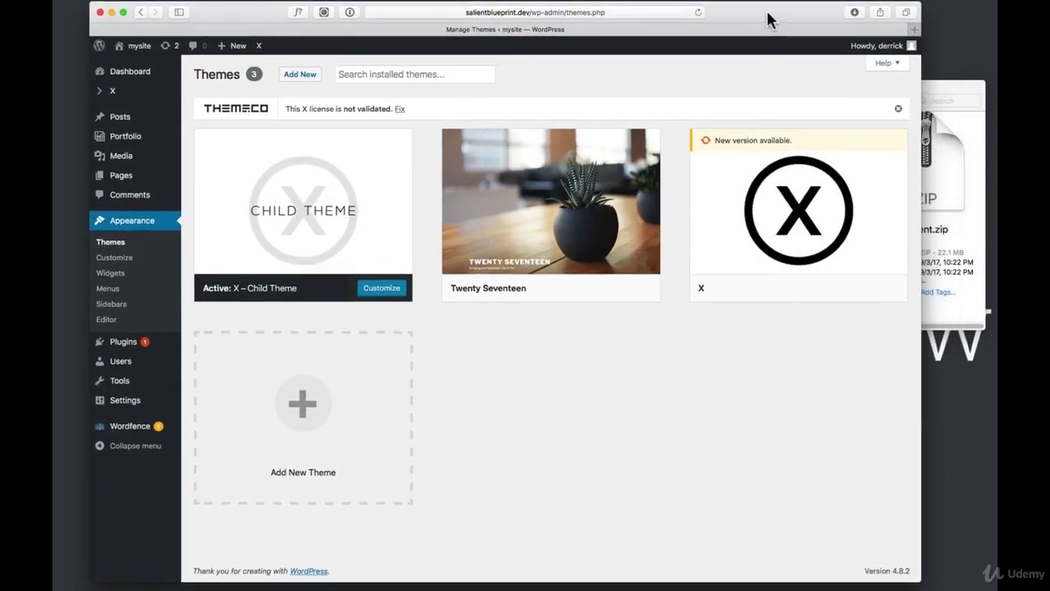
{"action": "left_click", "coordinate": [950, 98]}
{"action": "left_click_drag", "start_coordinate": [821, 86], "coordinate": [923, 214]}
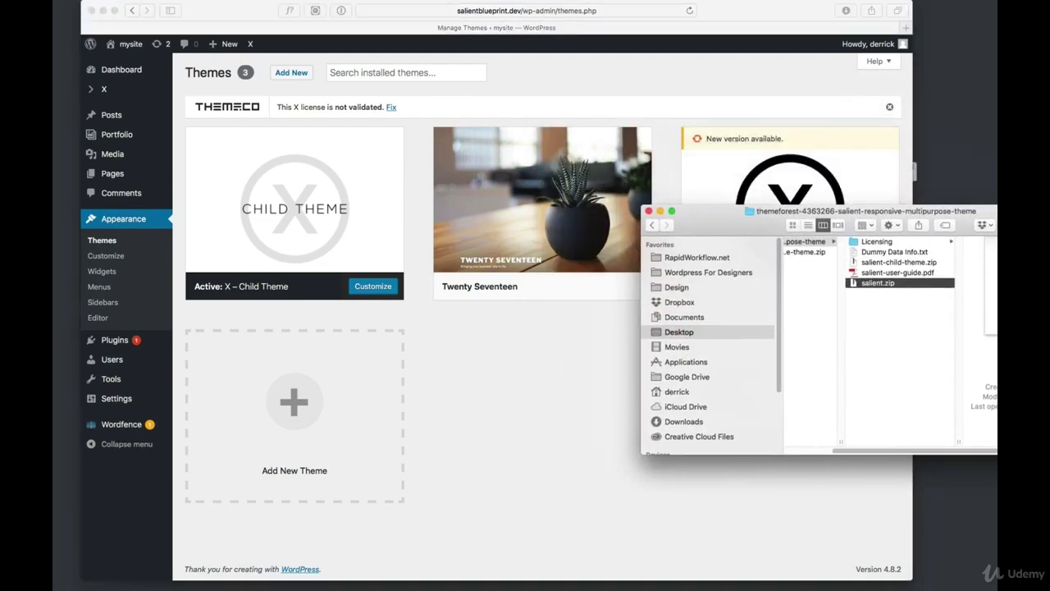
{"action": "left_click", "coordinate": [462, 112]}
{"action": "left_click", "coordinate": [289, 75]}
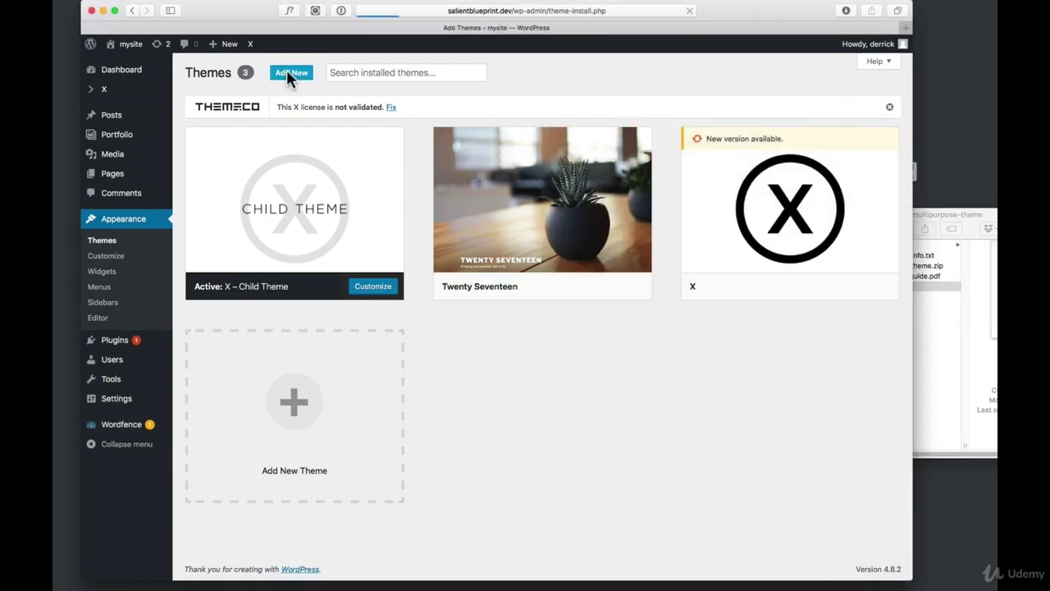
{"action": "left_click", "coordinate": [292, 75]}
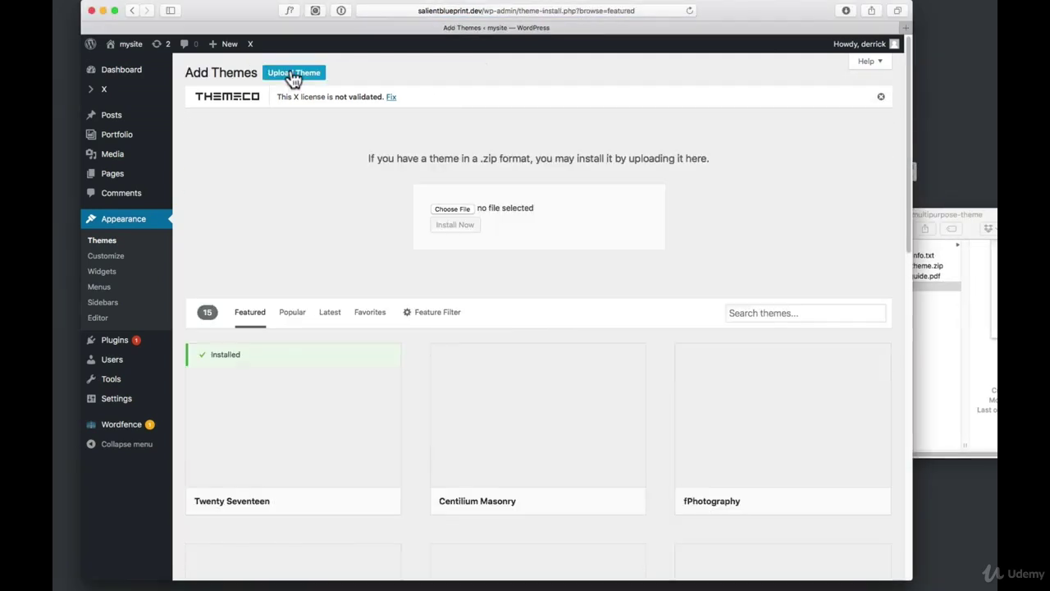
Upload salient.zip, install the Salient theme and return to the Themes page
{"action": "left_click", "coordinate": [942, 331]}
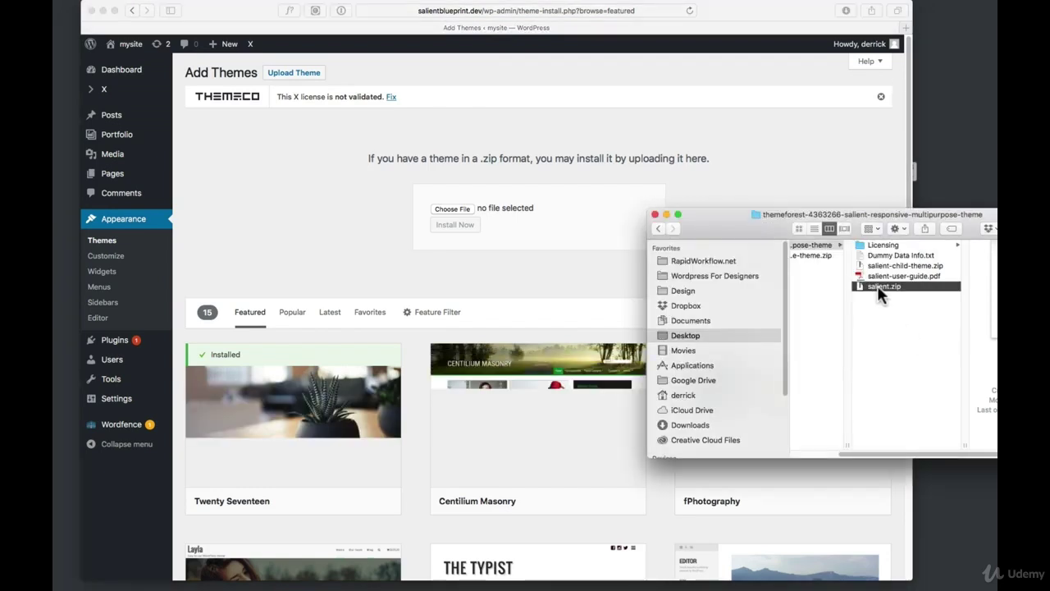
{"action": "left_click_drag", "start_coordinate": [877, 285], "coordinate": [452, 208]}
{"action": "left_click", "coordinate": [443, 197]}
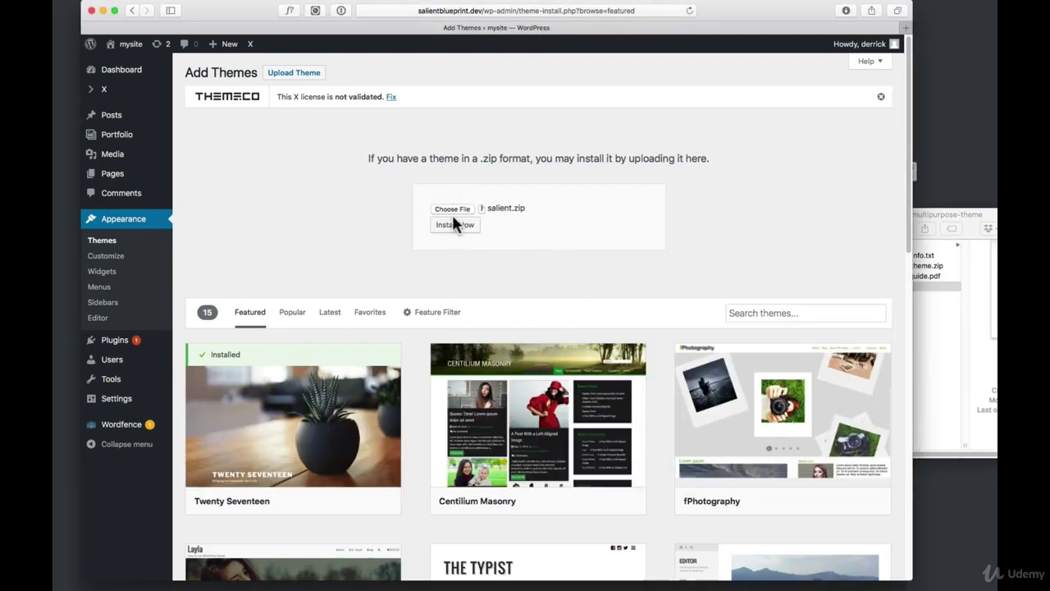
{"action": "left_click", "coordinate": [456, 225]}
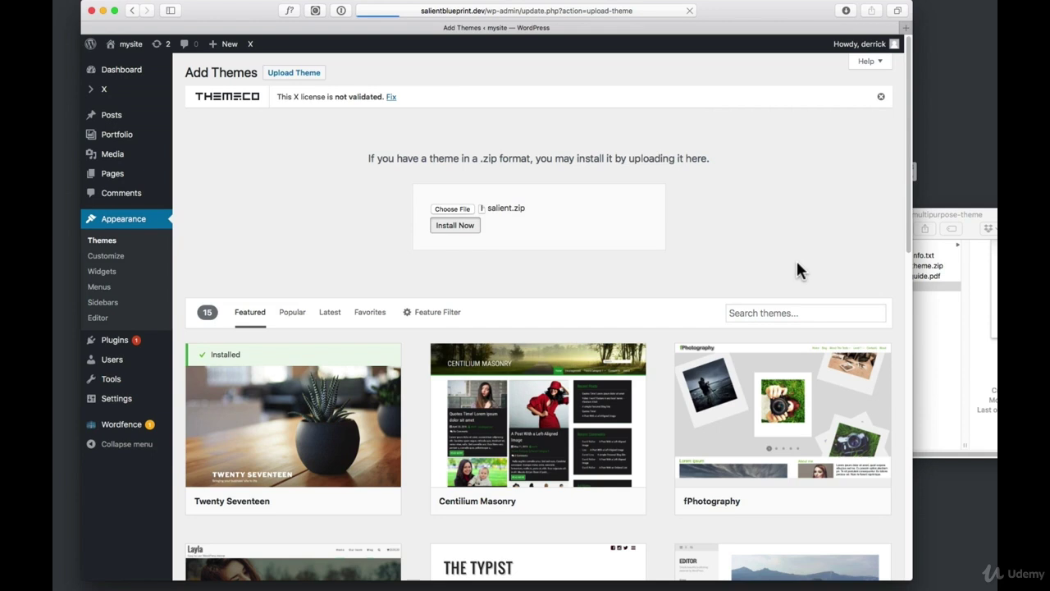
{"action": "left_click", "coordinate": [926, 333]}
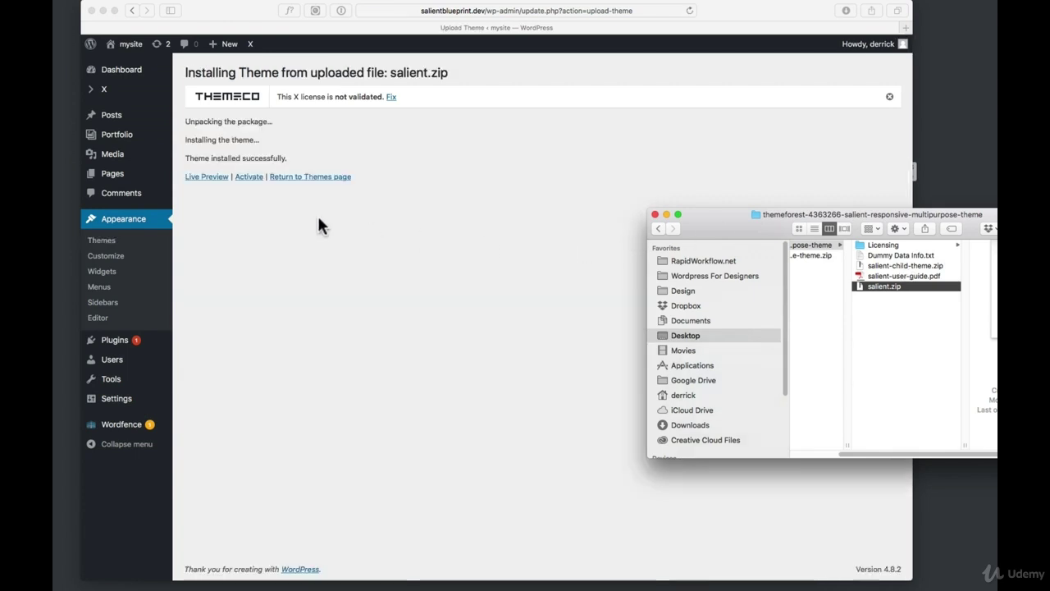
{"action": "left_click", "coordinate": [307, 176]}
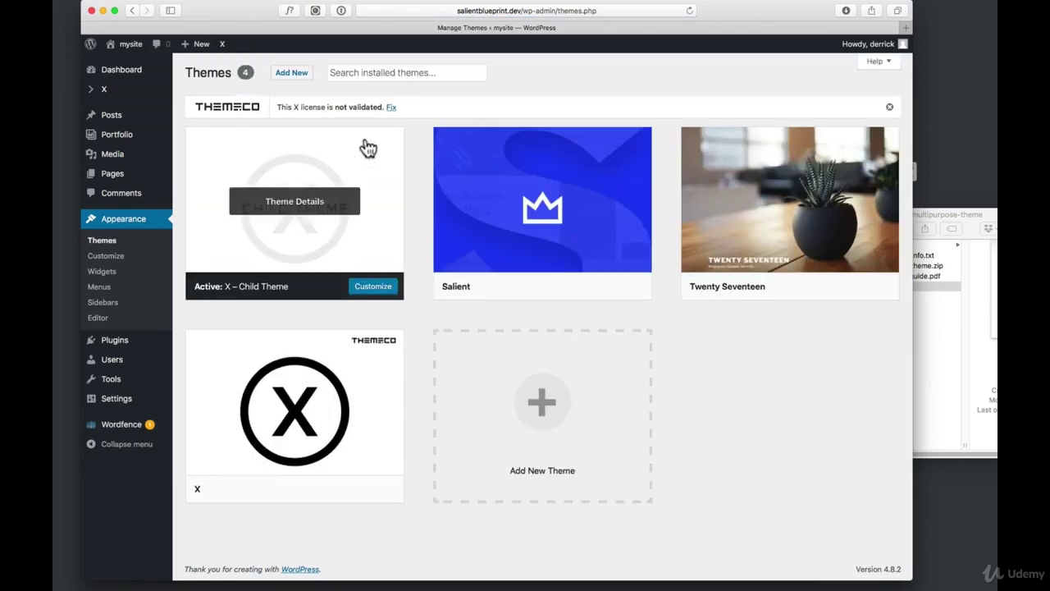
Upload and install salient-child-theme.zip as a new theme
{"action": "left_click", "coordinate": [293, 74]}
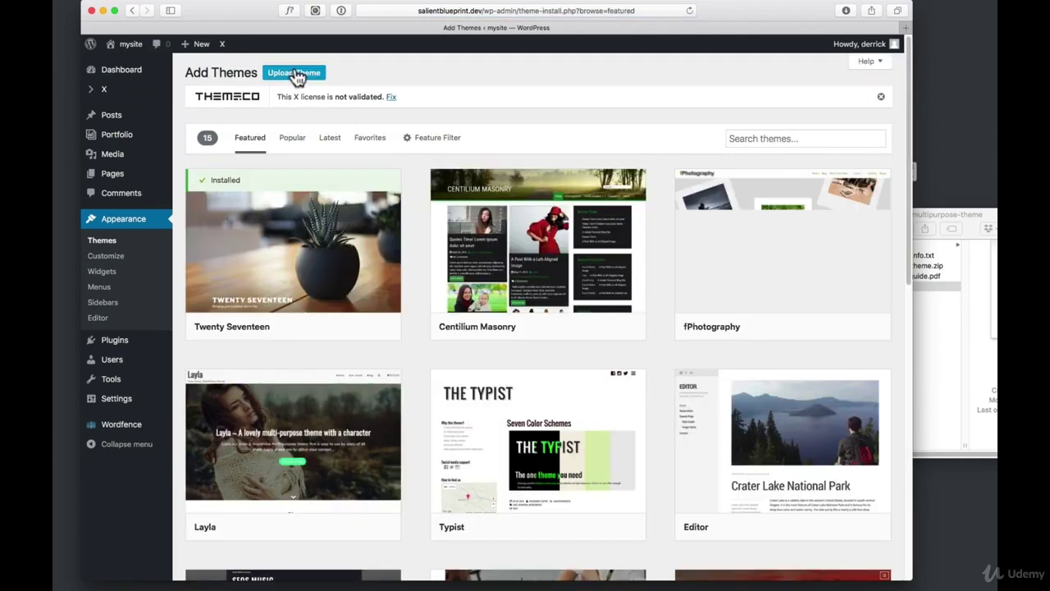
{"action": "left_click", "coordinate": [292, 73]}
{"action": "left_click", "coordinate": [963, 321]}
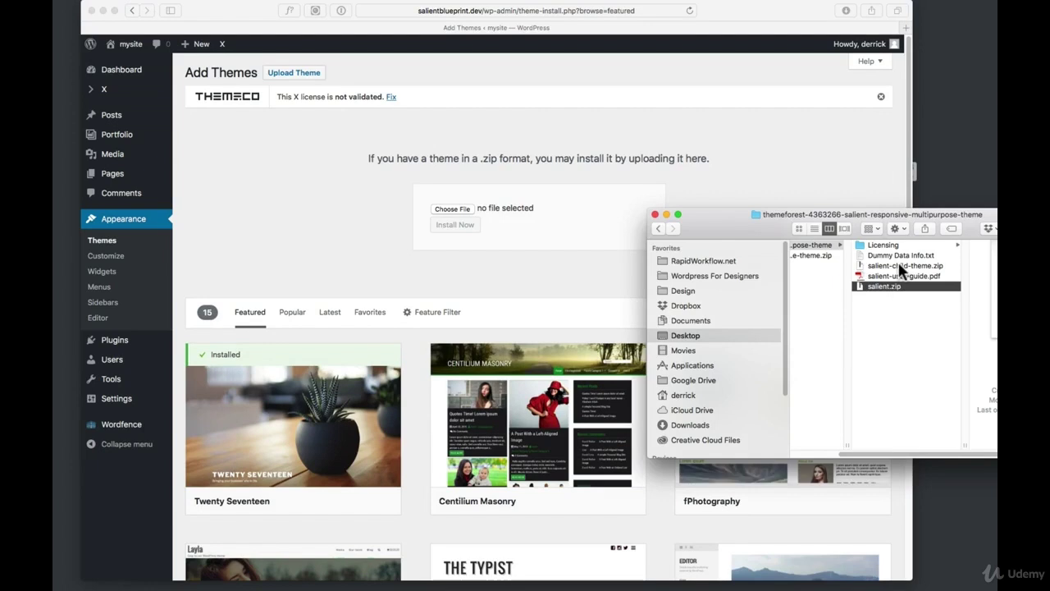
{"action": "left_click", "coordinate": [905, 265]}
{"action": "left_click_drag", "start_coordinate": [905, 266], "coordinate": [463, 215]}
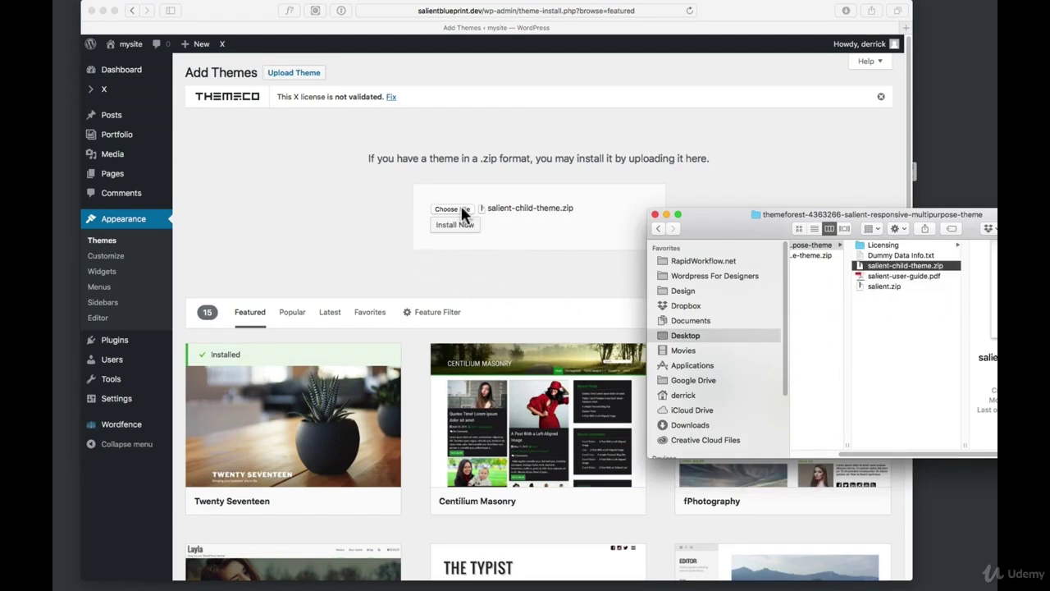
{"action": "left_click", "coordinate": [459, 224]}
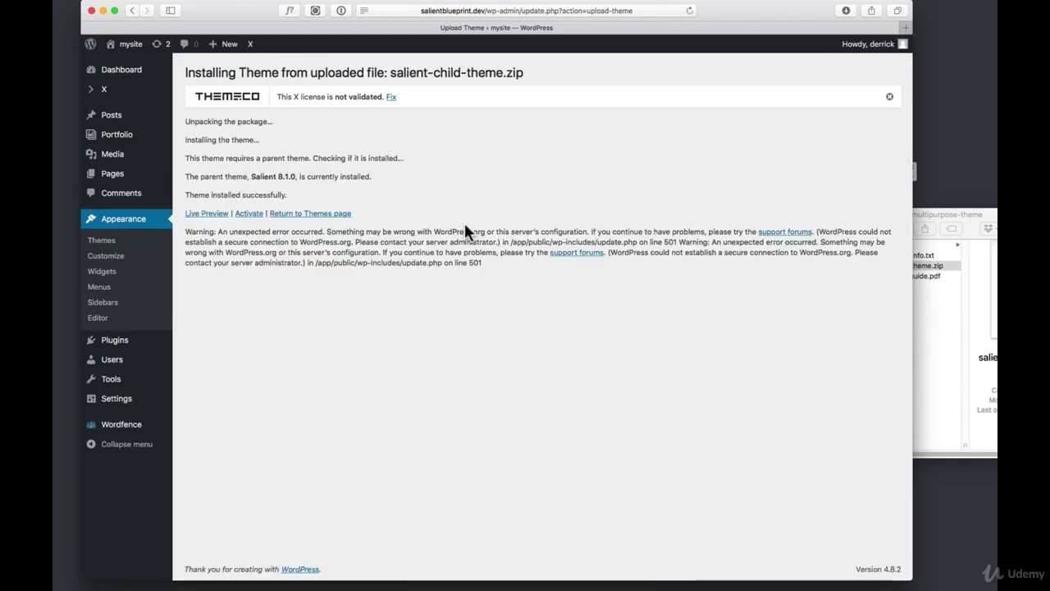
Activate Salient Child Theme and open the Twenty Seventeen theme details
{"action": "left_click", "coordinate": [248, 214]}
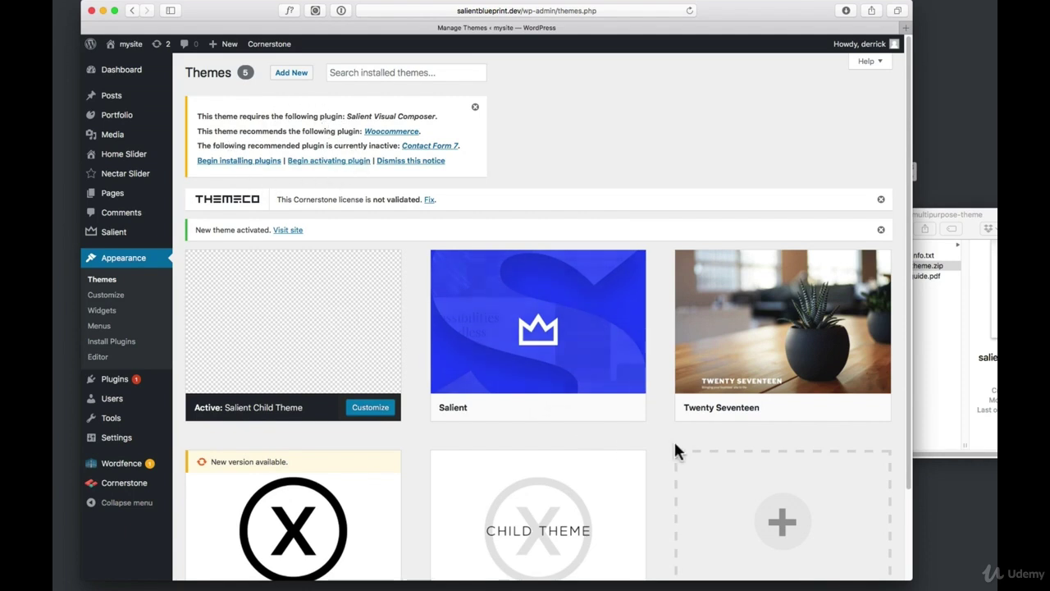
{"action": "scroll", "coordinate": [703, 446], "scroll_direction": "down", "scroll_amount": 2}
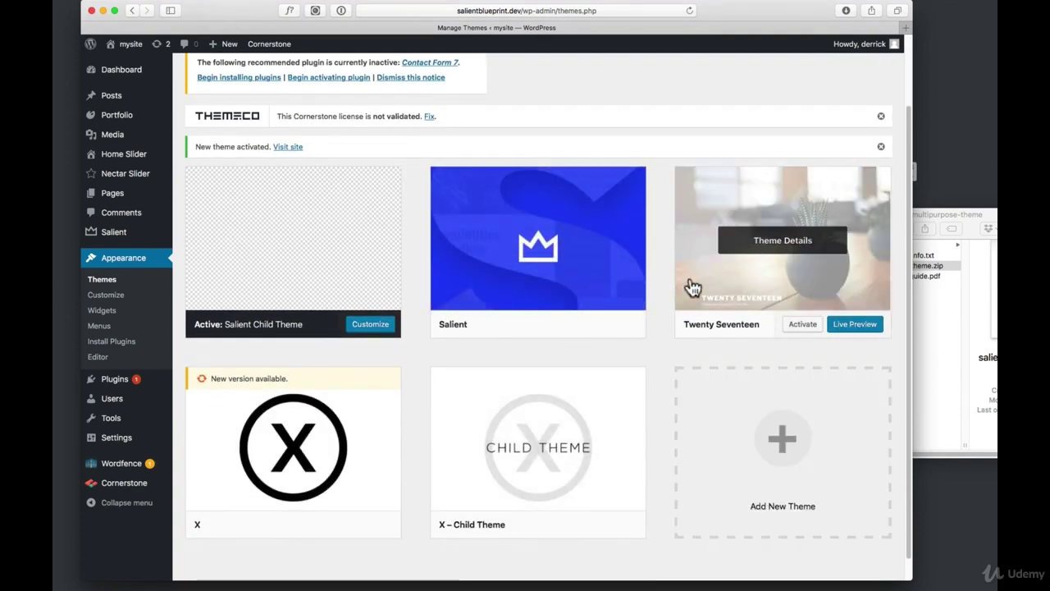
{"action": "left_click", "coordinate": [691, 286]}
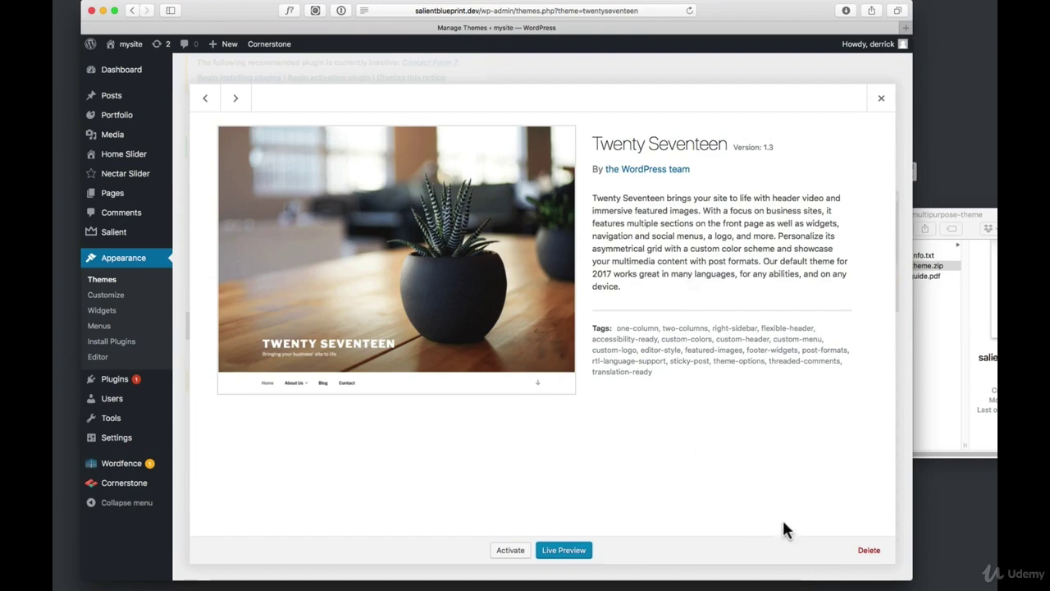
Delete the Twenty Seventeen and X themes
{"action": "left_click", "coordinate": [871, 552]}
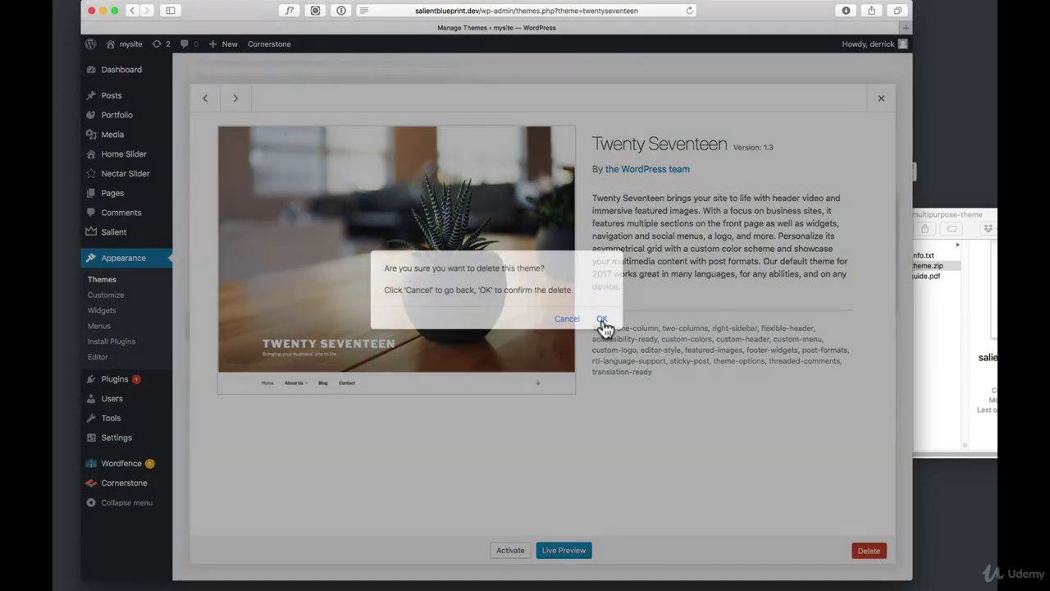
{"action": "left_click", "coordinate": [601, 318]}
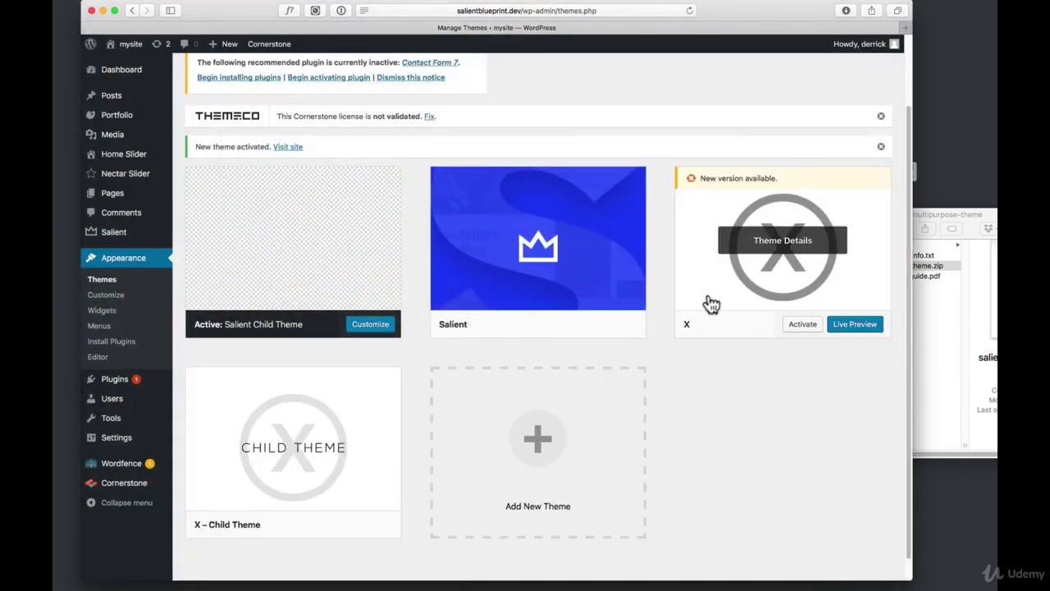
{"action": "left_click", "coordinate": [706, 291]}
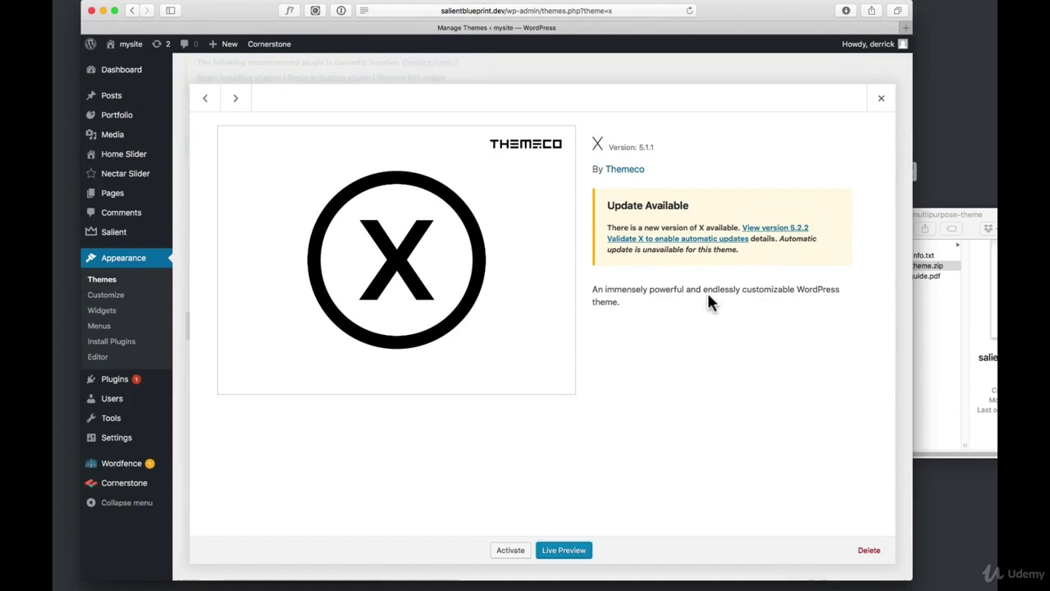
{"action": "left_click", "coordinate": [870, 551]}
{"action": "left_click", "coordinate": [601, 320]}
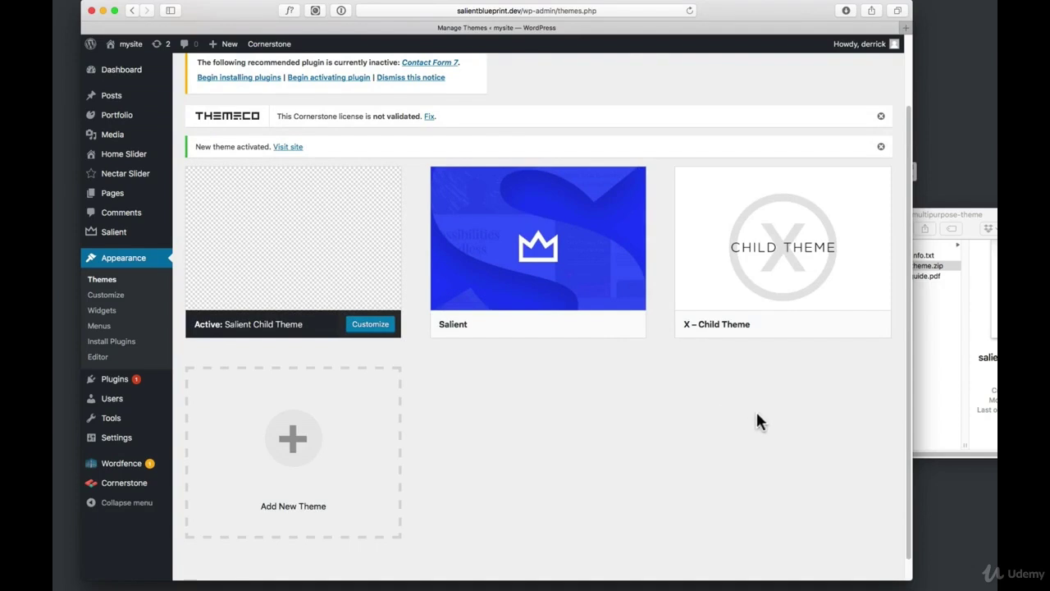
Activate X – Child Theme, inspect the Broken Themes list, then reactivate Salient Child Theme
{"action": "left_click", "coordinate": [804, 325]}
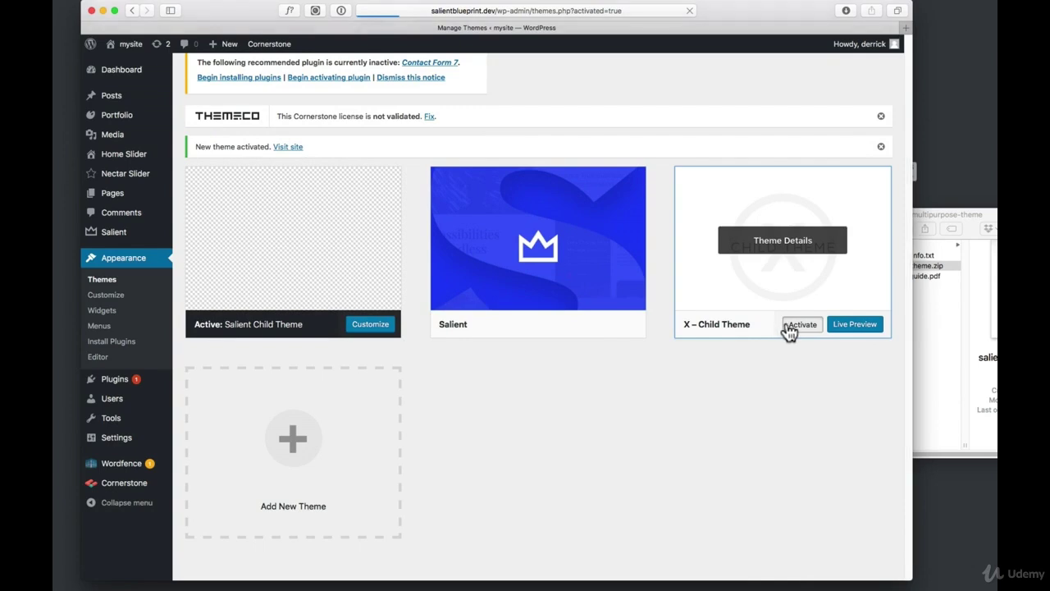
{"action": "scroll", "coordinate": [713, 439], "scroll_direction": "down", "scroll_amount": 3}
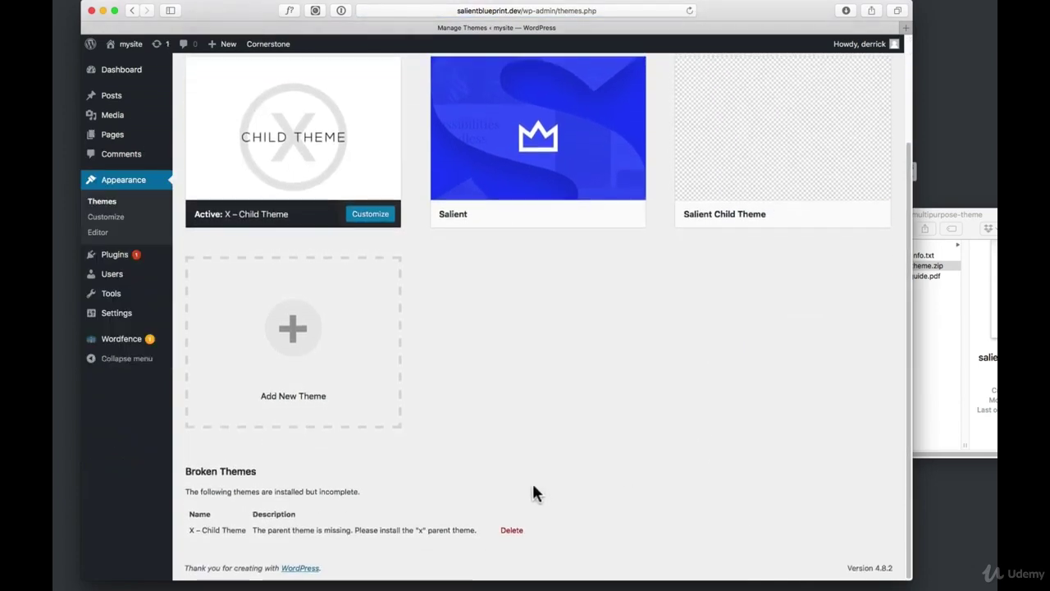
{"action": "left_click_drag", "start_coordinate": [186, 472], "coordinate": [257, 480]}
{"action": "left_click", "coordinate": [251, 489]}
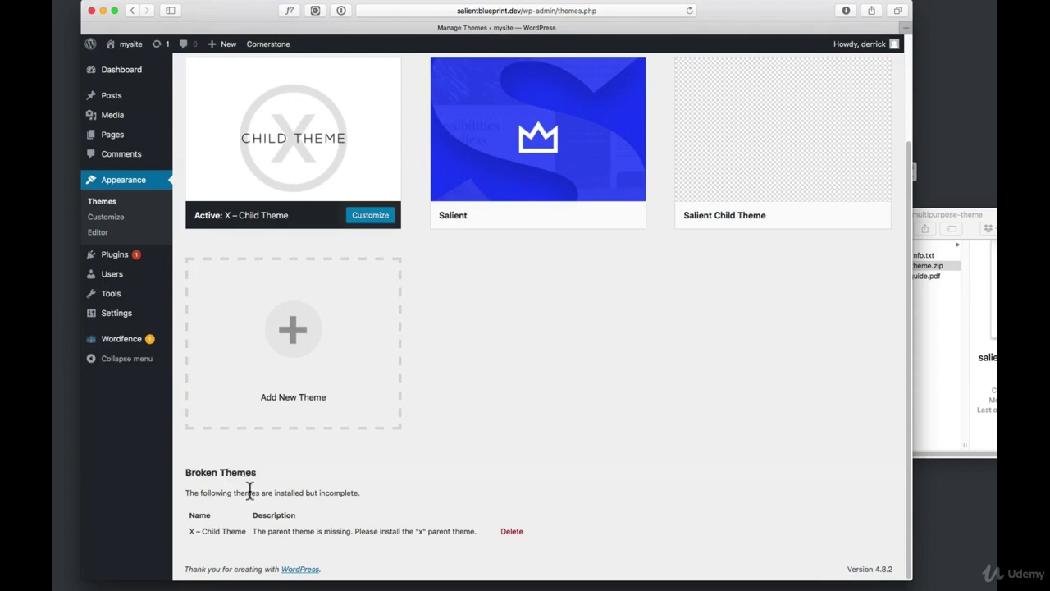
{"action": "left_click_drag", "start_coordinate": [185, 491], "coordinate": [224, 492]}
{"action": "left_click", "coordinate": [219, 492]}
{"action": "left_click_drag", "start_coordinate": [188, 531], "coordinate": [243, 533]}
{"action": "left_click", "coordinate": [266, 532]}
{"action": "scroll", "coordinate": [418, 511], "scroll_direction": "up", "scroll_amount": 1}
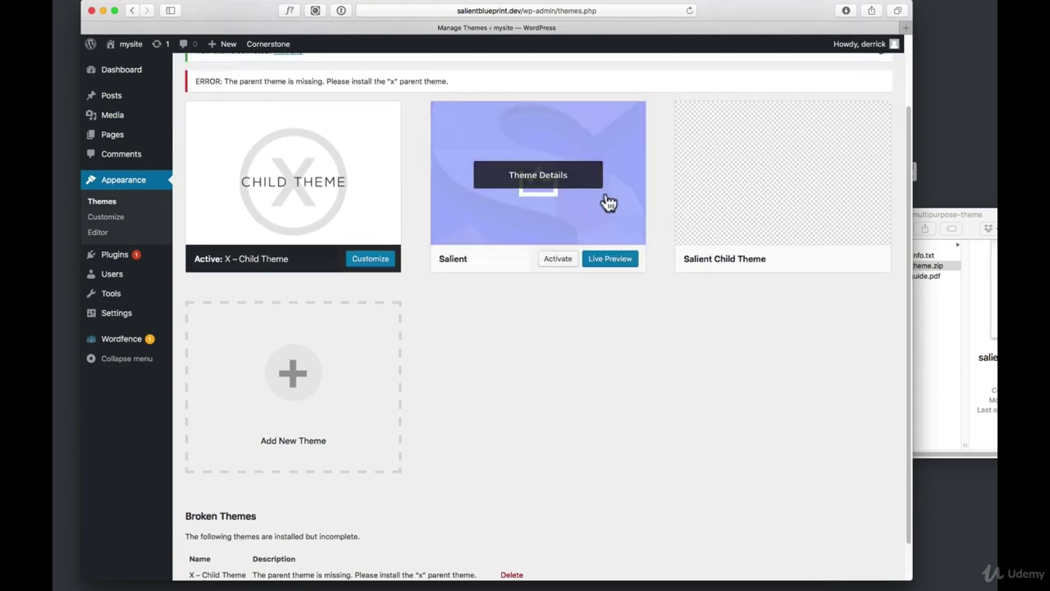
{"action": "left_click", "coordinate": [806, 255]}
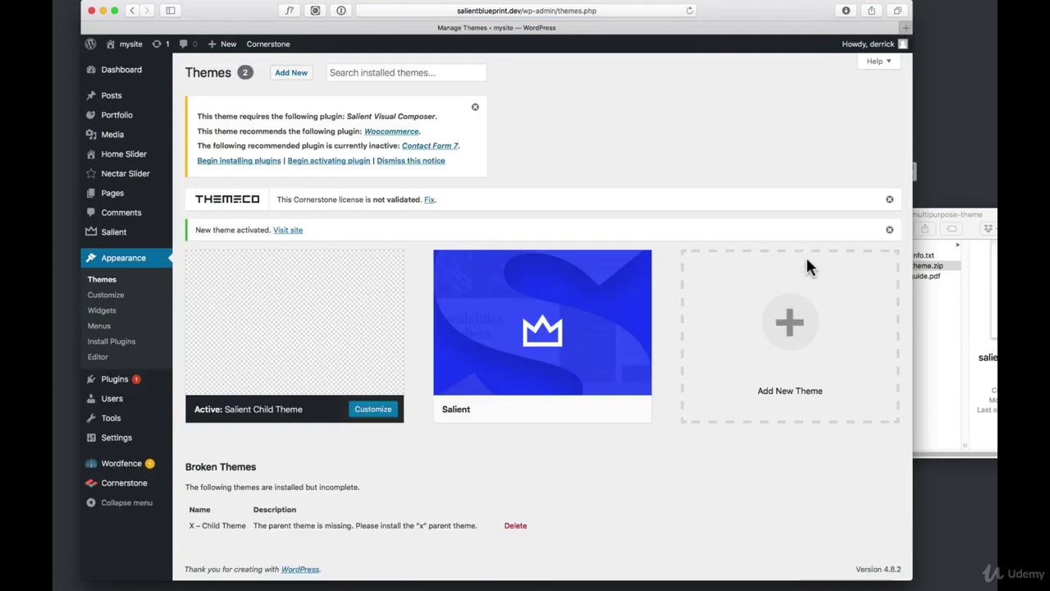
Delete the broken X – Child Theme and open the theme's required plugins list
{"action": "mouse_move", "coordinate": [290, 370]}
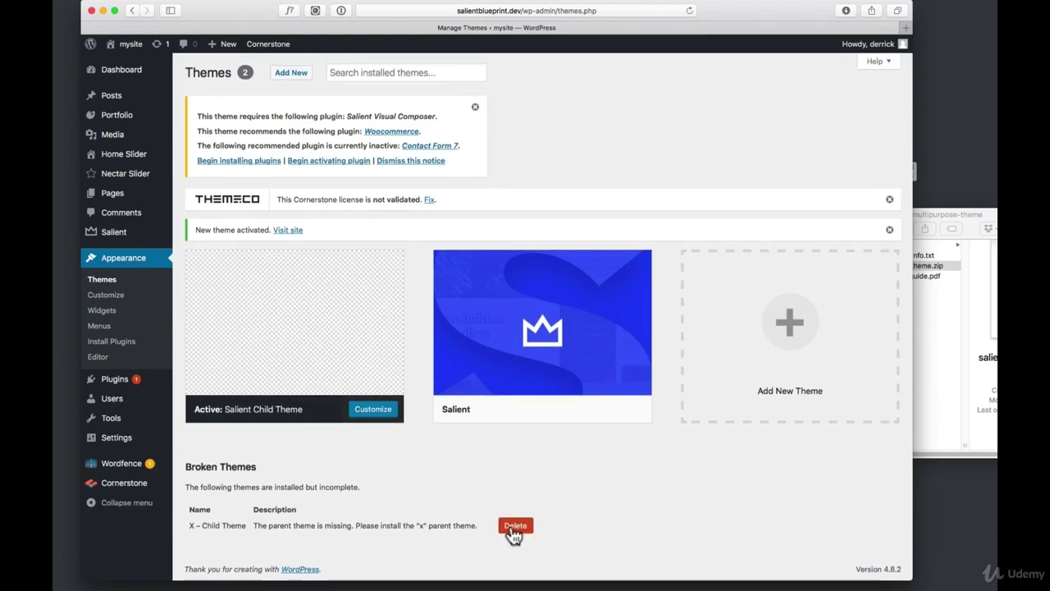
{"action": "left_click", "coordinate": [515, 526]}
{"action": "left_click", "coordinate": [600, 317]}
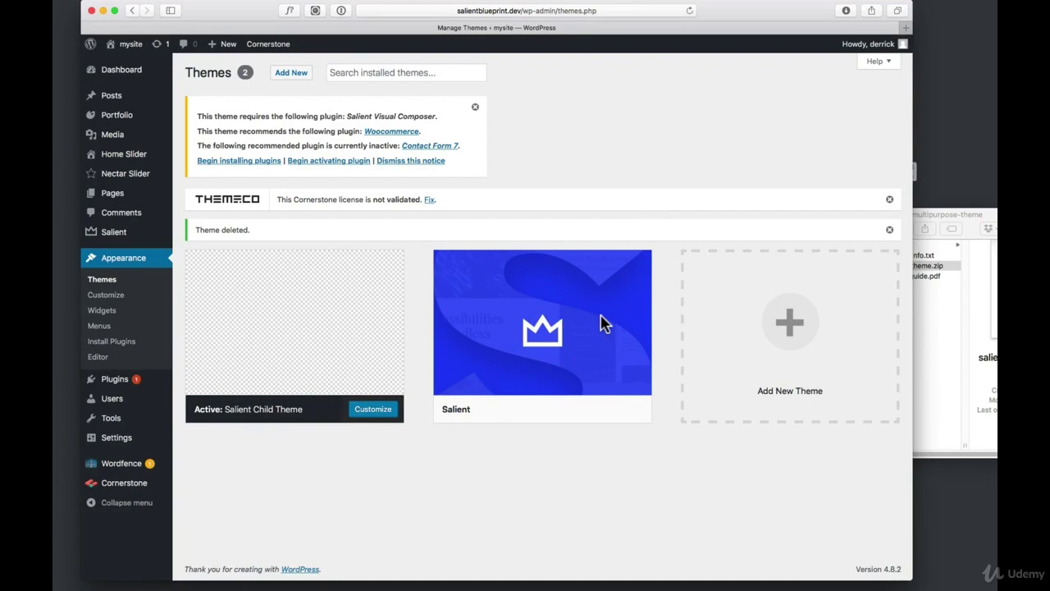
{"action": "left_click", "coordinate": [233, 161]}
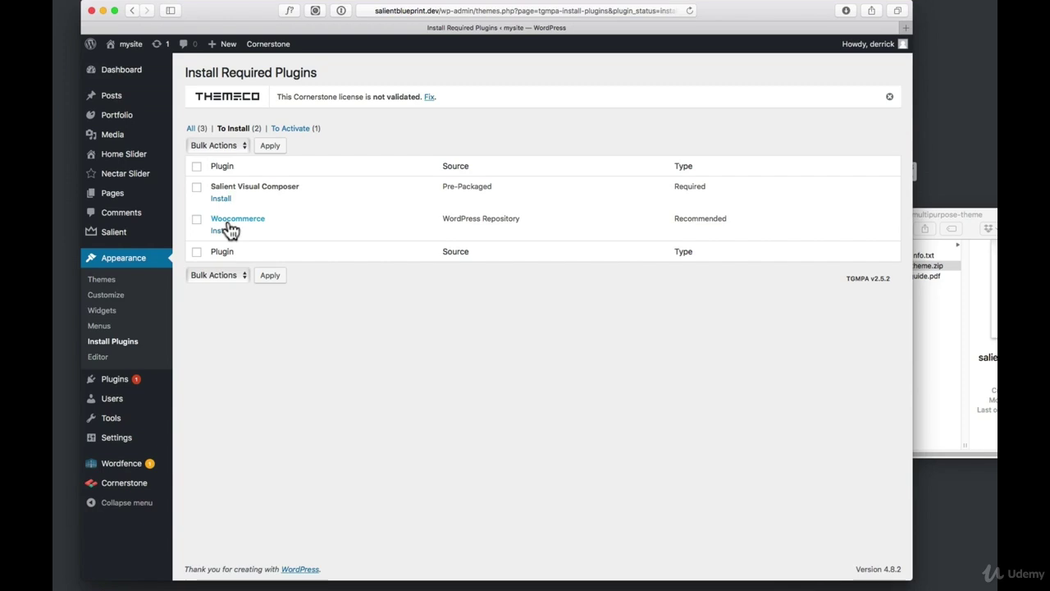
Install the required Salient Visual Composer plugin, skipping recommended Woocommerce, then go to Appearance > Menus
{"action": "left_click_drag", "start_coordinate": [673, 186], "coordinate": [704, 187]}
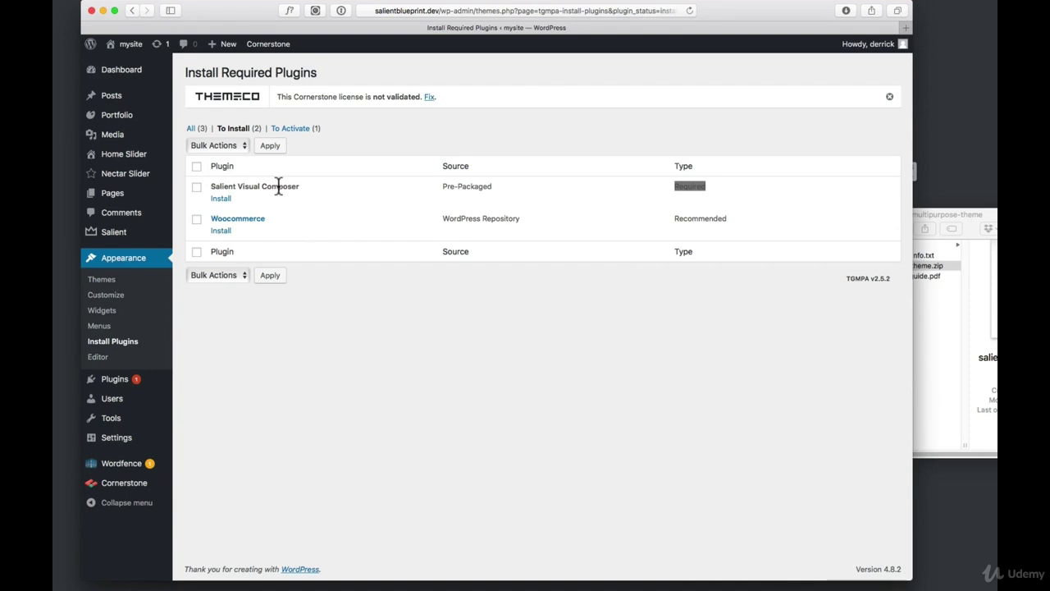
{"action": "left_click_drag", "start_coordinate": [676, 218], "coordinate": [739, 221]}
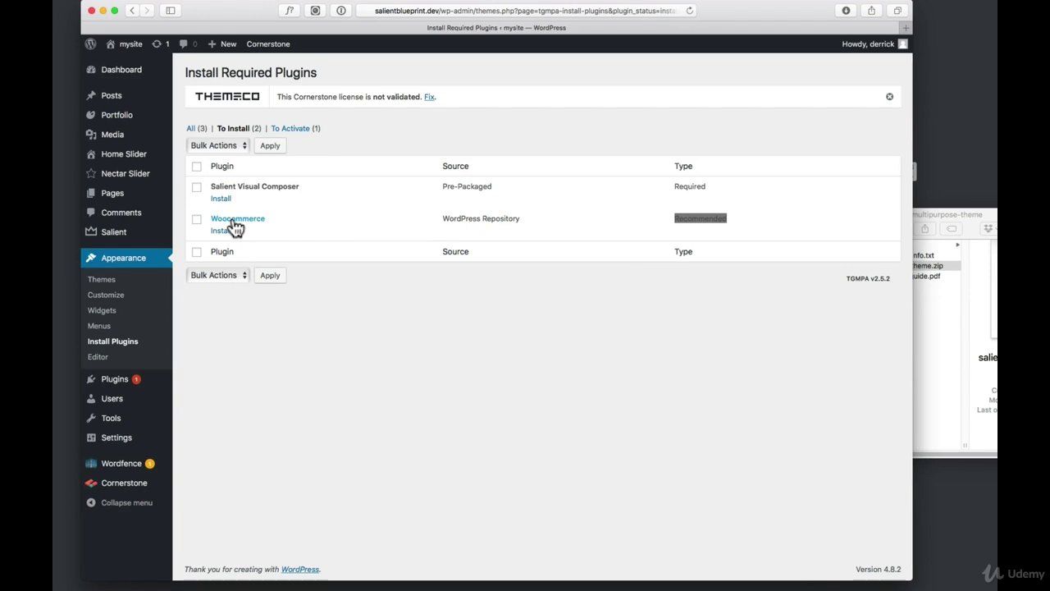
{"action": "left_click", "coordinate": [196, 187]}
{"action": "left_click", "coordinate": [222, 199]}
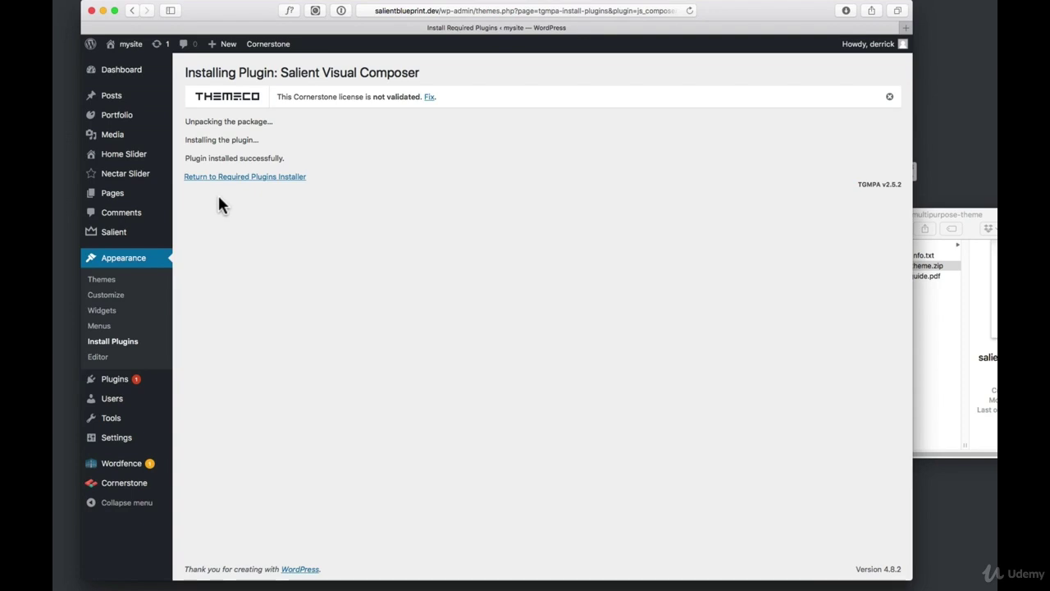
{"action": "left_click", "coordinate": [100, 327]}
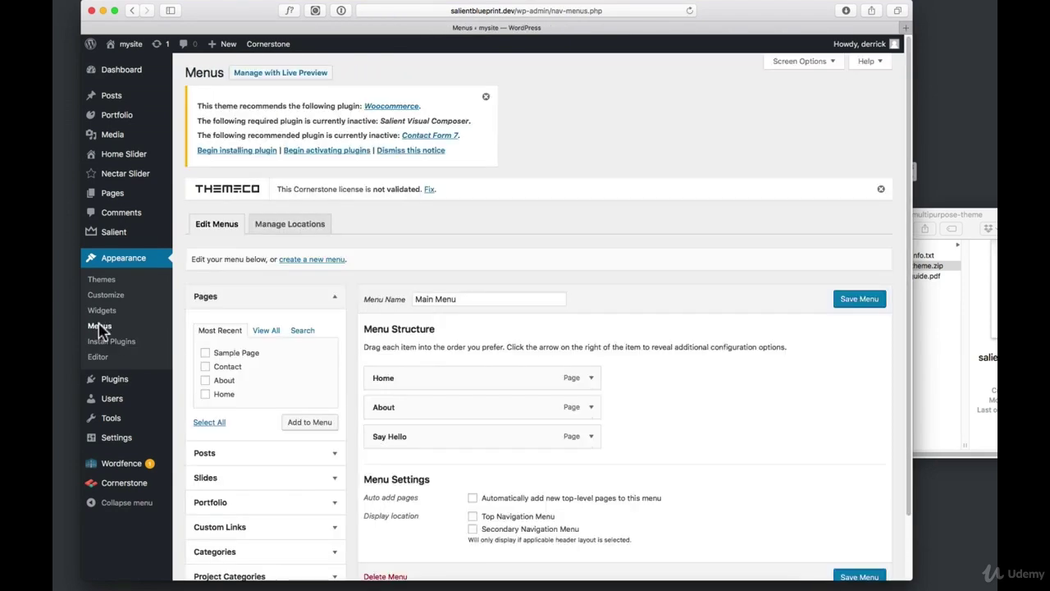
Assign Main Menu to the top navigation location and save the menu
{"action": "scroll", "coordinate": [689, 384], "scroll_direction": "down", "scroll_amount": 2}
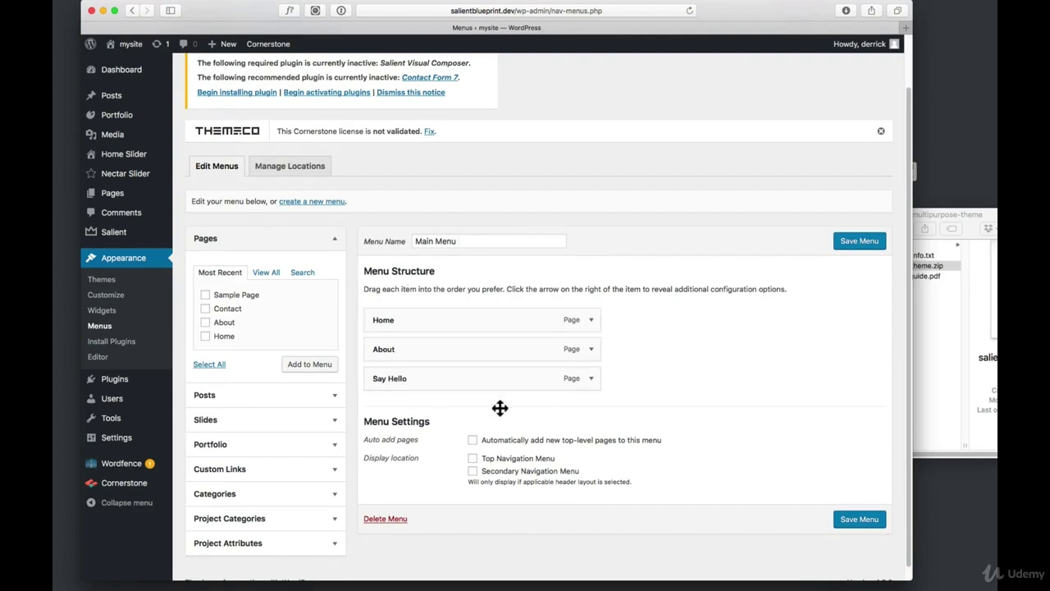
{"action": "left_click", "coordinate": [473, 460]}
{"action": "left_click", "coordinate": [853, 515]}
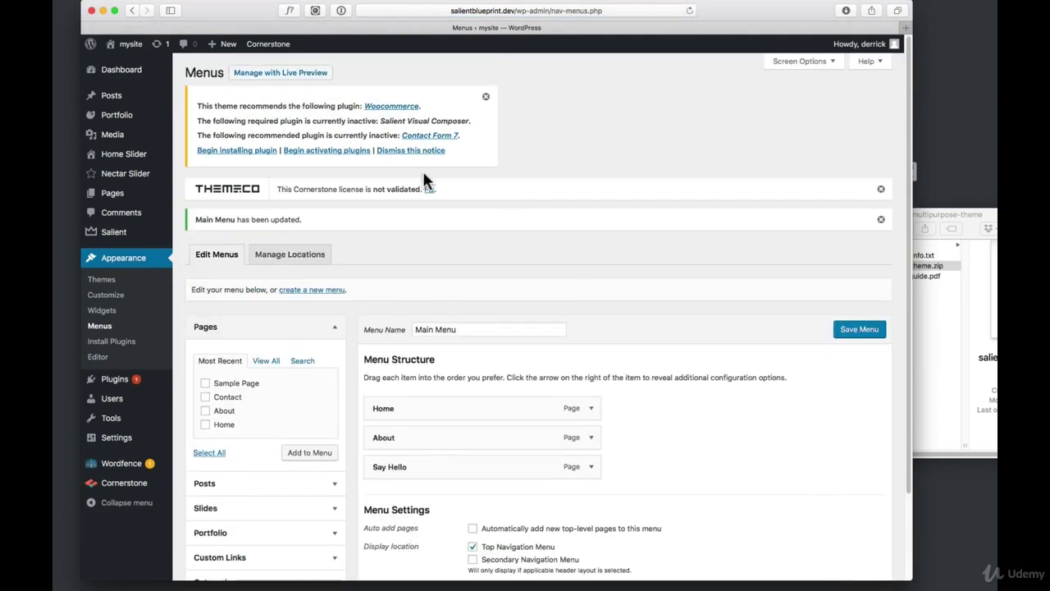
View the site's Home, About and Say Hello pages, then switch to Local with Cmd+Tab
{"action": "left_click", "coordinate": [134, 49]}
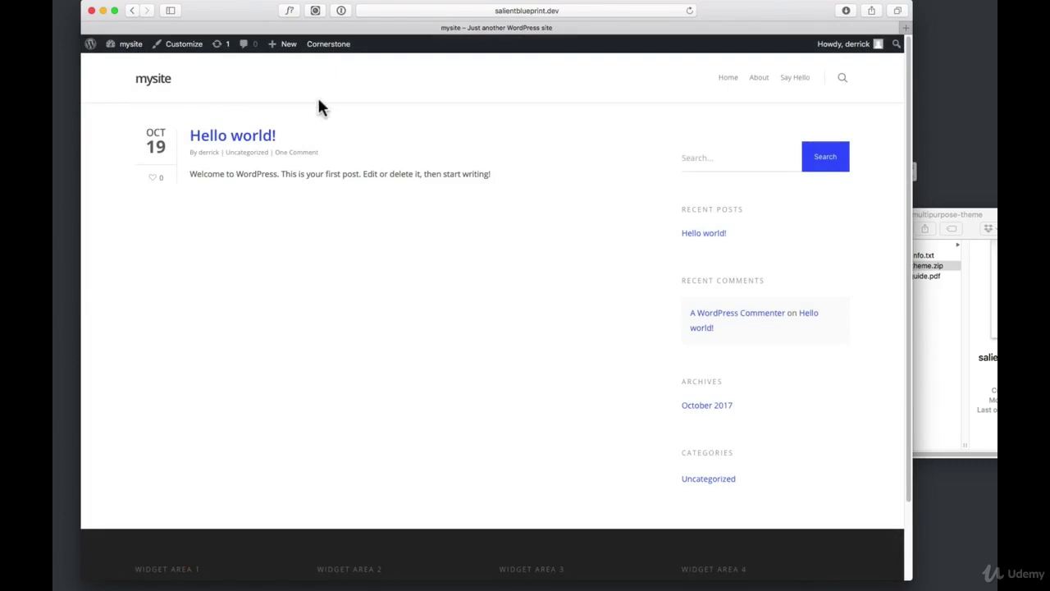
{"action": "left_click", "coordinate": [728, 79]}
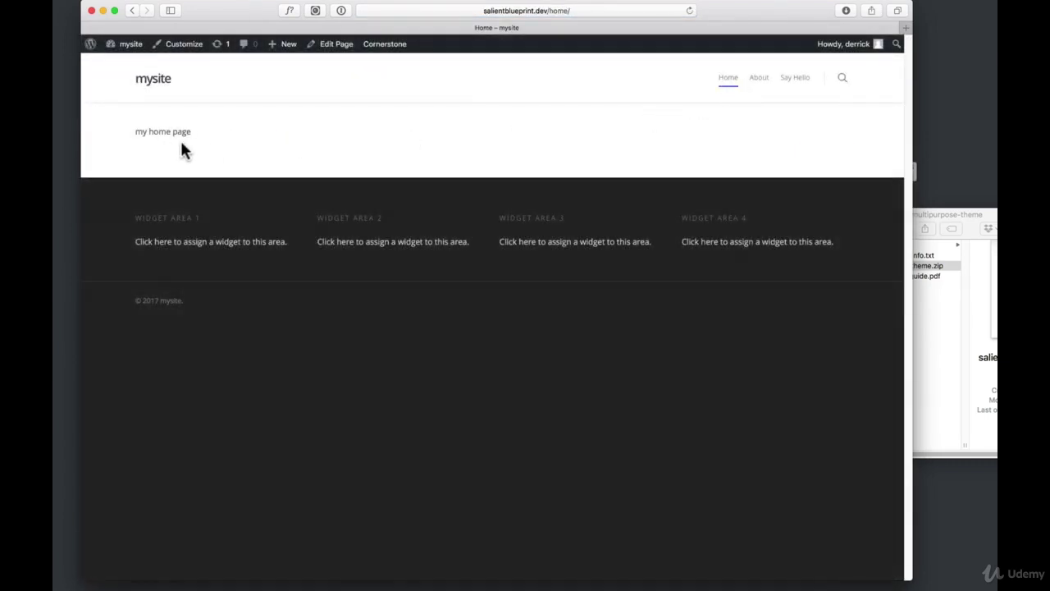
{"action": "left_click", "coordinate": [755, 78]}
{"action": "left_click", "coordinate": [792, 79]}
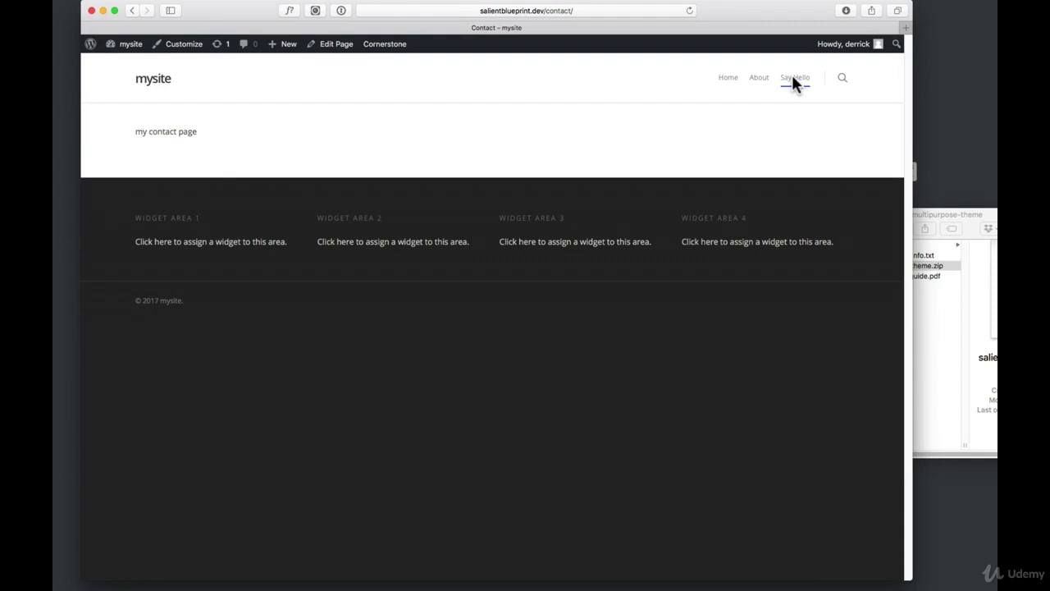
{"action": "key", "text": "super+Tab"}
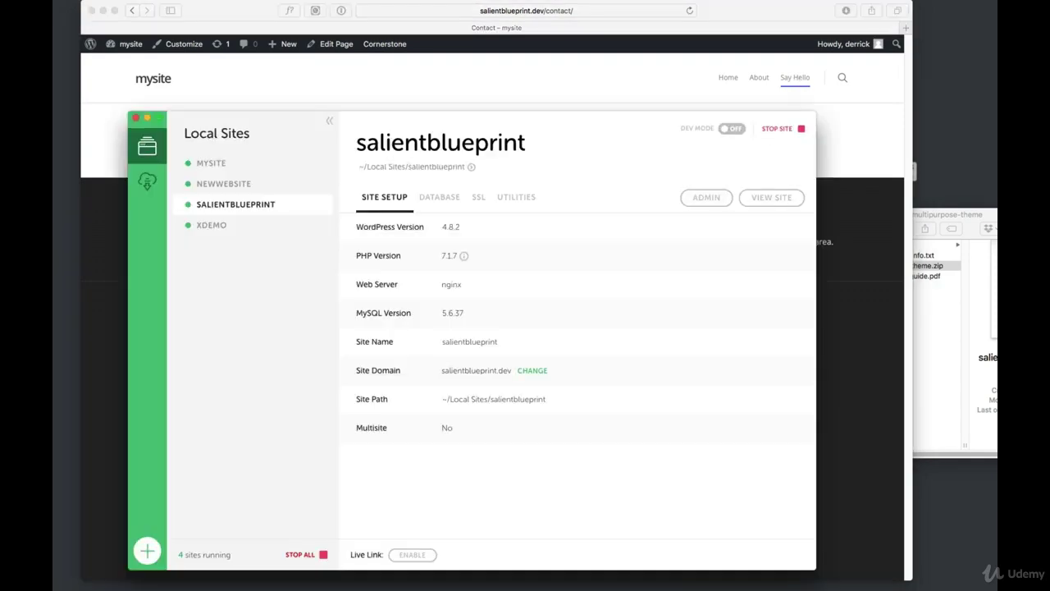
Save the salientblueprint site as a Local blueprint renamed 'Salient'
{"action": "right_click", "coordinate": [260, 205]}
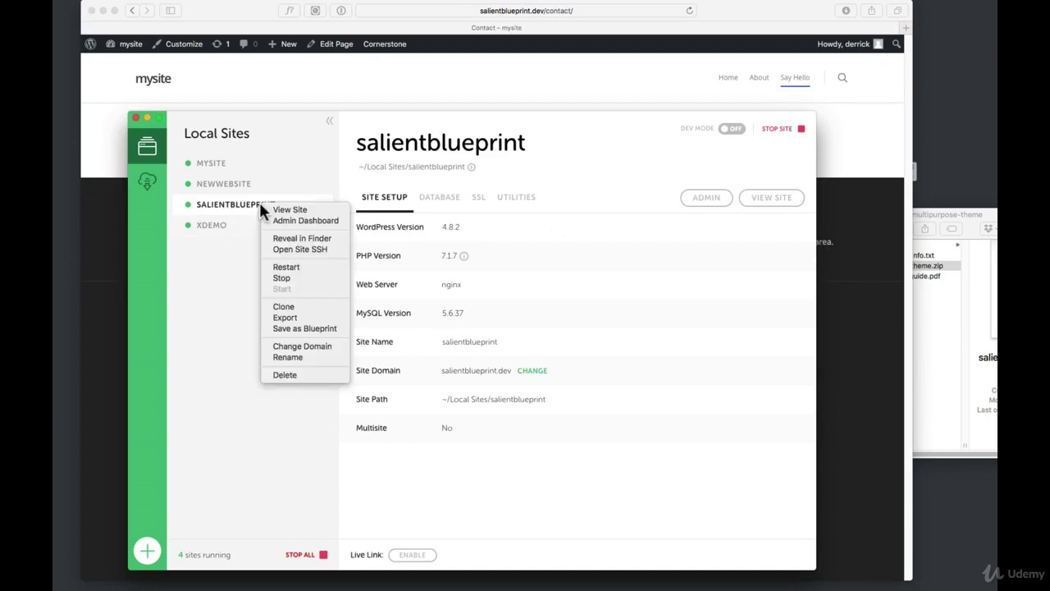
{"action": "left_click", "coordinate": [315, 327]}
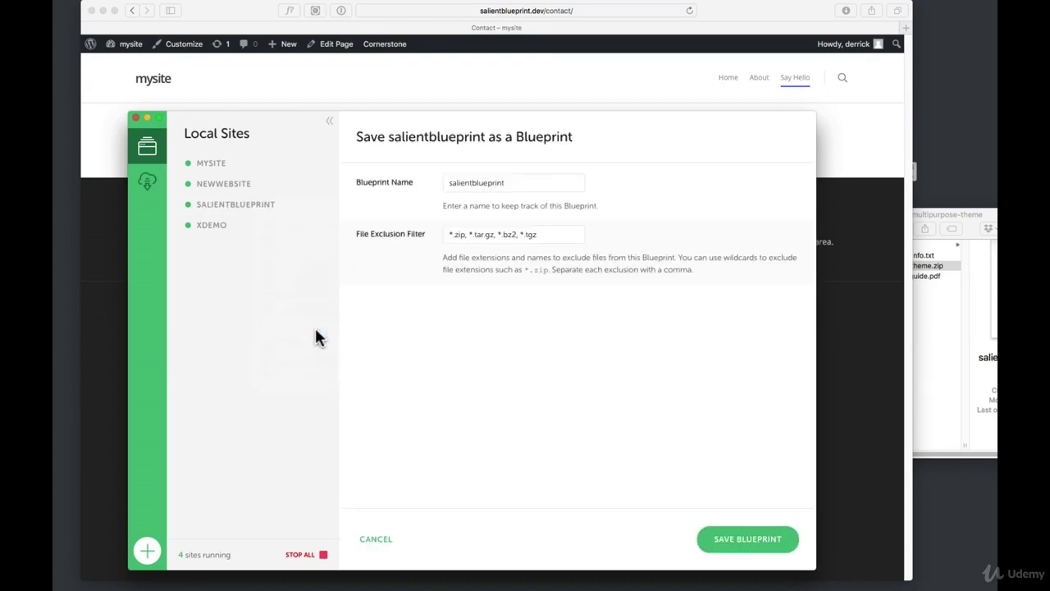
{"action": "double_click", "coordinate": [483, 182]}
{"action": "type", "text": "Salient"}
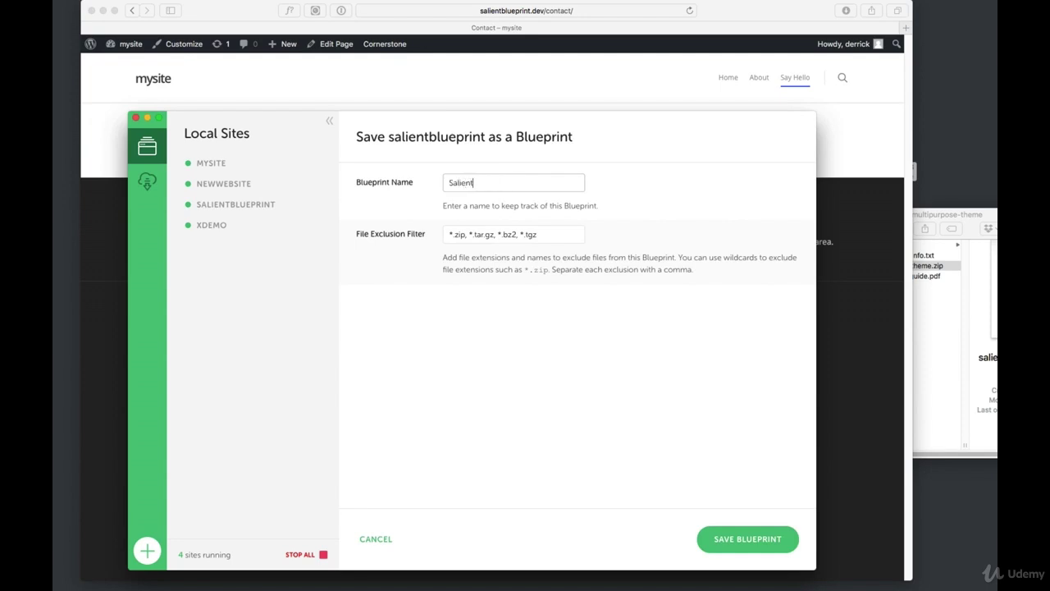
{"action": "left_click", "coordinate": [727, 539]}
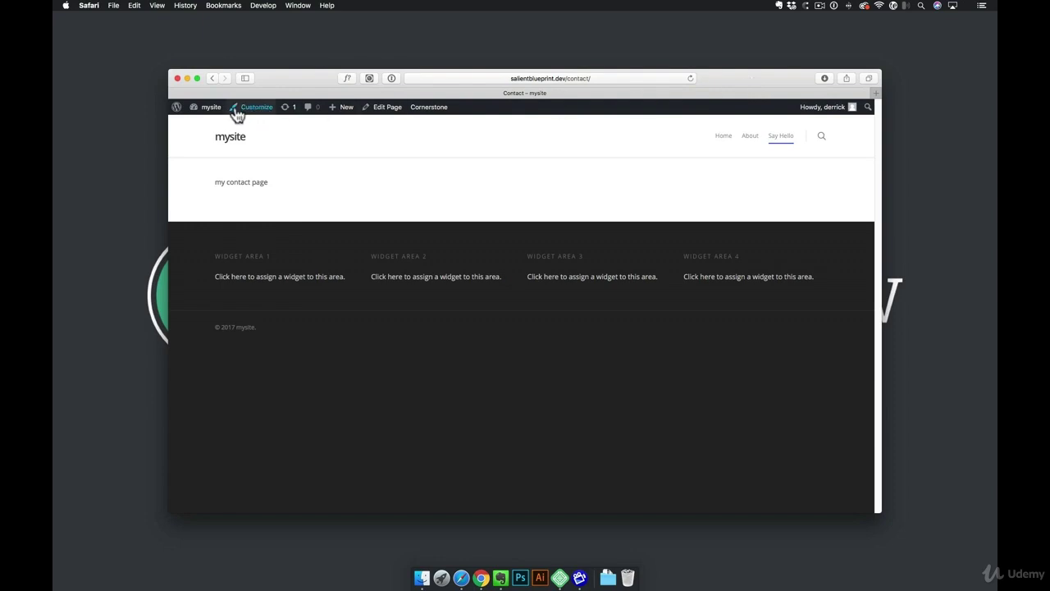
From the Dashboard, open Salient's Demo Importer
{"action": "left_click", "coordinate": [206, 112]}
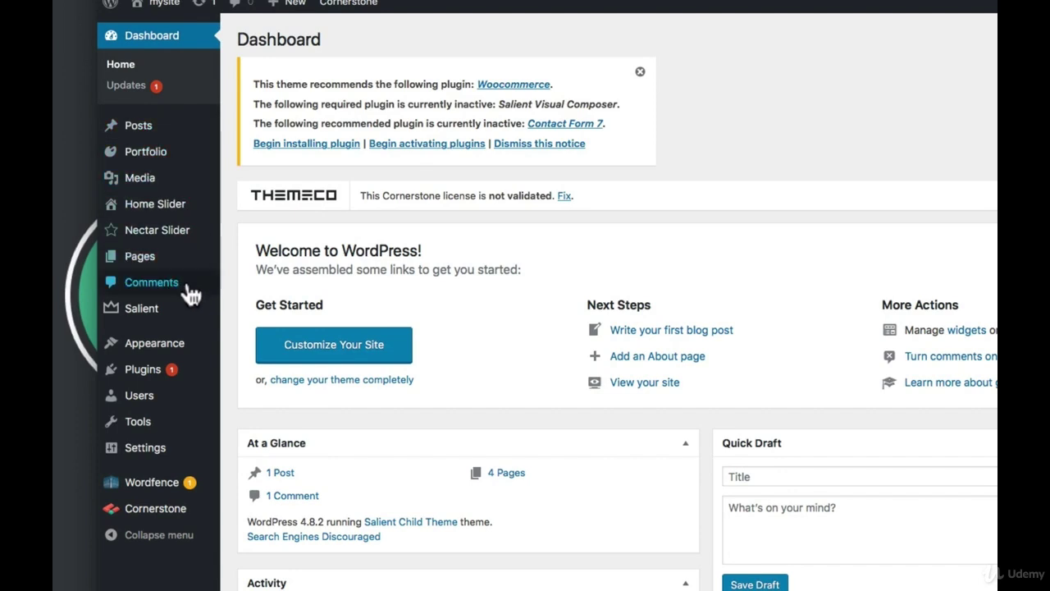
{"action": "mouse_move", "coordinate": [161, 320]}
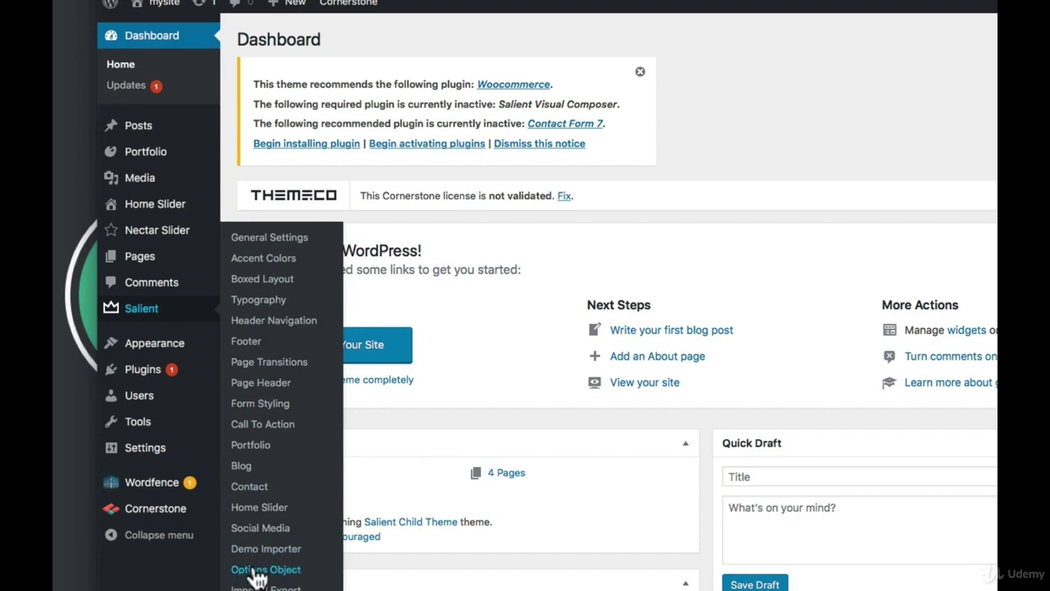
{"action": "left_click", "coordinate": [275, 551]}
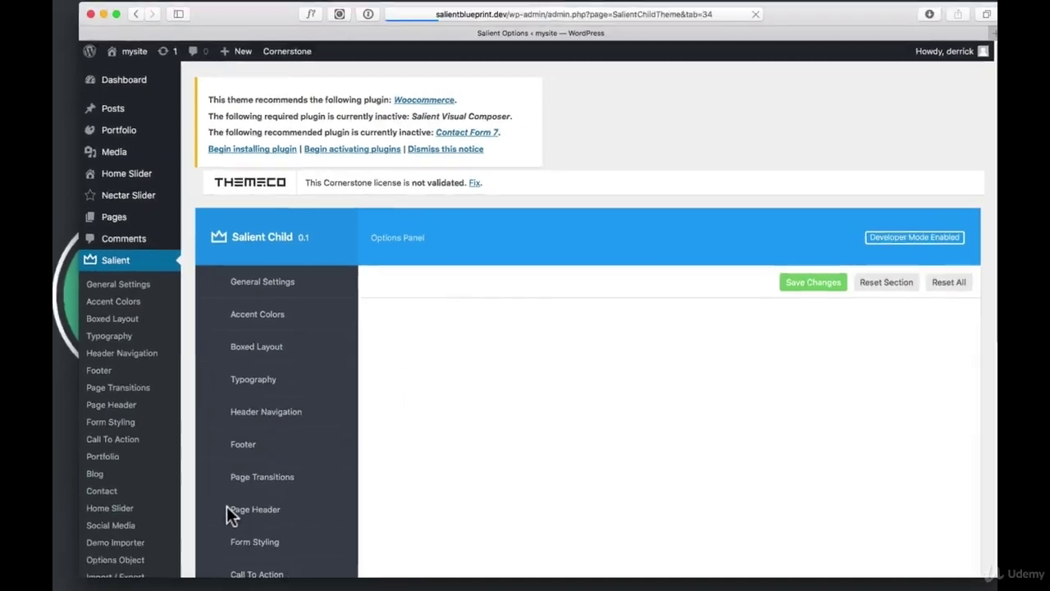
Import the Minimal Portfolio demo and confirm with OK
{"action": "scroll", "coordinate": [534, 443], "scroll_direction": "down", "scroll_amount": 5}
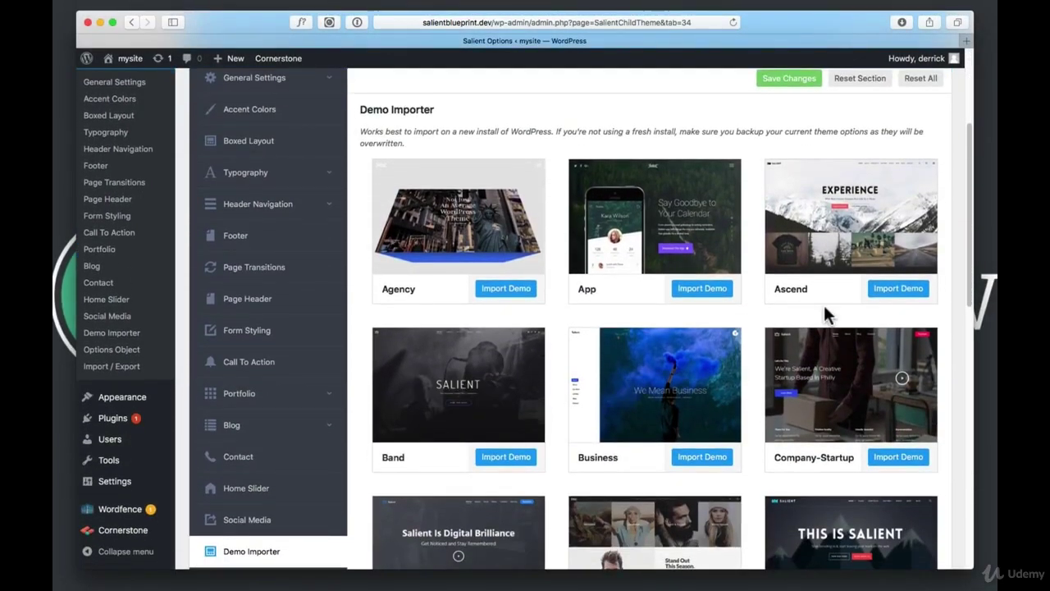
{"action": "scroll", "coordinate": [824, 306], "scroll_direction": "down", "scroll_amount": 5}
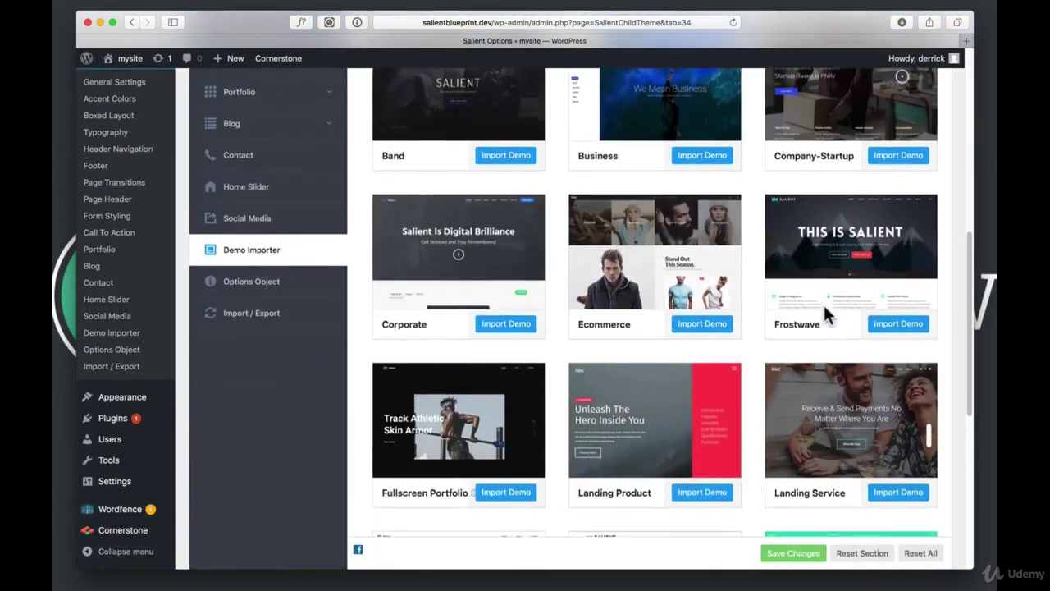
{"action": "scroll", "coordinate": [823, 302], "scroll_direction": "down", "scroll_amount": 5}
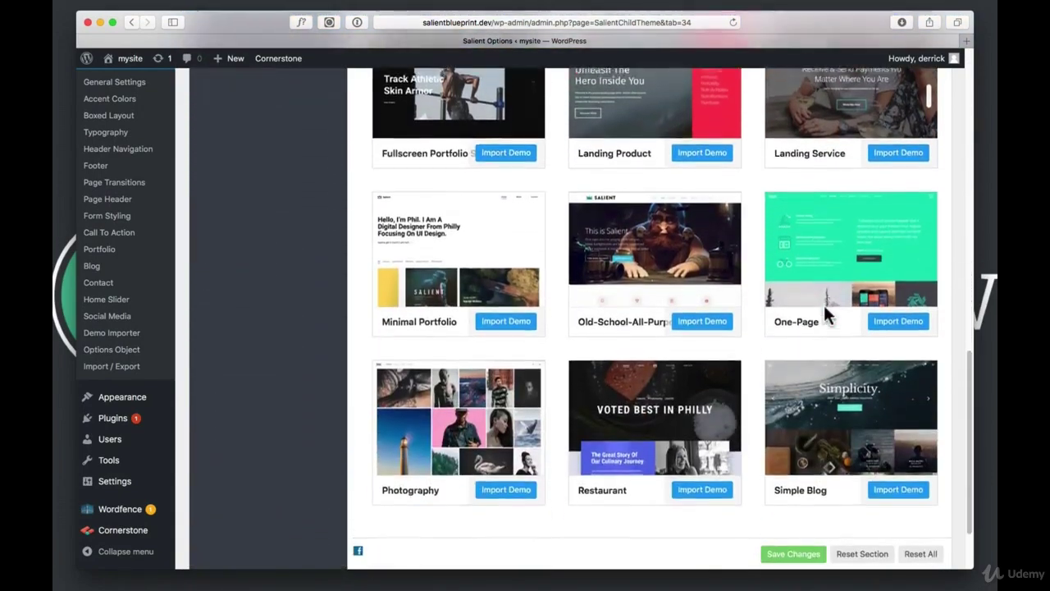
{"action": "scroll", "coordinate": [823, 303], "scroll_direction": "down", "scroll_amount": 1}
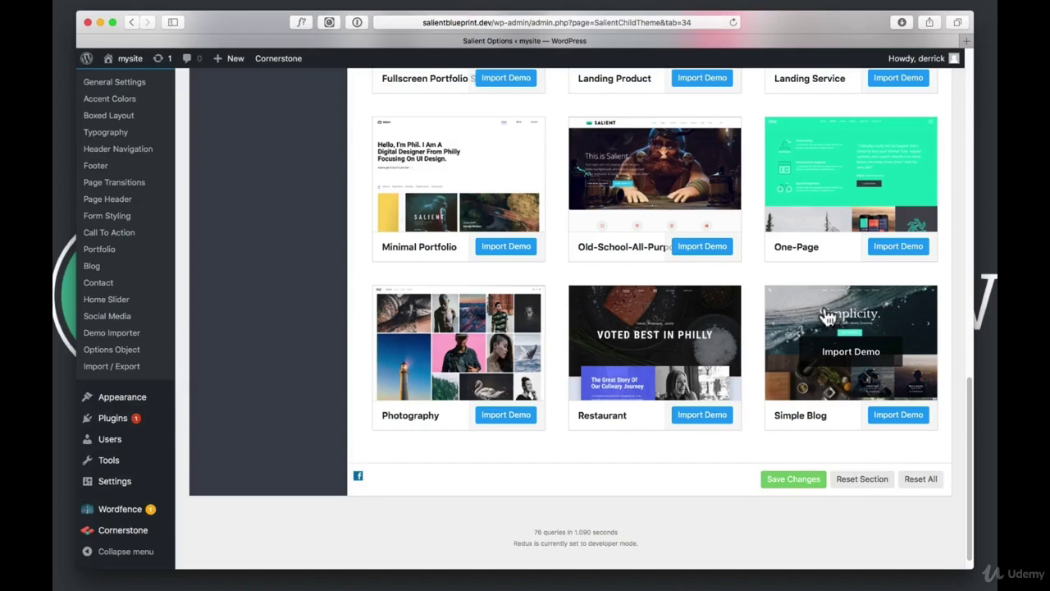
{"action": "scroll", "coordinate": [828, 316], "scroll_direction": "up", "scroll_amount": 2}
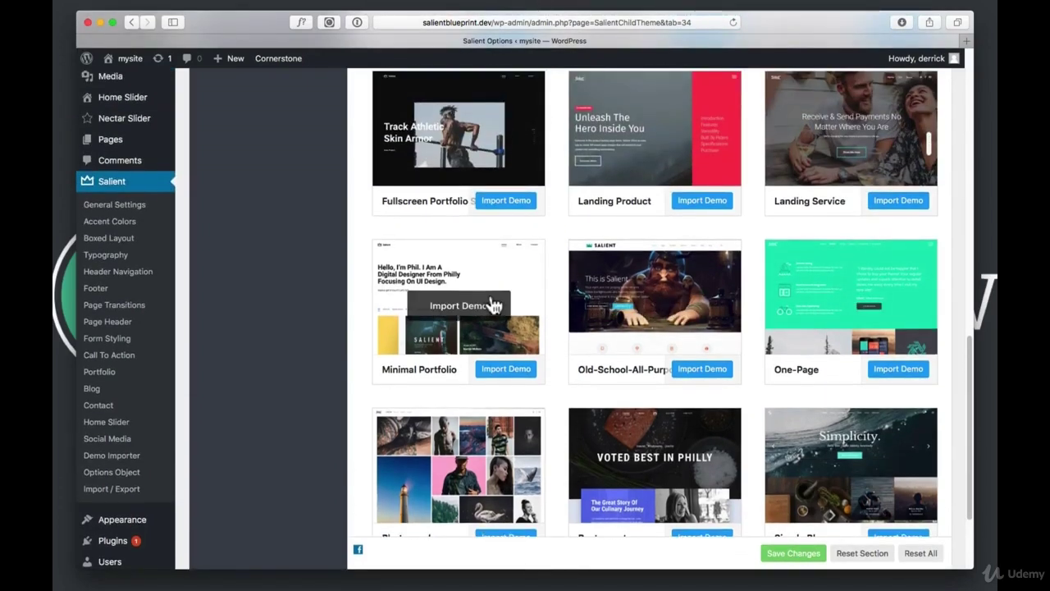
{"action": "left_click", "coordinate": [510, 371]}
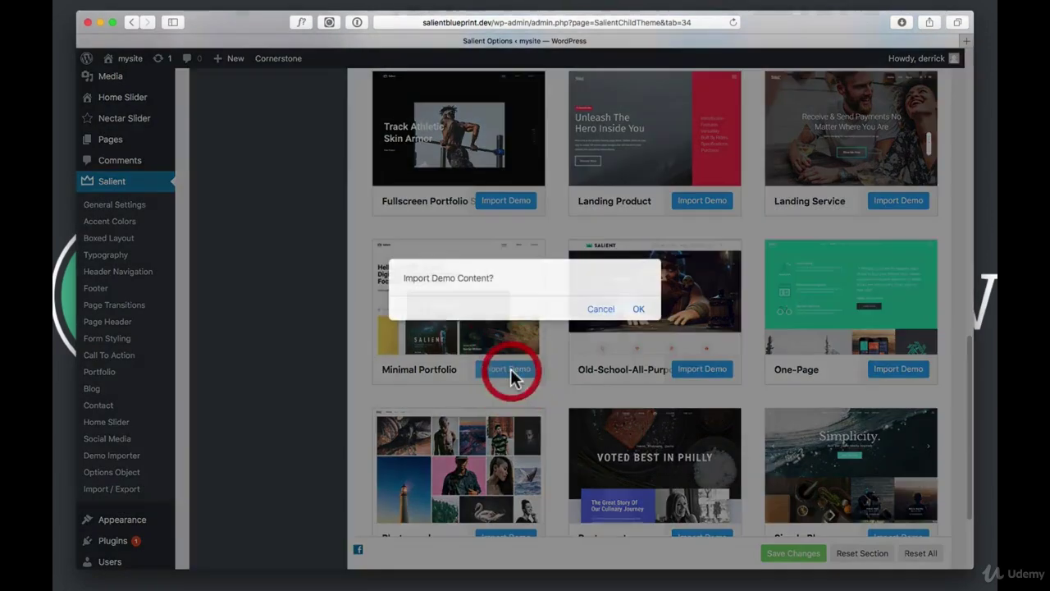
{"action": "left_click", "coordinate": [639, 311]}
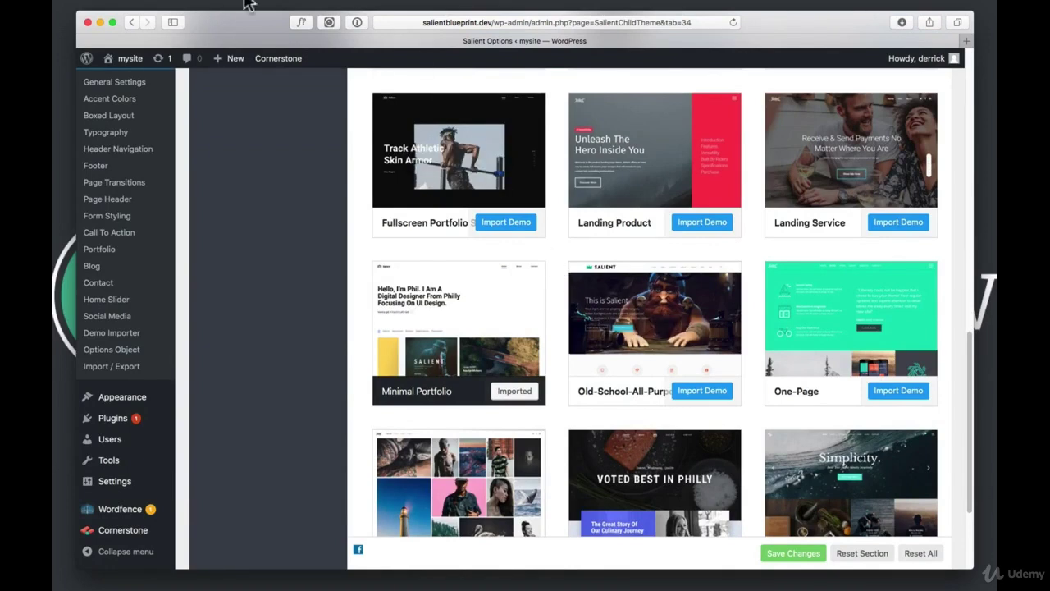
View the restyled front end and its Contact page in the new design
{"action": "left_click", "coordinate": [131, 59]}
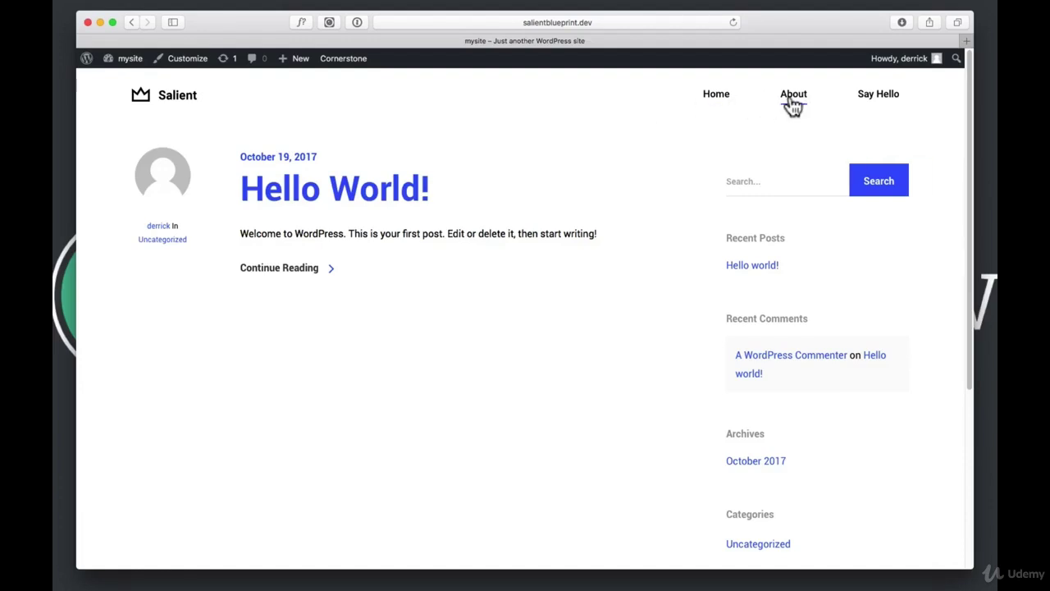
{"action": "scroll", "coordinate": [300, 176], "scroll_direction": "down", "scroll_amount": 5}
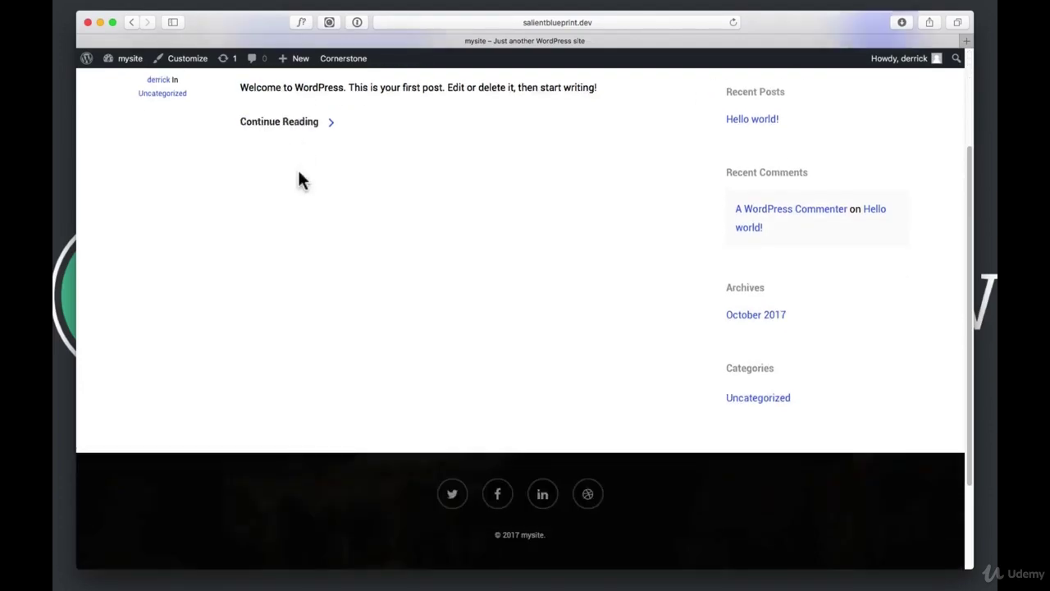
{"action": "scroll", "coordinate": [301, 178], "scroll_direction": "up", "scroll_amount": 5}
{"action": "left_click", "coordinate": [875, 95]}
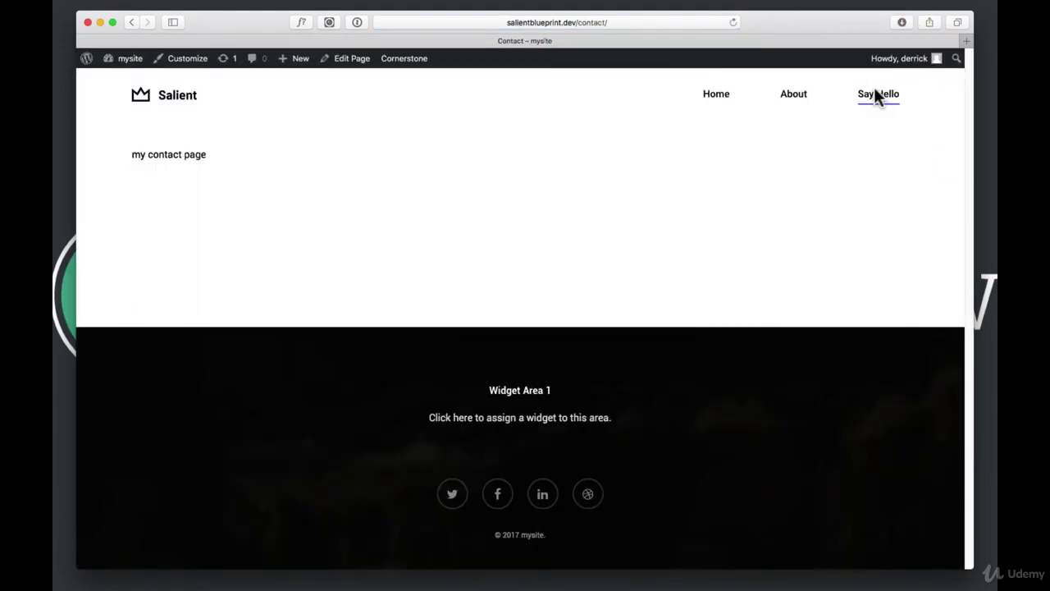
Return to the Dashboard and open the Appearance > Menus editor
{"action": "left_click", "coordinate": [119, 58]}
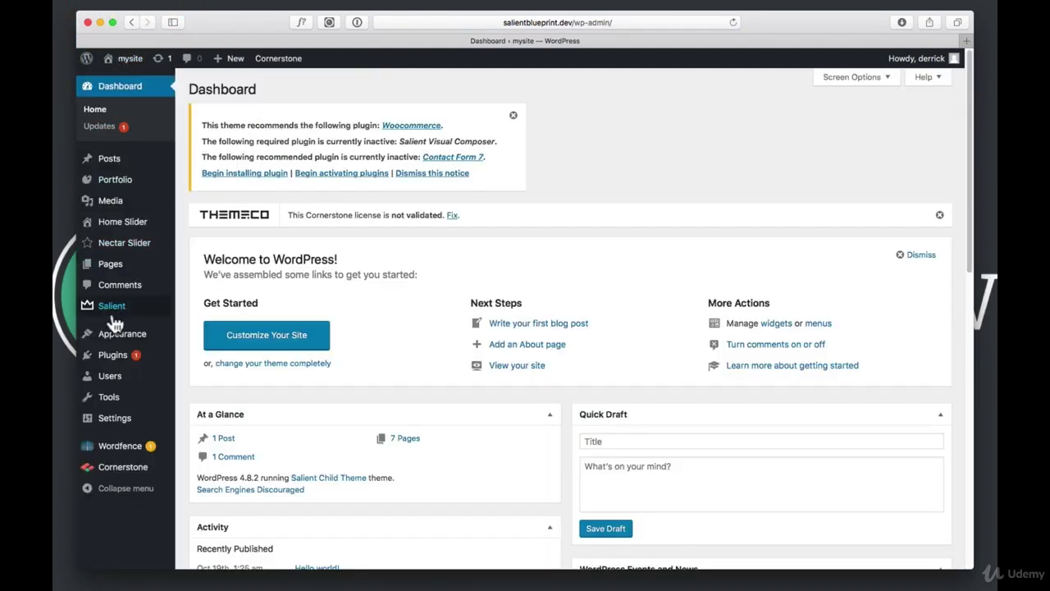
{"action": "mouse_move", "coordinate": [117, 334]}
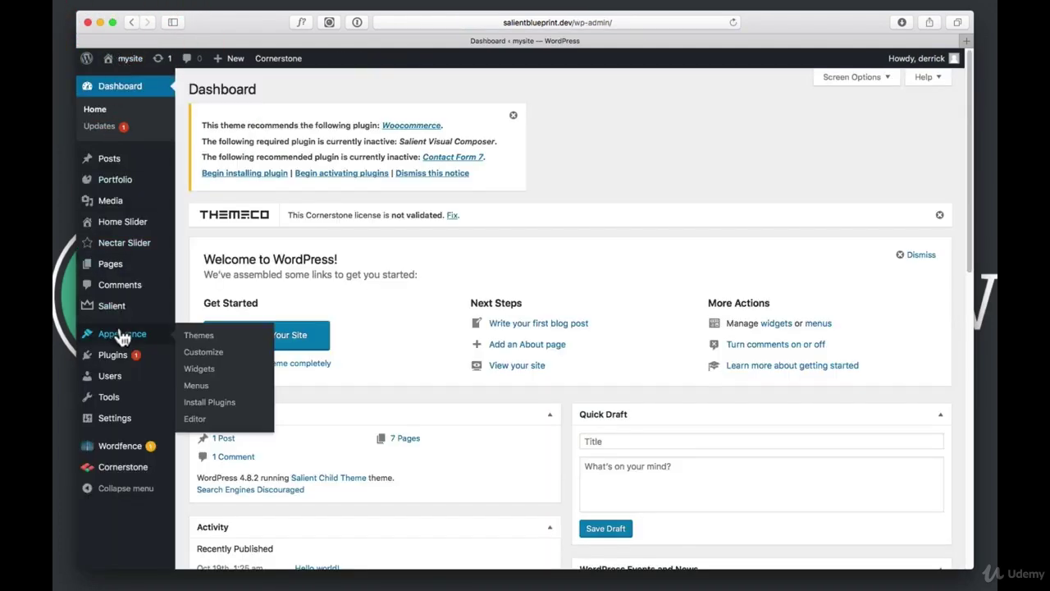
{"action": "left_click", "coordinate": [200, 392]}
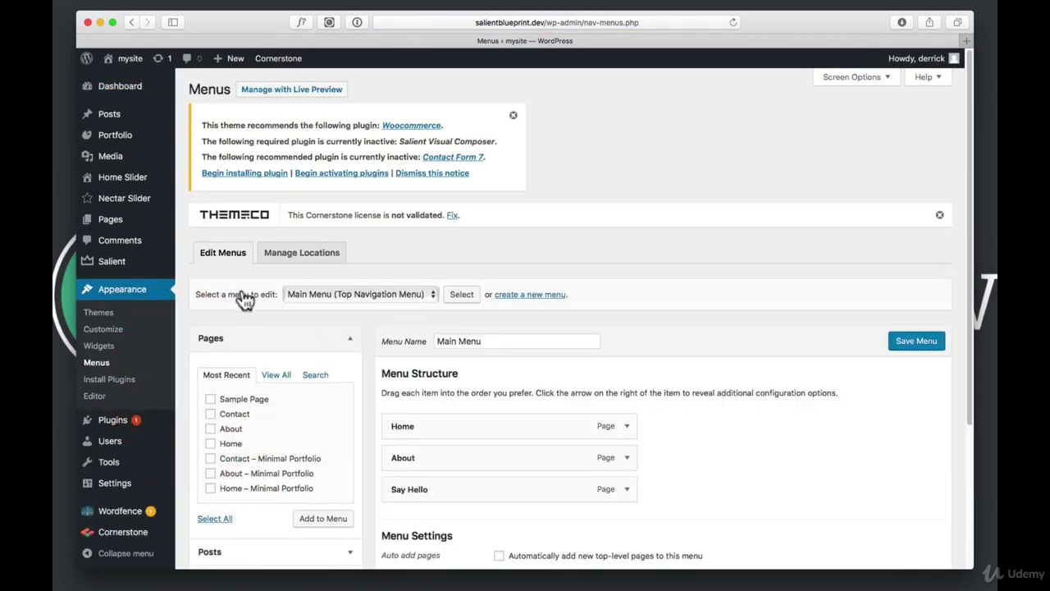
Assign Minimal Portfolio Menu to the Top Navigation Menu location, save it, and view the site
{"action": "left_click", "coordinate": [317, 295]}
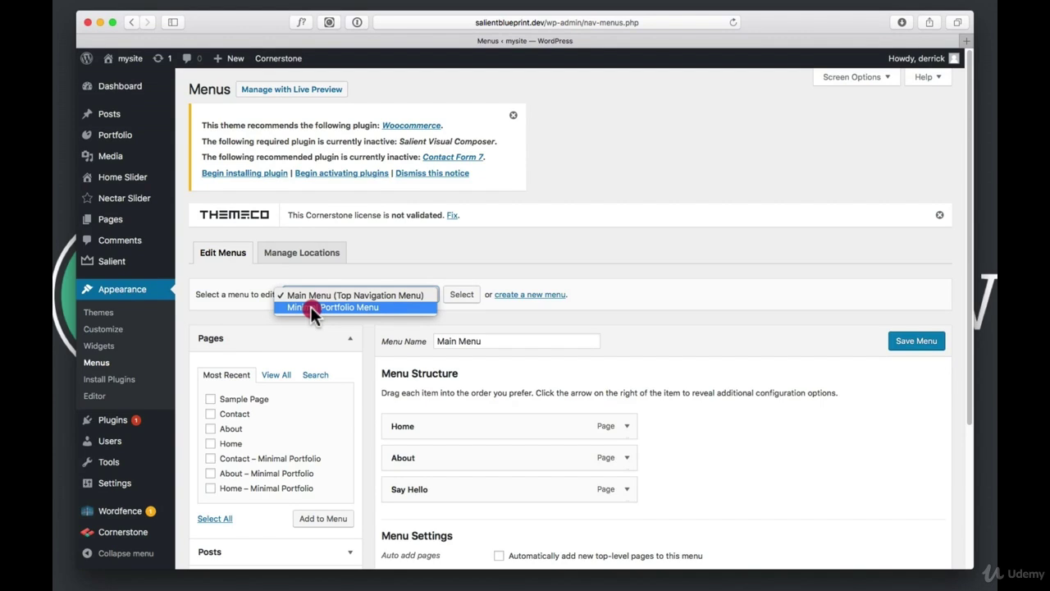
{"action": "left_click", "coordinate": [311, 308]}
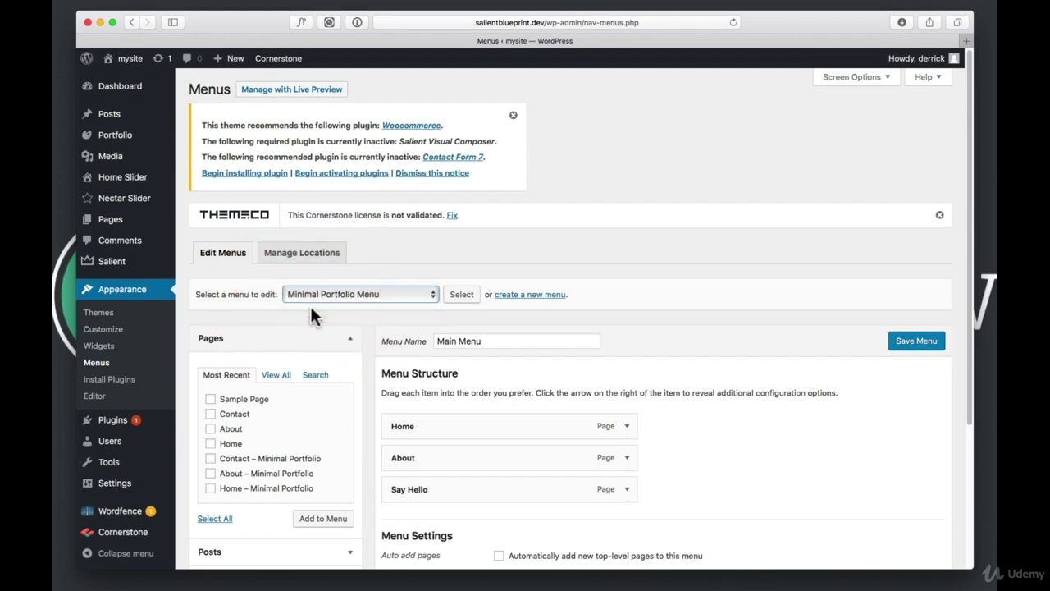
{"action": "left_click", "coordinate": [462, 292]}
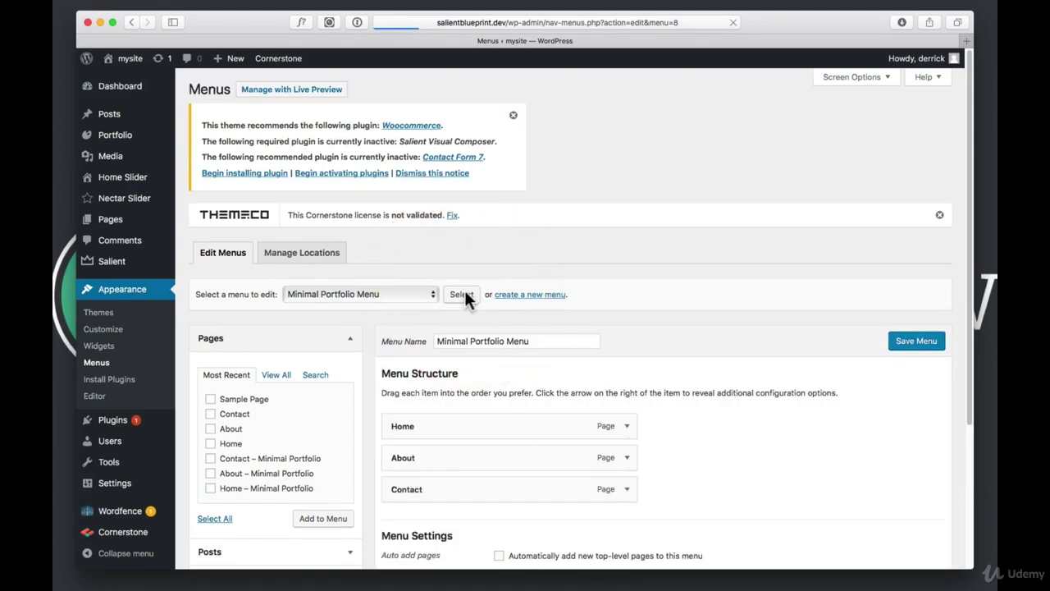
{"action": "scroll", "coordinate": [410, 336], "scroll_direction": "down", "scroll_amount": 2}
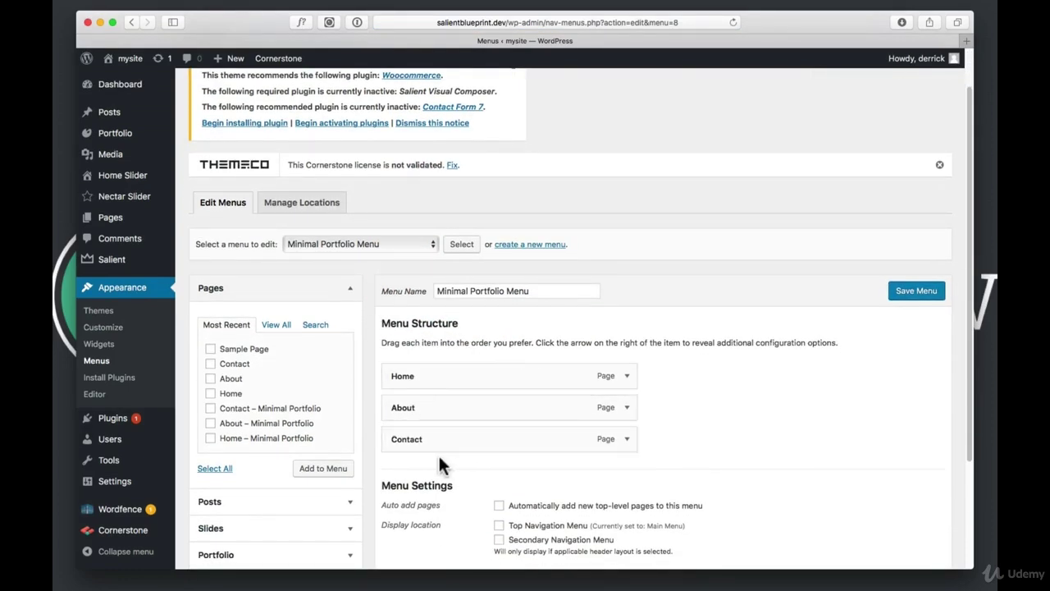
{"action": "scroll", "coordinate": [441, 464], "scroll_direction": "down", "scroll_amount": 3}
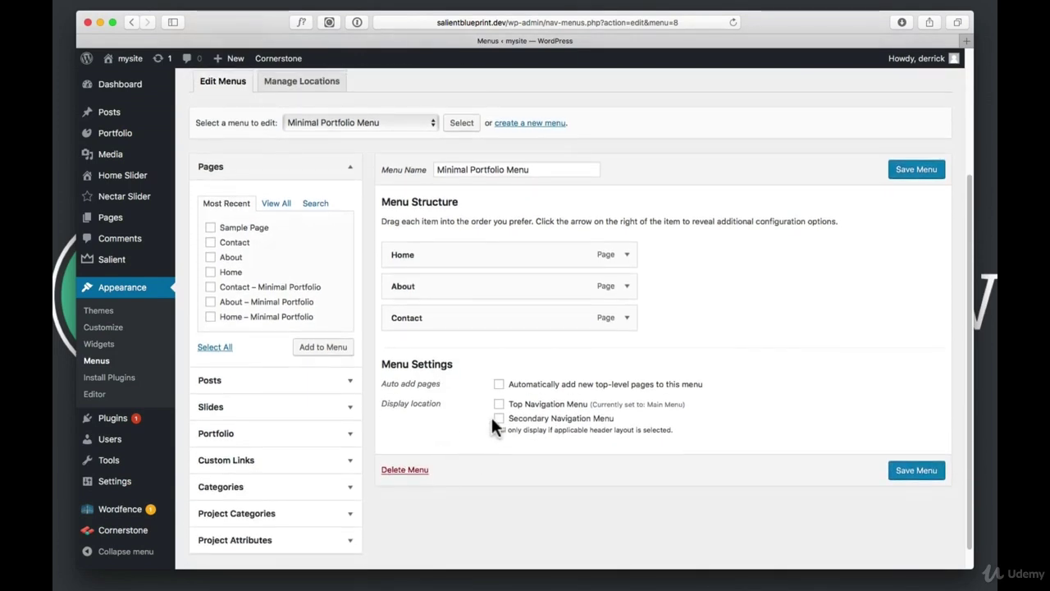
{"action": "left_click", "coordinate": [499, 404]}
{"action": "left_click", "coordinate": [915, 475]}
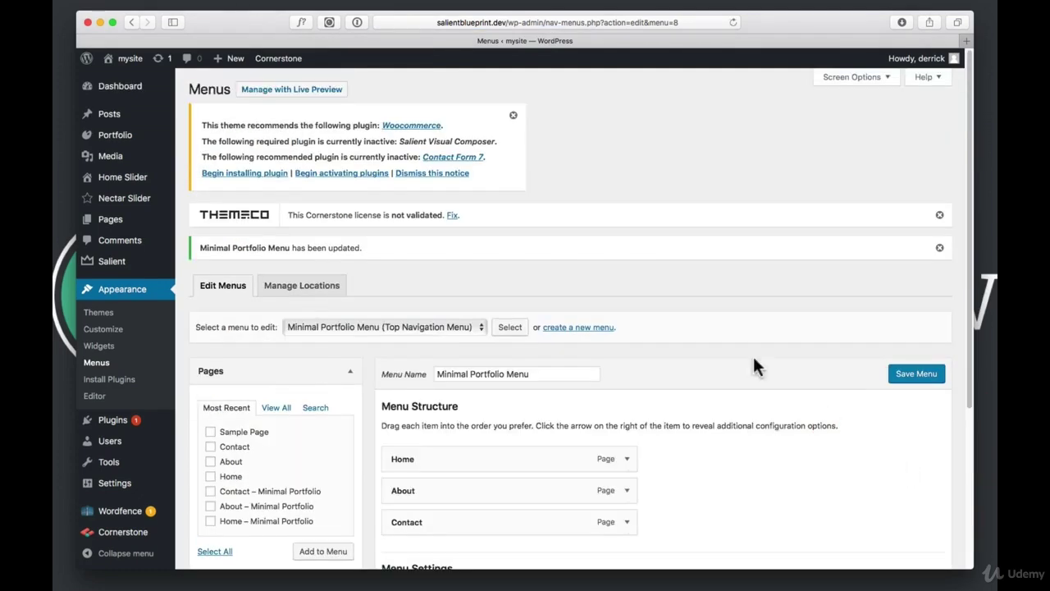
{"action": "mouse_move", "coordinate": [116, 126]}
{"action": "left_click", "coordinate": [124, 60]}
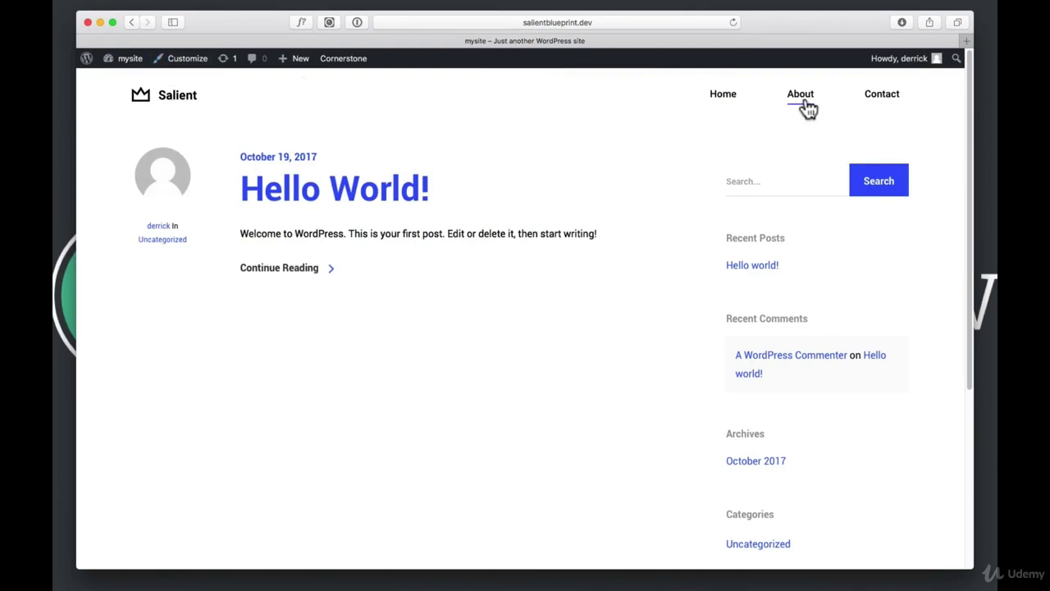
Check the About page, which shows raw vc_row shortcodes, then go to the Dashboard
{"action": "left_click", "coordinate": [800, 98]}
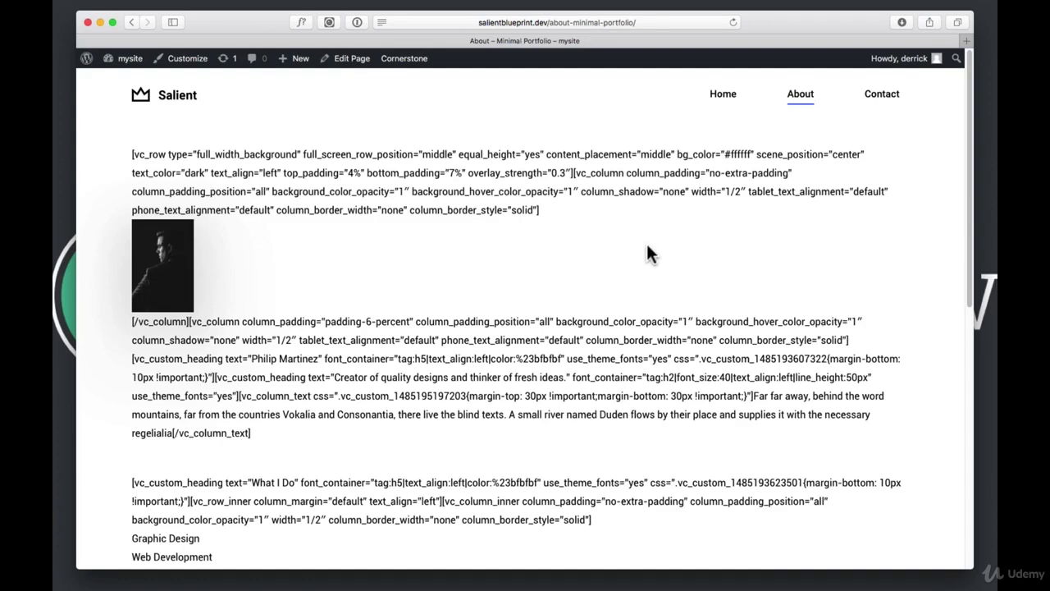
{"action": "left_click_drag", "start_coordinate": [560, 212], "coordinate": [169, 172]}
{"action": "left_click", "coordinate": [171, 173]}
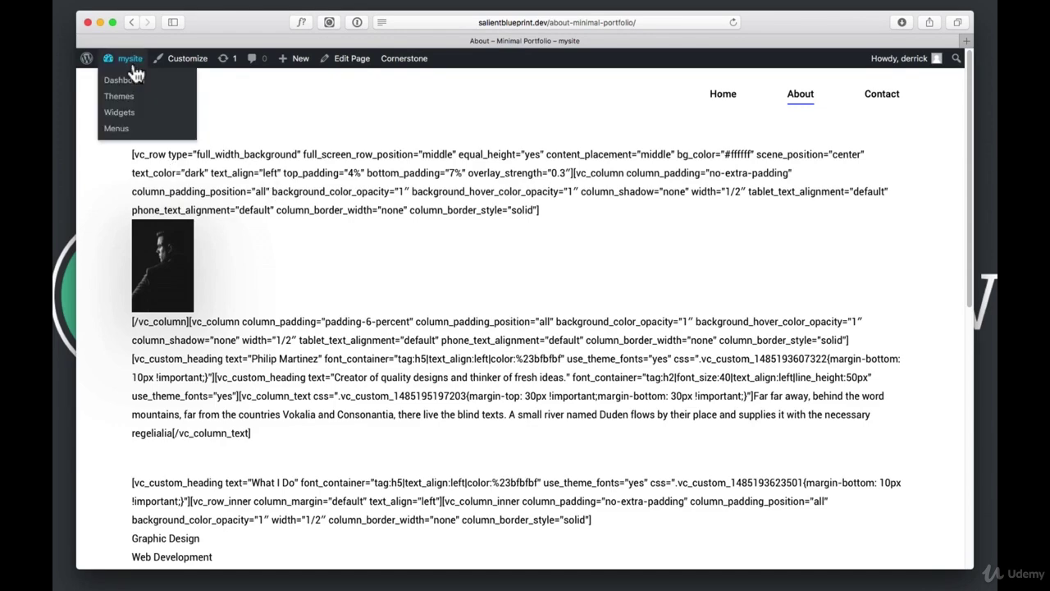
{"action": "left_click", "coordinate": [134, 71]}
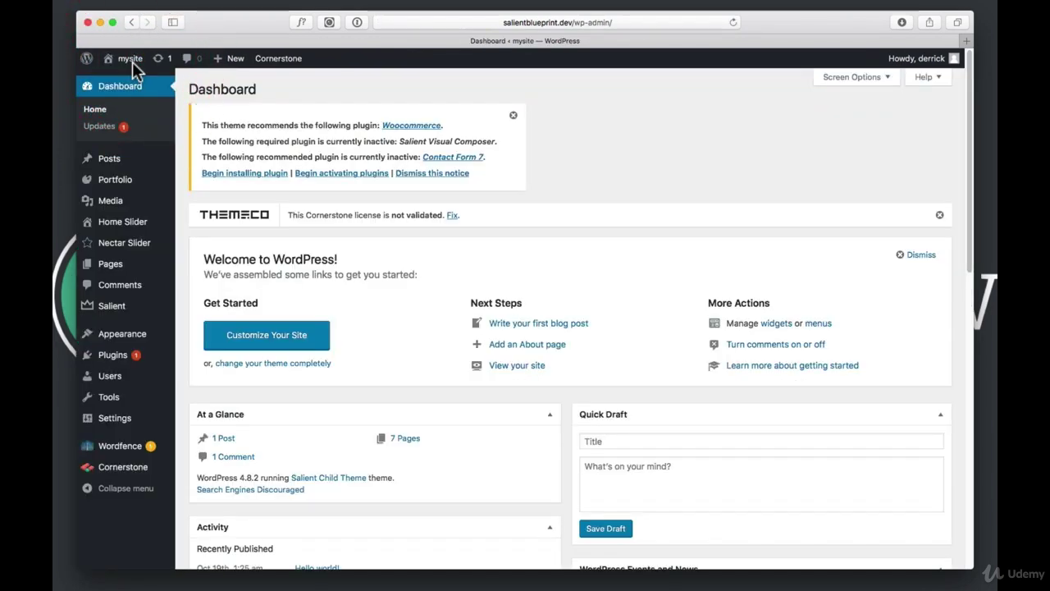
Deactivate and delete Cornerstone, activate Salient Visual Composer, then view the front page
{"action": "left_click", "coordinate": [111, 356]}
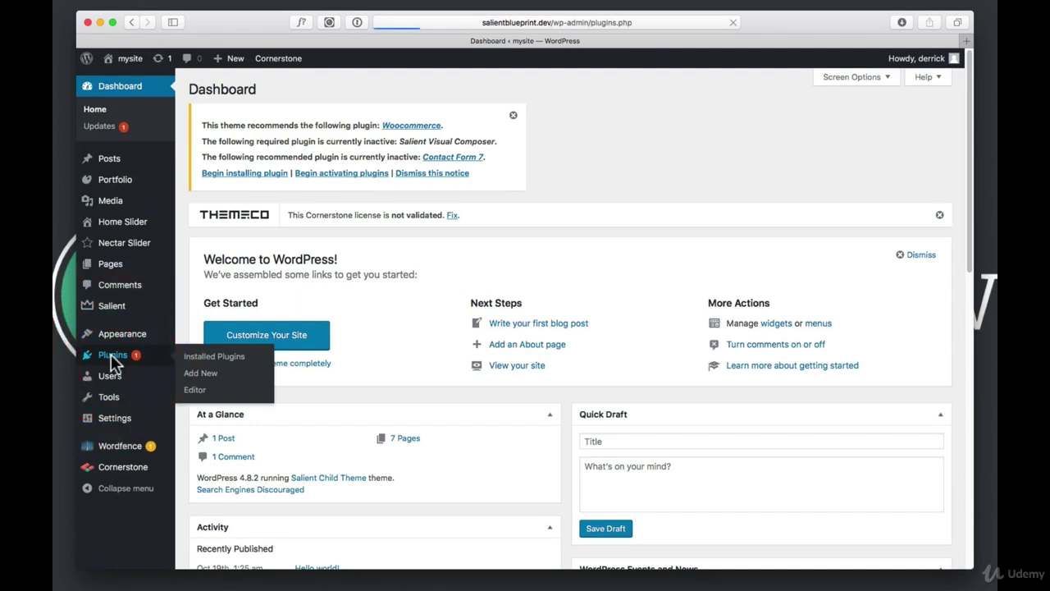
{"action": "scroll", "coordinate": [291, 342], "scroll_direction": "down", "scroll_amount": 3}
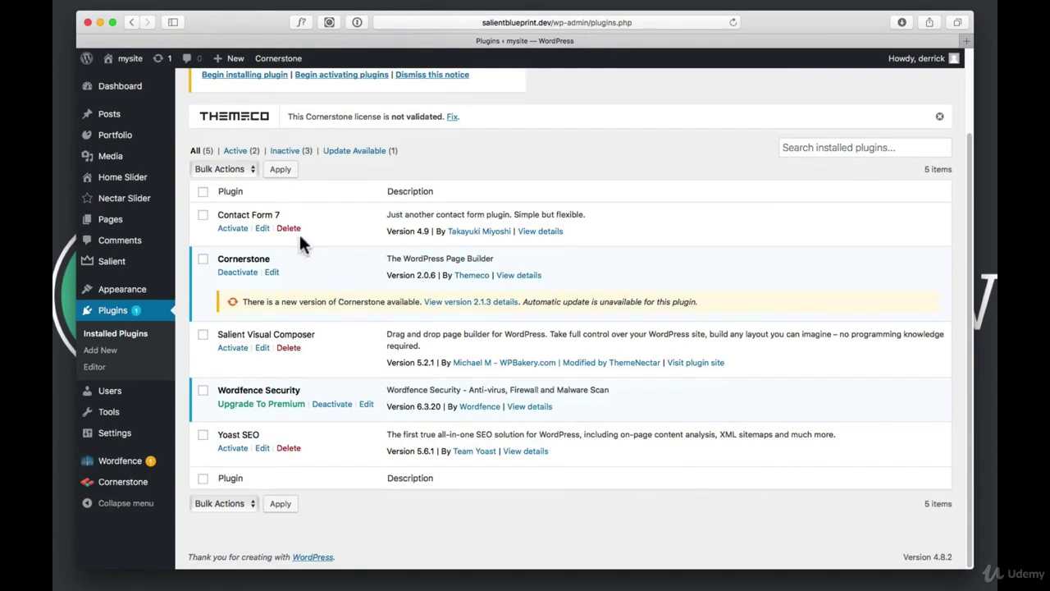
{"action": "left_click", "coordinate": [243, 272]}
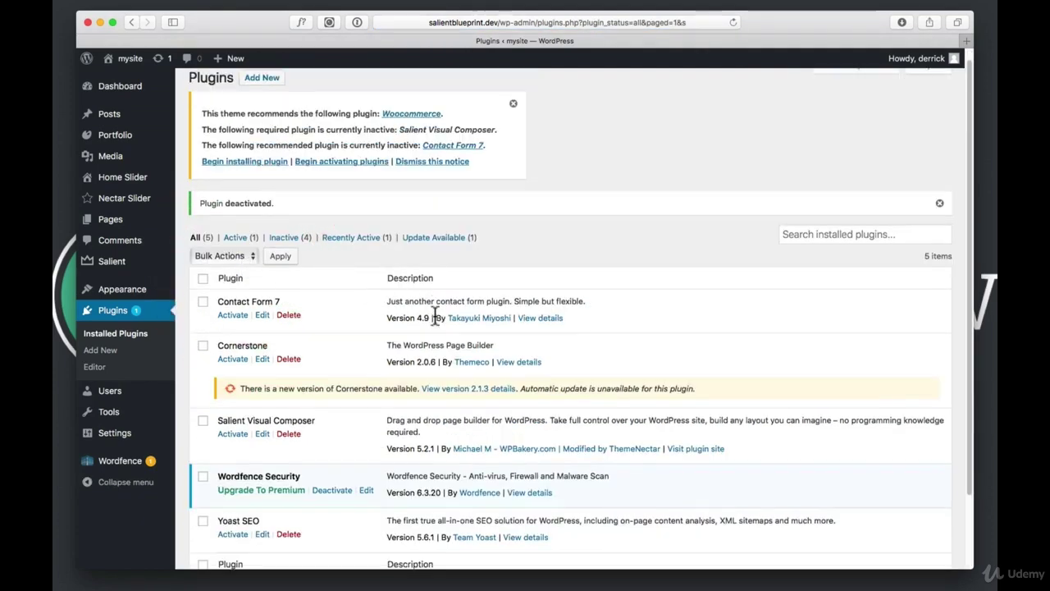
{"action": "left_click", "coordinate": [289, 294]}
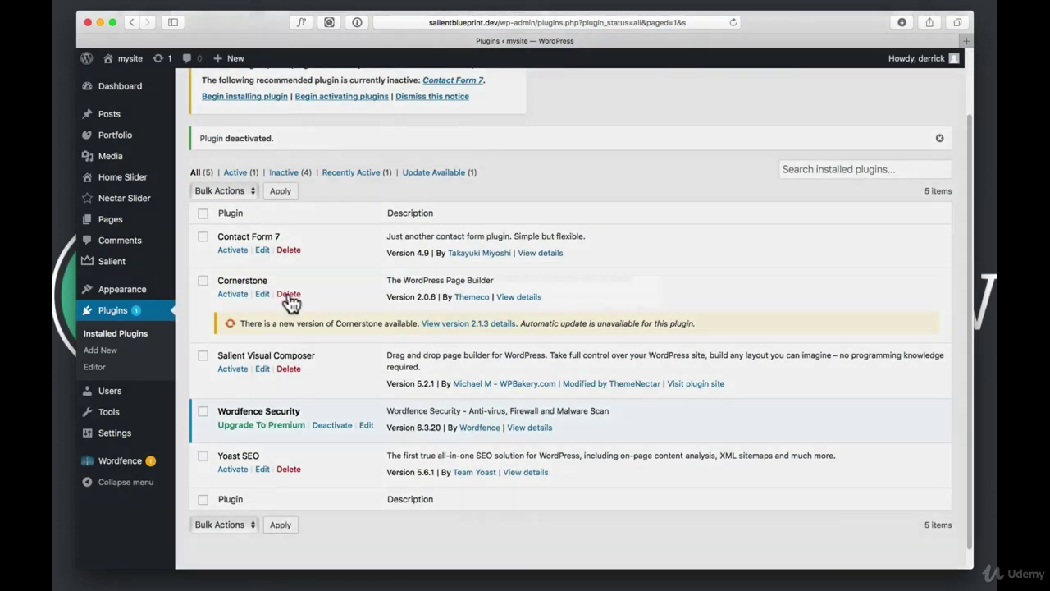
{"action": "left_click", "coordinate": [638, 309]}
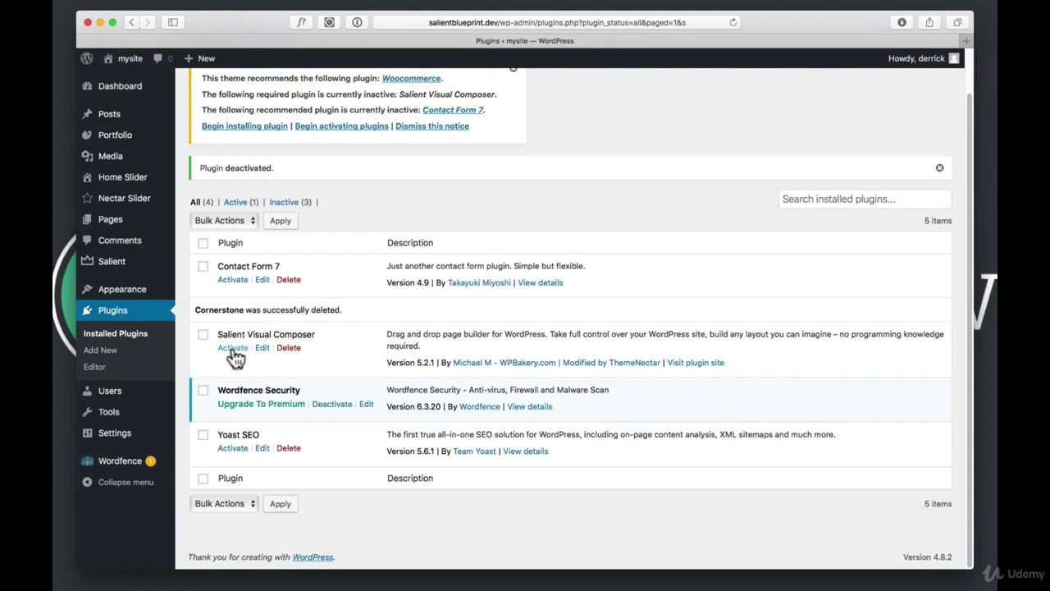
{"action": "left_click", "coordinate": [233, 350]}
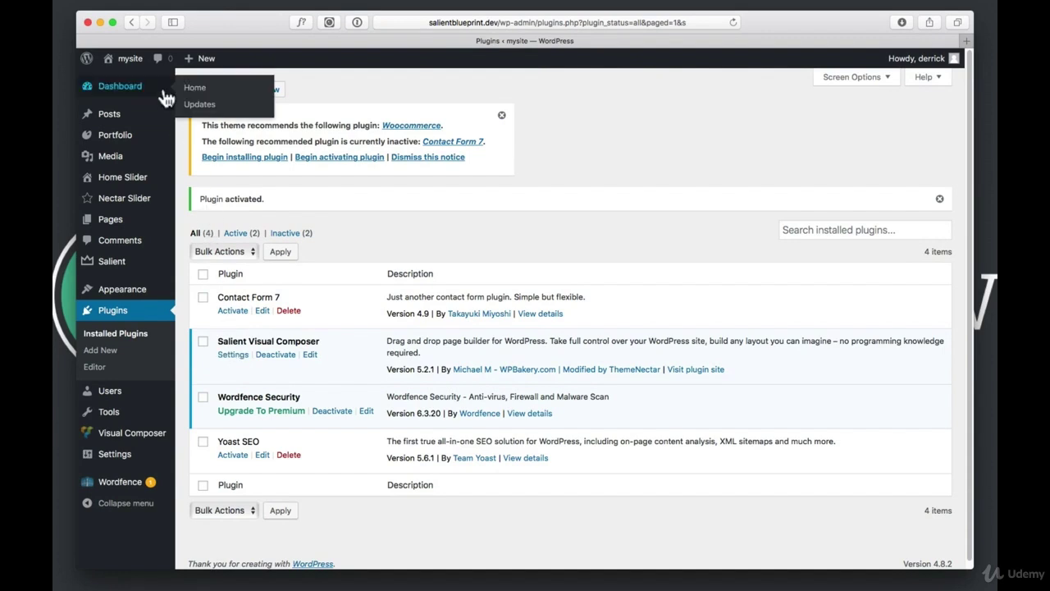
{"action": "left_click", "coordinate": [136, 71]}
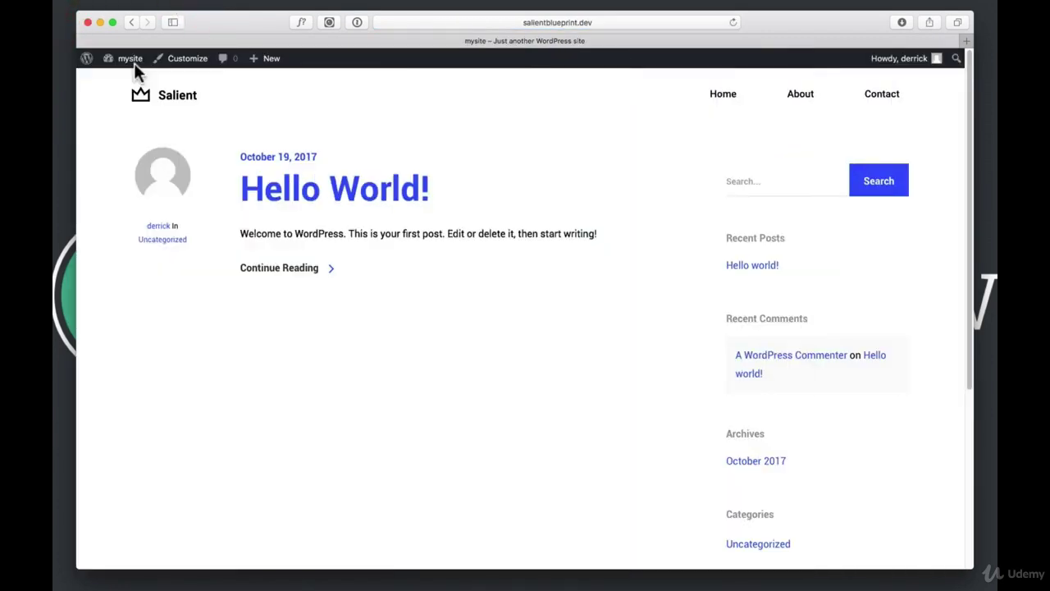
Review the About and Contact pages in their Minimal Portfolio layouts, then return to the Dashboard
{"action": "left_click", "coordinate": [797, 100]}
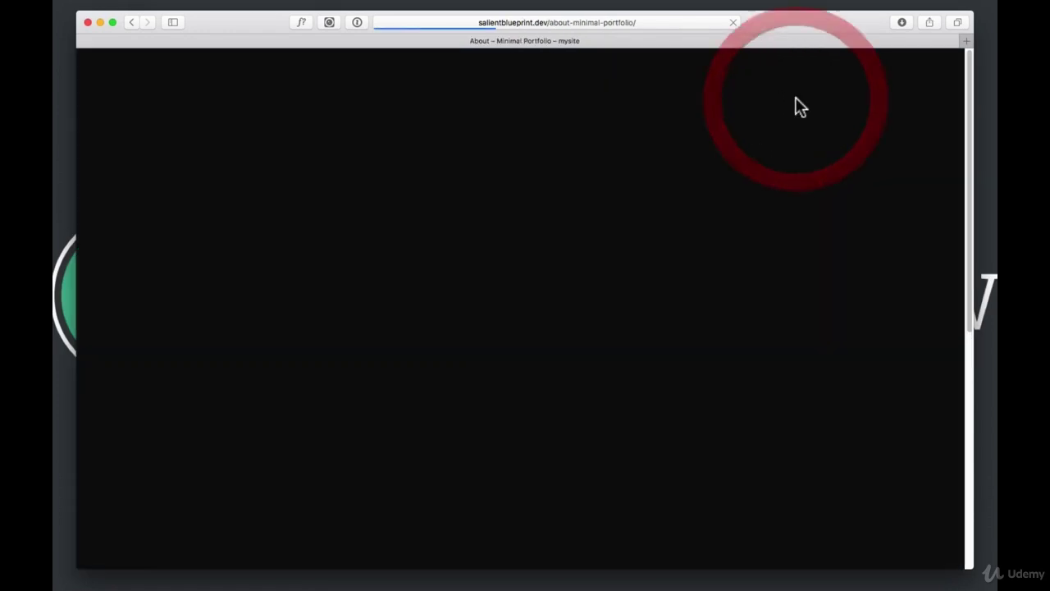
{"action": "scroll", "coordinate": [775, 177], "scroll_direction": "down", "scroll_amount": 10}
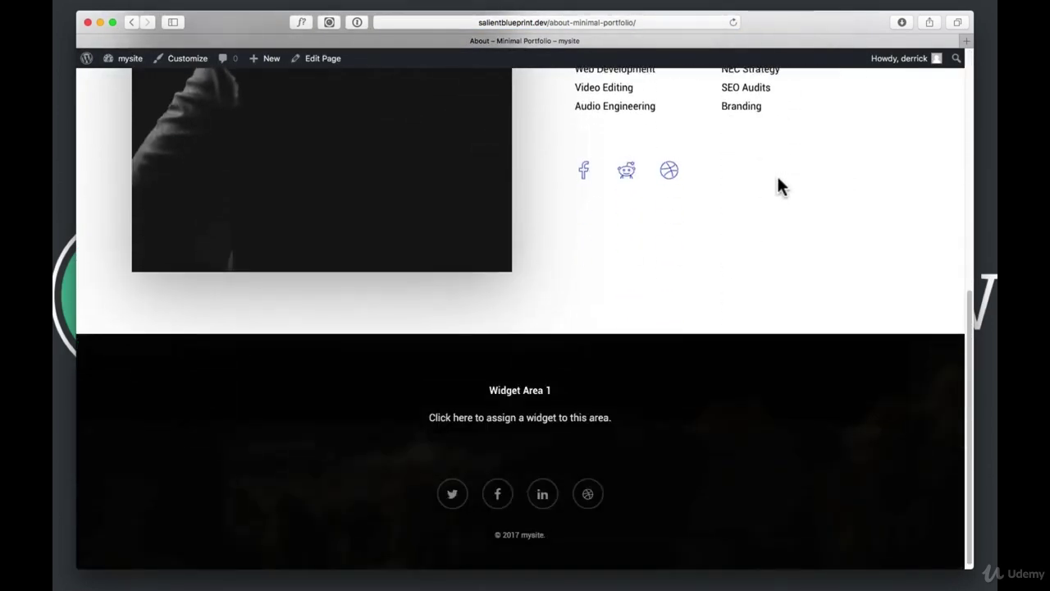
{"action": "scroll", "coordinate": [778, 185], "scroll_direction": "up", "scroll_amount": 10}
{"action": "left_click", "coordinate": [888, 97]}
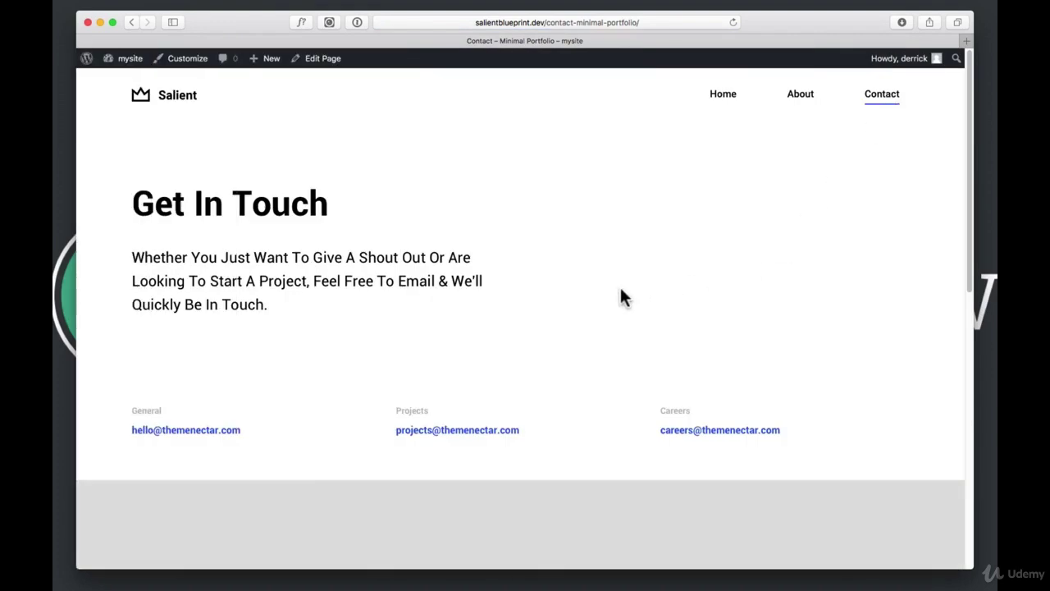
{"action": "scroll", "coordinate": [625, 292], "scroll_direction": "down", "scroll_amount": 6}
{"action": "scroll", "coordinate": [626, 303], "scroll_direction": "up", "scroll_amount": 6}
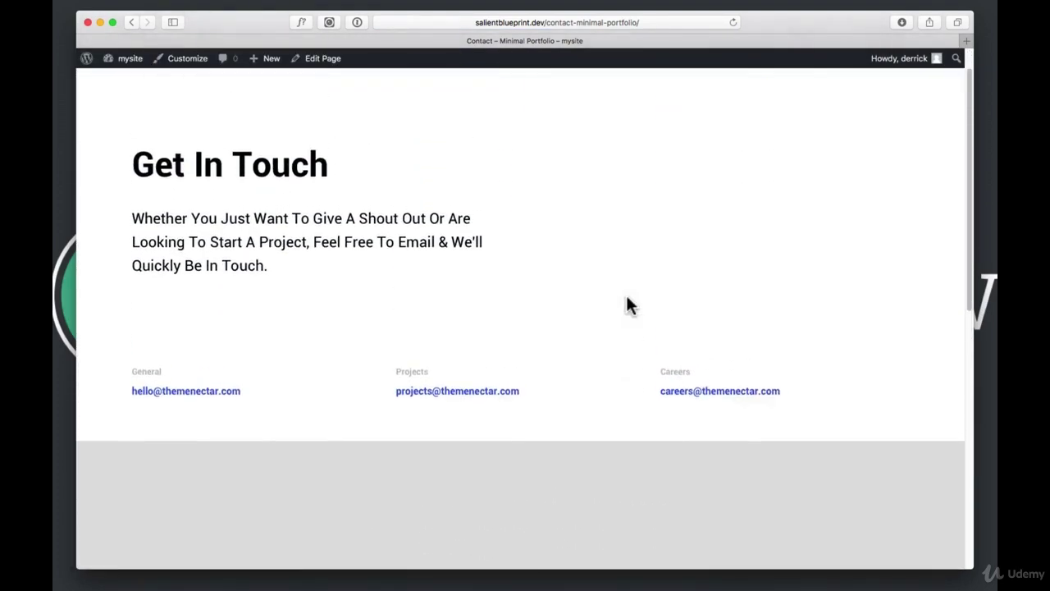
{"action": "left_click", "coordinate": [126, 59]}
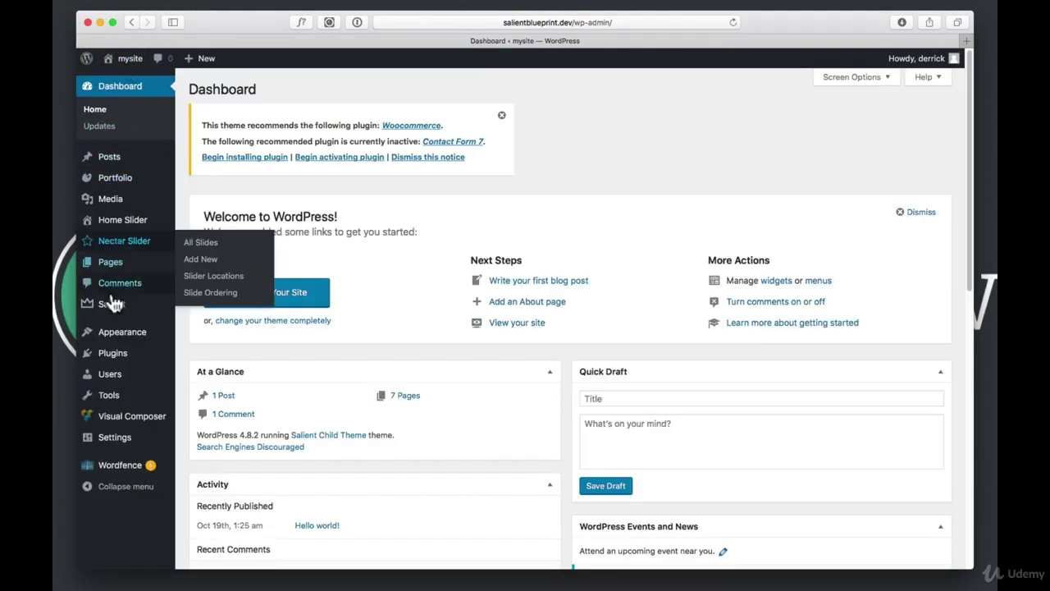
Set Reading Settings to a static front page of Home - Minimal Portfolio, save, and view the site
{"action": "mouse_move", "coordinate": [111, 445]}
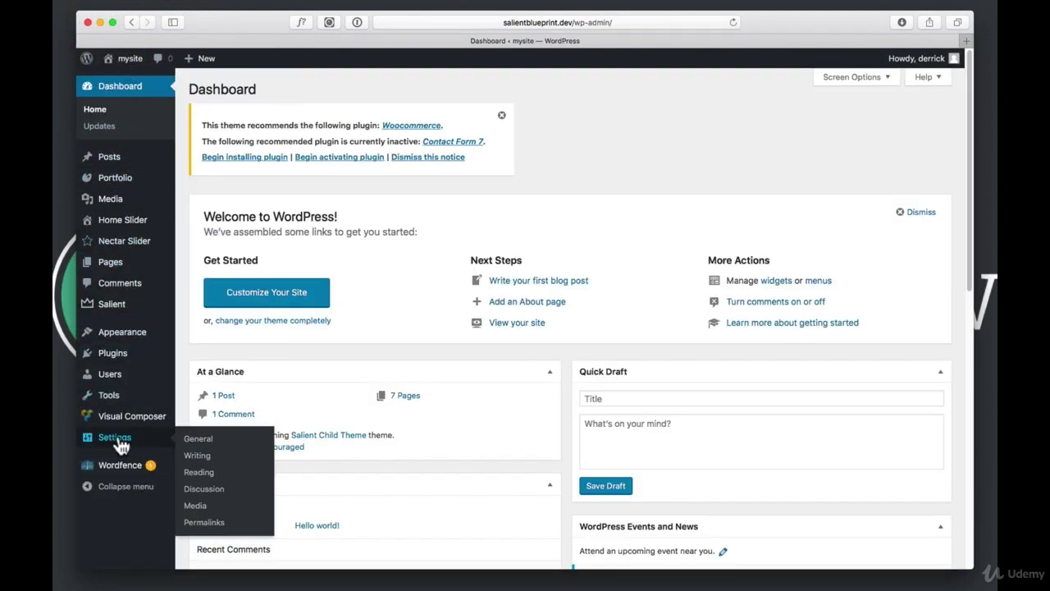
{"action": "left_click", "coordinate": [198, 474]}
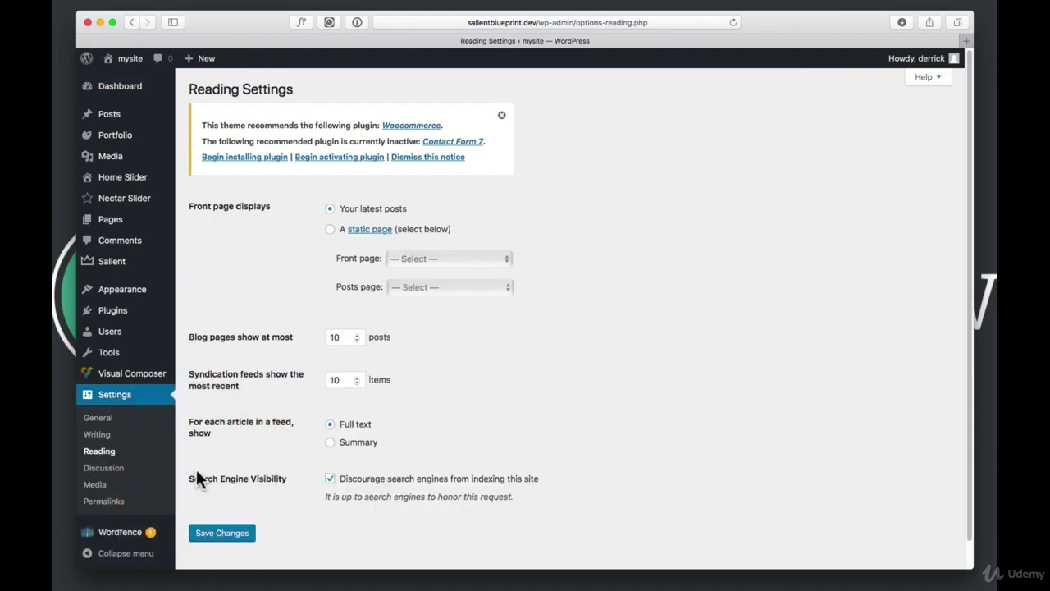
{"action": "left_click", "coordinate": [330, 229]}
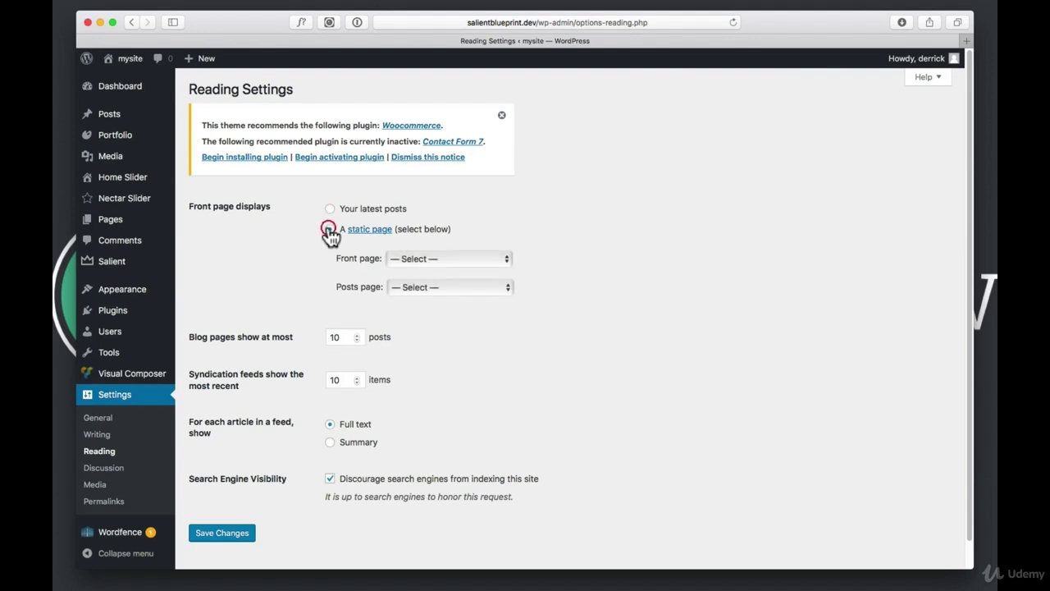
{"action": "left_click", "coordinate": [422, 258]}
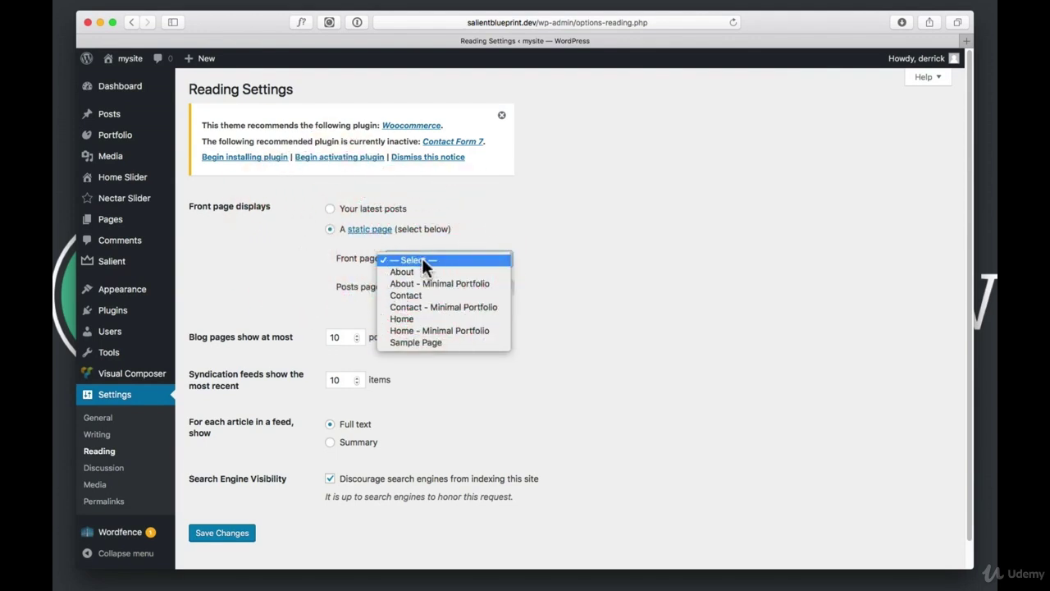
{"action": "left_click", "coordinate": [469, 331]}
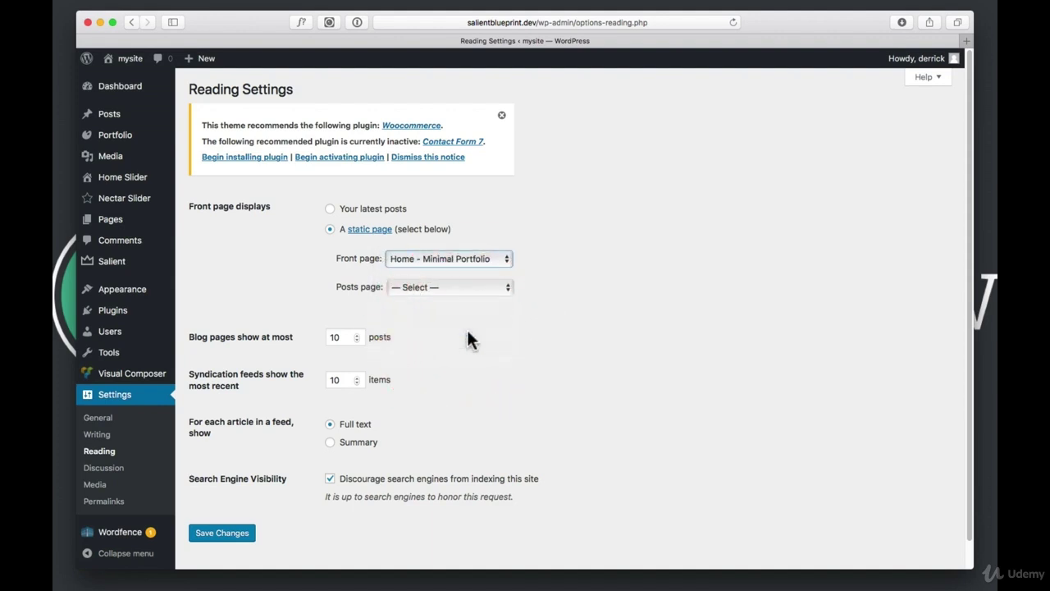
{"action": "left_click", "coordinate": [429, 287]}
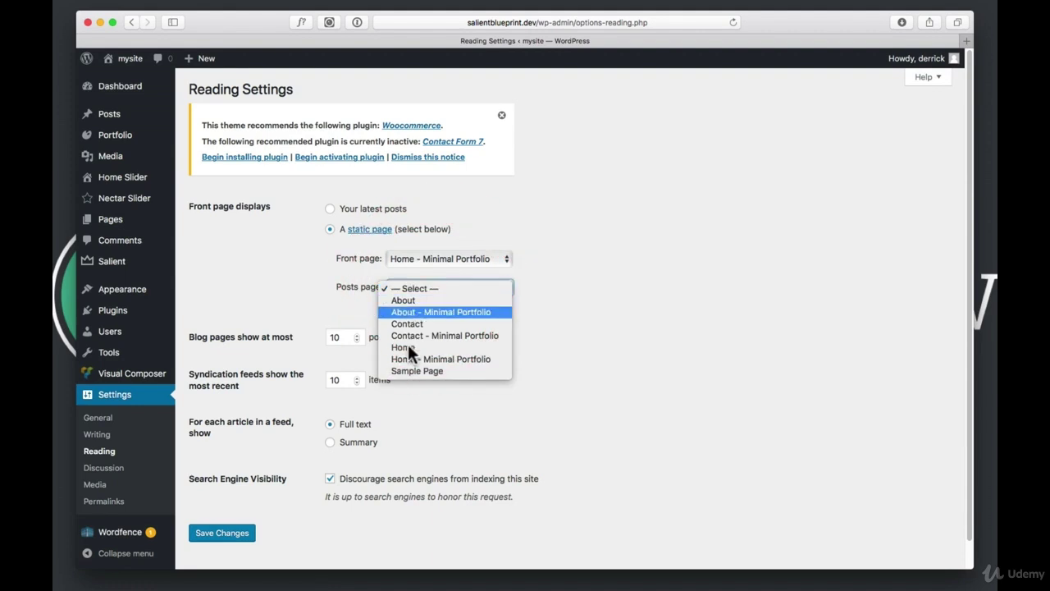
{"action": "left_click", "coordinate": [304, 474]}
{"action": "left_click", "coordinate": [224, 533]}
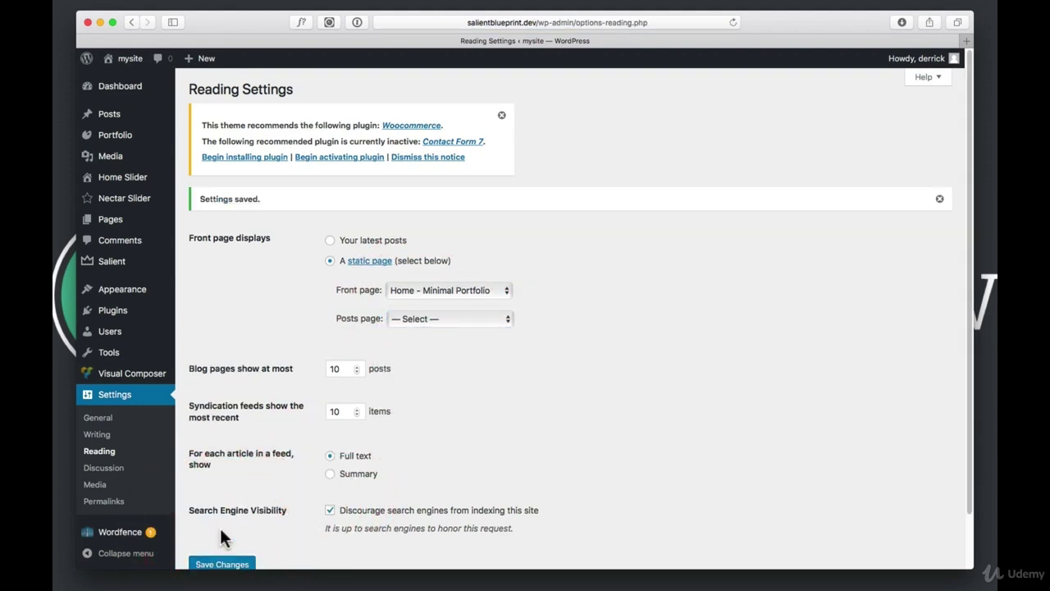
{"action": "left_click", "coordinate": [127, 57]}
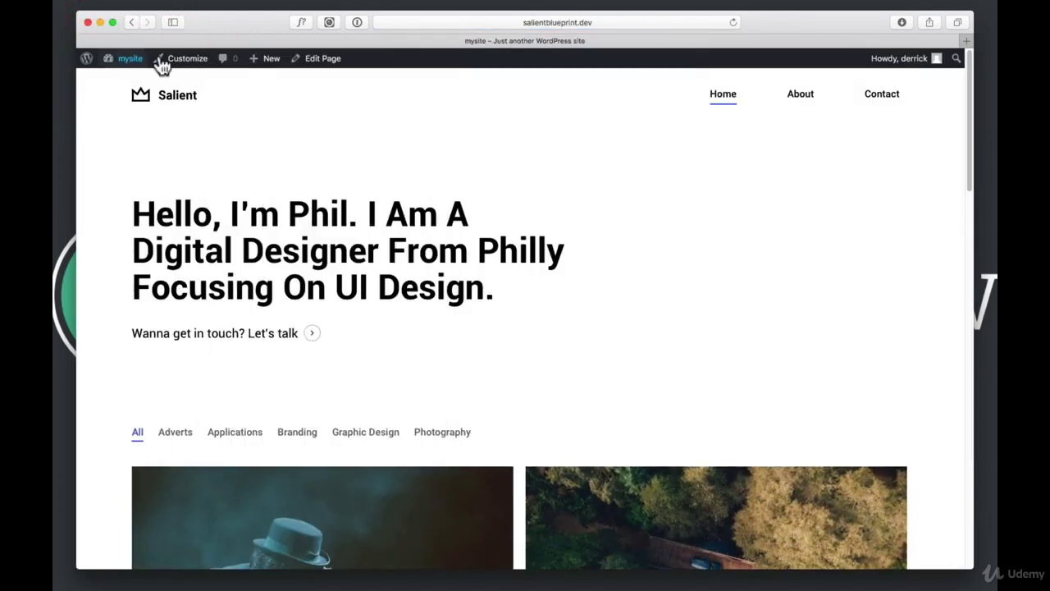
{"action": "scroll", "coordinate": [628, 253], "scroll_direction": "down", "scroll_amount": 5}
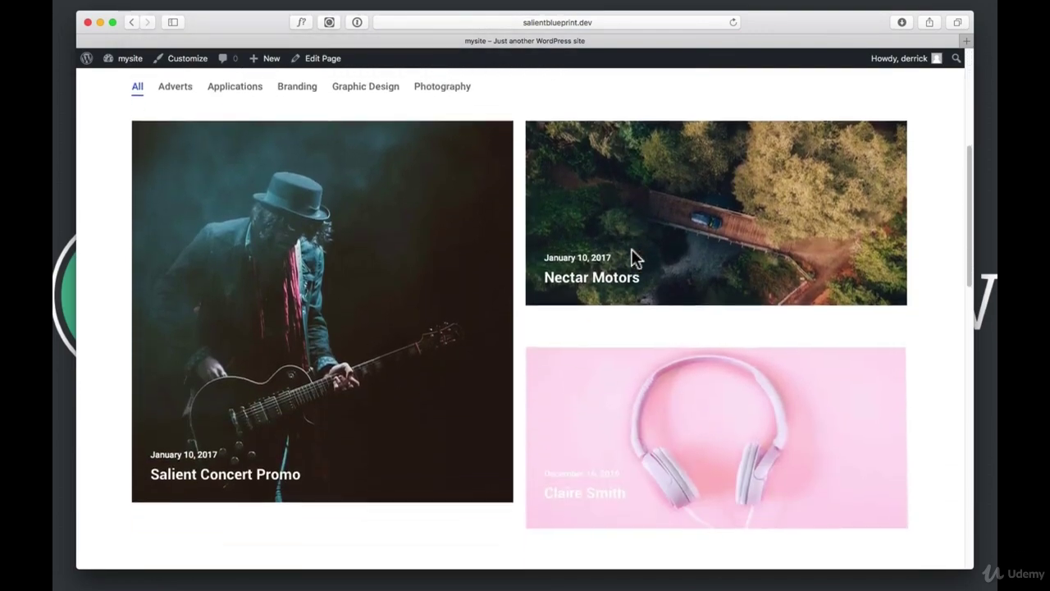
{"action": "scroll", "coordinate": [633, 256], "scroll_direction": "down", "scroll_amount": 6}
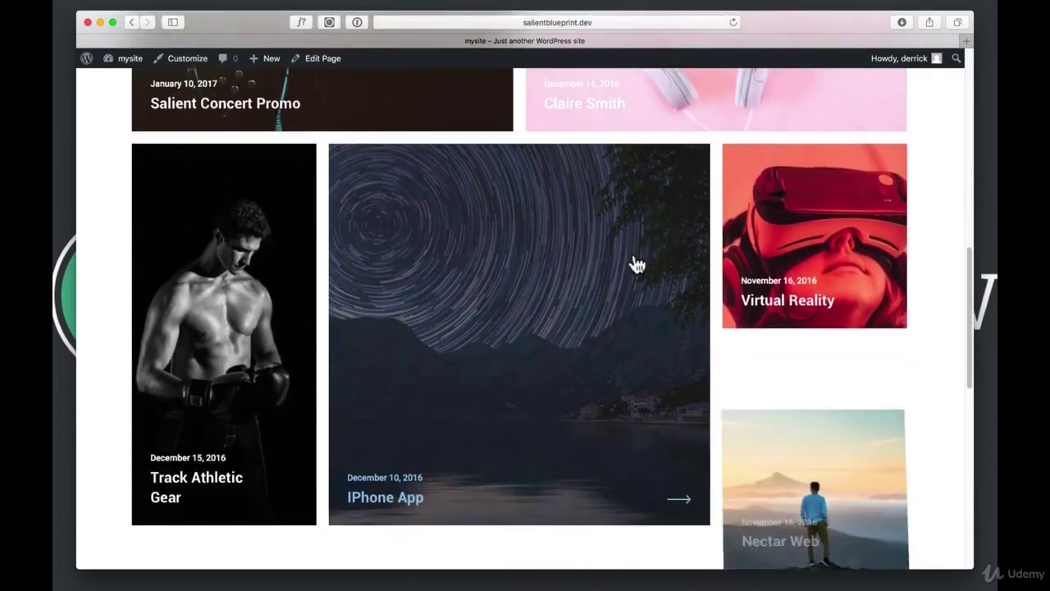
{"action": "scroll", "coordinate": [637, 265], "scroll_direction": "down", "scroll_amount": 6}
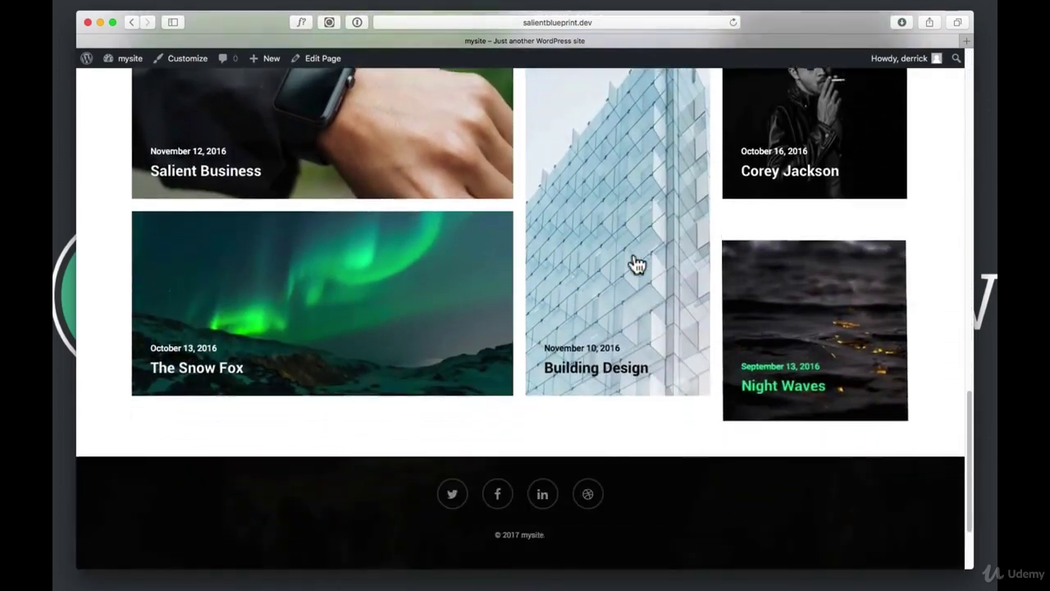
{"action": "scroll", "coordinate": [637, 264], "scroll_direction": "down", "scroll_amount": 1}
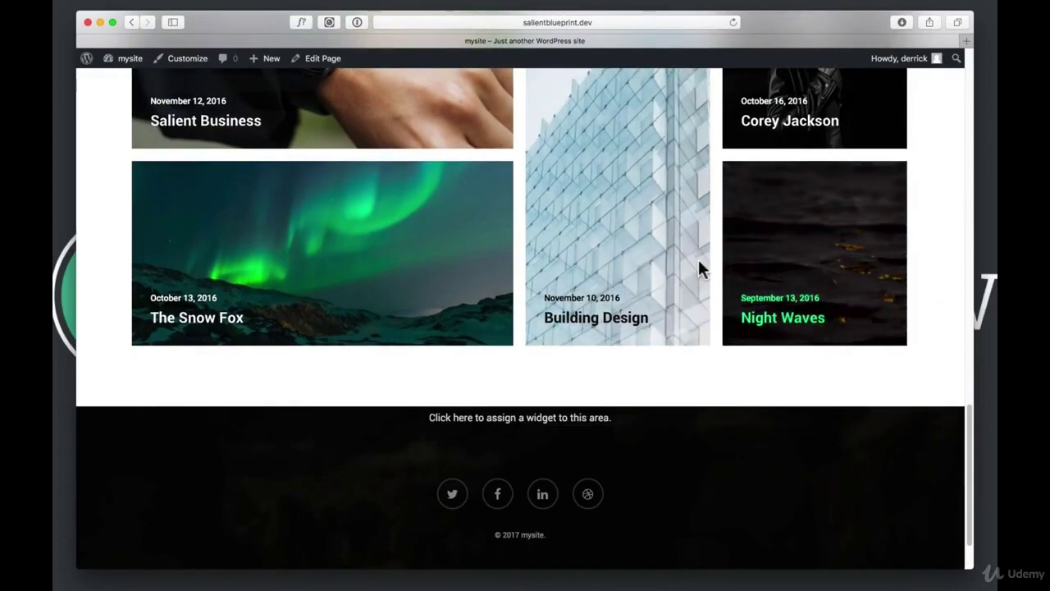
{"action": "scroll", "coordinate": [696, 269], "scroll_direction": "up", "scroll_amount": 3}
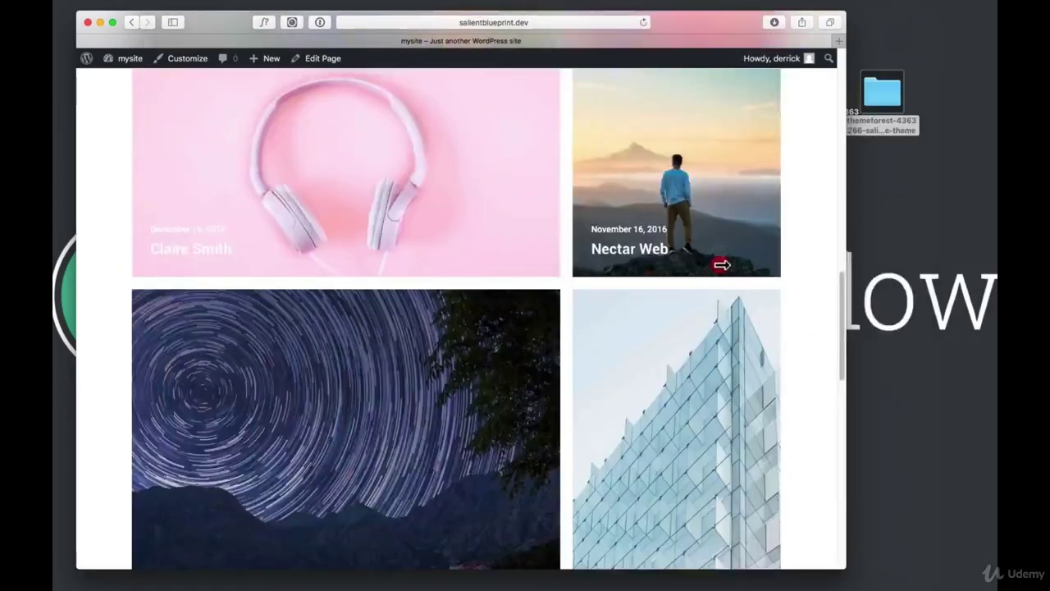
{"action": "left_click_drag", "start_coordinate": [722, 264], "coordinate": [448, 254]}
{"action": "scroll", "coordinate": [389, 256], "scroll_direction": "up", "scroll_amount": 4}
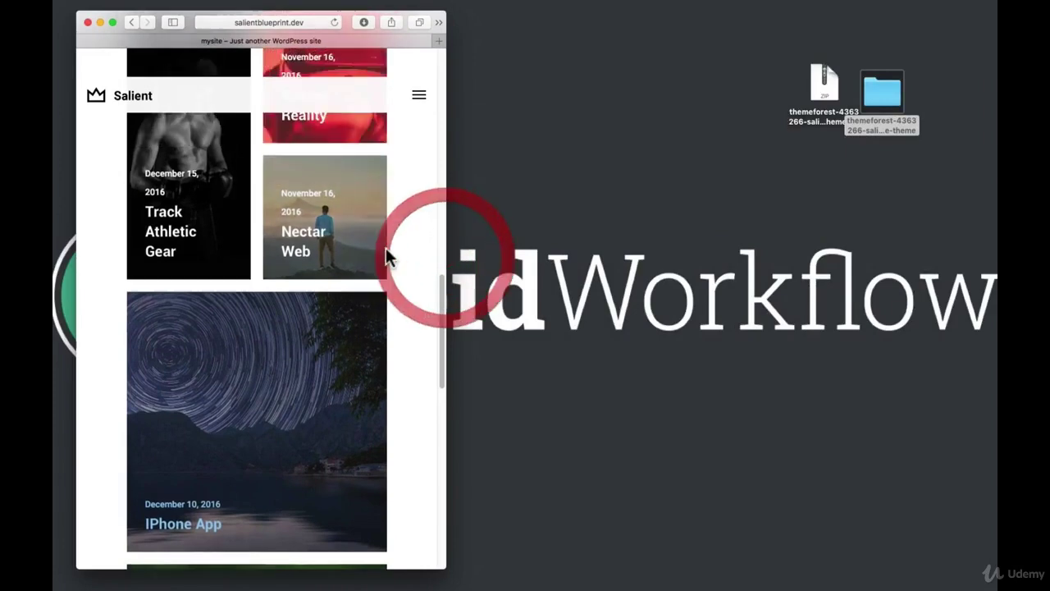
{"action": "scroll", "coordinate": [386, 256], "scroll_direction": "up", "scroll_amount": 10}
{"action": "left_click", "coordinate": [418, 96]}
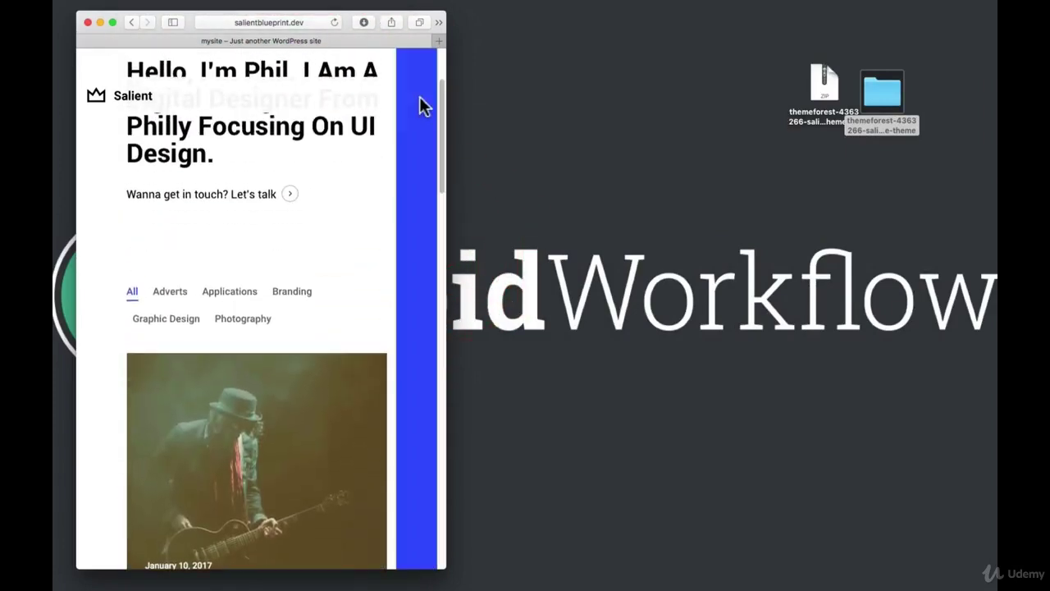
{"action": "left_click_drag", "start_coordinate": [447, 176], "coordinate": [996, 196]}
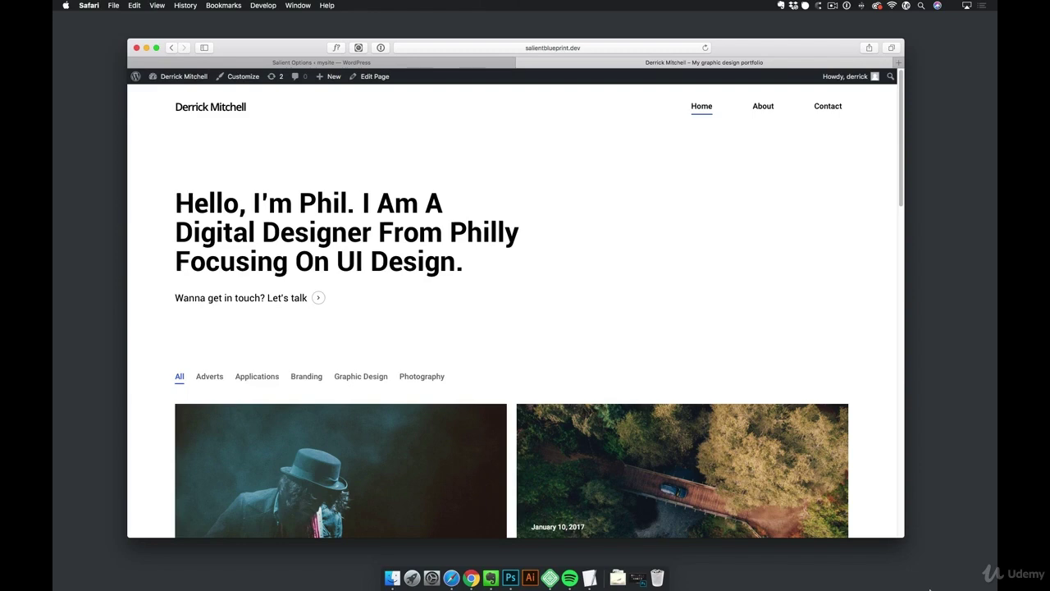
Open IMG_8803.JPG from the Downloads stack in Preview
{"action": "left_click", "coordinate": [617, 581]}
{"action": "left_click", "coordinate": [625, 542]}
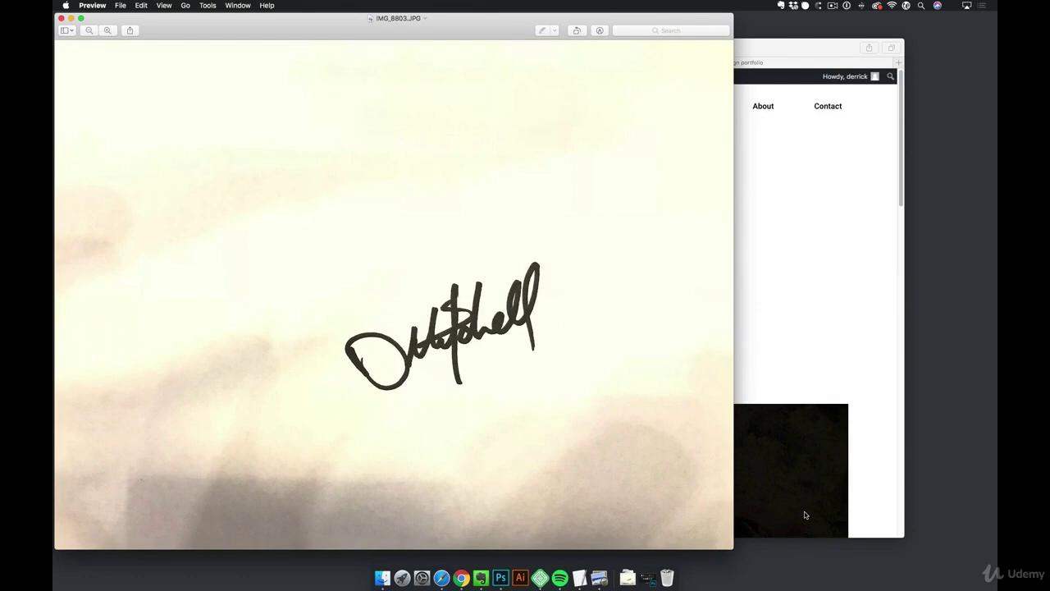
Drag IMG_8803.JPG onto the Photoshop Dock icon to open it in Photoshop CC 2018
{"action": "left_click", "coordinate": [628, 579]}
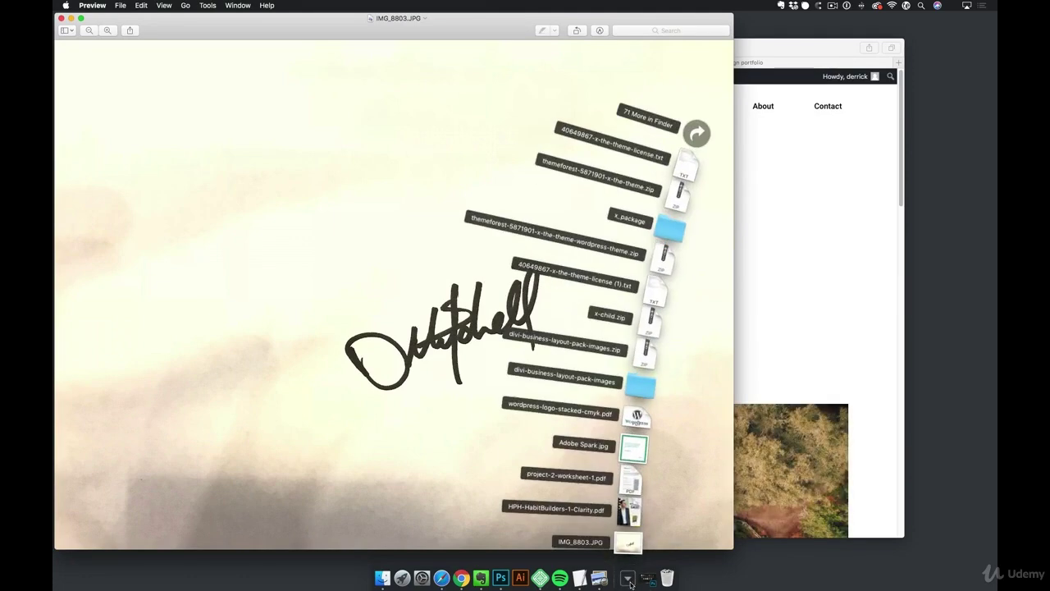
{"action": "left_click_drag", "start_coordinate": [628, 542], "coordinate": [570, 532]}
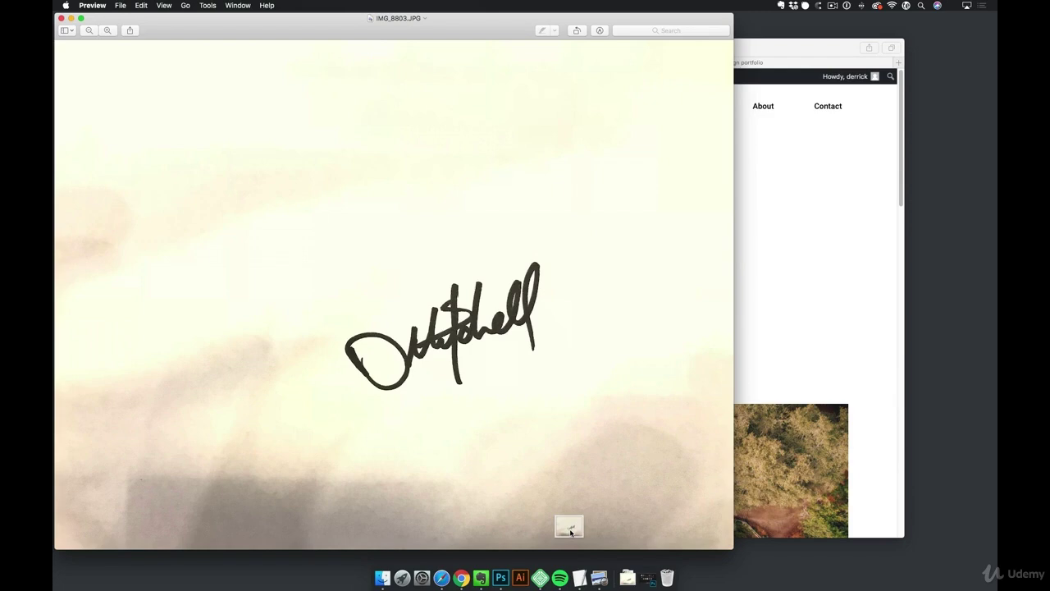
{"action": "left_click_drag", "start_coordinate": [570, 532], "coordinate": [500, 577]}
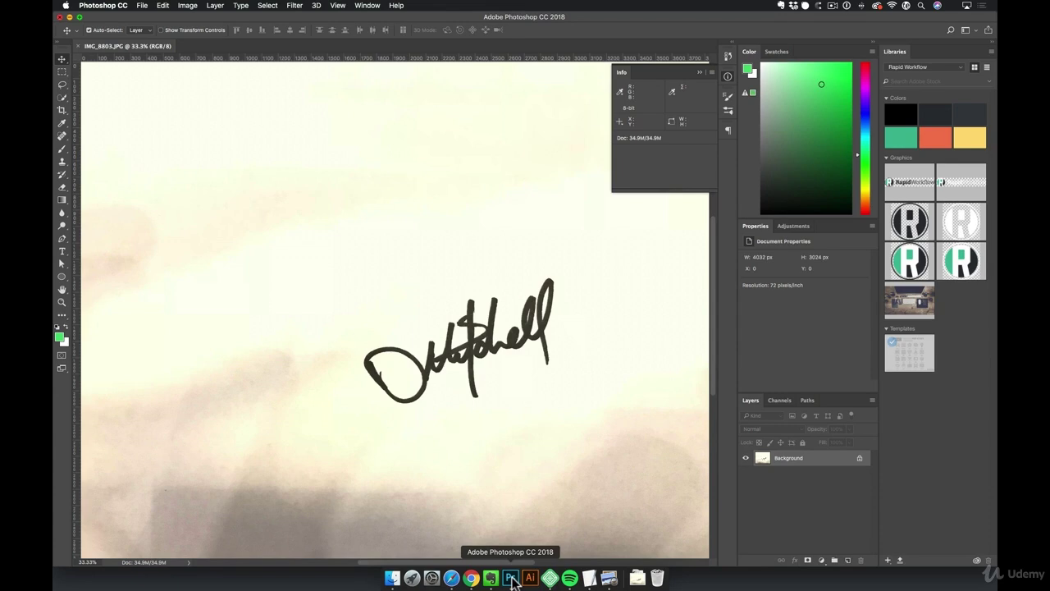
Duplicate the photo to Layer 1, fill the Background layer solid green, and reselect Layer 1
{"action": "key", "text": "super+j"}
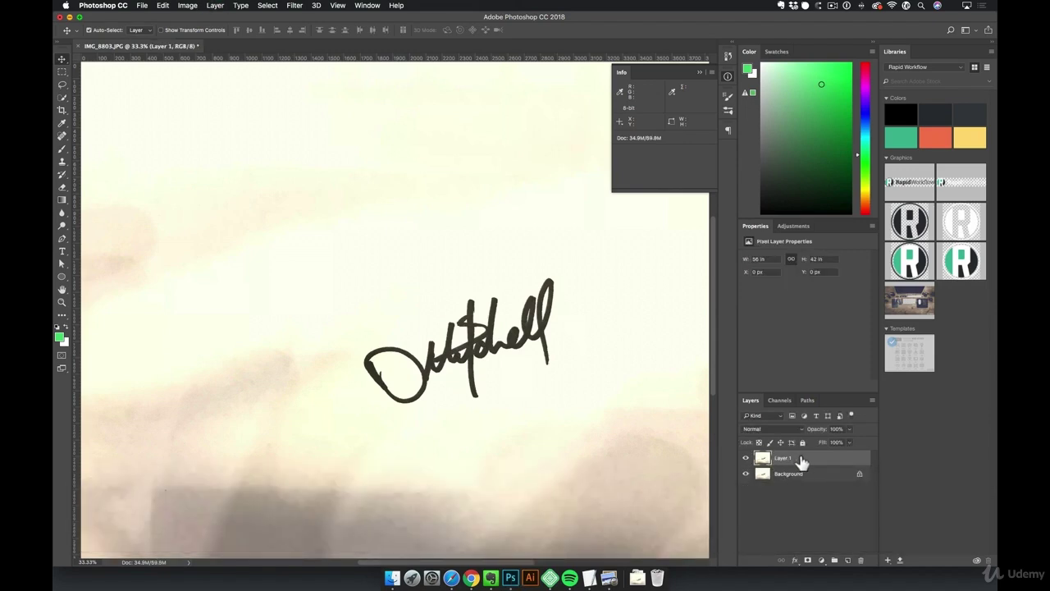
{"action": "left_click", "coordinate": [815, 479]}
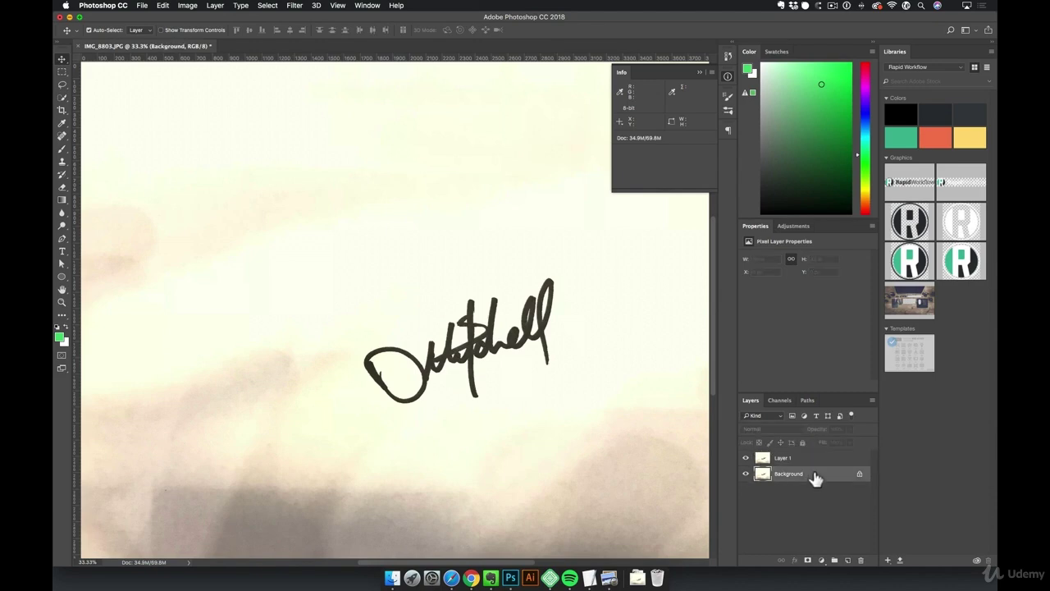
{"action": "key", "text": "alt"}
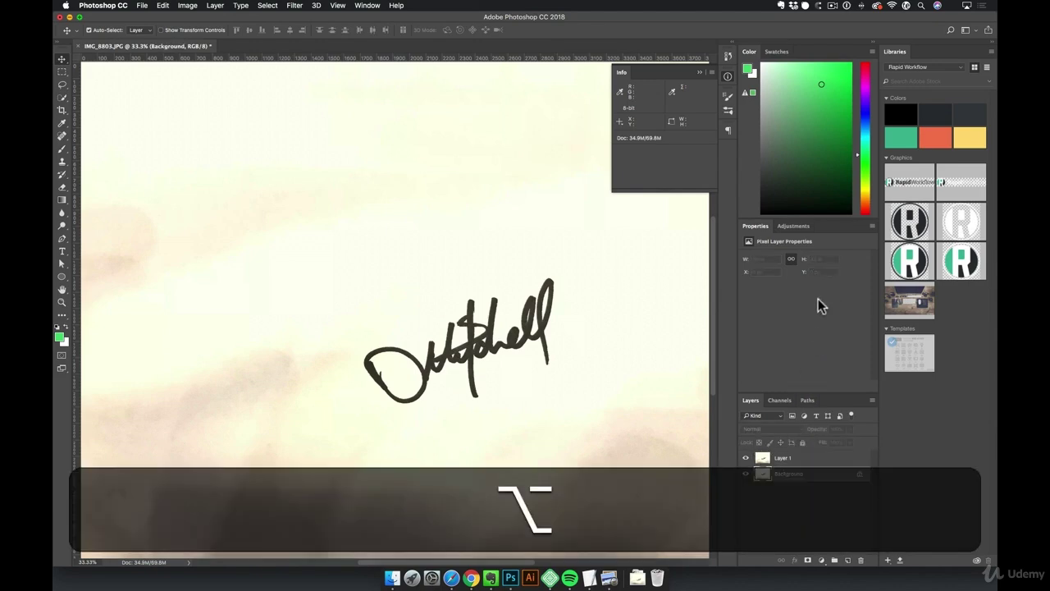
{"action": "key", "text": "alt+BackSpace"}
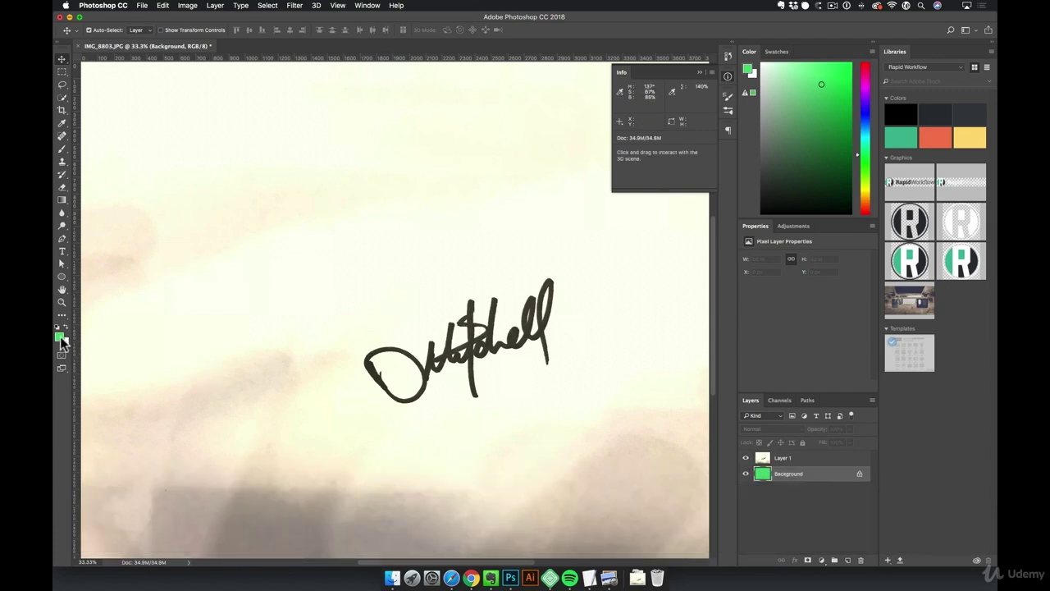
{"action": "left_click", "coordinate": [578, 411]}
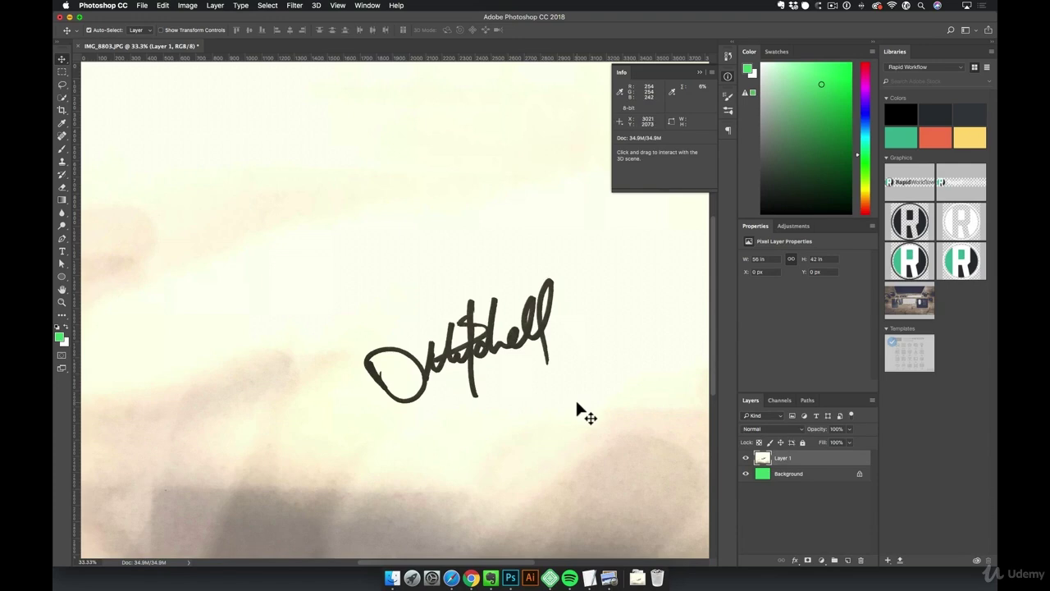
{"action": "key", "text": "super"}
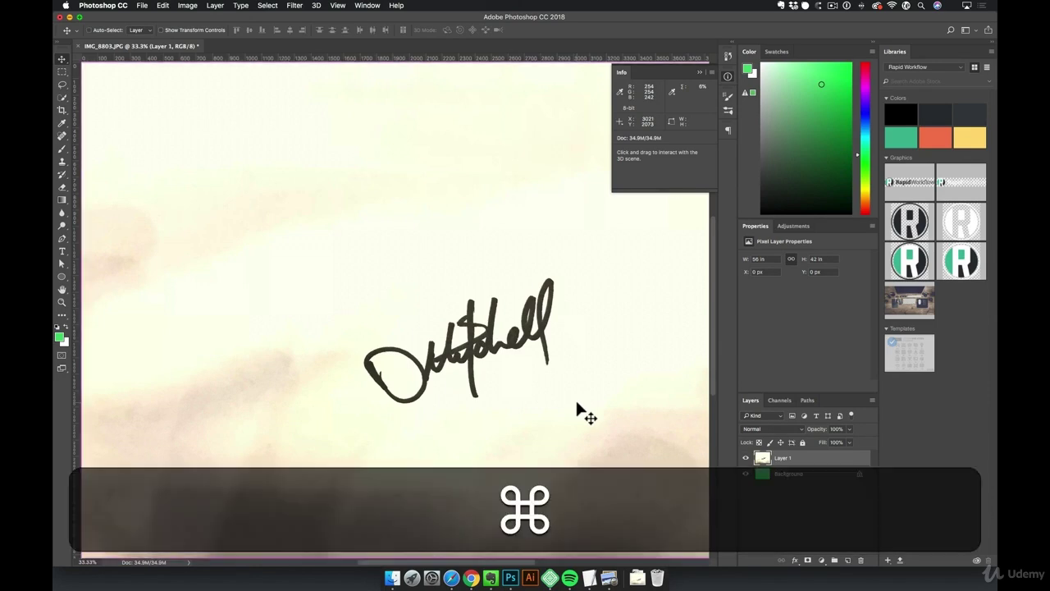
Apply Levels of 20, 1.00 and 164 to Layer 1
{"action": "key", "text": "super+l"}
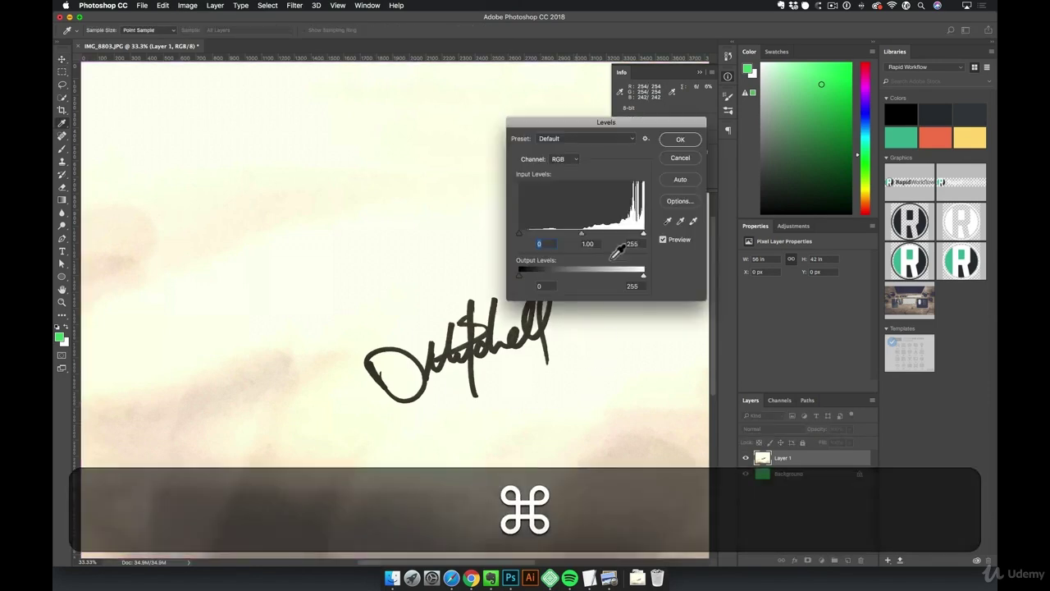
{"action": "left_click_drag", "start_coordinate": [629, 121], "coordinate": [645, 99]}
{"action": "left_click_drag", "start_coordinate": [661, 212], "coordinate": [627, 213]}
{"action": "mouse_move", "coordinate": [537, 218]}
{"action": "left_mouse_down"}
{"action": "mouse_move", "coordinate": [557, 219]}
{"action": "mouse_move", "coordinate": [541, 218]}
{"action": "left_mouse_up"}
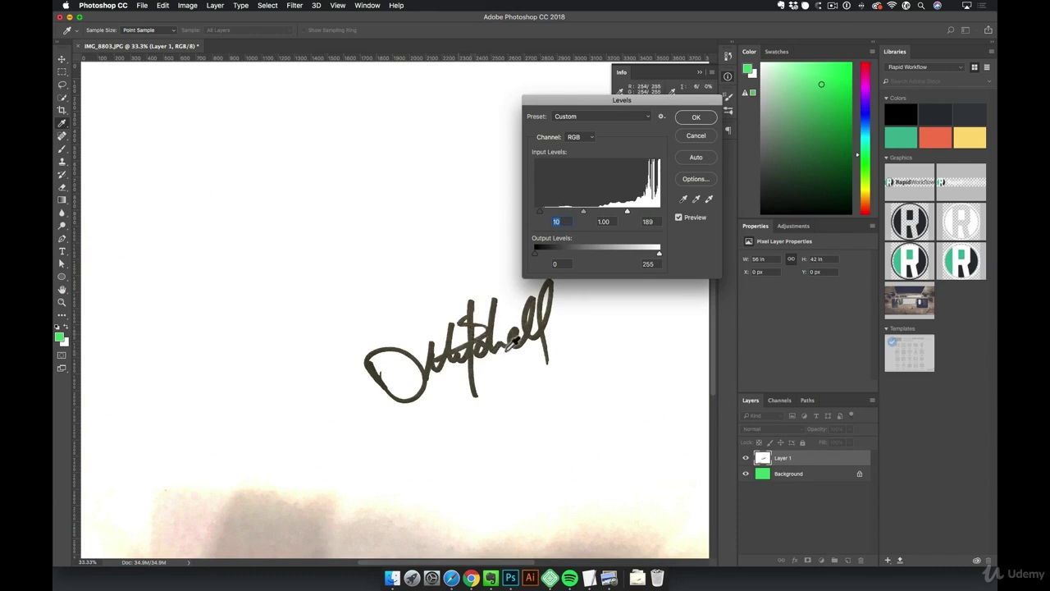
{"action": "key", "text": "Down"}
{"action": "key", "text": "Down"}
{"action": "key", "text": "Down"}
{"action": "key", "text": "Down"}
{"action": "key", "text": "Down"}
{"action": "key", "text": "Down"}
{"action": "key", "text": "Down"}
{"action": "key", "text": "Down"}
{"action": "key", "text": "Down"}
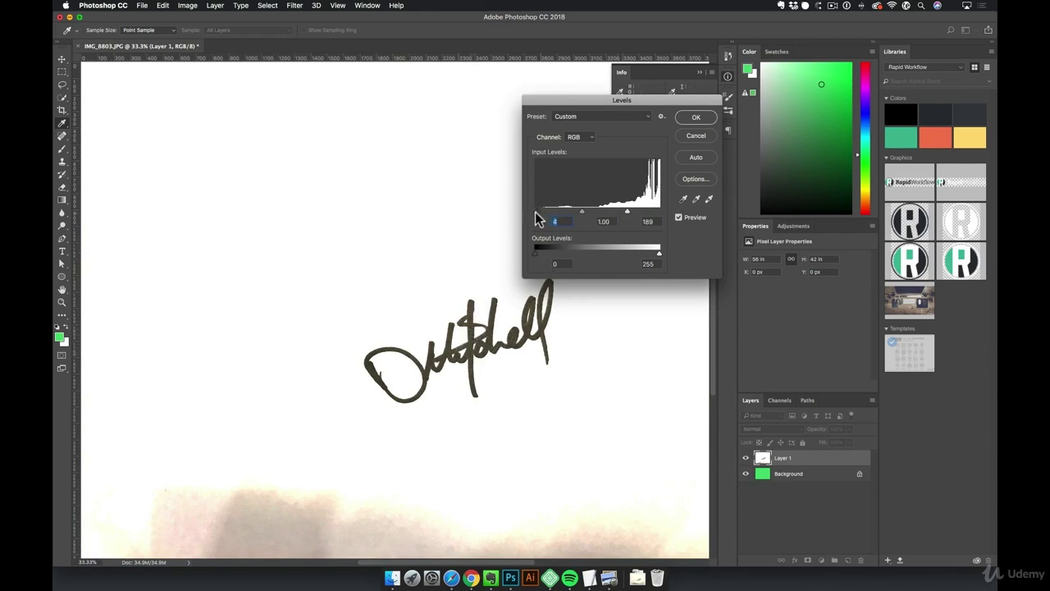
{"action": "left_click_drag", "start_coordinate": [623, 211], "coordinate": [614, 211]}
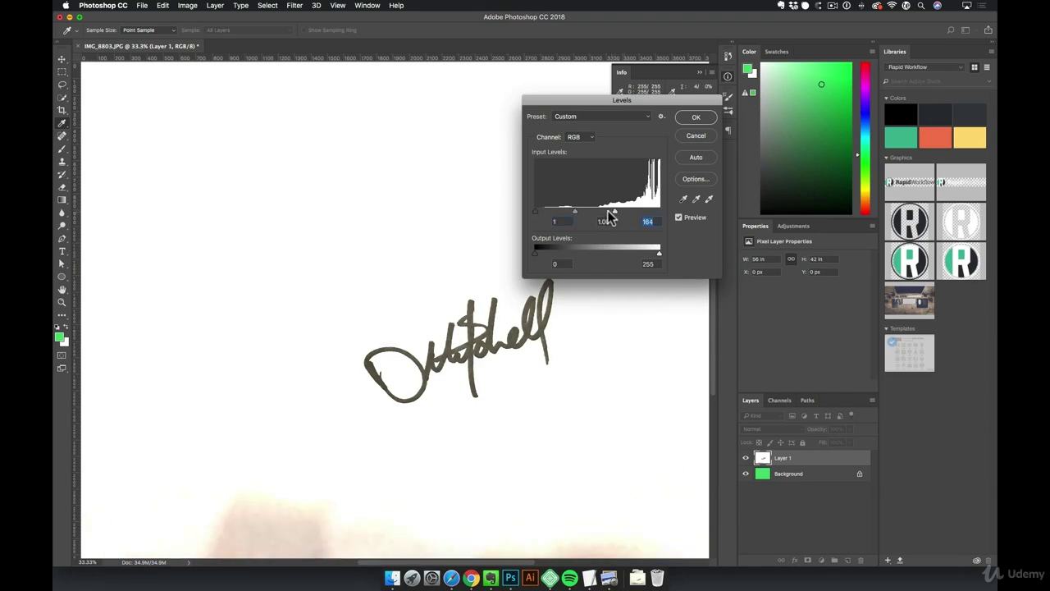
{"action": "left_click_drag", "start_coordinate": [535, 213], "coordinate": [549, 210]}
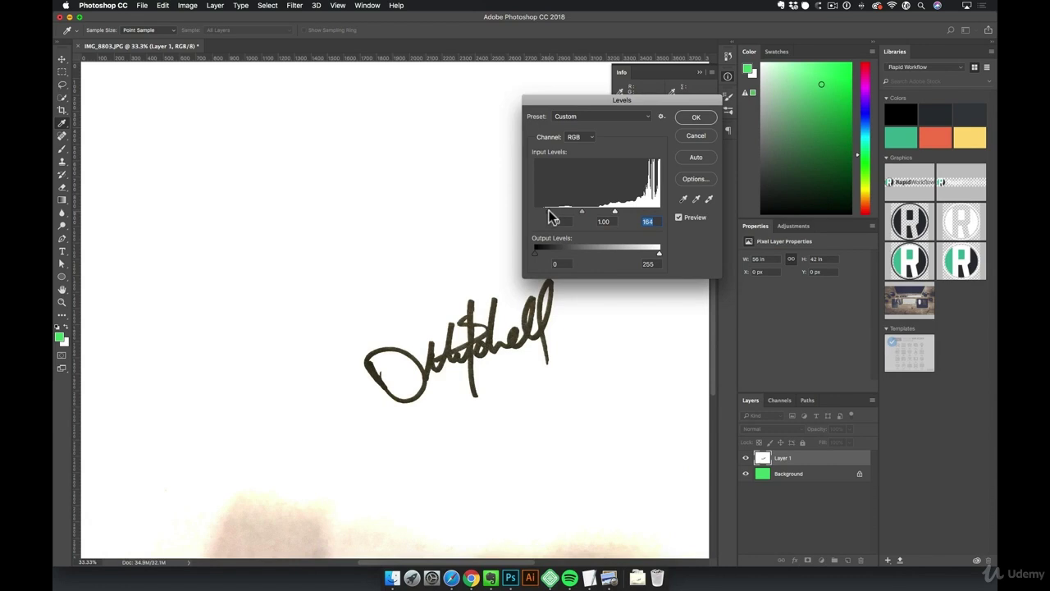
{"action": "left_click", "coordinate": [696, 117]}
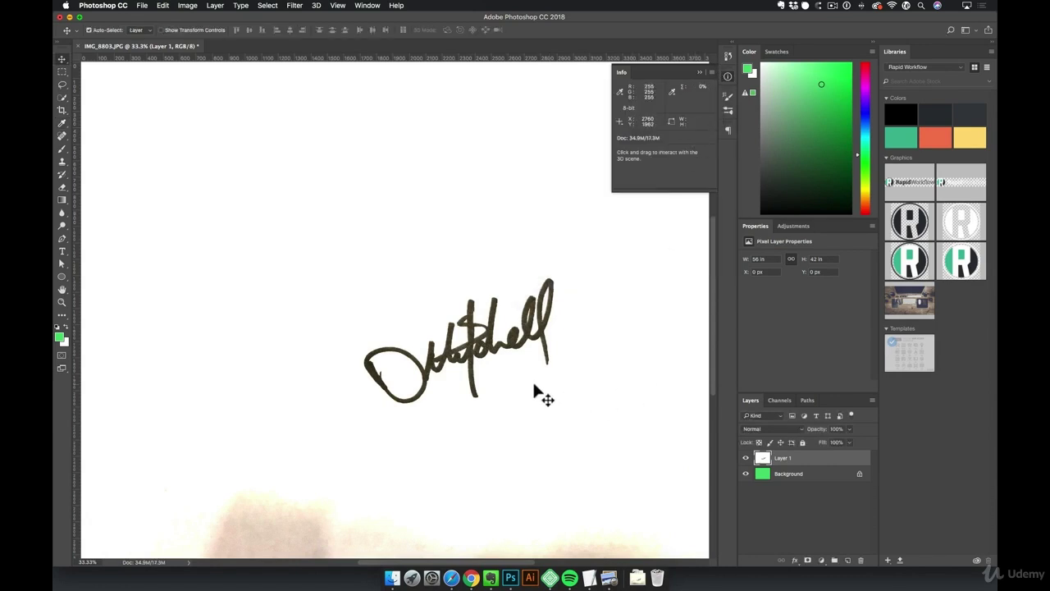
In Layer 1's Blending Options, move the white This Layer Blend If slider to 195 to drop the paper
{"action": "double_click", "coordinate": [815, 464]}
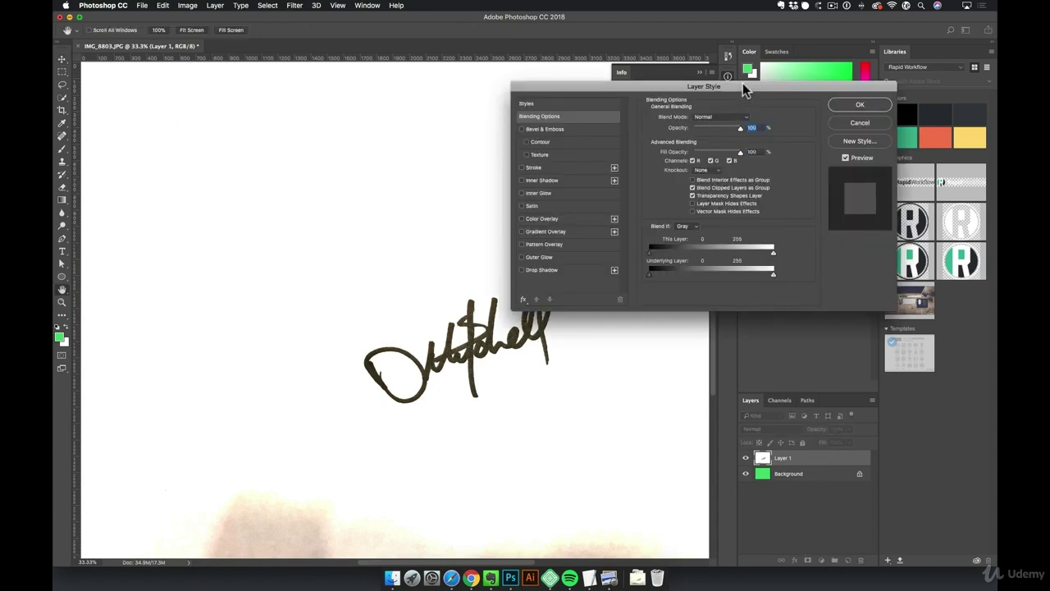
{"action": "left_click_drag", "start_coordinate": [742, 82], "coordinate": [753, 70]}
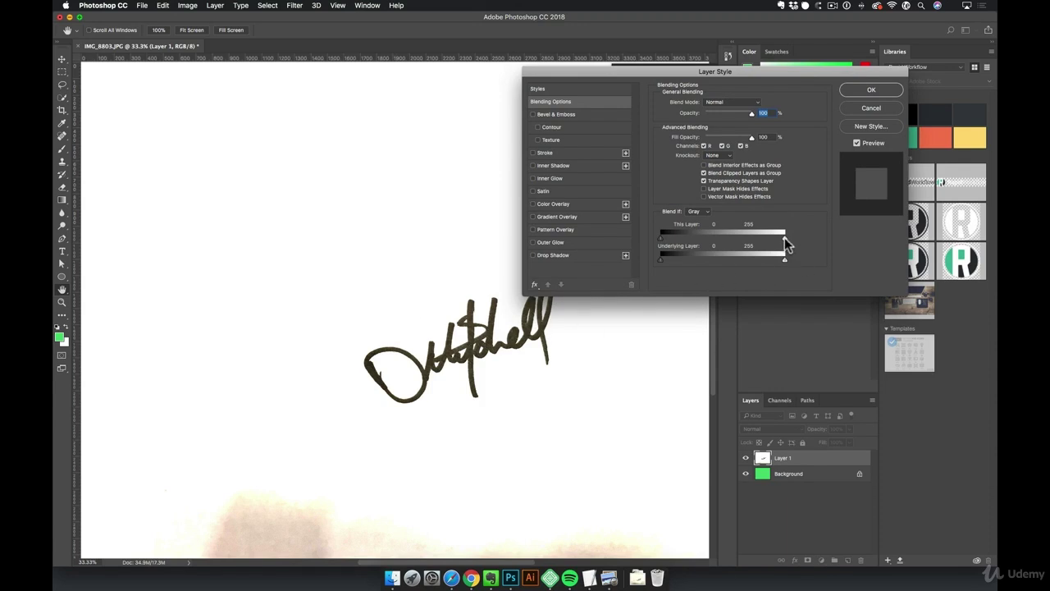
{"action": "left_click_drag", "start_coordinate": [784, 237], "coordinate": [764, 237]}
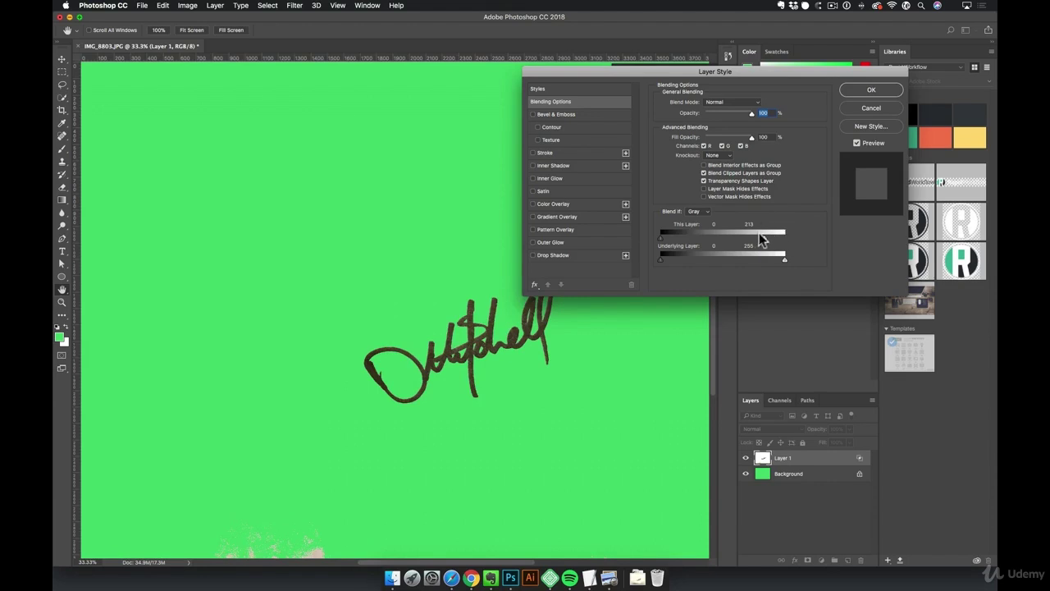
{"action": "key", "text": "super+z"}
{"action": "left_click_drag", "start_coordinate": [660, 238], "coordinate": [710, 241]}
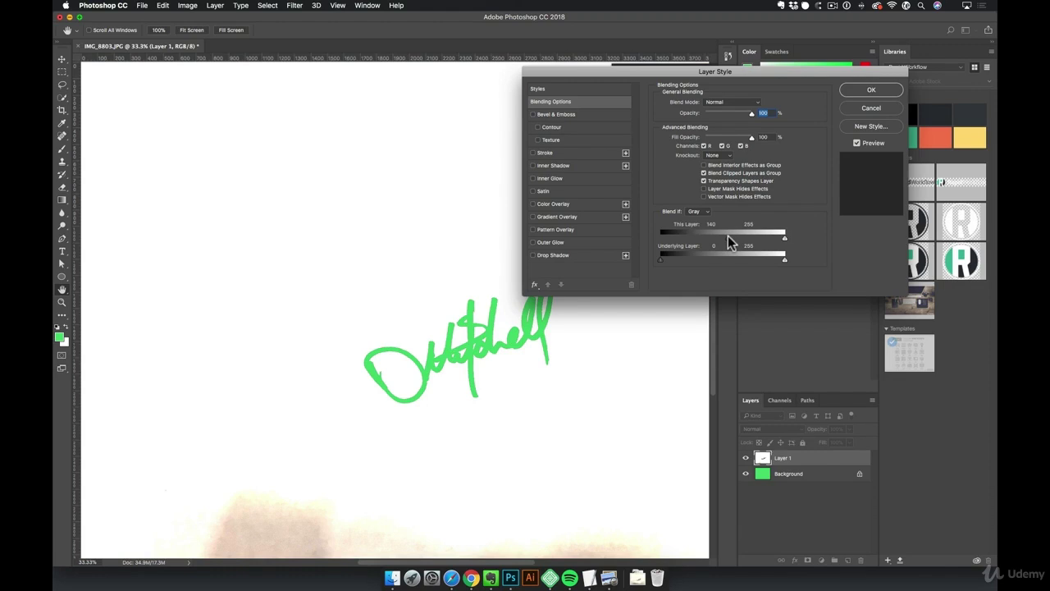
{"action": "left_click_drag", "start_coordinate": [728, 237], "coordinate": [579, 237]}
{"action": "left_click_drag", "start_coordinate": [786, 235], "coordinate": [755, 240]}
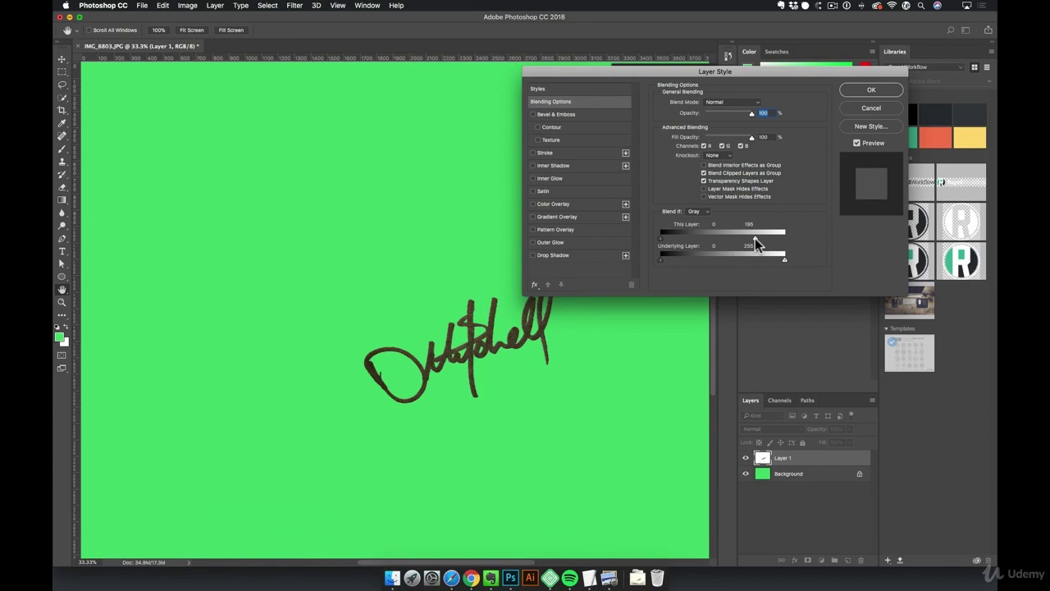
Zoom in to check the stroke edges, split the white slider to 91/195, and apply
{"action": "left_click", "coordinate": [485, 335], "text": "super"}
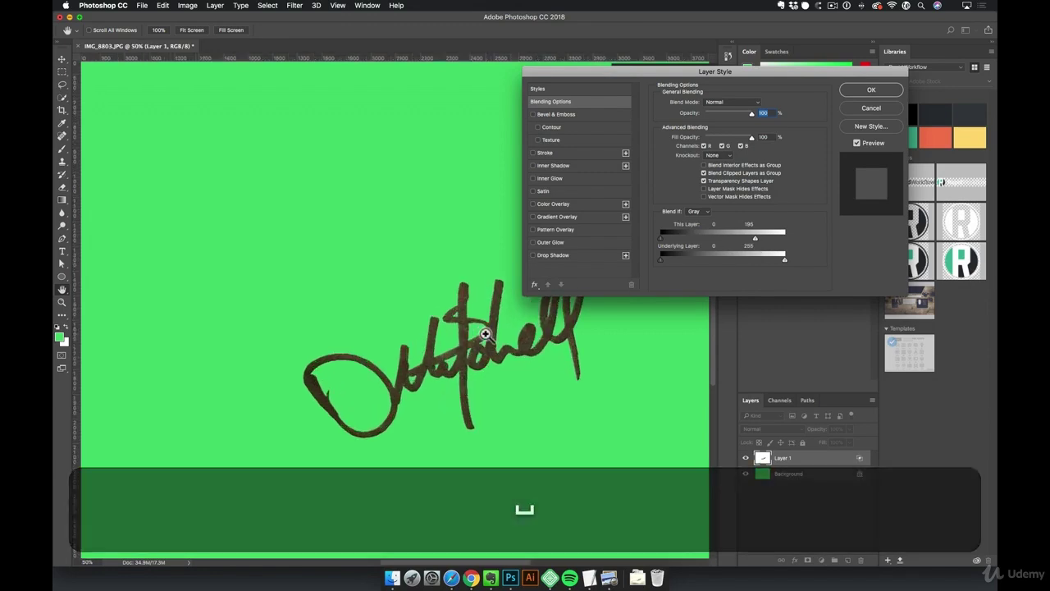
{"action": "left_click", "coordinate": [486, 335], "text": "super"}
{"action": "left_click", "coordinate": [486, 334], "text": "super"}
{"action": "left_click", "coordinate": [485, 335], "text": "super"}
{"action": "left_click_drag", "start_coordinate": [485, 333], "coordinate": [425, 217]}
{"action": "left_click_drag", "start_coordinate": [424, 300], "coordinate": [446, 259]}
{"action": "key", "text": "space"}
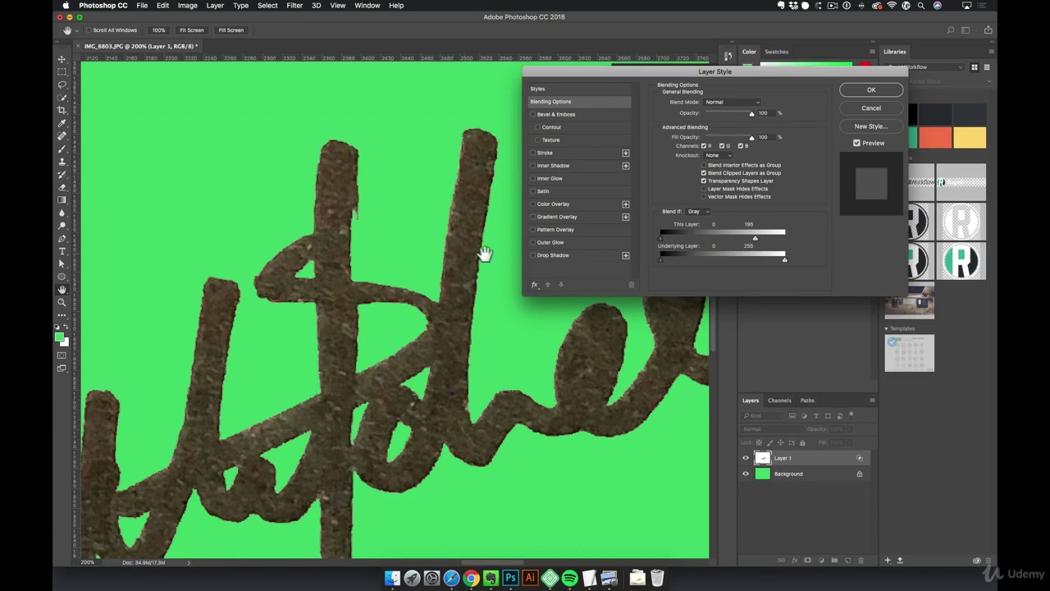
{"action": "key", "text": "alt"}
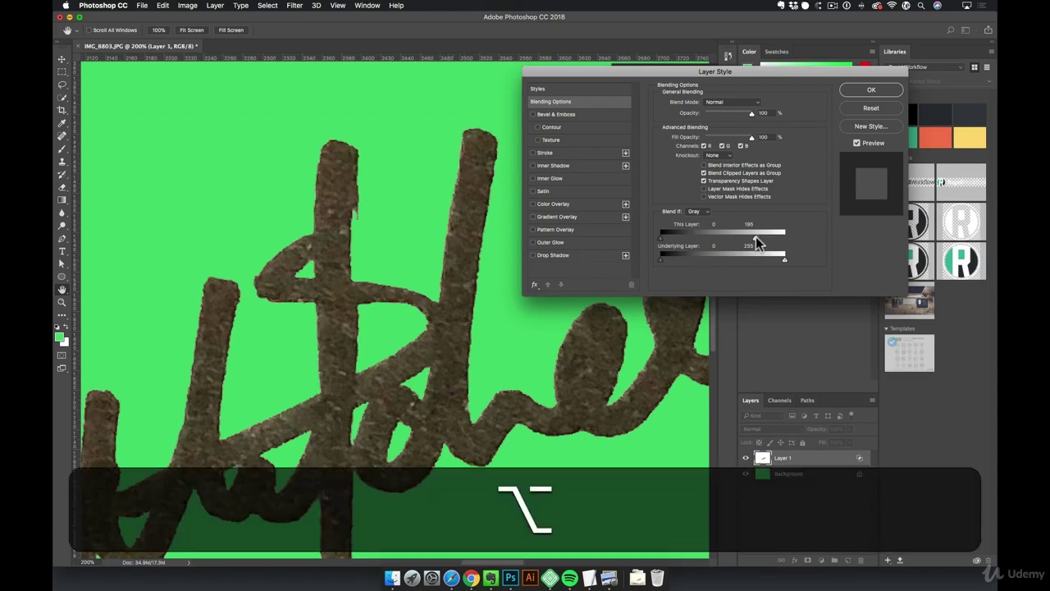
{"action": "mouse_move", "coordinate": [756, 236]}
{"action": "left_mouse_down"}
{"action": "mouse_move", "coordinate": [687, 239]}
{"action": "mouse_move", "coordinate": [721, 243]}
{"action": "mouse_move", "coordinate": [688, 245]}
{"action": "mouse_move", "coordinate": [704, 246]}
{"action": "left_mouse_up"}
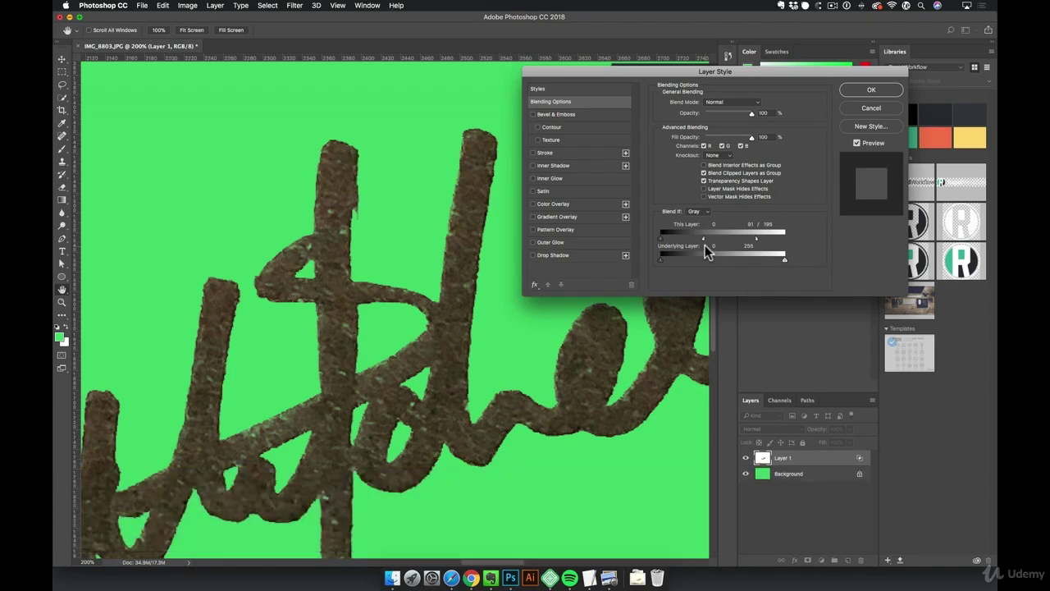
{"action": "left_click", "coordinate": [872, 91]}
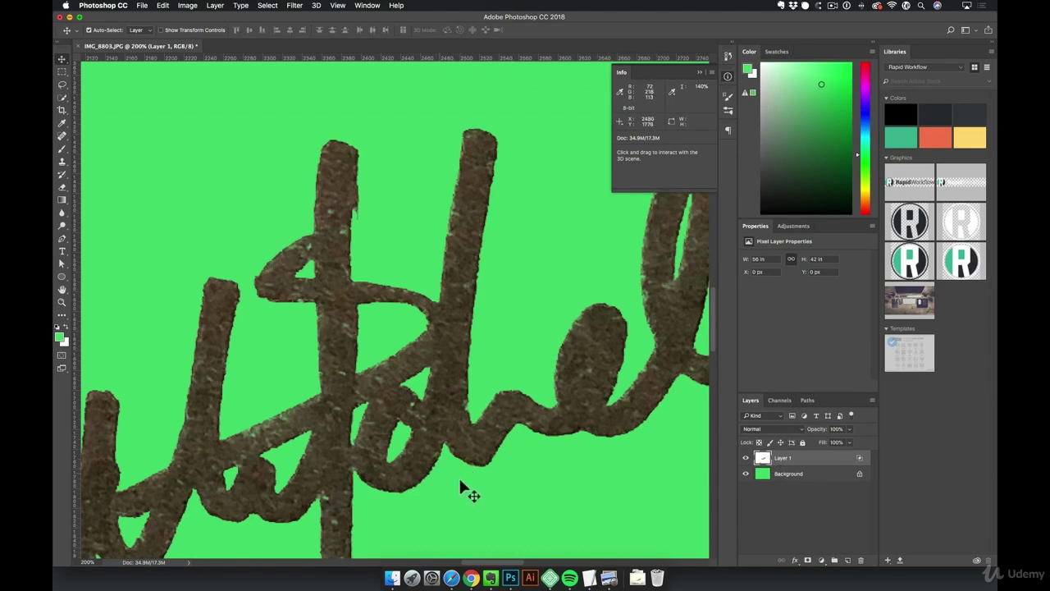
Try a drop shadow and moving the signature, then undo both changes
{"action": "left_click", "coordinate": [525, 383], "text": "alt"}
{"action": "left_click", "coordinate": [525, 383], "text": "alt"}
{"action": "left_click", "coordinate": [525, 383], "text": "alt"}
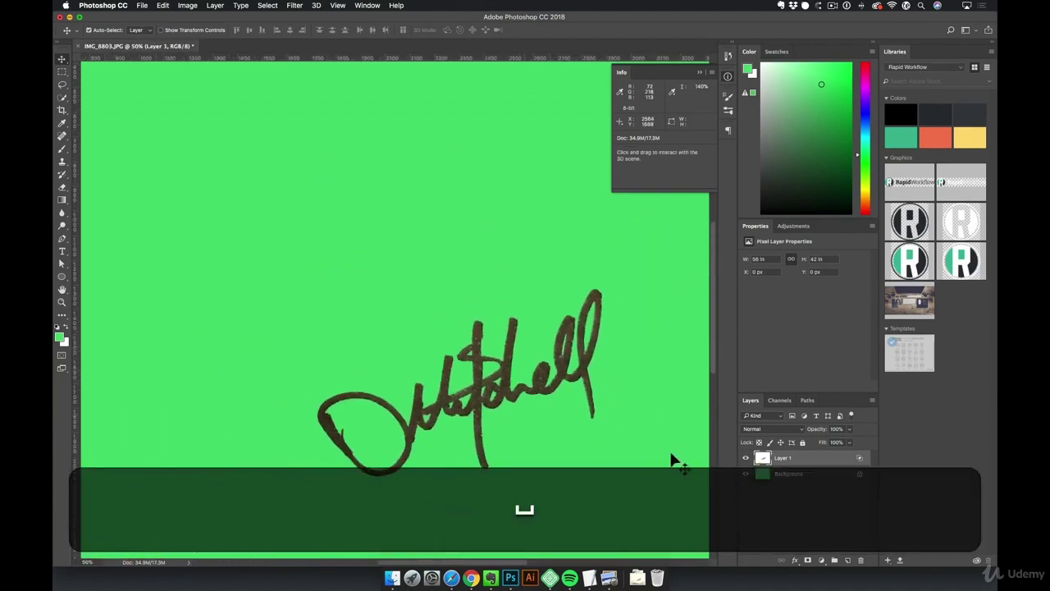
{"action": "left_click", "coordinate": [795, 560]}
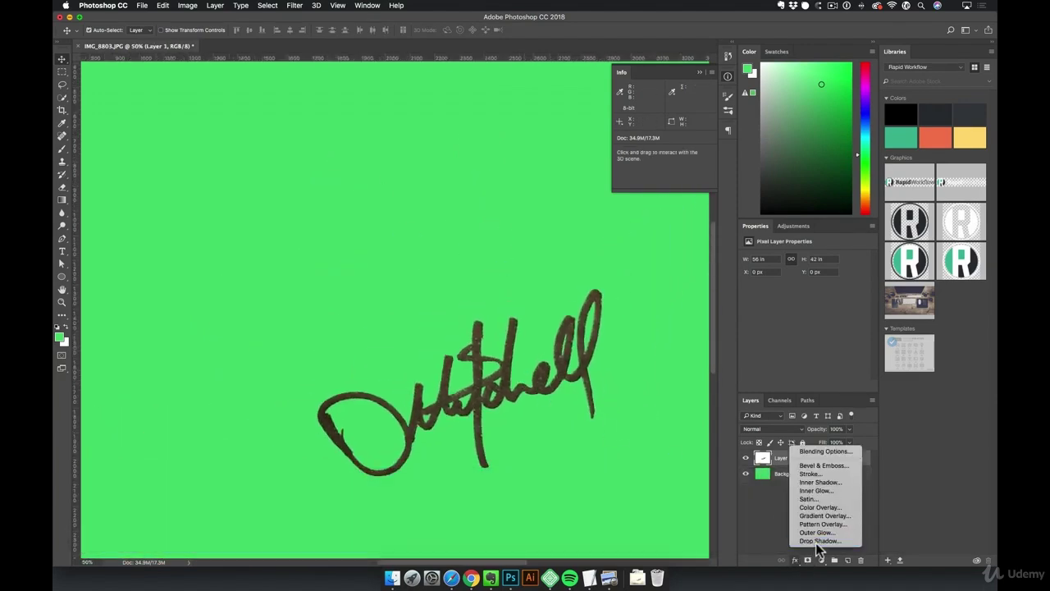
{"action": "left_click", "coordinate": [817, 541]}
{"action": "left_click", "coordinate": [872, 90]}
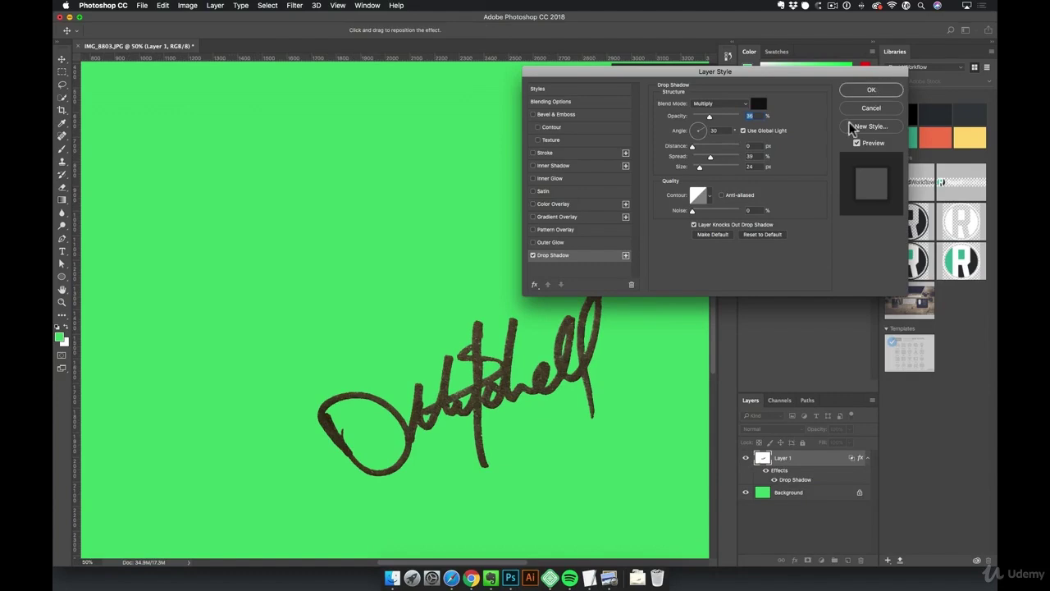
{"action": "mouse_move", "coordinate": [627, 402]}
{"action": "left_mouse_down"}
{"action": "mouse_move", "coordinate": [394, 288]}
{"action": "mouse_move", "coordinate": [389, 241]}
{"action": "left_mouse_up"}
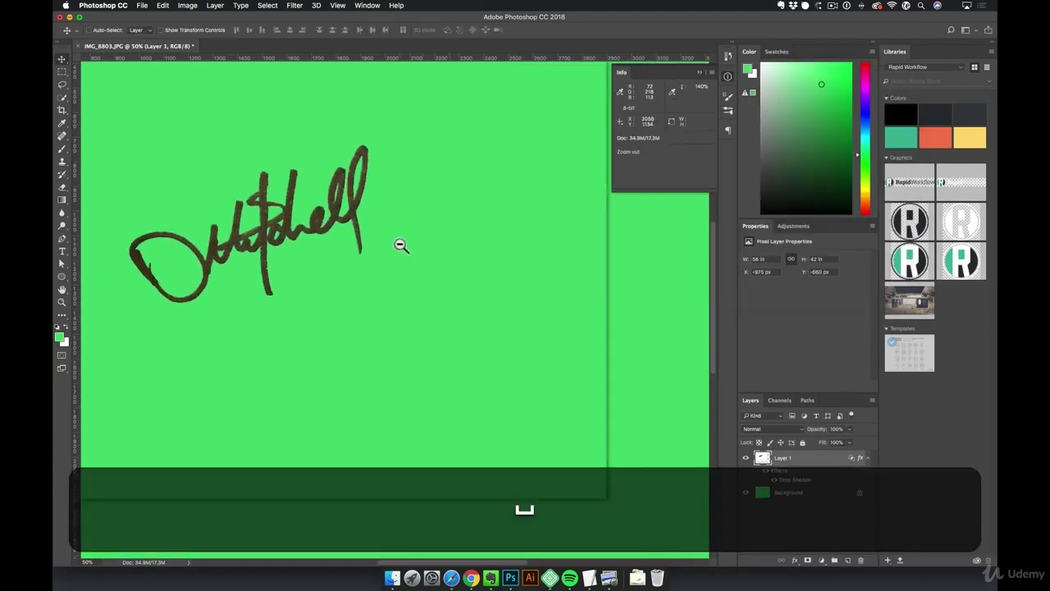
{"action": "key", "text": "super+minus"}
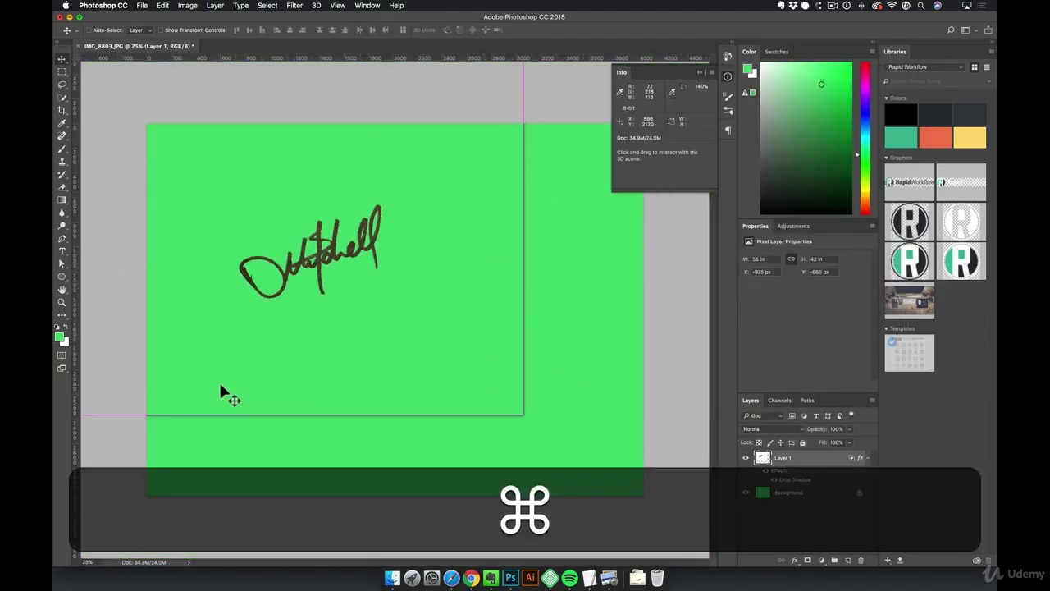
{"action": "key", "text": "super+z"}
{"action": "key", "text": "alt+super+z"}
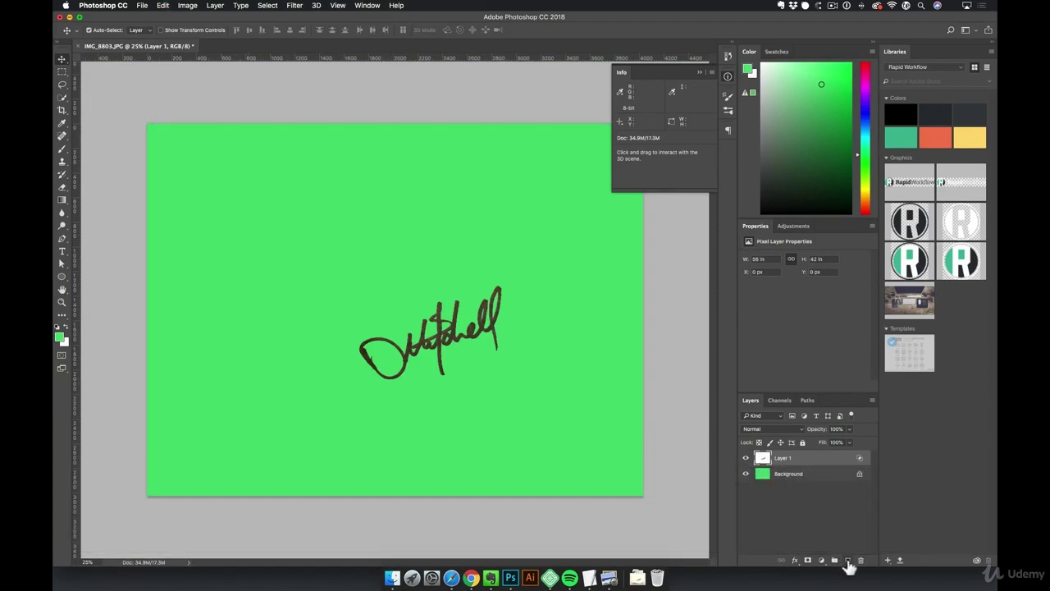
Add a new empty layer and merge it with Layer 1 via Layer > Merge Layers
{"action": "left_click", "coordinate": [848, 561]}
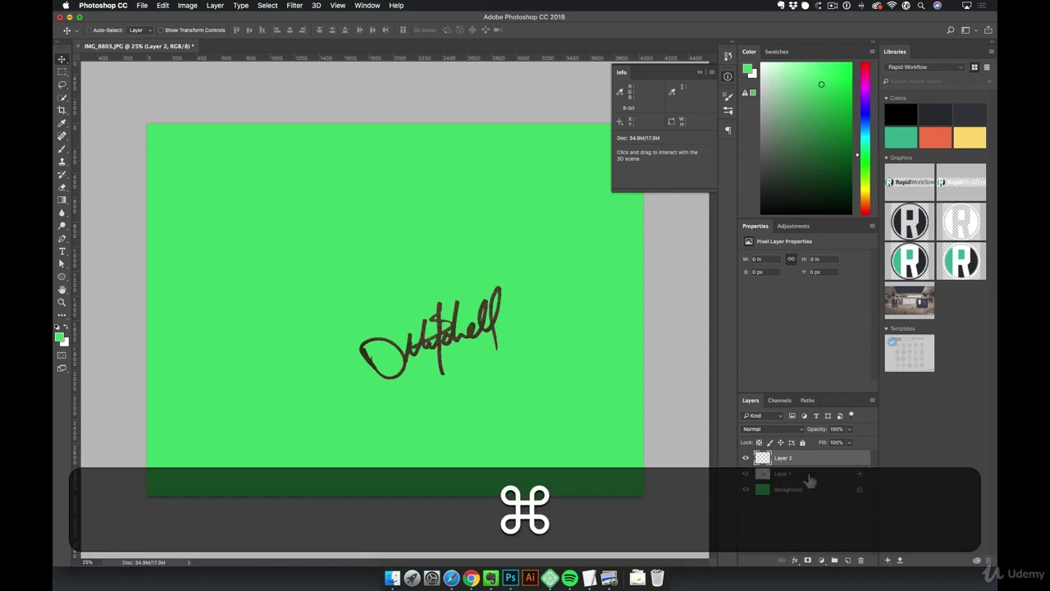
{"action": "left_click", "coordinate": [809, 475], "text": "super"}
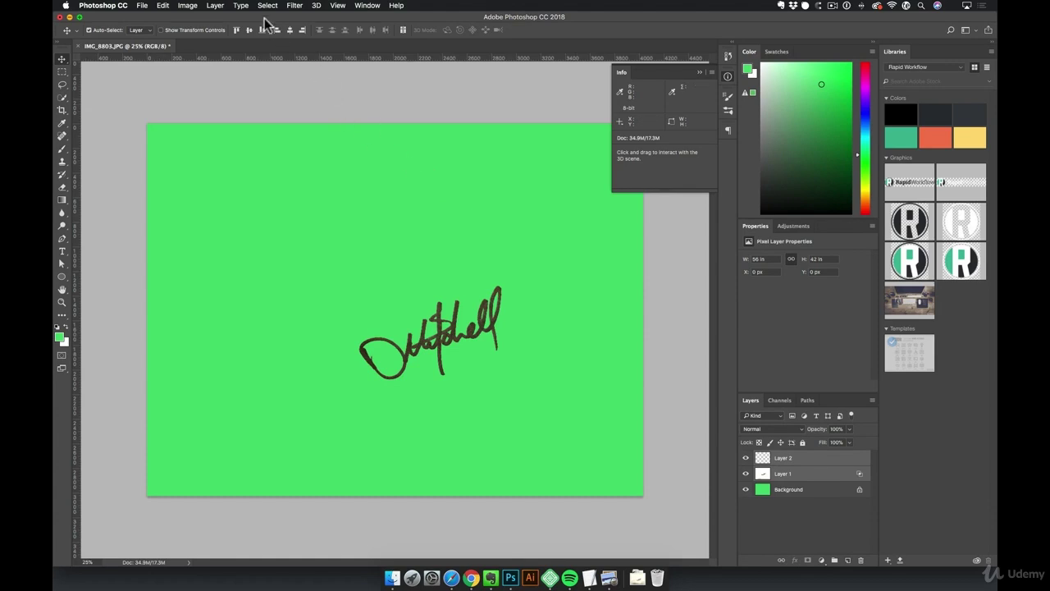
{"action": "left_click", "coordinate": [216, 6]}
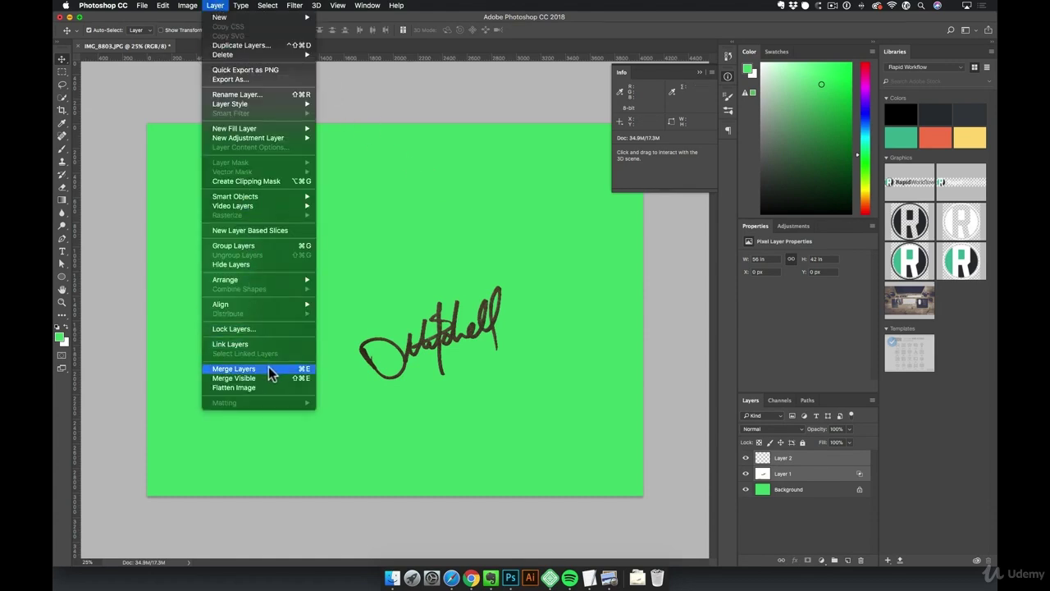
{"action": "left_click", "coordinate": [234, 369]}
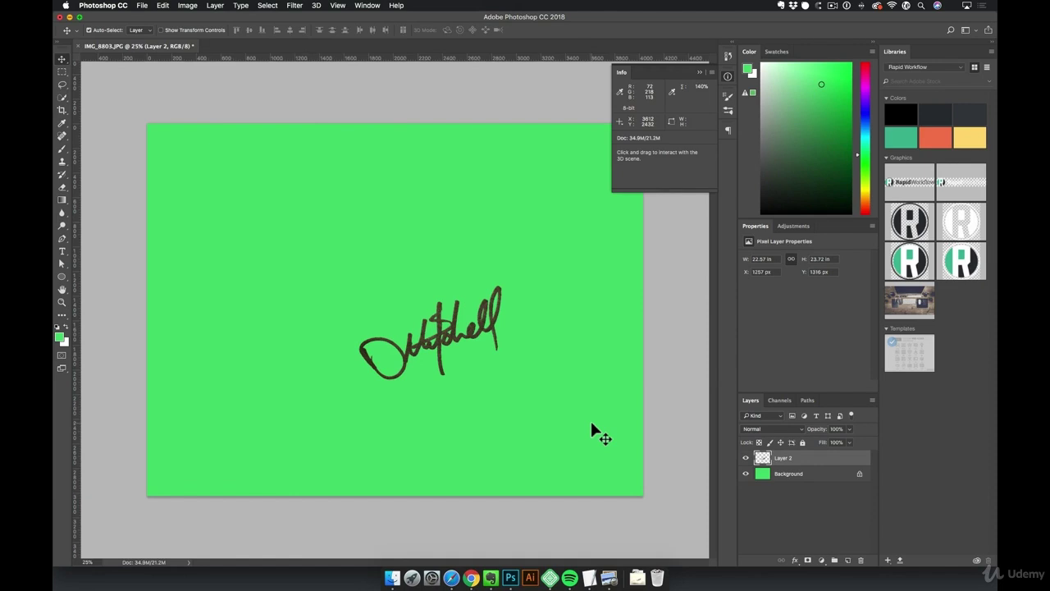
Try a Drop Shadow on Layer 2, cancel it, then lock the layer's transparent pixels
{"action": "left_click", "coordinate": [795, 559]}
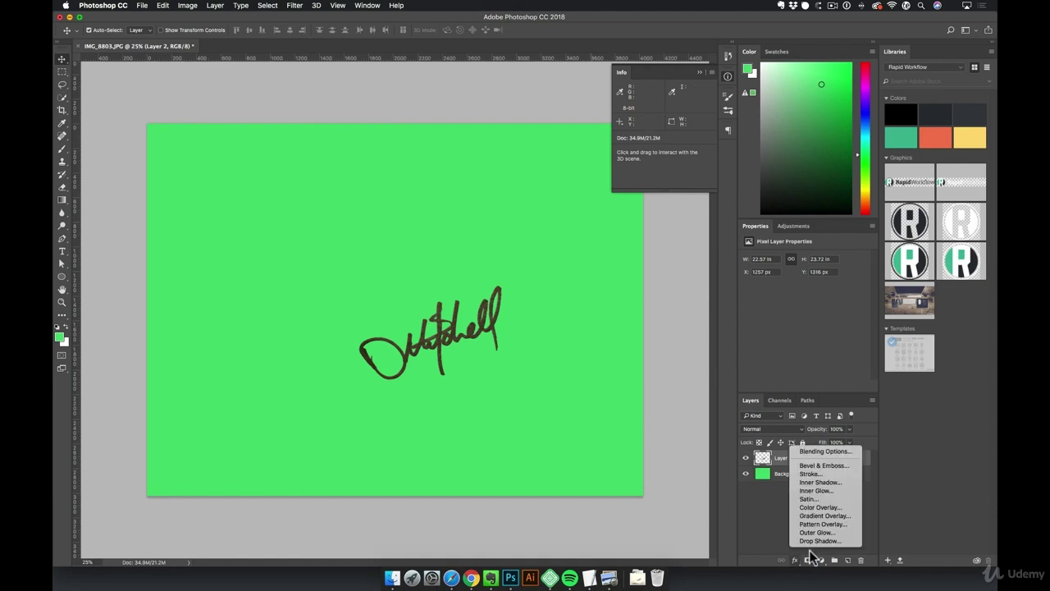
{"action": "left_click", "coordinate": [819, 540]}
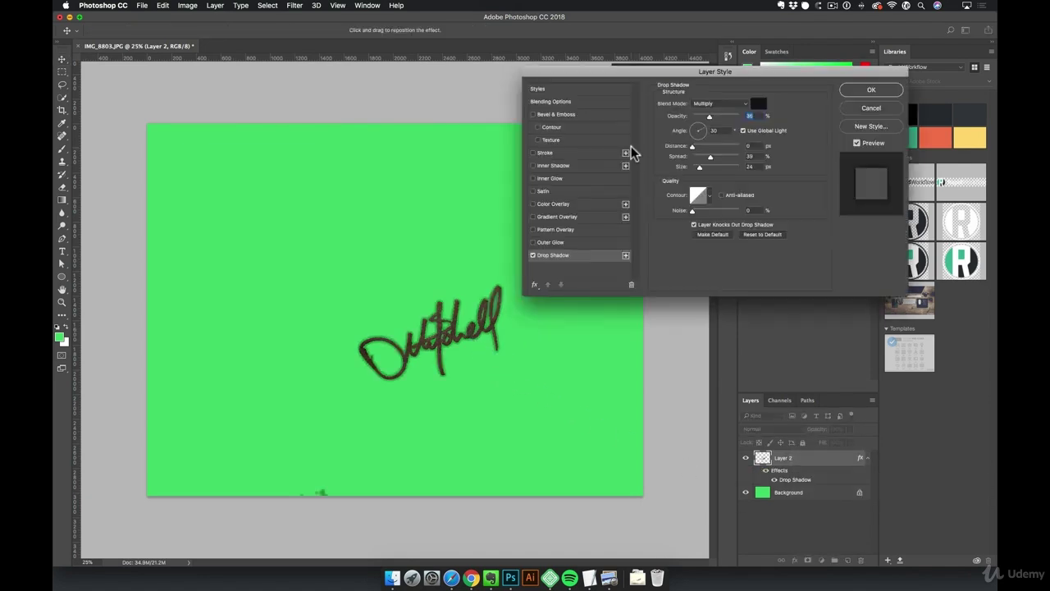
{"action": "left_click_drag", "start_coordinate": [700, 167], "coordinate": [699, 168]}
{"action": "left_click", "coordinate": [871, 107]}
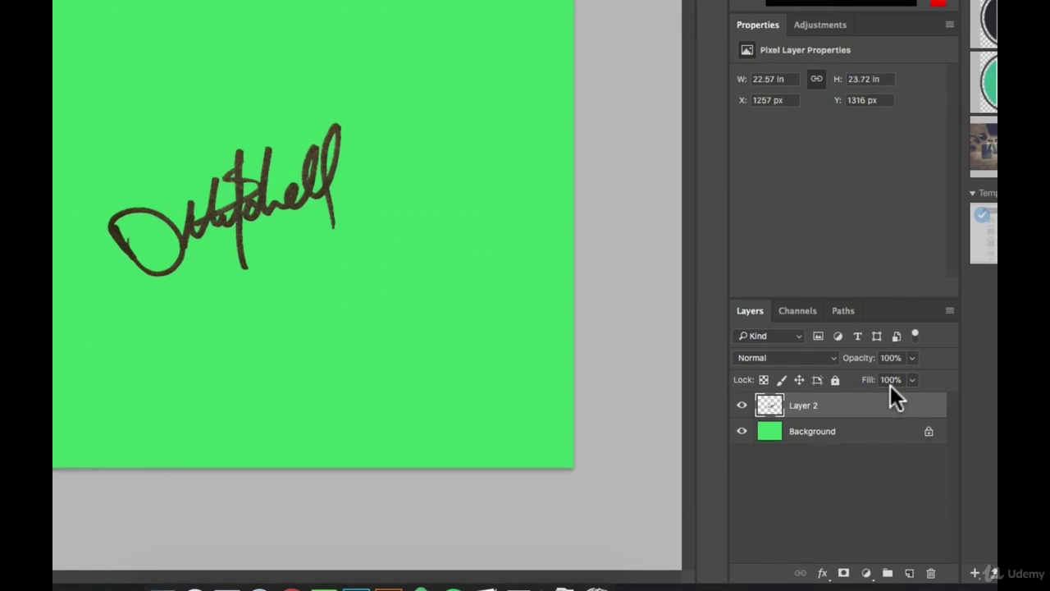
{"action": "left_click", "coordinate": [762, 380]}
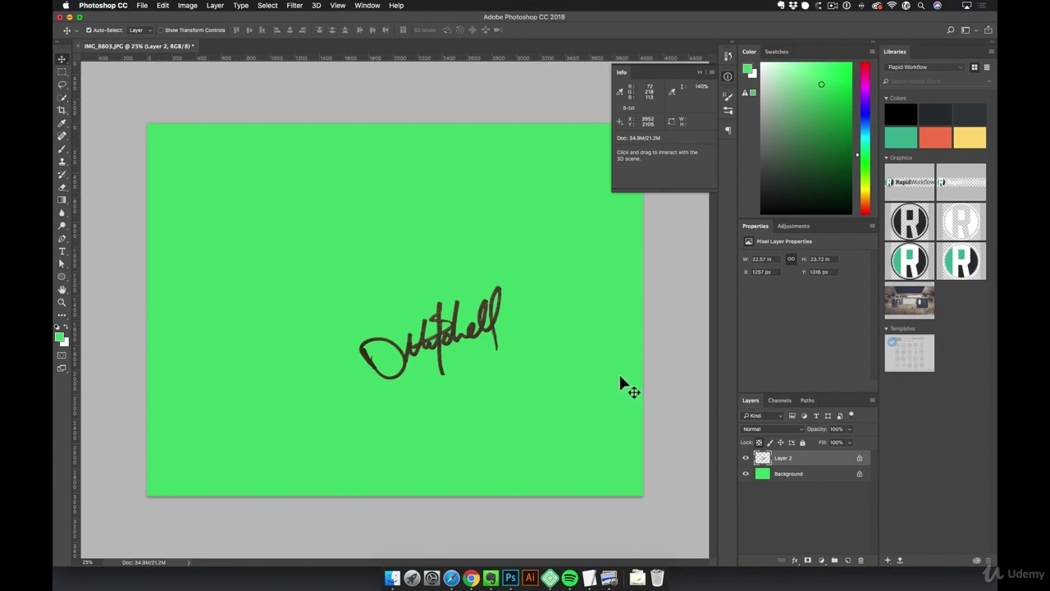
Fill the strokes blue, refill them black, and move the signature up and slightly left
{"action": "left_click", "coordinate": [868, 115]}
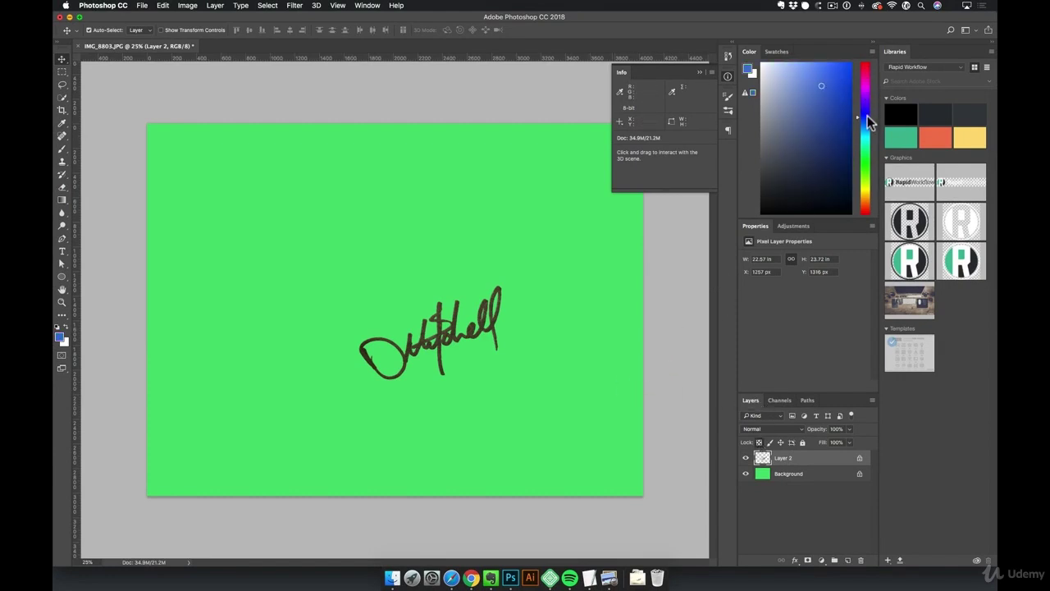
{"action": "mouse_move", "coordinate": [833, 146]}
{"action": "left_mouse_down"}
{"action": "mouse_move", "coordinate": [851, 147]}
{"action": "mouse_move", "coordinate": [837, 114]}
{"action": "left_mouse_up"}
{"action": "key", "text": "alt"}
{"action": "key", "text": "alt+BackSpace"}
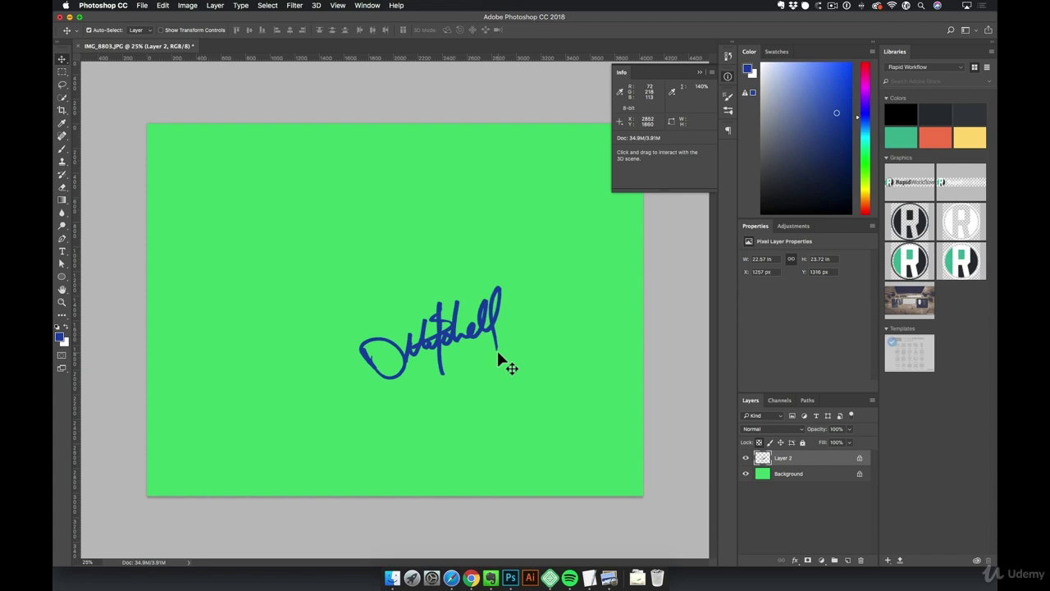
{"action": "left_click_drag", "start_coordinate": [799, 204], "coordinate": [721, 248]}
{"action": "key", "text": "alt"}
{"action": "key", "text": "alt+BackSpace"}
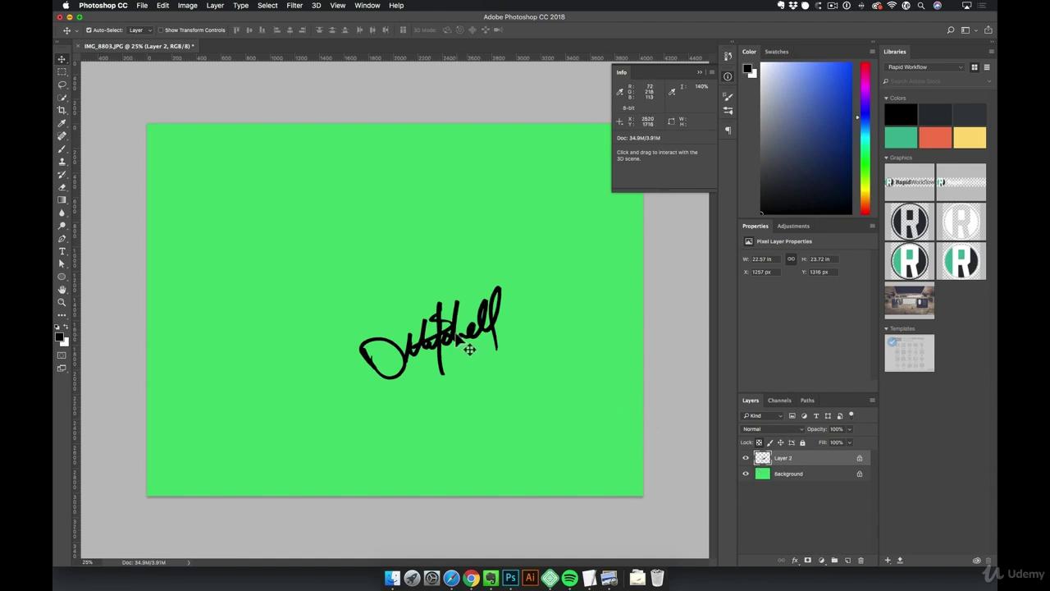
{"action": "left_click_drag", "start_coordinate": [472, 354], "coordinate": [449, 274]}
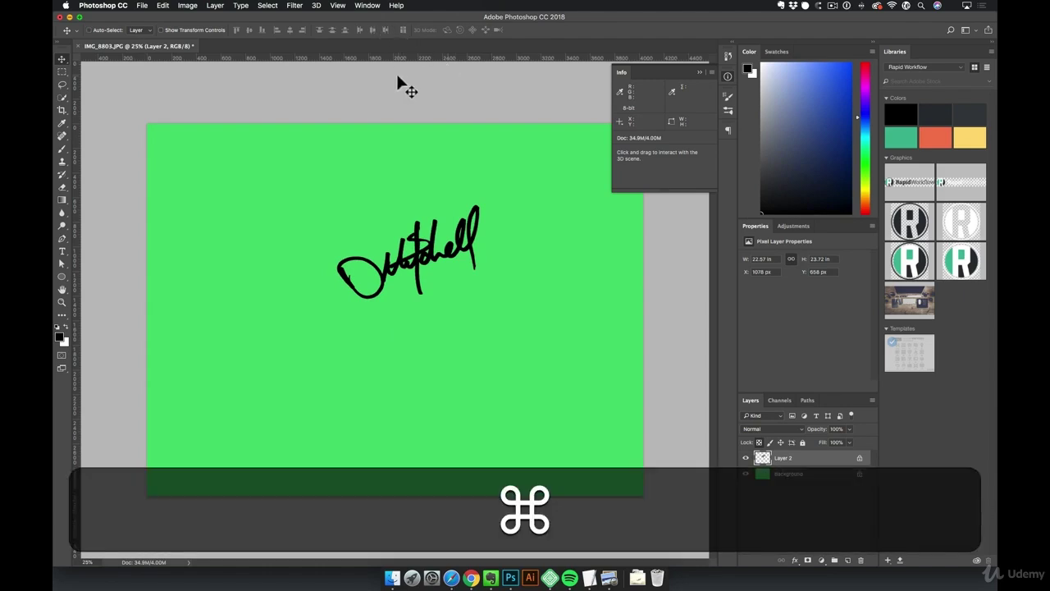
Show the rulers, place a horizontal guide, and move the signature down and left onto it
{"action": "key", "text": "super+r"}
{"action": "key", "text": "super+r"}
{"action": "left_click", "coordinate": [343, 5]}
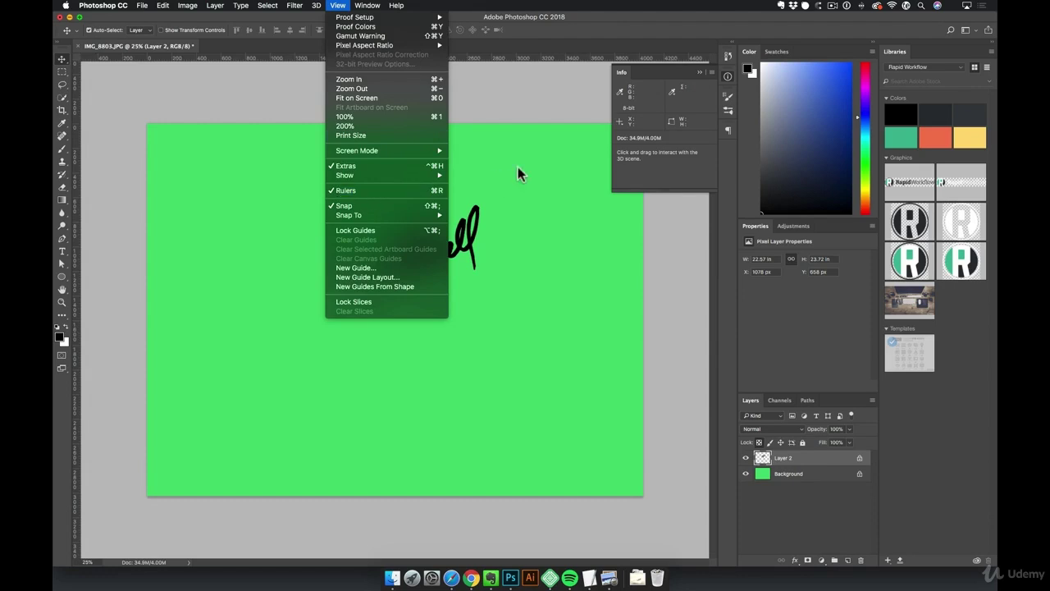
{"action": "left_click", "coordinate": [518, 166]}
{"action": "left_click_drag", "start_coordinate": [485, 59], "coordinate": [422, 315]}
{"action": "mouse_move", "coordinate": [402, 277]}
{"action": "left_mouse_down"}
{"action": "mouse_move", "coordinate": [375, 295]}
{"action": "mouse_move", "coordinate": [375, 310]}
{"action": "left_mouse_up"}
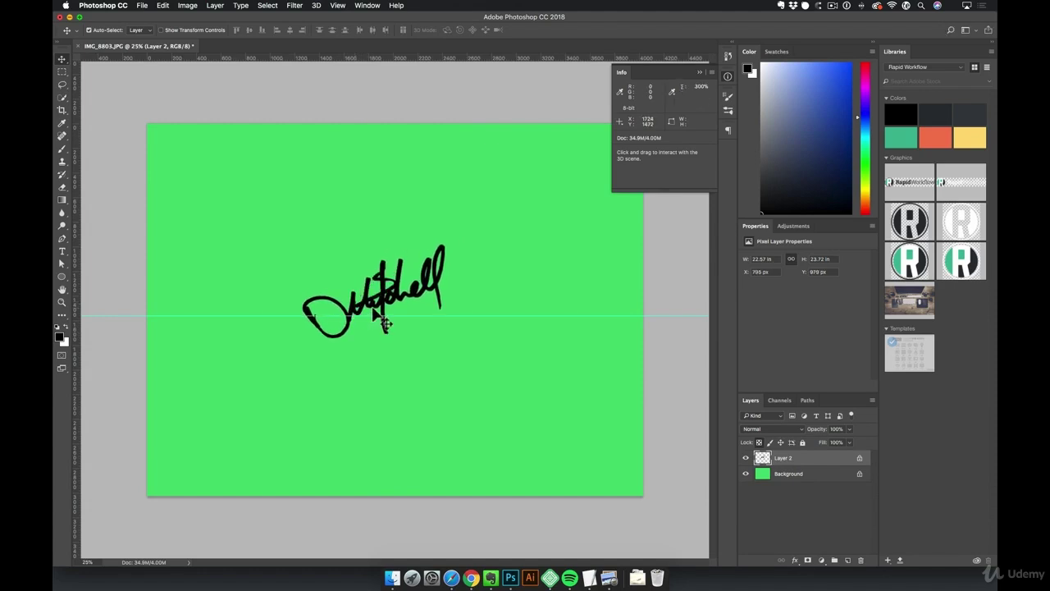
{"action": "key", "text": "super"}
Free-transform the signature, rotating it about 2° to sit level along the guide
{"action": "key", "text": "super+t"}
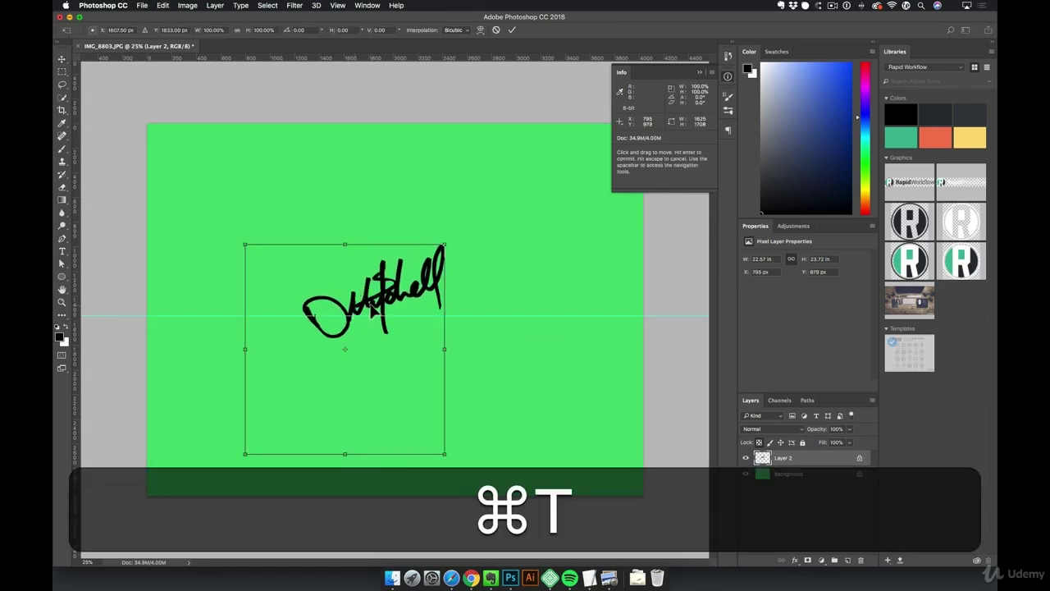
{"action": "mouse_move", "coordinate": [346, 347]}
{"action": "left_mouse_down"}
{"action": "mouse_move", "coordinate": [367, 330]}
{"action": "mouse_move", "coordinate": [360, 324]}
{"action": "left_mouse_up"}
{"action": "mouse_move", "coordinate": [521, 162]}
{"action": "left_mouse_down"}
{"action": "mouse_move", "coordinate": [537, 178]}
{"action": "mouse_move", "coordinate": [541, 224]}
{"action": "left_mouse_up"}
{"action": "key", "text": "Return"}
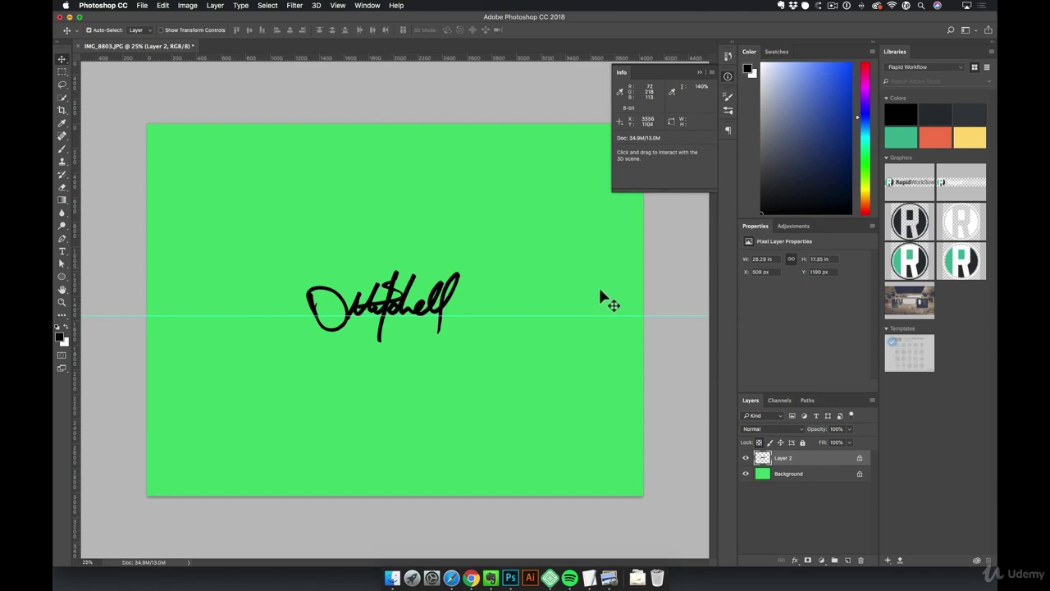
{"action": "left_click", "coordinate": [761, 480]}
Hide the green Background and trim transparent pixels on all four sides, shrinking the document to 7.28M
{"action": "left_click", "coordinate": [745, 474]}
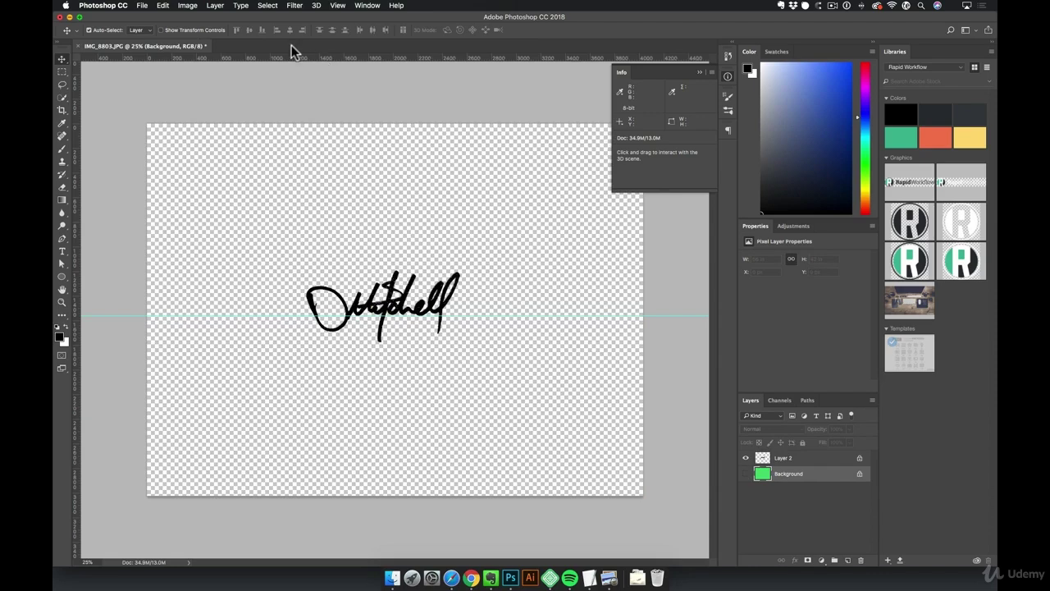
{"action": "left_click", "coordinate": [186, 5]}
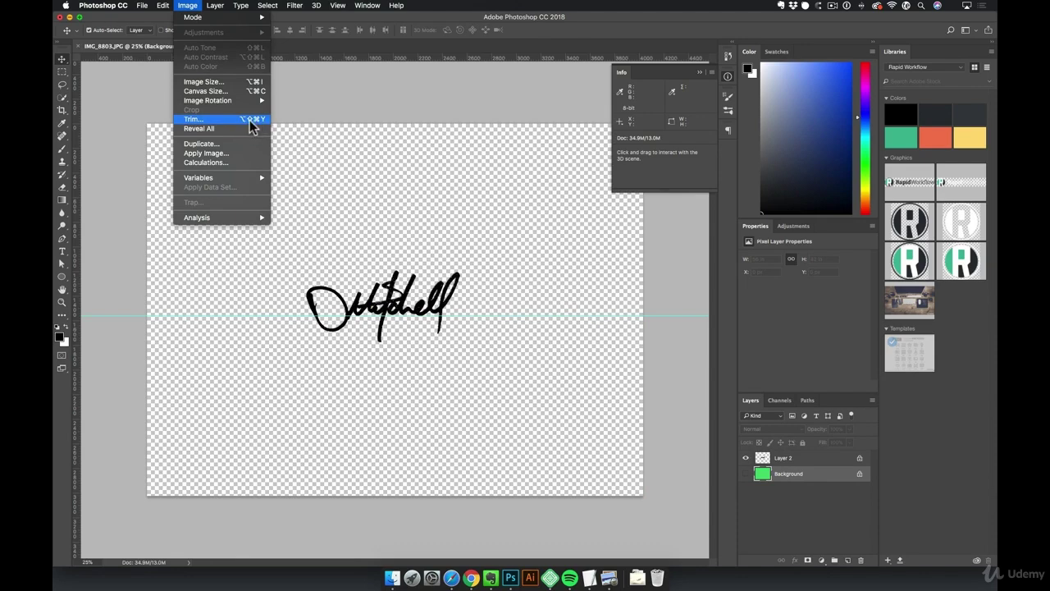
{"action": "left_click", "coordinate": [195, 121]}
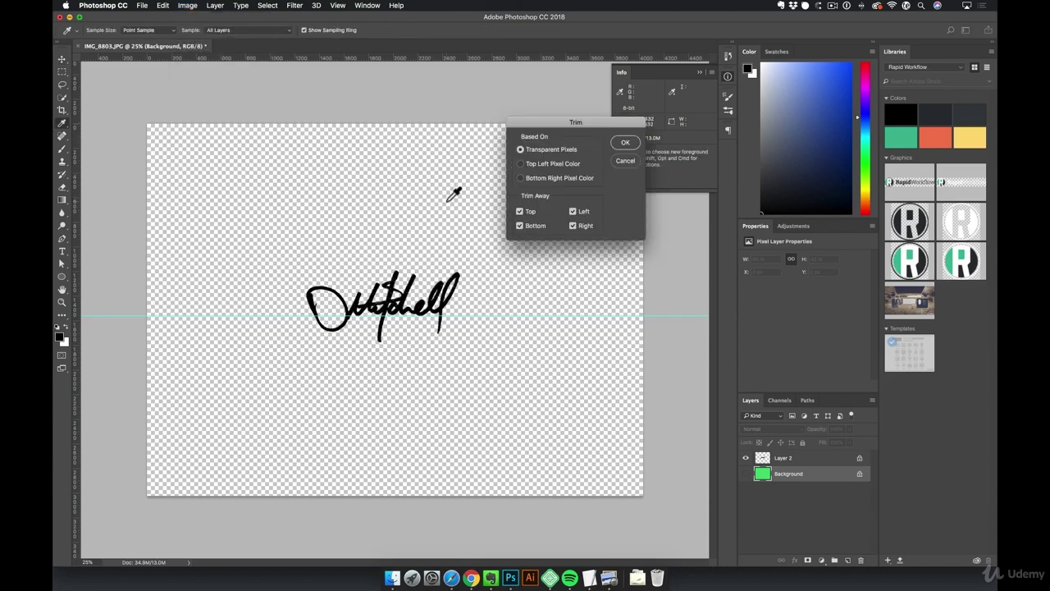
{"action": "left_click", "coordinate": [520, 225]}
{"action": "left_click", "coordinate": [574, 212]}
{"action": "left_click", "coordinate": [573, 225]}
{"action": "left_click", "coordinate": [519, 150]}
{"action": "left_click", "coordinate": [633, 140]}
{"action": "key", "text": "v"}
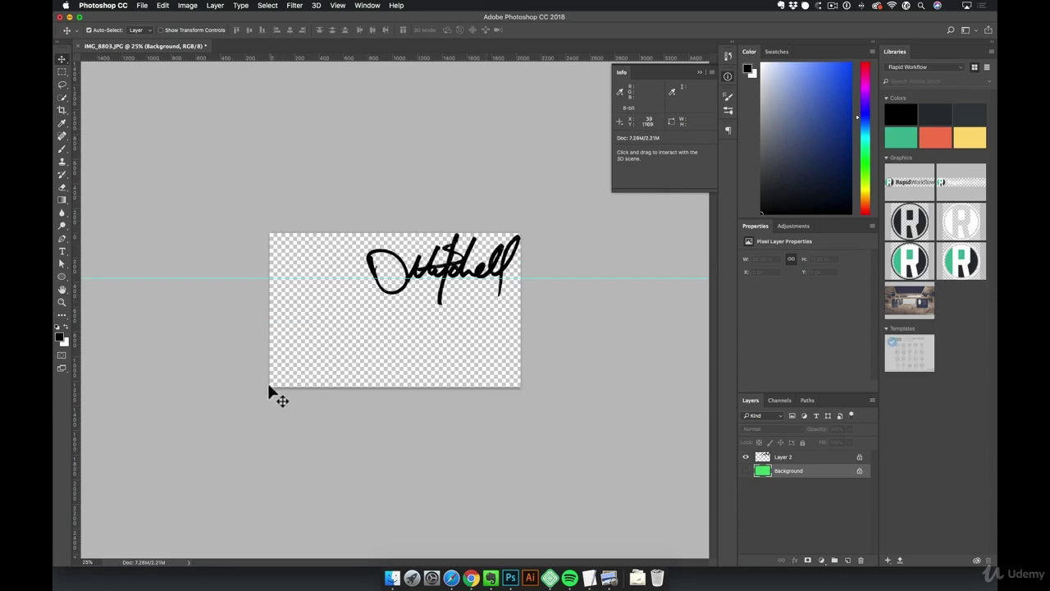
On Layer 2, marquee and delete the stray pixels left of and below the signature
{"action": "left_click", "coordinate": [772, 458]}
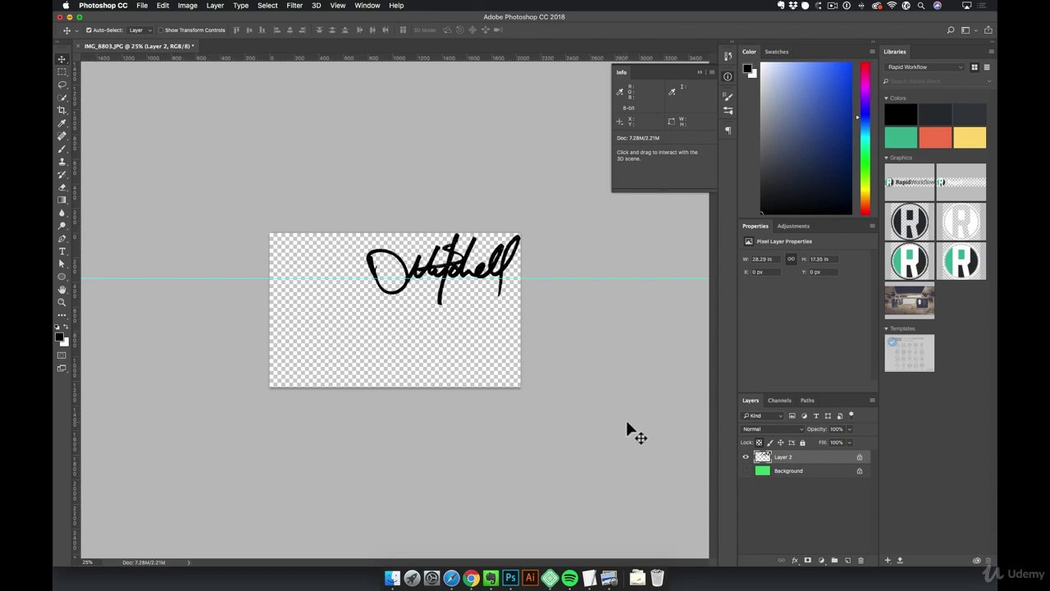
{"action": "key", "text": "m"}
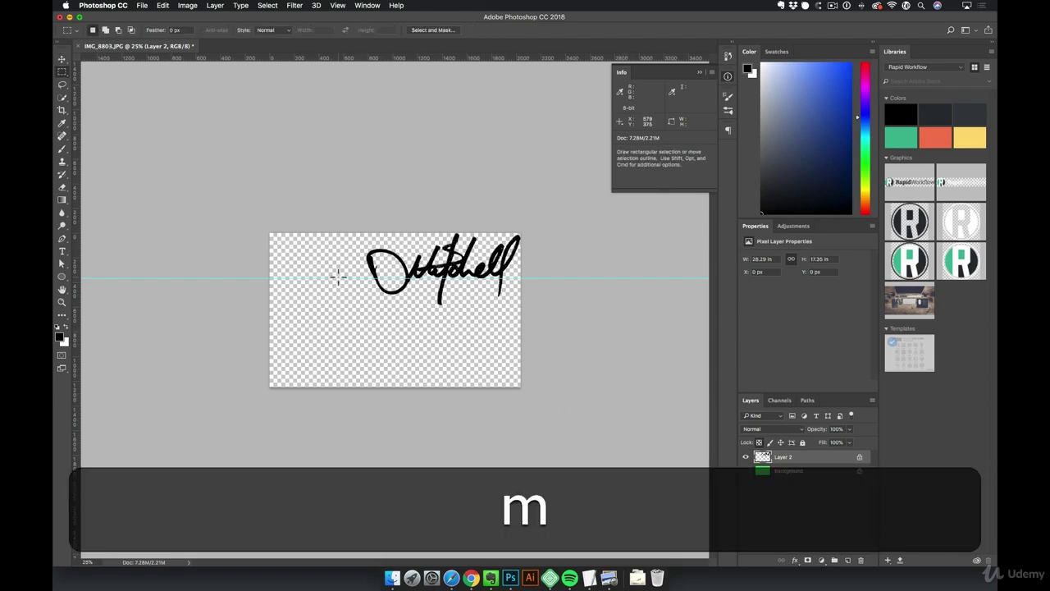
{"action": "key", "text": "space"}
{"action": "left_click_drag", "start_coordinate": [341, 264], "coordinate": [359, 412]}
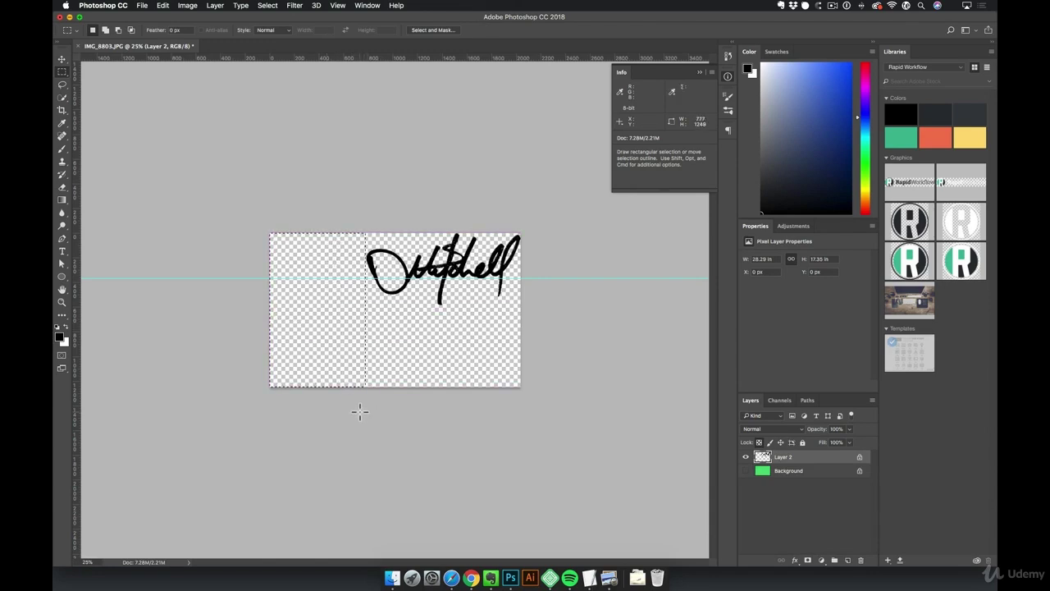
{"action": "key", "text": "BackSpace"}
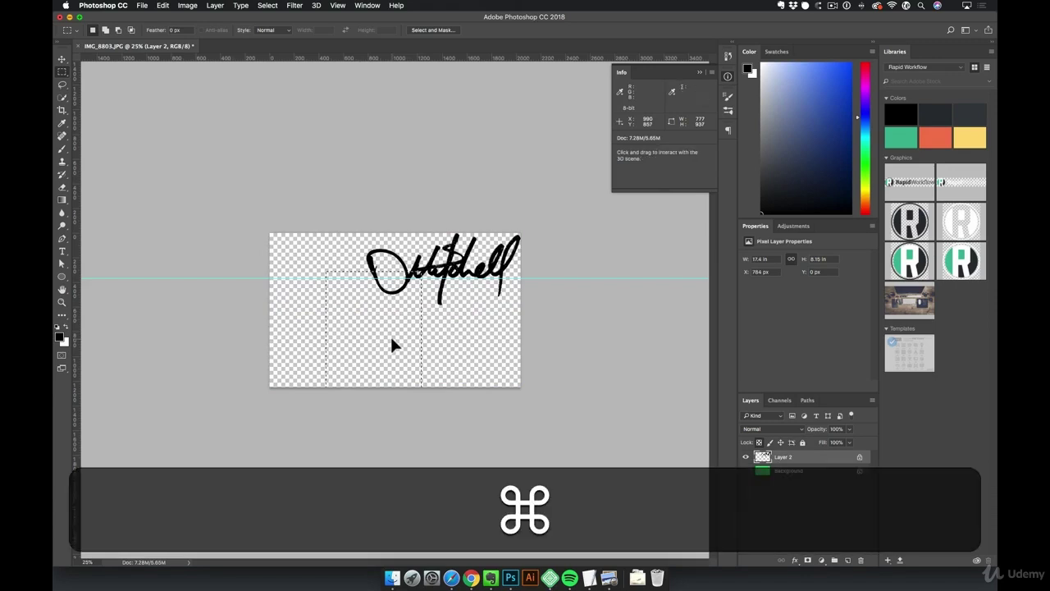
{"action": "key", "text": "super+d"}
{"action": "left_click_drag", "start_coordinate": [346, 303], "coordinate": [550, 442]}
{"action": "key", "text": "BackSpace"}
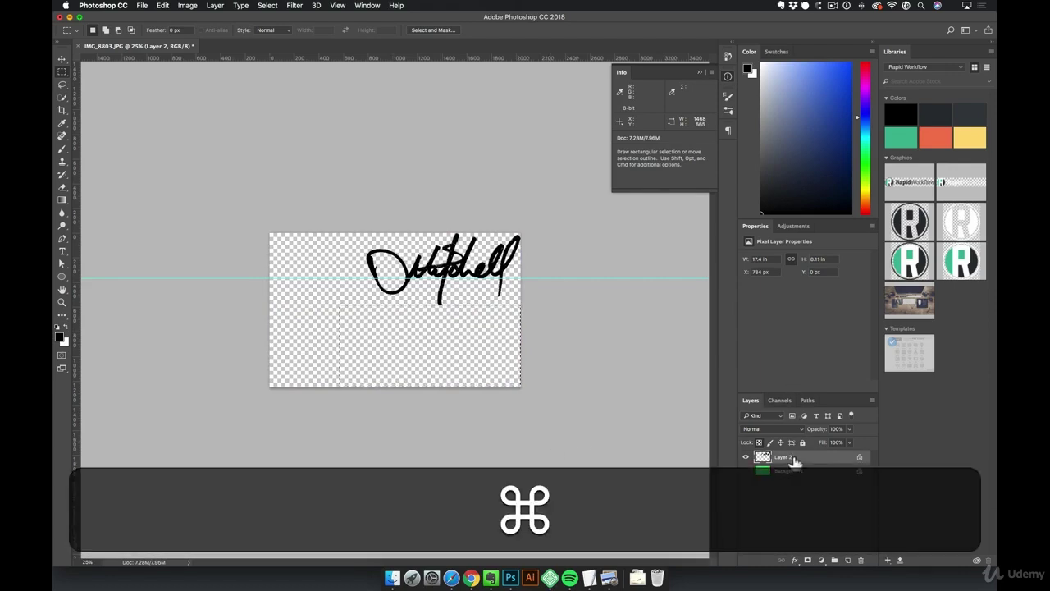
{"action": "key", "text": "super+d"}
Trim transparent pixels from all sides again, shrinking the document to 2.09M, and zoom in
{"action": "key", "text": "v"}
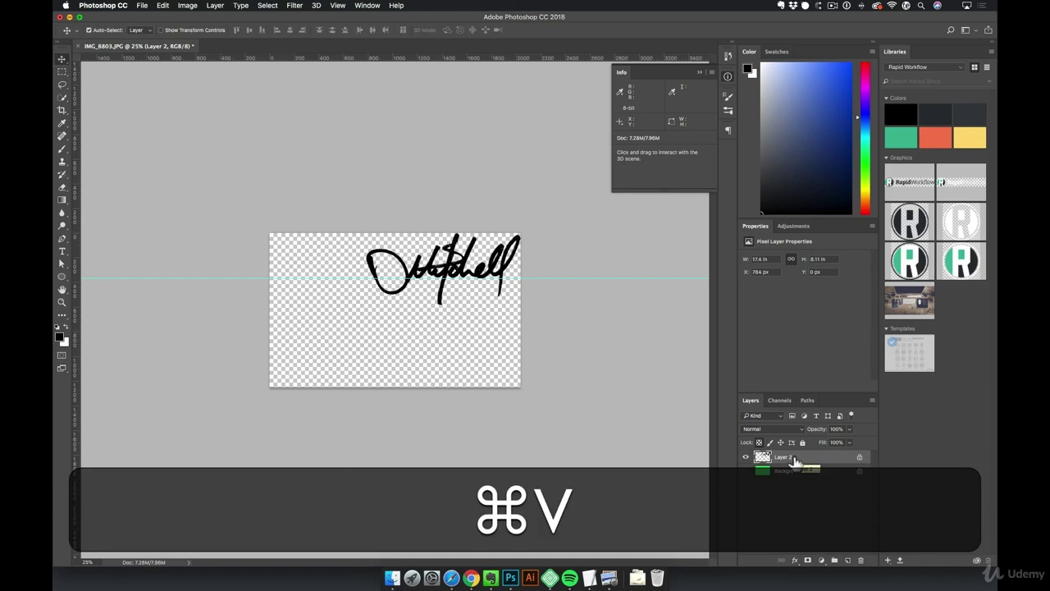
{"action": "left_click", "coordinate": [187, 5]}
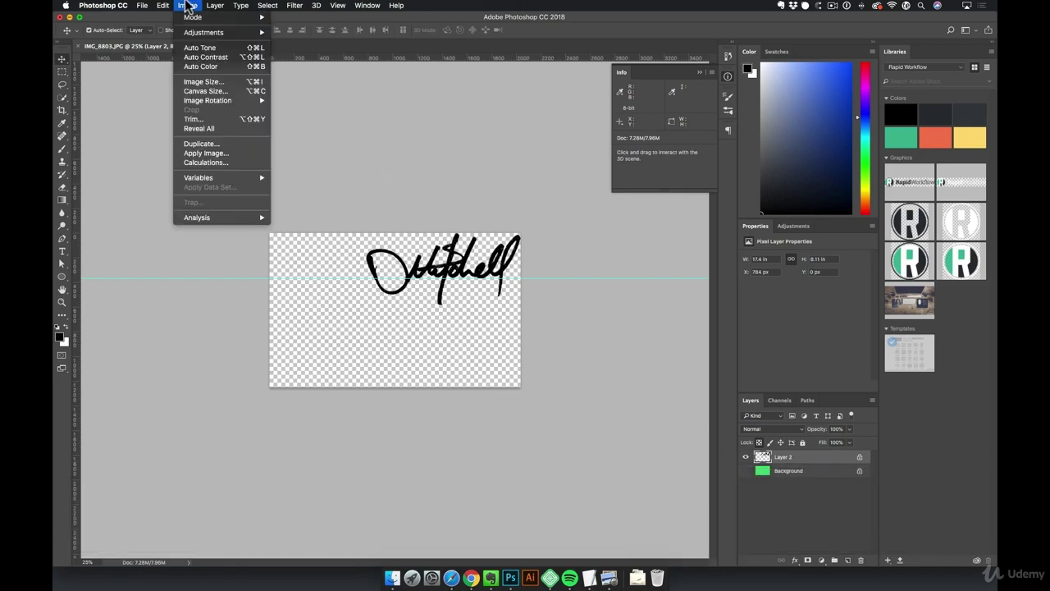
{"action": "left_click", "coordinate": [193, 119]}
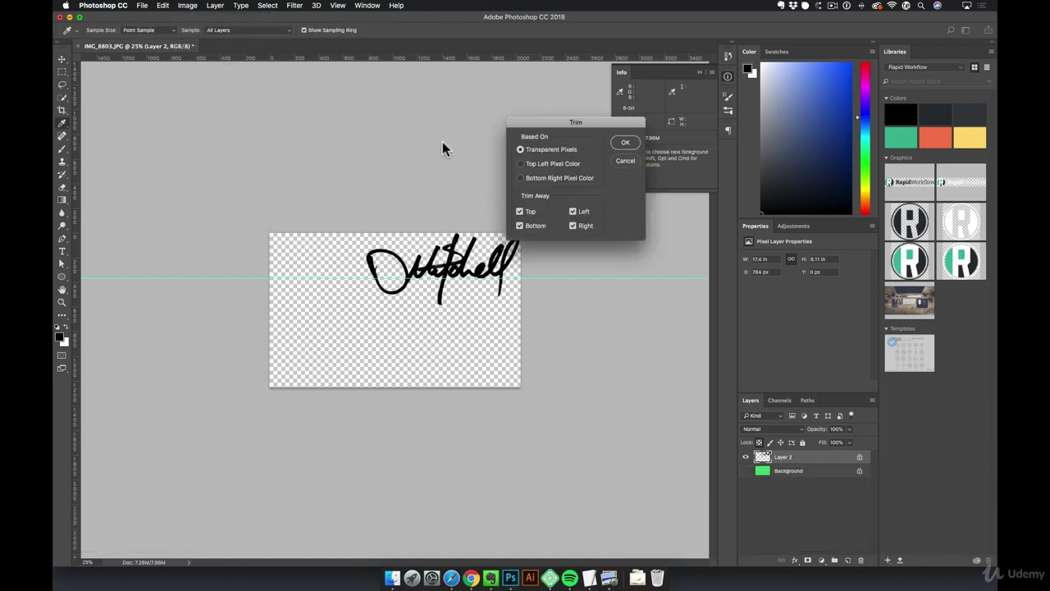
{"action": "left_click", "coordinate": [629, 144]}
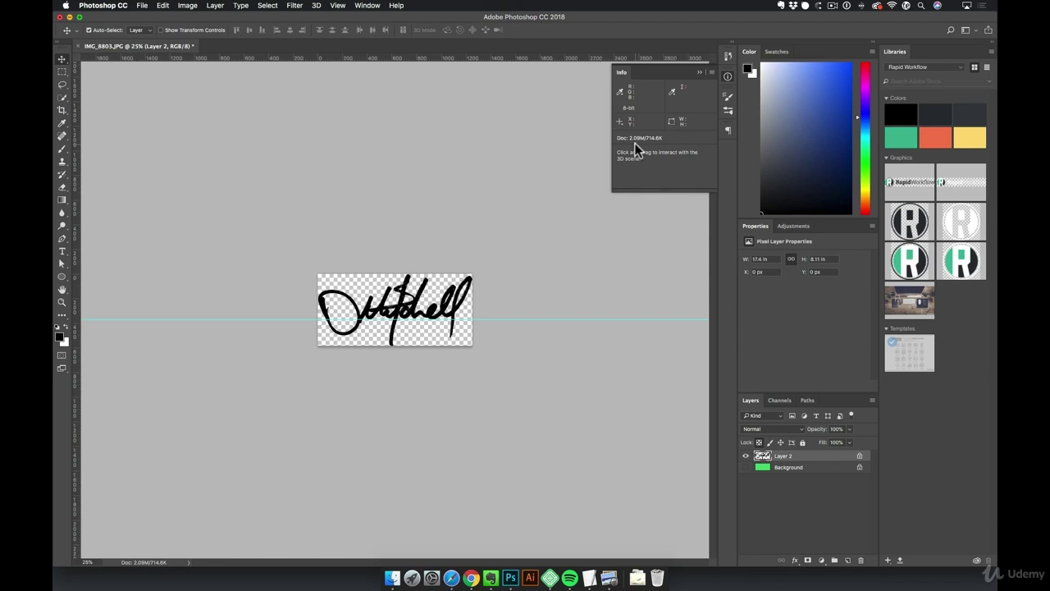
{"action": "key", "text": "super+plus"}
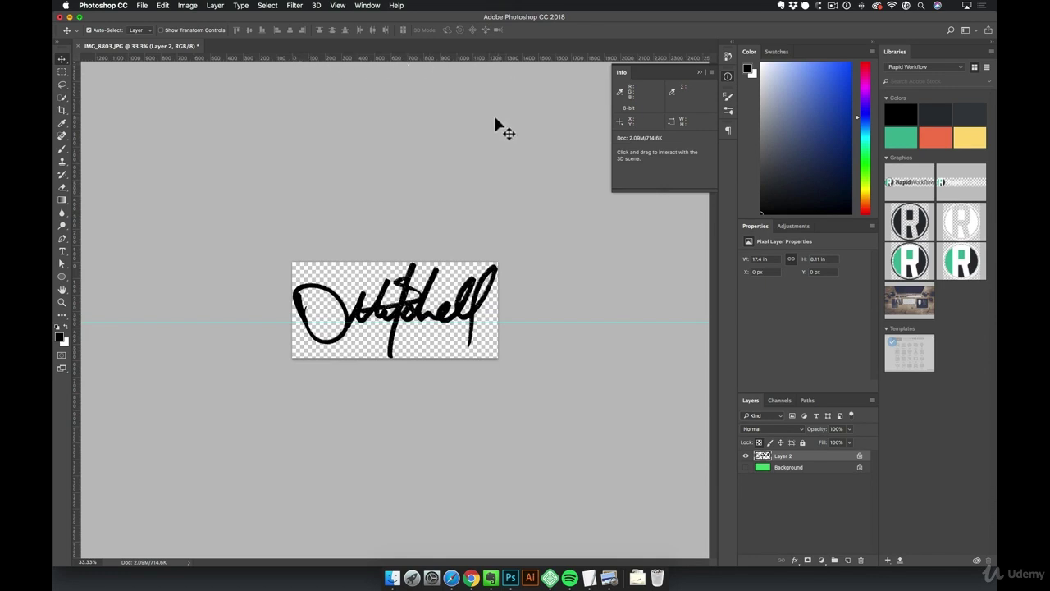
Measure the site header text logo's pixel height in Safari, then return to the signature document
{"action": "left_click", "coordinate": [471, 578]}
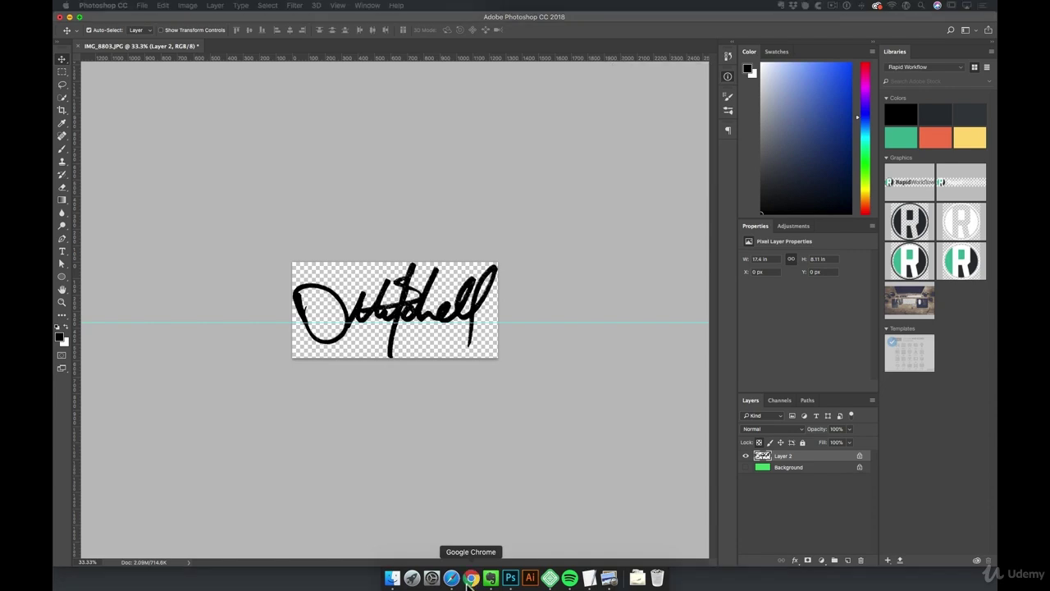
{"action": "left_click", "coordinate": [453, 580]}
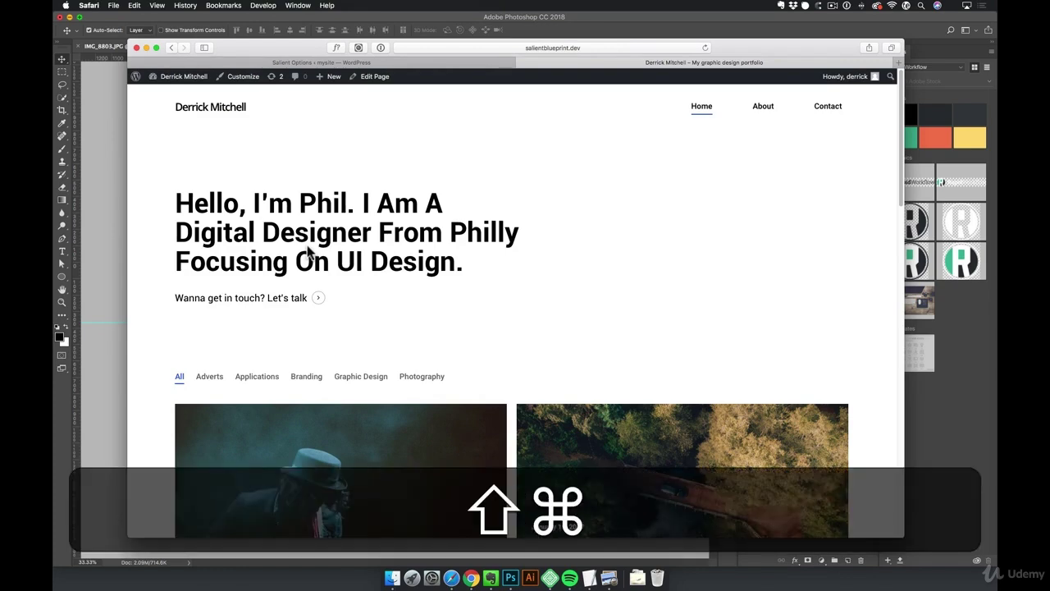
{"action": "key", "text": "shift+super+4"}
{"action": "left_click_drag", "start_coordinate": [171, 94], "coordinate": [250, 119]}
{"action": "key", "text": "space"}
{"action": "key", "text": "space"}
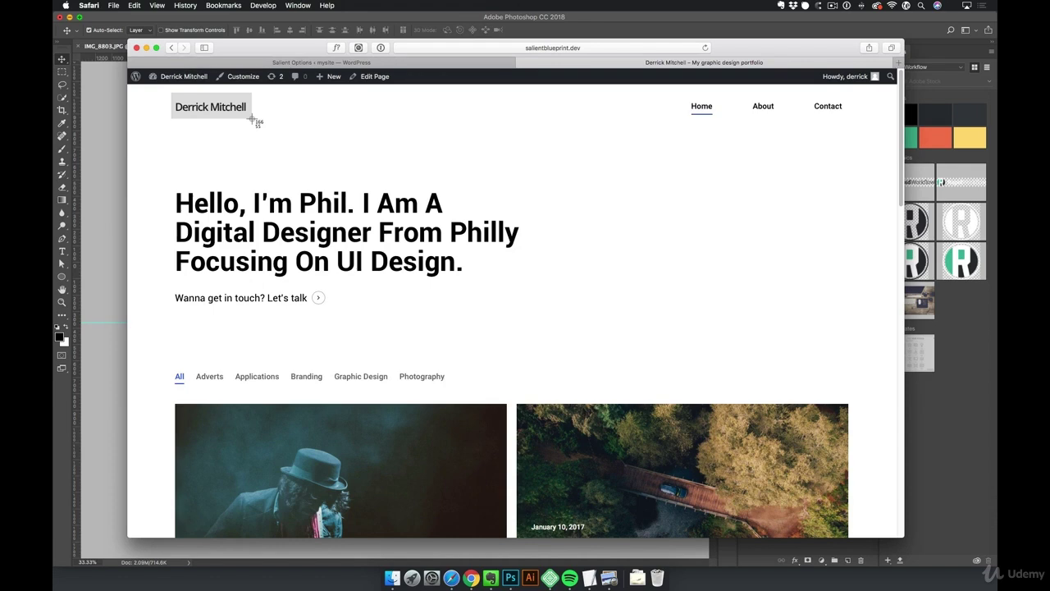
{"action": "left_click_drag", "start_coordinate": [251, 120], "coordinate": [251, 120]}
{"action": "left_click", "coordinate": [95, 129]}
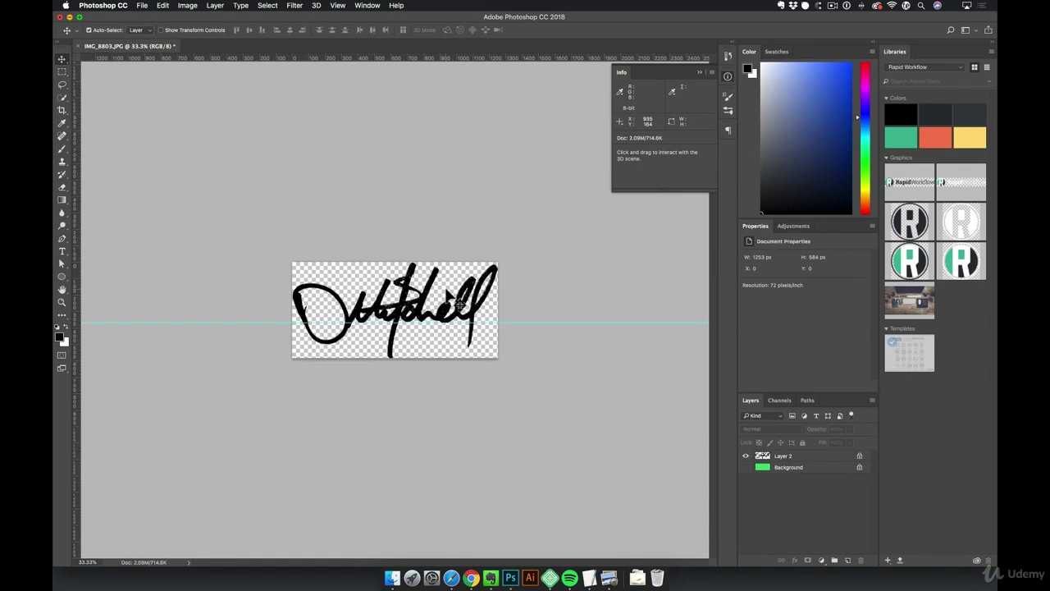
Start a W x H x Resolution crop with 150 px width and no fixed height
{"action": "key", "text": "c"}
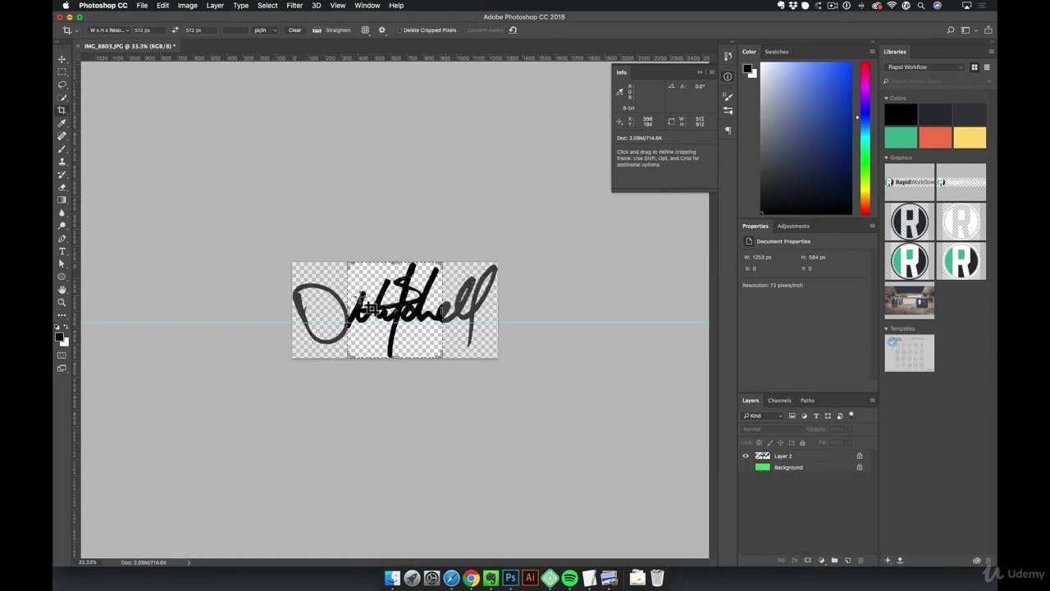
{"action": "left_click_drag", "start_coordinate": [347, 311], "coordinate": [320, 305]}
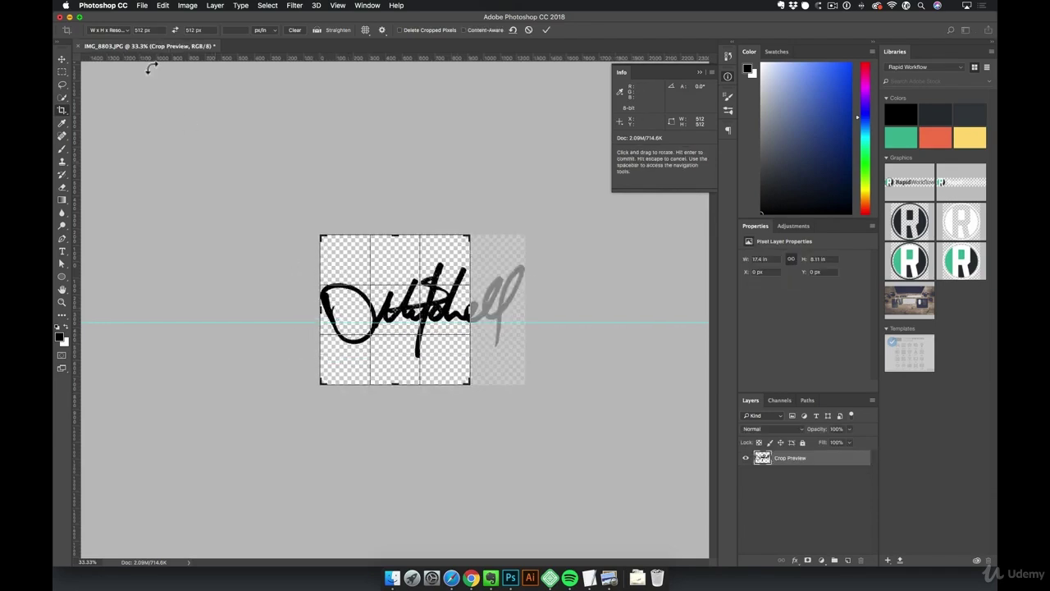
{"action": "left_click", "coordinate": [123, 35]}
{"action": "left_click", "coordinate": [148, 30]}
{"action": "left_click", "coordinate": [156, 30]}
{"action": "key", "text": "super+a"}
{"action": "type", "text": "150 "}
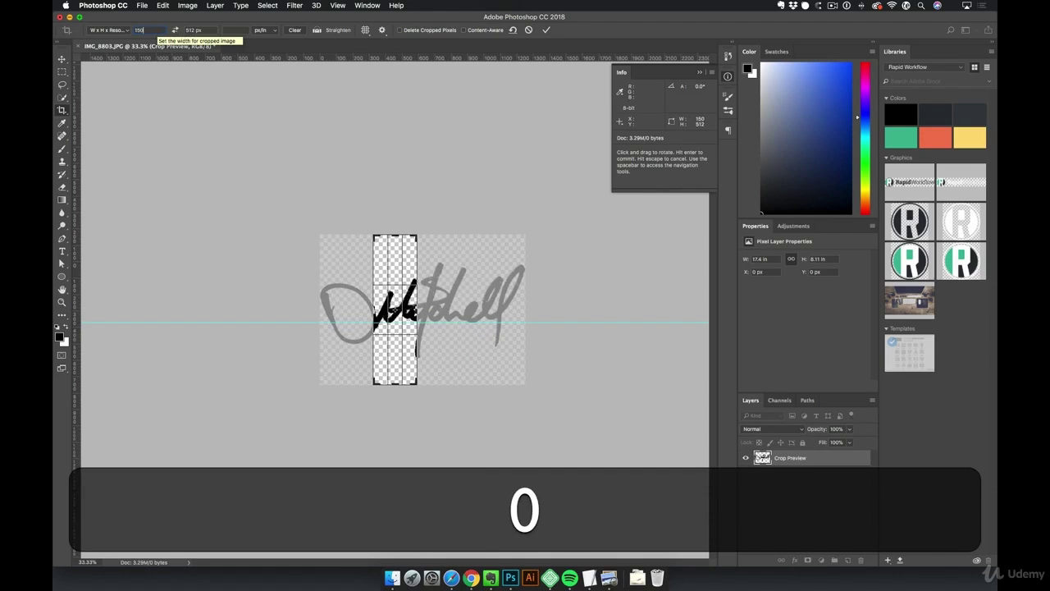
{"action": "type", "text": "px"}
{"action": "key", "text": "Tab"}
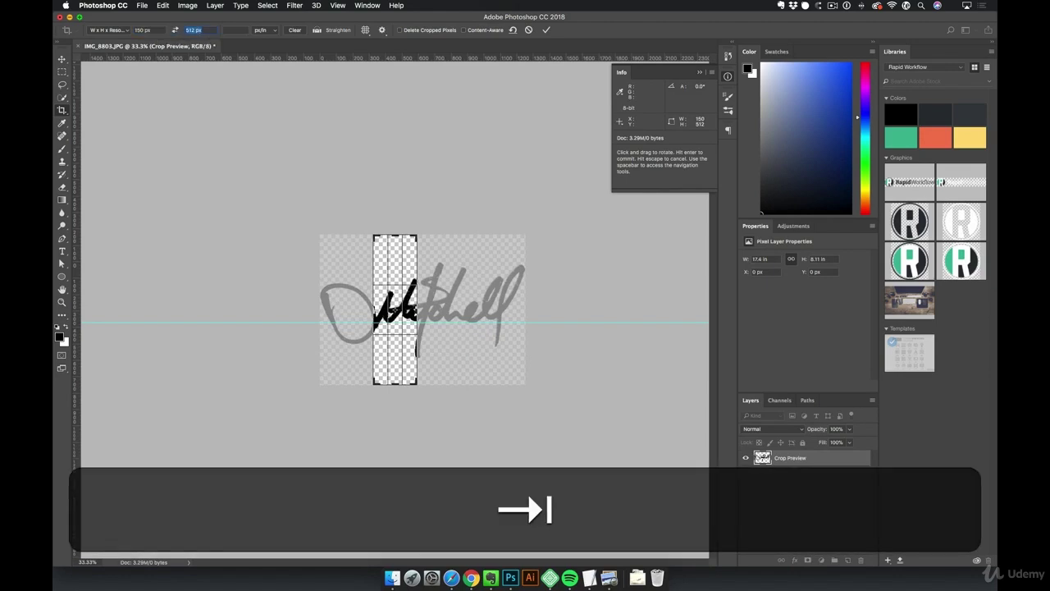
{"action": "key", "text": "BackSpace"}
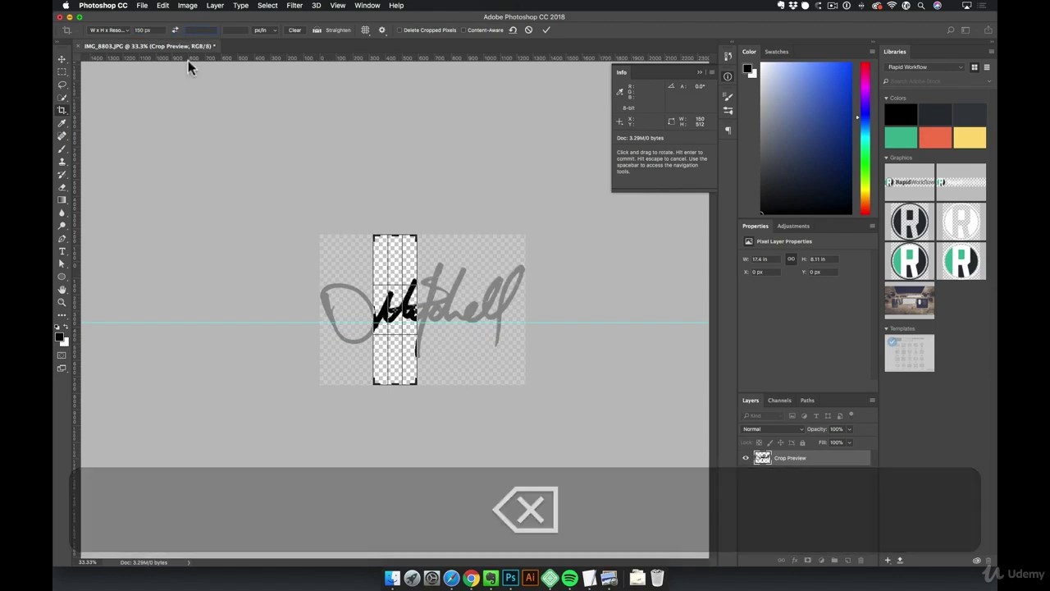
Frame the whole signature with the crop edges, set 72 pixels/inch, and apply the 150 × 70 px crop
{"action": "left_click_drag", "start_coordinate": [374, 306], "coordinate": [345, 306]}
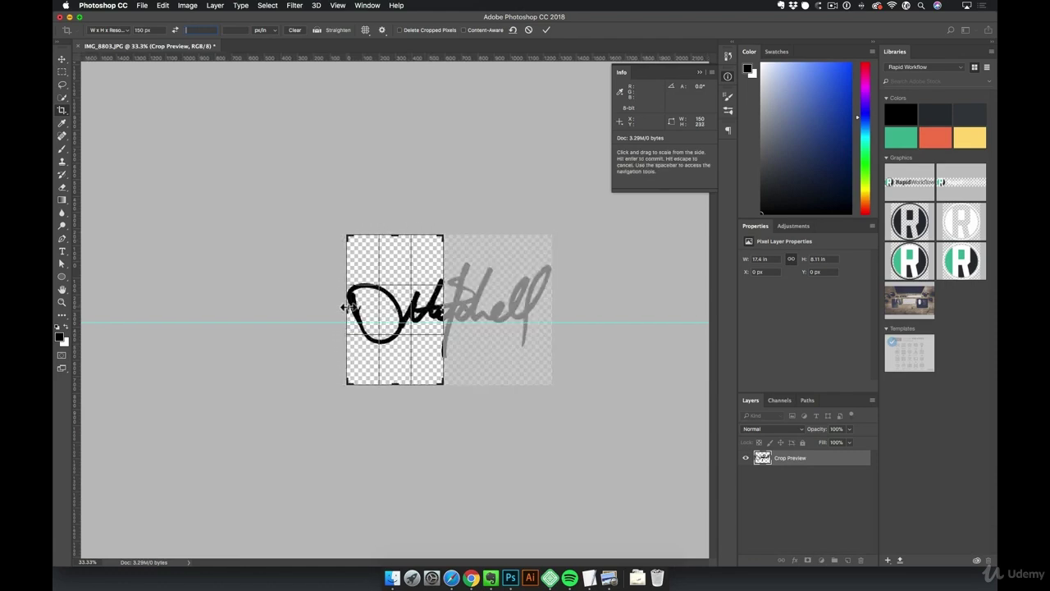
{"action": "left_click", "coordinate": [444, 321]}
{"action": "left_click_drag", "start_coordinate": [444, 312], "coordinate": [494, 310]}
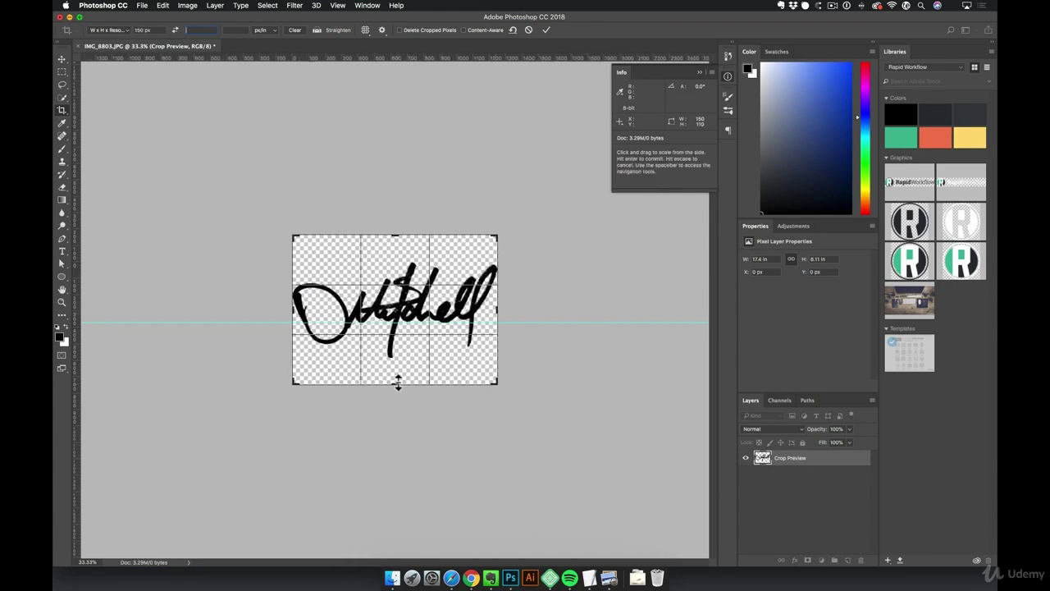
{"action": "left_click_drag", "start_coordinate": [397, 382], "coordinate": [398, 372]}
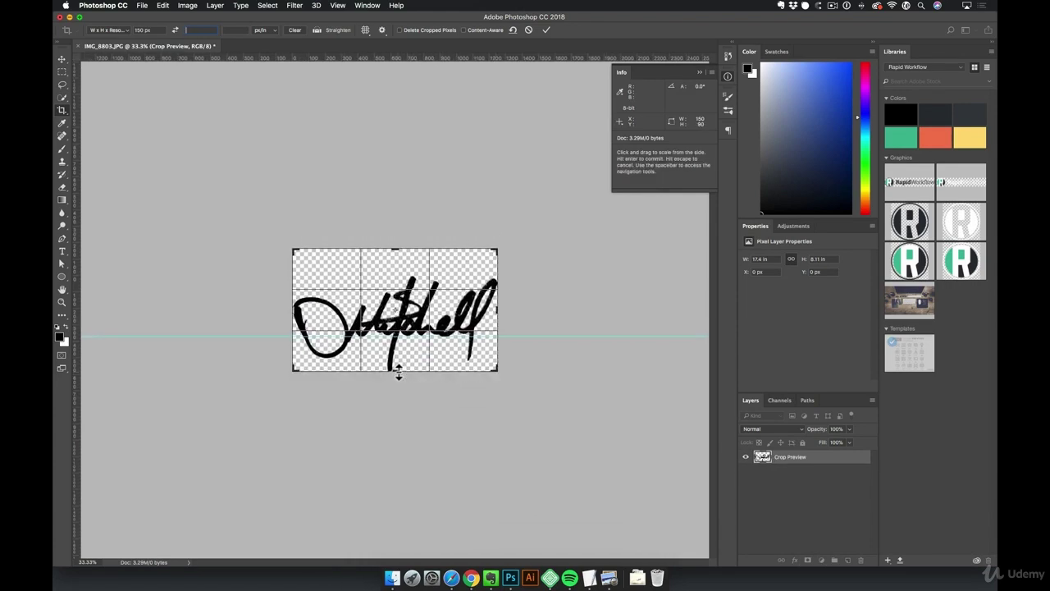
{"action": "left_click_drag", "start_coordinate": [394, 246], "coordinate": [391, 259]}
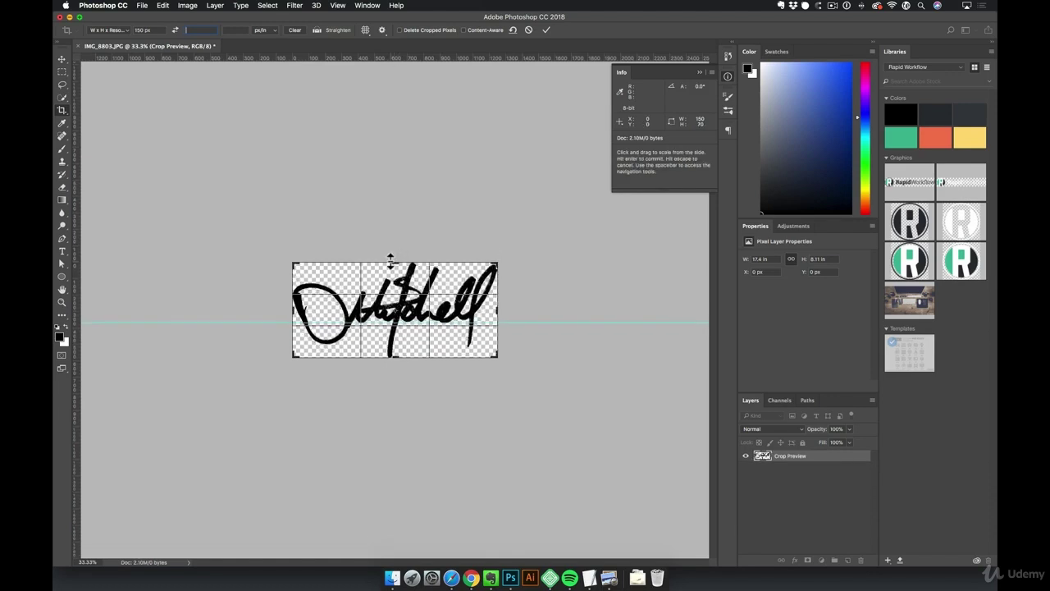
{"action": "key", "text": "ctrl"}
{"action": "left_click", "coordinate": [206, 30]}
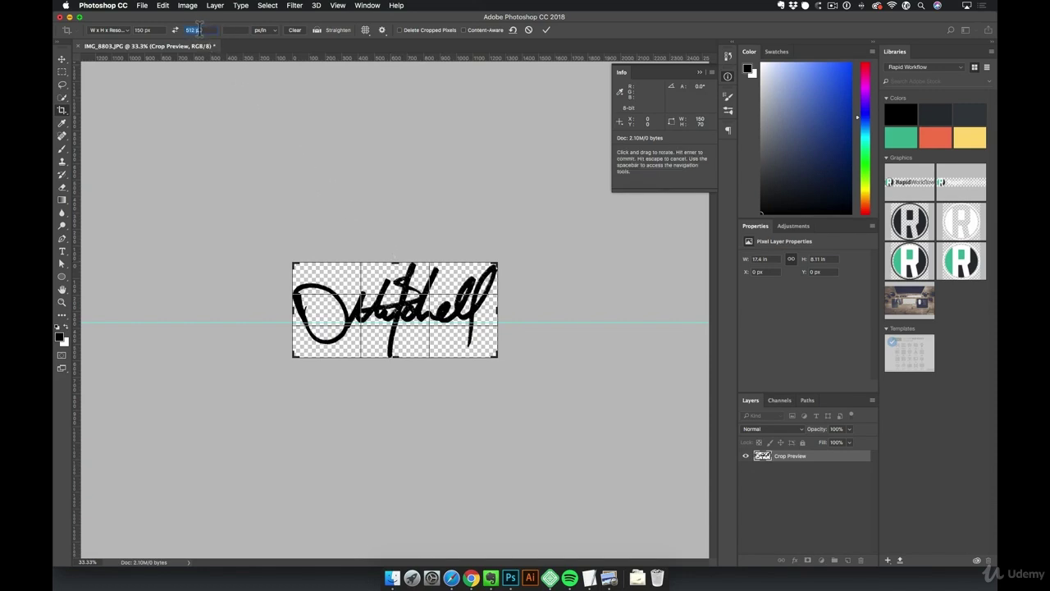
{"action": "key", "text": "BackSpace"}
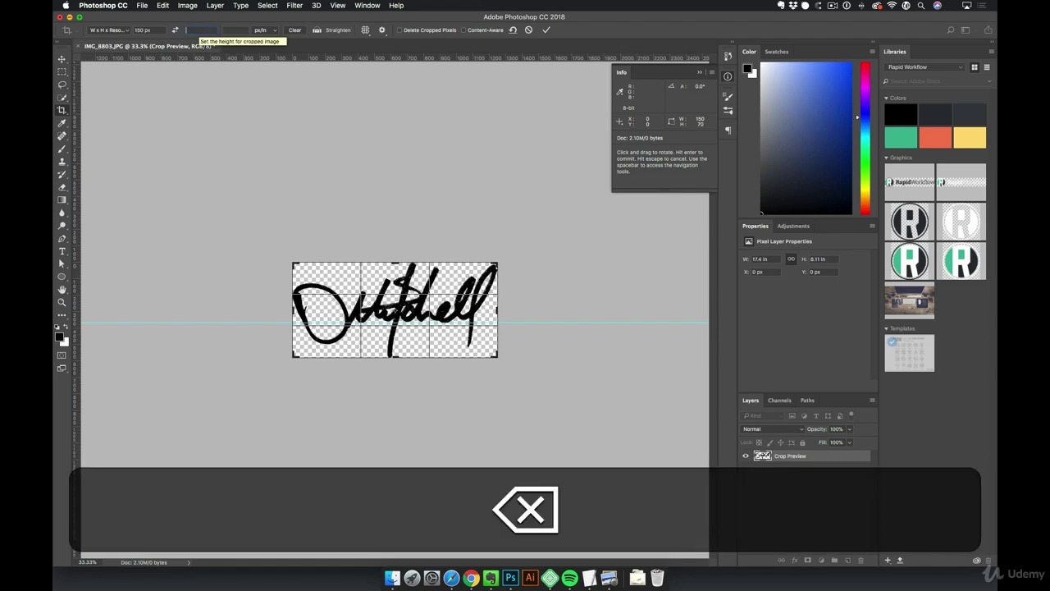
{"action": "left_click", "coordinate": [234, 31]}
{"action": "type", "text": "72"}
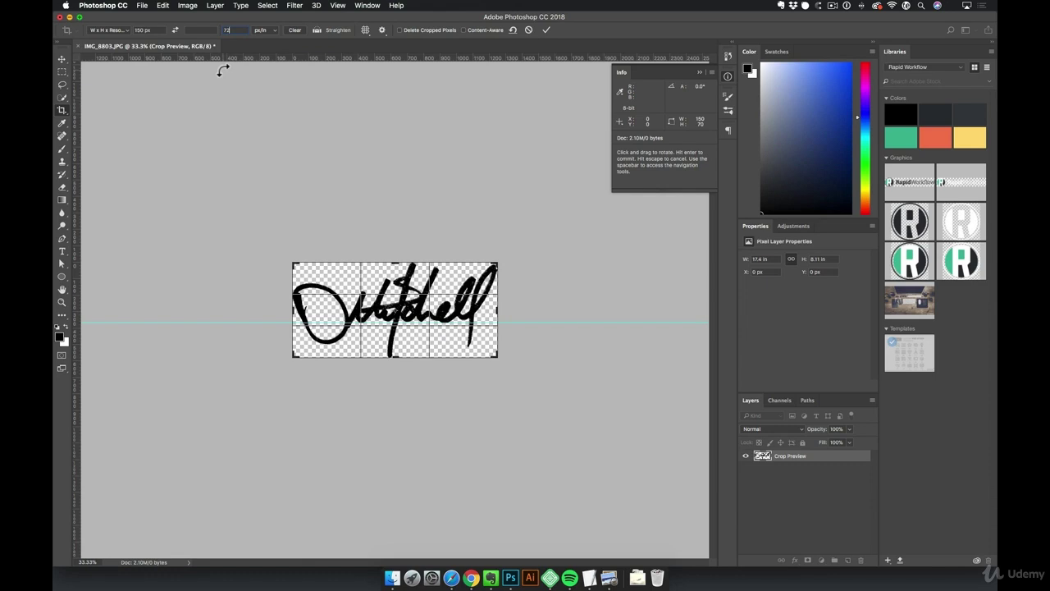
{"action": "key", "text": "Return"}
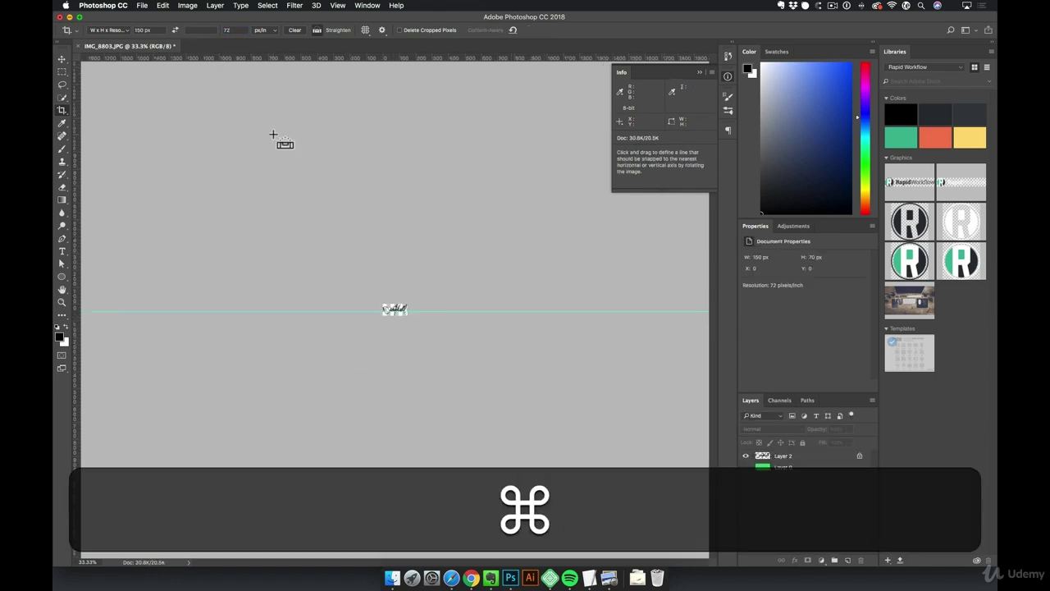
View the cropped signature at actual size and switch to the Move tool
{"action": "key", "text": "super+1"}
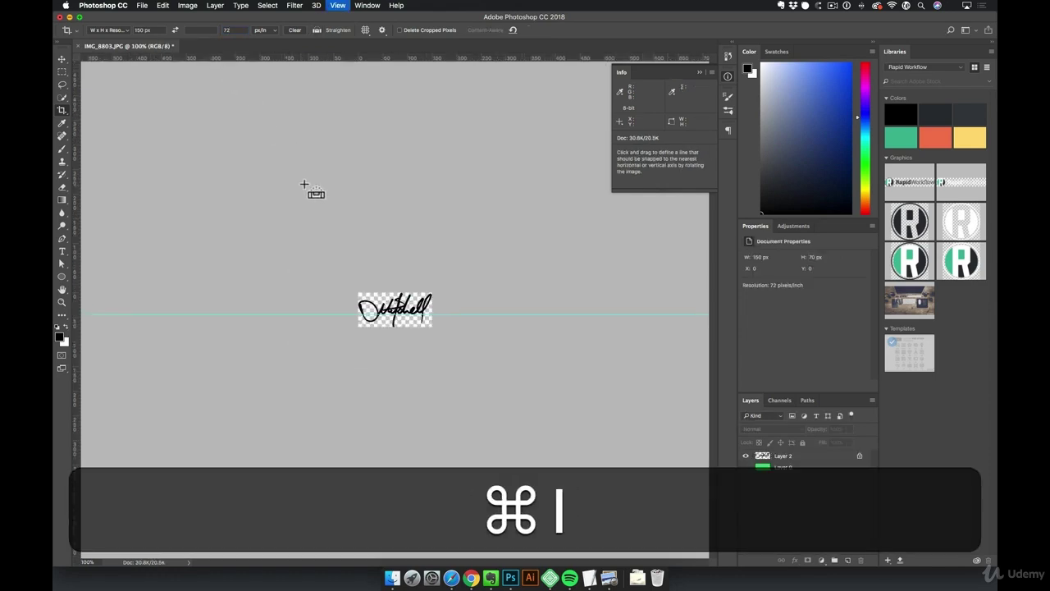
{"action": "left_click", "coordinate": [345, 5]}
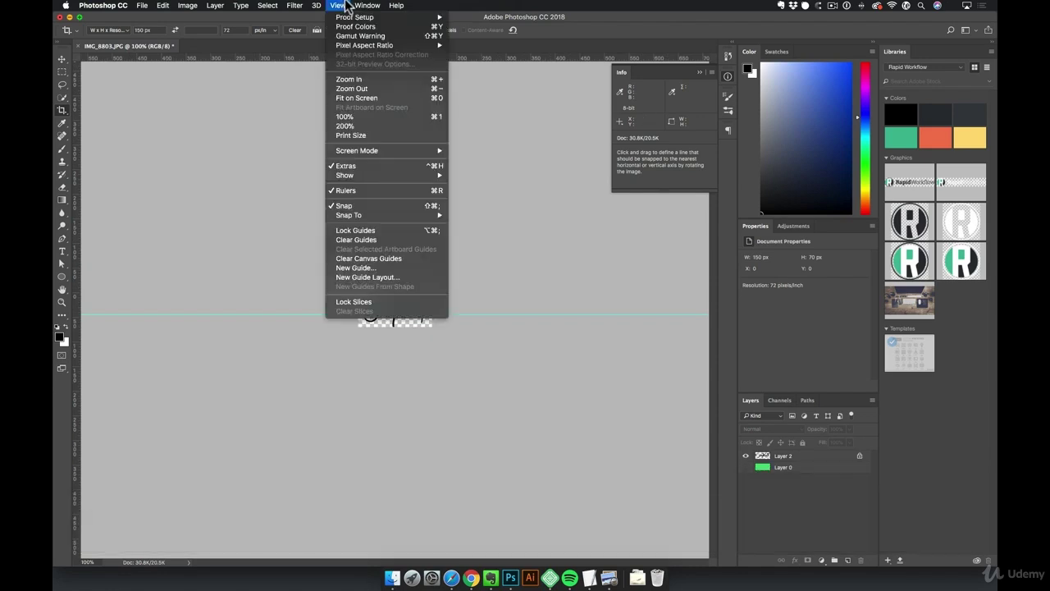
{"action": "left_click", "coordinate": [64, 75]}
{"action": "left_click", "coordinate": [62, 59]}
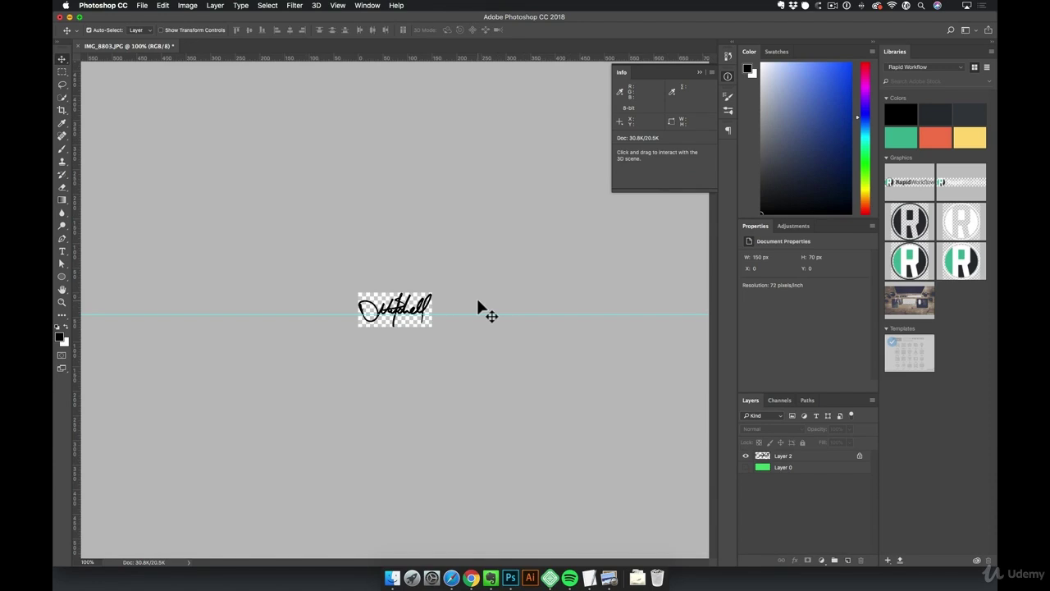
Quick Export the signature as a PNG named logo.png, saved to the Desktop
{"action": "left_click", "coordinate": [145, 7]}
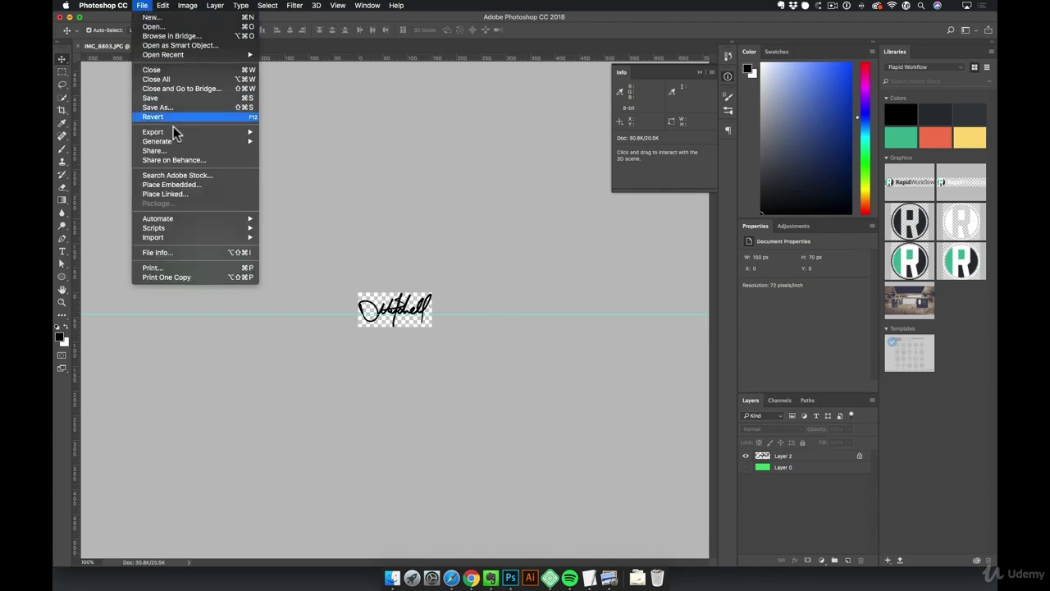
{"action": "mouse_move", "coordinate": [175, 133]}
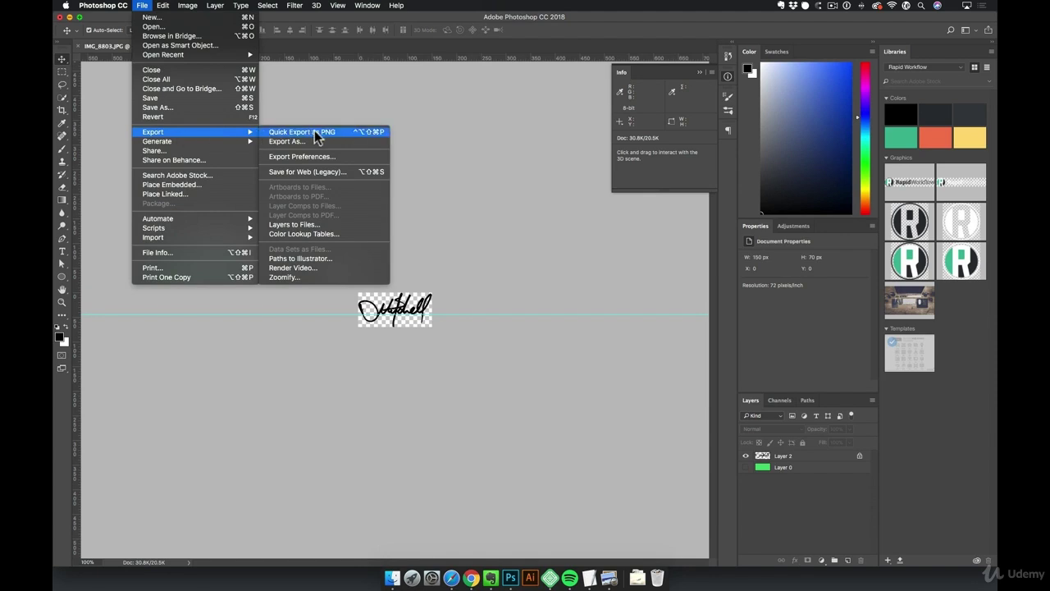
{"action": "left_click", "coordinate": [314, 132]}
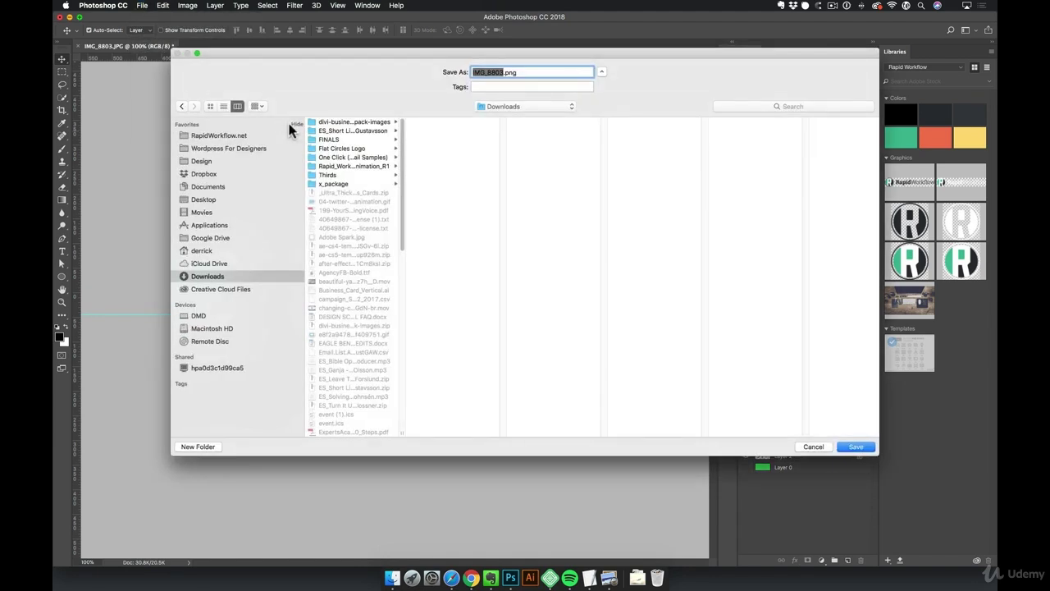
{"action": "type", "text": "logo"}
{"action": "left_click", "coordinate": [212, 199]}
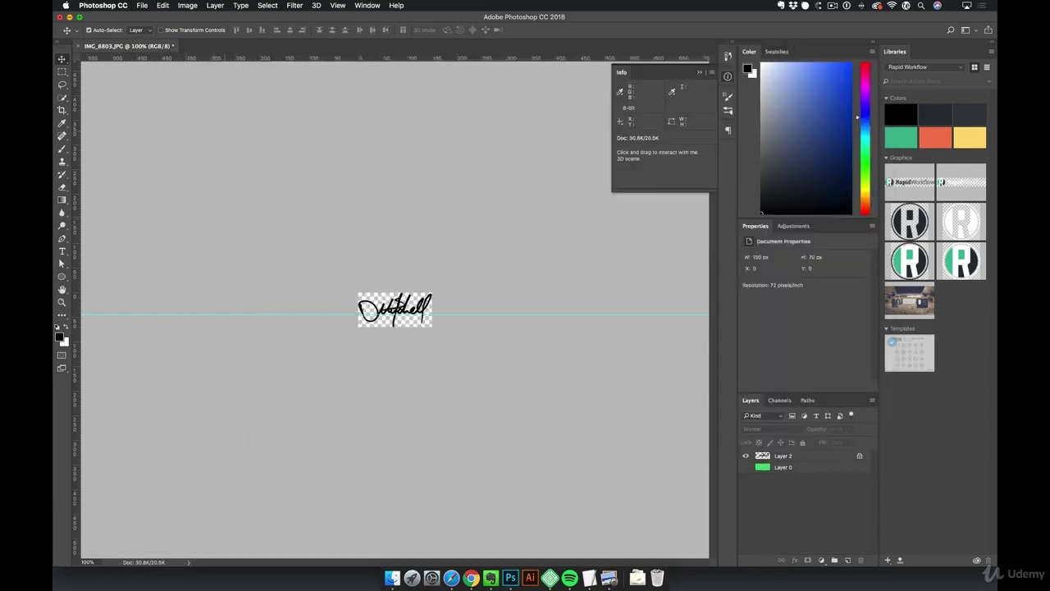
Open the TinyPNG website in a new Safari window
{"action": "left_click", "coordinate": [471, 579]}
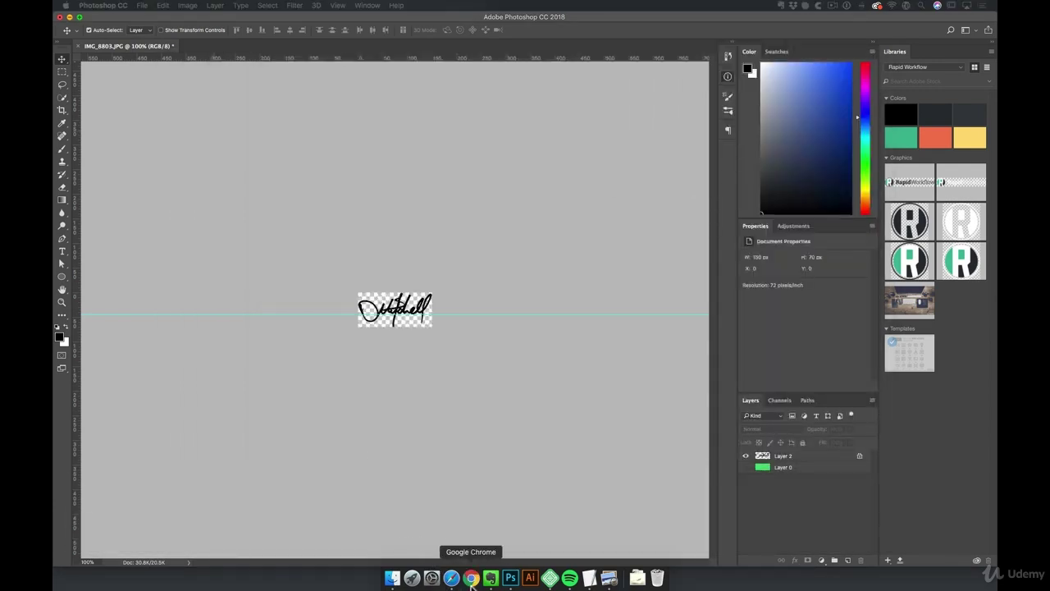
{"action": "left_click", "coordinate": [451, 578]}
{"action": "key", "text": "super+n"}
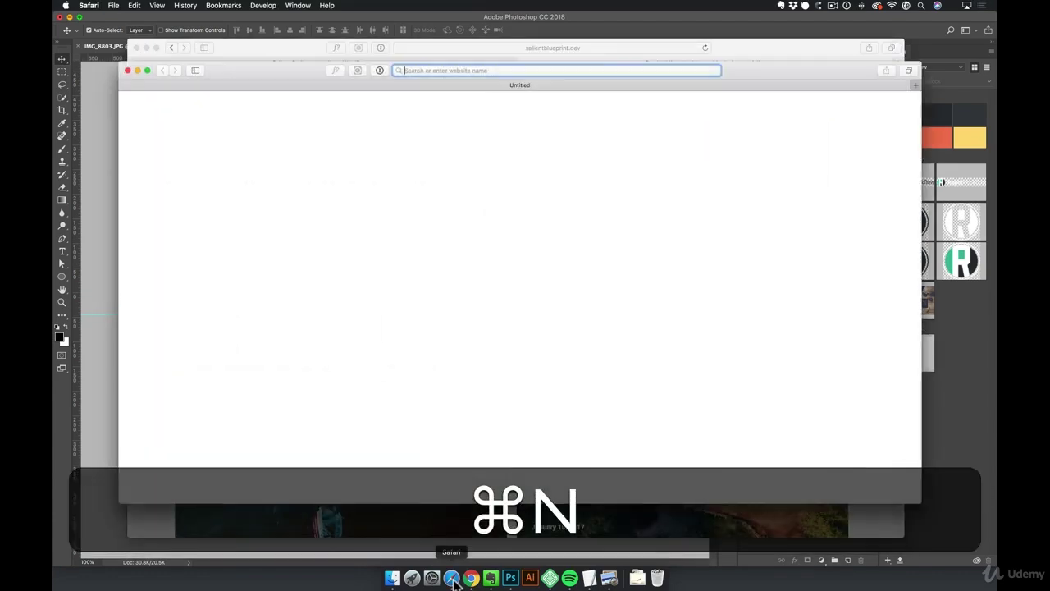
{"action": "type", "text": "tiny"}
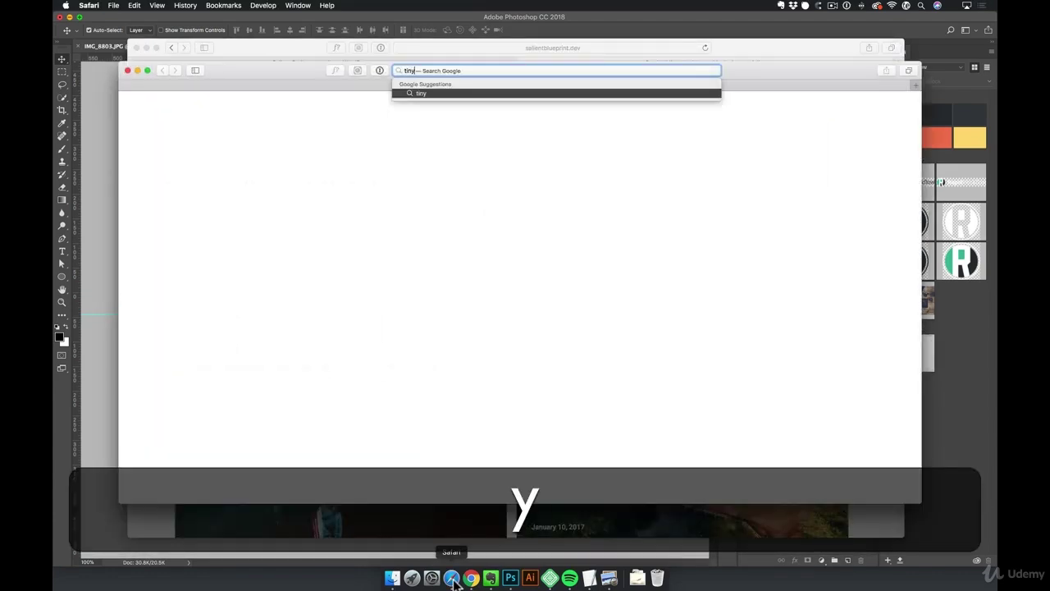
{"action": "type", "text": "png"}
{"action": "key", "text": "Return"}
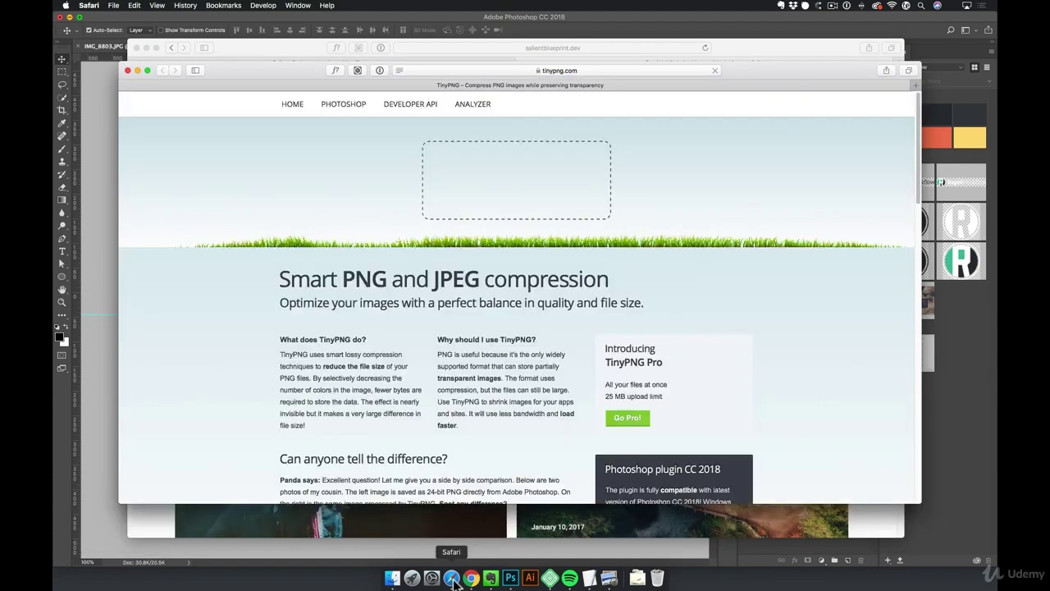
Compress logo.png on TinyPNG (3.8 KB to 2.2 KB), download it, and return to the portfolio site
{"action": "left_click", "coordinate": [392, 579]}
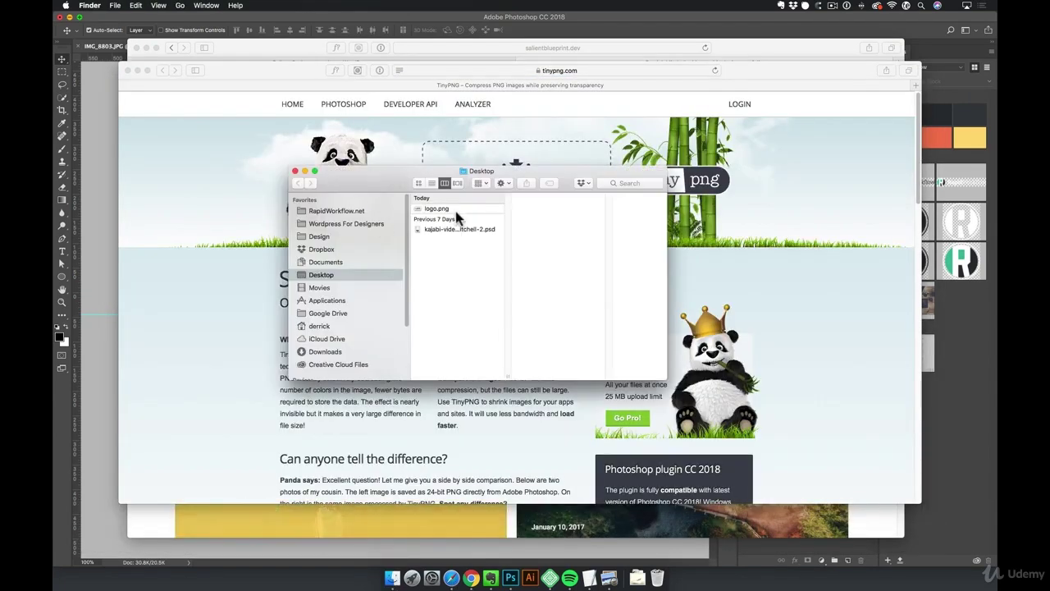
{"action": "left_click", "coordinate": [456, 210]}
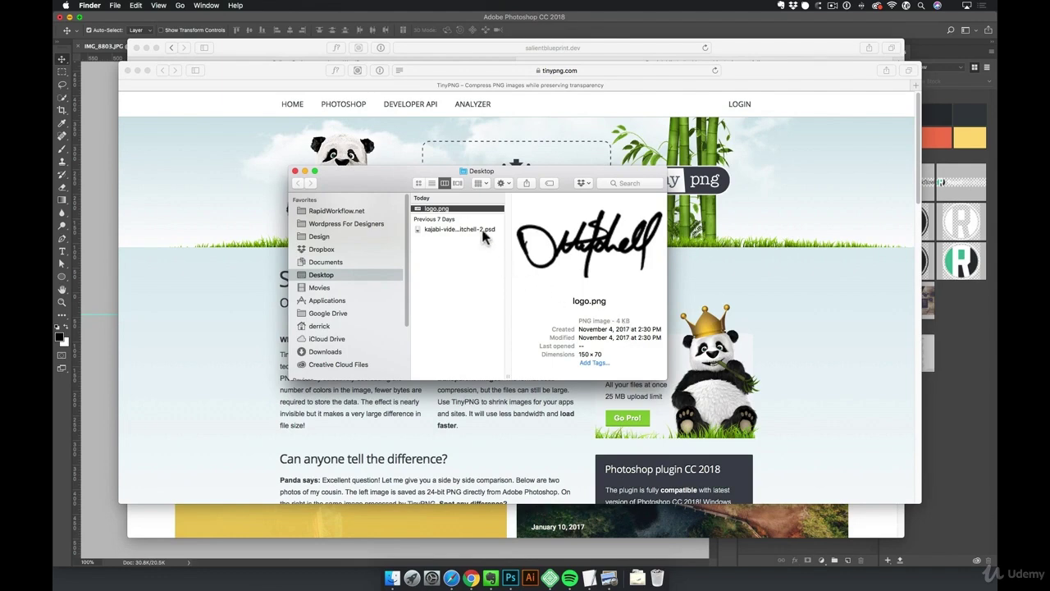
{"action": "left_click_drag", "start_coordinate": [367, 190], "coordinate": [666, 282]}
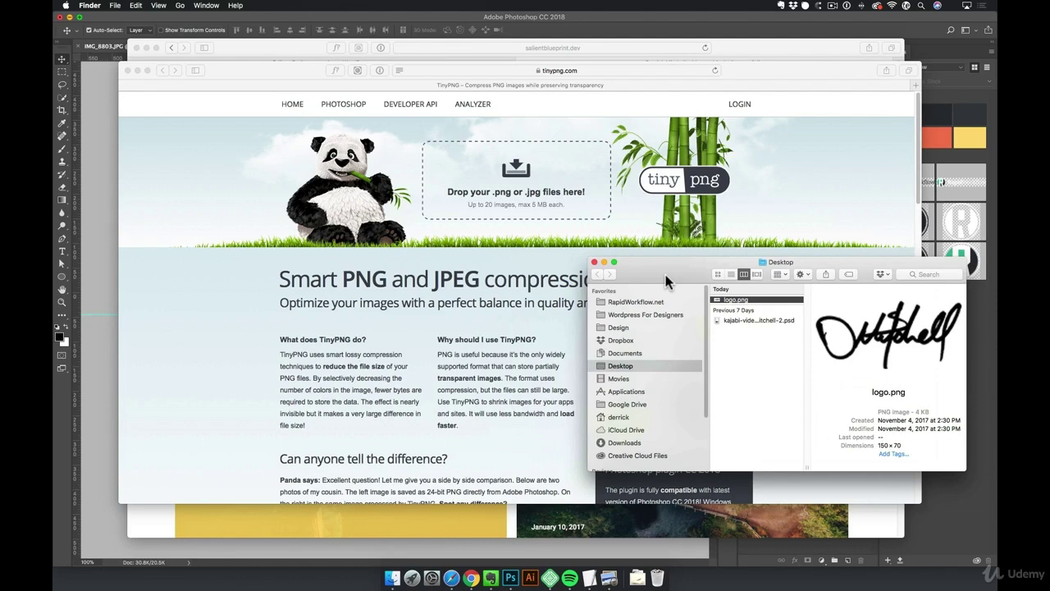
{"action": "left_click_drag", "start_coordinate": [907, 345], "coordinate": [521, 194]}
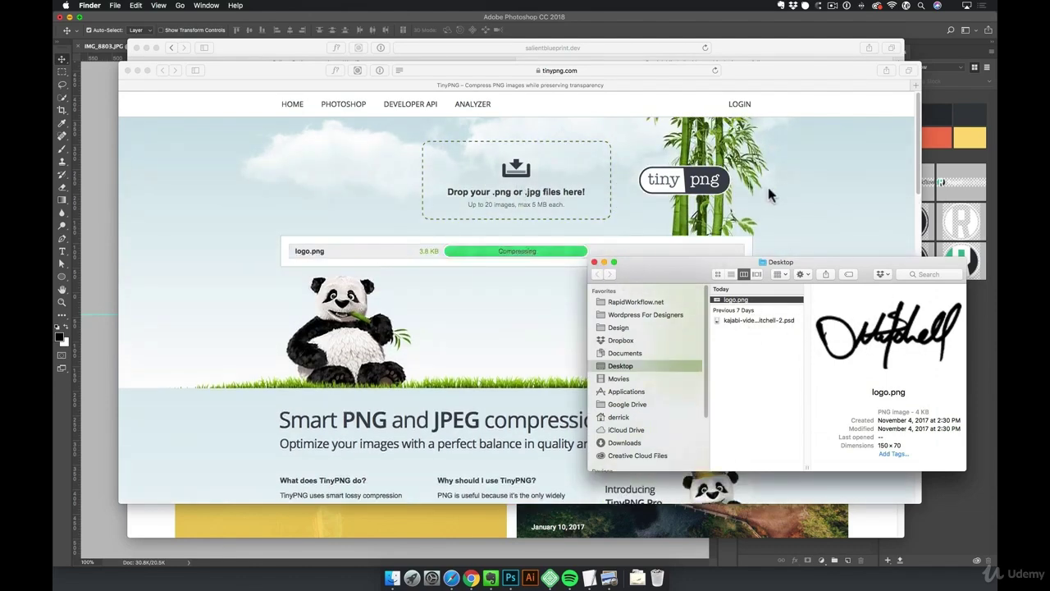
{"action": "left_click", "coordinate": [768, 195]}
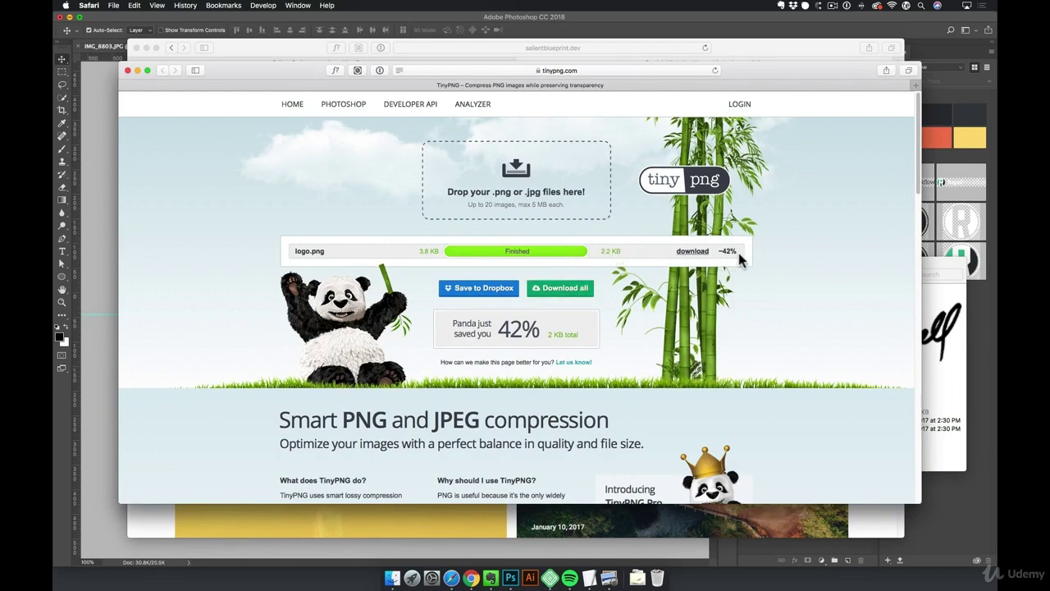
{"action": "left_click", "coordinate": [694, 252]}
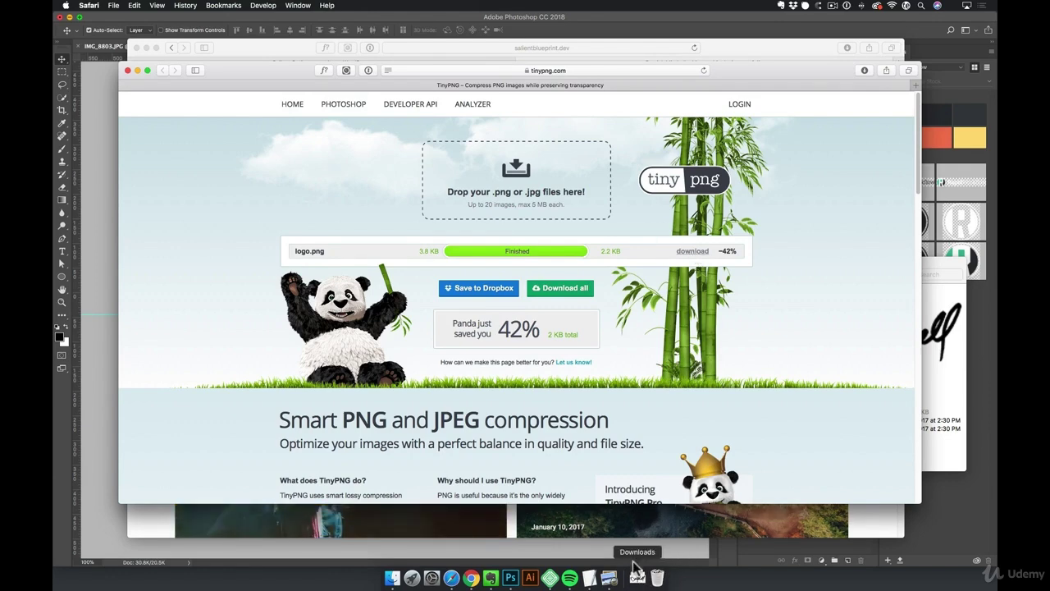
{"action": "left_click", "coordinate": [272, 53]}
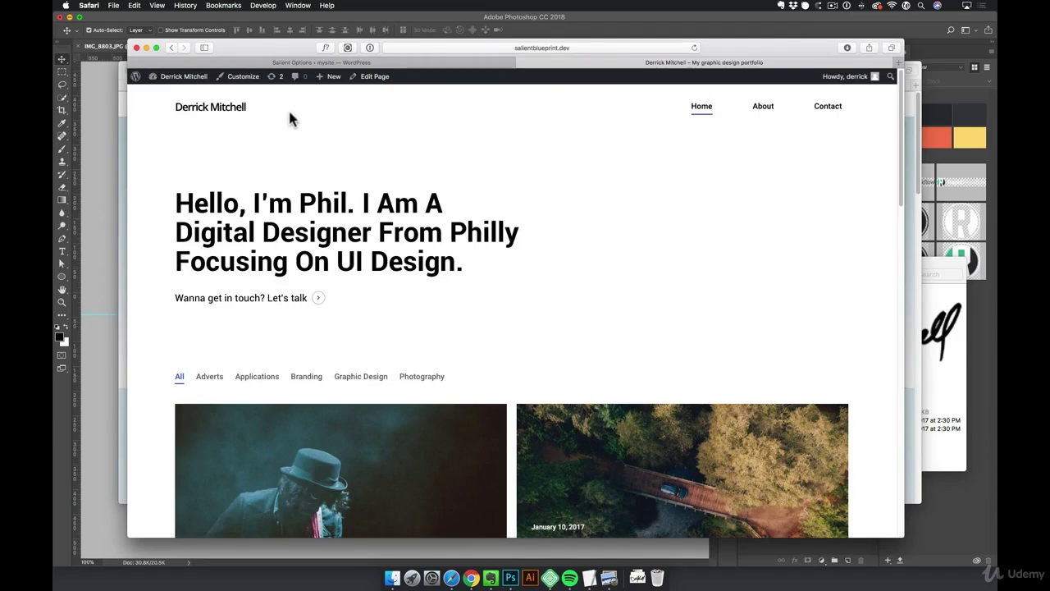
Turn on Use Image for Logo in Salient's Header Navigation and start the Logo Upload
{"action": "left_click", "coordinate": [200, 79]}
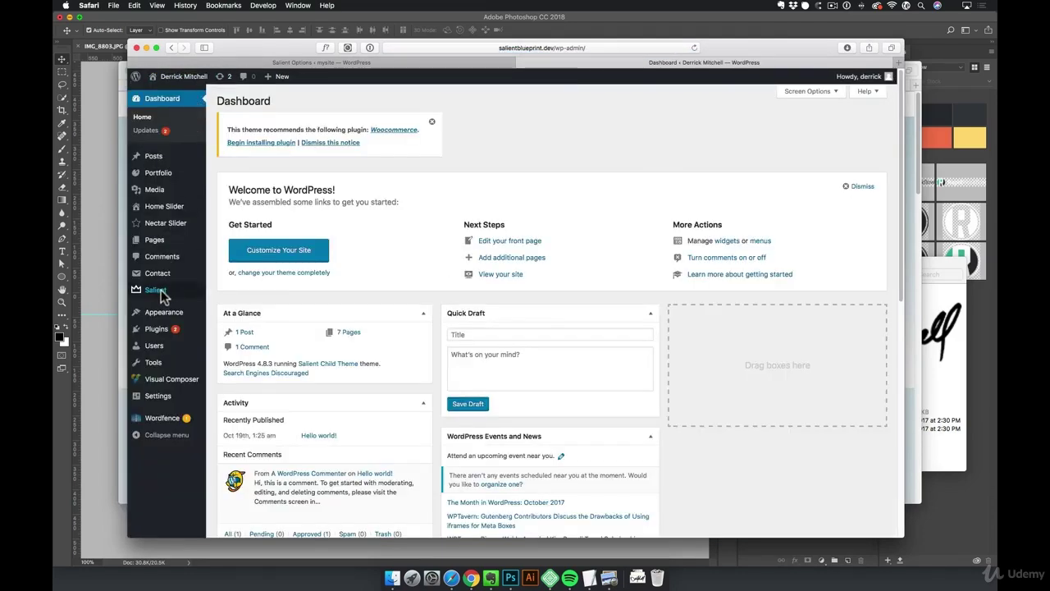
{"action": "mouse_move", "coordinate": [160, 295]}
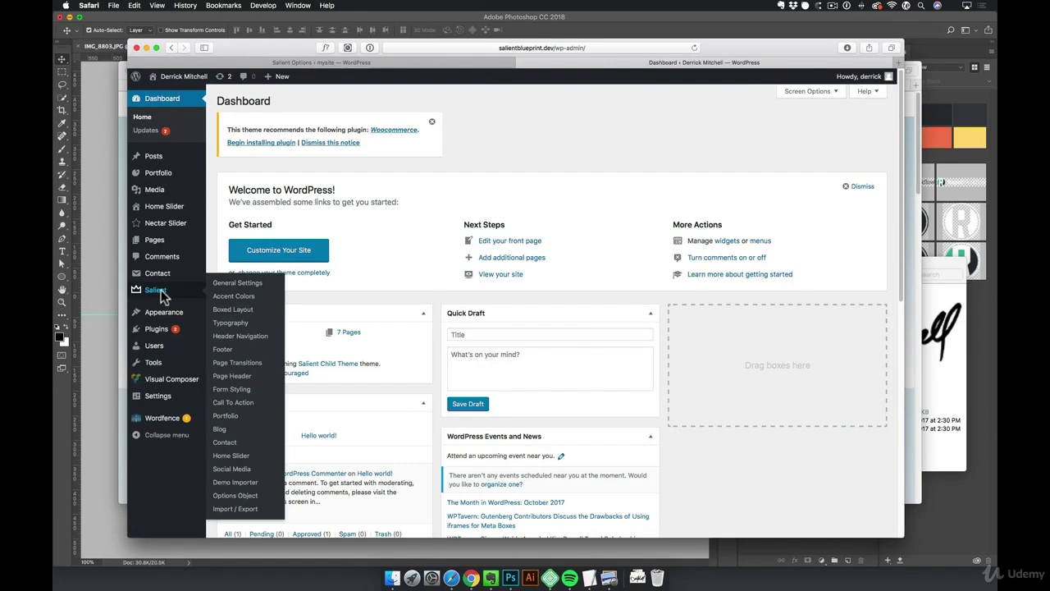
{"action": "left_click", "coordinate": [228, 338]}
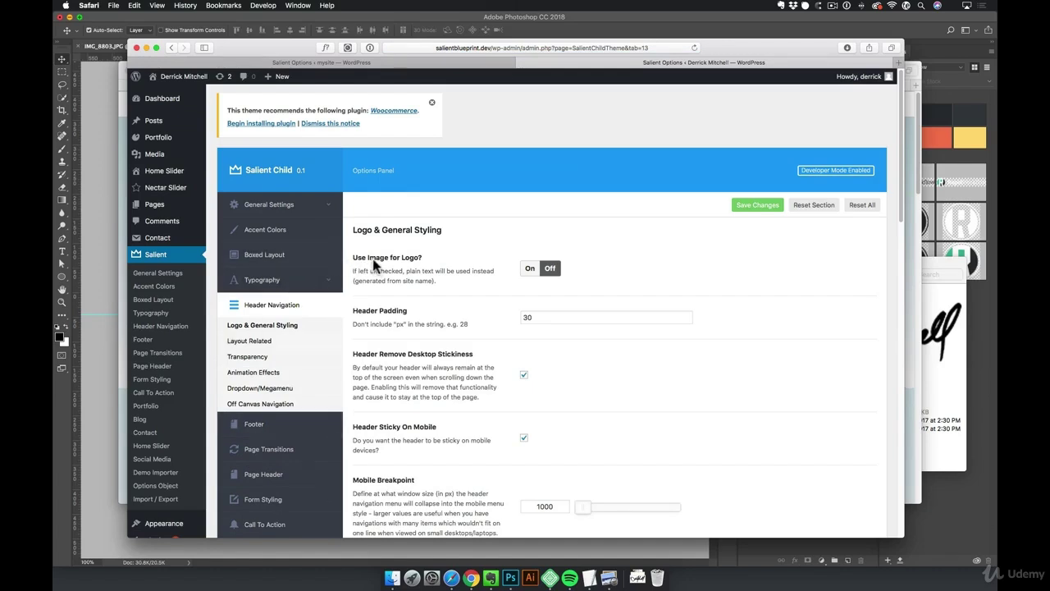
{"action": "left_click", "coordinate": [533, 267]}
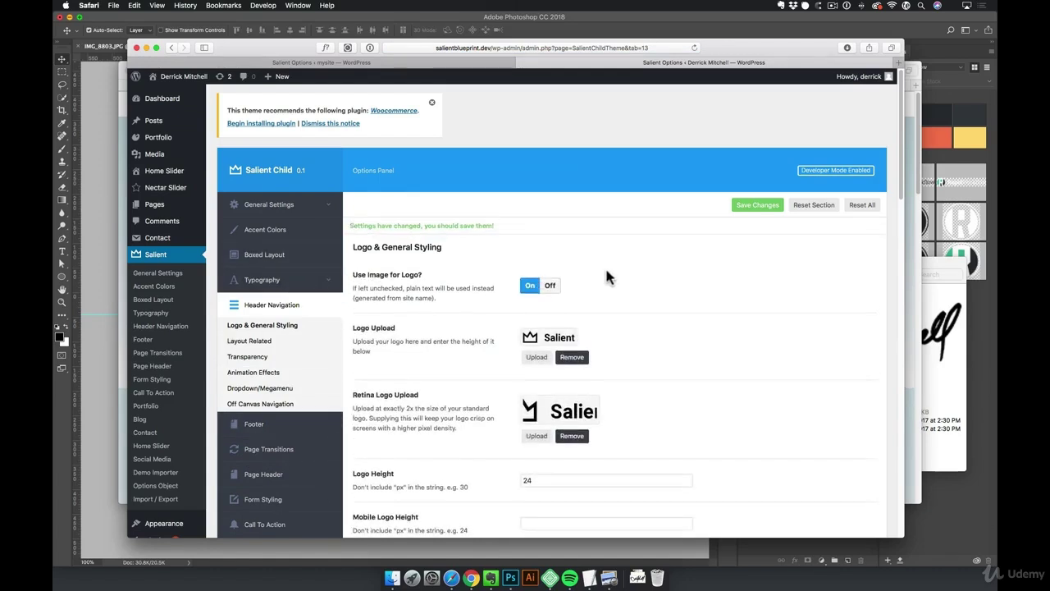
{"action": "scroll", "coordinate": [607, 278], "scroll_direction": "down", "scroll_amount": 1}
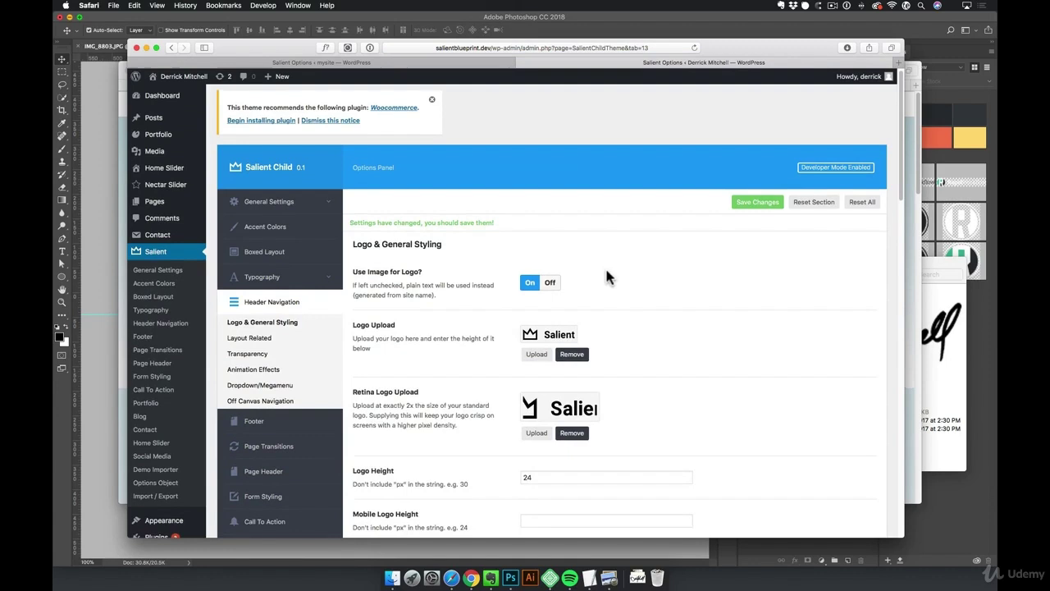
{"action": "left_click", "coordinate": [537, 354]}
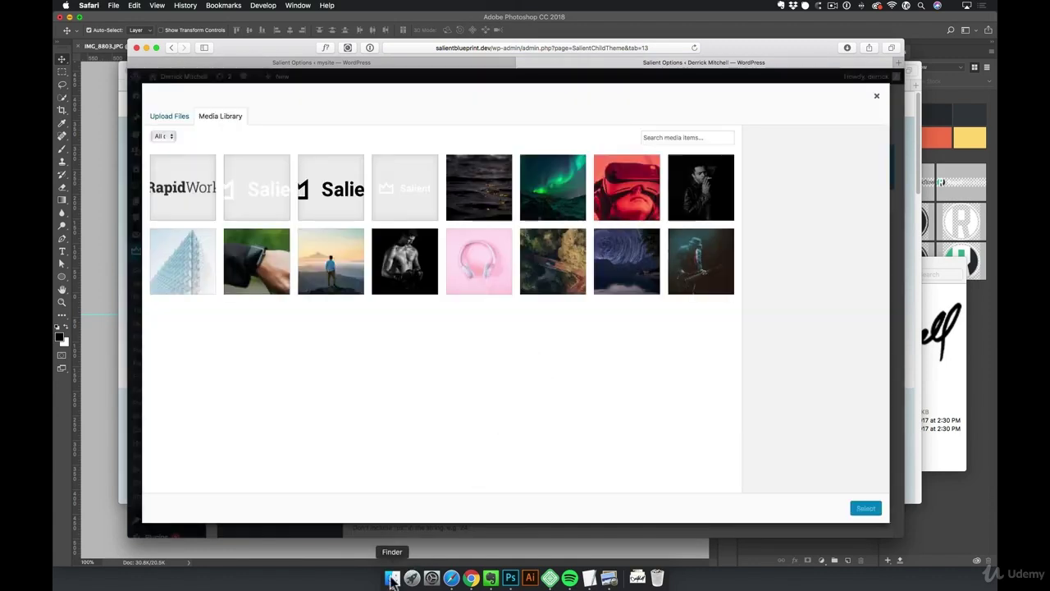
Upload logo.png to the Media Library with alt text naming the logo's owner, and select it as the standard logo
{"action": "left_click", "coordinate": [392, 578]}
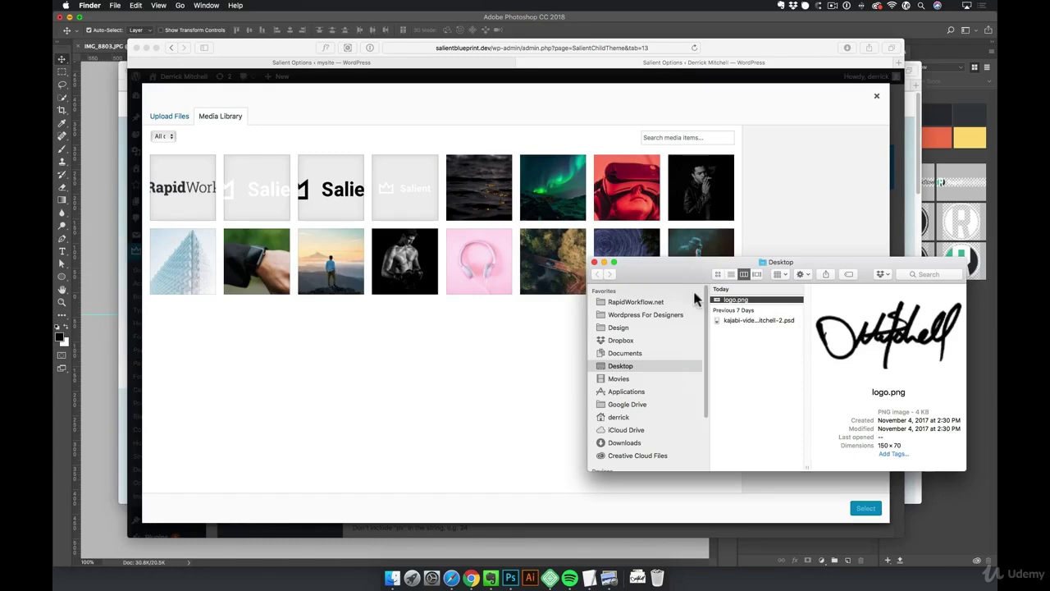
{"action": "left_click_drag", "start_coordinate": [870, 321], "coordinate": [478, 229]}
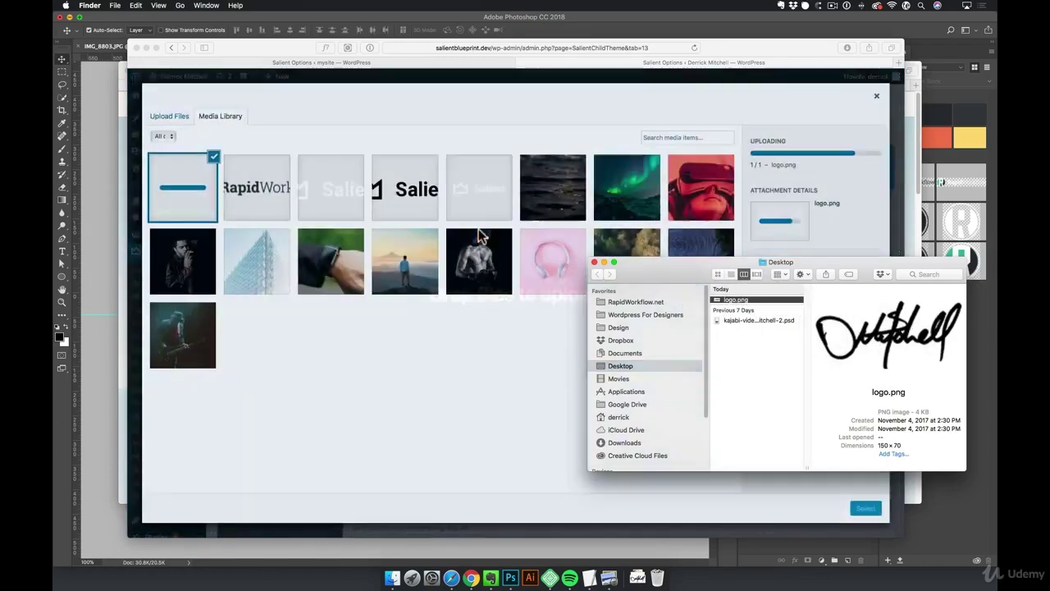
{"action": "left_click", "coordinate": [502, 412]}
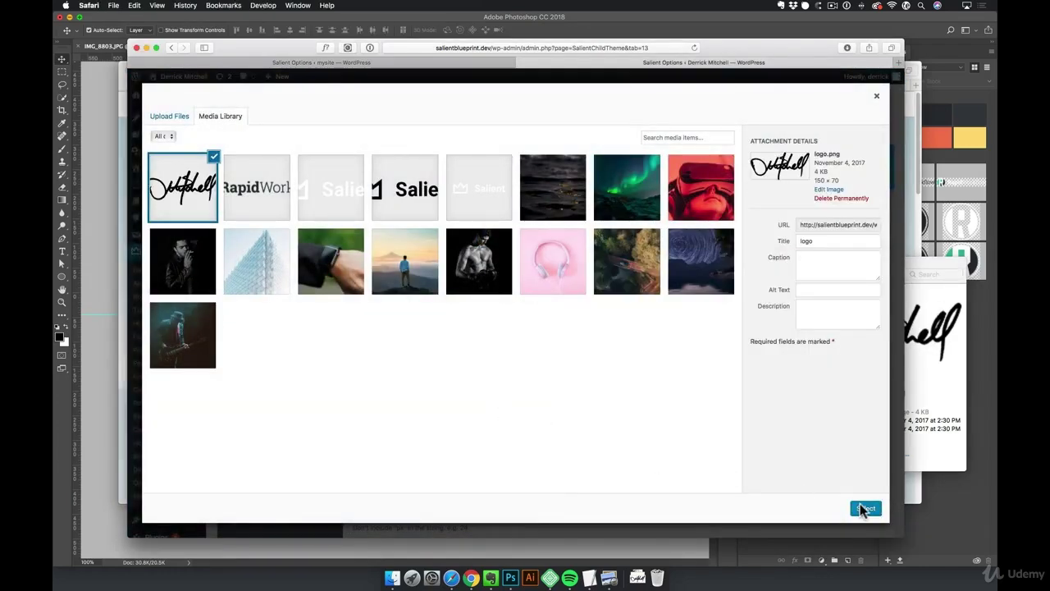
{"action": "left_click", "coordinate": [804, 290]}
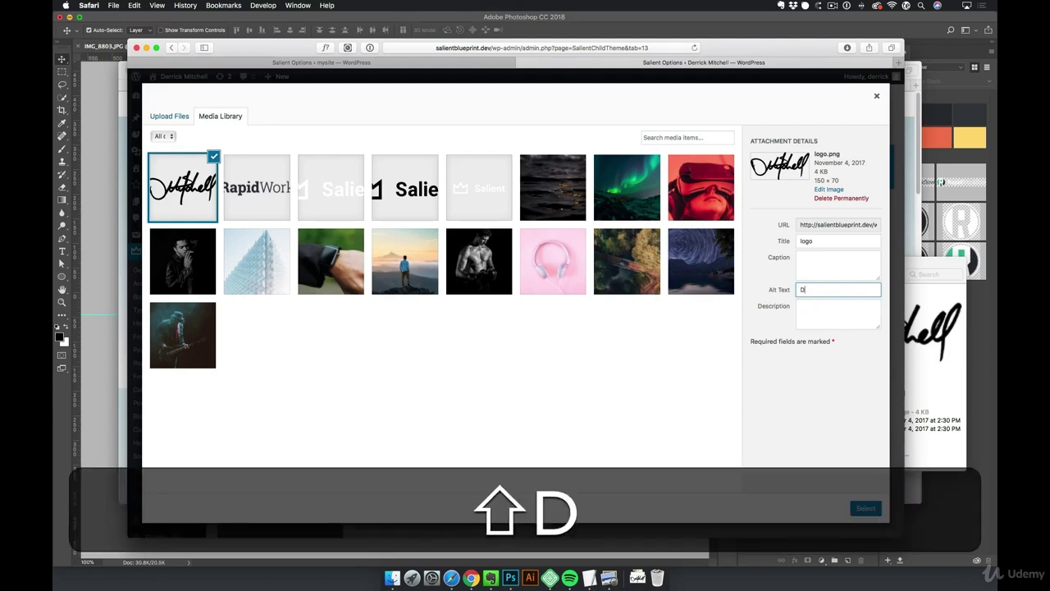
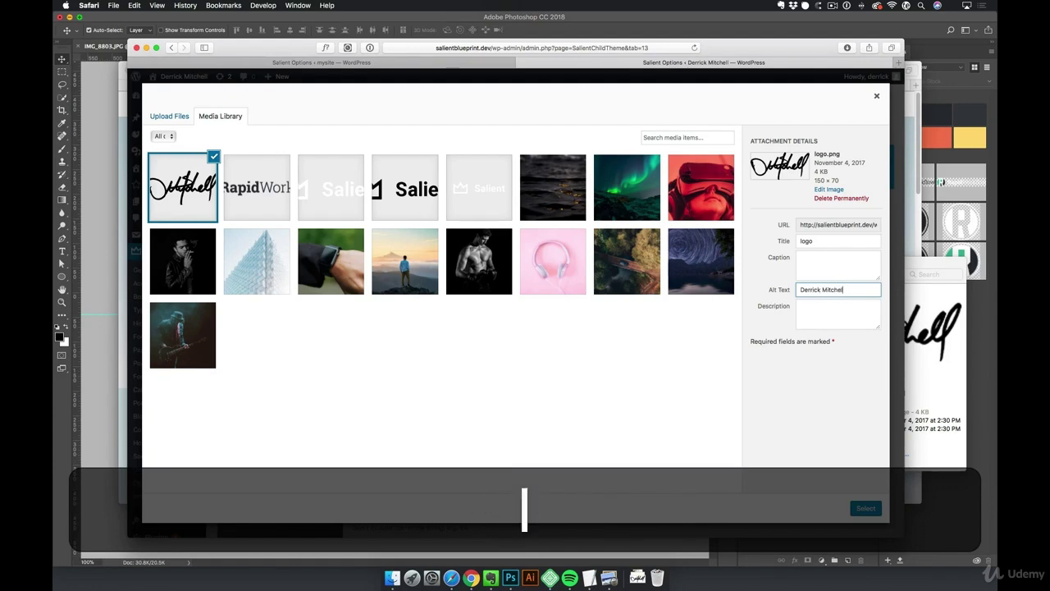
{"action": "left_click", "coordinate": [829, 315]}
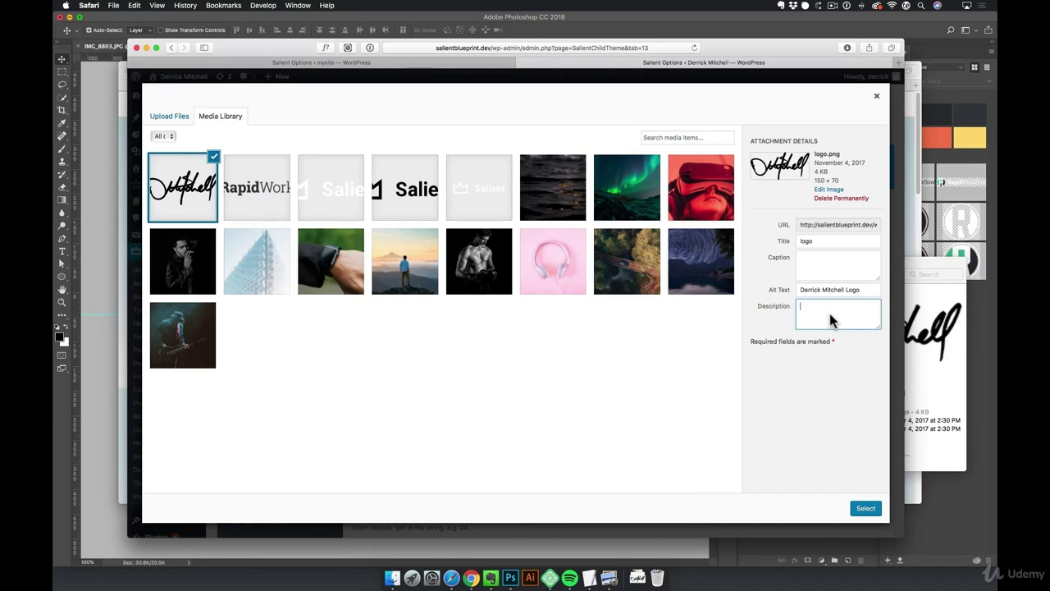
{"action": "left_click", "coordinate": [866, 509]}
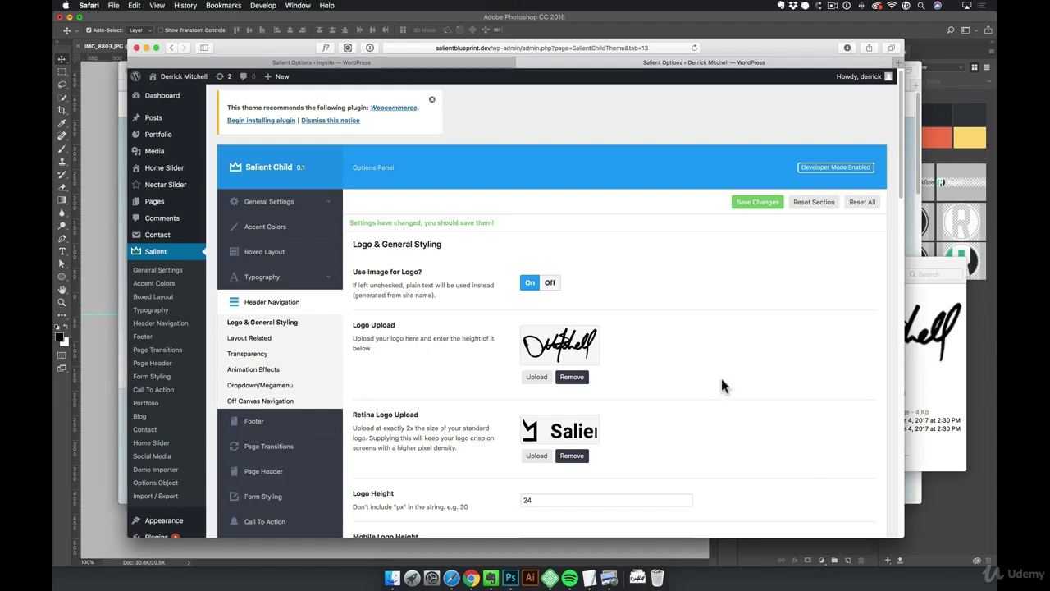
Set the uploaded signature logo.png as the Retina Logo too
{"action": "scroll", "coordinate": [720, 376], "scroll_direction": "down", "scroll_amount": 1}
{"action": "scroll", "coordinate": [491, 320], "scroll_direction": "down", "scroll_amount": 2}
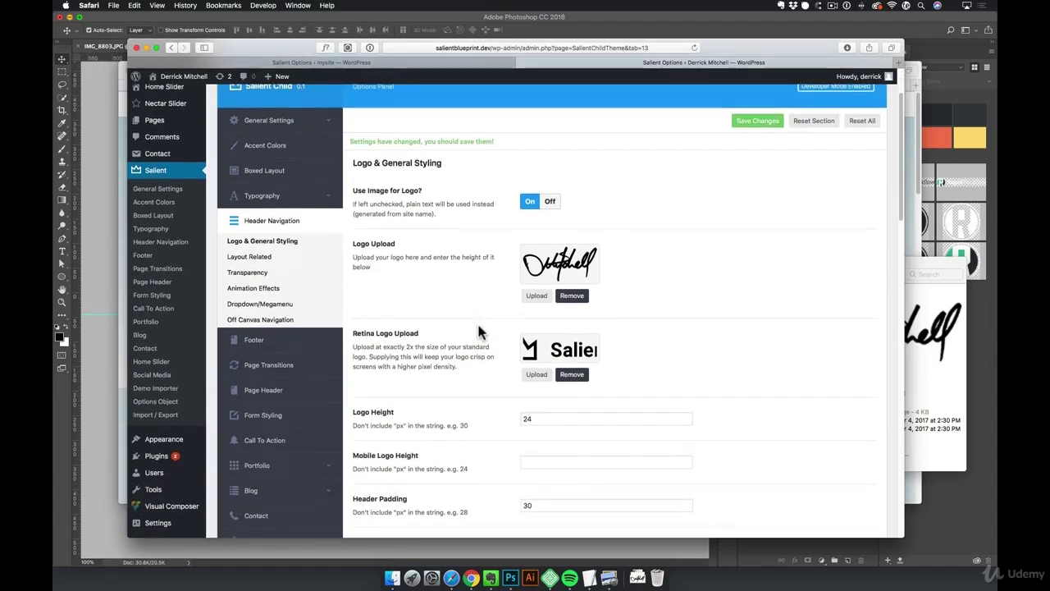
{"action": "left_click", "coordinate": [534, 375]}
{"action": "left_click", "coordinate": [187, 175]}
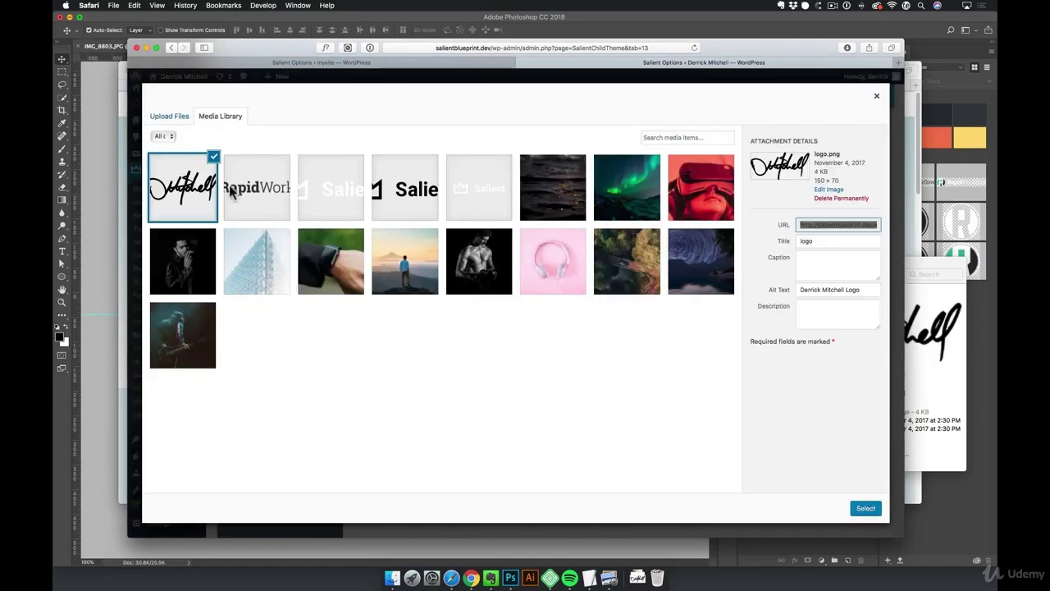
{"action": "left_click", "coordinate": [865, 508]}
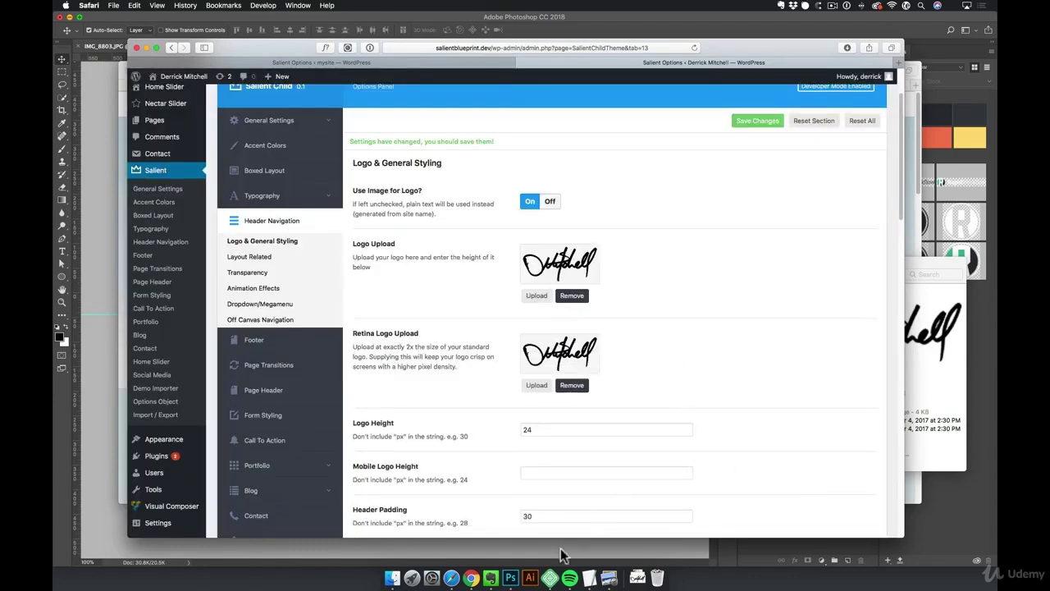
Select the whole signature canvas to confirm it measures 150 × 70 pixels, then return to Safari
{"action": "left_click", "coordinate": [511, 578]}
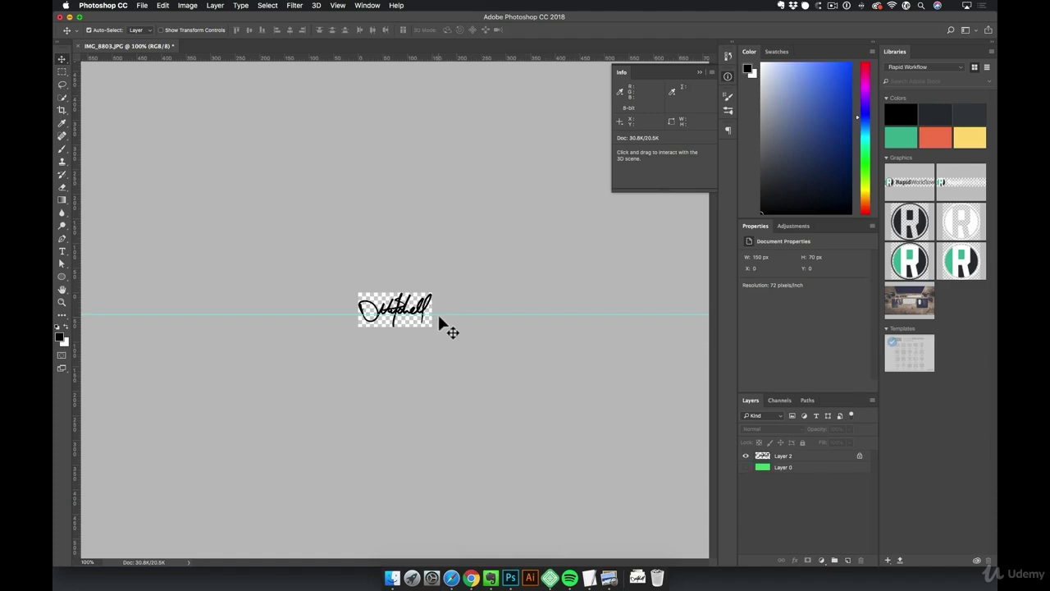
{"action": "key", "text": "super+a"}
{"action": "left_click", "coordinate": [368, 5]}
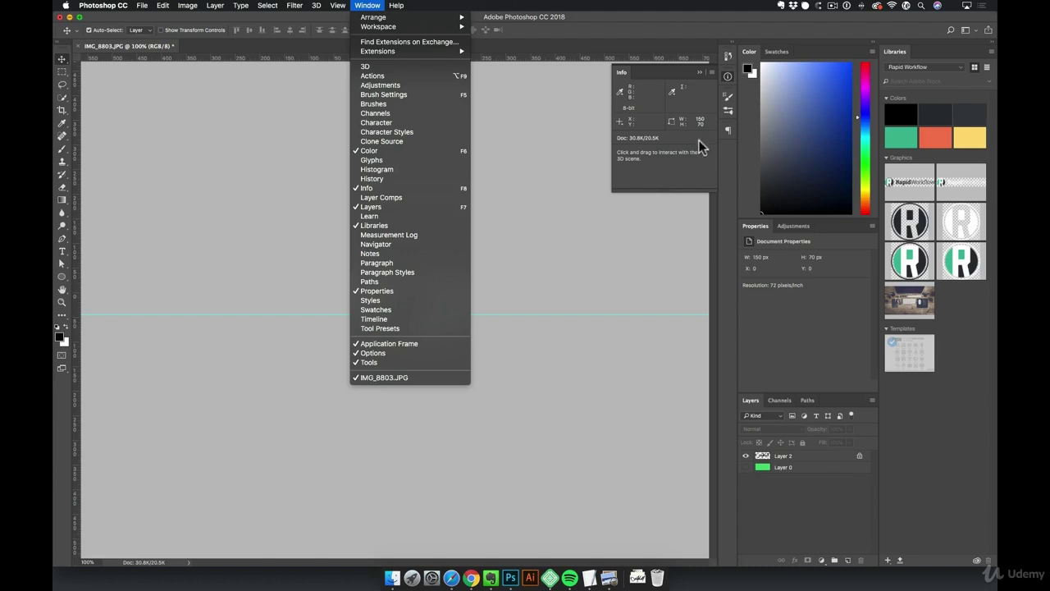
{"action": "left_click", "coordinate": [686, 71]}
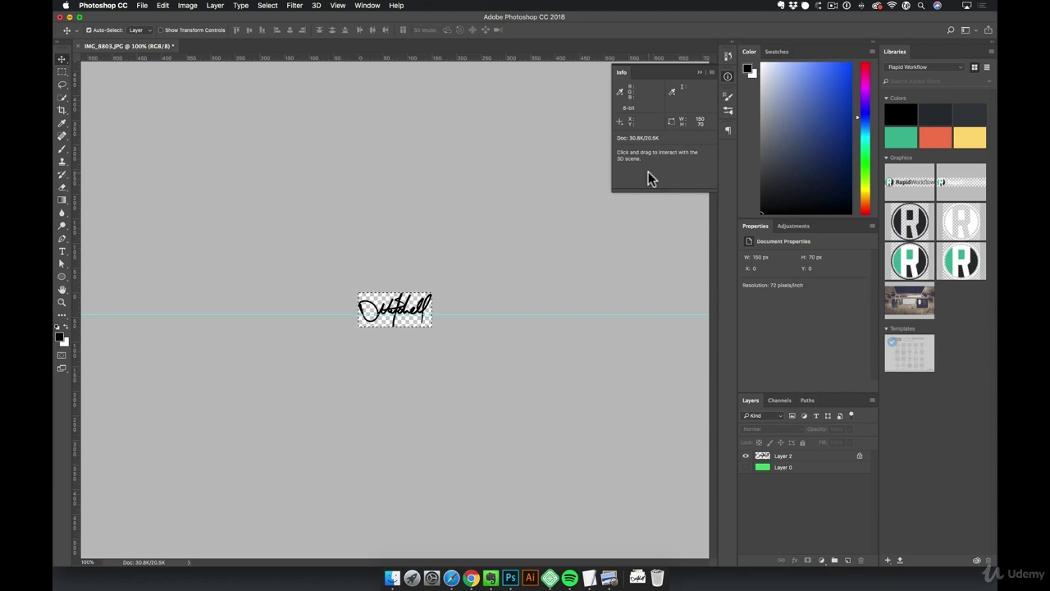
{"action": "left_click", "coordinate": [451, 578]}
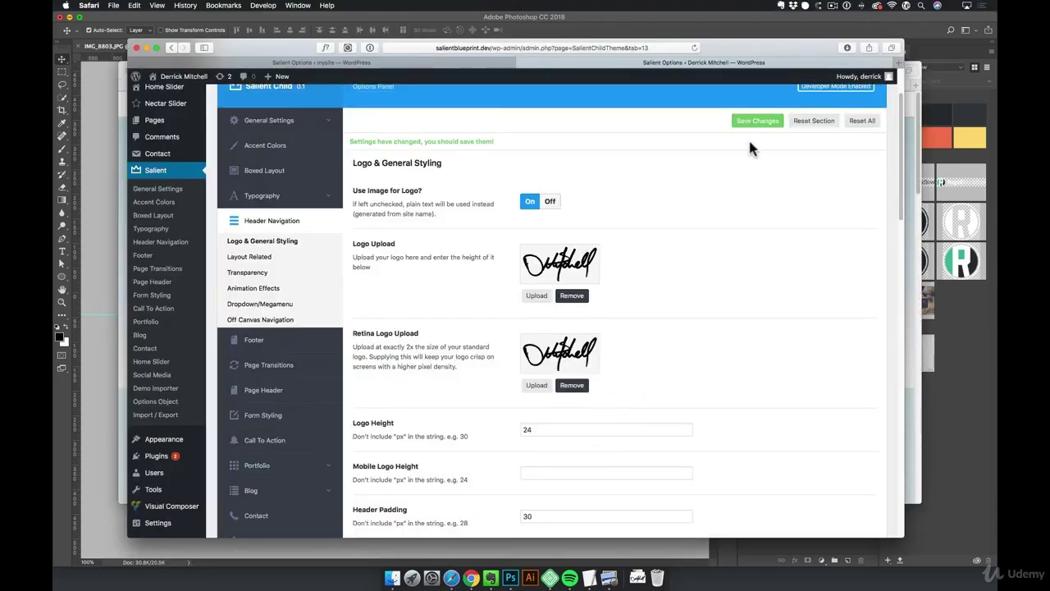
Save the logo settings and view the portfolio homepage with the new logo
{"action": "left_click", "coordinate": [763, 121]}
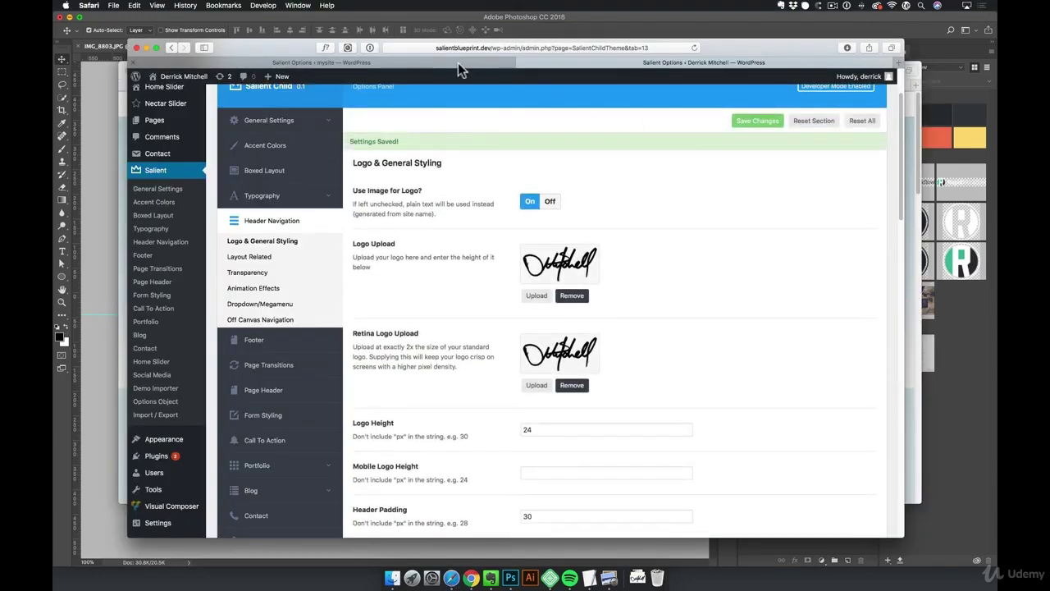
{"action": "key", "text": "super+t"}
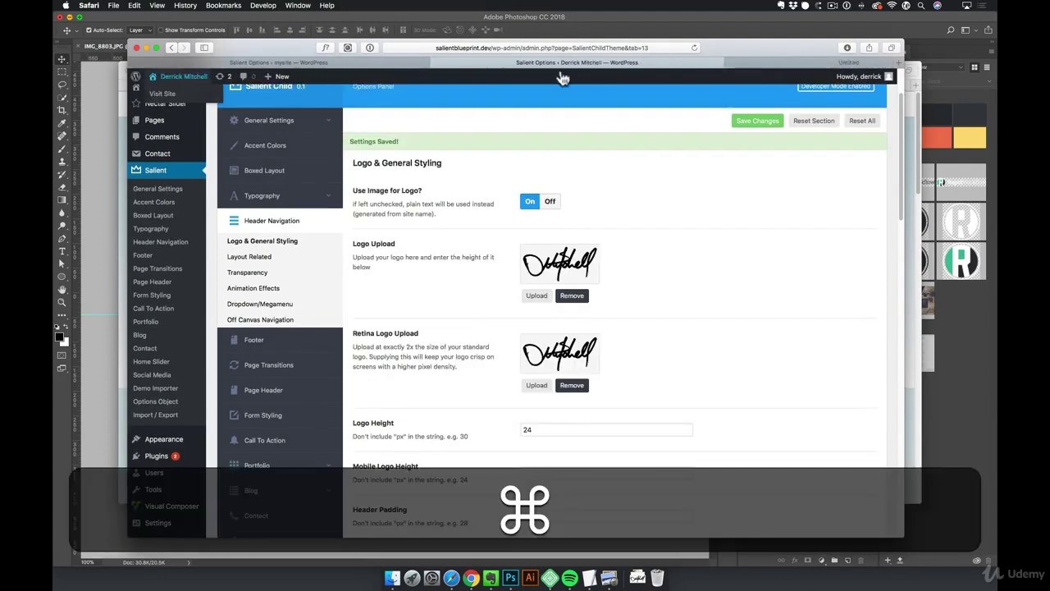
{"action": "left_click", "coordinate": [689, 64]}
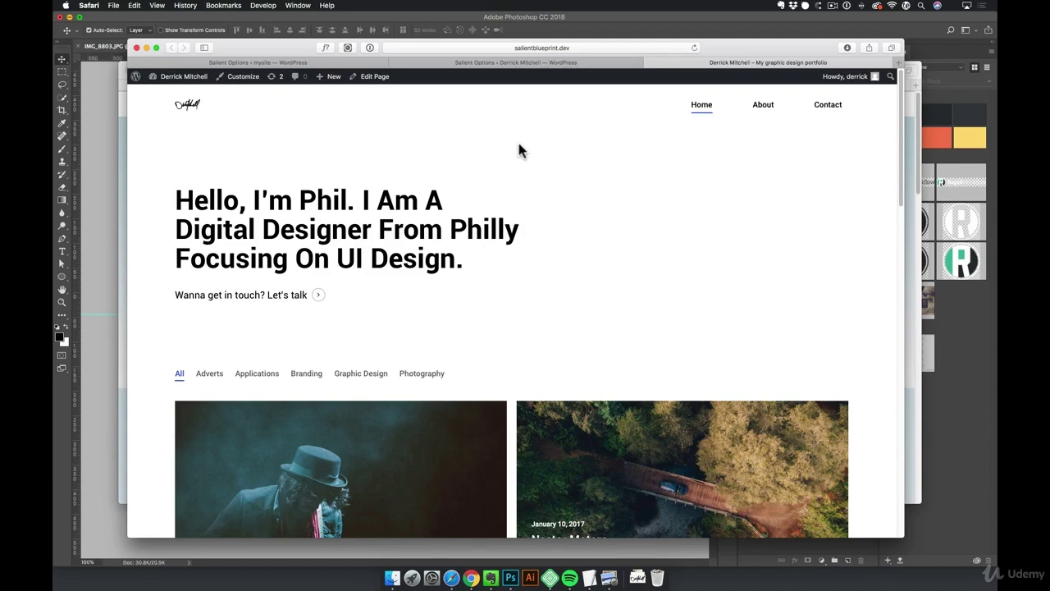
Change Logo Height to 70, save, and reload the homepage to see the larger logo
{"action": "left_click", "coordinate": [478, 63]}
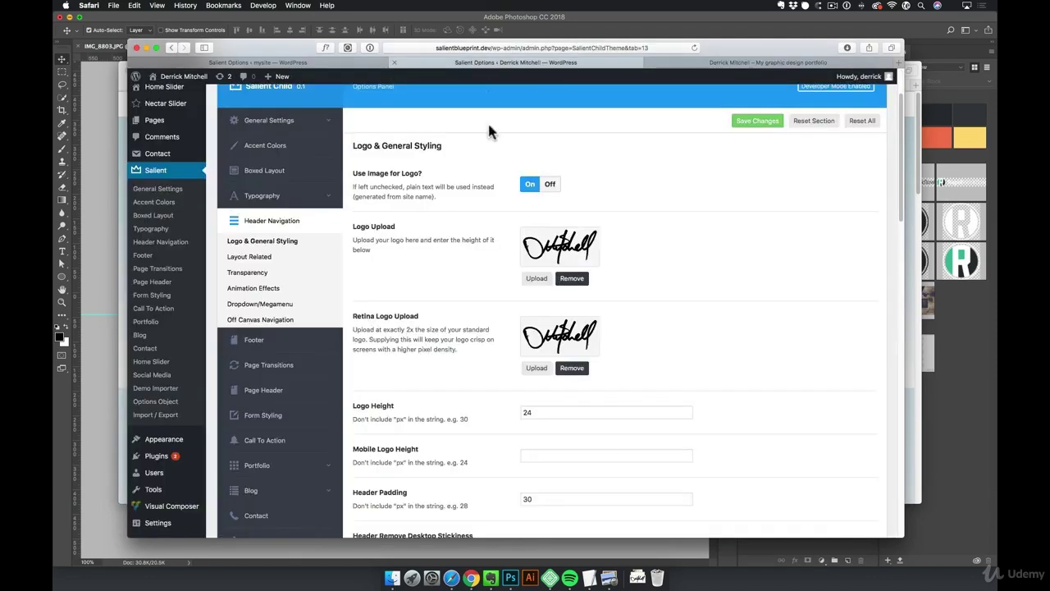
{"action": "double_click", "coordinate": [522, 414]}
{"action": "type", "text": "70"}
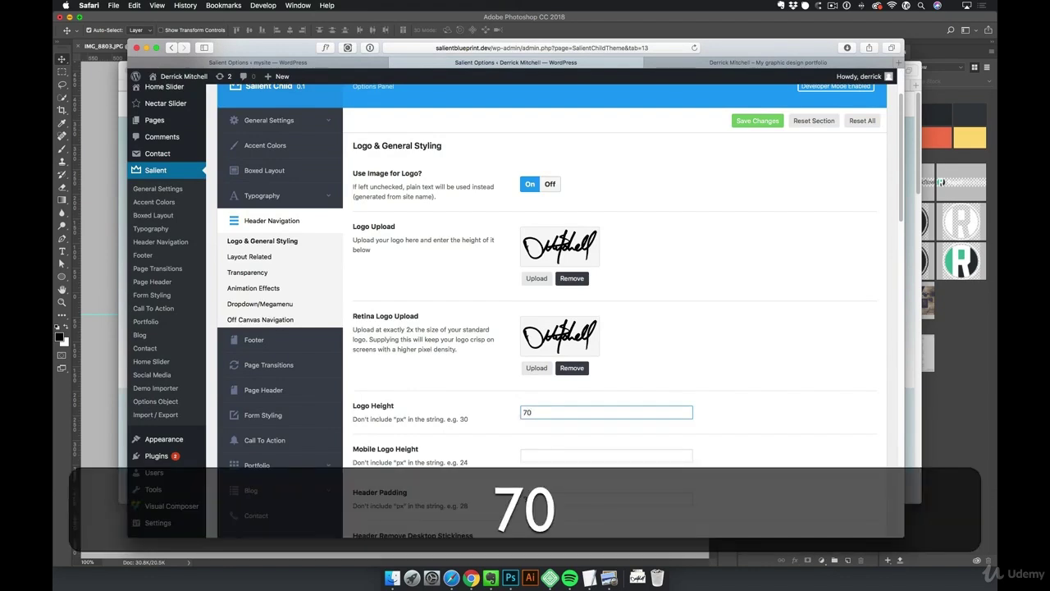
{"action": "left_click", "coordinate": [578, 453]}
{"action": "left_click", "coordinate": [758, 121]}
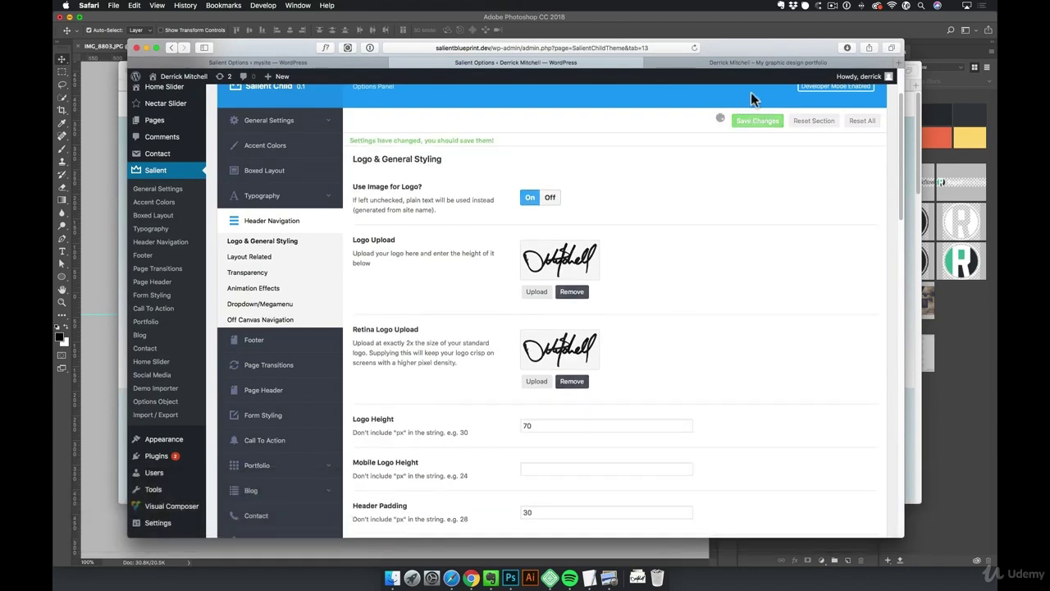
{"action": "left_click", "coordinate": [738, 63]}
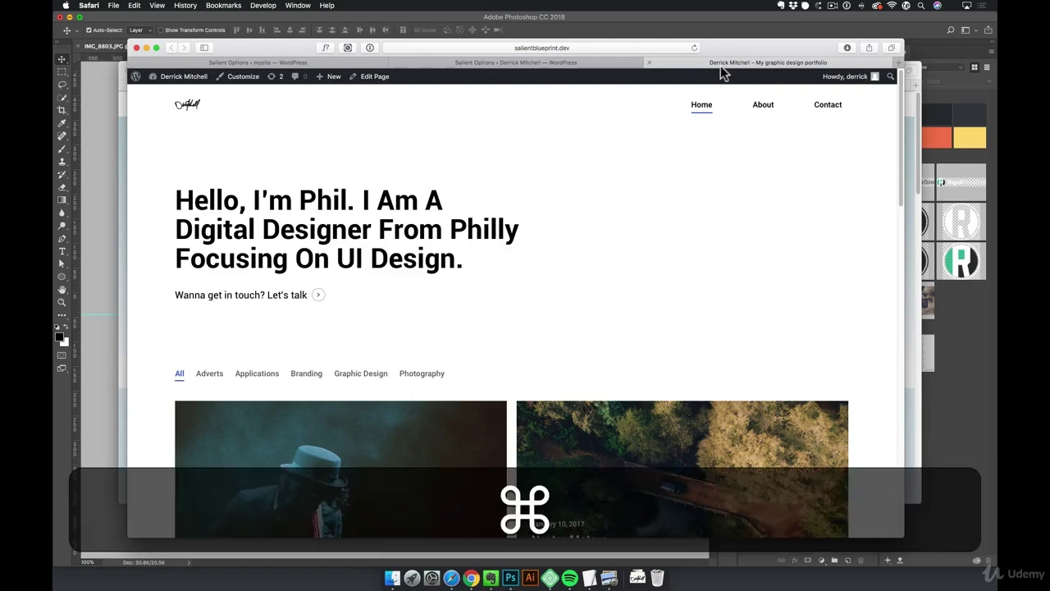
{"action": "key", "text": "super+r"}
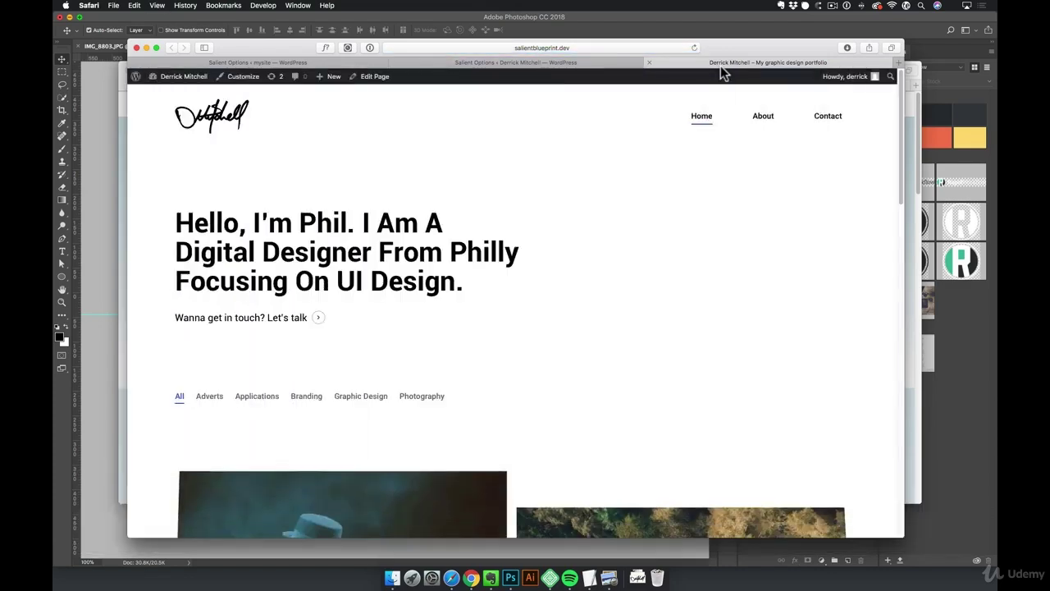
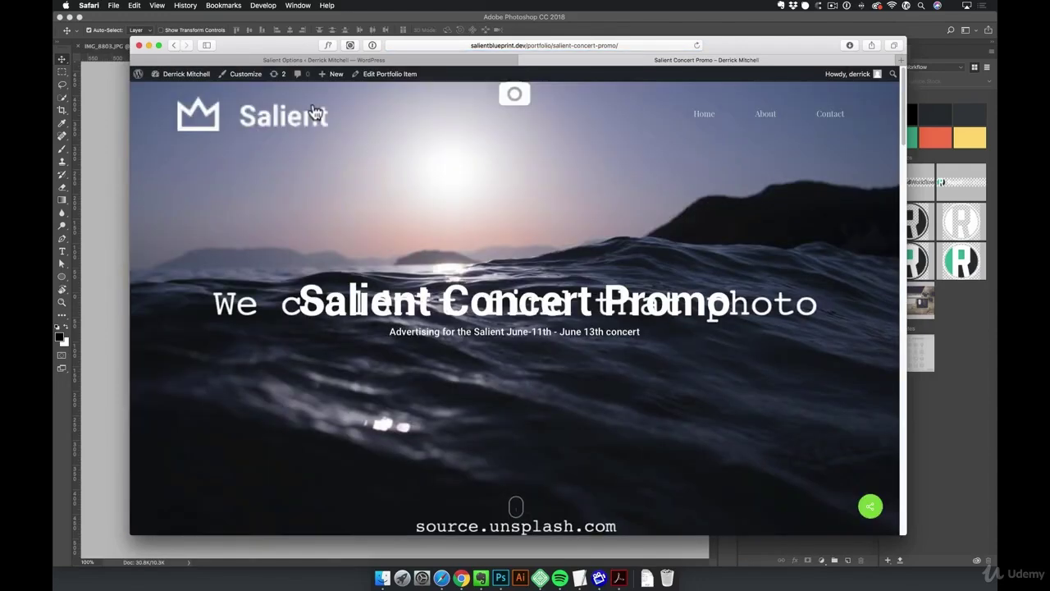
Scroll through the Salient Concert Promo page, then return to the Salient Options settings
{"action": "scroll", "coordinate": [755, 254], "scroll_direction": "down", "scroll_amount": 5}
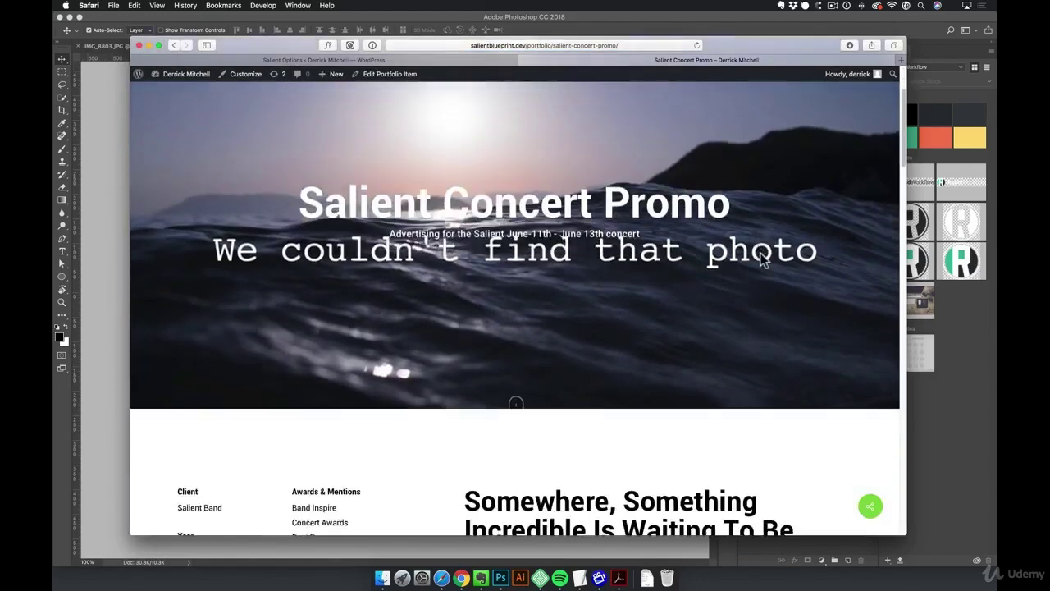
{"action": "scroll", "coordinate": [770, 248], "scroll_direction": "up", "scroll_amount": 5}
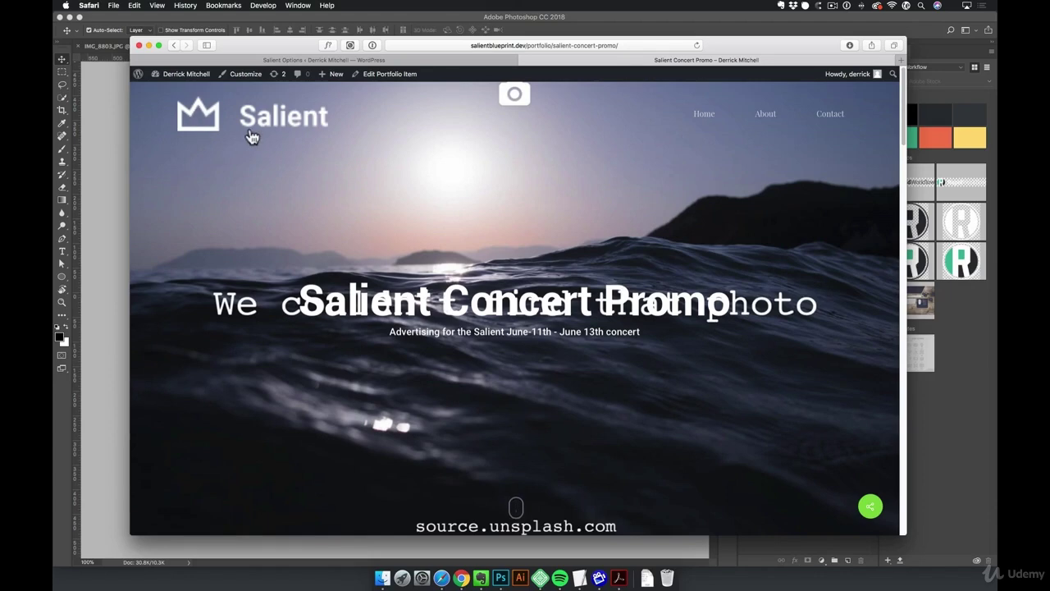
{"action": "left_click", "coordinate": [324, 60]}
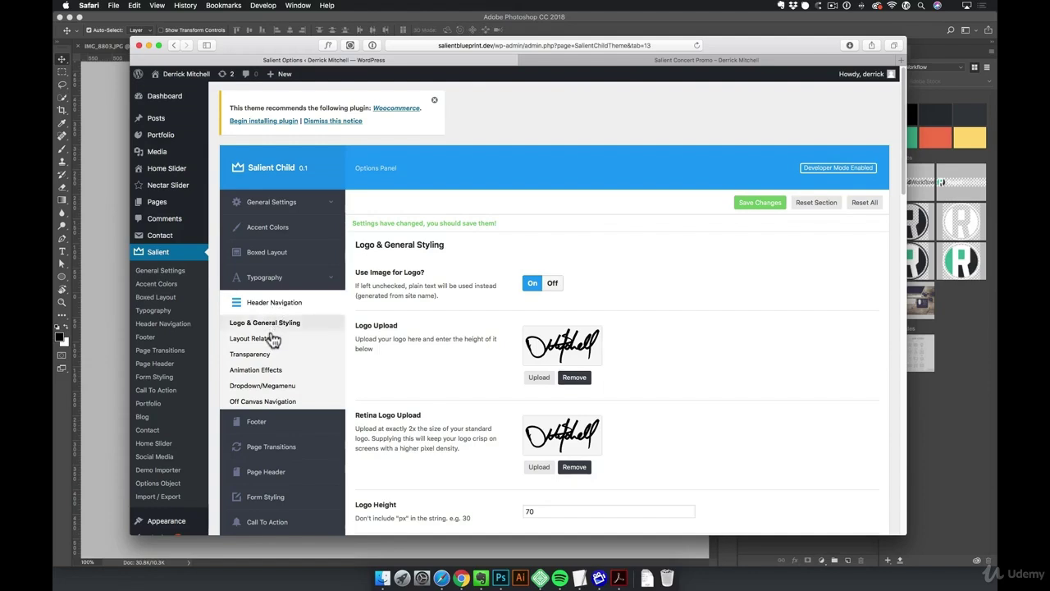
Open Header Navigation > Transparency and scroll to the Header Starting Logo Upload options
{"action": "left_click", "coordinate": [263, 356]}
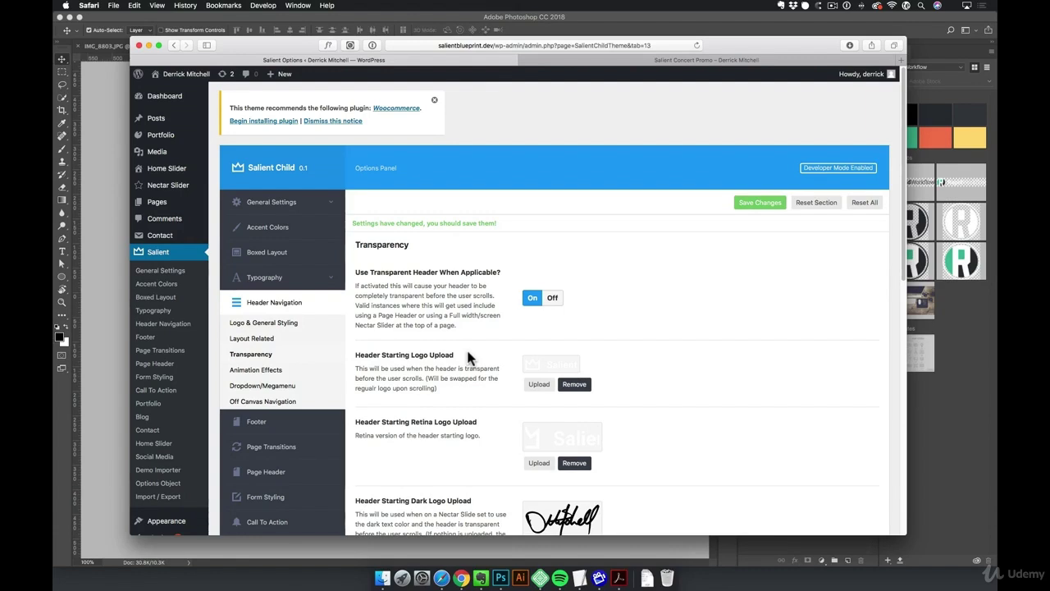
{"action": "scroll", "coordinate": [696, 352], "scroll_direction": "down", "scroll_amount": 2}
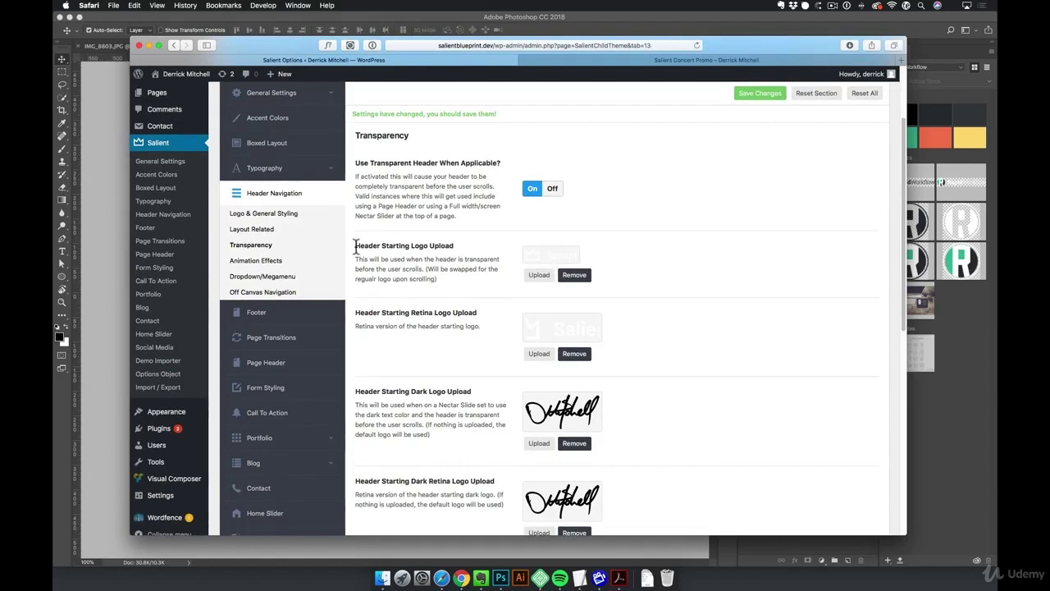
{"action": "left_click_drag", "start_coordinate": [354, 245], "coordinate": [462, 248]}
{"action": "scroll", "coordinate": [462, 248], "scroll_direction": "down", "scroll_amount": 1}
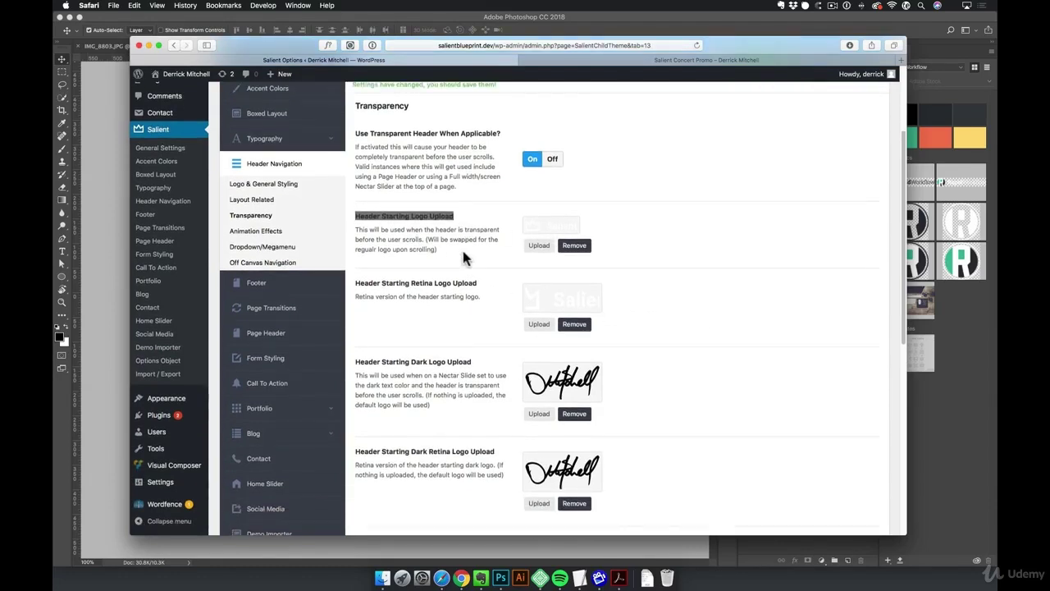
Compare the promo page's transparent header against the options, ending on the Salient Concert Promo page
{"action": "left_click", "coordinate": [605, 59]}
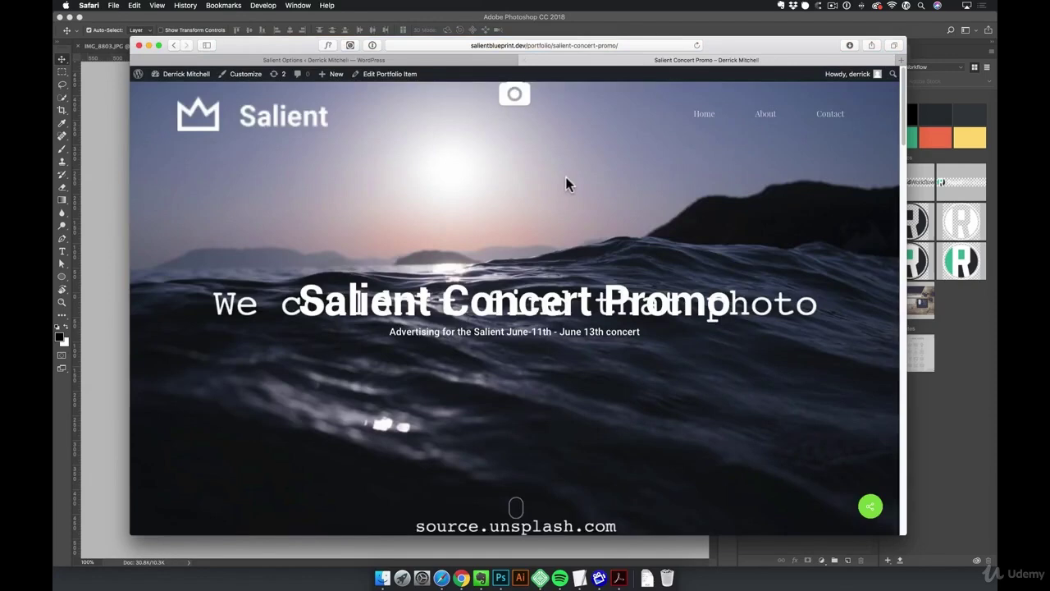
{"action": "left_click", "coordinate": [322, 60]}
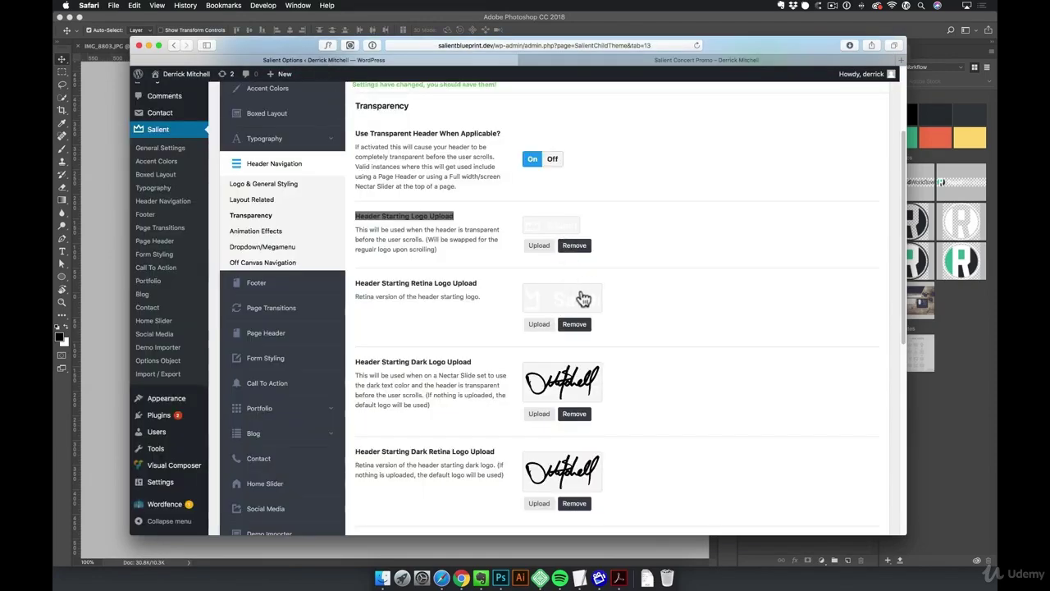
{"action": "scroll", "coordinate": [609, 297], "scroll_direction": "down", "scroll_amount": 3}
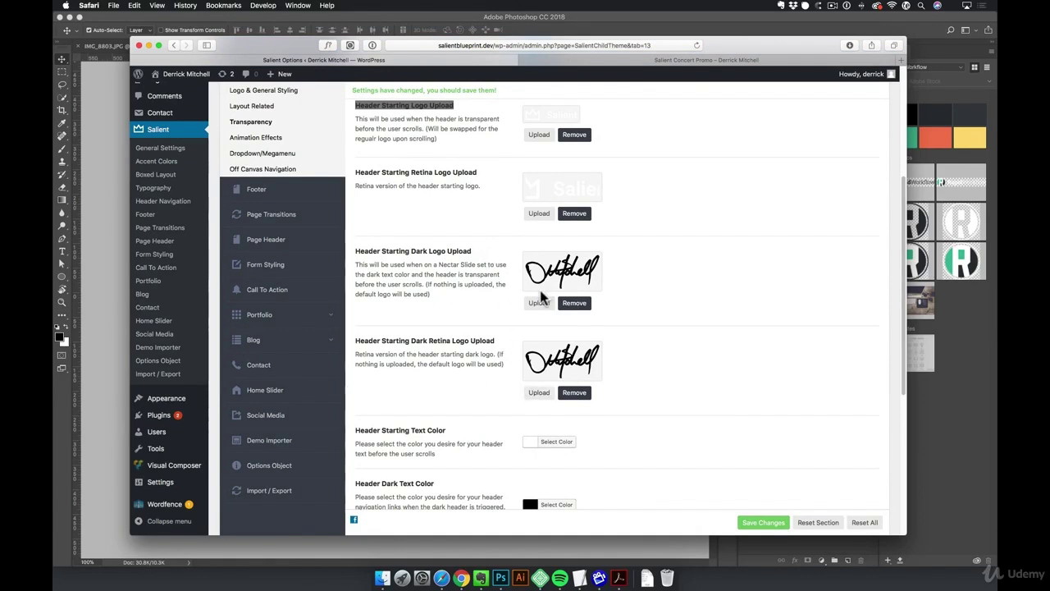
{"action": "key", "text": "ctrl+Tab"}
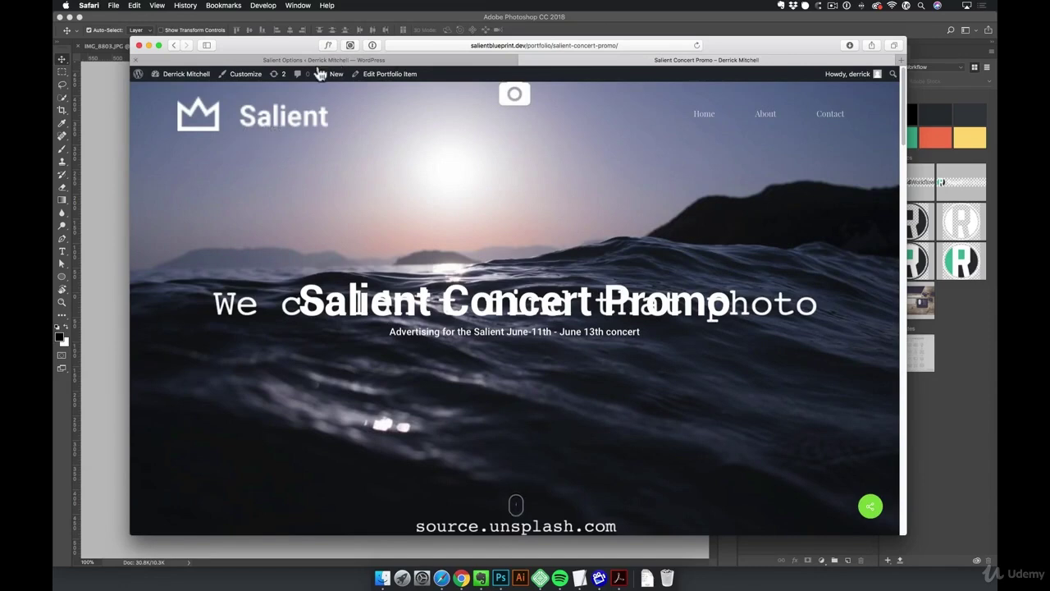
Lock Layer 0's transparent pixels and fill the signature with white
{"action": "left_click", "coordinate": [111, 144]}
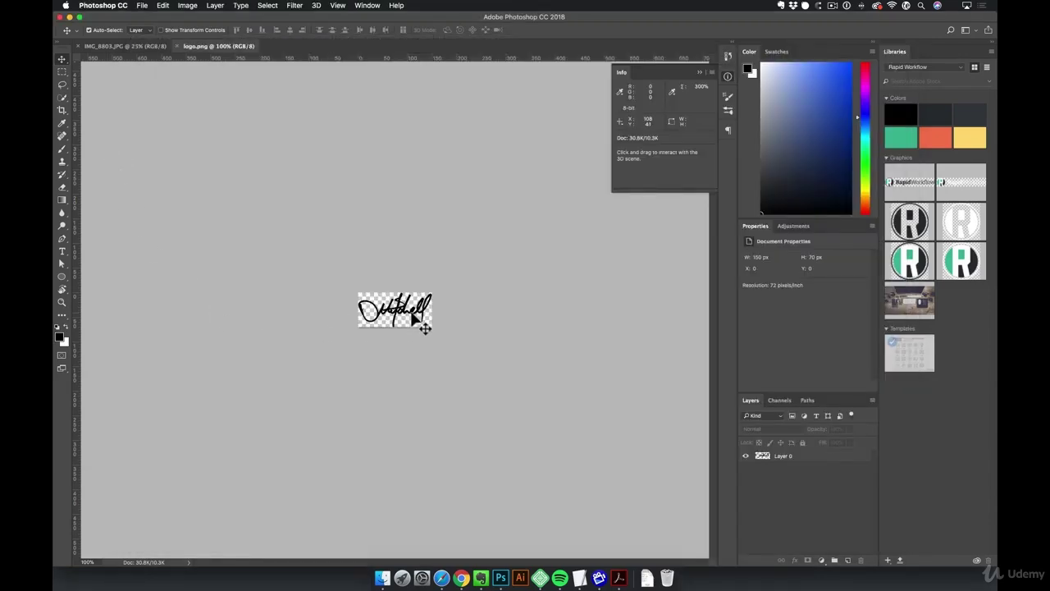
{"action": "left_click", "coordinate": [771, 457]}
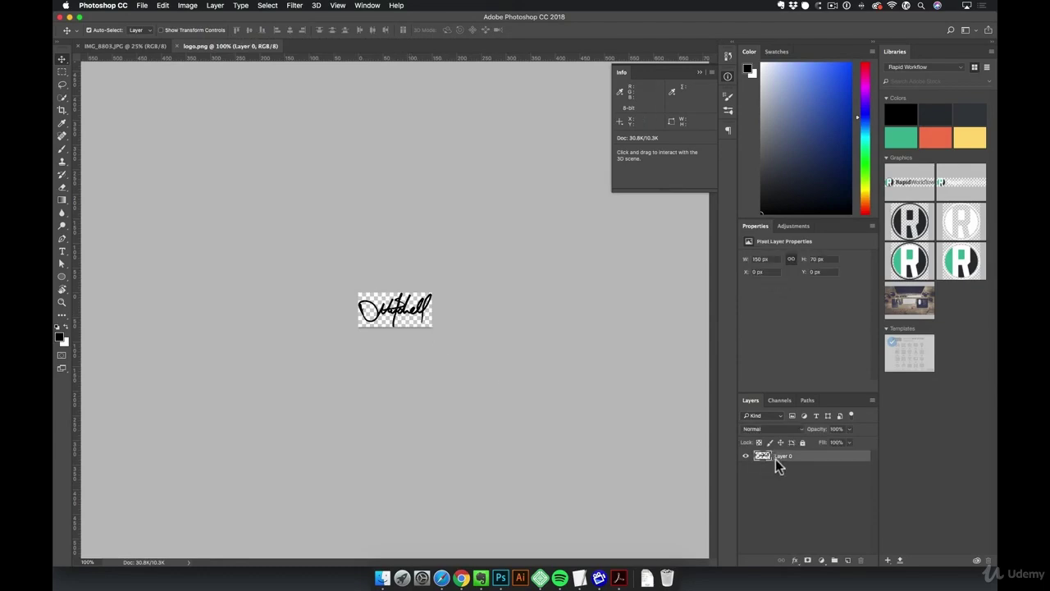
{"action": "left_click", "coordinate": [759, 443]}
{"action": "key", "text": "d"}
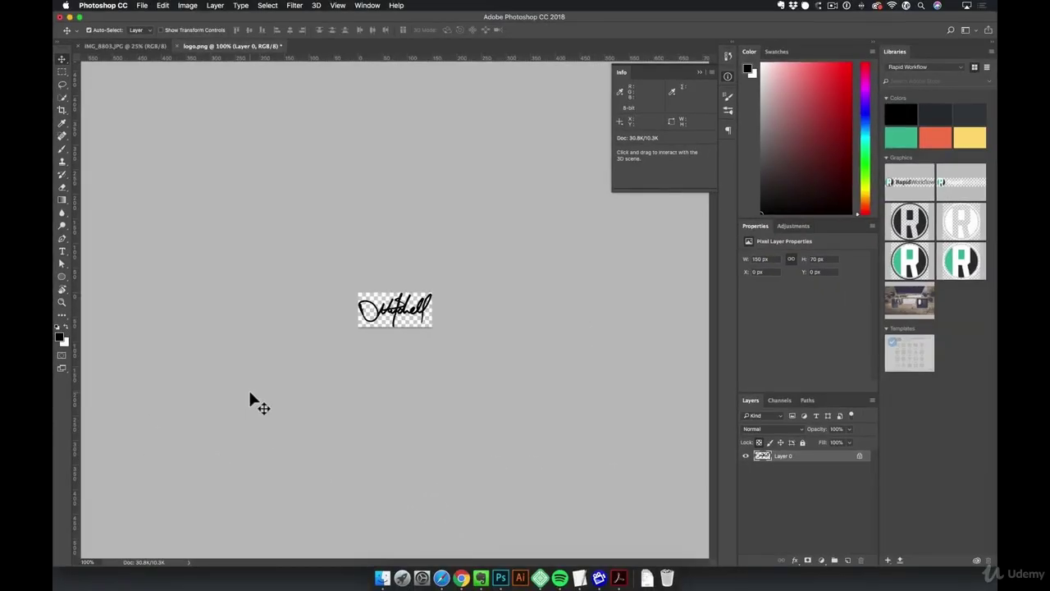
{"action": "key", "text": "x"}
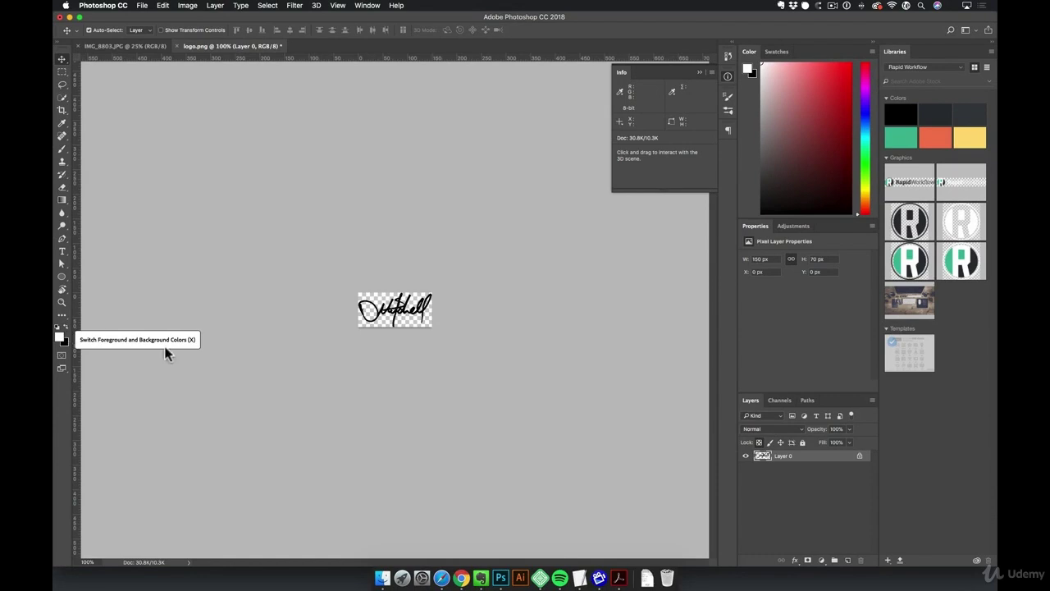
{"action": "key", "text": "alt"}
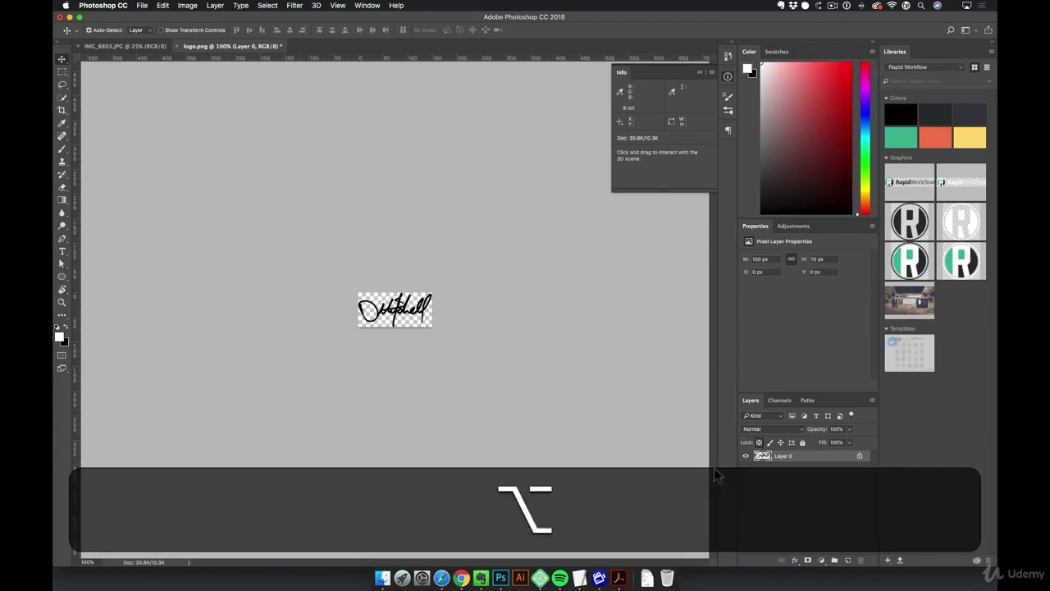
{"action": "key", "text": "alt+BackSpace"}
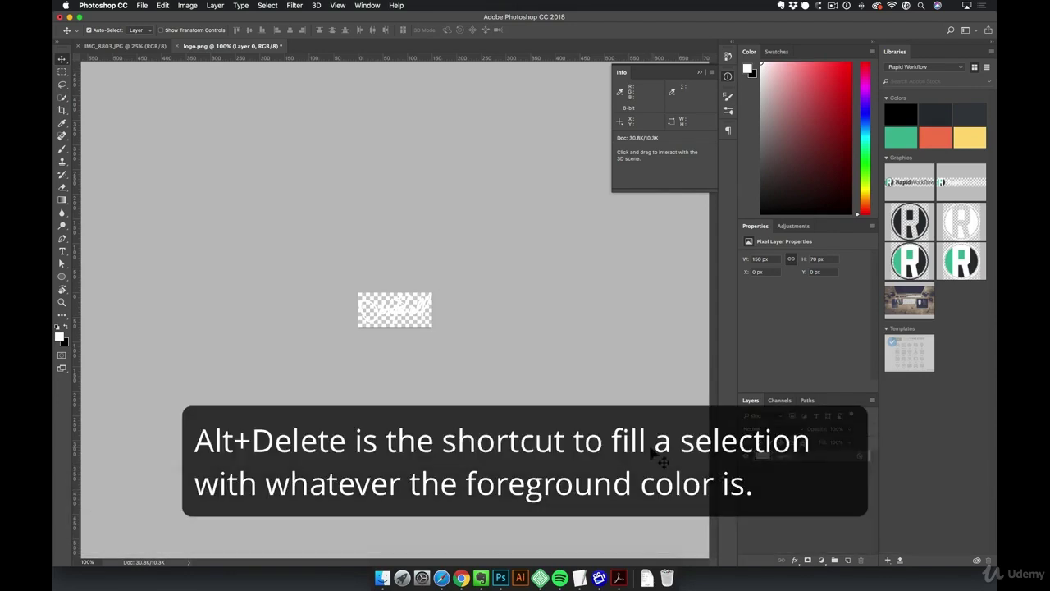
Quick-export the logo as a PNG named logo-white.png
{"action": "left_click", "coordinate": [142, 6]}
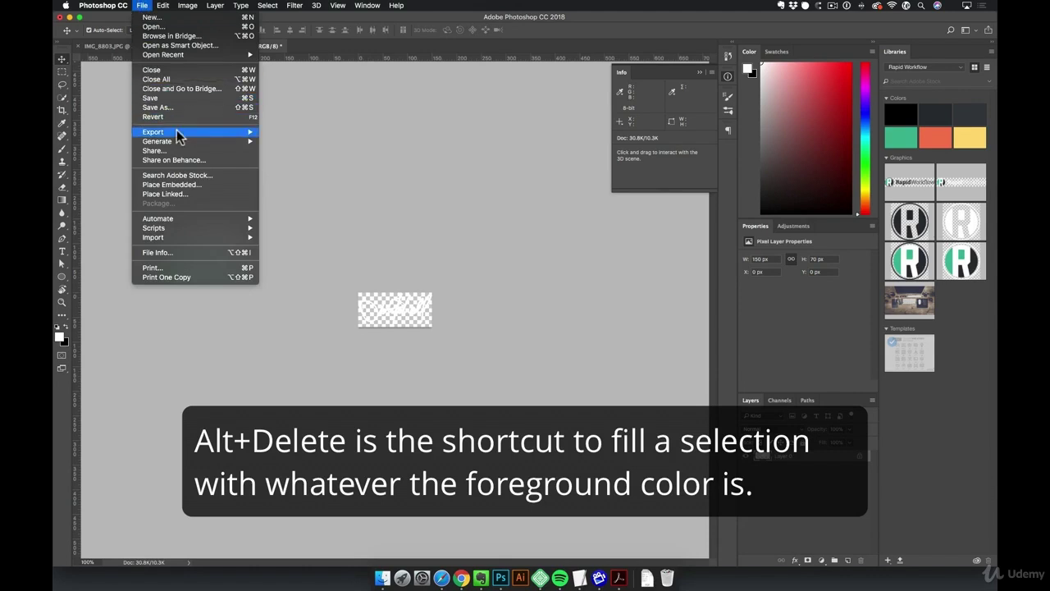
{"action": "mouse_move", "coordinate": [178, 135]}
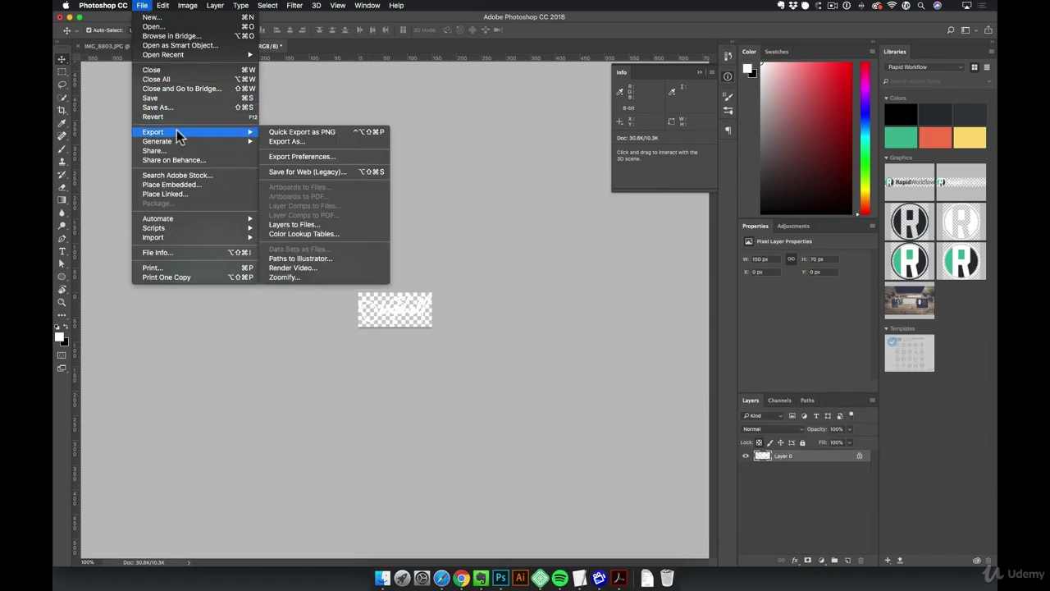
{"action": "left_click", "coordinate": [353, 133]}
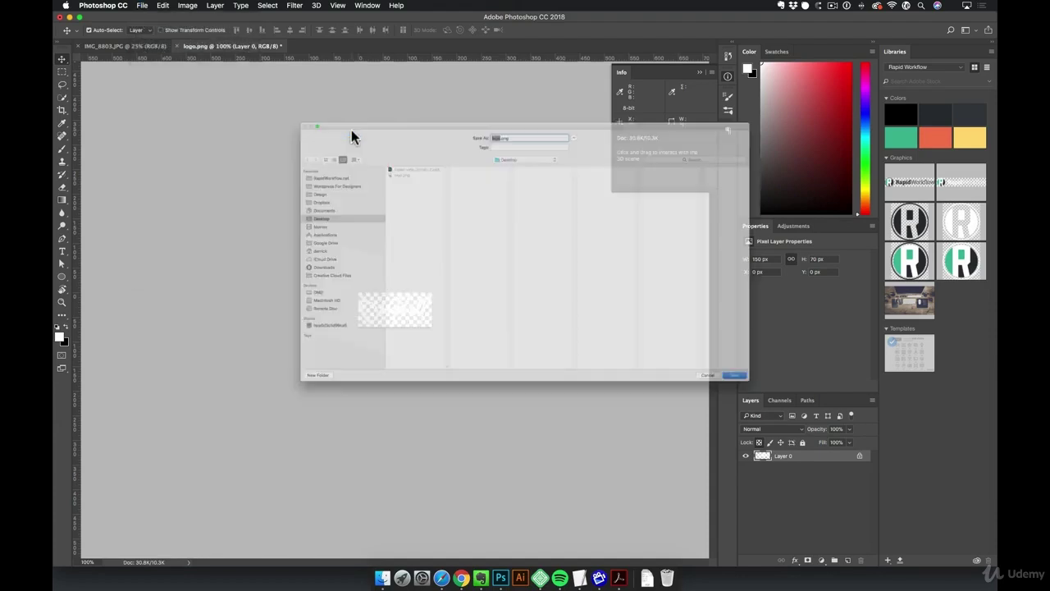
{"action": "key", "text": "Right"}
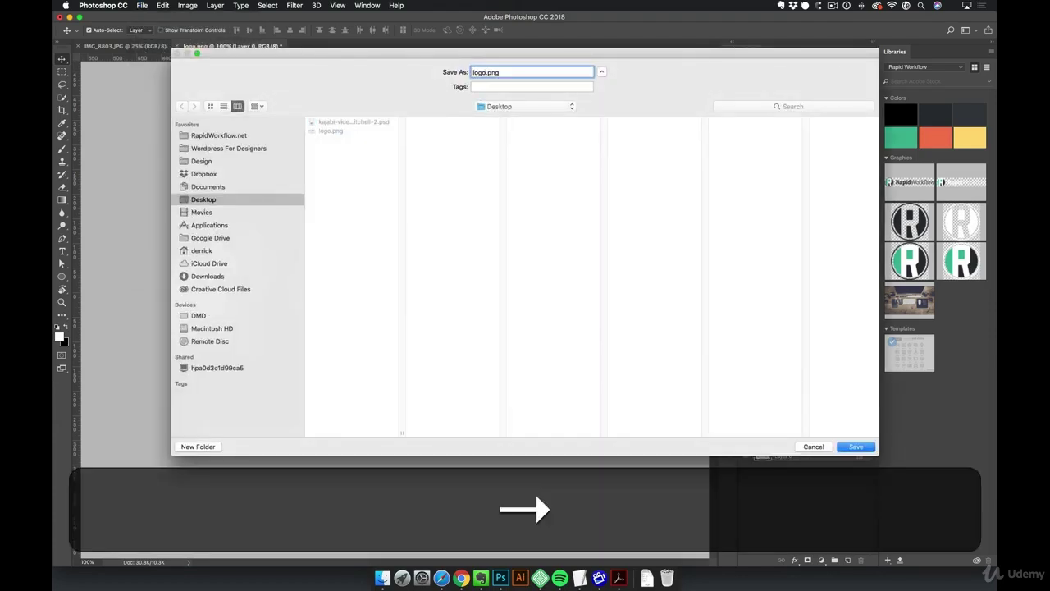
{"action": "type", "text": "-white"}
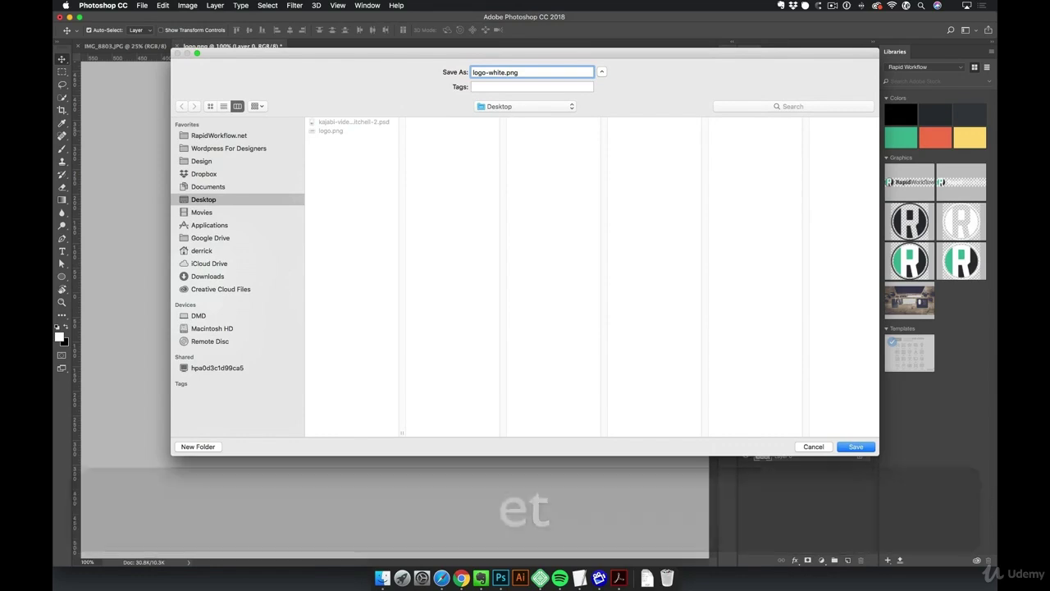
{"action": "key", "text": "Return"}
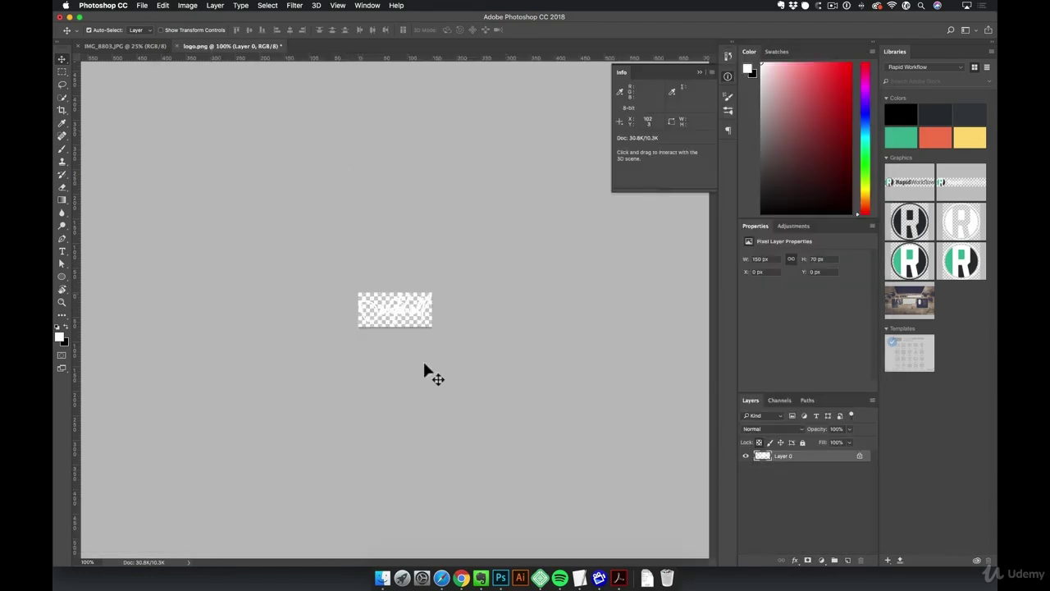
Upload logo-white.png from the Desktop into the media library for the header starting logo
{"action": "left_click", "coordinate": [441, 579]}
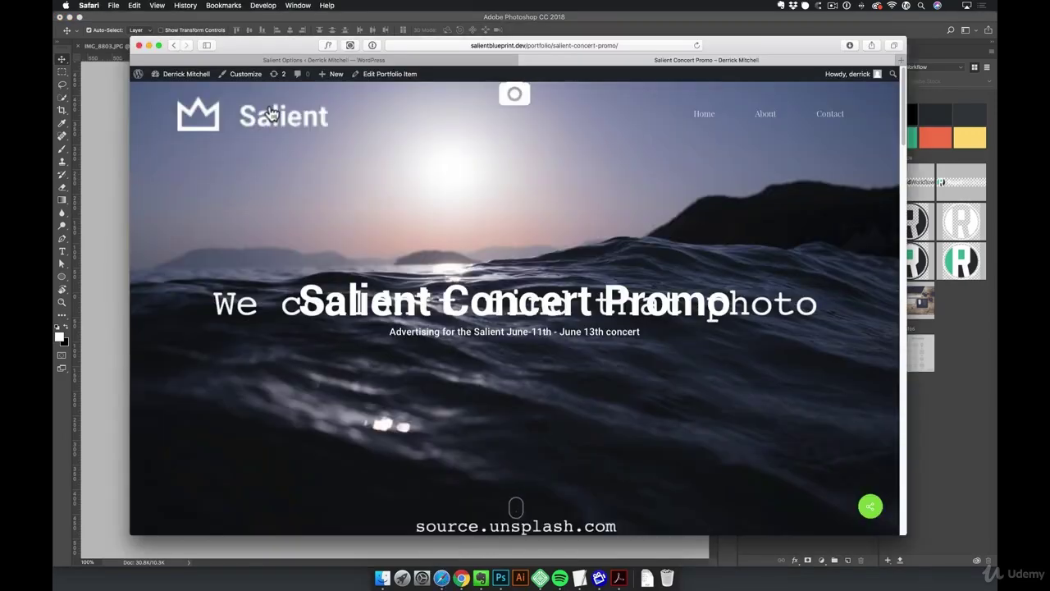
{"action": "left_click", "coordinate": [319, 59]}
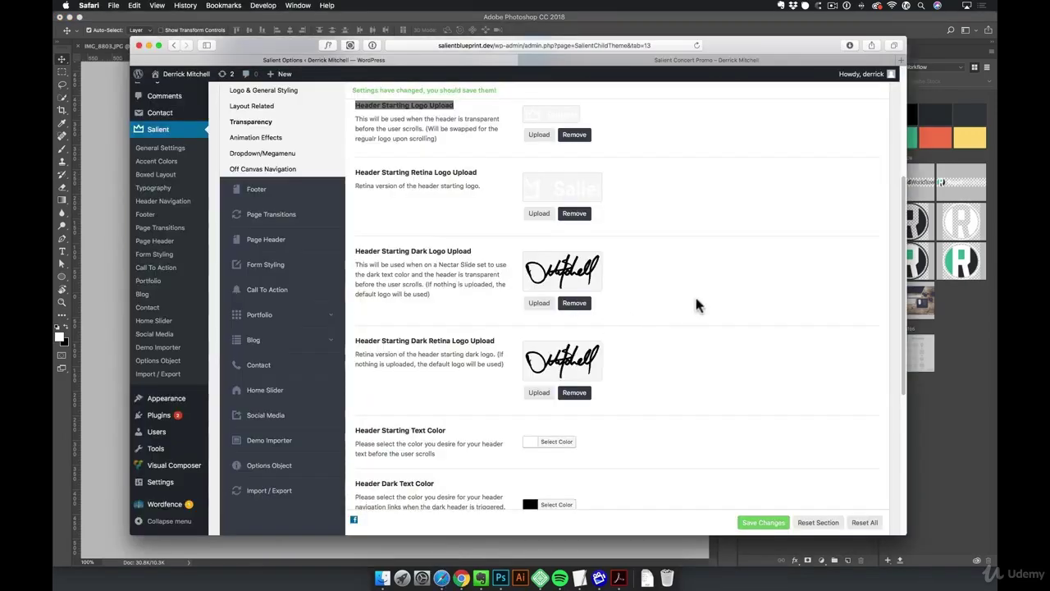
{"action": "scroll", "coordinate": [696, 302], "scroll_direction": "up", "scroll_amount": 3}
{"action": "left_click", "coordinate": [539, 256]}
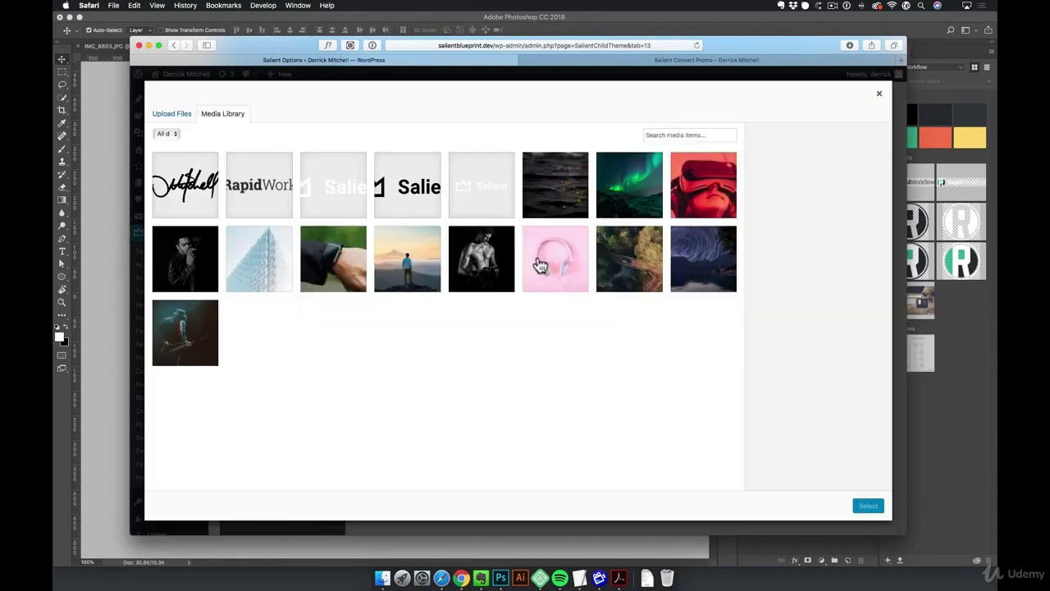
{"action": "left_click", "coordinate": [383, 578]}
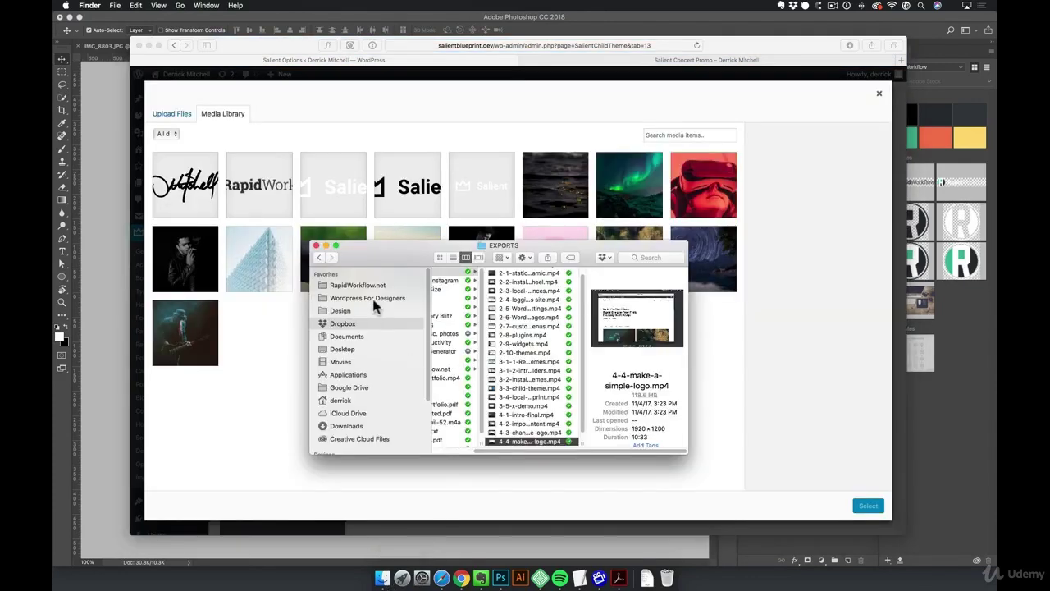
{"action": "left_click", "coordinate": [350, 350]}
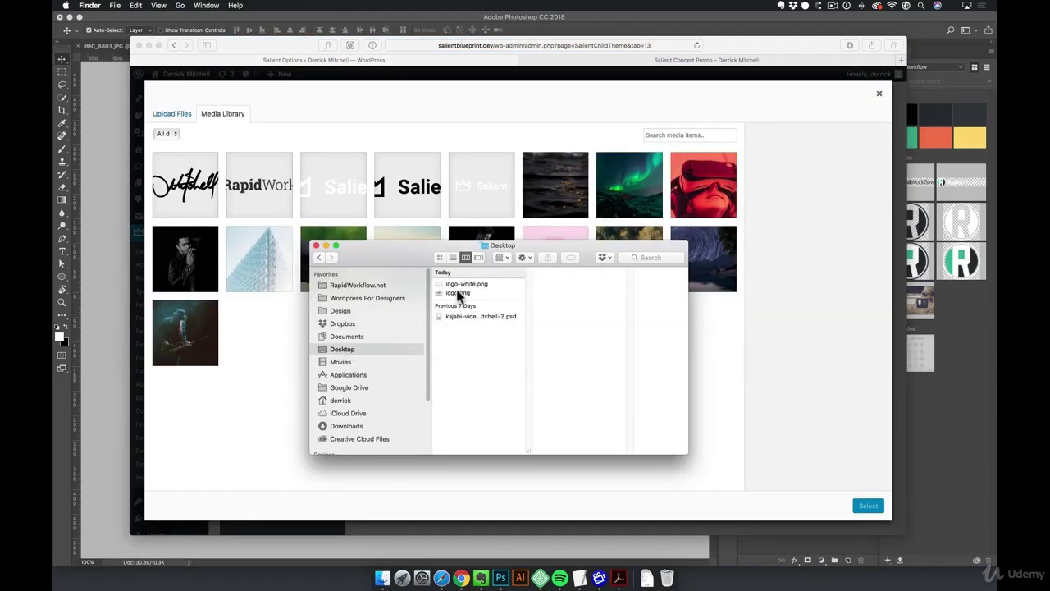
{"action": "left_click_drag", "start_coordinate": [464, 289], "coordinate": [279, 365]}
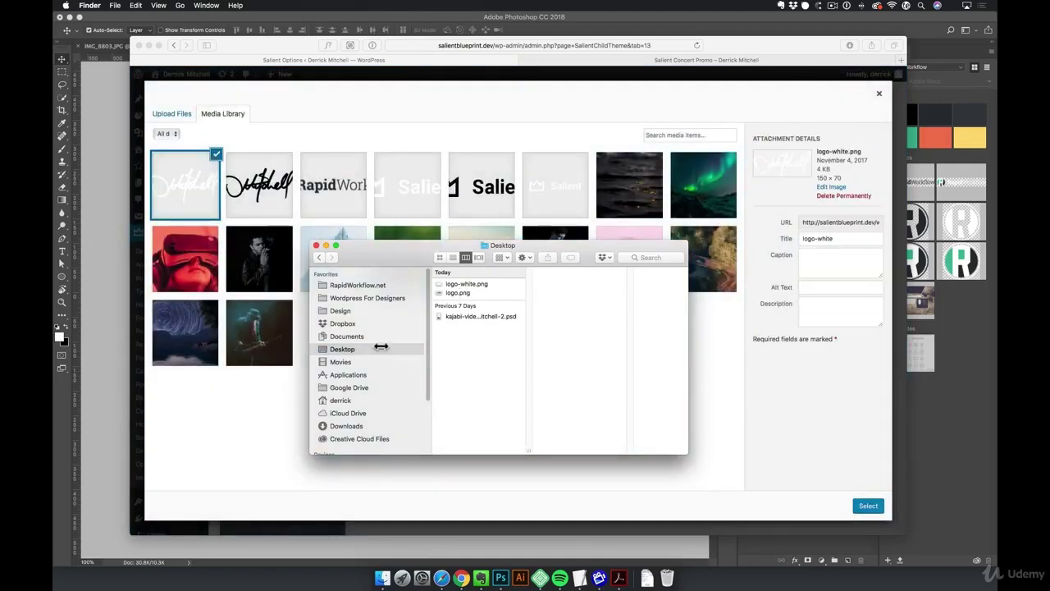
Give the white logo alt text (owner's name plus 'Logo - White Version') and set it as header starting logo
{"action": "left_click", "coordinate": [848, 450]}
{"action": "left_click", "coordinate": [826, 287]}
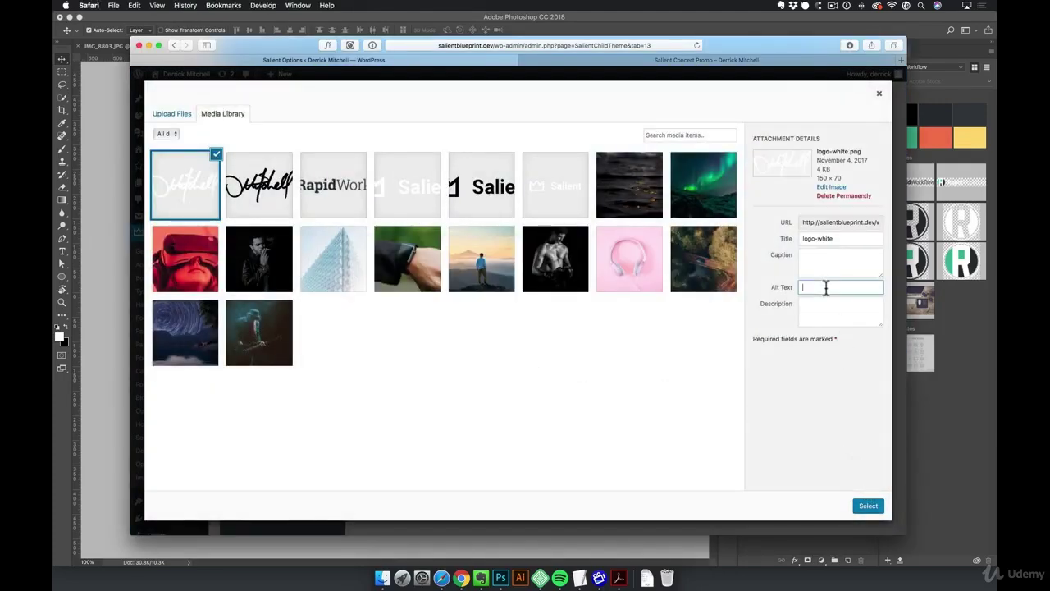
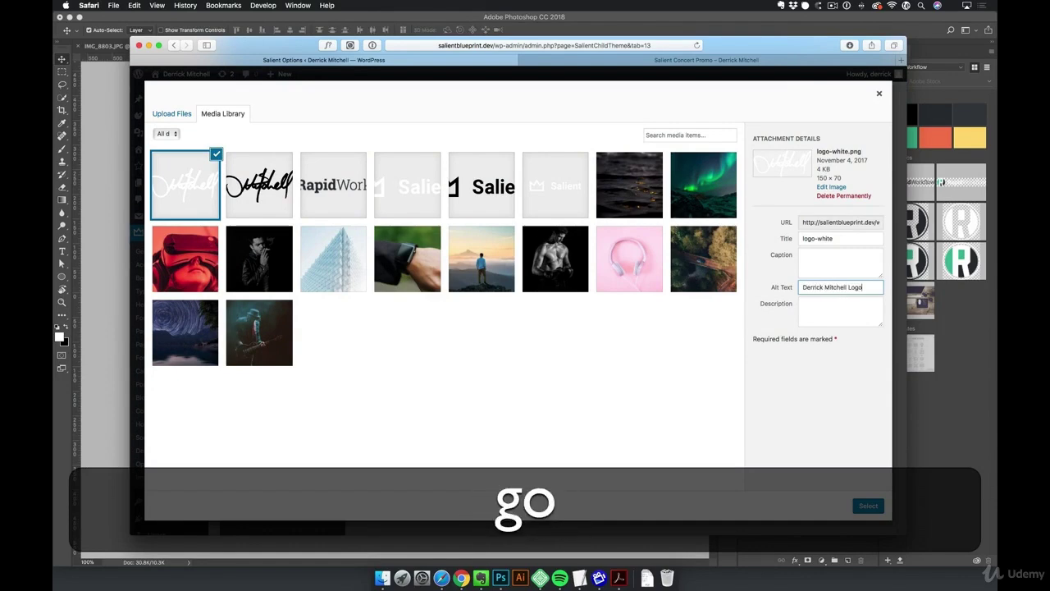
{"action": "type", "text": " - W"}
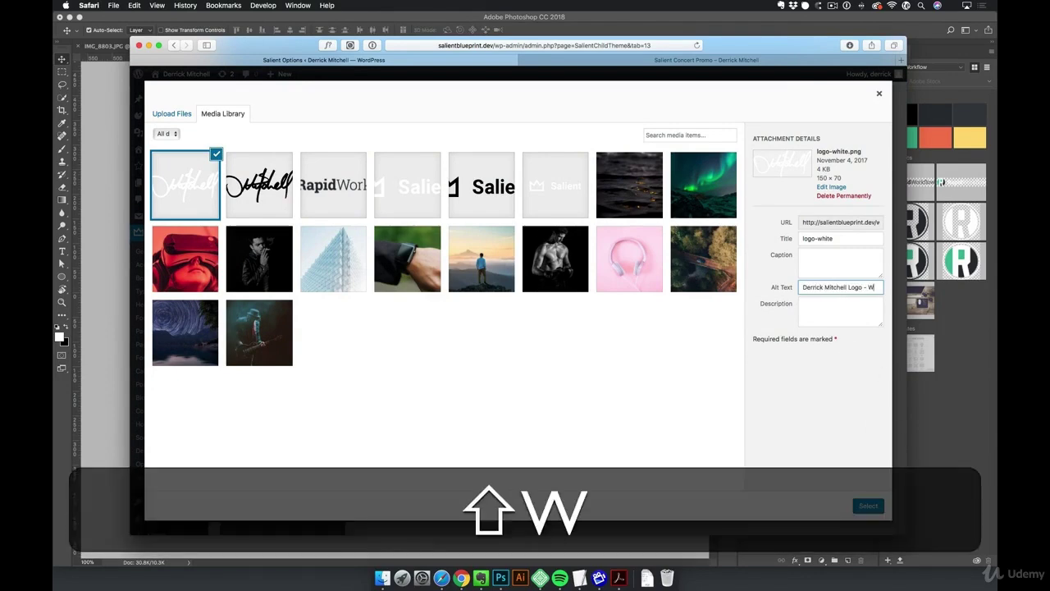
{"action": "type", "text": "hite Version"}
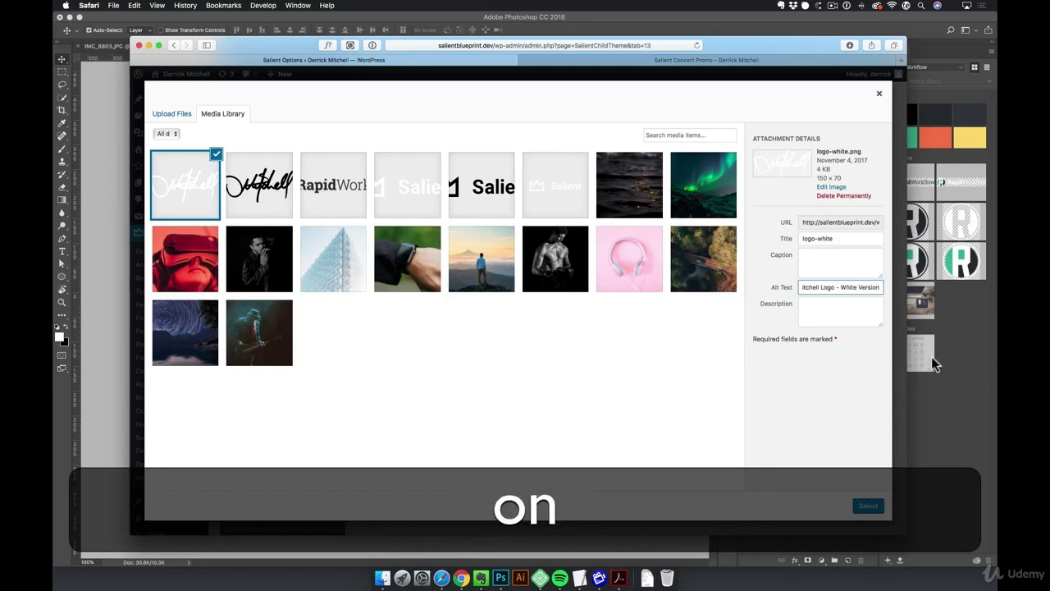
{"action": "key", "text": "super+a"}
{"action": "key", "text": "super+c"}
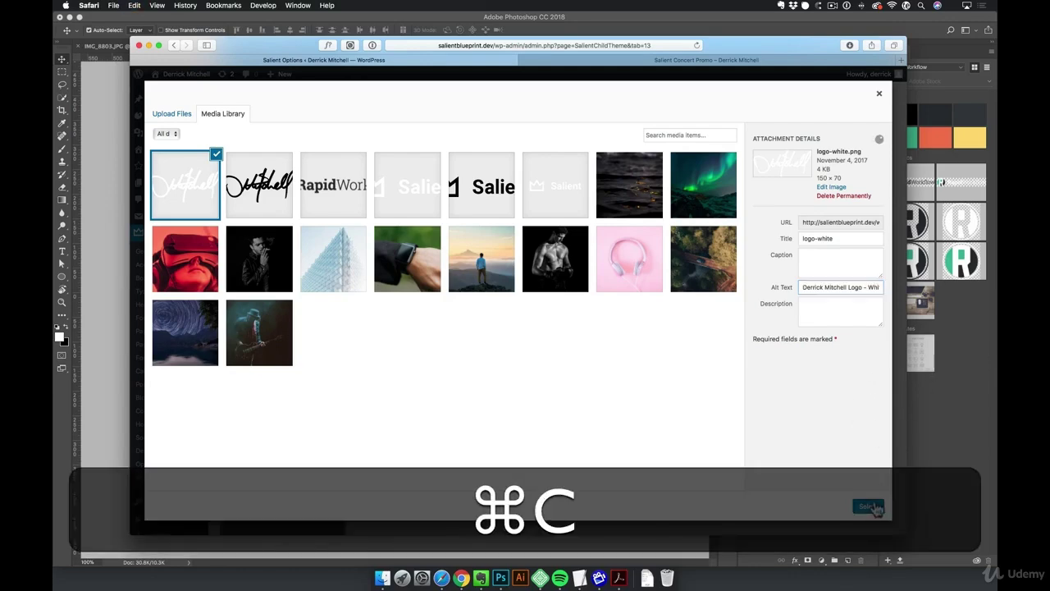
{"action": "left_click", "coordinate": [868, 505]}
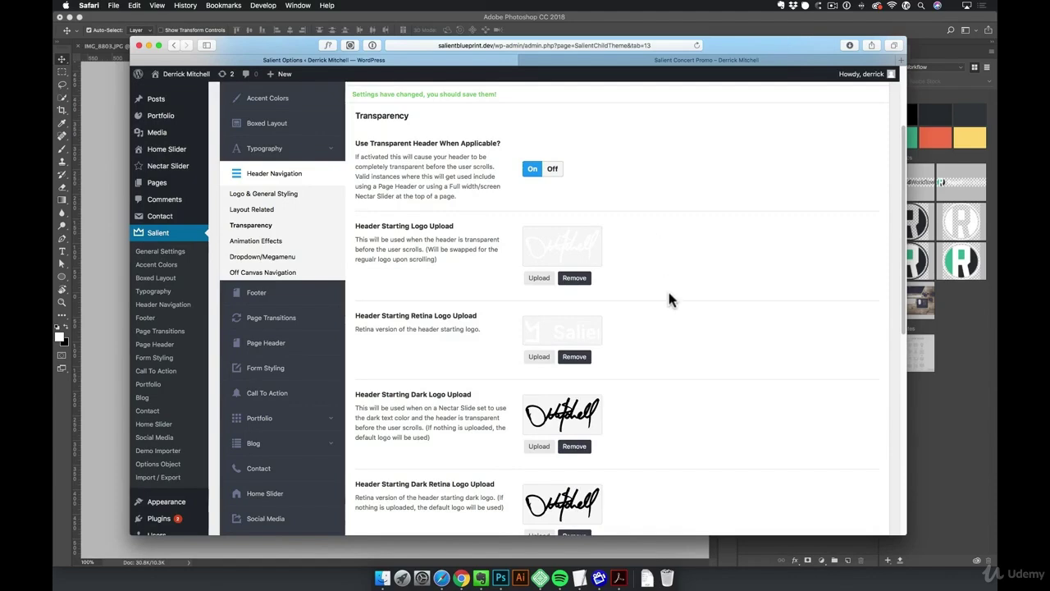
Set logo-white as the retina starting logo too and save the changes
{"action": "left_click", "coordinate": [539, 356]}
{"action": "left_click", "coordinate": [191, 195]}
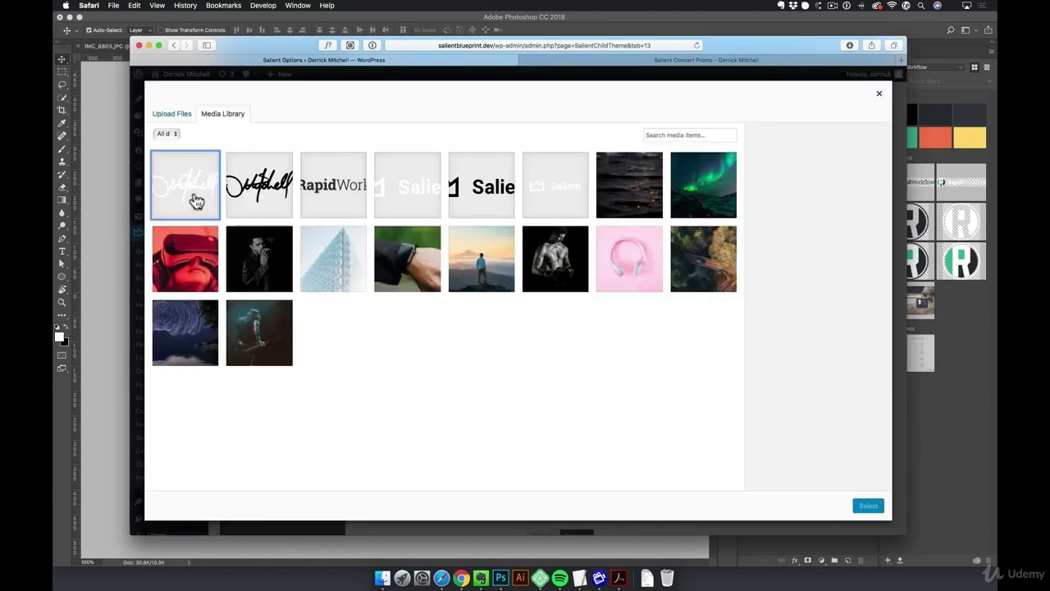
{"action": "left_click", "coordinate": [866, 507]}
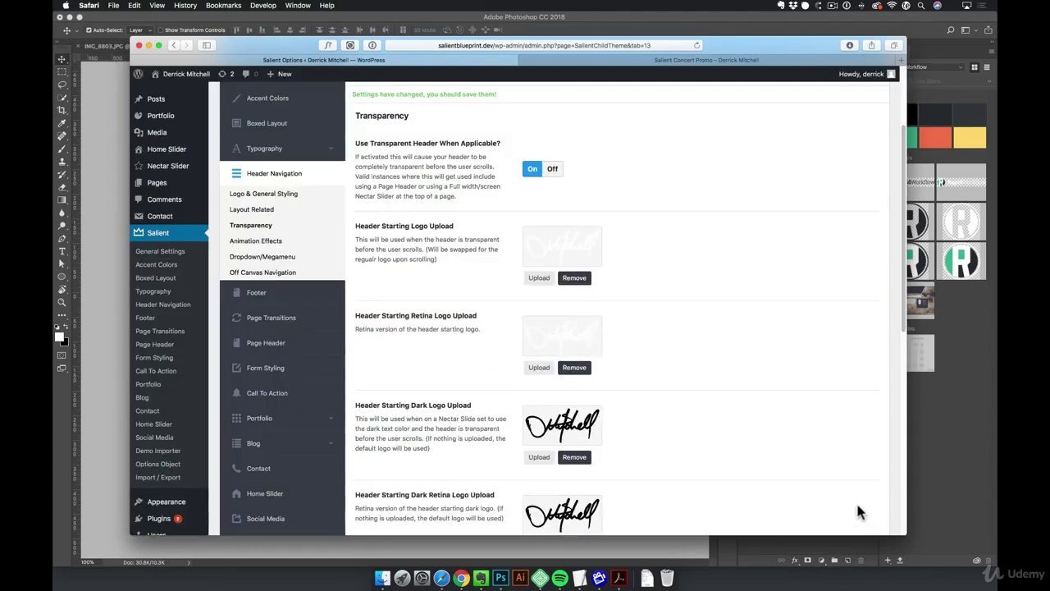
{"action": "scroll", "coordinate": [852, 491], "scroll_direction": "down", "scroll_amount": 5}
{"action": "left_click", "coordinate": [763, 523]}
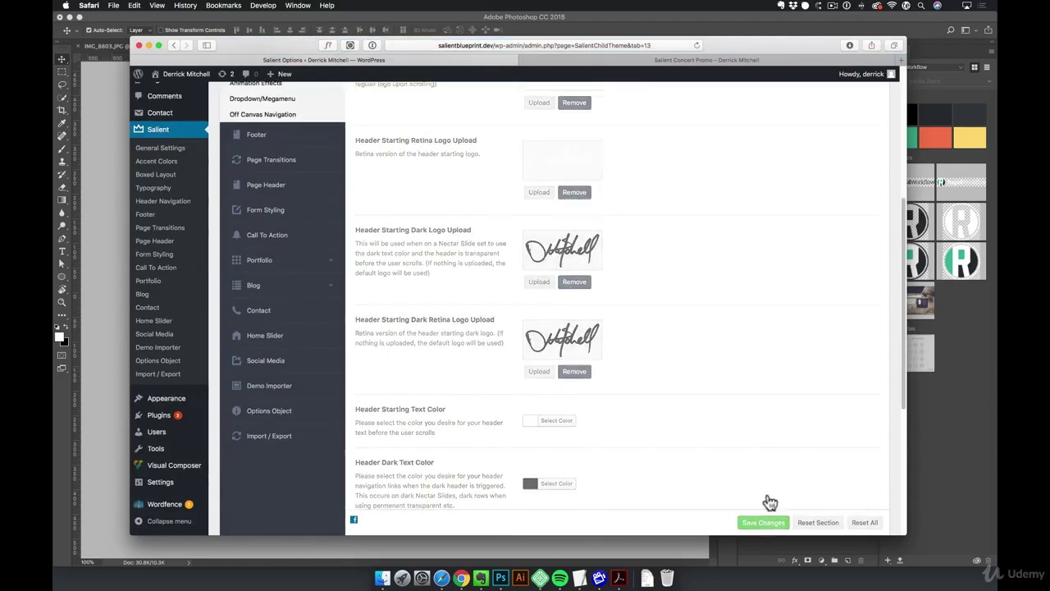
{"action": "left_click", "coordinate": [665, 61]}
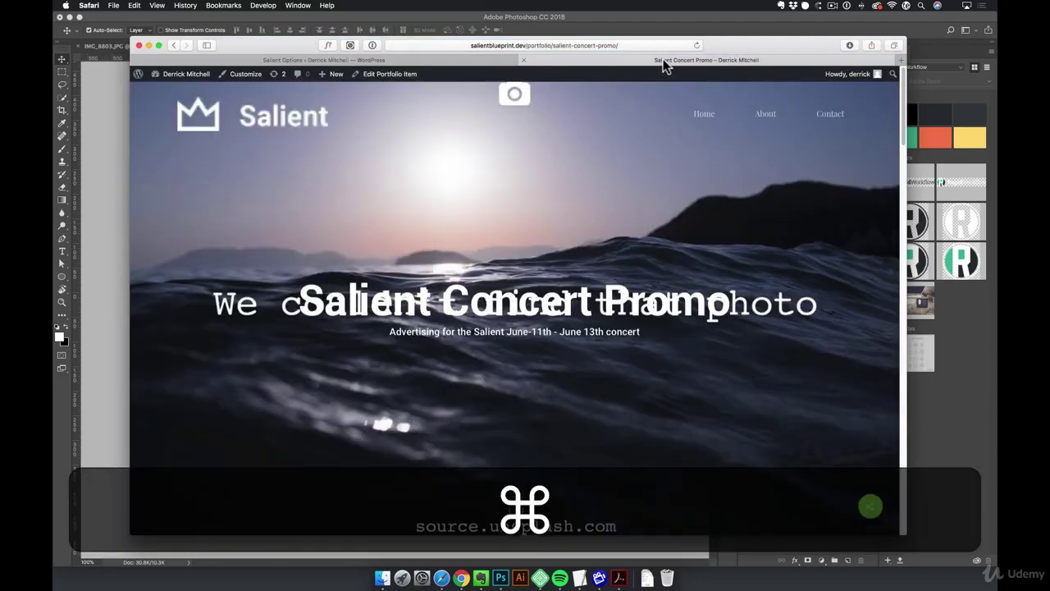
Reload the Salient Concert Promo page and scroll down to check the new header logo
{"action": "key", "text": "cmd+r"}
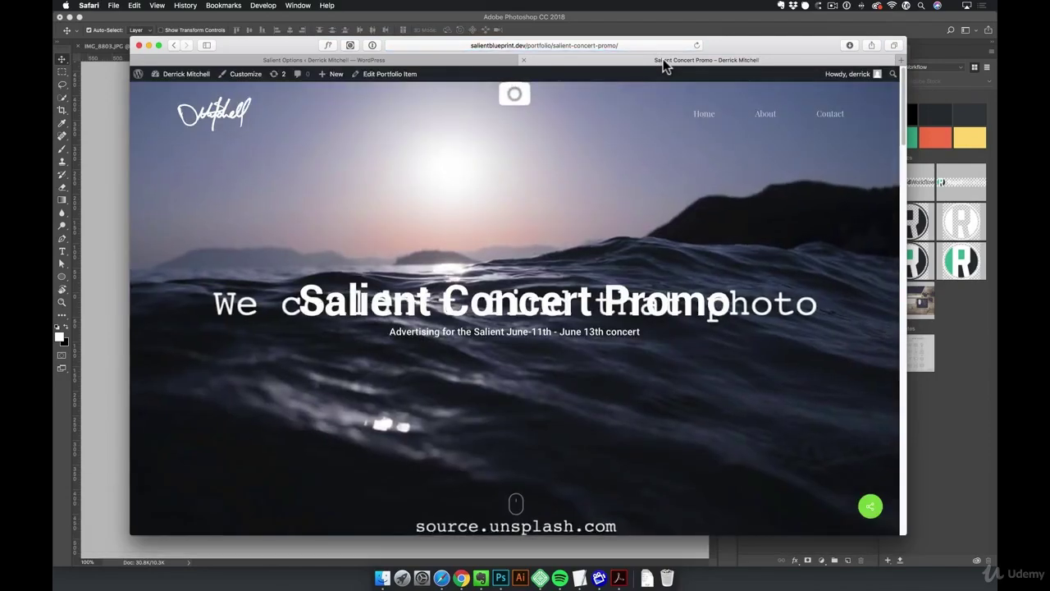
{"action": "scroll", "coordinate": [651, 186], "scroll_direction": "down", "scroll_amount": 10}
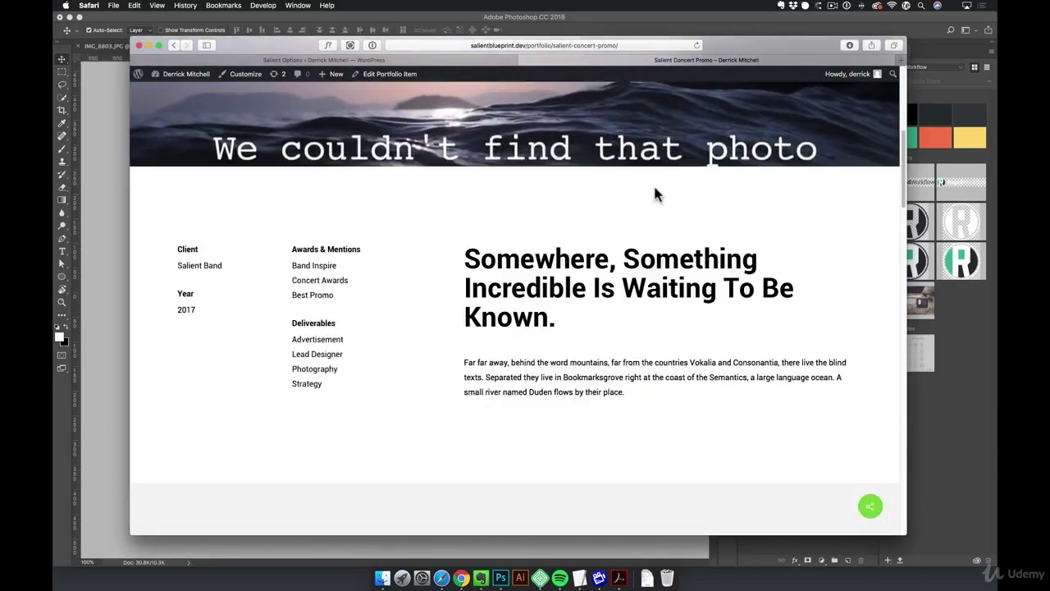
{"action": "scroll", "coordinate": [656, 195], "scroll_direction": "down", "scroll_amount": 2}
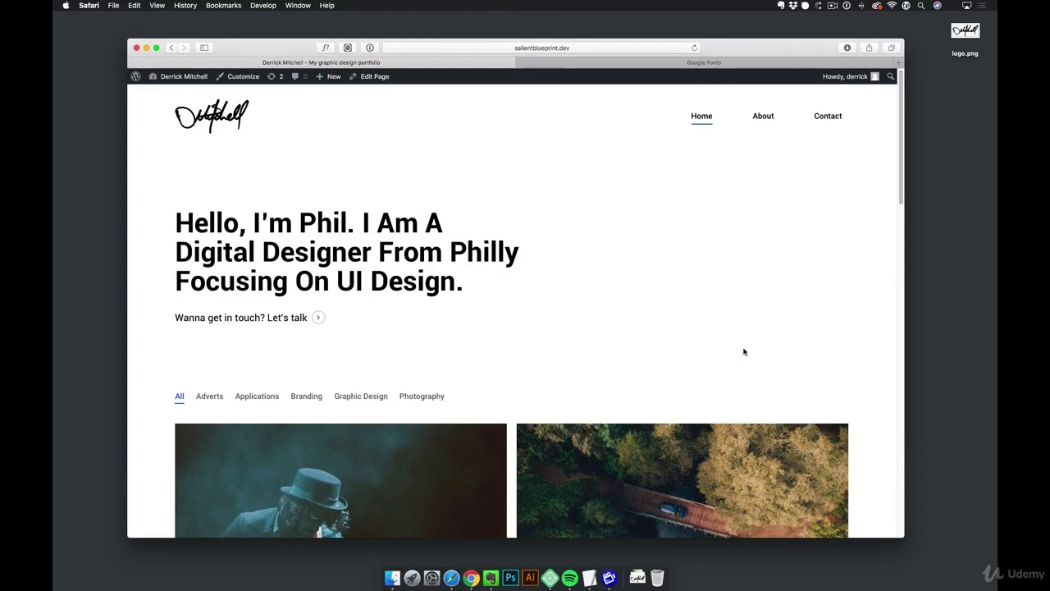
Open the home page in the editor and bring up the intro text block's editing panel
{"action": "left_click_drag", "start_coordinate": [308, 220], "coordinate": [325, 218]}
{"action": "left_click", "coordinate": [325, 219]}
{"action": "left_click", "coordinate": [376, 77]}
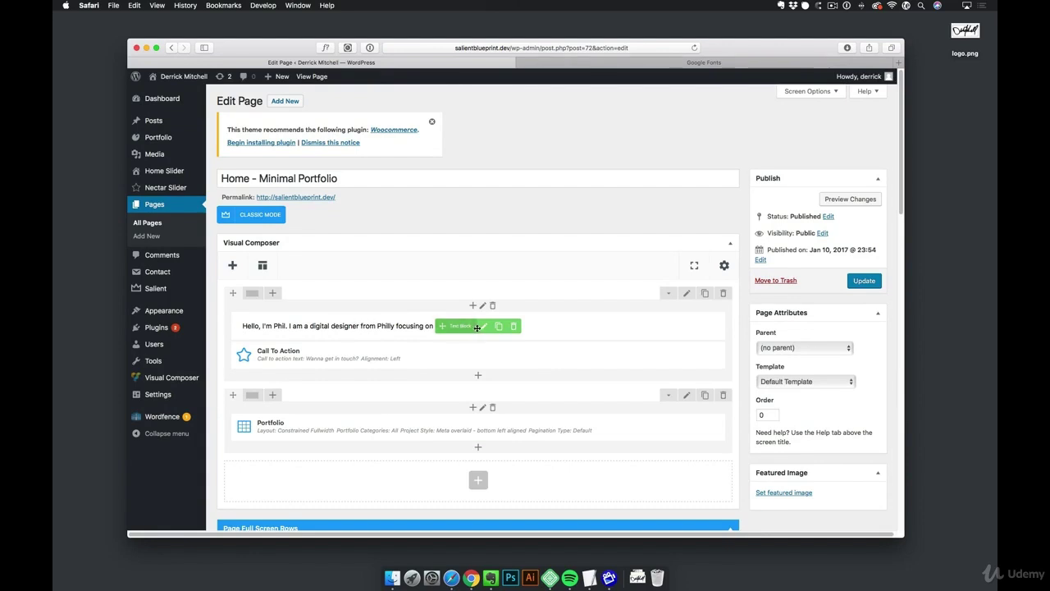
{"action": "left_click", "coordinate": [483, 327]}
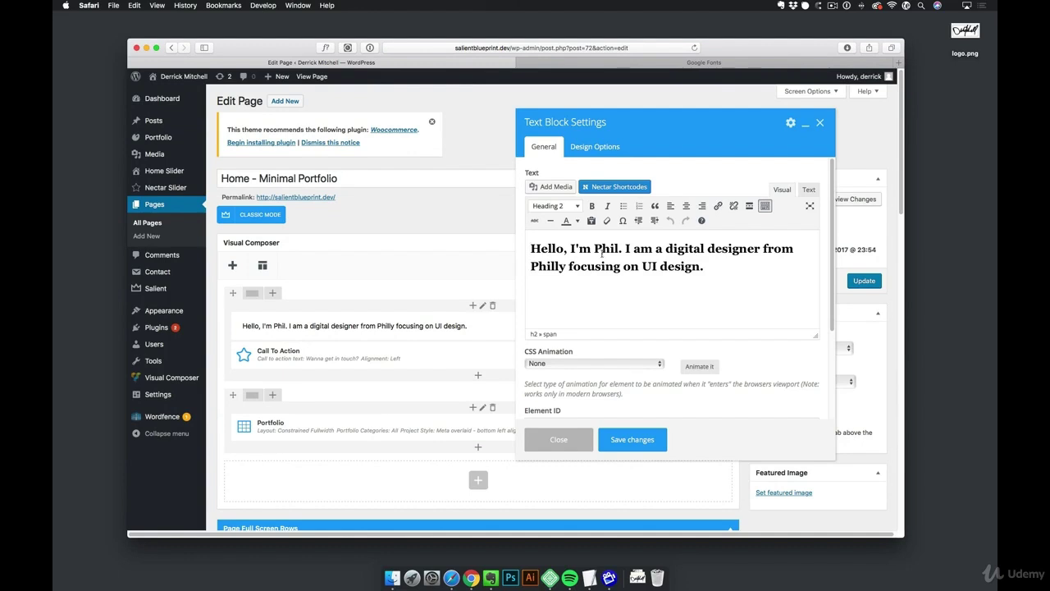
Replace the name, change 'digital' to 'graphic' and 'Philly' to 'Kalispell, Montana.', drop the UI-design phrase, and save
{"action": "double_click", "coordinate": [605, 249]}
{"action": "type", "text": "Derrick"}
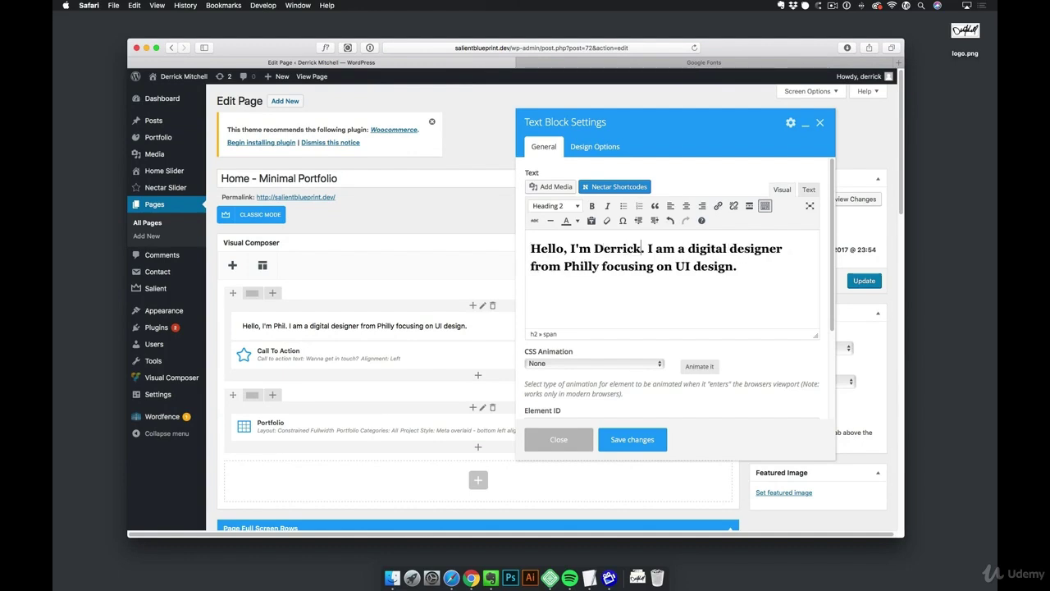
{"action": "left_click_drag", "start_coordinate": [688, 248], "coordinate": [724, 248]}
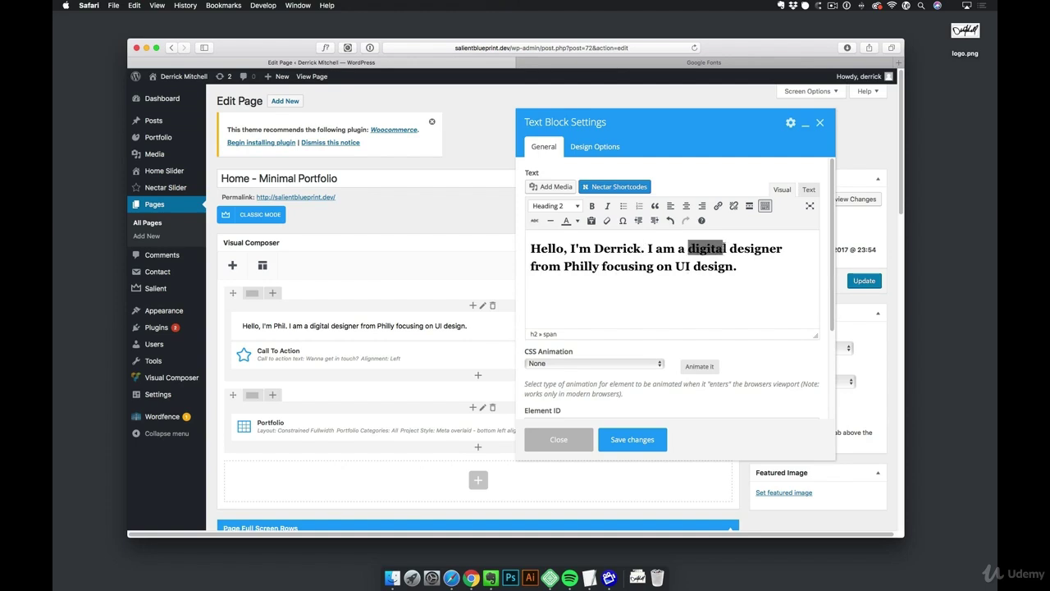
{"action": "type", "text": "graphic"}
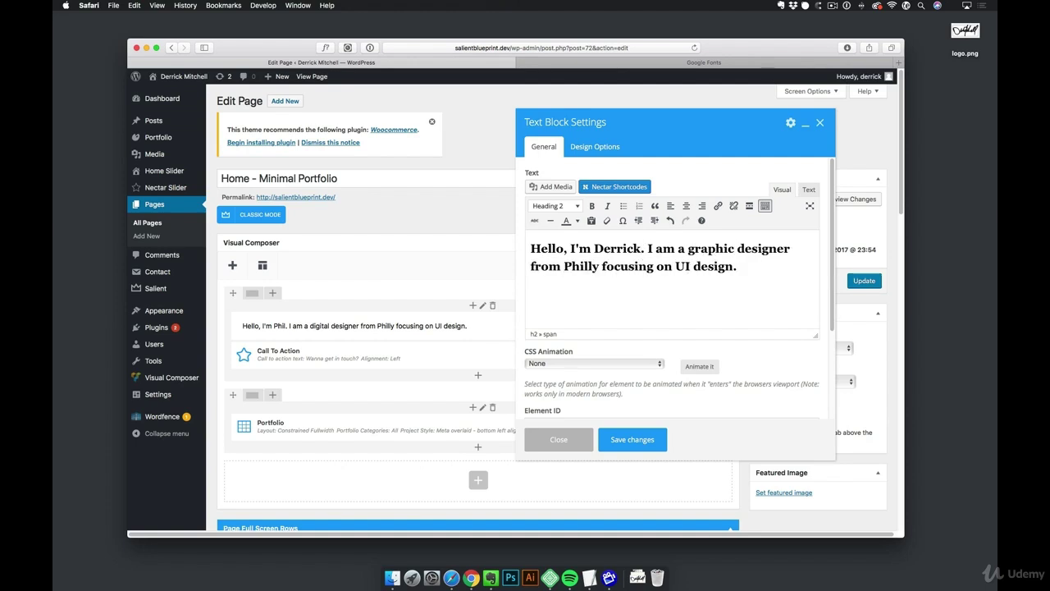
{"action": "double_click", "coordinate": [581, 263]}
{"action": "type", "text": "Kalispell"}
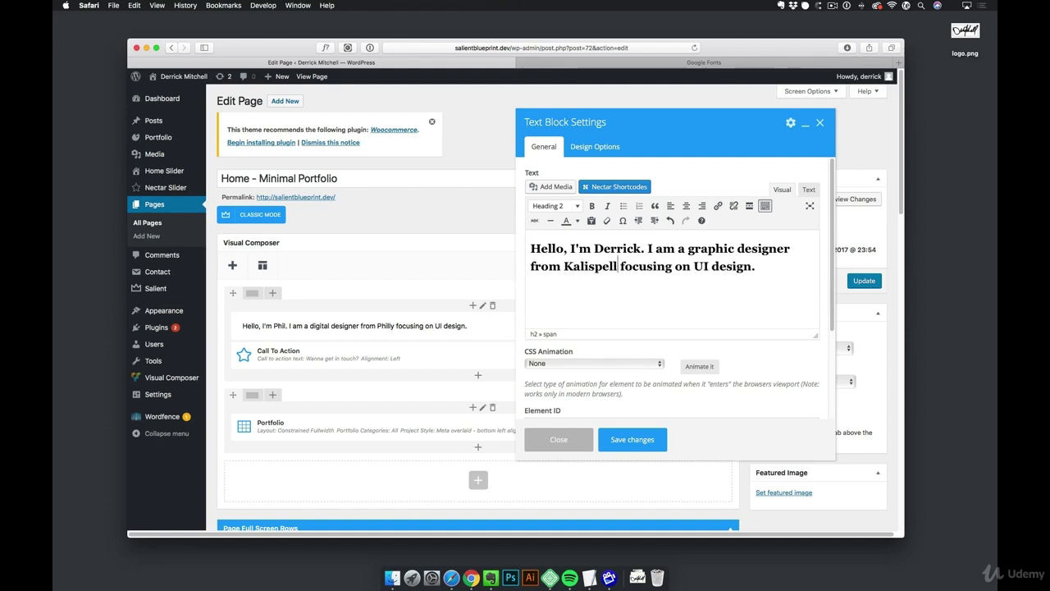
{"action": "type", "text": ", Montana"}
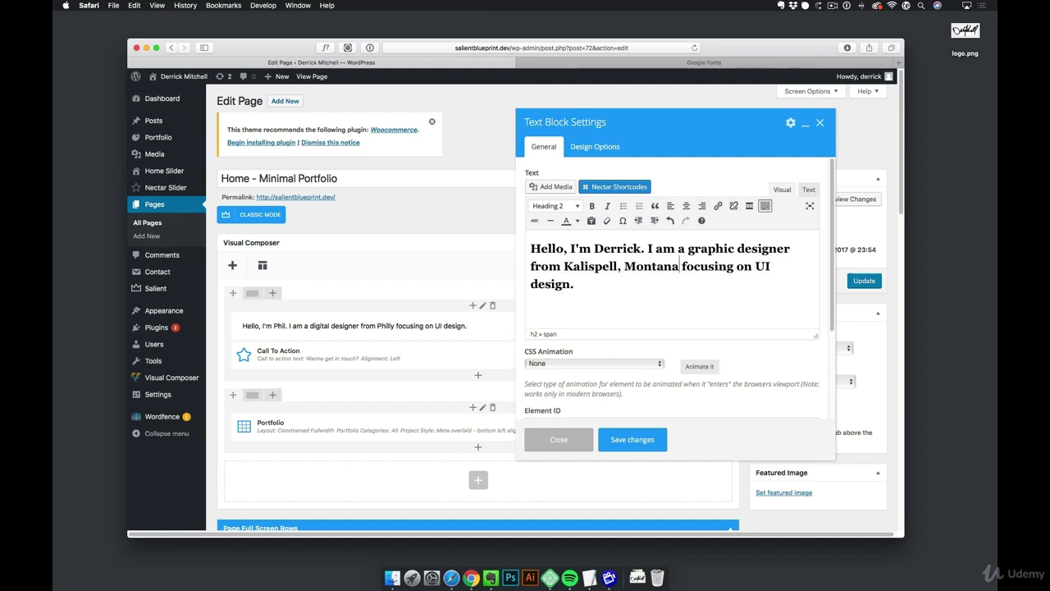
{"action": "type", "text": "."}
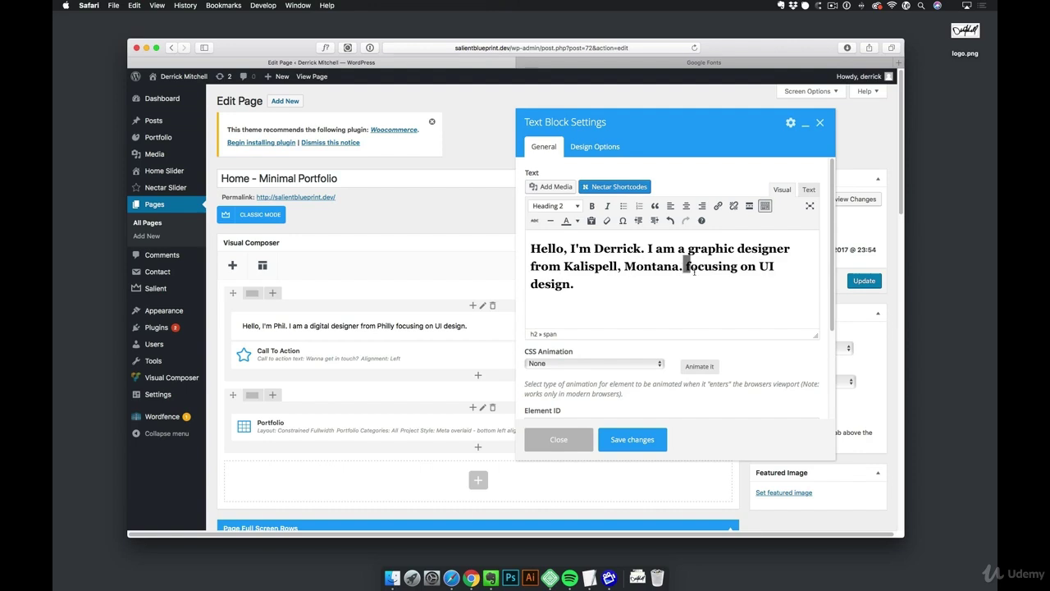
{"action": "left_click_drag", "start_coordinate": [687, 268], "coordinate": [703, 281]}
{"action": "key", "text": "BackSpace"}
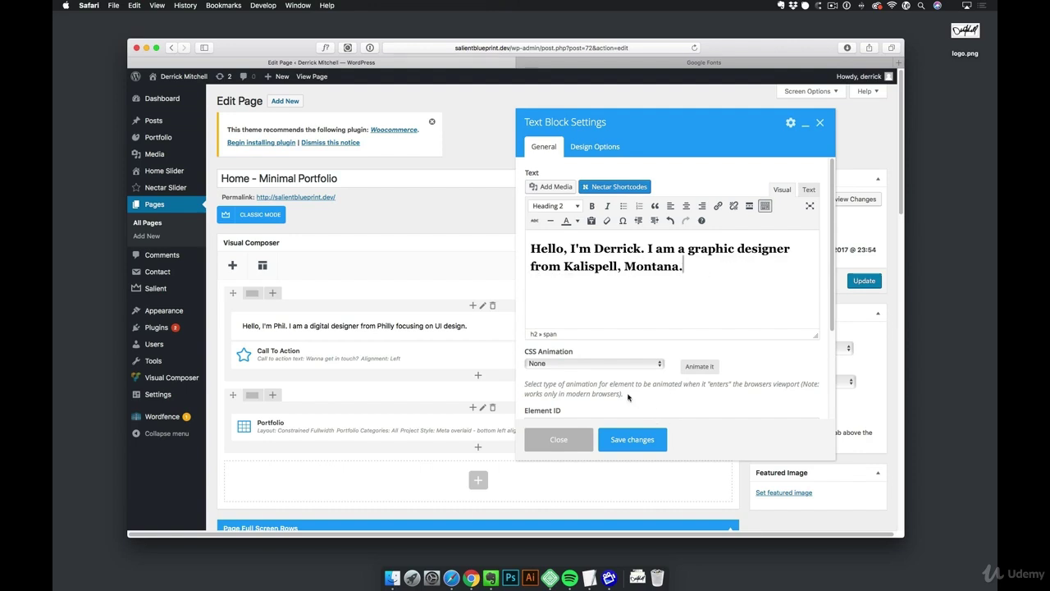
{"action": "left_click", "coordinate": [632, 441]}
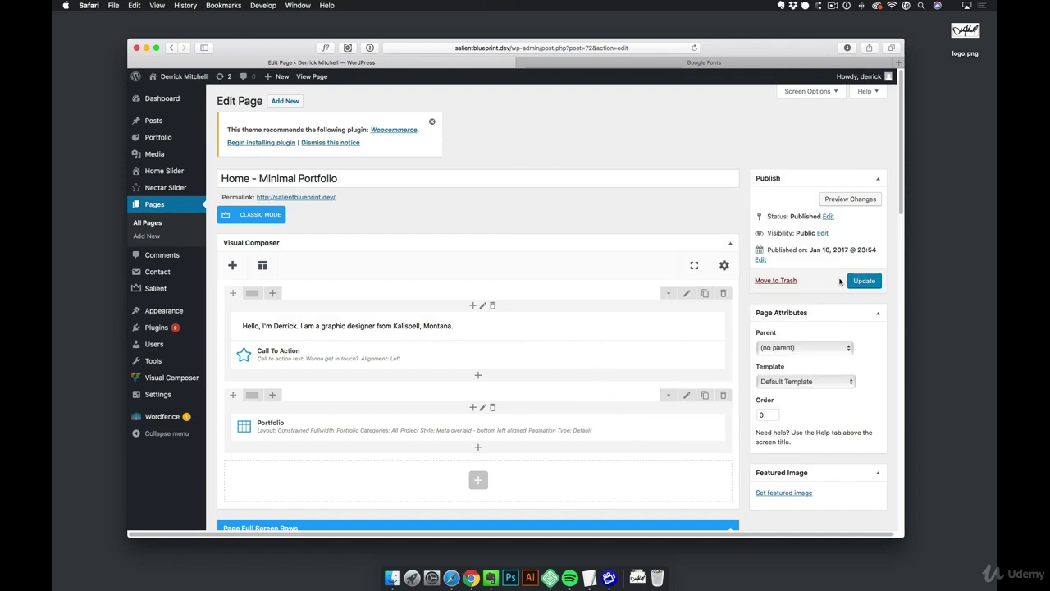
Update the home page, view it live, then go back to the admin Dashboard
{"action": "left_click", "coordinate": [873, 282]}
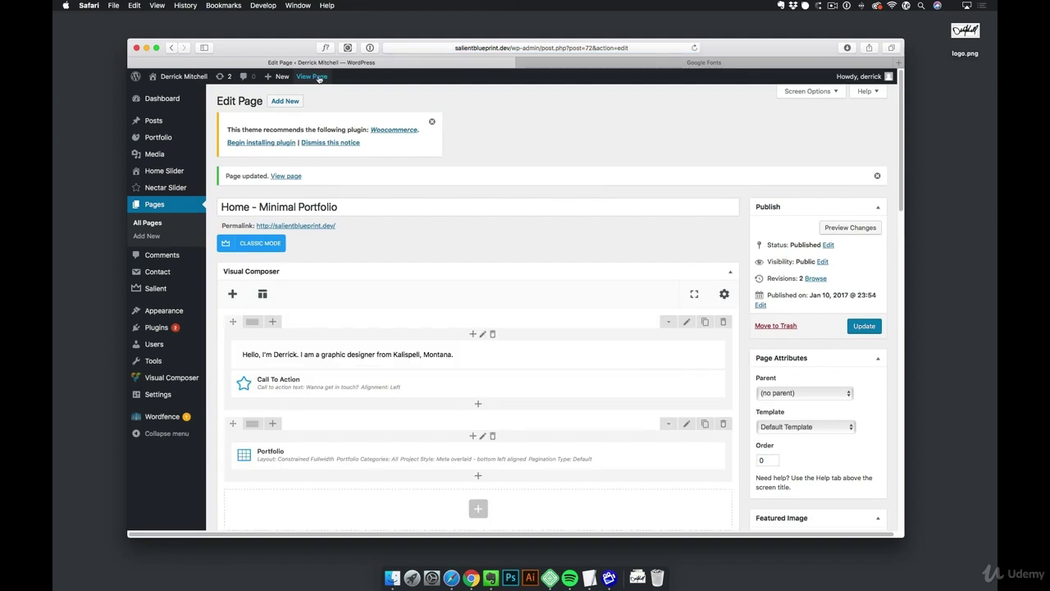
{"action": "left_click", "coordinate": [312, 77]}
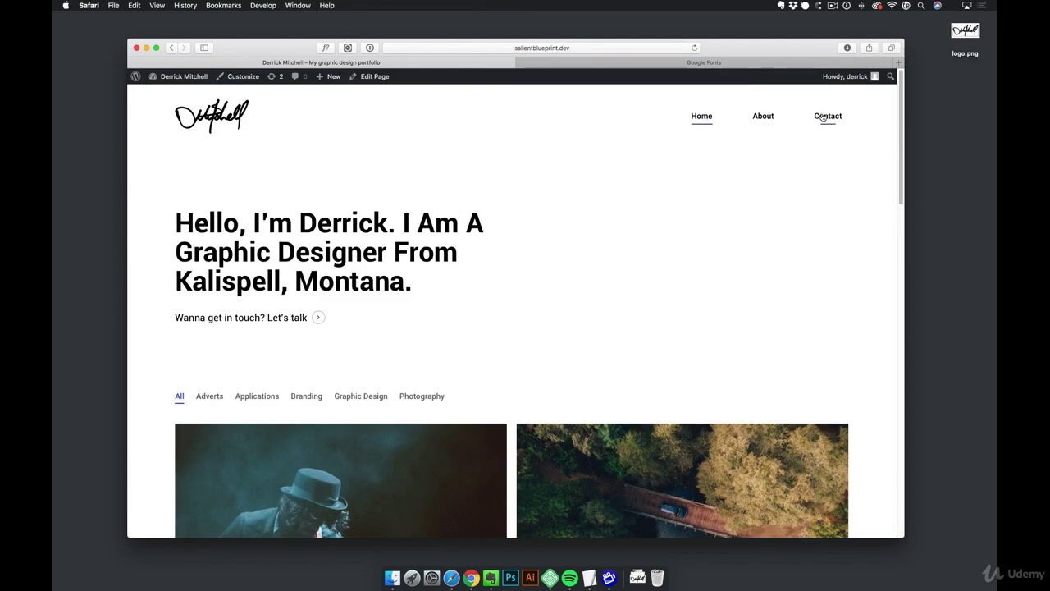
{"action": "left_click", "coordinate": [178, 79]}
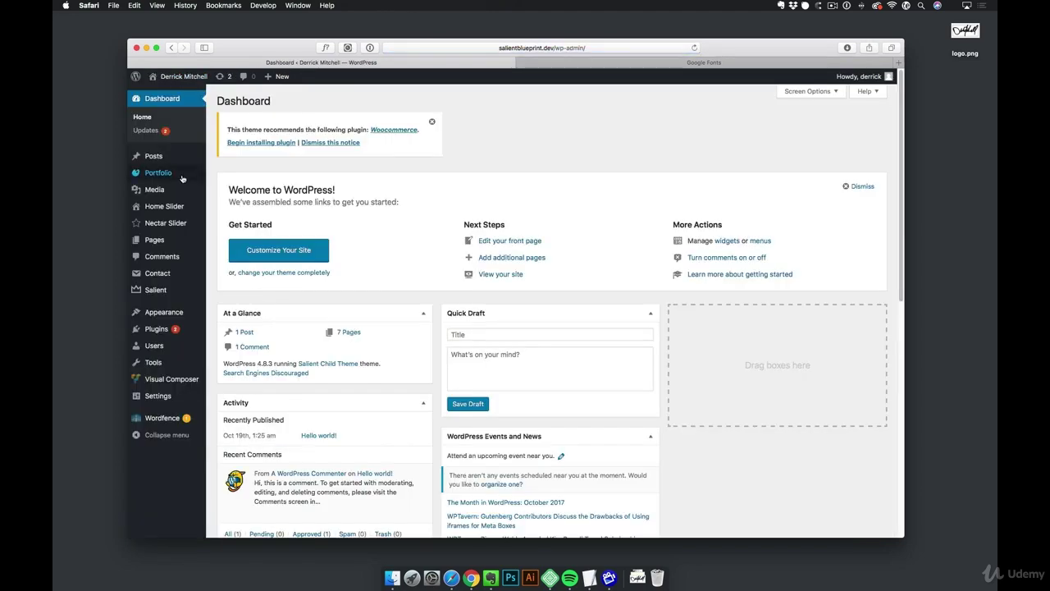
{"action": "mouse_move", "coordinate": [153, 294]}
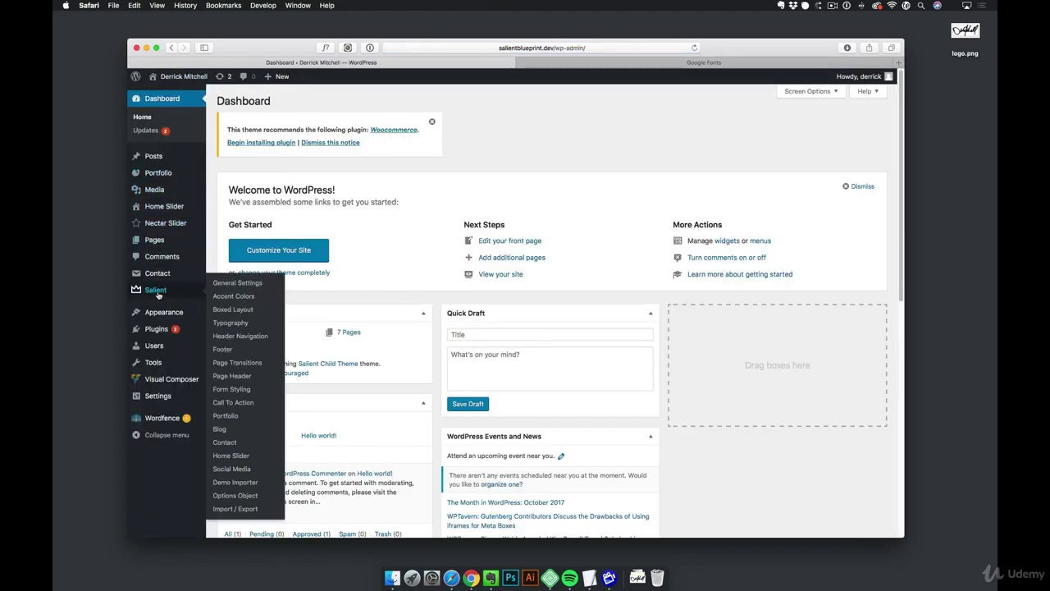
Check the Salient Navigation Font Family list, leave it on Roboto, and switch to Google Fonts
{"action": "left_click", "coordinate": [232, 324]}
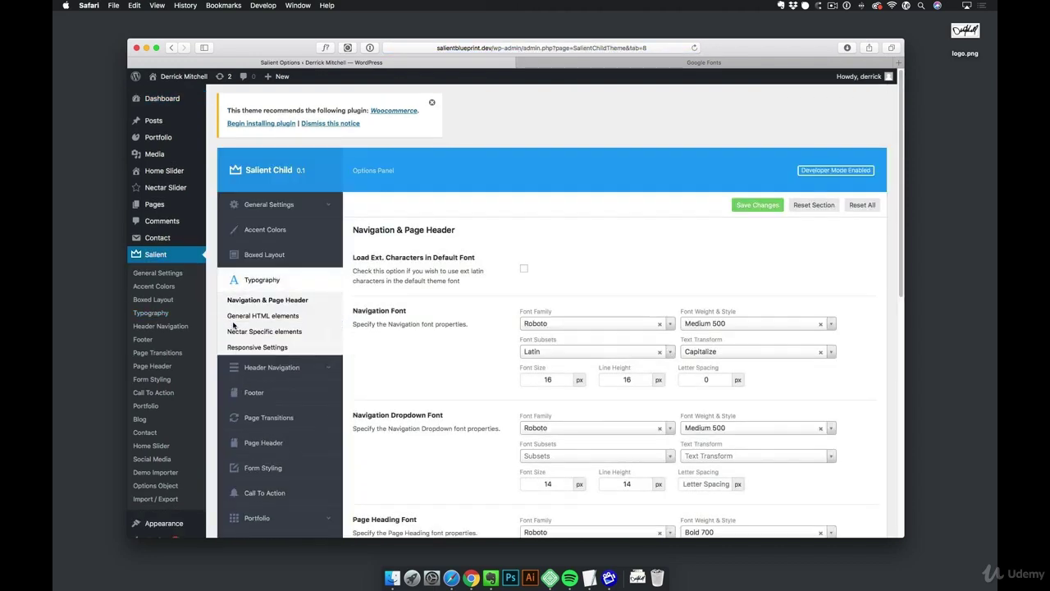
{"action": "left_click", "coordinate": [616, 323]}
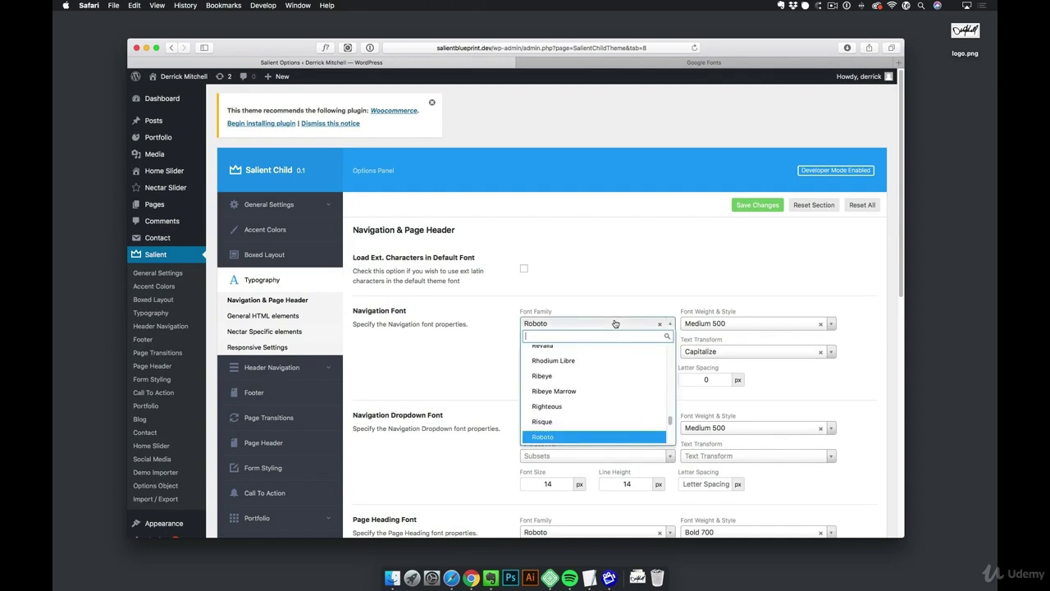
{"action": "left_click", "coordinate": [454, 385]}
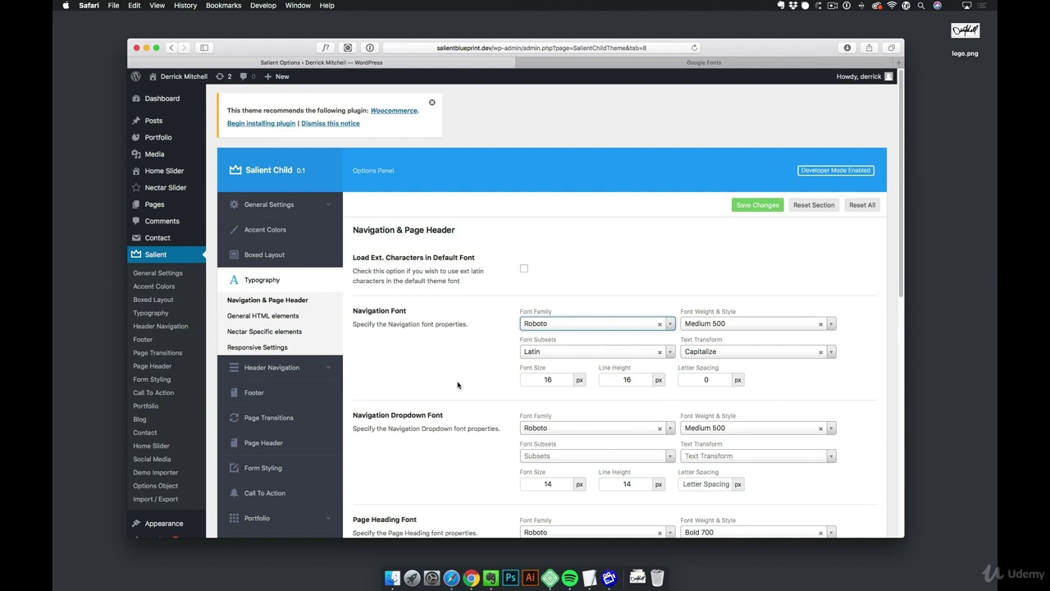
{"action": "left_click", "coordinate": [645, 63]}
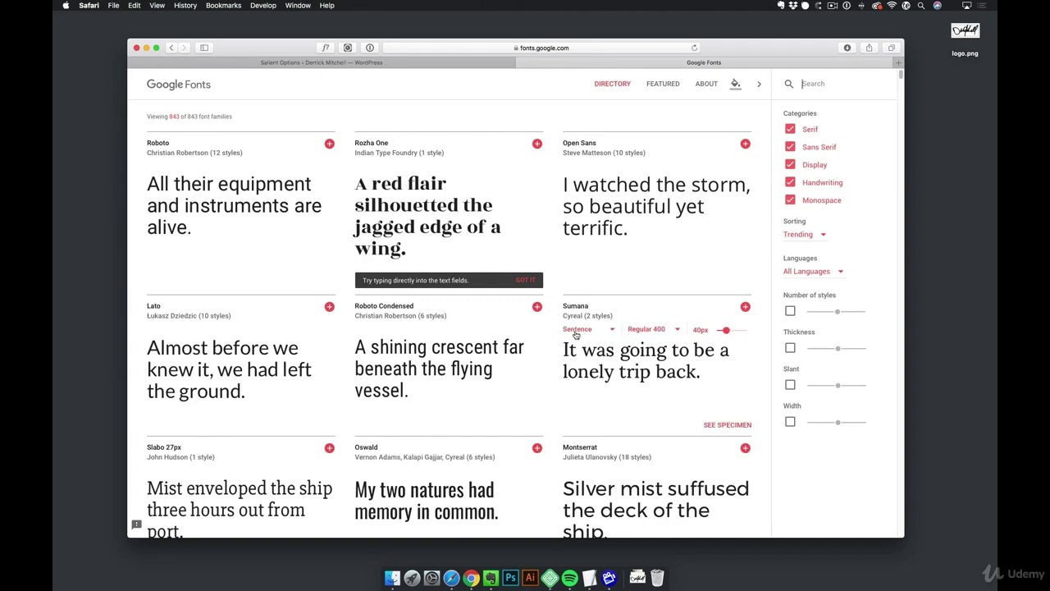
Scroll the Google Fonts directory to Playfair Display, then return to the Salient typography options
{"action": "scroll", "coordinate": [574, 328], "scroll_direction": "down", "scroll_amount": 5}
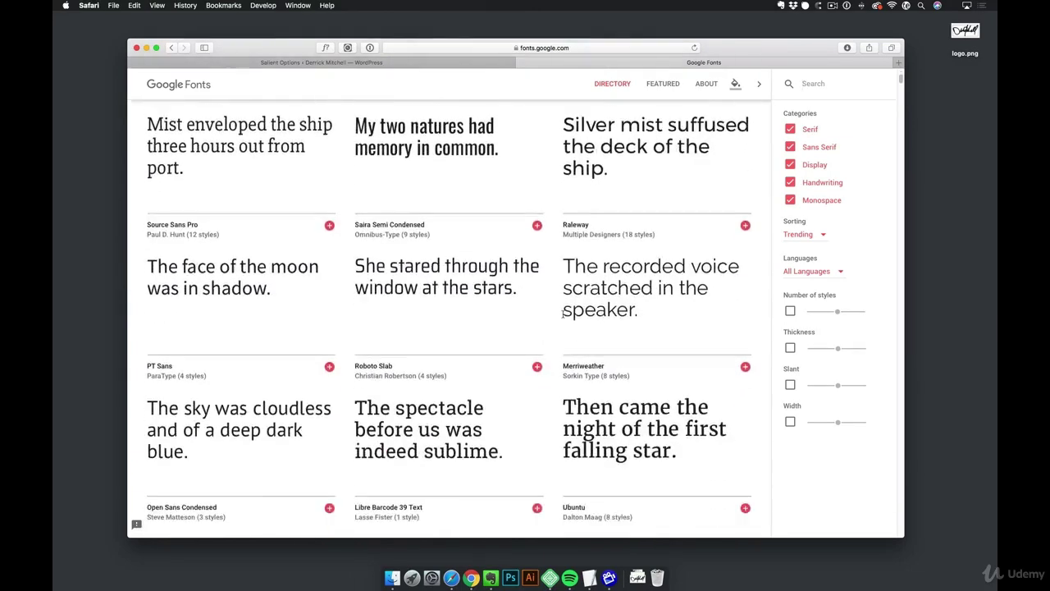
{"action": "scroll", "coordinate": [563, 312], "scroll_direction": "down", "scroll_amount": 10}
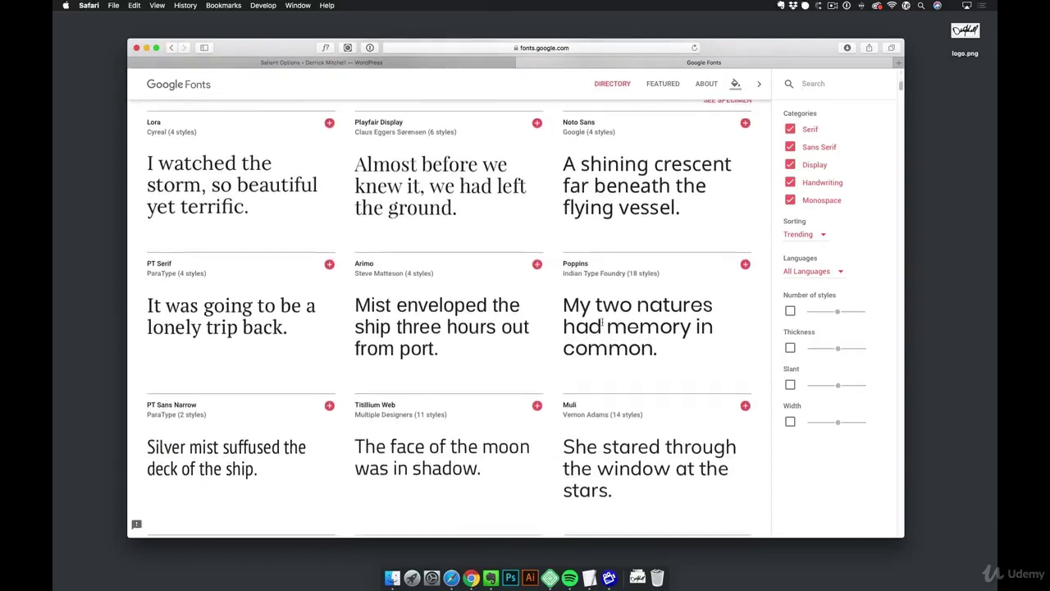
{"action": "scroll", "coordinate": [603, 324], "scroll_direction": "up", "scroll_amount": 3}
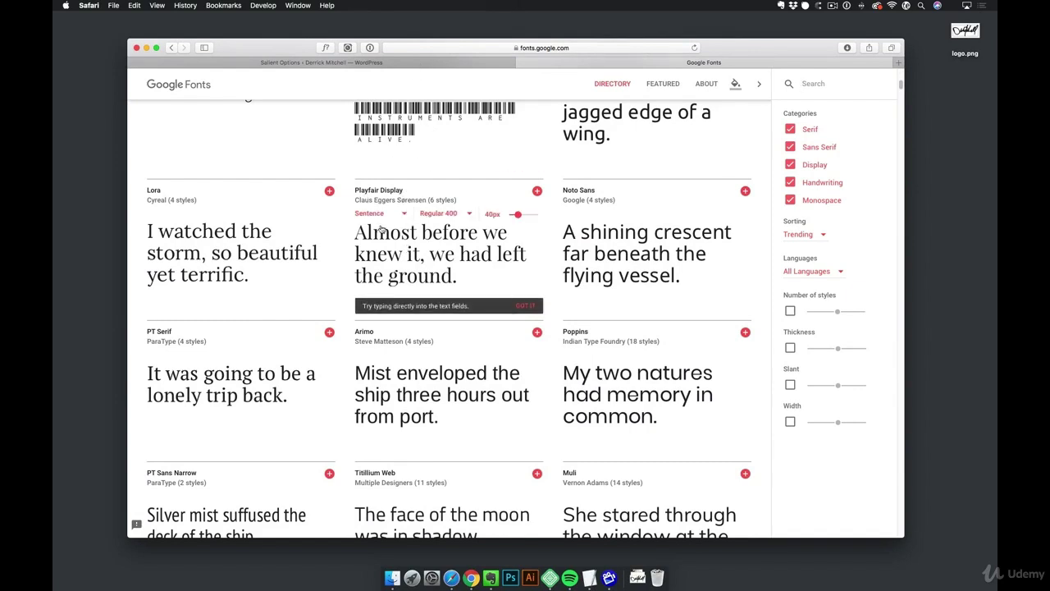
{"action": "left_click", "coordinate": [373, 64]}
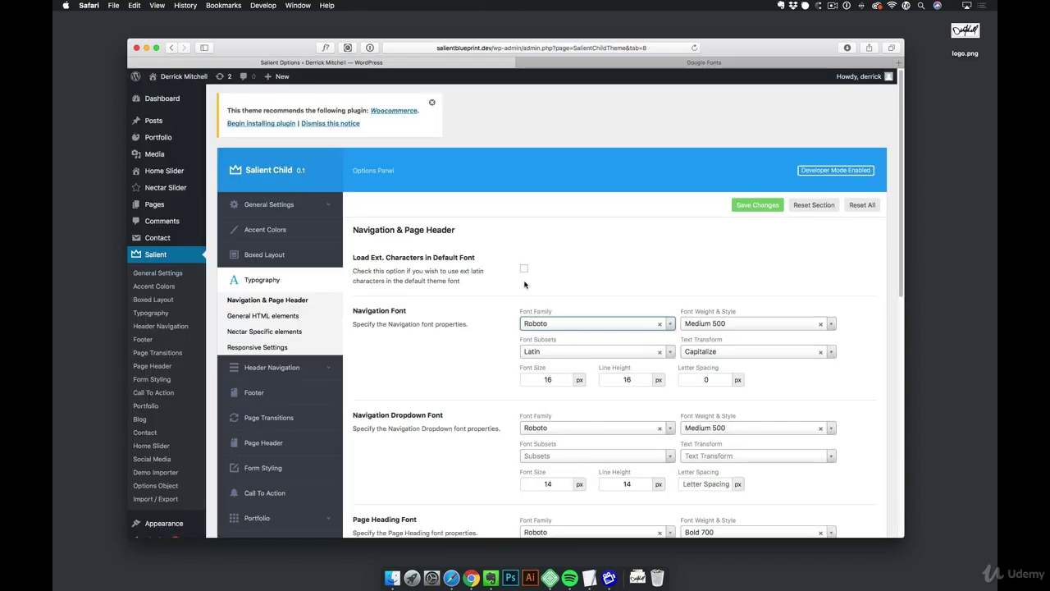
Search 'play', set the navigation font to Playfair Display, save, and open the live site
{"action": "left_click", "coordinate": [541, 325]}
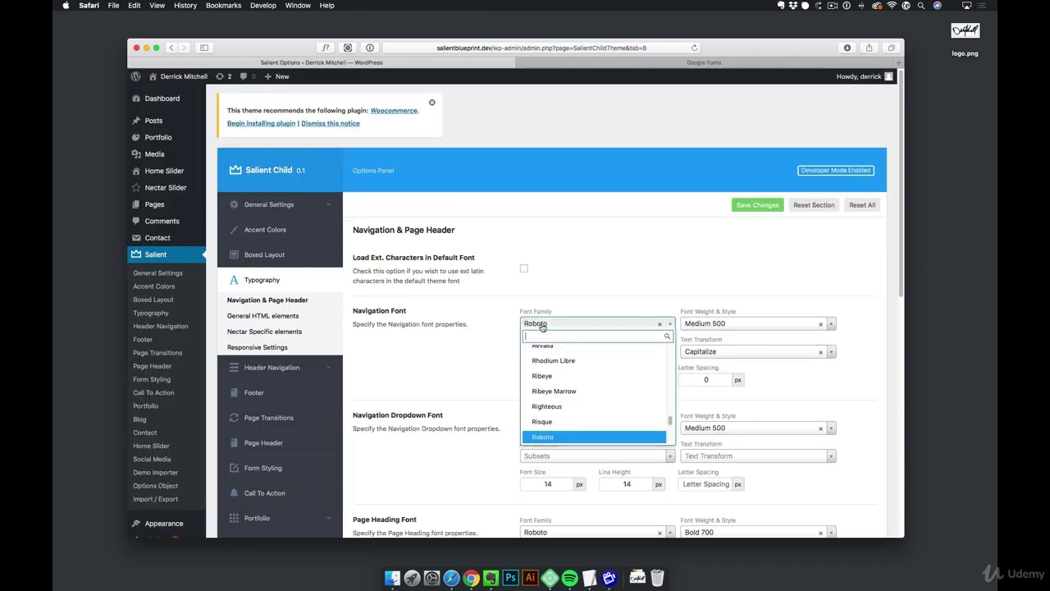
{"action": "type", "text": "play"}
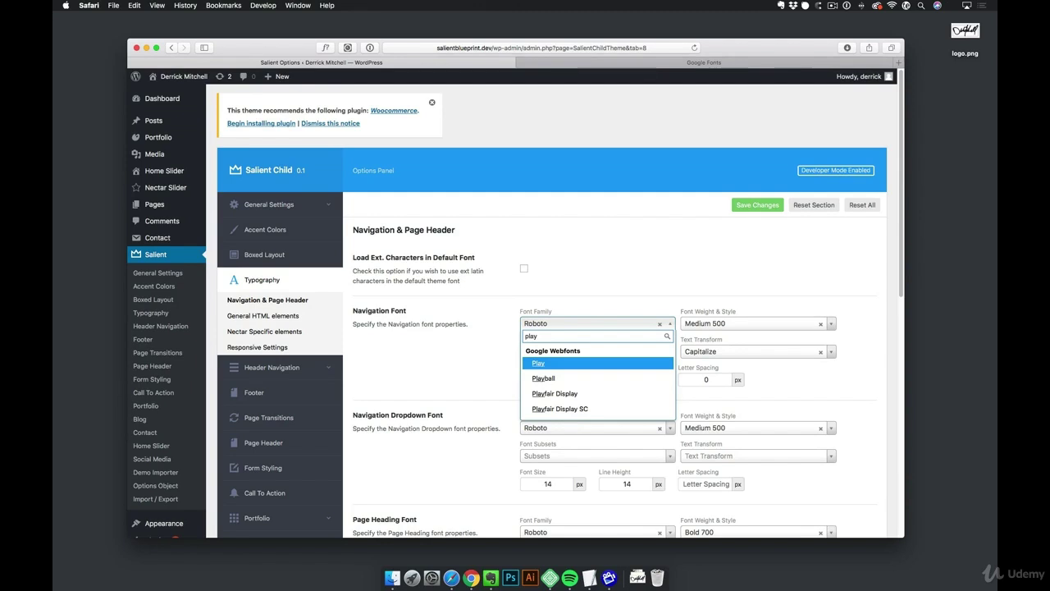
{"action": "left_click", "coordinate": [556, 394]}
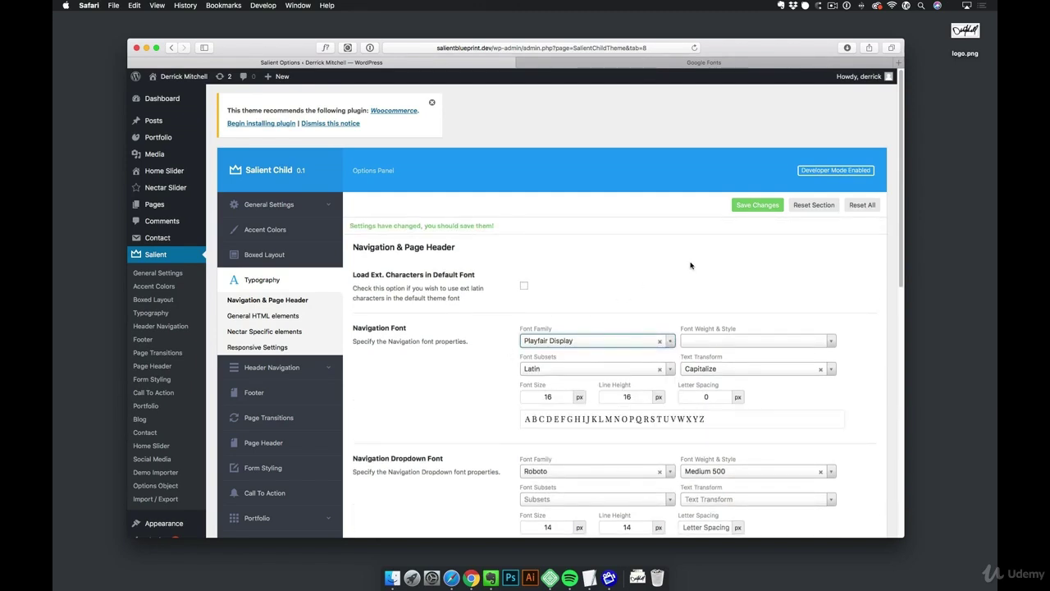
{"action": "left_click", "coordinate": [765, 207]}
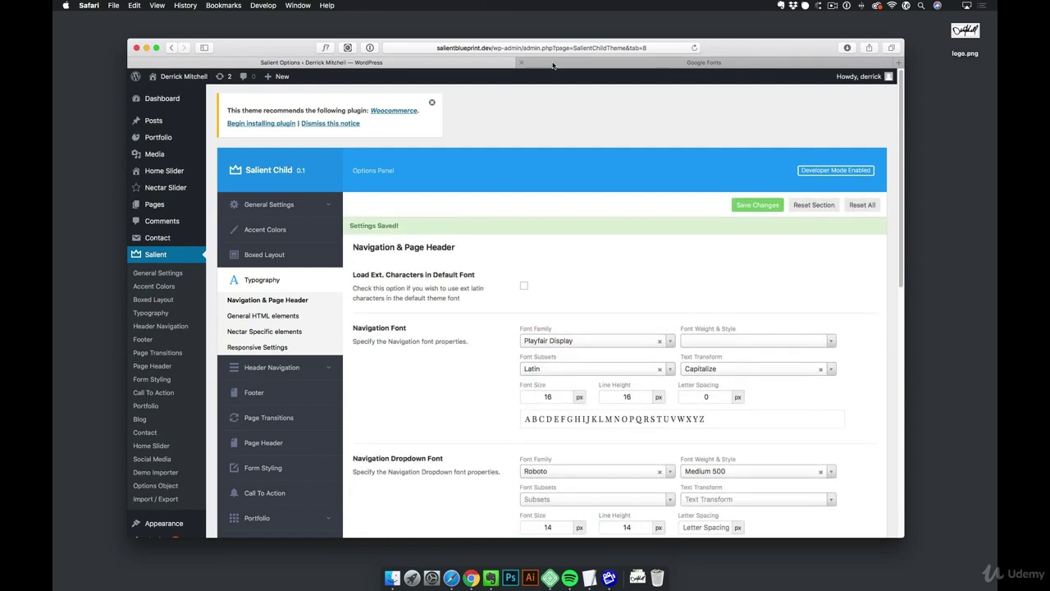
{"action": "left_click", "coordinate": [192, 79], "text": "super"}
Open the live homepage to check the Home, About and Contact menu in Playfair Display
{"action": "left_click", "coordinate": [448, 63]}
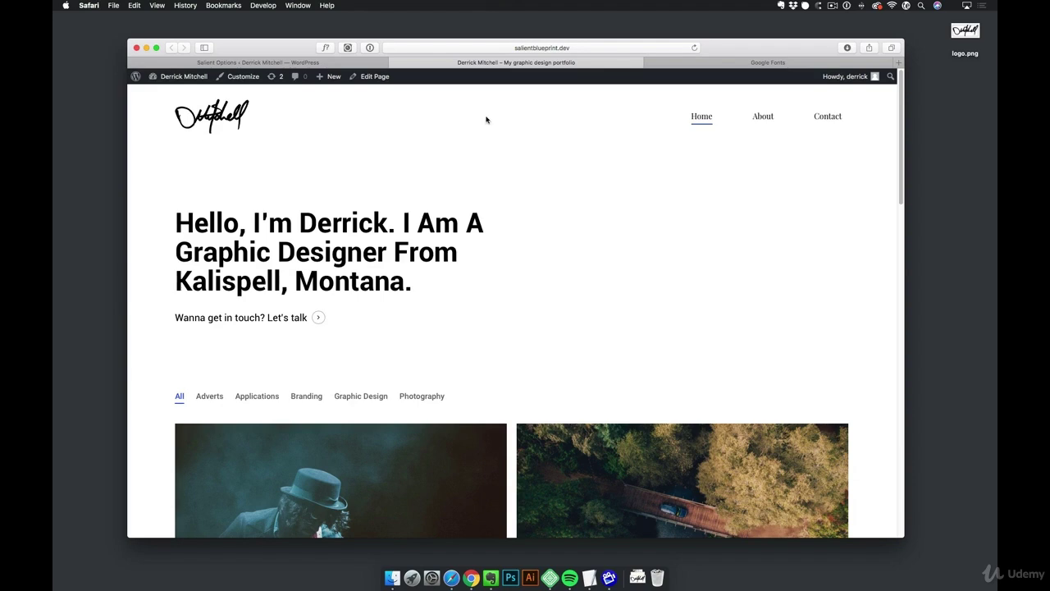
{"action": "scroll", "coordinate": [570, 226], "scroll_direction": "down", "scroll_amount": 1}
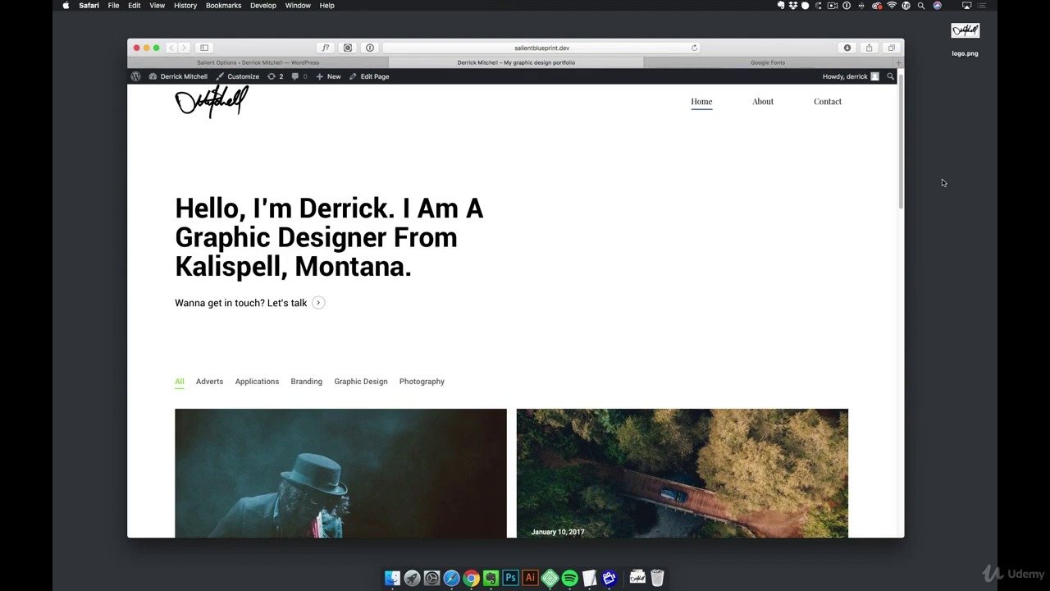
Load typekit.com in a new browser tab
{"action": "key", "text": "super+t"}
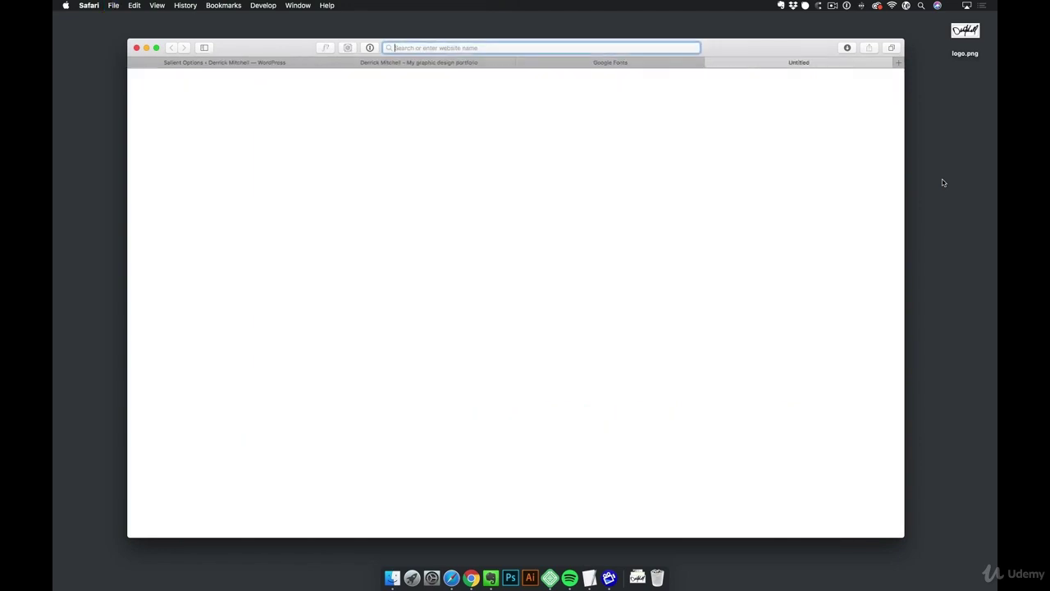
{"action": "type", "text": "typekit.com"}
{"action": "key", "text": "Return"}
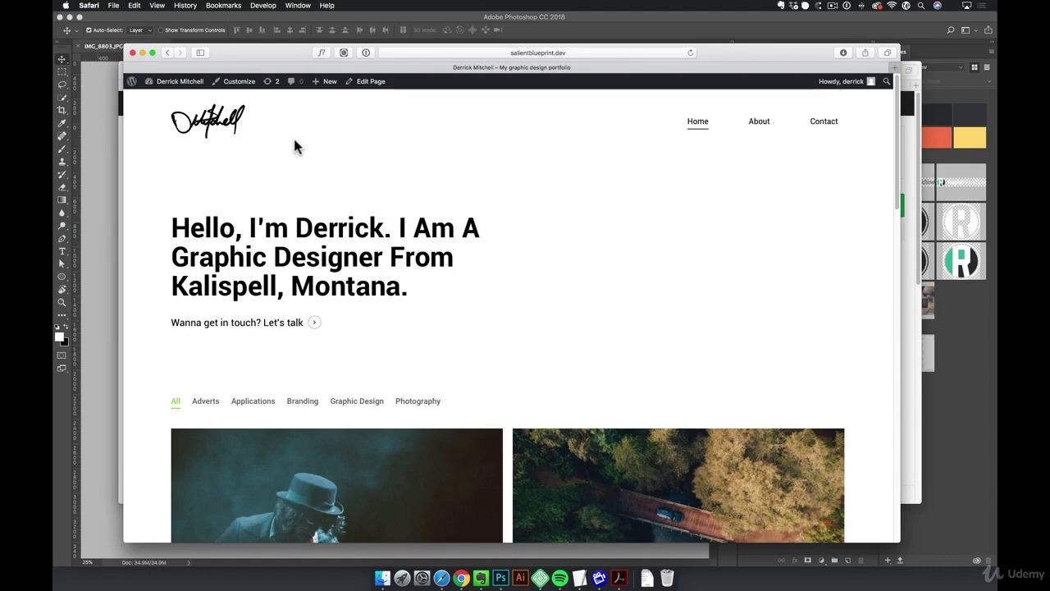
View the Salient Concert Promo portfolio item, then return to the portfolio homepage
{"action": "left_click", "coordinate": [398, 498]}
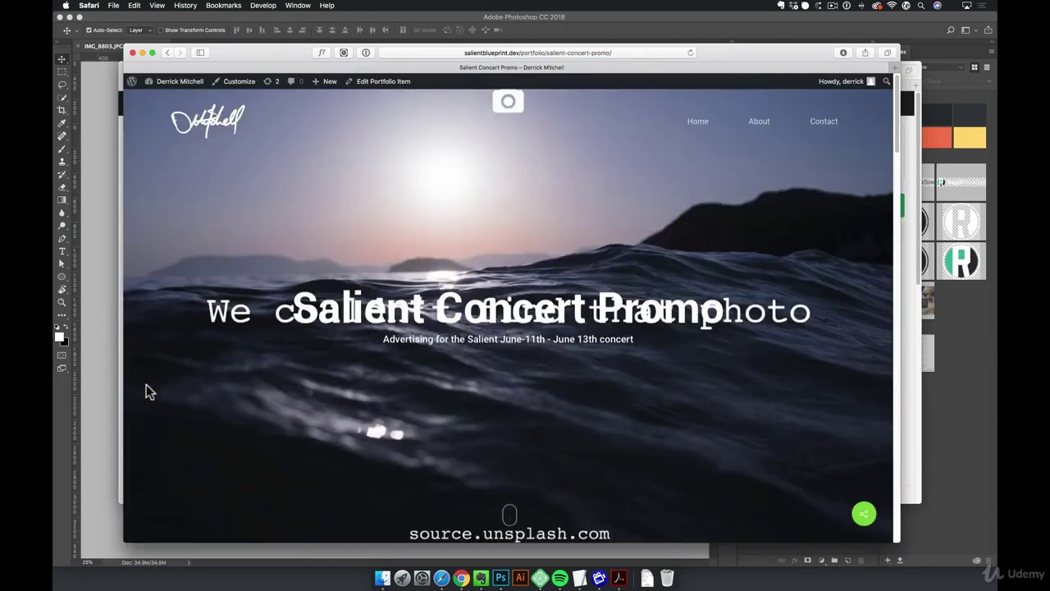
{"action": "scroll", "coordinate": [623, 412], "scroll_direction": "down", "scroll_amount": 5}
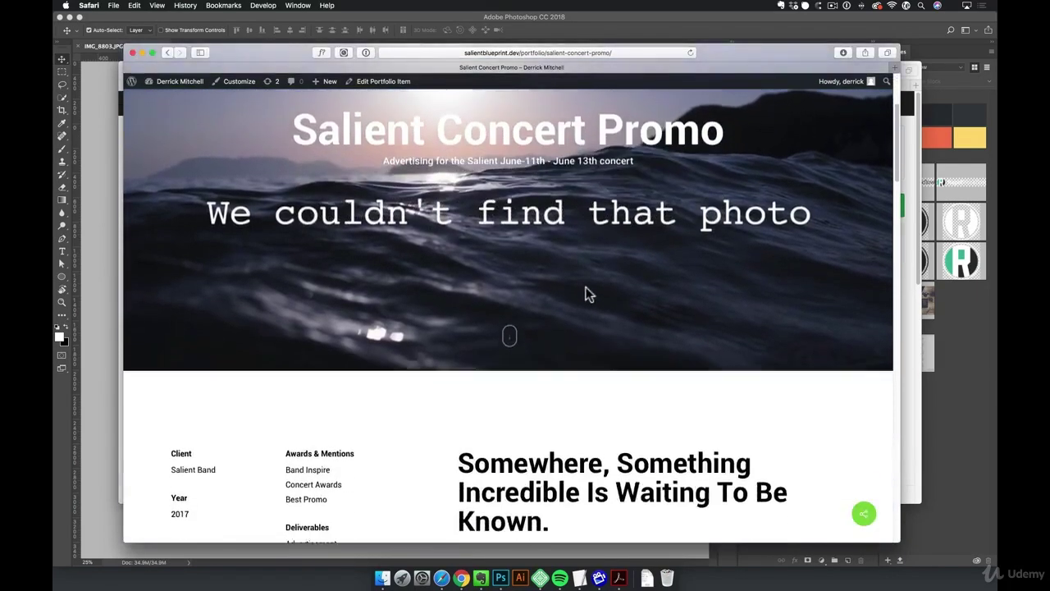
{"action": "scroll", "coordinate": [589, 293], "scroll_direction": "up", "scroll_amount": 5}
{"action": "left_click", "coordinate": [208, 121]}
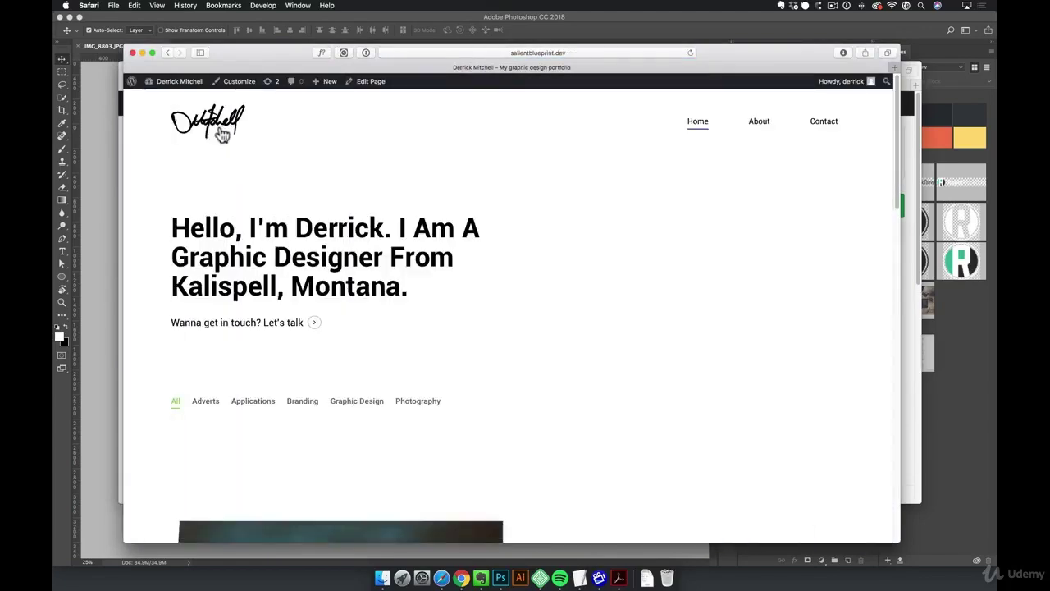
Set the red VR headset photo as the Home page header image and update the page
{"action": "left_click", "coordinate": [372, 82]}
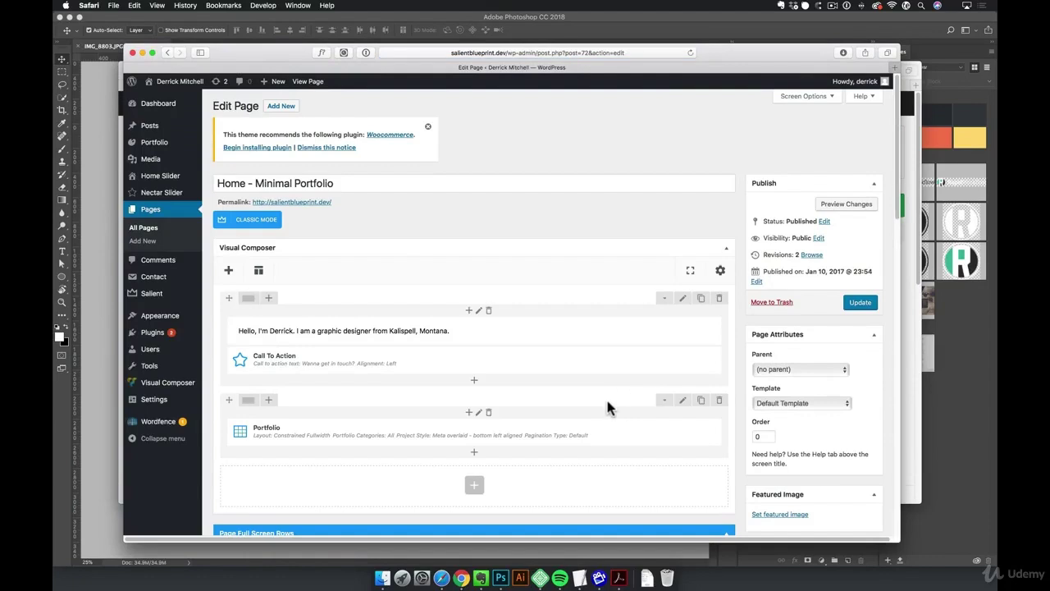
{"action": "scroll", "coordinate": [608, 402], "scroll_direction": "down", "scroll_amount": 2}
{"action": "scroll", "coordinate": [608, 402], "scroll_direction": "down", "scroll_amount": 8}
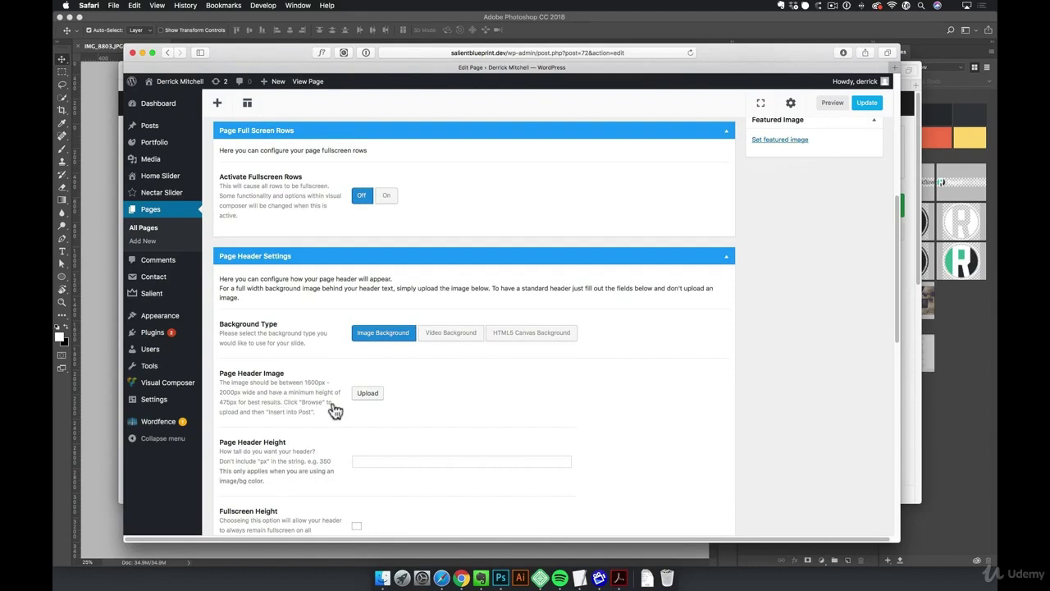
{"action": "left_click", "coordinate": [364, 397]}
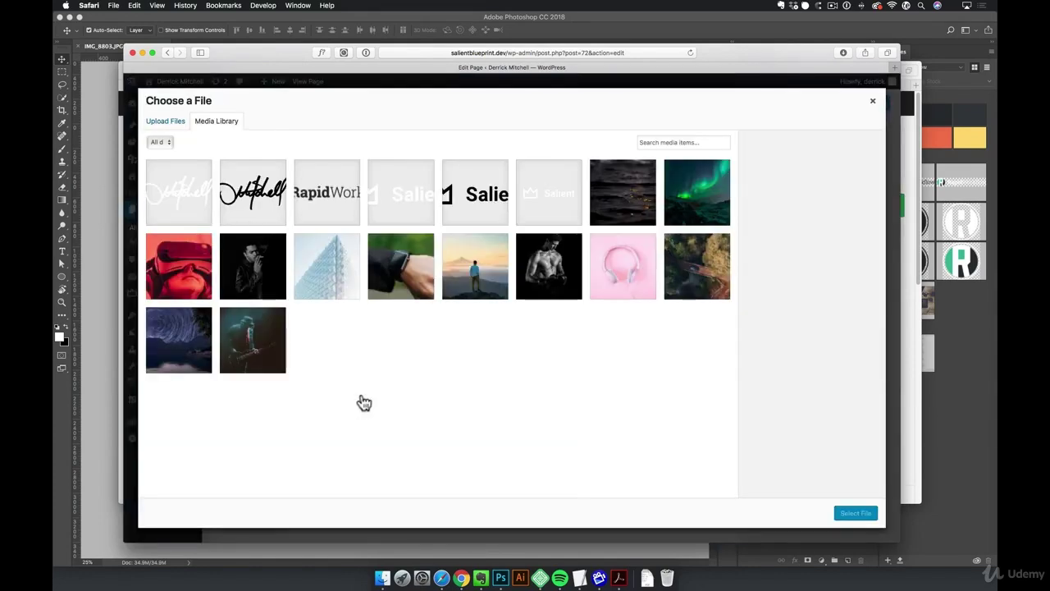
{"action": "left_click", "coordinate": [190, 284]}
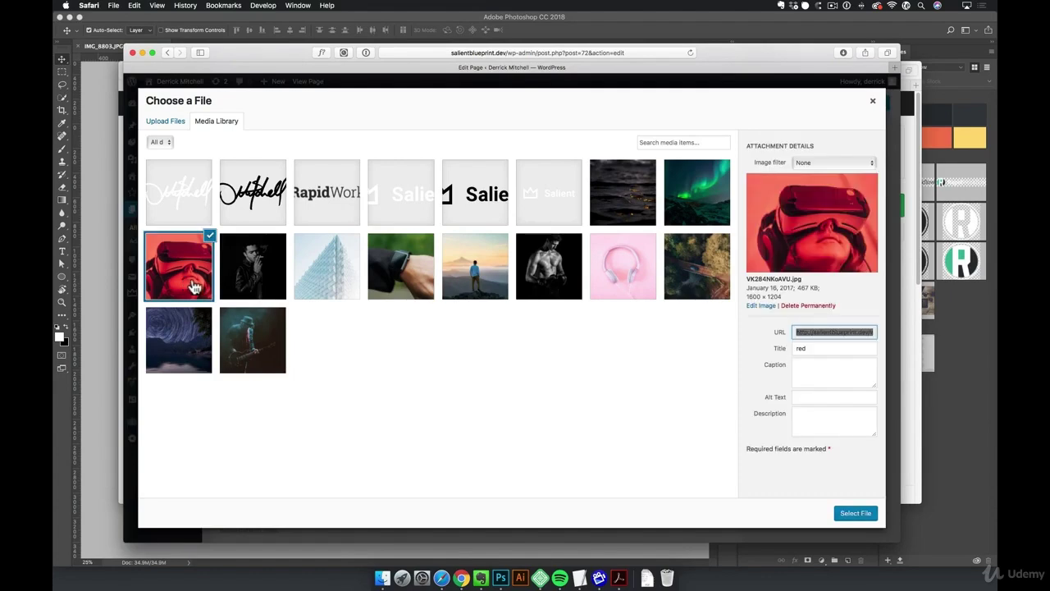
{"action": "left_click", "coordinate": [866, 516]}
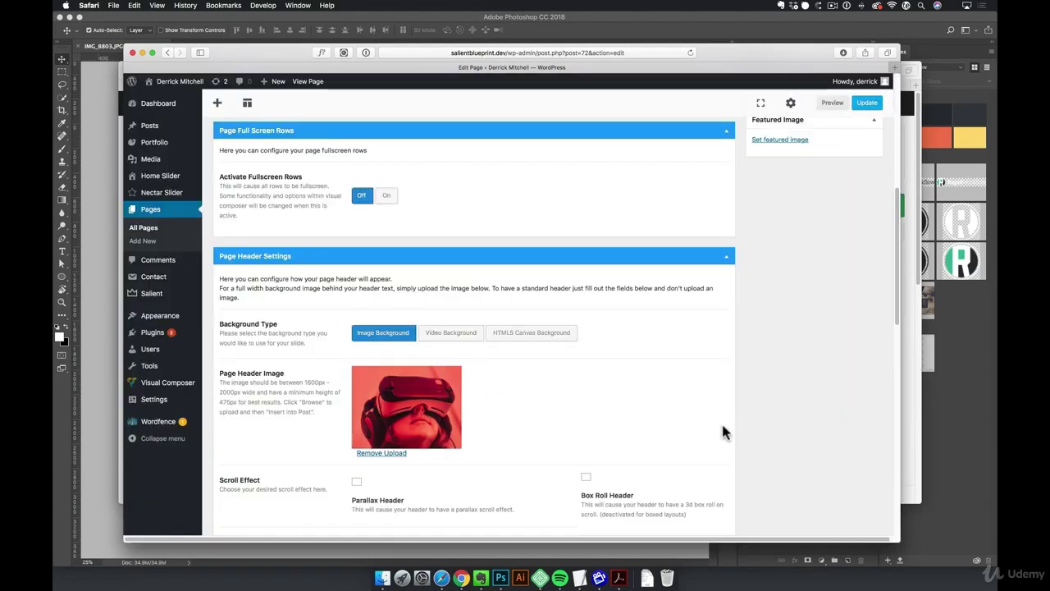
{"action": "left_click", "coordinate": [867, 103]}
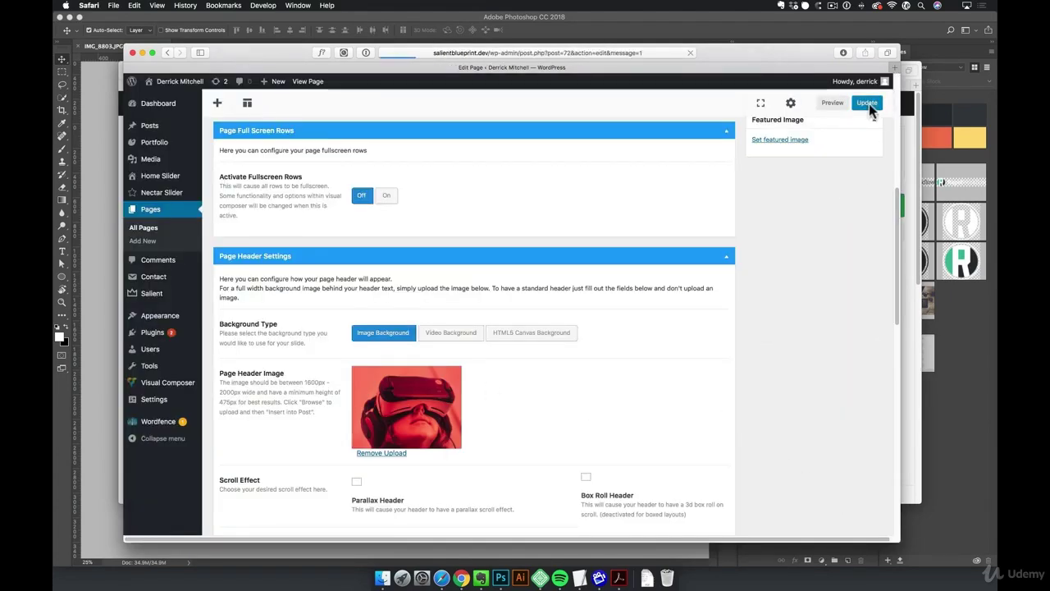
View the homepage with its VR headset header, then move the site window aside to reveal Pexels
{"action": "left_click", "coordinate": [307, 83]}
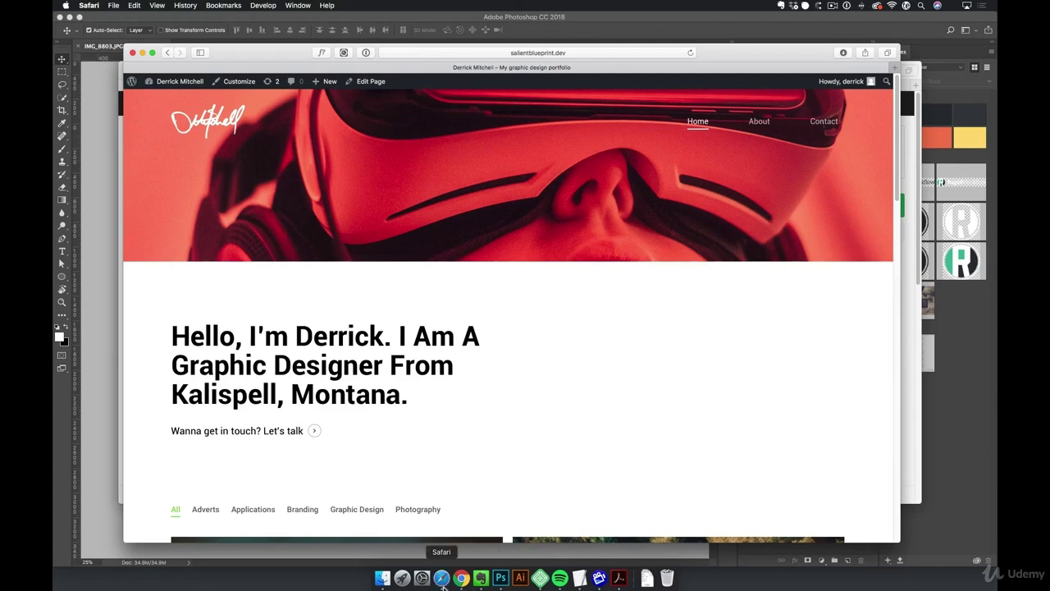
{"action": "left_click_drag", "start_coordinate": [283, 66], "coordinate": [276, 111]}
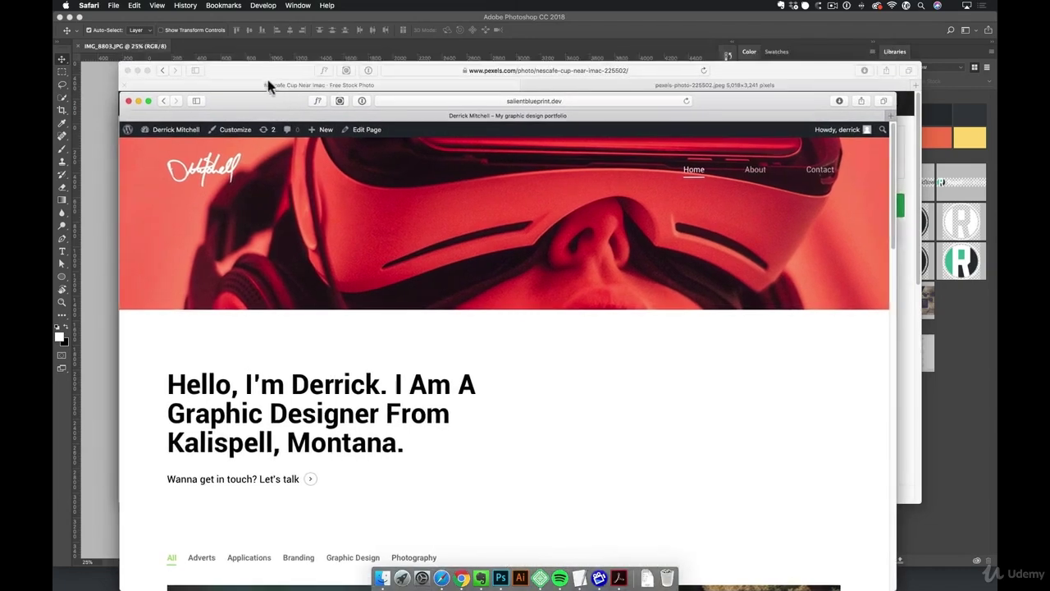
Open the full-size Pexels desk photo and save it to the Desktop
{"action": "left_click", "coordinate": [274, 71]}
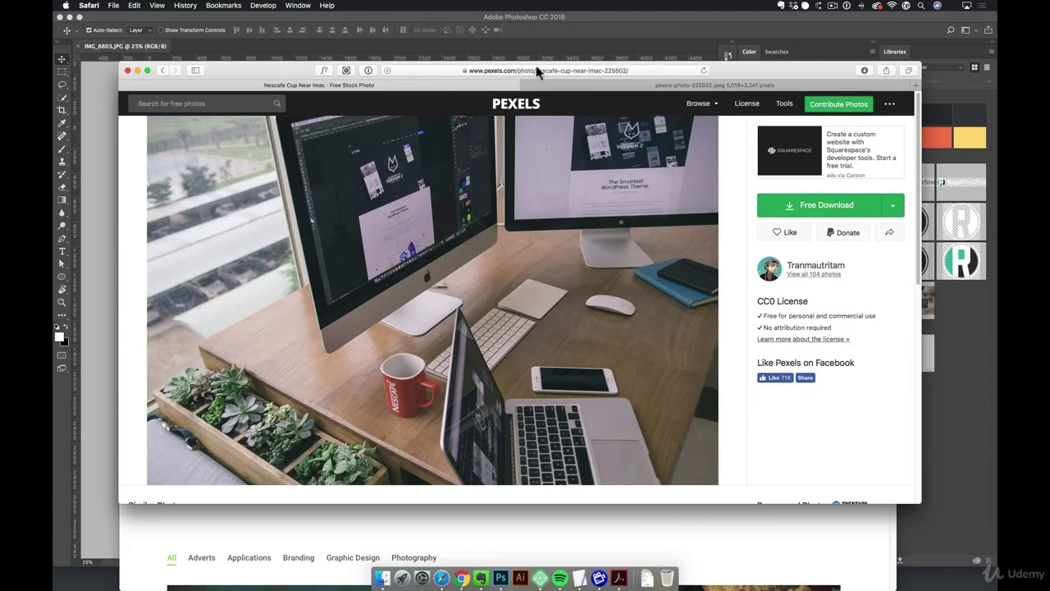
{"action": "left_click", "coordinate": [758, 88]}
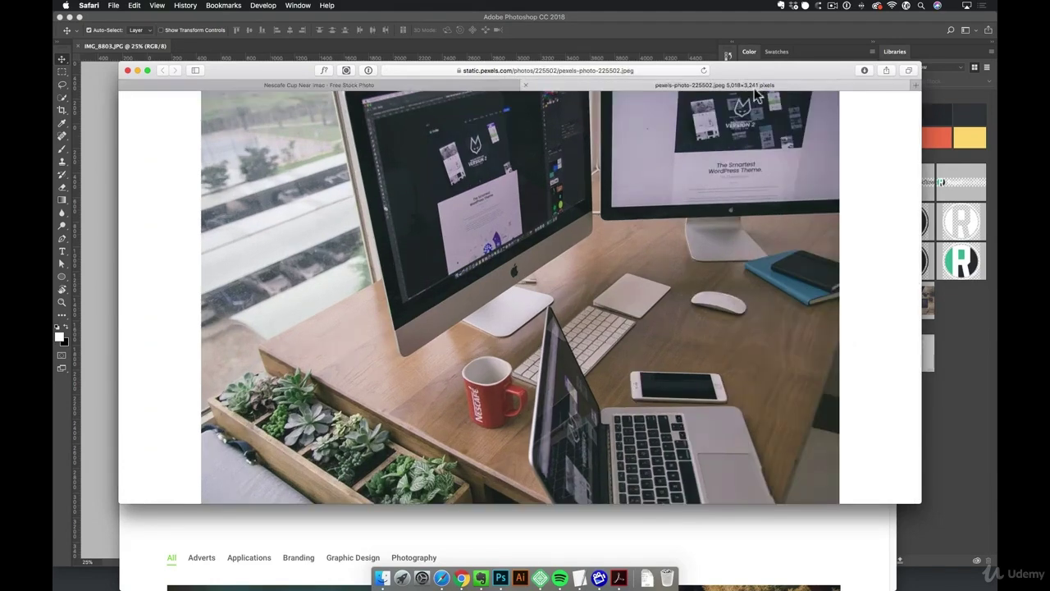
{"action": "right_click", "coordinate": [596, 222]}
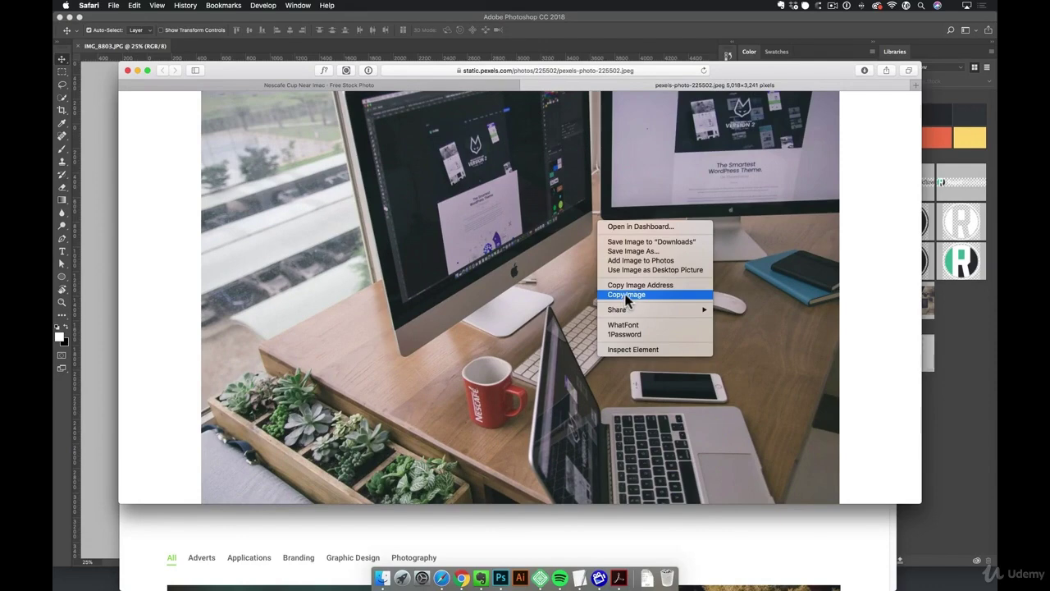
{"action": "left_click", "coordinate": [643, 252]}
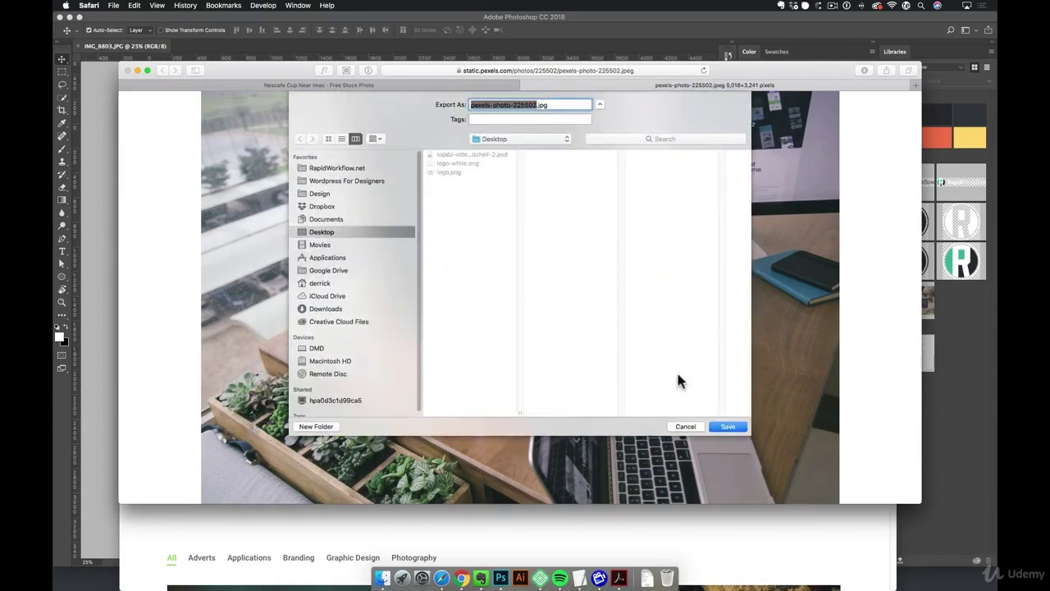
{"action": "left_click", "coordinate": [725, 427]}
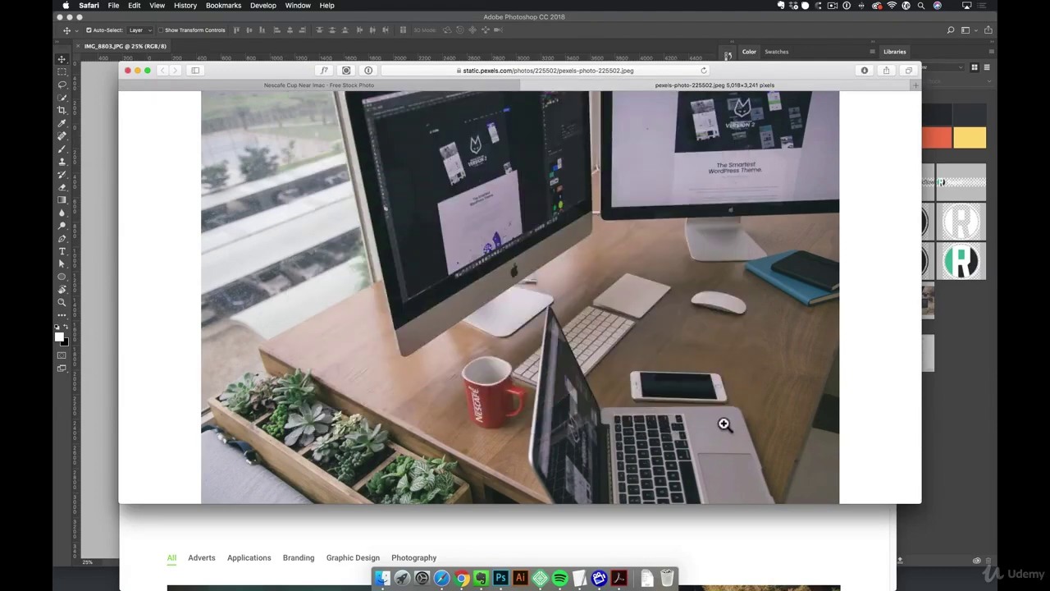
Copy the desk photo to the clipboard and return to Photoshop
{"action": "right_click", "coordinate": [729, 296]}
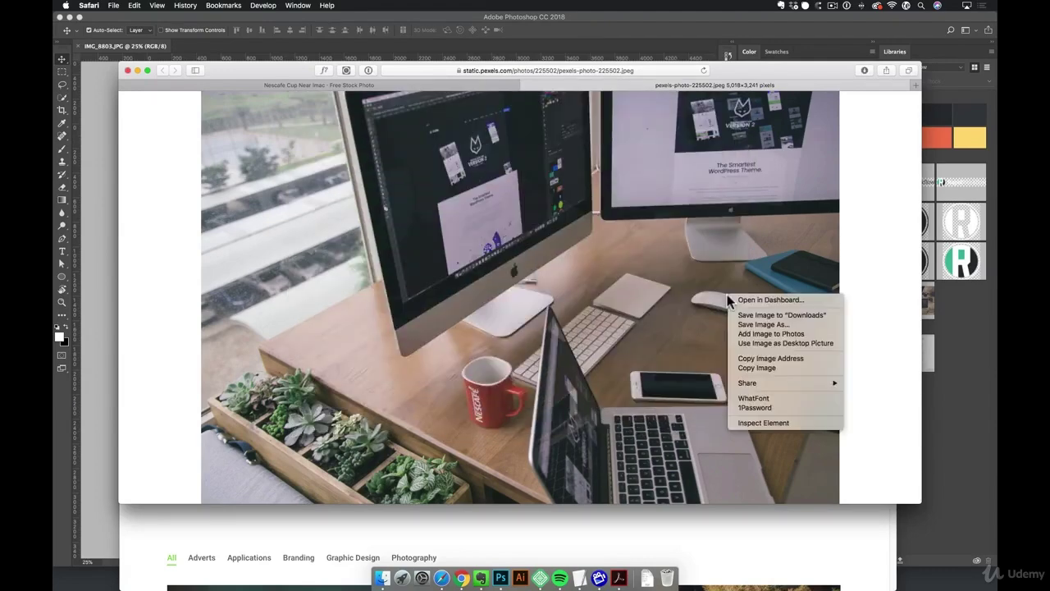
{"action": "left_click", "coordinate": [755, 369]}
{"action": "left_click", "coordinate": [500, 578]}
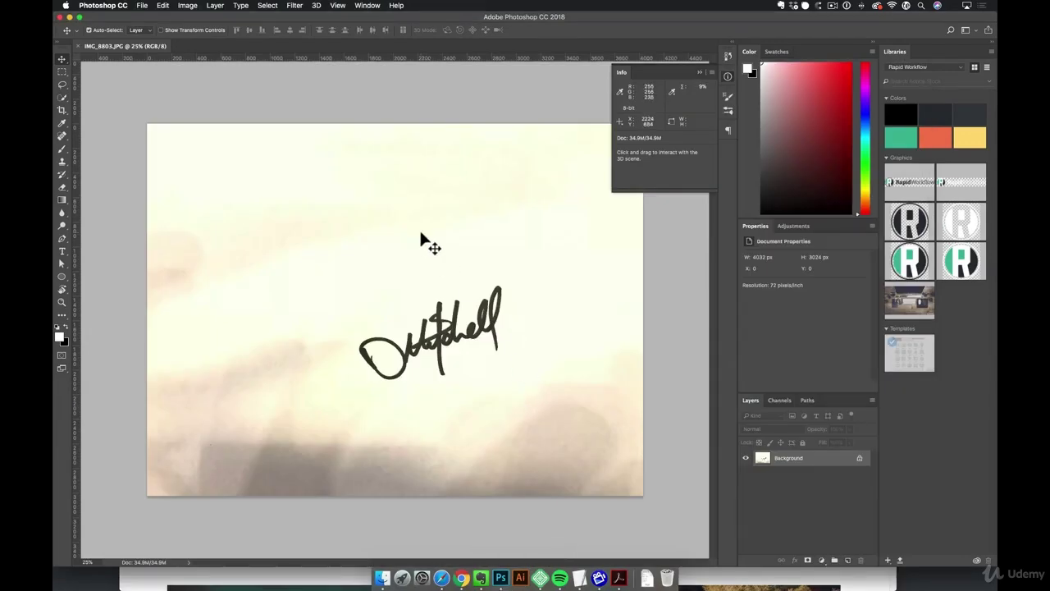
Create a new document 2000 px wide and 500 px tall
{"action": "left_click", "coordinate": [142, 6]}
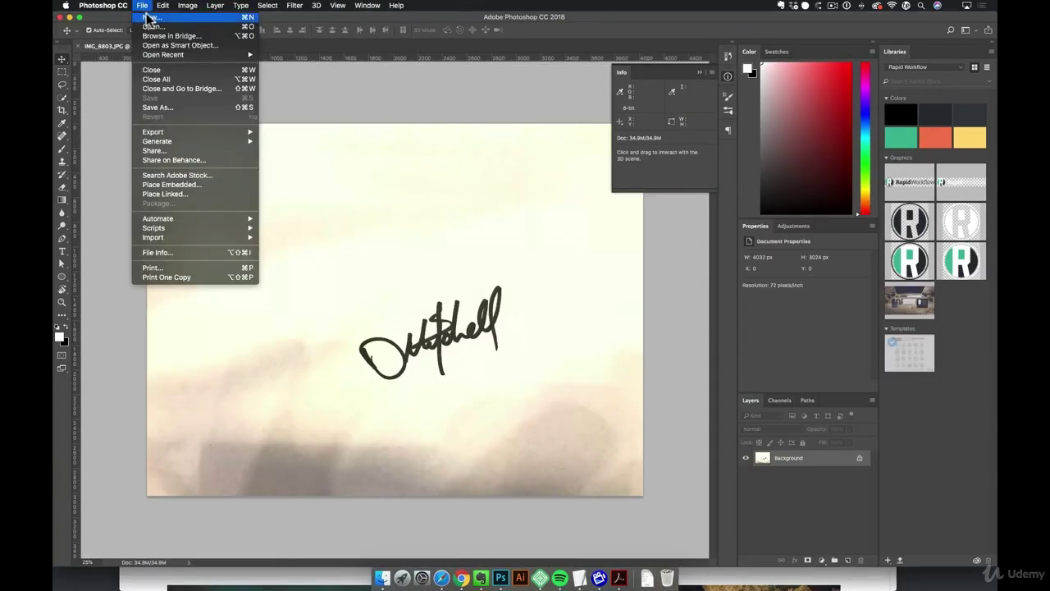
{"action": "left_click", "coordinate": [149, 18]}
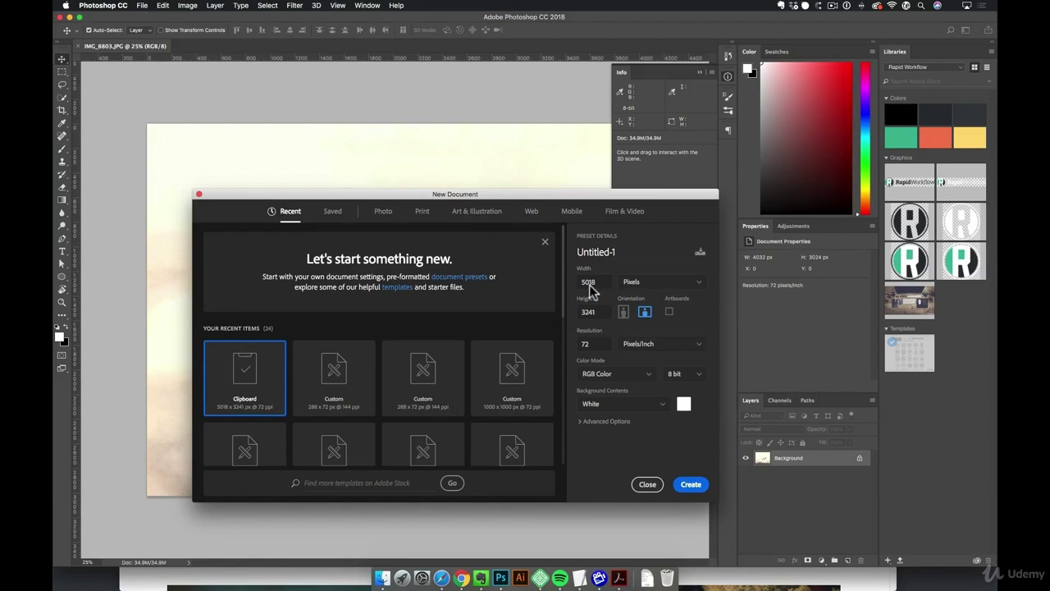
{"action": "type", "text": "2000"}
{"action": "key", "text": "Tab"}
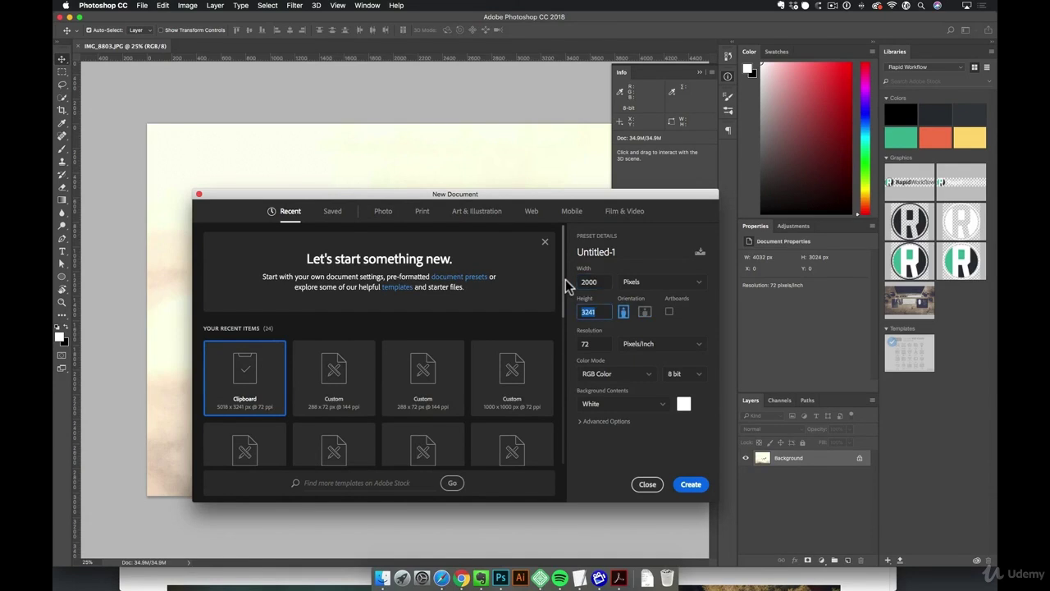
{"action": "type", "text": "500"}
{"action": "left_click", "coordinate": [690, 485]}
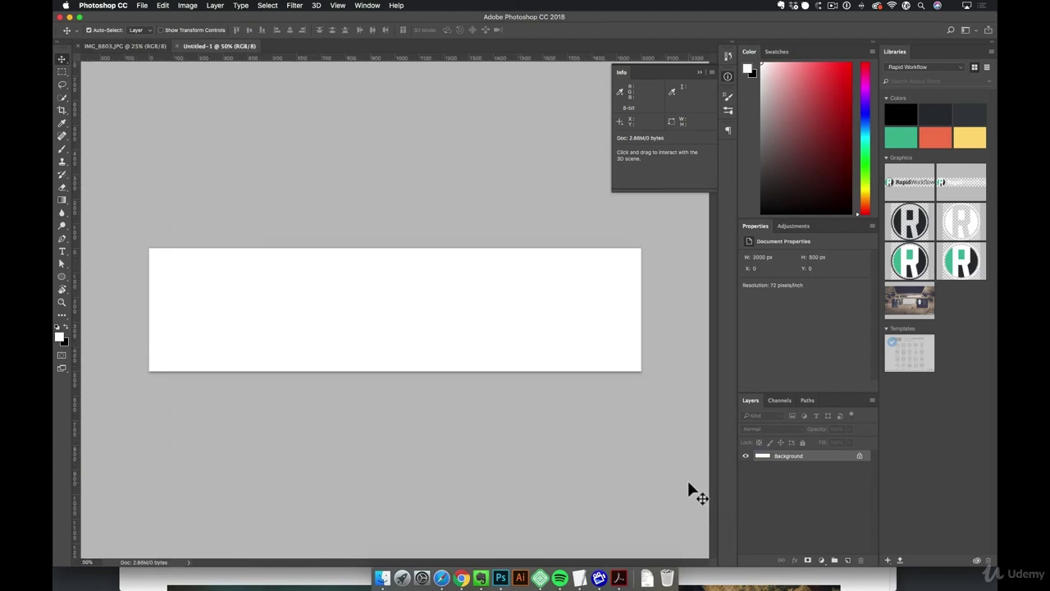
Bring the portfolio site forward and open the Home page editor at Page Header Settings
{"action": "left_click", "coordinate": [443, 577]}
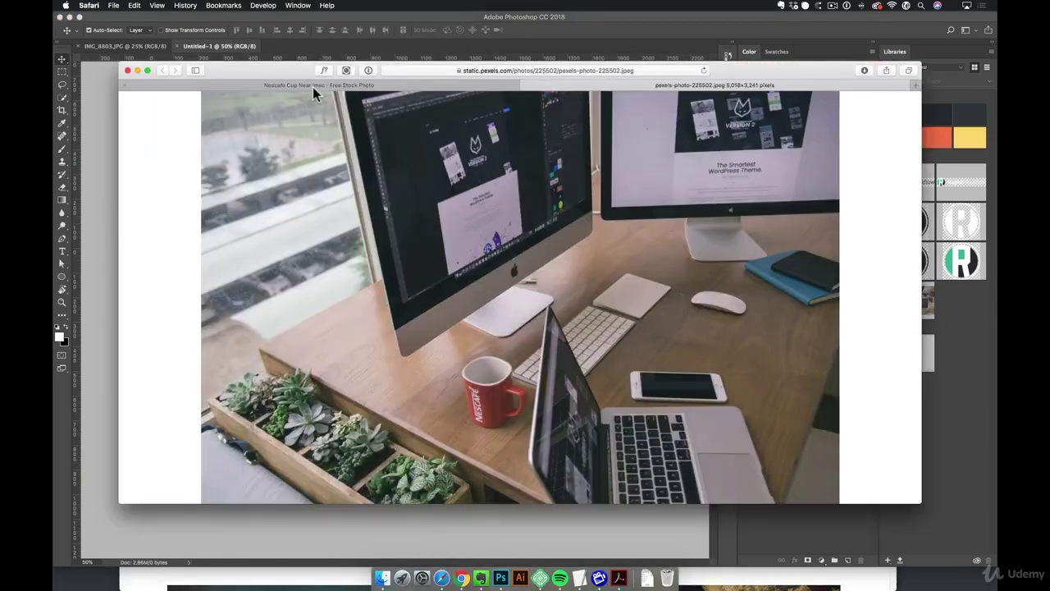
{"action": "left_click_drag", "start_coordinate": [288, 76], "coordinate": [312, 103]}
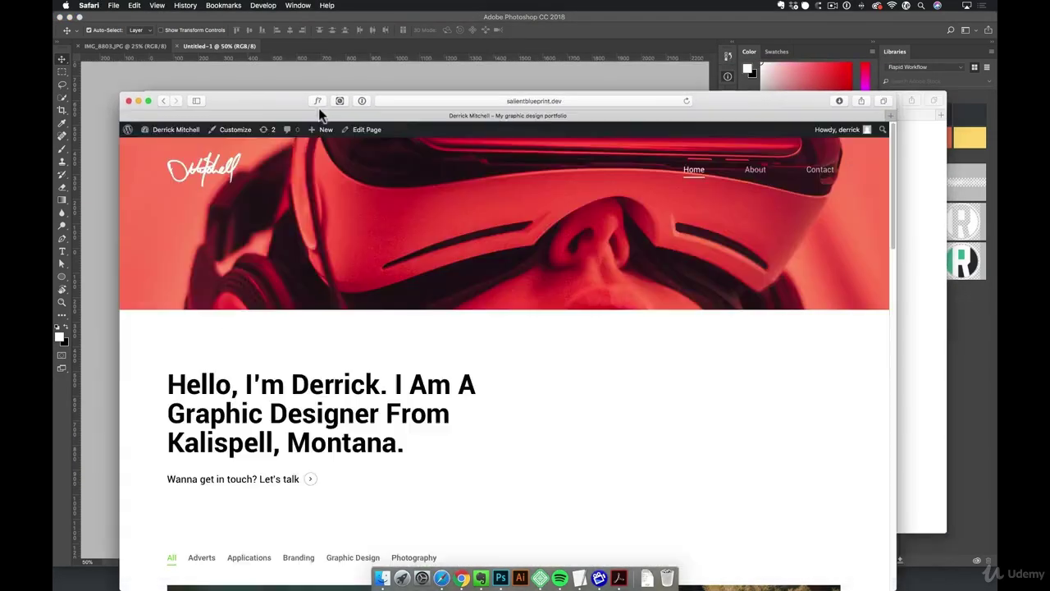
{"action": "left_click_drag", "start_coordinate": [279, 92], "coordinate": [291, 60]}
{"action": "left_click", "coordinate": [378, 96]}
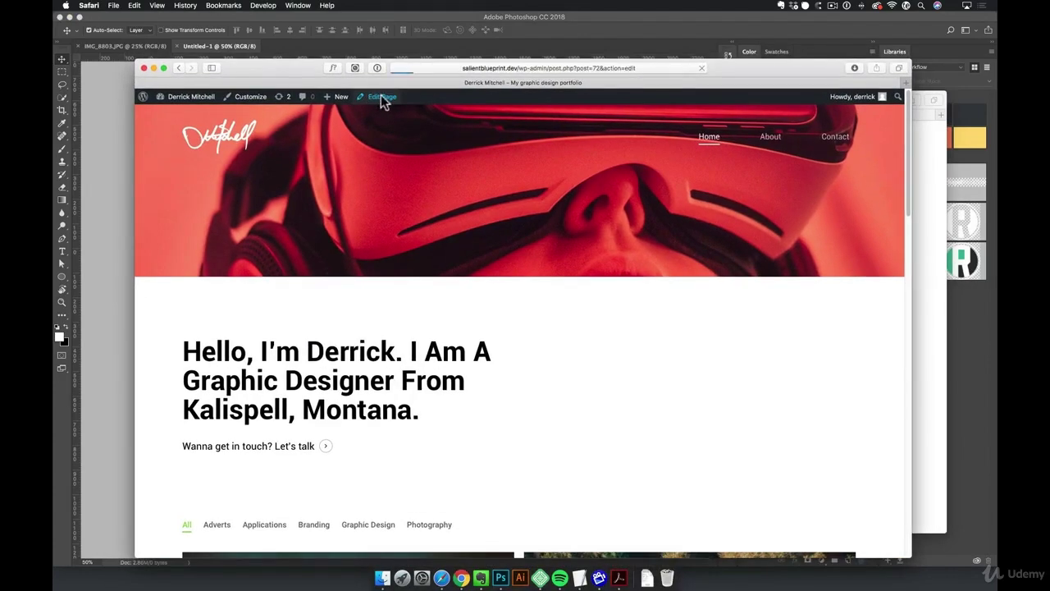
{"action": "scroll", "coordinate": [628, 391], "scroll_direction": "down", "scroll_amount": 10}
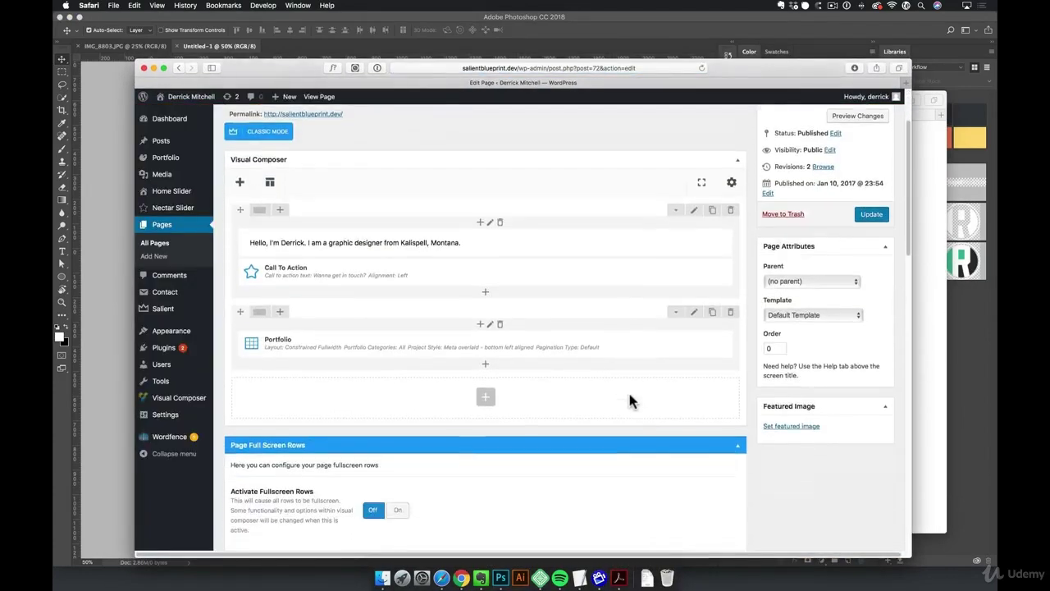
{"action": "scroll", "coordinate": [628, 389], "scroll_direction": "down", "scroll_amount": 3}
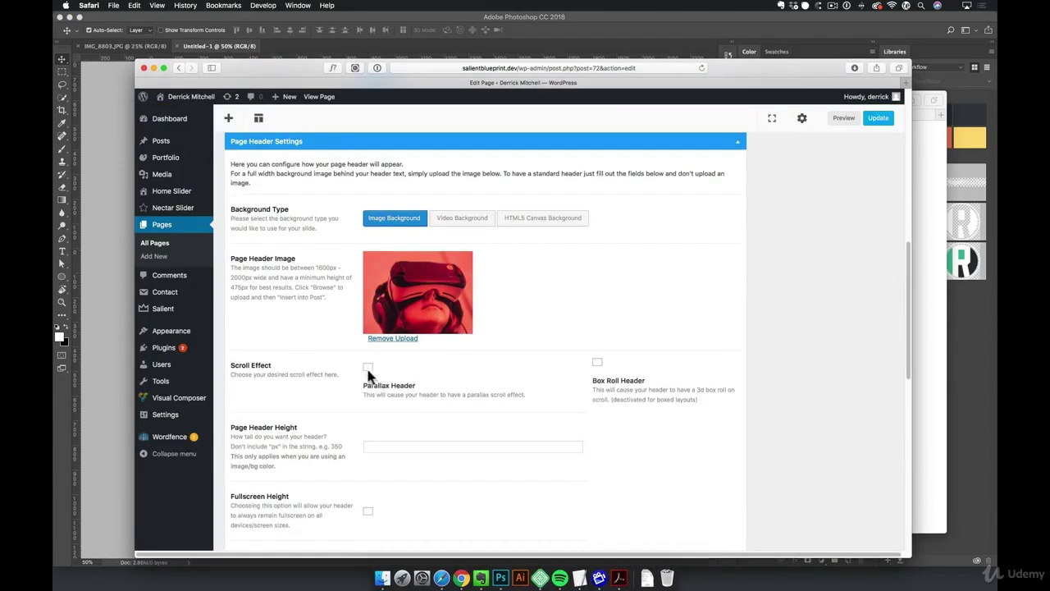
{"action": "scroll", "coordinate": [377, 398], "scroll_direction": "down", "scroll_amount": 3}
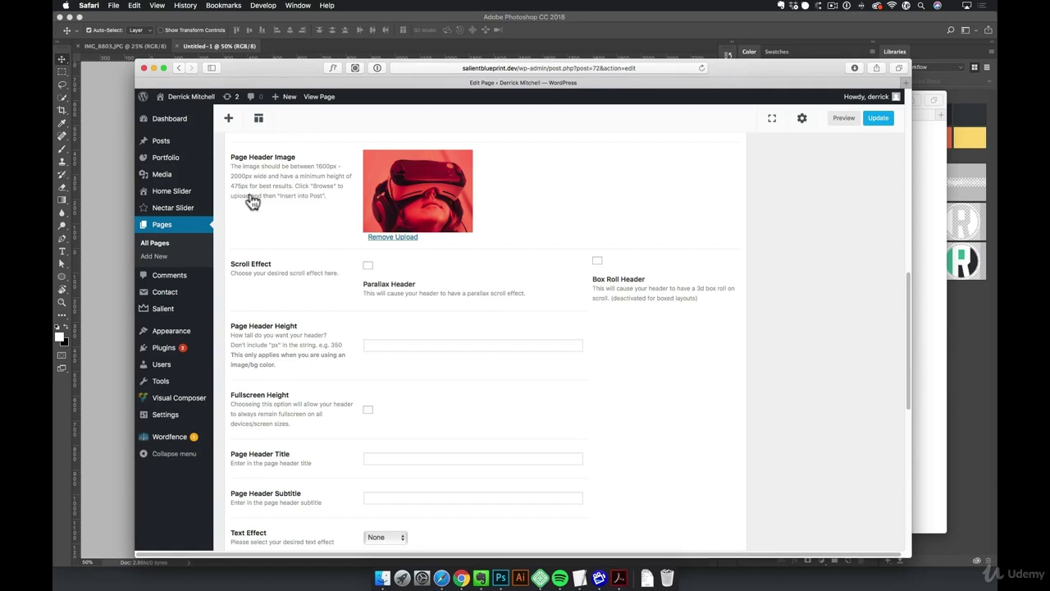
Enable Fullscreen Height for the header, preview the page, and return to Photoshop
{"action": "left_click", "coordinate": [367, 411]}
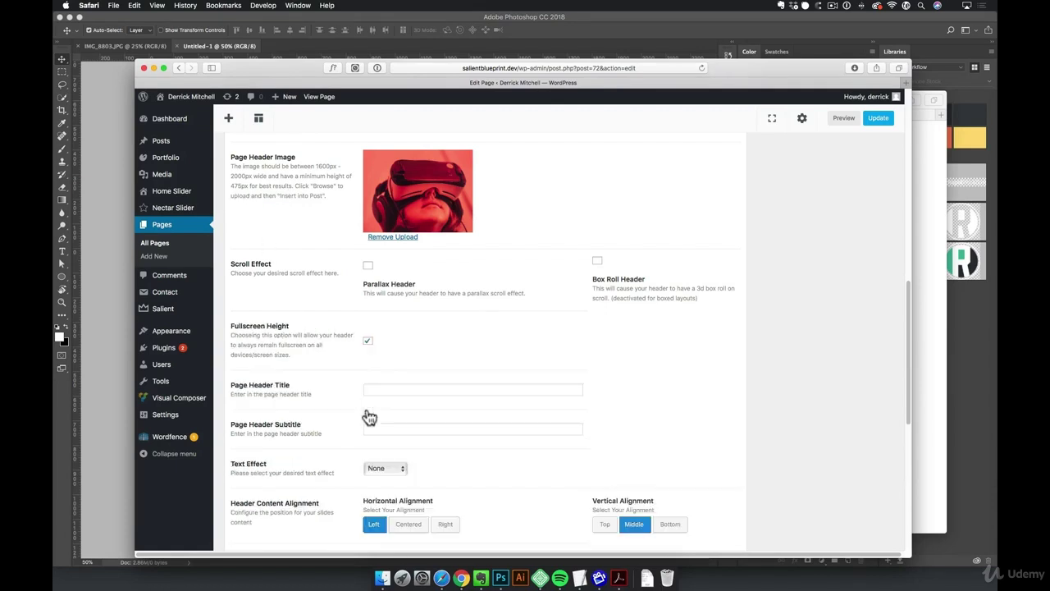
{"action": "left_click", "coordinate": [839, 117]}
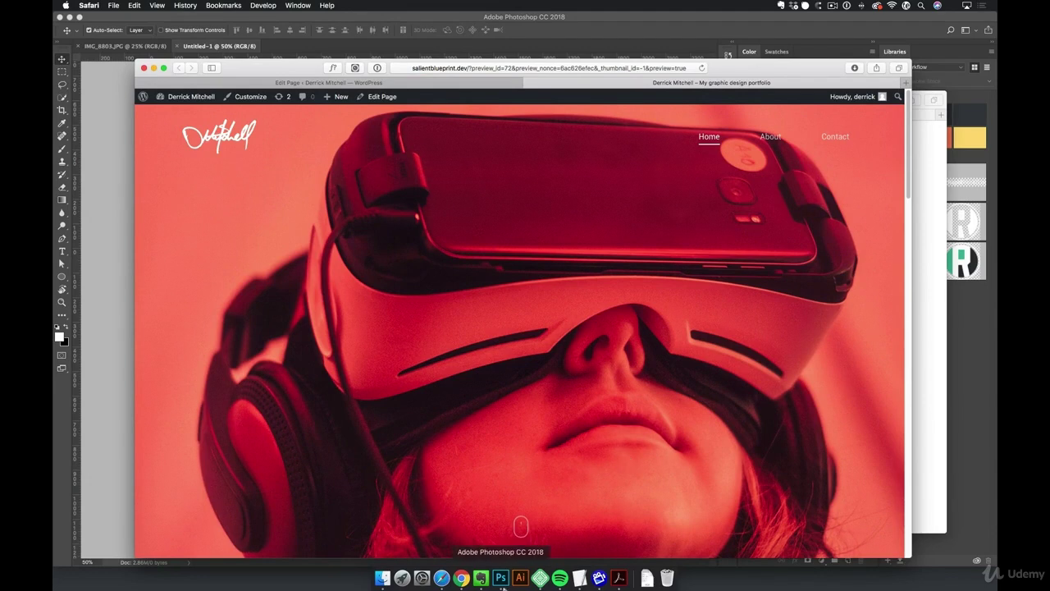
{"action": "left_click", "coordinate": [501, 578]}
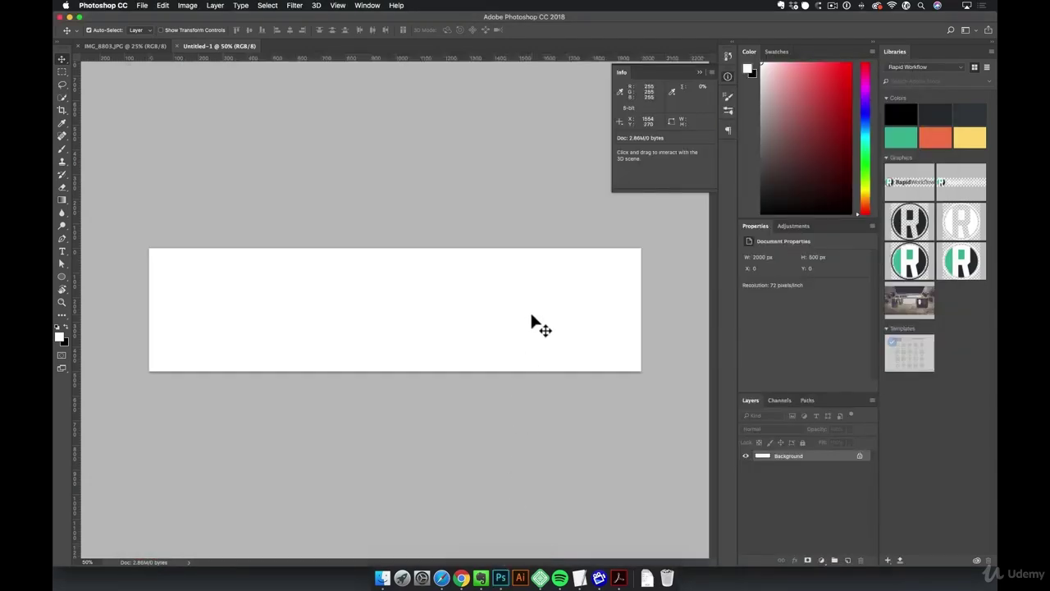
Change the canvas height to 700 px
{"action": "key", "text": "alt+super+c"}
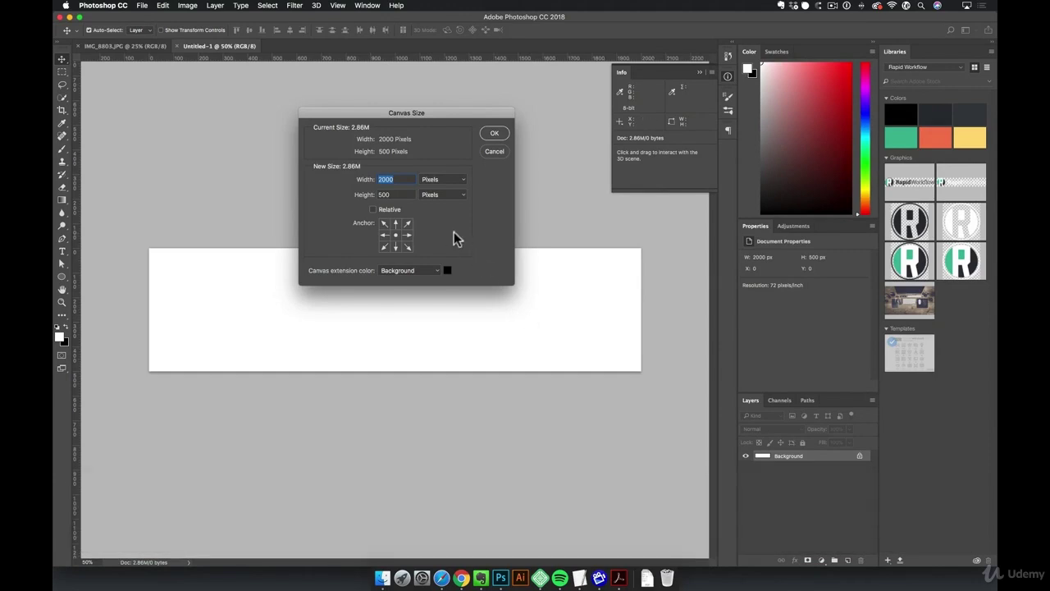
{"action": "key", "text": "Tab"}
{"action": "type", "text": "700"}
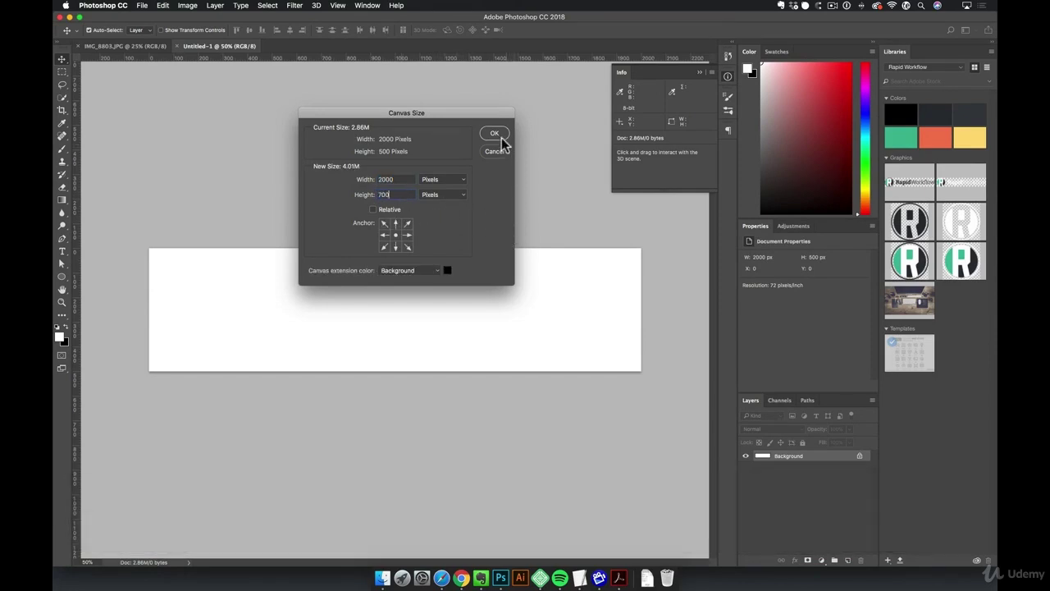
{"action": "left_click", "coordinate": [495, 132]}
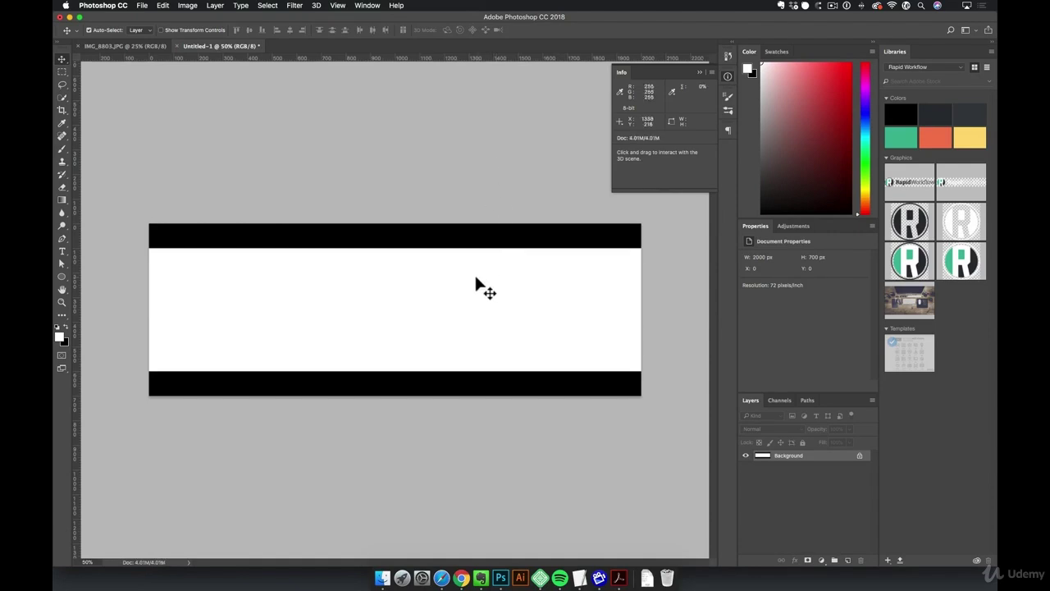
Paste the desk photo, re-copying it from the browser
{"action": "key", "text": "super+v"}
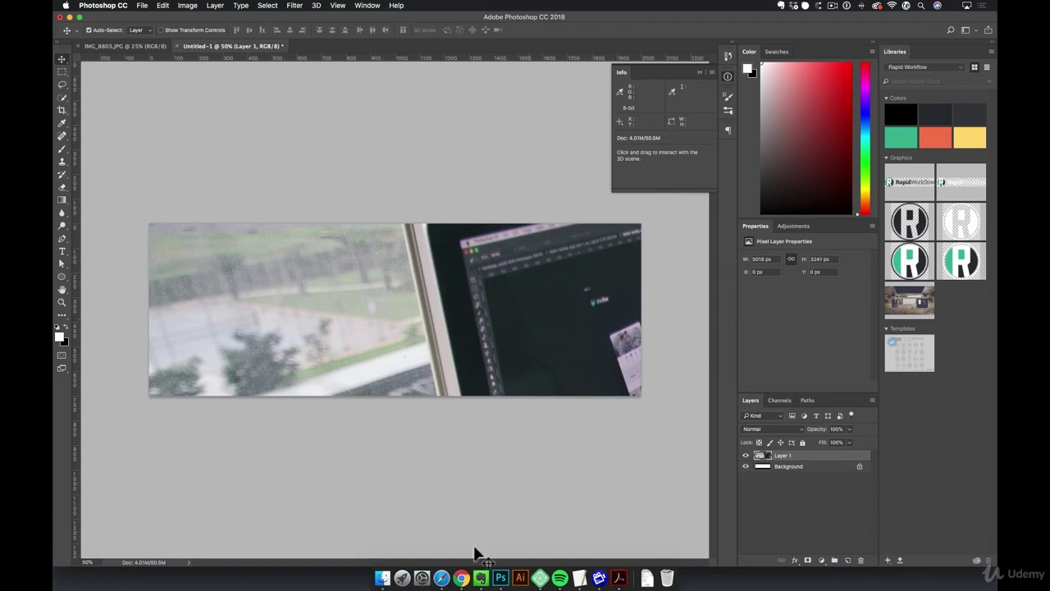
{"action": "left_click", "coordinate": [441, 577]}
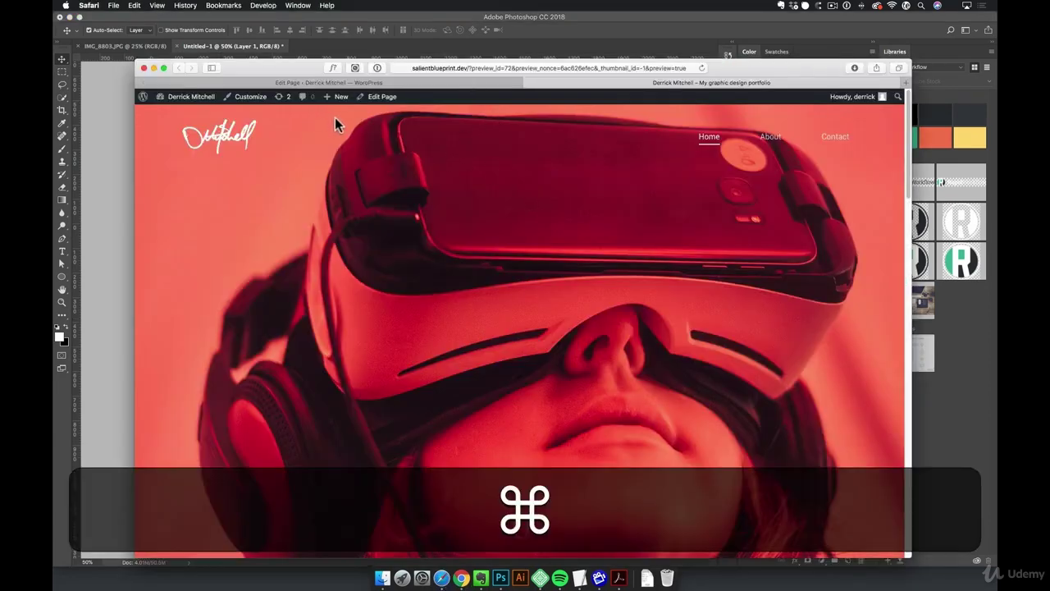
{"action": "key", "text": "super+grave"}
{"action": "right_click", "coordinate": [435, 214]}
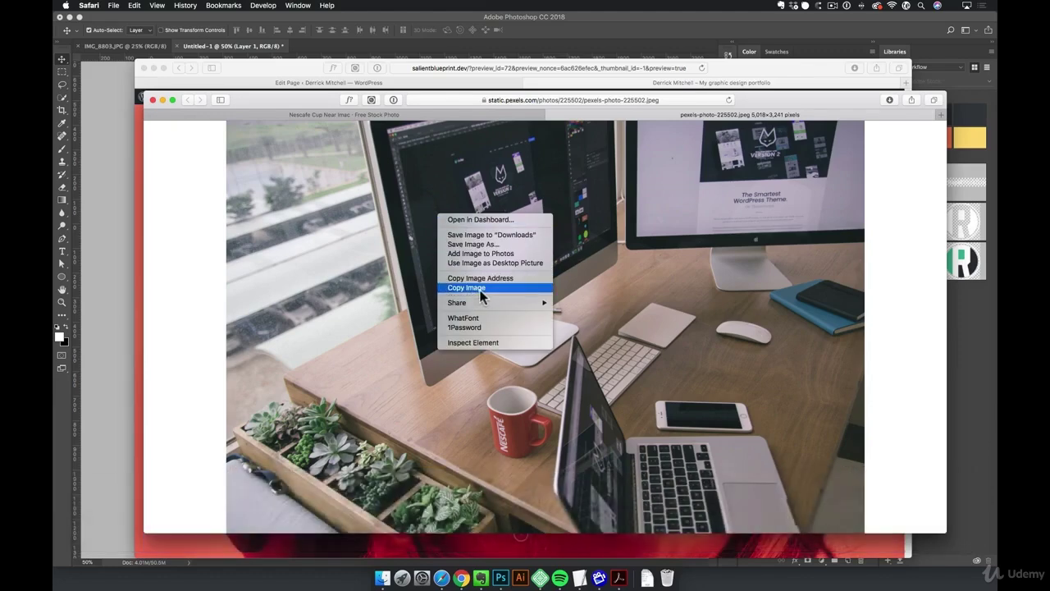
{"action": "left_click", "coordinate": [120, 217]}
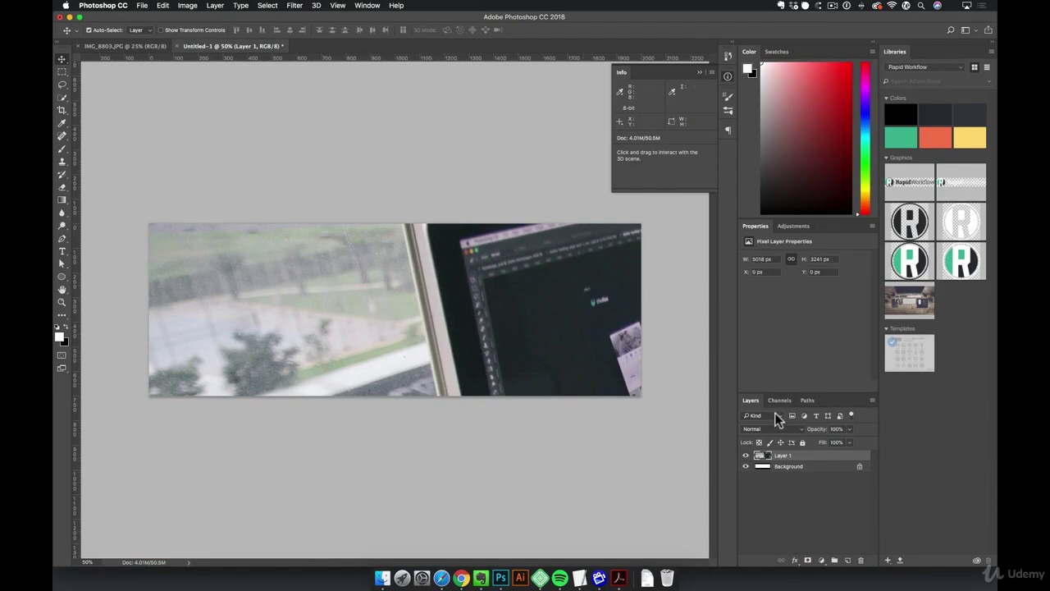
{"action": "key", "text": "super"}
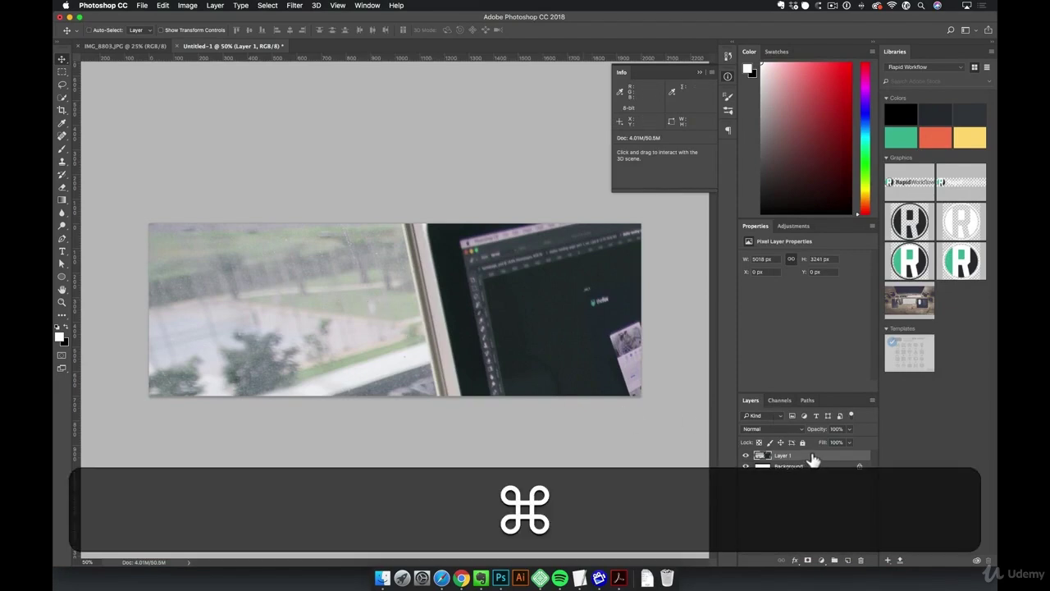
Scale and shift the desk photo to fill the banner, showing the mug and laptop
{"action": "key", "text": "super+t"}
{"action": "key", "text": "alt+shift"}
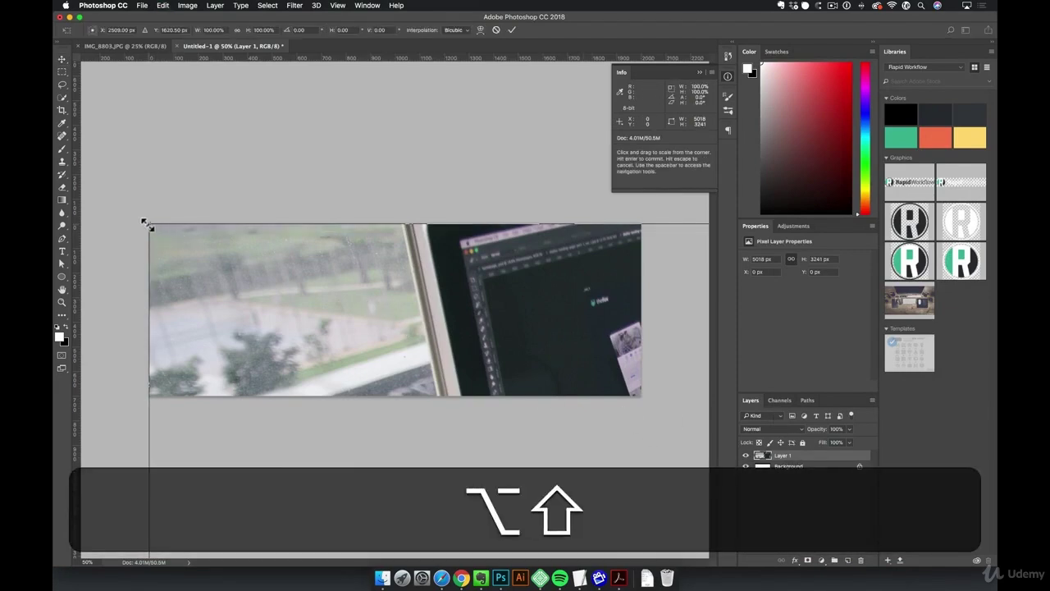
{"action": "left_click_drag", "start_coordinate": [145, 222], "coordinate": [312, 329]}
{"action": "left_click_drag", "start_coordinate": [570, 437], "coordinate": [657, 491]}
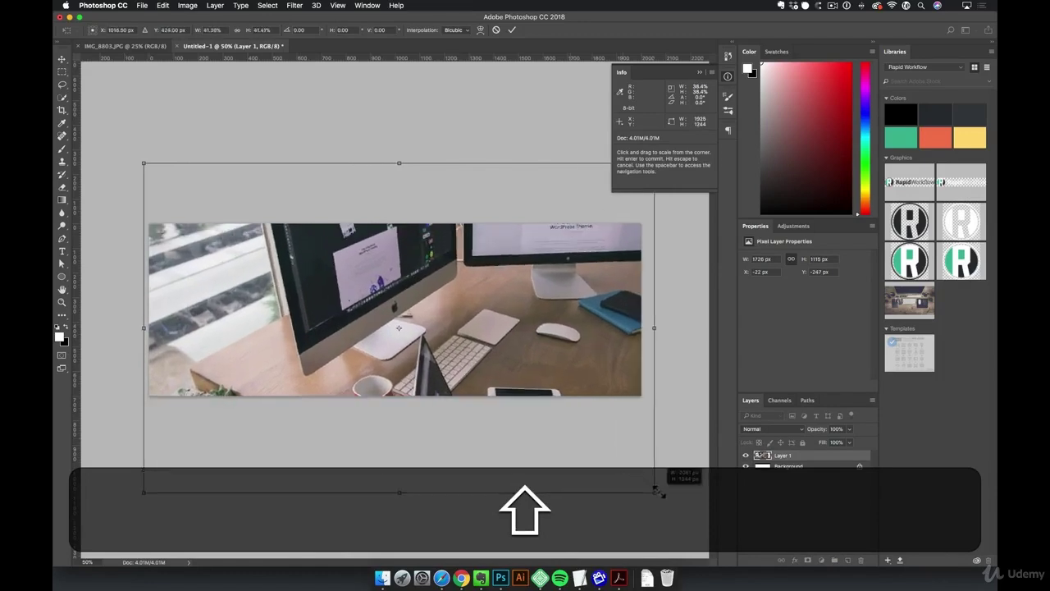
{"action": "left_click_drag", "start_coordinate": [598, 434], "coordinate": [597, 374]}
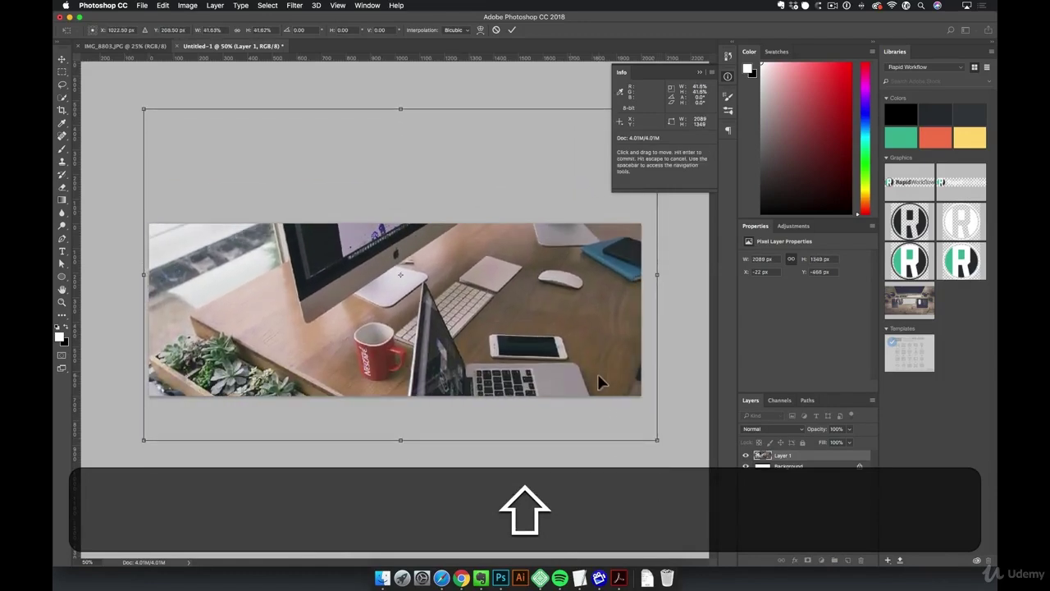
{"action": "key", "text": "v"}
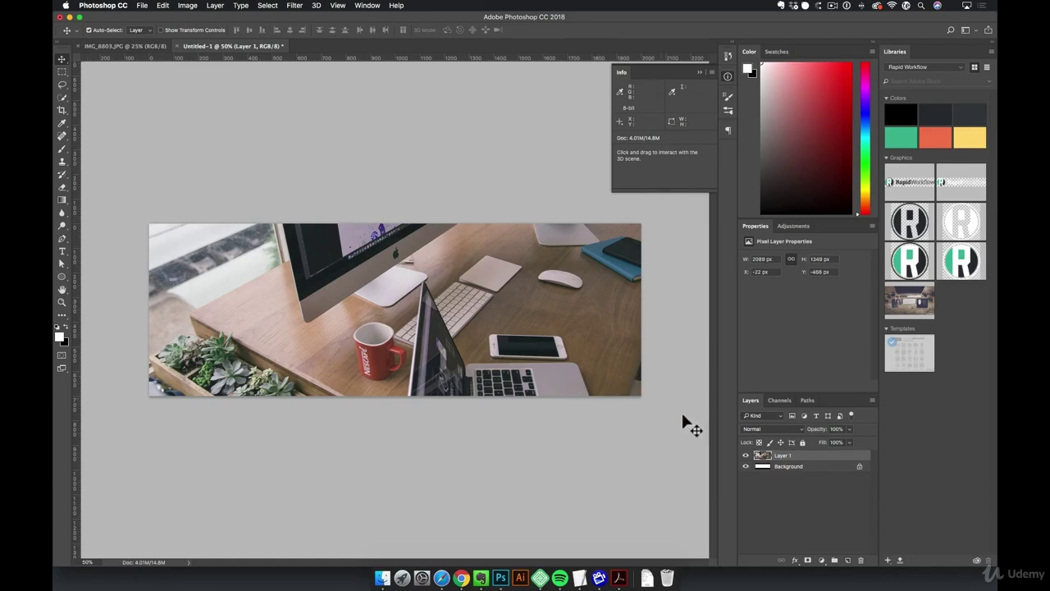
Add Layer 2 and fill it with the library green #4AB796
{"action": "left_click", "coordinate": [846, 560]}
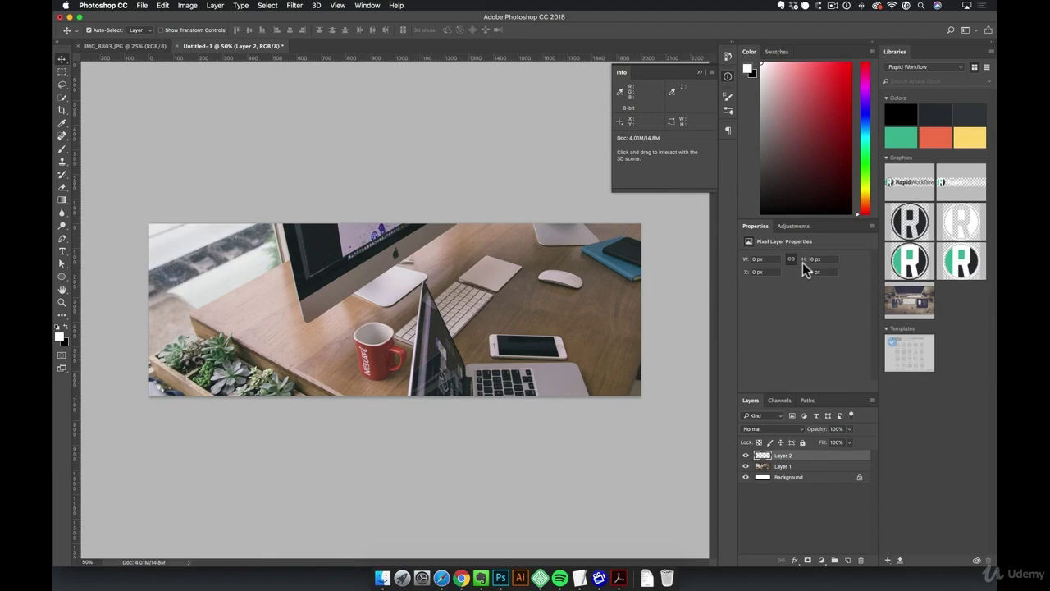
{"action": "left_click", "coordinate": [902, 140]}
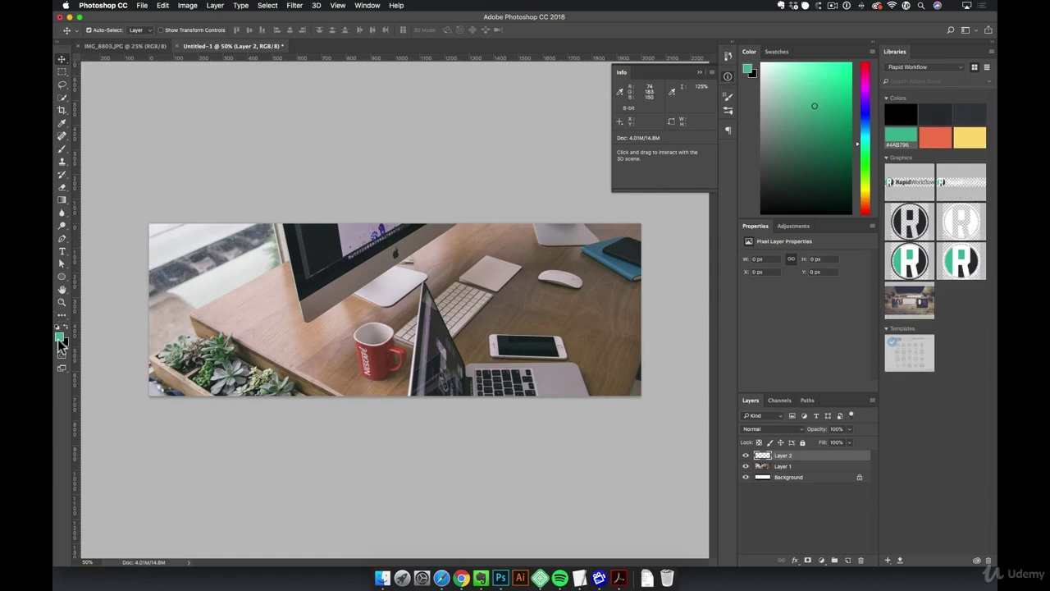
{"action": "key", "text": "alt+BackSpace"}
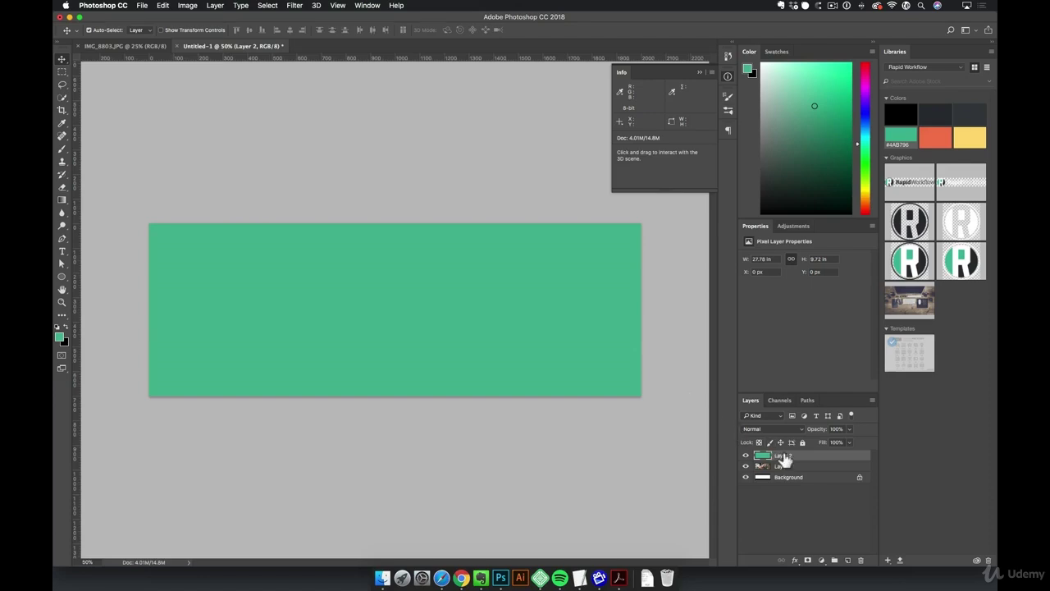
Try Layer 2 blend modes like Darken, Hard Light, Multiply and Vivid Light, then reset to Normal
{"action": "key", "text": "v"}
{"action": "key", "text": "shift"}
{"action": "key", "text": "shift+equal"}
{"action": "key", "text": "shift+equal"}
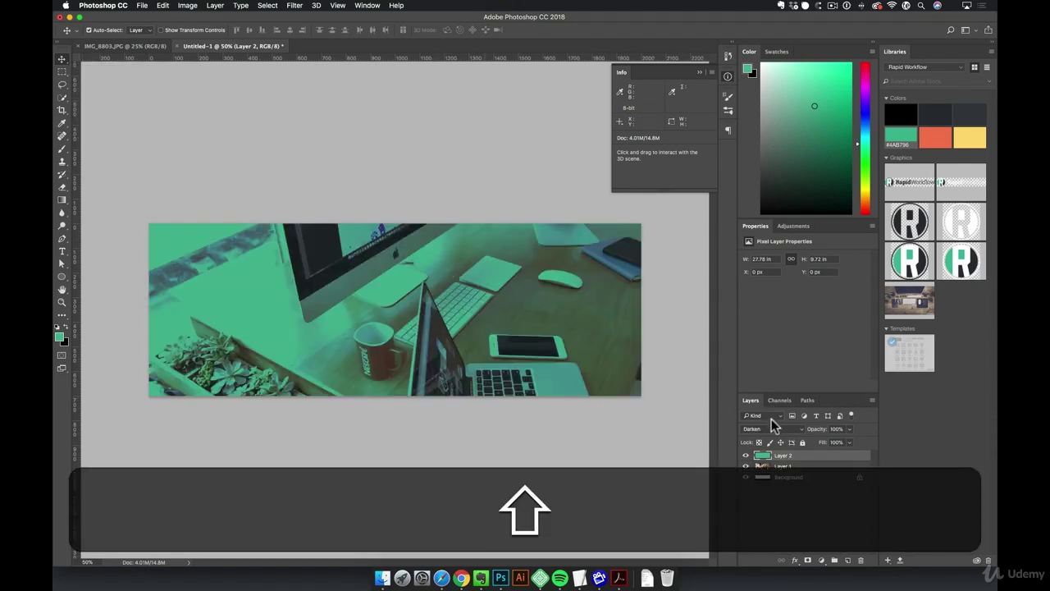
{"action": "left_click", "coordinate": [773, 428]}
{"action": "left_click", "coordinate": [780, 528]}
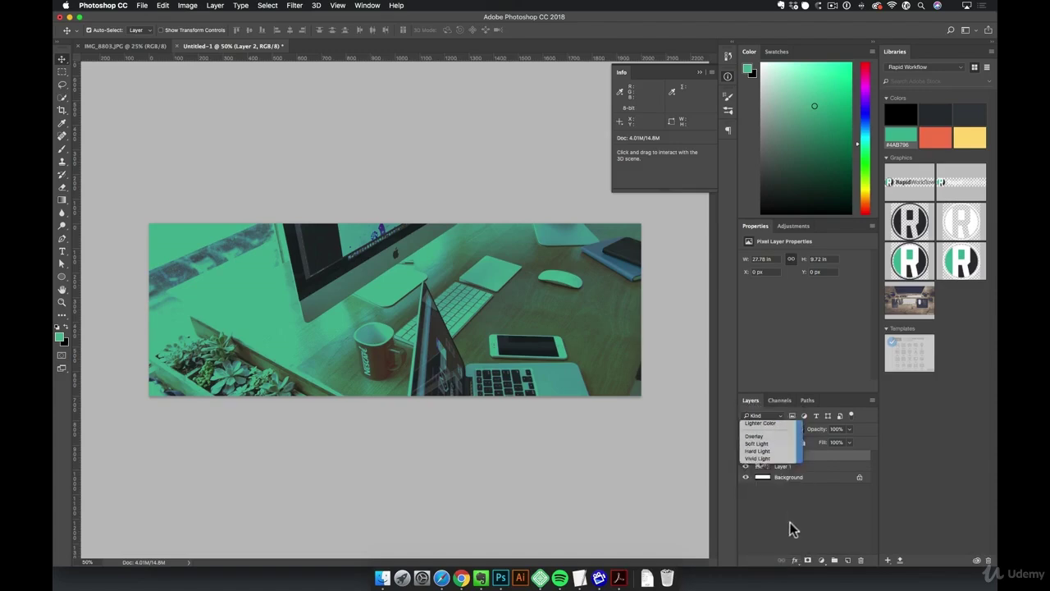
{"action": "key", "text": "shift"}
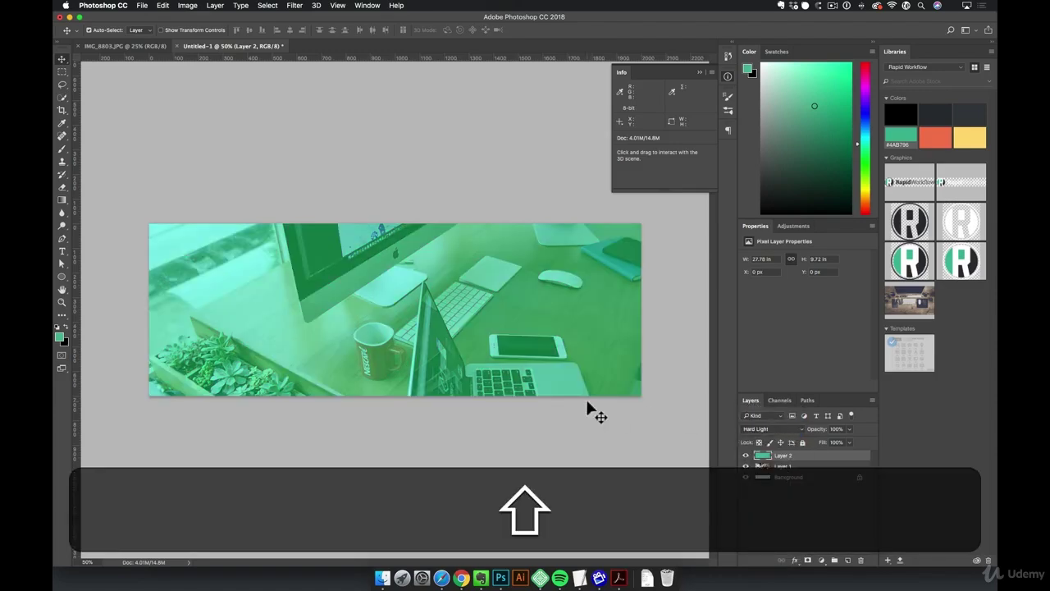
{"action": "key", "text": "shift+plus"}
{"action": "key", "text": "shift+plus"}
{"action": "key", "text": "shift+plus"}
{"action": "key", "text": "shift+plus"}
{"action": "key", "text": "shift+plus"}
{"action": "key", "text": "shift+plus"}
{"action": "key", "text": "shift+plus"}
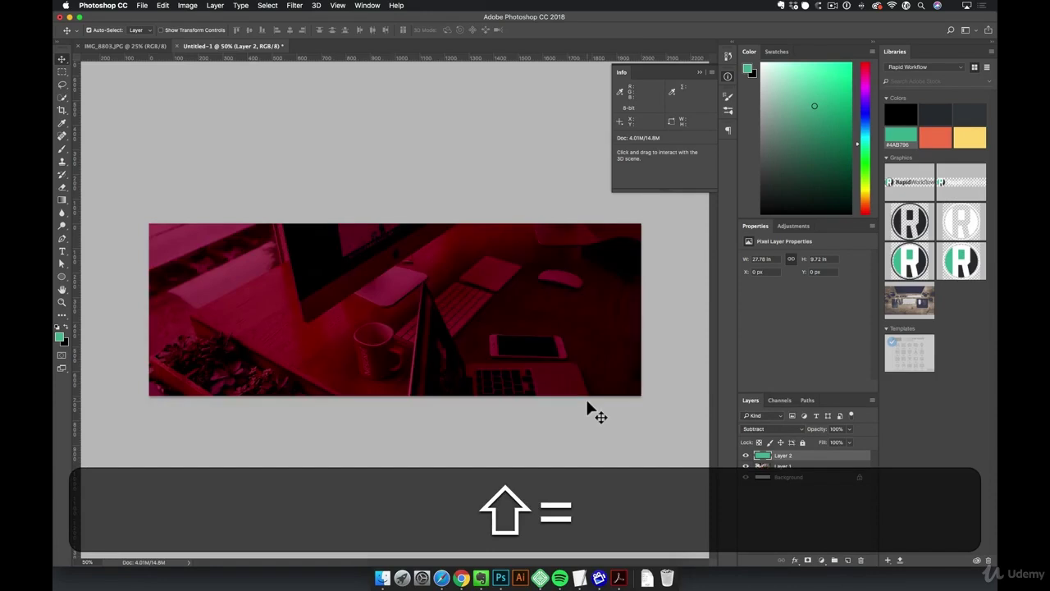
{"action": "key", "text": "shift+plus"}
{"action": "key", "text": "shift+minus"}
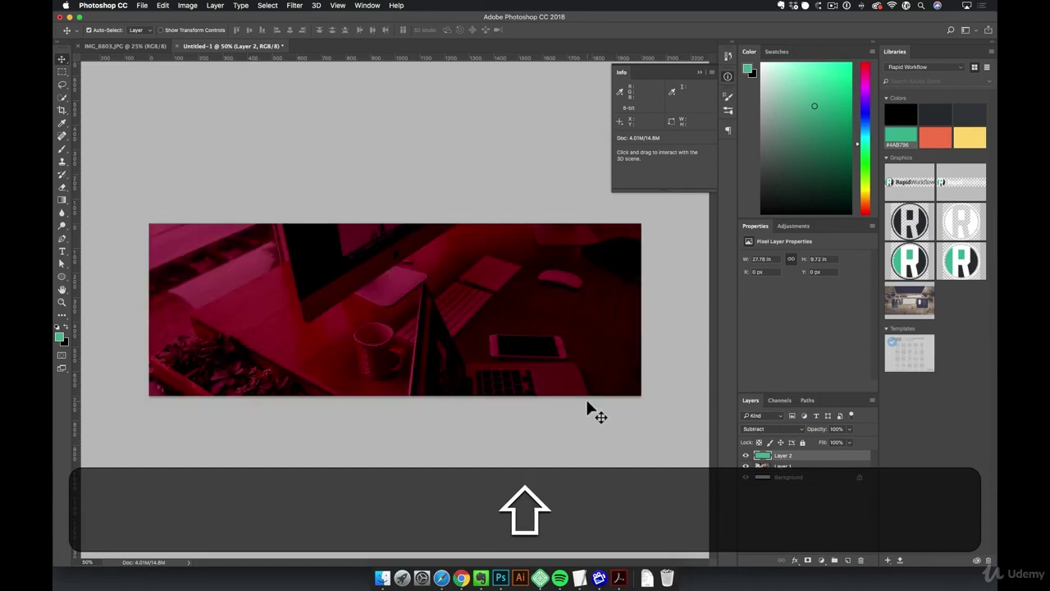
{"action": "key", "text": "shift+plus"}
{"action": "key", "text": "shift+plus"}
{"action": "key", "text": "shift+plus"}
{"action": "key", "text": "shift+plus"}
{"action": "key", "text": "shift+plus"}
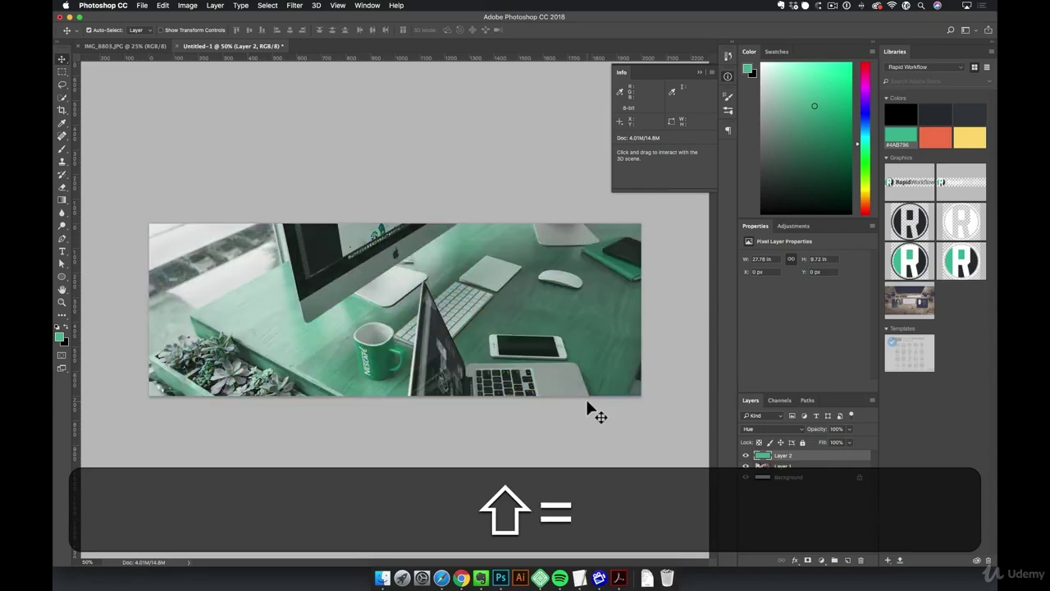
{"action": "key", "text": "shift+plus"}
{"action": "key", "text": "shift+plus"}
{"action": "key", "text": "shift+plus"}
{"action": "key", "text": "shift+plus"}
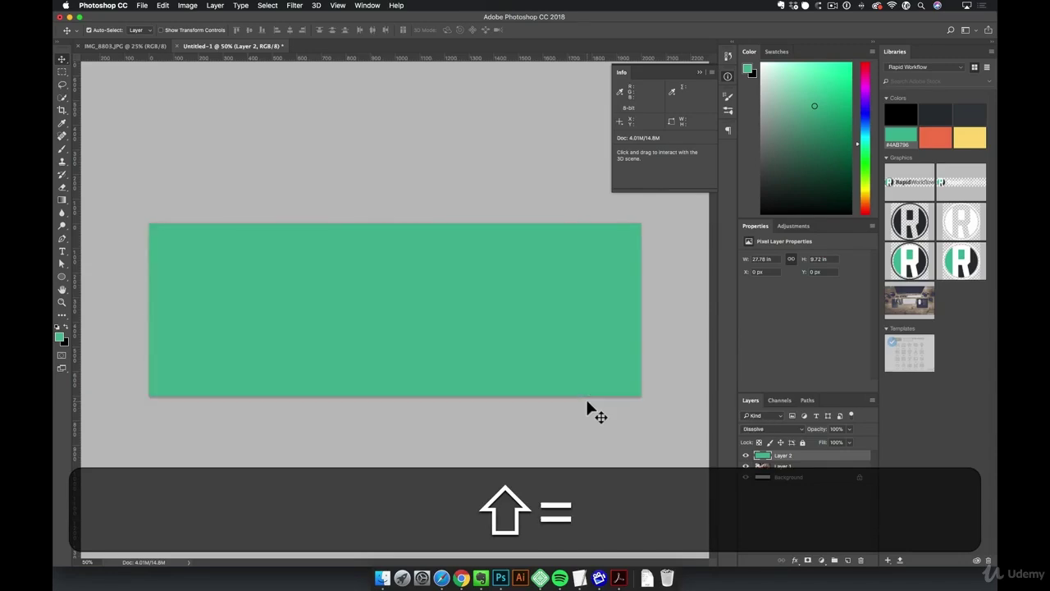
{"action": "key", "text": "shift+minus"}
{"action": "key", "text": "shift+plus"}
{"action": "key", "text": "shift+plus"}
{"action": "key", "text": "shift+plus"}
{"action": "key", "text": "shift+plus"}
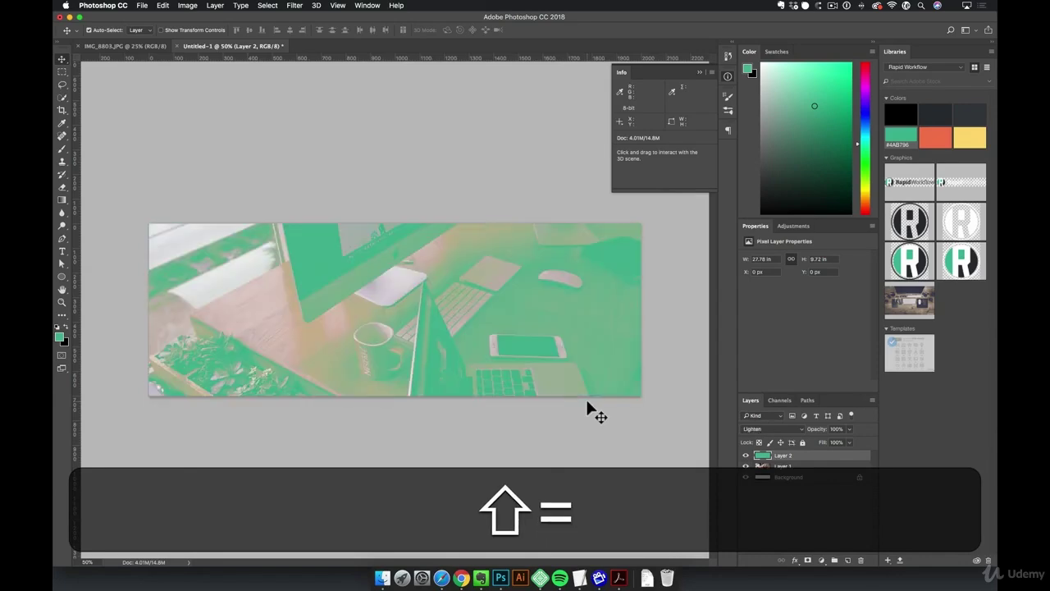
{"action": "key", "text": "shift+plus"}
{"action": "key", "text": "shift+plus"}
{"action": "key", "text": "shift+plus"}
{"action": "key", "text": "shift+plus"}
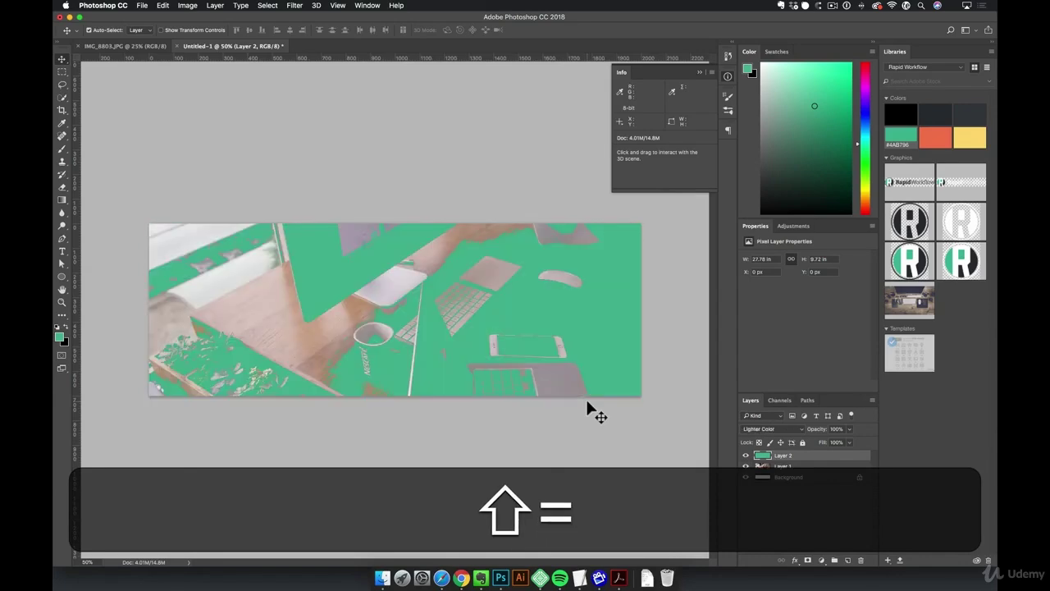
{"action": "key", "text": "shift+plus"}
{"action": "key", "text": "shift+plus"}
{"action": "key", "text": "shift+plus"}
{"action": "key", "text": "shift+plus"}
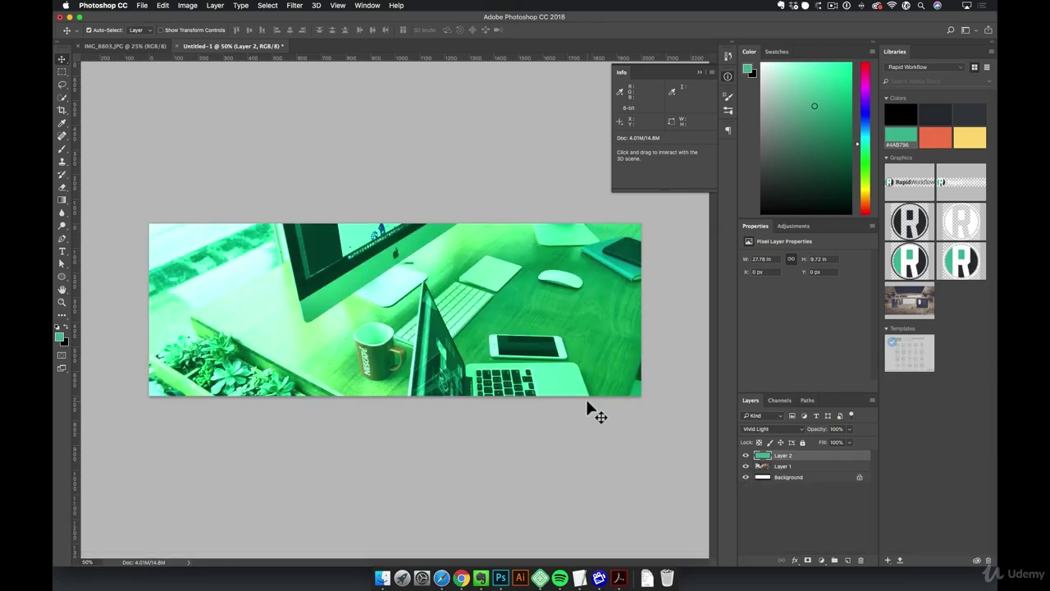
{"action": "key", "text": "alt+shift+n"}
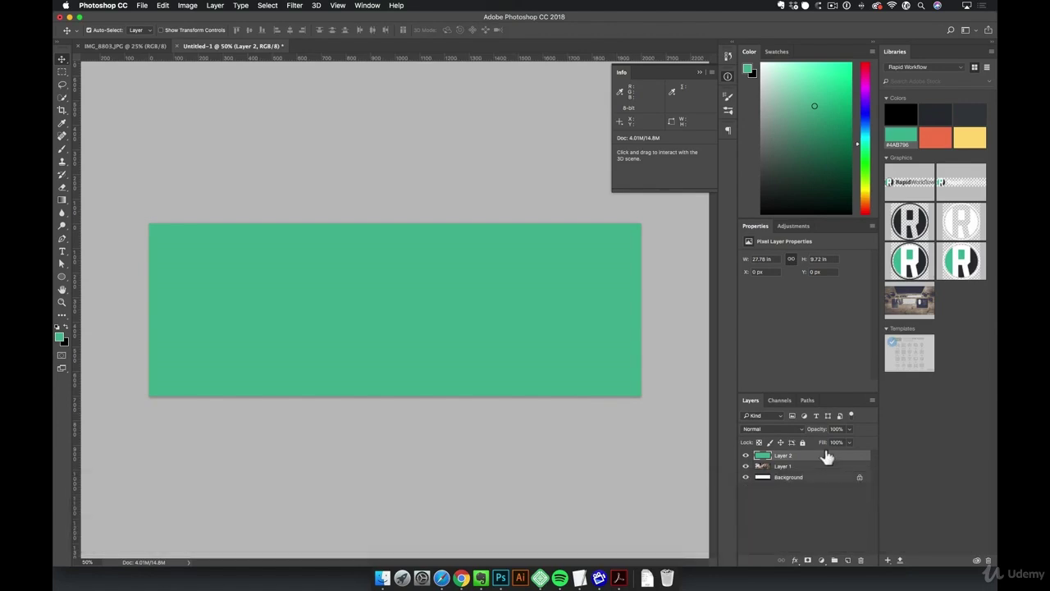
Move green Layer 2 below the photo, keep a hidden Layer 1 copy, and desaturate Layer 1
{"action": "left_click_drag", "start_coordinate": [829, 462], "coordinate": [822, 479]}
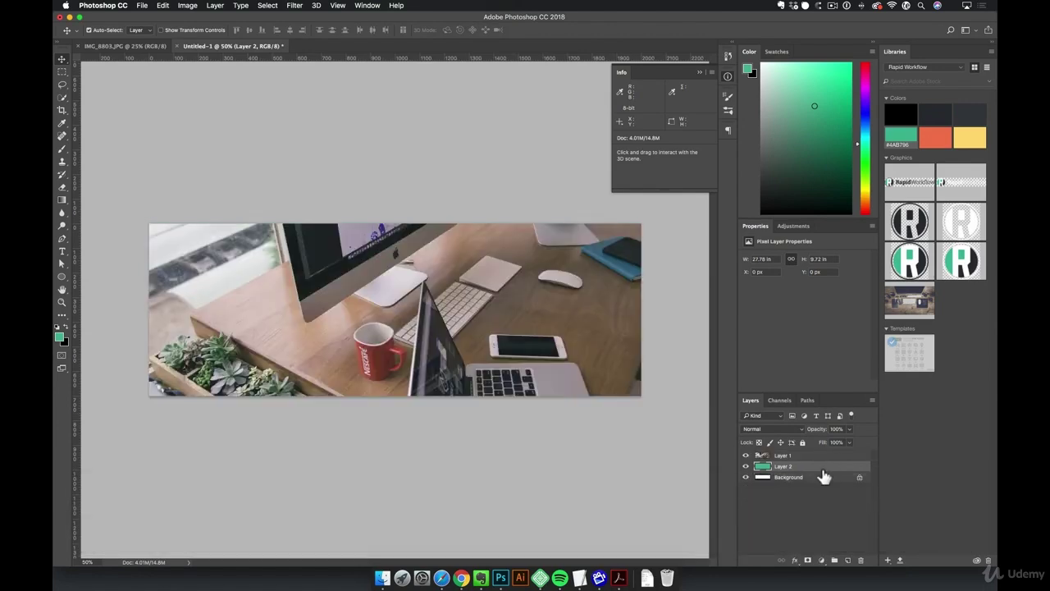
{"action": "left_click", "coordinate": [773, 455]}
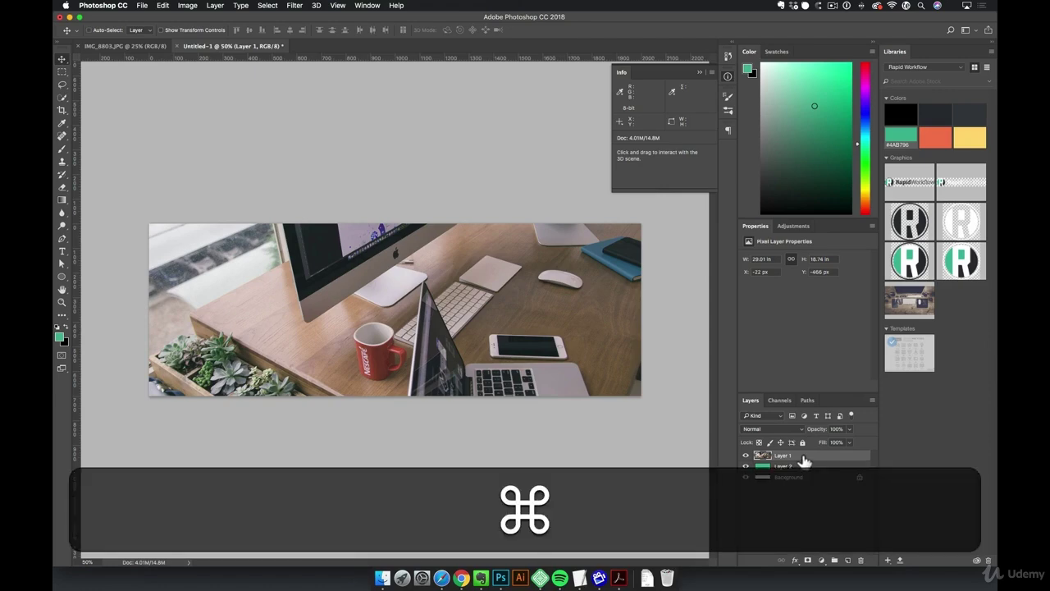
{"action": "key", "text": "super+j"}
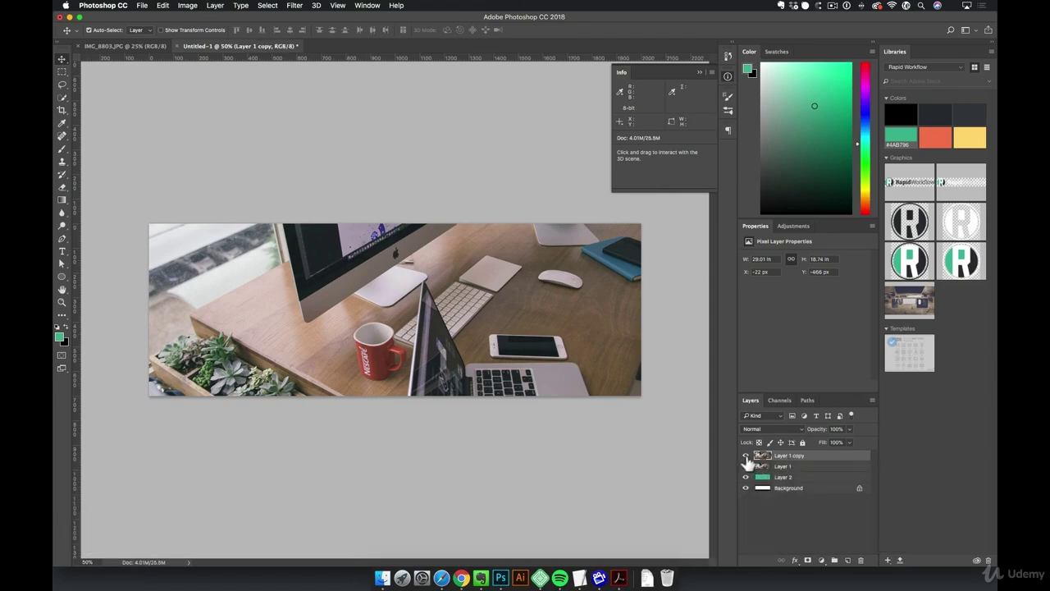
{"action": "left_click", "coordinate": [745, 457]}
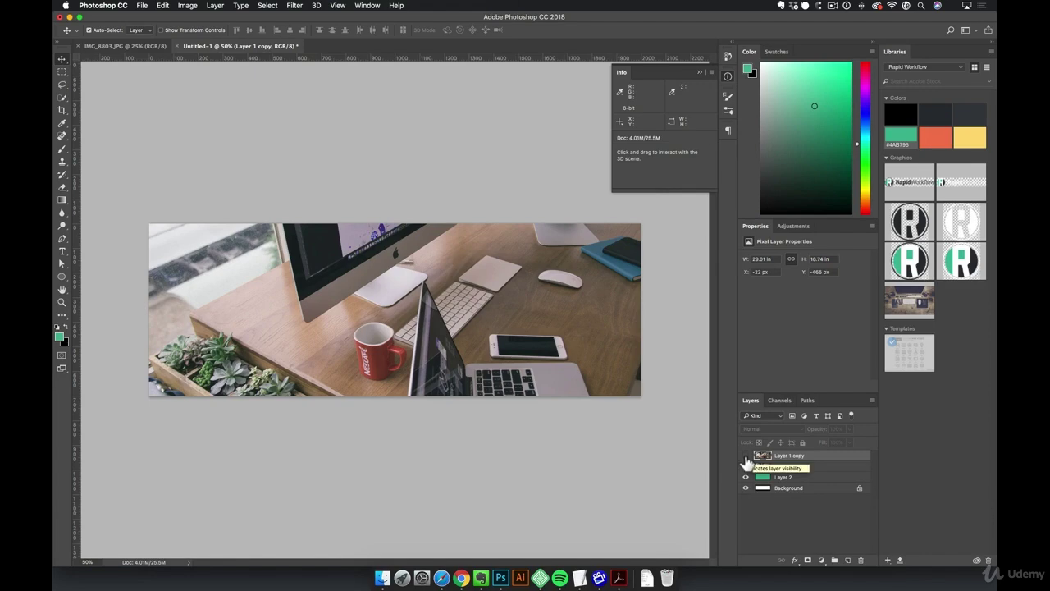
{"action": "left_click", "coordinate": [814, 469]}
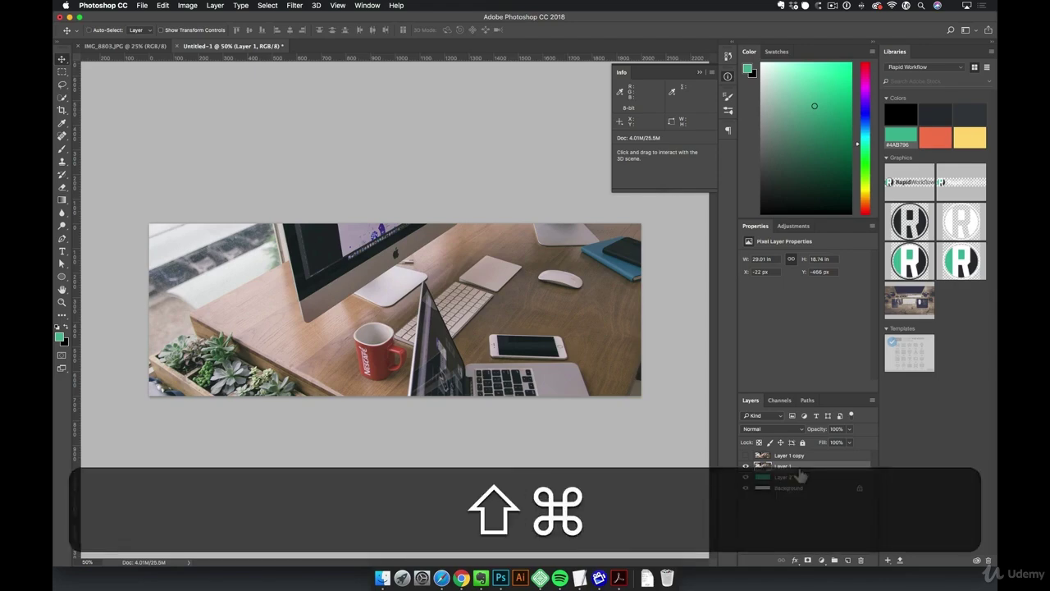
{"action": "key", "text": "shift+super+u"}
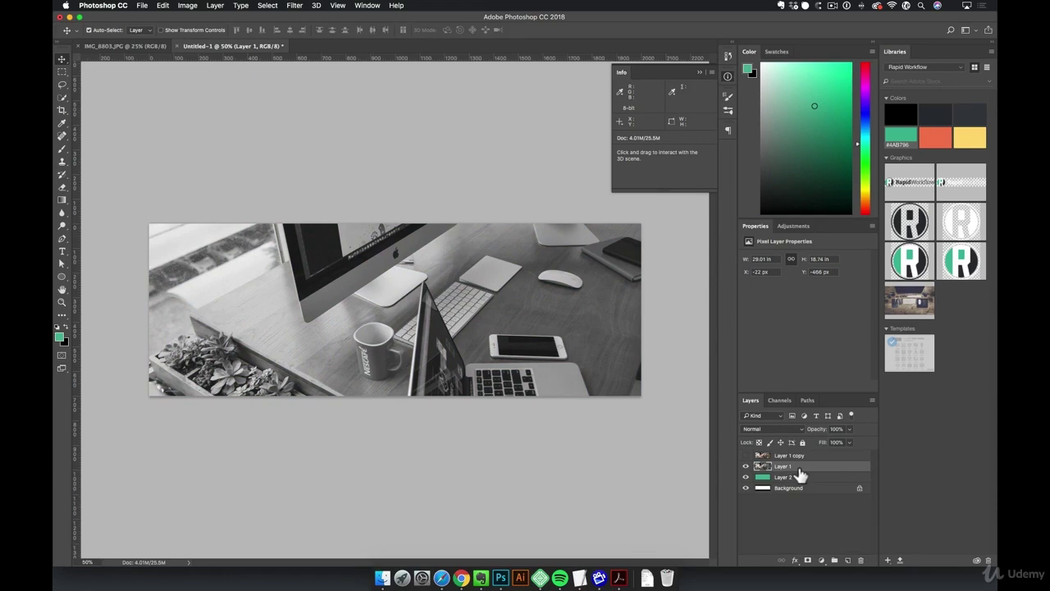
Desaturate the desk photo on Layer 1 with Image > Adjustments > Desaturate
{"action": "left_click", "coordinate": [187, 6]}
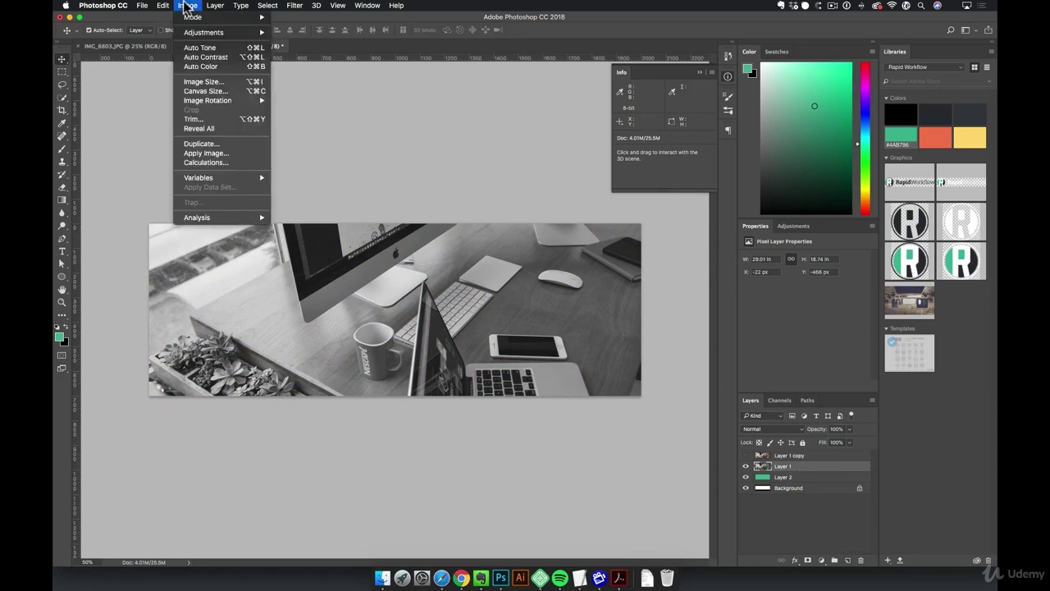
{"action": "mouse_move", "coordinate": [208, 35]}
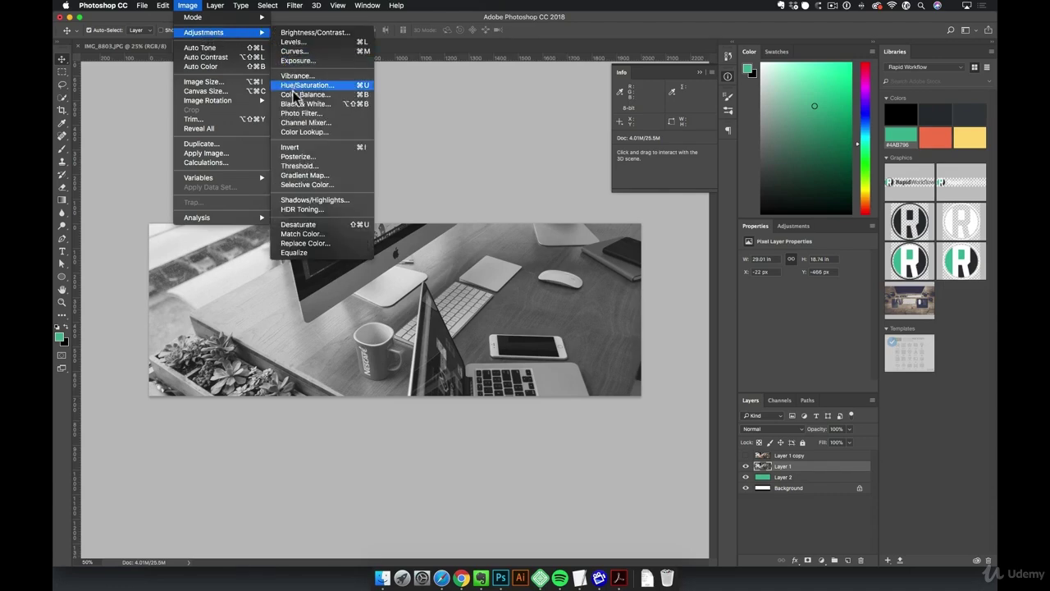
{"action": "left_click", "coordinate": [328, 221]}
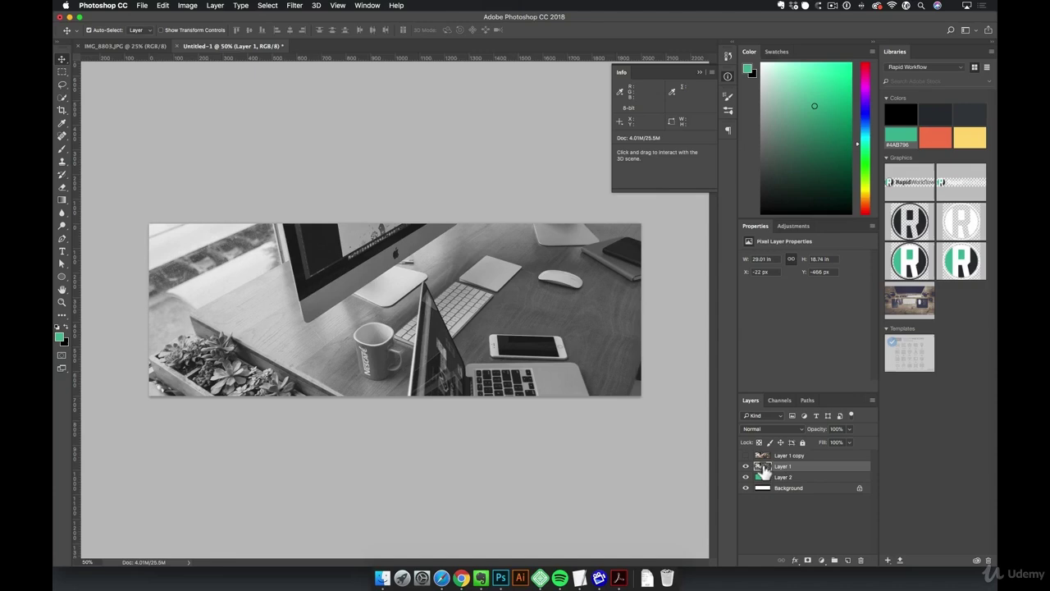
Set Layer 1's blend mode to Multiply so the green layer tints the photo
{"action": "left_click", "coordinate": [800, 429]}
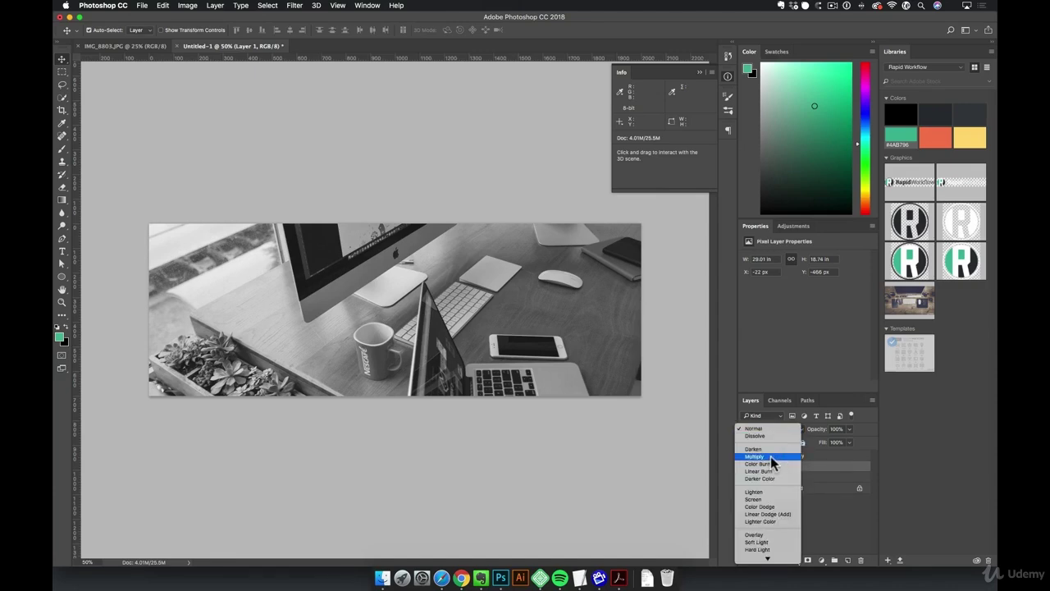
{"action": "left_click", "coordinate": [771, 457]}
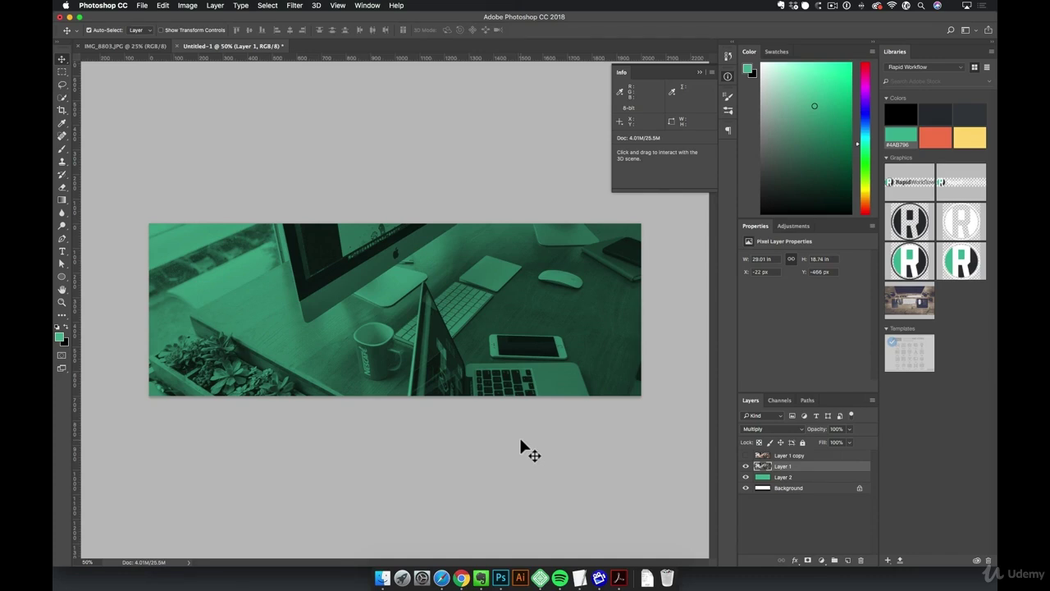
{"action": "left_click", "coordinate": [148, 5]}
Open Export As for the 2000 × 700 banner and set JPG quality to 70%
{"action": "mouse_move", "coordinate": [194, 134]}
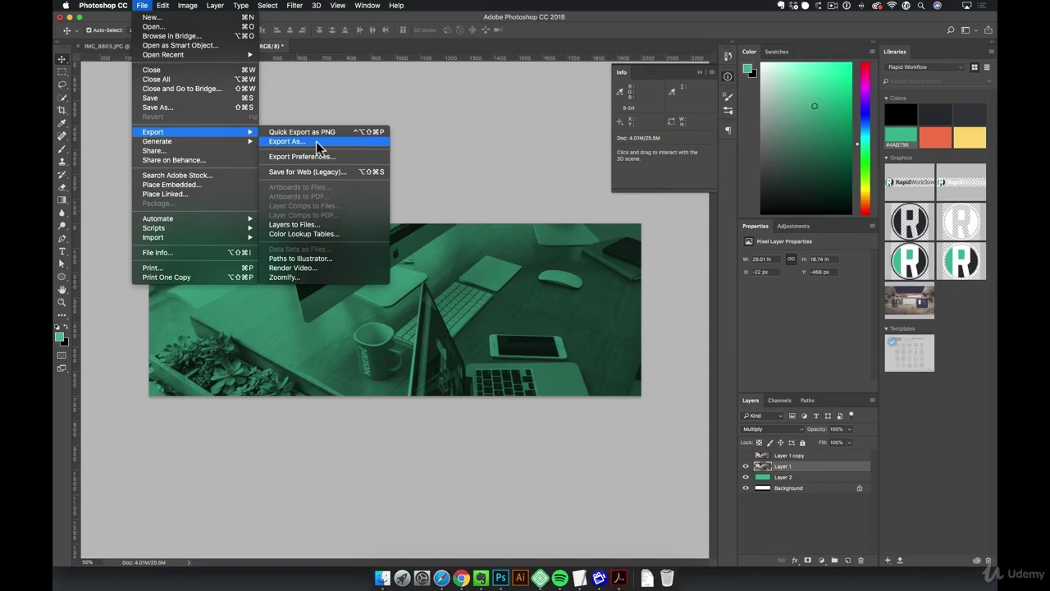
{"action": "left_click", "coordinate": [328, 144]}
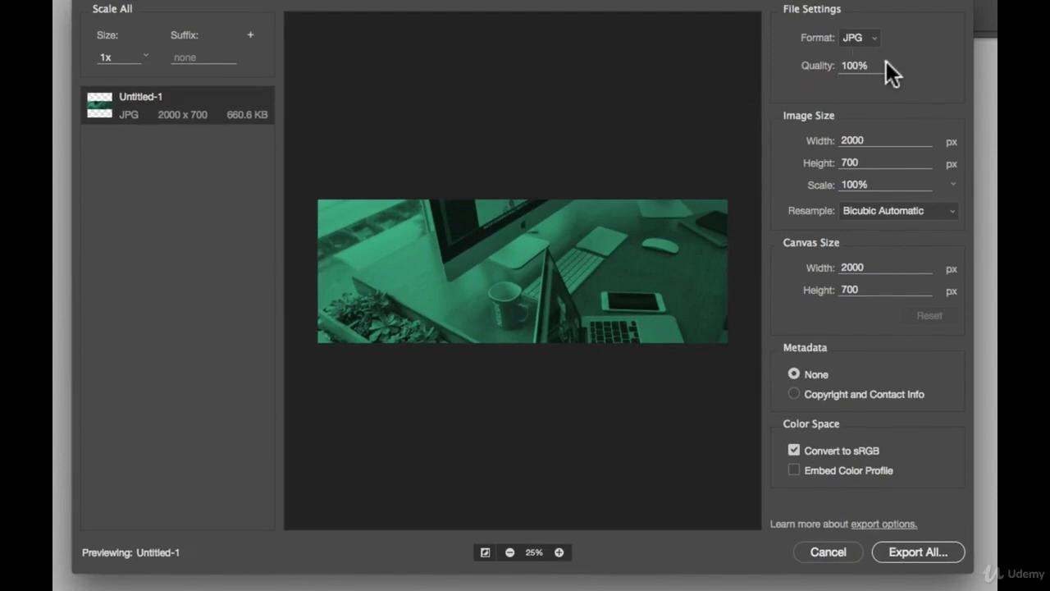
{"action": "double_click", "coordinate": [854, 68]}
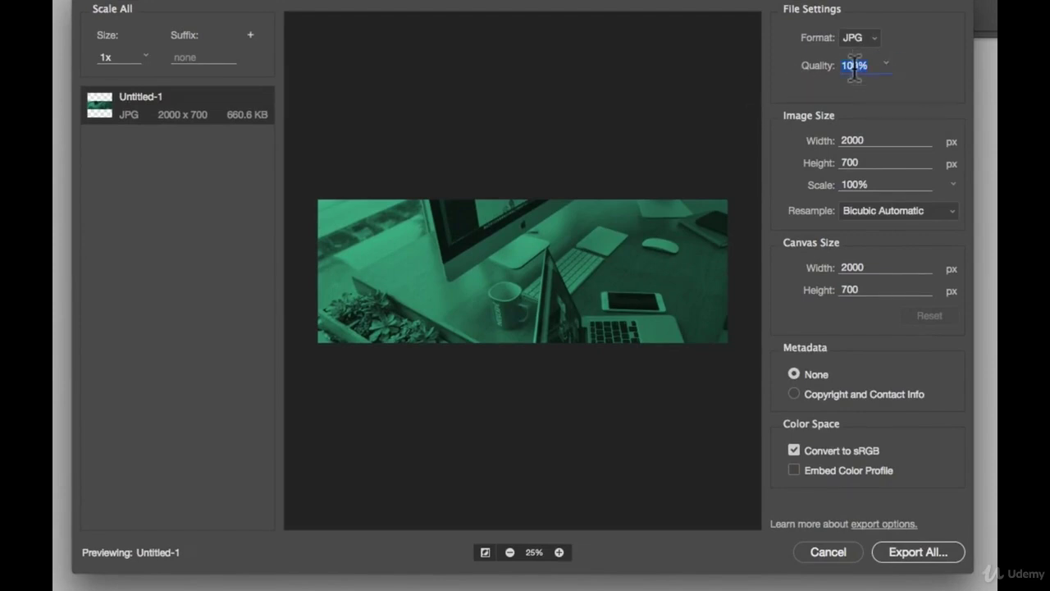
{"action": "type", "text": "70"}
{"action": "key", "text": "Return"}
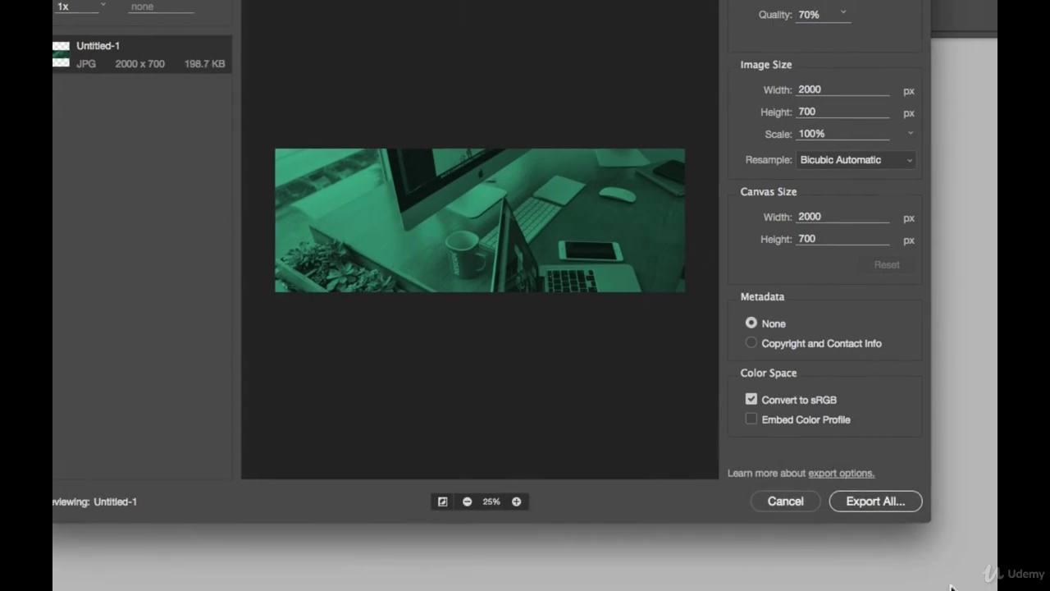
{"action": "left_click", "coordinate": [919, 504]}
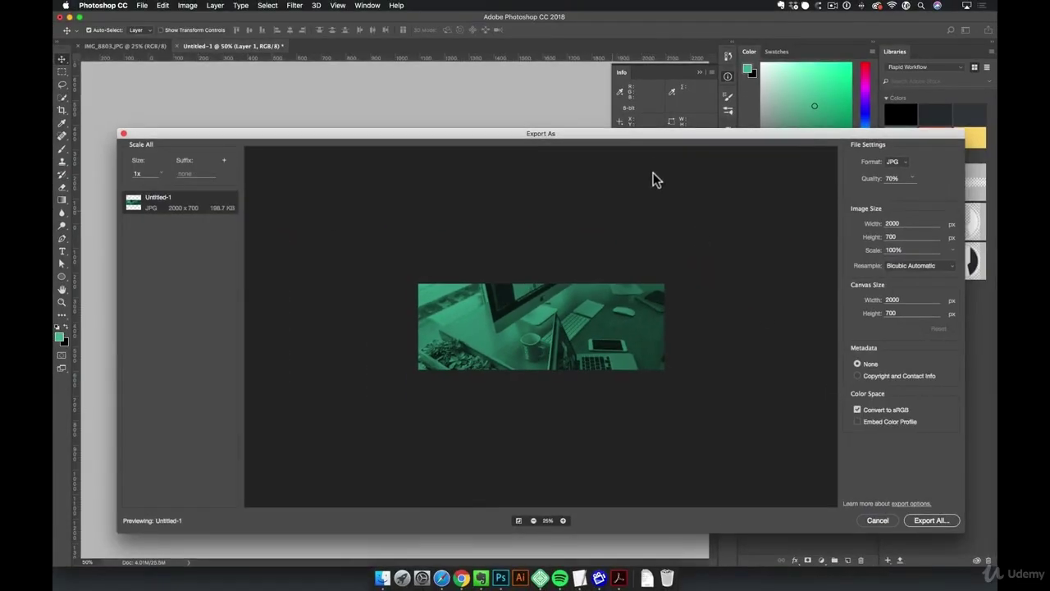
{"action": "left_click_drag", "start_coordinate": [637, 131], "coordinate": [612, 109]}
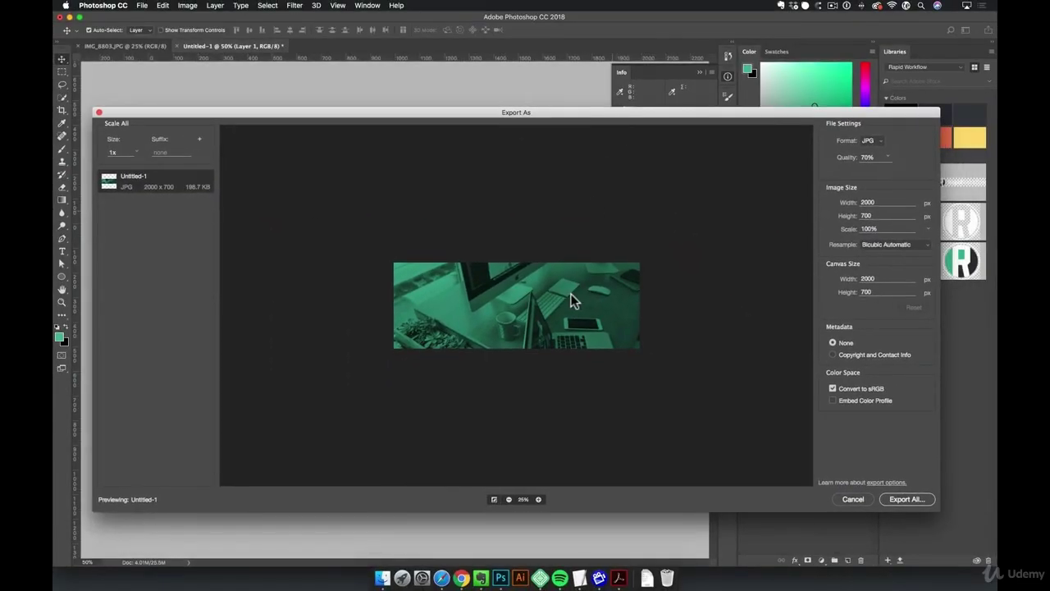
Inspect the export preview at 100% and lower JPG quality to 50%
{"action": "left_click", "coordinate": [539, 500]}
{"action": "left_click", "coordinate": [539, 500]}
{"action": "left_click", "coordinate": [539, 499]}
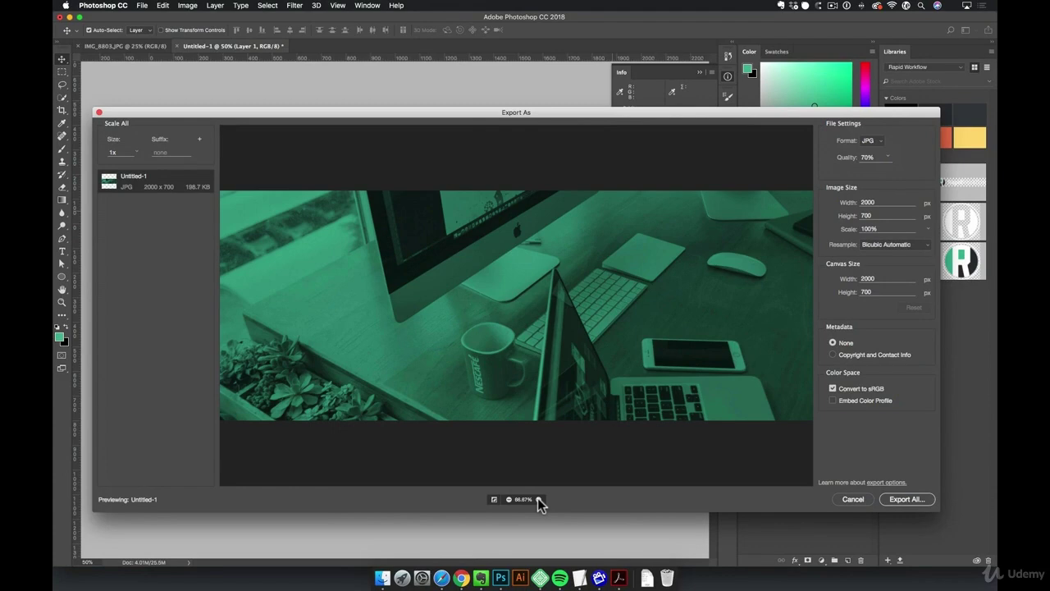
{"action": "left_click", "coordinate": [539, 499]}
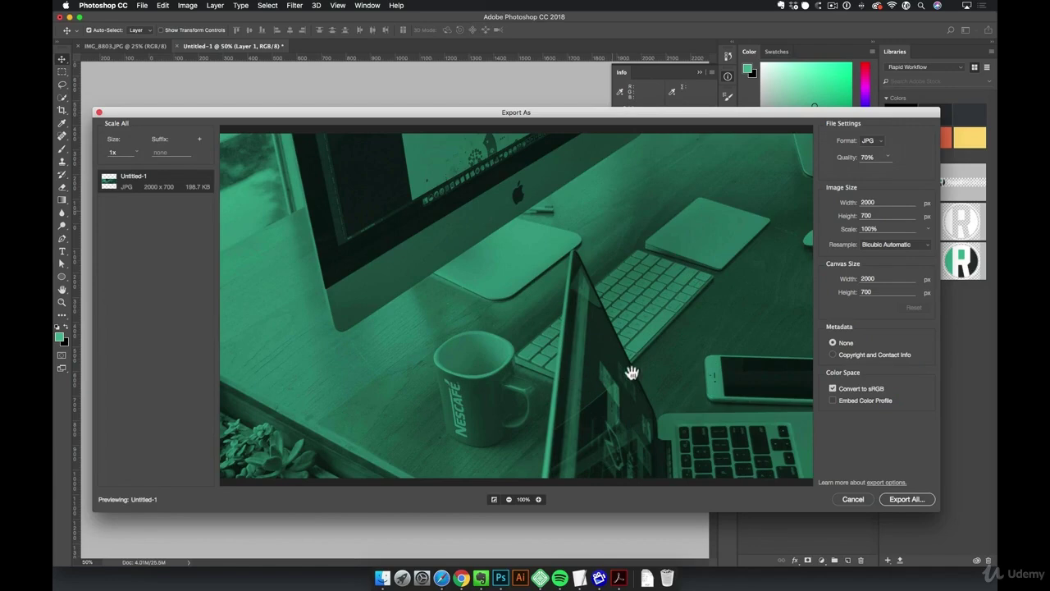
{"action": "left_click_drag", "start_coordinate": [578, 332], "coordinate": [460, 286]}
{"action": "left_click_drag", "start_coordinate": [361, 285], "coordinate": [626, 282]}
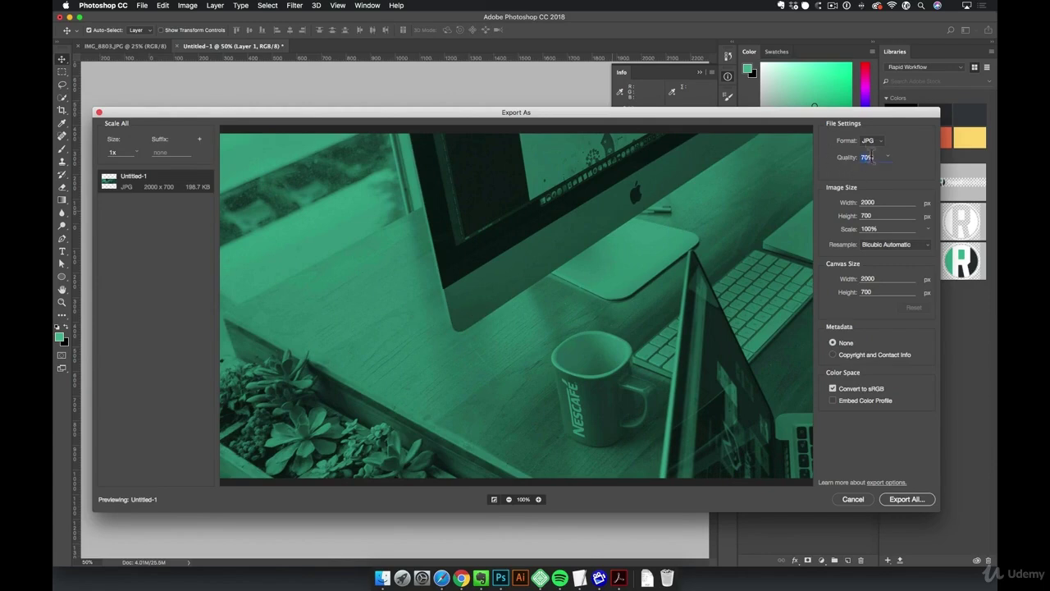
{"action": "type", "text": "50"}
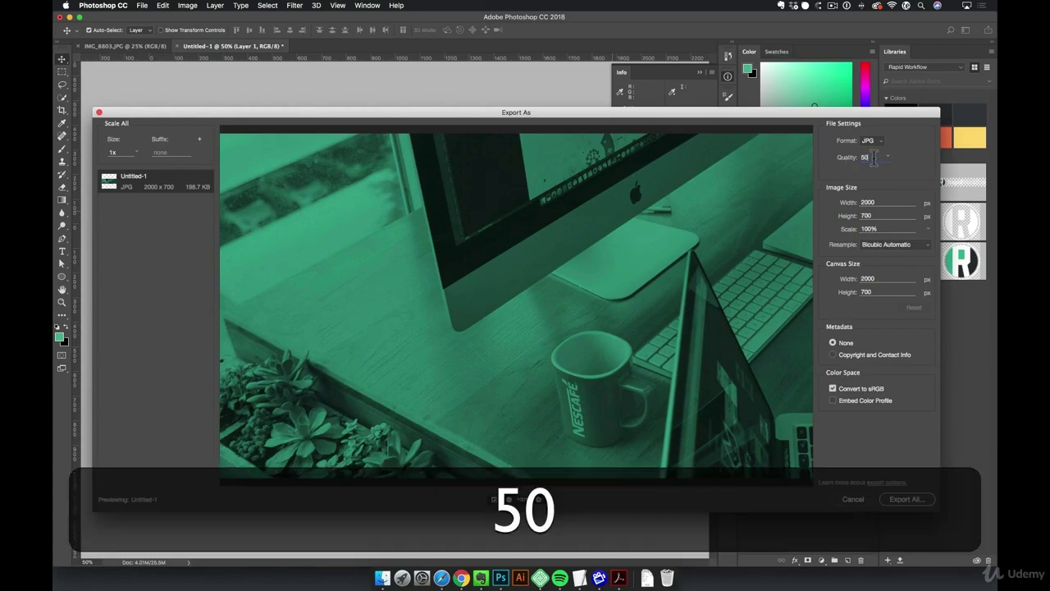
{"action": "key", "text": "Return"}
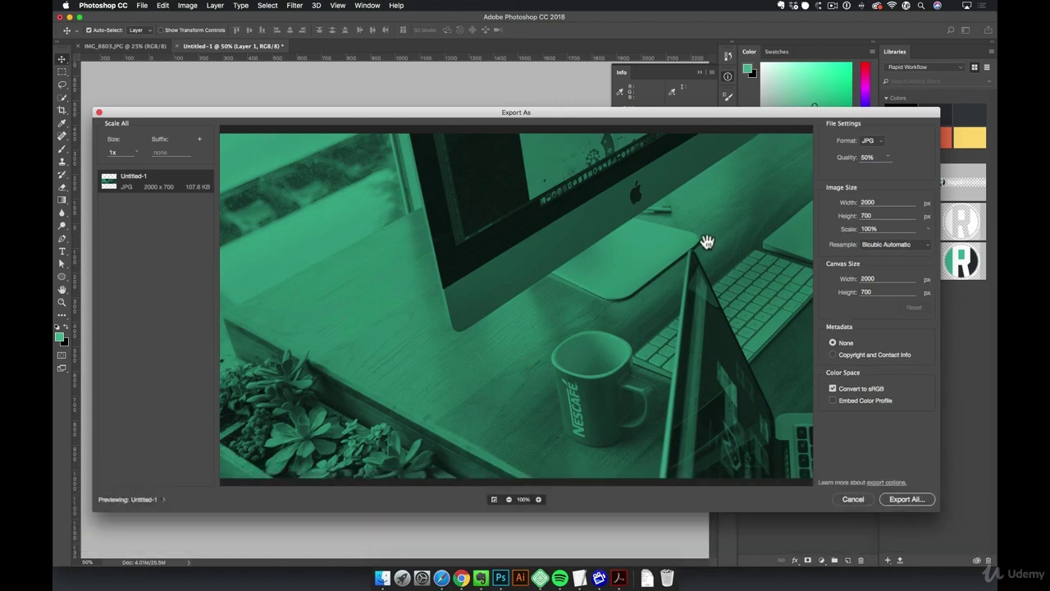
Export the image to the Desktop as header.jpg
{"action": "left_click_drag", "start_coordinate": [706, 232], "coordinate": [491, 287]}
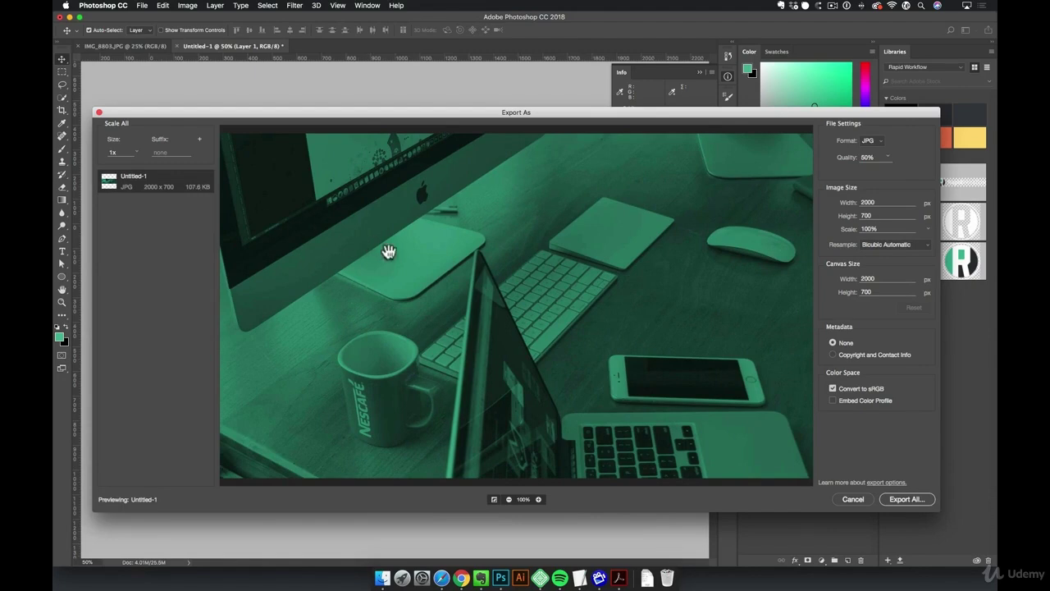
{"action": "left_click", "coordinate": [907, 501]}
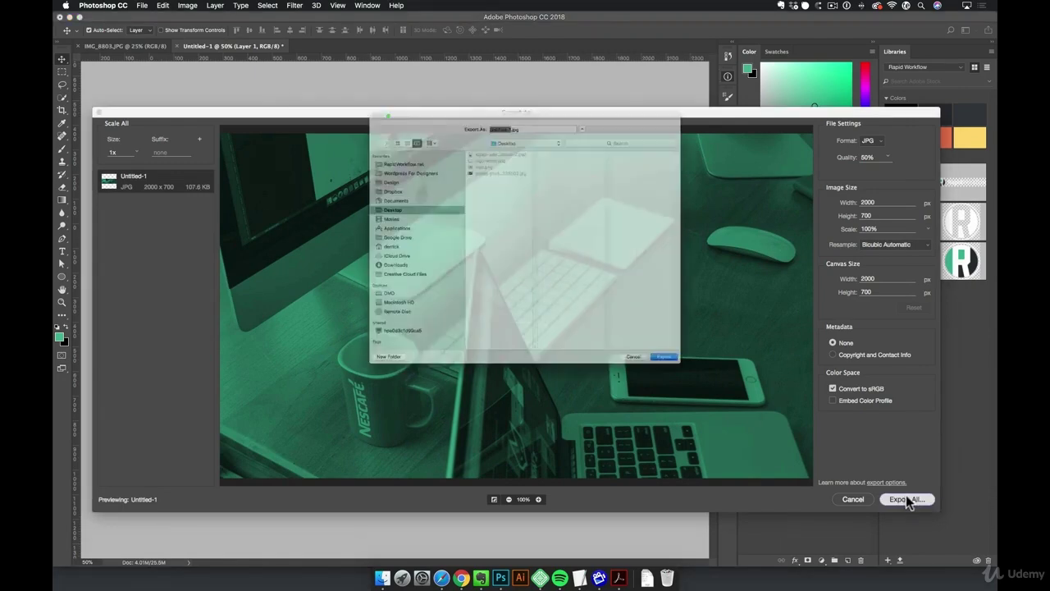
{"action": "type", "text": "header"}
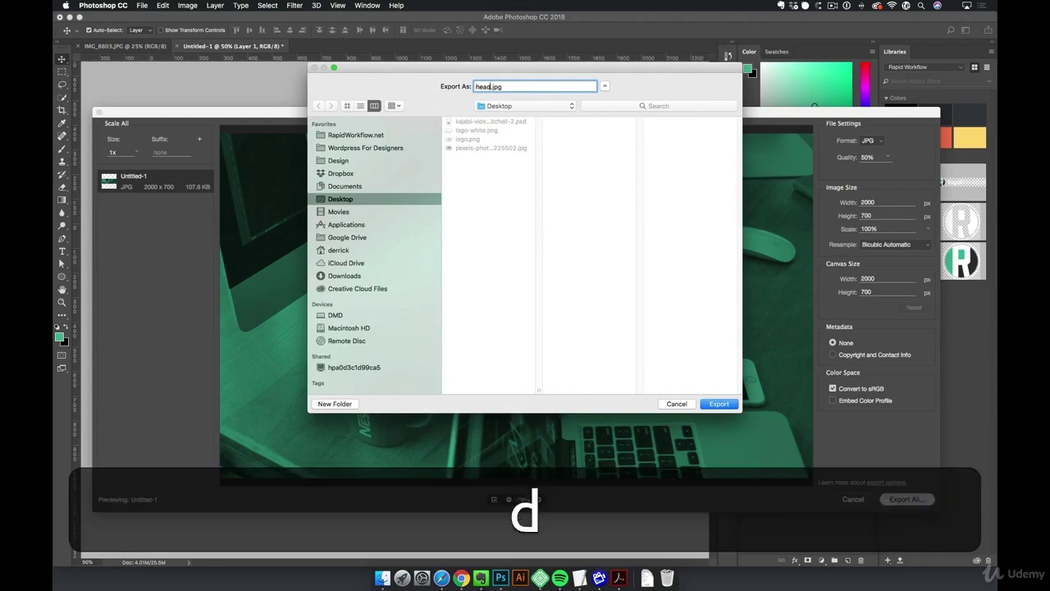
{"action": "key", "text": "Return"}
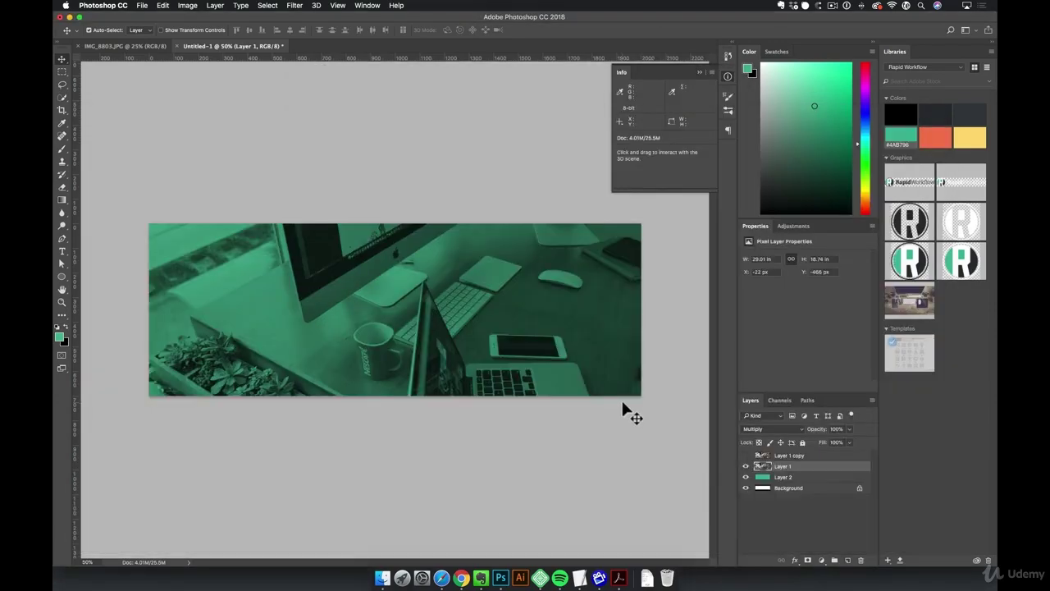
Load tinypng.com in a new Safari window
{"action": "left_click", "coordinate": [442, 578]}
{"action": "key", "text": "super+n"}
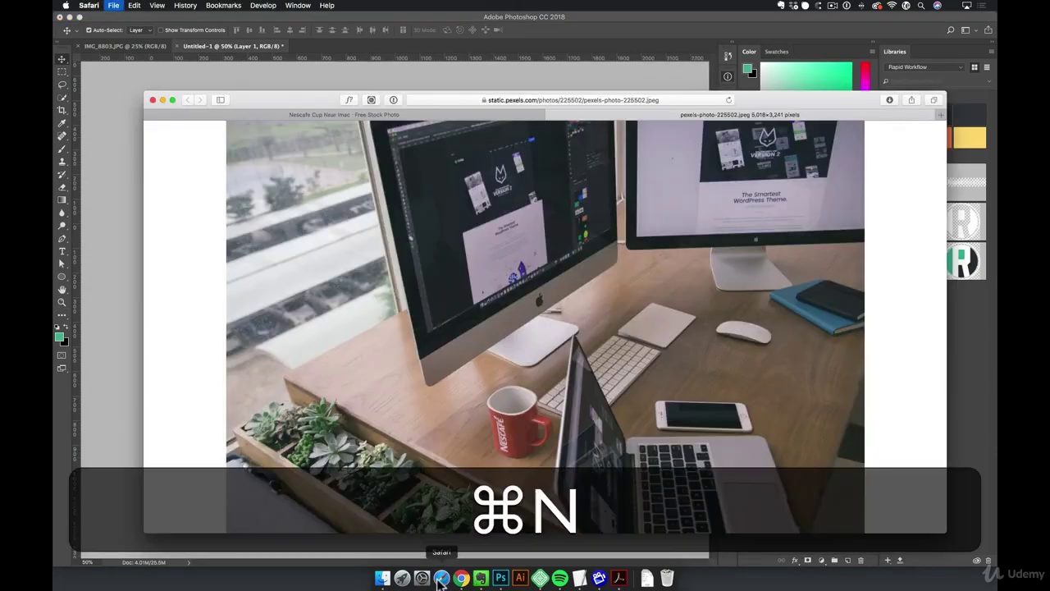
{"action": "type", "text": "tinypng.com"}
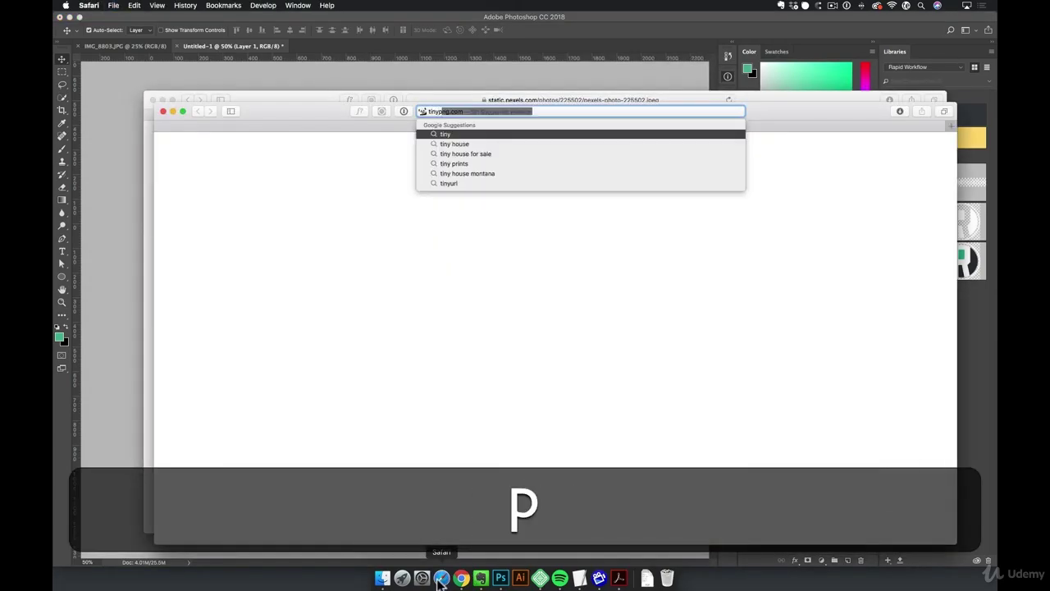
{"action": "key", "text": "Right"}
{"action": "key", "text": "Return"}
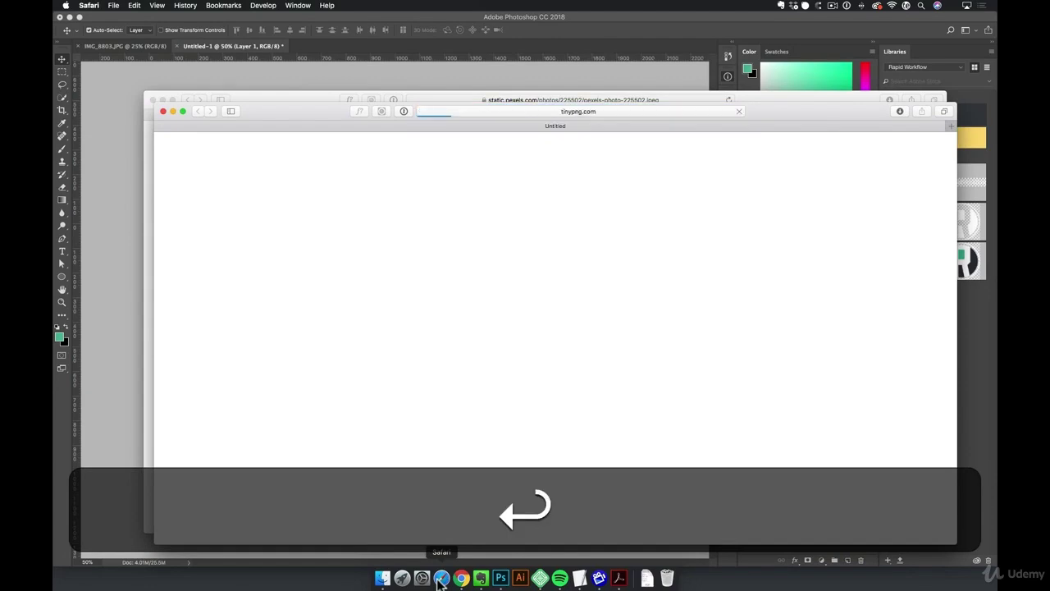
{"action": "left_click_drag", "start_coordinate": [833, 116], "coordinate": [800, 90]}
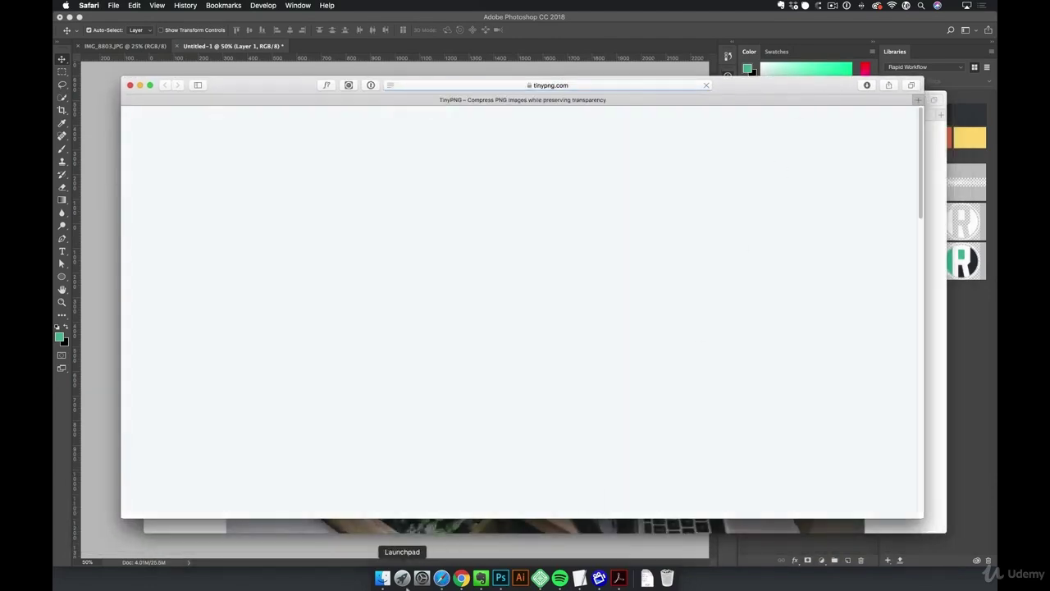
Drop header.jpg from Finder onto TinyPNG and download the 102.4 KB compressed copy
{"action": "left_click", "coordinate": [382, 578]}
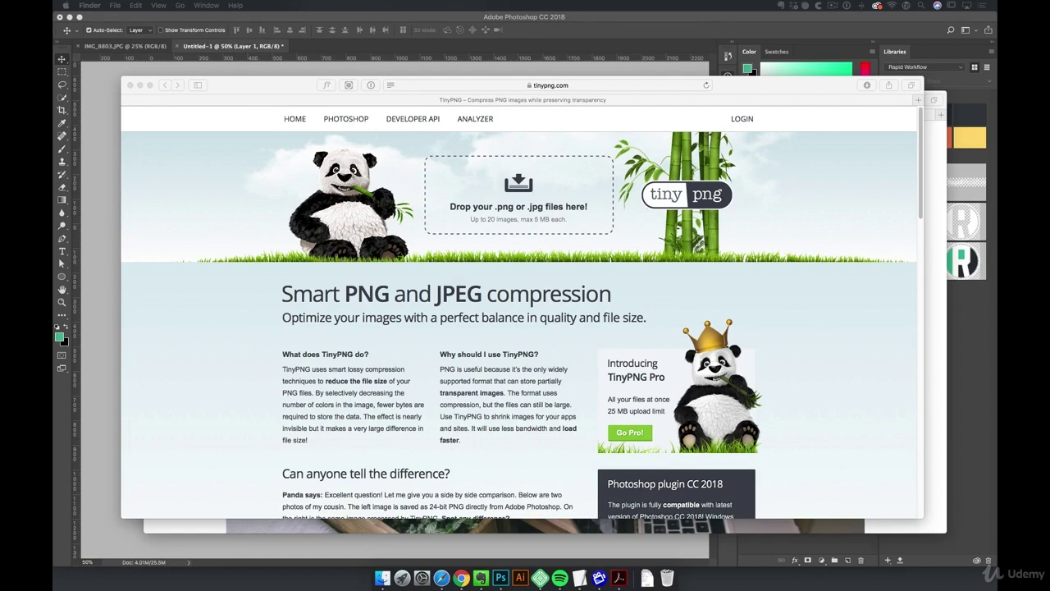
{"action": "left_click_drag", "start_coordinate": [54, 384], "coordinate": [202, 309]}
{"action": "left_click_drag", "start_coordinate": [384, 369], "coordinate": [482, 199]}
{"action": "left_click", "coordinate": [853, 263]}
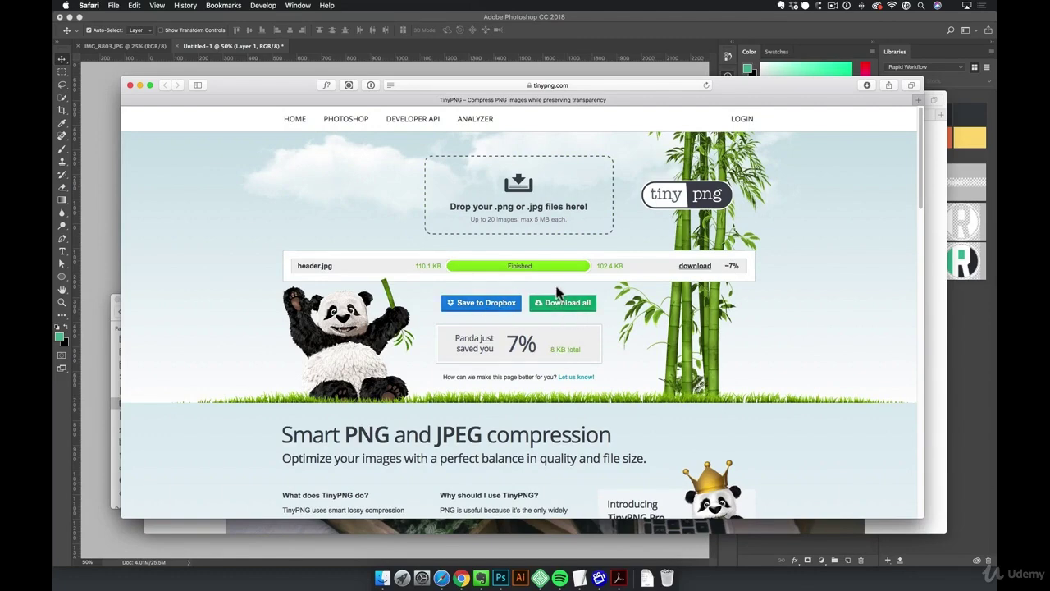
{"action": "left_click", "coordinate": [695, 265]}
{"action": "left_click_drag", "start_coordinate": [275, 89], "coordinate": [326, 160]}
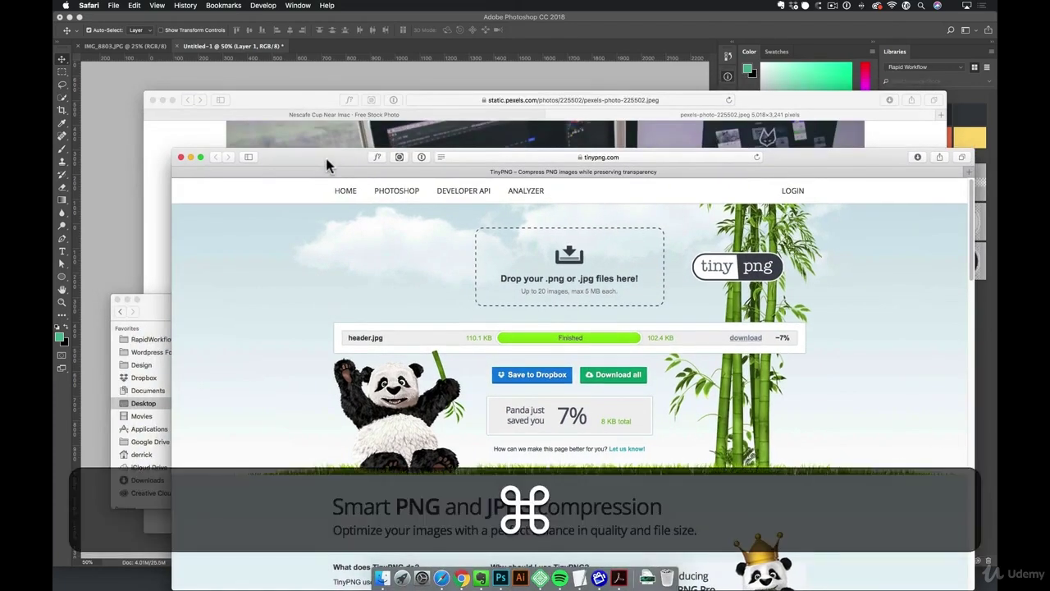
Close TinyPNG, edit the Home page, remove the red VR header image and open the media library
{"action": "key", "text": "super+w"}
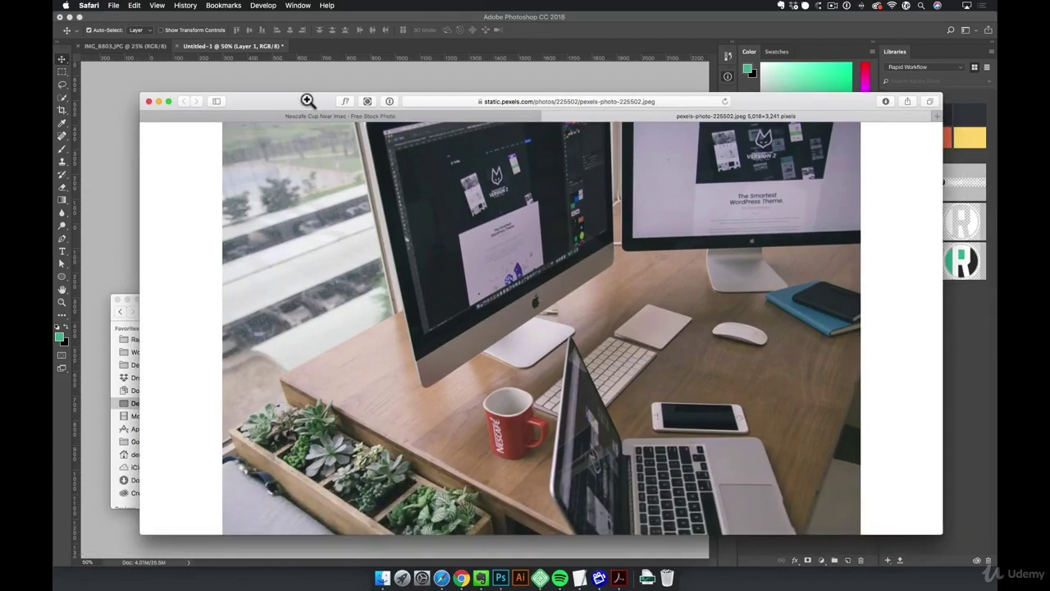
{"action": "key", "text": "super+grave"}
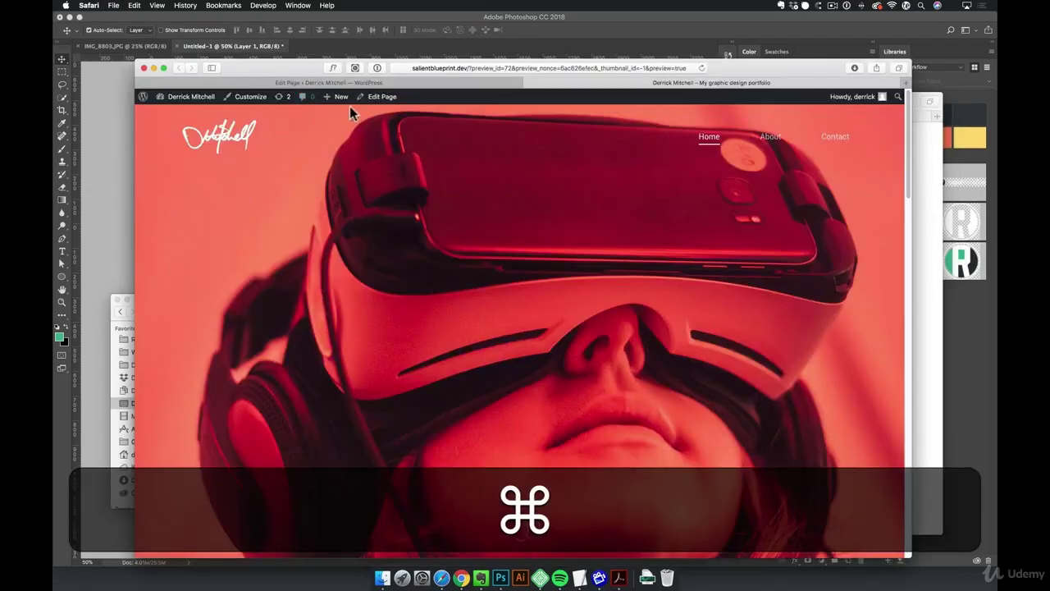
{"action": "left_click", "coordinate": [380, 96]}
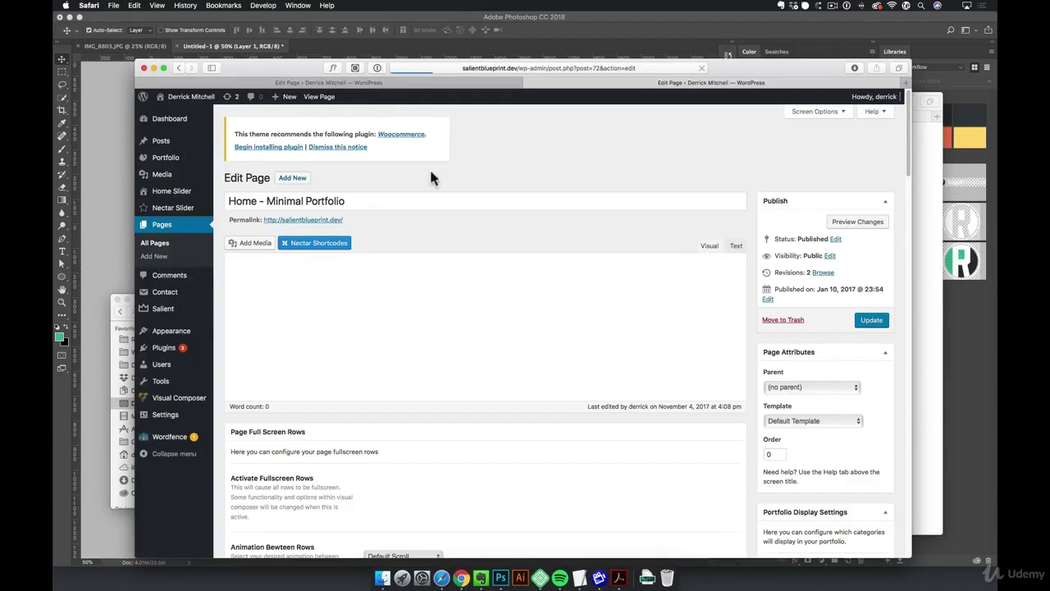
{"action": "scroll", "coordinate": [529, 260], "scroll_direction": "down", "scroll_amount": 10}
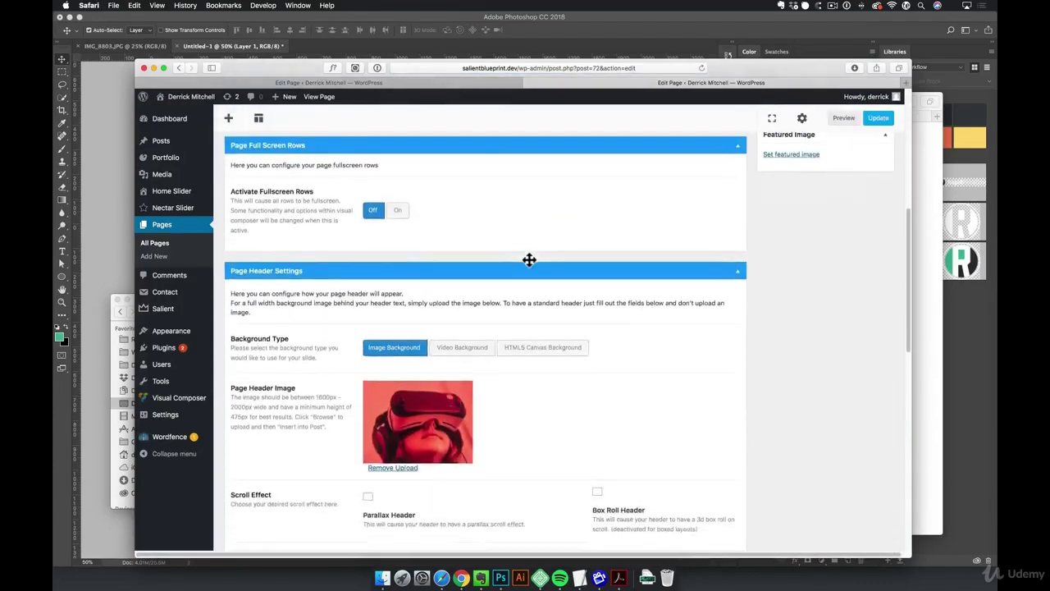
{"action": "scroll", "coordinate": [529, 260], "scroll_direction": "down", "scroll_amount": 3}
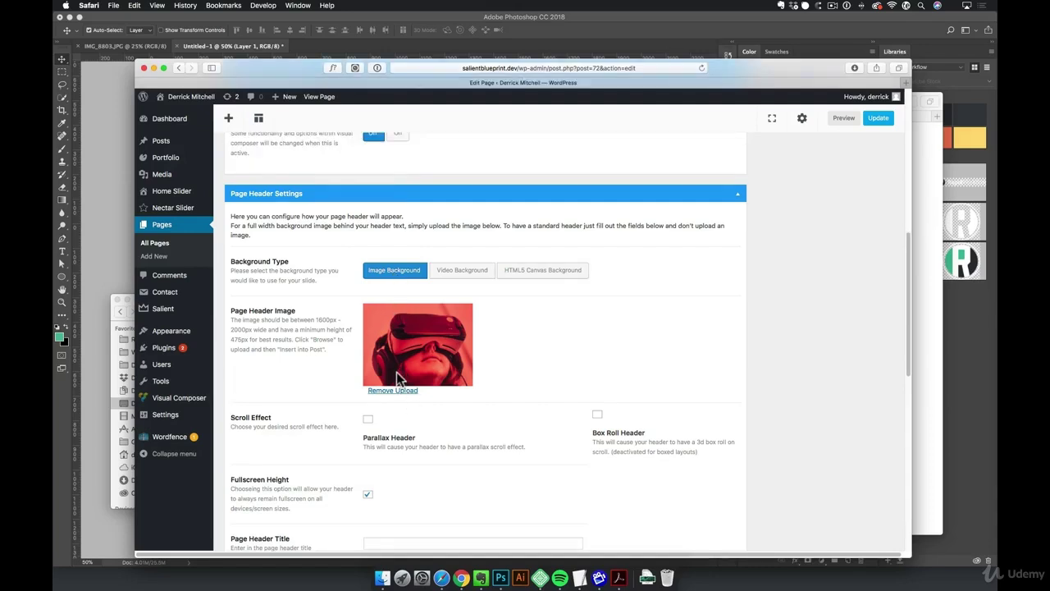
{"action": "left_click", "coordinate": [397, 393]}
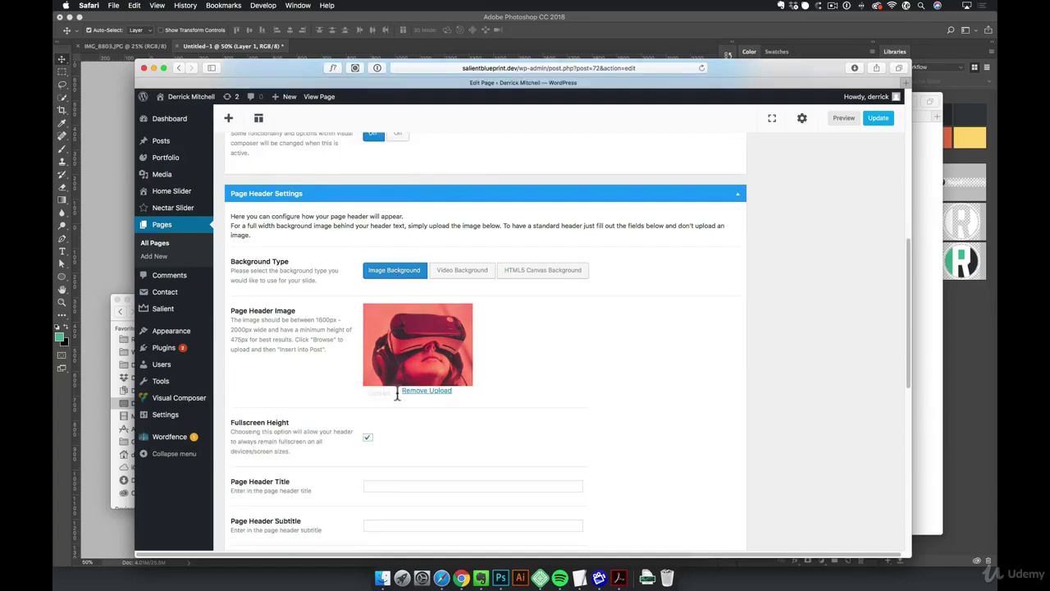
{"action": "left_click", "coordinate": [378, 331]}
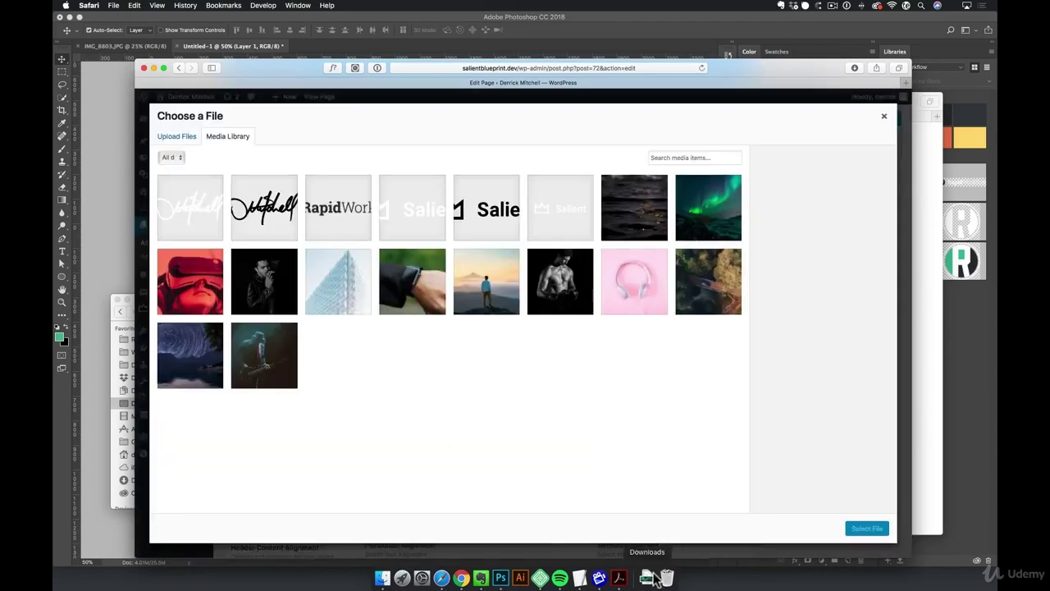
Upload header.jpg as the Home page header, enable Parallax Header, and update the page
{"action": "left_click", "coordinate": [653, 575]}
{"action": "left_click_drag", "start_coordinate": [654, 548], "coordinate": [435, 344]}
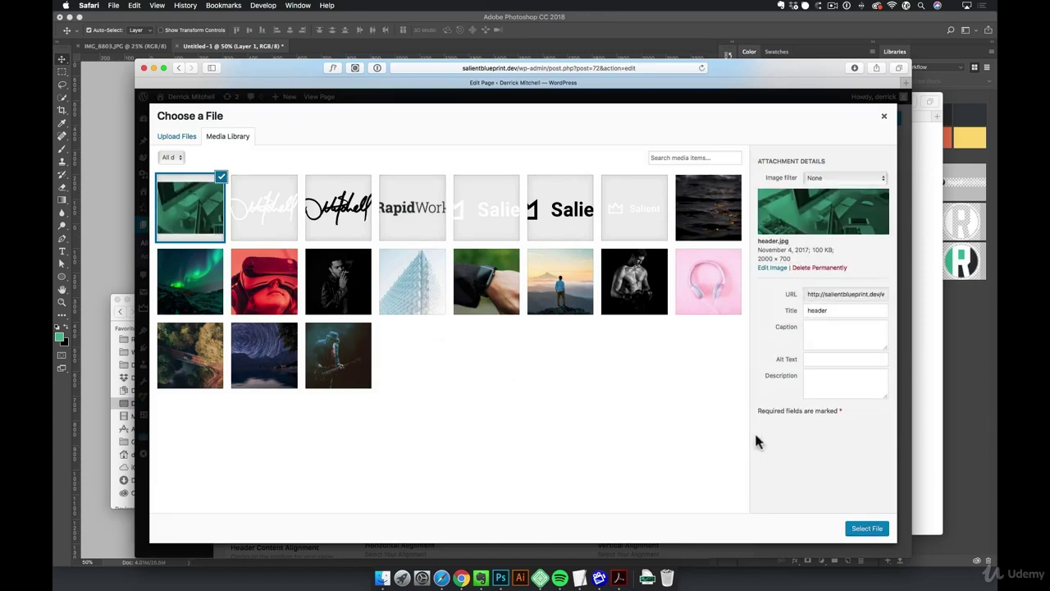
{"action": "left_click", "coordinate": [831, 377]}
{"action": "left_click", "coordinate": [869, 530]}
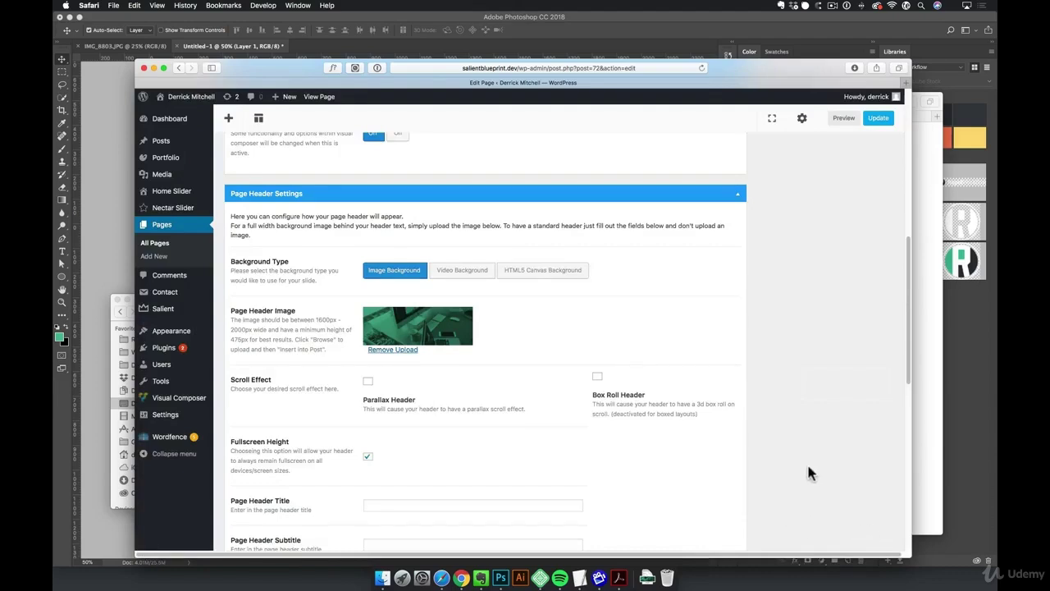
{"action": "left_click", "coordinate": [367, 382]}
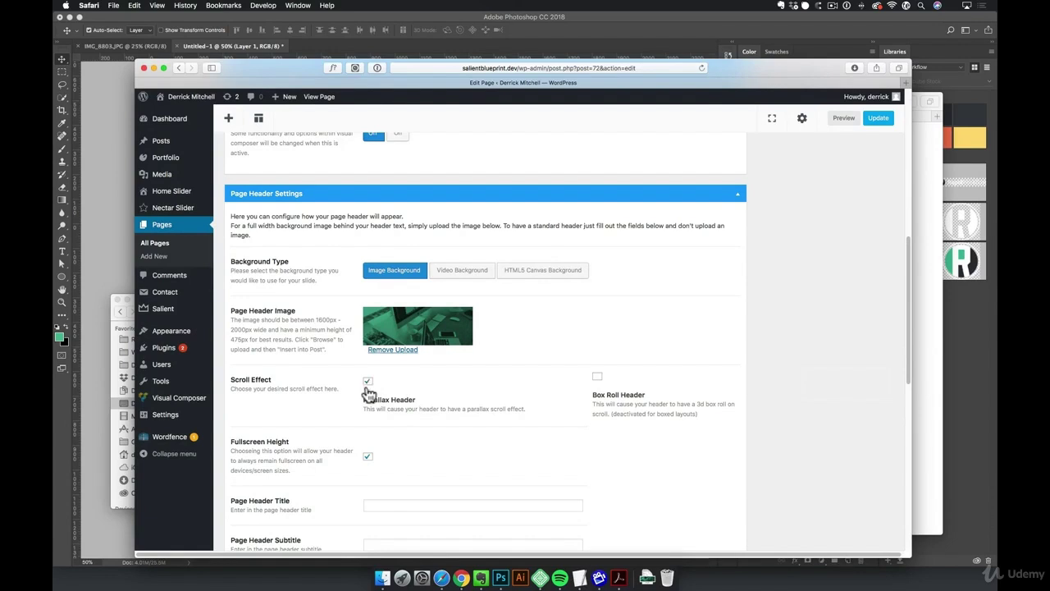
{"action": "left_click", "coordinate": [875, 119]}
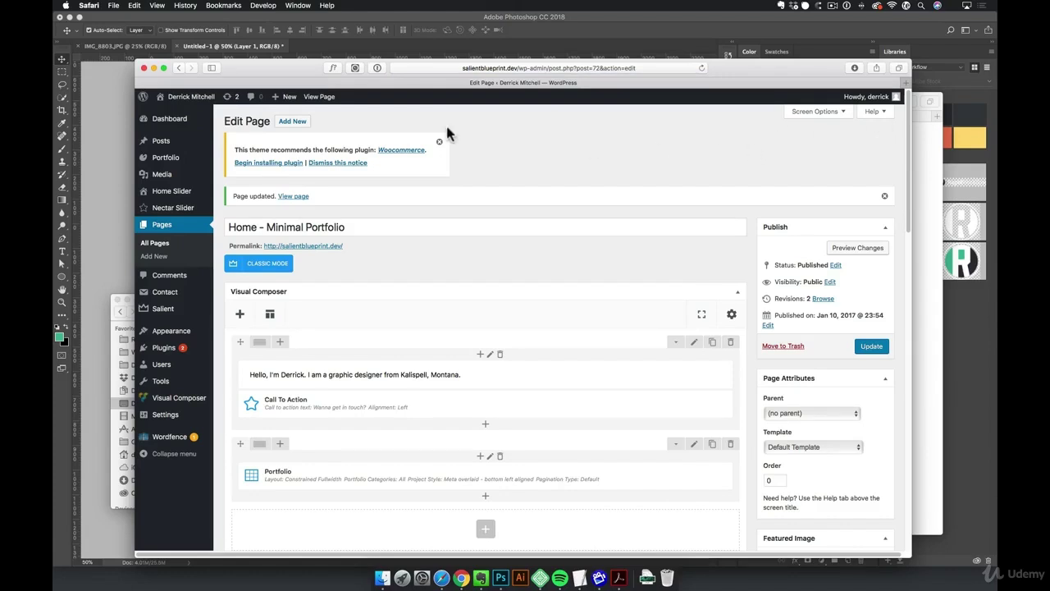
Scroll the live homepage to check the green desk header, then return to the Home - Minimal Portfolio editor
{"action": "left_click", "coordinate": [319, 96], "text": "super"}
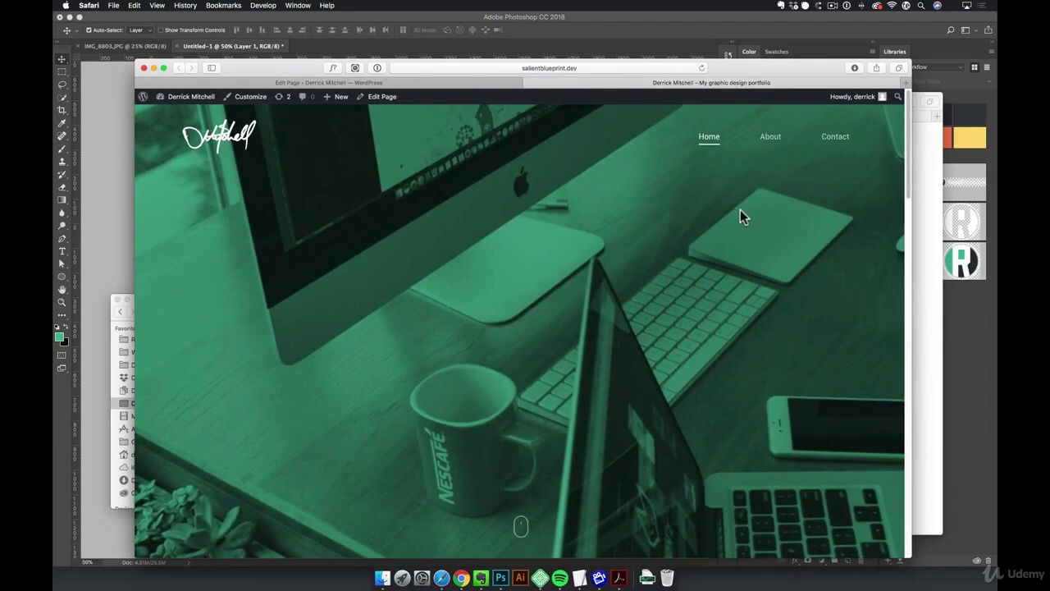
{"action": "scroll", "coordinate": [744, 244], "scroll_direction": "down", "scroll_amount": 3}
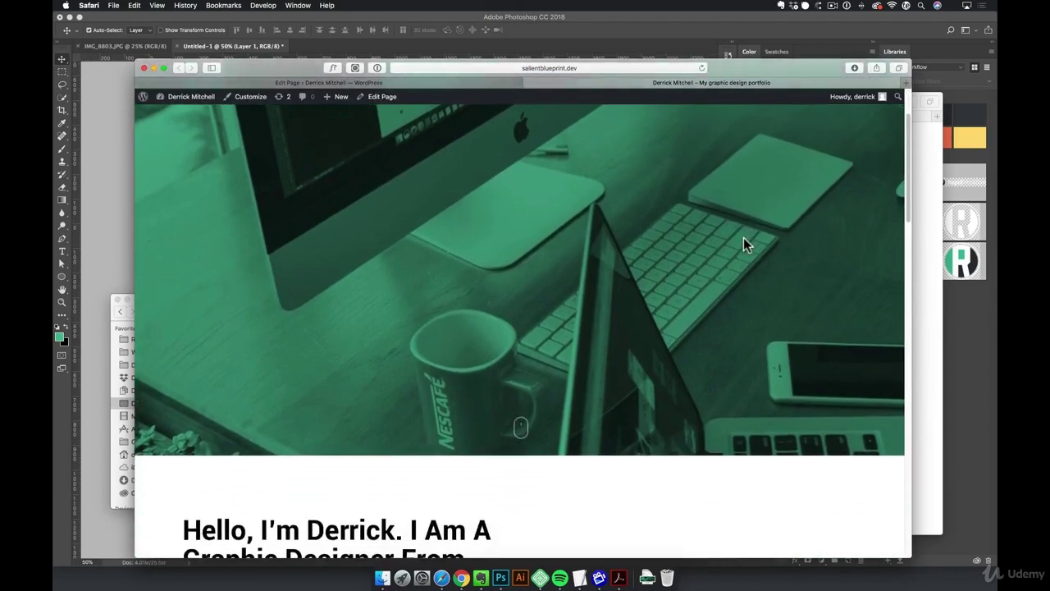
{"action": "scroll", "coordinate": [743, 244], "scroll_direction": "down", "scroll_amount": 2}
{"action": "scroll", "coordinate": [743, 243], "scroll_direction": "up", "scroll_amount": 5}
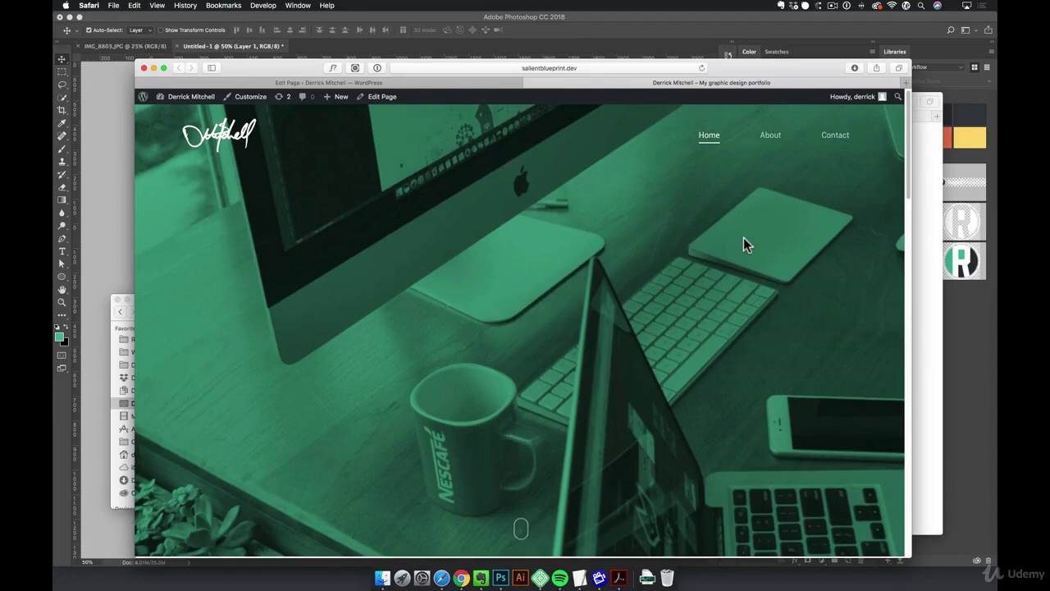
{"action": "scroll", "coordinate": [743, 239], "scroll_direction": "down", "scroll_amount": 5}
{"action": "scroll", "coordinate": [745, 244], "scroll_direction": "down", "scroll_amount": 4}
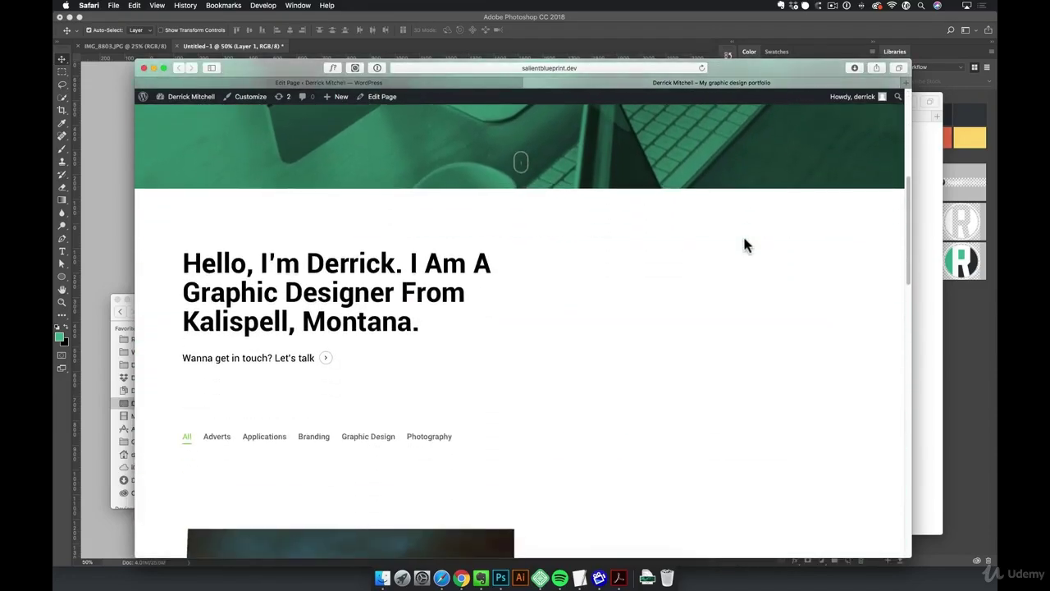
{"action": "scroll", "coordinate": [748, 244], "scroll_direction": "down", "scroll_amount": 2}
{"action": "scroll", "coordinate": [748, 237], "scroll_direction": "up", "scroll_amount": 3}
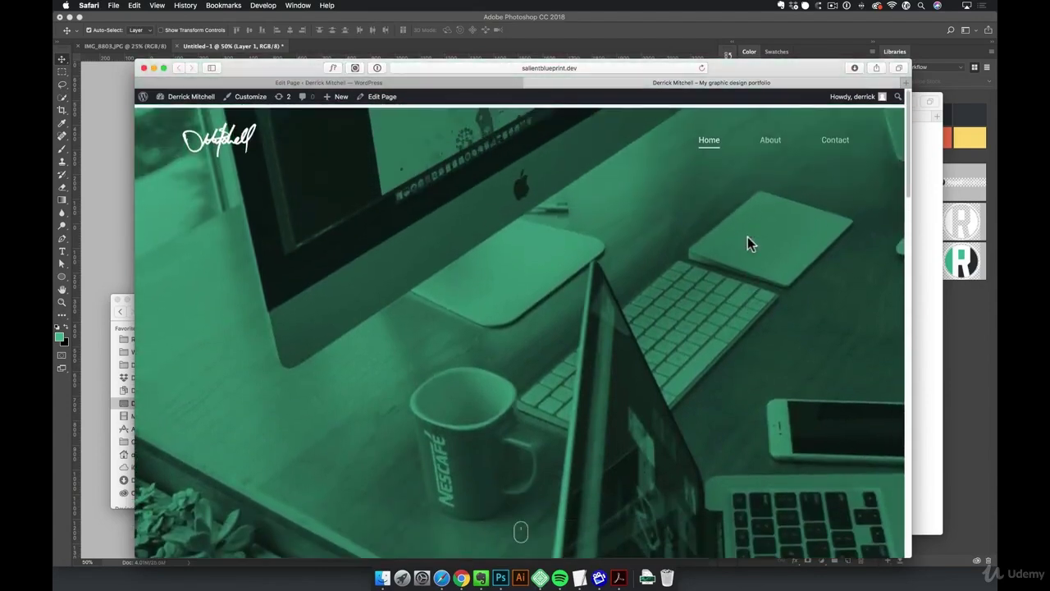
{"action": "left_click", "coordinate": [499, 85]}
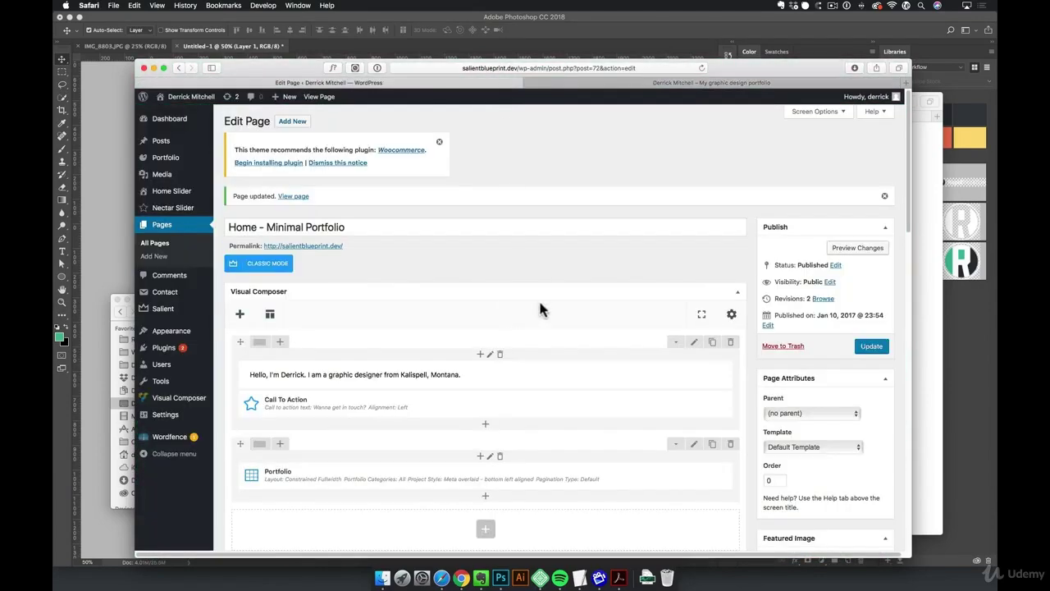
Add a new layer with an upward gradient blended in Multiply to darken the photo's lower part
{"action": "left_click", "coordinate": [500, 577]}
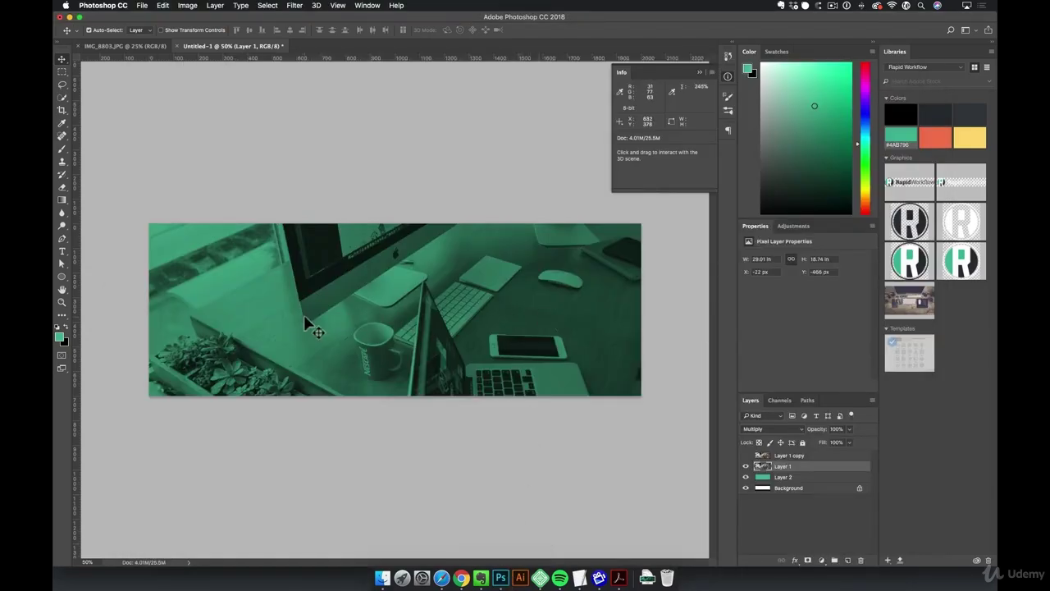
{"action": "left_click", "coordinate": [848, 559]}
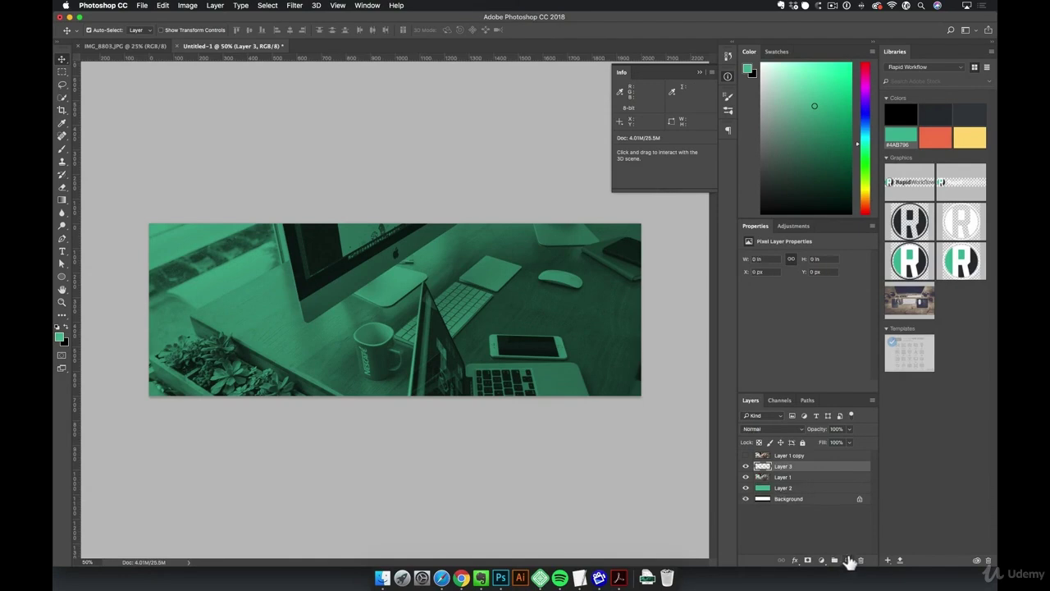
{"action": "key", "text": "g"}
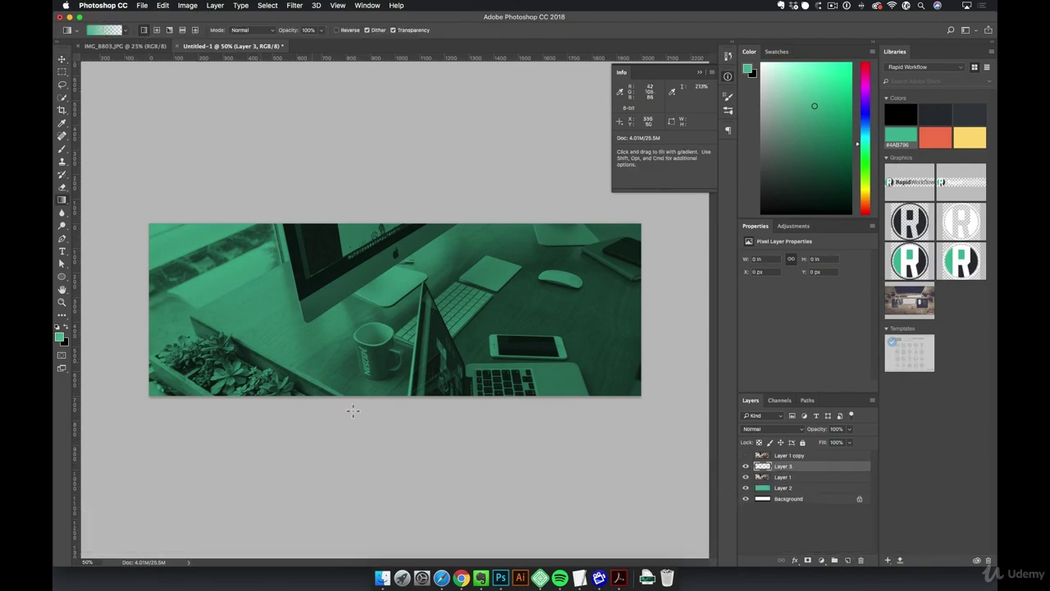
{"action": "left_click_drag", "start_coordinate": [394, 433], "coordinate": [403, 312]}
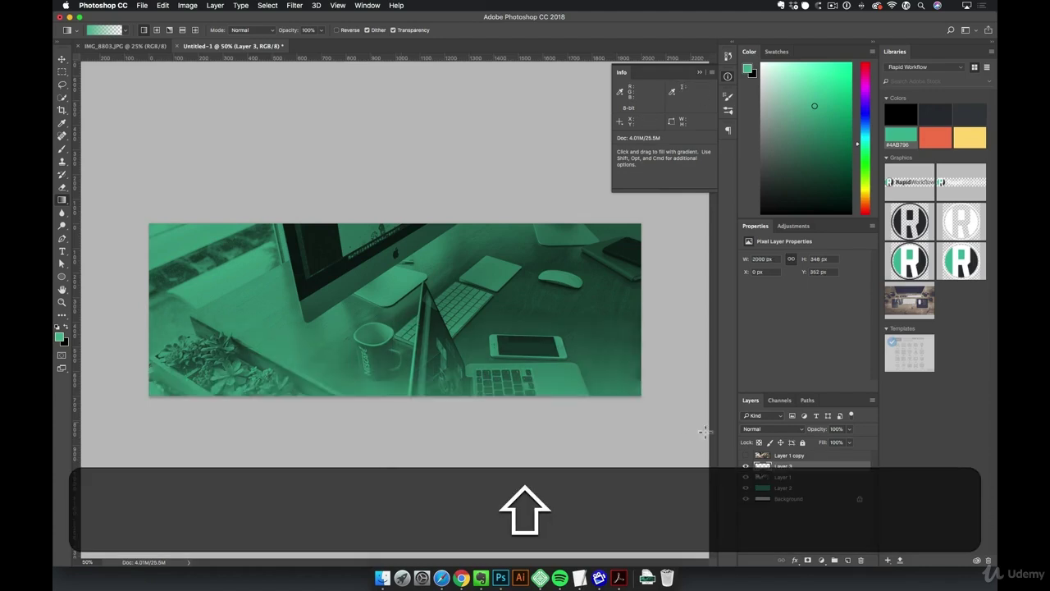
{"action": "left_click", "coordinate": [770, 429]}
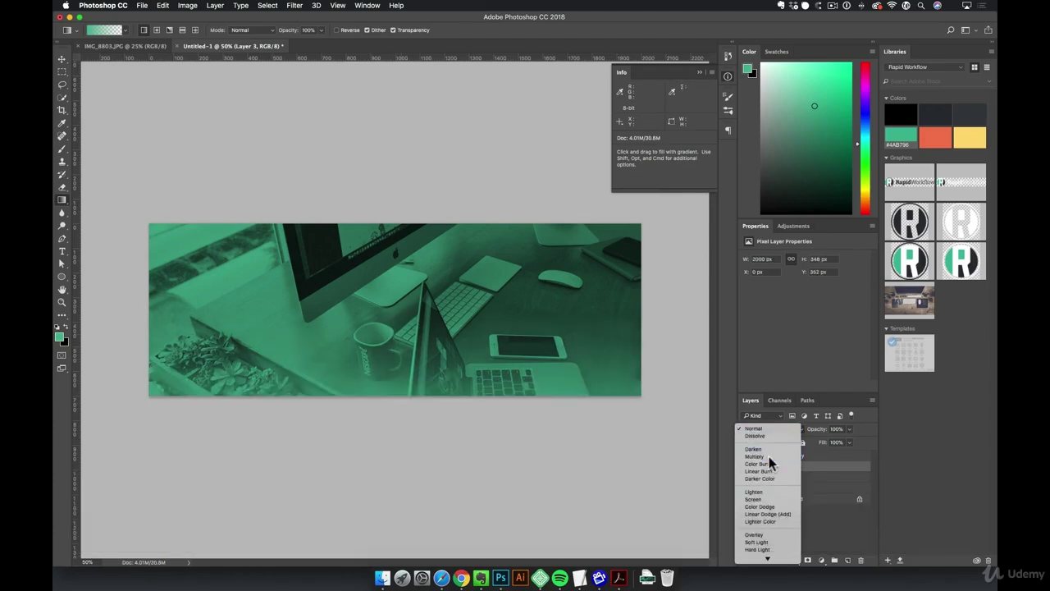
{"action": "left_click", "coordinate": [755, 457]}
{"action": "key", "text": "v"}
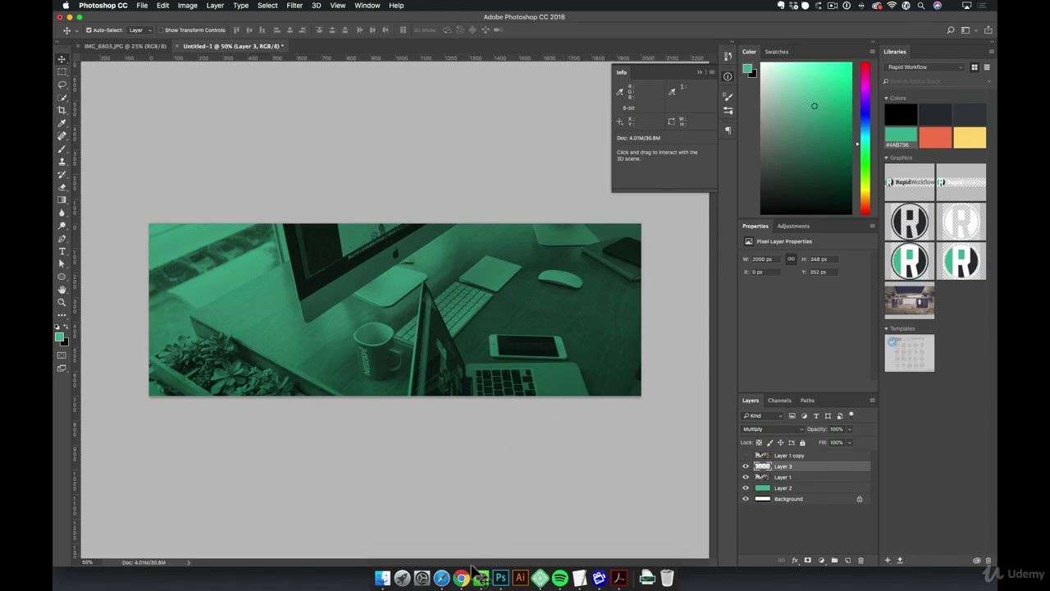
Return to the live site and scroll through the portfolio thumbnails below the green header
{"action": "left_click", "coordinate": [441, 577]}
{"action": "left_click", "coordinate": [603, 85]}
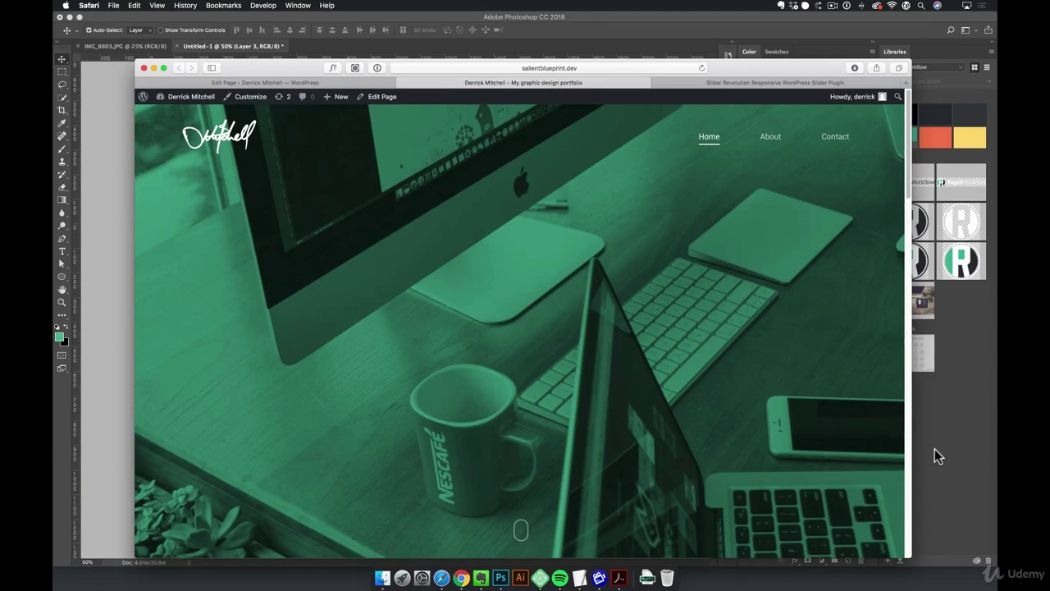
{"action": "left_click", "coordinate": [768, 85]}
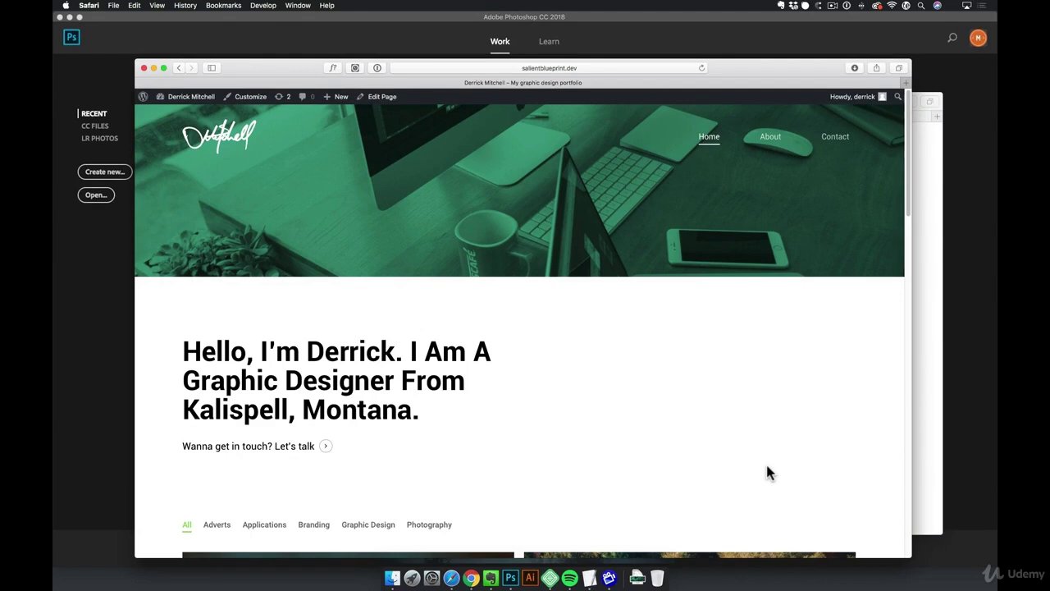
{"action": "scroll", "coordinate": [740, 471], "scroll_direction": "down", "scroll_amount": 5}
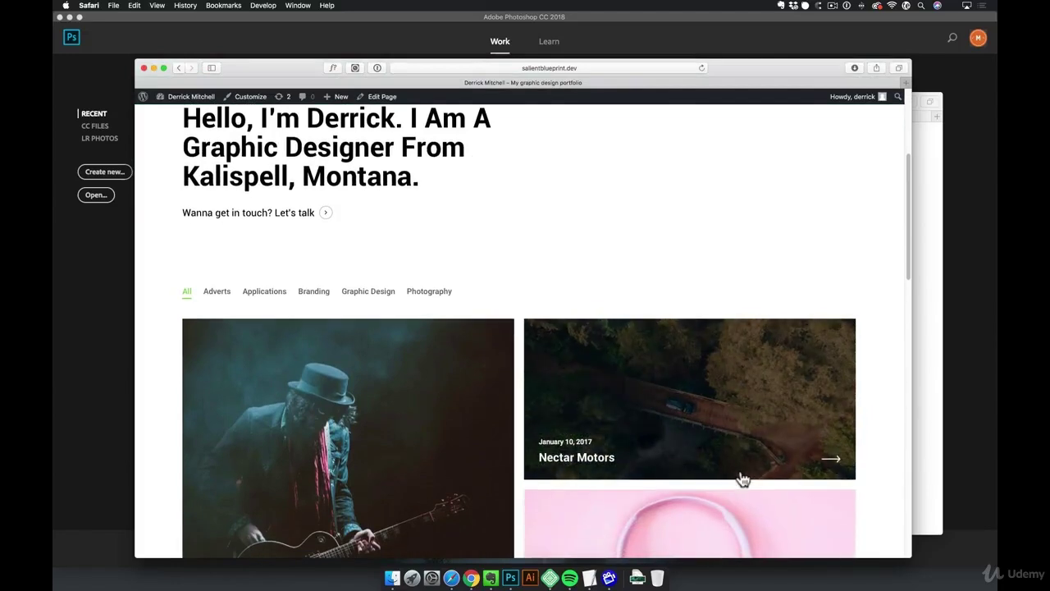
{"action": "scroll", "coordinate": [743, 480], "scroll_direction": "down", "scroll_amount": 5}
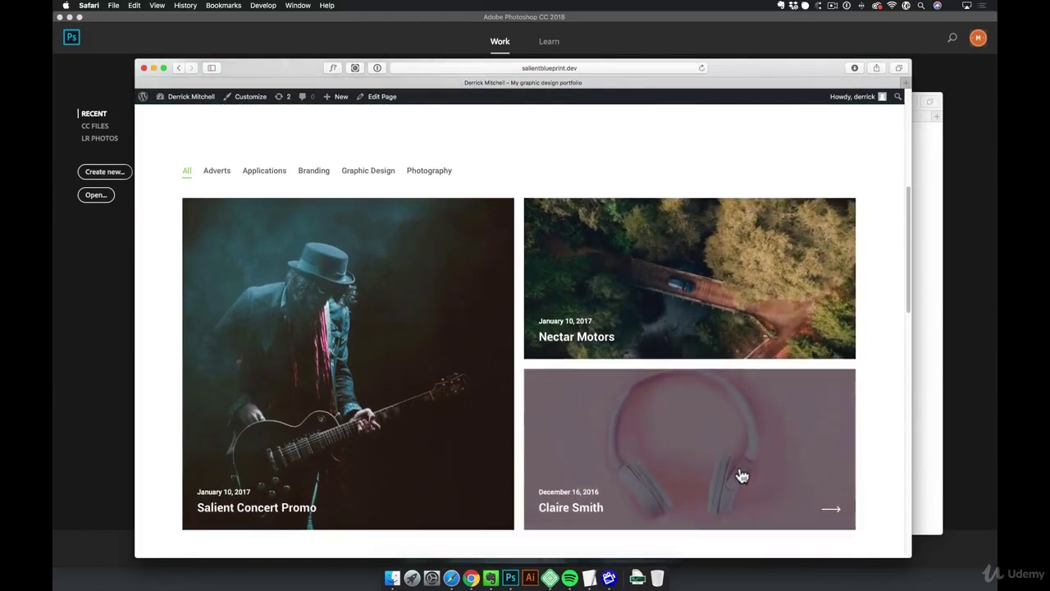
{"action": "scroll", "coordinate": [321, 369], "scroll_direction": "down", "scroll_amount": 10}
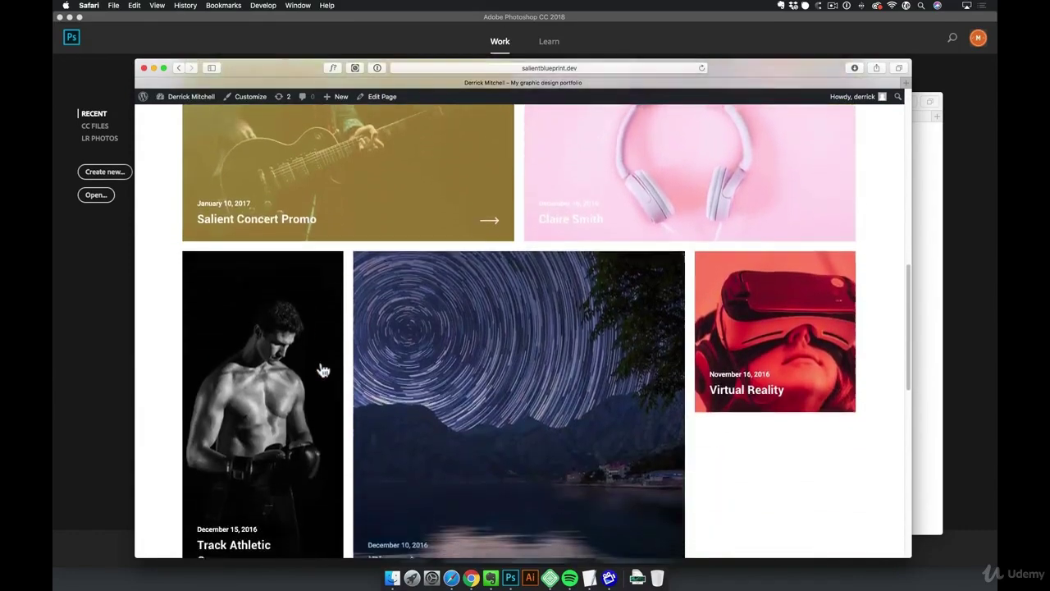
{"action": "scroll", "coordinate": [322, 370], "scroll_direction": "up", "scroll_amount": 20}
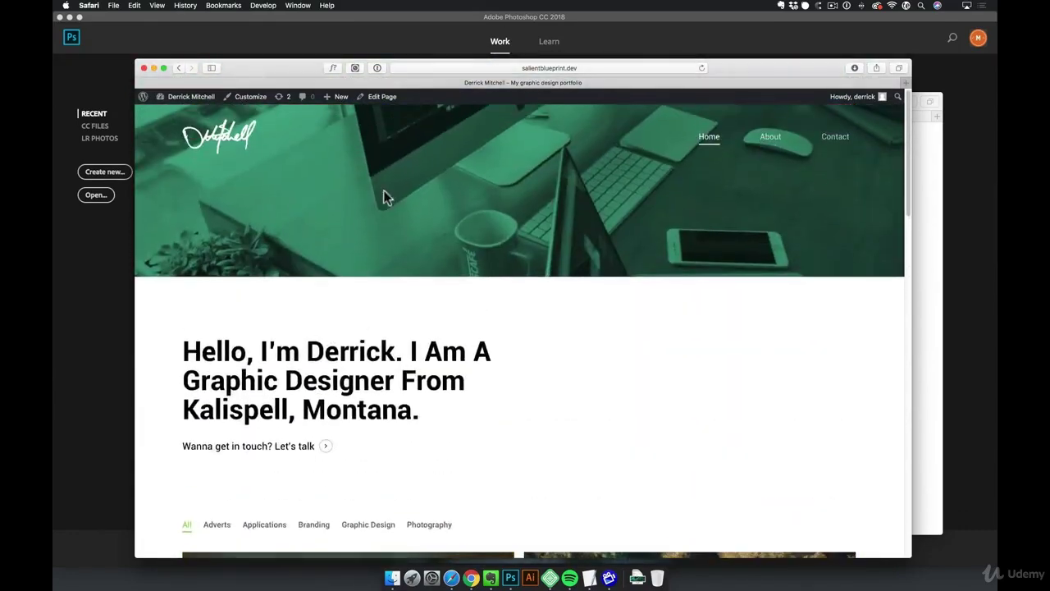
Open the Home page's Portfolio element settings, save them, and view the live homepage
{"action": "left_click", "coordinate": [383, 98]}
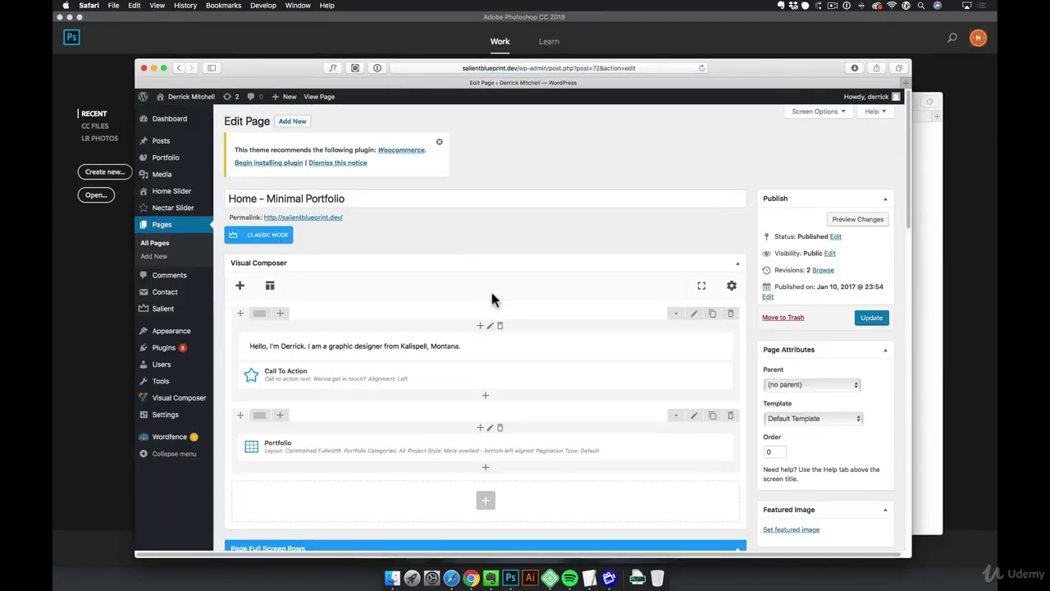
{"action": "scroll", "coordinate": [490, 290], "scroll_direction": "down", "scroll_amount": 1}
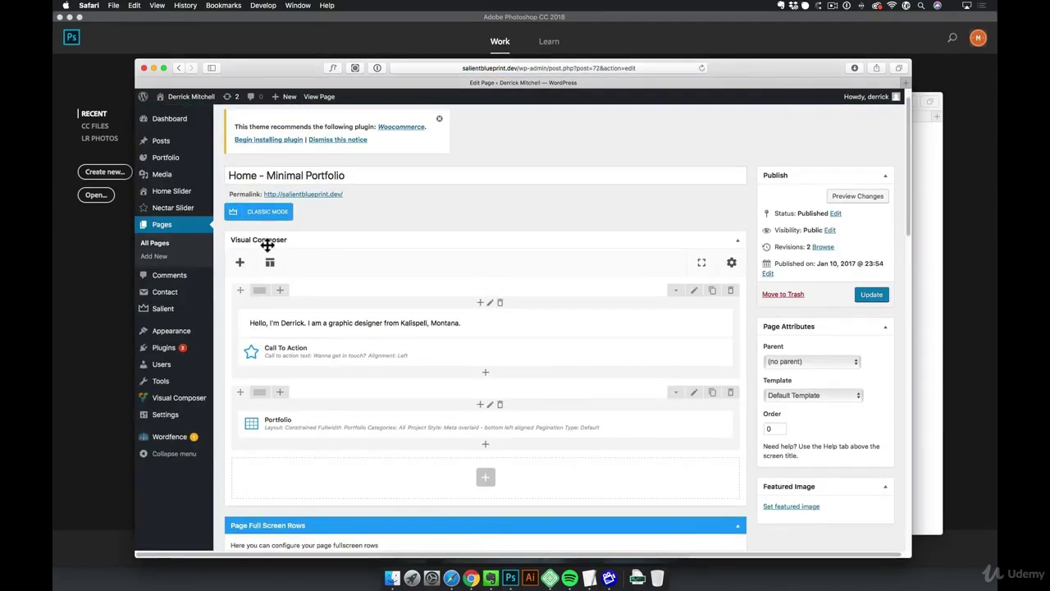
{"action": "scroll", "coordinate": [405, 435], "scroll_direction": "down", "scroll_amount": 2}
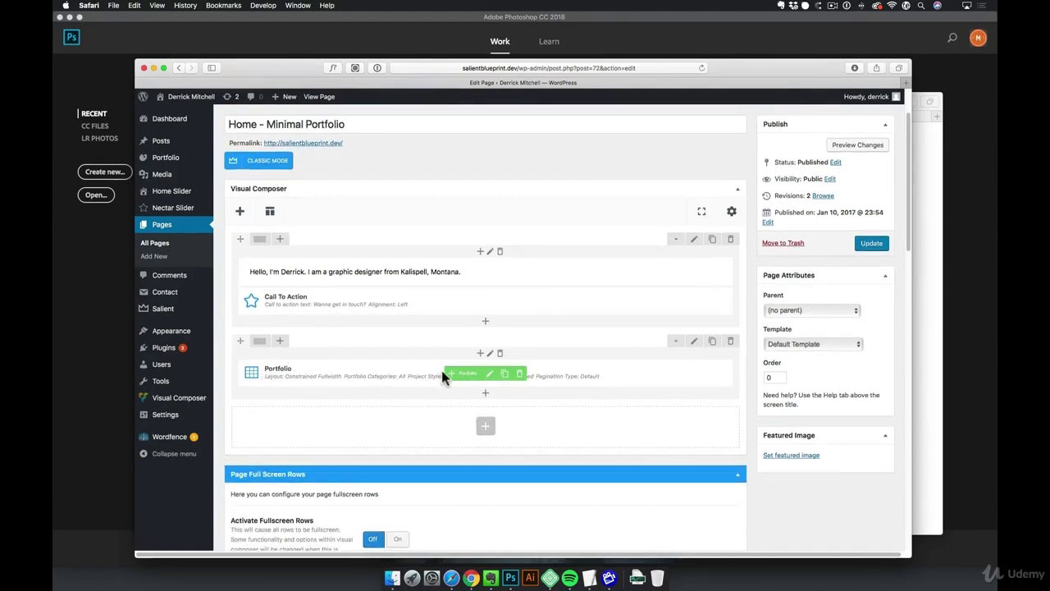
{"action": "left_click", "coordinate": [490, 375]}
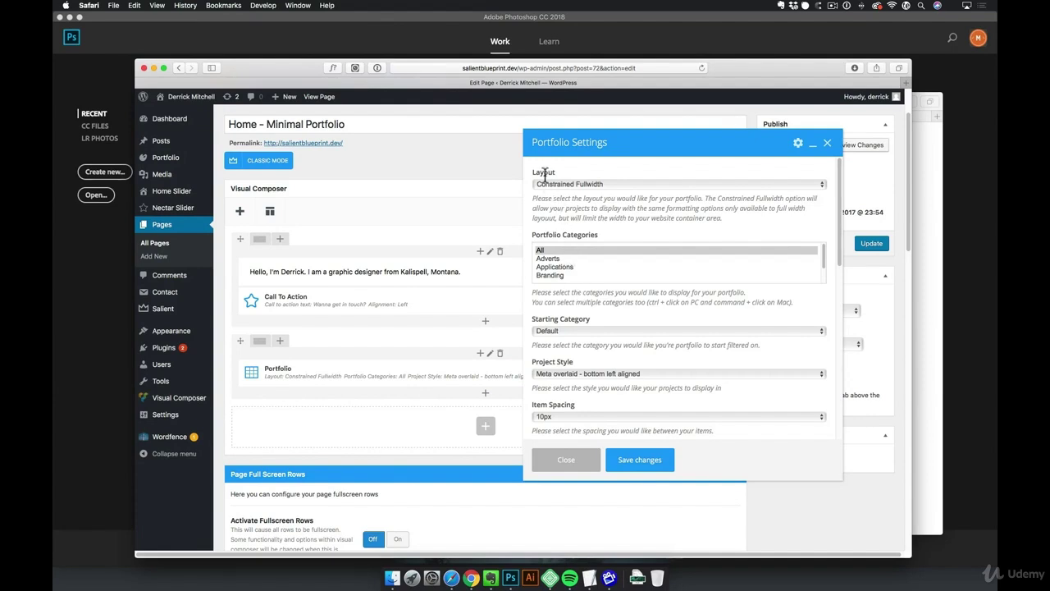
{"action": "scroll", "coordinate": [604, 265], "scroll_direction": "down", "scroll_amount": 6}
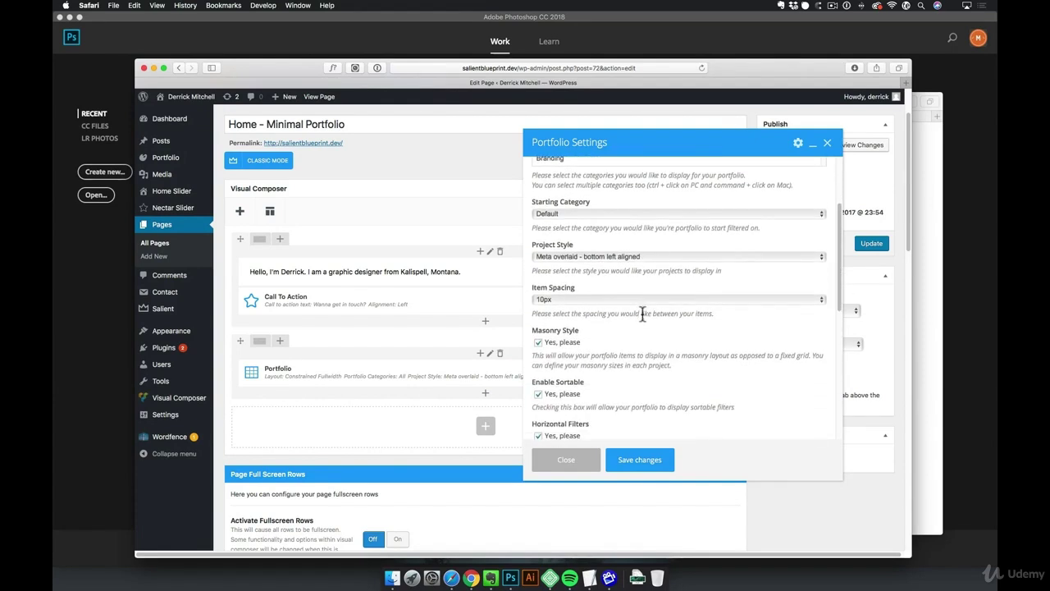
{"action": "scroll", "coordinate": [641, 309], "scroll_direction": "down", "scroll_amount": 4}
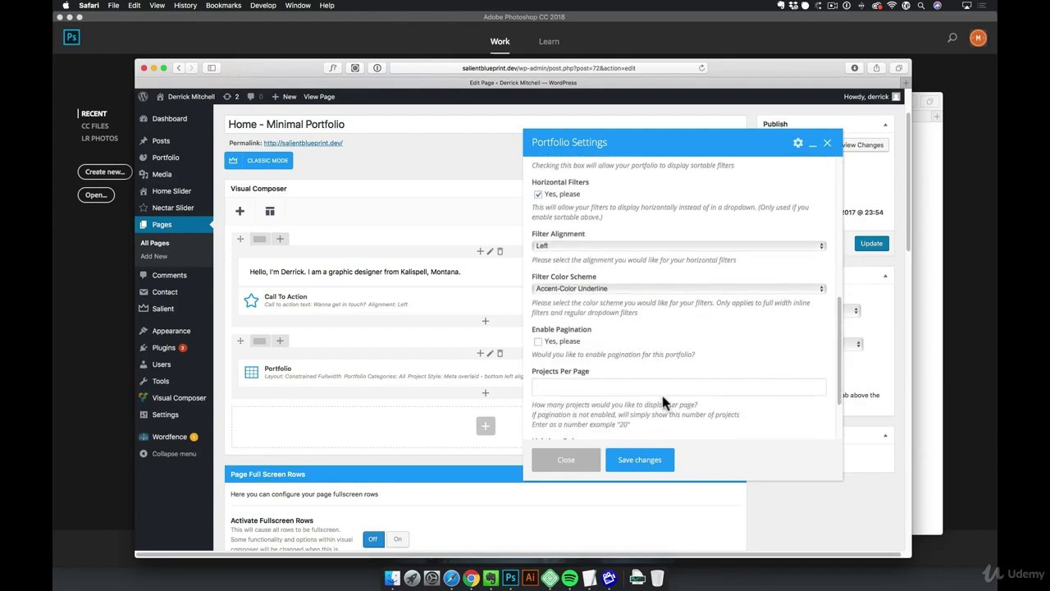
{"action": "left_click", "coordinate": [641, 460]}
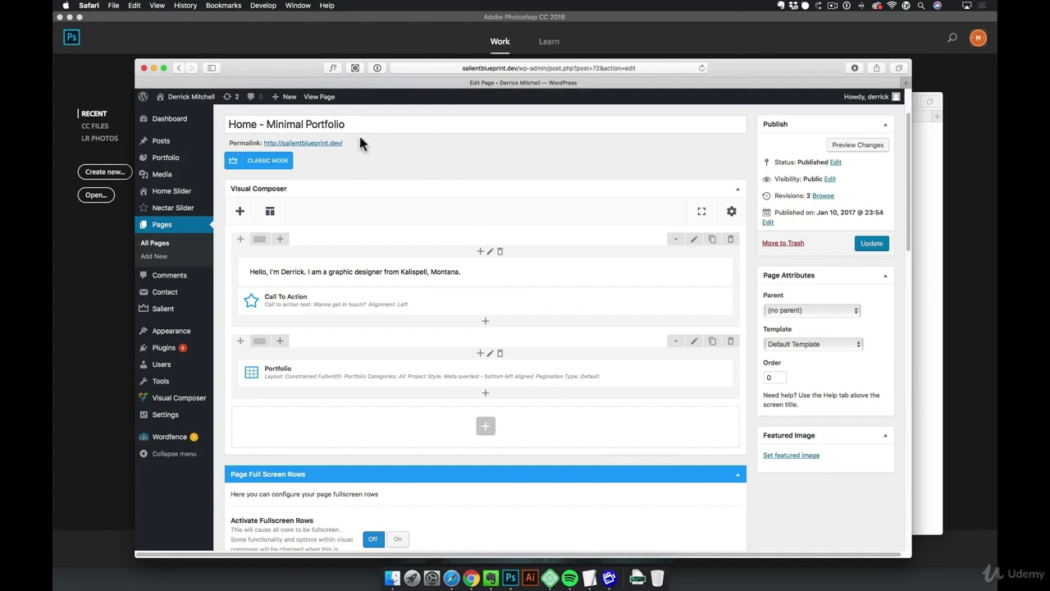
{"action": "left_click", "coordinate": [313, 96]}
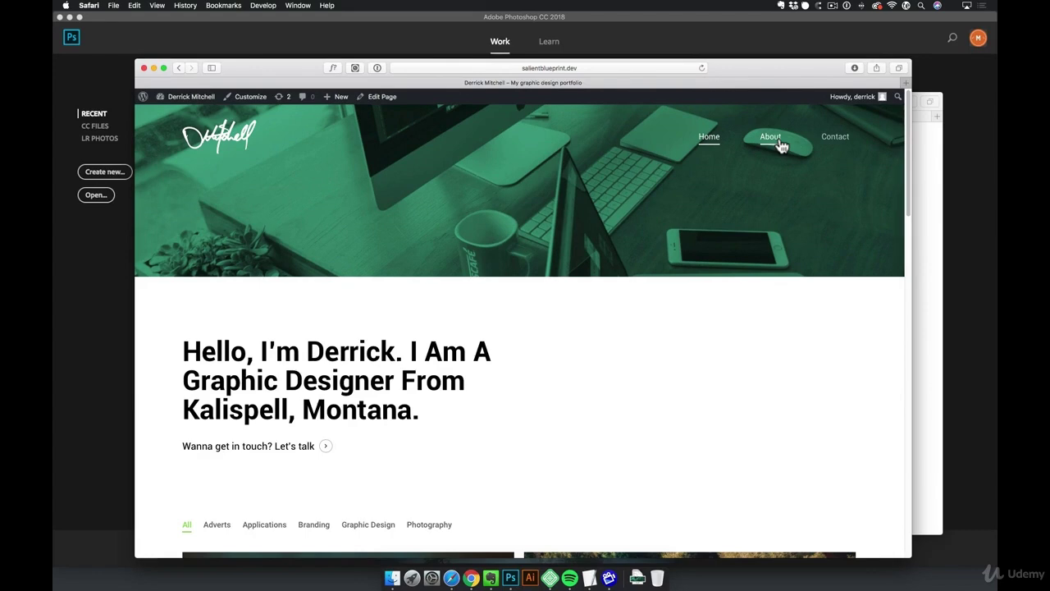
Scroll the live homepage with its green desk header, then bring up the '+ New' content menu
{"action": "scroll", "coordinate": [676, 398], "scroll_direction": "down", "scroll_amount": 5}
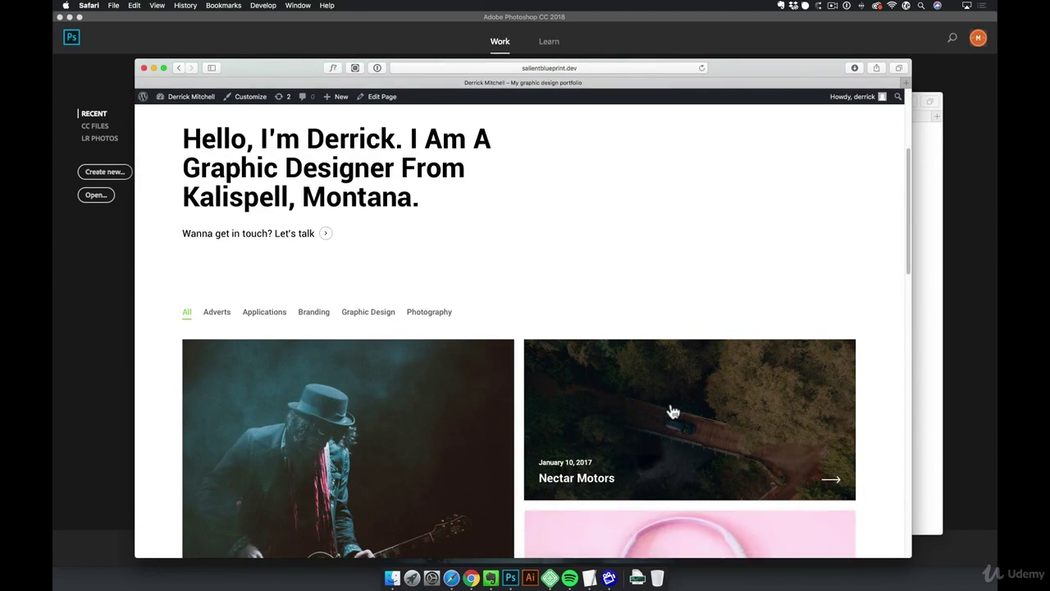
{"action": "scroll", "coordinate": [577, 408], "scroll_direction": "up", "scroll_amount": 5}
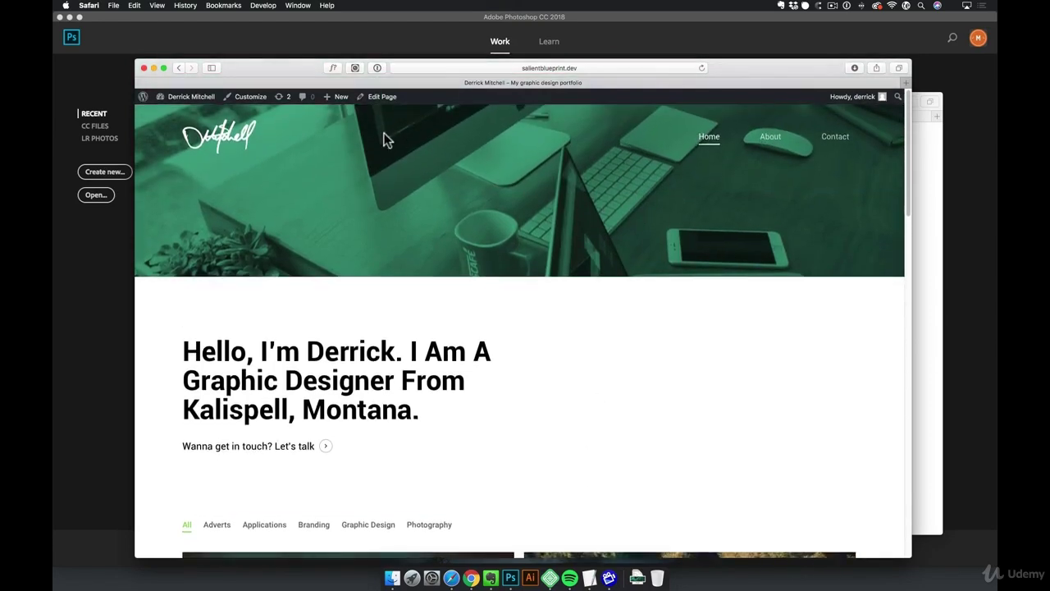
{"action": "mouse_move", "coordinate": [332, 102]}
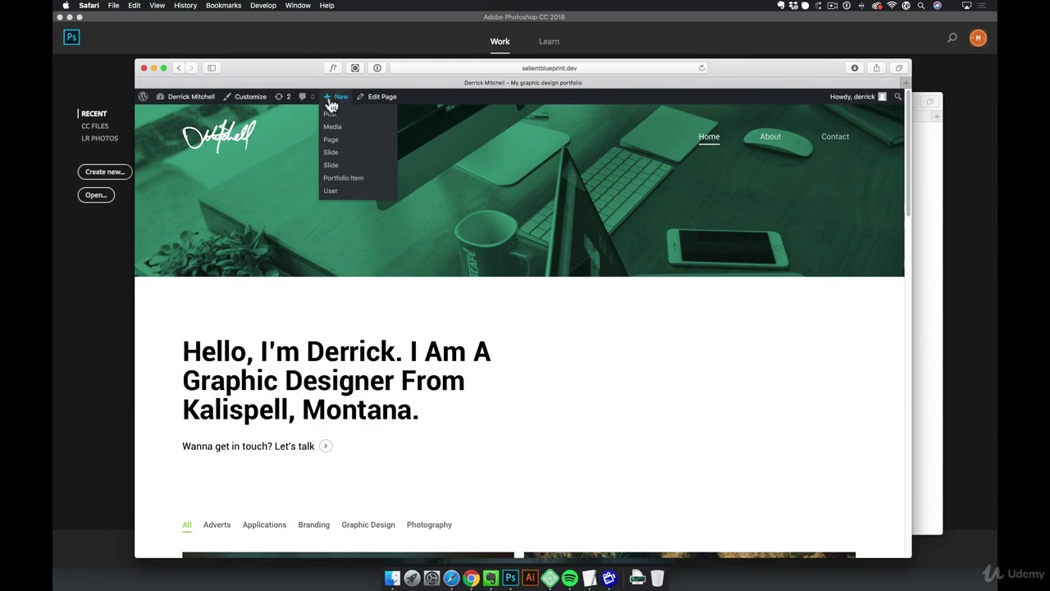
Create a new page titled 'Portfolio' with the Portfolio template and publish it
{"action": "left_click", "coordinate": [331, 139]}
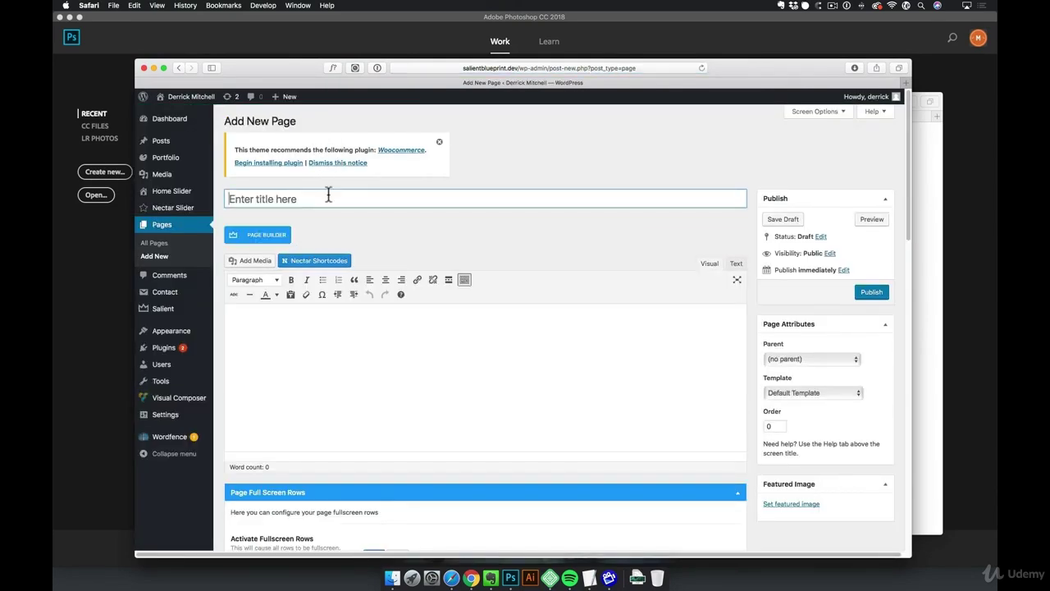
{"action": "type", "text": "portfolio"}
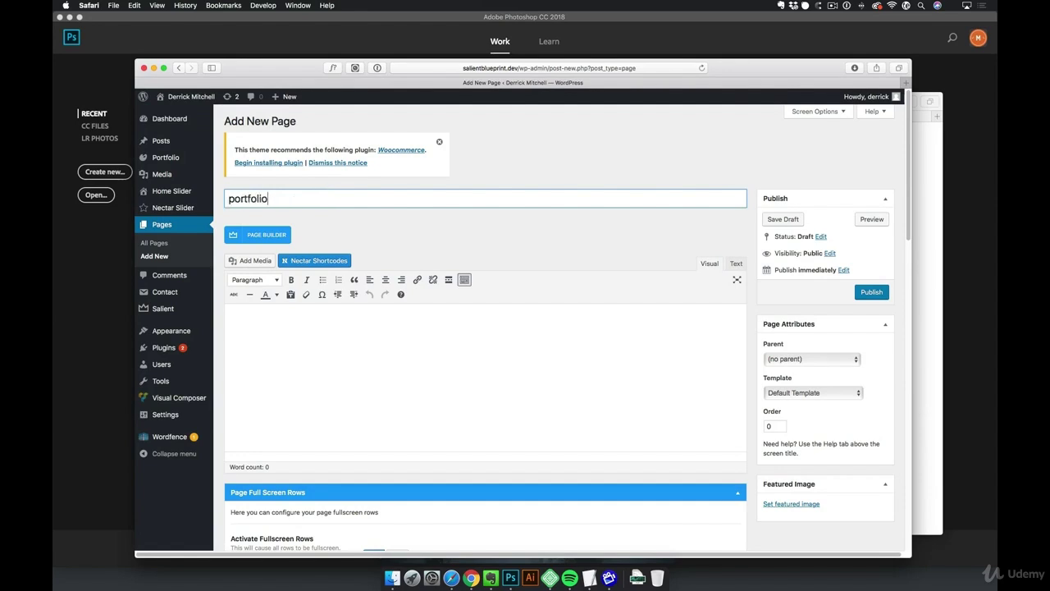
{"action": "key", "text": "Delete"}
{"action": "type", "text": "P"}
{"action": "left_click", "coordinate": [413, 349]}
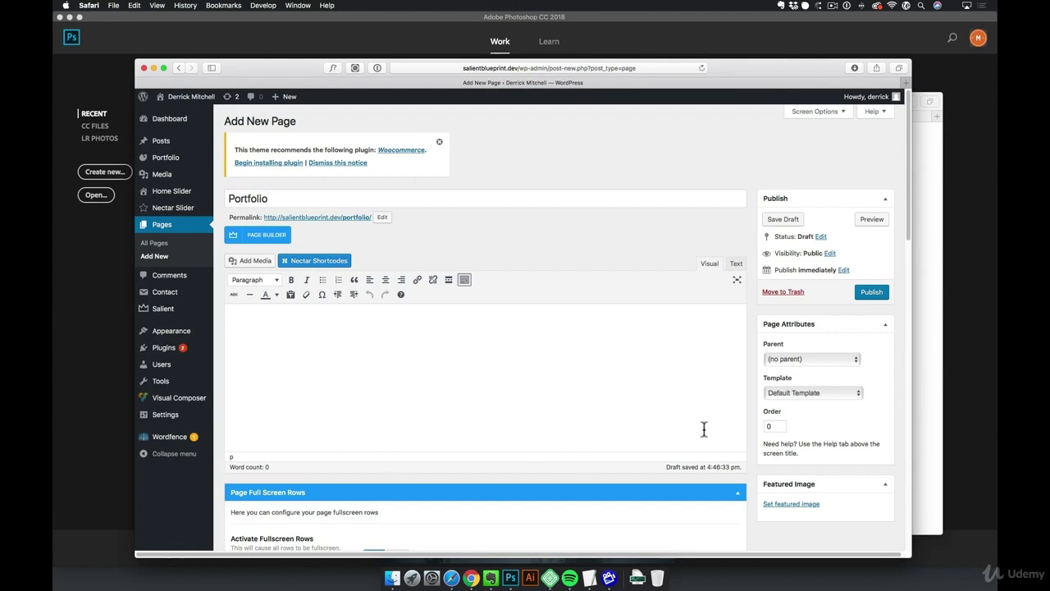
{"action": "left_click", "coordinate": [798, 393]}
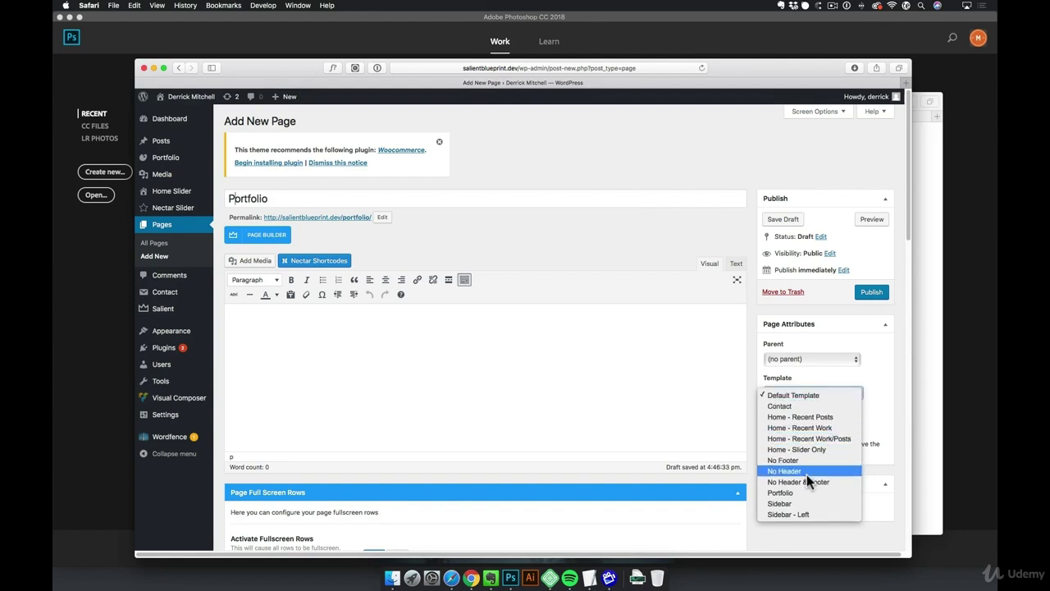
{"action": "left_click", "coordinate": [784, 493]}
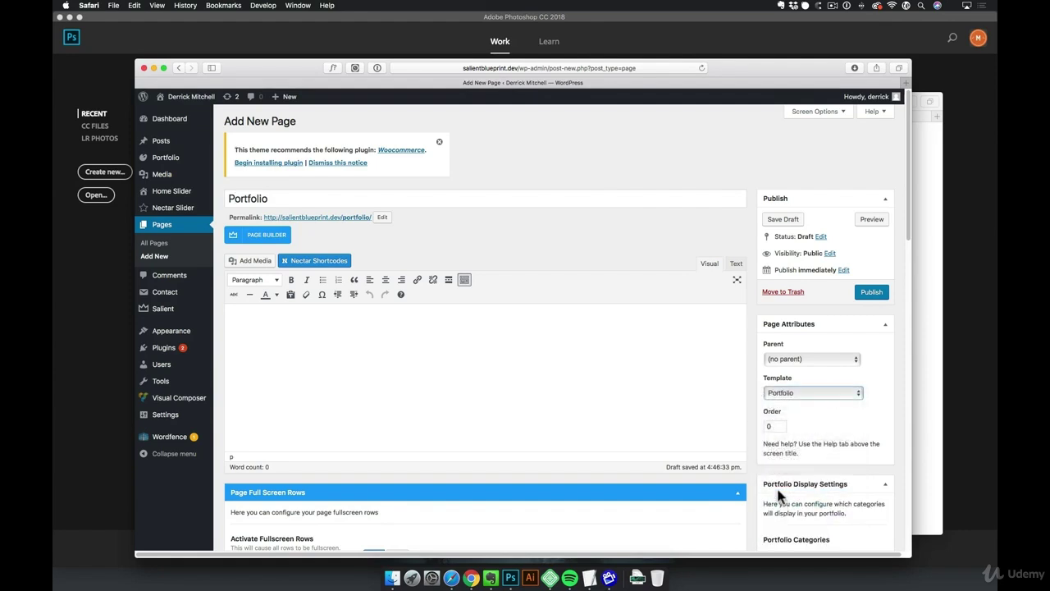
{"action": "left_click", "coordinate": [872, 293]}
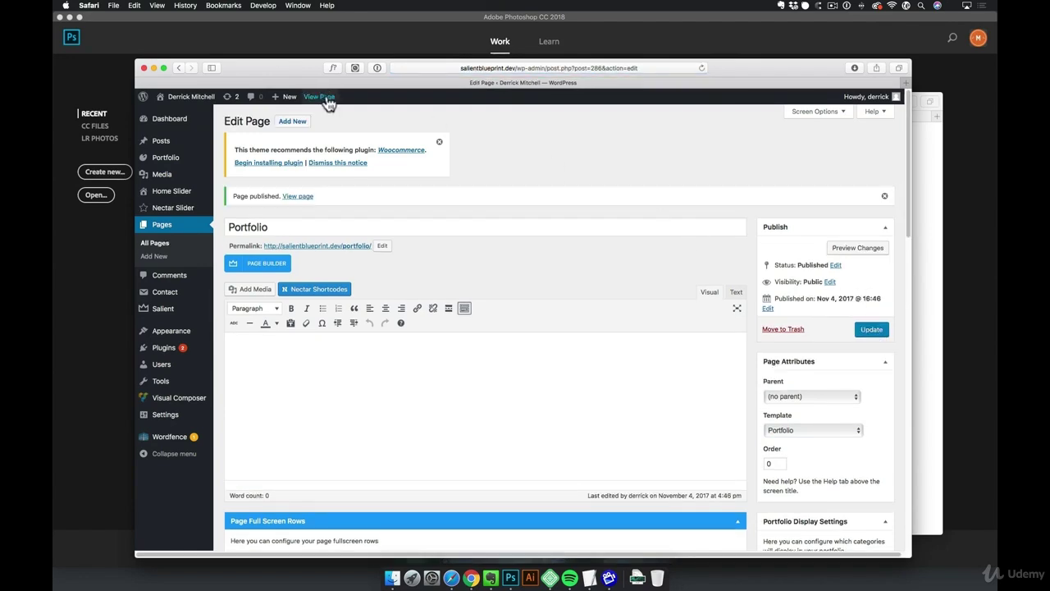
View the published Portfolio page live and scroll through its project grid
{"action": "left_click", "coordinate": [324, 97]}
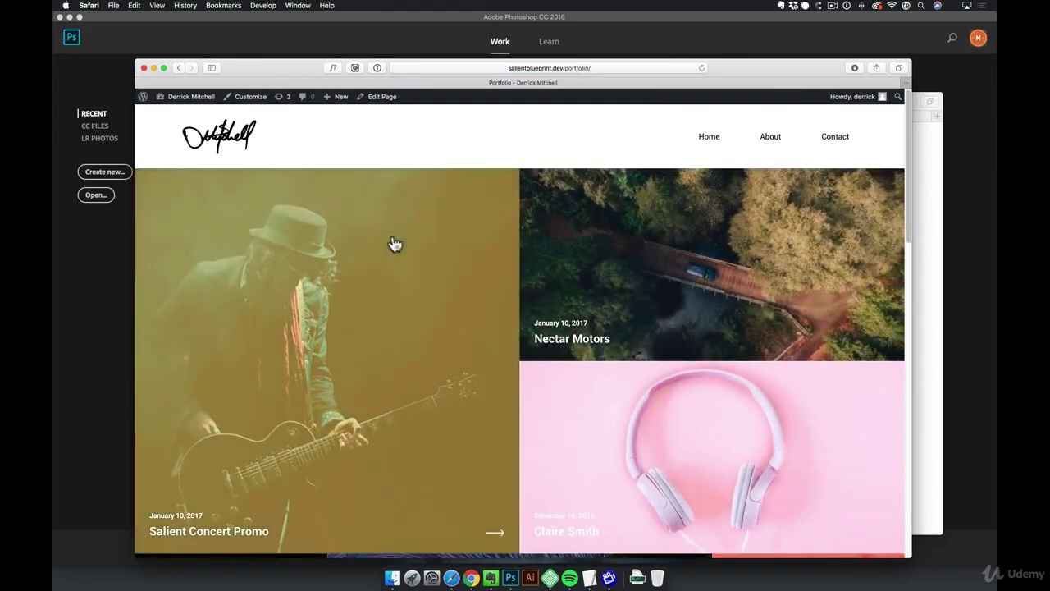
{"action": "scroll", "coordinate": [394, 242], "scroll_direction": "down", "scroll_amount": 4}
{"action": "scroll", "coordinate": [629, 317], "scroll_direction": "down", "scroll_amount": 10}
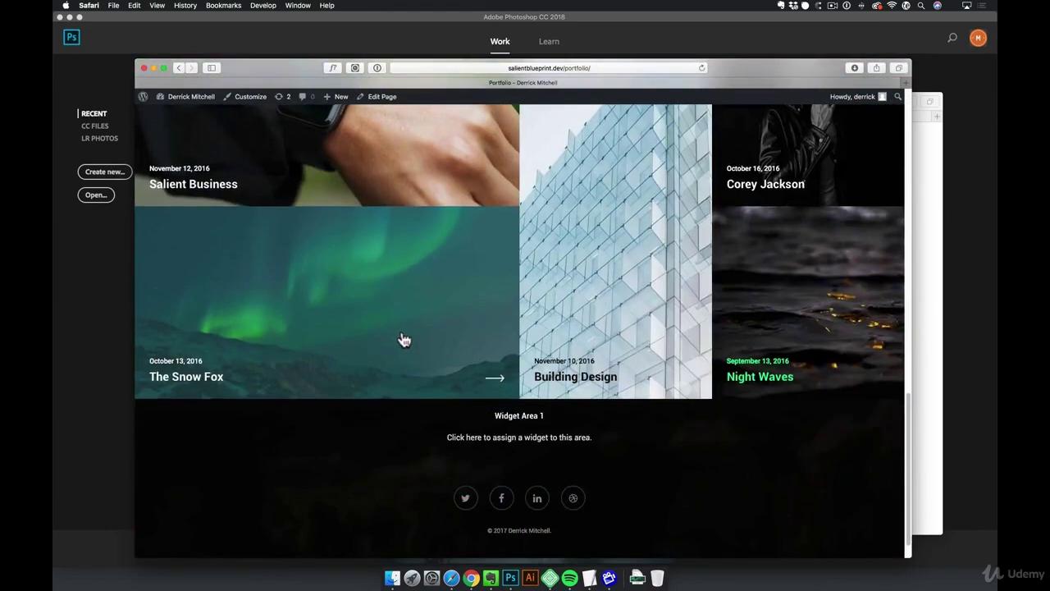
{"action": "scroll", "coordinate": [402, 340], "scroll_direction": "up", "scroll_amount": 15}
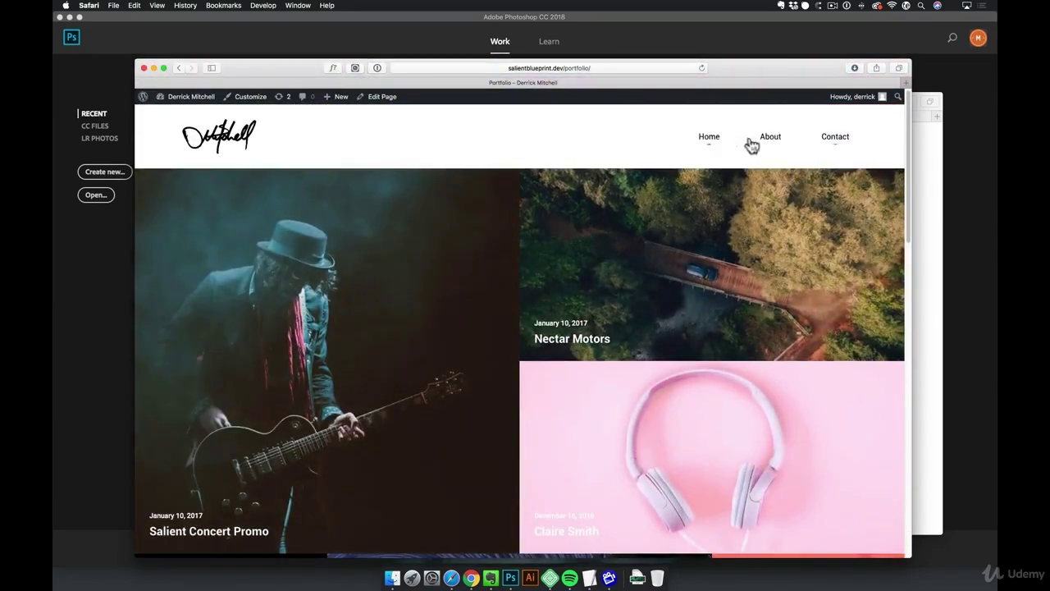
Add the Portfolio page to the Minimal Portfolio Menu right after Home, save, and visit the site
{"action": "mouse_move", "coordinate": [197, 104]}
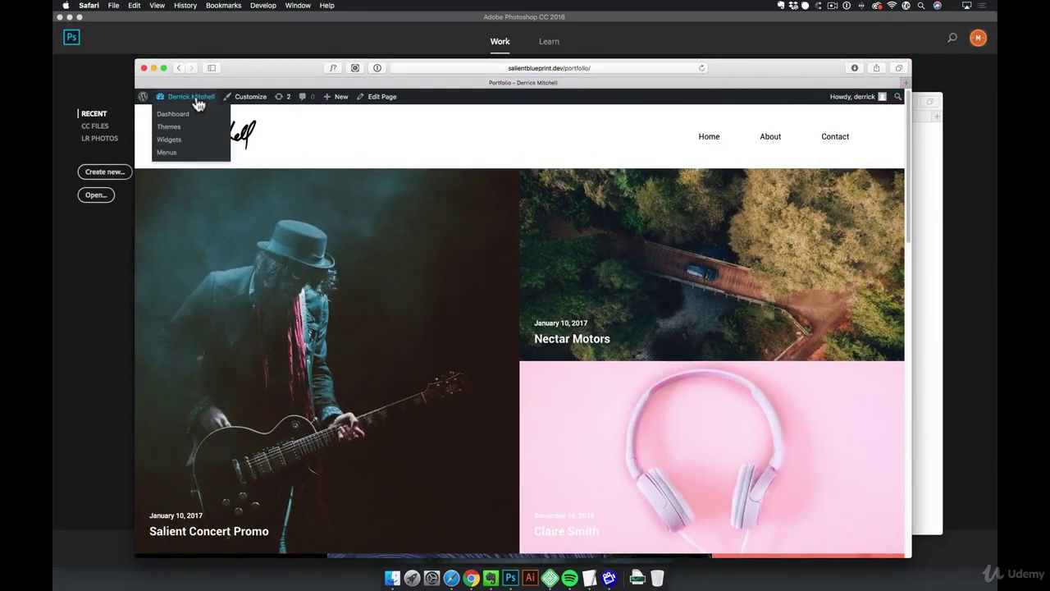
{"action": "left_click", "coordinate": [168, 153]}
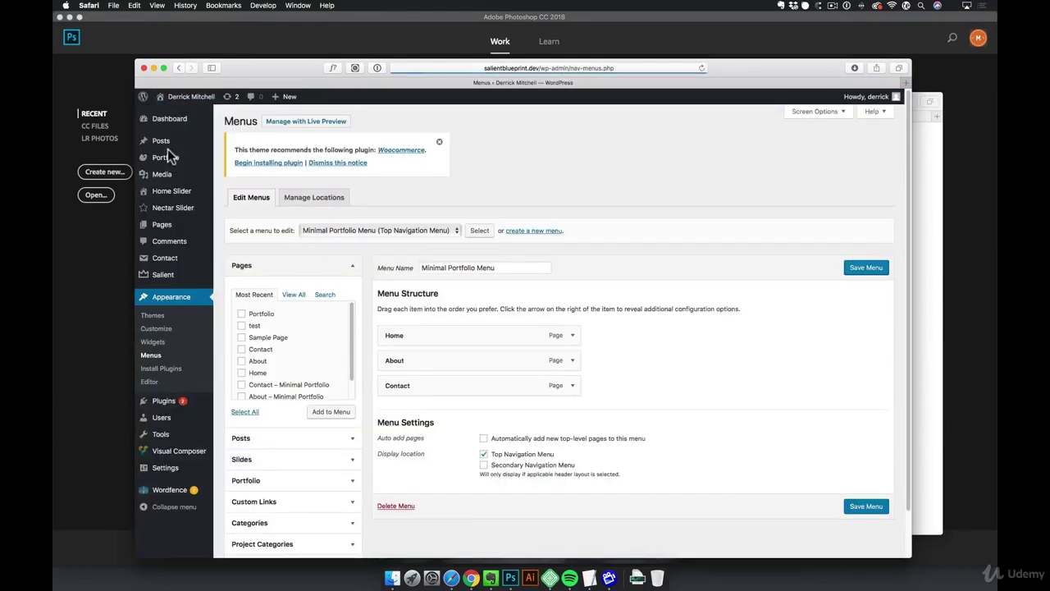
{"action": "left_click", "coordinate": [242, 315]}
{"action": "left_click", "coordinate": [332, 412]}
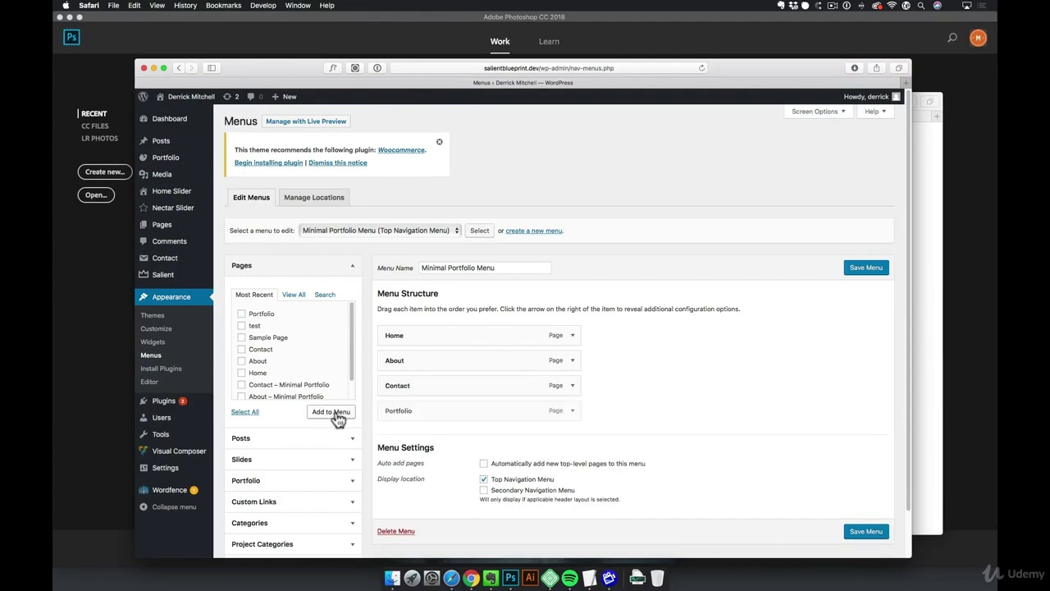
{"action": "left_click_drag", "start_coordinate": [443, 416], "coordinate": [452, 363]}
{"action": "left_click", "coordinate": [858, 269]}
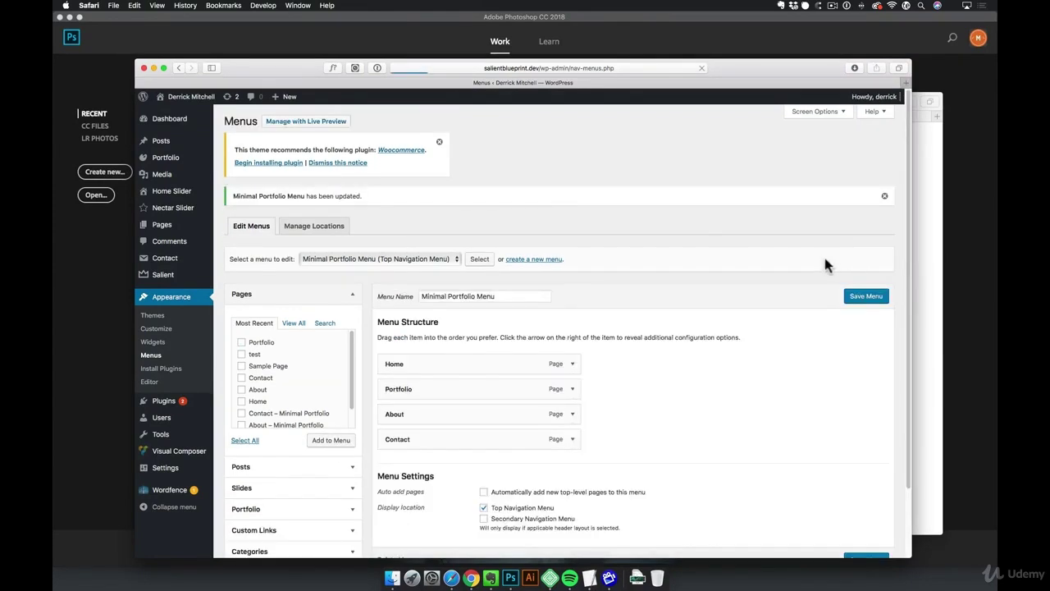
{"action": "left_click", "coordinate": [187, 108]}
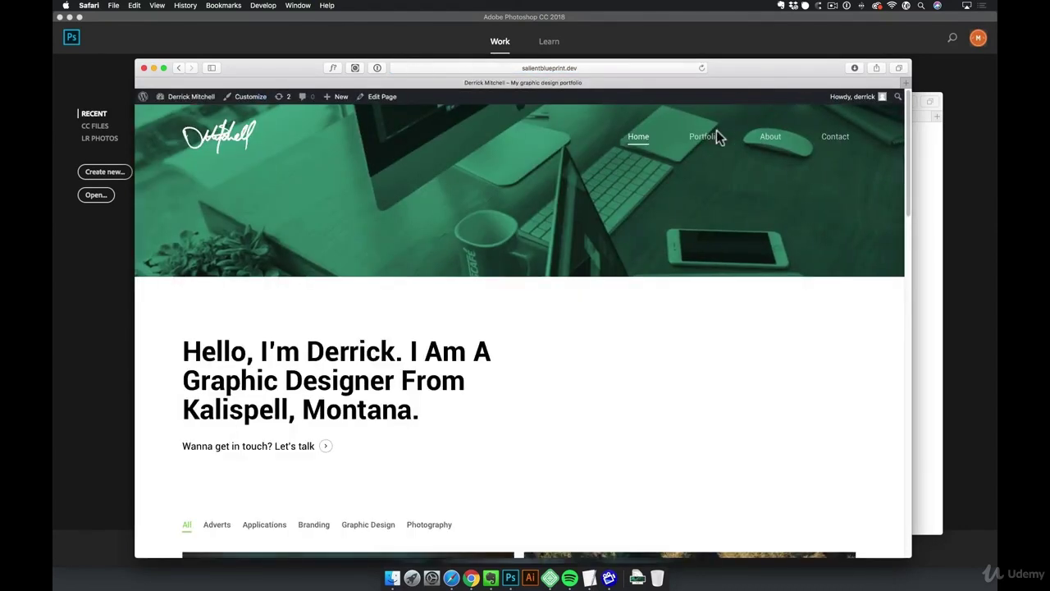
Follow the new Portfolio nav link, then return Home and scroll down to the project grid
{"action": "left_click", "coordinate": [704, 136]}
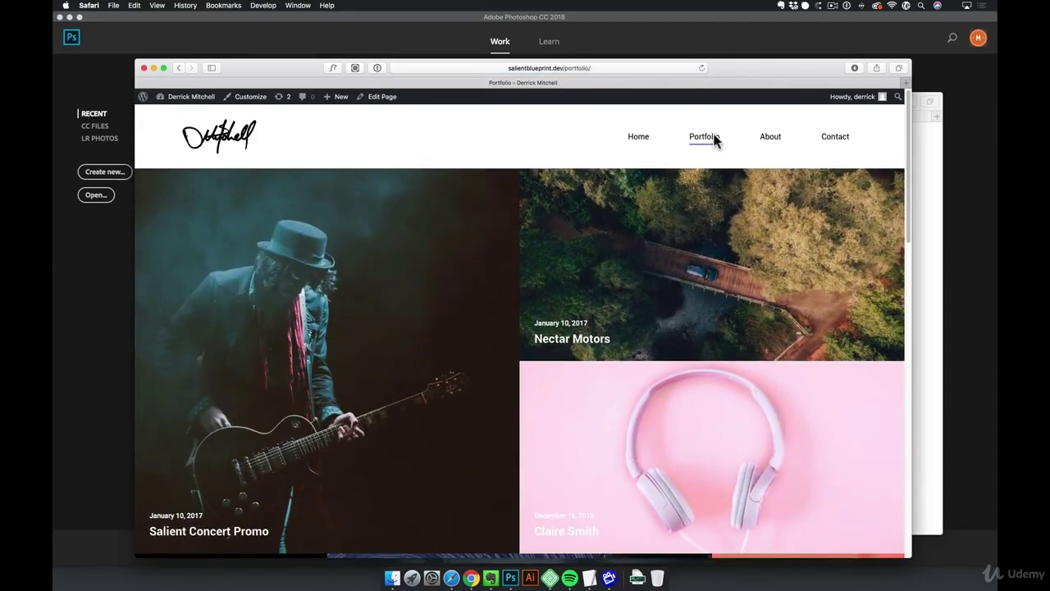
{"action": "left_click", "coordinate": [640, 138]}
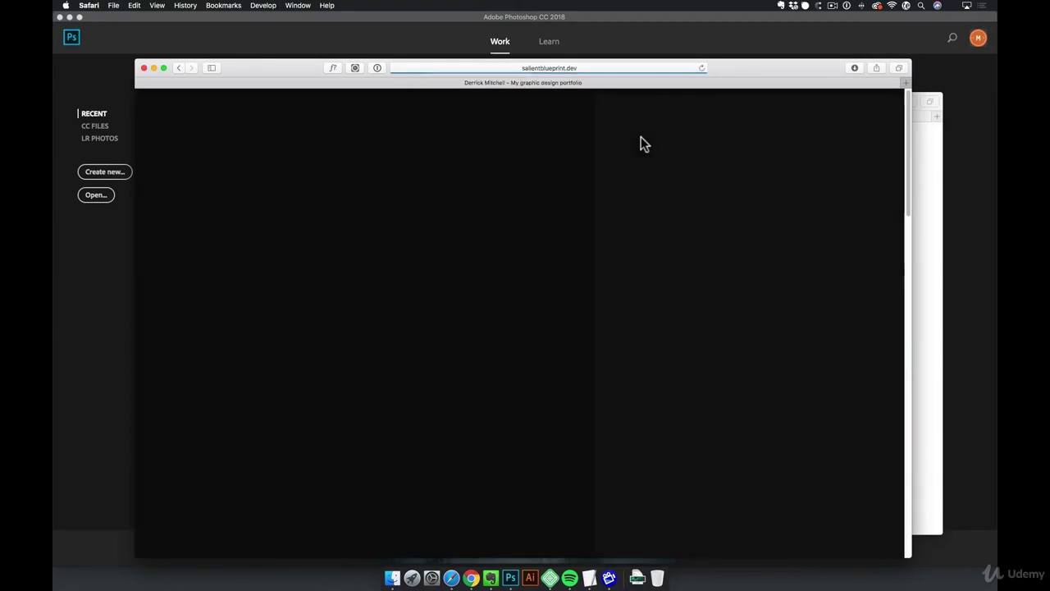
{"action": "scroll", "coordinate": [639, 311], "scroll_direction": "down", "scroll_amount": 5}
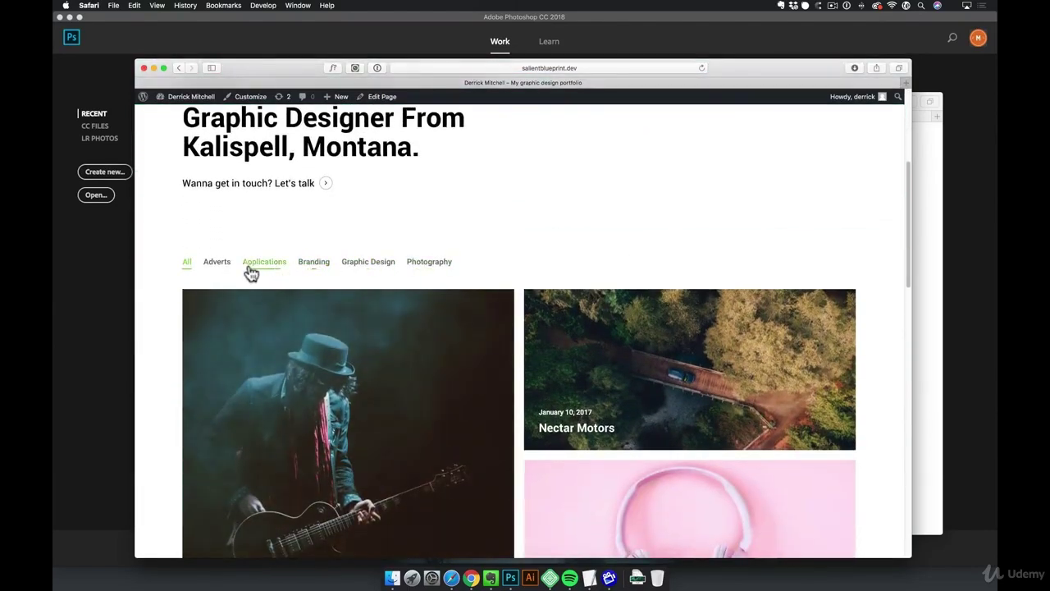
{"action": "scroll", "coordinate": [220, 259], "scroll_direction": "down", "scroll_amount": 2}
Filter the grid by Adverts, Applications, Branding and Graphic Design, then return to the Dashboard
{"action": "left_click", "coordinate": [220, 206]}
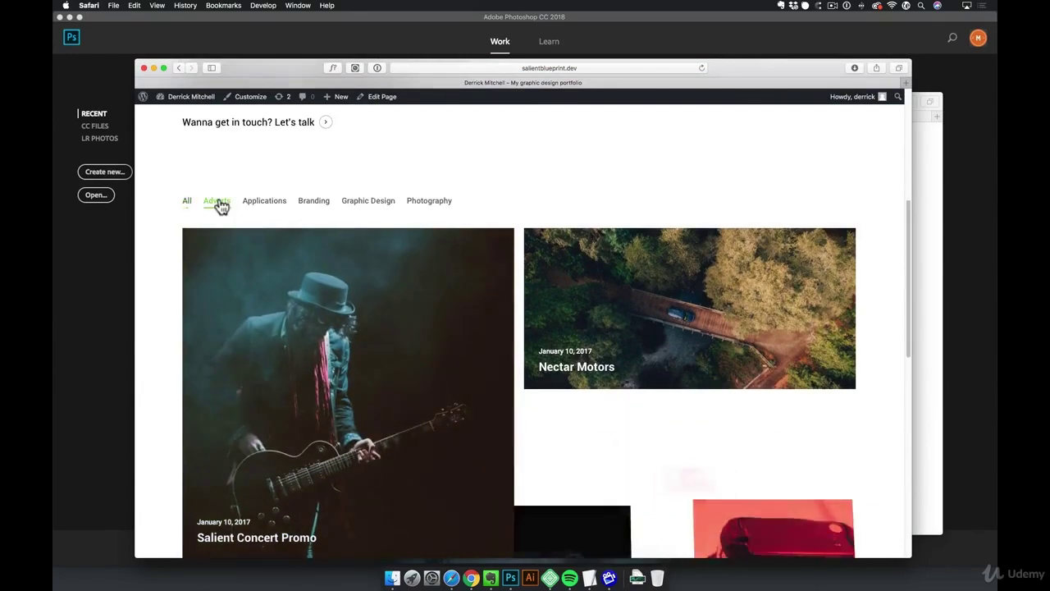
{"action": "left_click", "coordinate": [272, 211]}
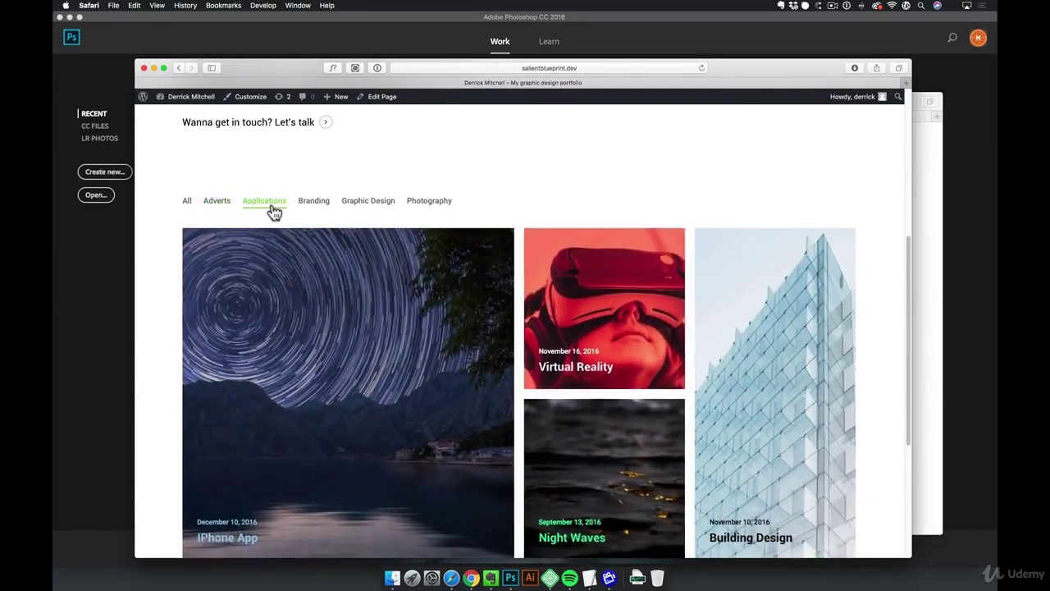
{"action": "left_click", "coordinate": [317, 206]}
{"action": "left_click", "coordinate": [364, 205]}
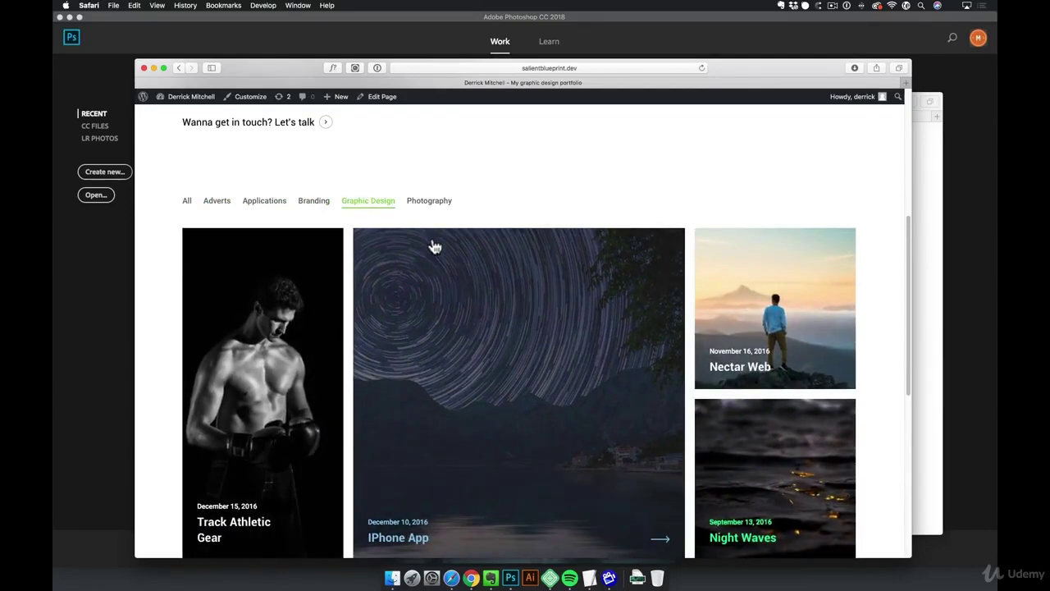
{"action": "left_click", "coordinate": [202, 97]}
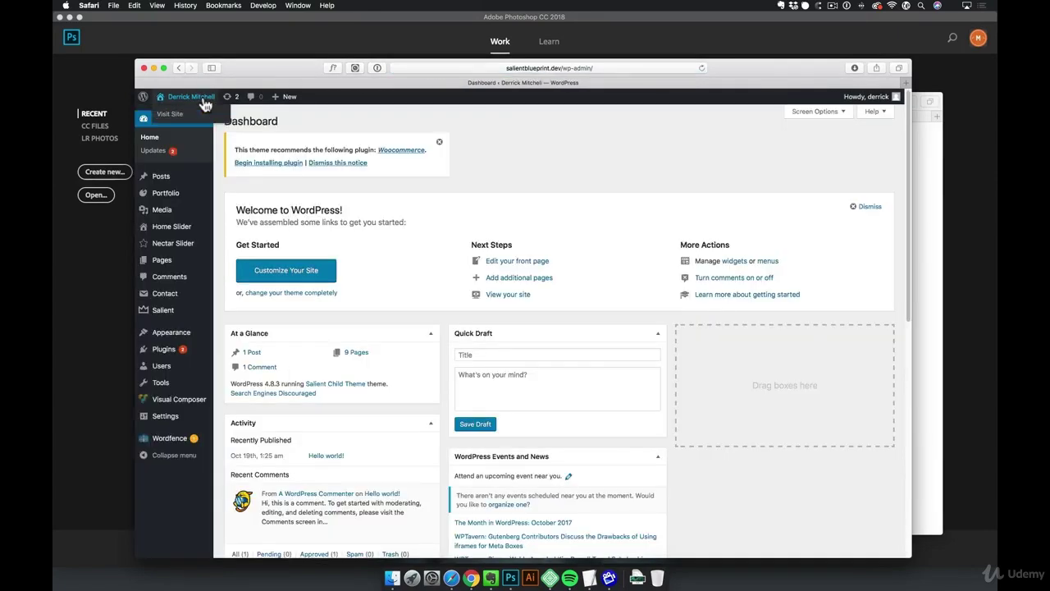
Open Portfolio > Project Categories to see Adverts, Applications, Branding, Graphic Design and Photography
{"action": "mouse_move", "coordinate": [170, 196]}
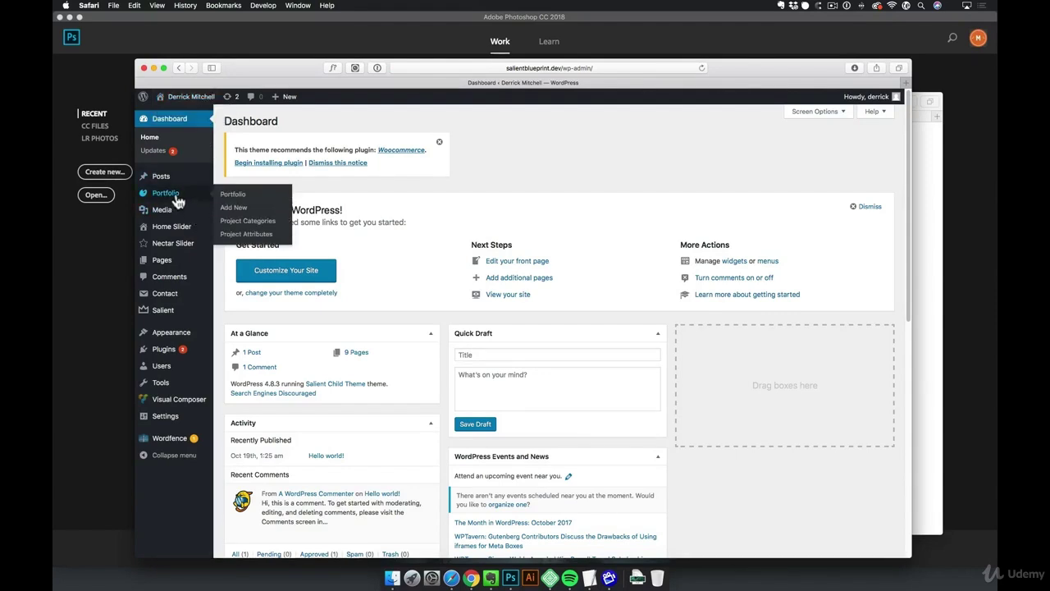
{"action": "left_click", "coordinate": [255, 227]}
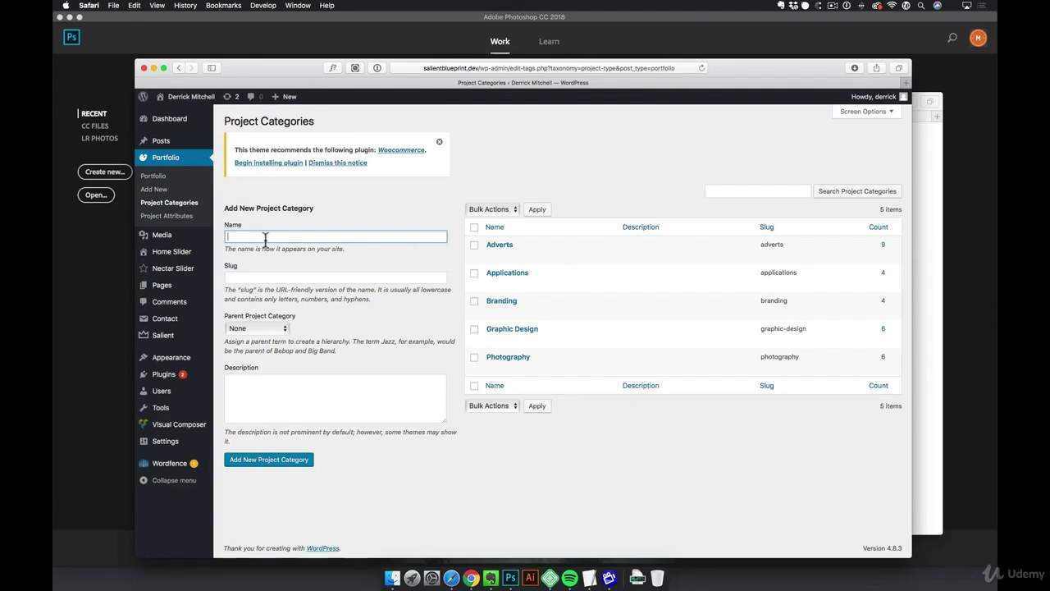
Add 'Web Design' as a new project category, which gets the web-design slug
{"action": "type", "text": "Web Design"}
{"action": "left_click", "coordinate": [289, 464]}
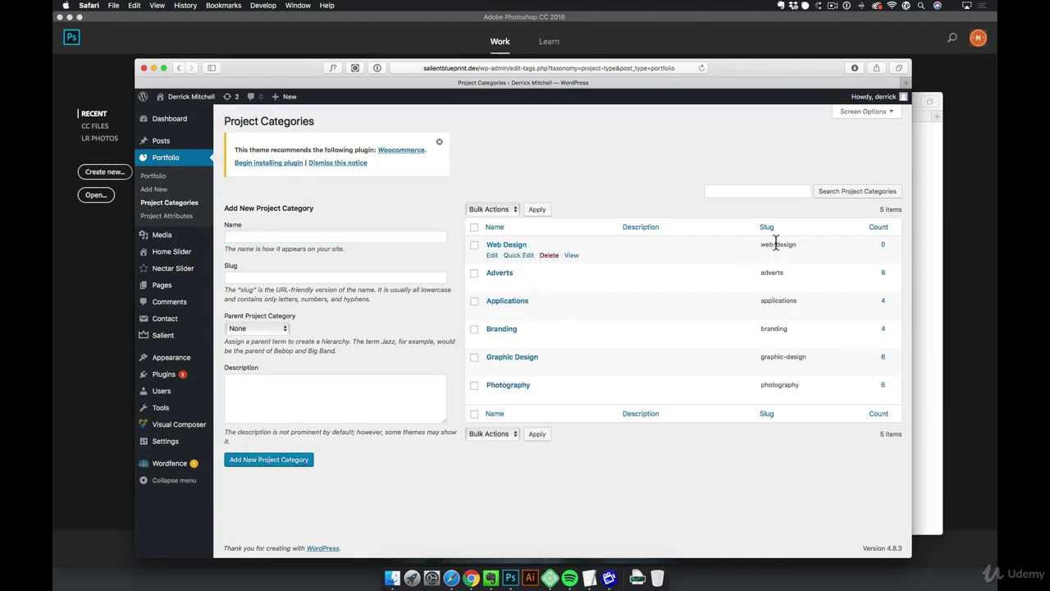
{"action": "left_click_drag", "start_coordinate": [760, 243], "coordinate": [799, 244]}
Look over the slug explanation text, then go to the site's public front page
{"action": "left_click", "coordinate": [295, 279]}
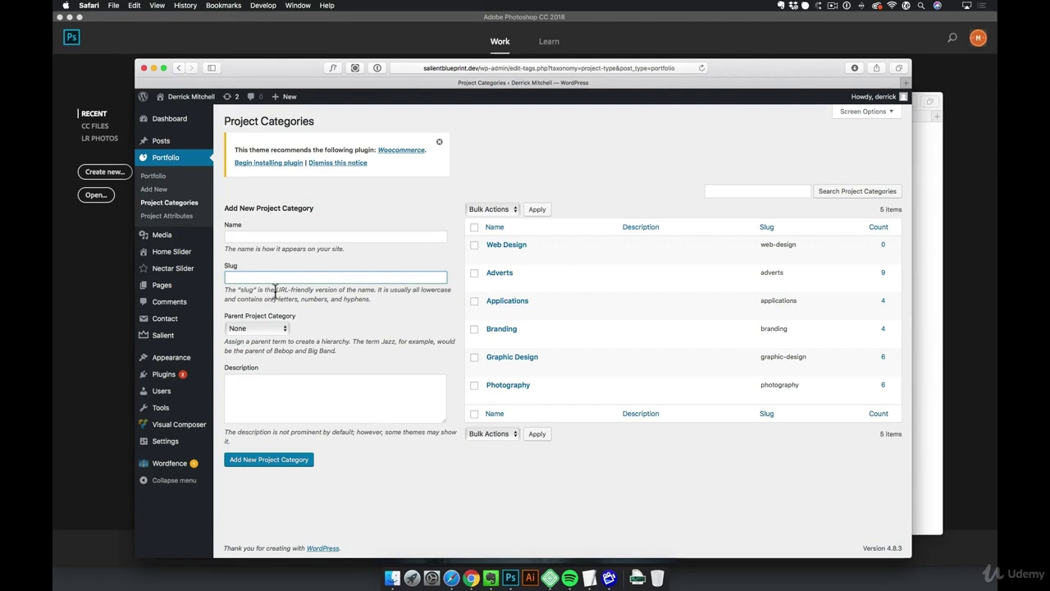
{"action": "double_click", "coordinate": [281, 290]}
{"action": "left_click_drag", "start_coordinate": [282, 290], "coordinate": [378, 289]}
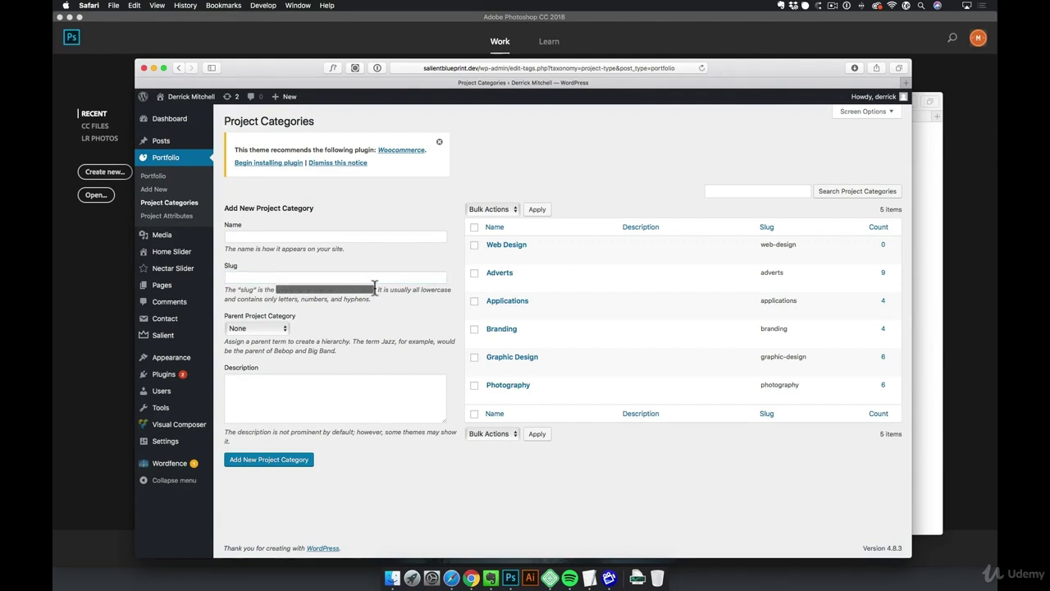
{"action": "left_click", "coordinate": [373, 289]}
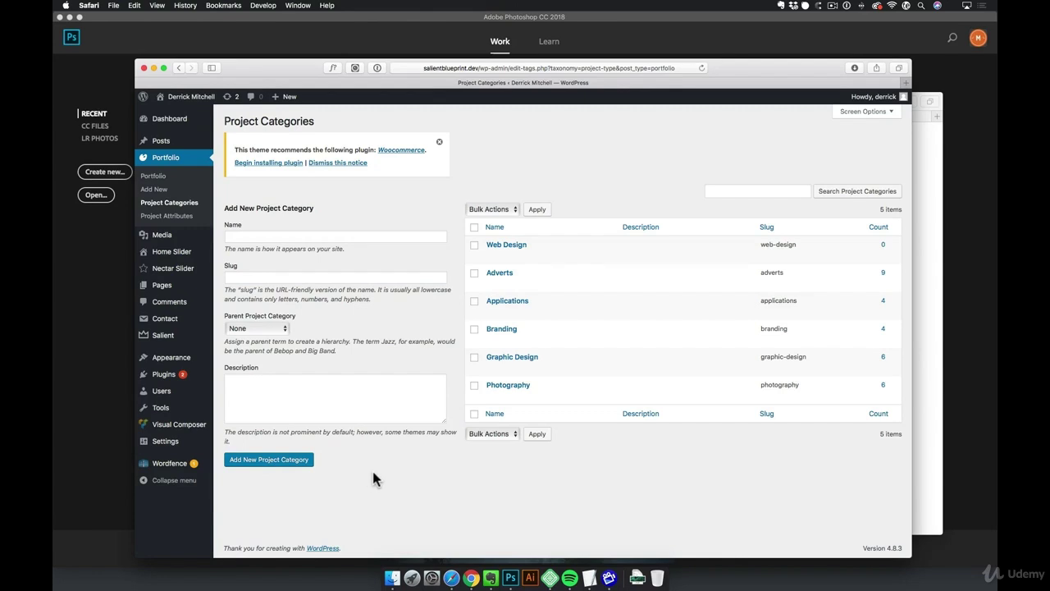
{"action": "left_click", "coordinate": [205, 96]}
Open Nectar Motors from the front page, tick the Web Design category and update it
{"action": "scroll", "coordinate": [410, 312], "scroll_direction": "down", "scroll_amount": 5}
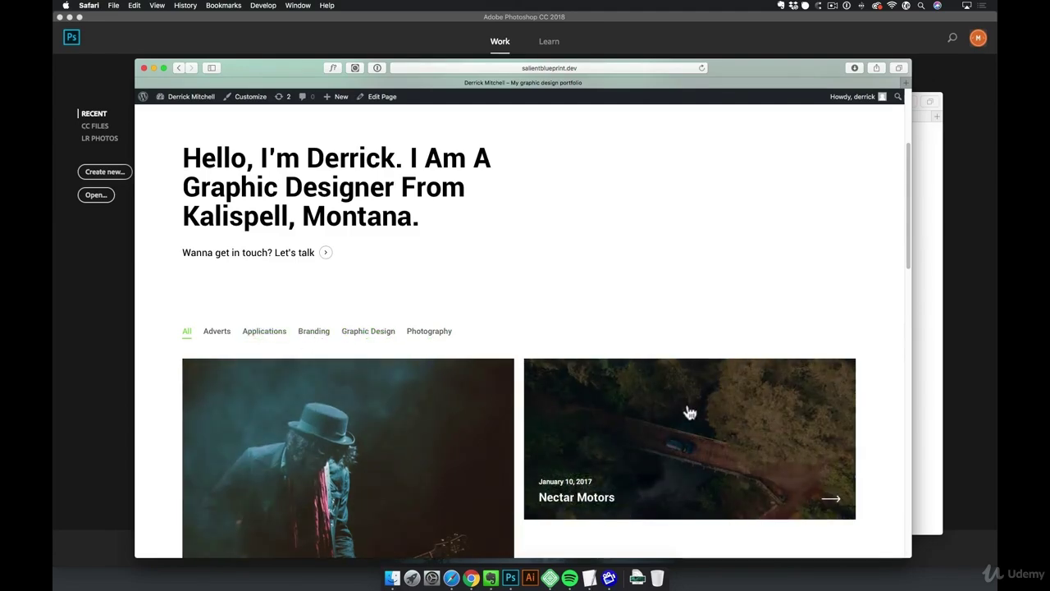
{"action": "left_click", "coordinate": [687, 410]}
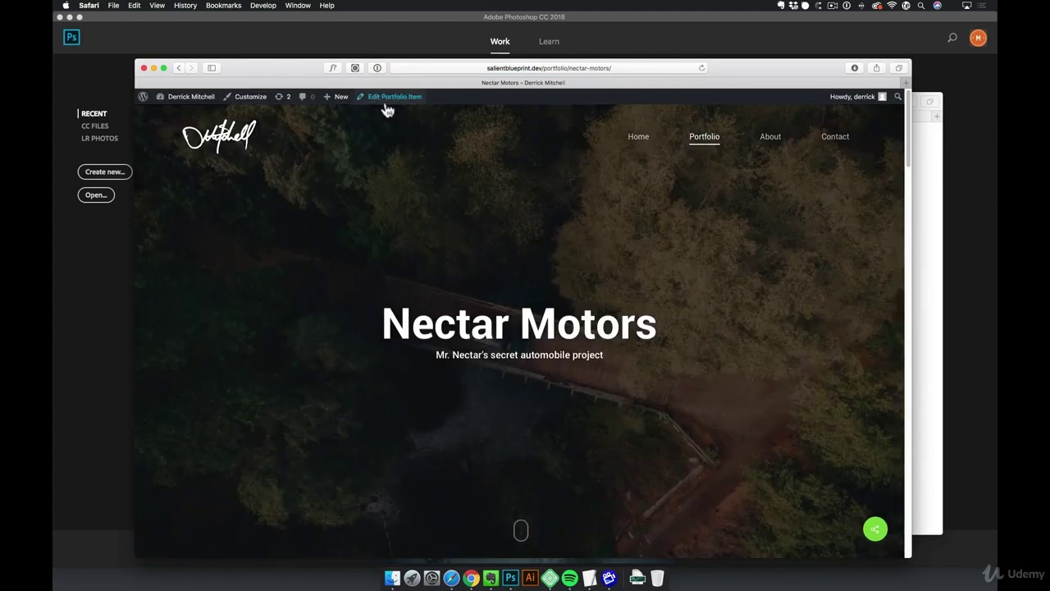
{"action": "left_click", "coordinate": [380, 98]}
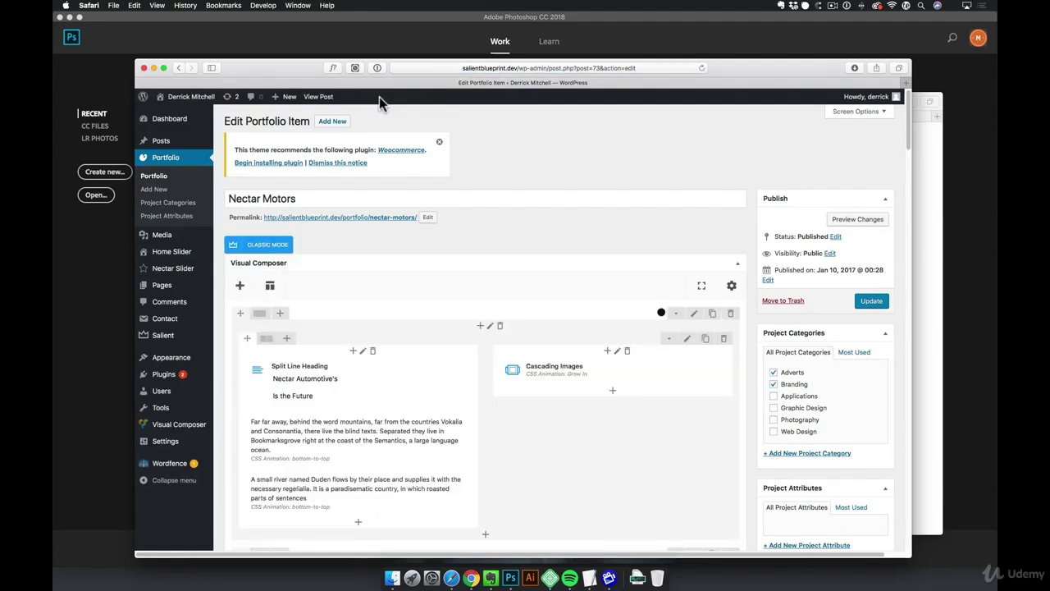
{"action": "scroll", "coordinate": [660, 393], "scroll_direction": "down", "scroll_amount": 2}
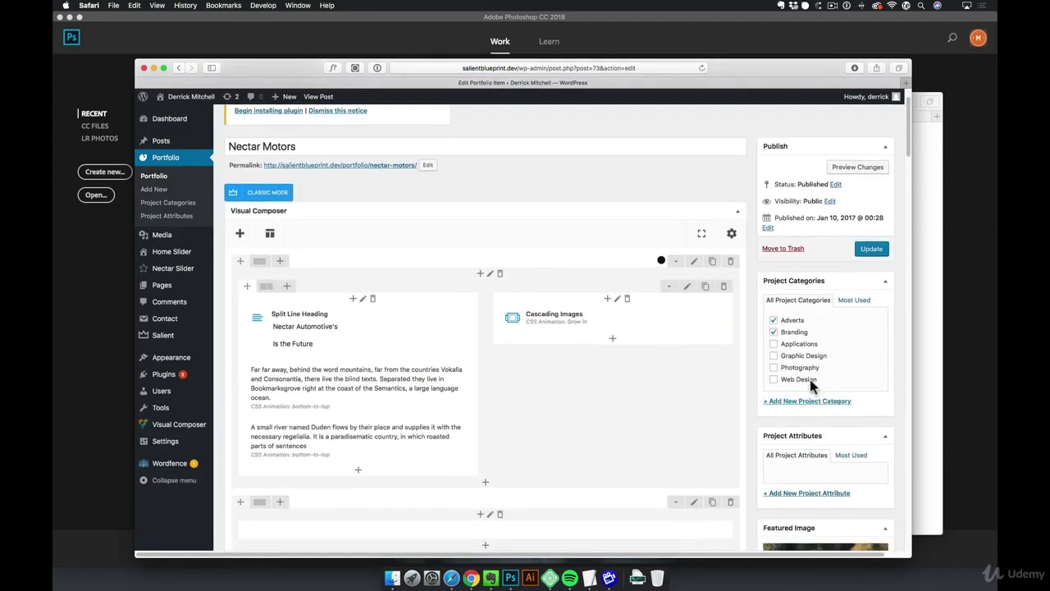
{"action": "left_click", "coordinate": [774, 380]}
{"action": "left_click", "coordinate": [873, 252]}
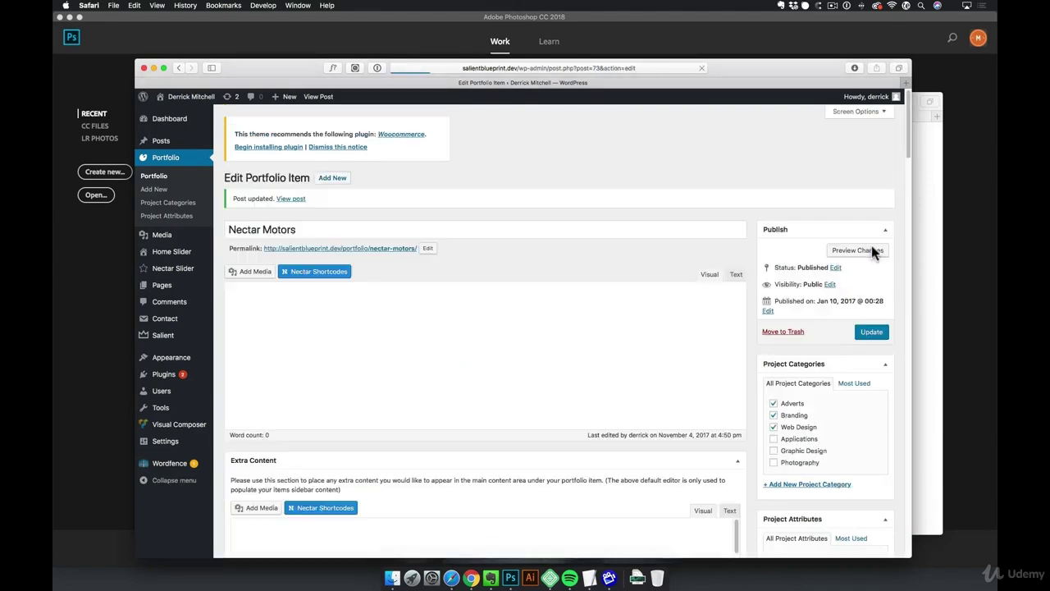
Filter the homepage portfolio grid by Web Design and scroll to see Nectar Motors listed
{"action": "left_click", "coordinate": [195, 99]}
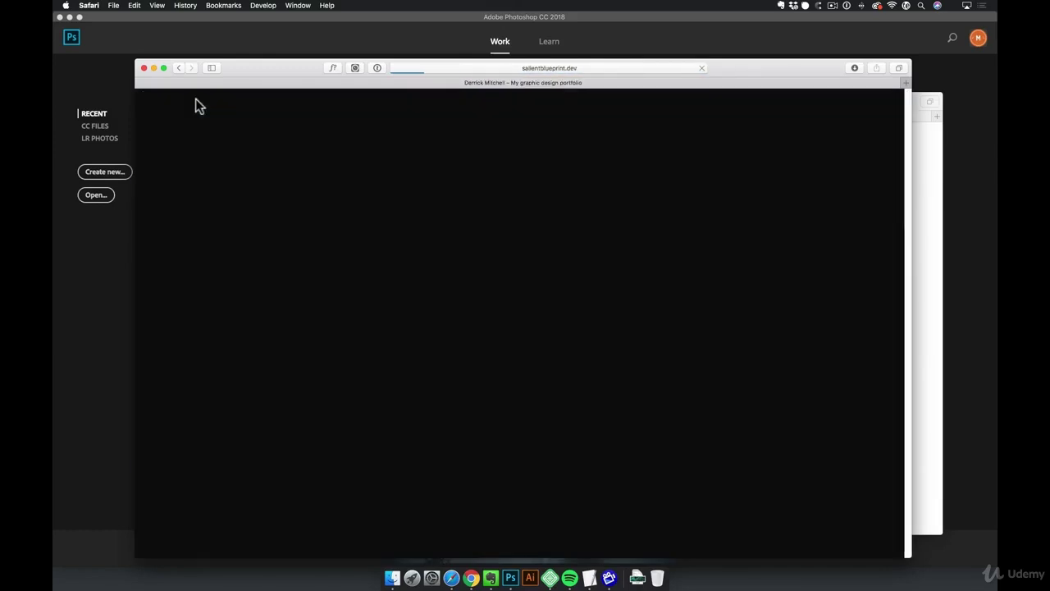
{"action": "scroll", "coordinate": [529, 392], "scroll_direction": "down", "scroll_amount": 2}
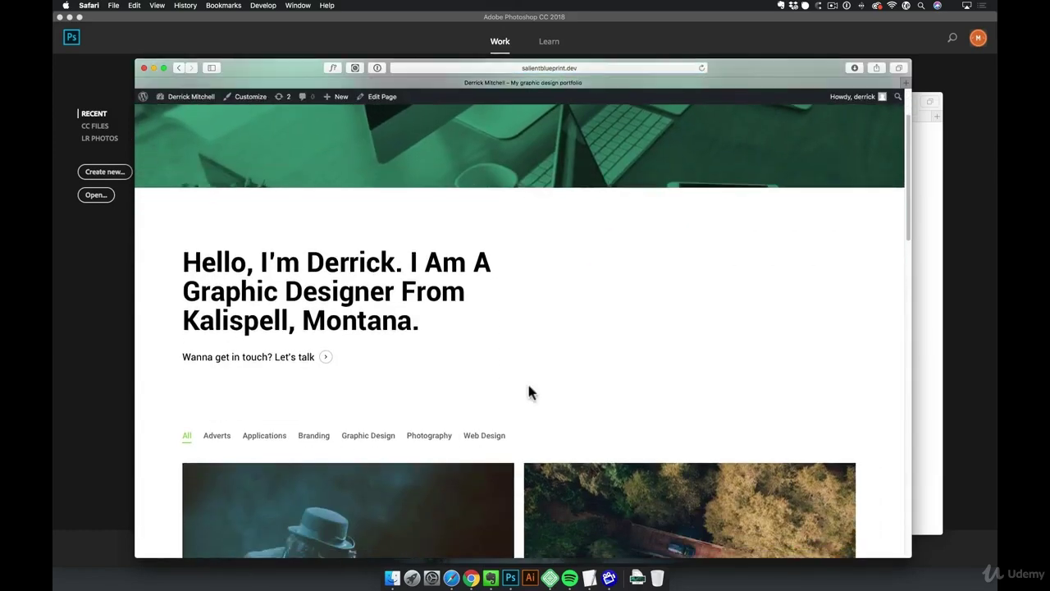
{"action": "left_click", "coordinate": [486, 435]}
{"action": "scroll", "coordinate": [492, 437], "scroll_direction": "down", "scroll_amount": 1}
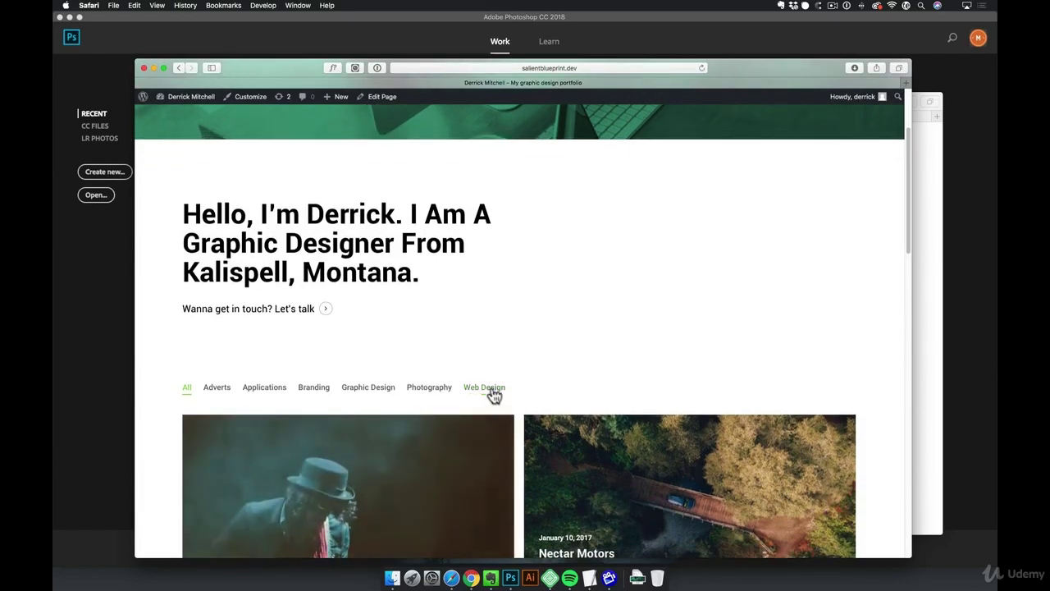
{"action": "scroll", "coordinate": [587, 392], "scroll_direction": "down", "scroll_amount": 5}
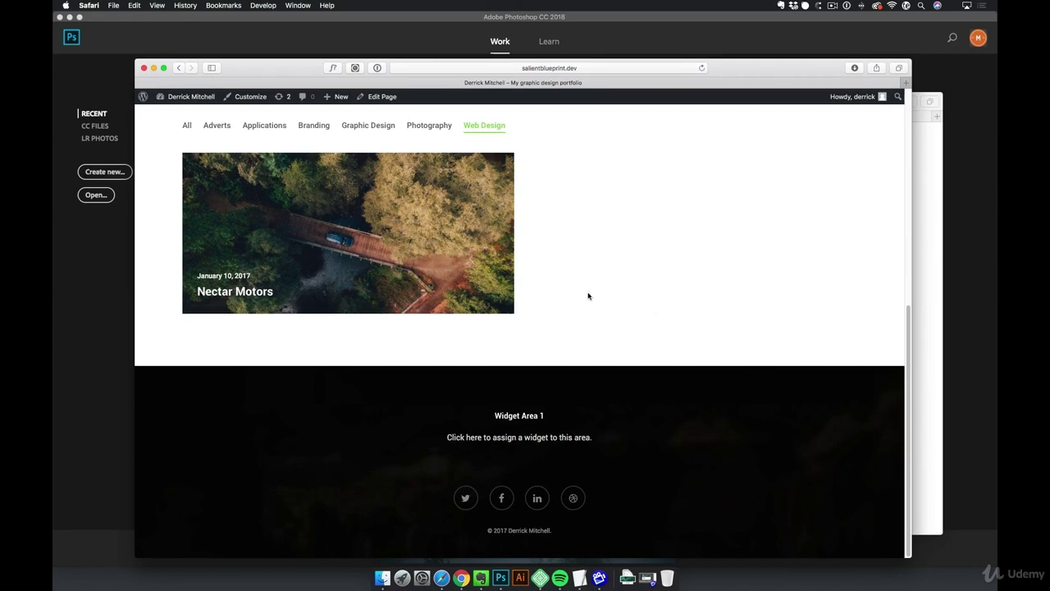
From the Dashboard, open the Portfolio list and scroll through all 12 items
{"action": "left_click", "coordinate": [191, 97]}
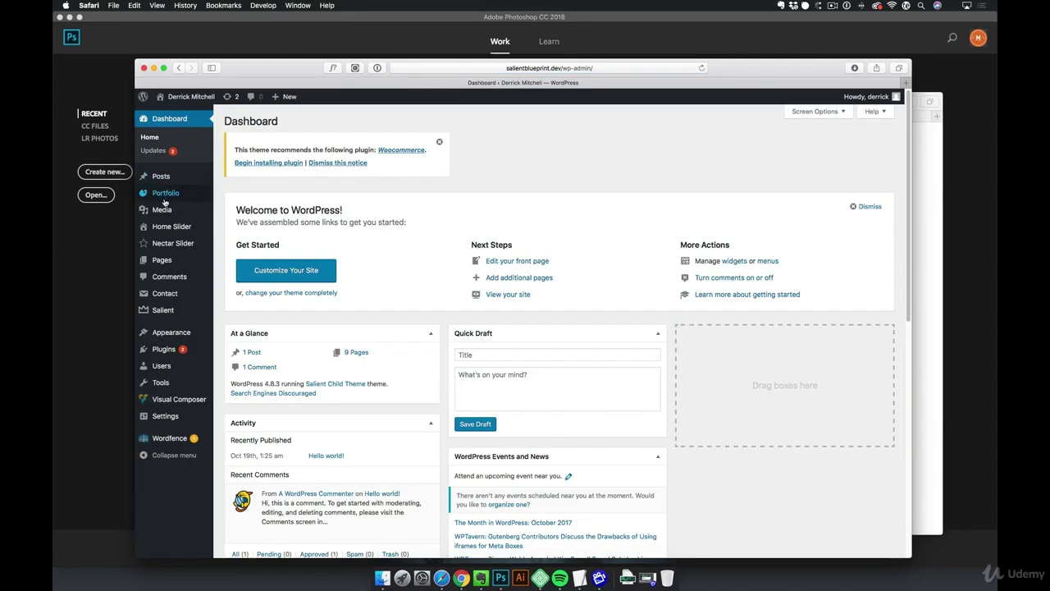
{"action": "left_click", "coordinate": [166, 197]}
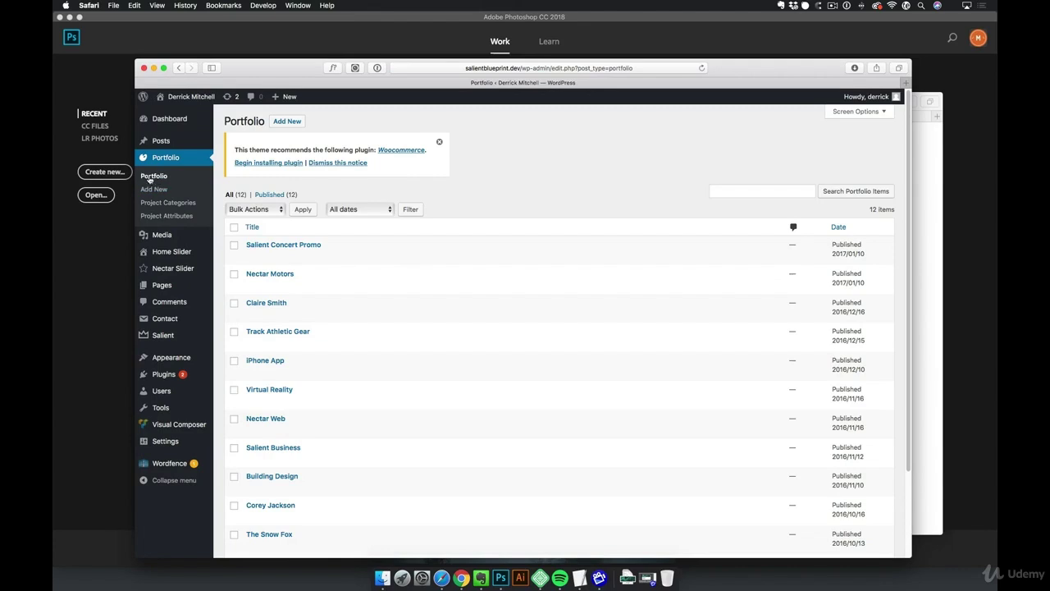
{"action": "scroll", "coordinate": [336, 283], "scroll_direction": "down", "scroll_amount": 3}
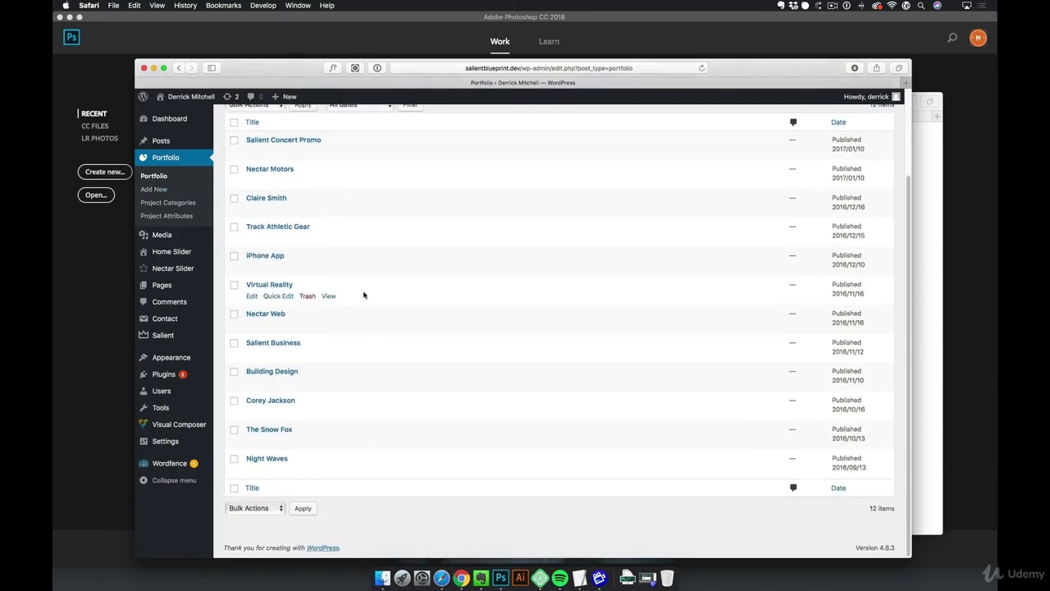
{"action": "scroll", "coordinate": [370, 409], "scroll_direction": "up", "scroll_amount": 3}
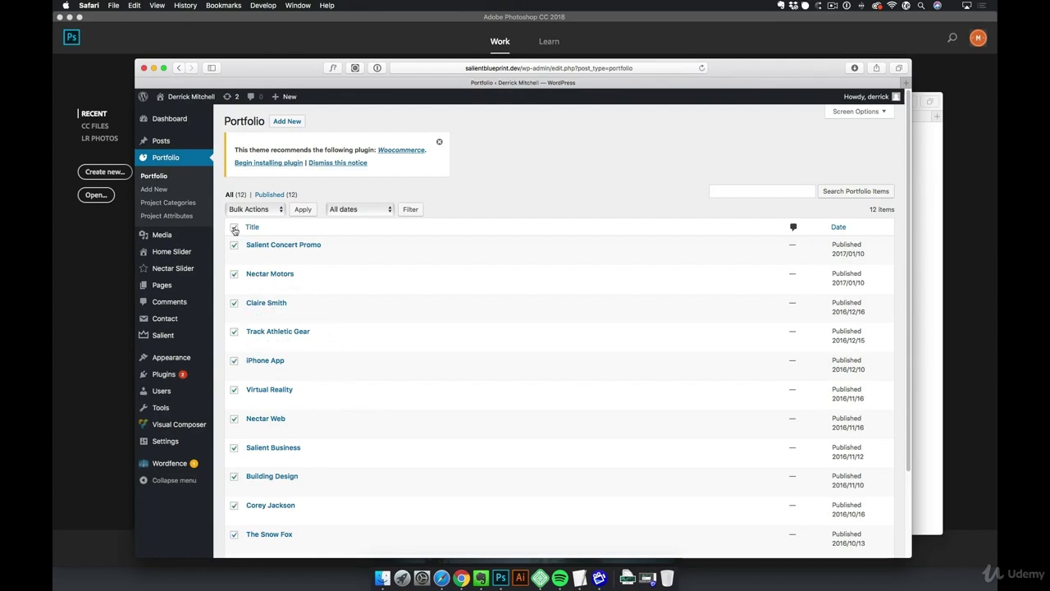
Inspect the Bulk Actions options, choosing Move to Trash without applying it
{"action": "left_click", "coordinate": [256, 210]}
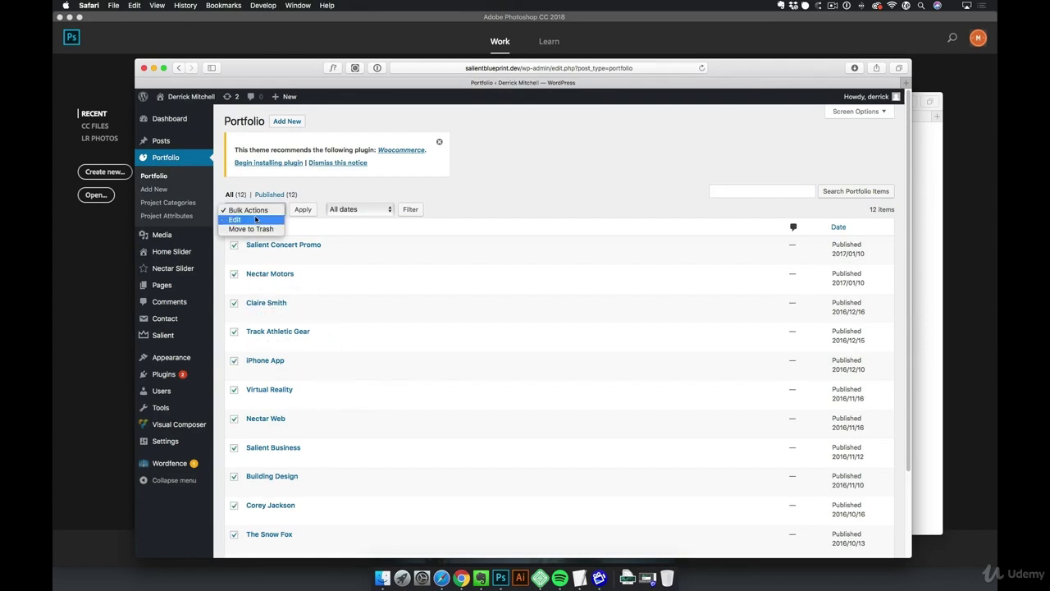
{"action": "left_click", "coordinate": [261, 229]}
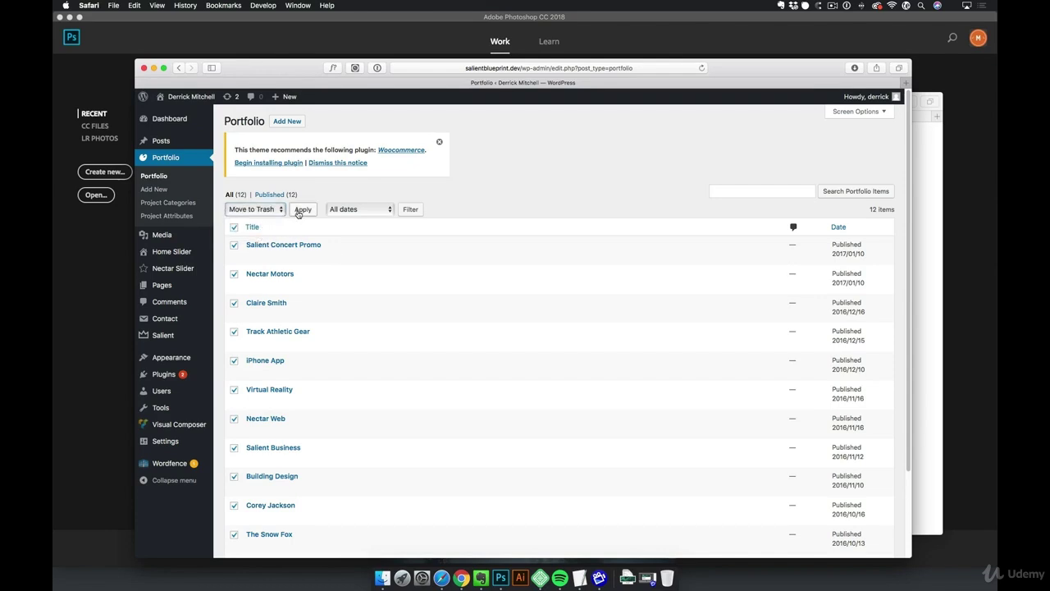
{"action": "scroll", "coordinate": [359, 286], "scroll_direction": "down", "scroll_amount": 3}
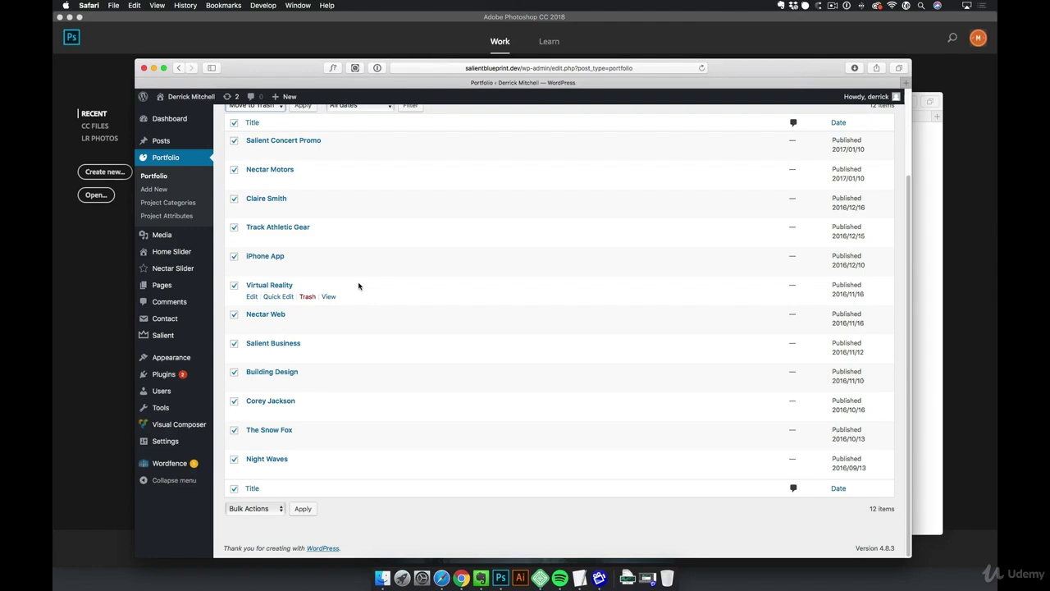
{"action": "scroll", "coordinate": [358, 285], "scroll_direction": "up", "scroll_amount": 3}
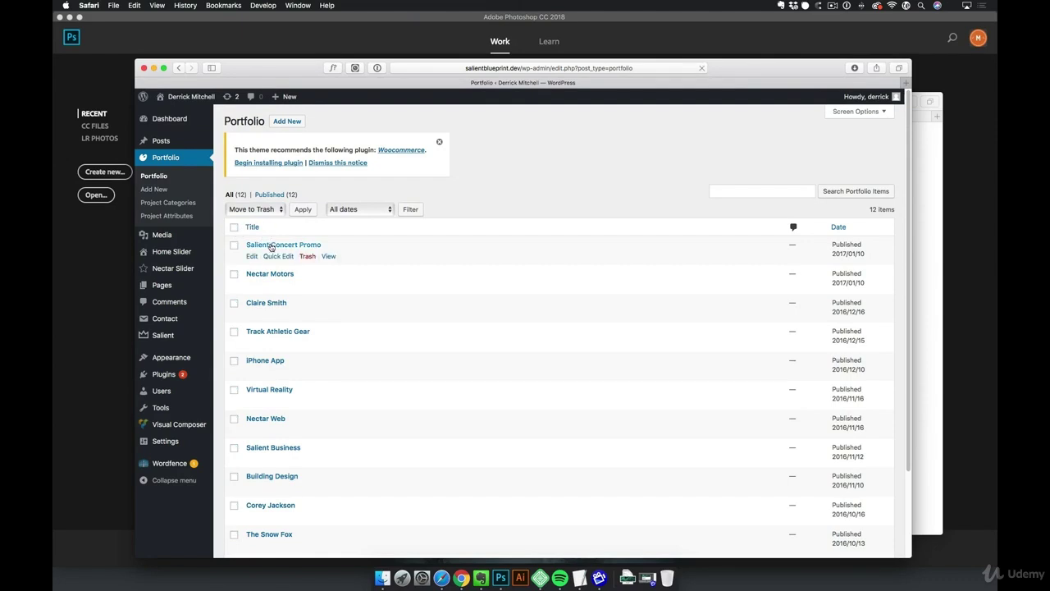
Add Branding and Graphic Design categories to Salient Concert Promo alongside Adverts and update
{"action": "left_click", "coordinate": [272, 246]}
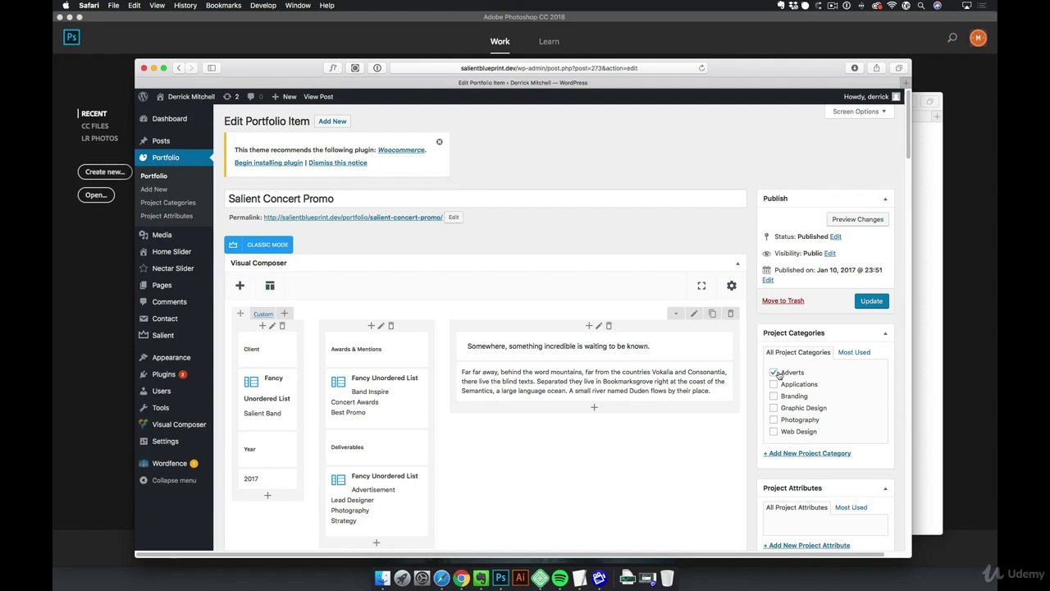
{"action": "left_click", "coordinate": [773, 398]}
{"action": "left_click", "coordinate": [874, 302]}
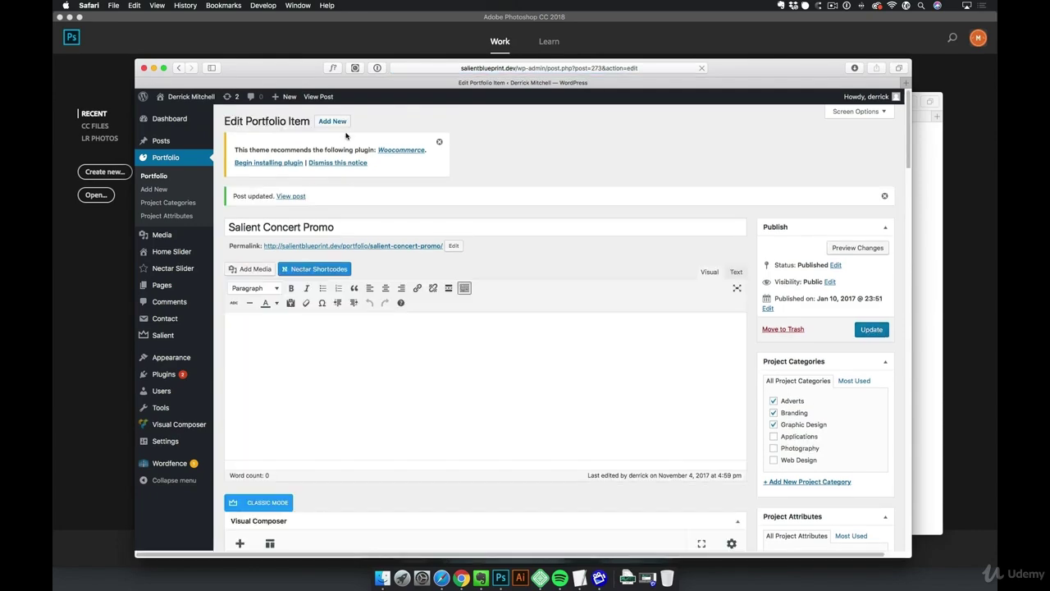
Scroll through the published Salient Concert Promo page and follow Next Project to Nectar Motors
{"action": "left_click", "coordinate": [319, 98]}
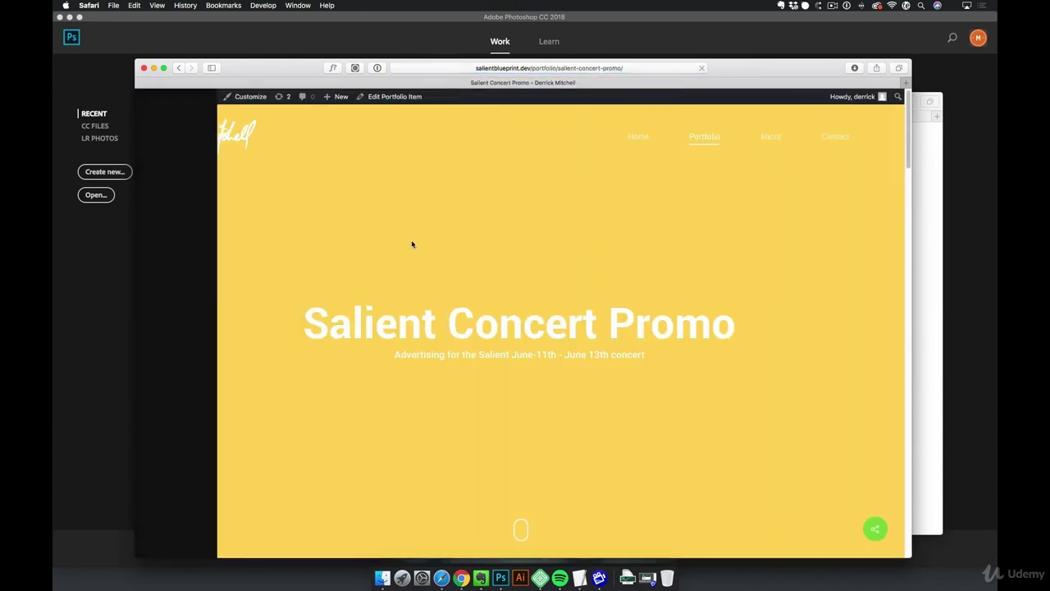
{"action": "scroll", "coordinate": [433, 298], "scroll_direction": "down", "scroll_amount": 5}
{"action": "scroll", "coordinate": [443, 301], "scroll_direction": "down", "scroll_amount": 2}
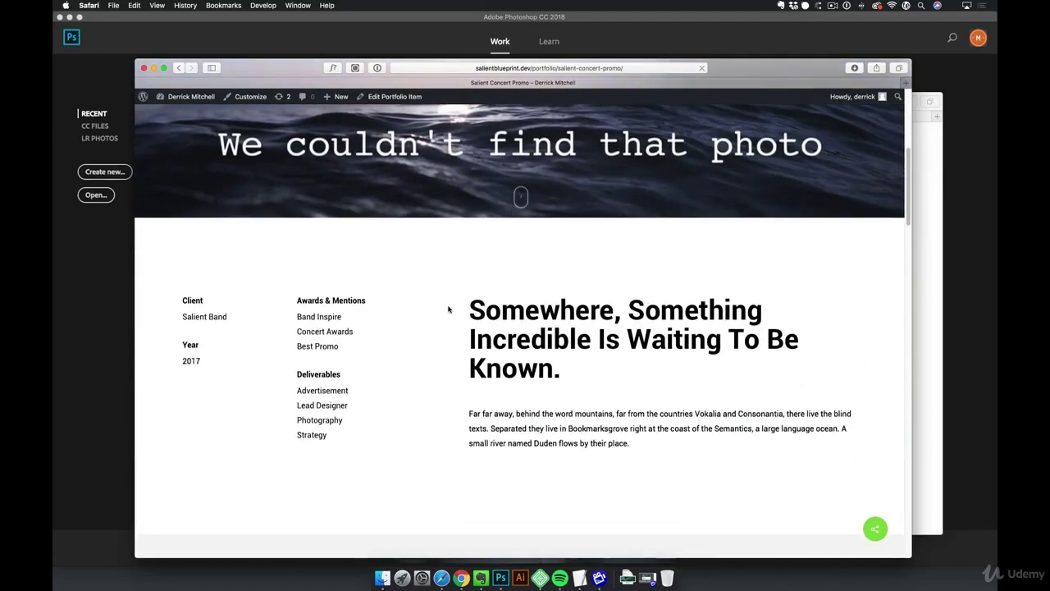
{"action": "scroll", "coordinate": [680, 375], "scroll_direction": "down", "scroll_amount": 4}
{"action": "scroll", "coordinate": [680, 375], "scroll_direction": "down", "scroll_amount": 5}
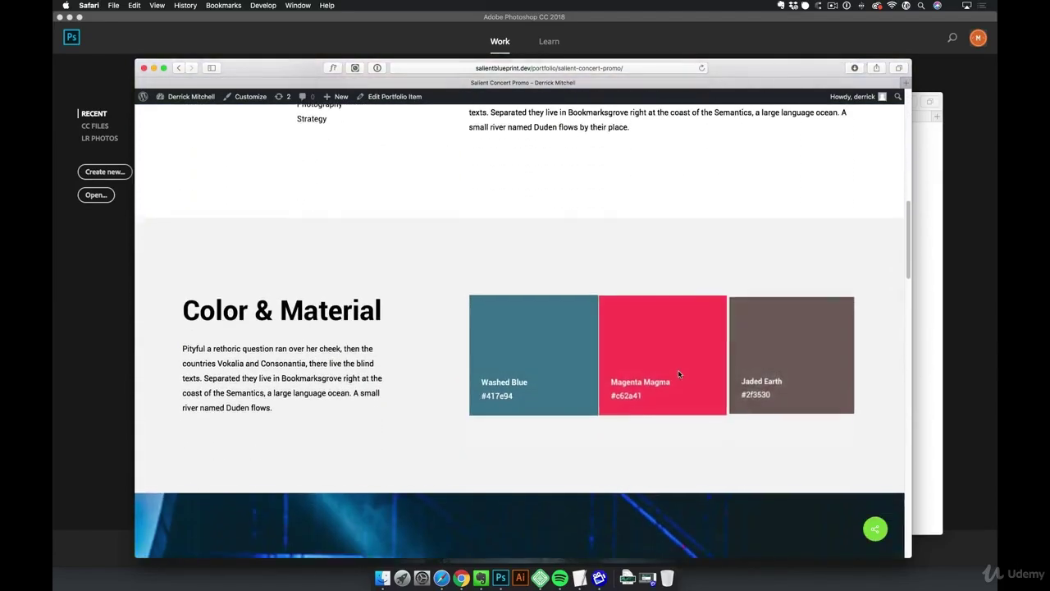
{"action": "scroll", "coordinate": [671, 373], "scroll_direction": "down", "scroll_amount": 5}
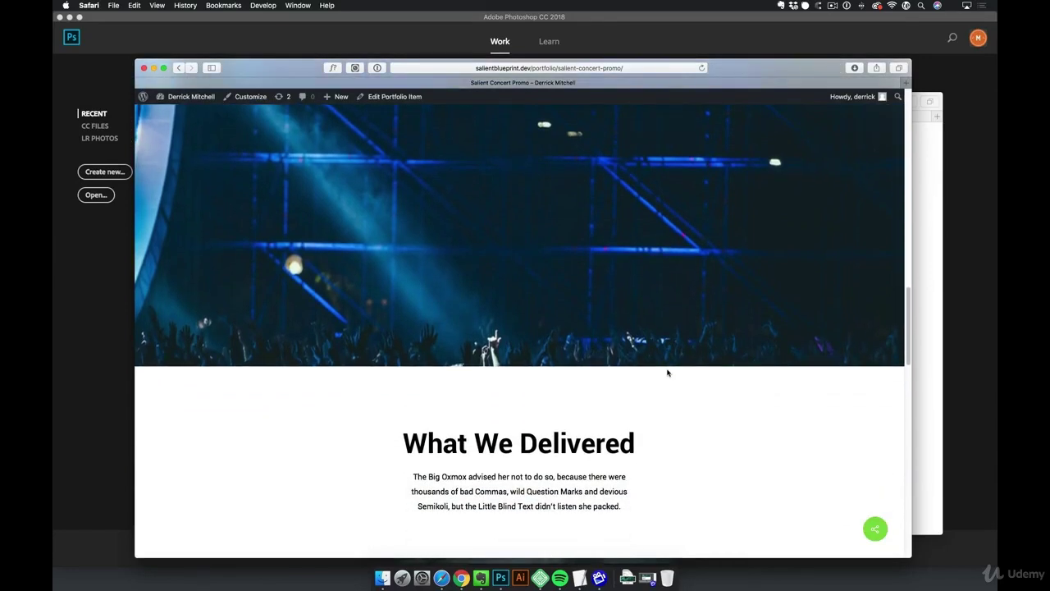
{"action": "scroll", "coordinate": [667, 372], "scroll_direction": "down", "scroll_amount": 10}
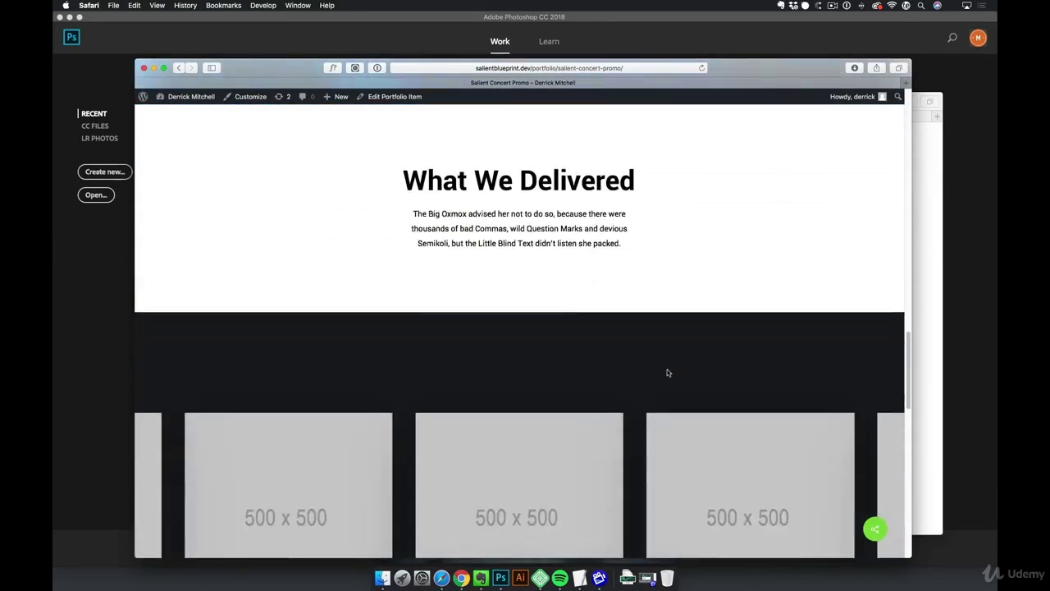
{"action": "scroll", "coordinate": [667, 373], "scroll_direction": "down", "scroll_amount": 5}
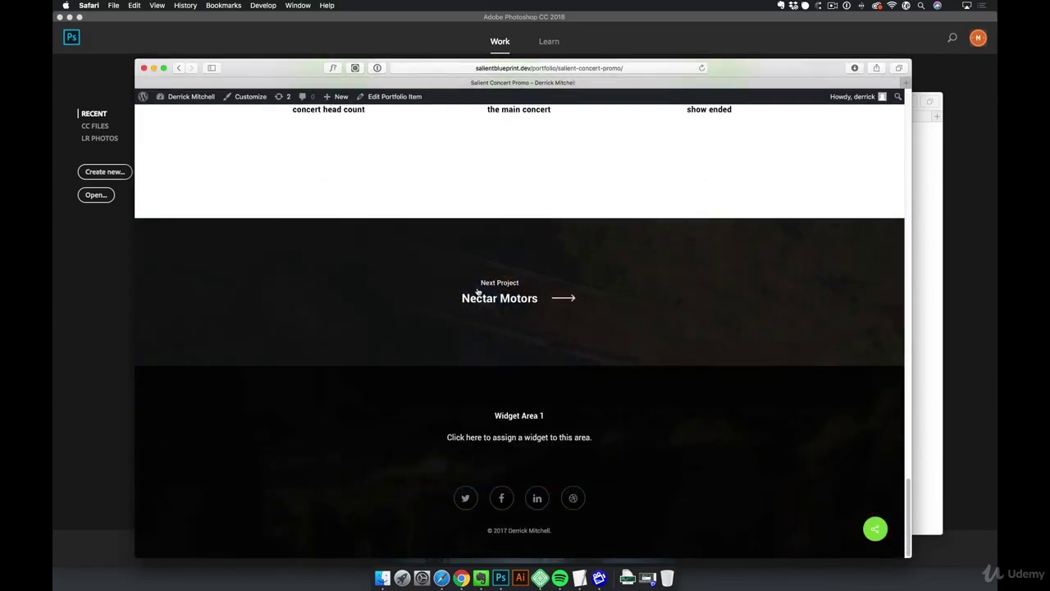
{"action": "left_click", "coordinate": [507, 299]}
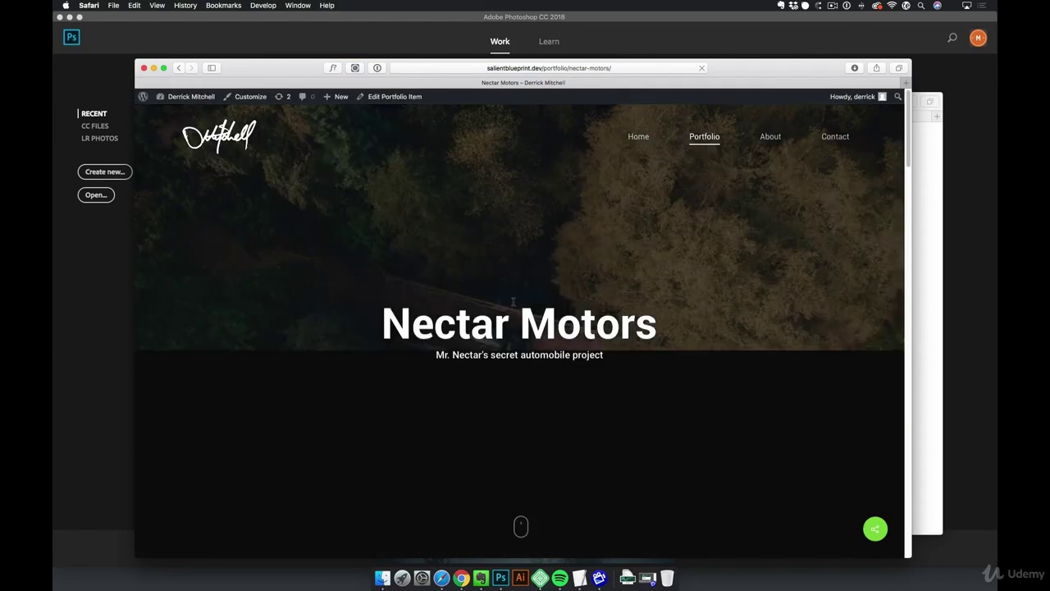
Open Nectar Motors in Visual Composer and browse the Add Element list without adding anything
{"action": "scroll", "coordinate": [513, 303], "scroll_direction": "down", "scroll_amount": 5}
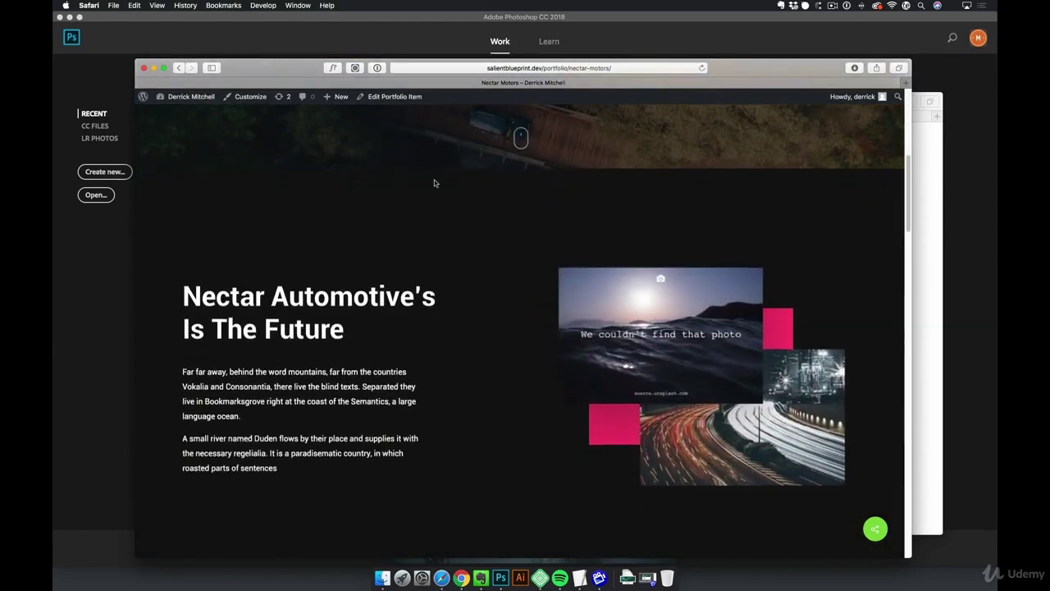
{"action": "left_click", "coordinate": [397, 98]}
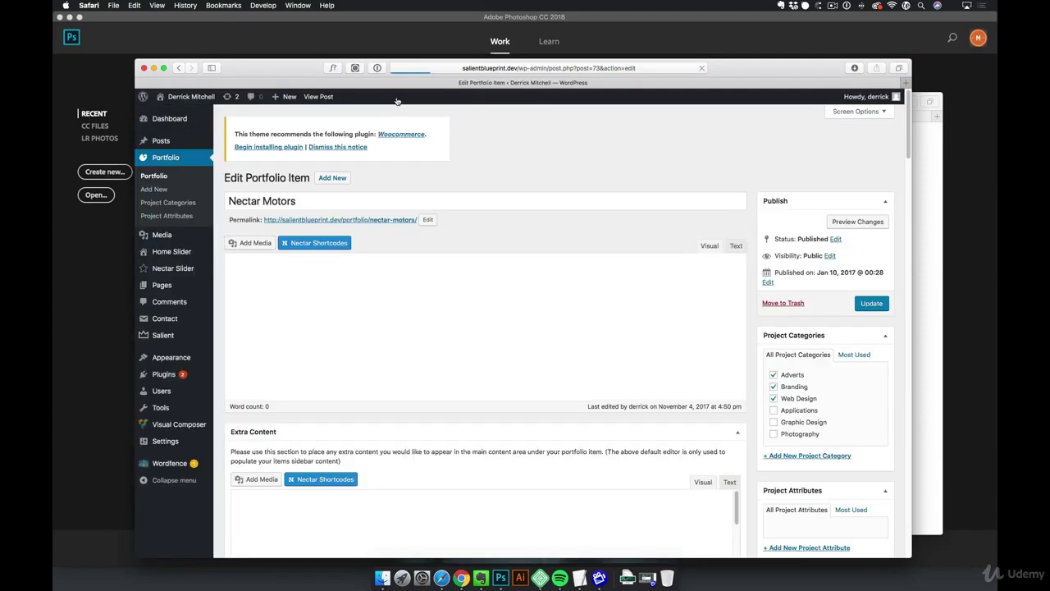
{"action": "scroll", "coordinate": [417, 297], "scroll_direction": "down", "scroll_amount": 1}
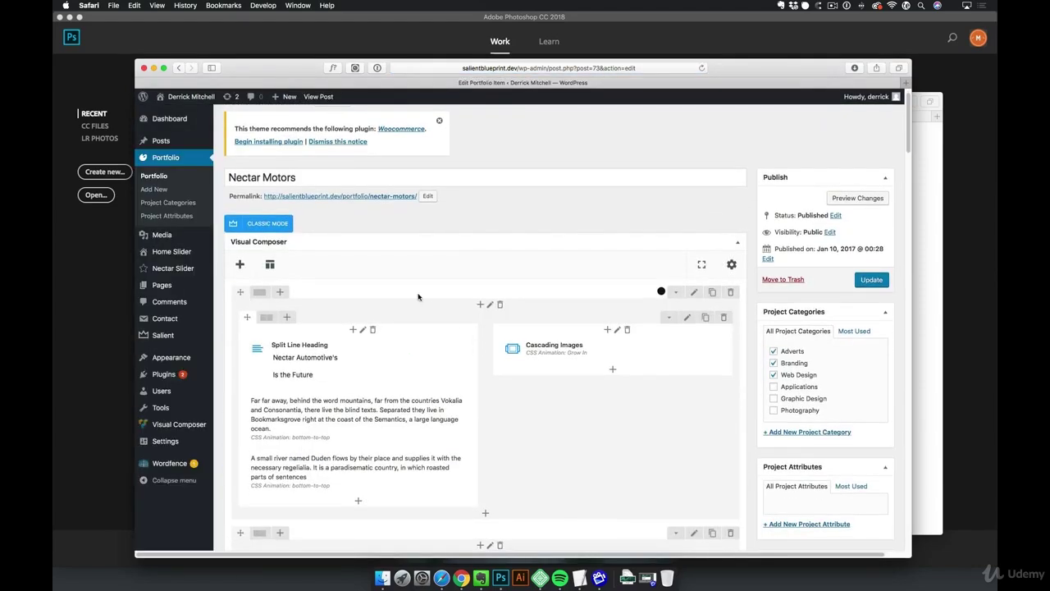
{"action": "scroll", "coordinate": [577, 396], "scroll_direction": "down", "scroll_amount": 5}
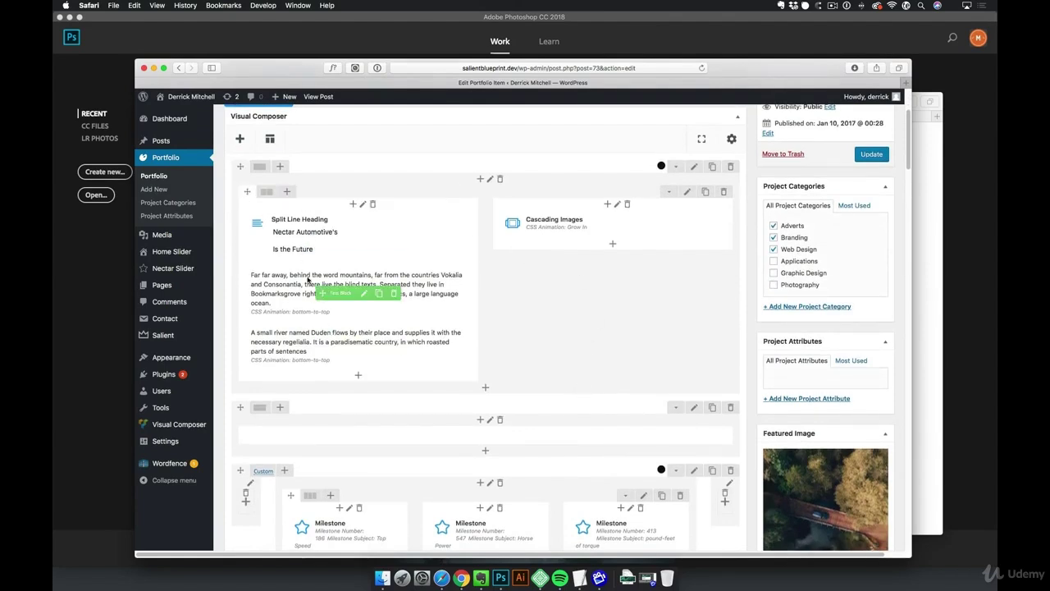
{"action": "left_click", "coordinate": [239, 139]}
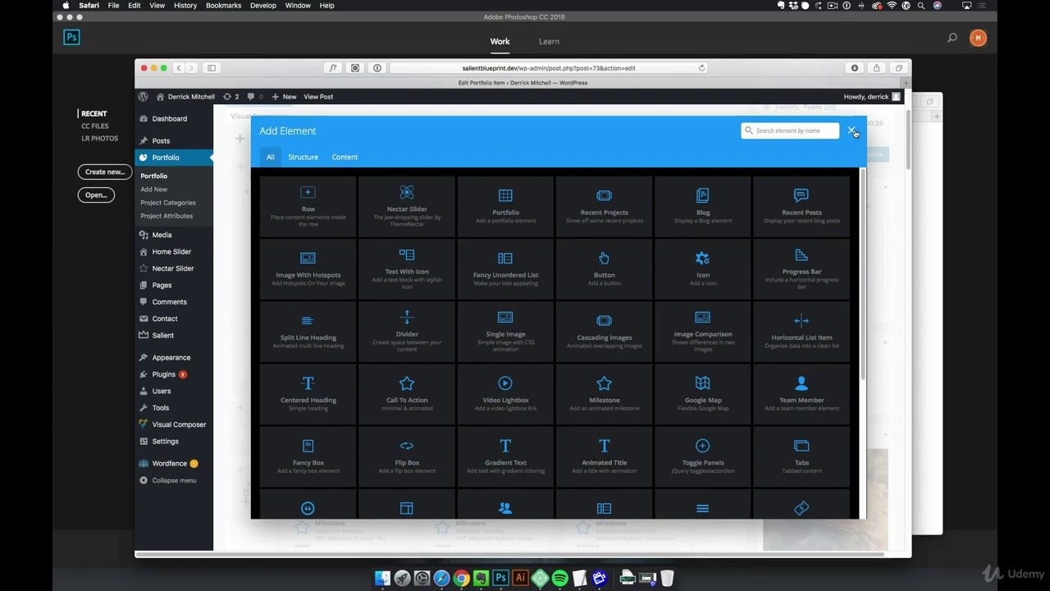
{"action": "left_click", "coordinate": [854, 131]}
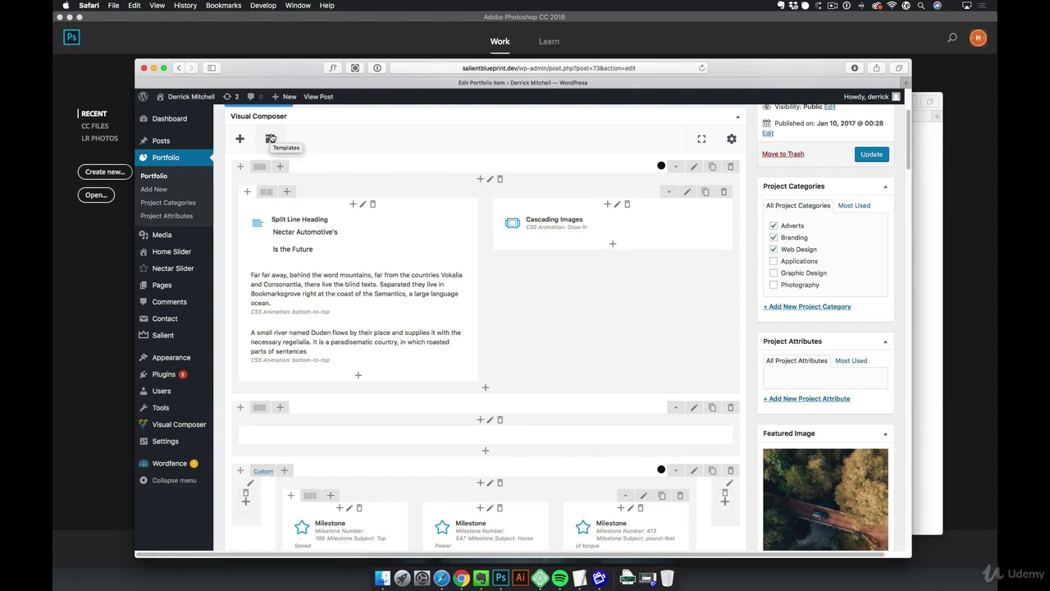
Insert the Project template 'Four Visible, Touch Enabled Gallery' into the Nectar Motors layout
{"action": "left_click", "coordinate": [271, 138]}
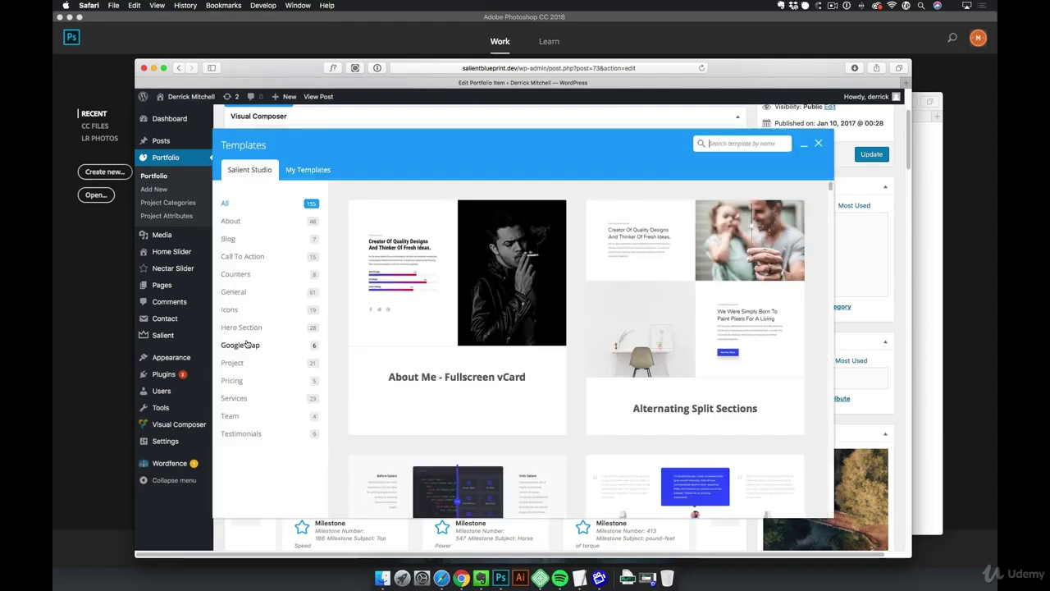
{"action": "left_click", "coordinate": [234, 364]}
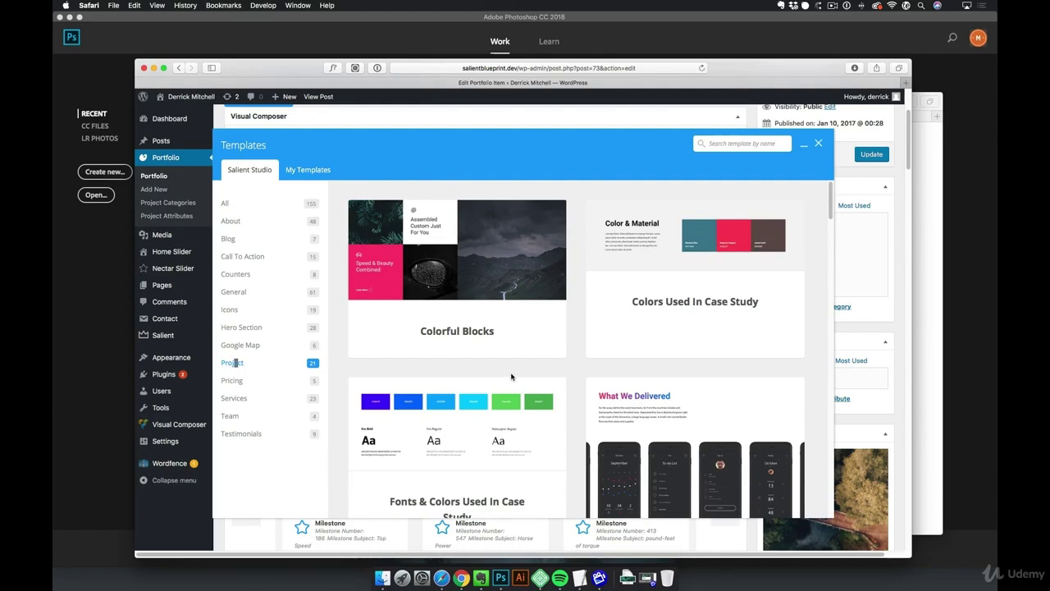
{"action": "scroll", "coordinate": [512, 376], "scroll_direction": "down", "scroll_amount": 5}
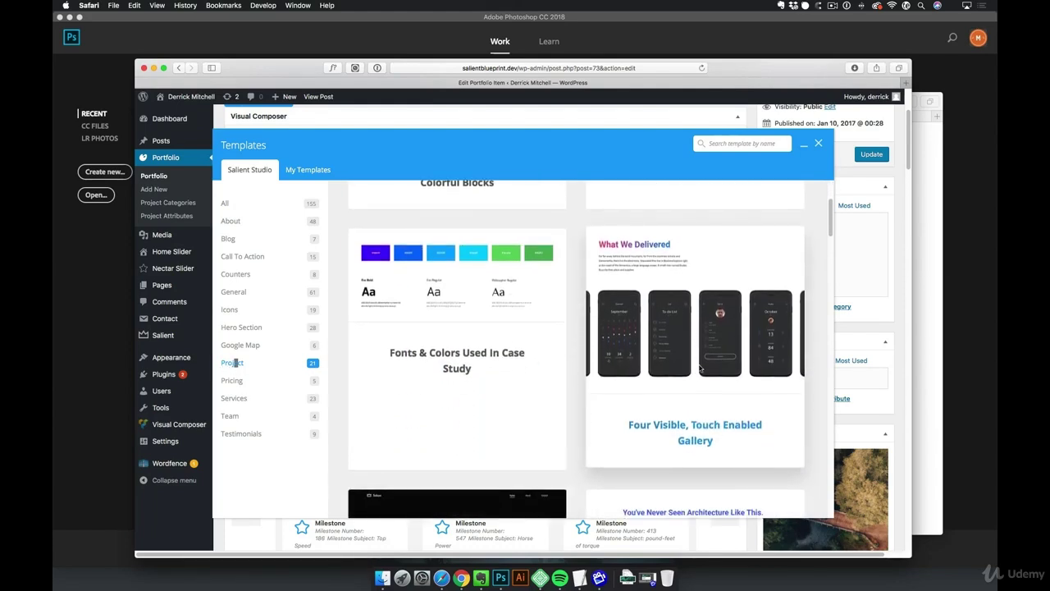
{"action": "left_click", "coordinate": [718, 426]}
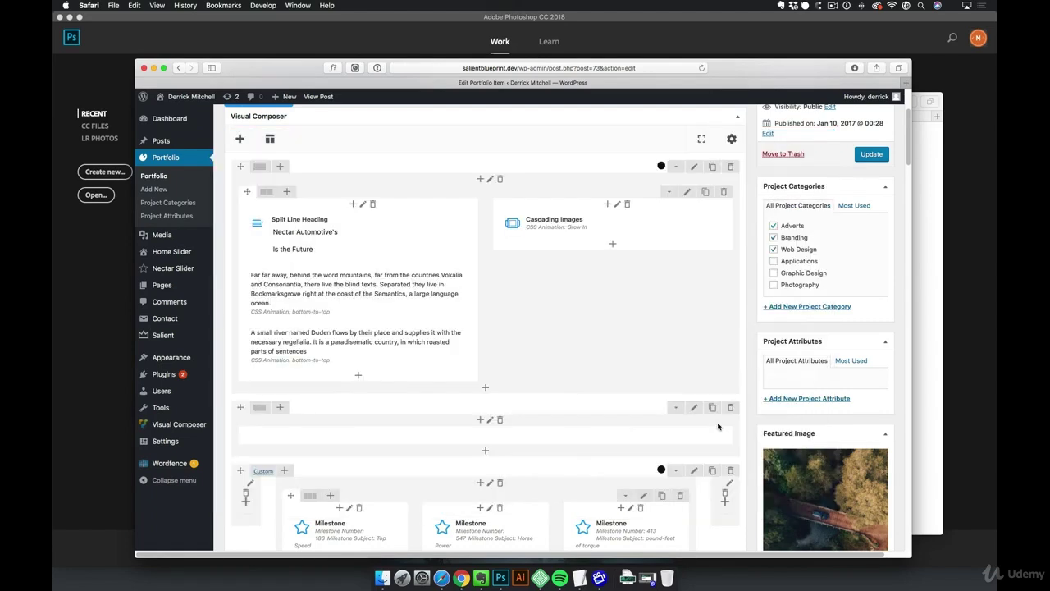
Drag the new image gallery row to the top and preview the changes
{"action": "scroll", "coordinate": [653, 397], "scroll_direction": "down", "scroll_amount": 10}
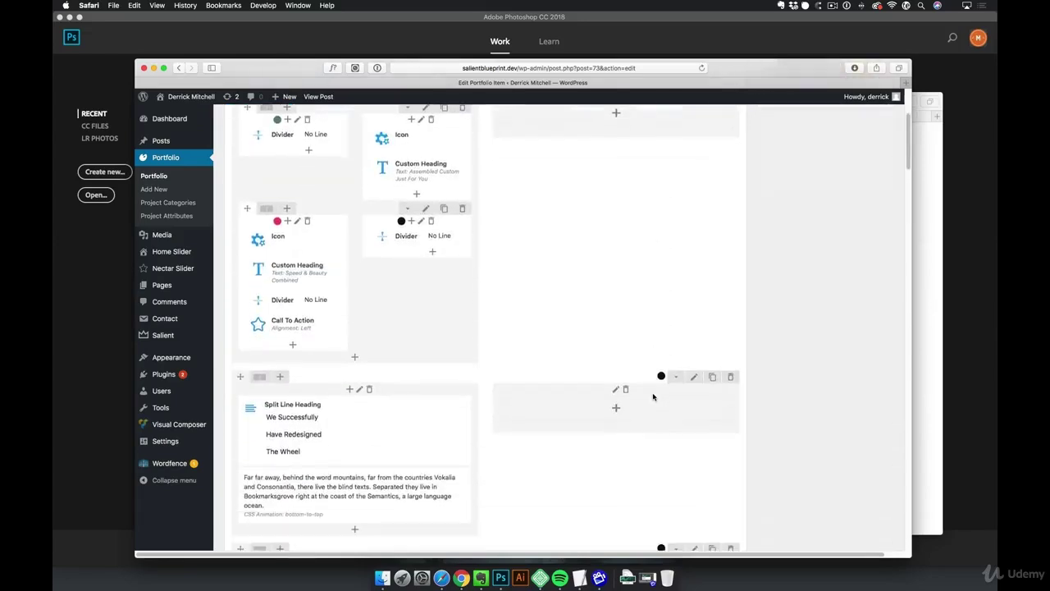
{"action": "scroll", "coordinate": [648, 397], "scroll_direction": "down", "scroll_amount": 5}
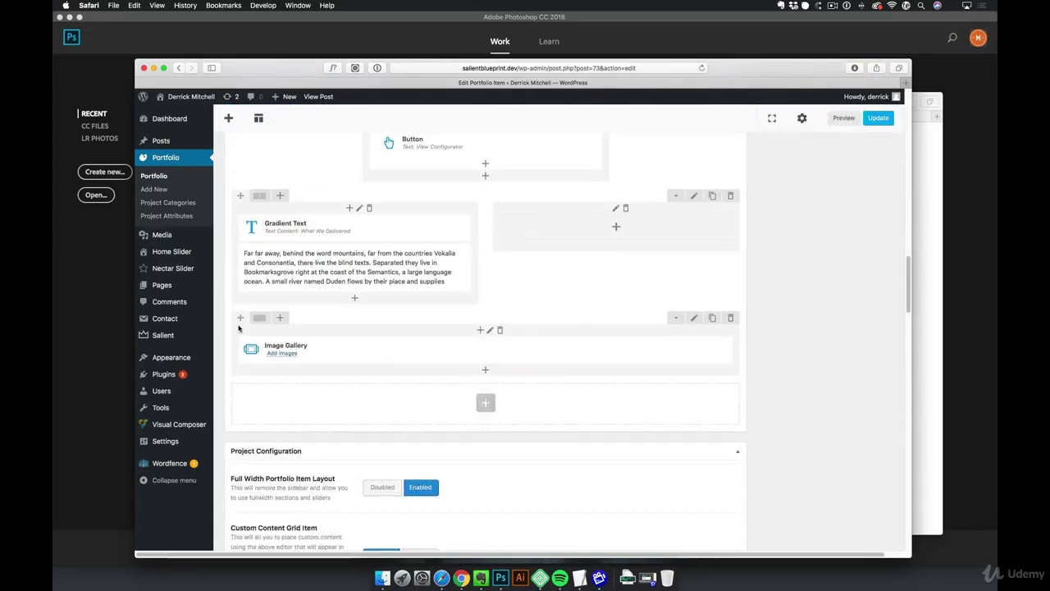
{"action": "left_click_drag", "start_coordinate": [257, 272], "coordinate": [335, 279]}
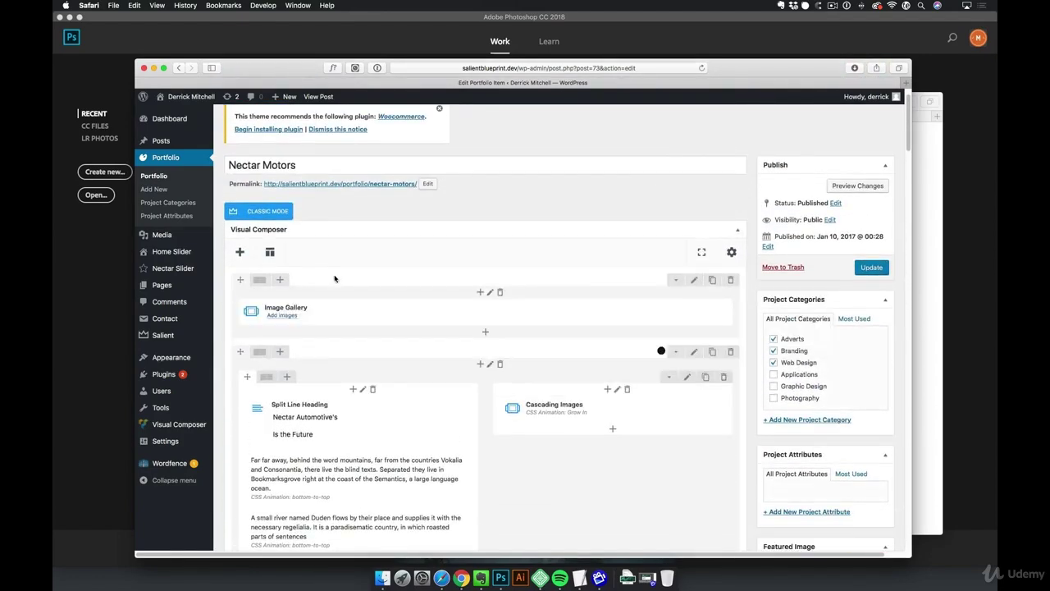
{"action": "left_click", "coordinate": [851, 186]}
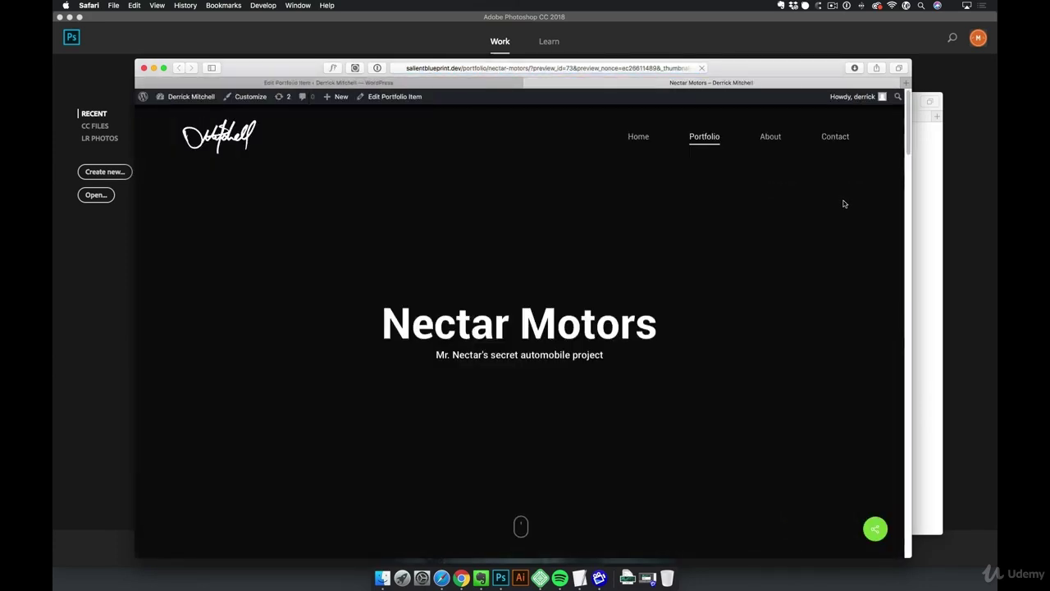
Page through the preview's 350 x 600 placeholder gallery, then return to editing Nectar Motors
{"action": "scroll", "coordinate": [843, 205], "scroll_direction": "down", "scroll_amount": 5}
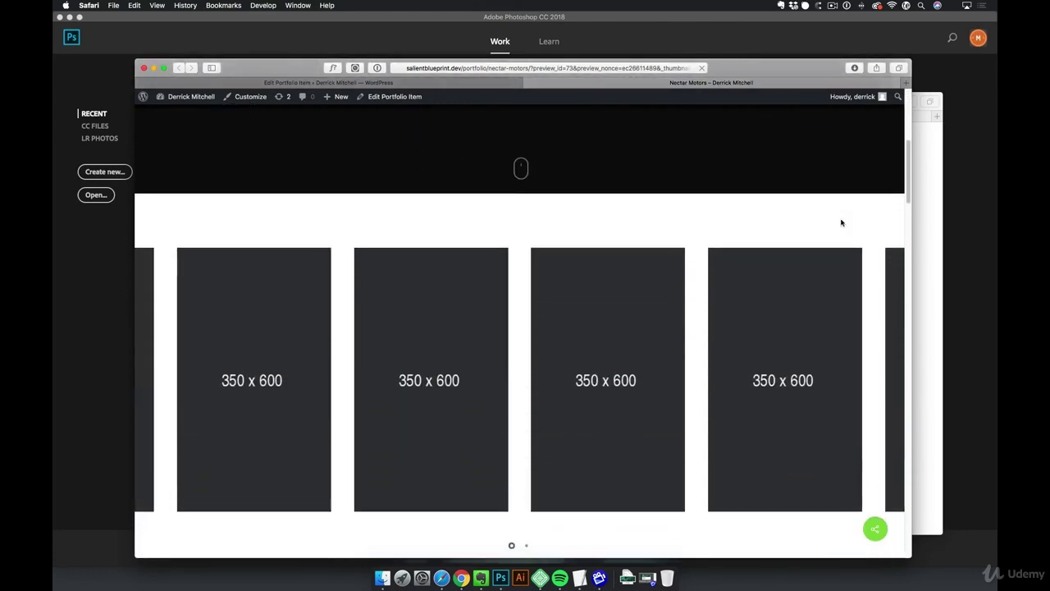
{"action": "scroll", "coordinate": [828, 234], "scroll_direction": "down", "scroll_amount": 2}
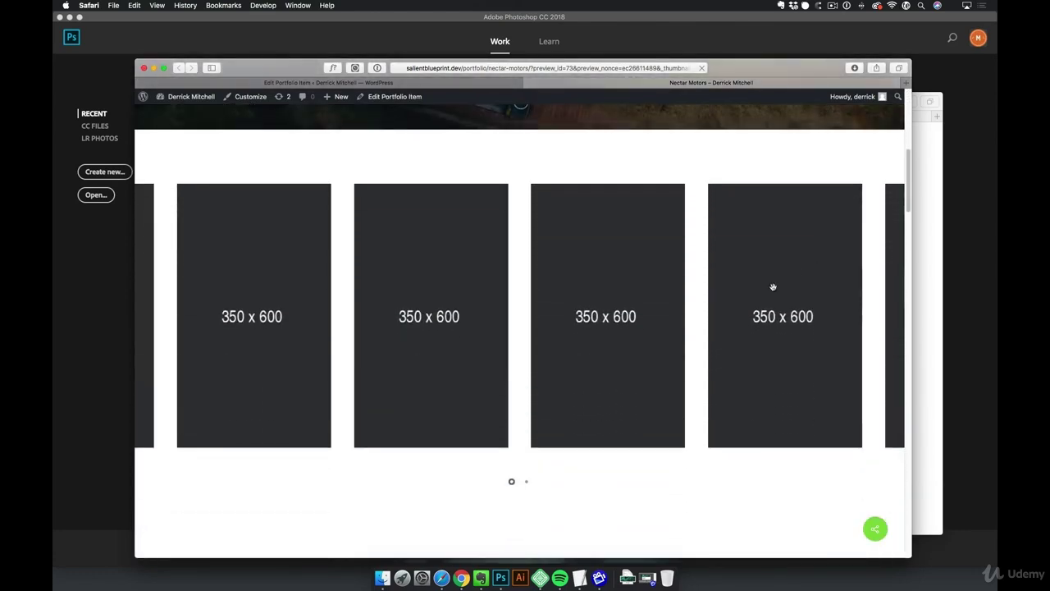
{"action": "left_click", "coordinate": [527, 484]}
{"action": "left_click", "coordinate": [513, 482]}
{"action": "scroll", "coordinate": [514, 483], "scroll_direction": "down", "scroll_amount": 1}
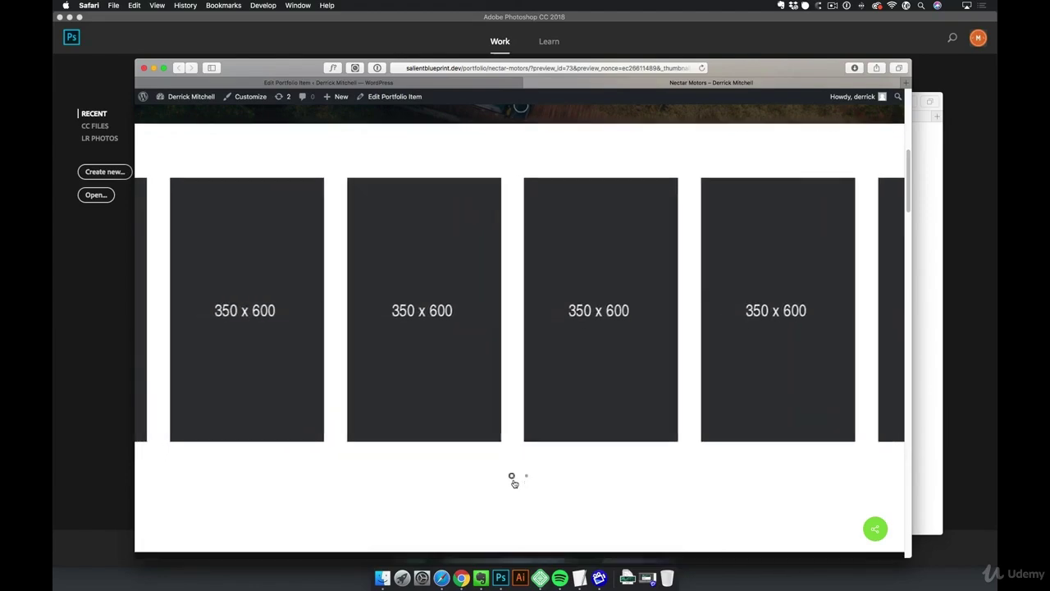
{"action": "scroll", "coordinate": [514, 483], "scroll_direction": "down", "scroll_amount": 5}
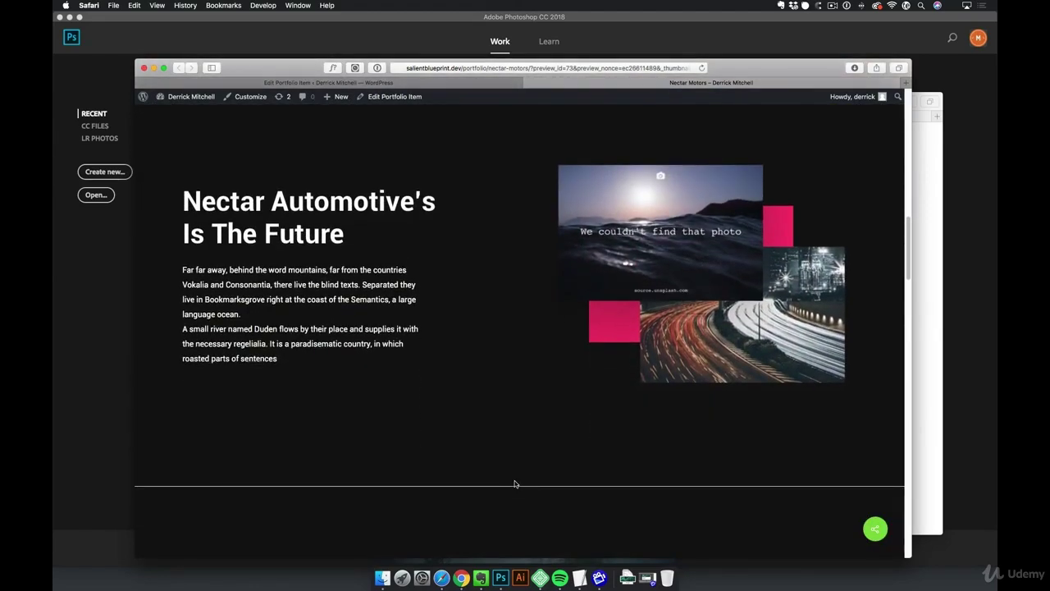
{"action": "left_click", "coordinate": [414, 96]}
Review Project Configuration, leaving Masonry Item Sizing at Wide, then go to the site's home page
{"action": "scroll", "coordinate": [751, 426], "scroll_direction": "down", "scroll_amount": 6}
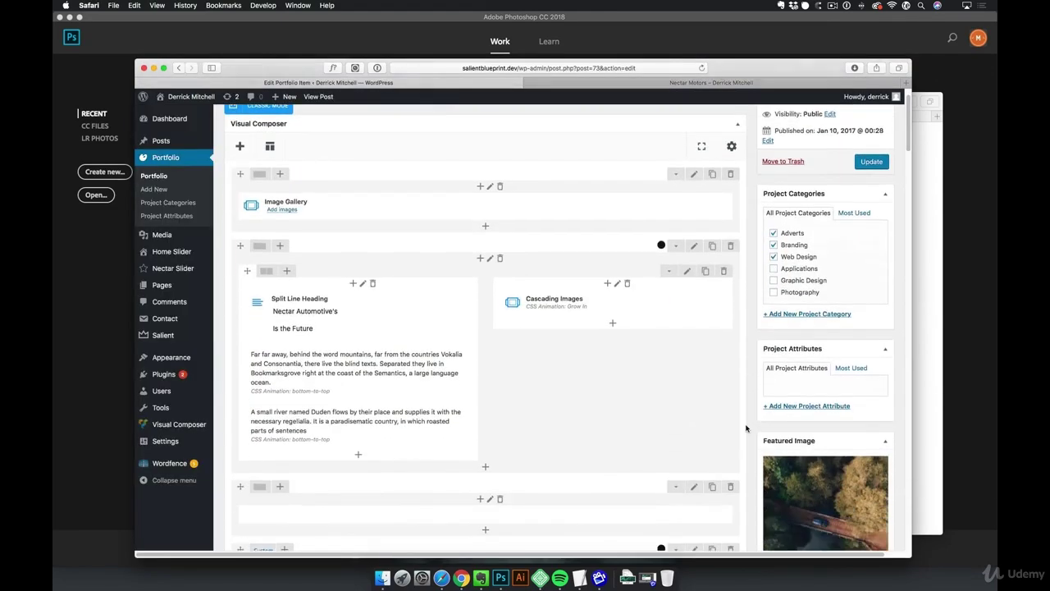
{"action": "scroll", "coordinate": [747, 428], "scroll_direction": "down", "scroll_amount": 1}
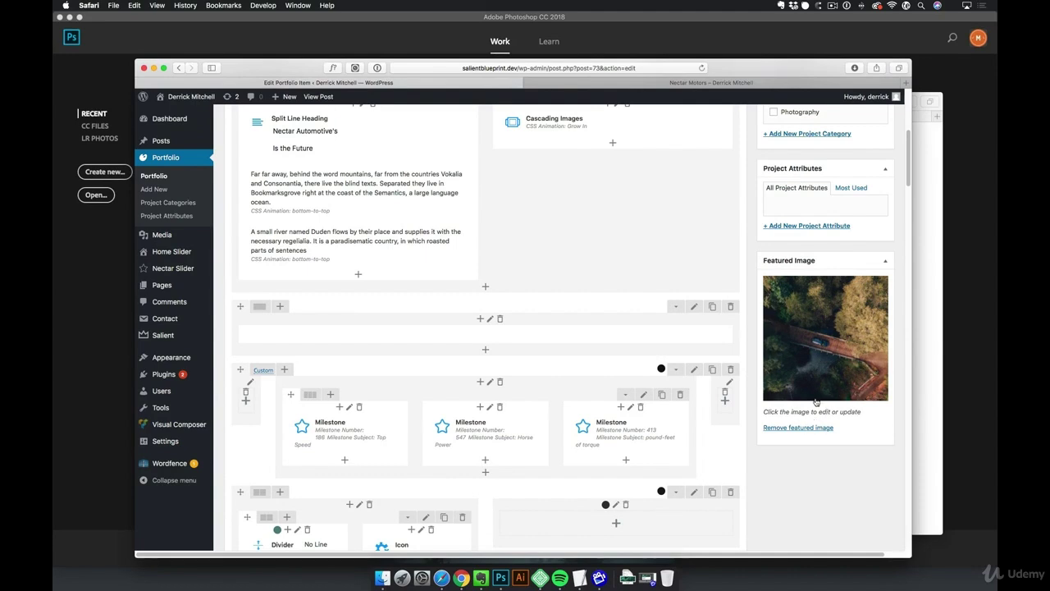
{"action": "scroll", "coordinate": [840, 344], "scroll_direction": "down", "scroll_amount": 4}
{"action": "scroll", "coordinate": [840, 344], "scroll_direction": "down", "scroll_amount": 15}
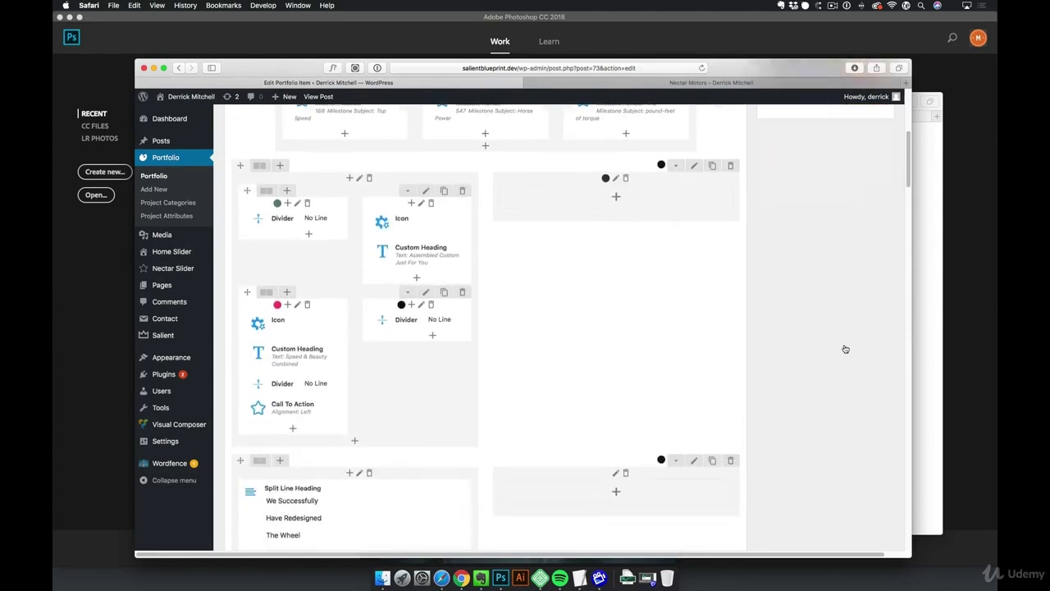
{"action": "scroll", "coordinate": [846, 349], "scroll_direction": "down", "scroll_amount": 7}
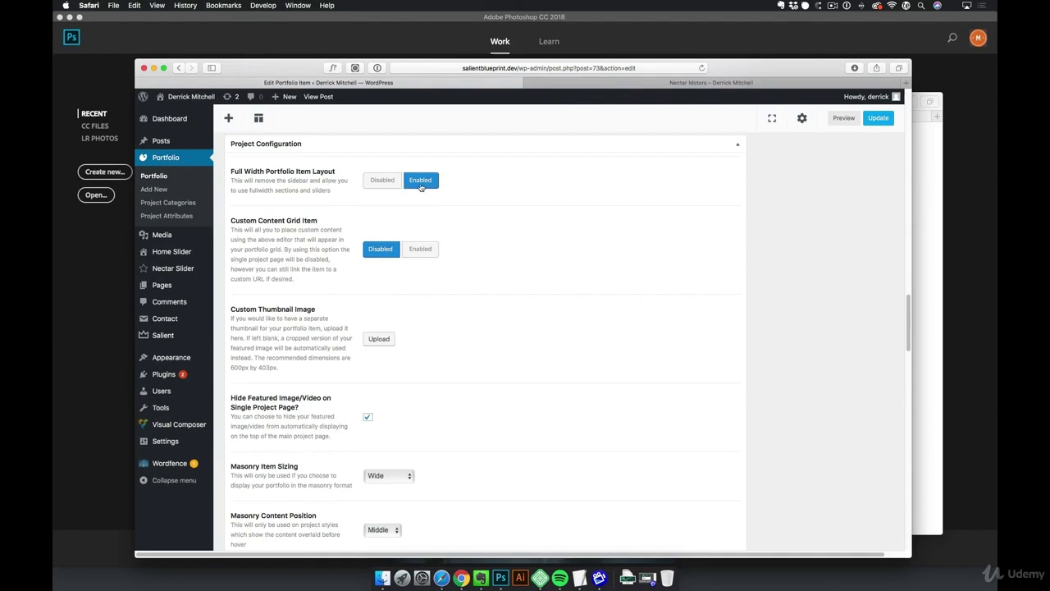
{"action": "scroll", "coordinate": [488, 230], "scroll_direction": "down", "scroll_amount": 2}
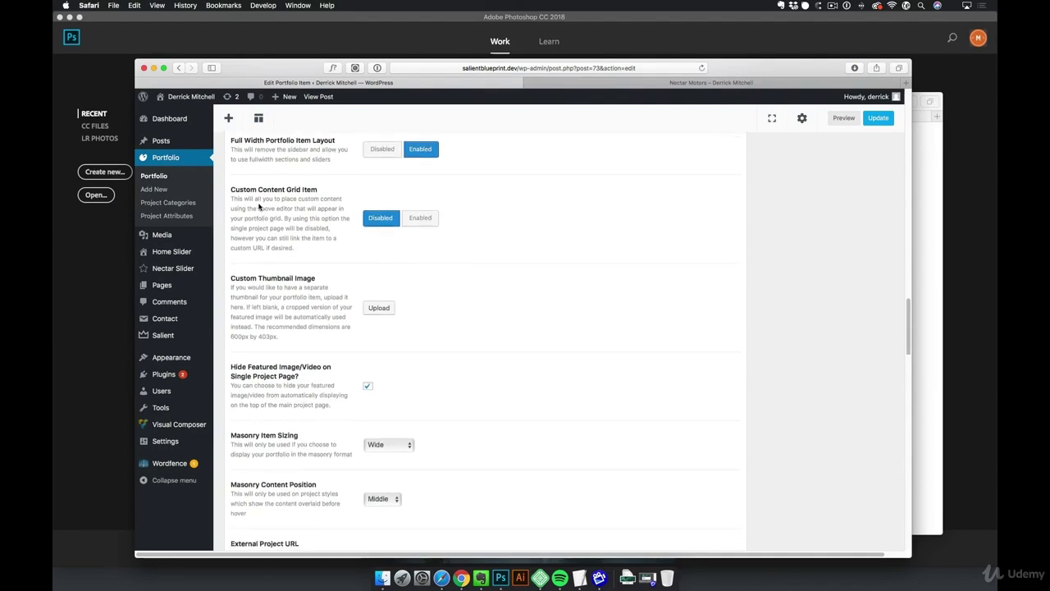
{"action": "scroll", "coordinate": [373, 250], "scroll_direction": "down", "scroll_amount": 3}
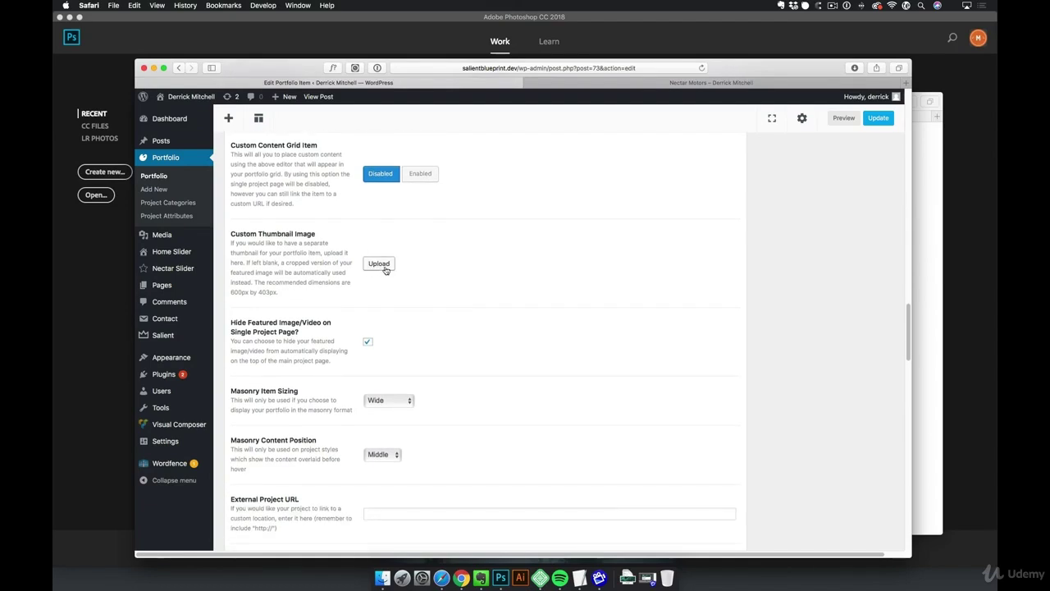
{"action": "scroll", "coordinate": [410, 273], "scroll_direction": "down", "scroll_amount": 8}
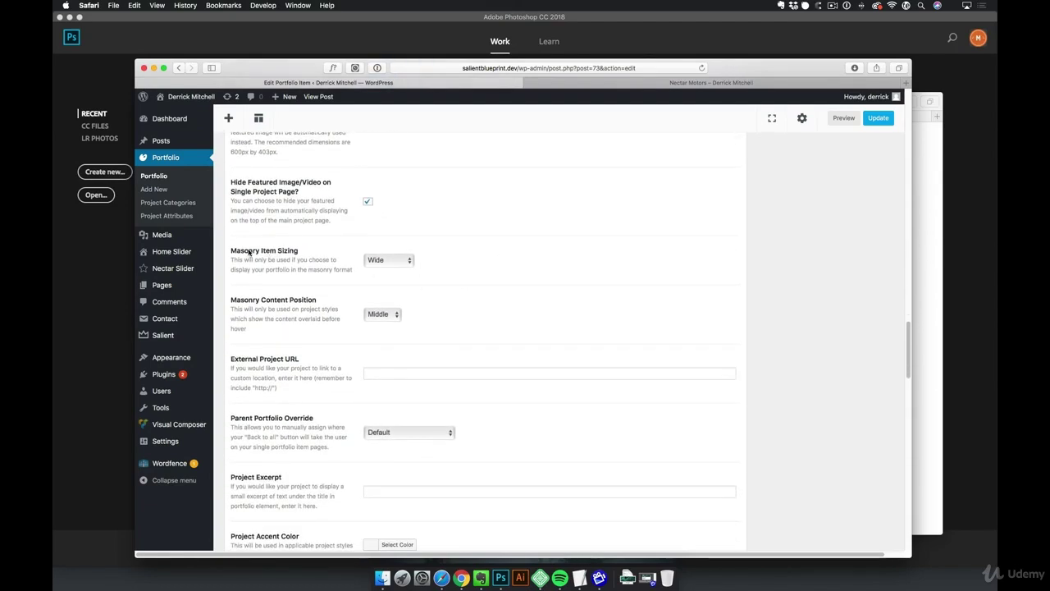
{"action": "left_click", "coordinate": [397, 259]}
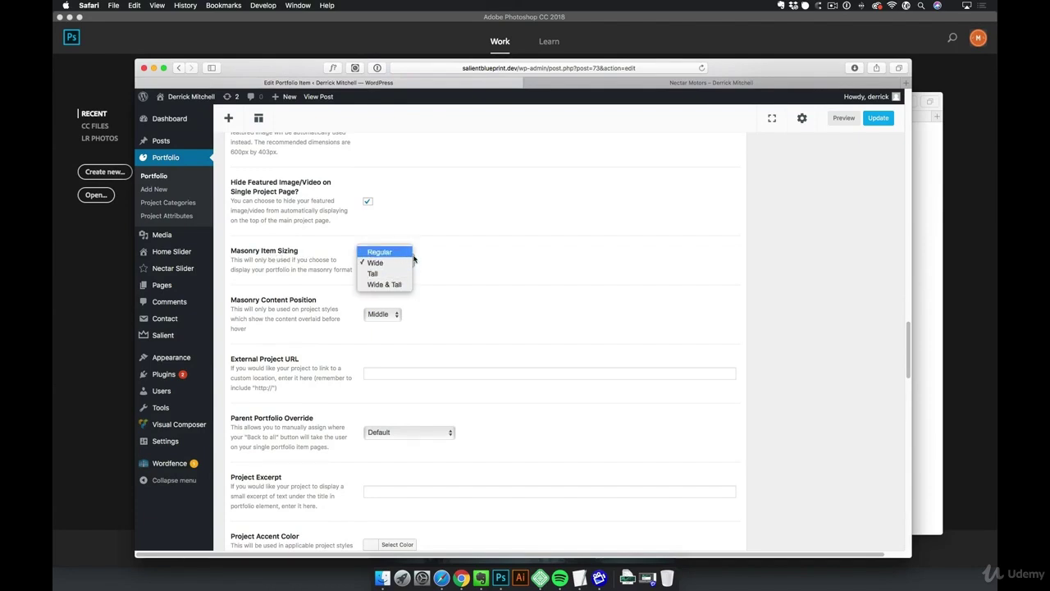
{"action": "left_click", "coordinate": [486, 269]}
{"action": "scroll", "coordinate": [487, 271], "scroll_direction": "down", "scroll_amount": 2}
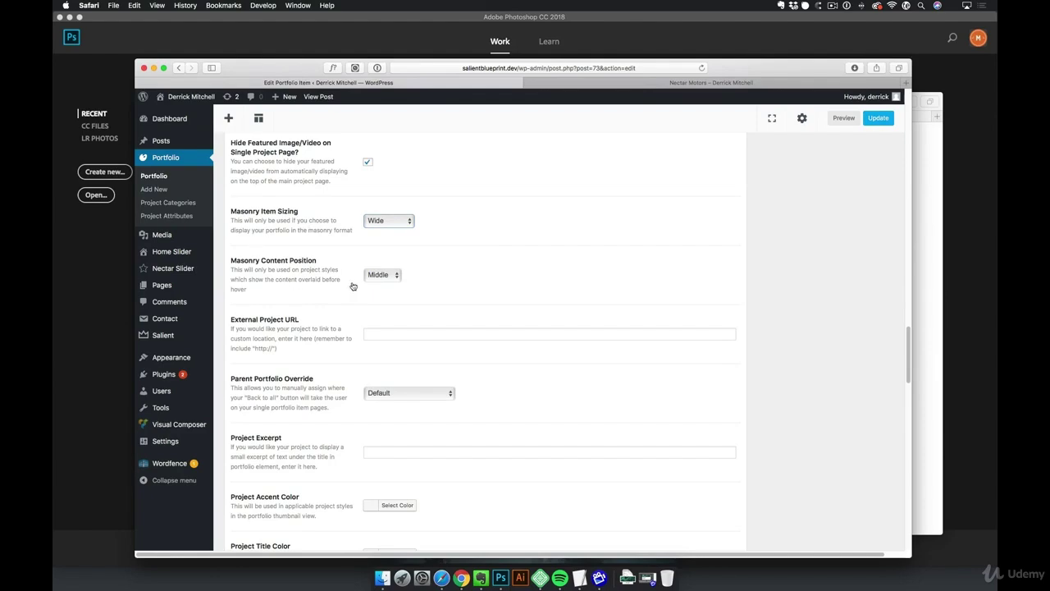
{"action": "left_click", "coordinate": [192, 96]}
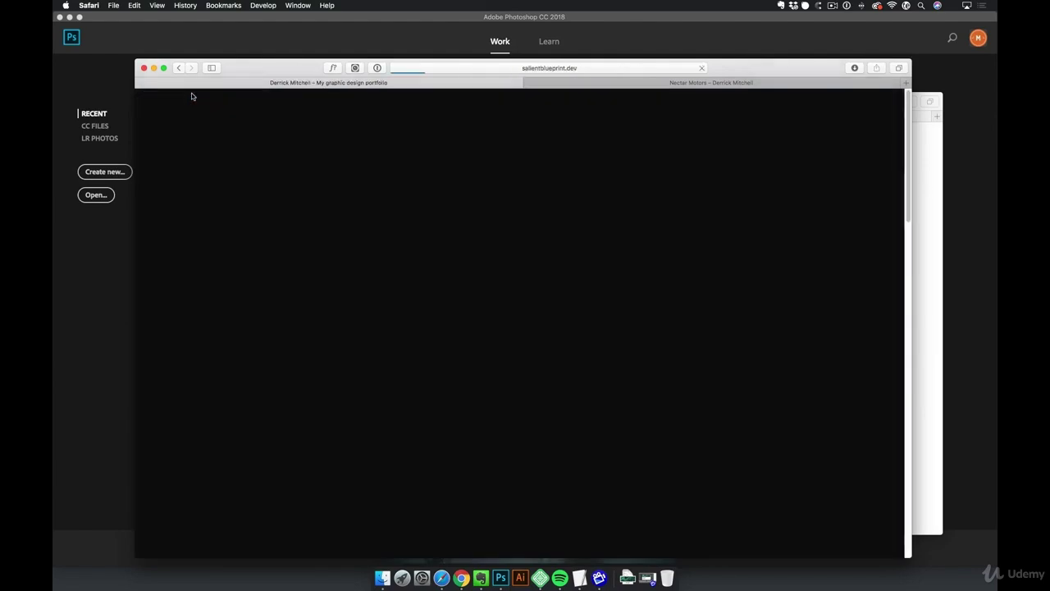
Browse the home page portfolio tiles, then return to the Nectar Automotive's Is The Future preview
{"action": "scroll", "coordinate": [209, 117], "scroll_direction": "down", "scroll_amount": 10}
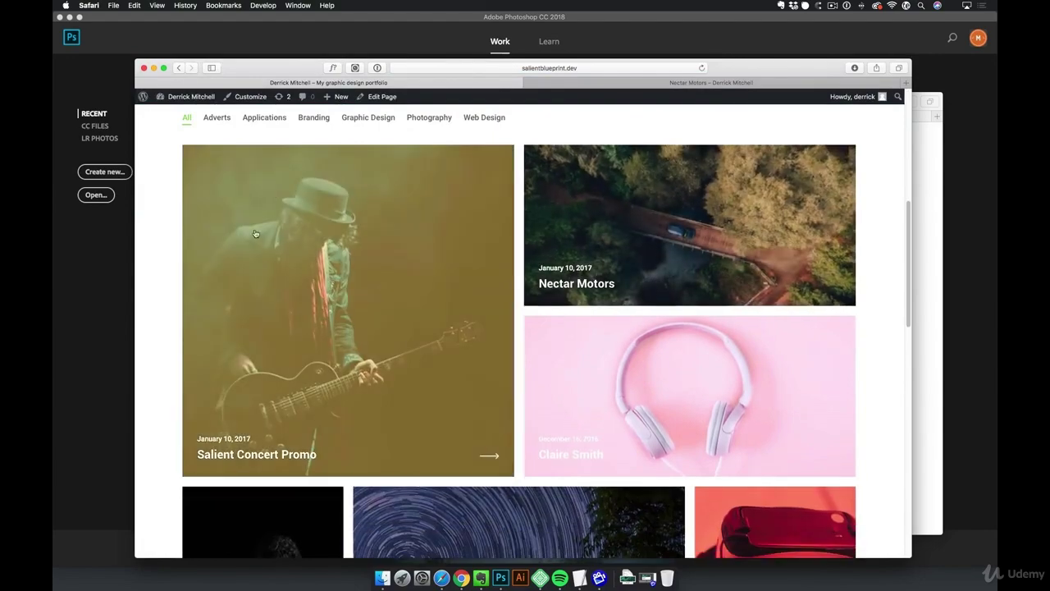
{"action": "scroll", "coordinate": [379, 343], "scroll_direction": "down", "scroll_amount": 5}
{"action": "scroll", "coordinate": [379, 344], "scroll_direction": "down", "scroll_amount": 3}
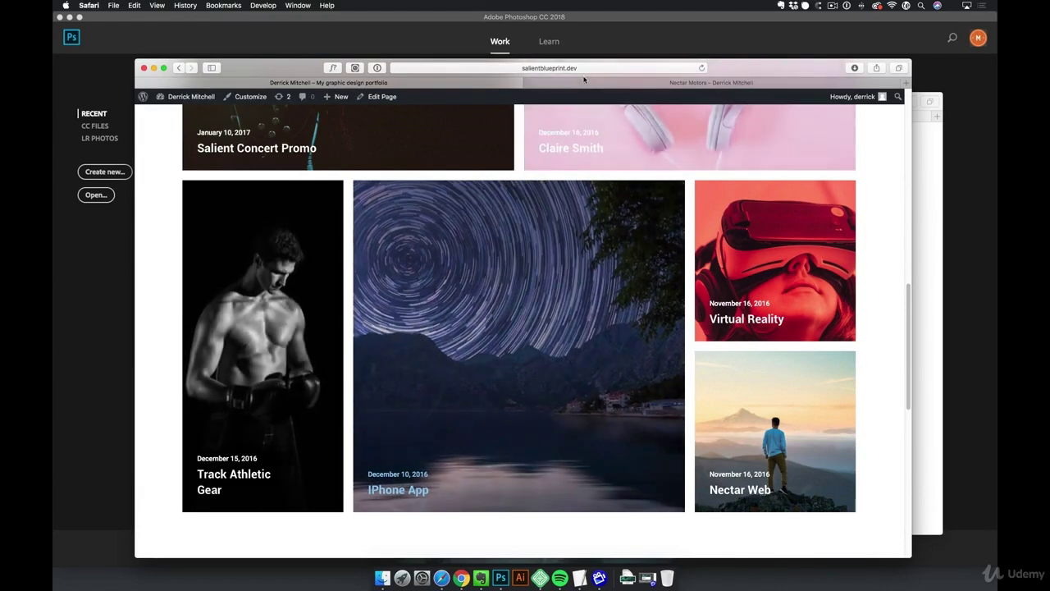
{"action": "left_click", "coordinate": [584, 81]}
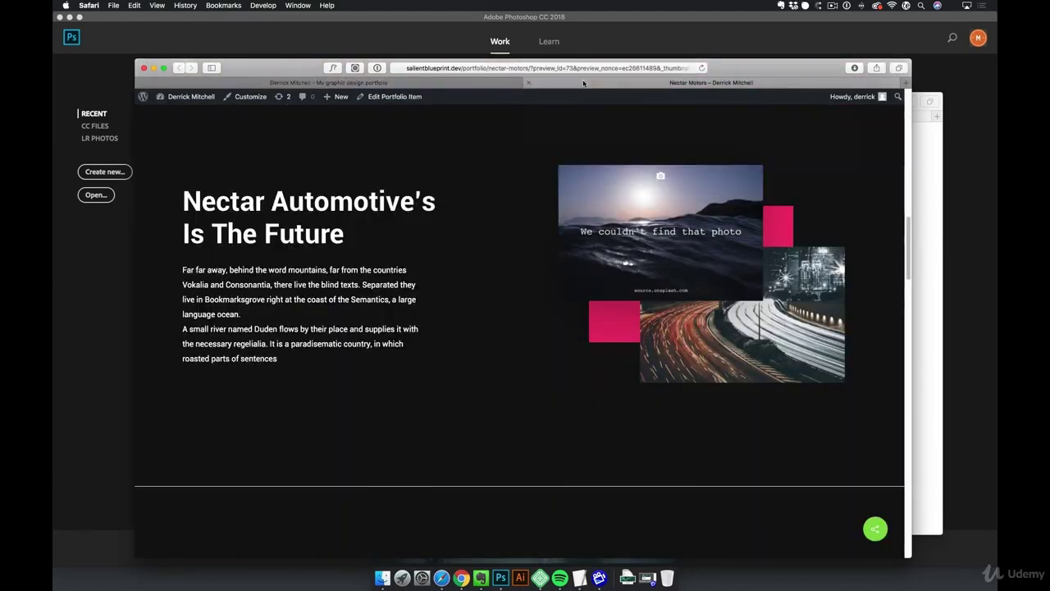
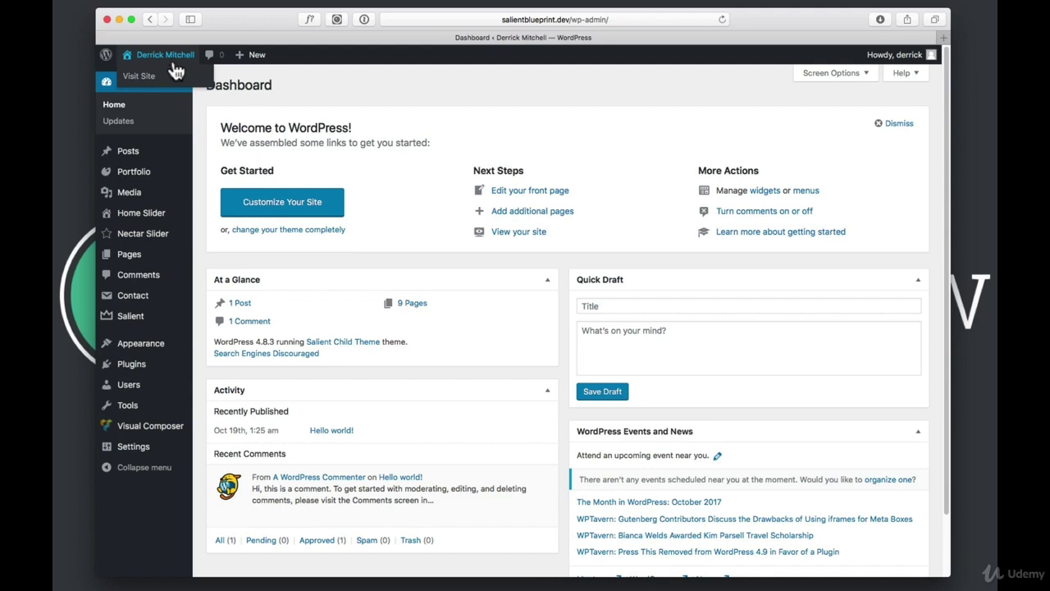
Create a new page titled 'Blog' and publish it with no content
{"action": "left_click", "coordinate": [127, 257]}
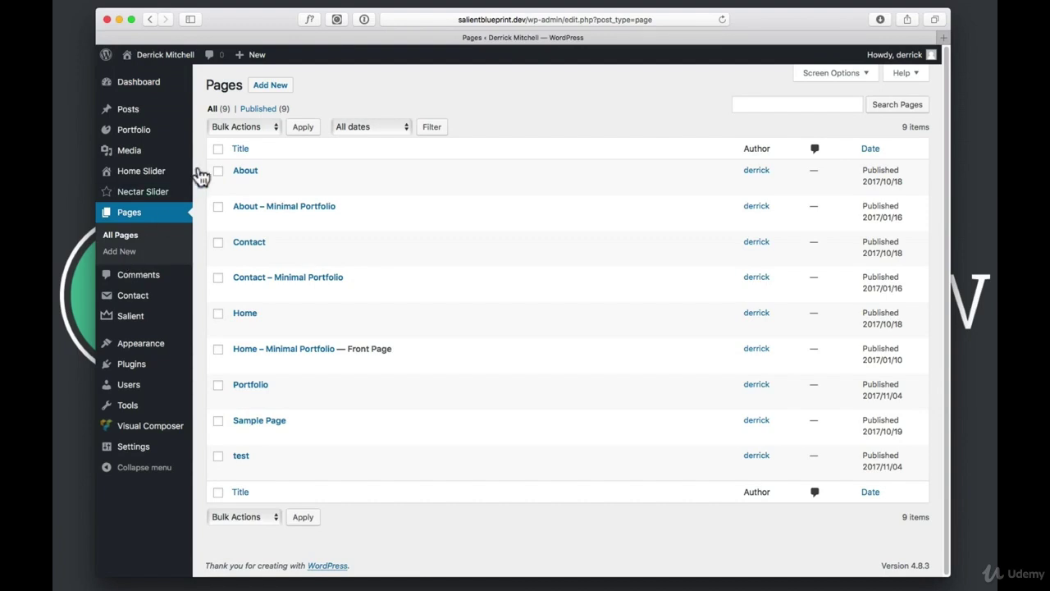
{"action": "left_click", "coordinate": [277, 86]}
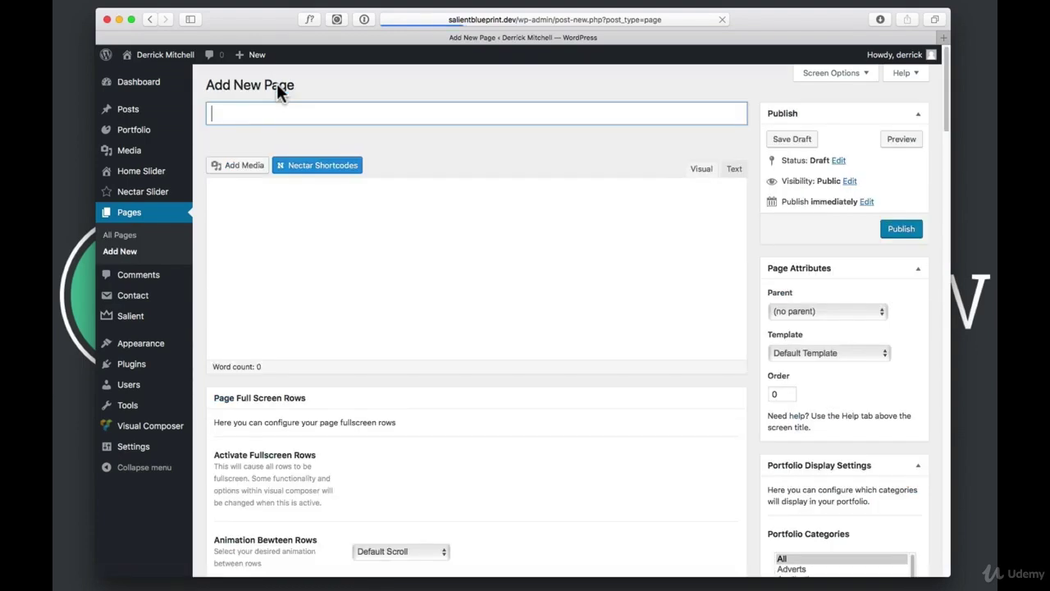
{"action": "type", "text": "Blog"}
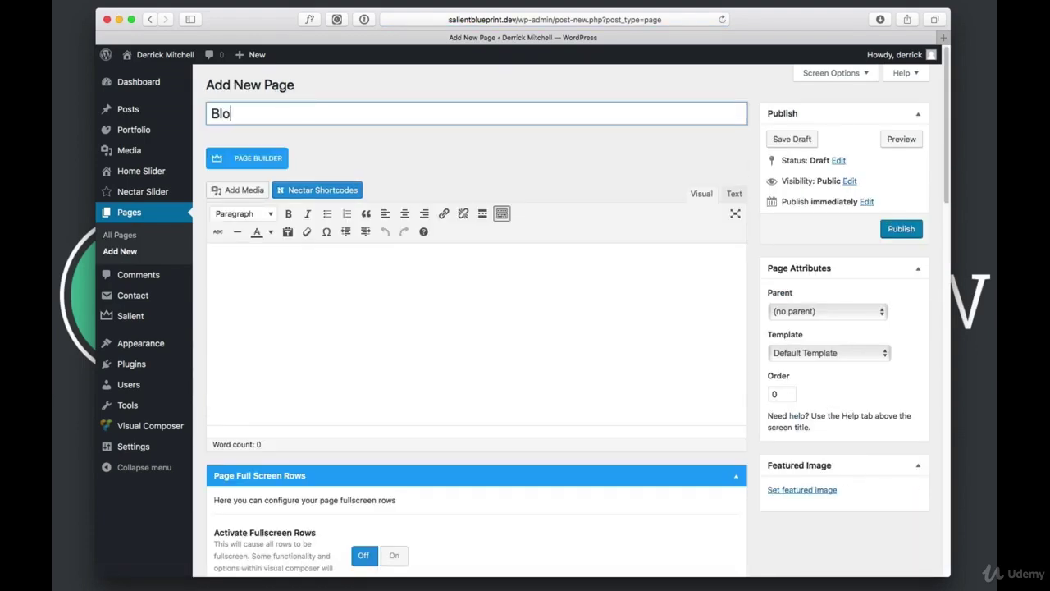
{"action": "left_click", "coordinate": [386, 279]}
{"action": "left_click", "coordinate": [909, 230]}
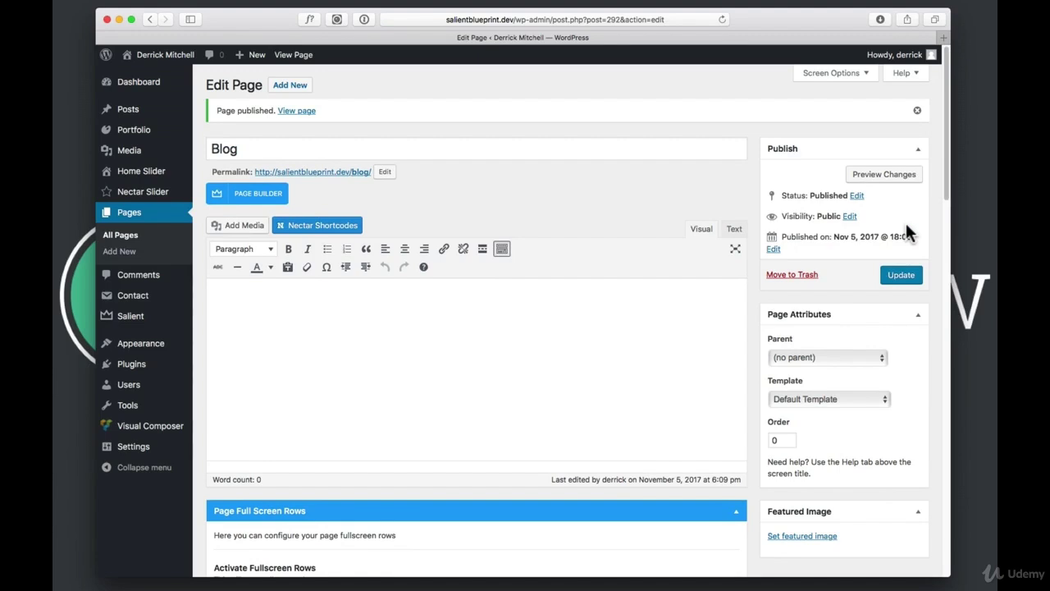
In Reading Settings, choose Blog as the posts page and save the change
{"action": "mouse_move", "coordinate": [160, 448]}
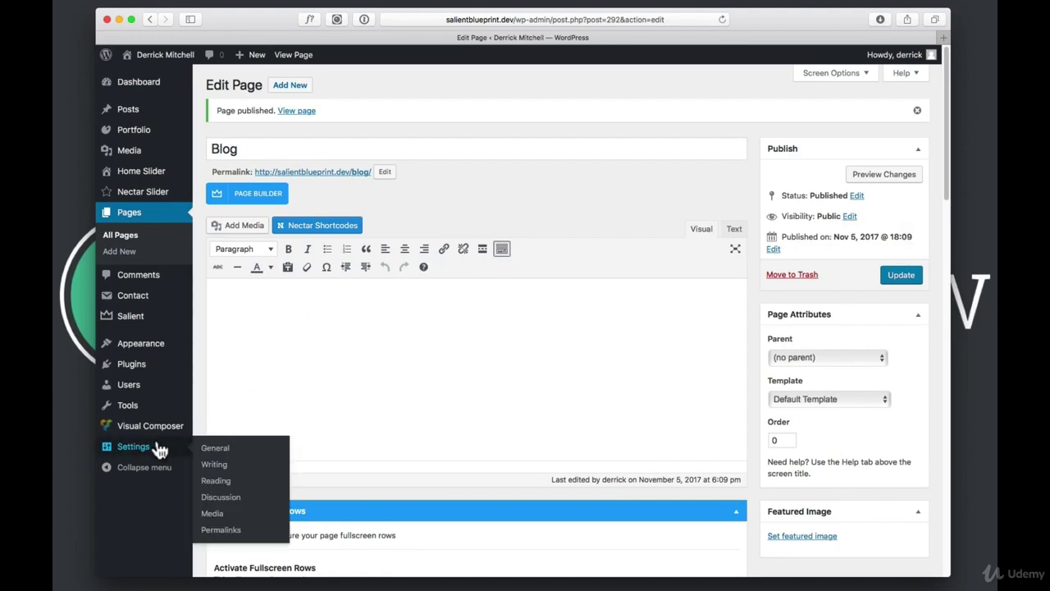
{"action": "left_click", "coordinate": [218, 483]}
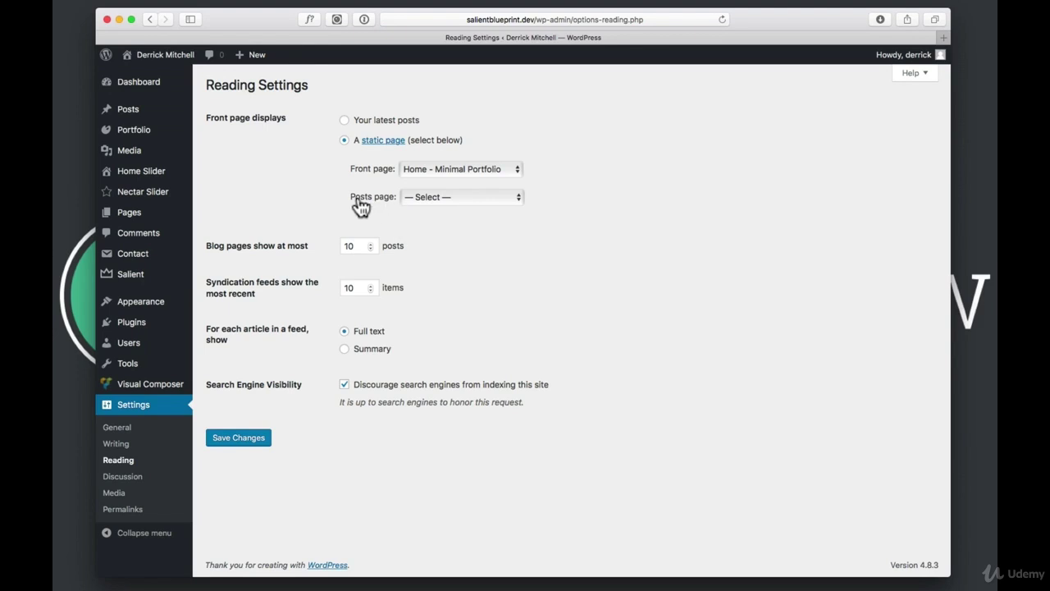
{"action": "left_click", "coordinate": [439, 196]}
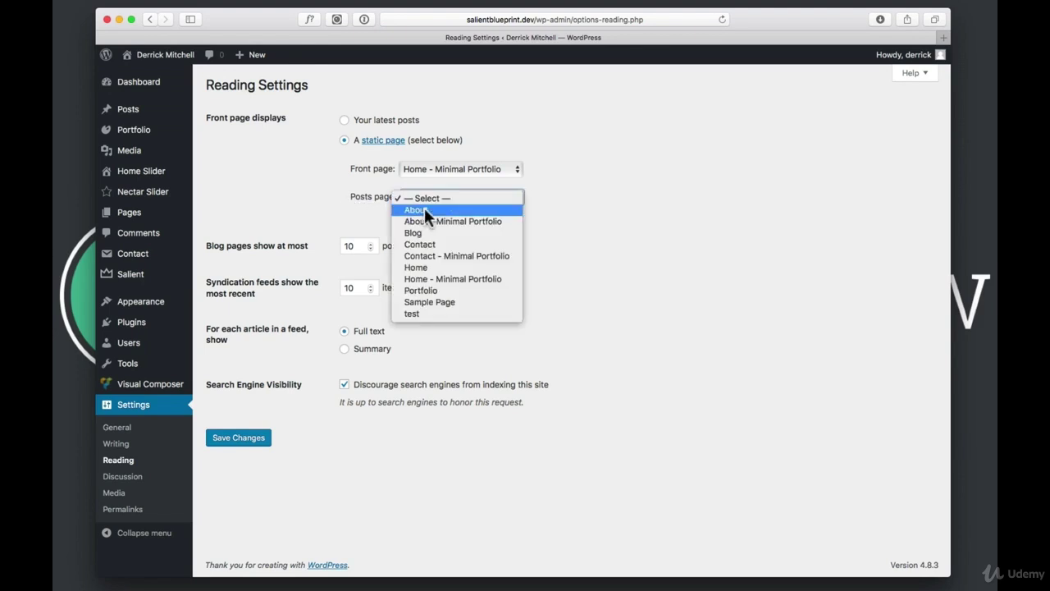
{"action": "left_click", "coordinate": [417, 233]}
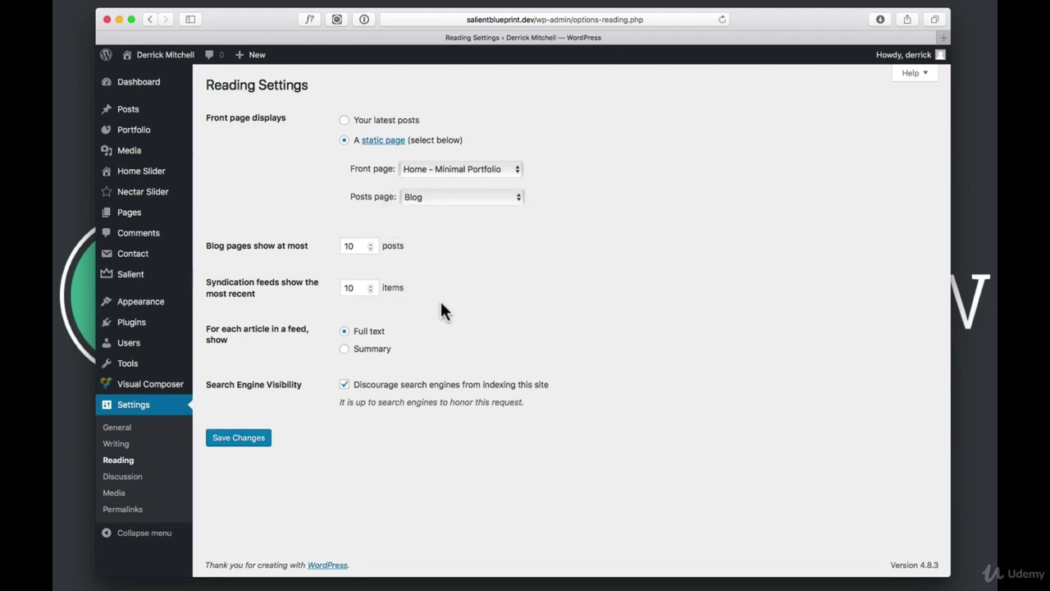
{"action": "left_click", "coordinate": [249, 437]}
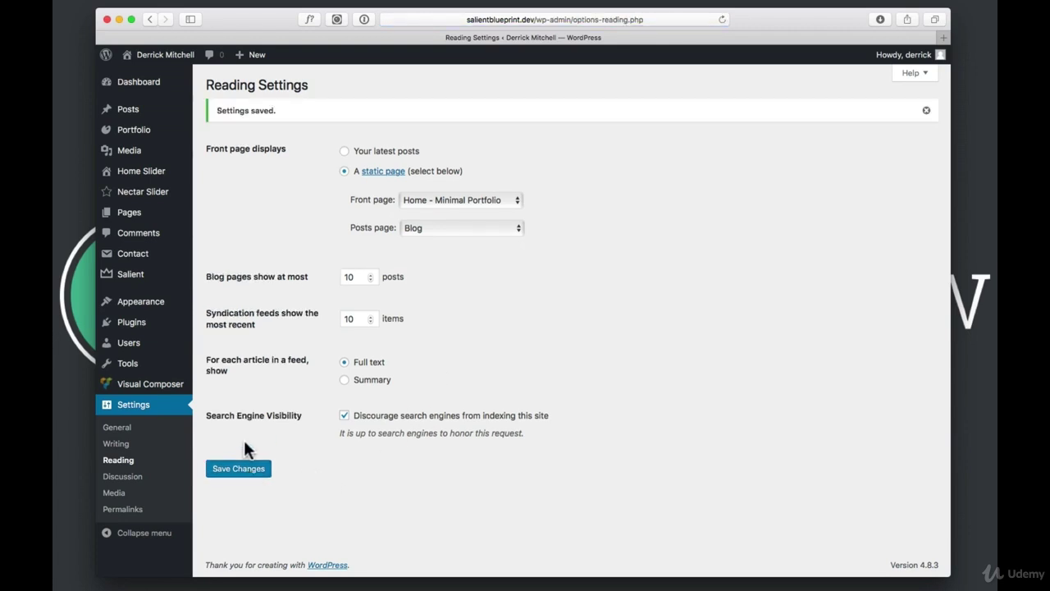
Insert Blog between About and Contact in the Minimal Portfolio Menu, save, and view the site
{"action": "mouse_move", "coordinate": [158, 305]}
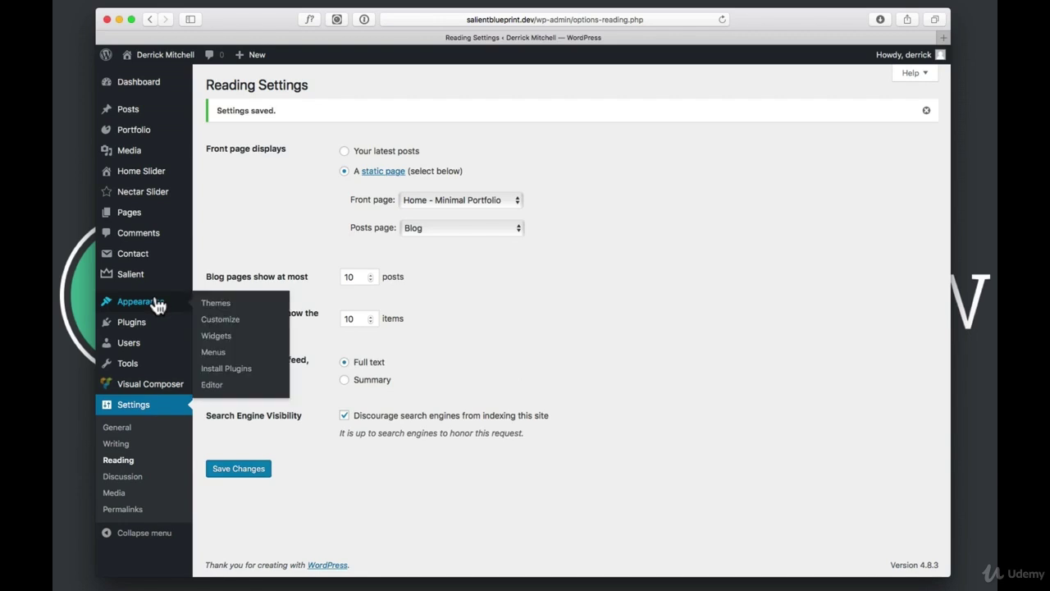
{"action": "left_click", "coordinate": [214, 353]}
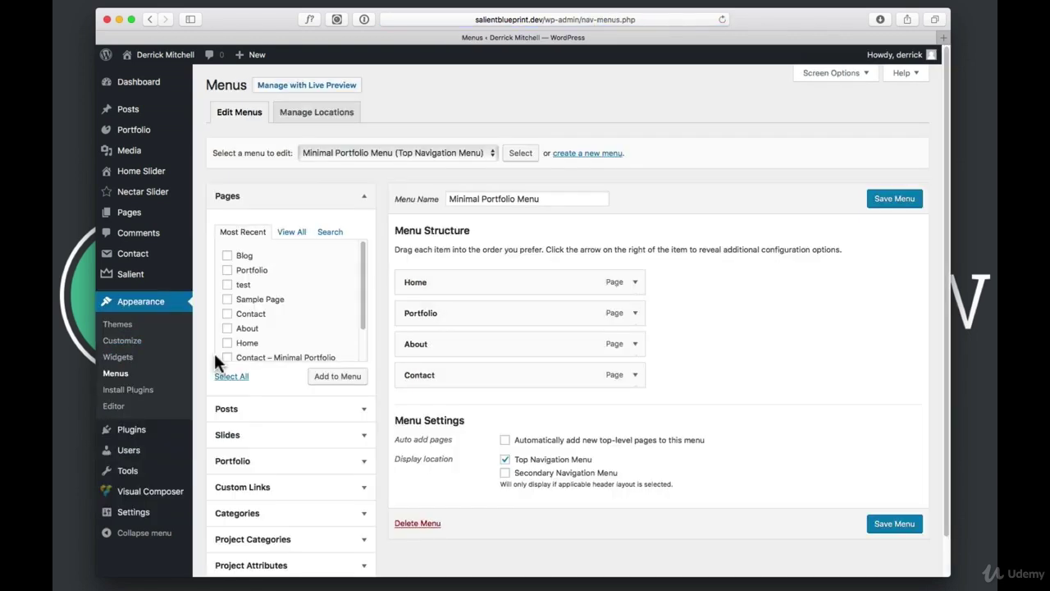
{"action": "left_click", "coordinate": [227, 256]}
{"action": "left_click", "coordinate": [344, 377]}
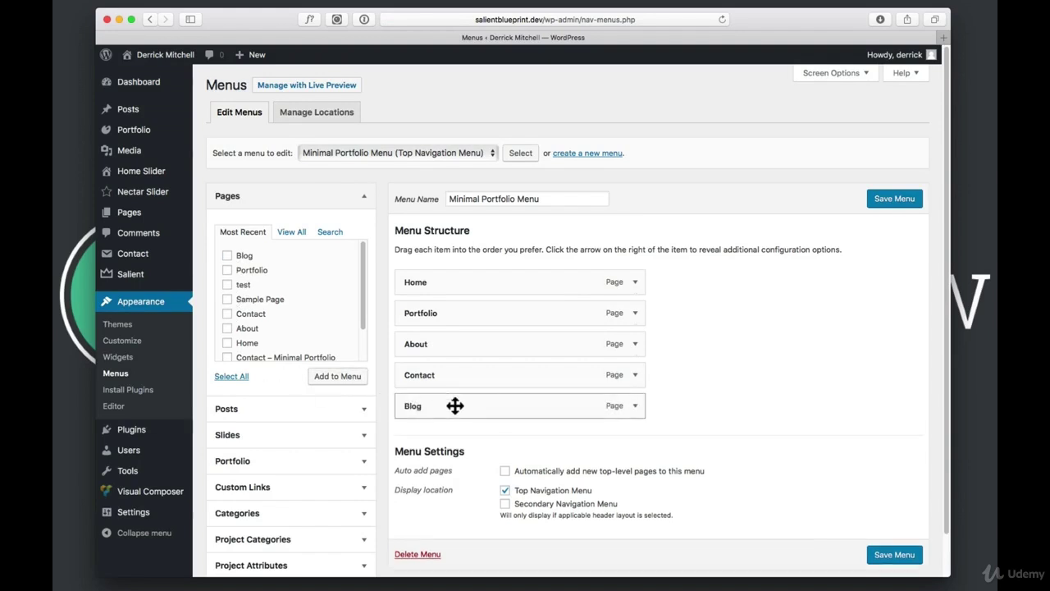
{"action": "left_click_drag", "start_coordinate": [455, 406], "coordinate": [480, 387]}
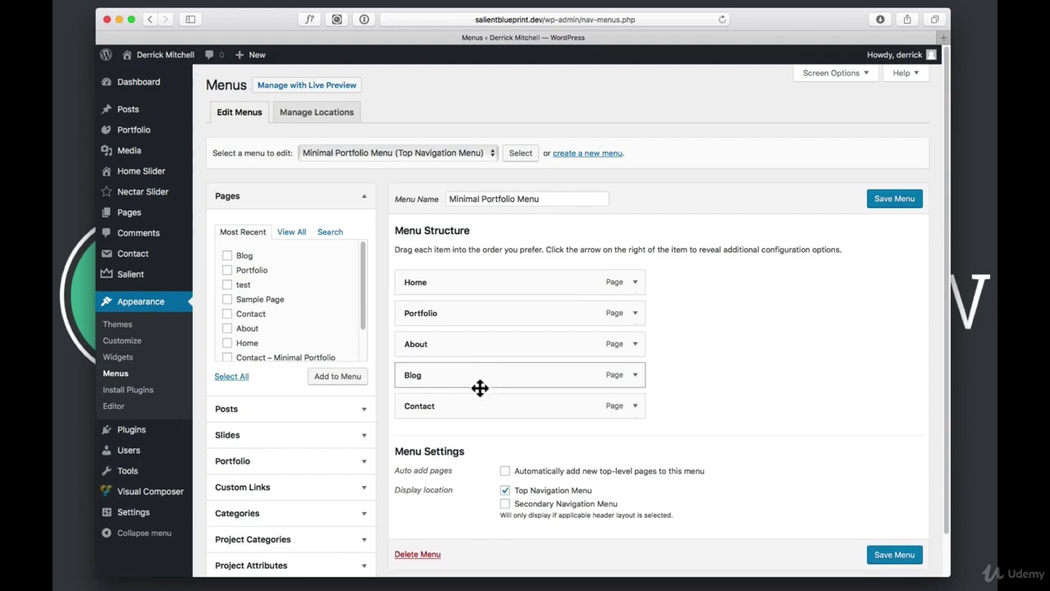
{"action": "left_click", "coordinate": [911, 203]}
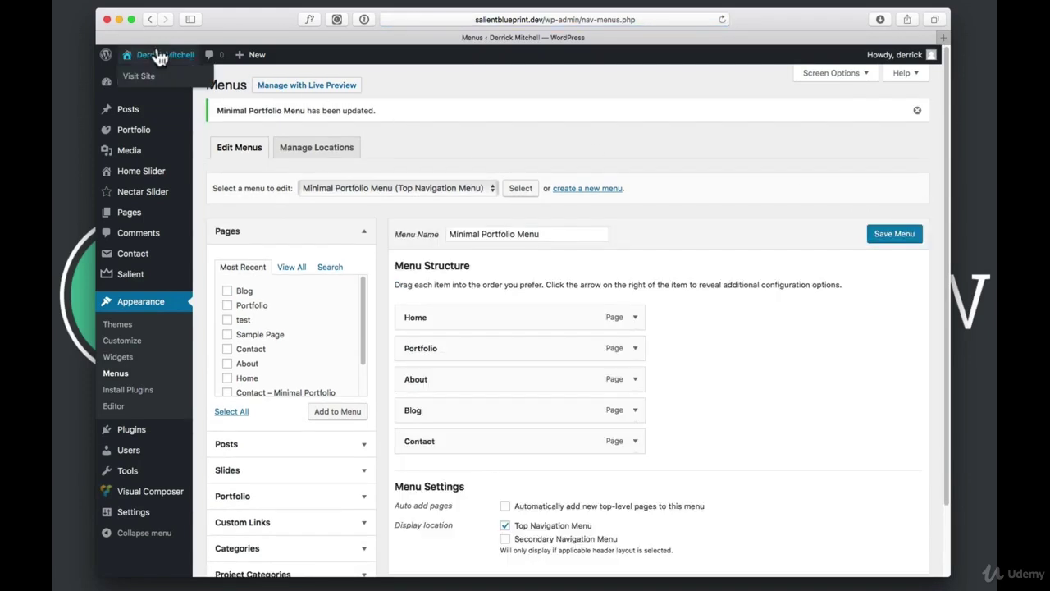
{"action": "left_click", "coordinate": [159, 55]}
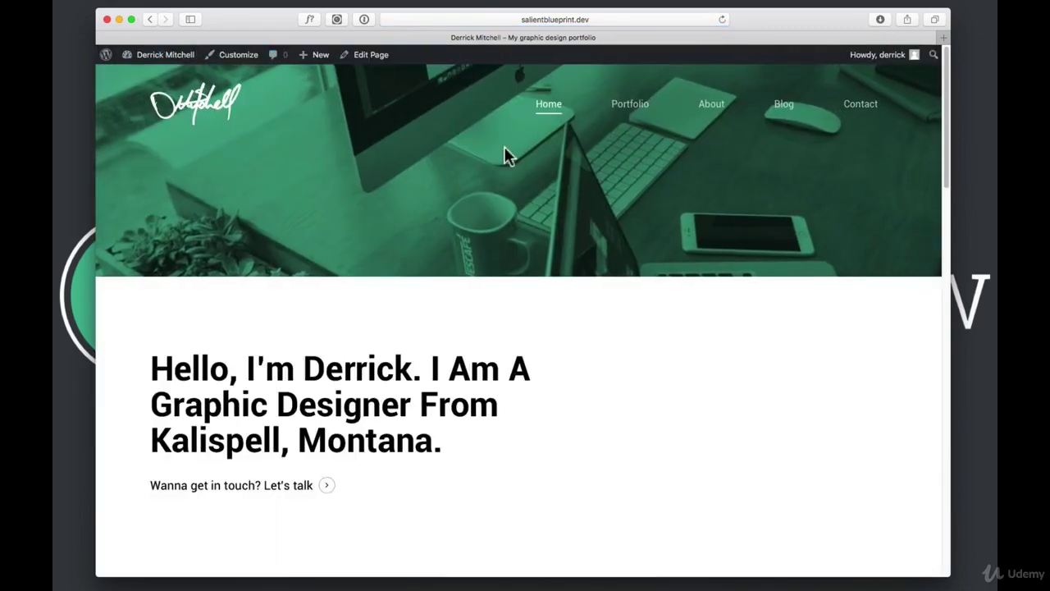
View the live Blog page listing Hello World, then edit that page in the admin
{"action": "left_click", "coordinate": [784, 106]}
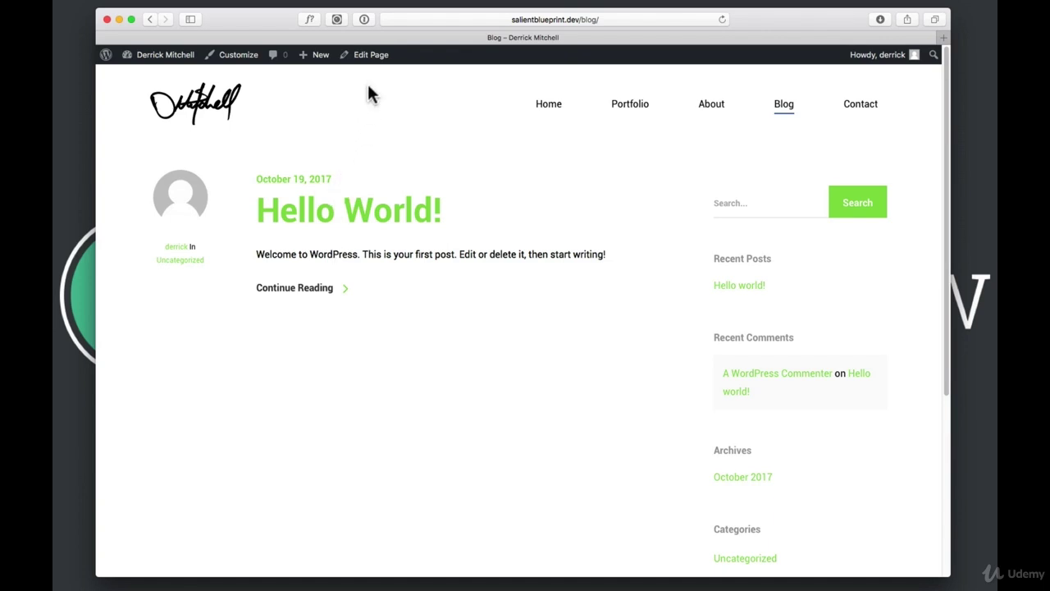
{"action": "left_click", "coordinate": [383, 55]}
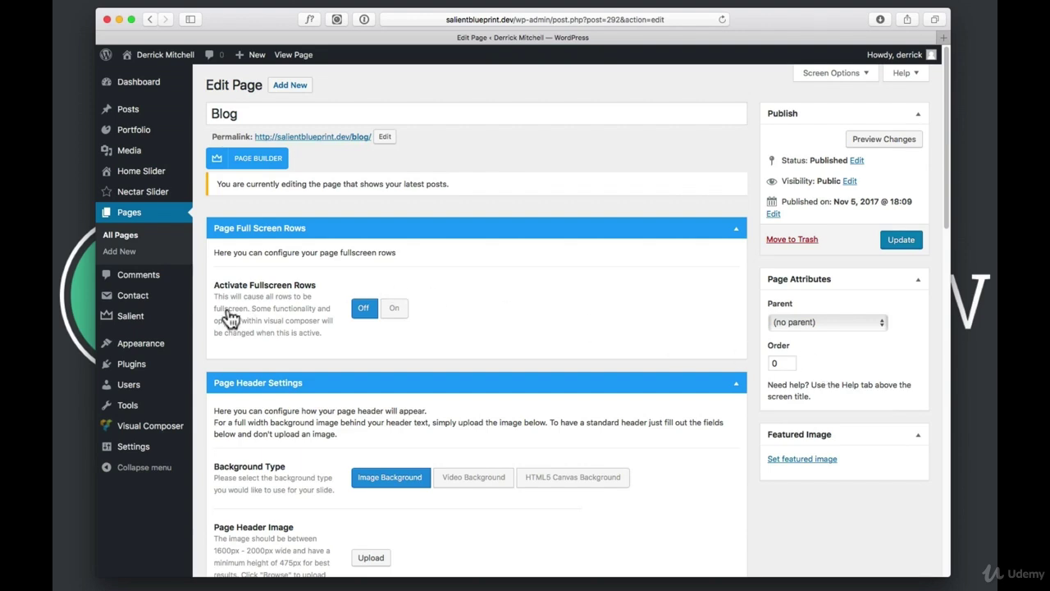
Set Salient's Blog Type to Masonry Blog W/ Sidebar and save the theme options
{"action": "mouse_move", "coordinate": [142, 325]}
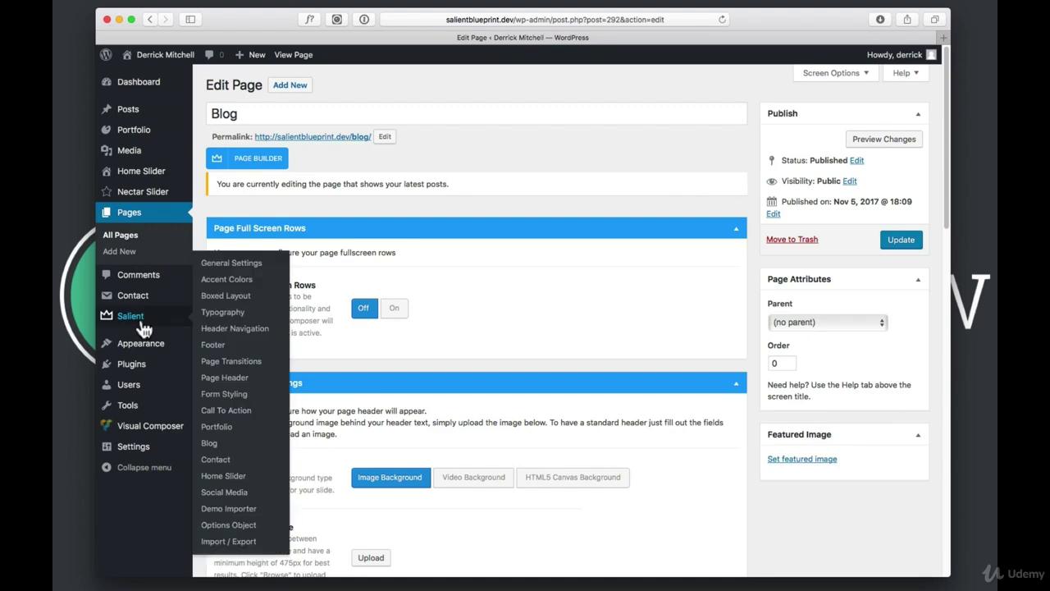
{"action": "left_click", "coordinate": [209, 443]}
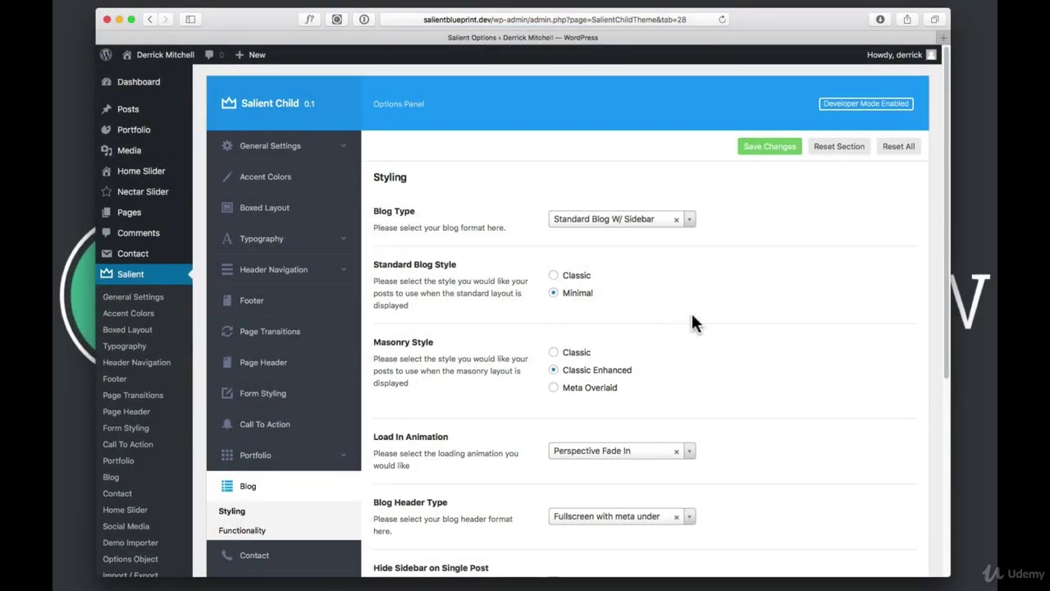
{"action": "scroll", "coordinate": [688, 320], "scroll_direction": "down", "scroll_amount": 8}
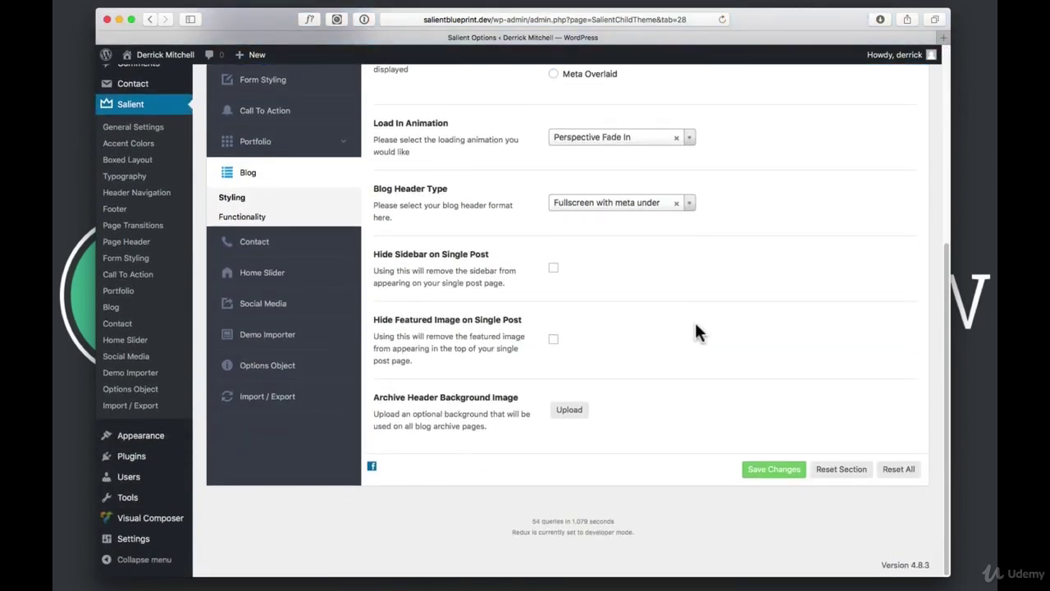
{"action": "scroll", "coordinate": [700, 325], "scroll_direction": "up", "scroll_amount": 8}
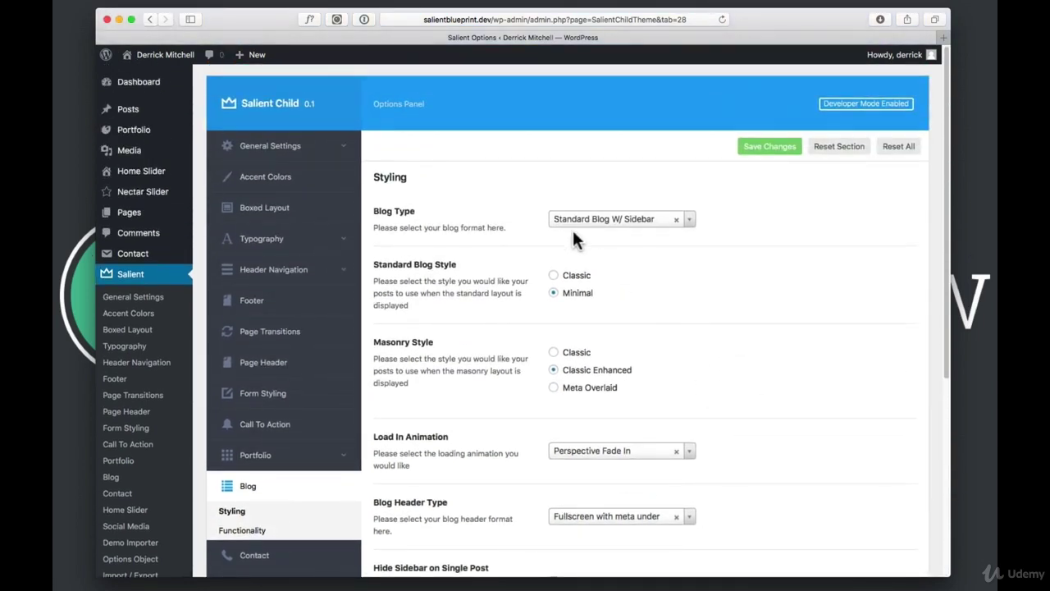
{"action": "left_click", "coordinate": [588, 222]}
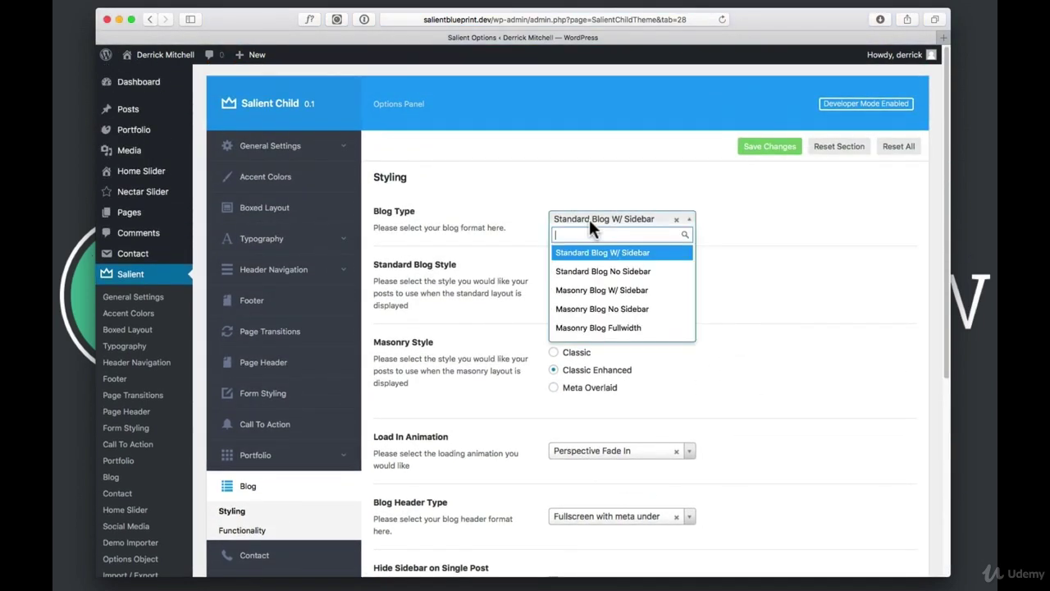
{"action": "left_click", "coordinate": [585, 295]}
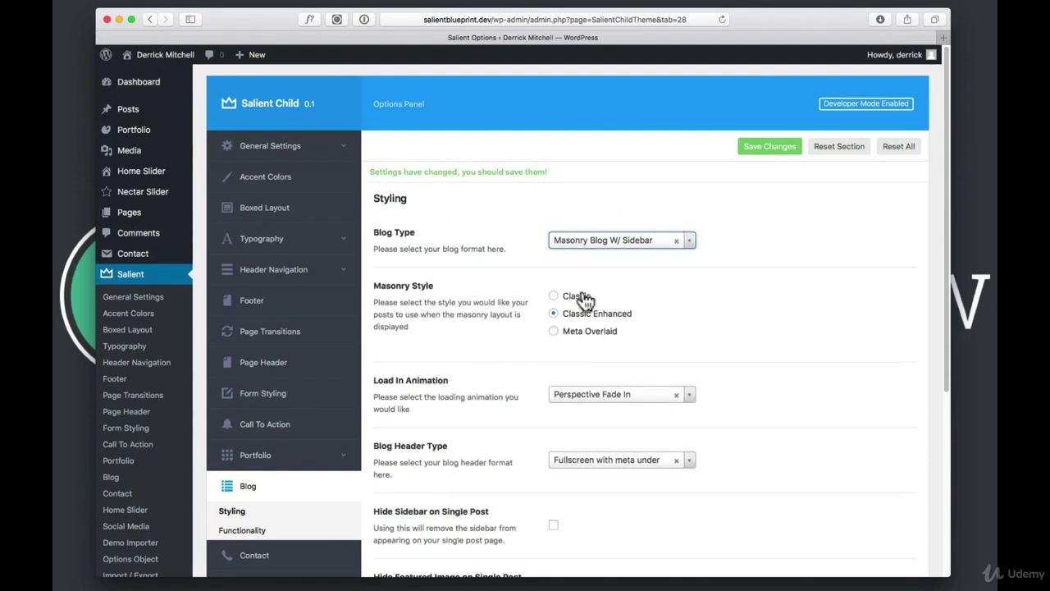
{"action": "left_click", "coordinate": [776, 144]}
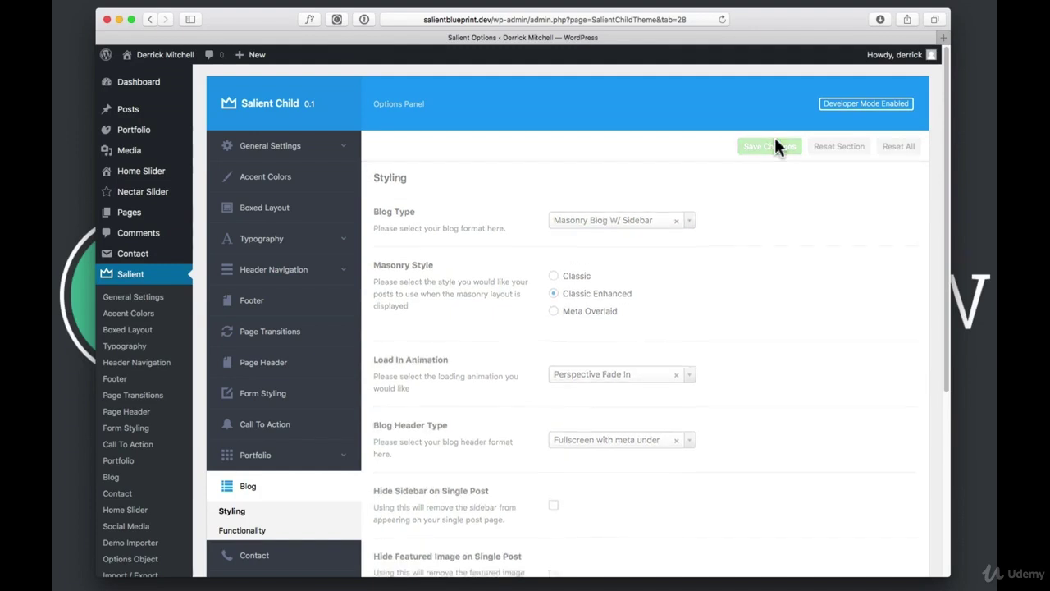
Reach the Hello world! post through the live Blog page and open it for editing
{"action": "left_click", "coordinate": [160, 56]}
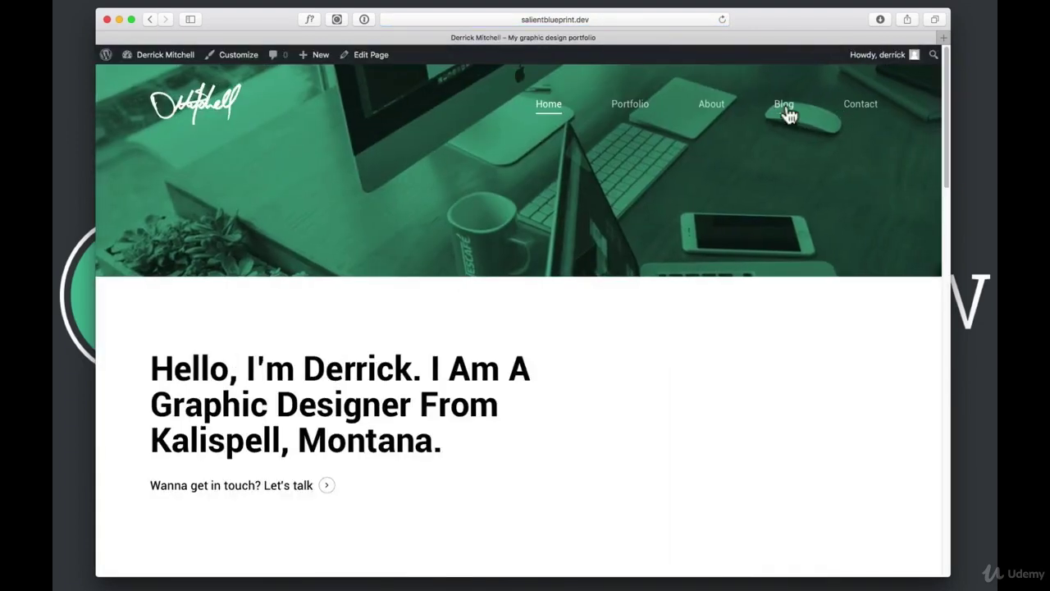
{"action": "left_click", "coordinate": [784, 106]}
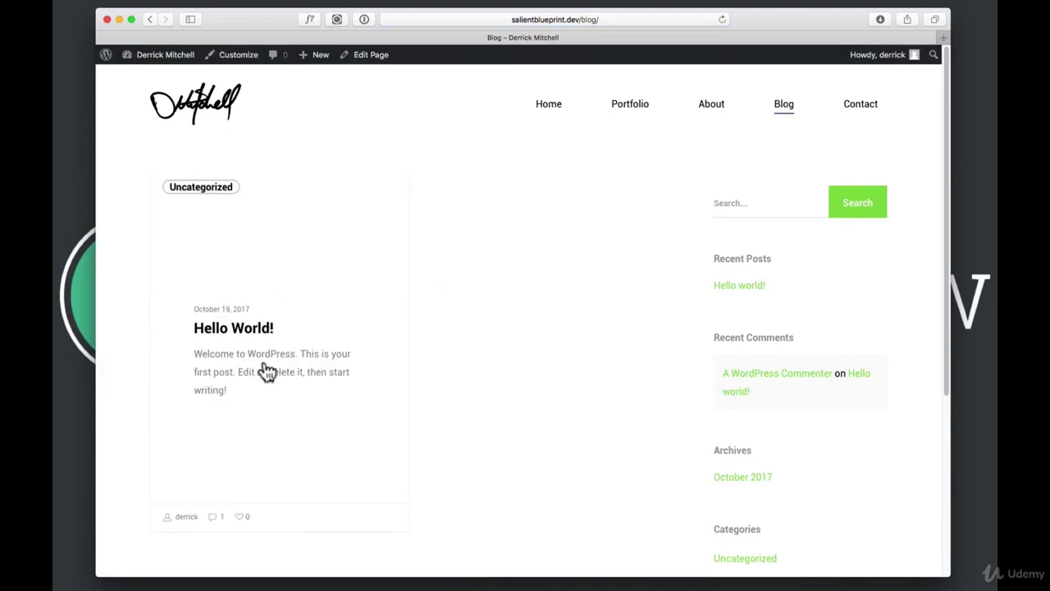
{"action": "left_click", "coordinate": [274, 361]}
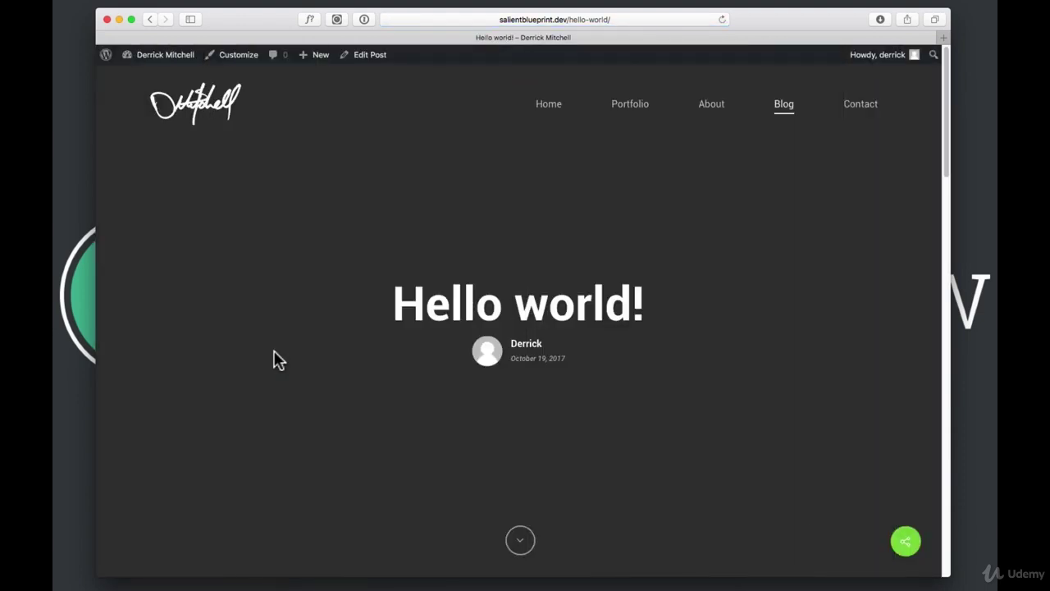
{"action": "left_click", "coordinate": [363, 55]}
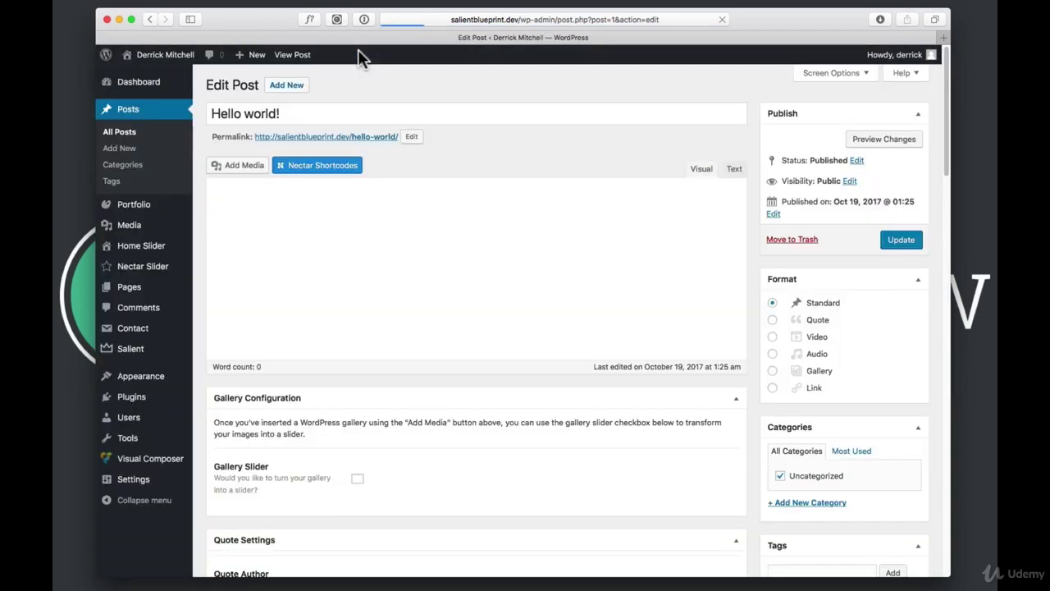
Make the wristwatch photo the post's featured image, update the post, and view the homepage
{"action": "scroll", "coordinate": [831, 341], "scroll_direction": "down", "scroll_amount": 5}
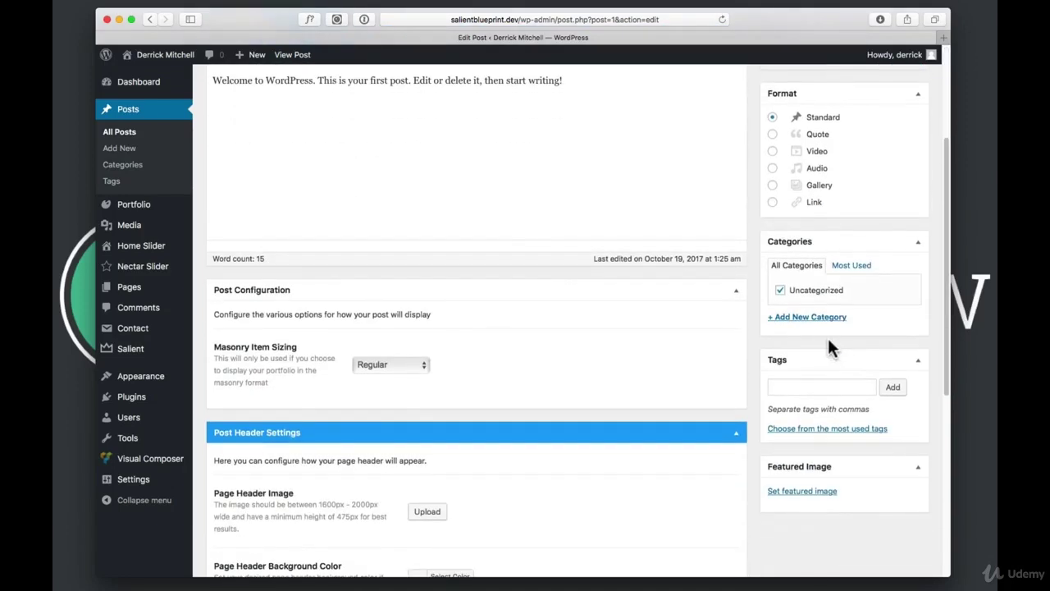
{"action": "scroll", "coordinate": [829, 345], "scroll_direction": "down", "scroll_amount": 2}
{"action": "left_click", "coordinate": [809, 430]}
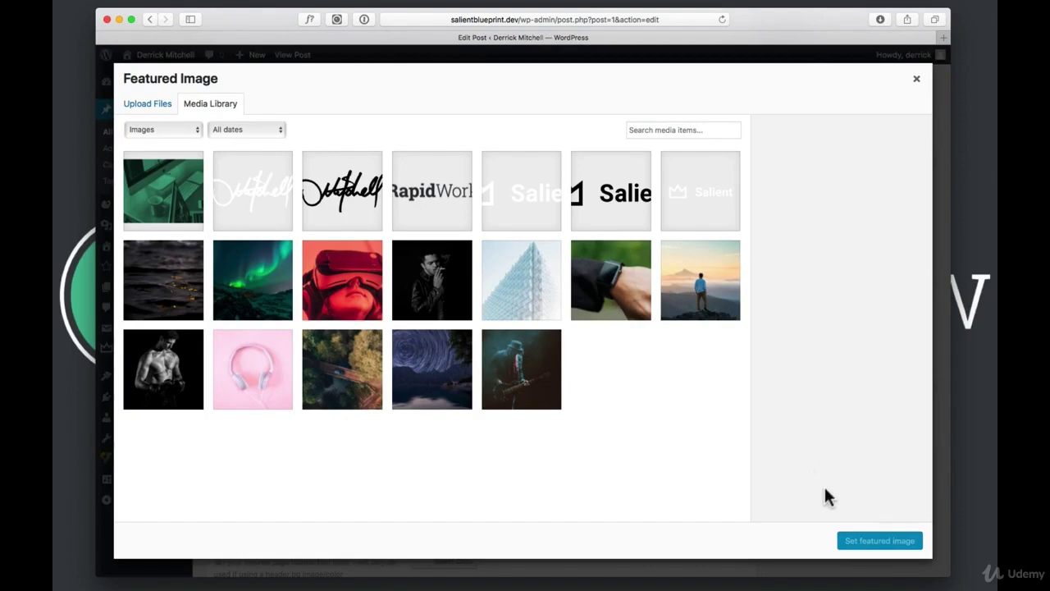
{"action": "left_click", "coordinate": [621, 286]}
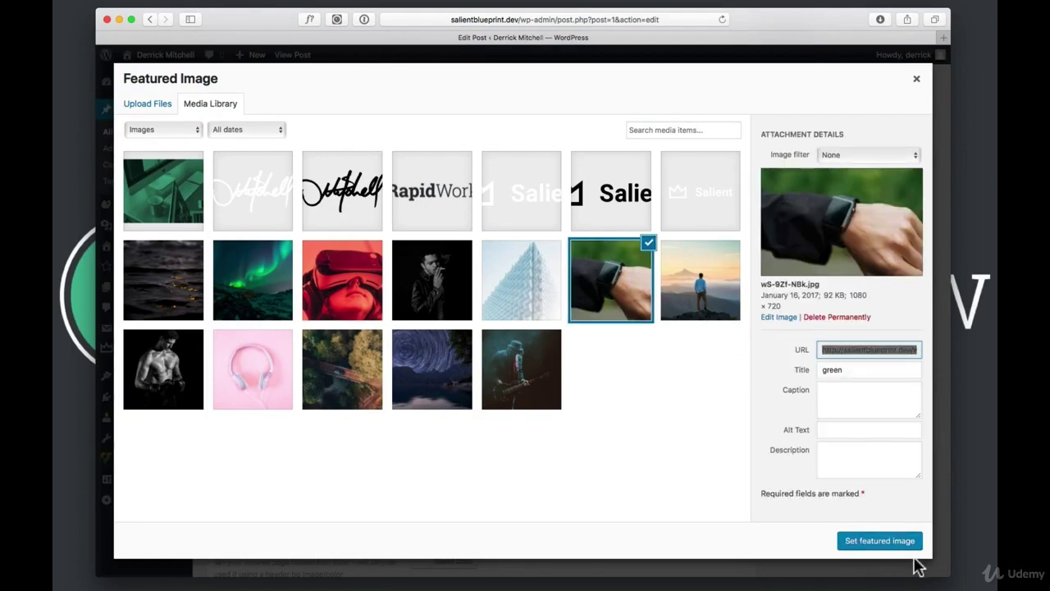
{"action": "left_click", "coordinate": [886, 542]}
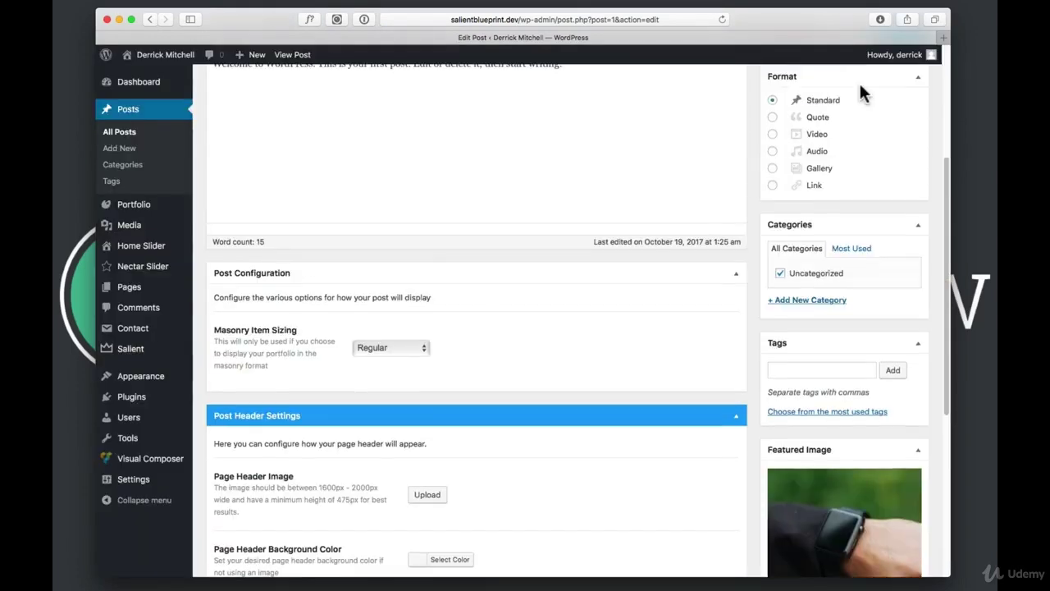
{"action": "scroll", "coordinate": [863, 148], "scroll_direction": "up", "scroll_amount": 5}
{"action": "left_click", "coordinate": [895, 240]}
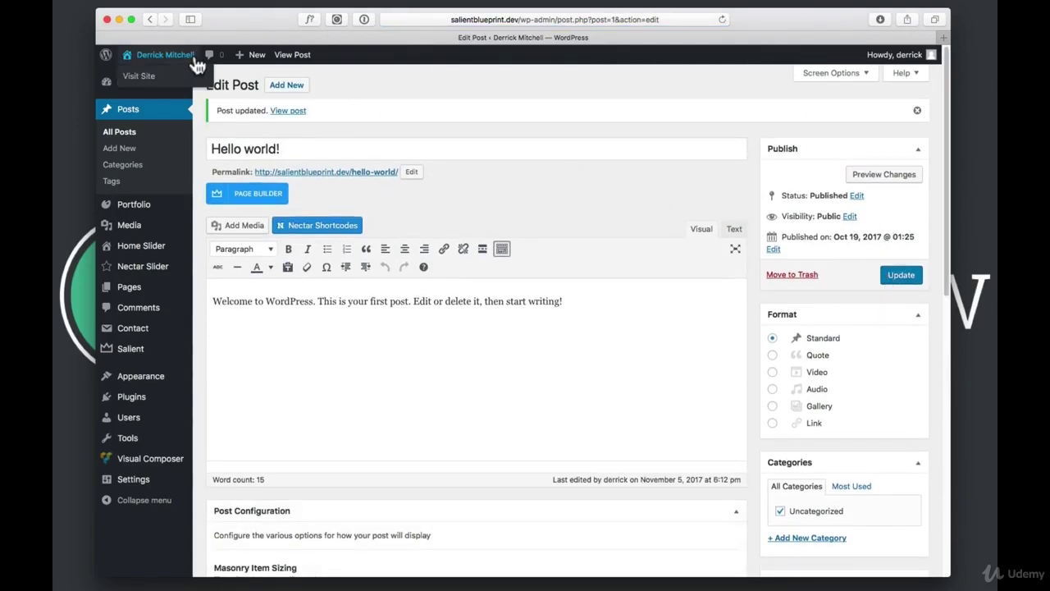
{"action": "left_click", "coordinate": [196, 63]}
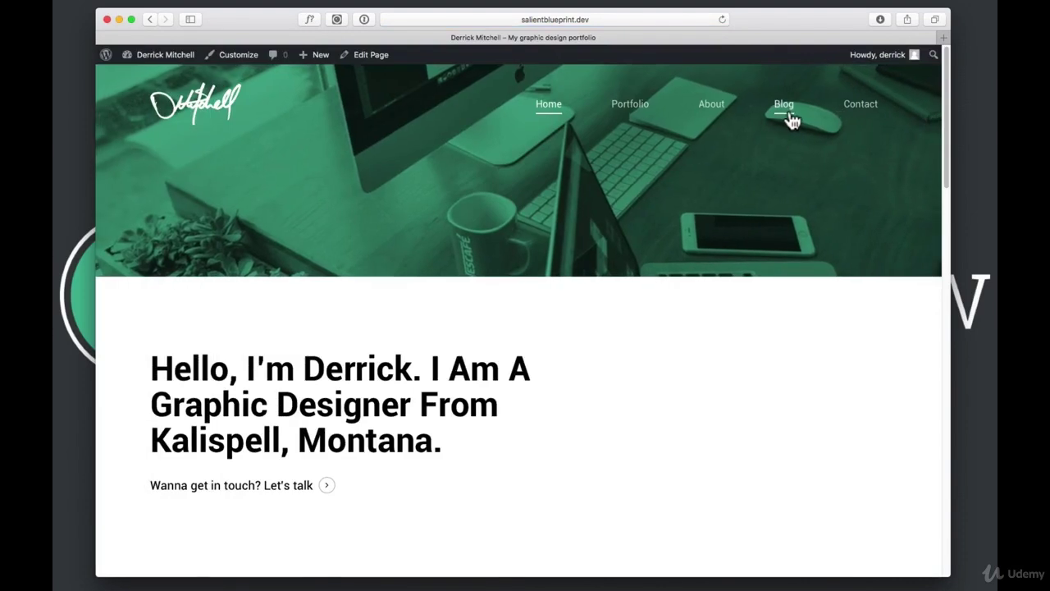
View the live Blog page showing the Hello World! masonry card with the wristwatch image
{"action": "left_click", "coordinate": [787, 114]}
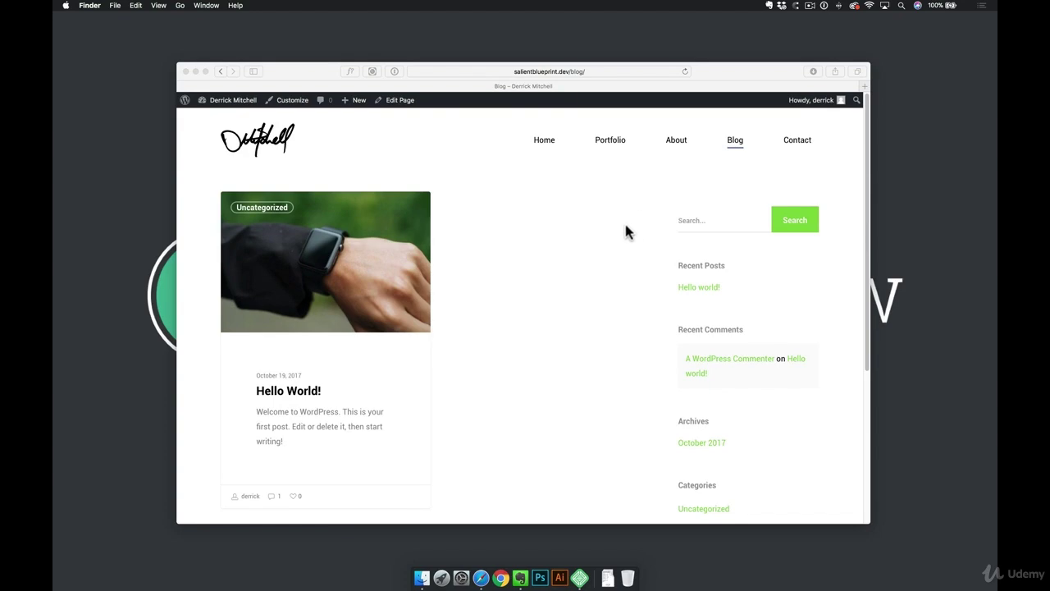
From the dashboard's posts list, start a new post titled 'Another Post / Article'
{"action": "mouse_move", "coordinate": [240, 104]}
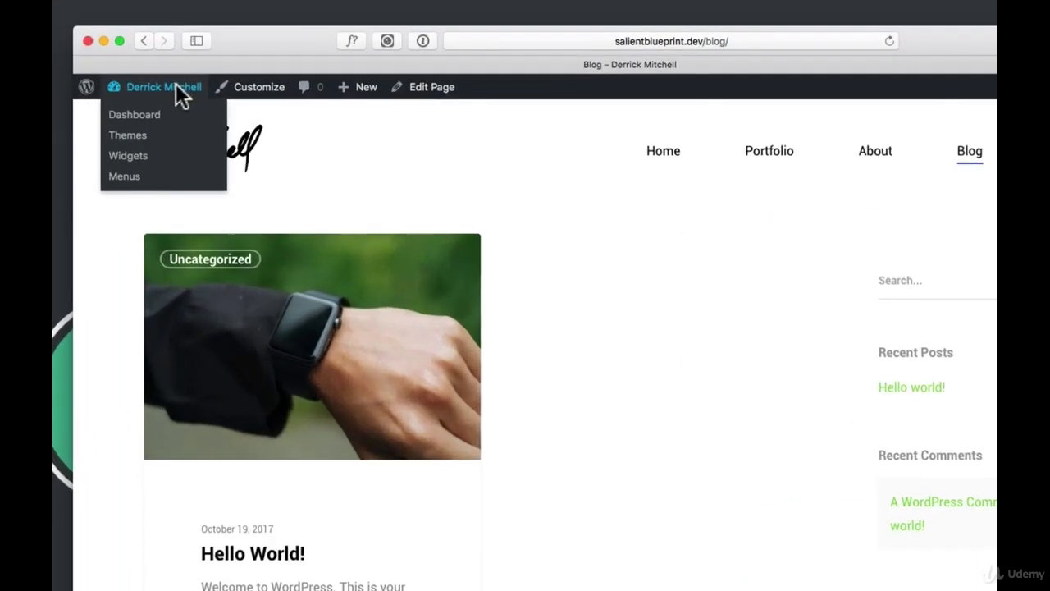
{"action": "left_click", "coordinate": [241, 105]}
{"action": "mouse_move", "coordinate": [138, 215]}
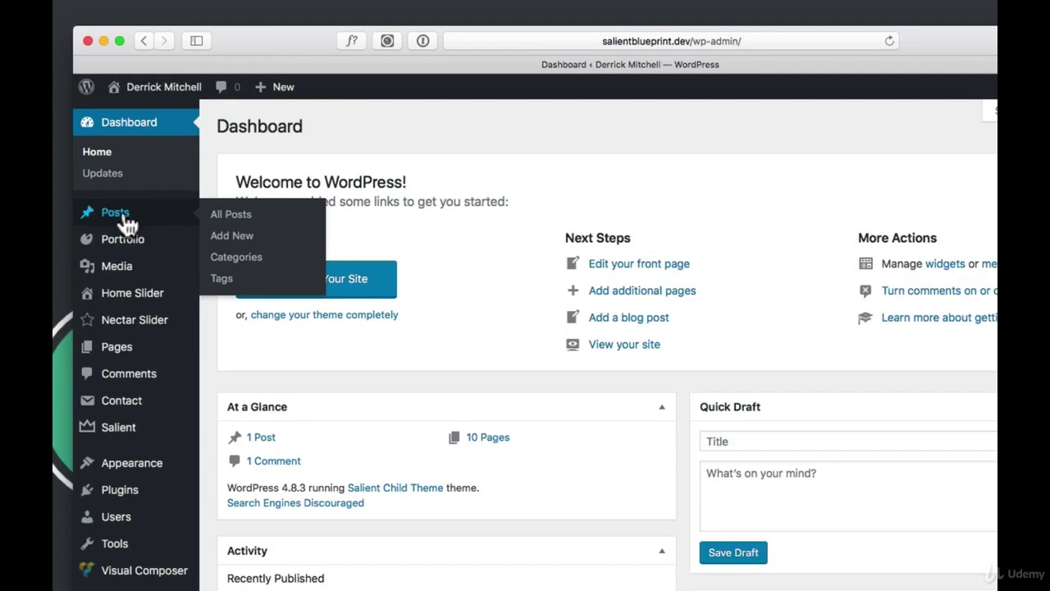
{"action": "left_click", "coordinate": [111, 217]}
{"action": "mouse_move", "coordinate": [312, 251]}
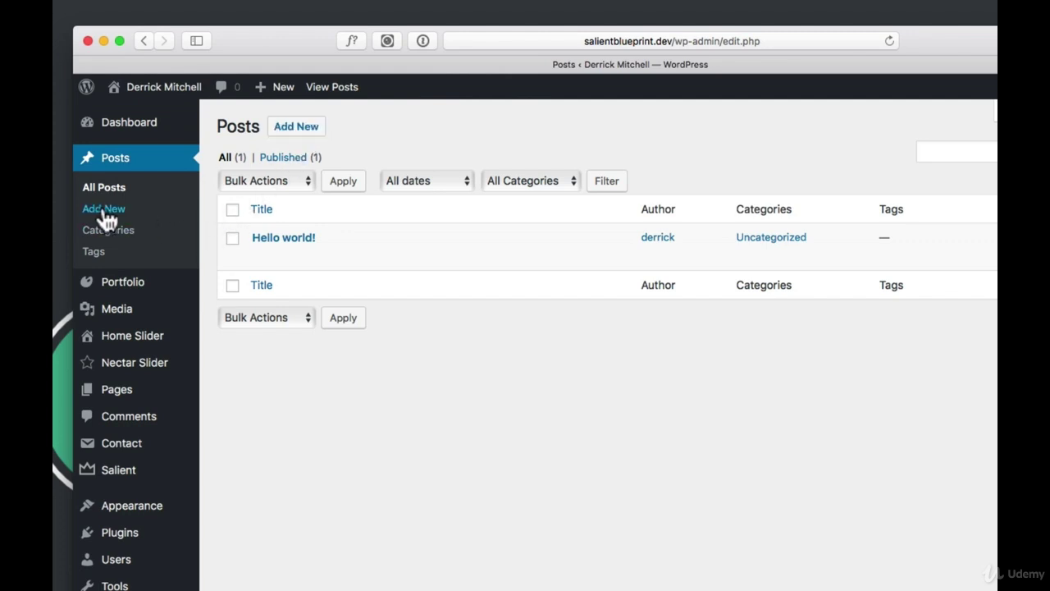
{"action": "mouse_move", "coordinate": [274, 90]}
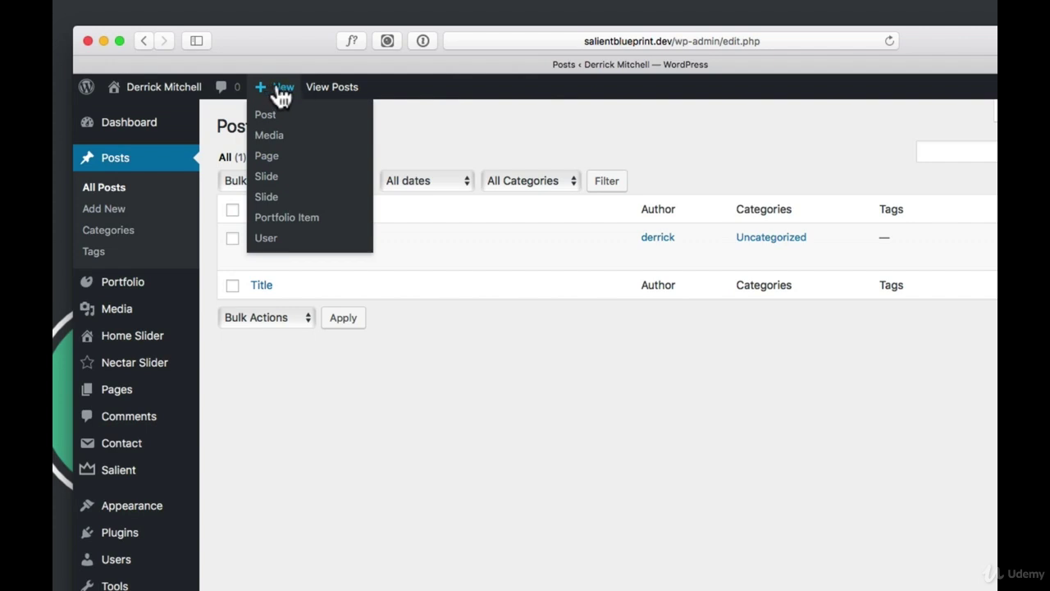
{"action": "left_click", "coordinate": [267, 116]}
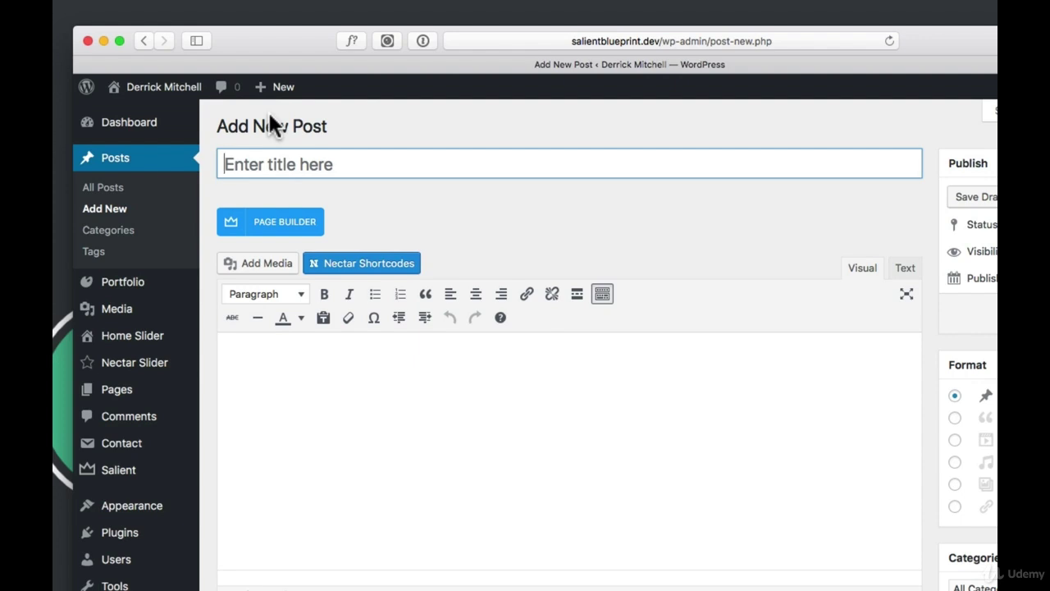
{"action": "type", "text": "Another Post"}
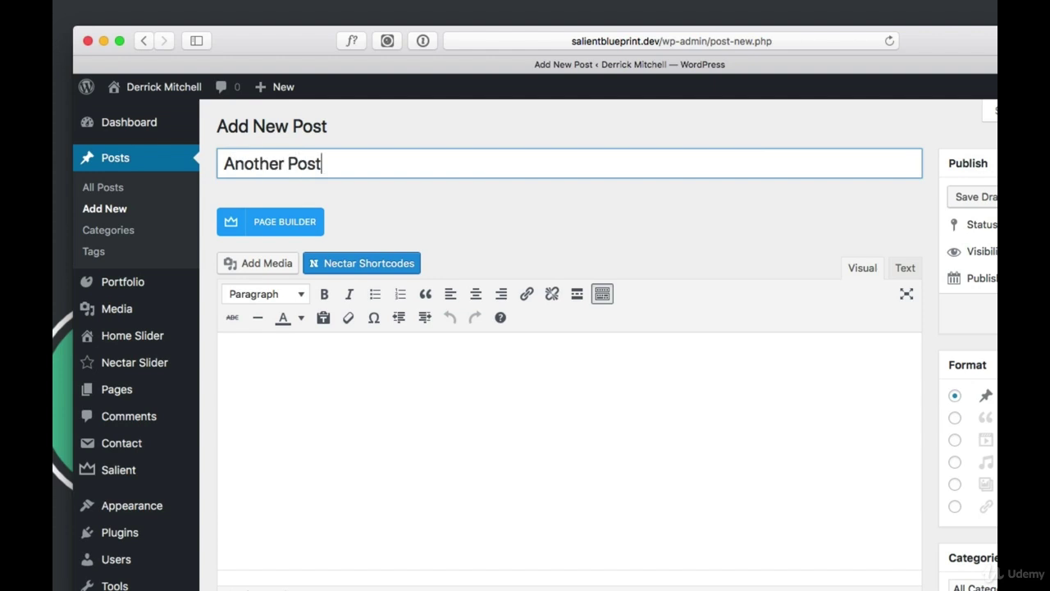
{"action": "type", "text": " / Article"}
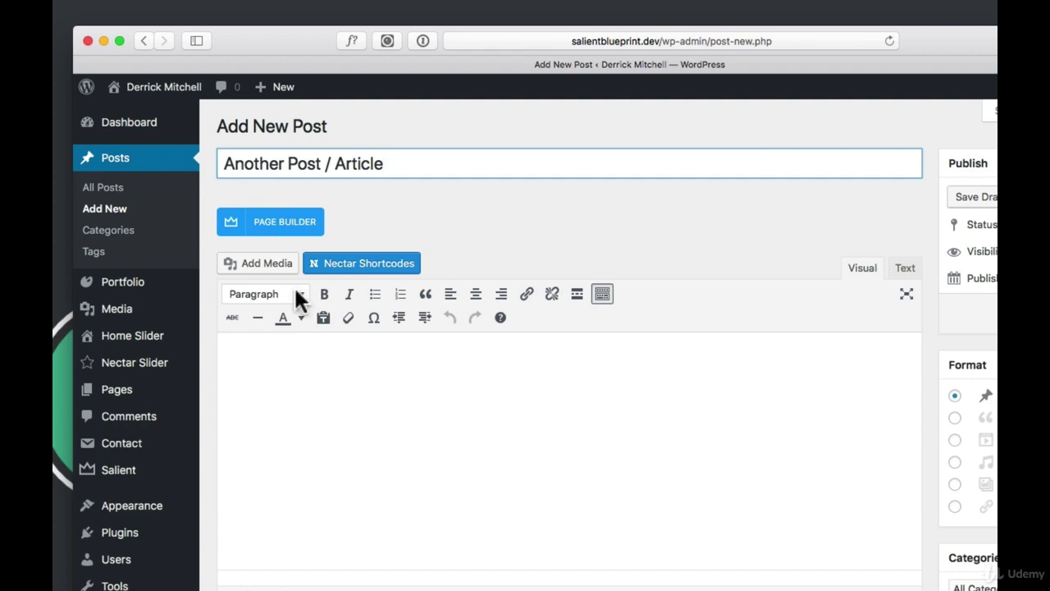
Write 'Here's some text.' as the post body
{"action": "left_click", "coordinate": [329, 384]}
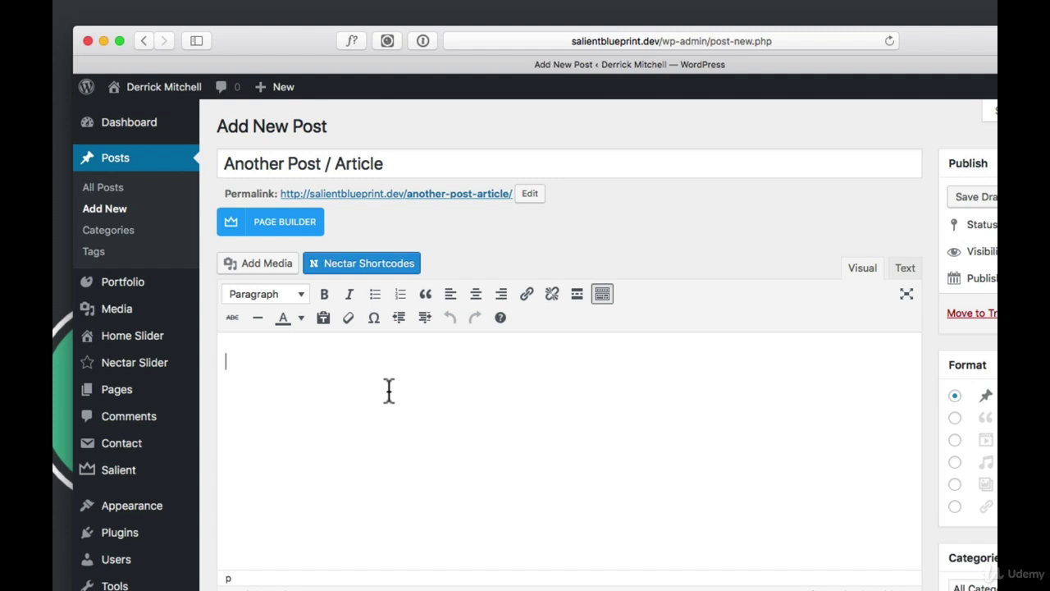
{"action": "type", "text": "Here's some test"}
{"action": "key", "text": "BackSpace"}
{"action": "key", "text": "BackSpace"}
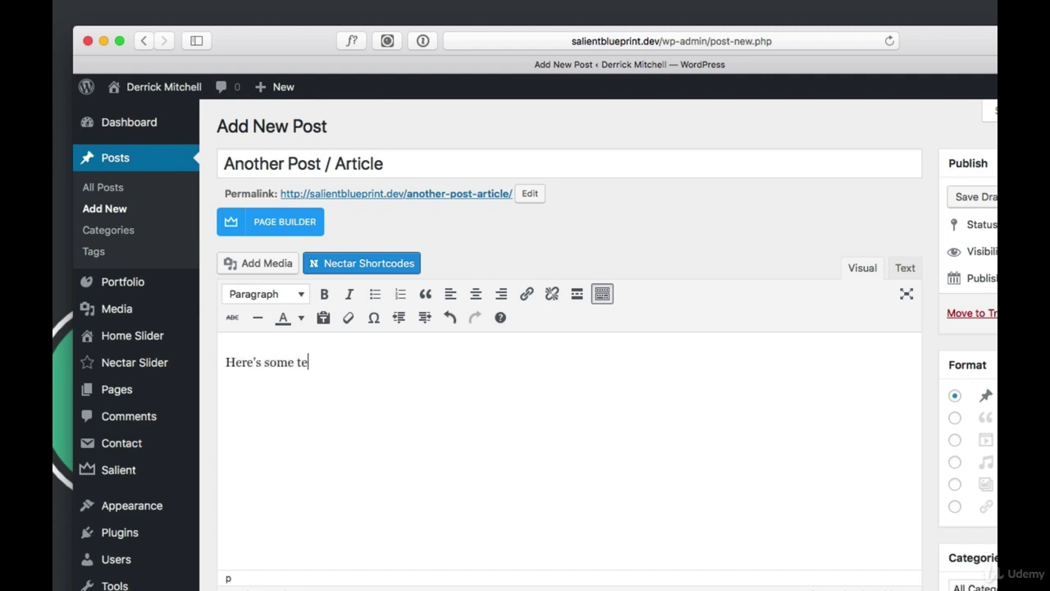
{"action": "type", "text": "xt."}
{"action": "key", "text": "super+t"}
Load lorem2.com, copy its short Lorem ipsum paragraphs, and return to the WordPress editor
{"action": "type", "text": "lo"}
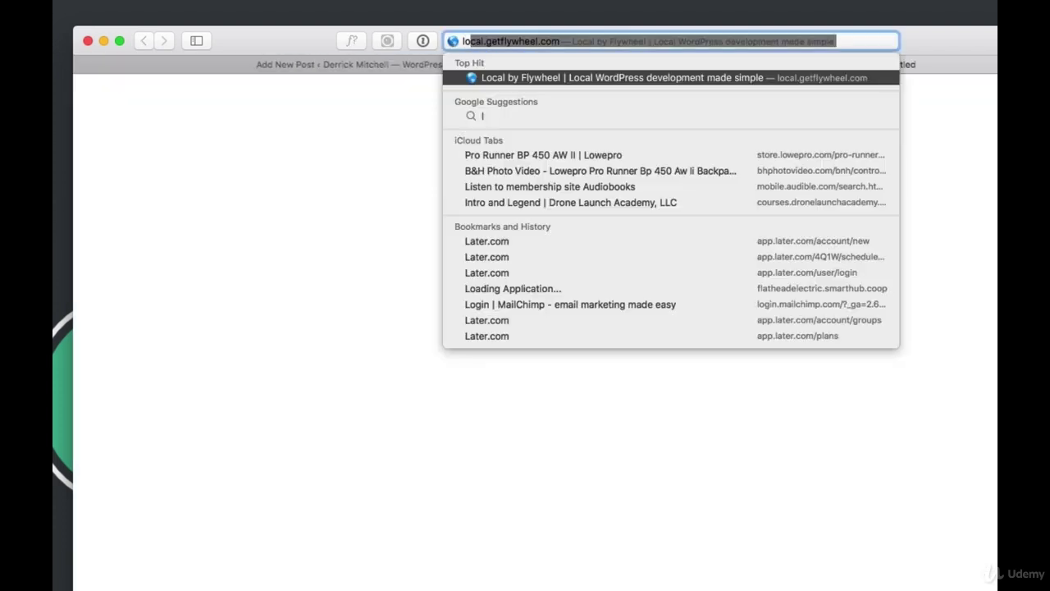
{"action": "type", "text": "rem2"}
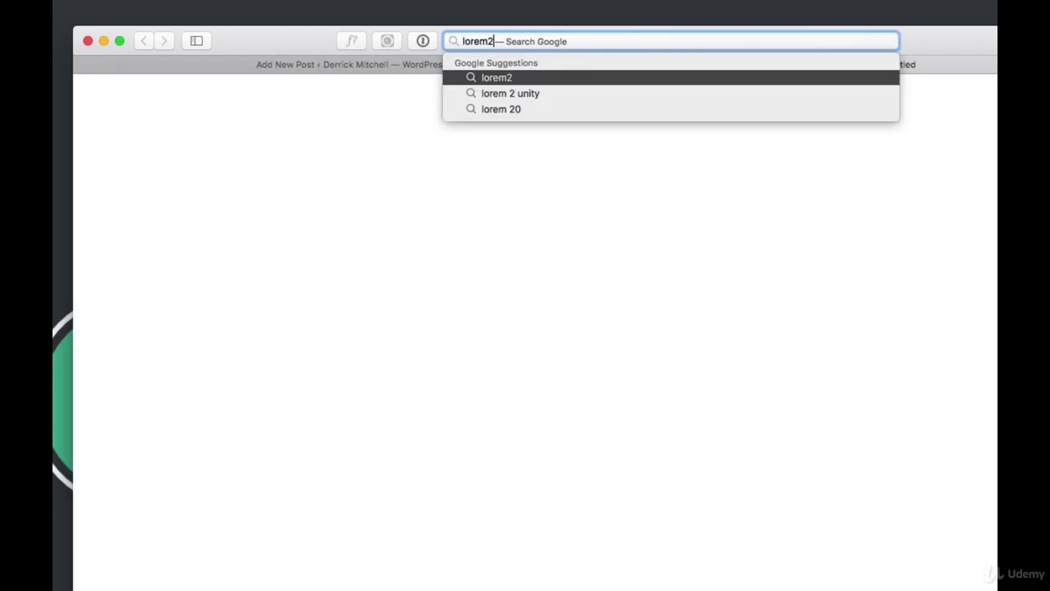
{"action": "key", "text": "Return"}
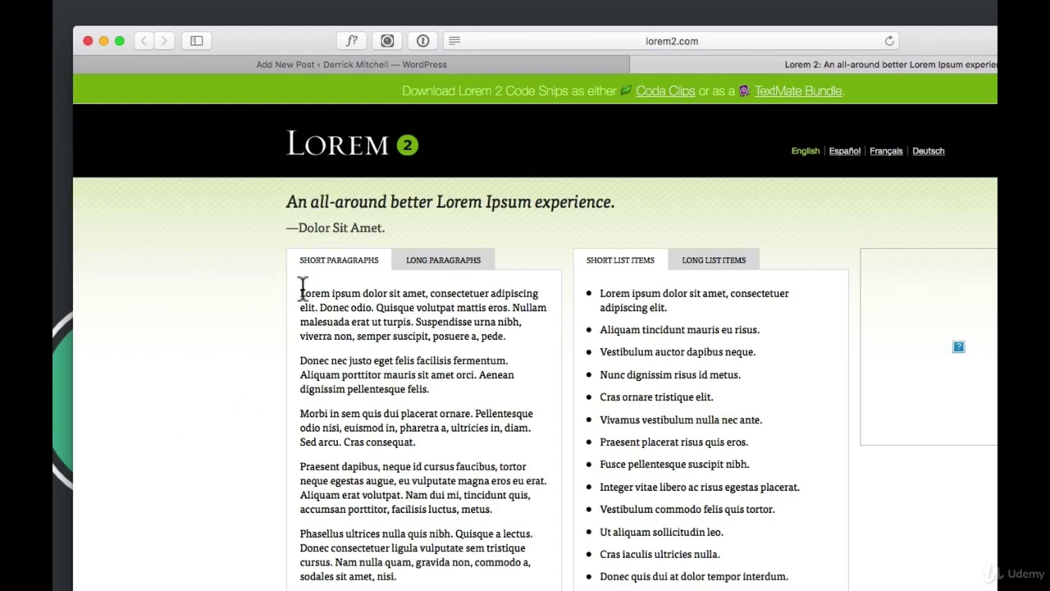
{"action": "mouse_move", "coordinate": [302, 289]}
{"action": "left_mouse_down"}
{"action": "mouse_move", "coordinate": [520, 500]}
{"action": "mouse_move", "coordinate": [293, 284]}
{"action": "left_mouse_up"}
{"action": "key", "text": "ctrl+c"}
{"action": "left_click", "coordinate": [530, 525]}
{"action": "left_click", "coordinate": [480, 64]}
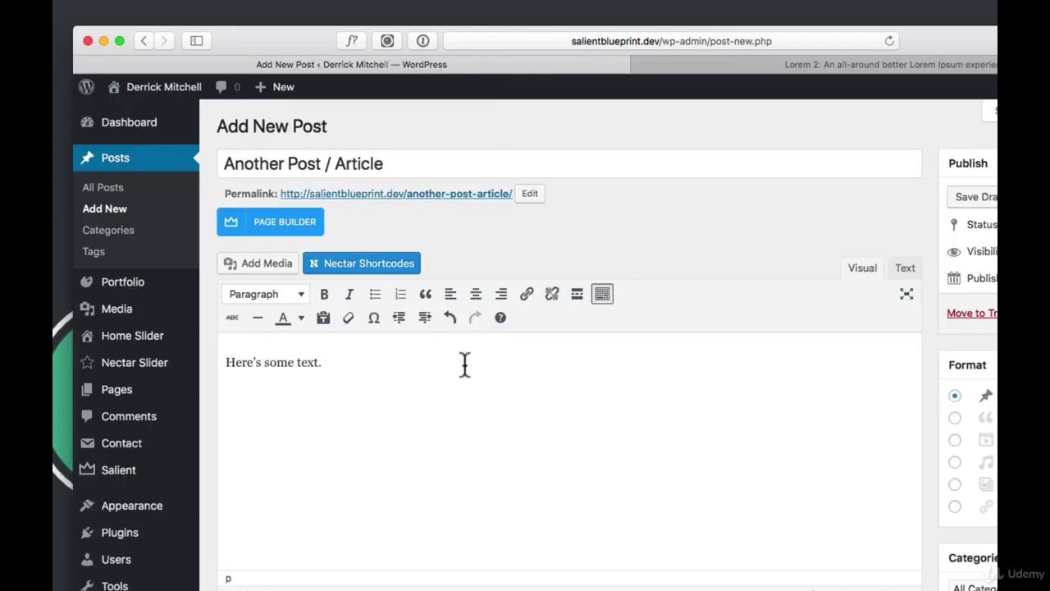
Replace the body sentence with the four pasted Lorem ipsum paragraphs
{"action": "key", "text": "ctrl+a"}
{"action": "key", "text": "ctrl+v"}
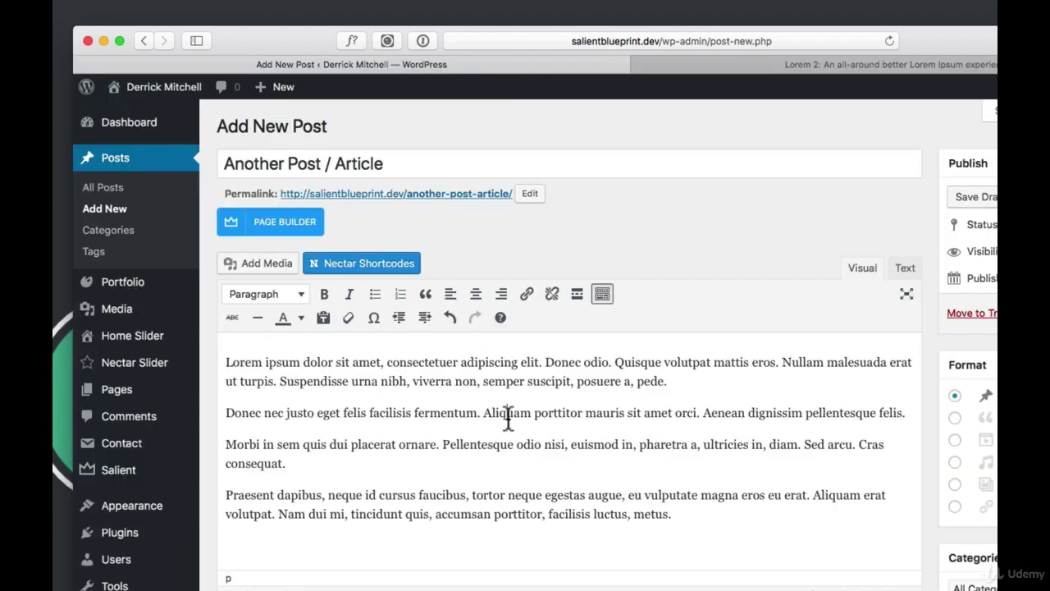
{"action": "scroll", "coordinate": [933, 472], "scroll_direction": "down", "scroll_amount": 3}
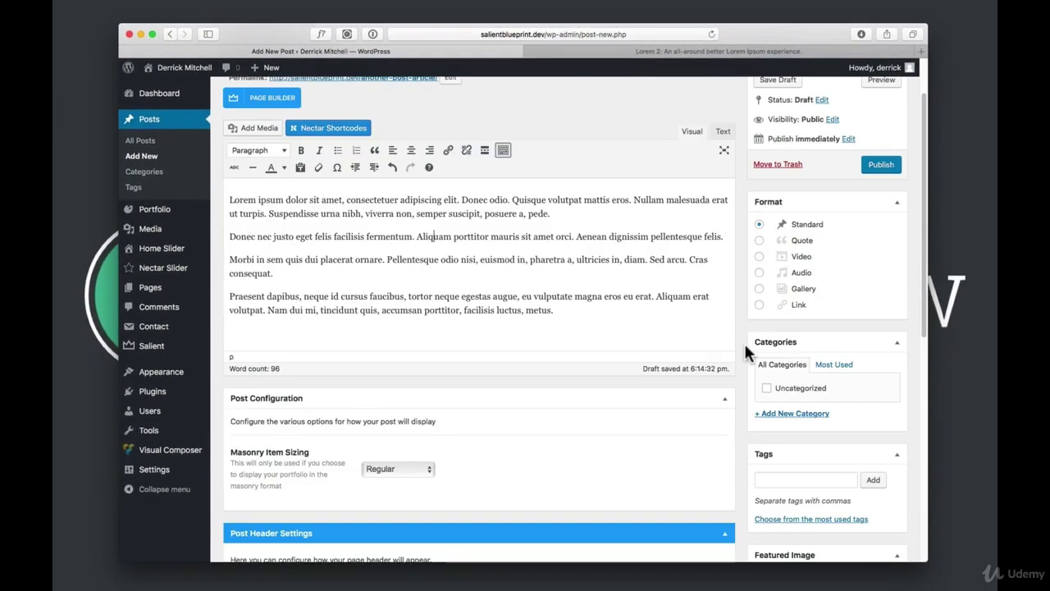
{"action": "scroll", "coordinate": [509, 296], "scroll_direction": "up", "scroll_amount": 1}
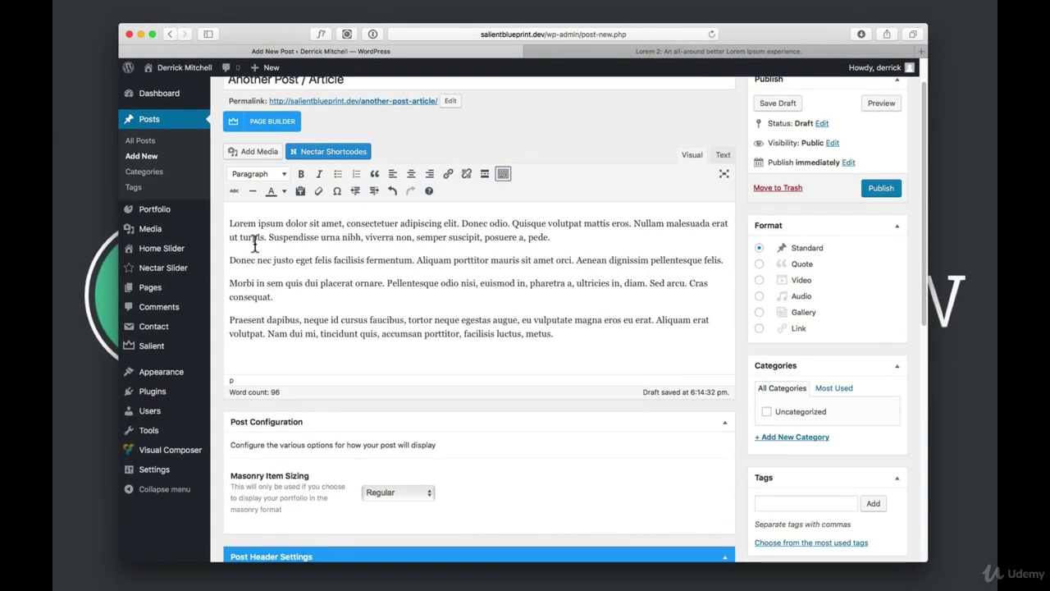
{"action": "left_click", "coordinate": [380, 282]}
{"action": "left_click", "coordinate": [504, 175]}
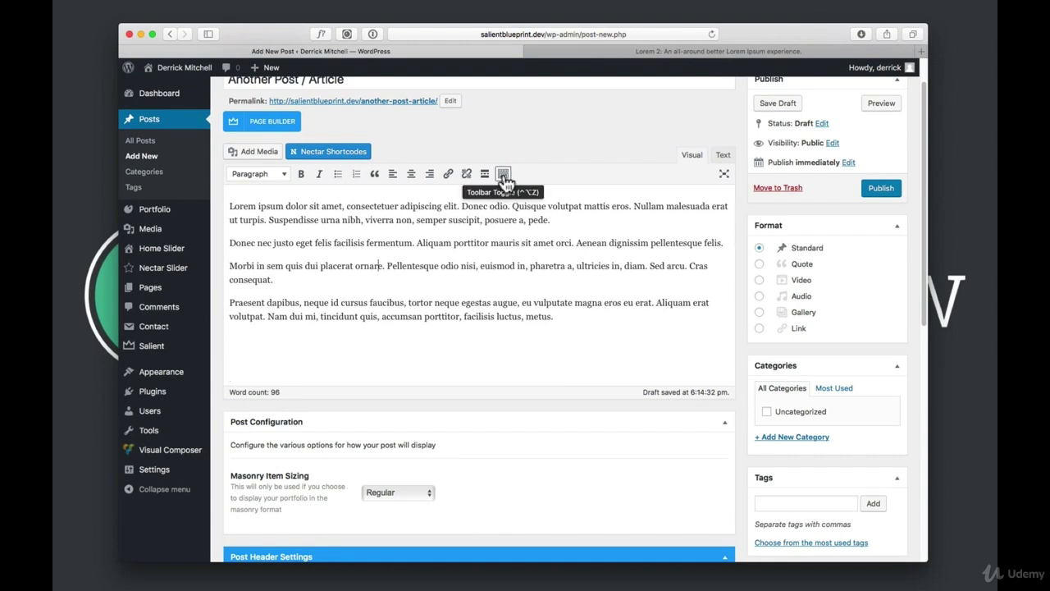
{"action": "left_click", "coordinate": [504, 177]}
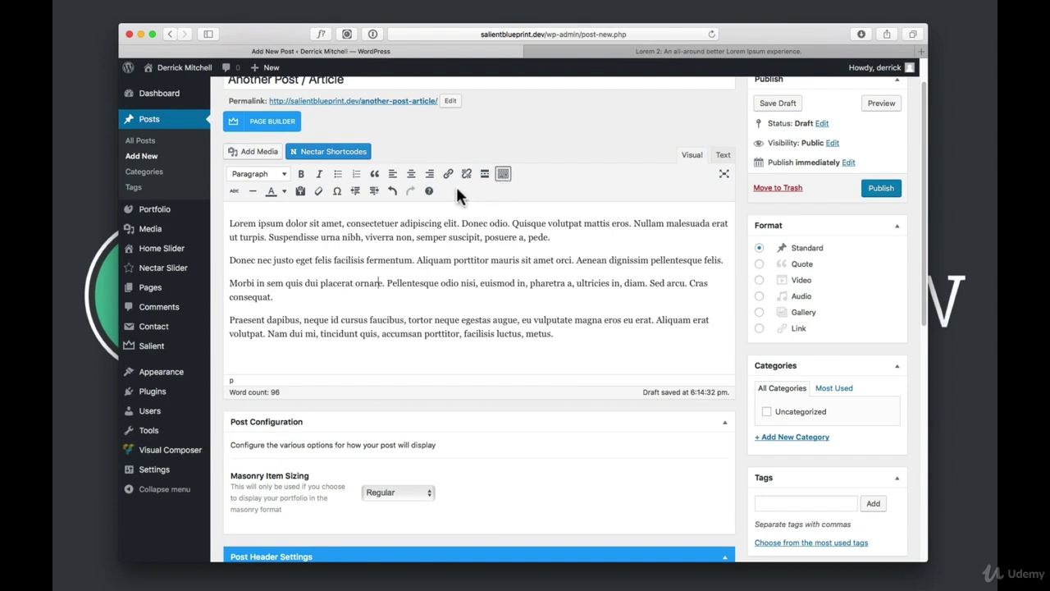
Insert the dark smoking portrait photo and move it to the start of the first paragraph
{"action": "left_click", "coordinate": [265, 156]}
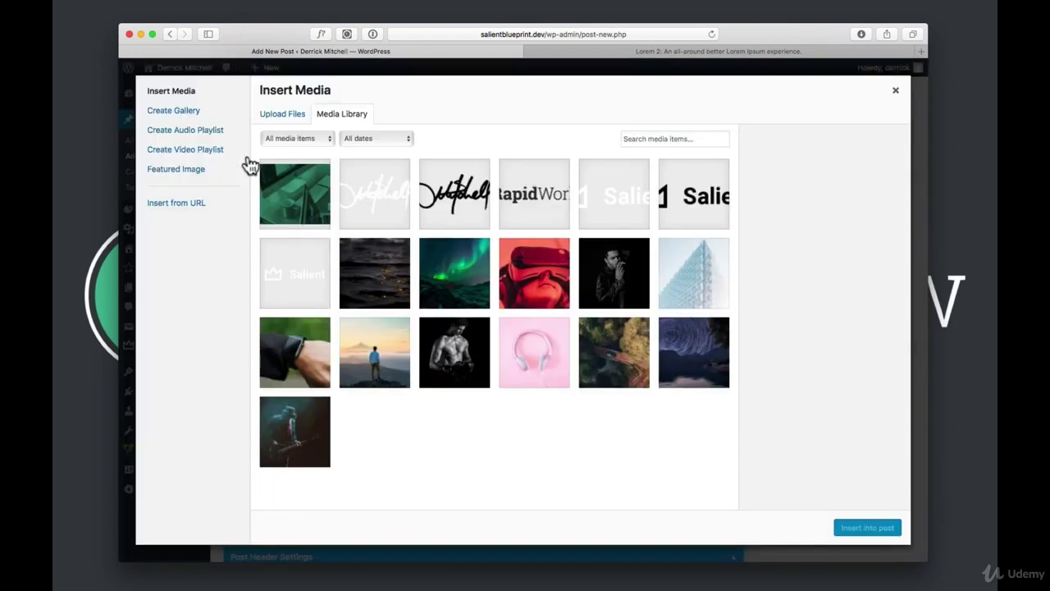
{"action": "left_click", "coordinate": [606, 281]}
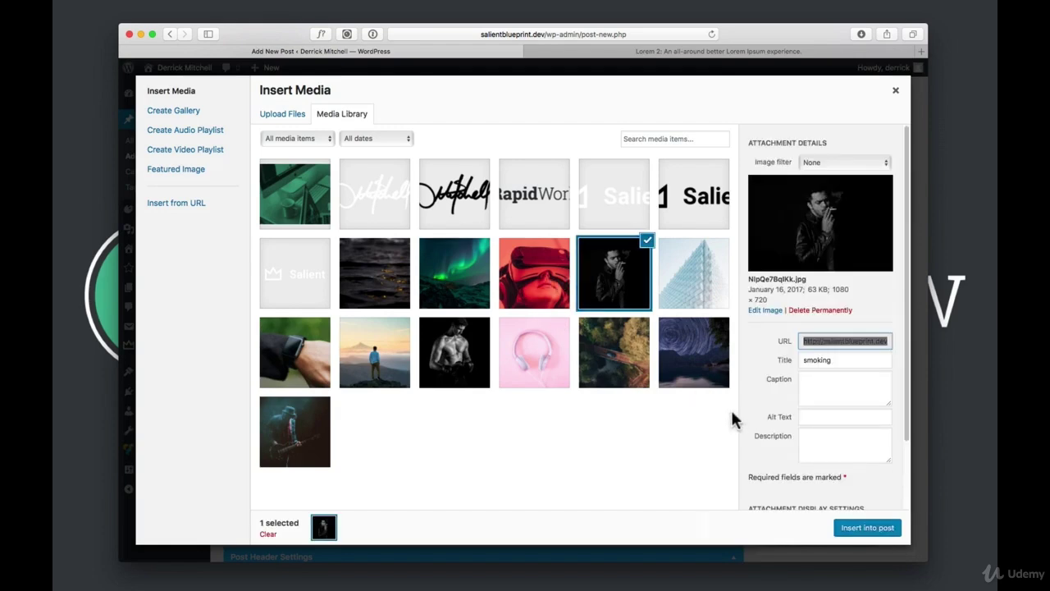
{"action": "left_click", "coordinate": [863, 530]}
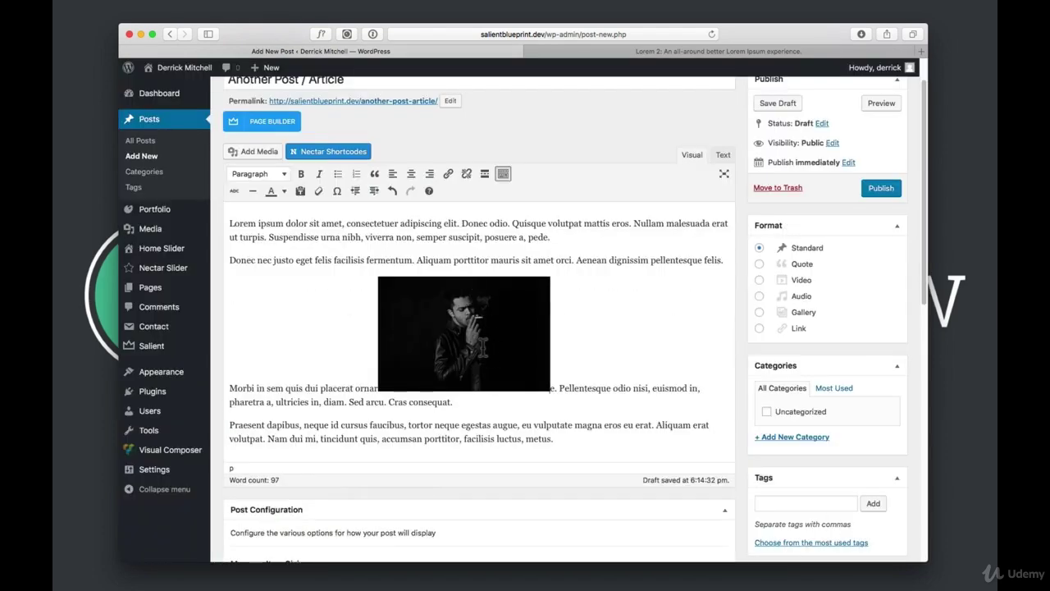
{"action": "left_click_drag", "start_coordinate": [494, 344], "coordinate": [234, 215]}
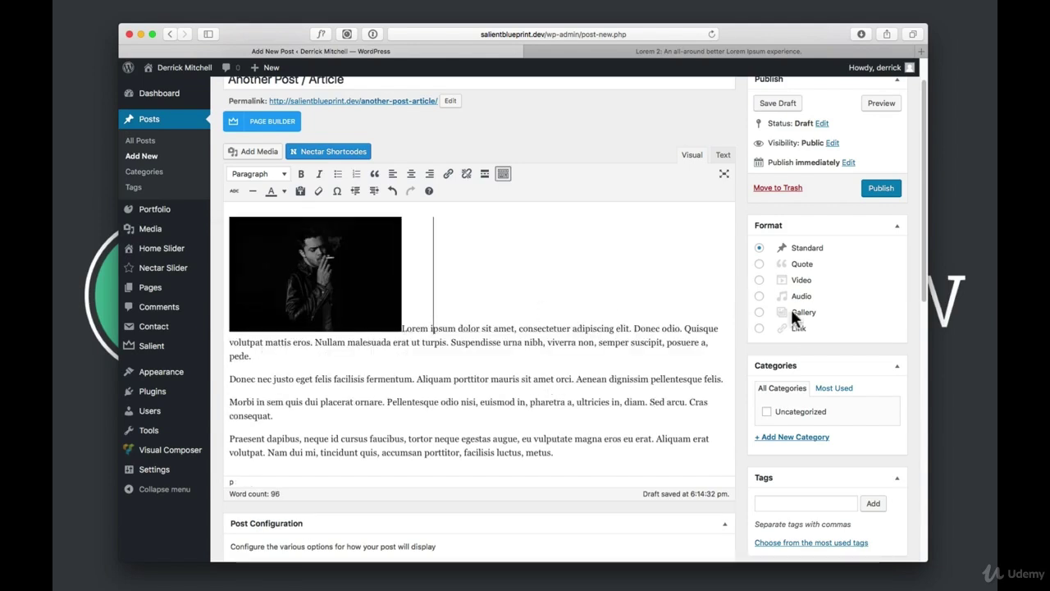
{"action": "scroll", "coordinate": [850, 313], "scroll_direction": "down", "scroll_amount": 5}
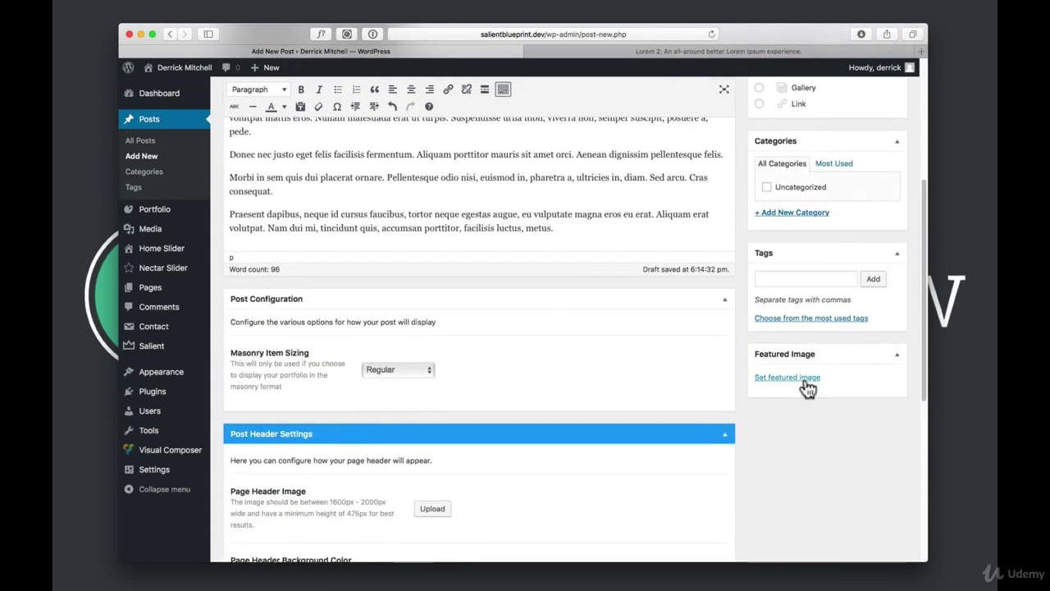
Set the guitarist photo as the post's featured image
{"action": "left_click", "coordinate": [808, 380]}
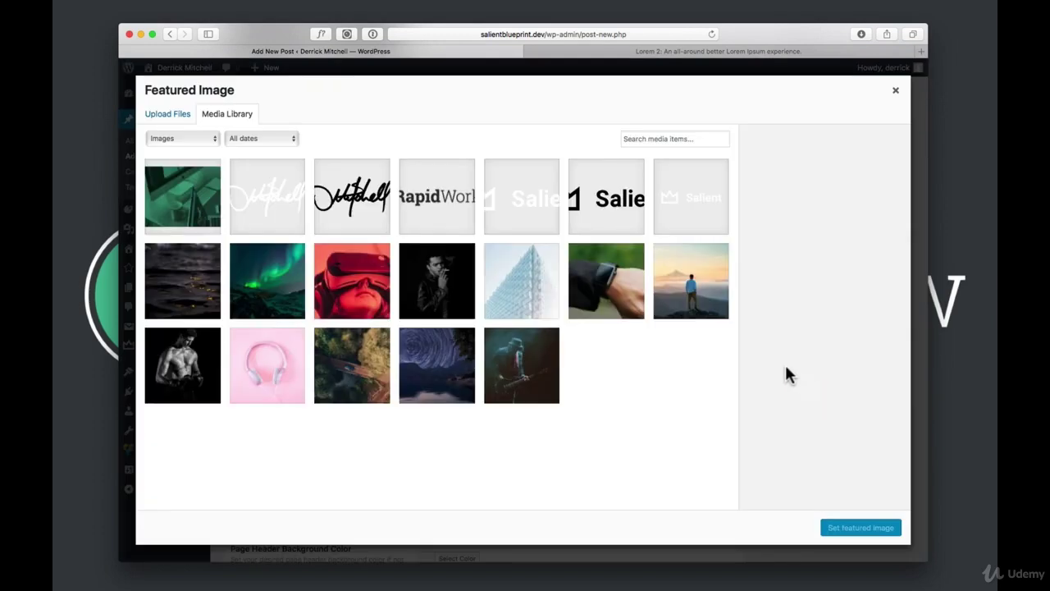
{"action": "left_click", "coordinate": [434, 277]}
{"action": "left_click", "coordinate": [503, 364]}
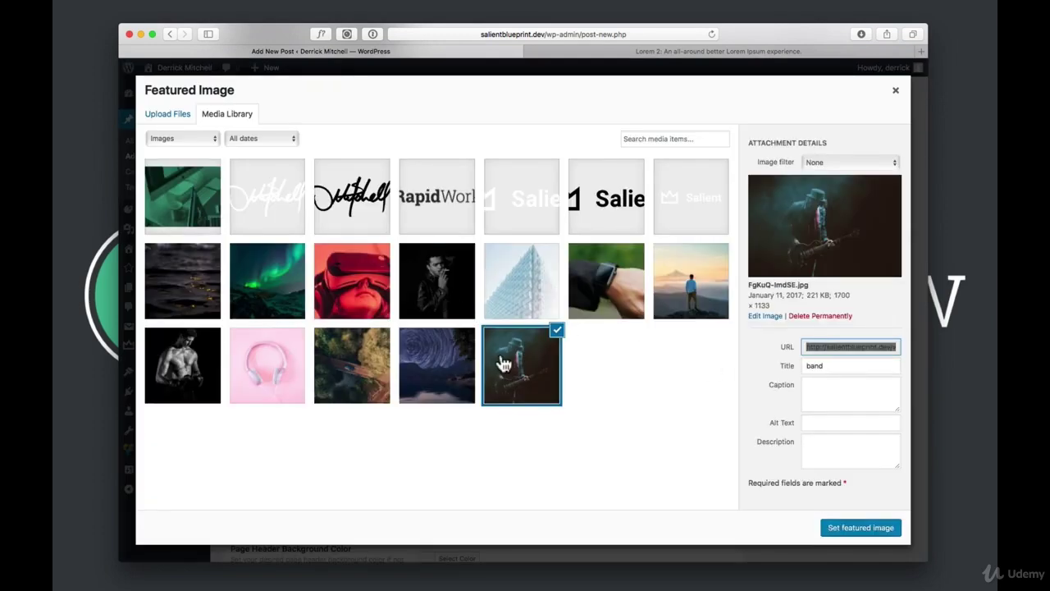
{"action": "left_click", "coordinate": [837, 527]}
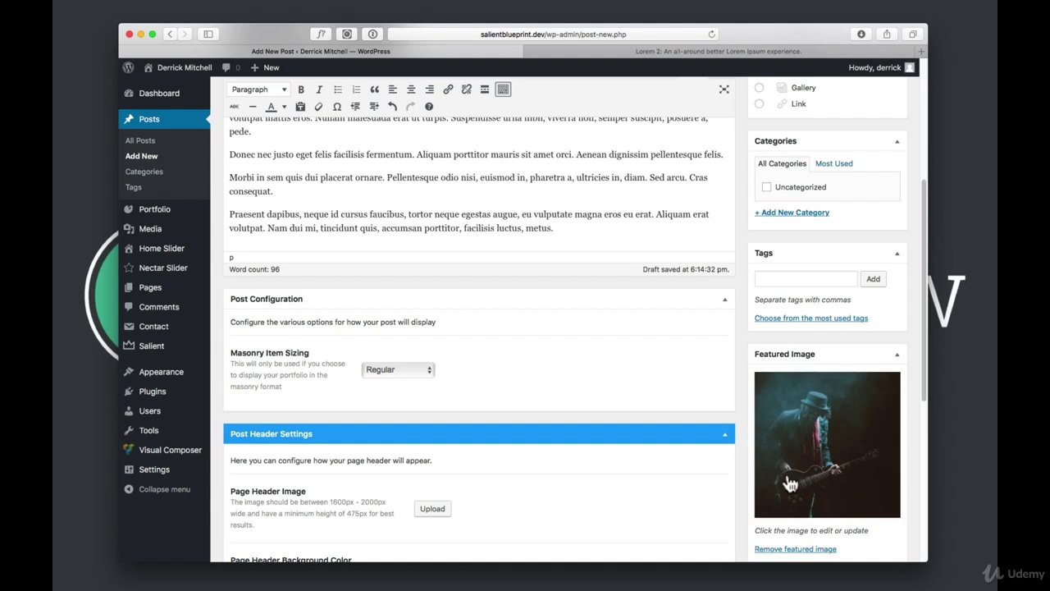
Use the red VR photo as the Page Header Image
{"action": "scroll", "coordinate": [663, 423], "scroll_direction": "down", "scroll_amount": 3}
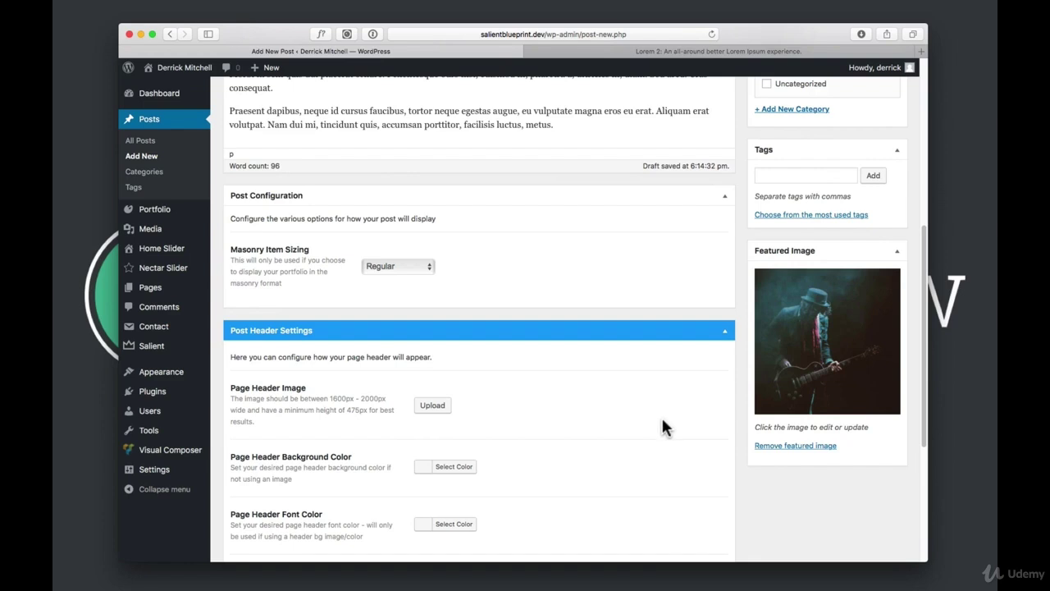
{"action": "scroll", "coordinate": [386, 379], "scroll_direction": "down", "scroll_amount": 1}
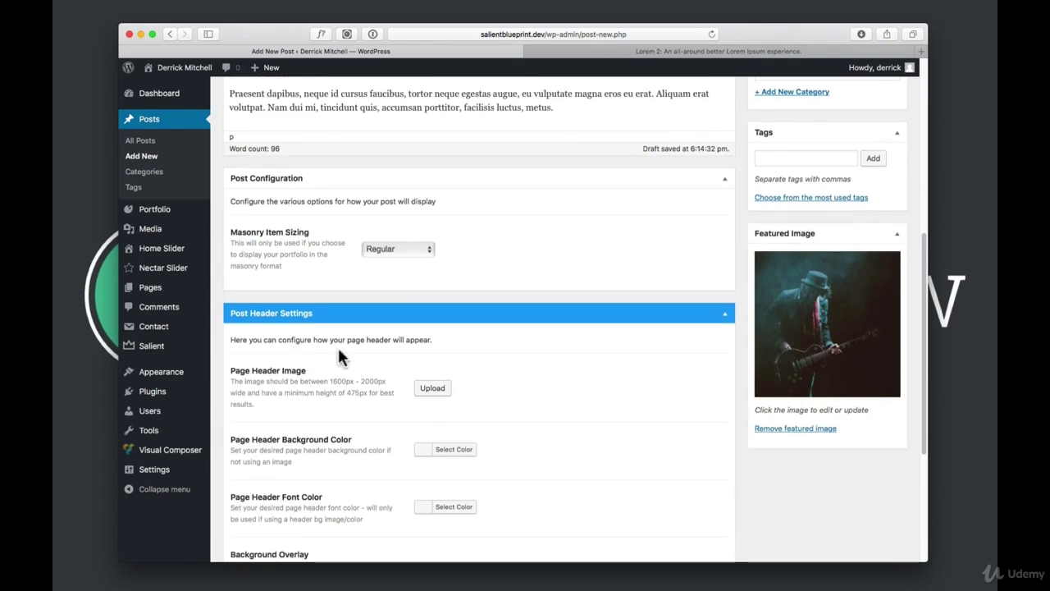
{"action": "scroll", "coordinate": [316, 318], "scroll_direction": "down", "scroll_amount": 2}
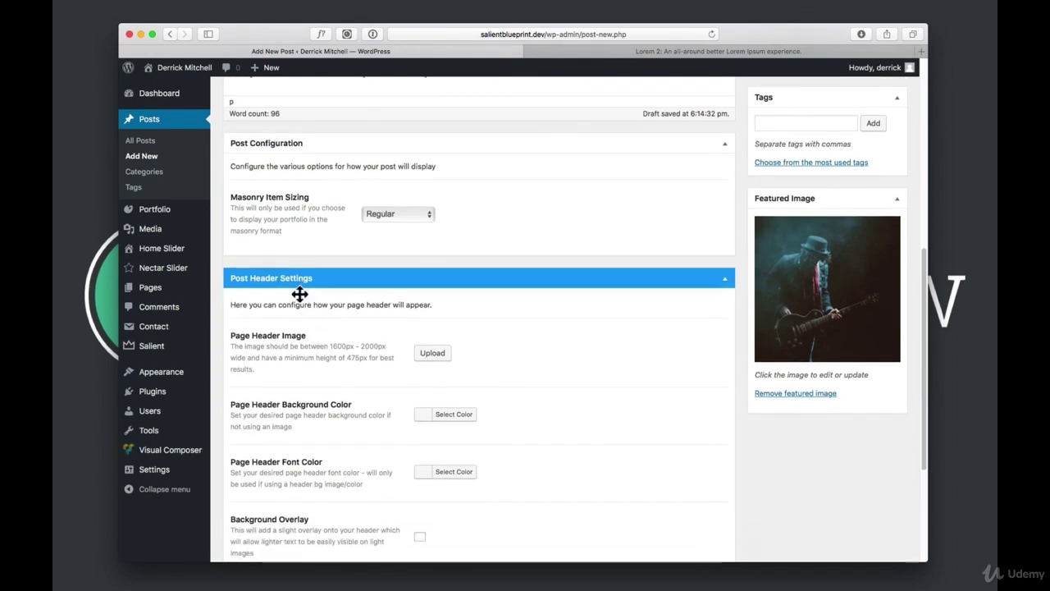
{"action": "left_click", "coordinate": [428, 354]}
{"action": "left_click", "coordinate": [375, 297]}
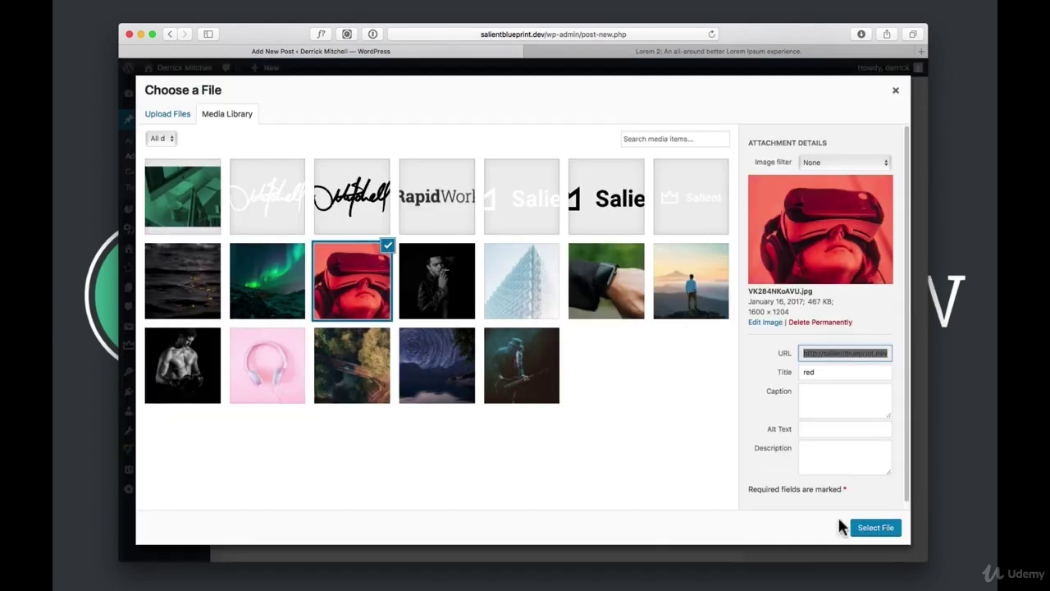
{"action": "left_click", "coordinate": [872, 527]}
Enable the Parallax Header option
{"action": "scroll", "coordinate": [681, 466], "scroll_direction": "down", "scroll_amount": 5}
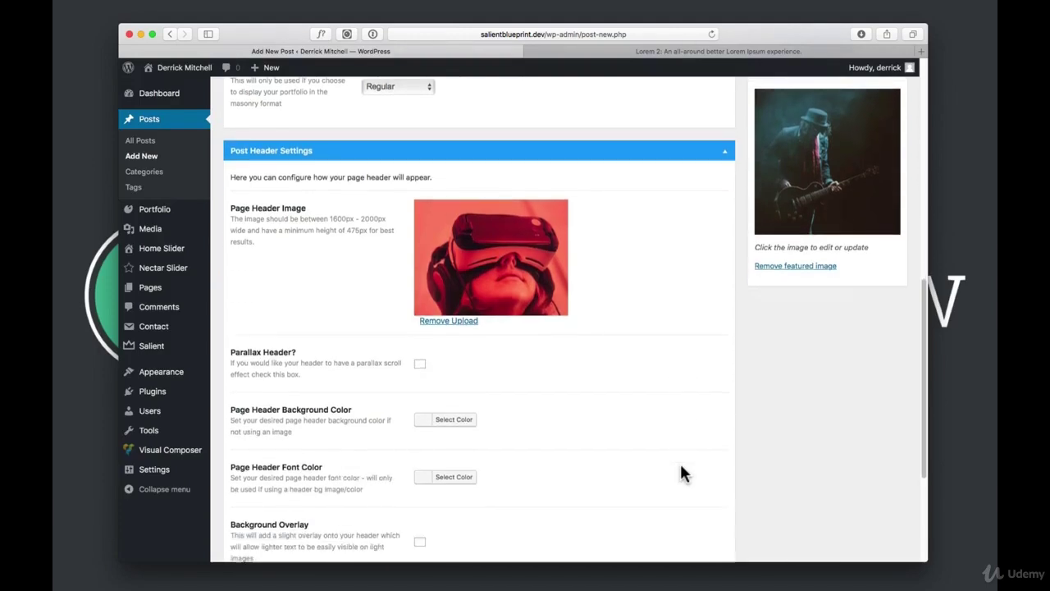
{"action": "left_click", "coordinate": [419, 364]}
{"action": "scroll", "coordinate": [648, 464], "scroll_direction": "down", "scroll_amount": 5}
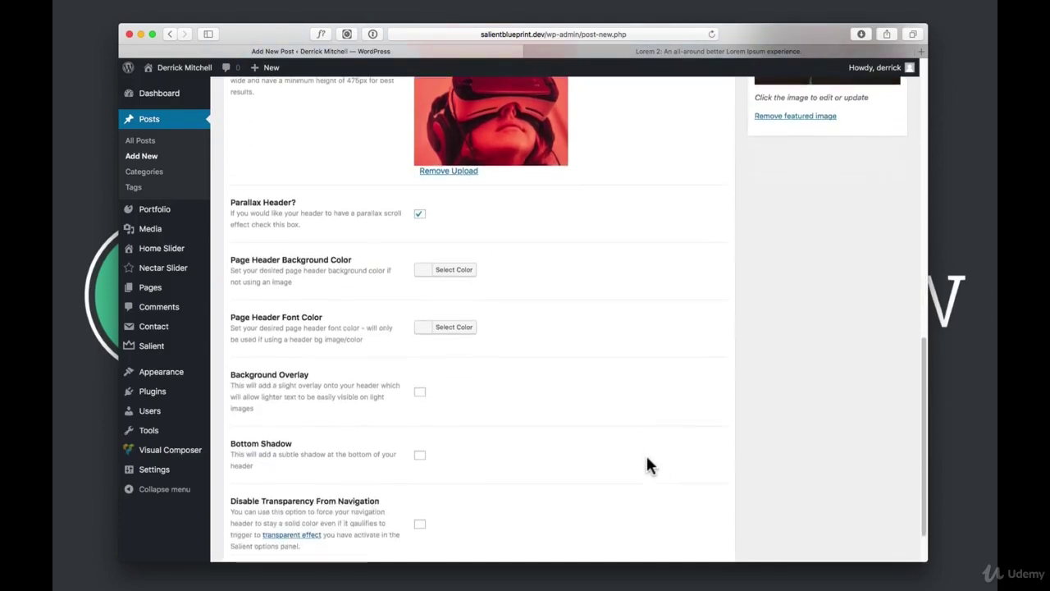
{"action": "scroll", "coordinate": [795, 481], "scroll_direction": "up", "scroll_amount": 10}
{"action": "scroll", "coordinate": [794, 480], "scroll_direction": "up", "scroll_amount": 5}
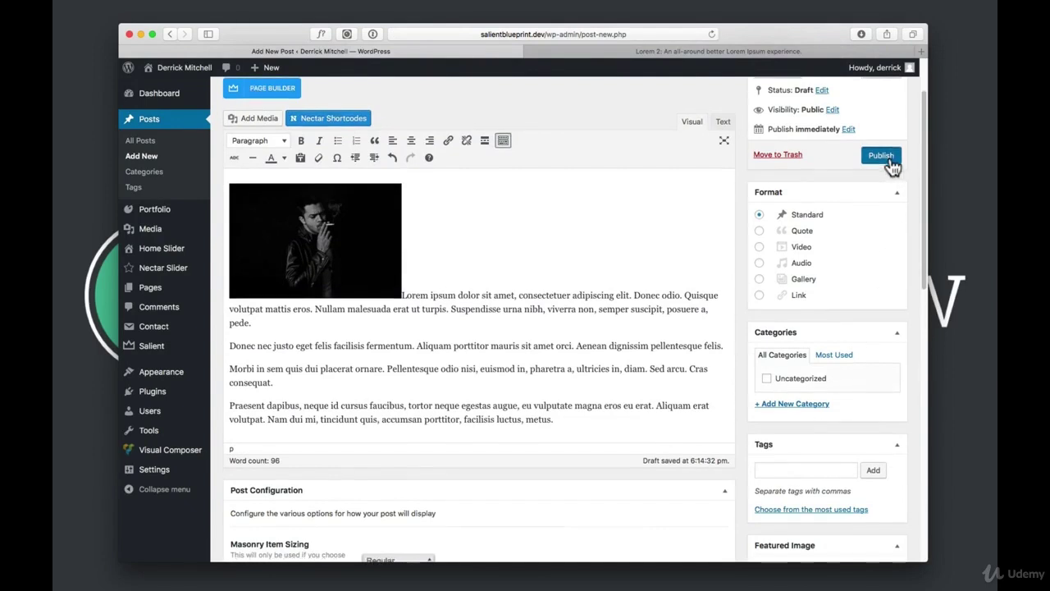
Set the status to Pending Review, check the publish date, then publish Another Post / Article
{"action": "scroll", "coordinate": [847, 159], "scroll_direction": "up", "scroll_amount": 2}
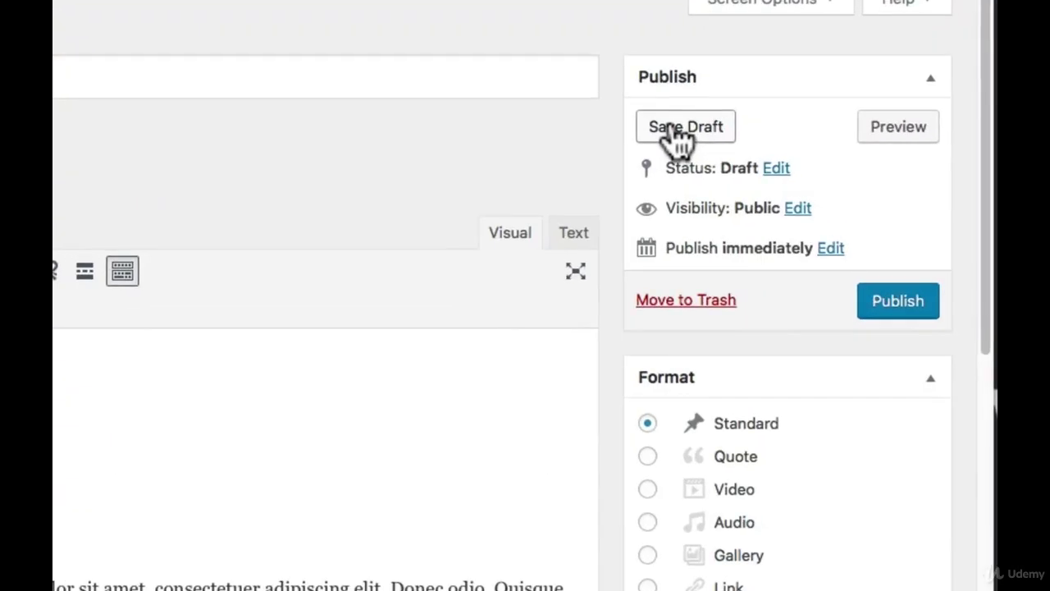
{"action": "left_click", "coordinate": [776, 168]}
{"action": "left_click", "coordinate": [758, 202]}
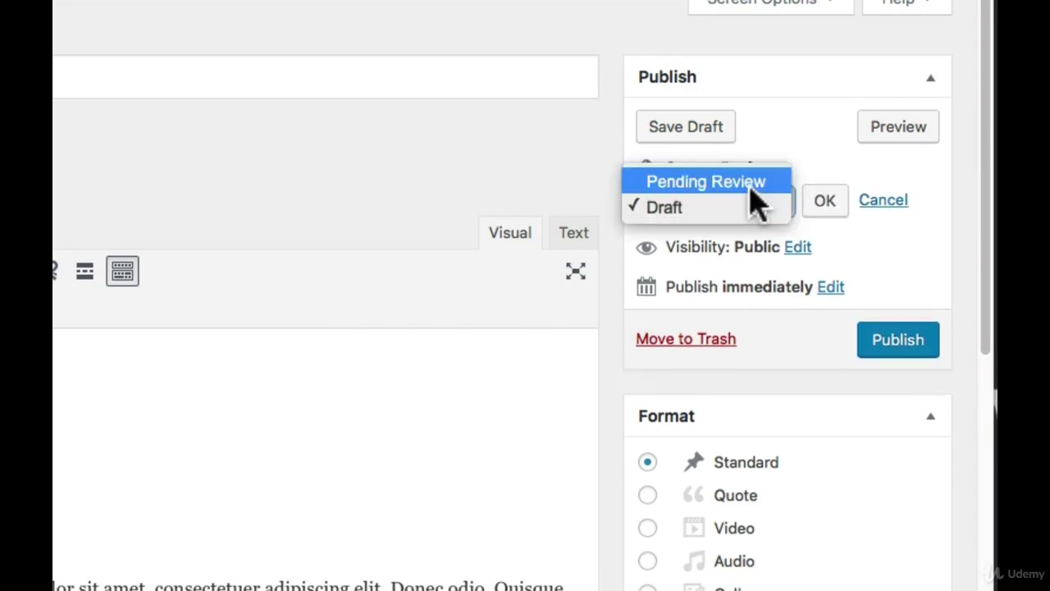
{"action": "left_click", "coordinate": [756, 183]}
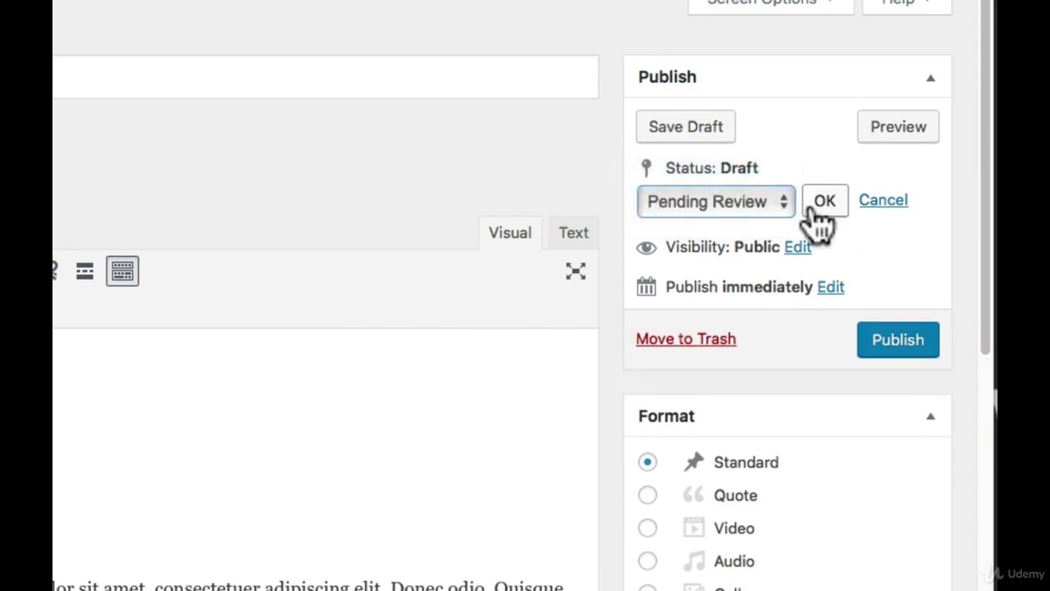
{"action": "left_click", "coordinate": [831, 287]}
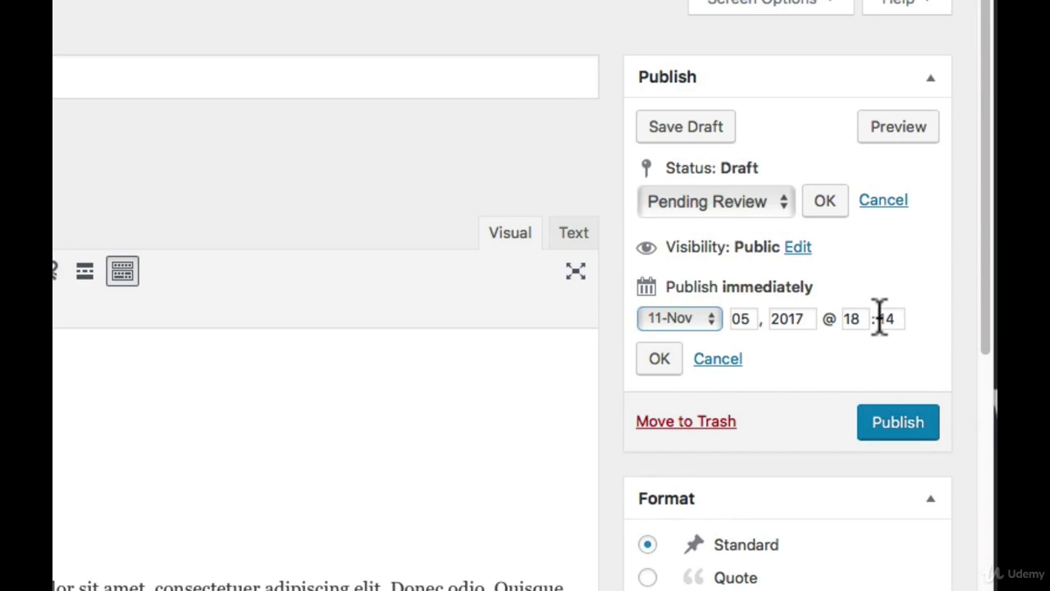
{"action": "left_click", "coordinate": [911, 434]}
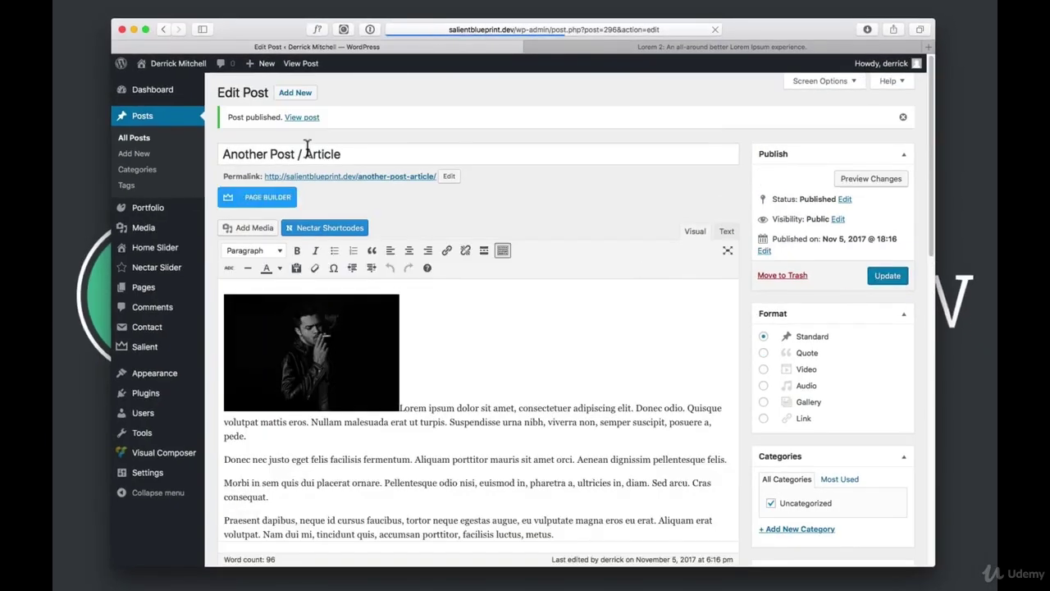
View the published post on the live site, scroll through it, then open the Blog page
{"action": "left_click", "coordinate": [293, 64]}
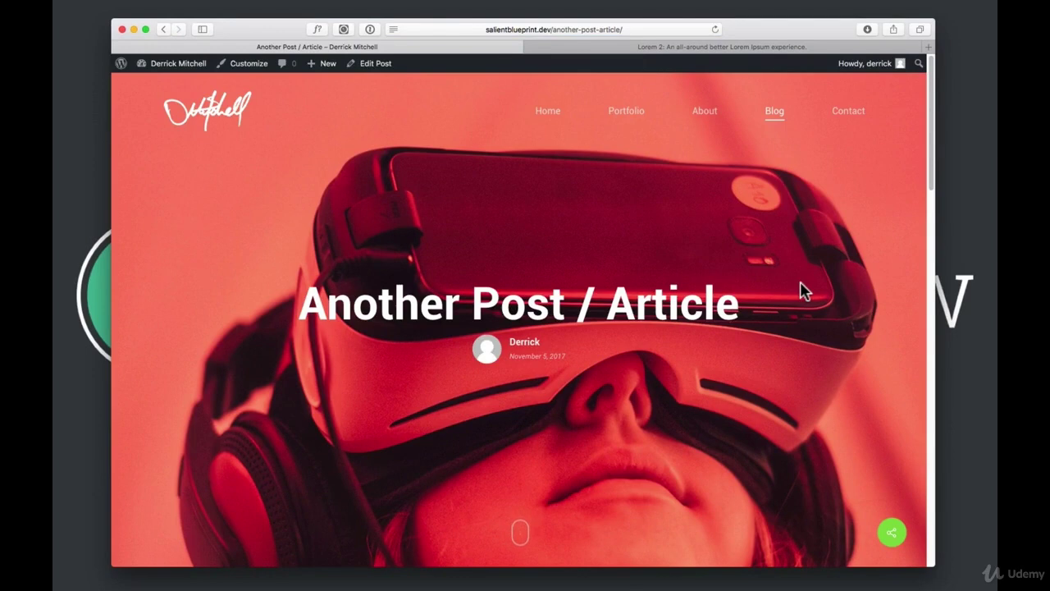
{"action": "scroll", "coordinate": [800, 290], "scroll_direction": "down", "scroll_amount": 3}
{"action": "scroll", "coordinate": [802, 291], "scroll_direction": "down", "scroll_amount": 5}
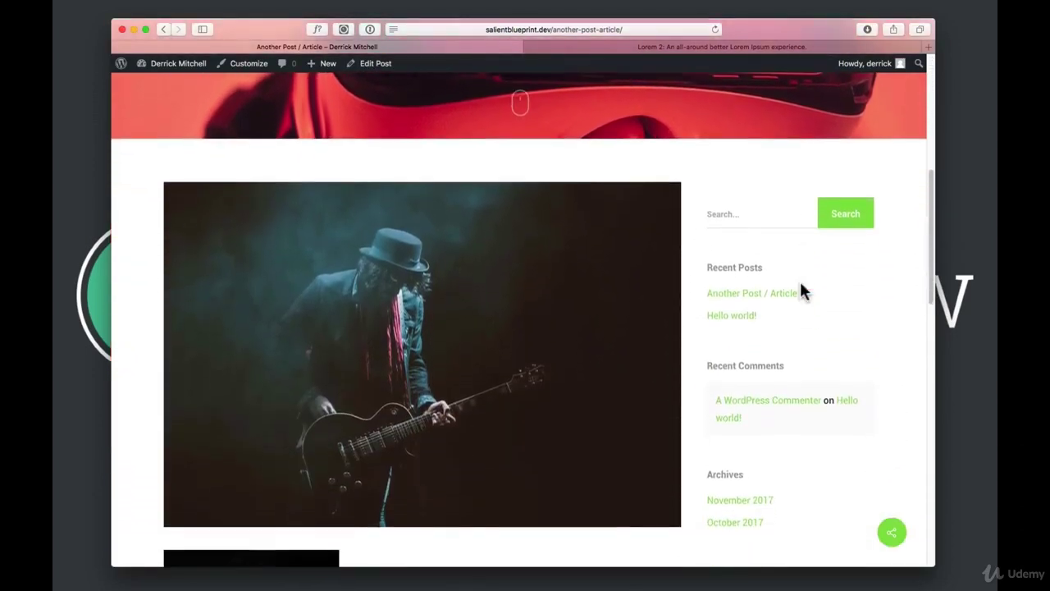
{"action": "scroll", "coordinate": [788, 283], "scroll_direction": "down", "scroll_amount": 1}
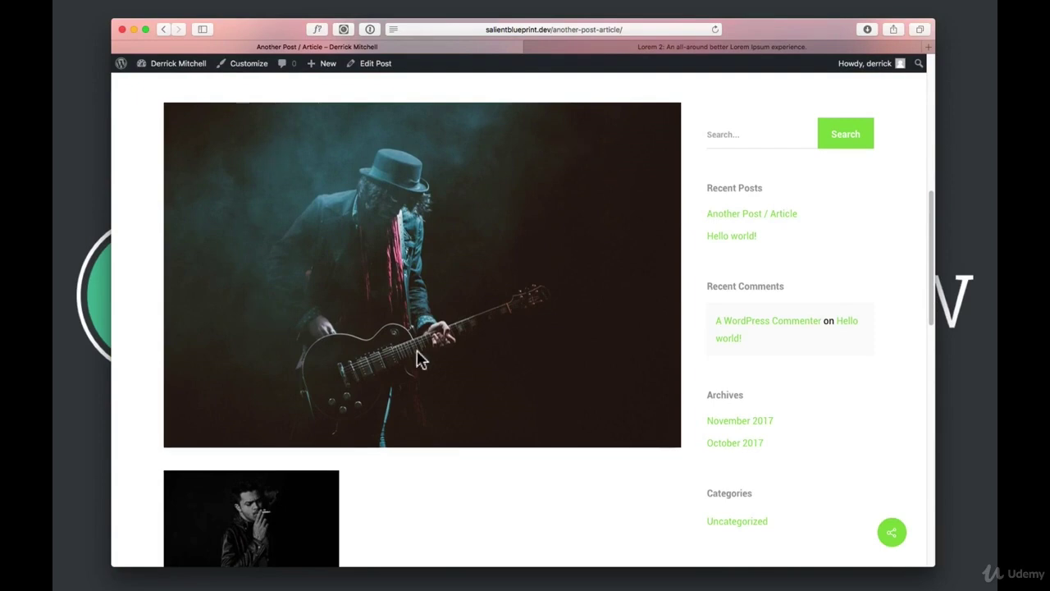
{"action": "scroll", "coordinate": [474, 349], "scroll_direction": "down", "scroll_amount": 5}
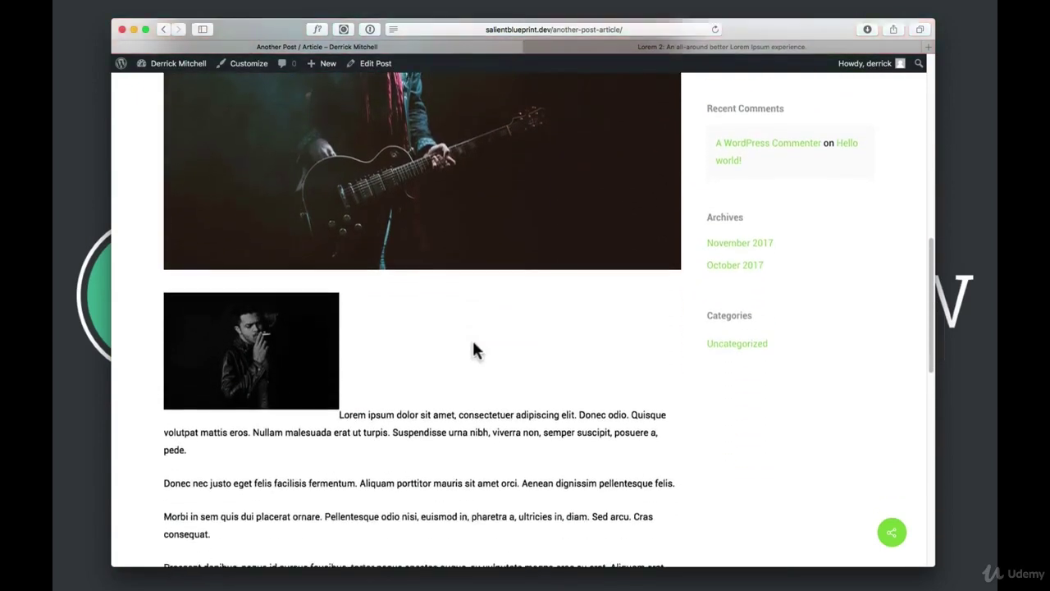
{"action": "scroll", "coordinate": [275, 348], "scroll_direction": "down", "scroll_amount": 5}
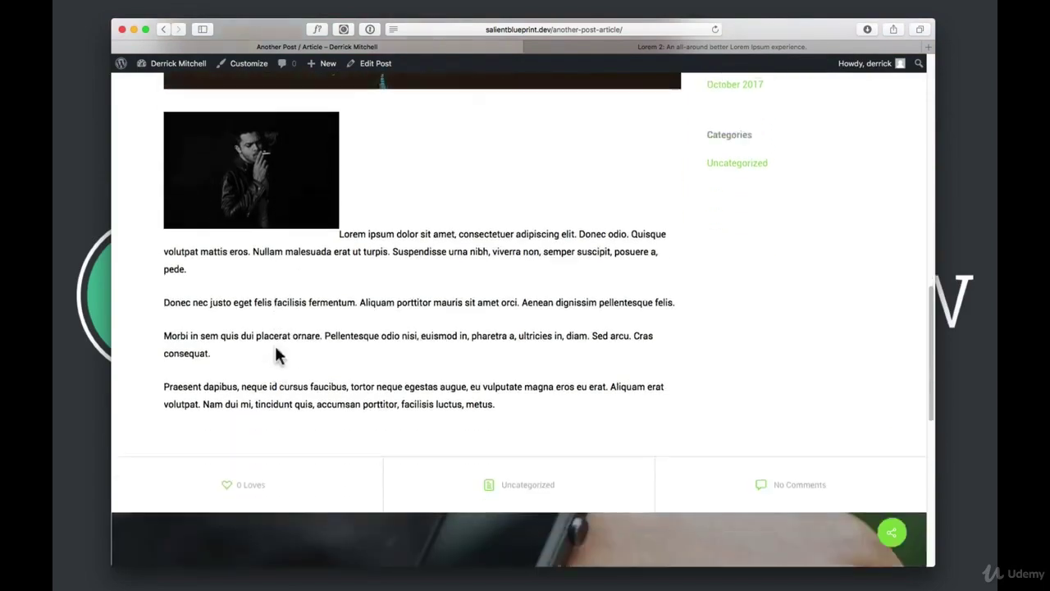
{"action": "scroll", "coordinate": [274, 343], "scroll_direction": "up", "scroll_amount": 15}
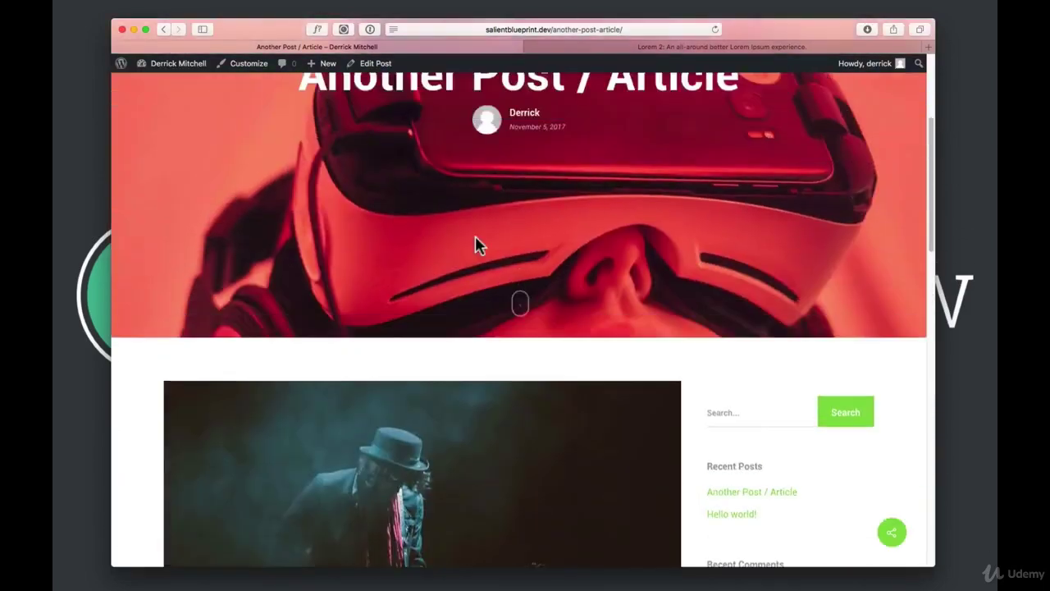
{"action": "left_click", "coordinate": [779, 119]}
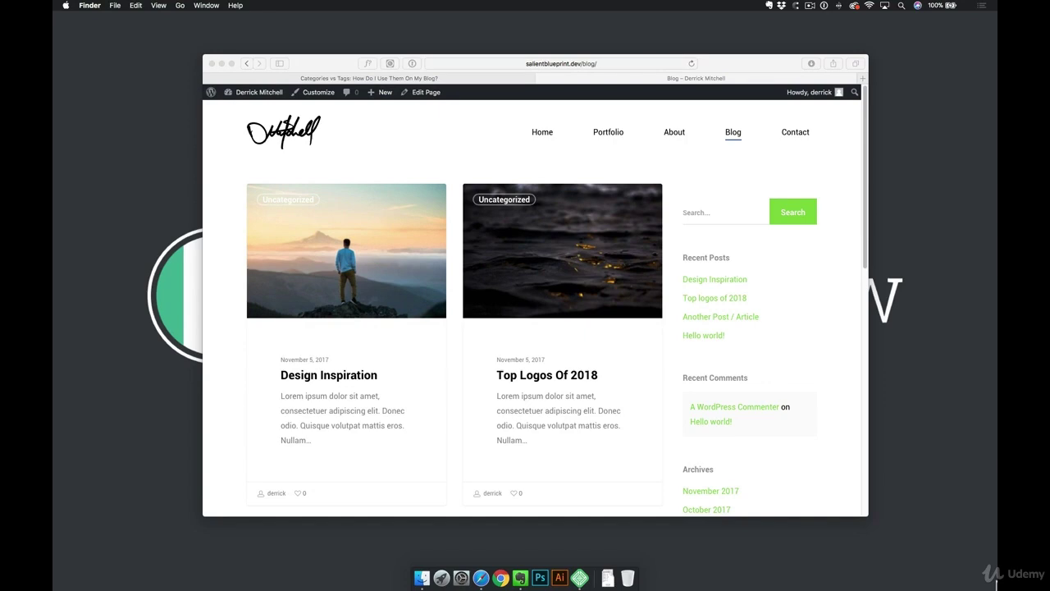
Visit the site's Portfolio page, then return to the home page and scroll down it
{"action": "left_click", "coordinate": [610, 136]}
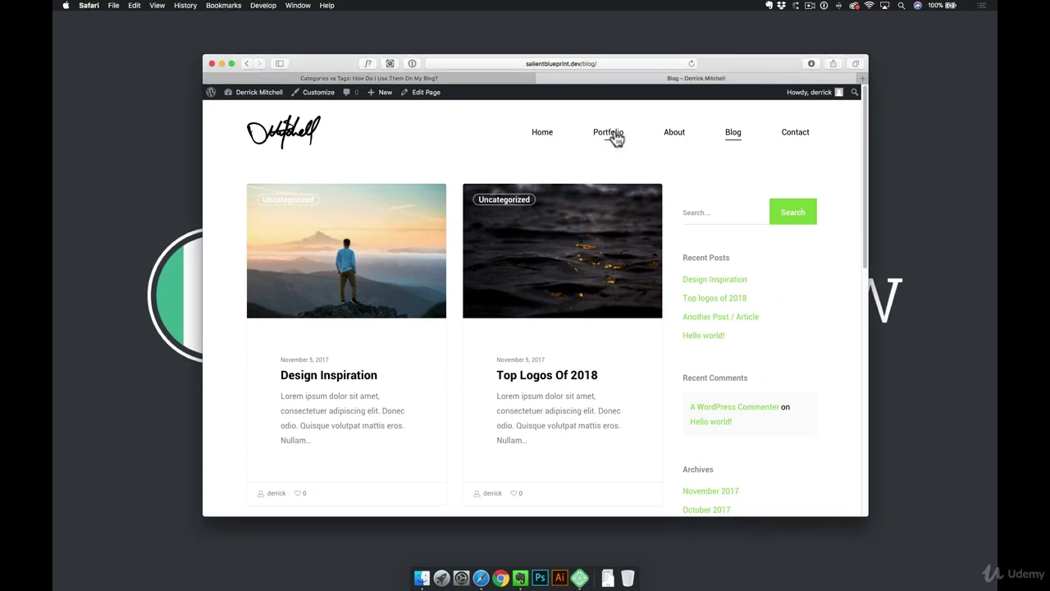
{"action": "left_click", "coordinate": [614, 136]}
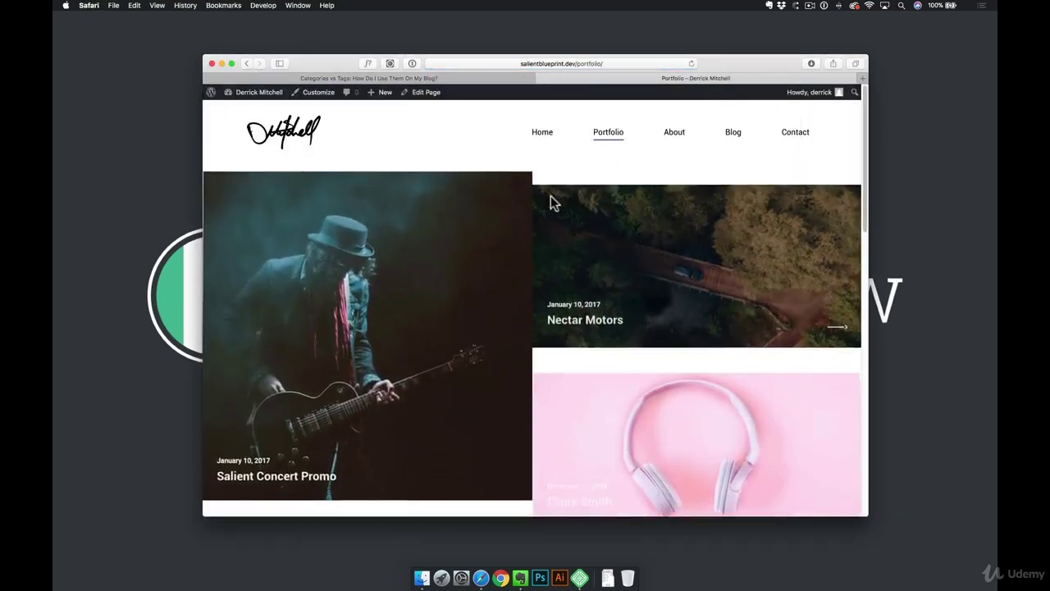
{"action": "left_click", "coordinate": [280, 134]}
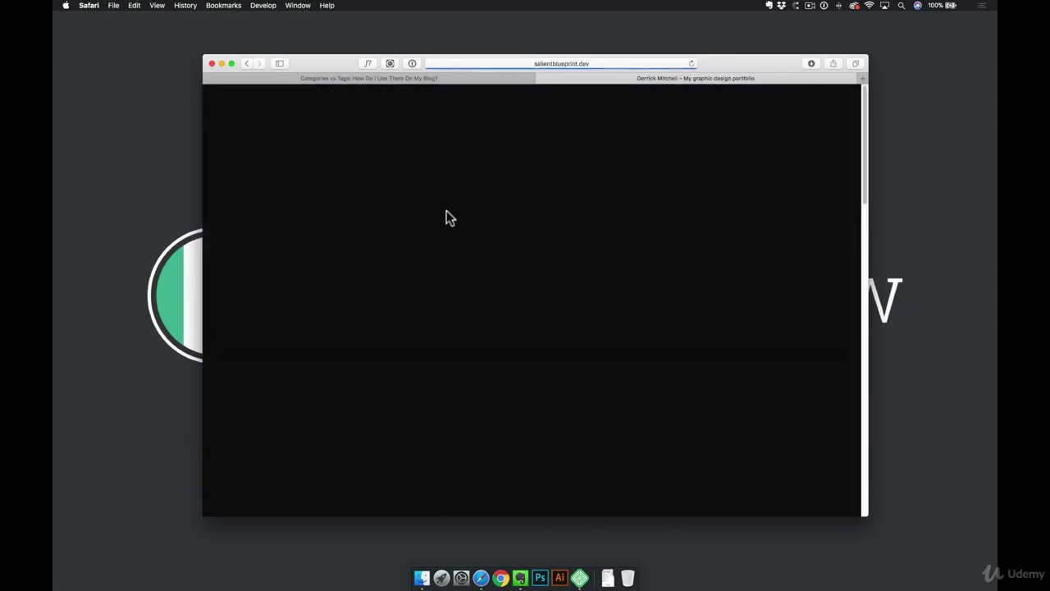
{"action": "scroll", "coordinate": [451, 246], "scroll_direction": "down", "scroll_amount": 5}
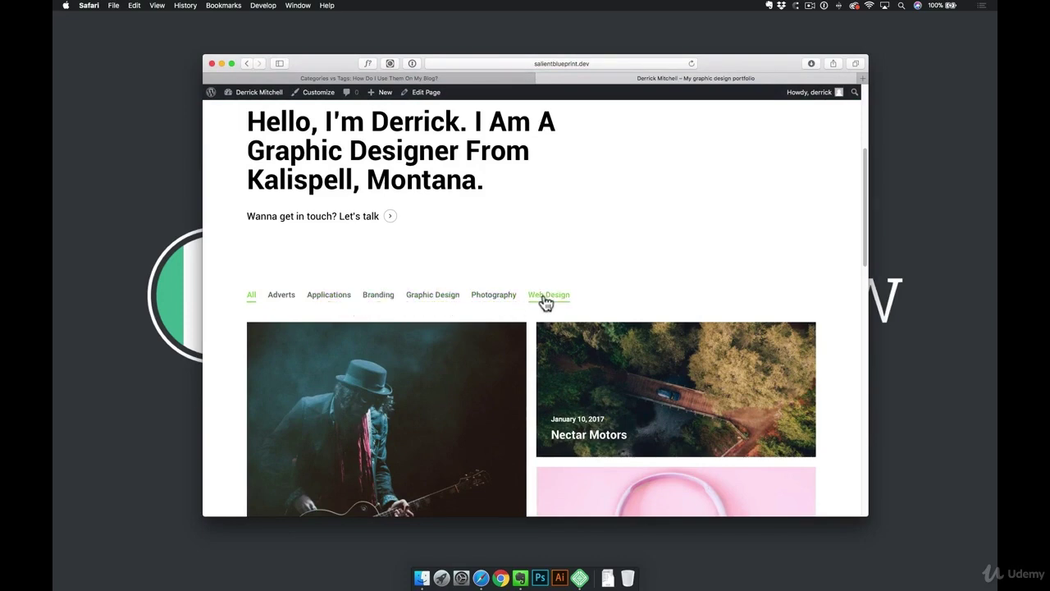
{"action": "scroll", "coordinate": [546, 302], "scroll_direction": "down", "scroll_amount": 1}
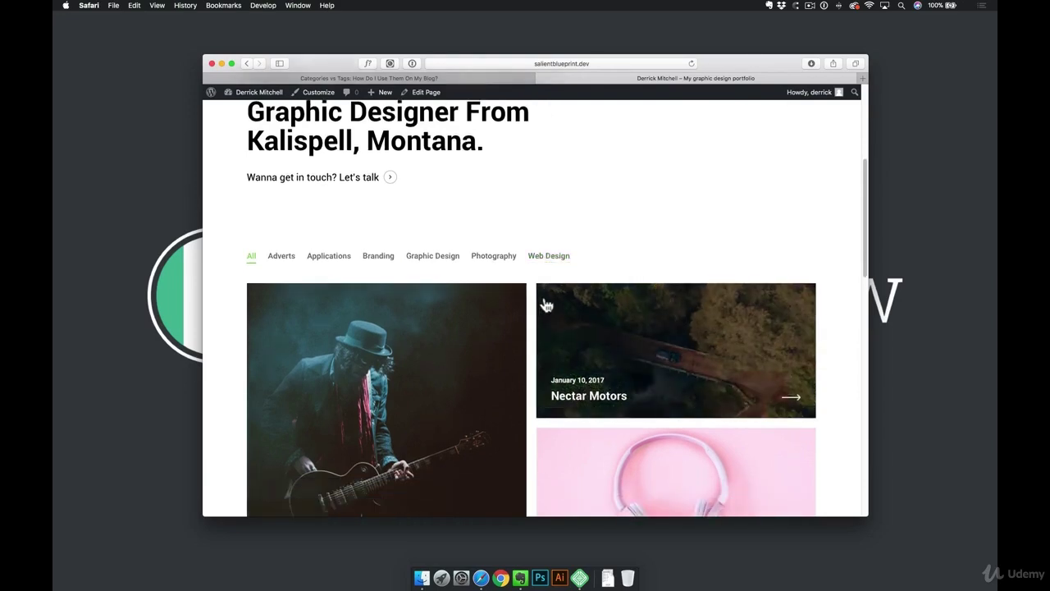
{"action": "scroll", "coordinate": [618, 237], "scroll_direction": "down", "scroll_amount": 2}
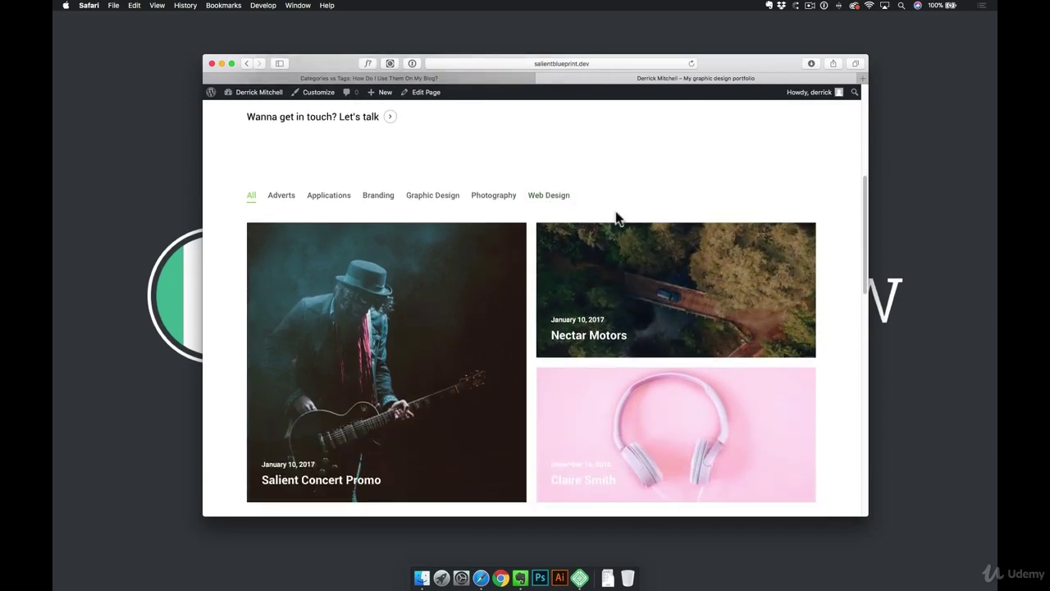
Filter projects by Web Design and Photography, open the Blog, then switch to the Categories vs Tags tab
{"action": "left_click", "coordinate": [555, 204]}
{"action": "left_click", "coordinate": [494, 198]}
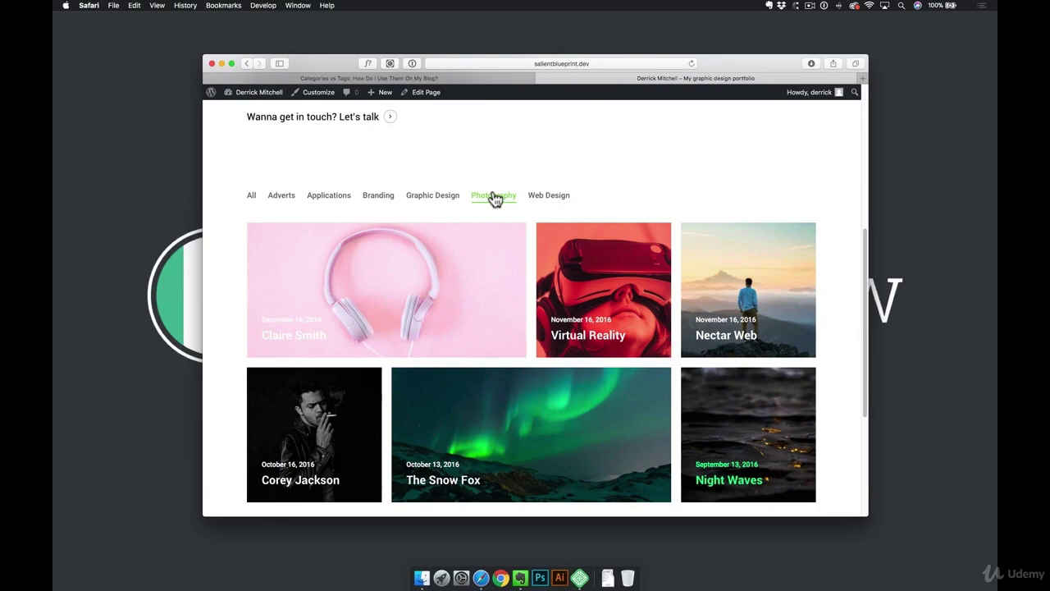
{"action": "scroll", "coordinate": [521, 197], "scroll_direction": "up", "scroll_amount": 5}
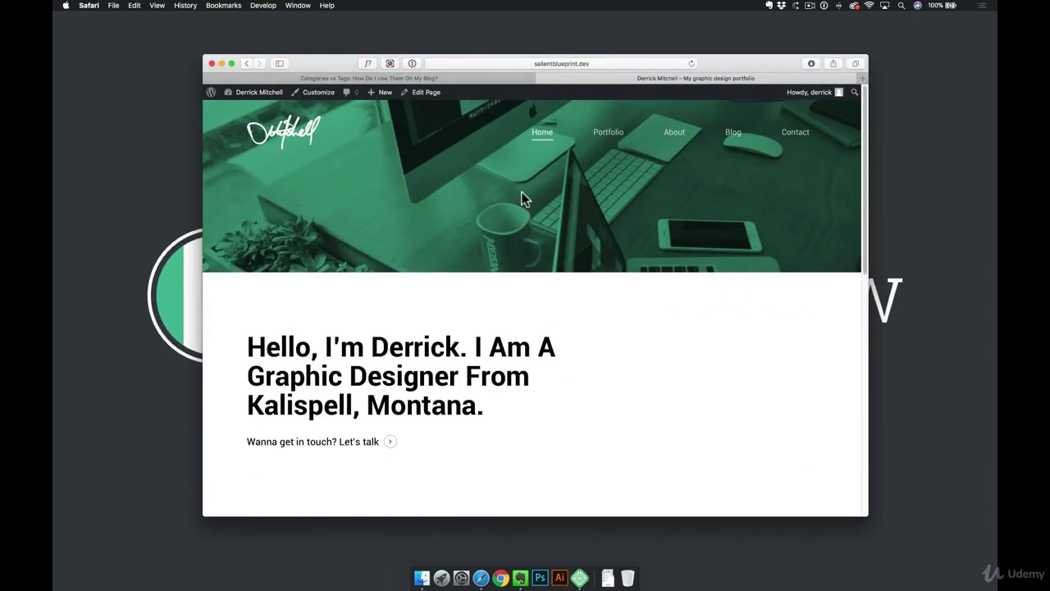
{"action": "scroll", "coordinate": [523, 198], "scroll_direction": "down", "scroll_amount": 5}
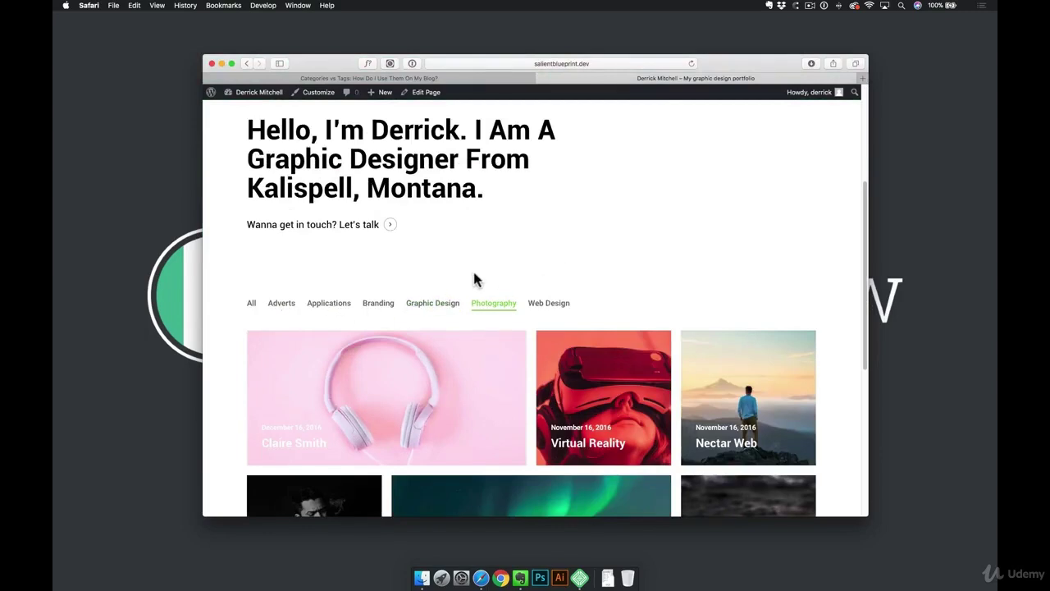
{"action": "scroll", "coordinate": [475, 279], "scroll_direction": "up", "scroll_amount": 5}
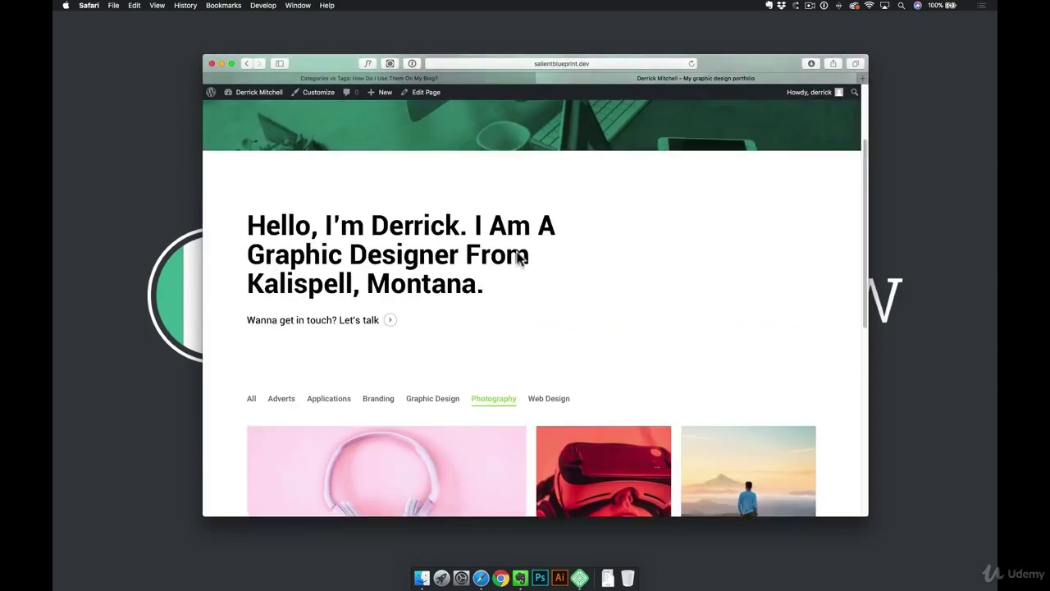
{"action": "left_click", "coordinate": [734, 135]}
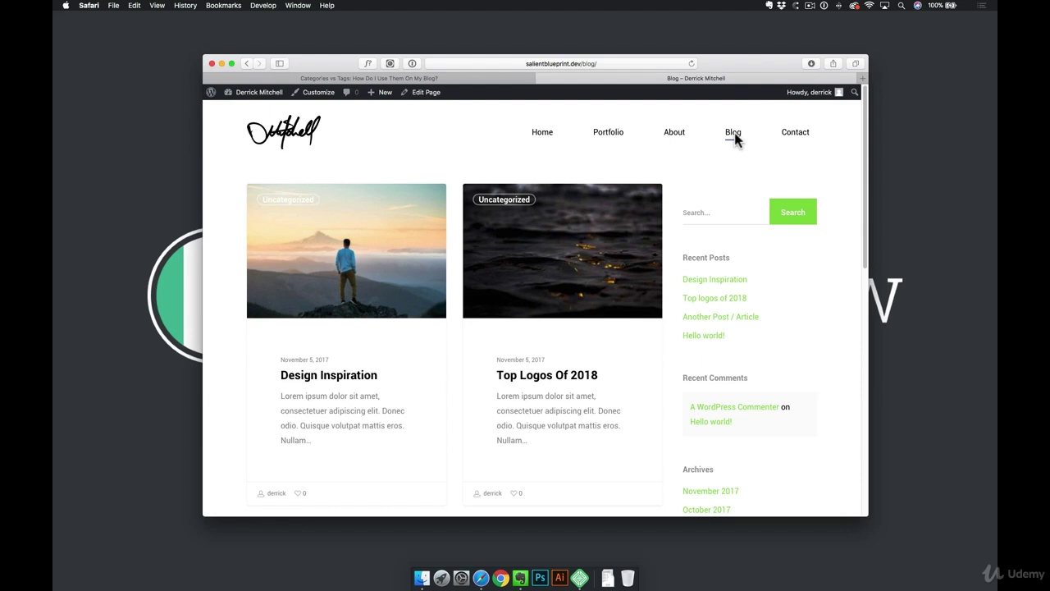
{"action": "left_click", "coordinate": [489, 78]}
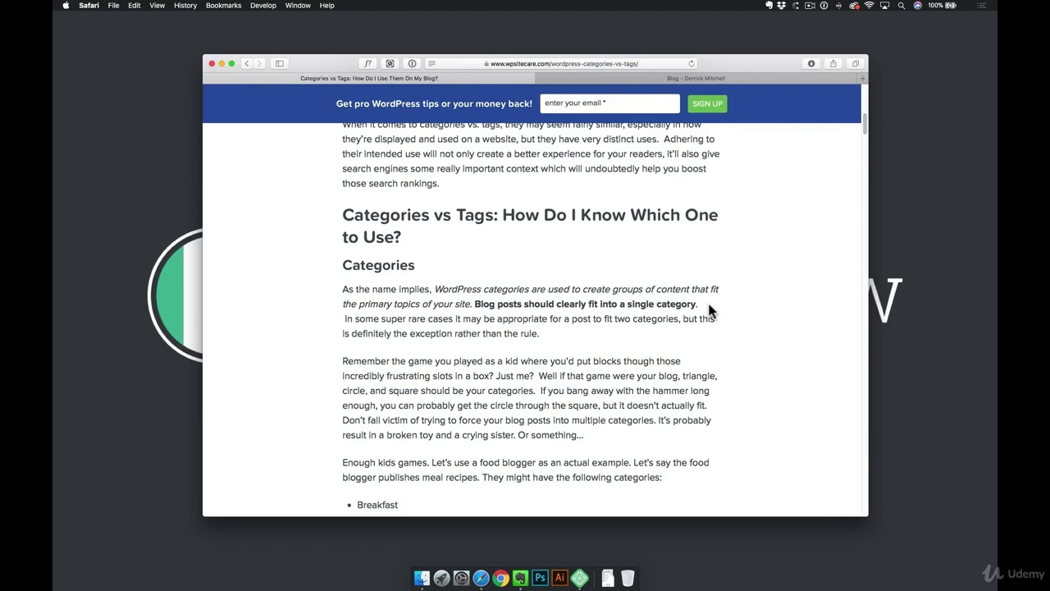
Read the categories-versus-tags article, highlighting example category names like Breakfast, then return to the Blog tab
{"action": "scroll", "coordinate": [584, 378], "scroll_direction": "down", "scroll_amount": 5}
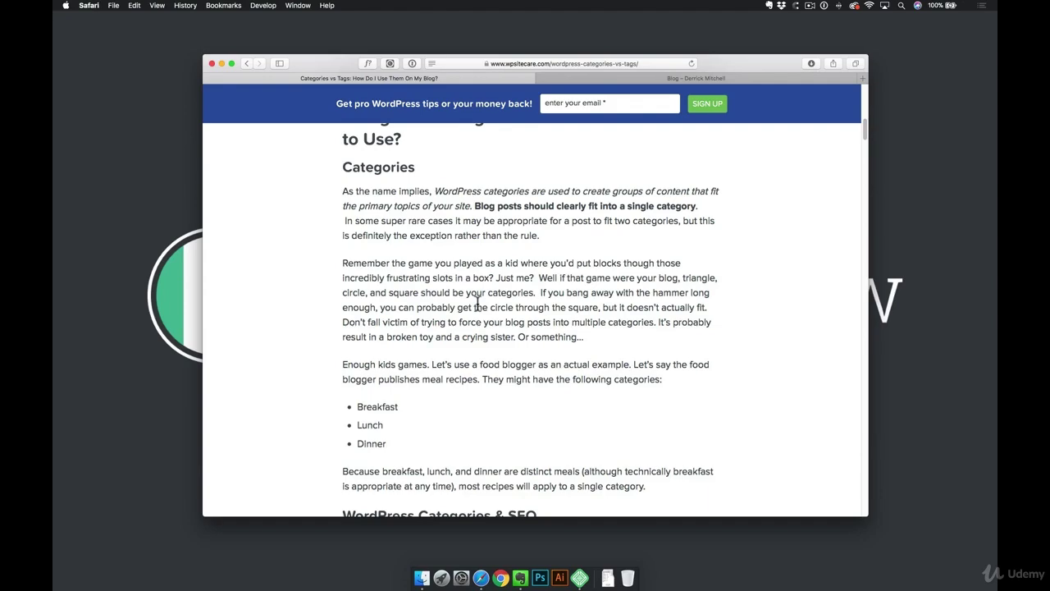
{"action": "scroll", "coordinate": [493, 304], "scroll_direction": "down", "scroll_amount": 5}
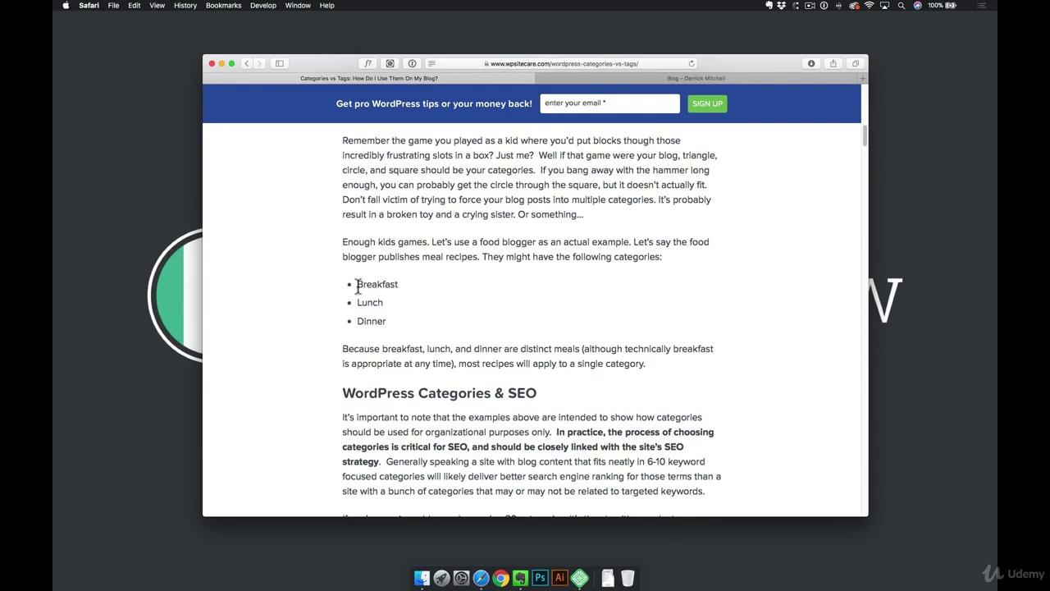
{"action": "left_click_drag", "start_coordinate": [358, 285], "coordinate": [384, 304]}
{"action": "left_click_drag", "start_coordinate": [358, 284], "coordinate": [399, 285]}
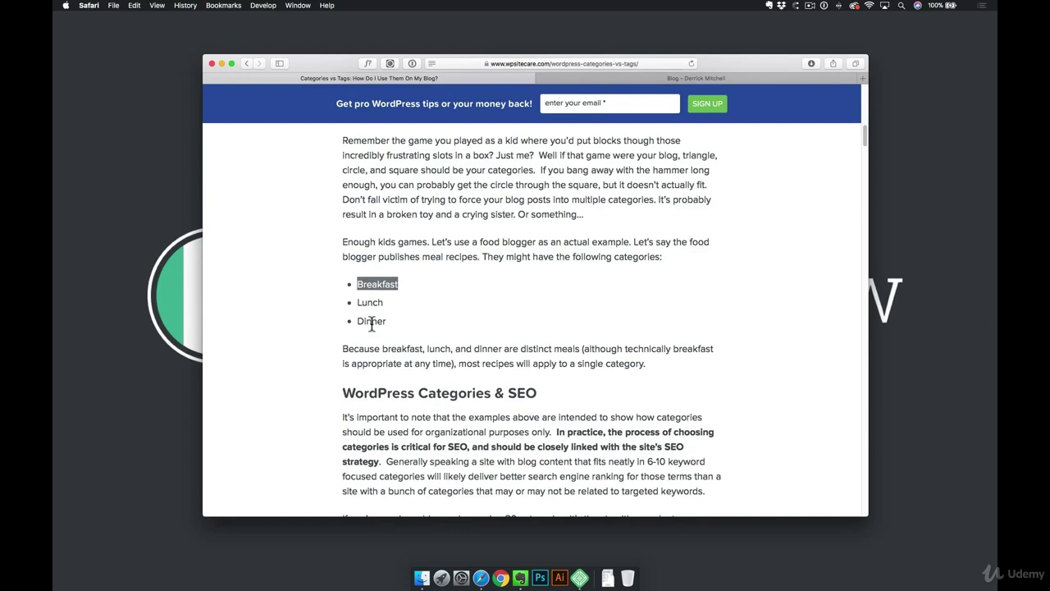
{"action": "scroll", "coordinate": [372, 324], "scroll_direction": "down", "scroll_amount": 20}
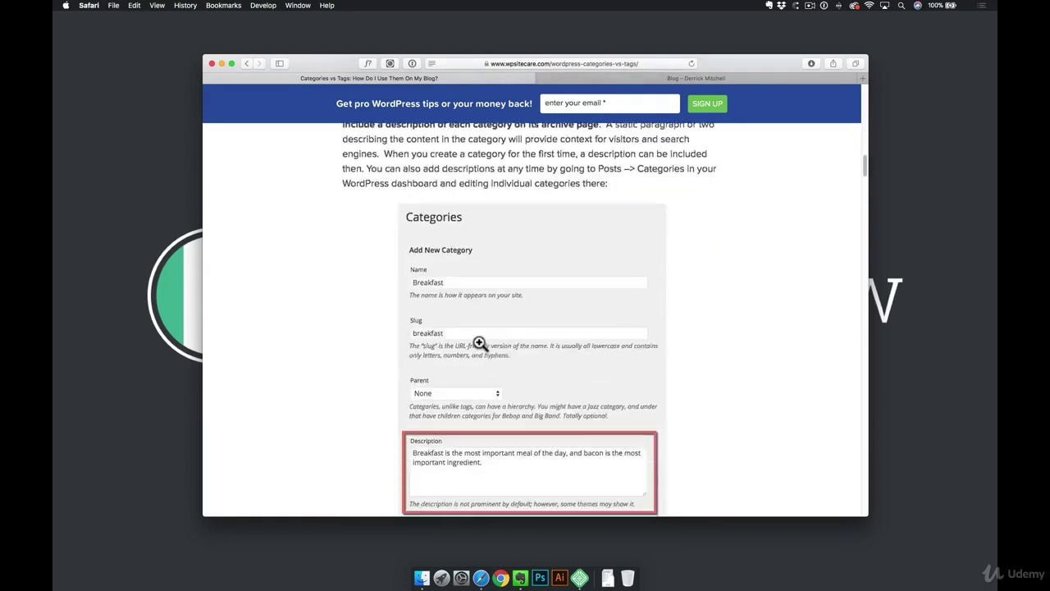
{"action": "scroll", "coordinate": [484, 341], "scroll_direction": "down", "scroll_amount": 10}
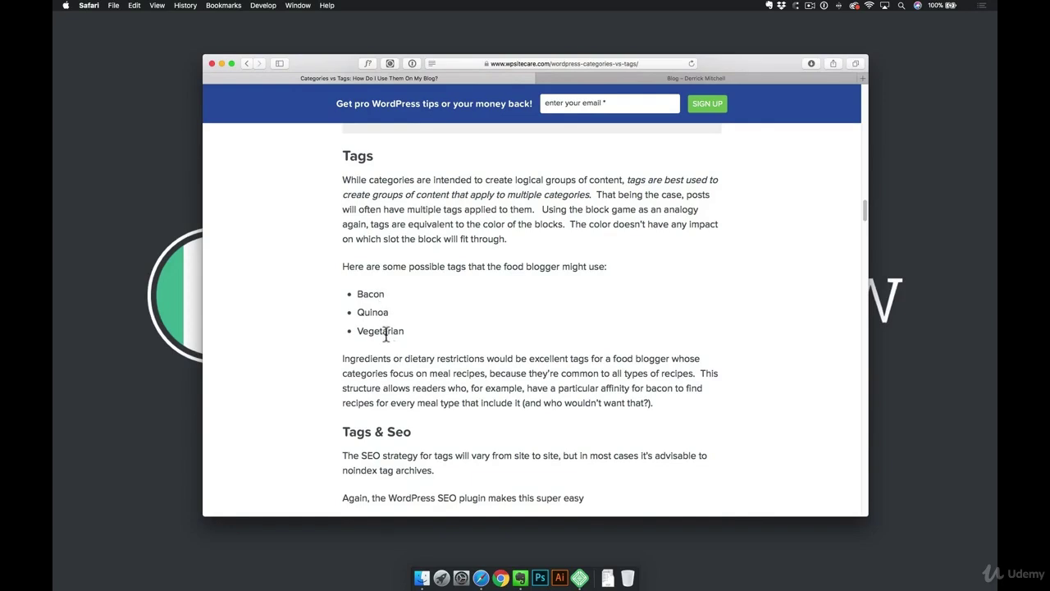
{"action": "left_click", "coordinate": [714, 79]}
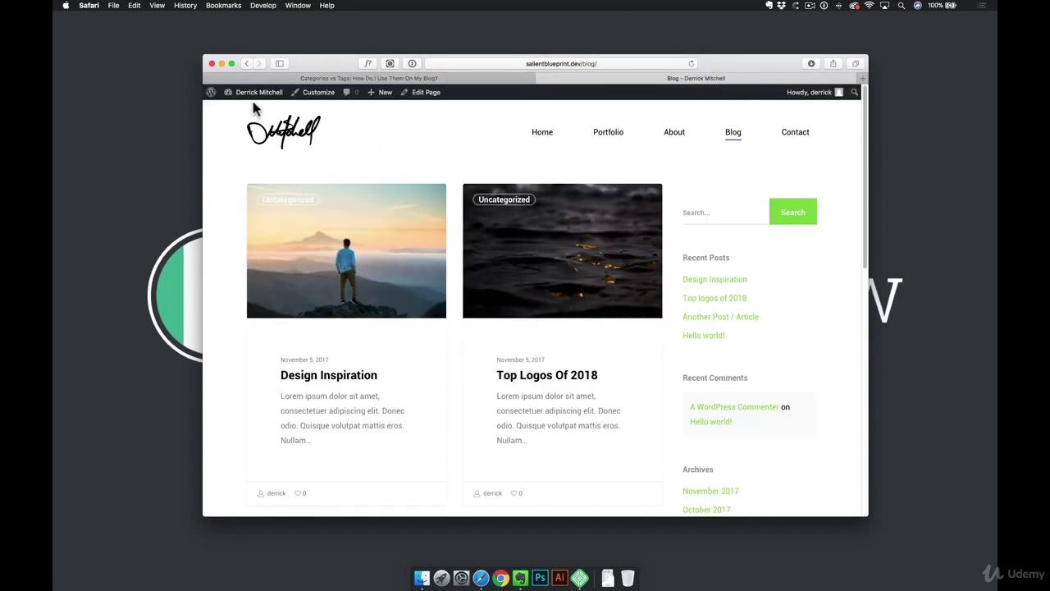
Go to the admin dashboard and open Posts > Categories
{"action": "mouse_move", "coordinate": [260, 102]}
{"action": "scroll", "coordinate": [361, 331], "scroll_direction": "down", "scroll_amount": 5}
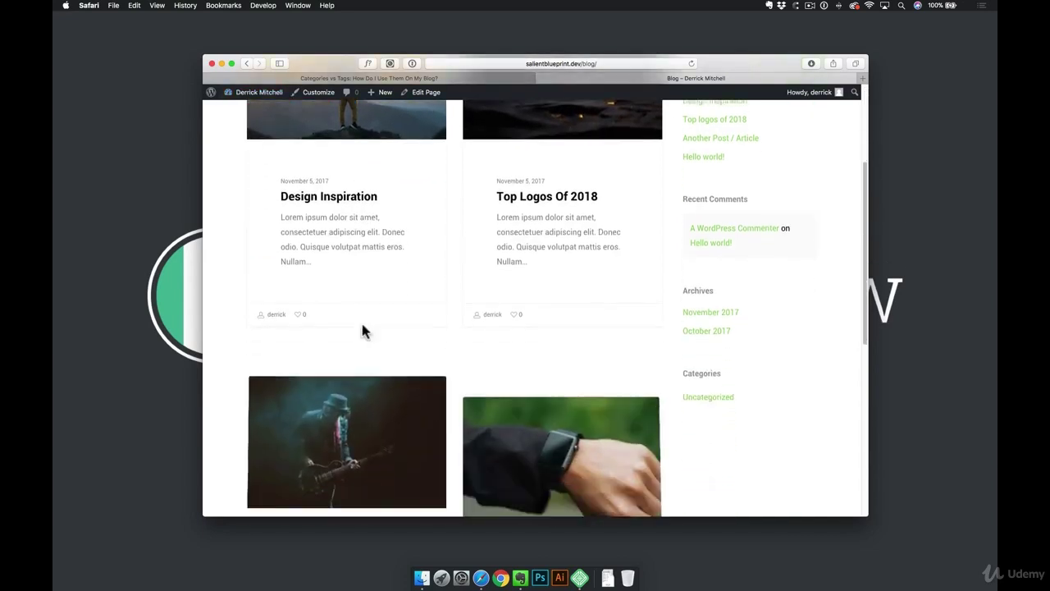
{"action": "scroll", "coordinate": [366, 332], "scroll_direction": "up", "scroll_amount": 5}
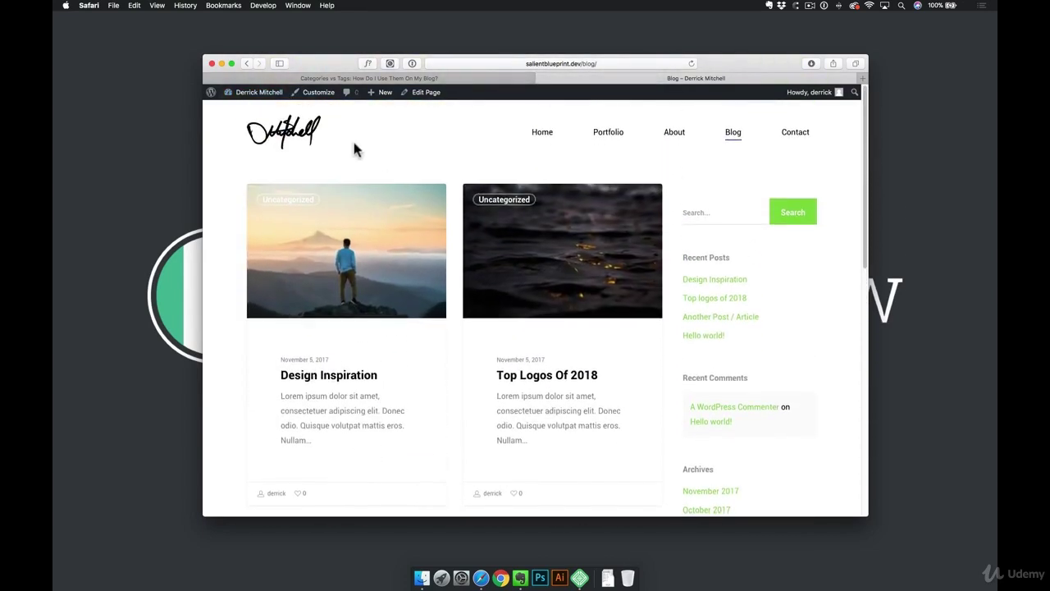
{"action": "left_click", "coordinate": [261, 94]}
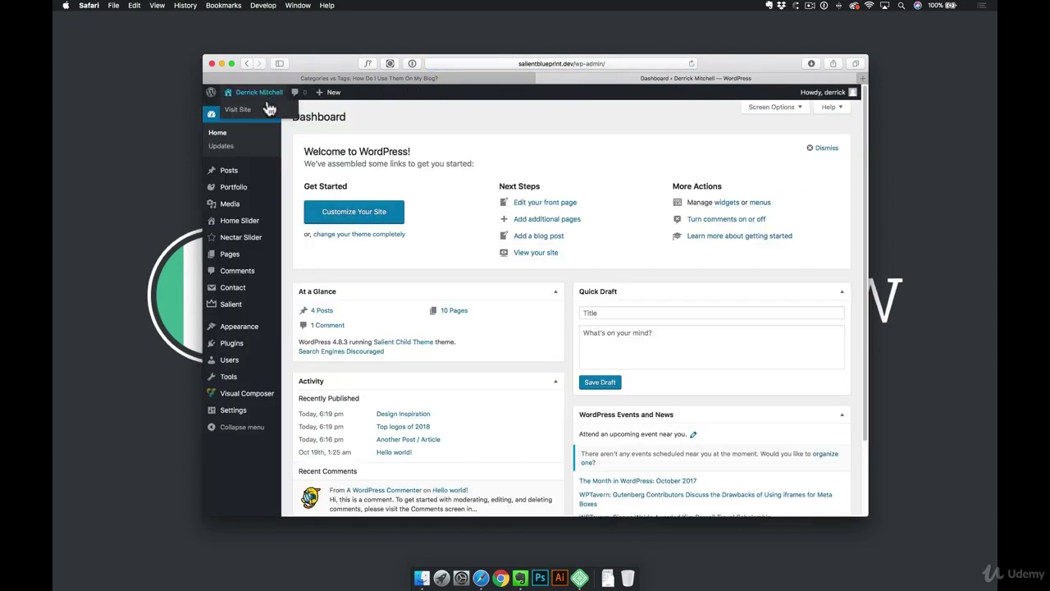
{"action": "mouse_move", "coordinate": [240, 179]}
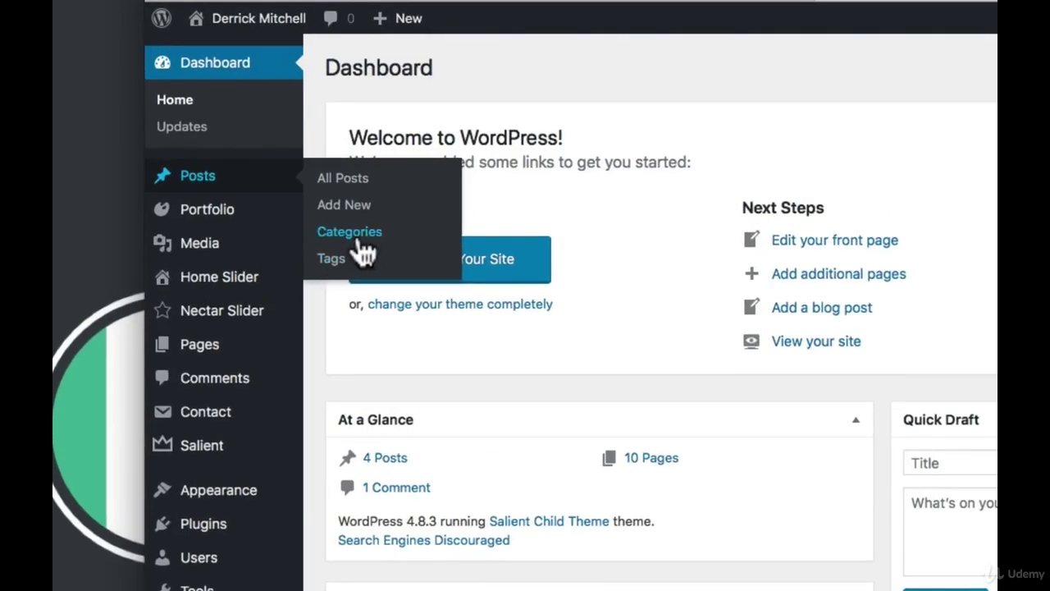
{"action": "left_click", "coordinate": [354, 233]}
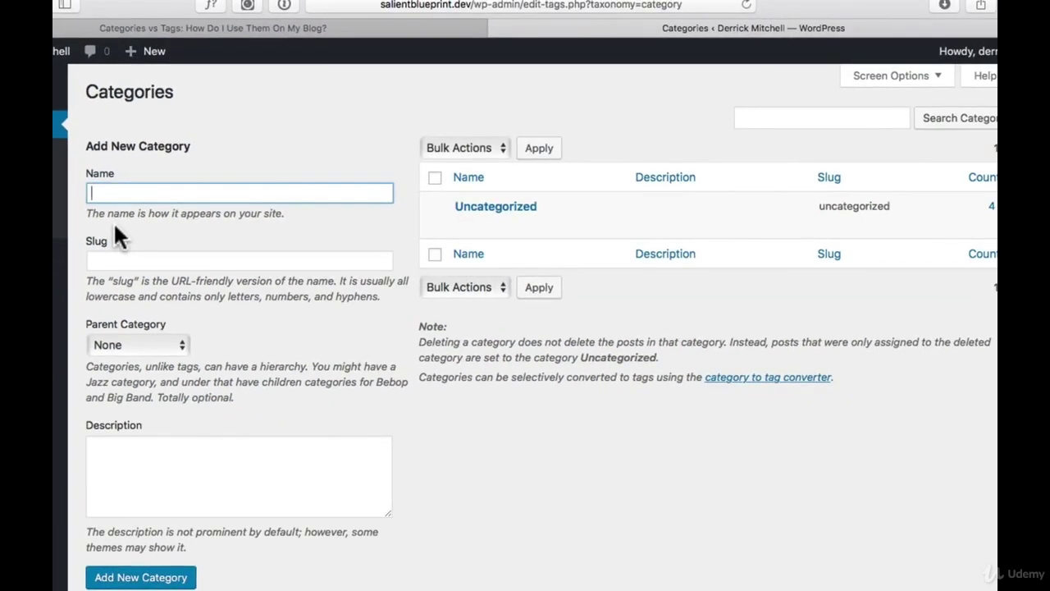
Add the lowercase category 'tutorials'
{"action": "type", "text": "TUTORIALS"}
{"action": "key", "text": "super+a"}
{"action": "type", "text": "tutorials"}
{"action": "key", "text": "Return"}
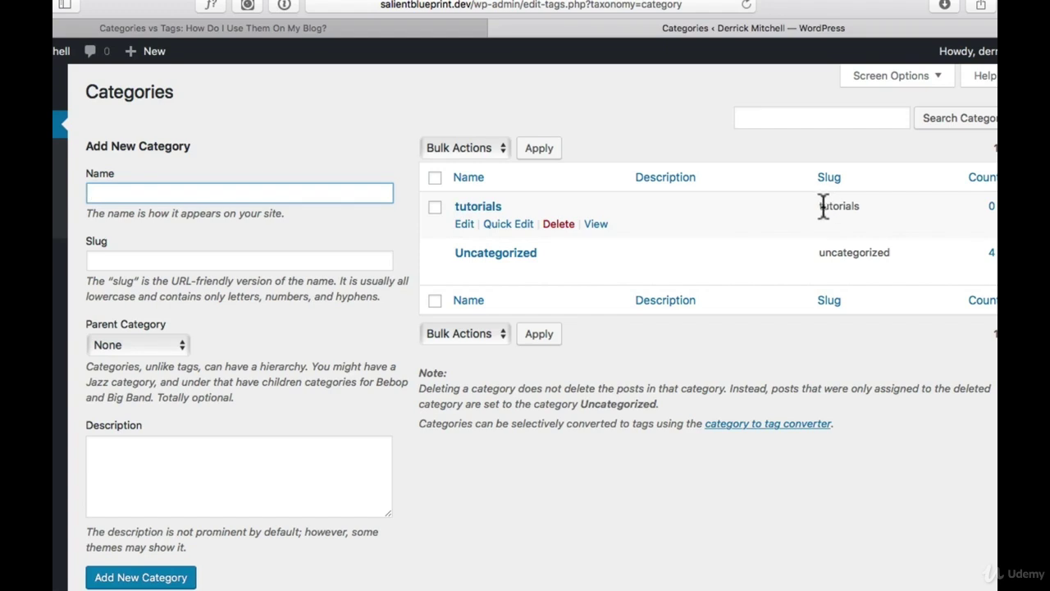
{"action": "left_click", "coordinate": [199, 263]}
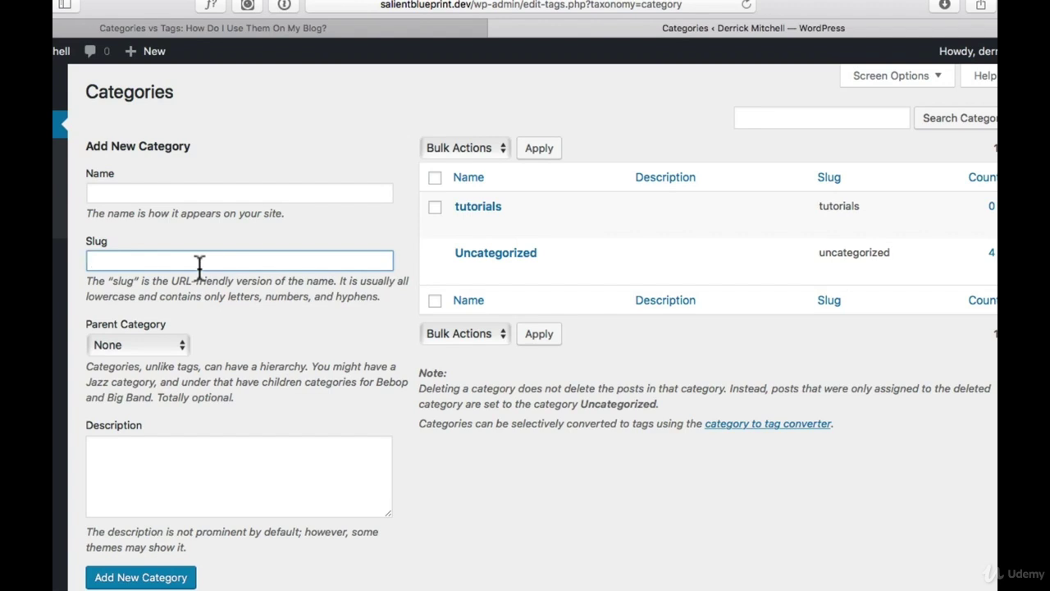
{"action": "left_click", "coordinate": [235, 494]}
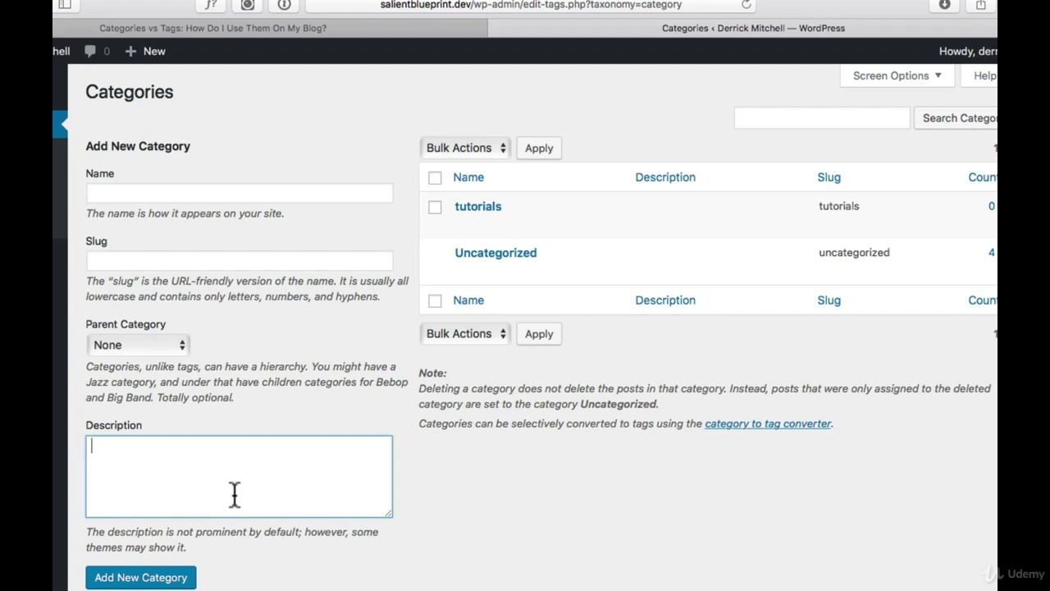
{"action": "left_click", "coordinate": [185, 194]}
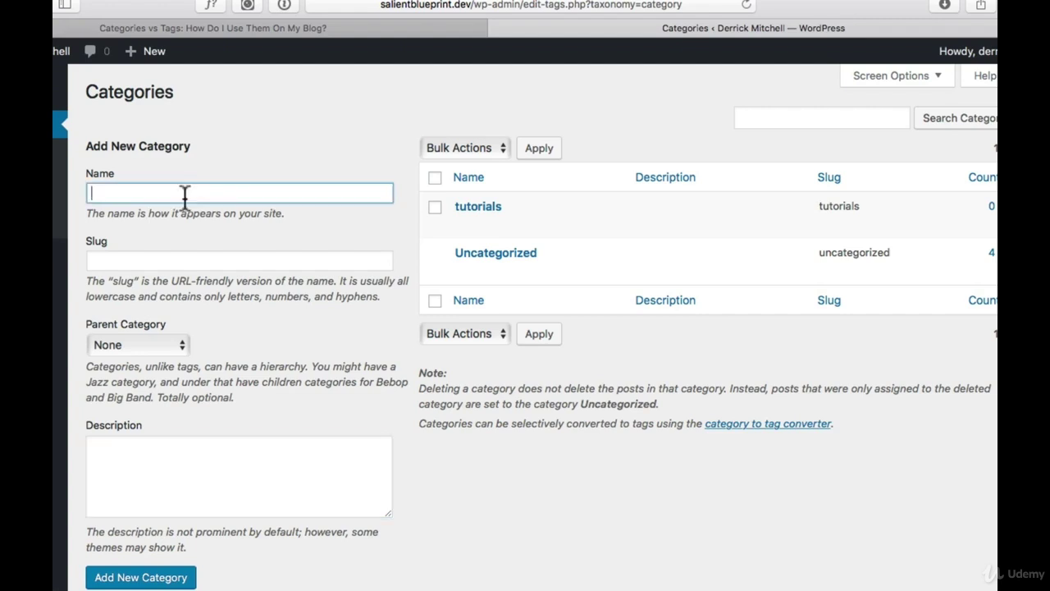
Add the categories 'freelancing' and 'business'
{"action": "type", "text": "freelancing"}
{"action": "left_click", "coordinate": [157, 574]}
{"action": "left_click", "coordinate": [196, 194]}
{"action": "type", "text": "business"}
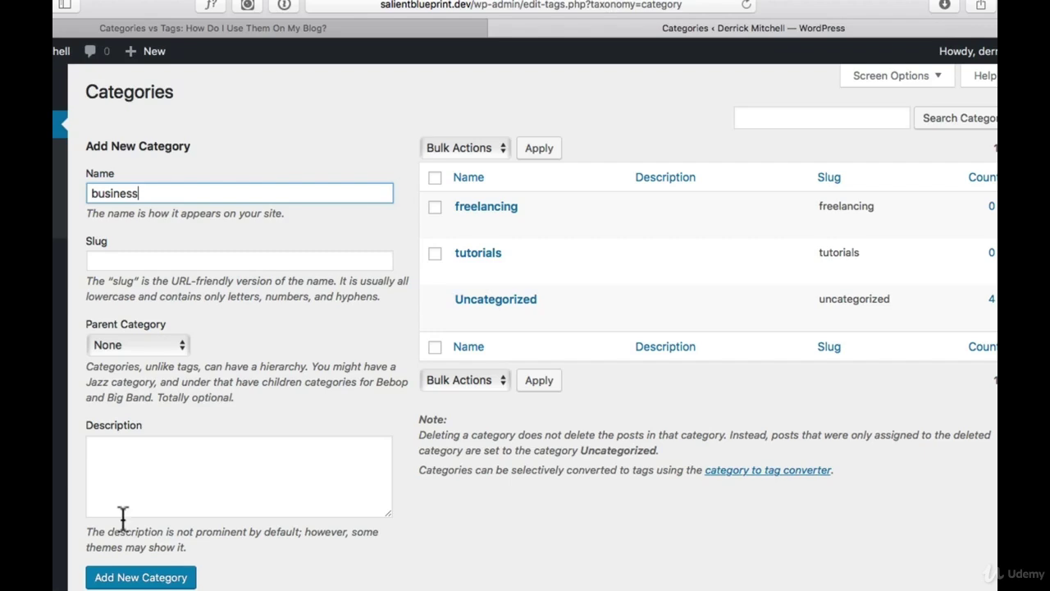
{"action": "left_click", "coordinate": [132, 582]}
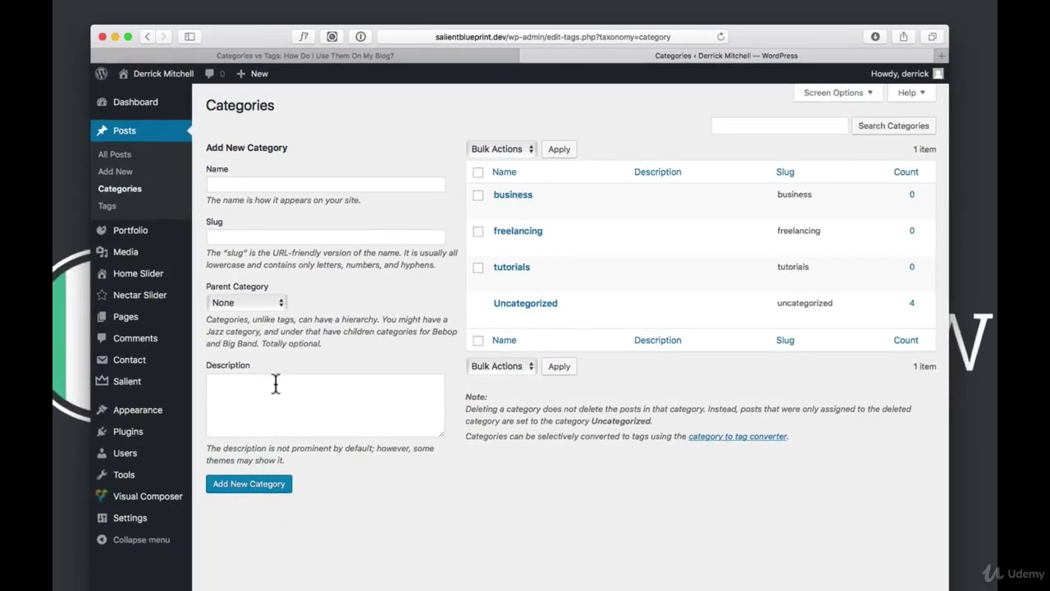
Open the Design Inspiration post for editing and file it under the tutorials category
{"action": "left_click", "coordinate": [128, 134]}
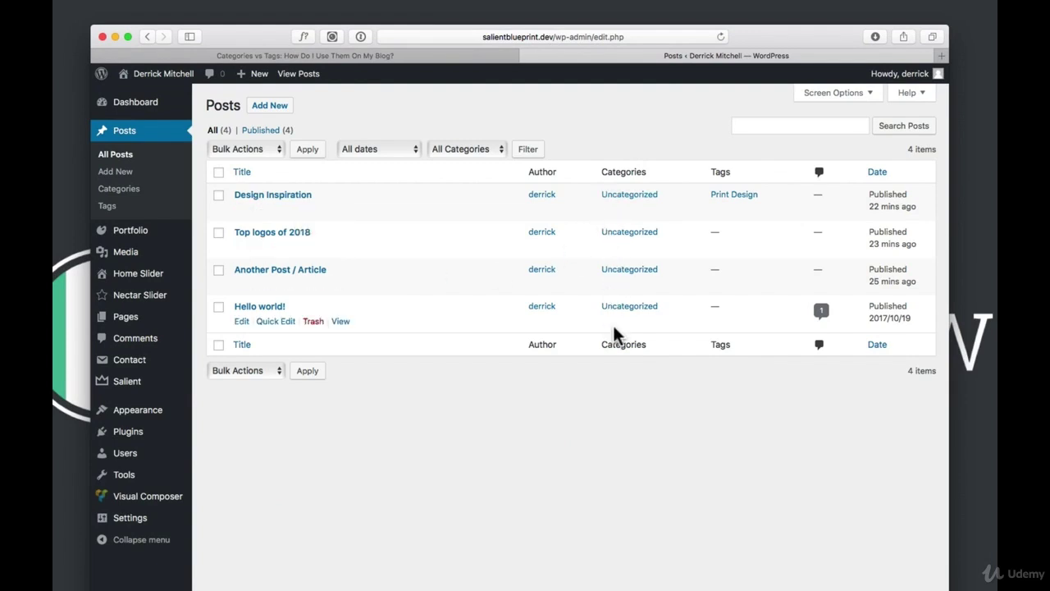
{"action": "left_click", "coordinate": [241, 210]}
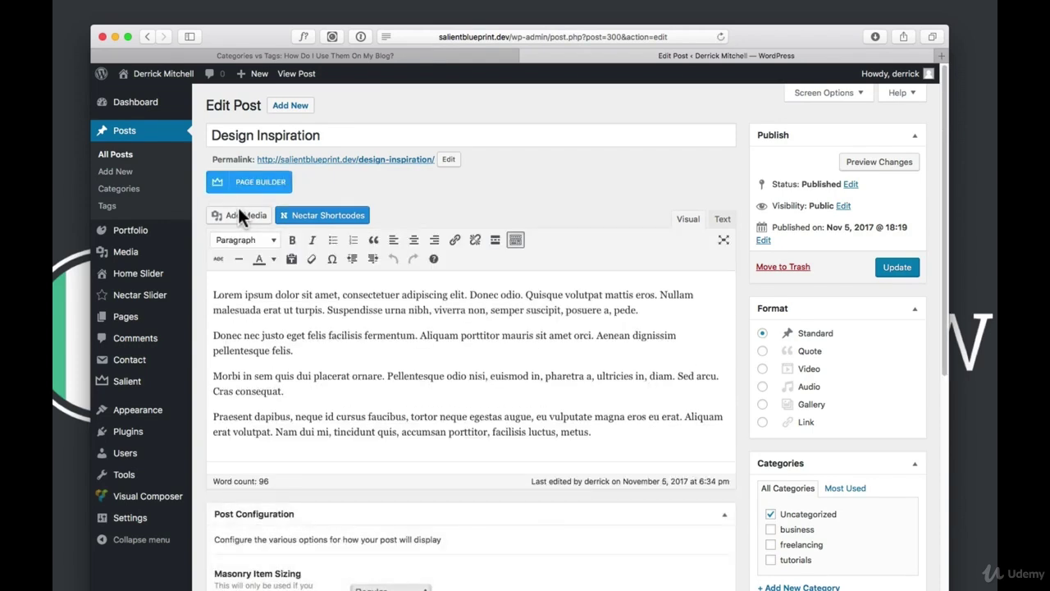
{"action": "scroll", "coordinate": [821, 508], "scroll_direction": "down", "scroll_amount": 2}
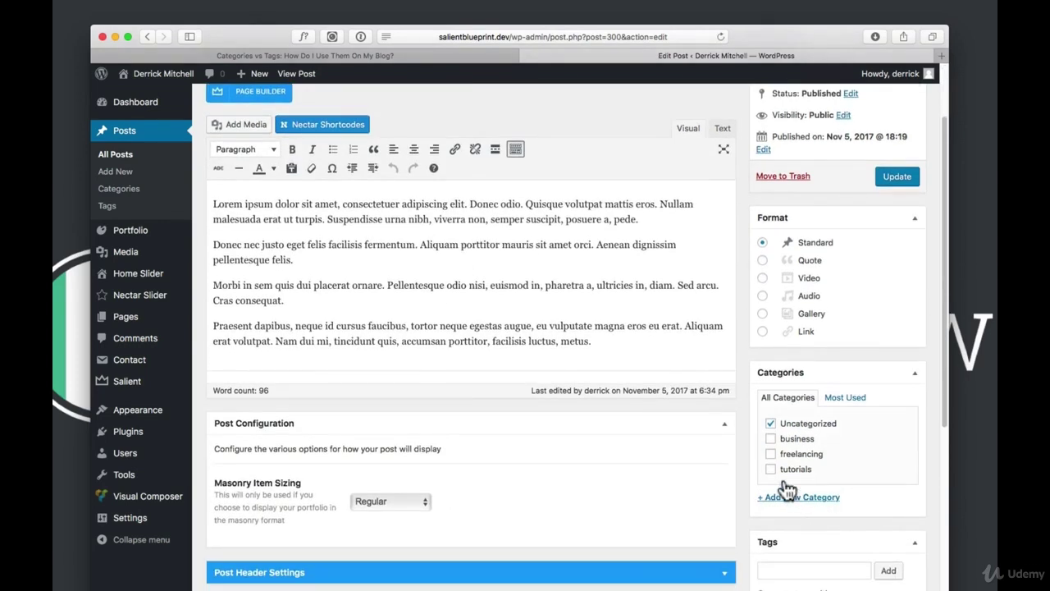
{"action": "left_click", "coordinate": [772, 455]}
{"action": "left_click", "coordinate": [771, 470]}
Add the 'web design' tag to the post and update it
{"action": "scroll", "coordinate": [774, 459], "scroll_direction": "down", "scroll_amount": 3}
{"action": "left_click", "coordinate": [787, 463]}
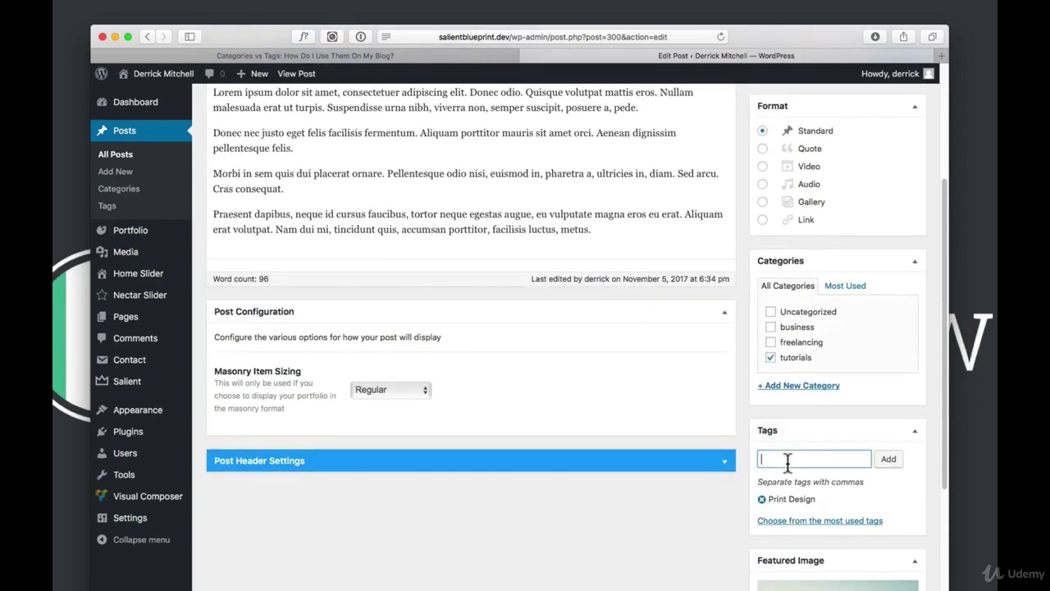
{"action": "type", "text": "web"}
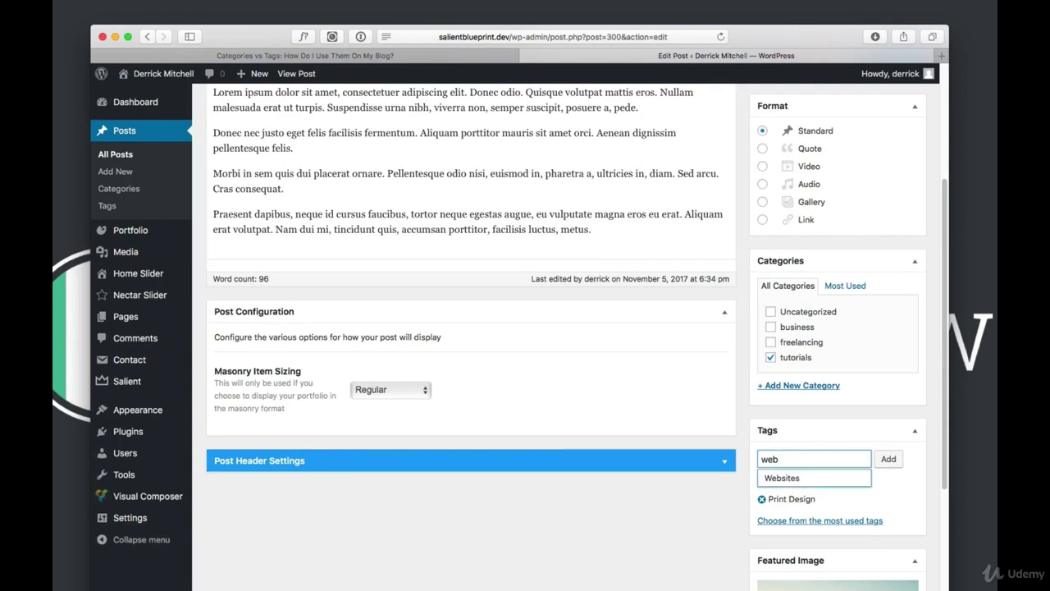
{"action": "type", "text": " desi"}
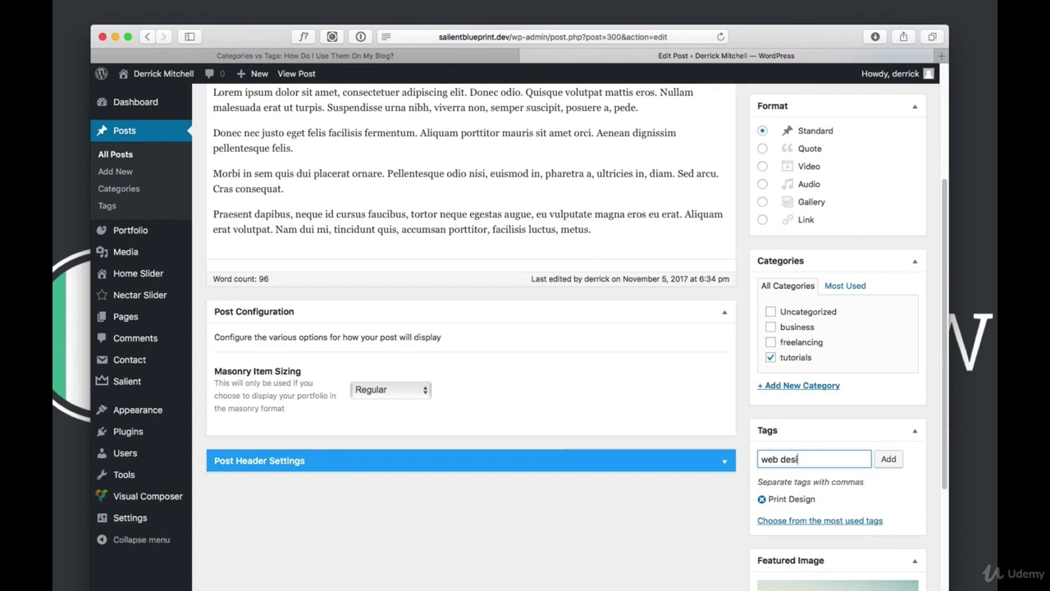
{"action": "type", "text": "gn"}
{"action": "left_click", "coordinate": [889, 462]}
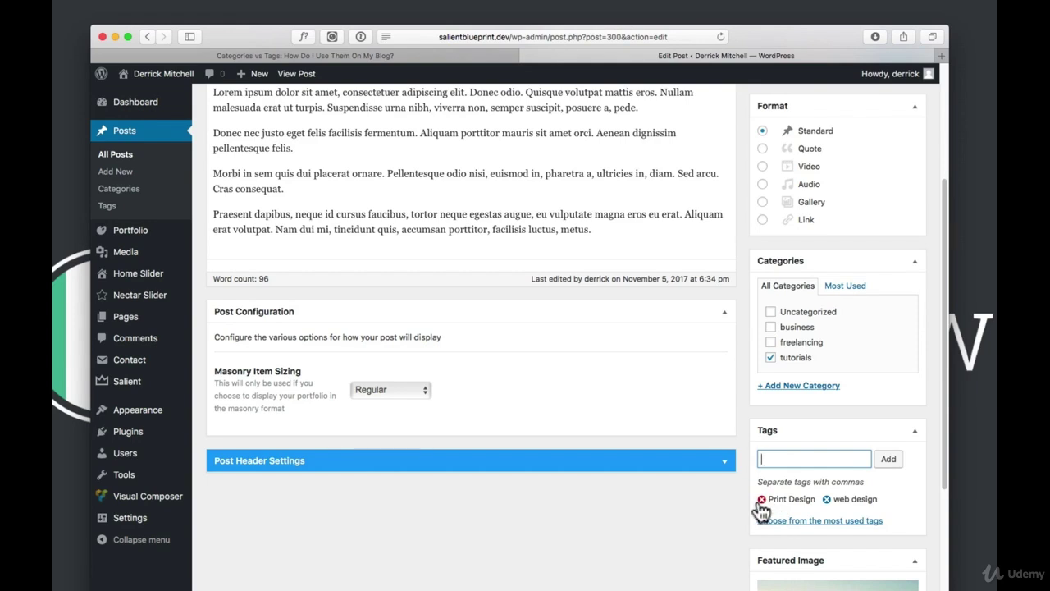
{"action": "scroll", "coordinate": [763, 505], "scroll_direction": "up", "scroll_amount": 5}
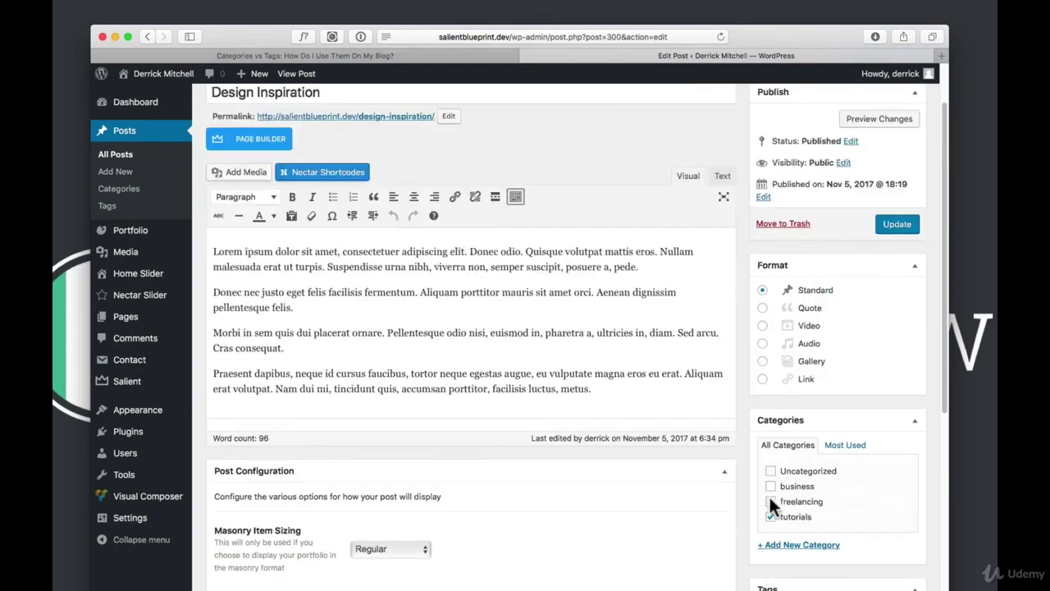
{"action": "left_click", "coordinate": [900, 270]}
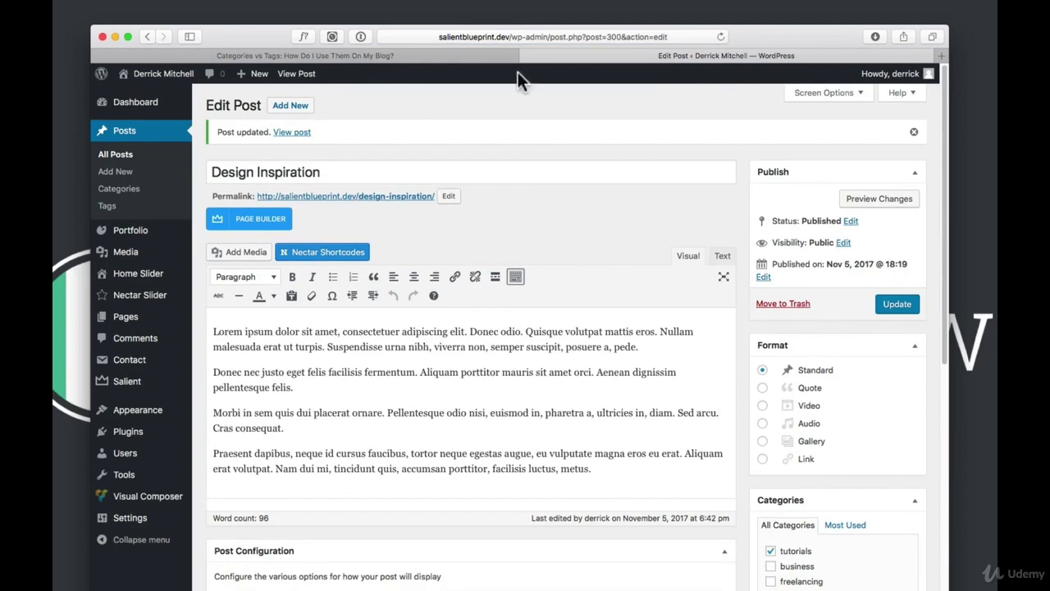
View the Design Inspiration post live, browse the Blog listing, then return to the Dashboard
{"action": "left_click", "coordinate": [300, 75]}
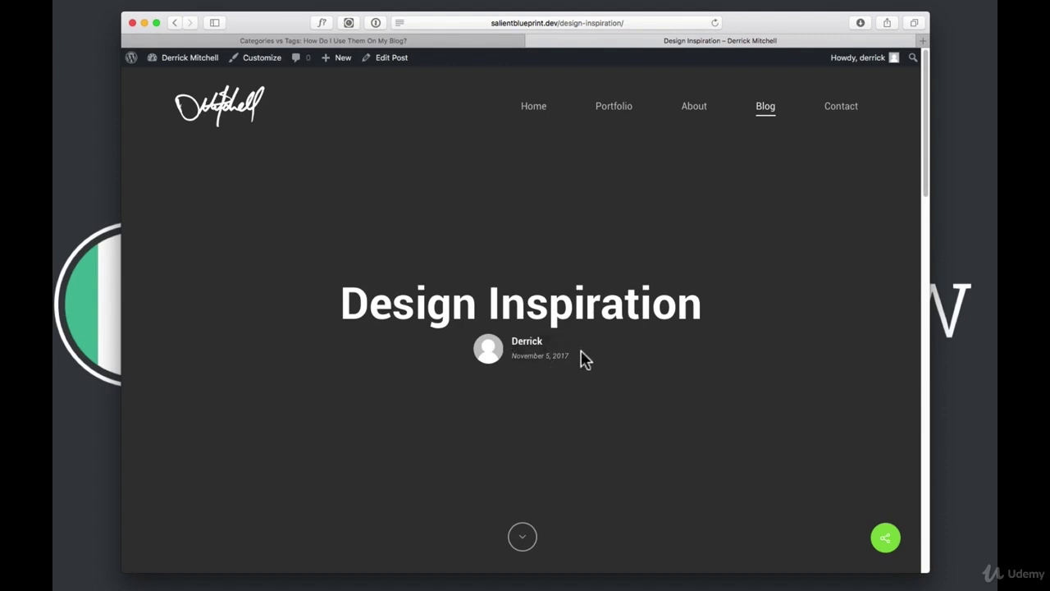
{"action": "scroll", "coordinate": [610, 356], "scroll_direction": "down", "scroll_amount": 5}
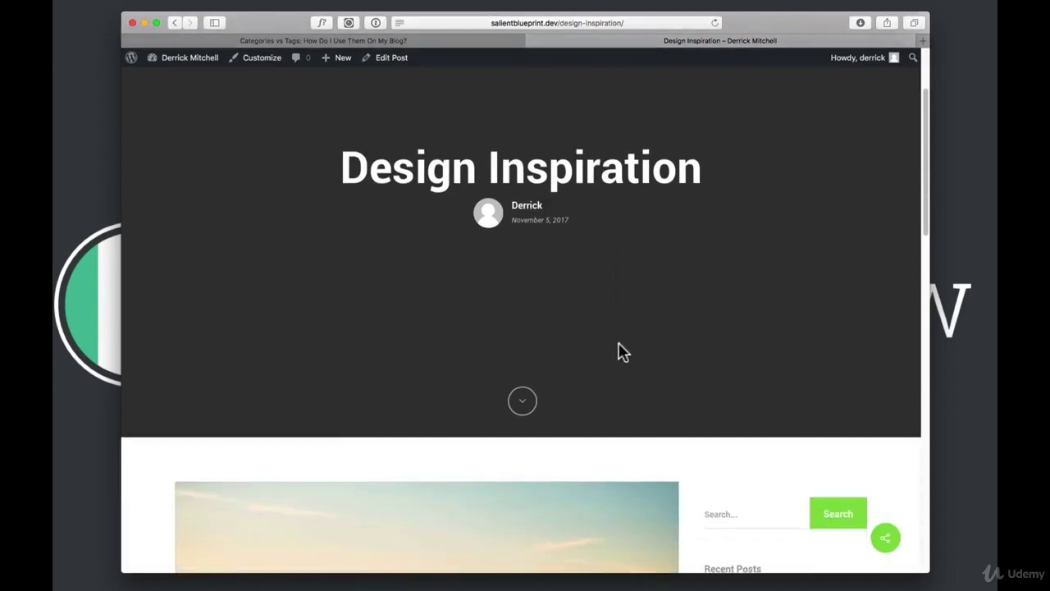
{"action": "scroll", "coordinate": [598, 353], "scroll_direction": "down", "scroll_amount": 6}
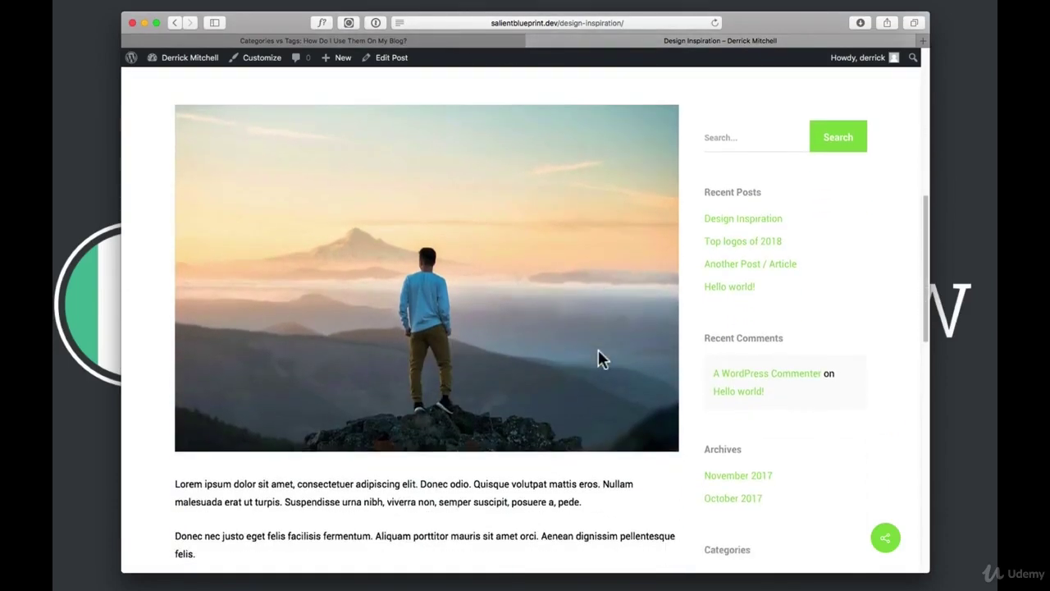
{"action": "scroll", "coordinate": [598, 353], "scroll_direction": "down", "scroll_amount": 3}
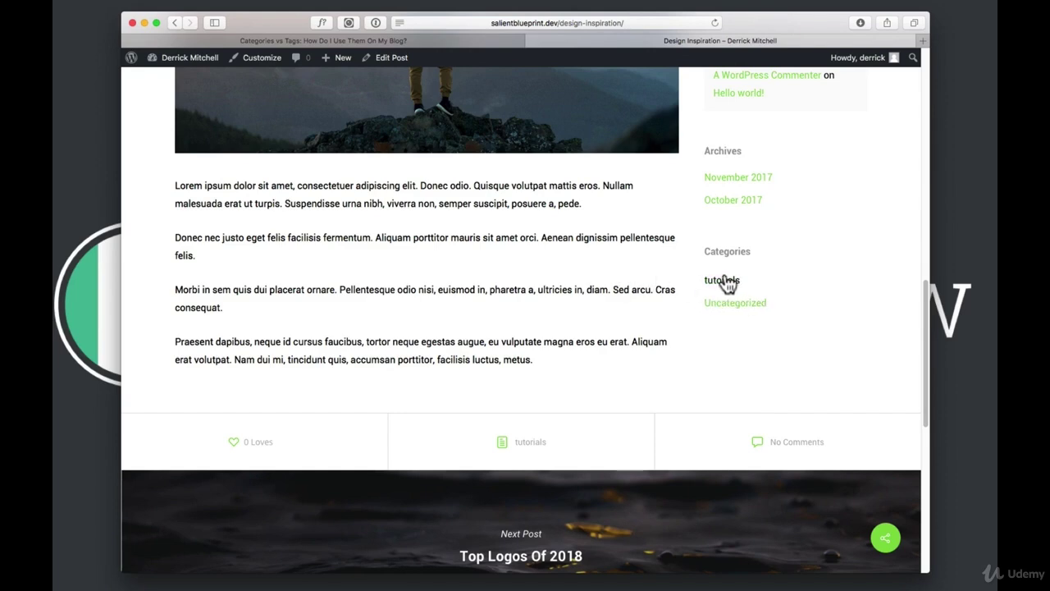
{"action": "scroll", "coordinate": [608, 269], "scroll_direction": "up", "scroll_amount": 15}
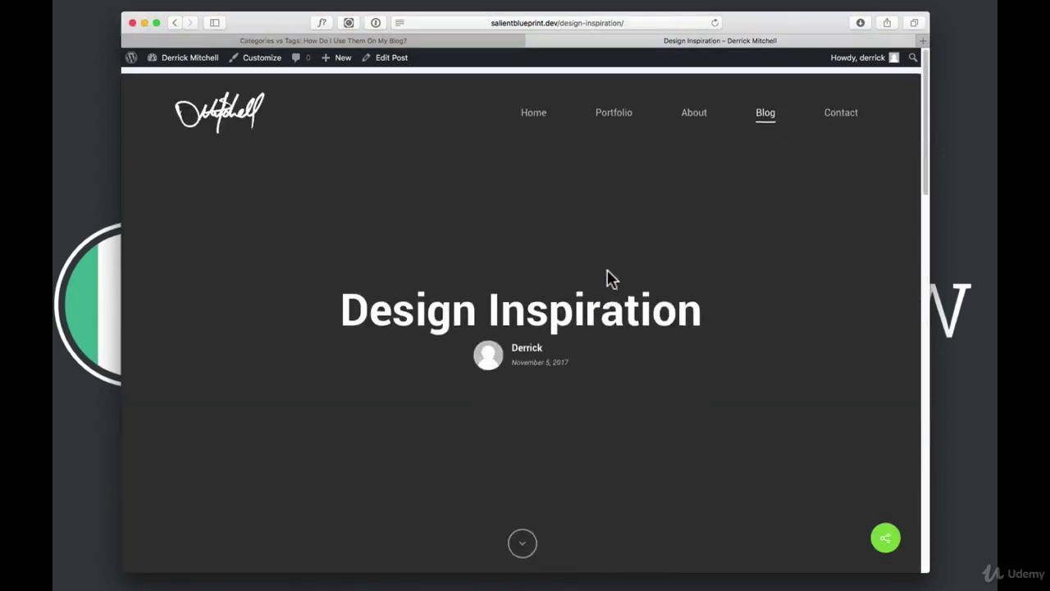
{"action": "left_click", "coordinate": [768, 111]}
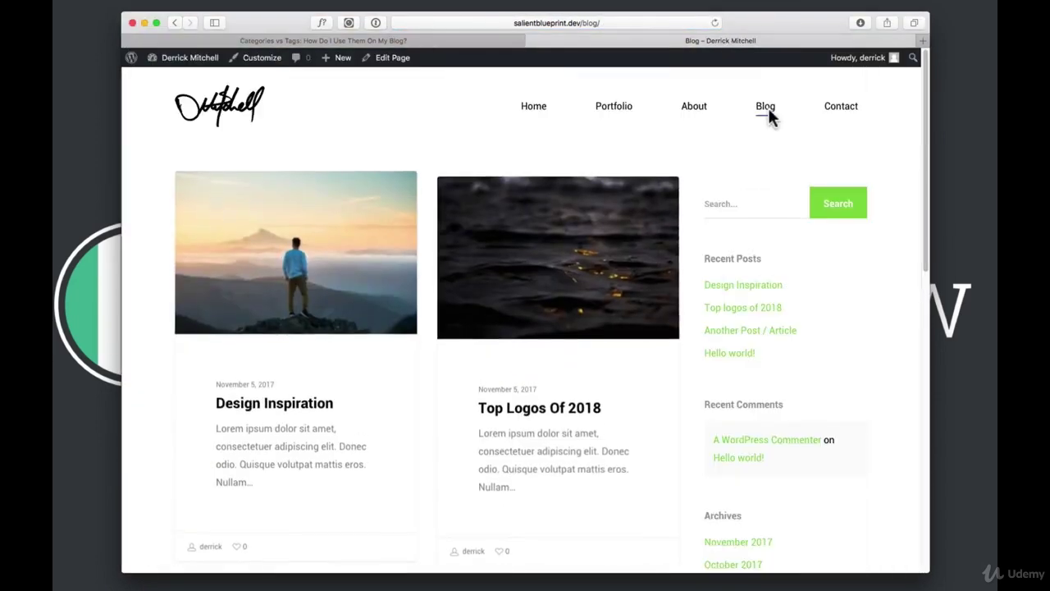
{"action": "scroll", "coordinate": [854, 357], "scroll_direction": "down", "scroll_amount": 5}
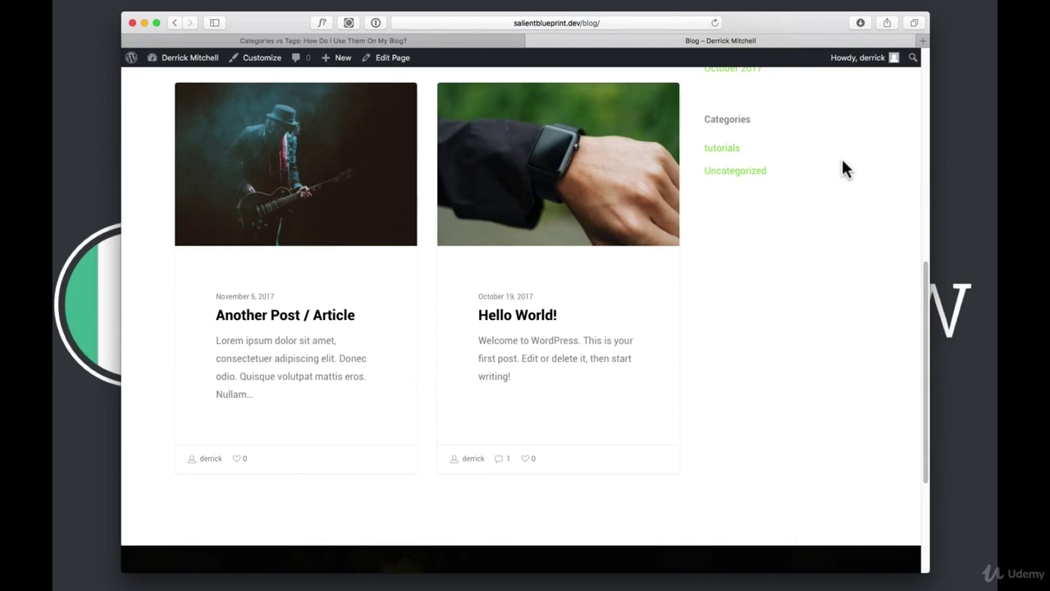
{"action": "left_click", "coordinate": [206, 59]}
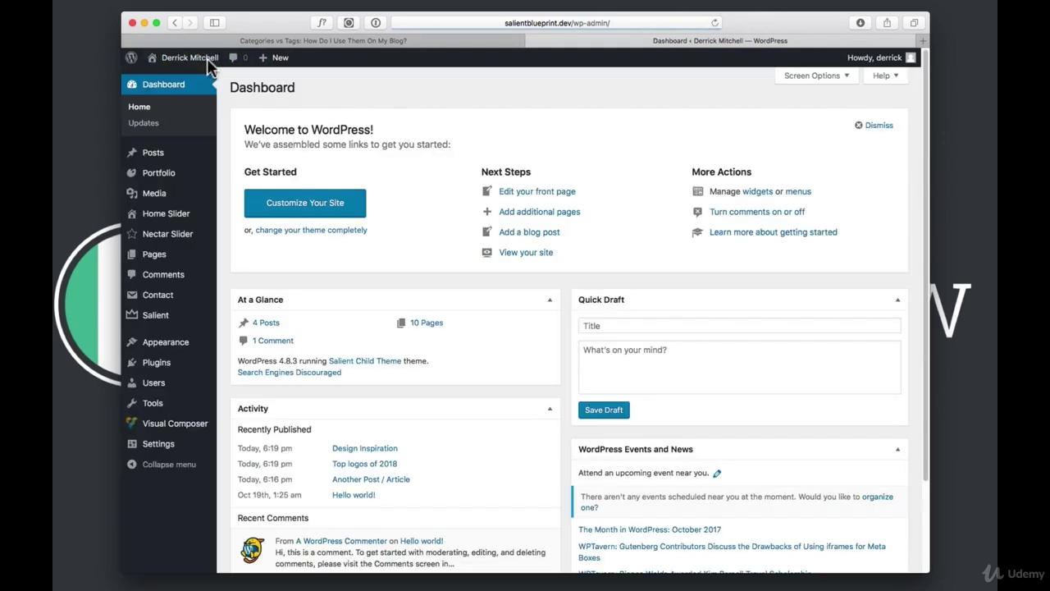
Quick-edit Top logos of 2018 to replace Uncategorized with the business category
{"action": "left_click", "coordinate": [155, 159]}
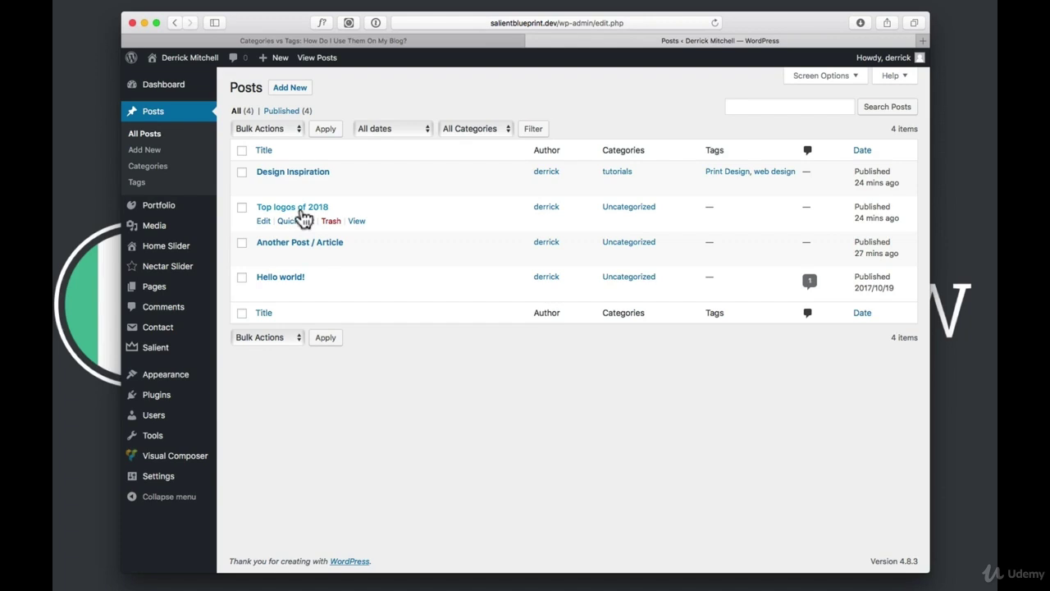
{"action": "left_click", "coordinate": [295, 221]}
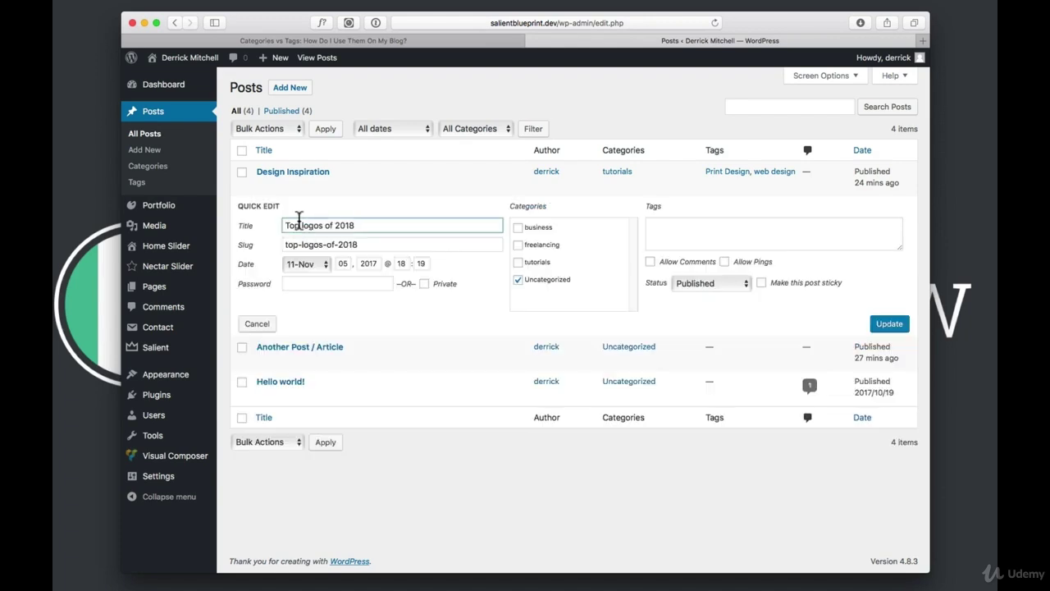
{"action": "left_click", "coordinate": [518, 280]}
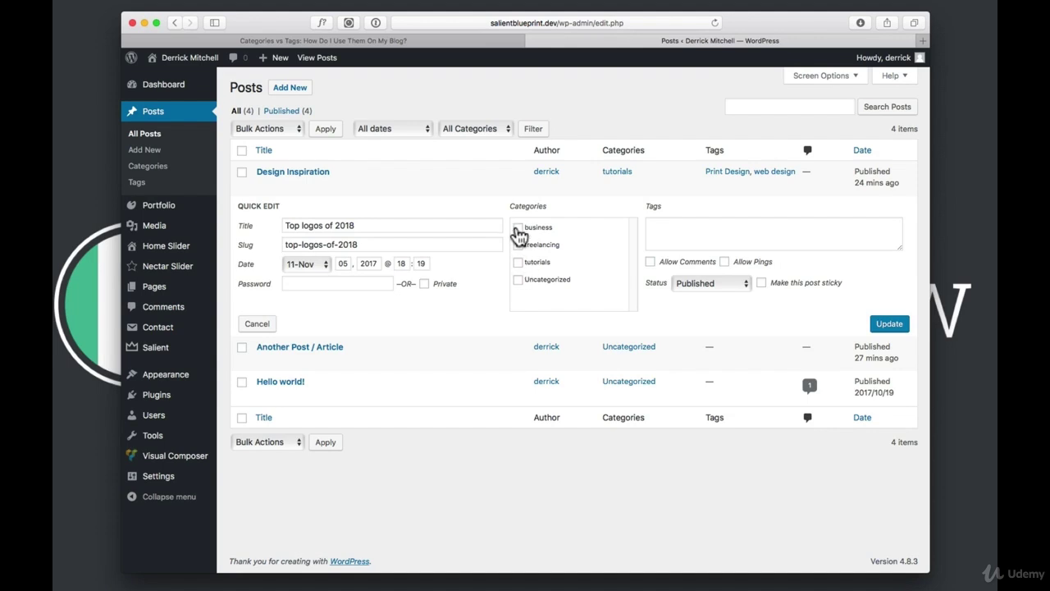
{"action": "left_click", "coordinate": [518, 227]}
{"action": "left_click", "coordinate": [887, 328]}
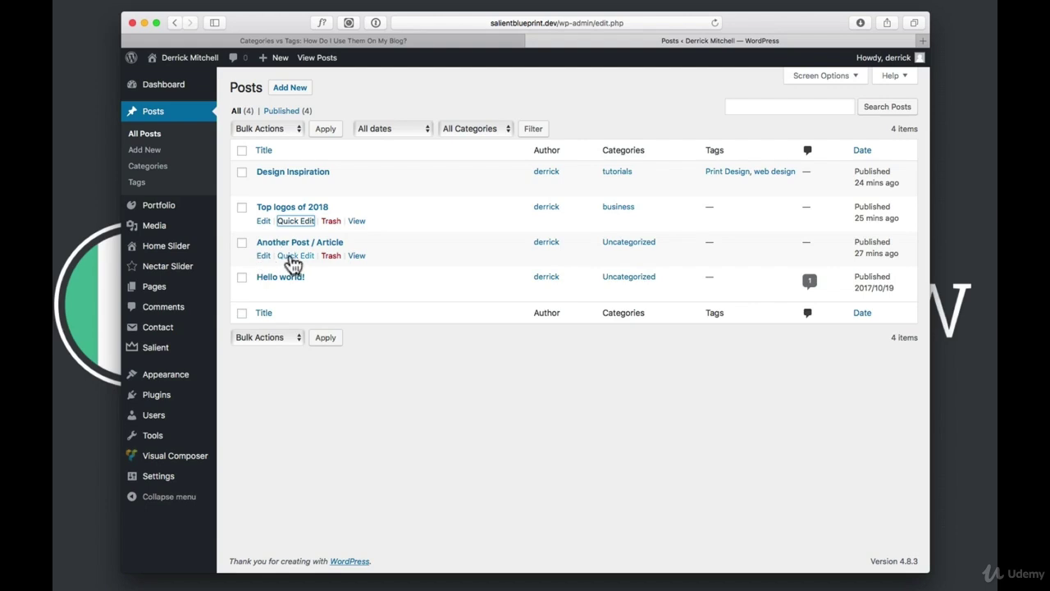
Quick-edit Another Post / Article into freelancing instead of Uncategorized, then re-save Hello world!
{"action": "left_click", "coordinate": [295, 256]}
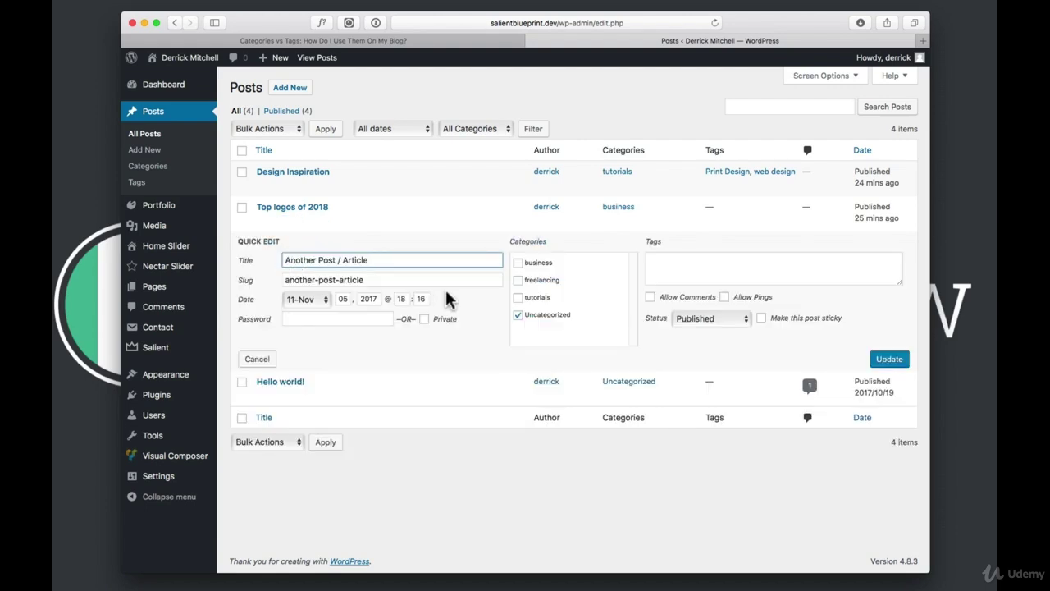
{"action": "left_click", "coordinate": [518, 280]}
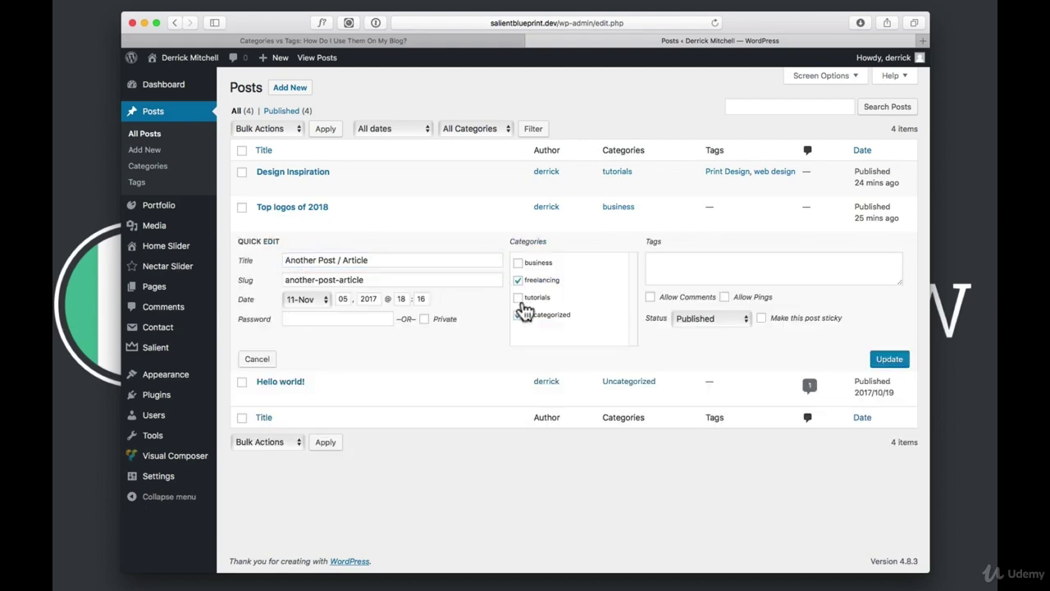
{"action": "left_click", "coordinate": [519, 316]}
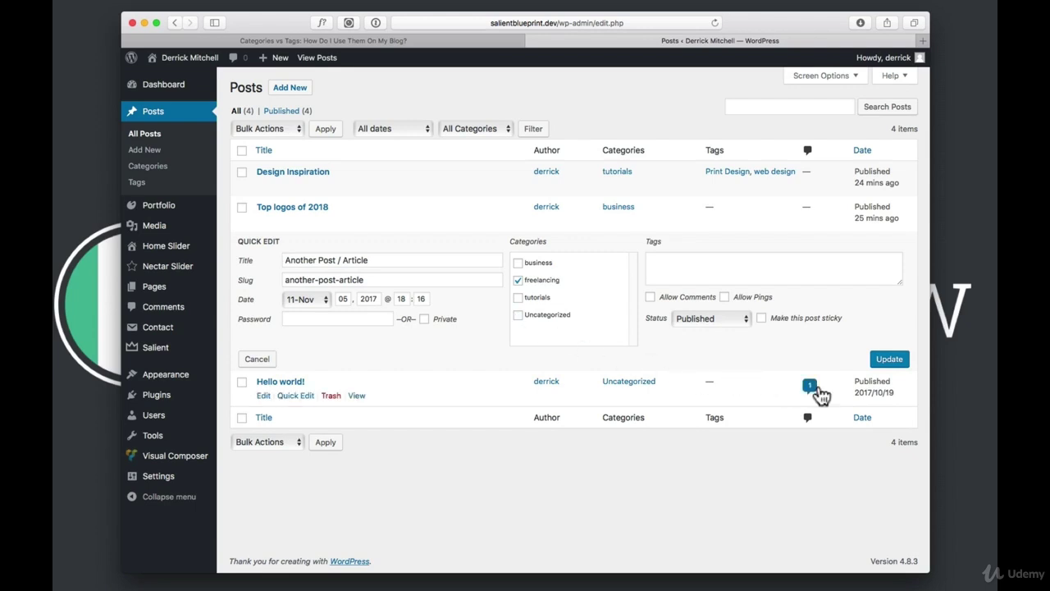
{"action": "left_click", "coordinate": [891, 364]}
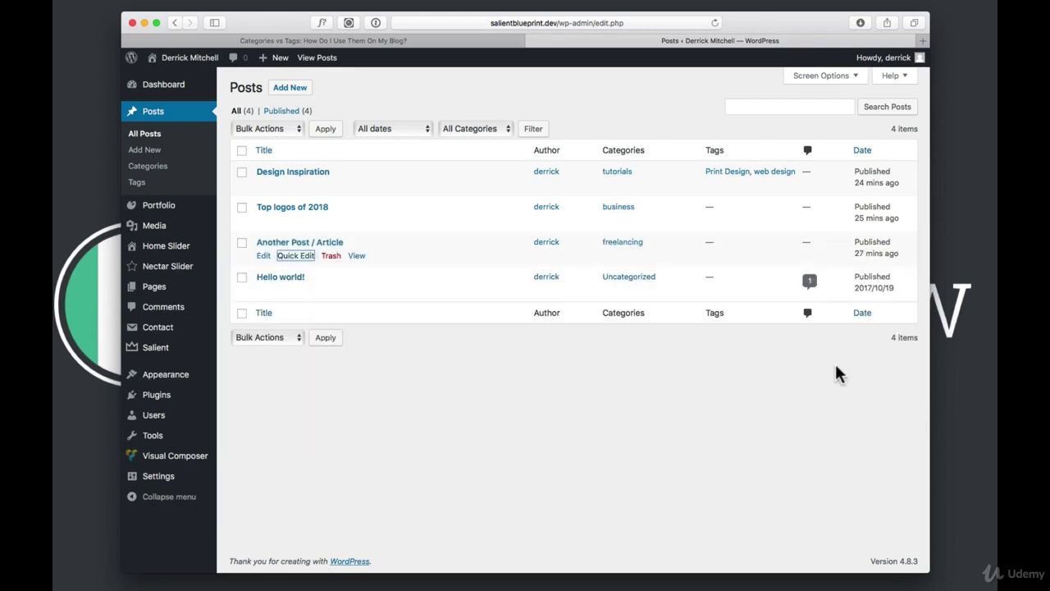
{"action": "left_click", "coordinate": [294, 292]}
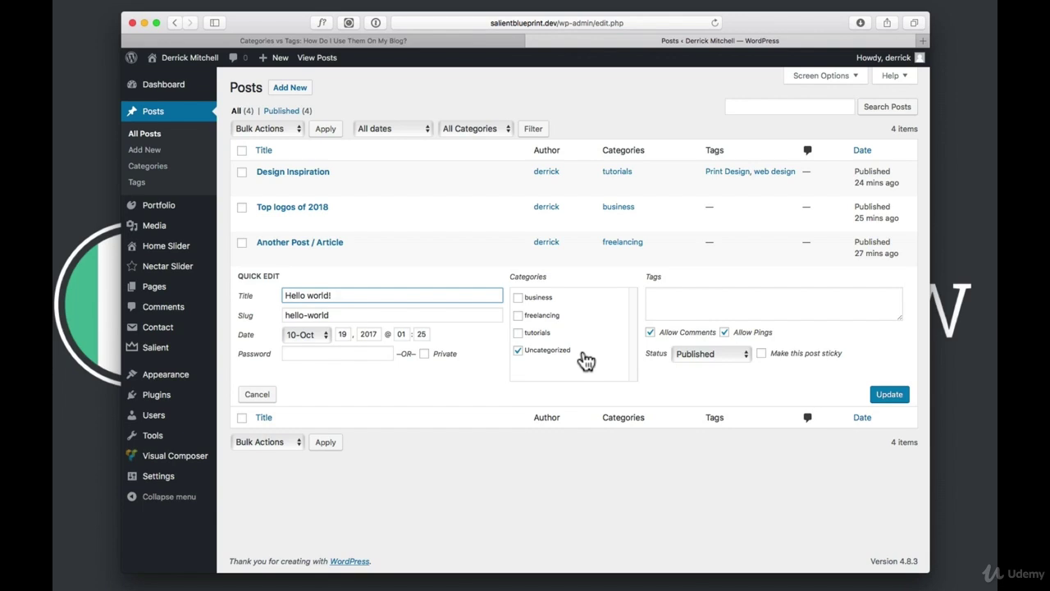
{"action": "left_click", "coordinate": [888, 394]}
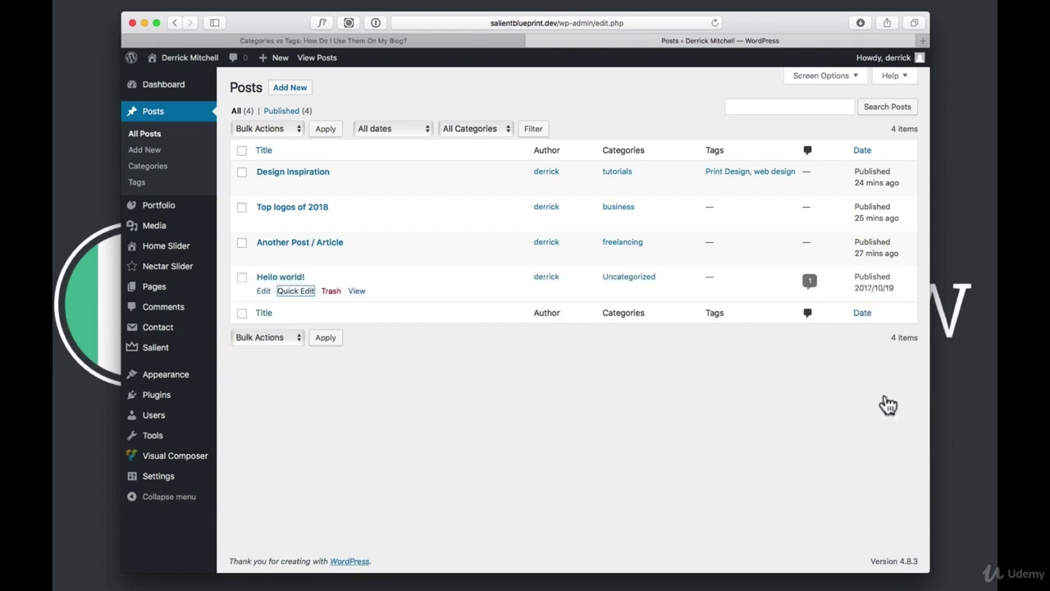
Open the live blog and follow the Categories widget's freelancing link to its archive
{"action": "left_click", "coordinate": [326, 59]}
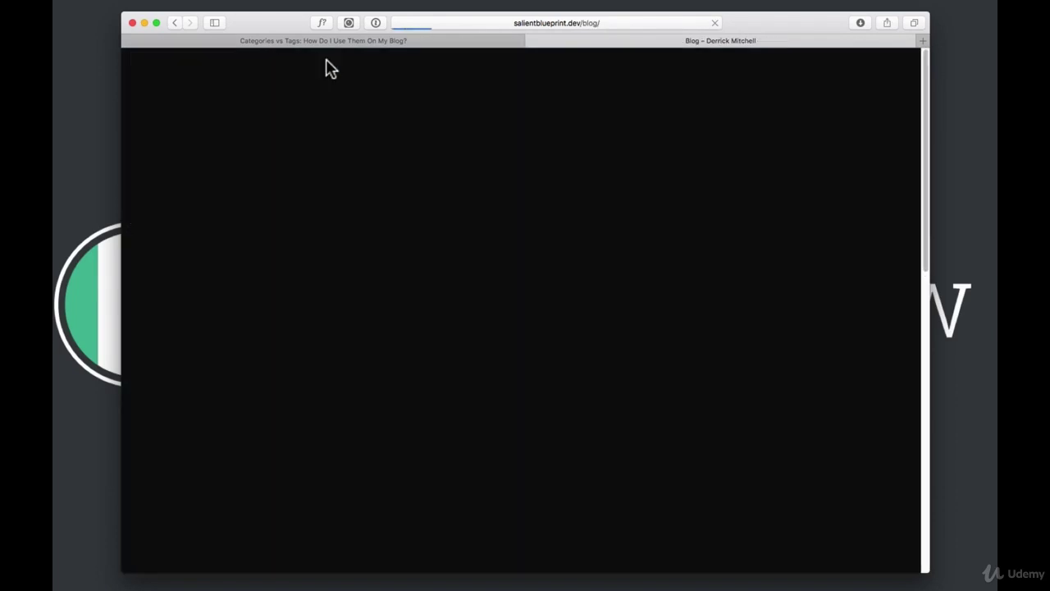
{"action": "scroll", "coordinate": [636, 285], "scroll_direction": "down", "scroll_amount": 2}
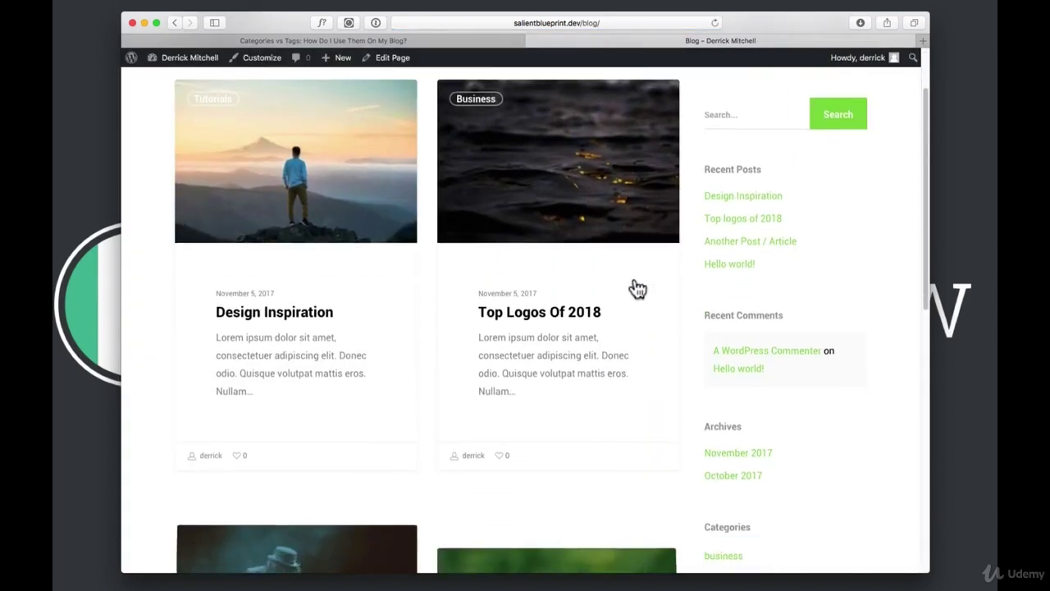
{"action": "scroll", "coordinate": [649, 328], "scroll_direction": "down", "scroll_amount": 7}
{"action": "scroll", "coordinate": [739, 350], "scroll_direction": "up", "scroll_amount": 3}
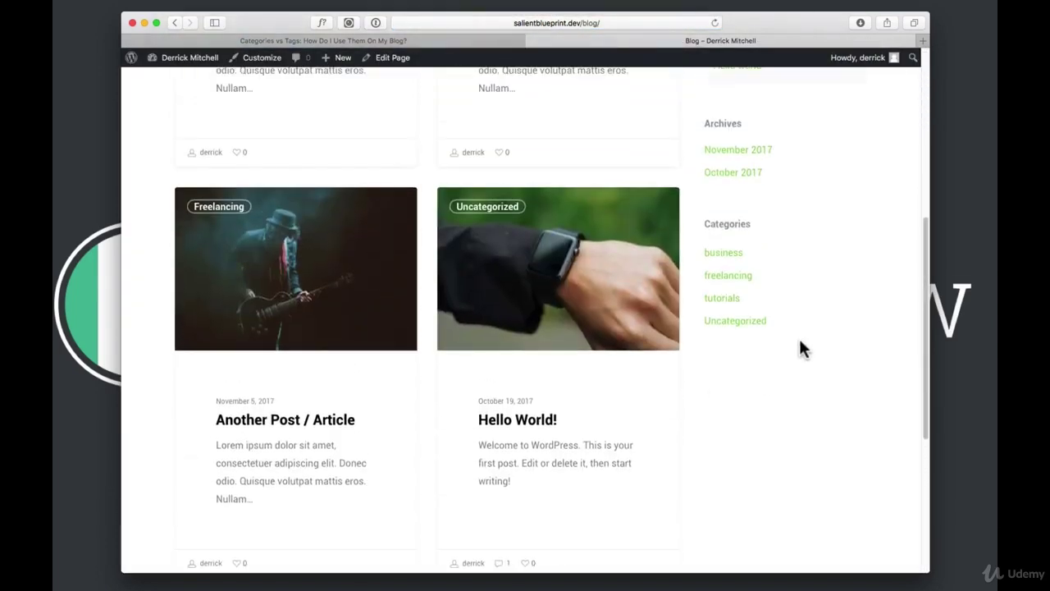
{"action": "left_click", "coordinate": [725, 276]}
{"action": "scroll", "coordinate": [656, 328], "scroll_direction": "down", "scroll_amount": 2}
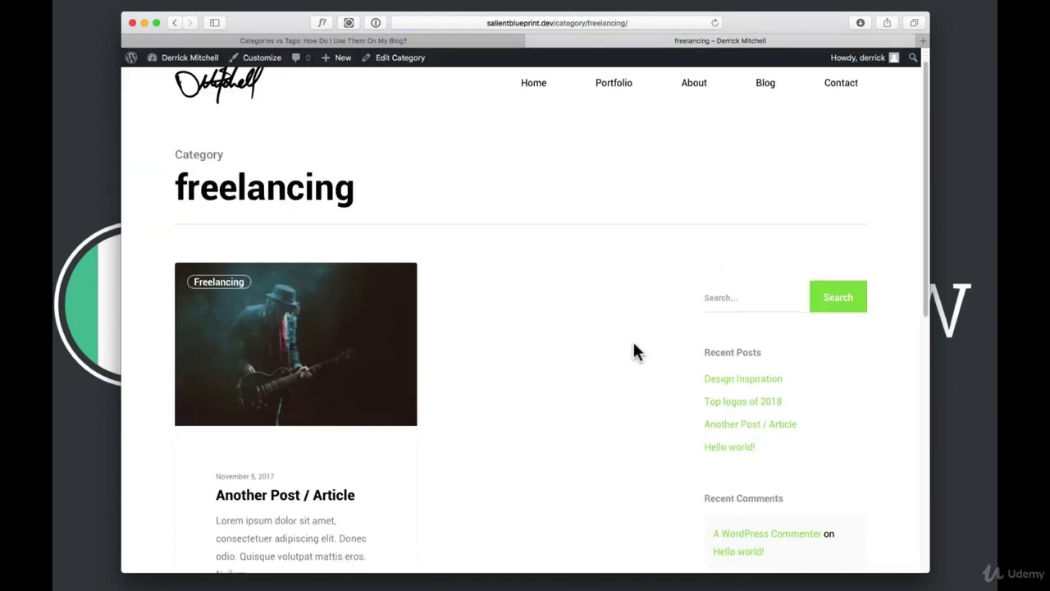
{"action": "scroll", "coordinate": [631, 351], "scroll_direction": "down", "scroll_amount": 3}
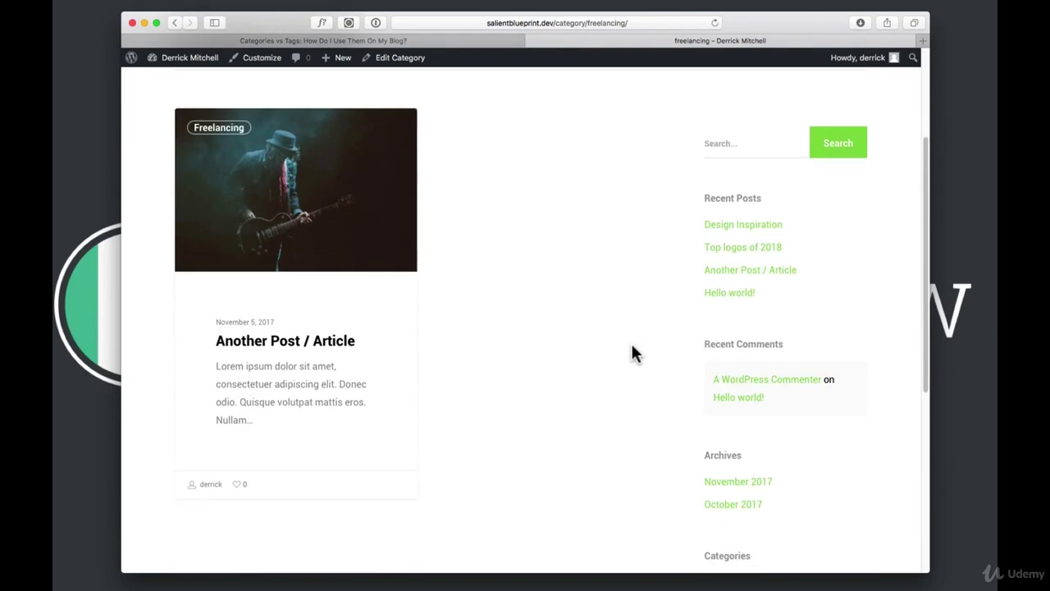
{"action": "scroll", "coordinate": [631, 351], "scroll_direction": "up", "scroll_amount": 2}
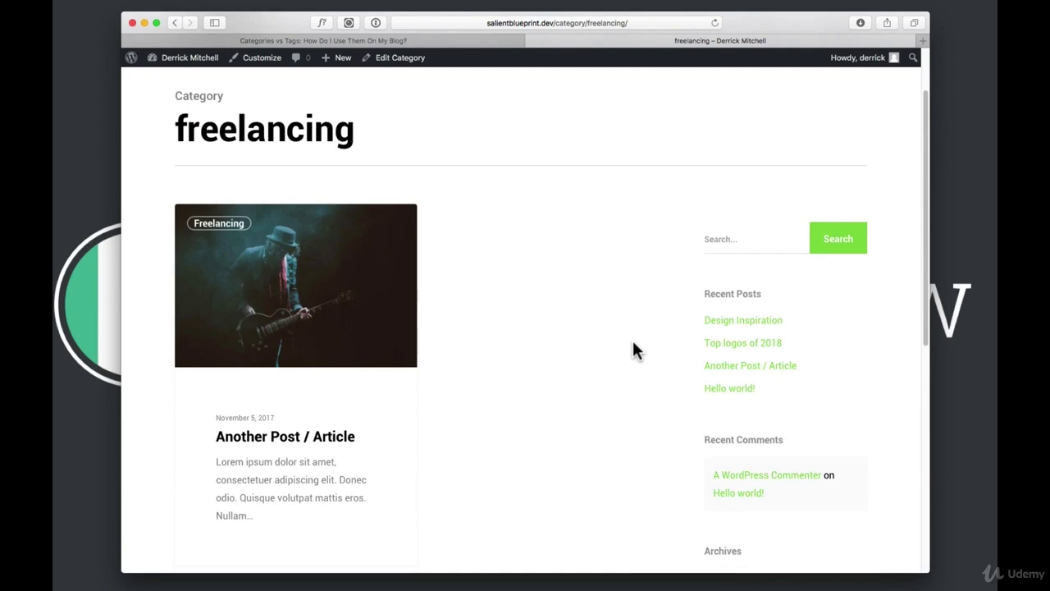
Go from the admin dashboard to the Widgets management page
{"action": "left_click", "coordinate": [204, 59]}
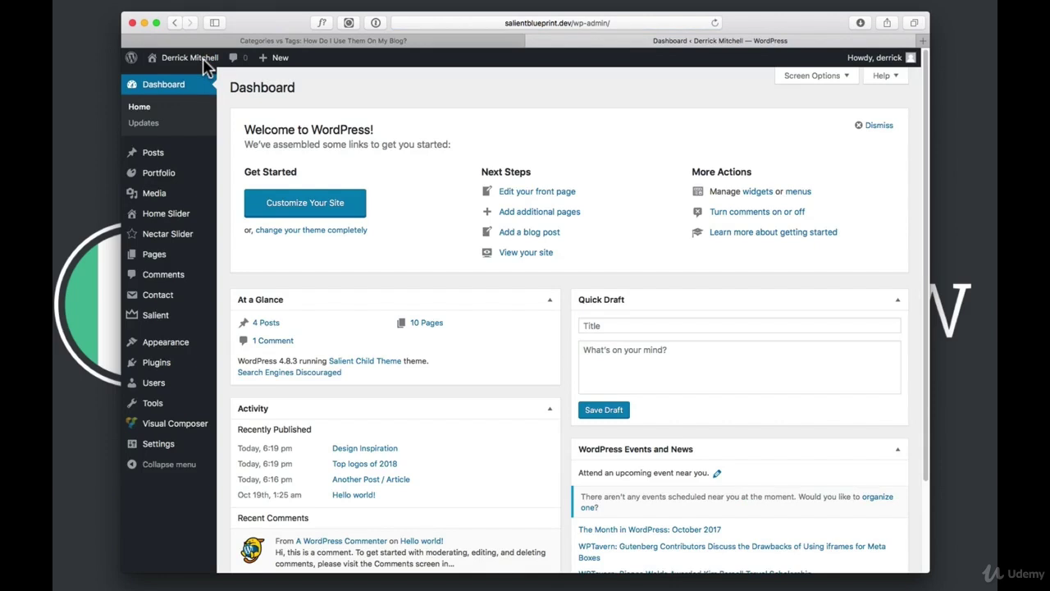
{"action": "mouse_move", "coordinate": [162, 341]}
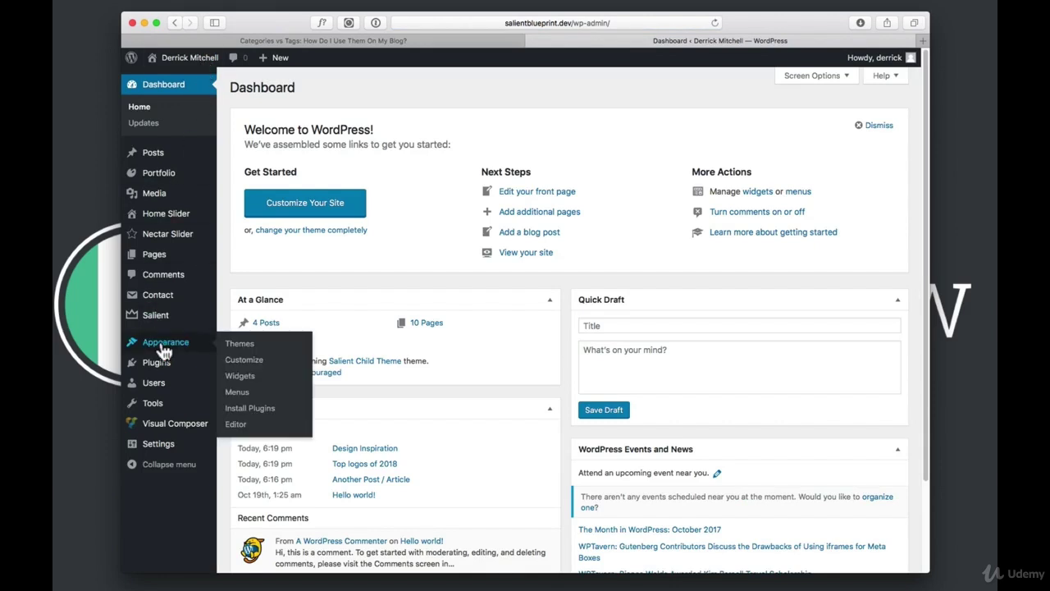
{"action": "left_click", "coordinate": [238, 379]}
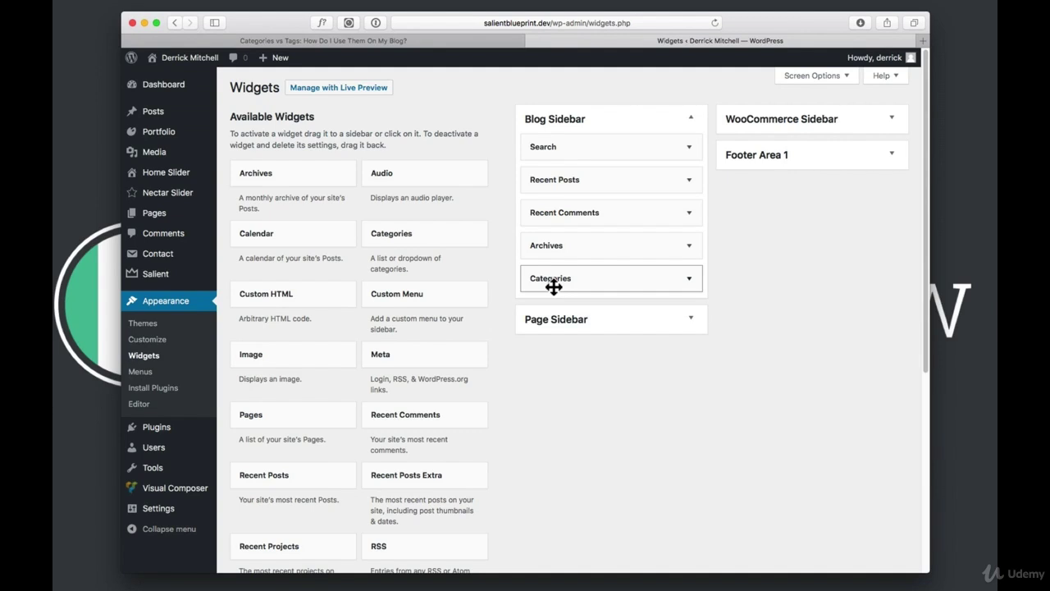
Add a Tag Cloud widget at the end of the Blog Sidebar, save it, and view the live site
{"action": "scroll", "coordinate": [501, 279], "scroll_direction": "down", "scroll_amount": 7}
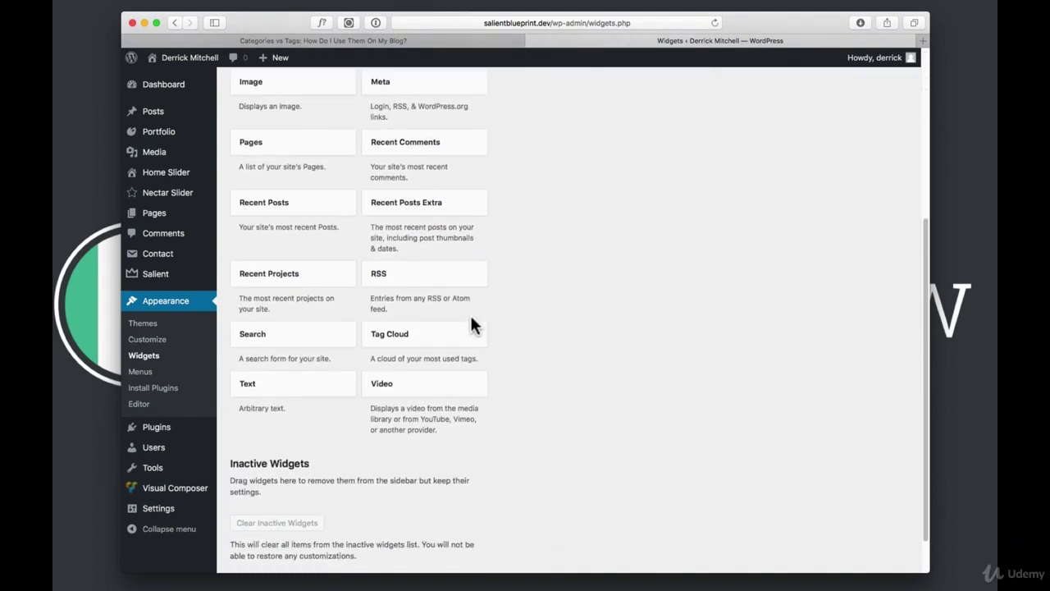
{"action": "left_click_drag", "start_coordinate": [397, 338], "coordinate": [596, 316]}
{"action": "scroll", "coordinate": [566, 253], "scroll_direction": "up", "scroll_amount": 7}
{"action": "left_click_drag", "start_coordinate": [596, 317], "coordinate": [597, 315]}
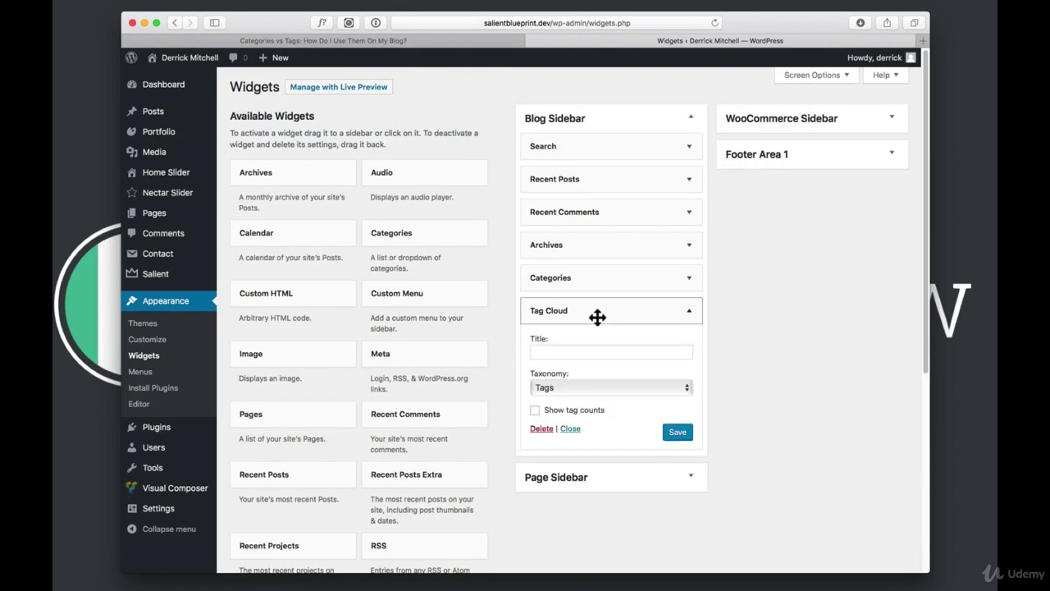
{"action": "left_click", "coordinate": [677, 433]}
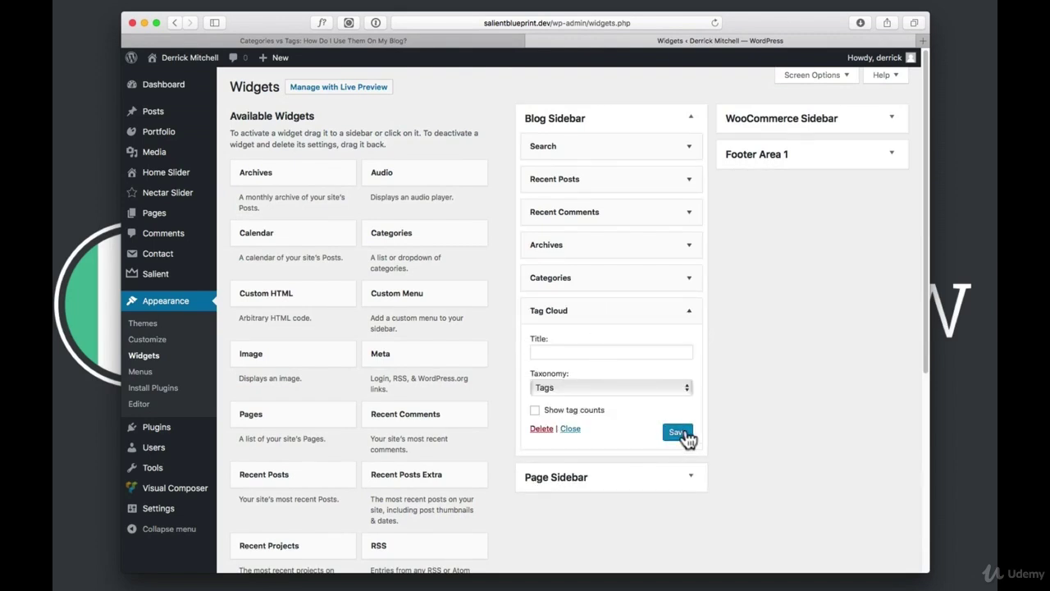
{"action": "left_click", "coordinate": [190, 57]}
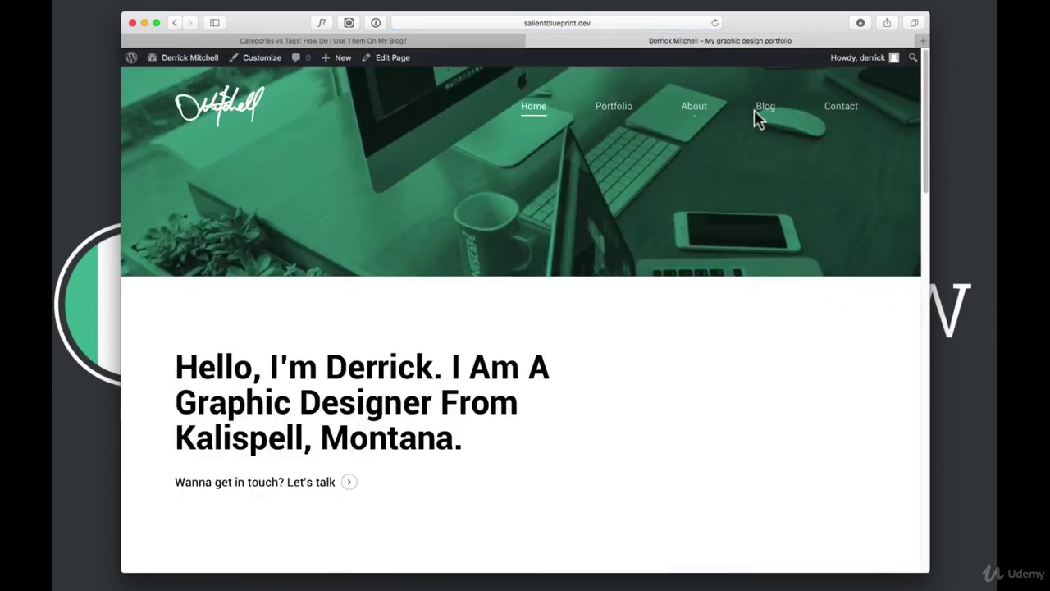
Open the Blog page and filter posts by the Web Design tag in the sidebar tag cloud
{"action": "left_click", "coordinate": [763, 107]}
{"action": "scroll", "coordinate": [753, 203], "scroll_direction": "down", "scroll_amount": 10}
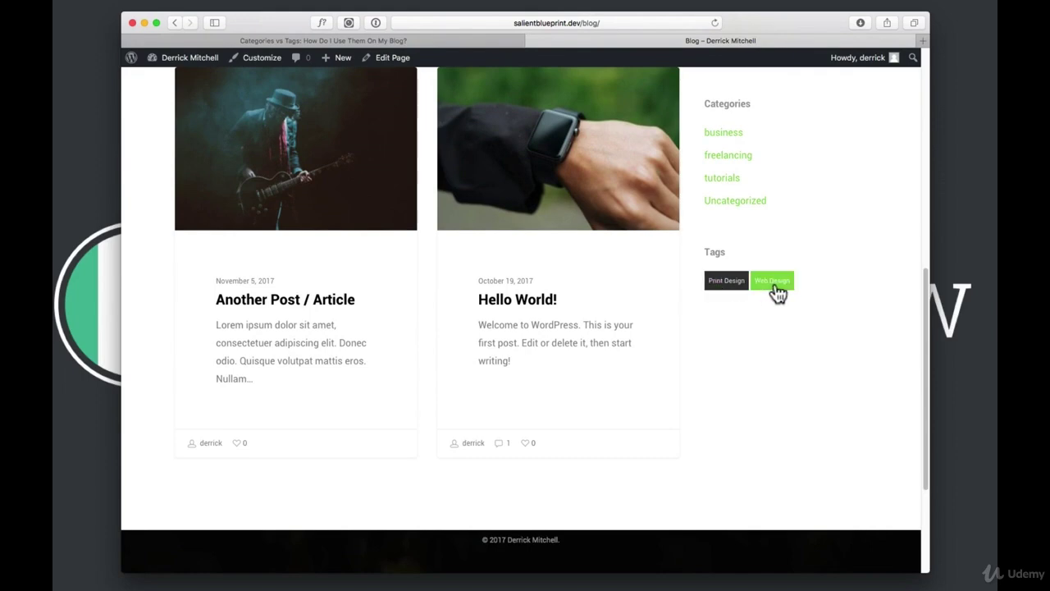
{"action": "left_click", "coordinate": [773, 281]}
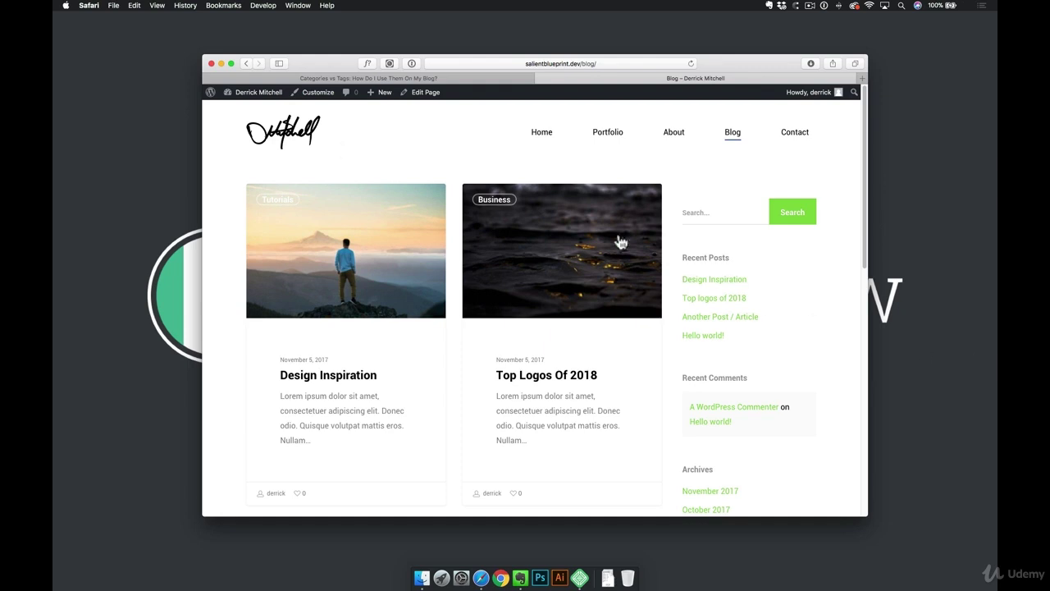
Return to the admin and list the comments, showing the sample comment on Hello world!
{"action": "left_click", "coordinate": [258, 95]}
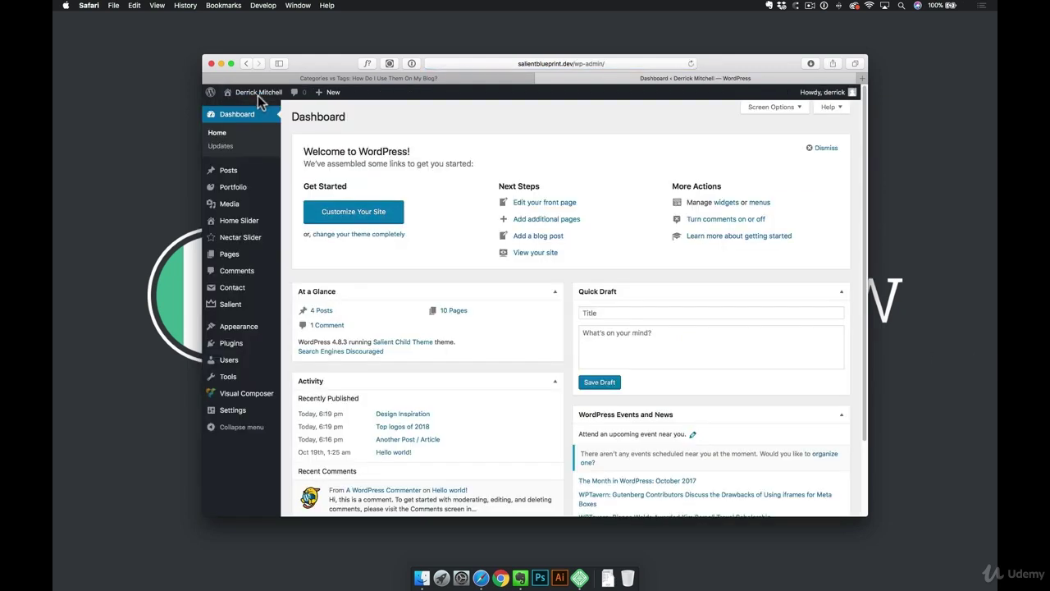
{"action": "left_click", "coordinate": [242, 275]}
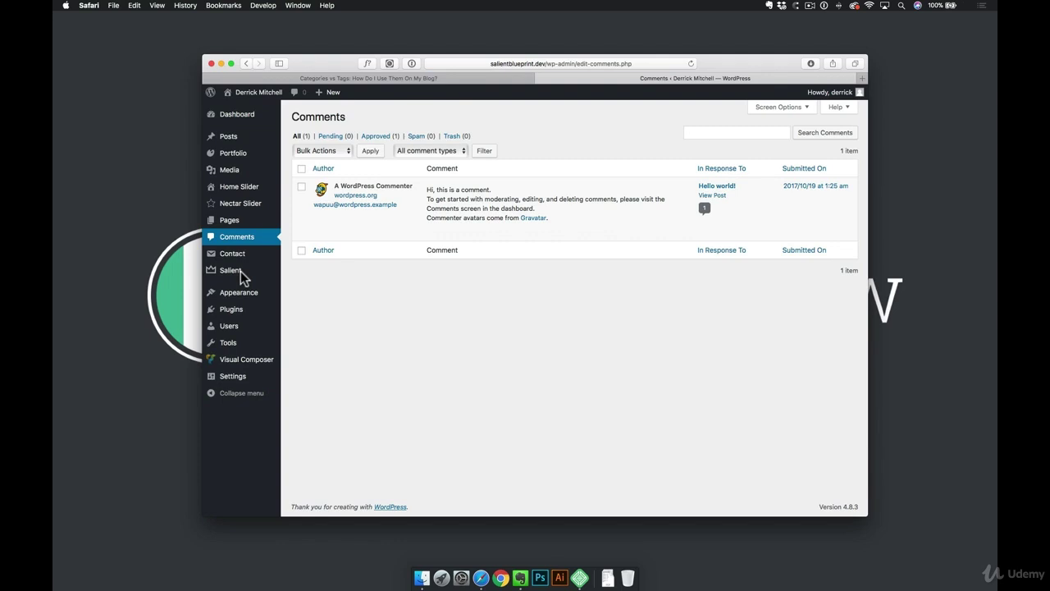
{"action": "mouse_move", "coordinate": [366, 222]}
{"action": "mouse_move", "coordinate": [238, 384]}
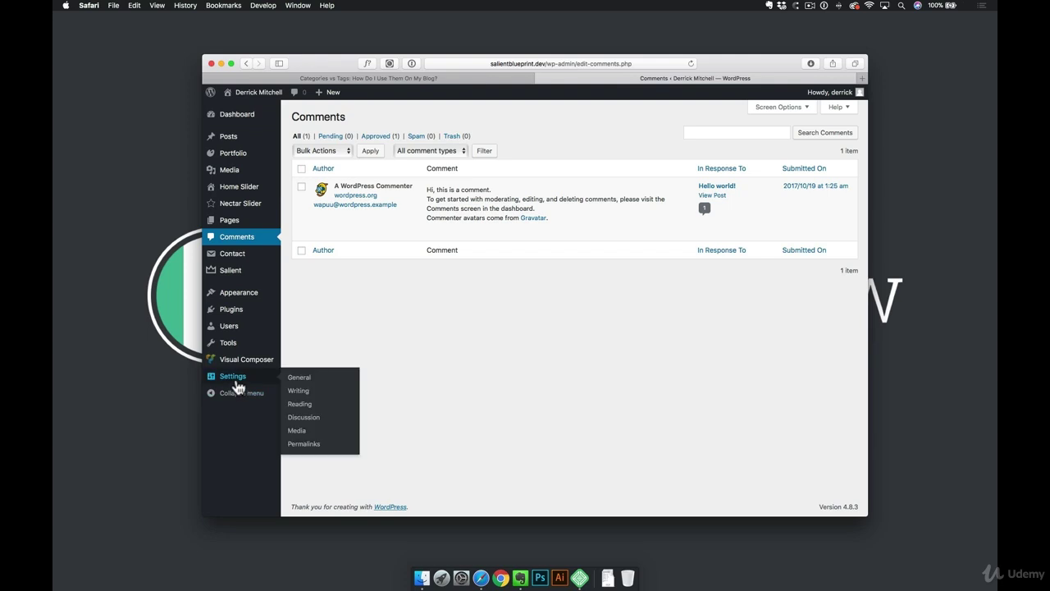
In Discussion Settings, toggle 'Allow people to post comments on new articles', leaving it unticked
{"action": "left_click", "coordinate": [302, 420]}
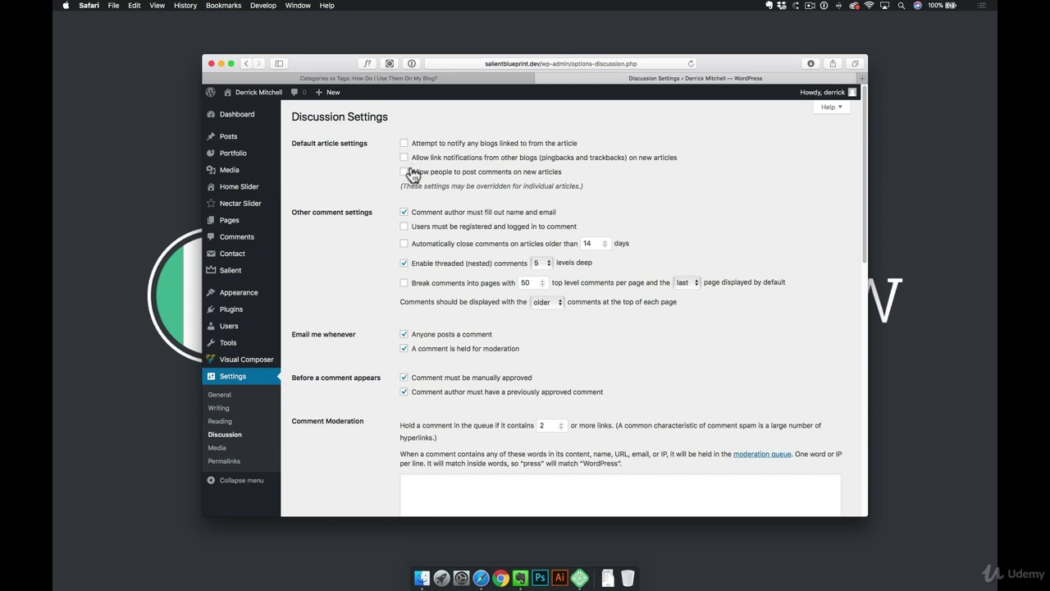
{"action": "left_click", "coordinate": [405, 173]}
{"action": "scroll", "coordinate": [365, 212], "scroll_direction": "down", "scroll_amount": 2}
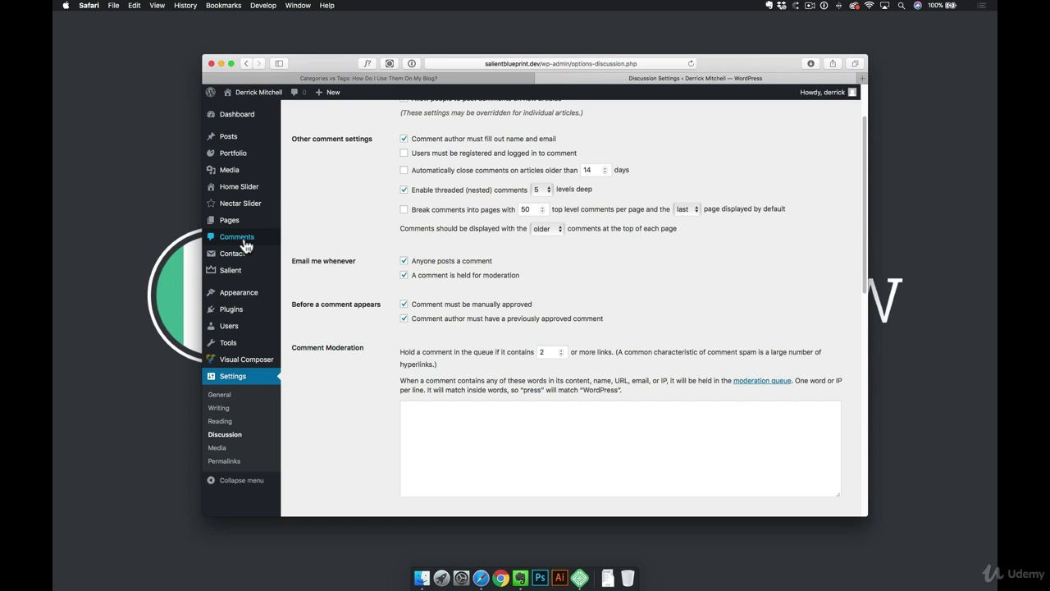
{"action": "scroll", "coordinate": [335, 222], "scroll_direction": "up", "scroll_amount": 3}
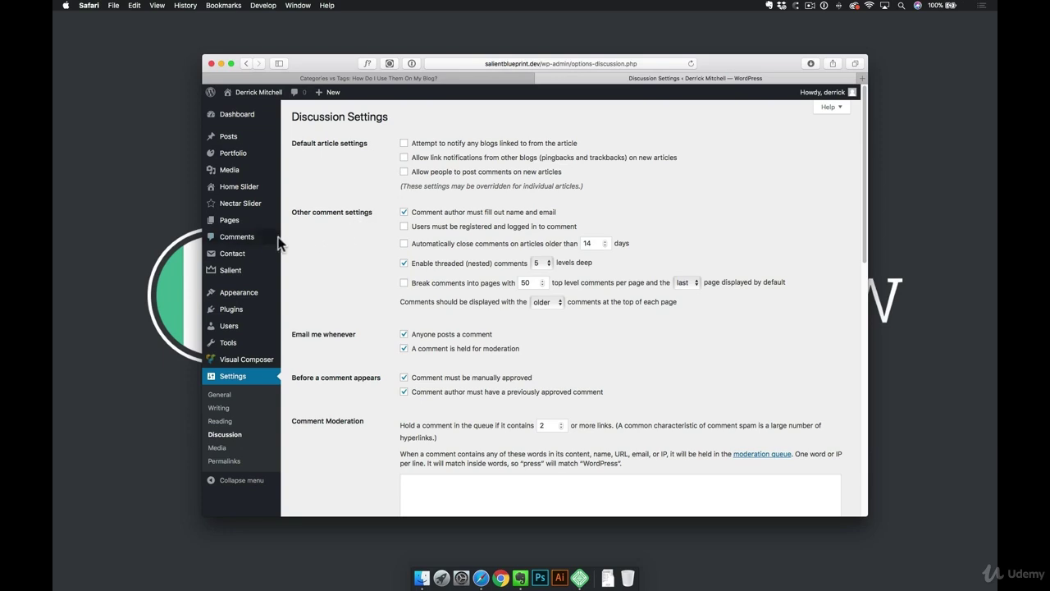
Select all four posts in the Posts list and start a Bulk Edit
{"action": "left_click", "coordinate": [227, 137]}
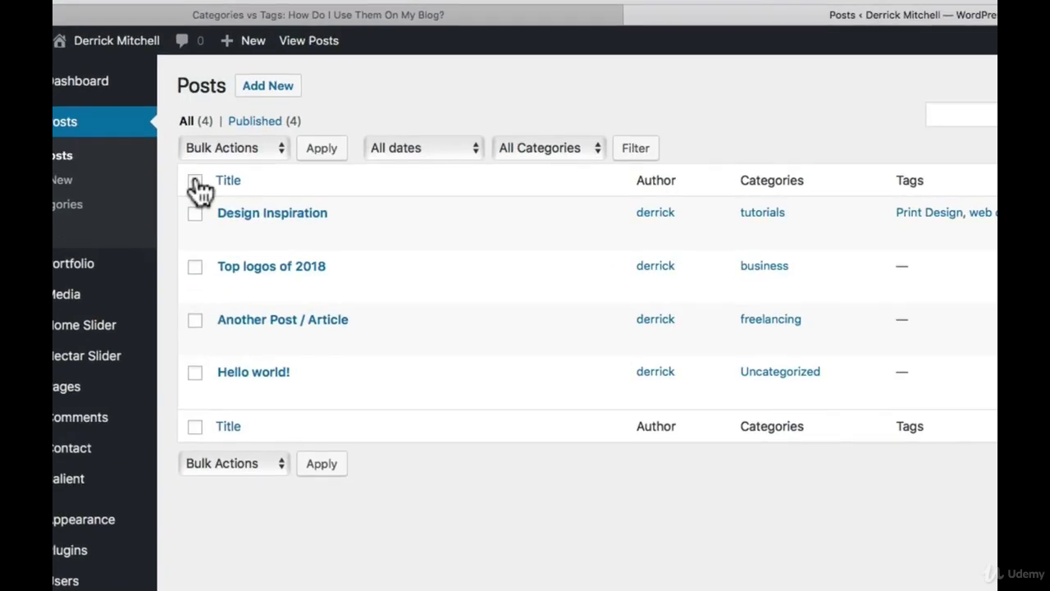
{"action": "left_click", "coordinate": [301, 168]}
{"action": "left_click", "coordinate": [270, 150]}
{"action": "left_click", "coordinate": [206, 167]}
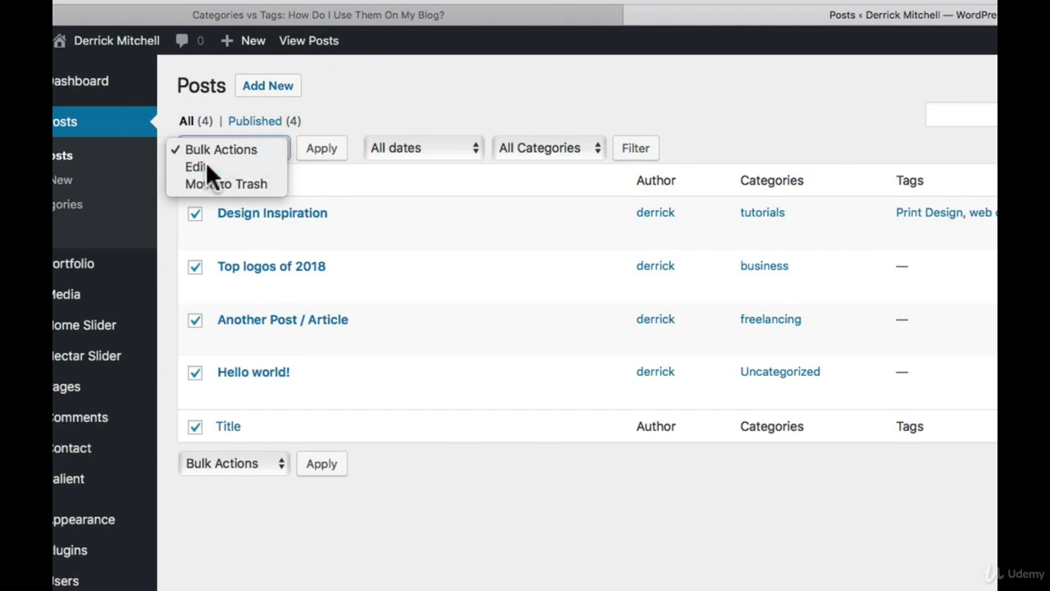
{"action": "left_click", "coordinate": [334, 153]}
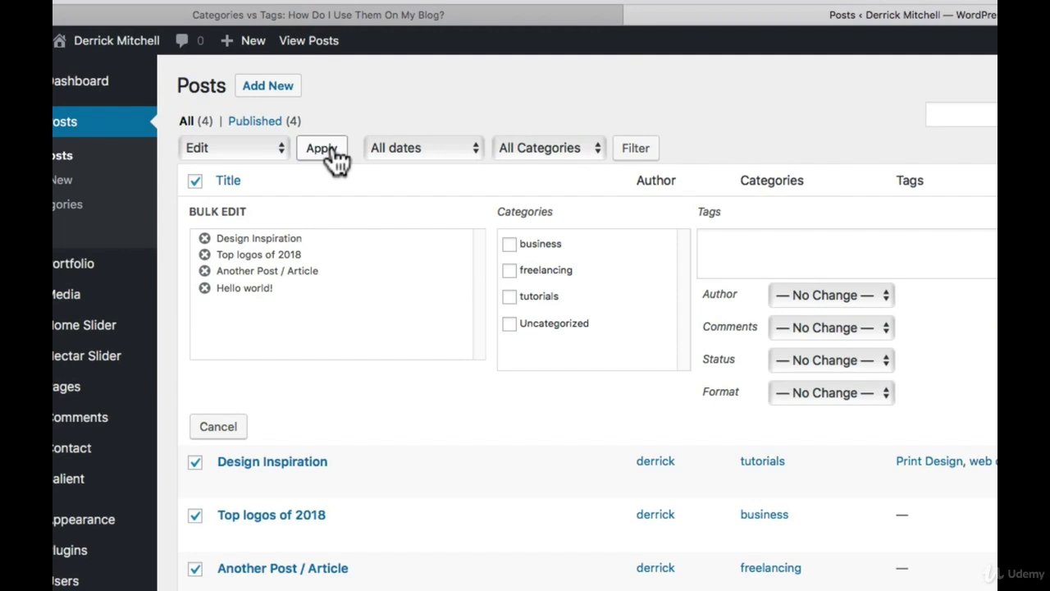
Set Comments to Allow, update all four posts, and open Design Inspiration for editing
{"action": "left_click", "coordinate": [802, 328]}
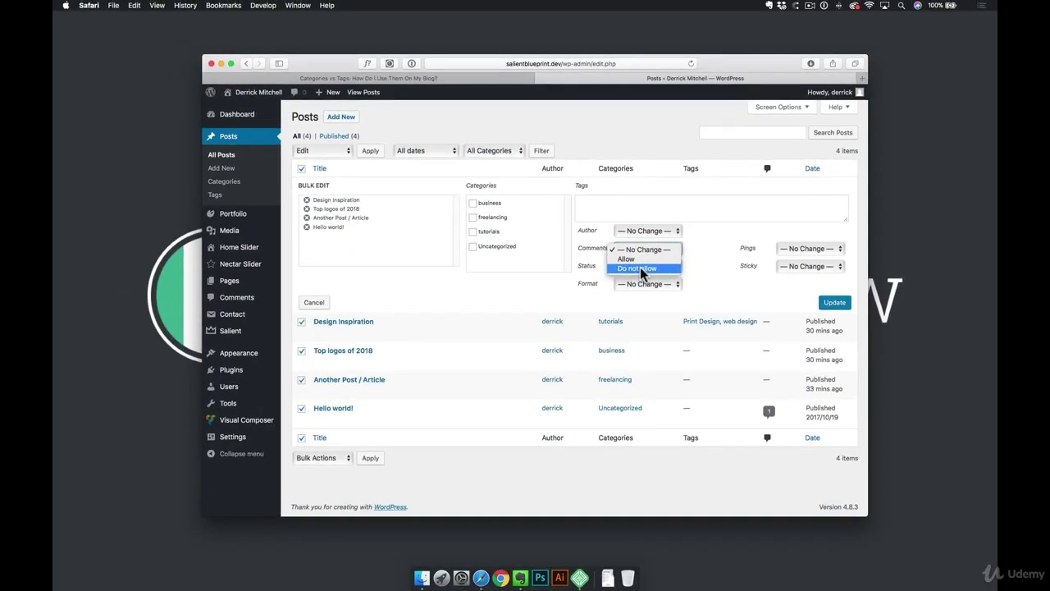
{"action": "left_click", "coordinate": [631, 259]}
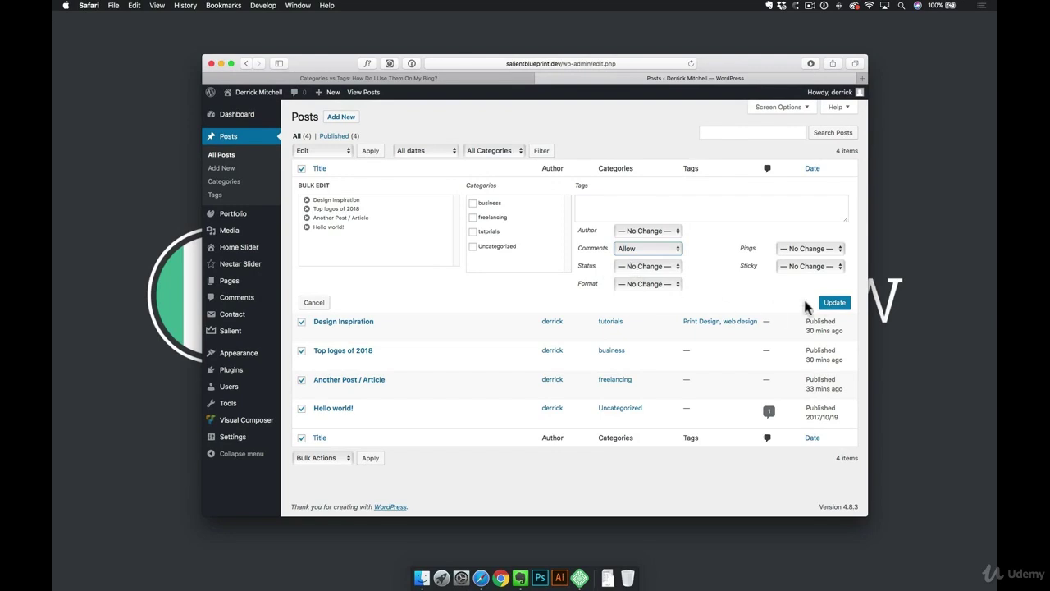
{"action": "left_click", "coordinate": [833, 302]}
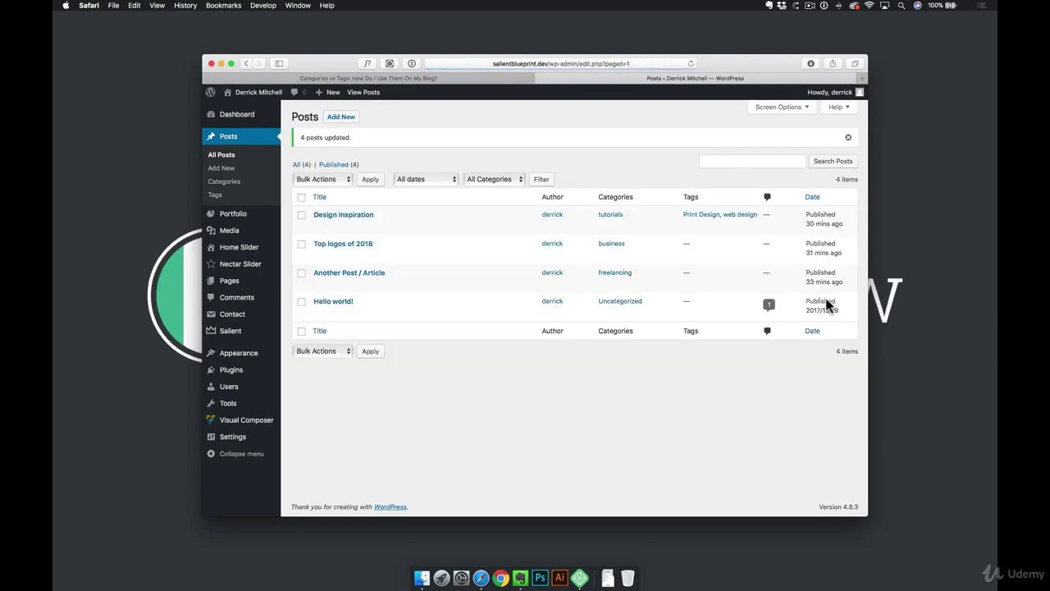
{"action": "left_click", "coordinate": [356, 216]}
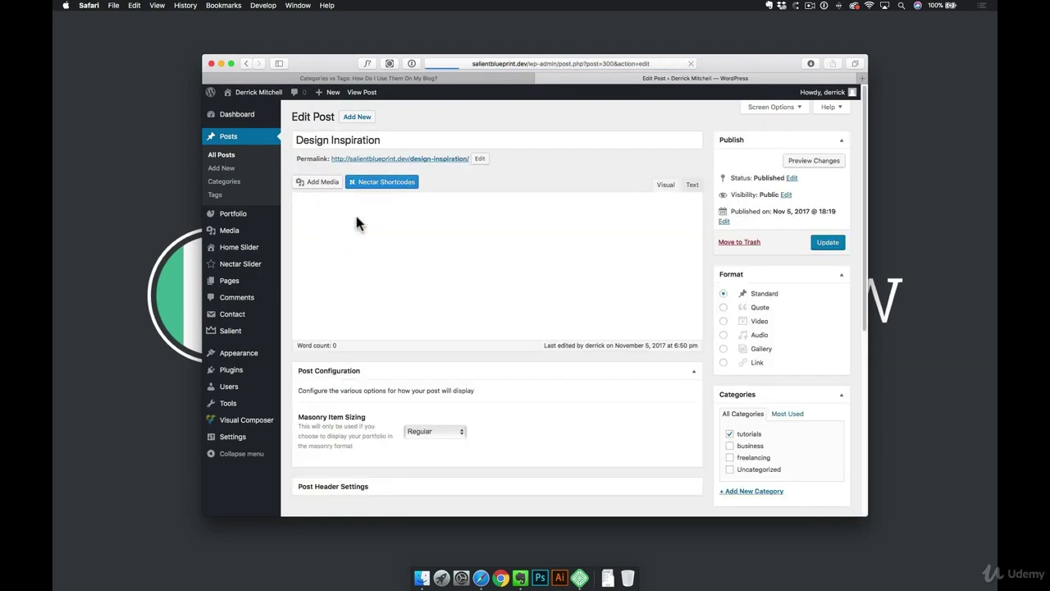
View the published Design Inspiration post down to its Leave A Reply form
{"action": "left_click", "coordinate": [357, 92]}
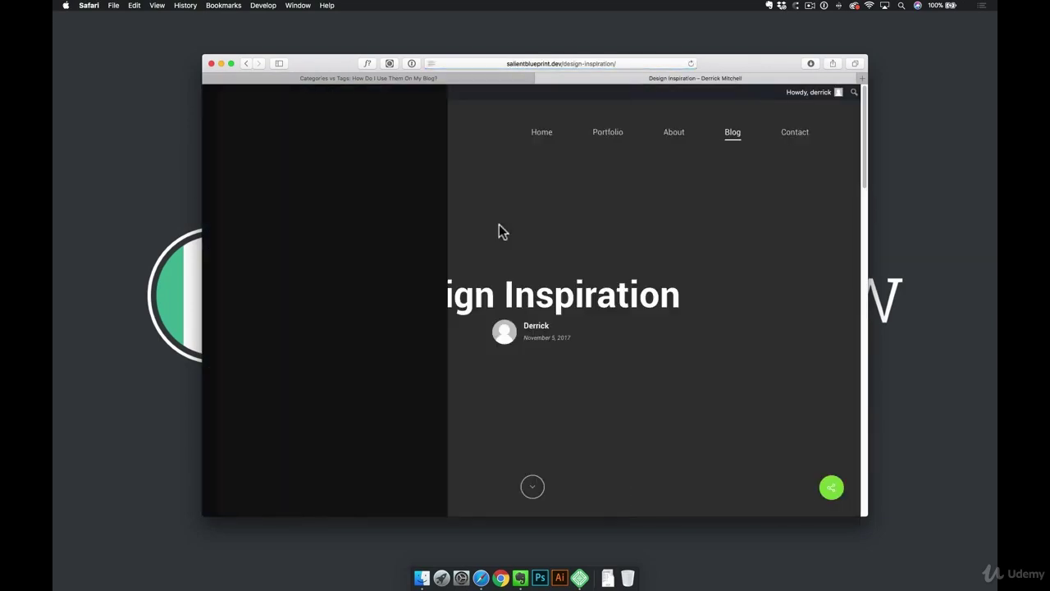
{"action": "scroll", "coordinate": [506, 262], "scroll_direction": "down", "scroll_amount": 10}
{"action": "scroll", "coordinate": [506, 262], "scroll_direction": "down", "scroll_amount": 15}
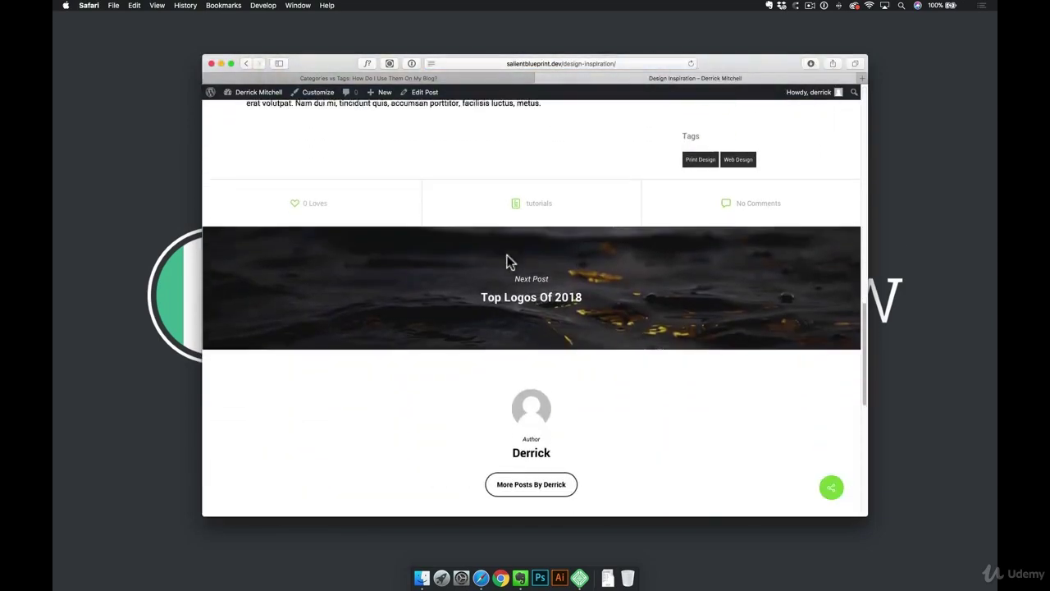
{"action": "scroll", "coordinate": [508, 261], "scroll_direction": "down", "scroll_amount": 2}
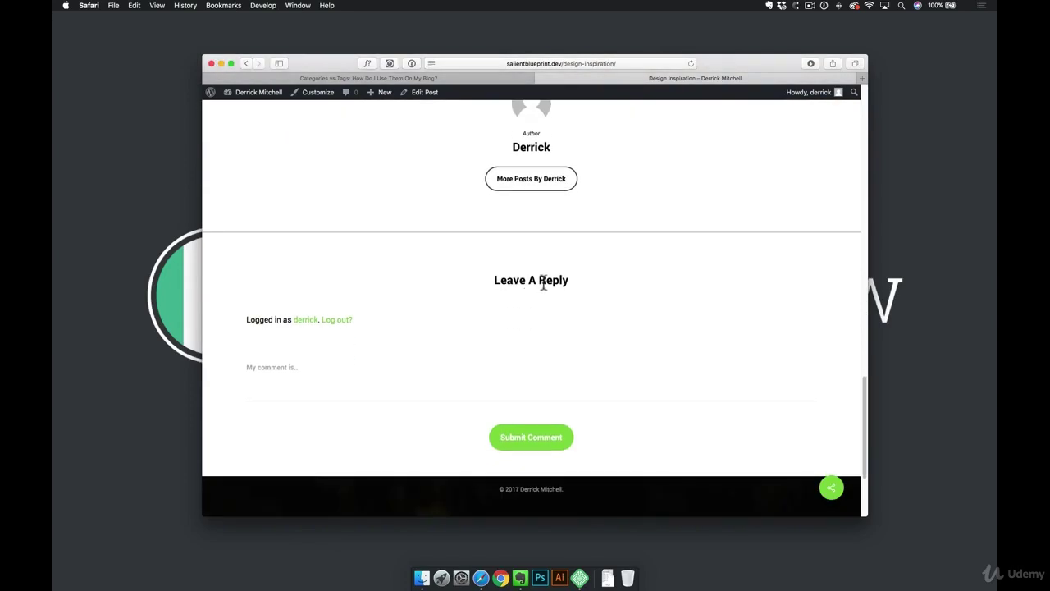
Submit the comment 'Hello! I loved this post :)' and return to the admin dashboard
{"action": "left_click", "coordinate": [267, 365]}
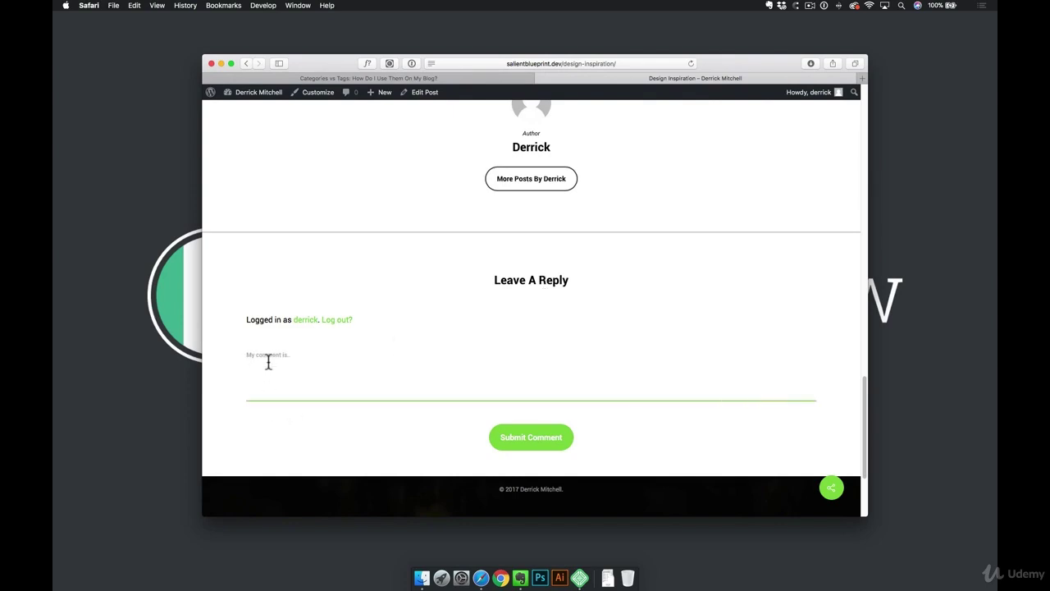
{"action": "type", "text": "Hello! I loved this post :)"}
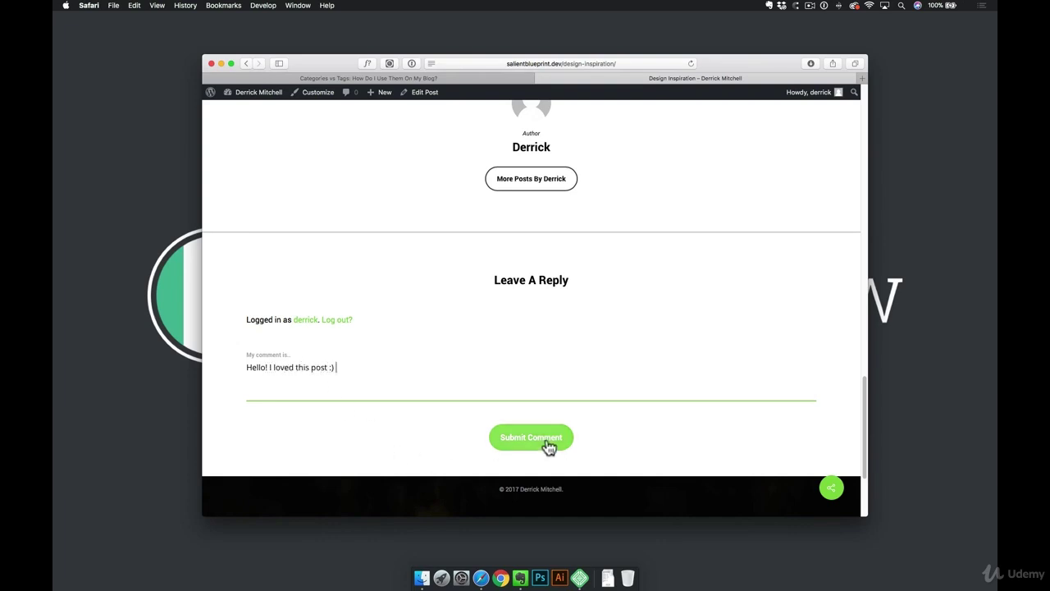
{"action": "left_click", "coordinate": [546, 440]}
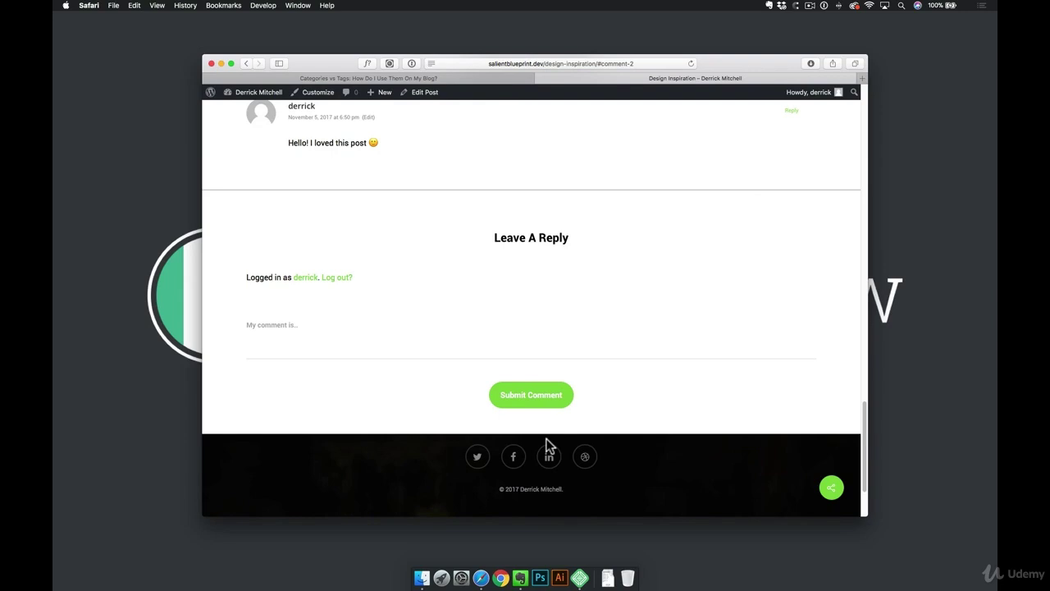
{"action": "scroll", "coordinate": [497, 349], "scroll_direction": "up", "scroll_amount": 5}
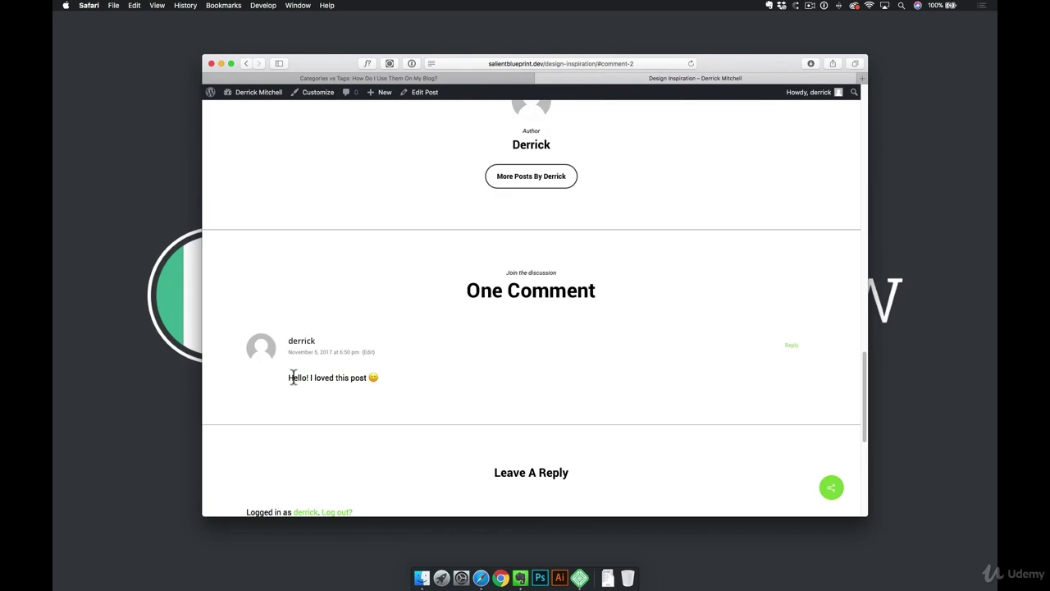
{"action": "scroll", "coordinate": [407, 380], "scroll_direction": "up", "scroll_amount": 10}
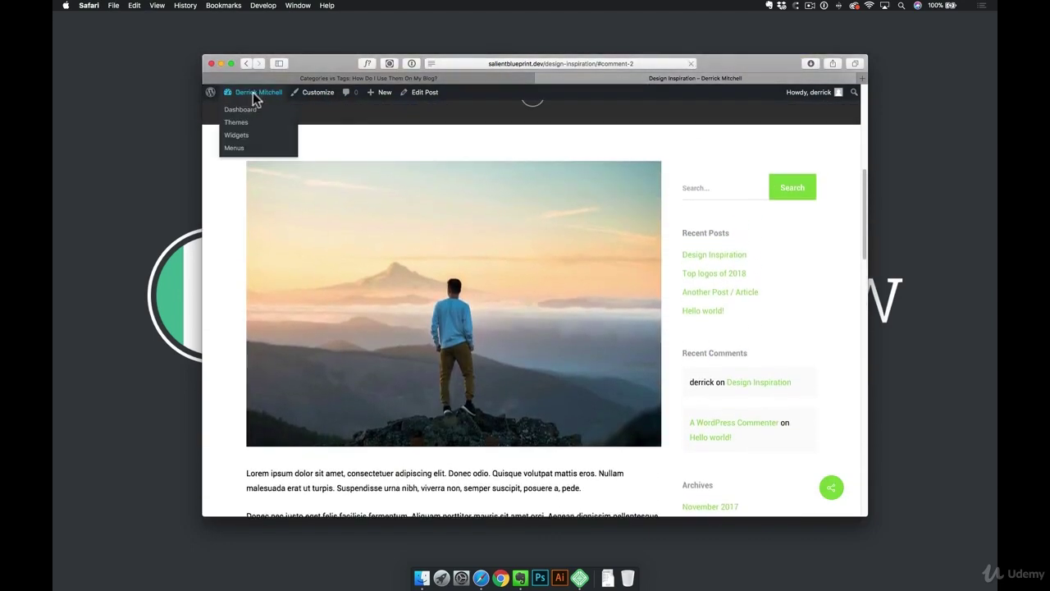
{"action": "left_click", "coordinate": [255, 97]}
Pass through Comments and the installed Plugins list to the Add Plugins page
{"action": "left_click", "coordinate": [236, 273]}
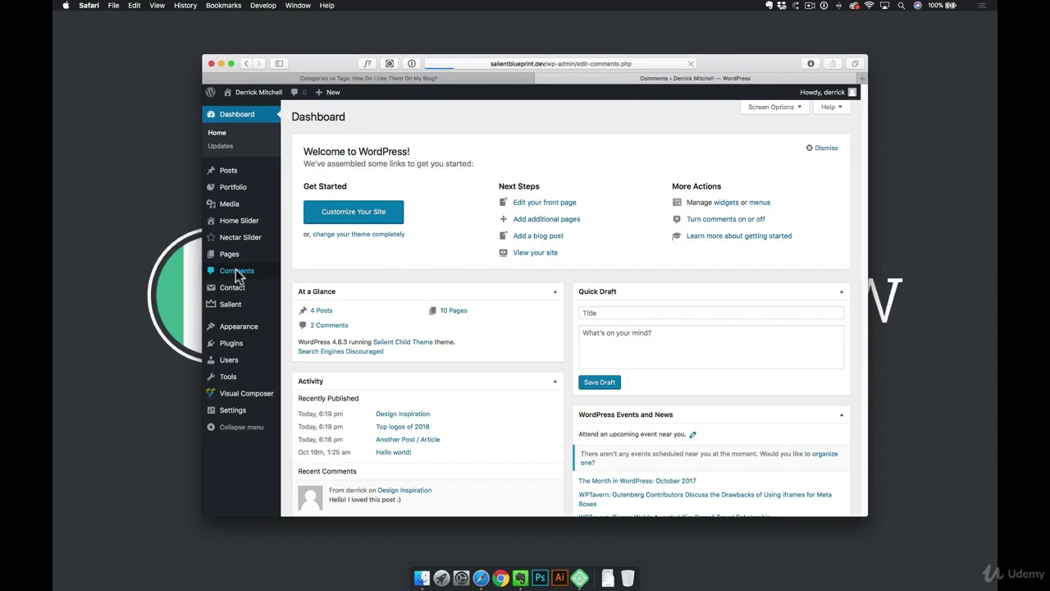
{"action": "mouse_move", "coordinate": [363, 204]}
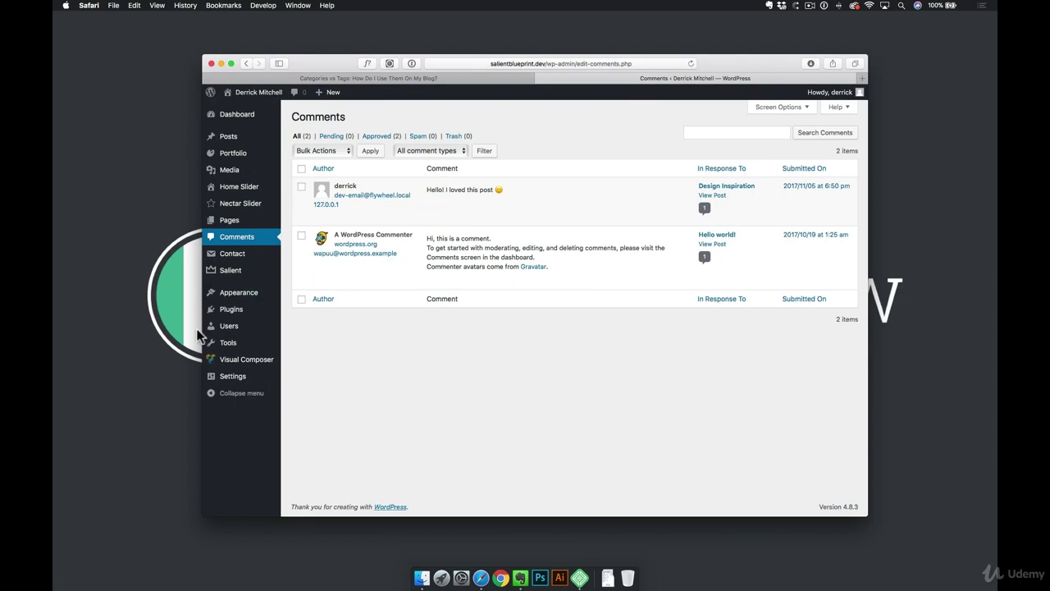
{"action": "left_click", "coordinate": [231, 309]}
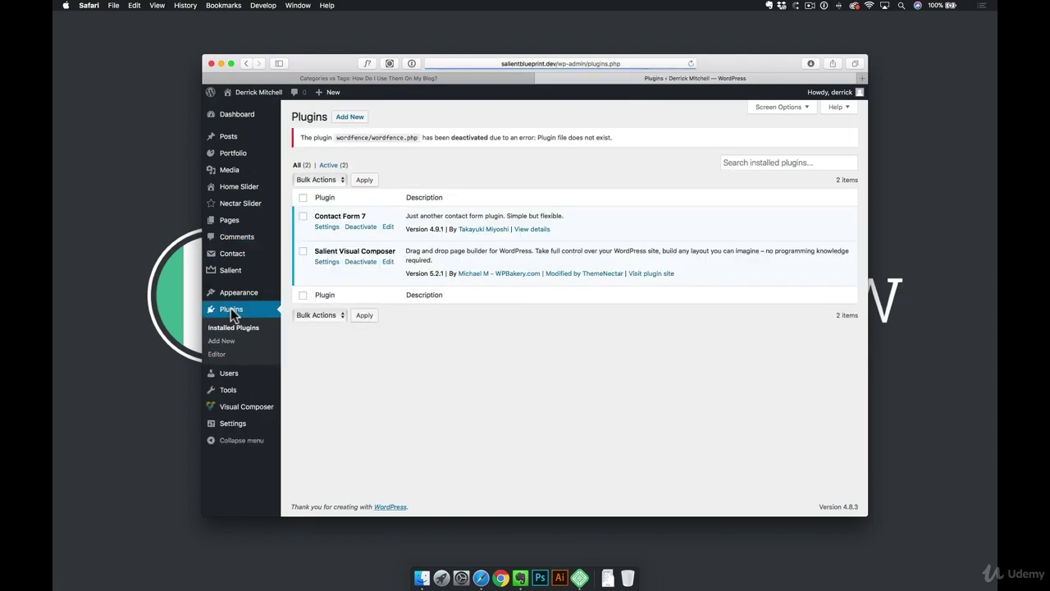
{"action": "left_click", "coordinate": [351, 118]}
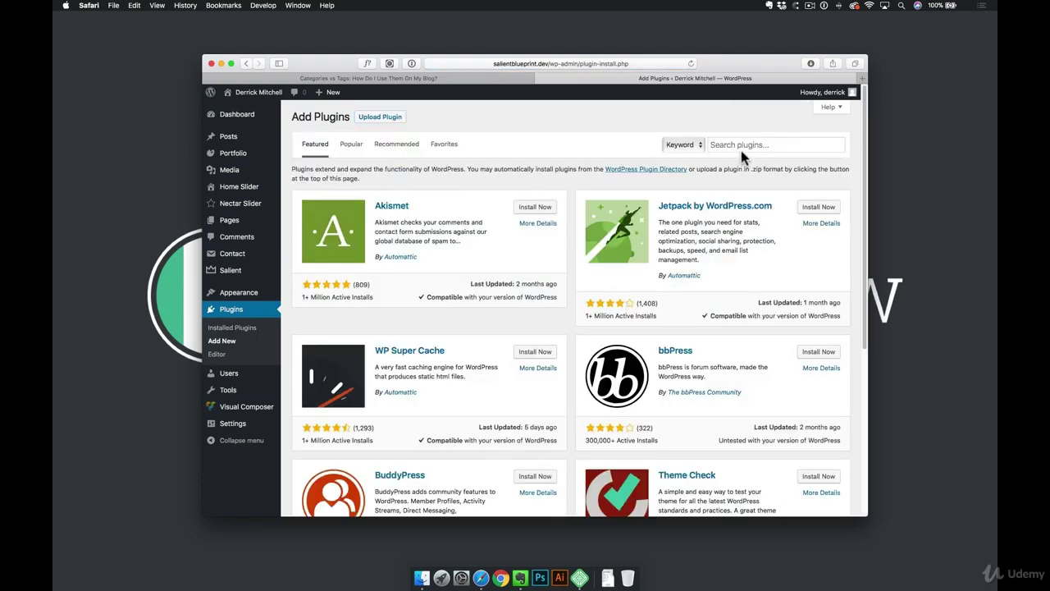
Search the plugin directory for 'comment' and browse results such as Akismet and Disable Comments
{"action": "left_click", "coordinate": [742, 145]}
{"action": "type", "text": "comment"}
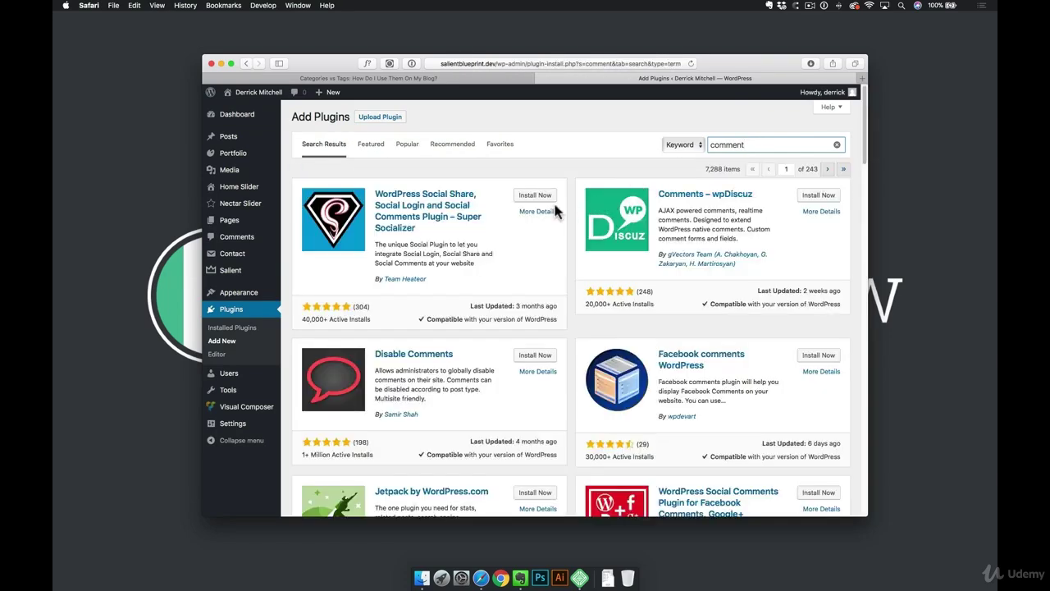
{"action": "scroll", "coordinate": [534, 229], "scroll_direction": "down", "scroll_amount": 3}
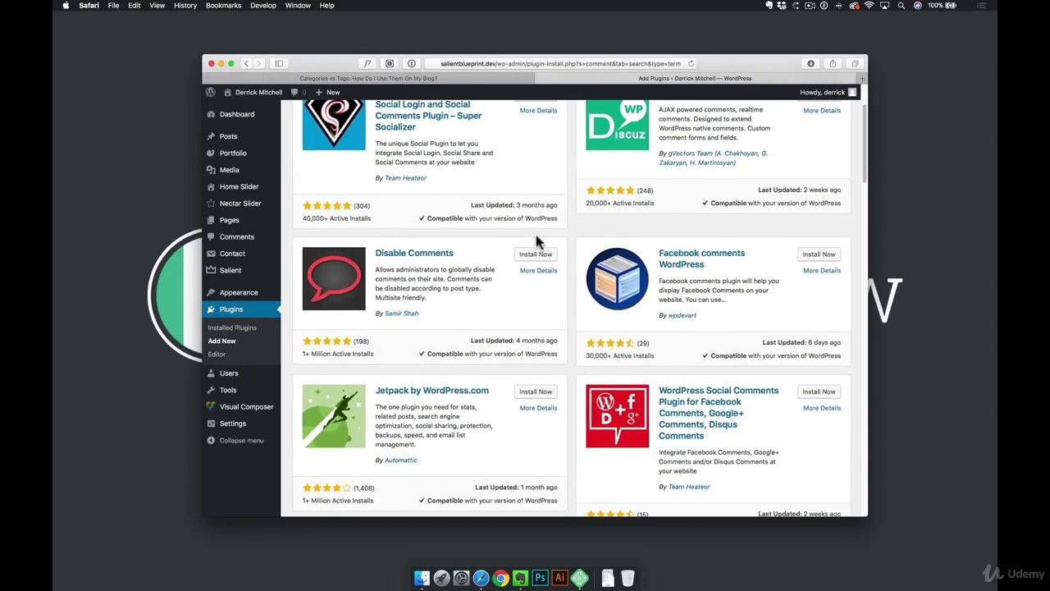
{"action": "scroll", "coordinate": [537, 240], "scroll_direction": "down", "scroll_amount": 10}
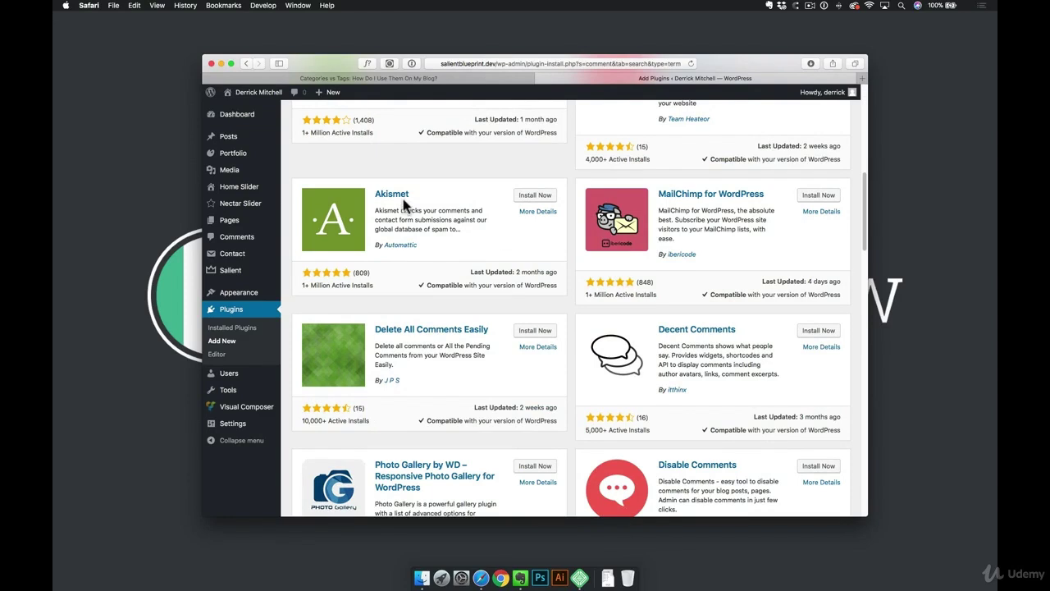
Open the Akismet plugin's More Details modal and scroll through its description
{"action": "left_click", "coordinate": [538, 211]}
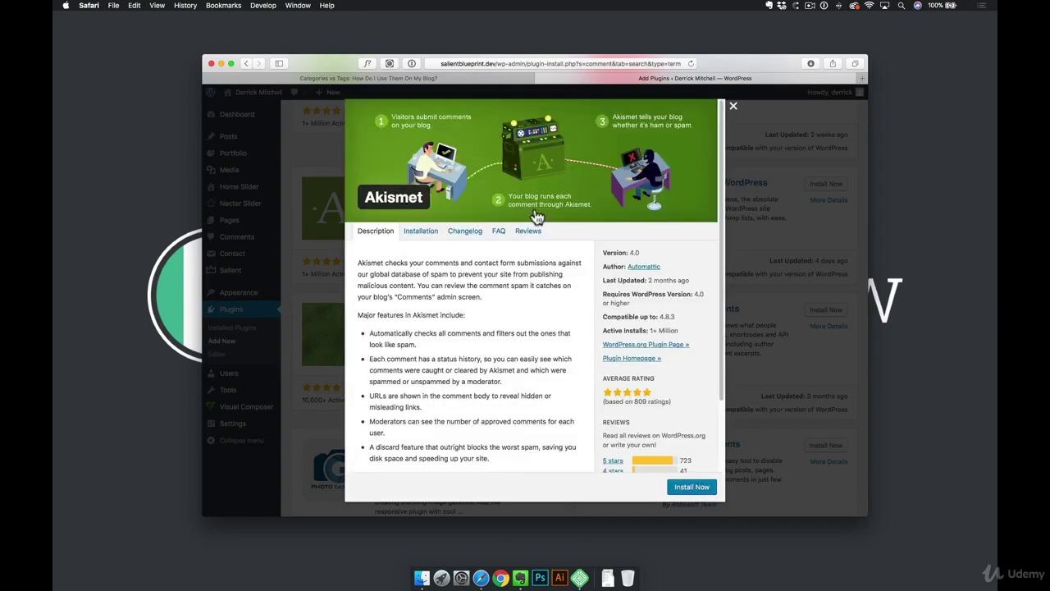
{"action": "scroll", "coordinate": [526, 283], "scroll_direction": "down", "scroll_amount": 3}
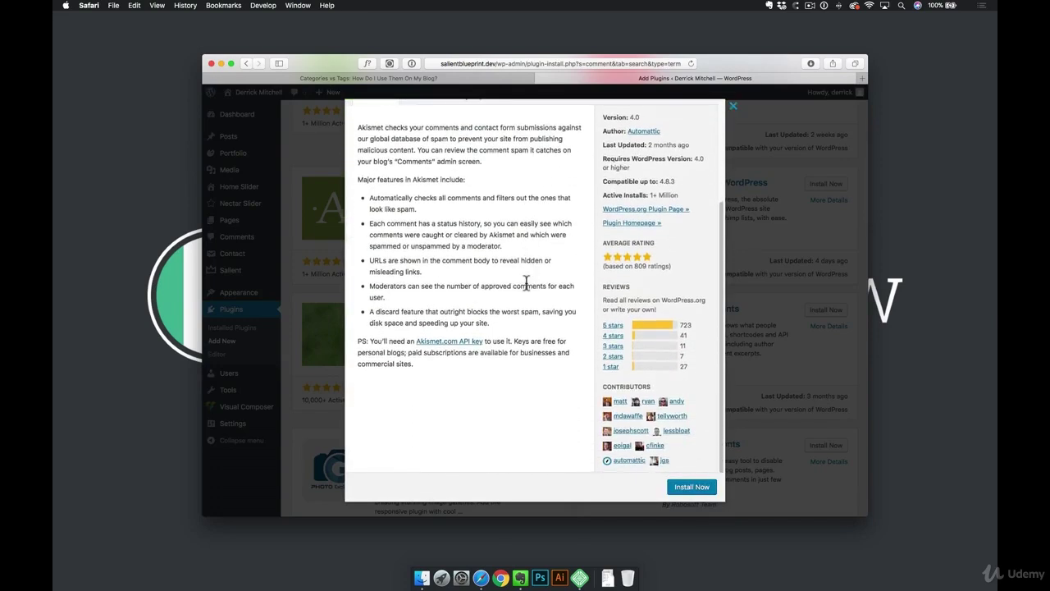
{"action": "scroll", "coordinate": [526, 286], "scroll_direction": "up", "scroll_amount": 3}
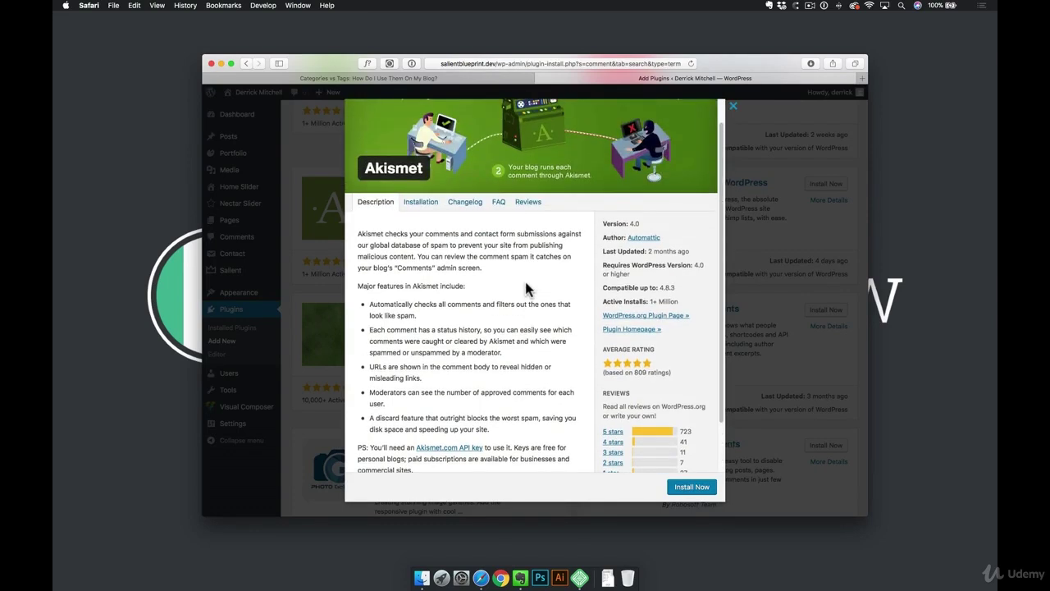
{"action": "scroll", "coordinate": [526, 289], "scroll_direction": "up", "scroll_amount": 1}
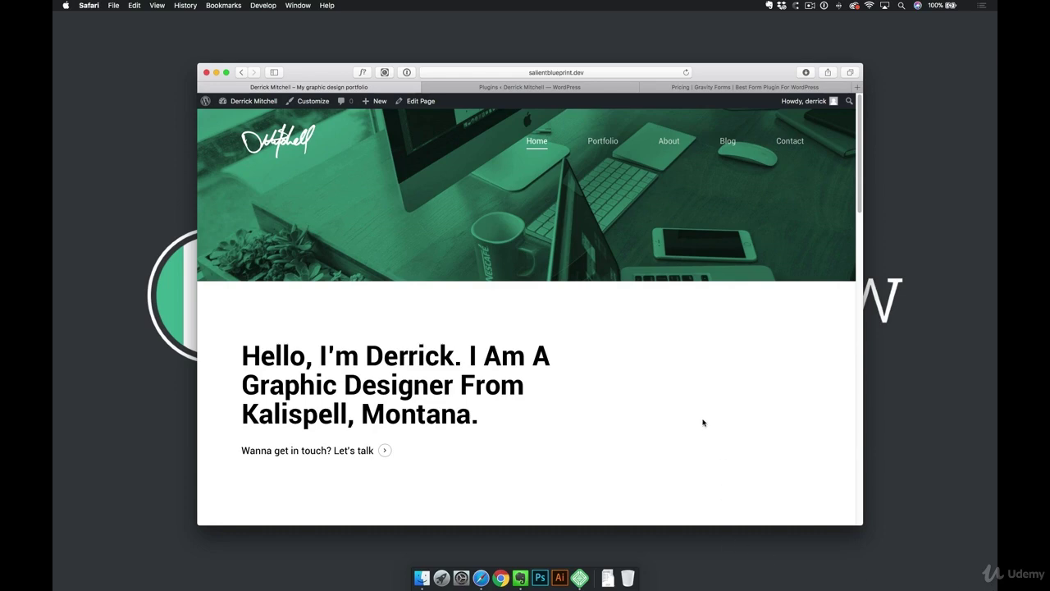
Find Contact Form 7 in the installed Plugins list and highlight its name
{"action": "left_click", "coordinate": [252, 102]}
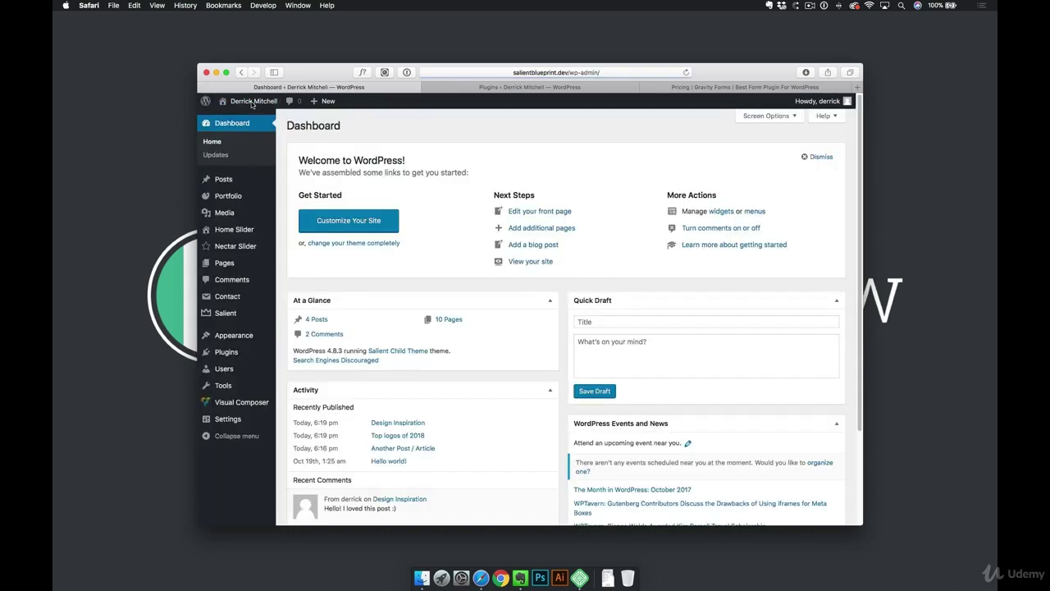
{"action": "mouse_move", "coordinate": [256, 238]}
{"action": "left_click", "coordinate": [226, 352]}
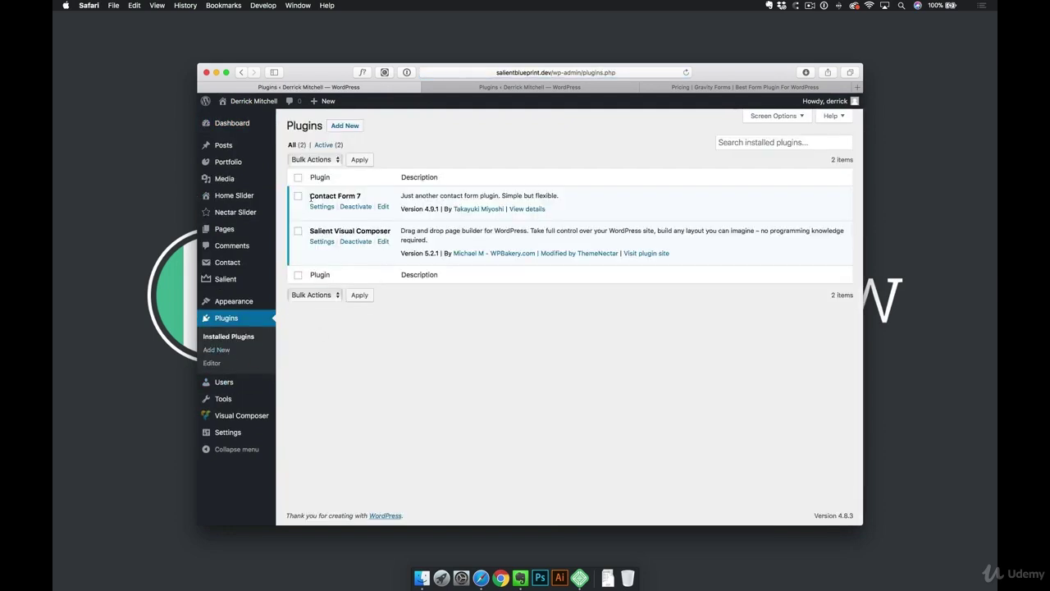
{"action": "left_click_drag", "start_coordinate": [310, 196], "coordinate": [368, 196]}
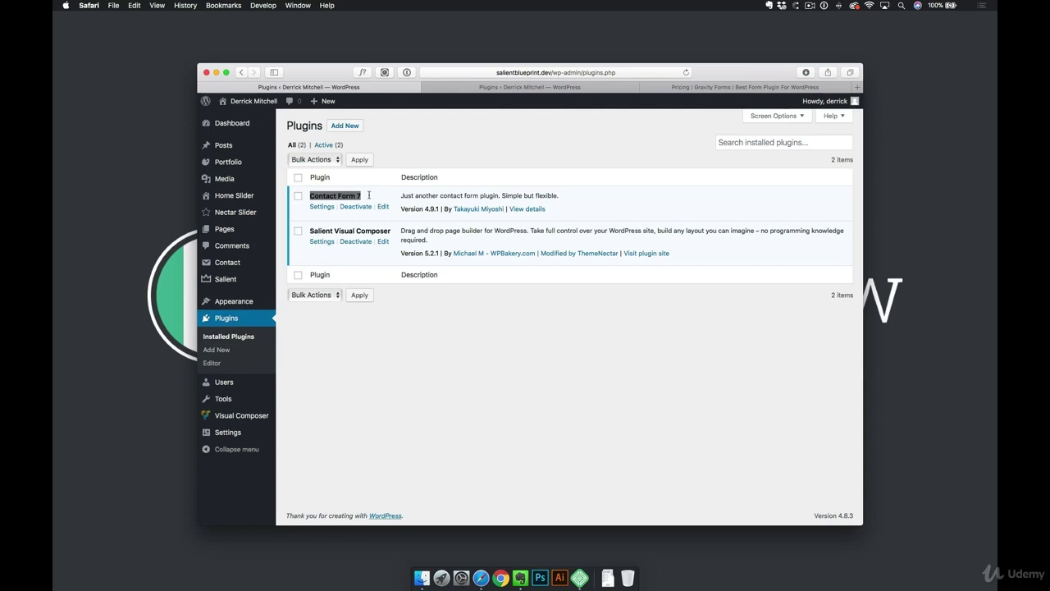
Search Add Plugins for 'contact form 7' and scroll the 1,082 results showing it Active
{"action": "left_click", "coordinate": [345, 127]}
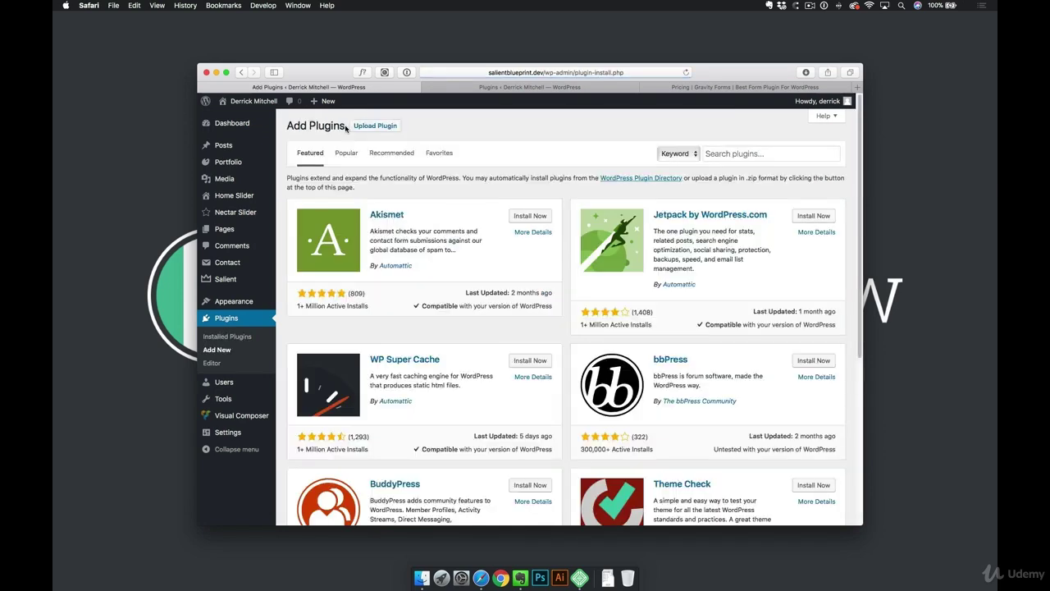
{"action": "left_click", "coordinate": [760, 153]}
{"action": "type", "text": "co"}
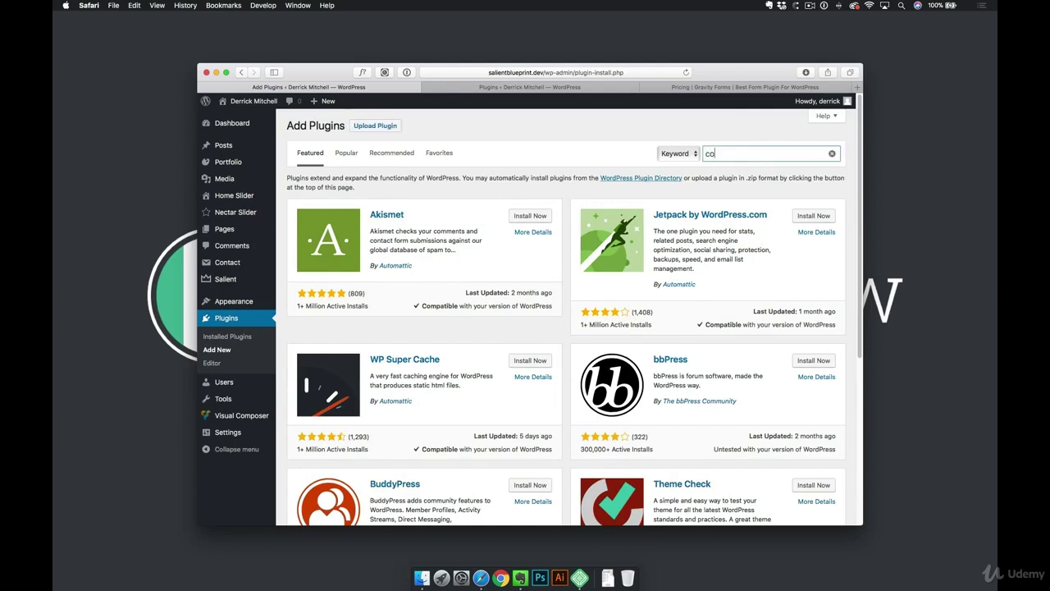
{"action": "type", "text": "ntact form 7"}
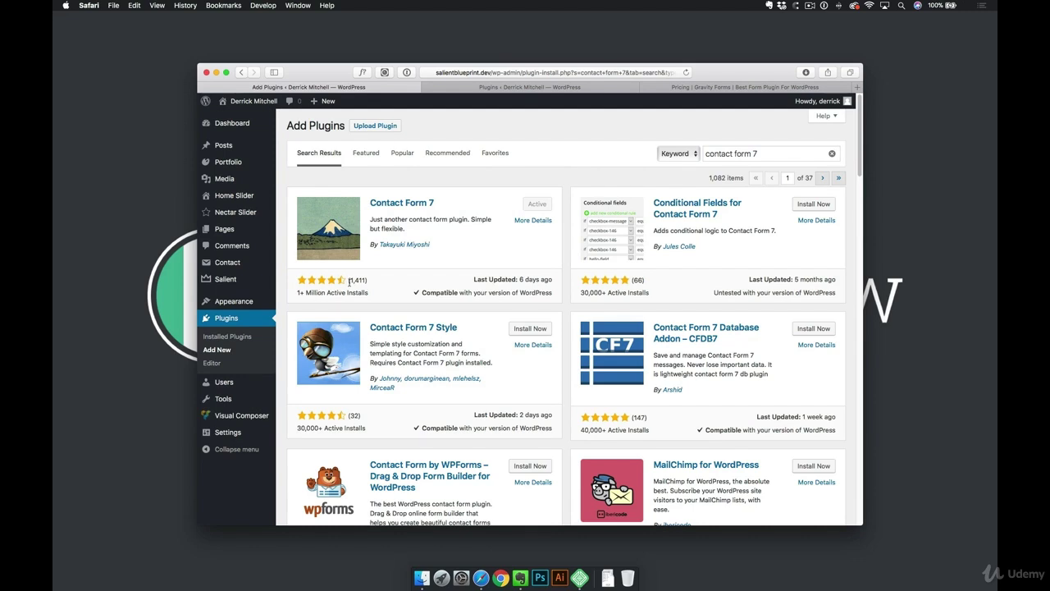
{"action": "scroll", "coordinate": [578, 372], "scroll_direction": "down", "scroll_amount": 10}
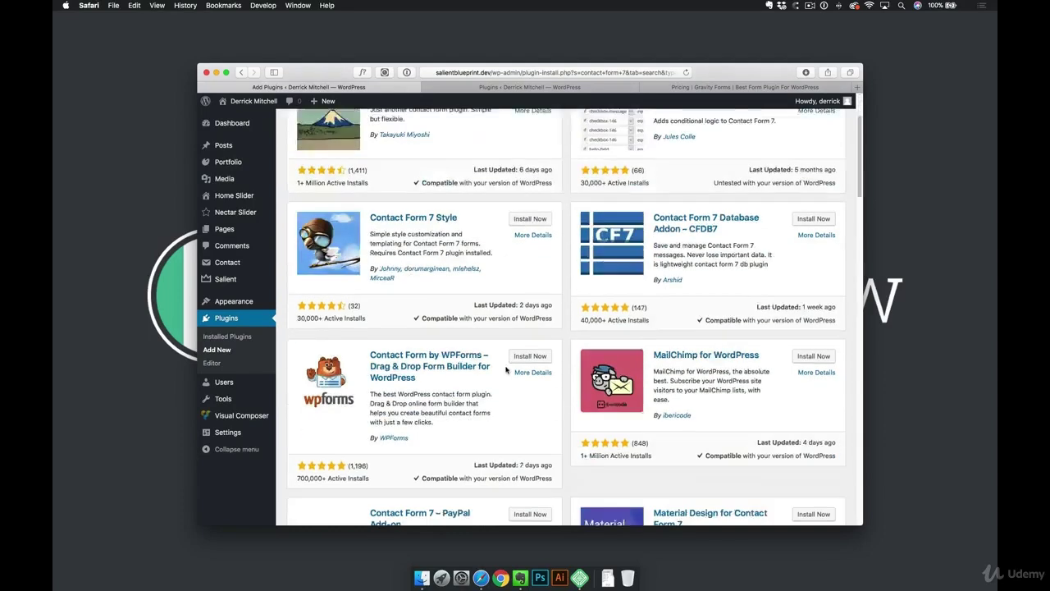
{"action": "scroll", "coordinate": [578, 371], "scroll_direction": "down", "scroll_amount": 6}
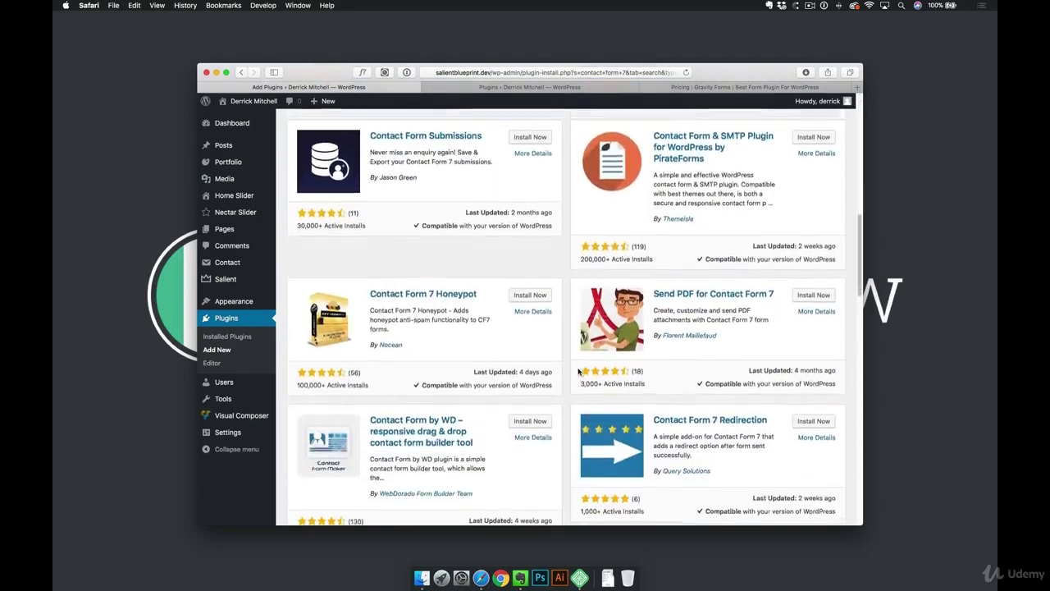
{"action": "scroll", "coordinate": [579, 373], "scroll_direction": "down", "scroll_amount": 1}
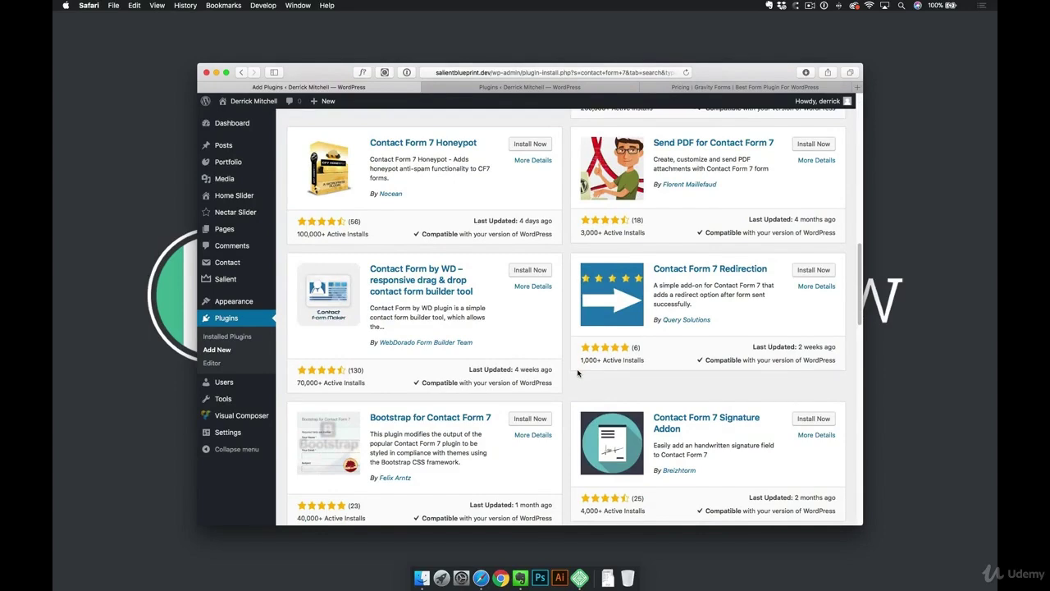
{"action": "scroll", "coordinate": [579, 373], "scroll_direction": "up", "scroll_amount": 15}
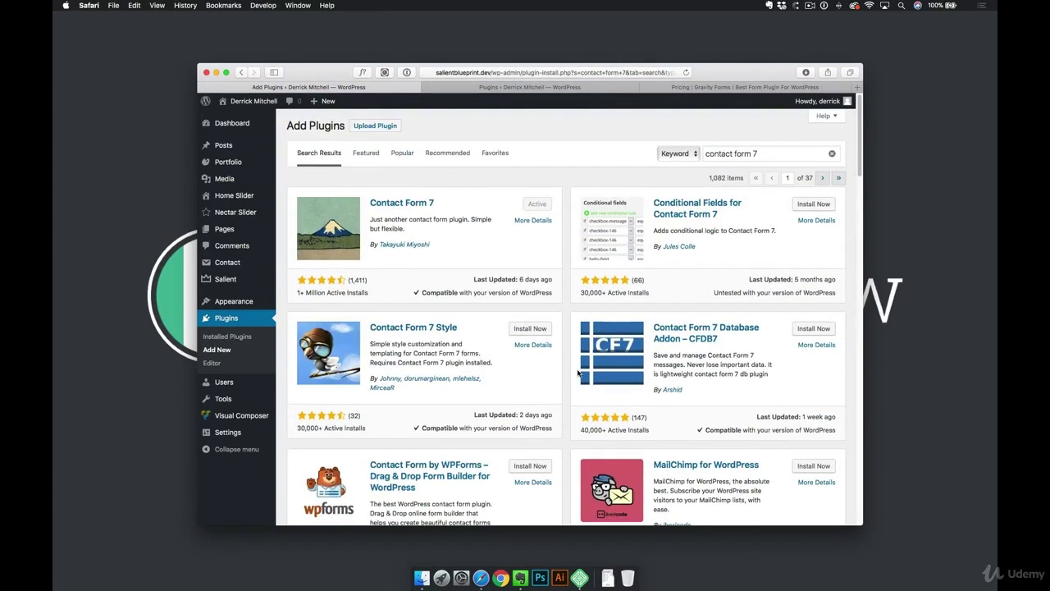
Compare Gravity Forms' Basic $59, Pro $159 and Elite $259 plans, briefly rechecking Contact Form 7
{"action": "left_click", "coordinate": [702, 89]}
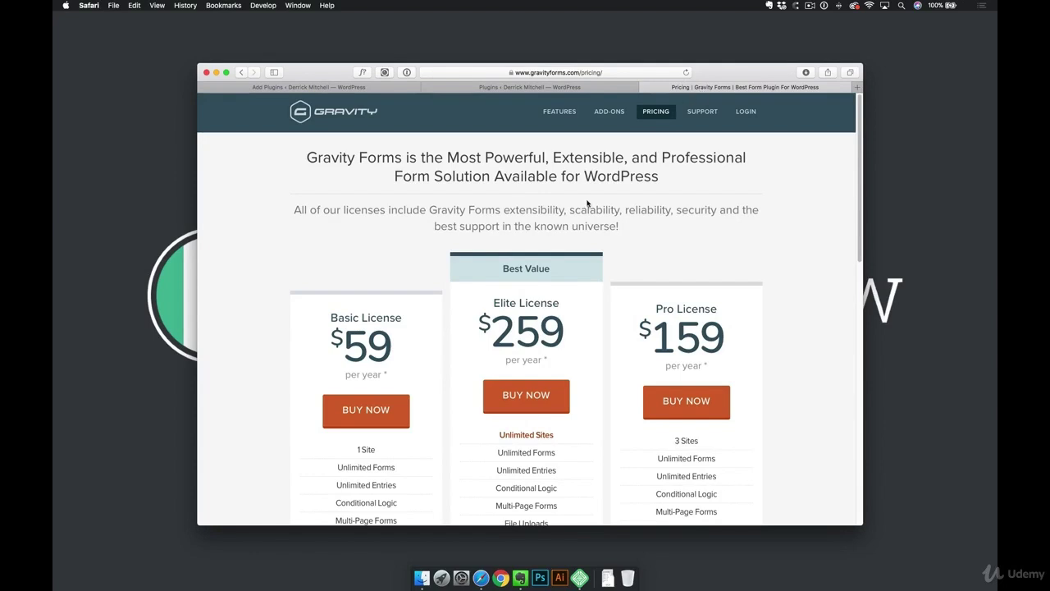
{"action": "scroll", "coordinate": [590, 204], "scroll_direction": "down", "scroll_amount": 2}
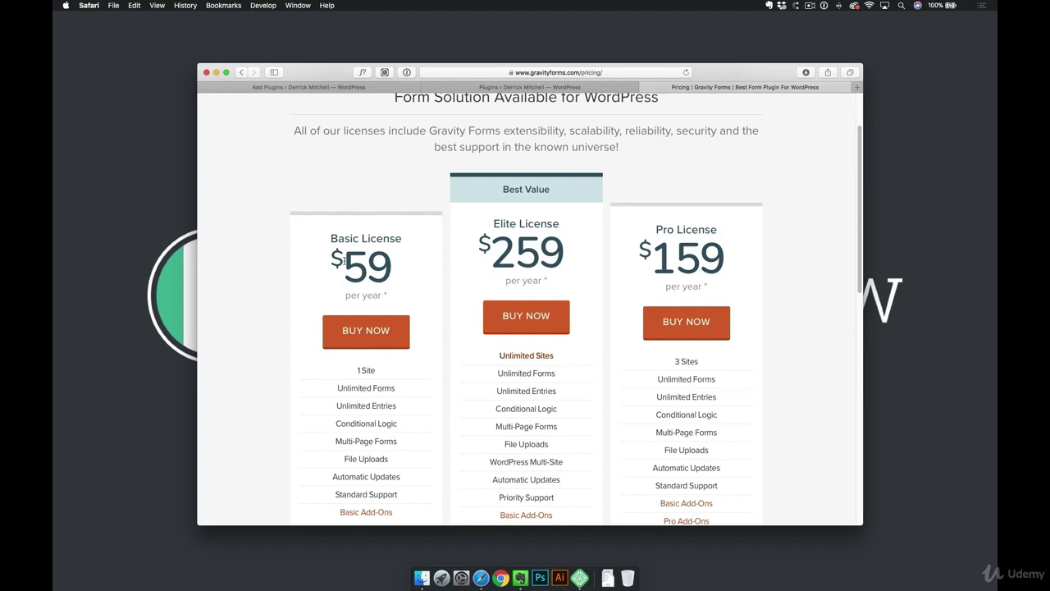
{"action": "left_click", "coordinate": [468, 87]}
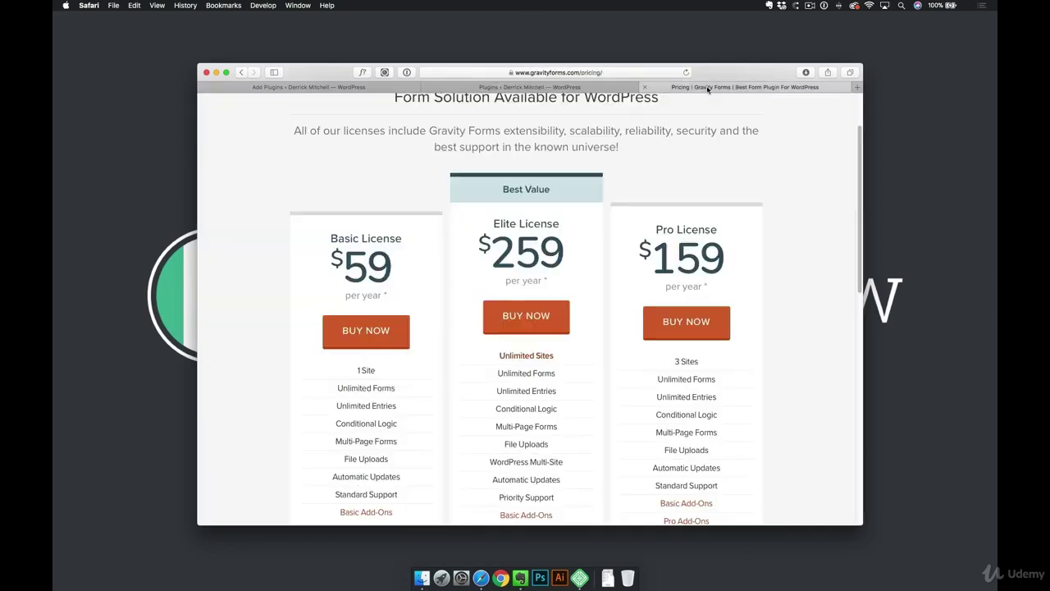
{"action": "left_click", "coordinate": [656, 88]}
{"action": "scroll", "coordinate": [749, 191], "scroll_direction": "up", "scroll_amount": 3}
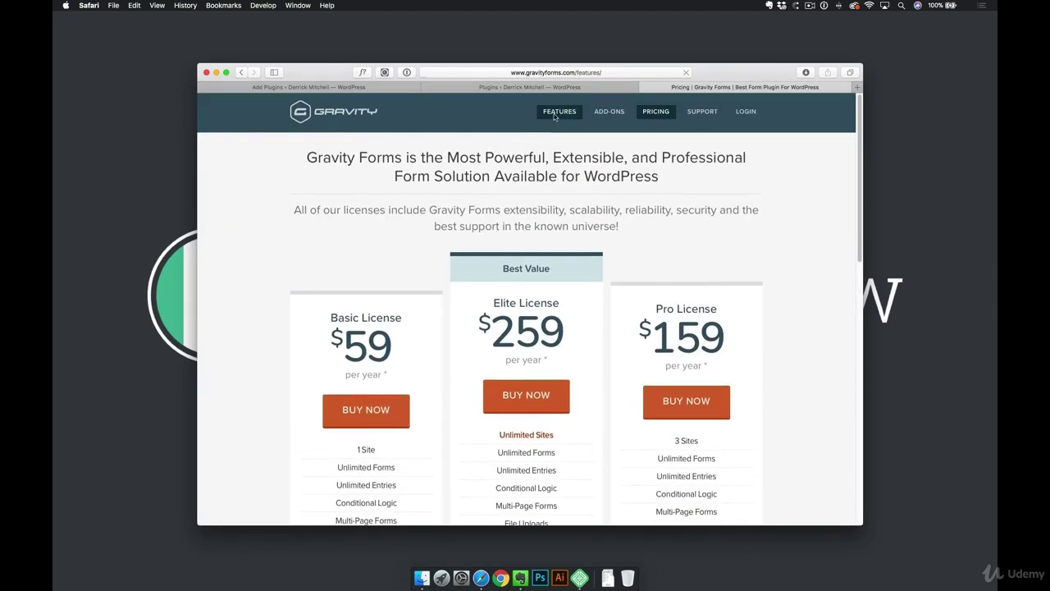
Open the Gravity Forms Features page and scroll through Email Notifications, File Uploads and Calculations
{"action": "left_click", "coordinate": [553, 116]}
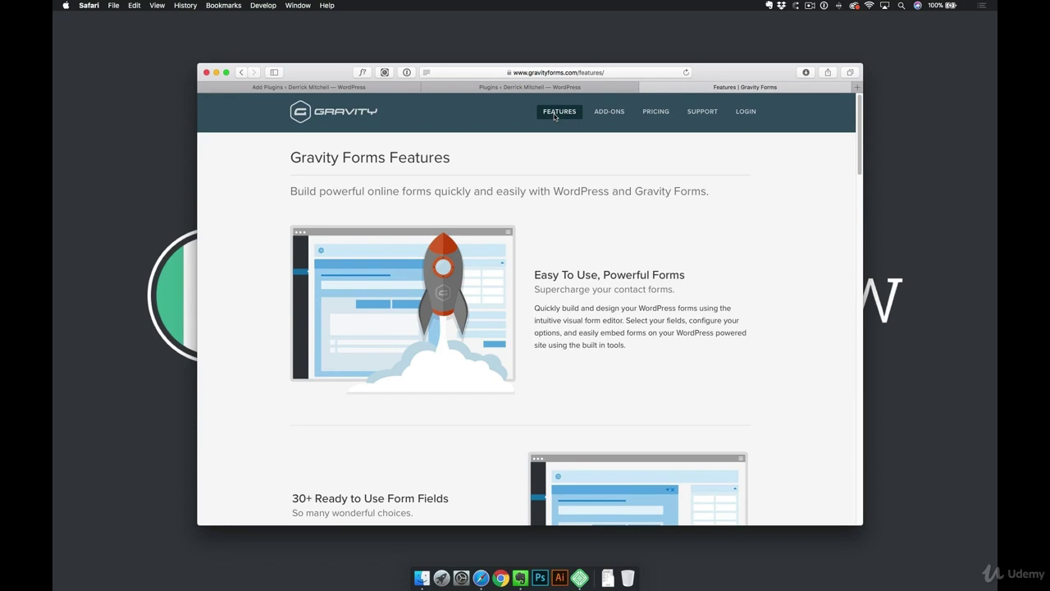
{"action": "scroll", "coordinate": [572, 181], "scroll_direction": "down", "scroll_amount": 8}
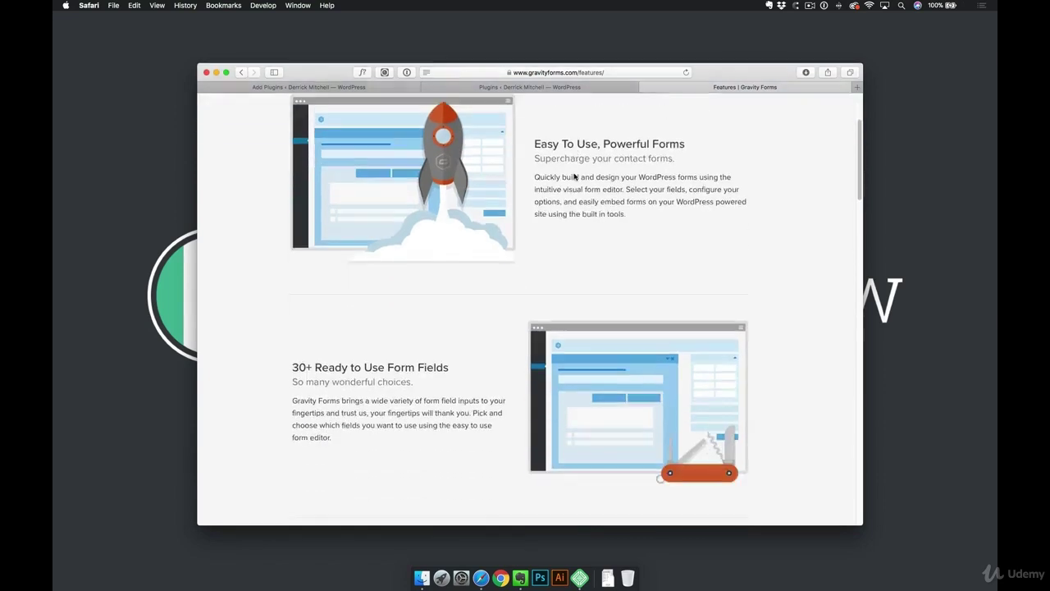
{"action": "scroll", "coordinate": [573, 180], "scroll_direction": "down", "scroll_amount": 9}
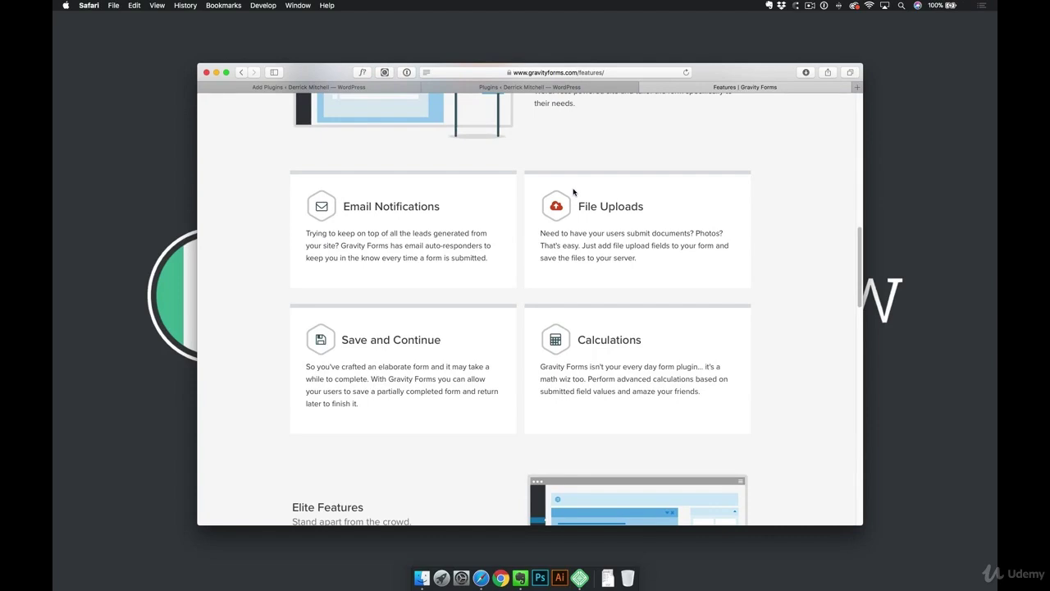
Back in WordPress admin, open the About page in the visual page builder
{"action": "left_click", "coordinate": [343, 87]}
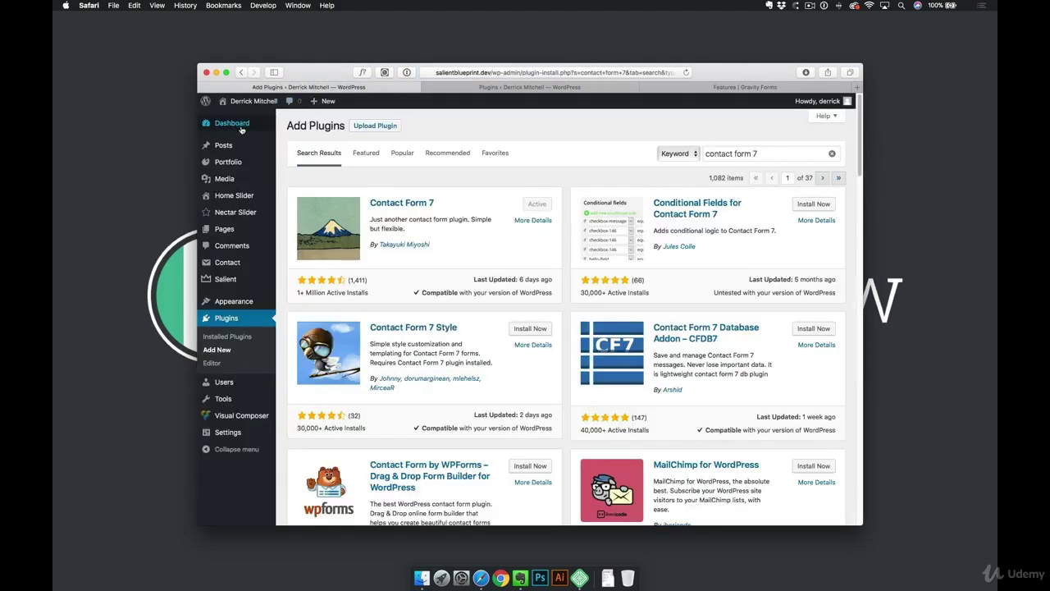
{"action": "mouse_move", "coordinate": [237, 129]}
{"action": "left_click", "coordinate": [224, 231]}
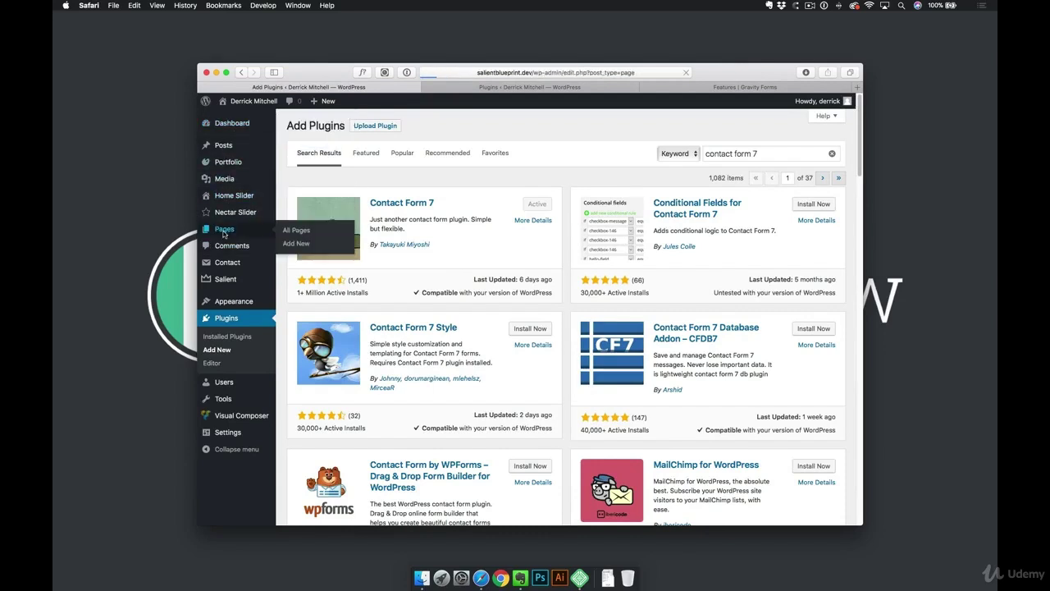
{"action": "left_click", "coordinate": [315, 207]}
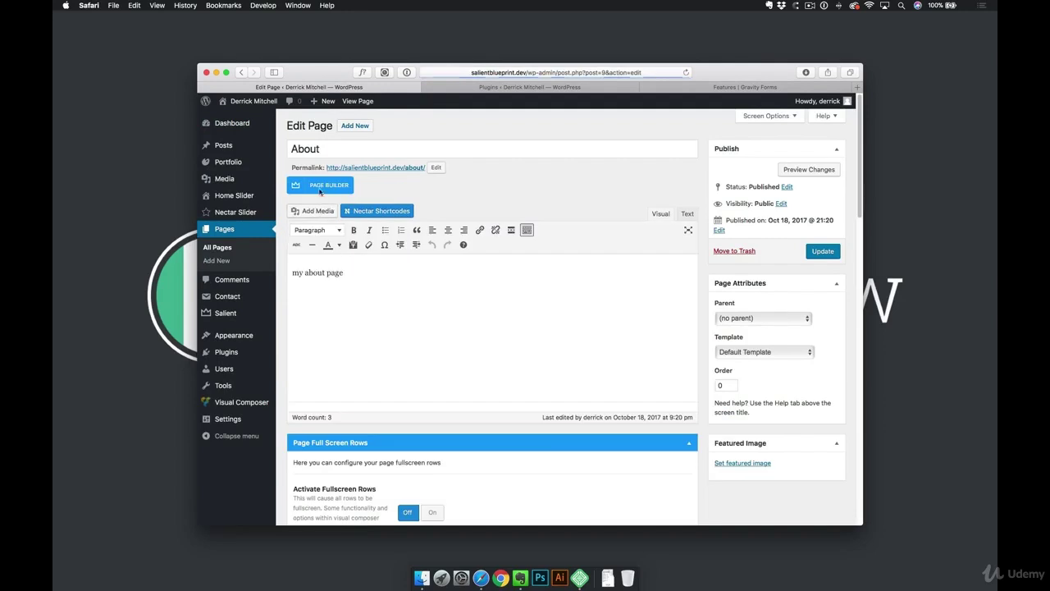
{"action": "left_click", "coordinate": [321, 186]}
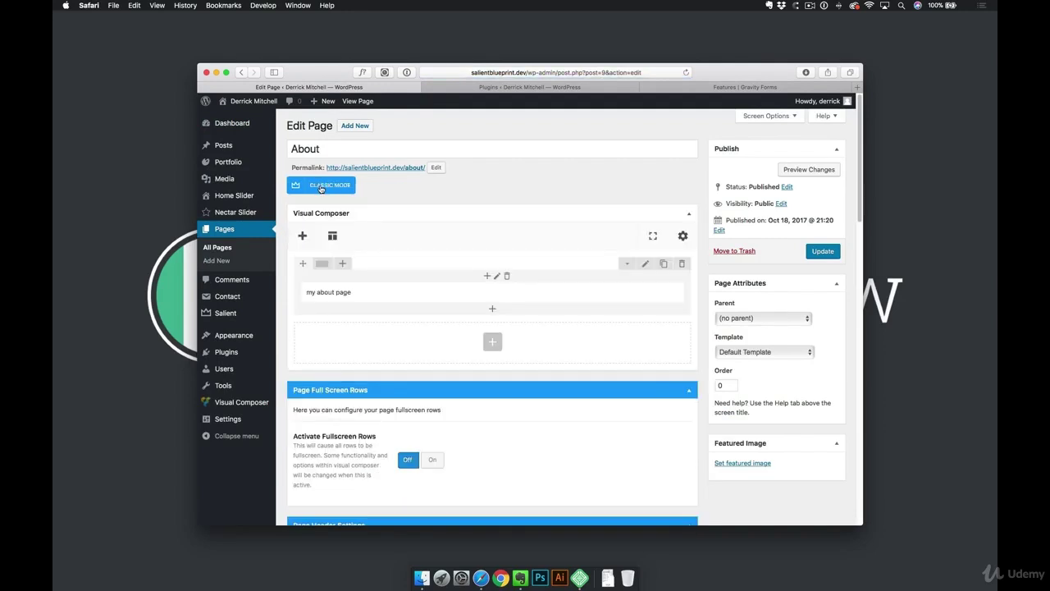
Search the builder's Add Element list for 'gravi' and 'form', then open the installed plugins list
{"action": "left_click", "coordinate": [303, 236]}
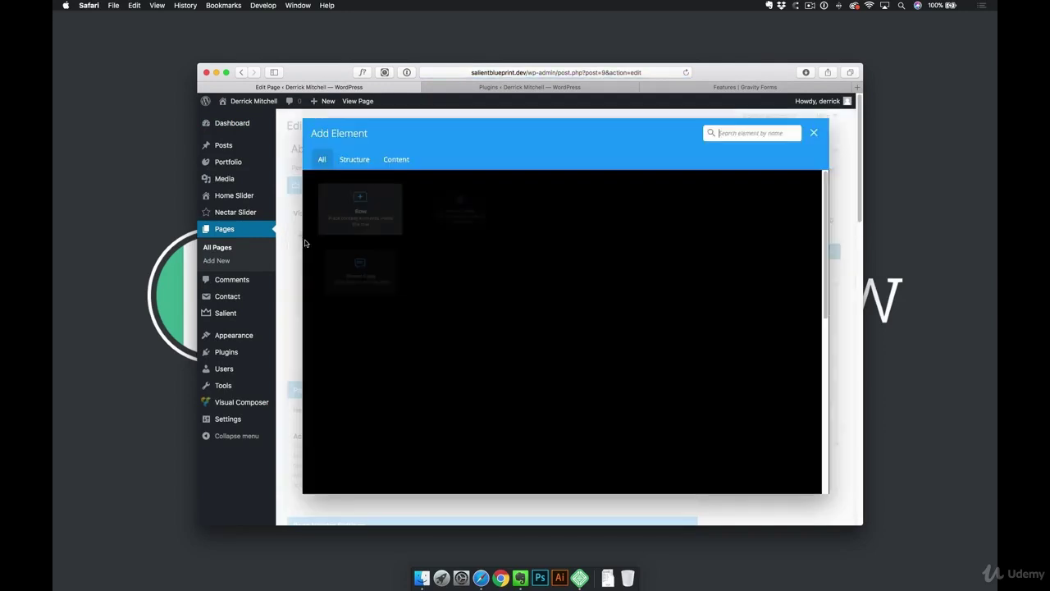
{"action": "type", "text": "gr"}
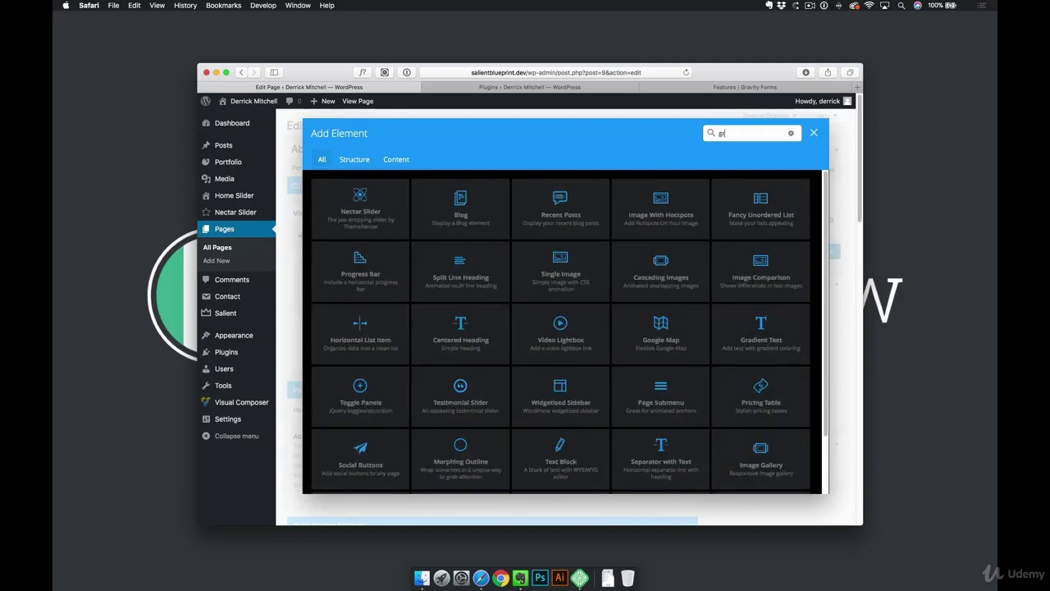
{"action": "type", "text": "avi"}
{"action": "key", "text": "BackSpace"}
{"action": "key", "text": "BackSpace"}
{"action": "key", "text": "BackSpace"}
{"action": "key", "text": "BackSpace"}
{"action": "key", "text": "BackSpace"}
{"action": "type", "text": "for"}
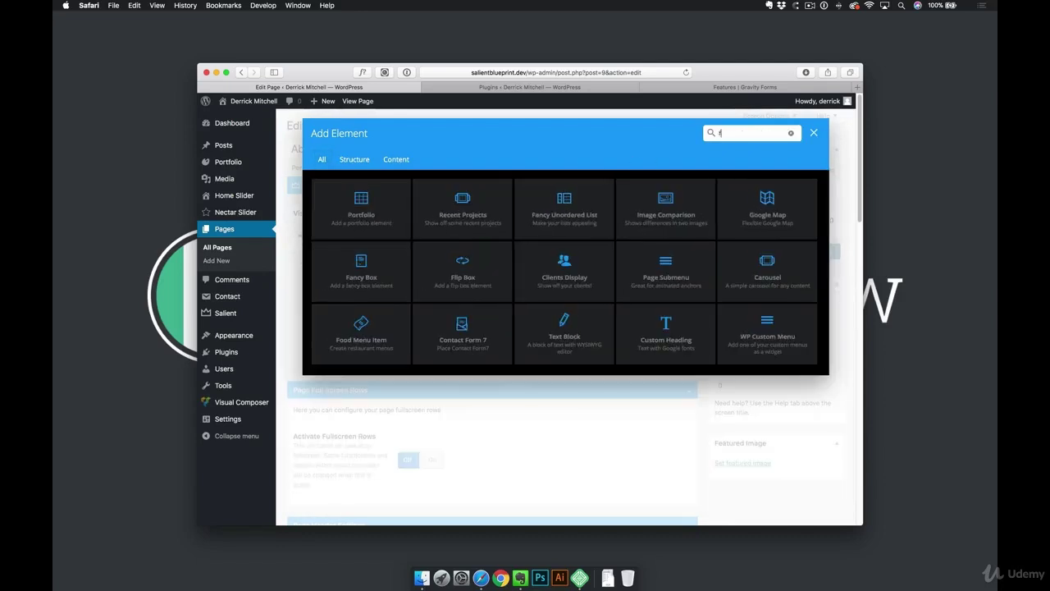
{"action": "type", "text": "m"}
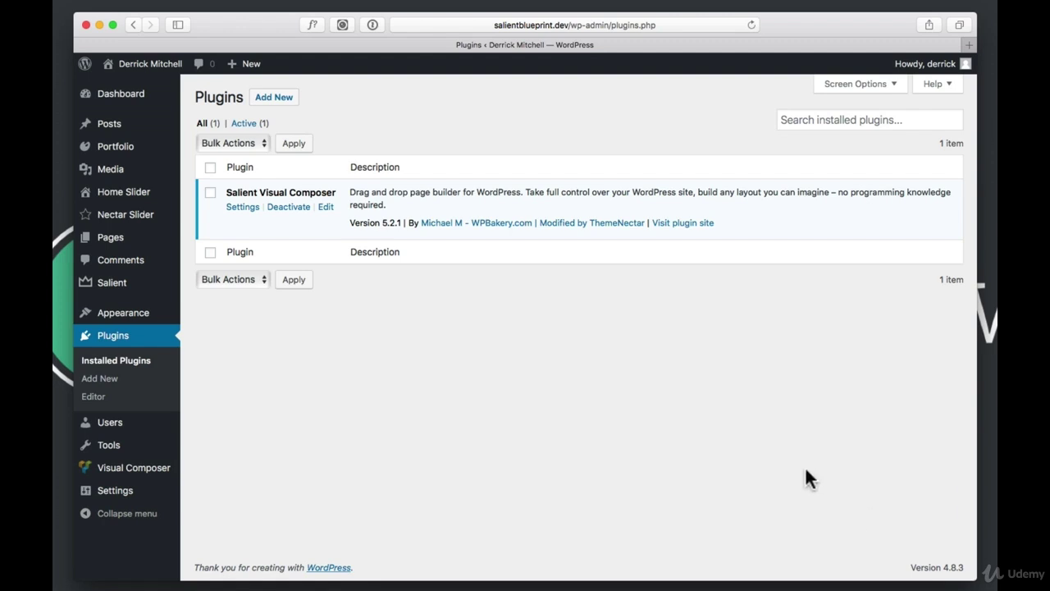
{"action": "left_click", "coordinate": [116, 339]}
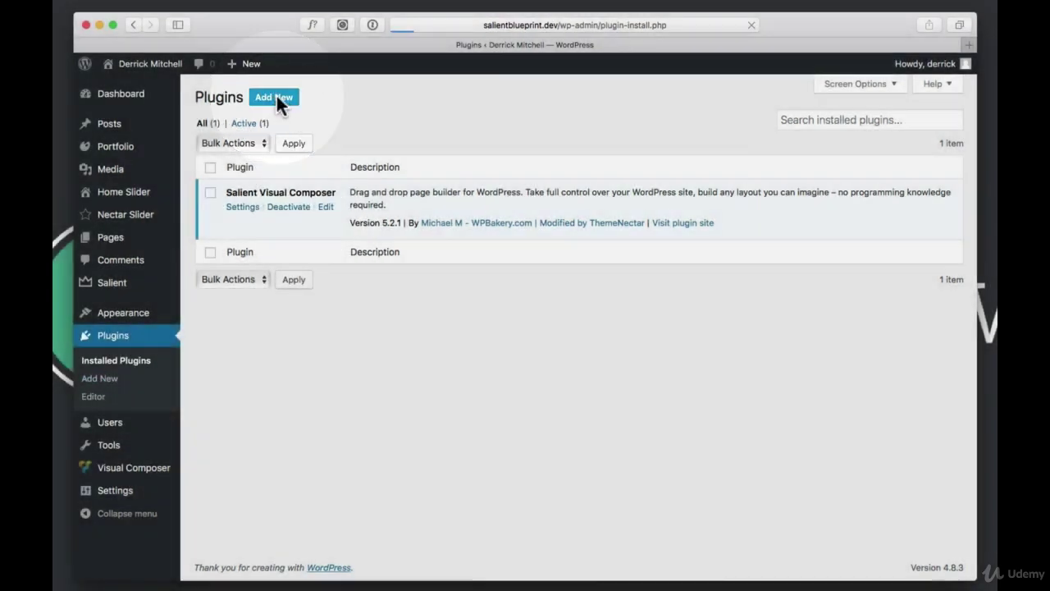
Search new plugins for 'contact form 7', then install and activate Contact Form 7
{"action": "left_click", "coordinate": [276, 97]}
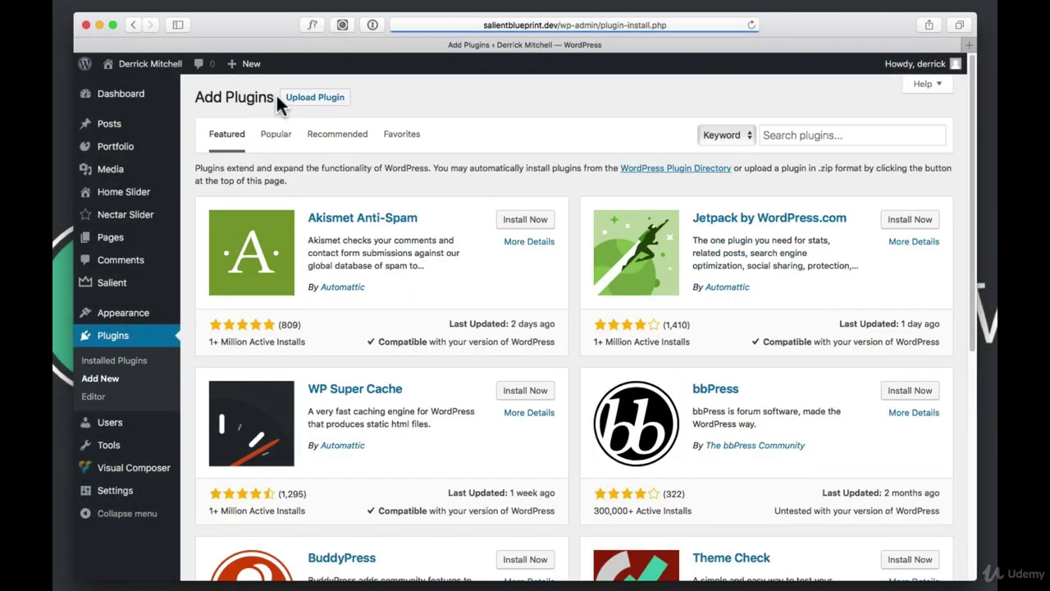
{"action": "left_click", "coordinate": [811, 137]}
{"action": "type", "text": "contact "}
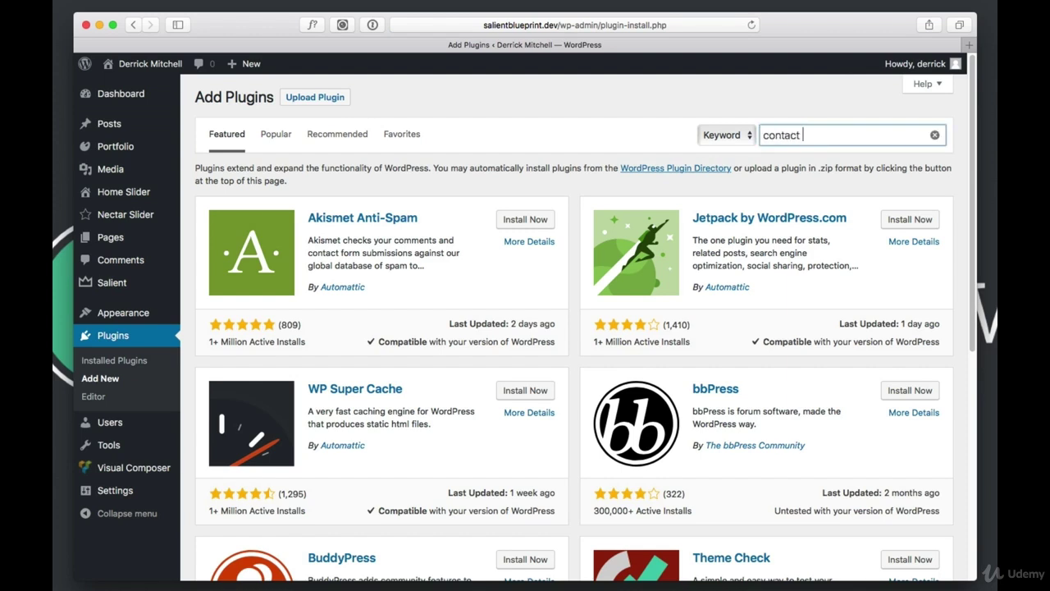
{"action": "type", "text": "form 7"}
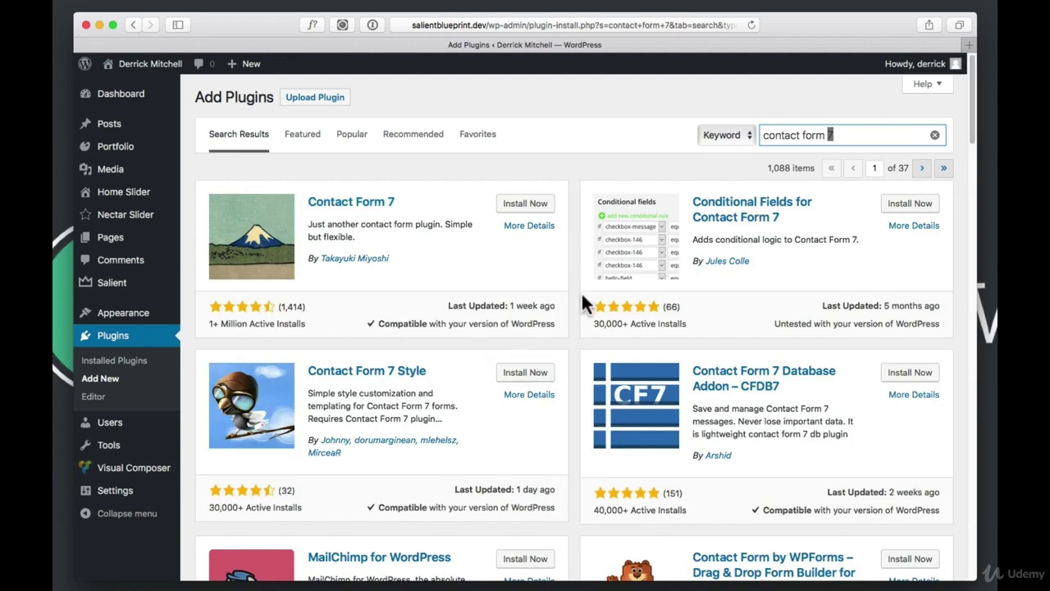
{"action": "left_click", "coordinate": [526, 206]}
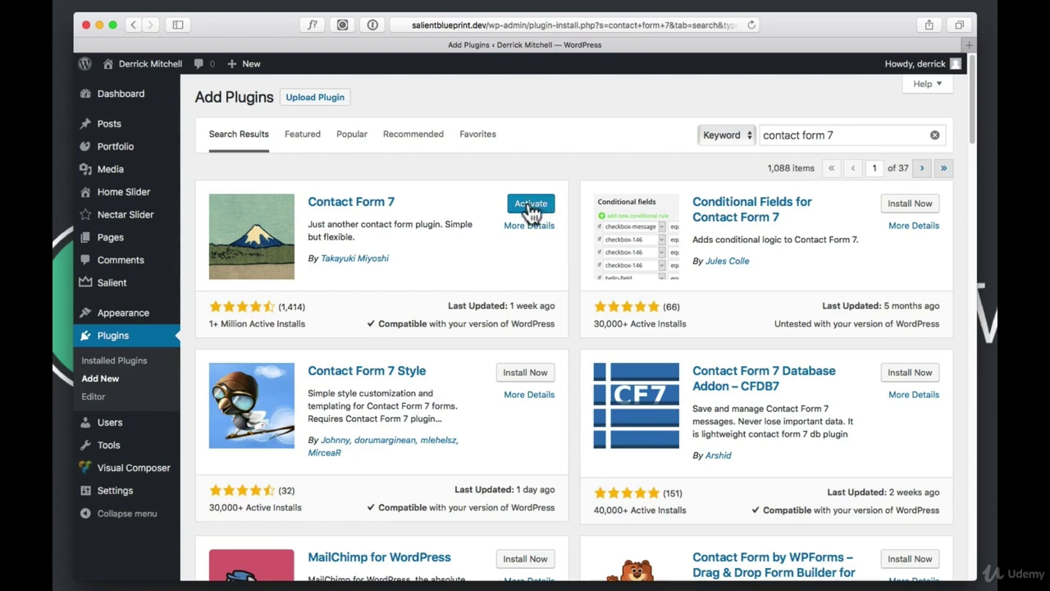
{"action": "left_click", "coordinate": [531, 205]}
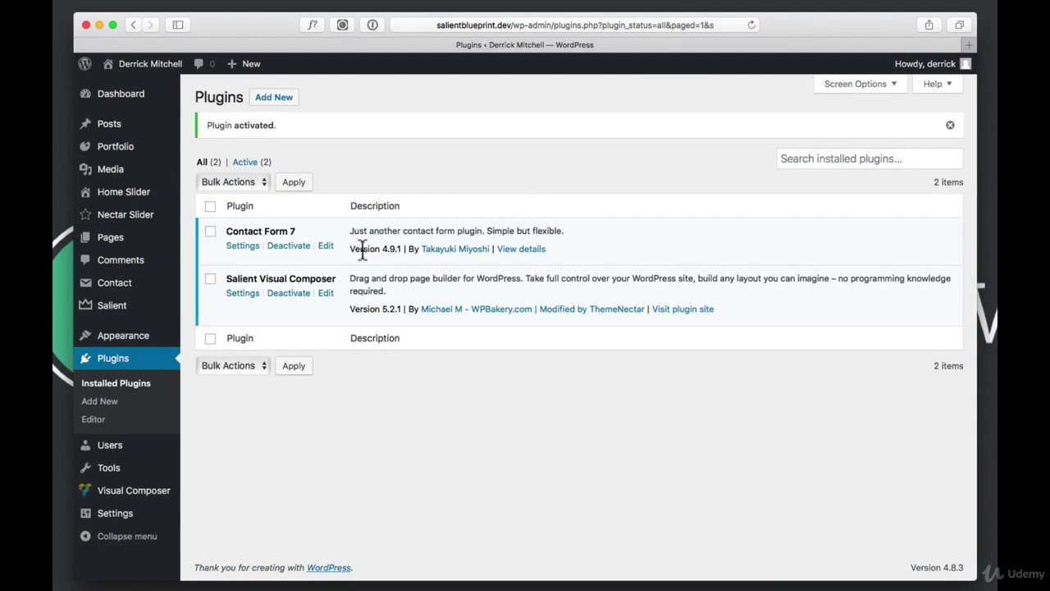
{"action": "mouse_move", "coordinate": [128, 287]}
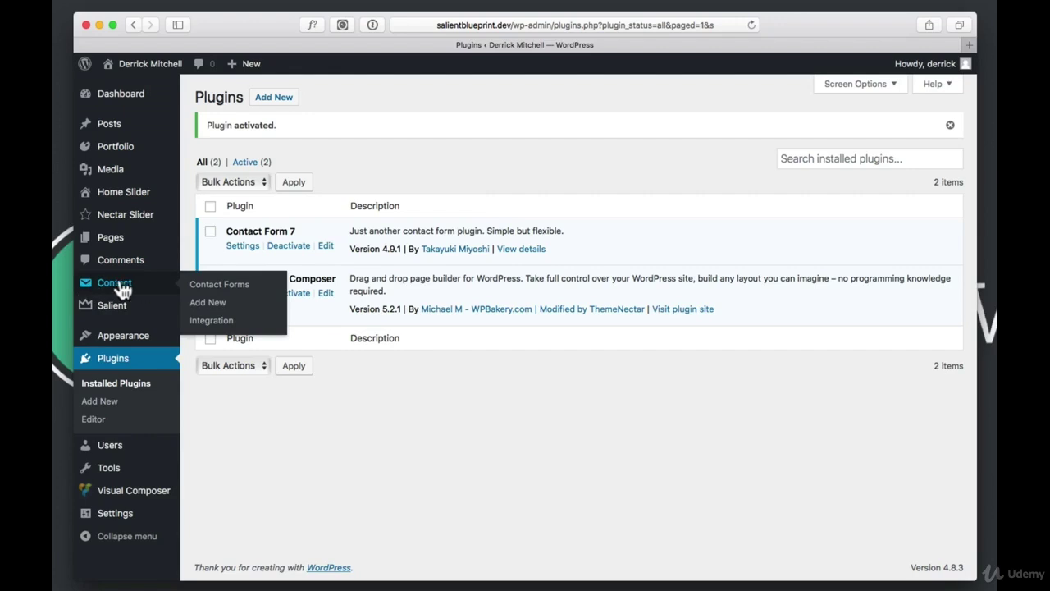
Select the Contact form 1 shortcode under Contact Forms, then go to the Pages list
{"action": "left_click", "coordinate": [123, 281]}
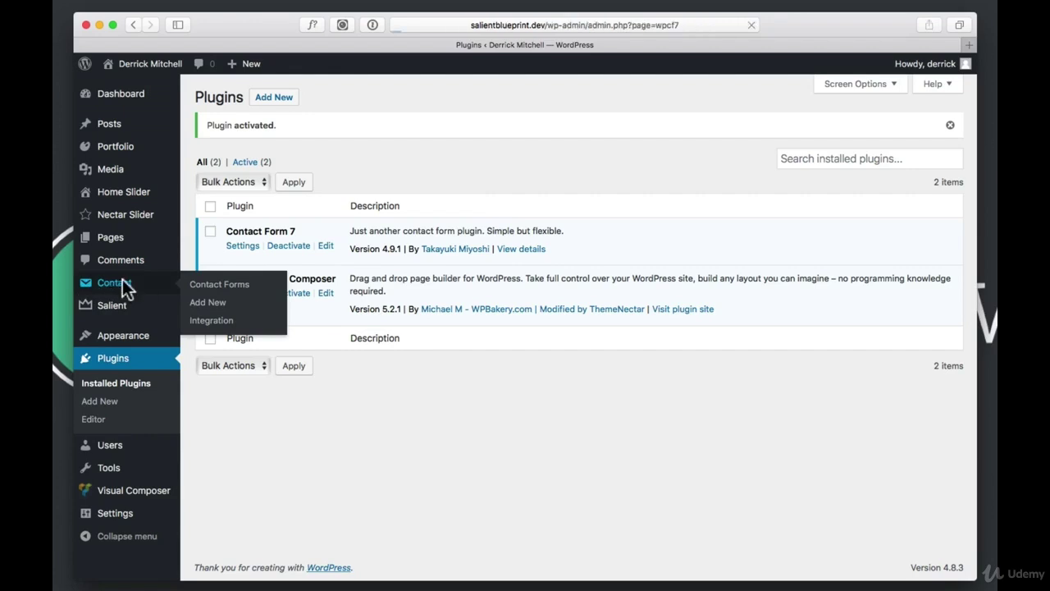
{"action": "mouse_move", "coordinate": [379, 371]}
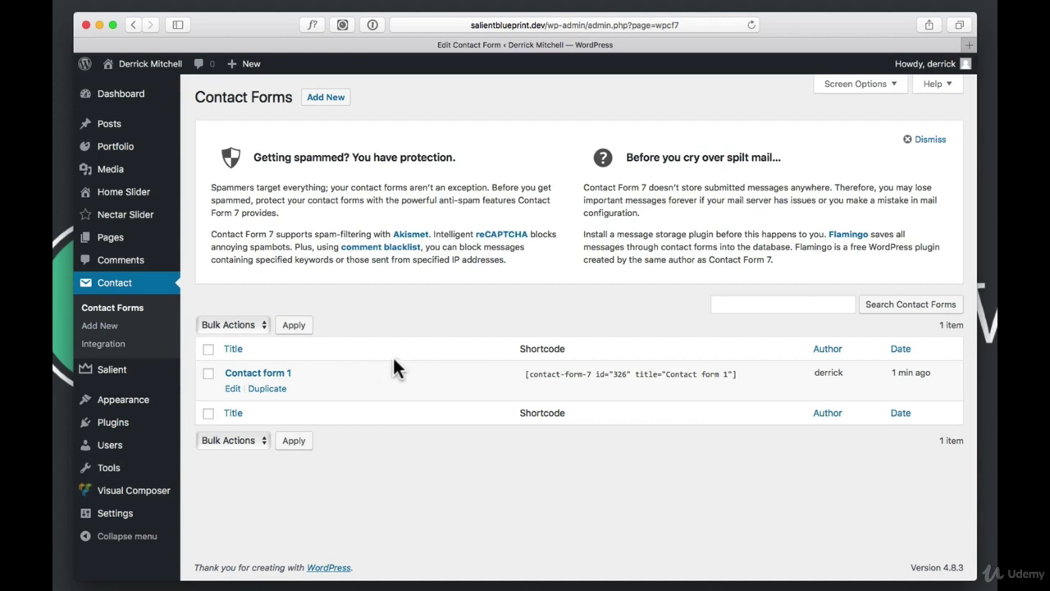
{"action": "left_click", "coordinate": [523, 373]}
{"action": "key", "text": "super+c"}
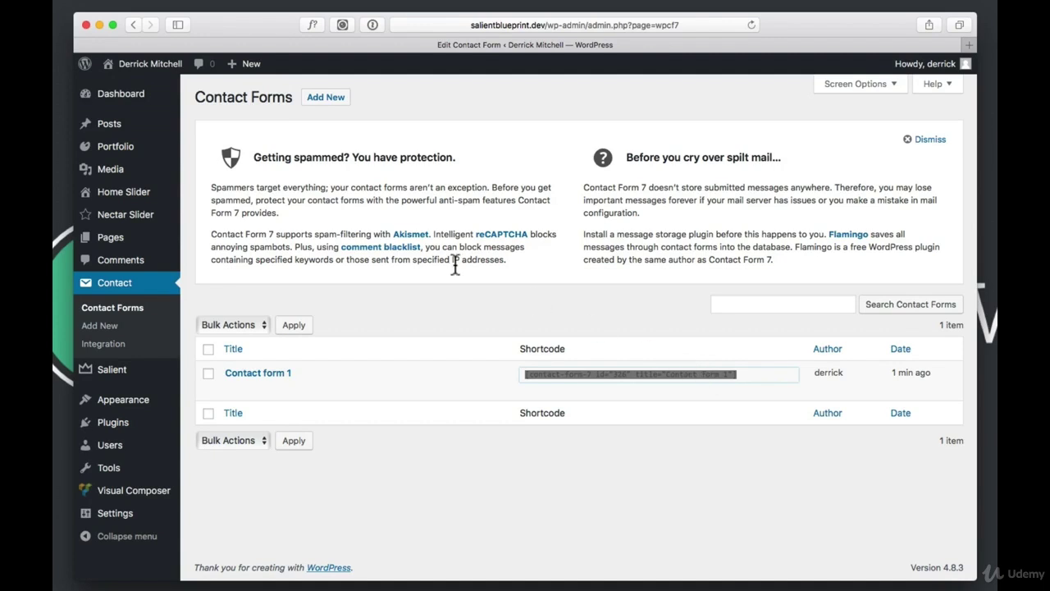
{"action": "left_click", "coordinate": [108, 241]}
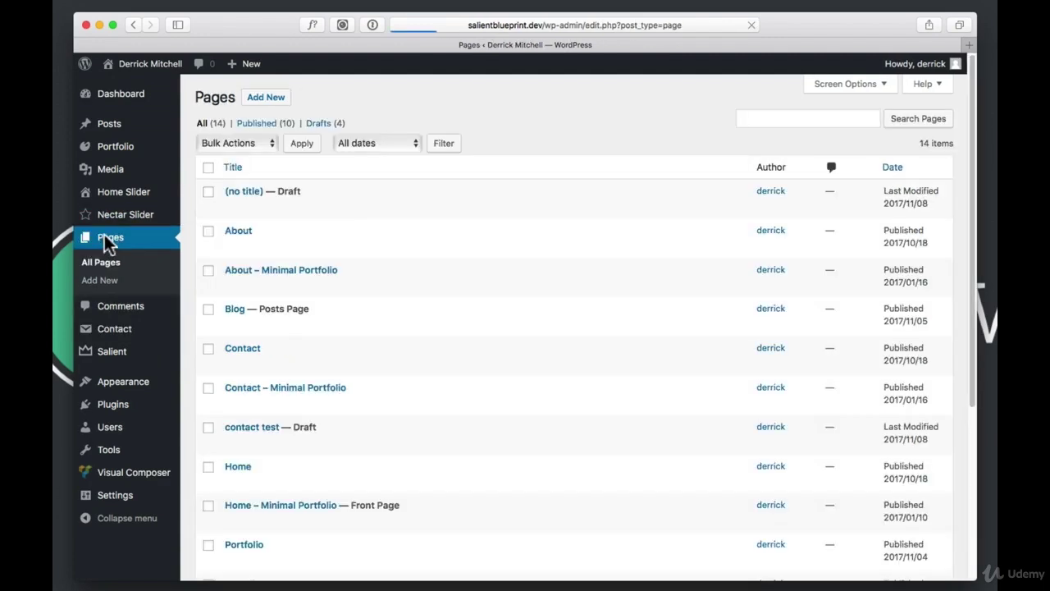
Create a new page titled 'test', paste the Contact form 1 shortcode into its body, and preview it
{"action": "left_click", "coordinate": [271, 99]}
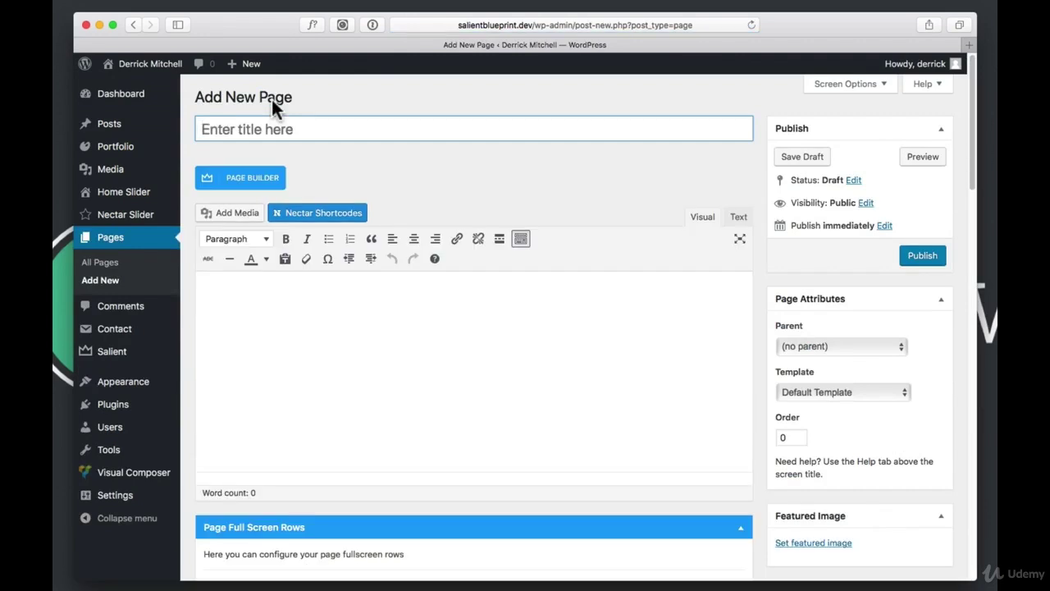
{"action": "type", "text": "tex"}
{"action": "type", "text": "test"}
{"action": "left_click", "coordinate": [351, 304]}
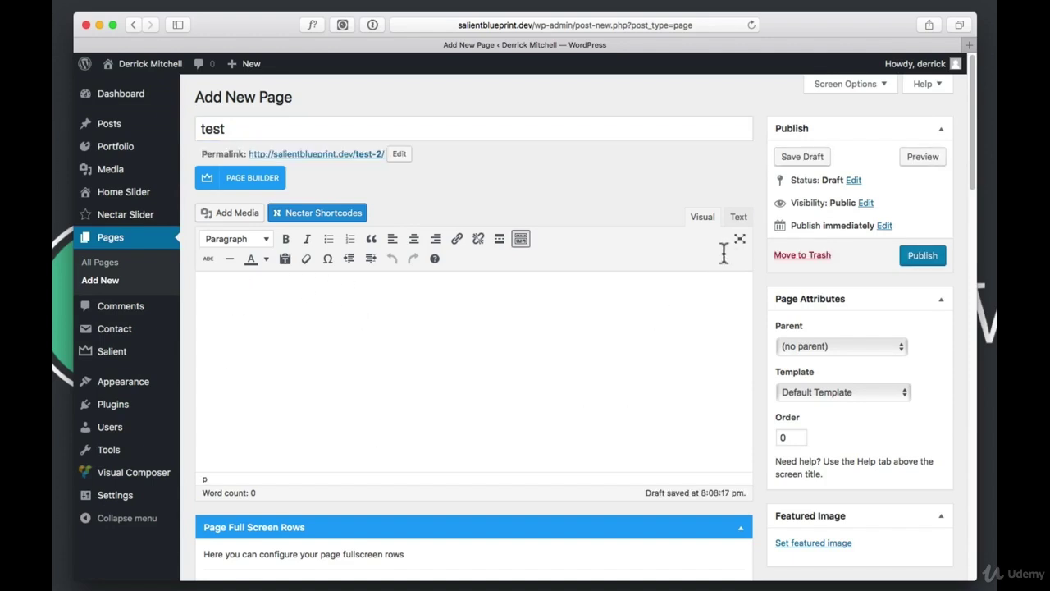
{"action": "left_click", "coordinate": [739, 218]}
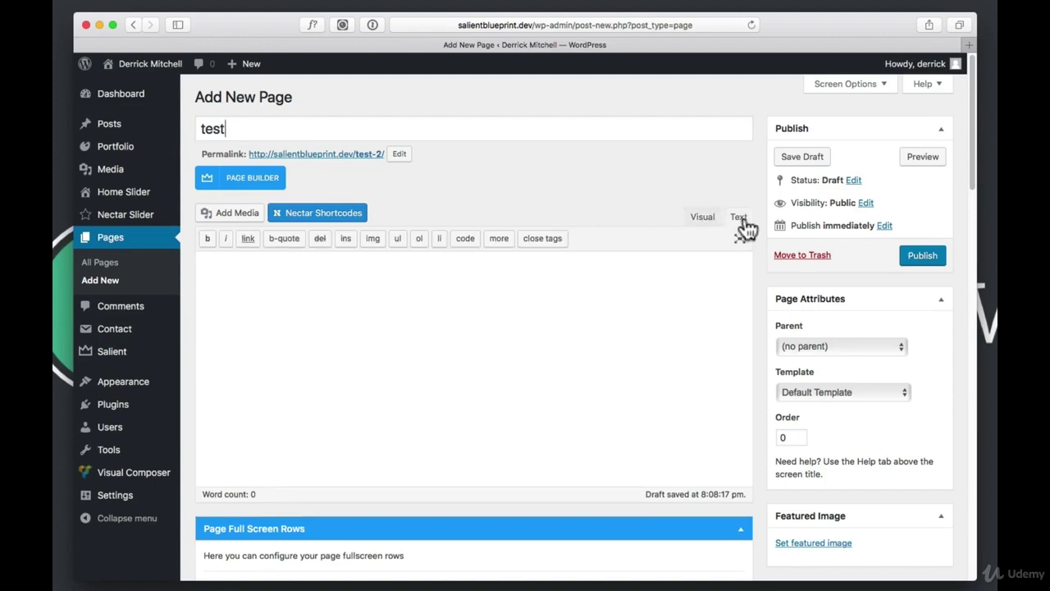
{"action": "left_click", "coordinate": [704, 220]}
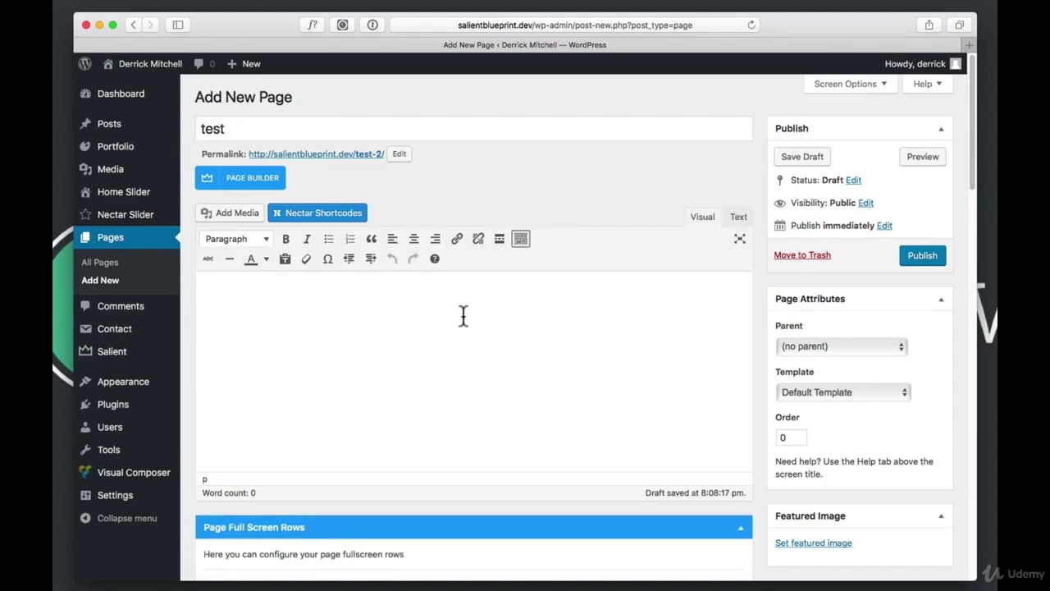
{"action": "key", "text": "super+v"}
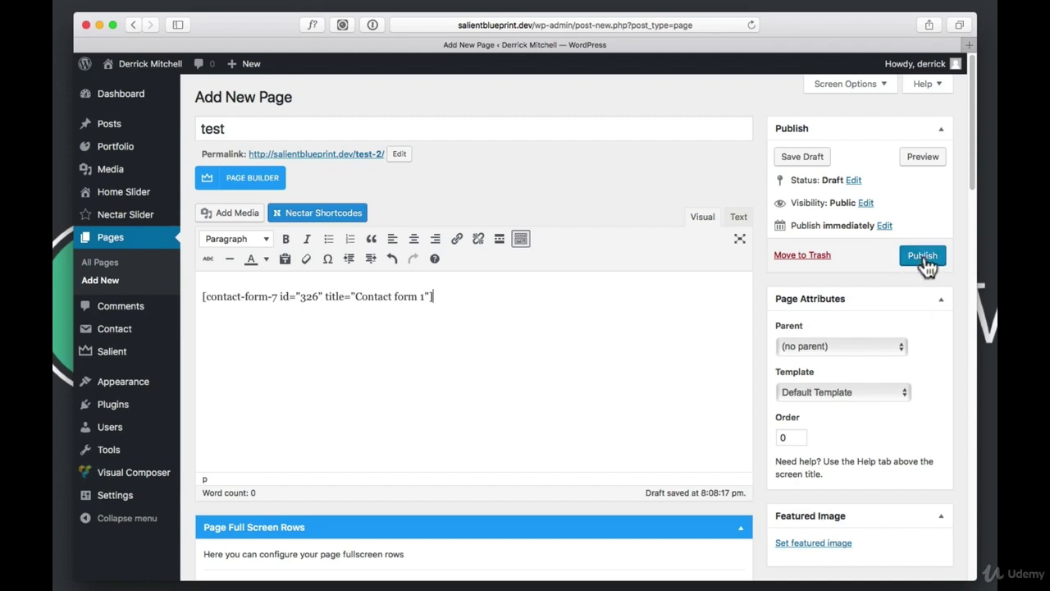
{"action": "left_click", "coordinate": [924, 157]}
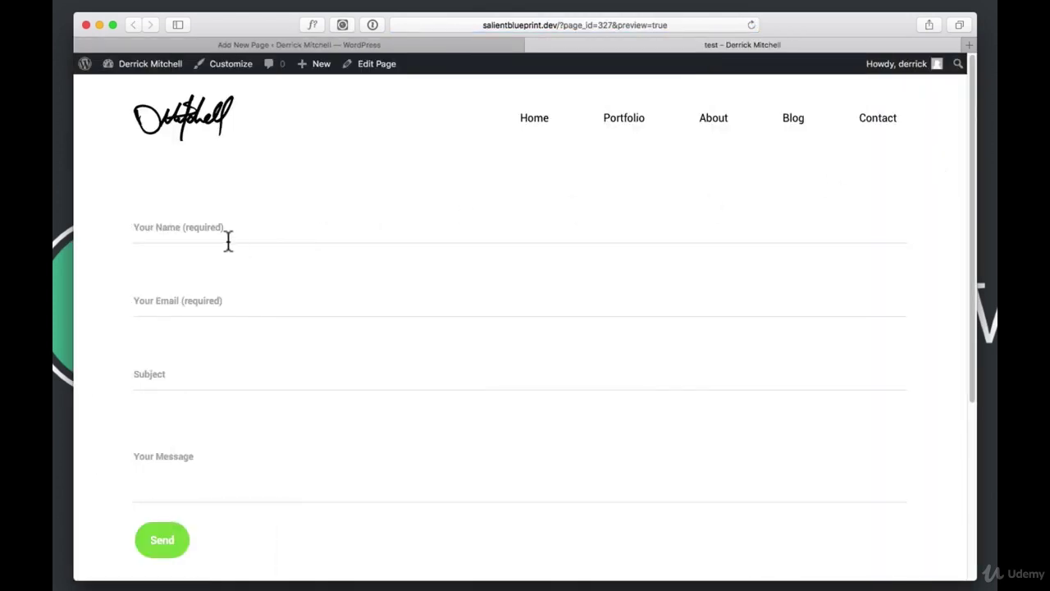
Fill the form with a name, an email address, subject 'testing the form' and message 'Did it work?'
{"action": "left_click", "coordinate": [225, 240]}
{"action": "left_click", "coordinate": [215, 300]}
{"action": "left_click", "coordinate": [205, 379]}
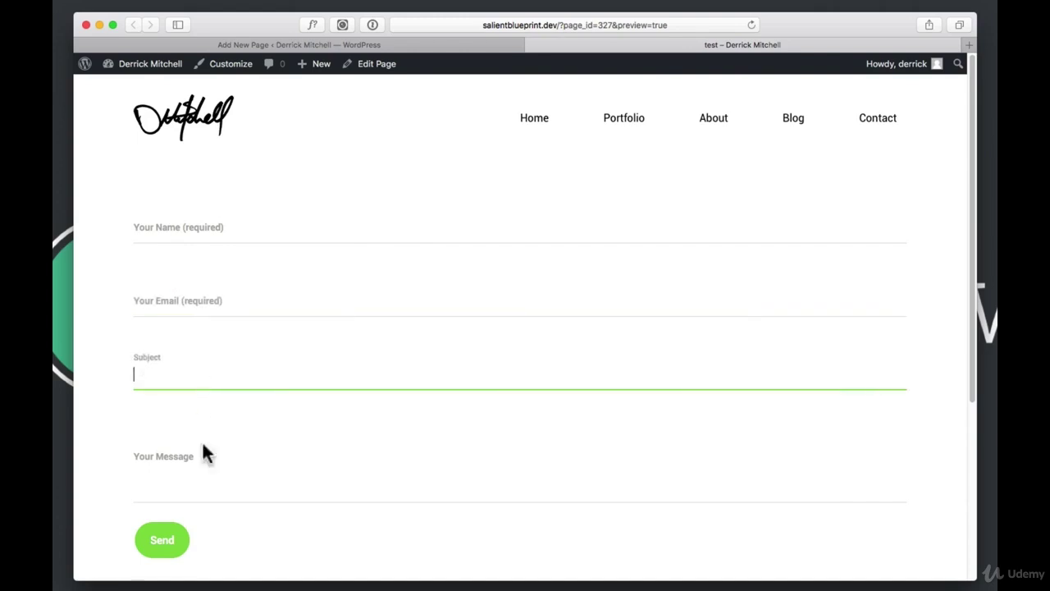
{"action": "left_click", "coordinate": [204, 466]}
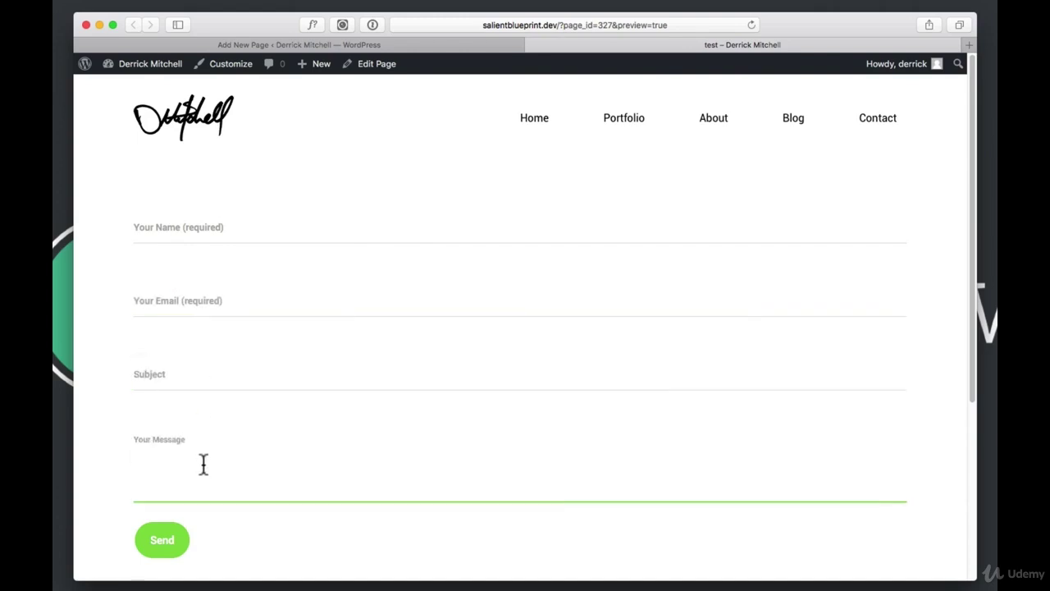
{"action": "left_click", "coordinate": [205, 230]}
{"action": "type", "text": "Derrick"}
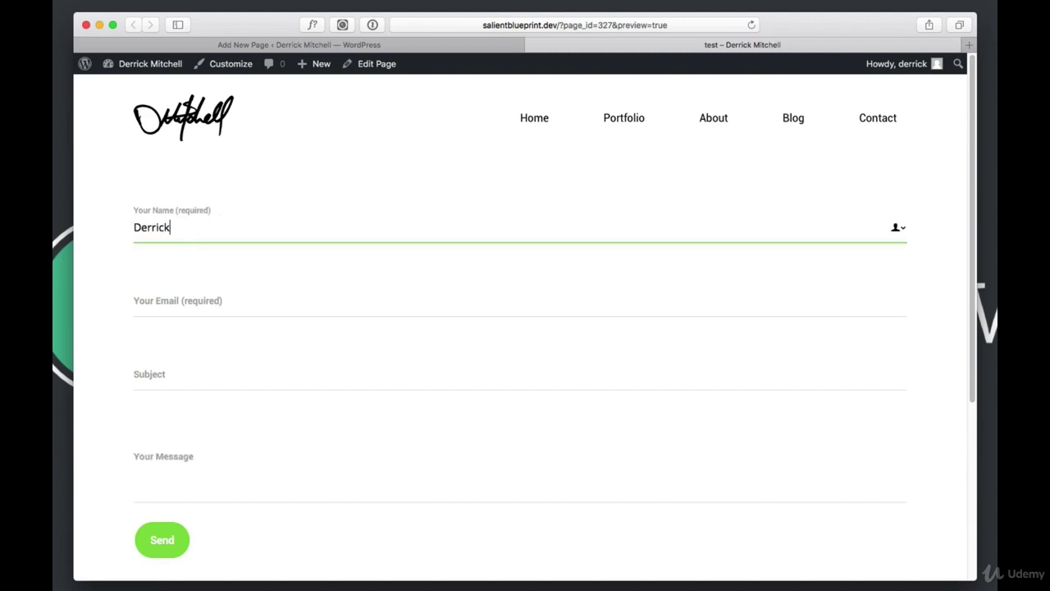
{"action": "key", "text": "Tab"}
{"action": "type", "text": "email"}
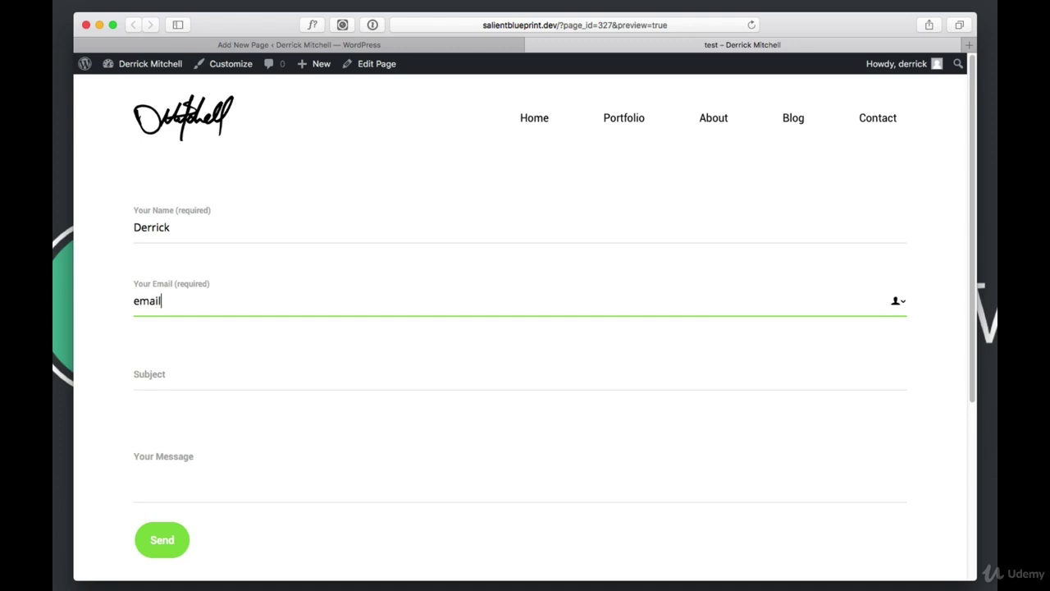
{"action": "type", "text": "@email.com"}
{"action": "key", "text": "Tab"}
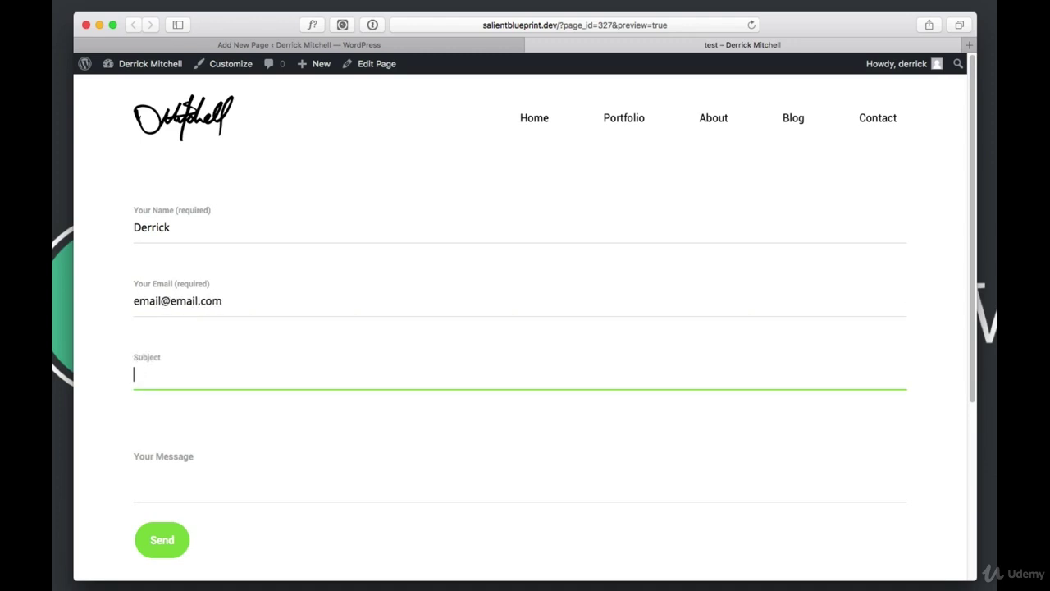
{"action": "type", "text": "testing the form"}
{"action": "key", "text": "Tab"}
{"action": "type", "text": "Did"}
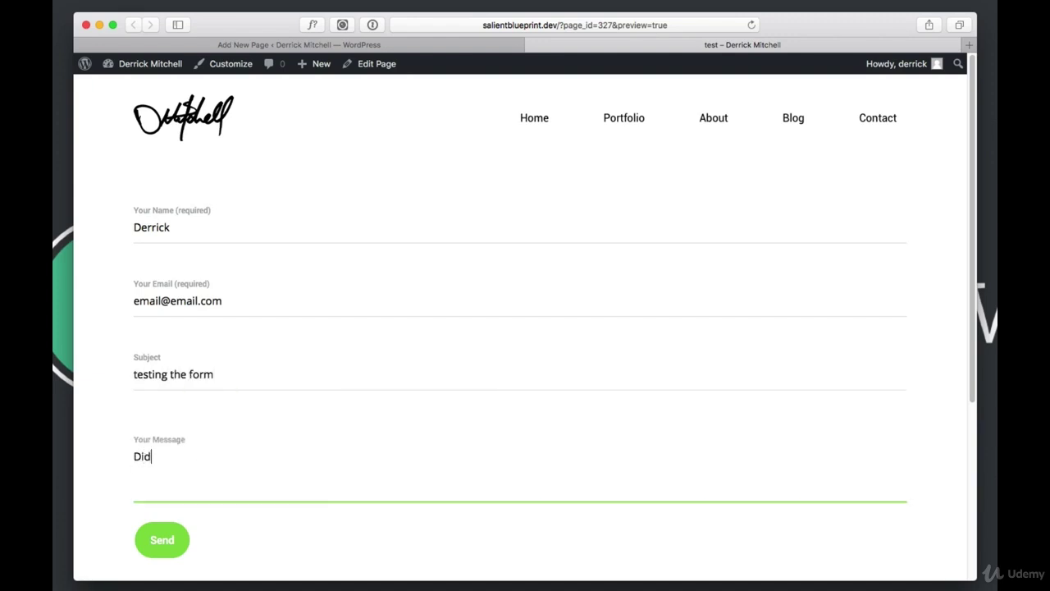
{"action": "type", "text": " it work?"}
Send the message, check the sent confirmation, and switch to Local
{"action": "left_click", "coordinate": [178, 540]}
{"action": "scroll", "coordinate": [389, 498], "scroll_direction": "down", "scroll_amount": 2}
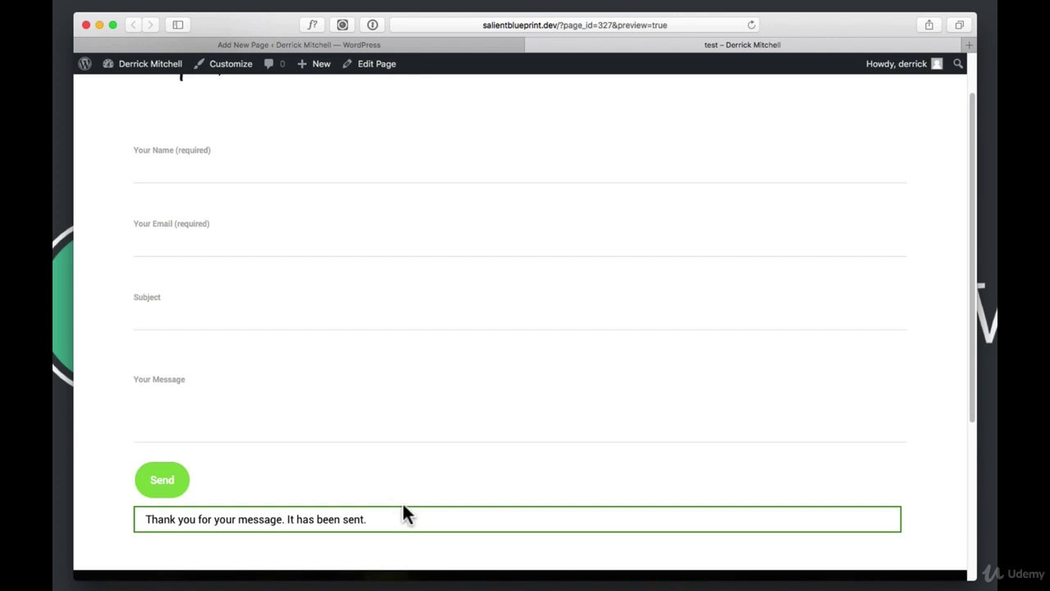
{"action": "key", "text": "super+Tab"}
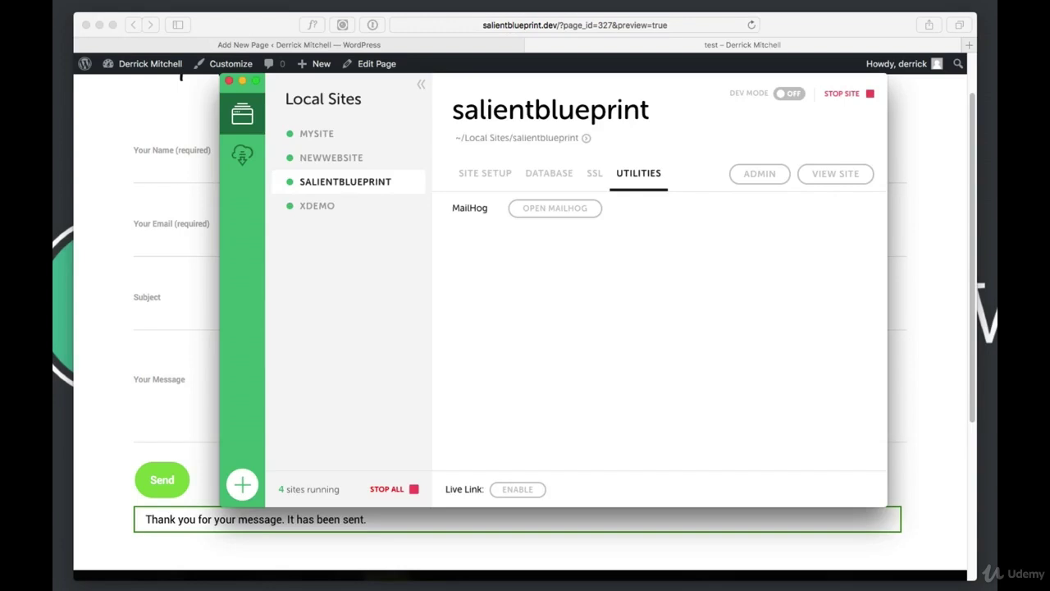
Launch MailHog from the salientblueprint site's Utilities tab in Local
{"action": "left_click", "coordinate": [333, 188]}
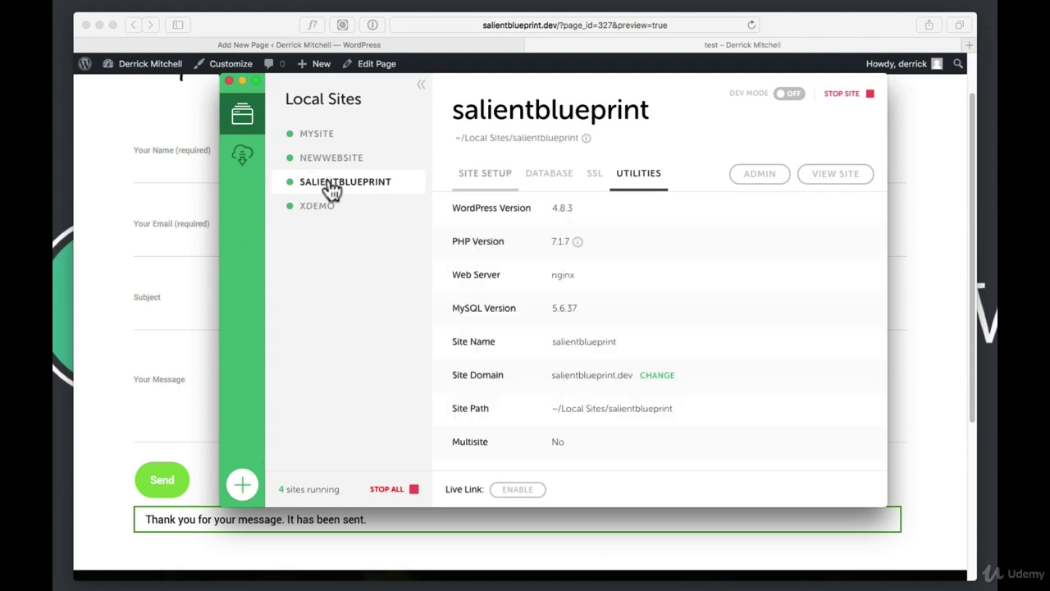
{"action": "left_click", "coordinate": [646, 182]}
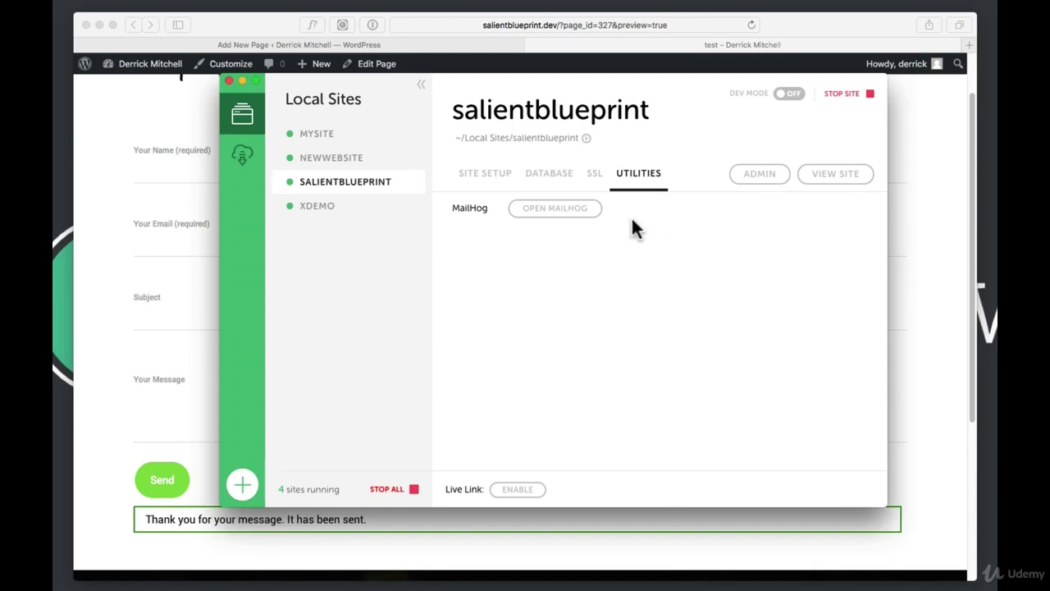
{"action": "left_click", "coordinate": [550, 216]}
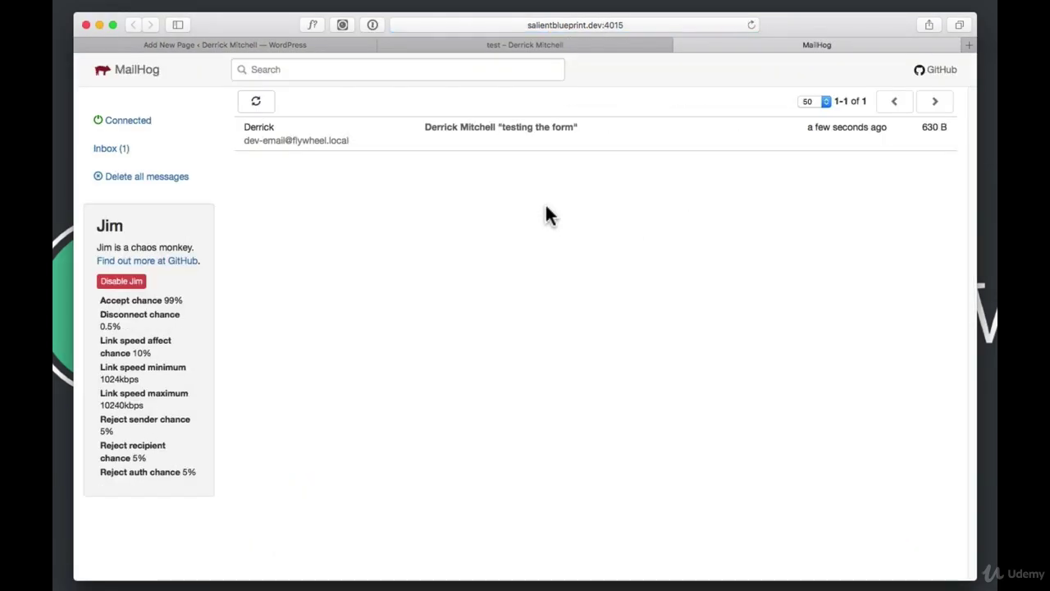
Inspect the 'testing the form' email's sender, subject and 'Did it work?' body, then return to WordPress
{"action": "left_click", "coordinate": [459, 149]}
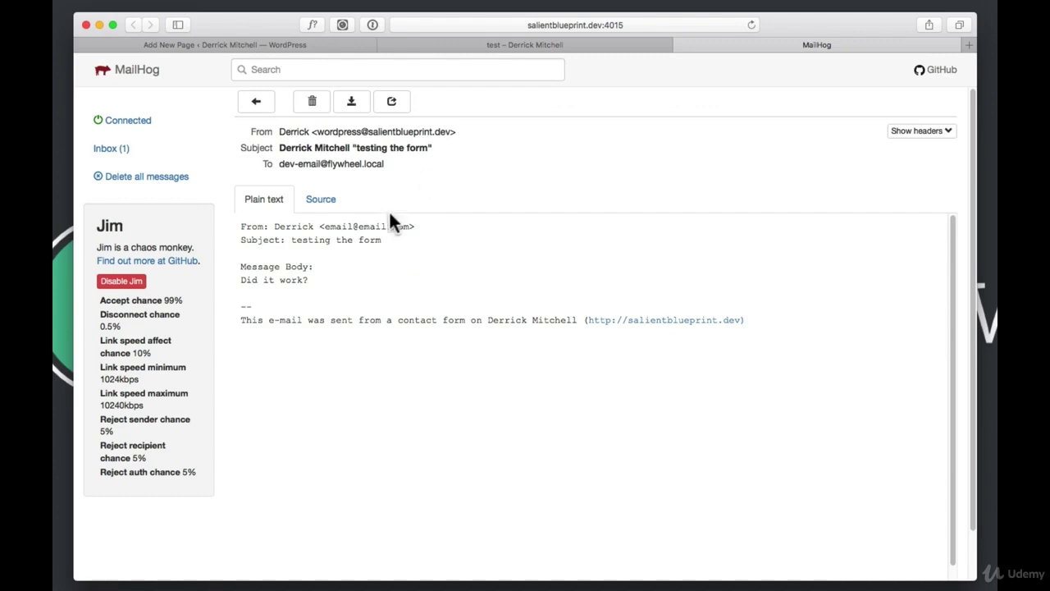
{"action": "left_click_drag", "start_coordinate": [274, 227], "coordinate": [406, 226]}
{"action": "left_click", "coordinate": [407, 226]}
{"action": "left_click_drag", "start_coordinate": [289, 239], "coordinate": [361, 238]}
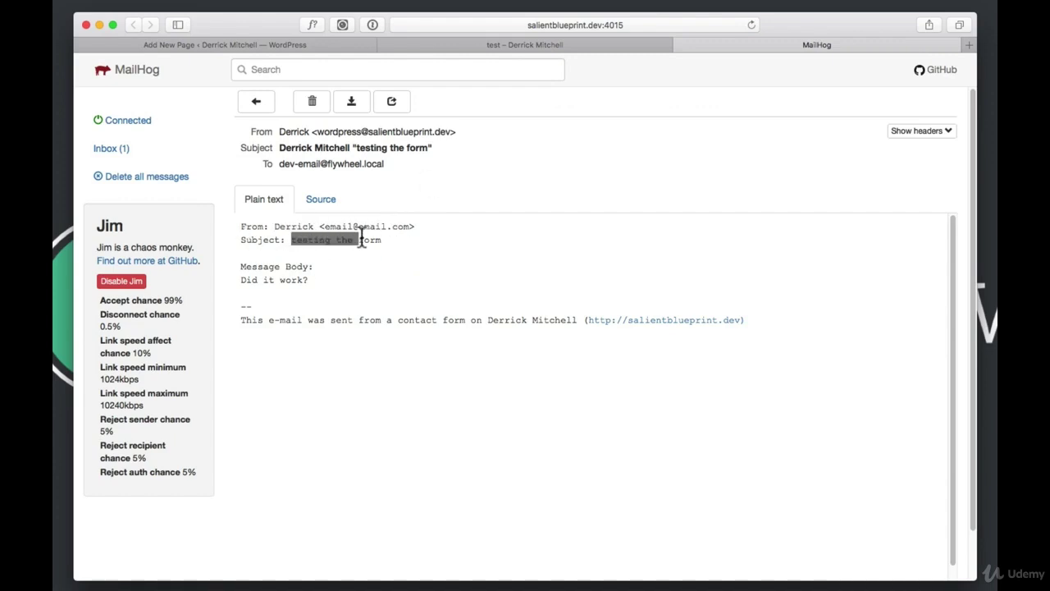
{"action": "left_click", "coordinate": [367, 243]}
{"action": "left_click_drag", "start_coordinate": [237, 265], "coordinate": [317, 285]}
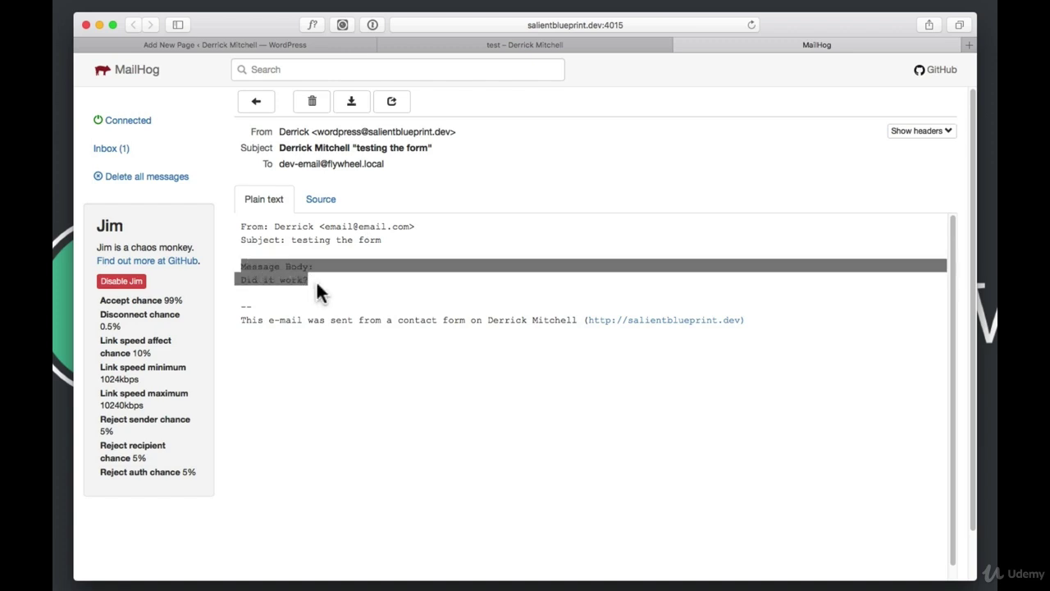
{"action": "left_click", "coordinate": [318, 286]}
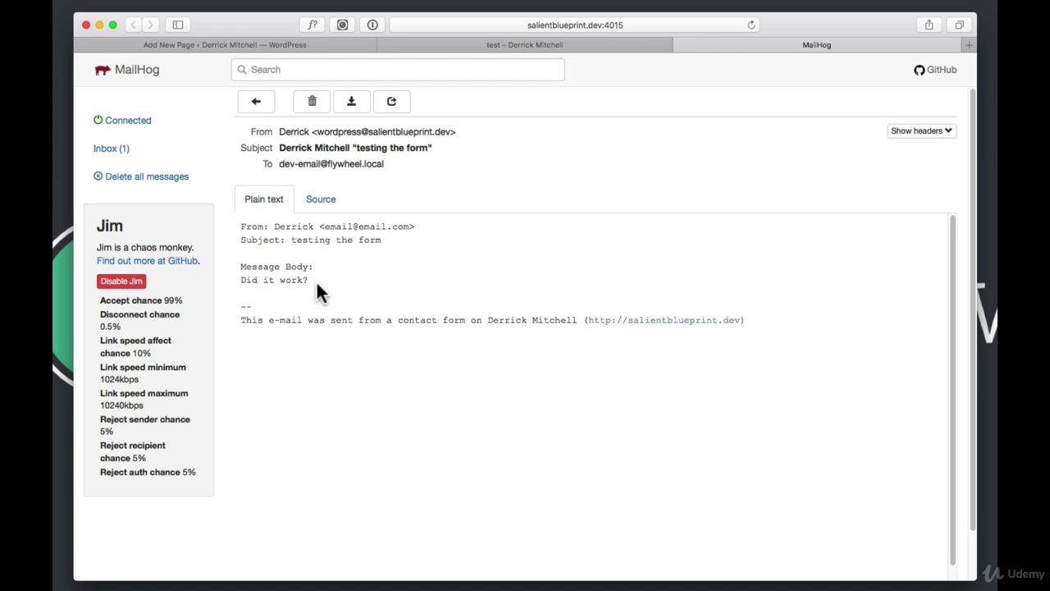
{"action": "left_click", "coordinate": [310, 43]}
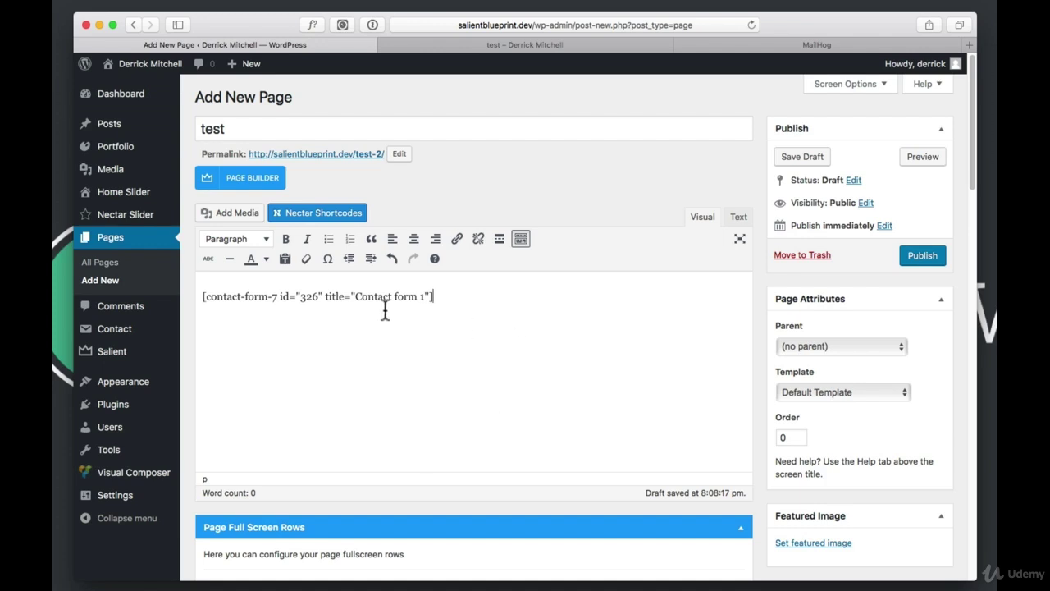
Select the shortcode text, open the test page in Visual Composer, and delete its Contact Form 7 element
{"action": "left_click_drag", "start_coordinate": [433, 297], "coordinate": [165, 260]}
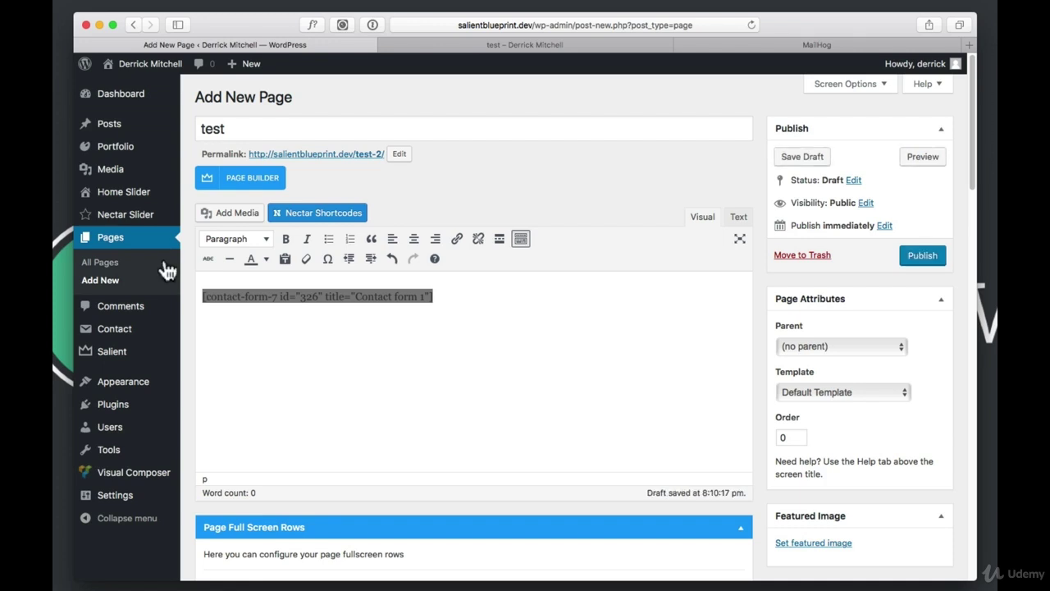
{"action": "left_click", "coordinate": [243, 180]}
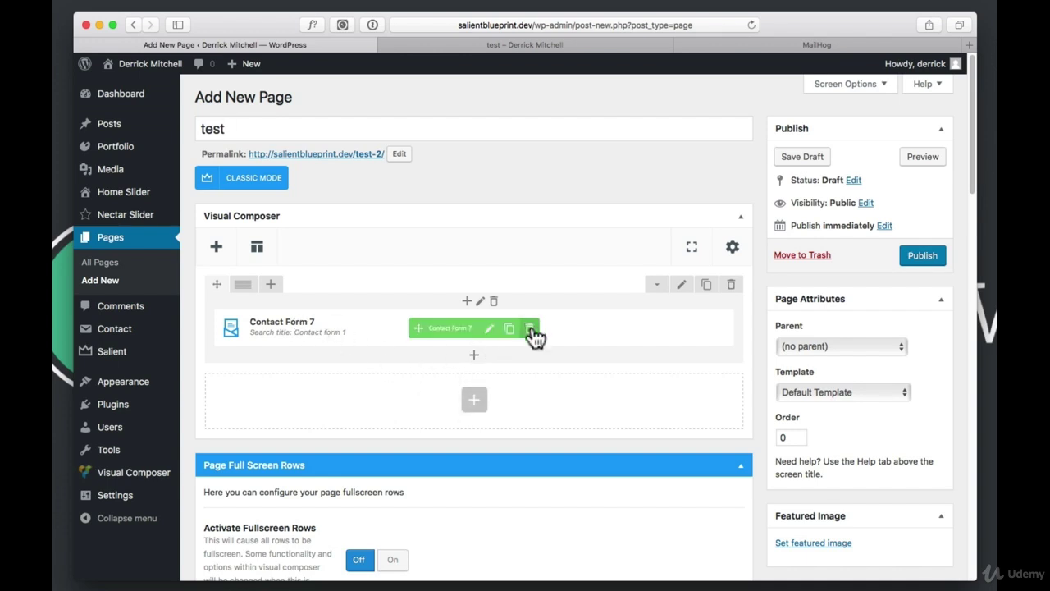
{"action": "left_click", "coordinate": [530, 329]}
Confirm the removal and insert a new Contact Form 7 element into the empty column
{"action": "left_click", "coordinate": [648, 317]}
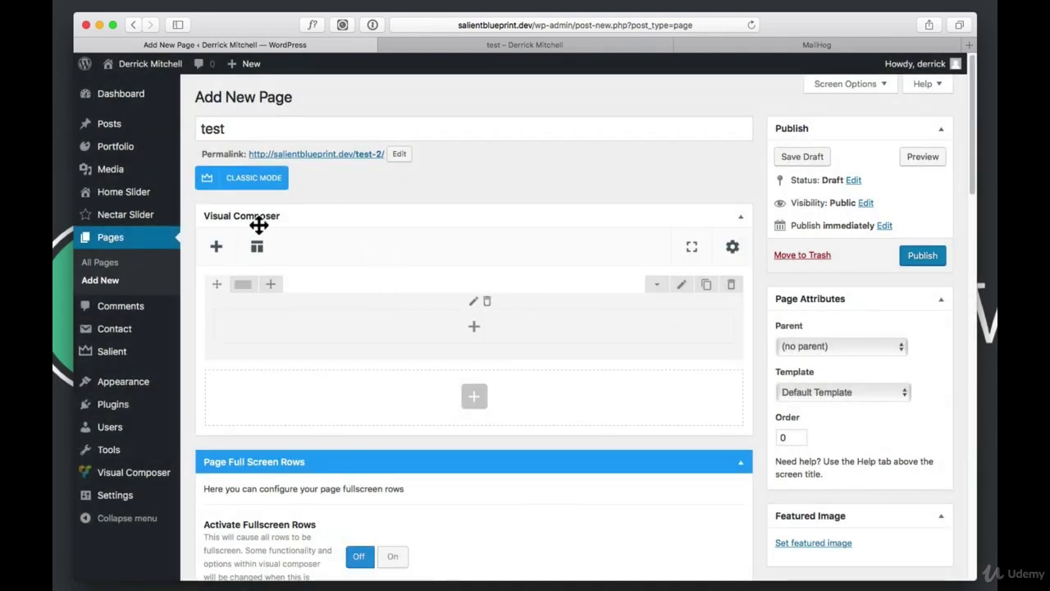
{"action": "left_click", "coordinate": [474, 327]}
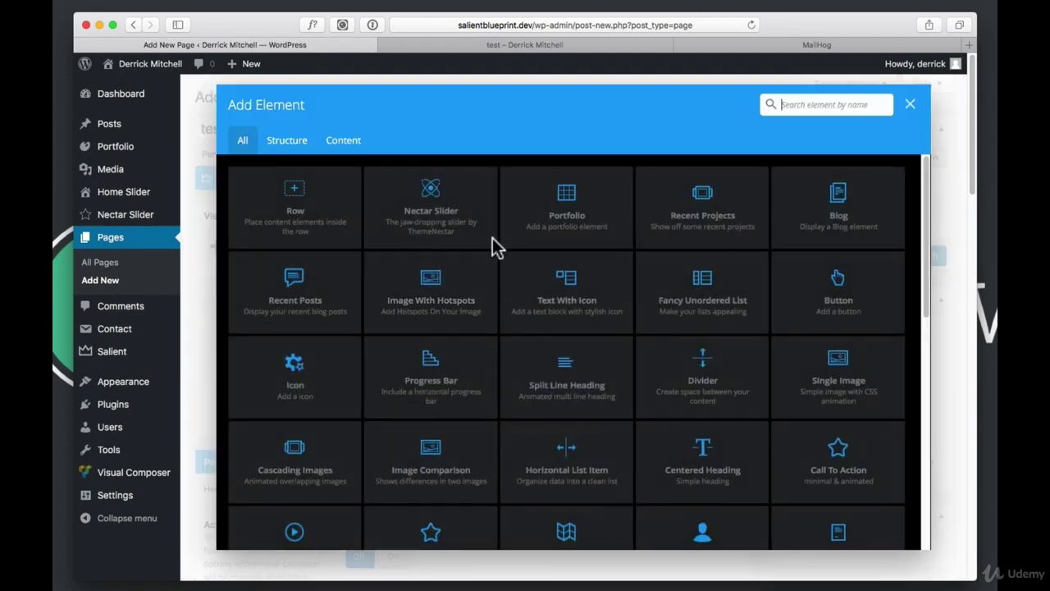
{"action": "scroll", "coordinate": [622, 449], "scroll_direction": "down", "scroll_amount": 5}
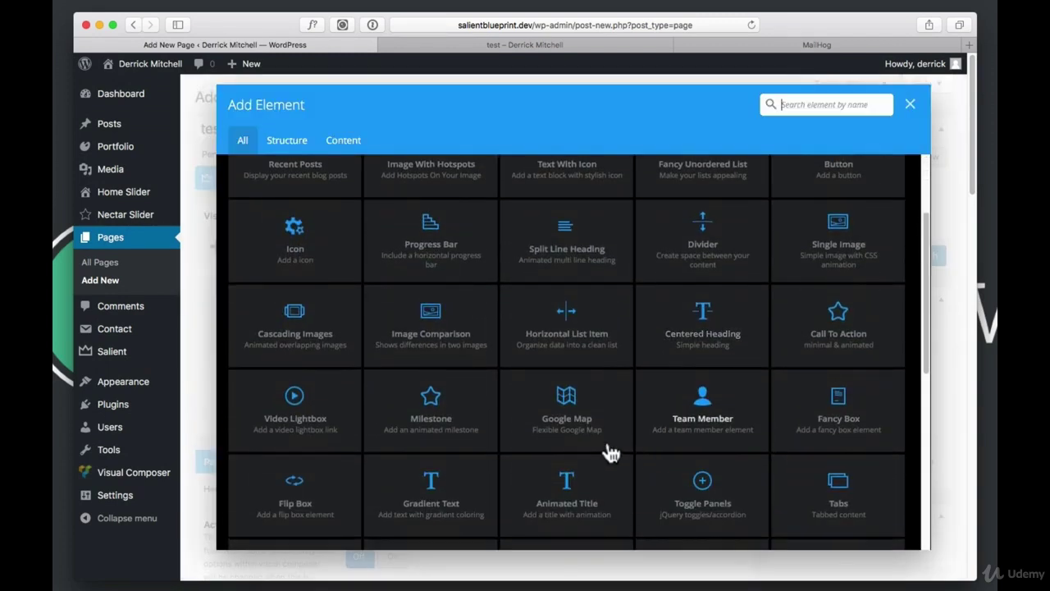
{"action": "scroll", "coordinate": [537, 450], "scroll_direction": "down", "scroll_amount": 10}
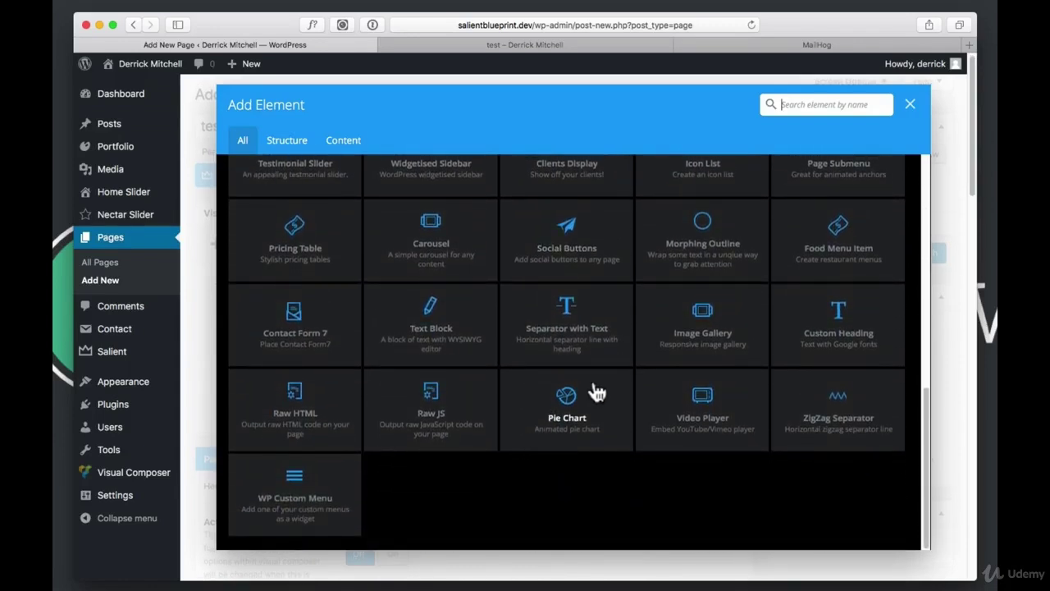
{"action": "left_click", "coordinate": [295, 326]}
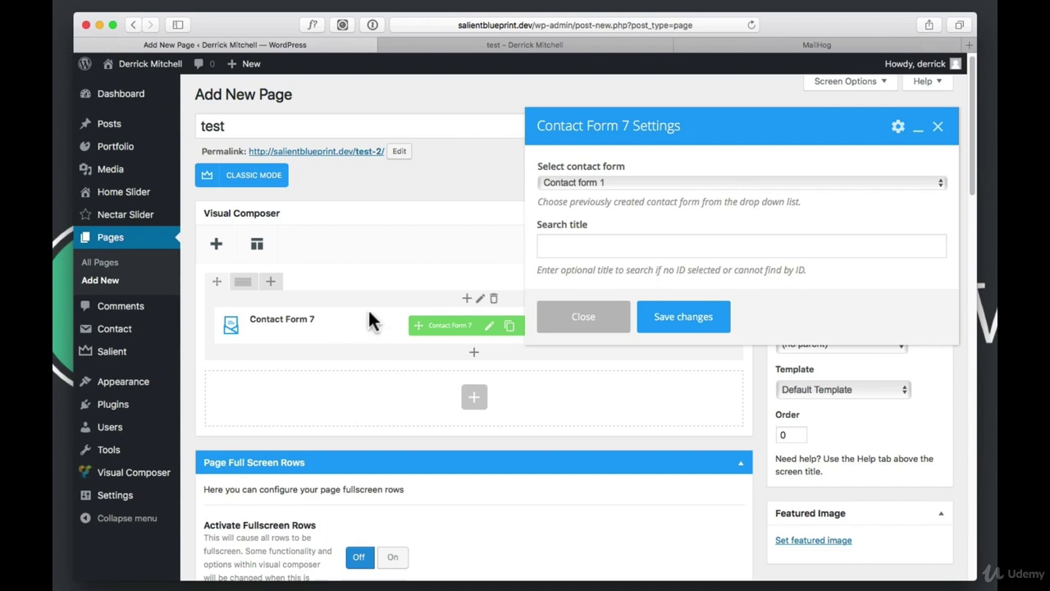
Set the element to Contact form 1, save its settings, and preview the page
{"action": "left_click", "coordinate": [653, 184]}
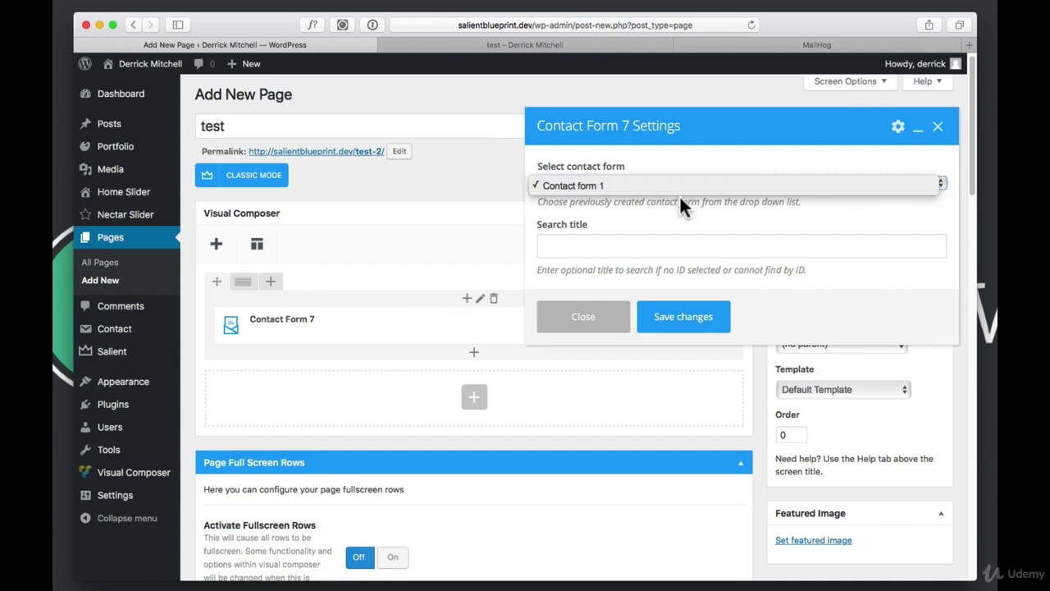
{"action": "left_click", "coordinate": [717, 240]}
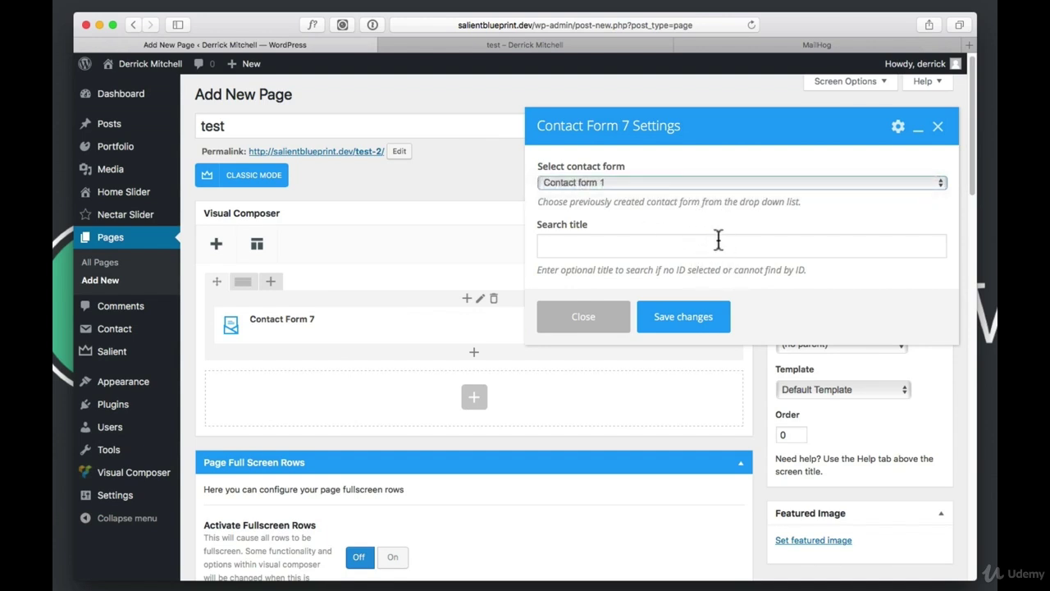
{"action": "mouse_move", "coordinate": [300, 321]}
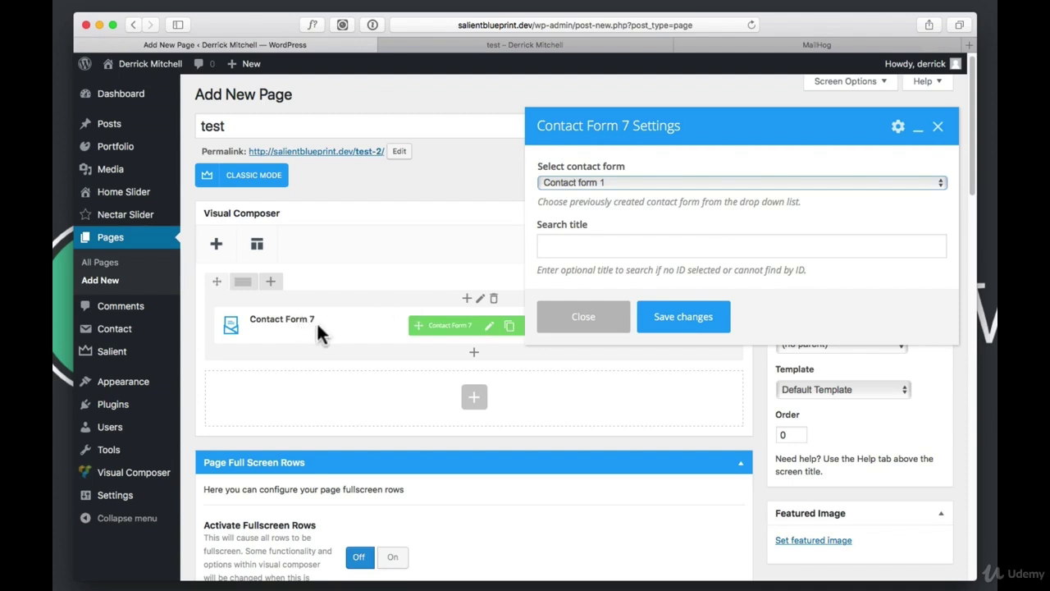
{"action": "left_click", "coordinate": [639, 183]}
{"action": "left_click", "coordinate": [604, 185]}
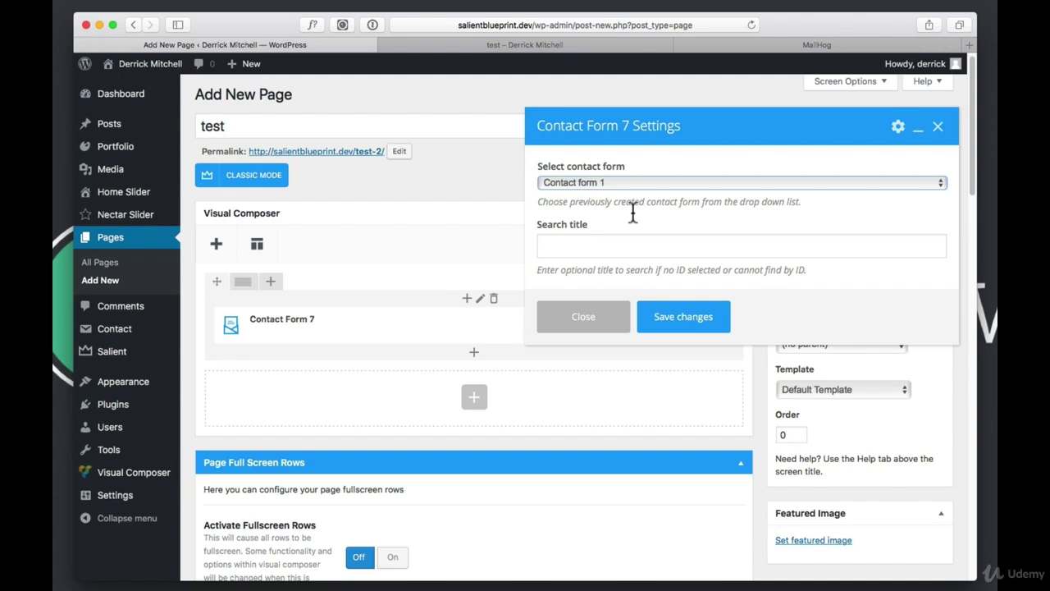
{"action": "left_click", "coordinate": [680, 321]}
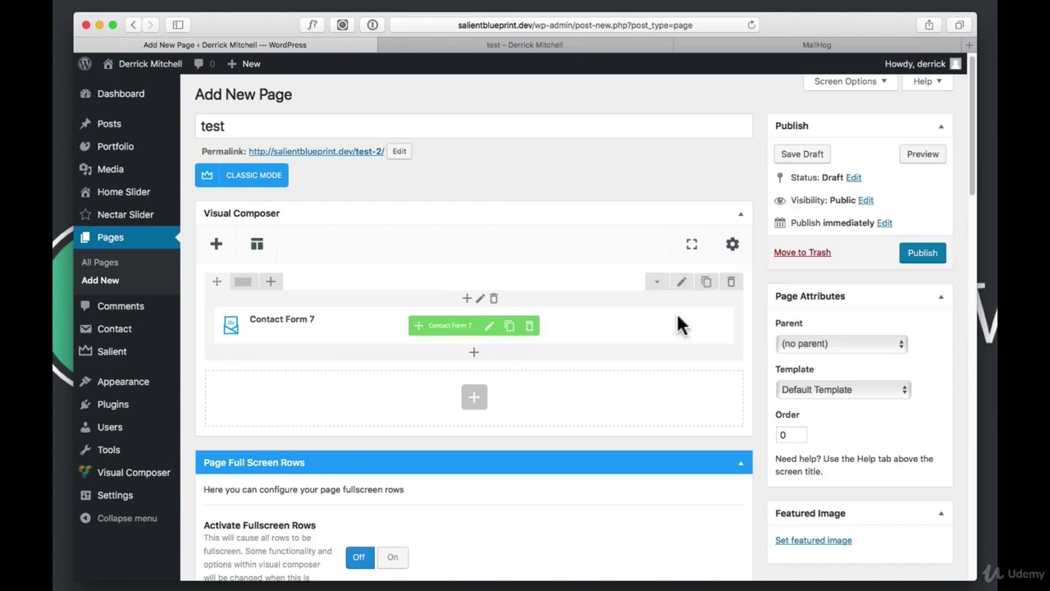
{"action": "left_click", "coordinate": [936, 158]}
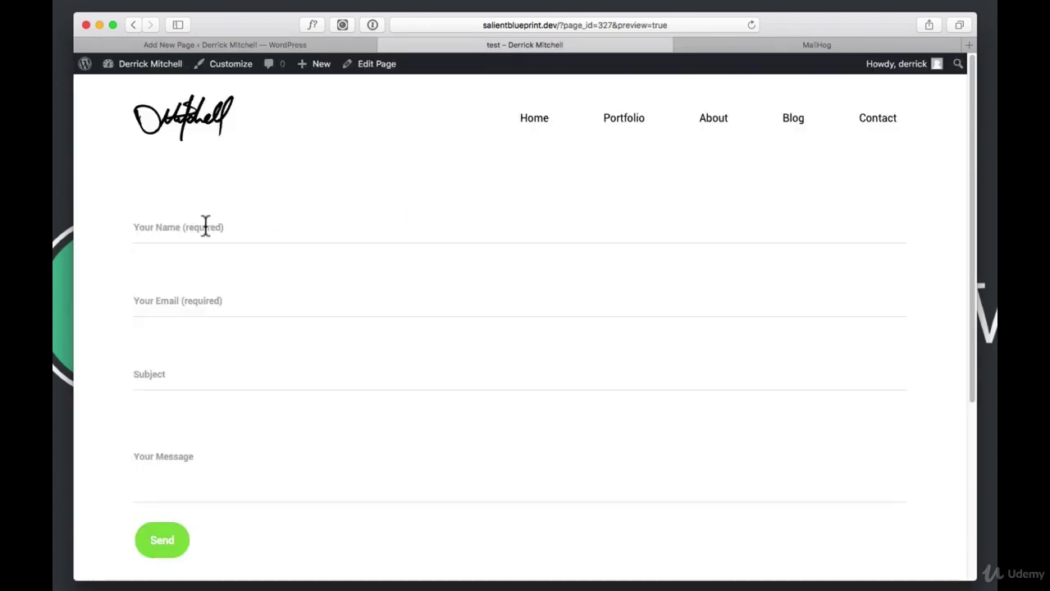
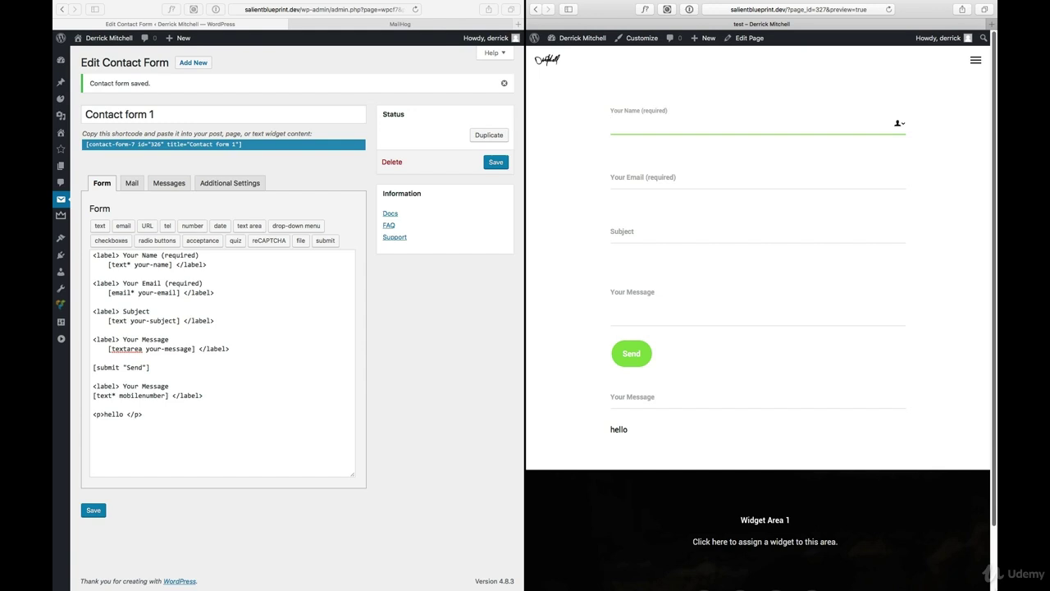
Open Contact form 1 for editing from the contact forms list
{"action": "left_click", "coordinate": [148, 284]}
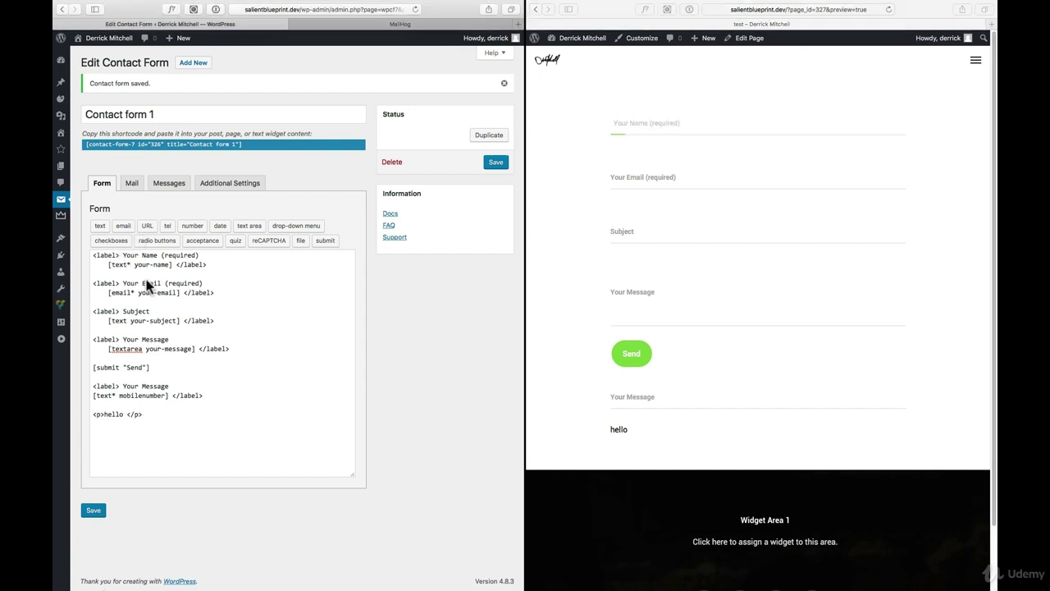
{"action": "left_click", "coordinate": [164, 377]}
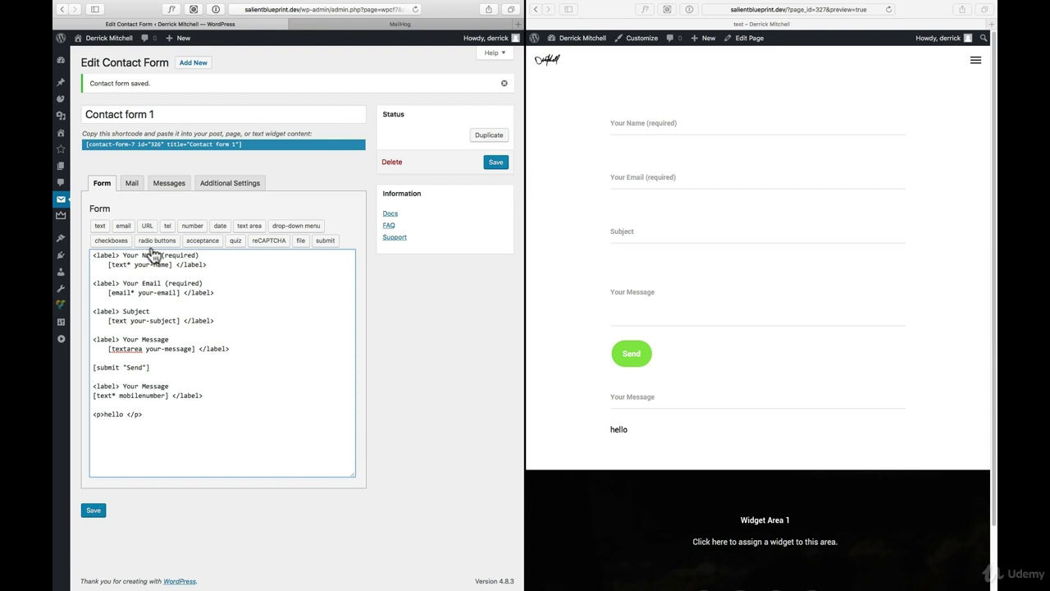
{"action": "mouse_move", "coordinate": [60, 208]}
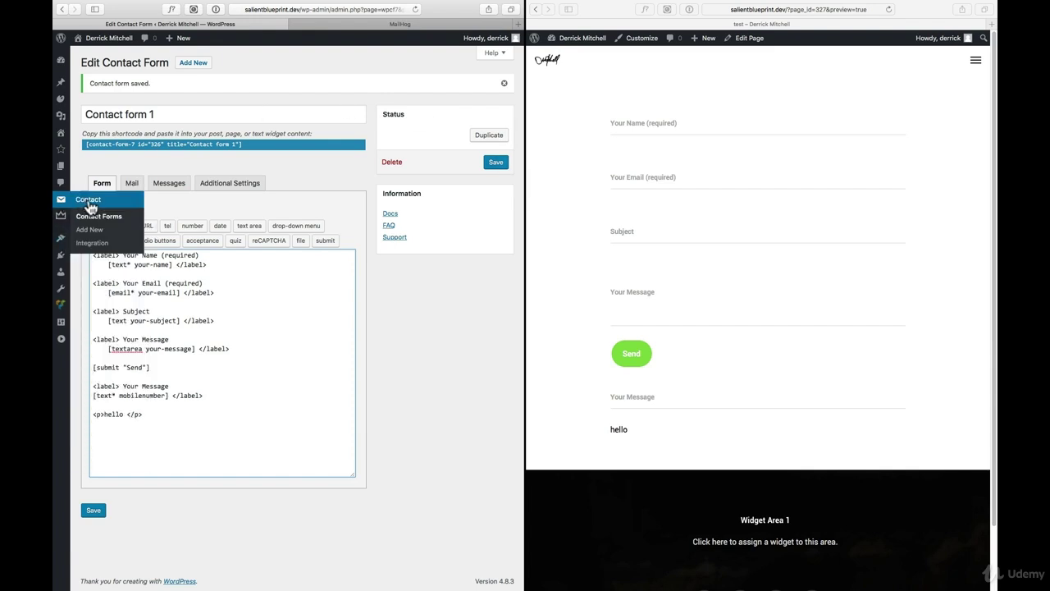
{"action": "left_click", "coordinate": [89, 206]}
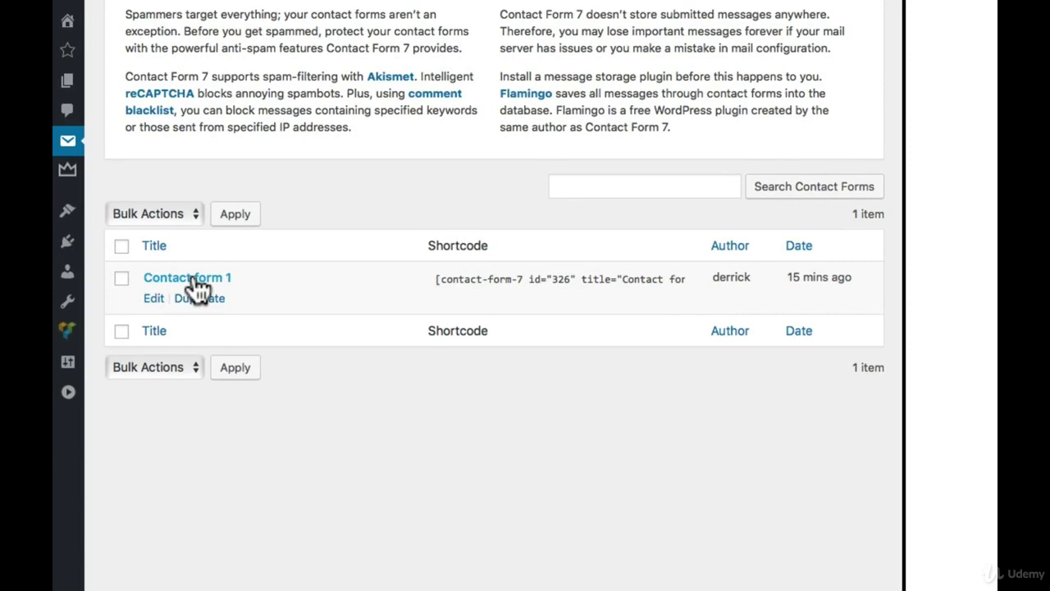
{"action": "left_click", "coordinate": [195, 280]}
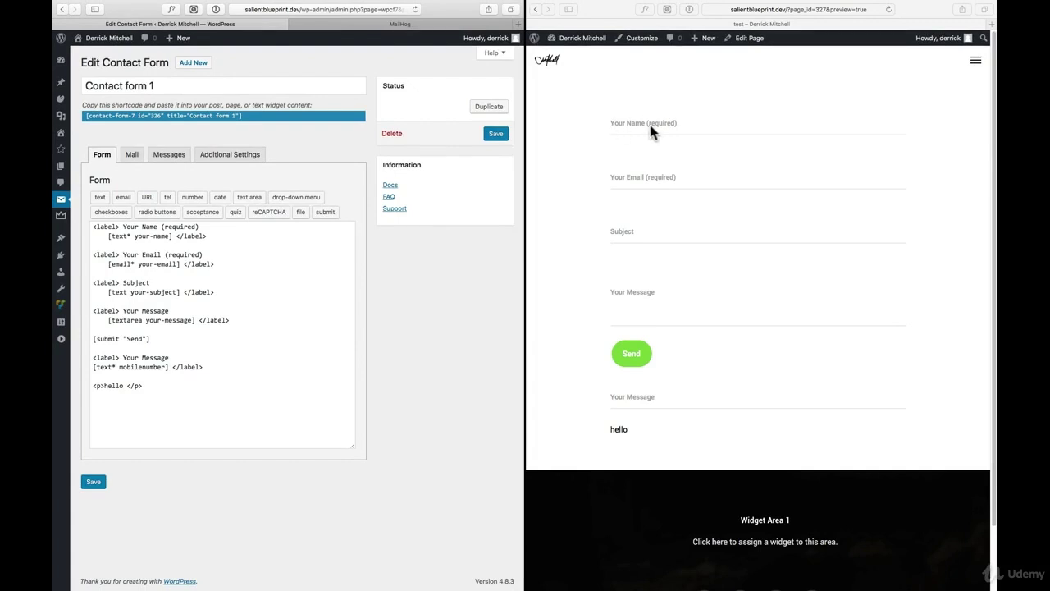
Review the Mail and Messages settings and submit the empty preview form to see validation errors
{"action": "left_click", "coordinate": [131, 156]}
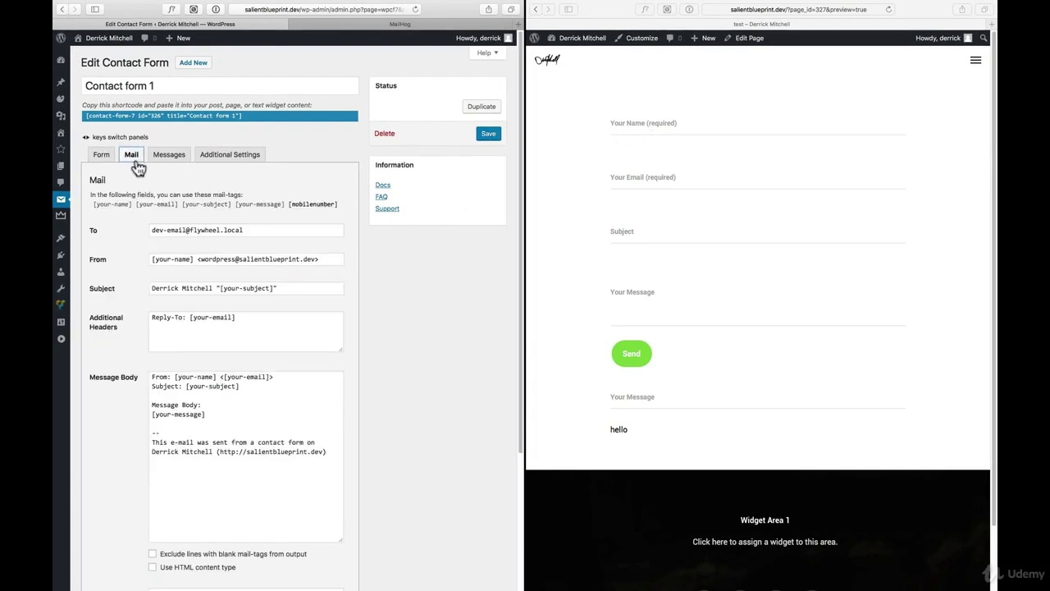
{"action": "left_click", "coordinate": [264, 230]}
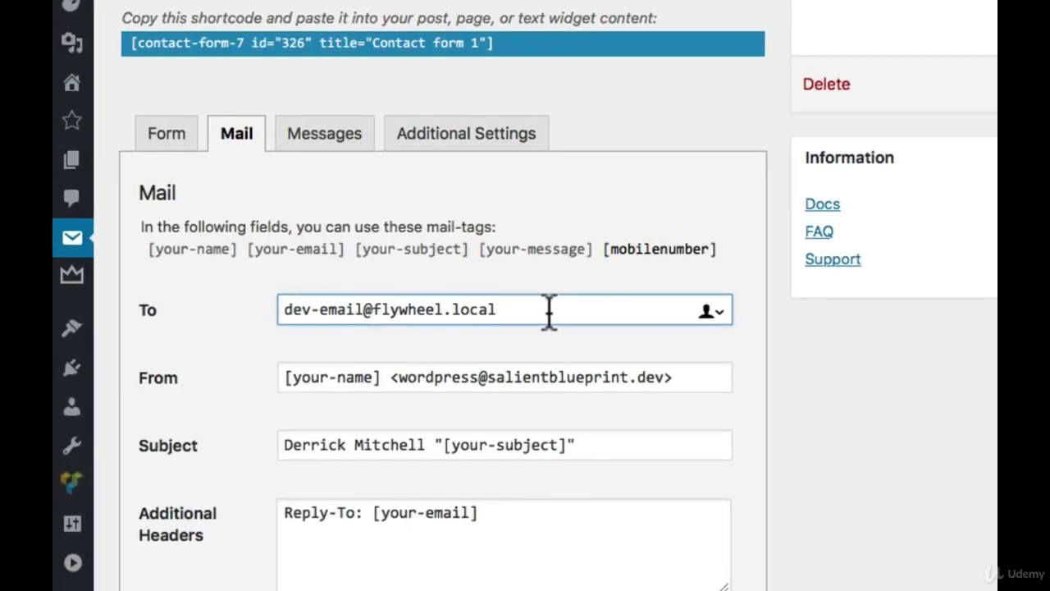
{"action": "left_click", "coordinate": [361, 135]}
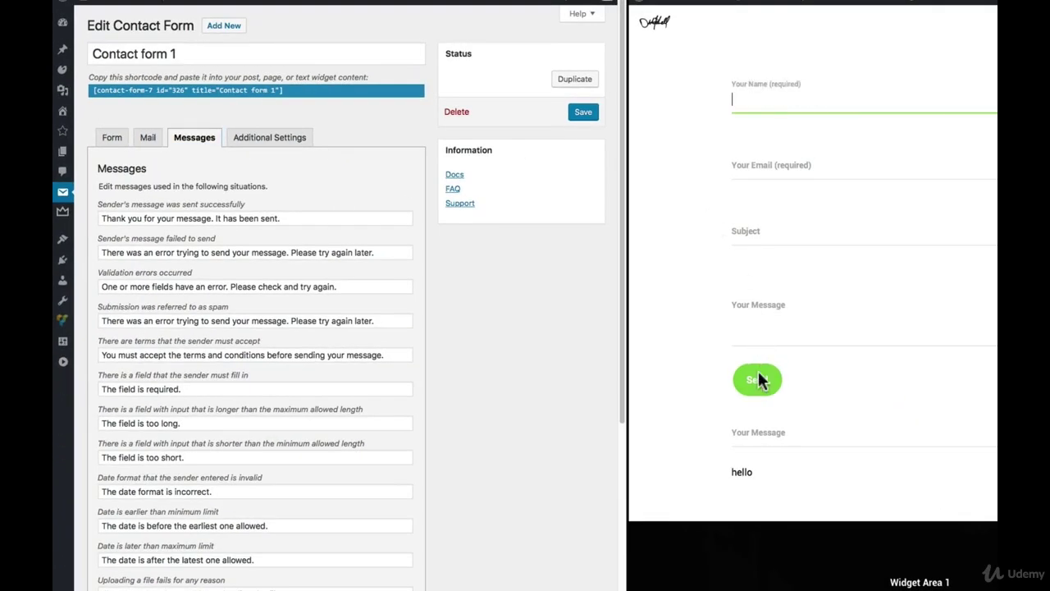
{"action": "left_click", "coordinate": [758, 380]}
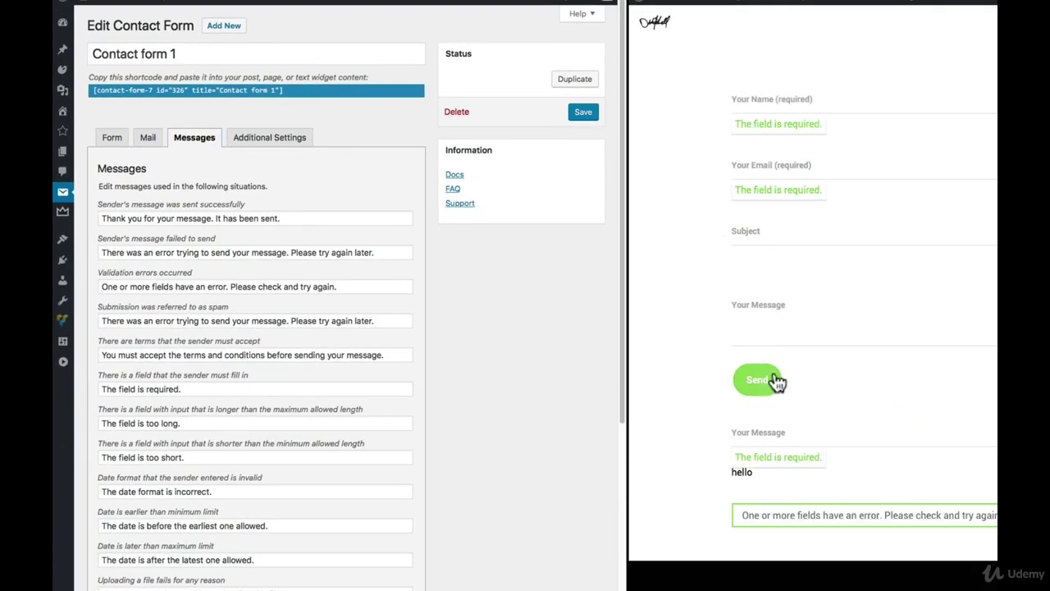
{"action": "left_click_drag", "start_coordinate": [739, 123], "coordinate": [809, 126]}
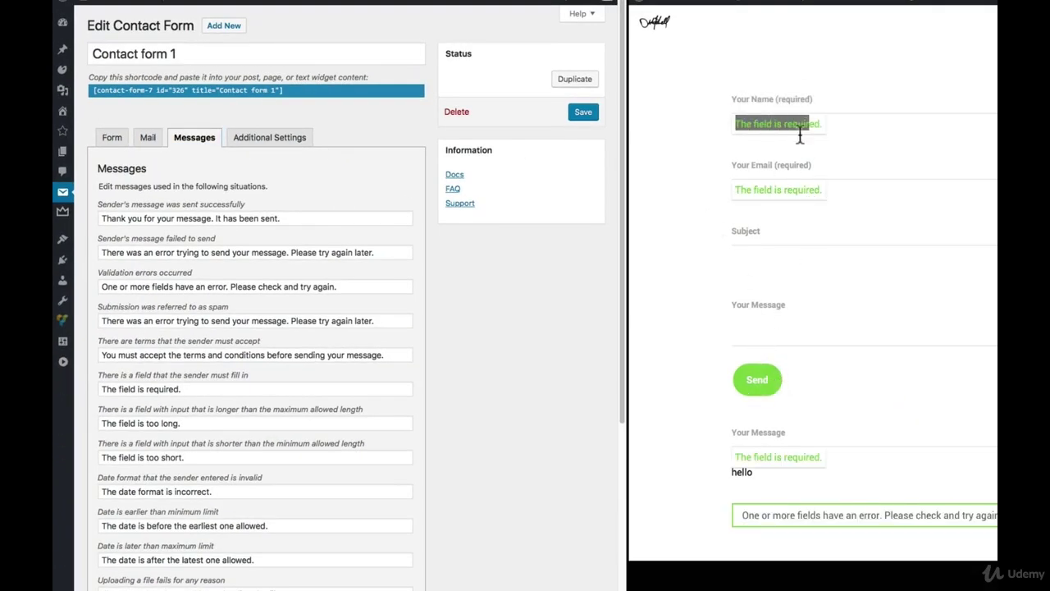
{"action": "left_click_drag", "start_coordinate": [755, 517], "coordinate": [927, 517]}
{"action": "left_click", "coordinate": [212, 395]}
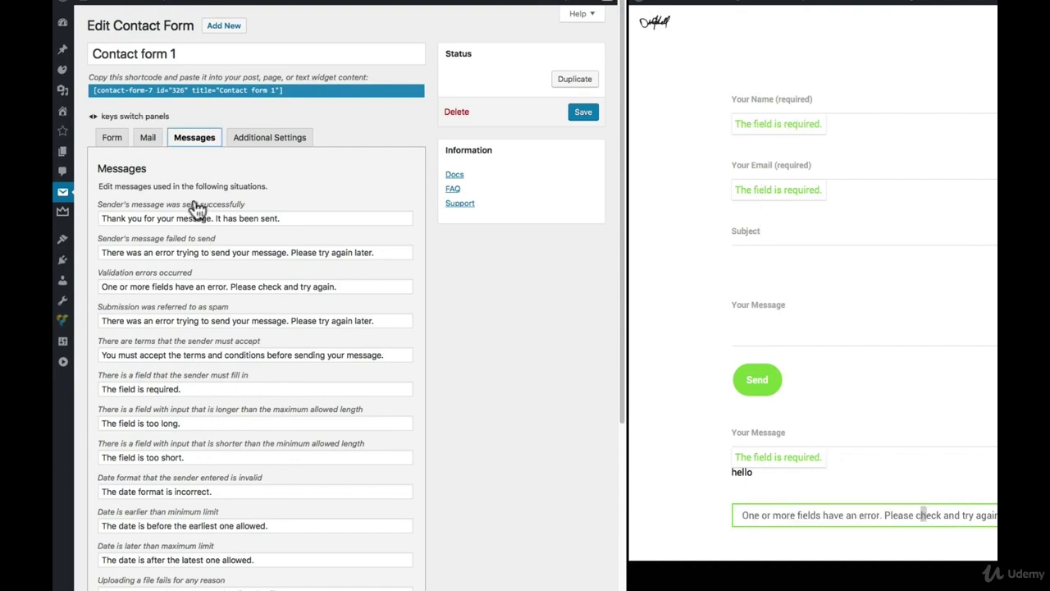
{"action": "scroll", "coordinate": [204, 370], "scroll_direction": "down", "scroll_amount": 3}
{"action": "scroll", "coordinate": [209, 399], "scroll_direction": "up", "scroll_amount": 3}
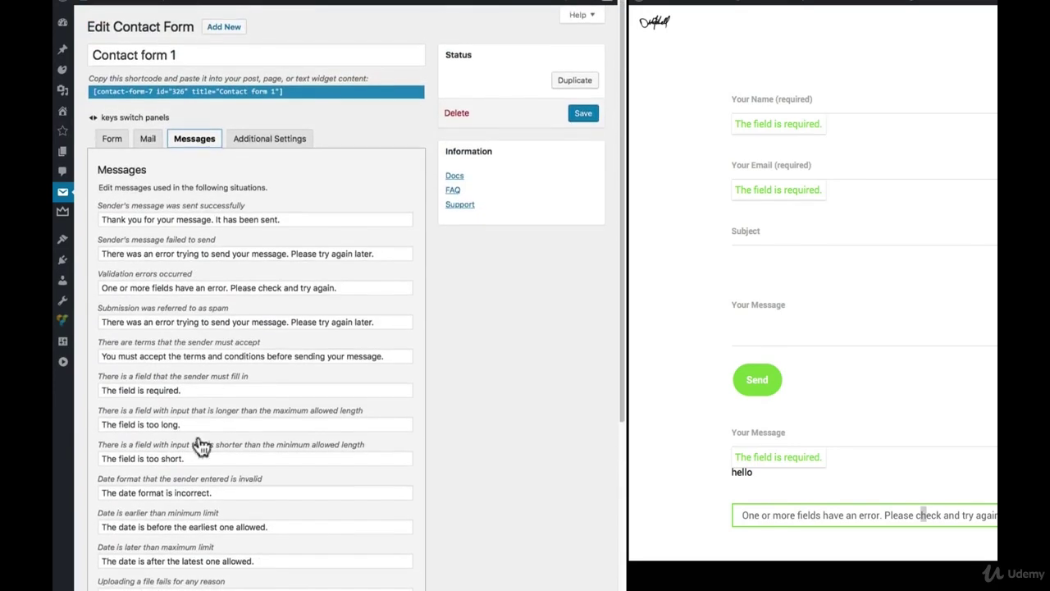
Look over the Additional Settings snippets, then return to the Form template
{"action": "left_click", "coordinate": [271, 140]}
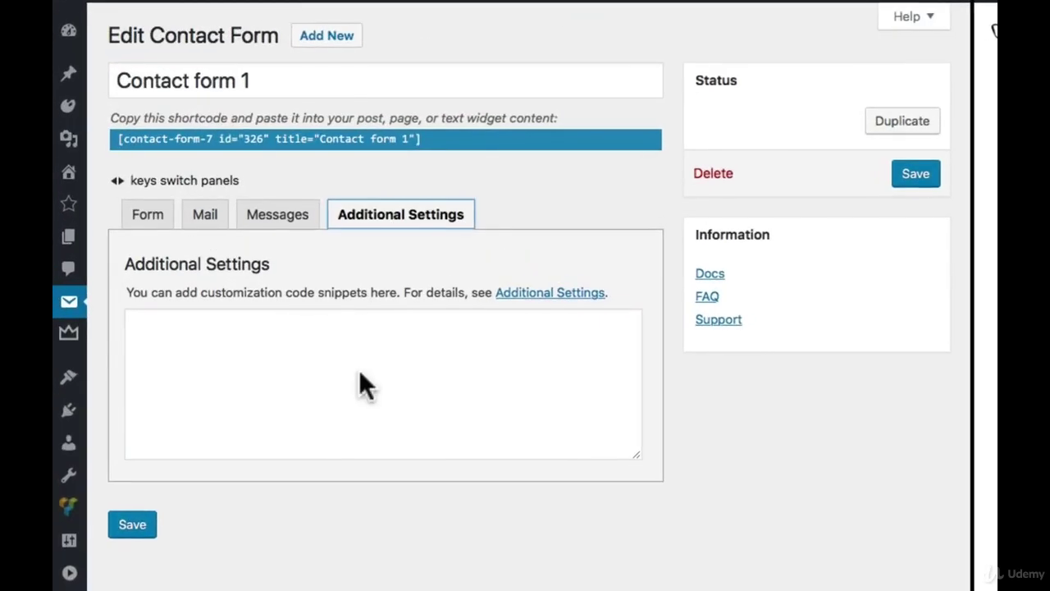
{"action": "left_click", "coordinate": [250, 246]}
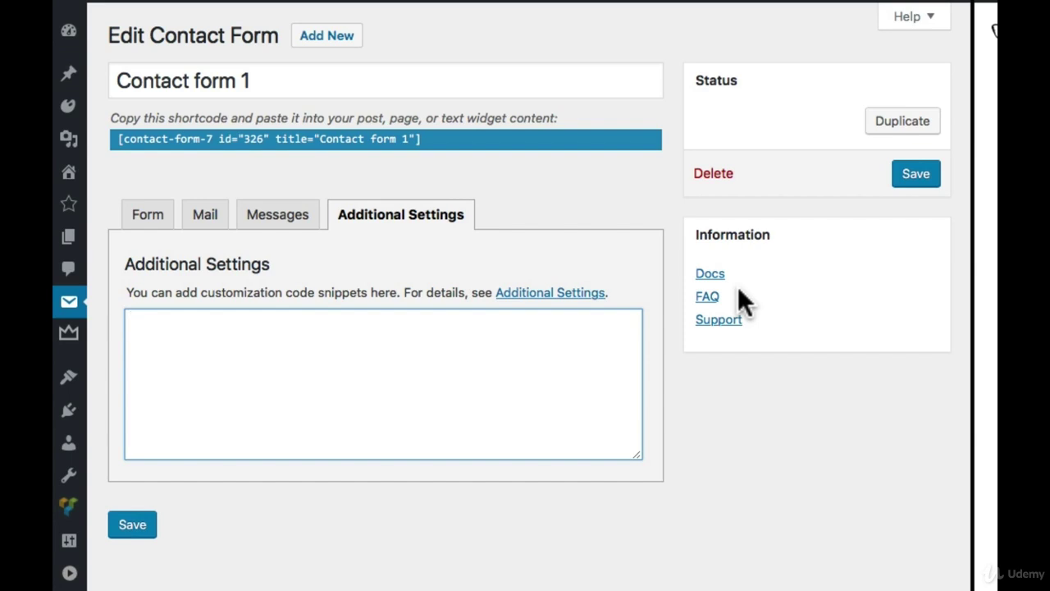
{"action": "left_click", "coordinate": [136, 219]}
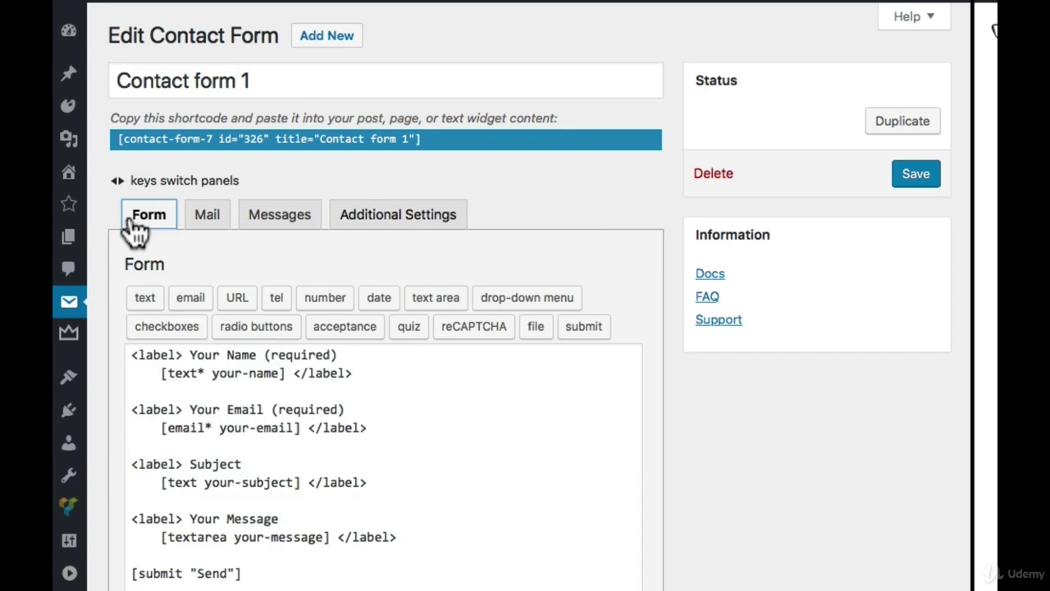
Delete the extra Your Message mobilenumber and <p>hello</p> lines from the form template
{"action": "left_click", "coordinate": [293, 369]}
{"action": "scroll", "coordinate": [293, 365], "scroll_direction": "down", "scroll_amount": 3}
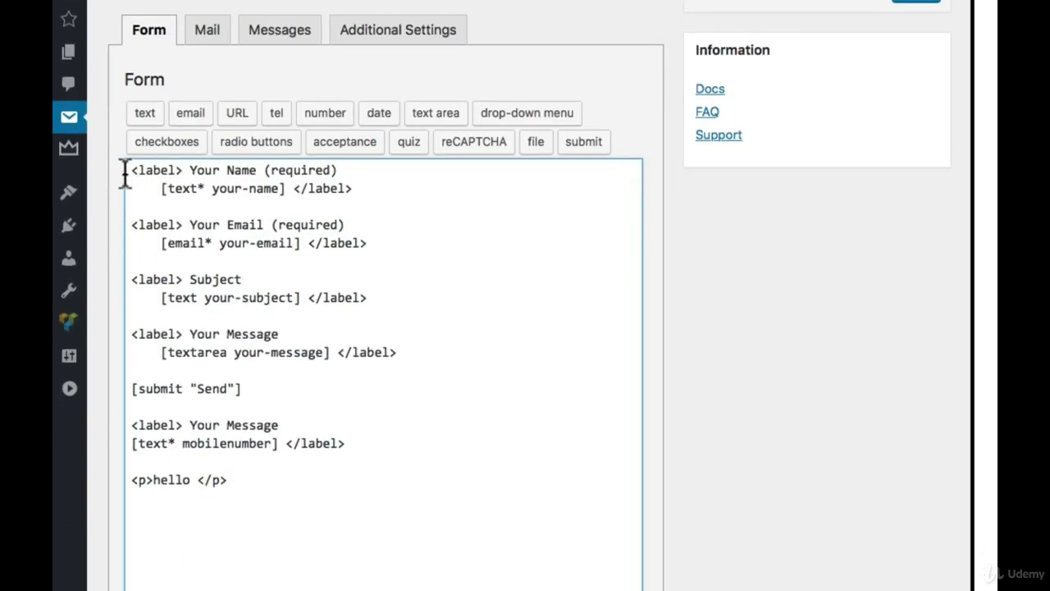
{"action": "left_click_drag", "start_coordinate": [124, 170], "coordinate": [267, 378]}
{"action": "left_click_drag", "start_coordinate": [274, 497], "coordinate": [81, 404]}
{"action": "key", "text": "BackSpace"}
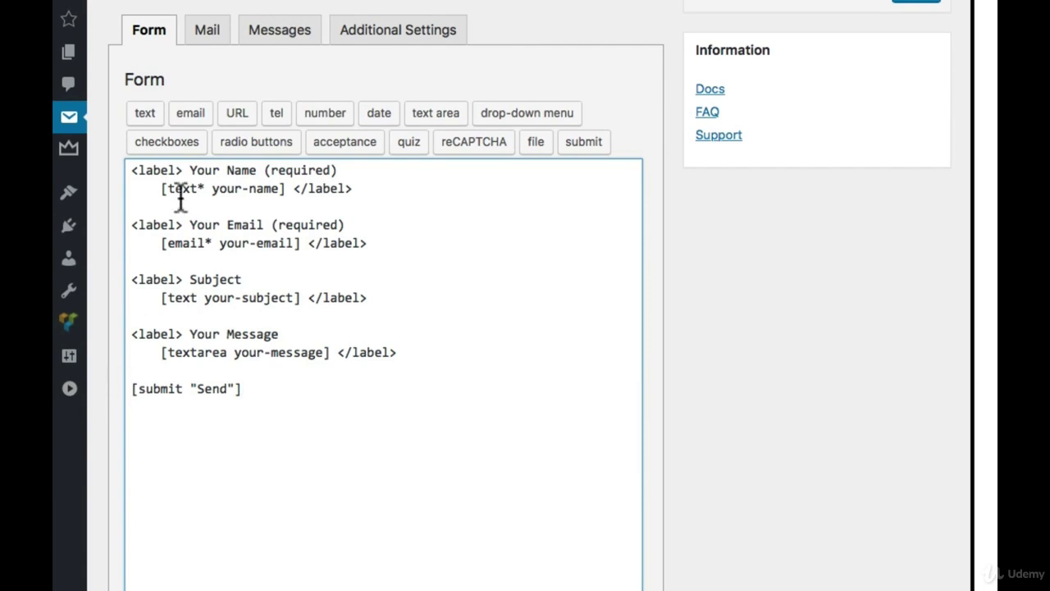
Examine the required Your Name text* your-name tag, then add an empty line after [submit "Send"]
{"action": "left_click_drag", "start_coordinate": [188, 170], "coordinate": [339, 169]}
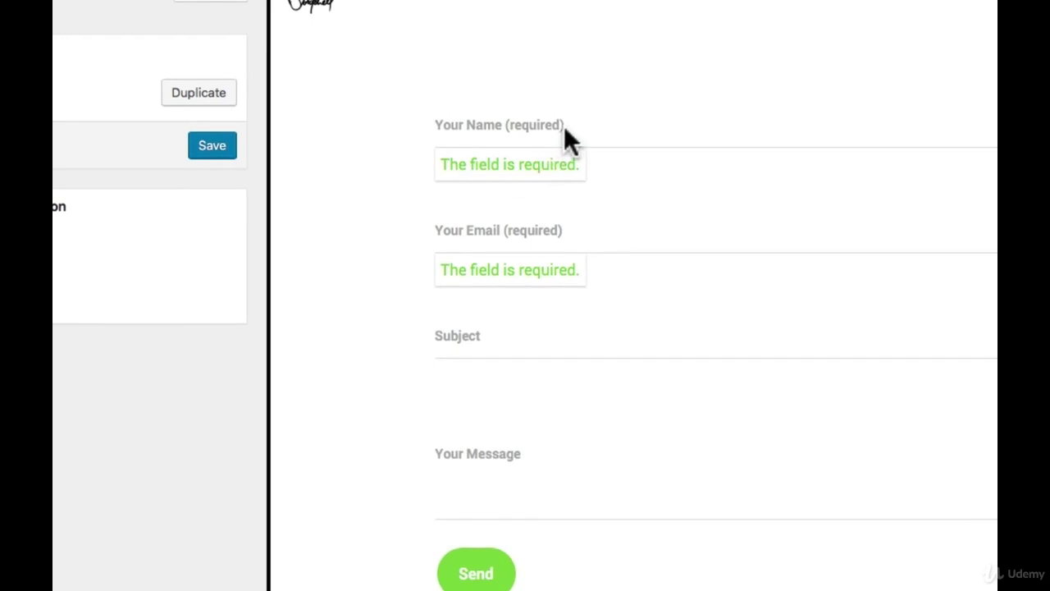
{"action": "left_click", "coordinate": [541, 124]}
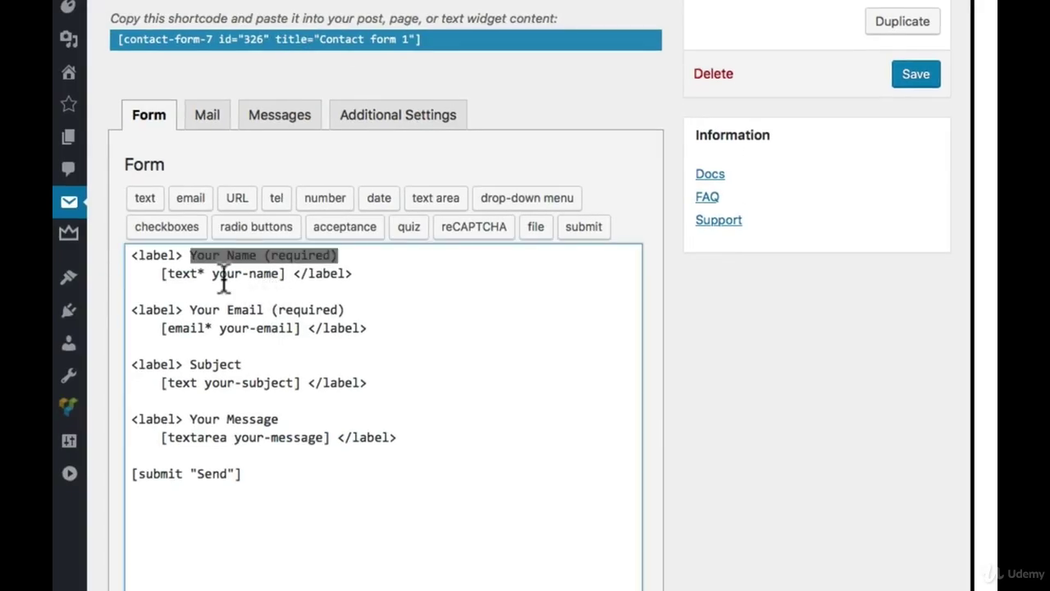
{"action": "left_click_drag", "start_coordinate": [134, 277], "coordinate": [165, 277]}
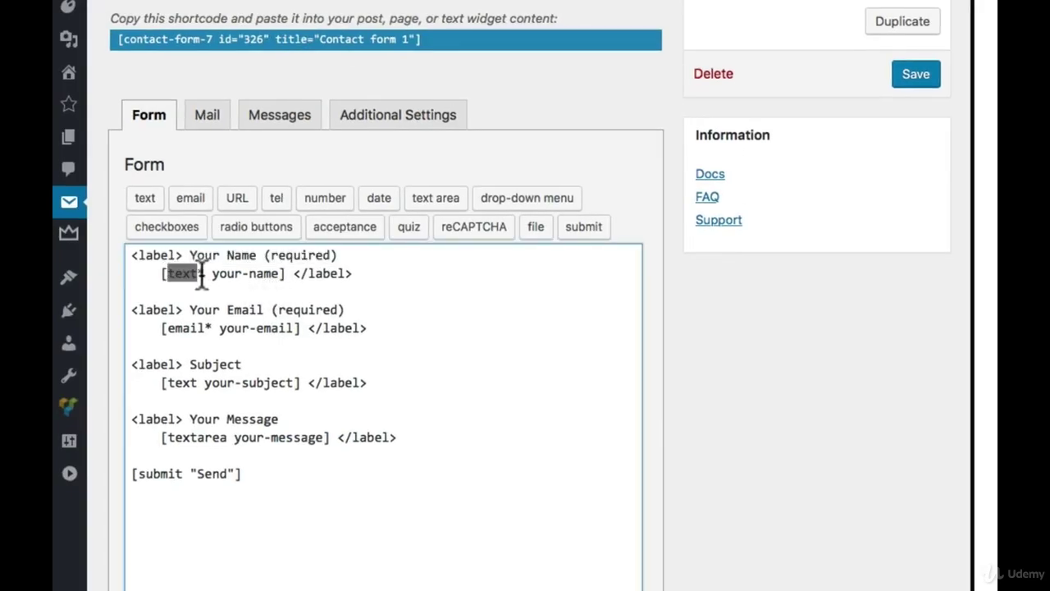
{"action": "left_click", "coordinate": [205, 274]}
{"action": "left_click_drag", "start_coordinate": [213, 273], "coordinate": [283, 276]}
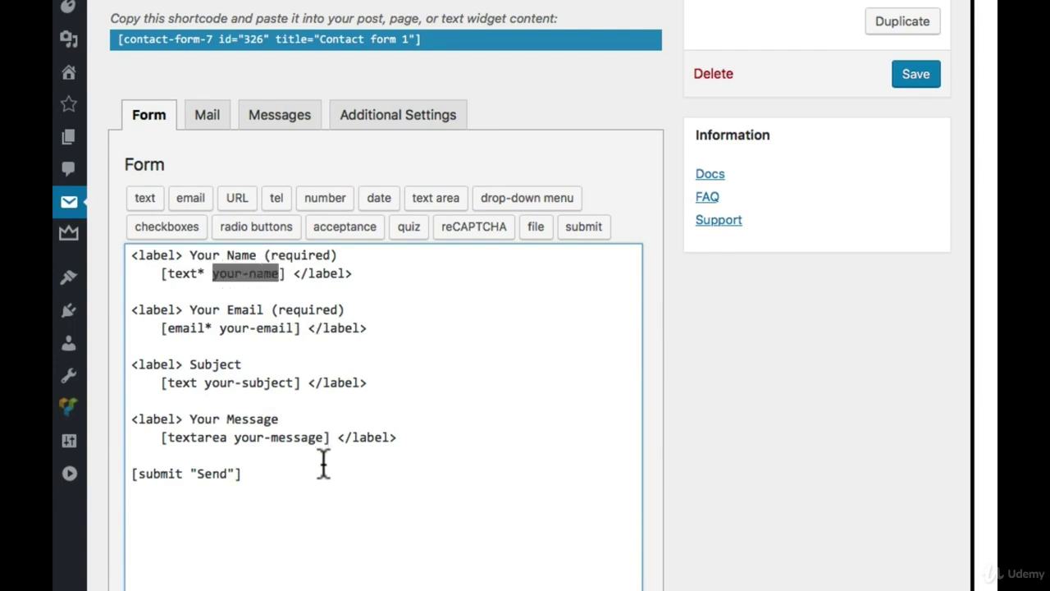
{"action": "left_click", "coordinate": [349, 474]}
{"action": "key", "text": "Return"}
{"action": "key", "text": "Return"}
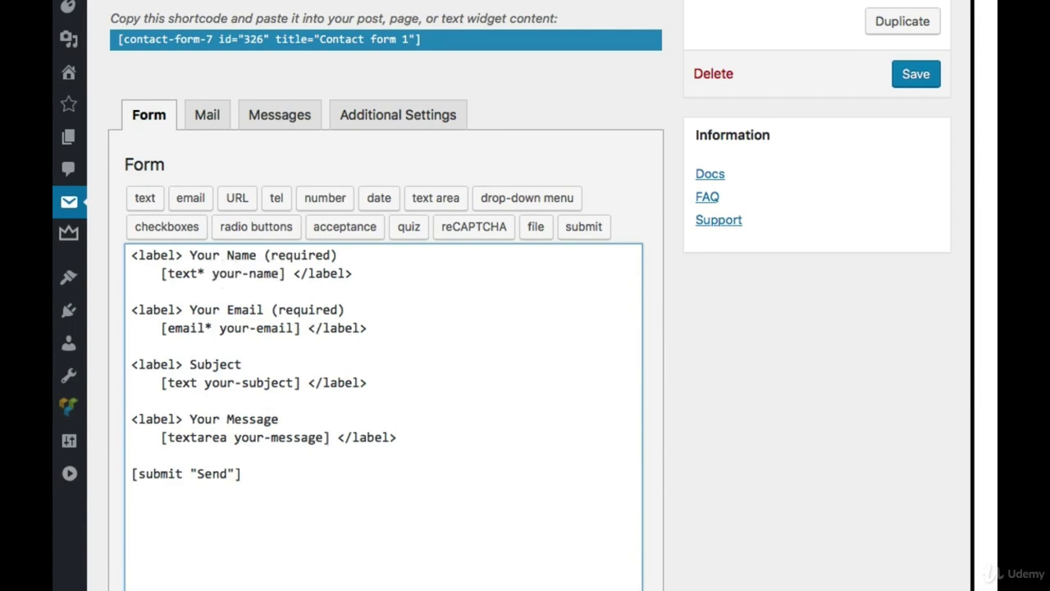
Generate a required single-line text field named cellphone
{"action": "left_click", "coordinate": [145, 198]}
{"action": "scroll", "coordinate": [328, 180], "scroll_direction": "down", "scroll_amount": 3}
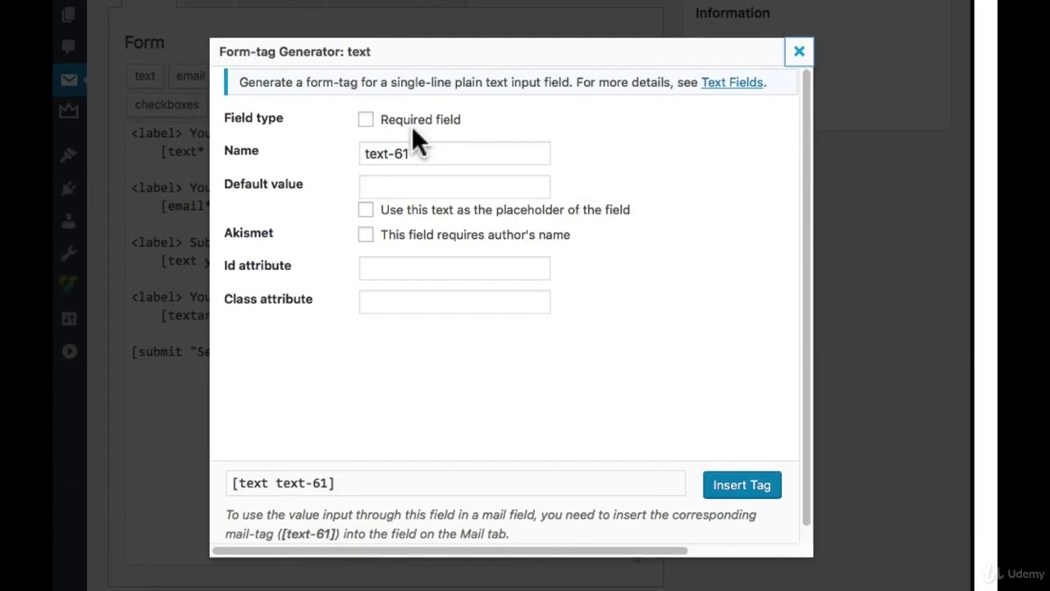
{"action": "triple_click", "coordinate": [455, 152]}
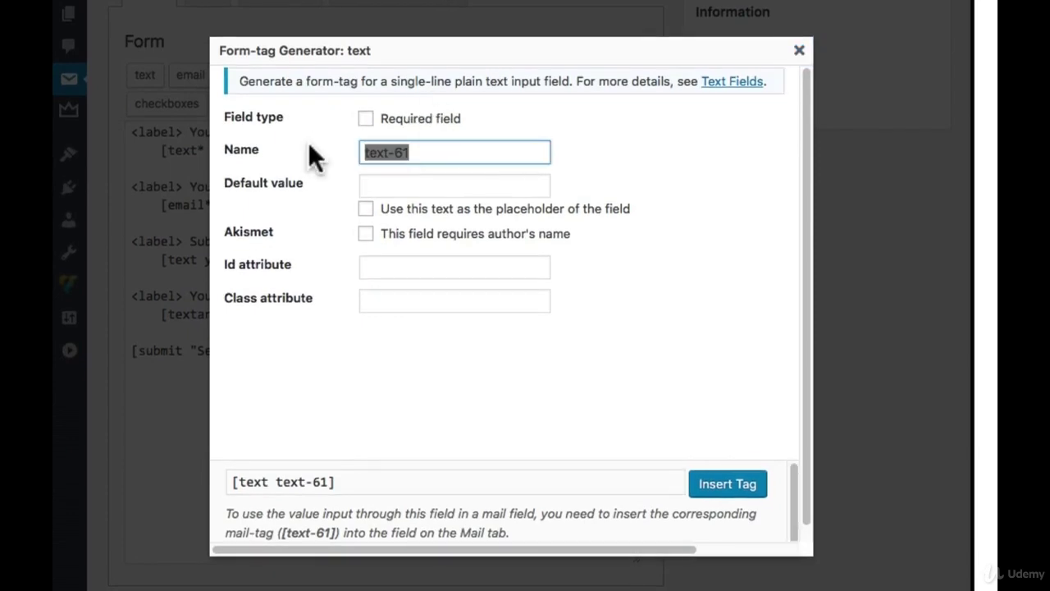
{"action": "type", "text": "cell phone"}
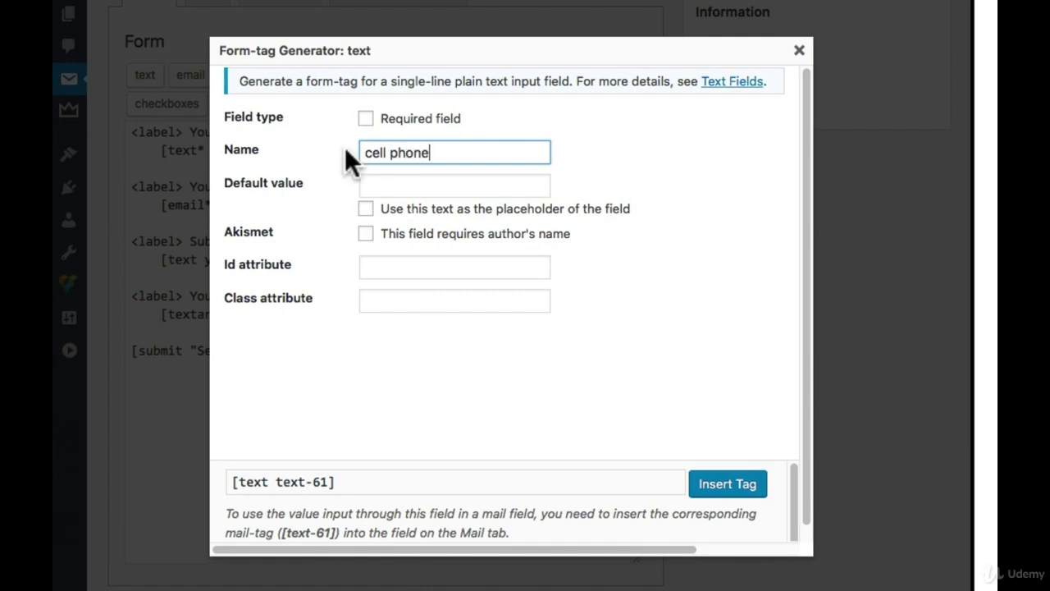
{"action": "left_click", "coordinate": [366, 119]}
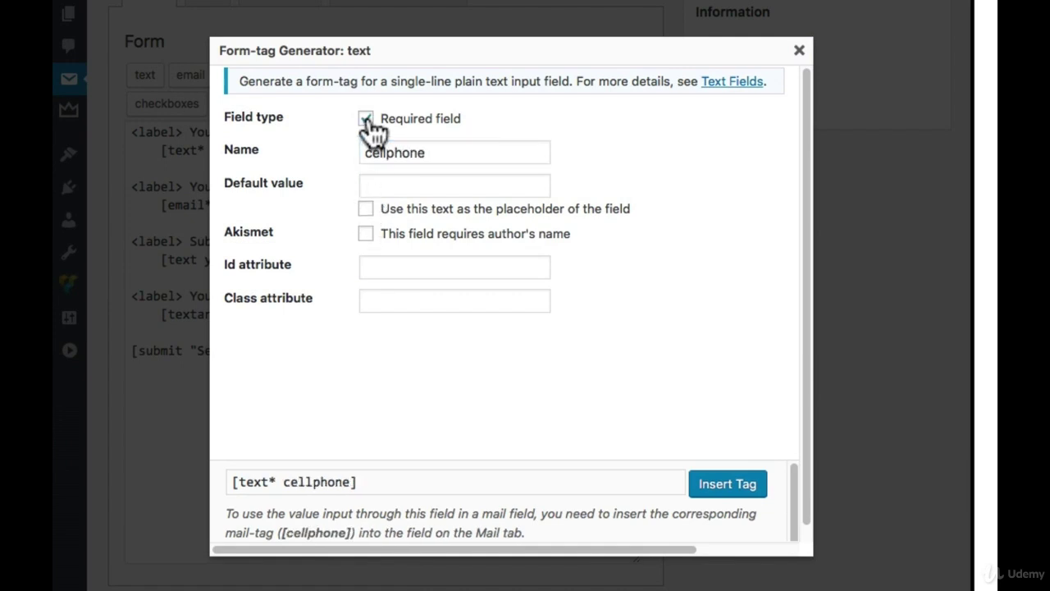
{"action": "left_click", "coordinate": [365, 119]}
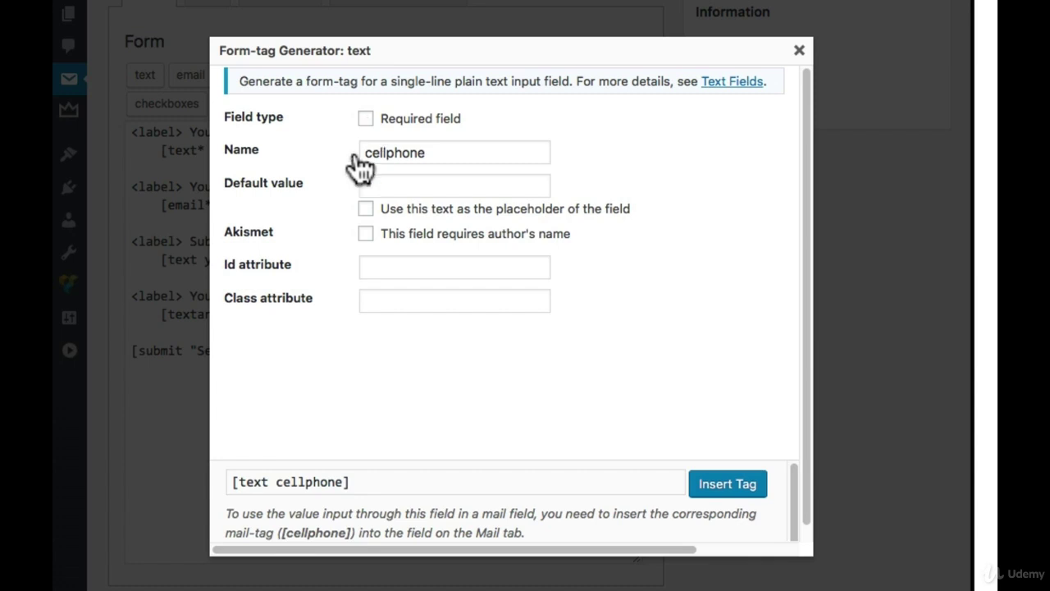
{"action": "left_click_drag", "start_coordinate": [348, 482], "coordinate": [229, 476]}
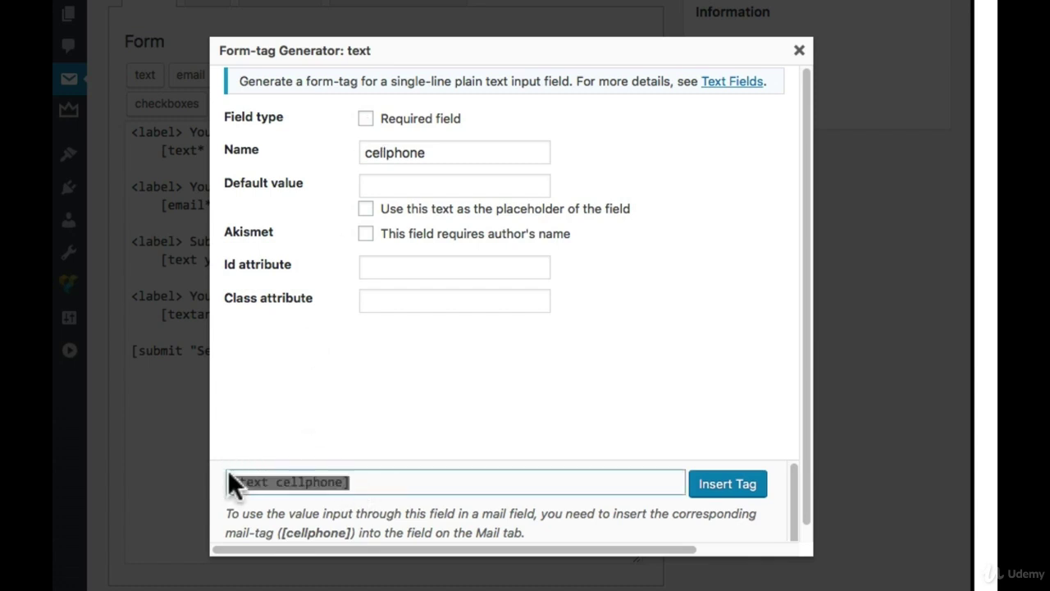
{"action": "left_click", "coordinate": [366, 119]}
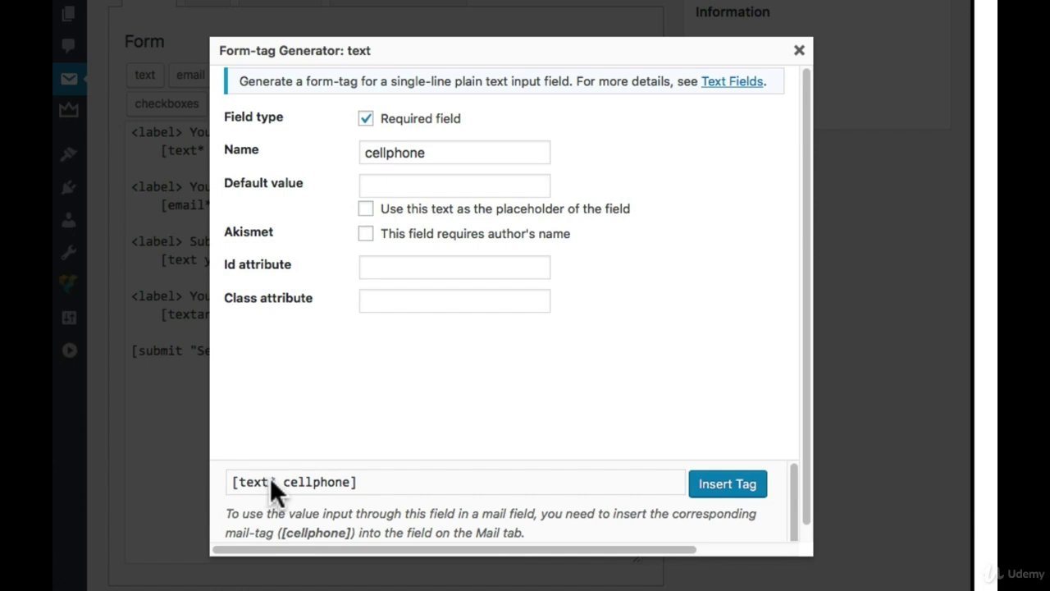
{"action": "left_click", "coordinate": [426, 187]}
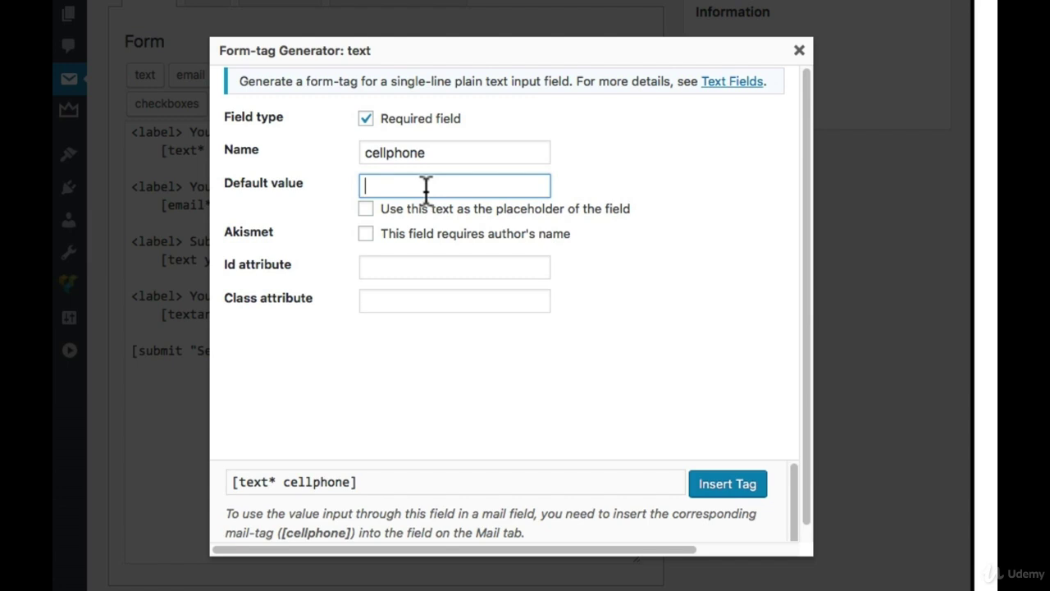
{"action": "type", "text": "123-456-7890"}
{"action": "left_click", "coordinate": [416, 215]}
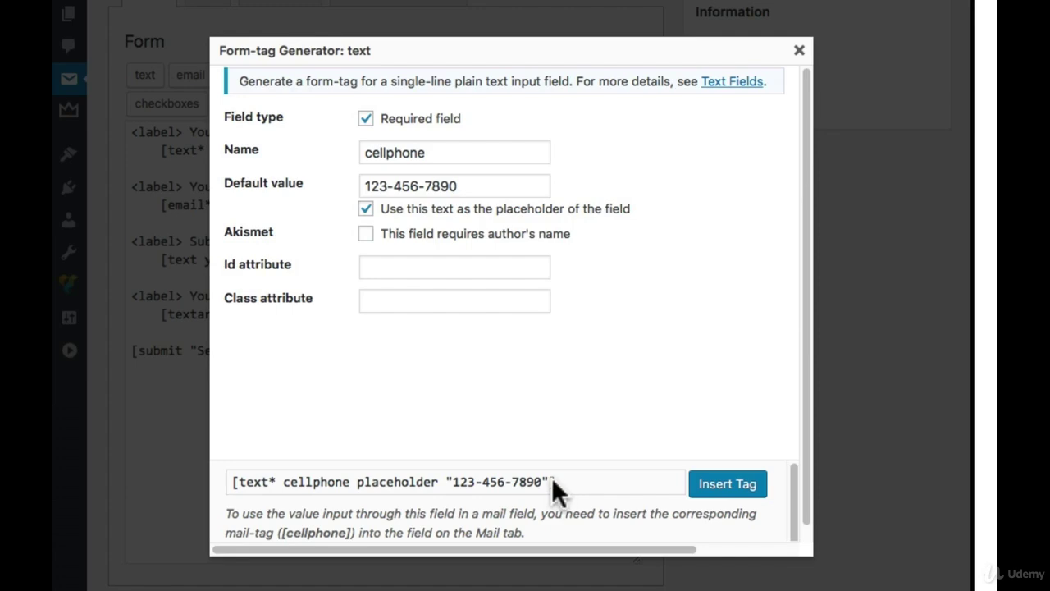
{"action": "left_click", "coordinate": [726, 488]}
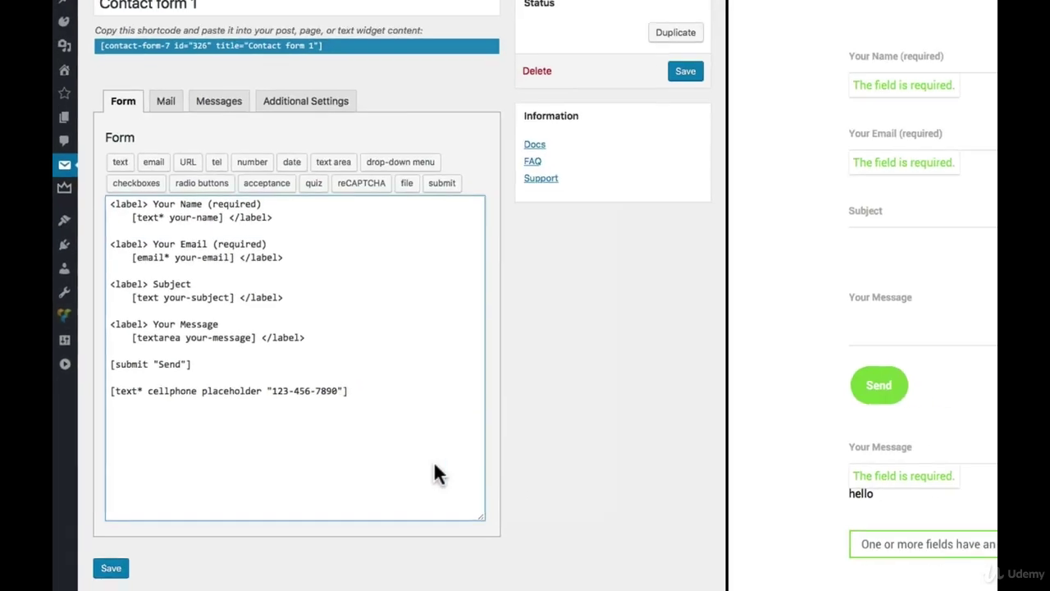
{"action": "left_click", "coordinate": [673, 79]}
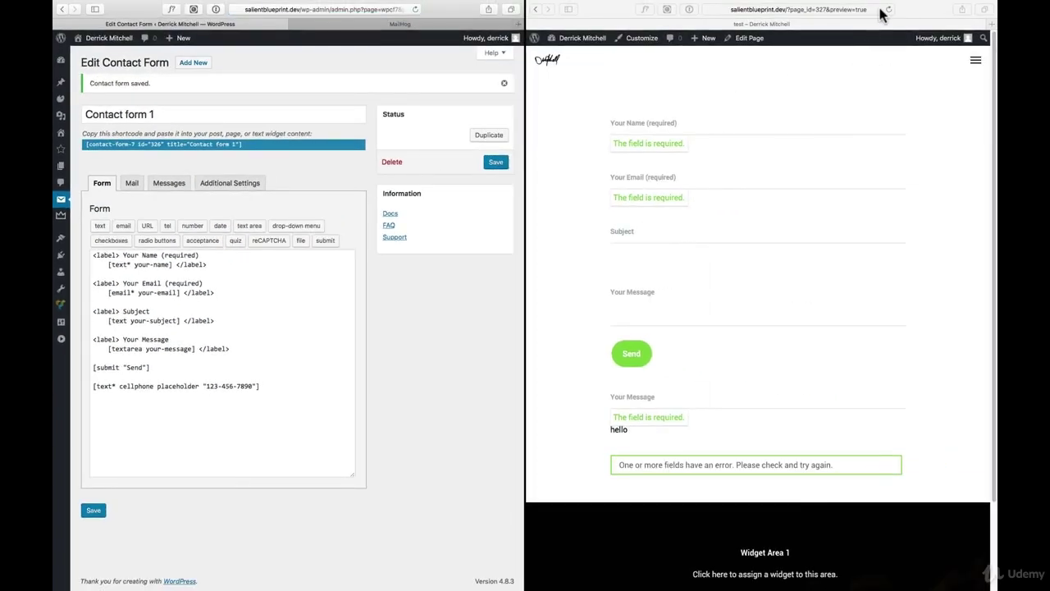
{"action": "left_click", "coordinate": [888, 9]}
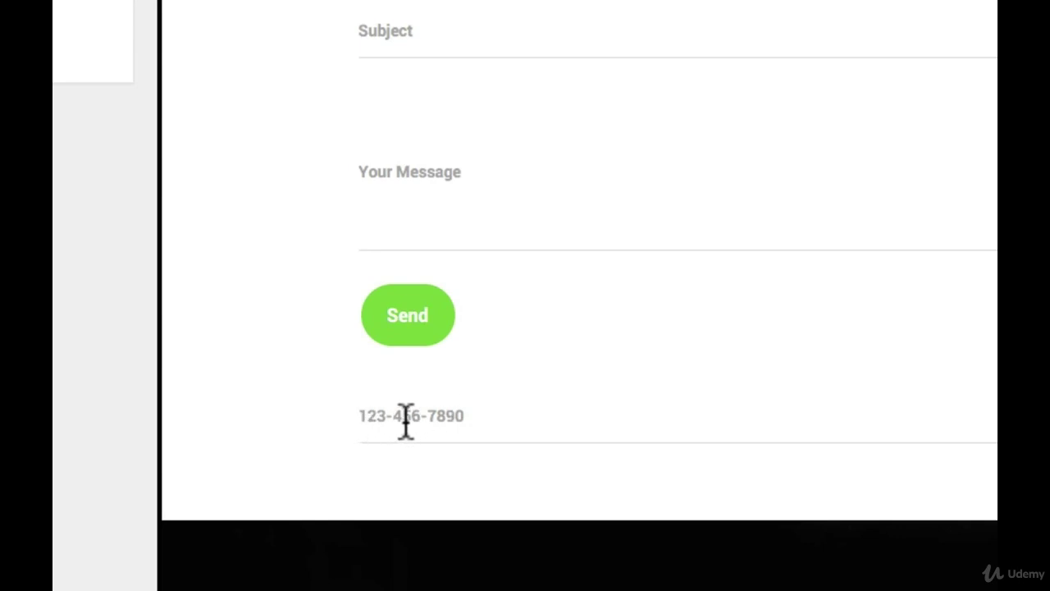
{"action": "left_click", "coordinate": [407, 418]}
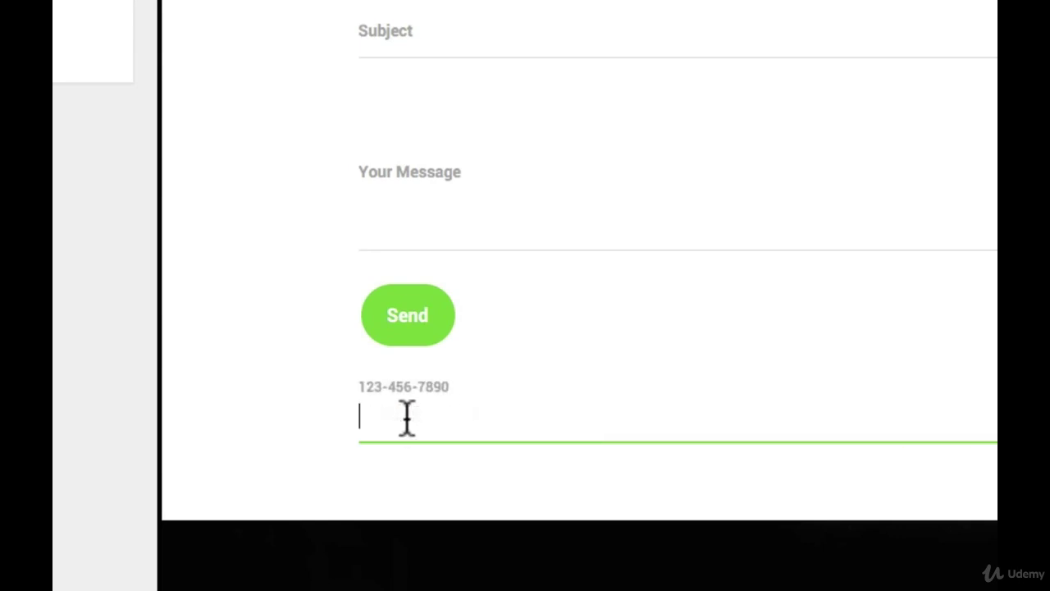
{"action": "type", "text": "2312132132132"}
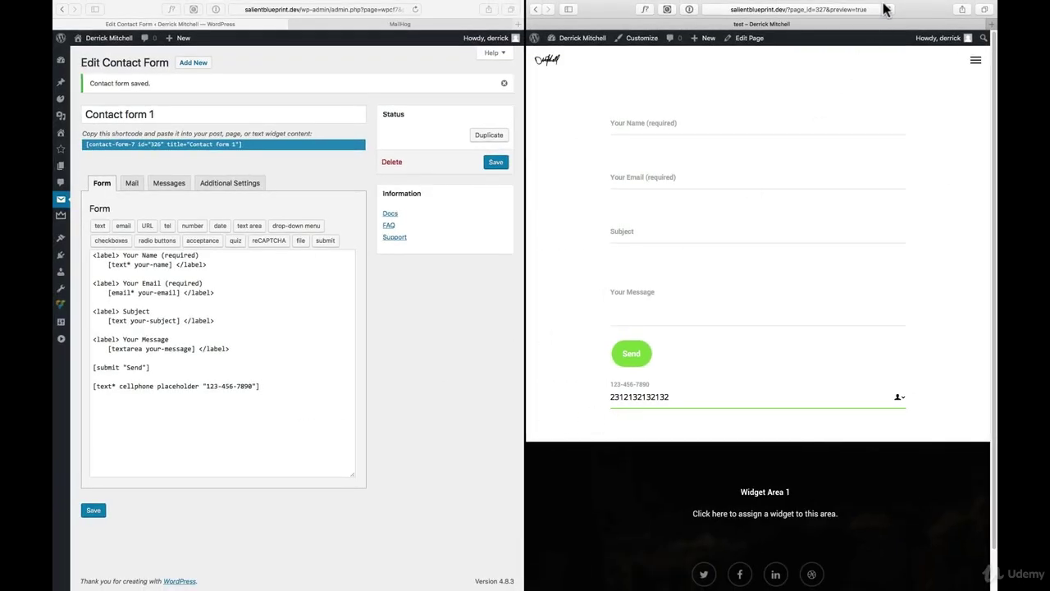
{"action": "left_click", "coordinate": [888, 9]}
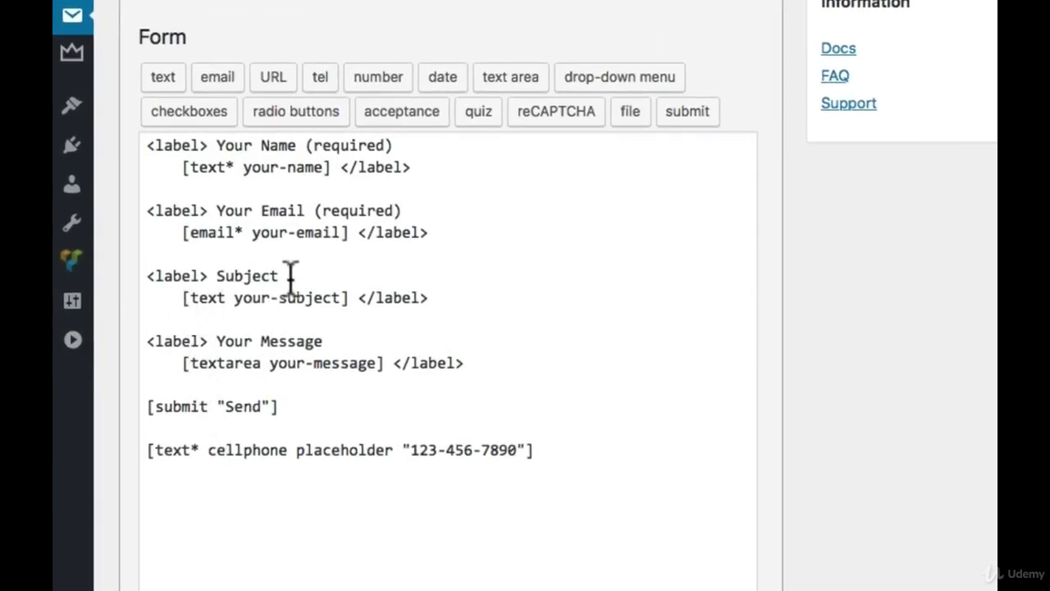
Wrap the cellphone tag in <label> Subject and </label>
{"action": "left_click", "coordinate": [149, 311]}
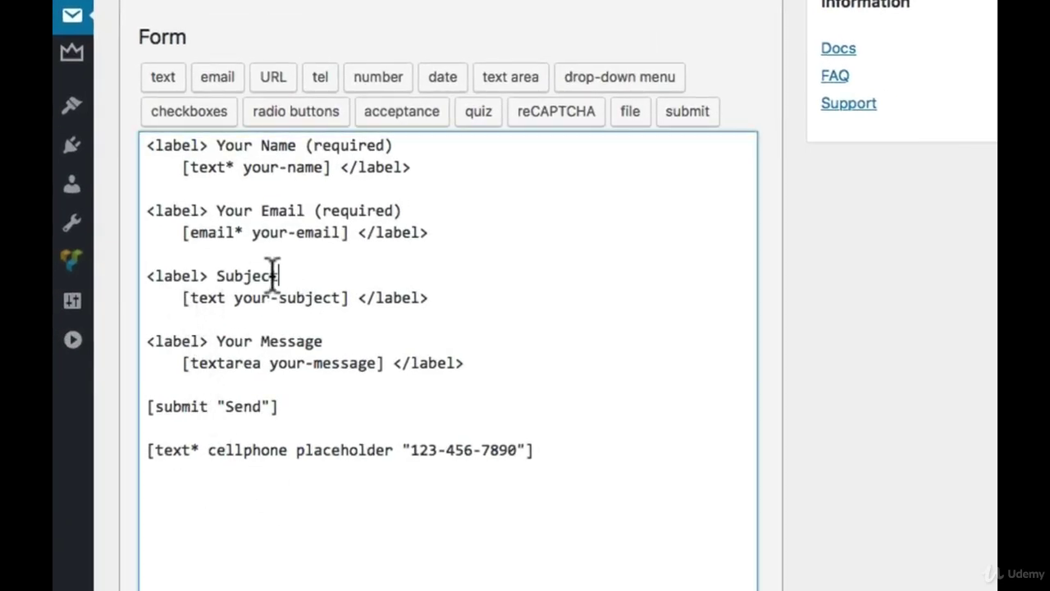
{"action": "left_click_drag", "start_coordinate": [278, 276], "coordinate": [131, 276]}
{"action": "key", "text": "ctrl+c"}
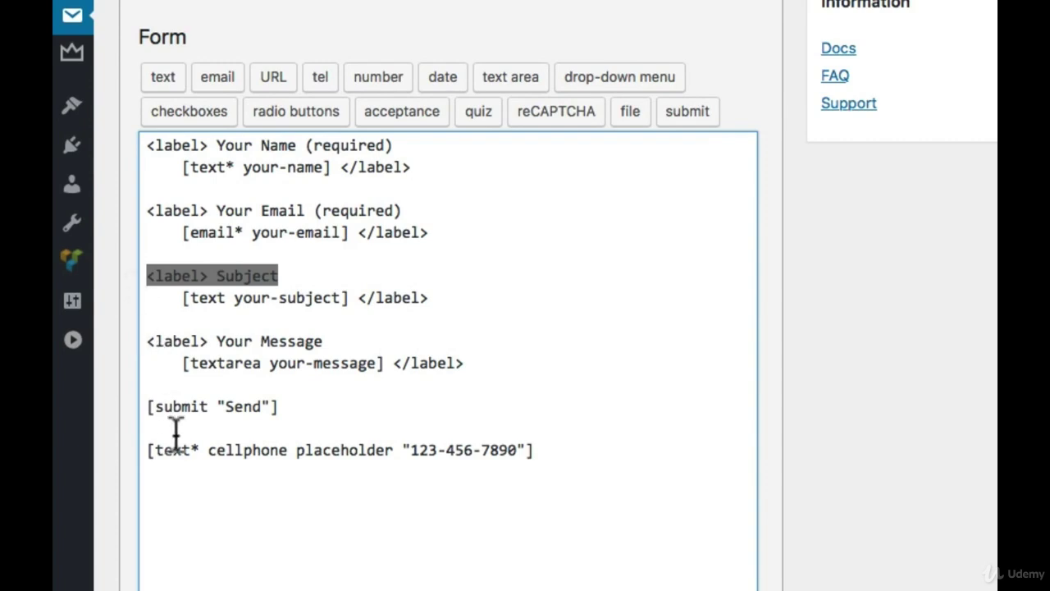
{"action": "left_click", "coordinate": [176, 428]}
{"action": "key", "text": "Return"}
{"action": "key", "text": "Return"}
{"action": "key", "text": "ctrl+v"}
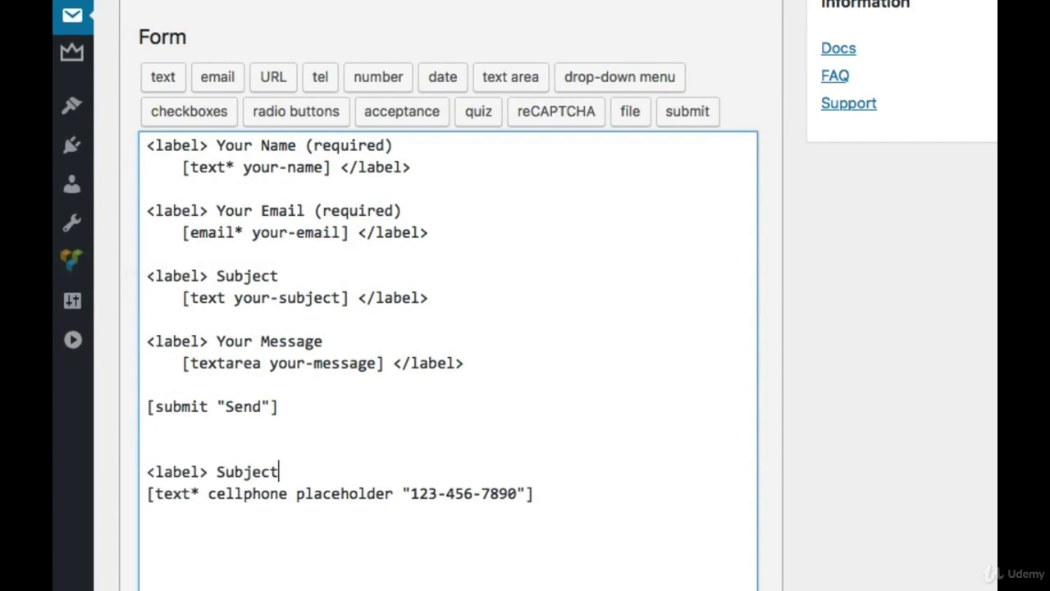
{"action": "left_click", "coordinate": [479, 361]}
{"action": "left_click_drag", "start_coordinate": [479, 362], "coordinate": [399, 362]}
{"action": "key", "text": "ctrl+c"}
{"action": "left_click", "coordinate": [588, 496]}
{"action": "key", "text": "ctrl+v"}
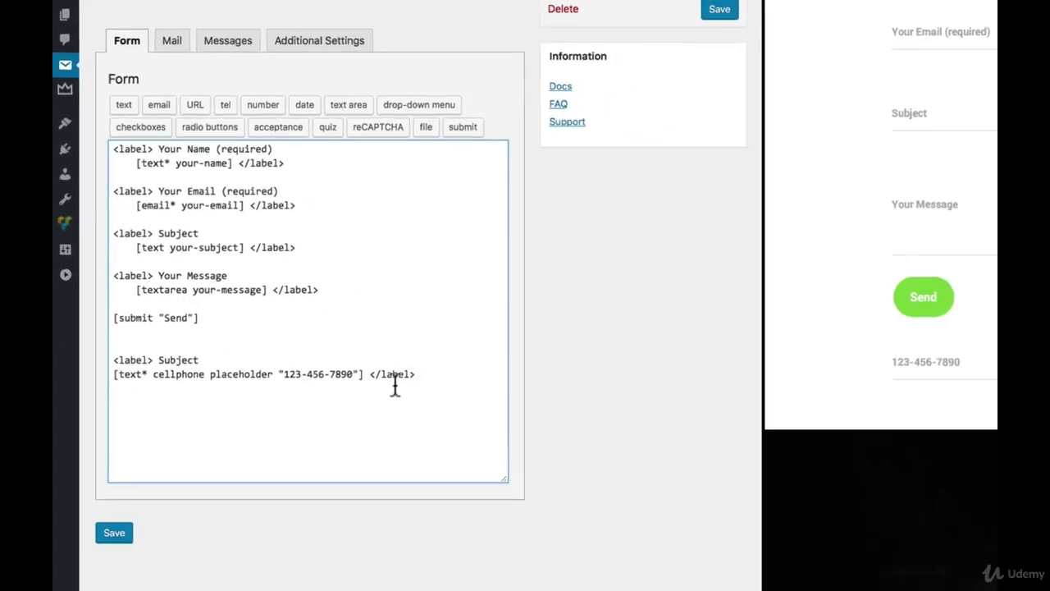
Save the form and confirm the preview shows the cellphone field labelled Subject
{"action": "left_click", "coordinate": [114, 542]}
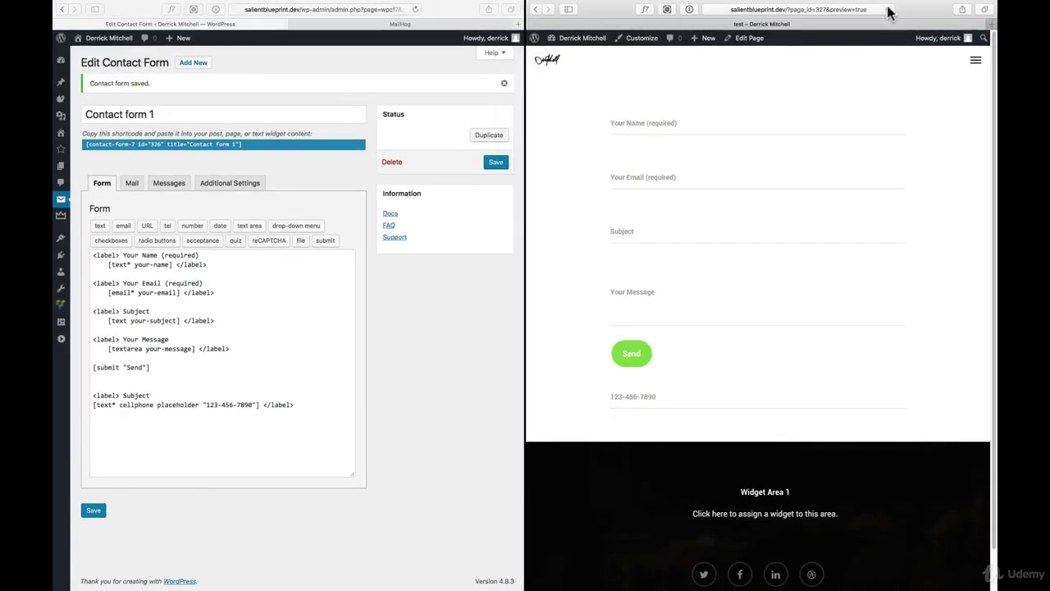
{"action": "left_click", "coordinate": [890, 9]}
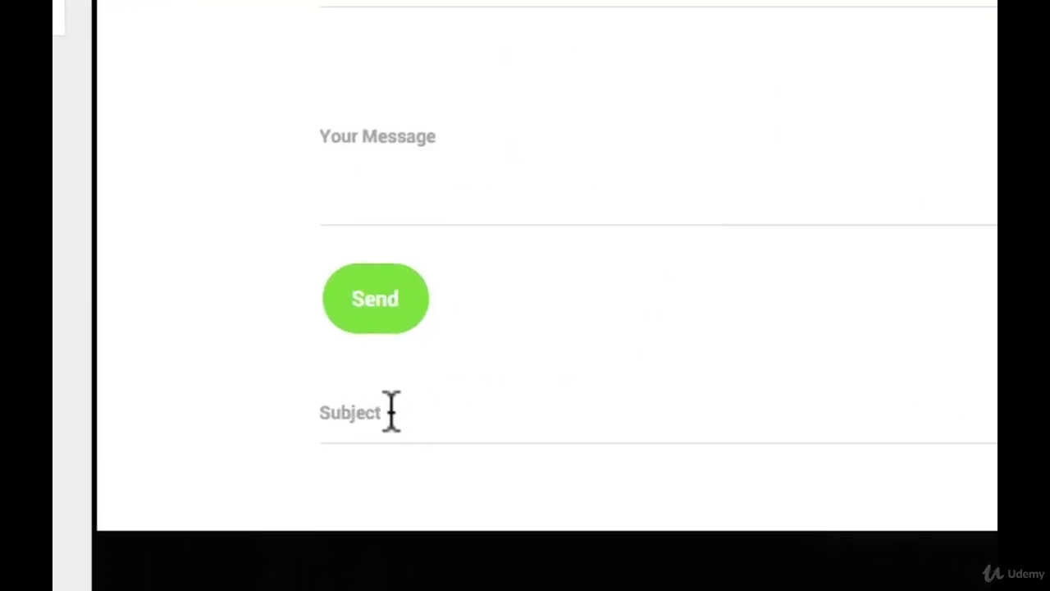
{"action": "left_click", "coordinate": [396, 440]}
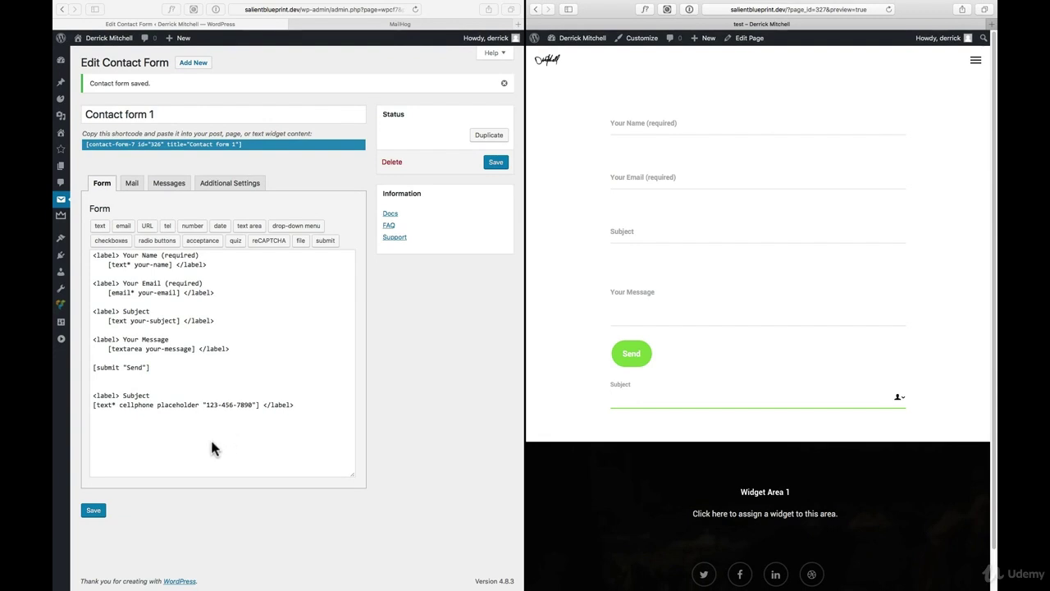
{"action": "left_click", "coordinate": [174, 412]}
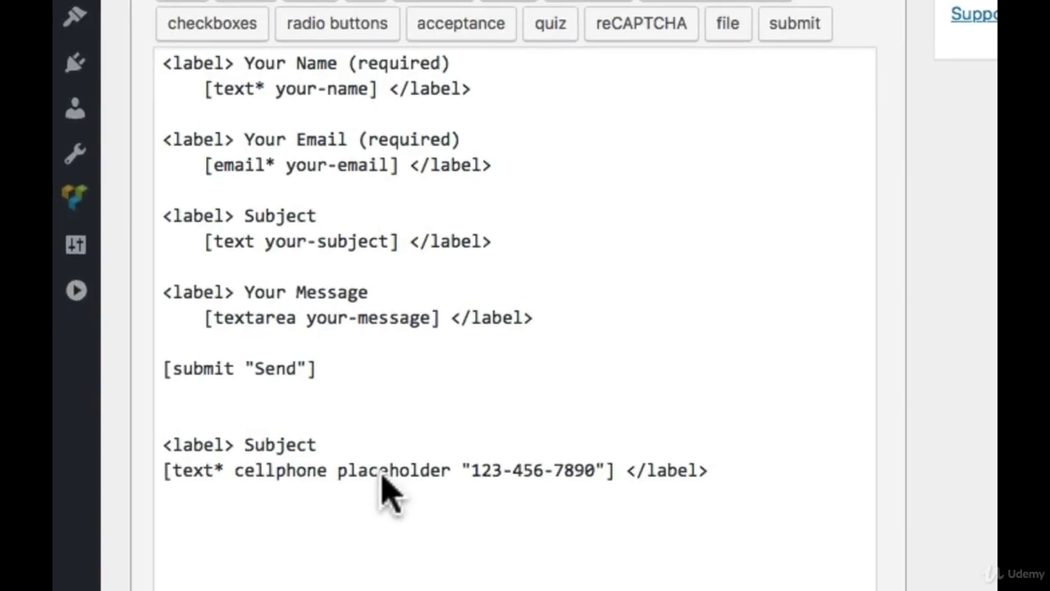
{"action": "left_click", "coordinate": [388, 471]}
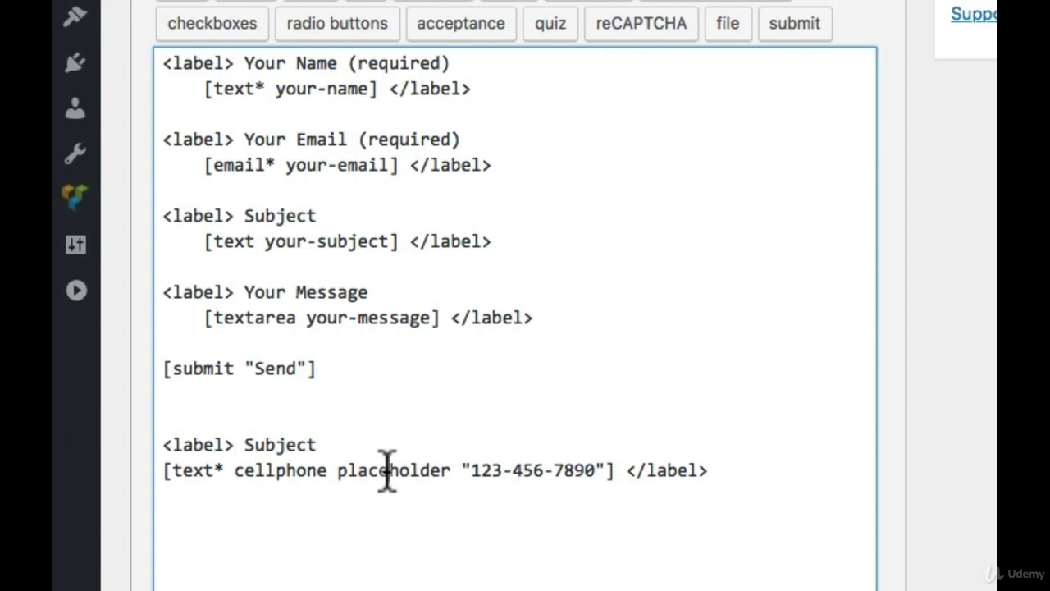
{"action": "left_click_drag", "start_coordinate": [329, 470], "coordinate": [604, 469]}
{"action": "key", "text": "BackSpace"}
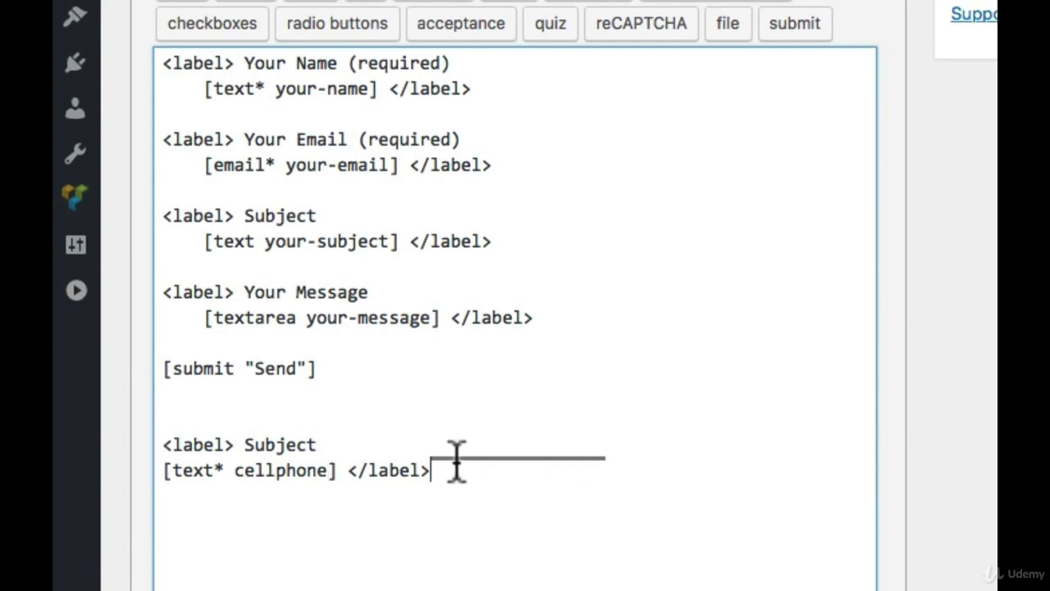
{"action": "left_click_drag", "start_coordinate": [457, 462], "coordinate": [605, 446]}
{"action": "left_click", "coordinate": [605, 450]}
{"action": "left_click_drag", "start_coordinate": [575, 497], "coordinate": [385, 354]}
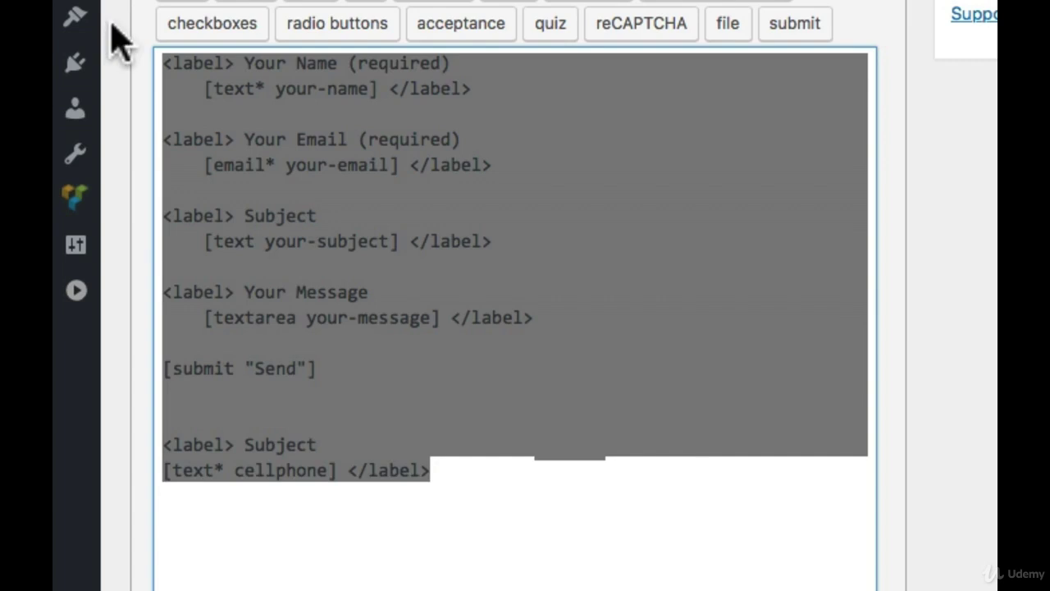
{"action": "left_click", "coordinate": [566, 501]}
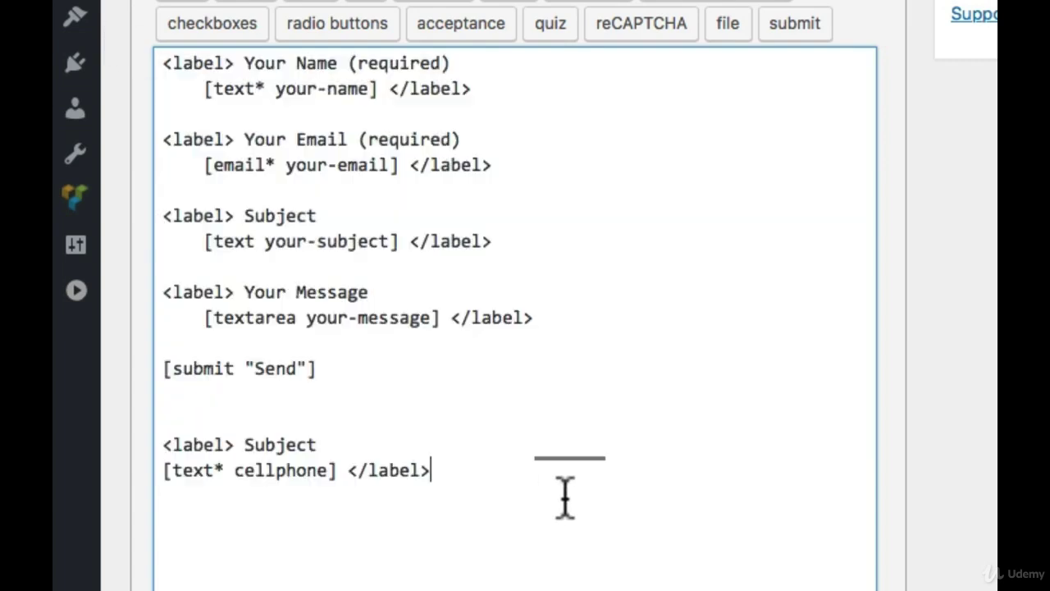
{"action": "left_click_drag", "start_coordinate": [441, 470], "coordinate": [249, 200]}
{"action": "left_click", "coordinate": [249, 200]}
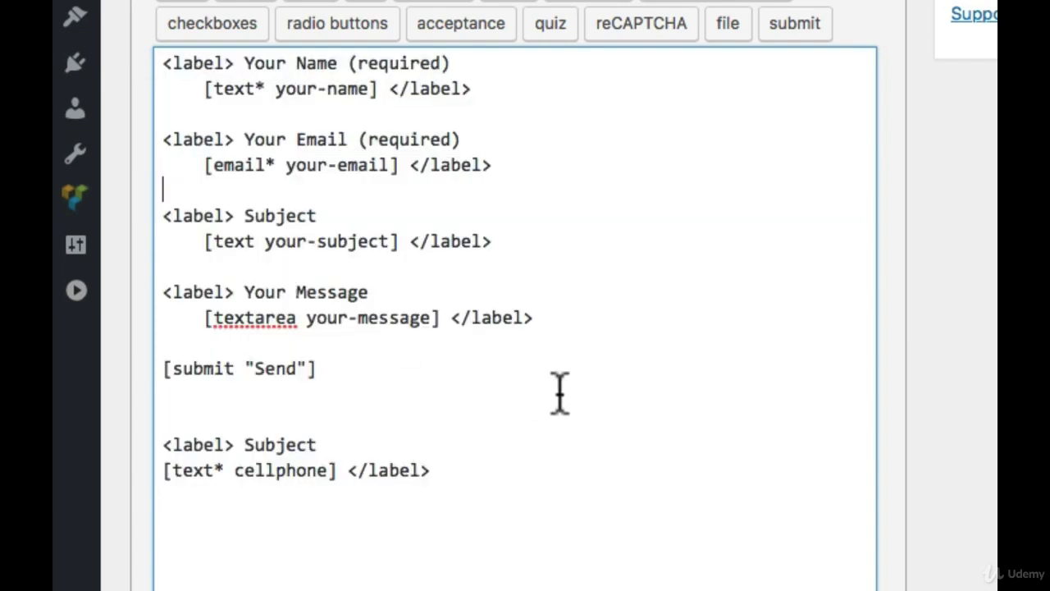
Add <p>contact form here</p> below the cellphone field, save, and reload the preview
{"action": "left_click", "coordinate": [576, 467]}
{"action": "key", "text": "Return"}
{"action": "key", "text": "Return"}
{"action": "type", "text": "<p>contact for"}
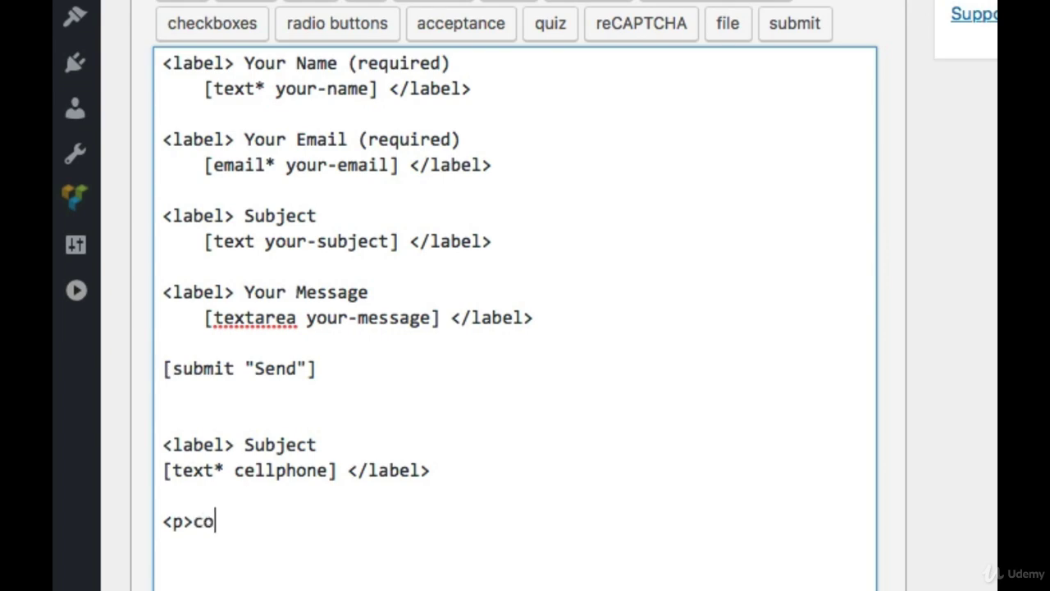
{"action": "type", "text": "m here</p>"}
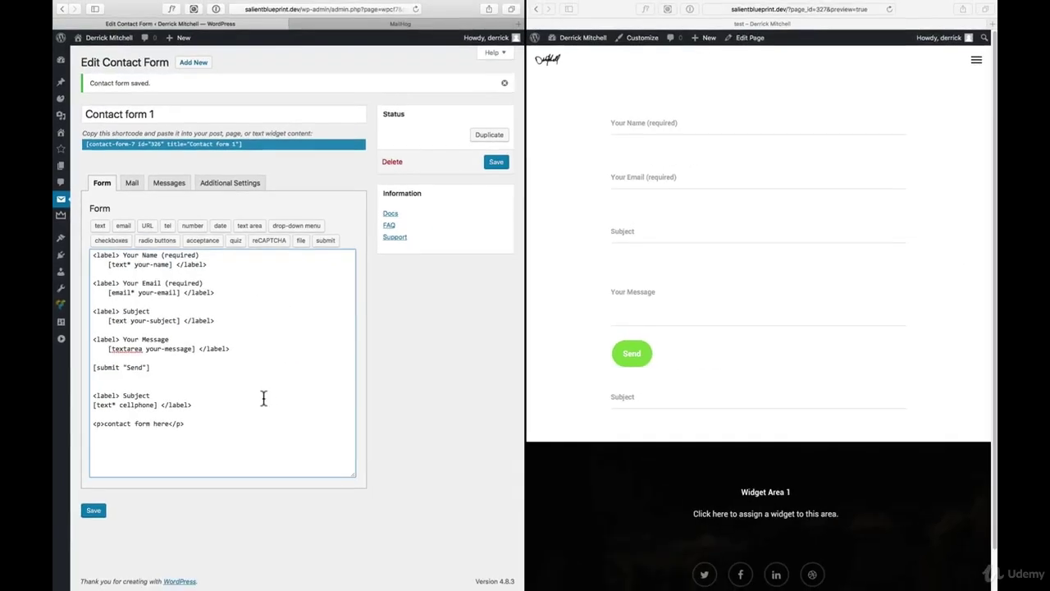
{"action": "left_click", "coordinate": [93, 509]}
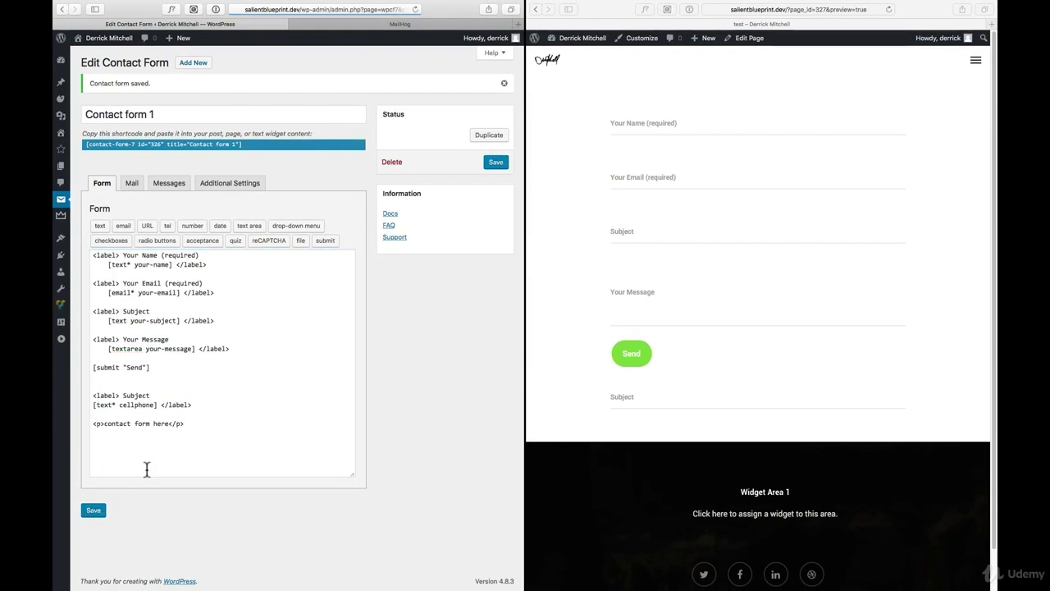
{"action": "left_click", "coordinate": [697, 398]}
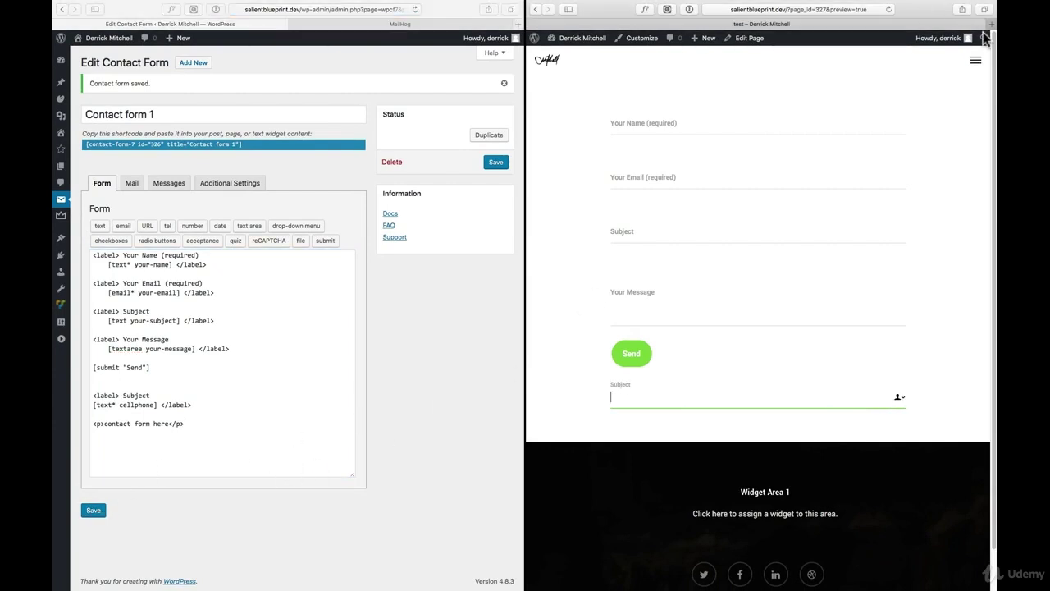
{"action": "left_click", "coordinate": [891, 10]}
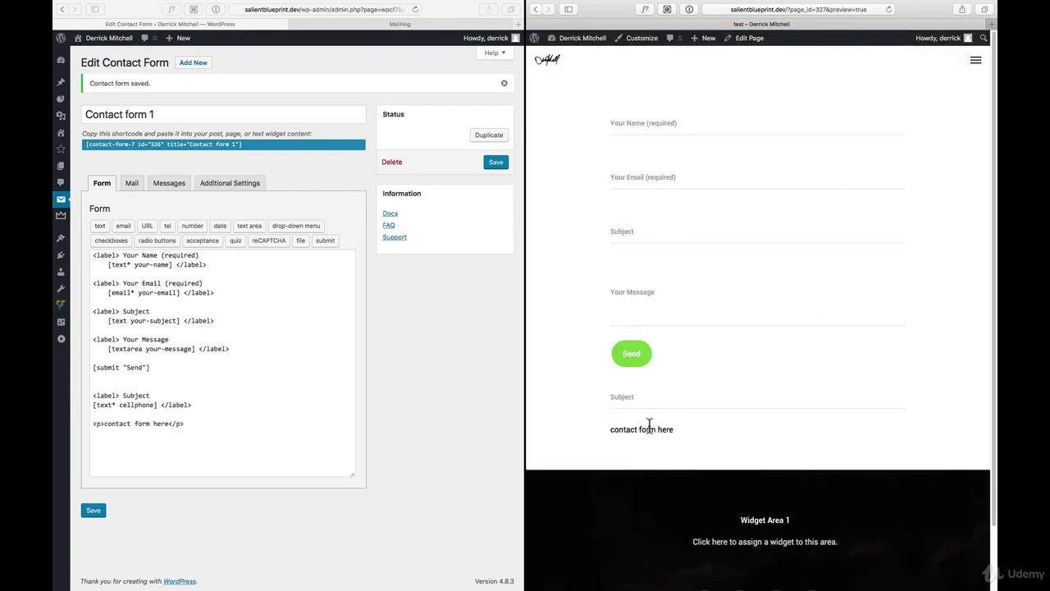
{"action": "left_click", "coordinate": [286, 447]}
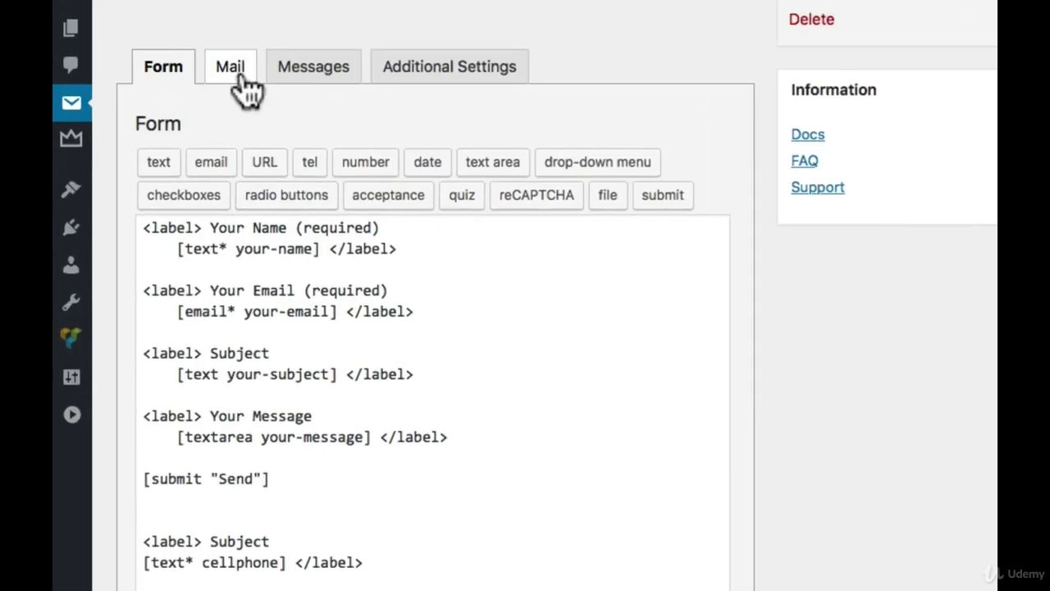
{"action": "left_click", "coordinate": [242, 78]}
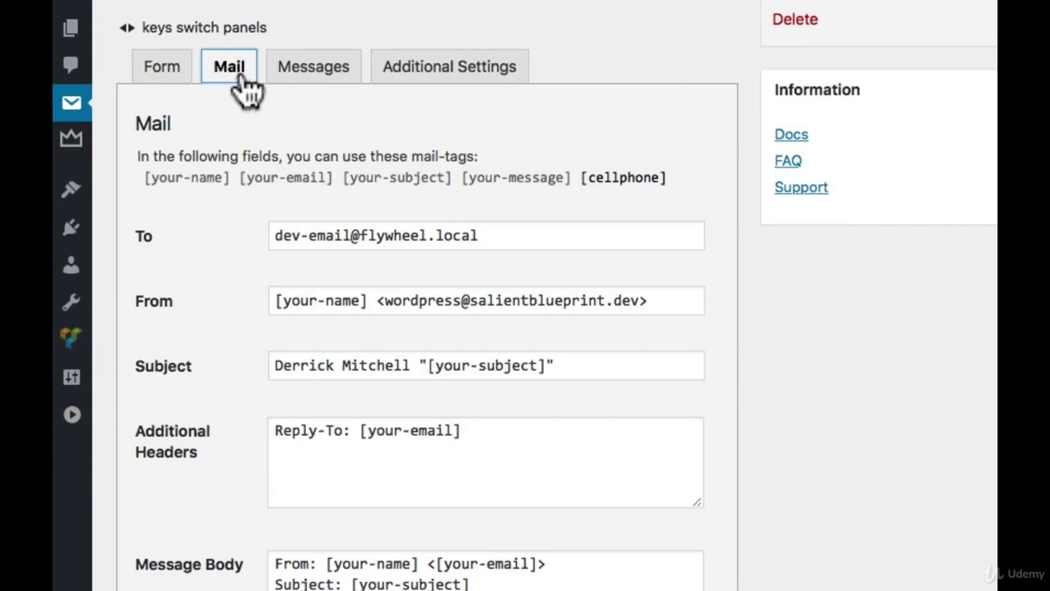
{"action": "left_click_drag", "start_coordinate": [547, 236], "coordinate": [260, 229]}
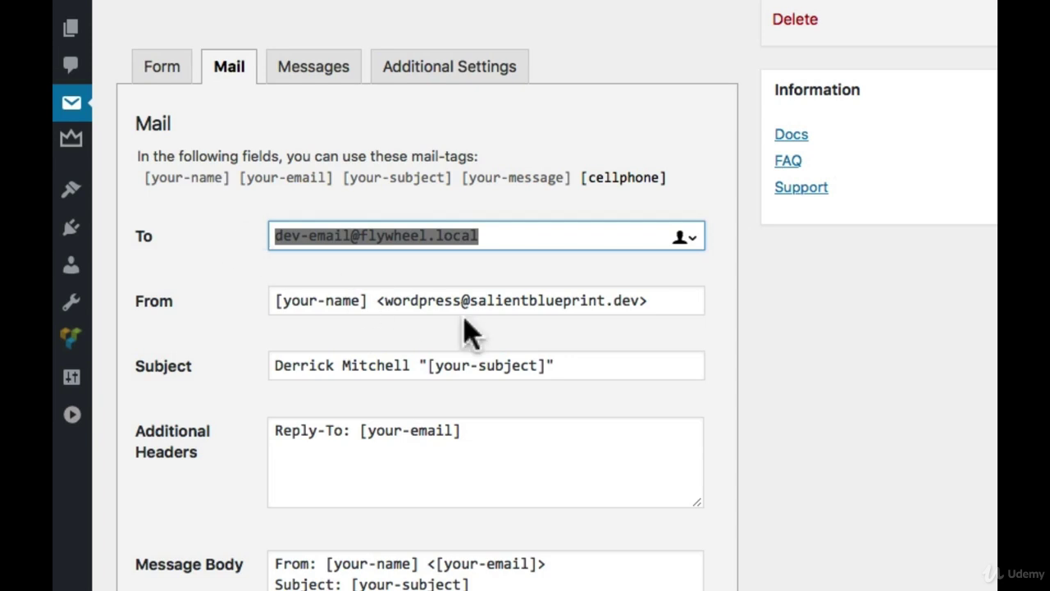
{"action": "left_click_drag", "start_coordinate": [368, 301], "coordinate": [261, 312]}
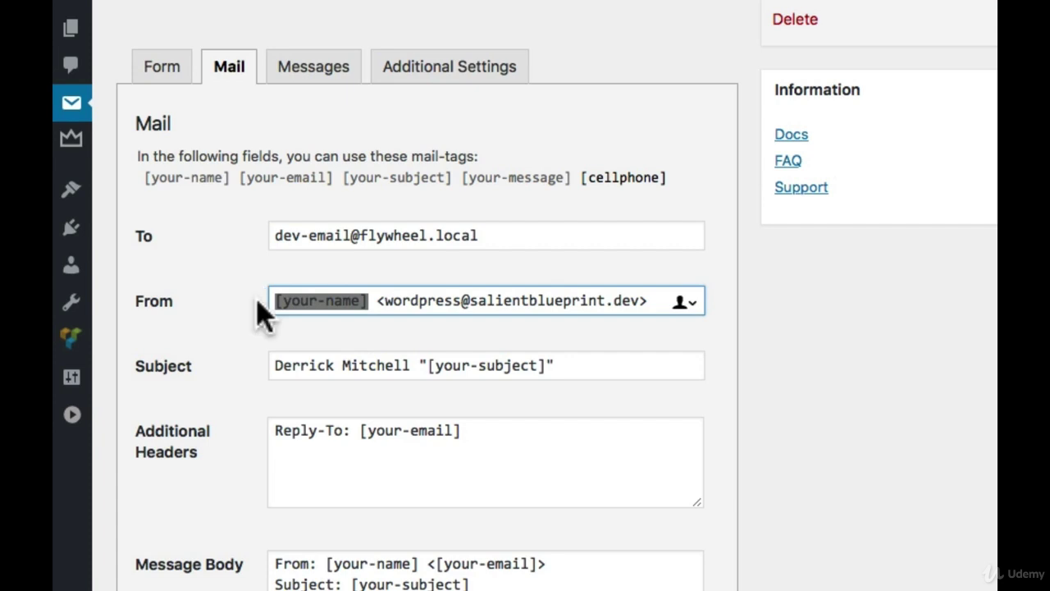
{"action": "left_click", "coordinate": [170, 78]}
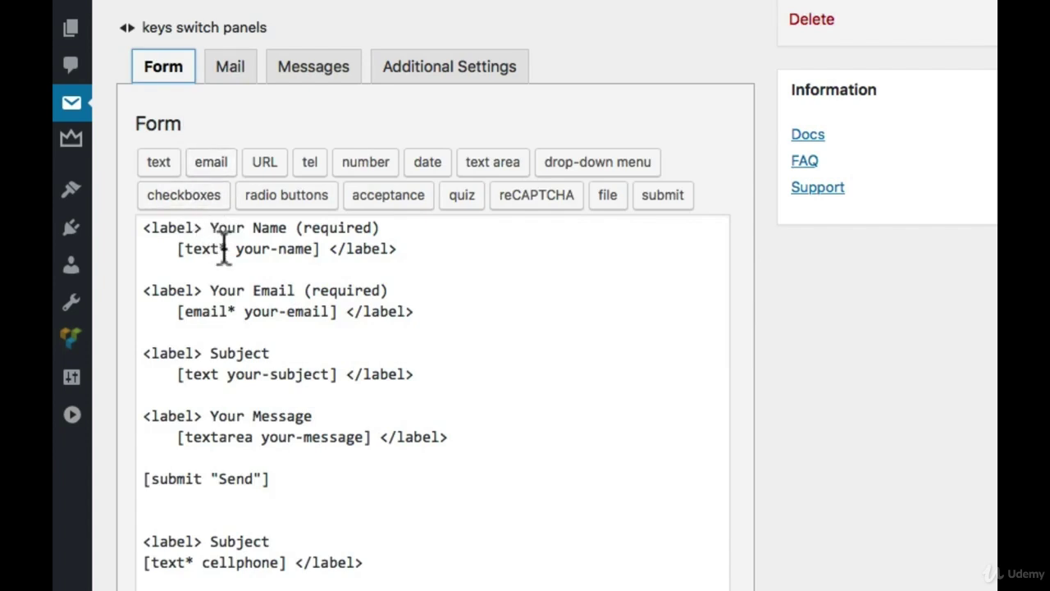
{"action": "left_click_drag", "start_coordinate": [237, 249], "coordinate": [313, 248]}
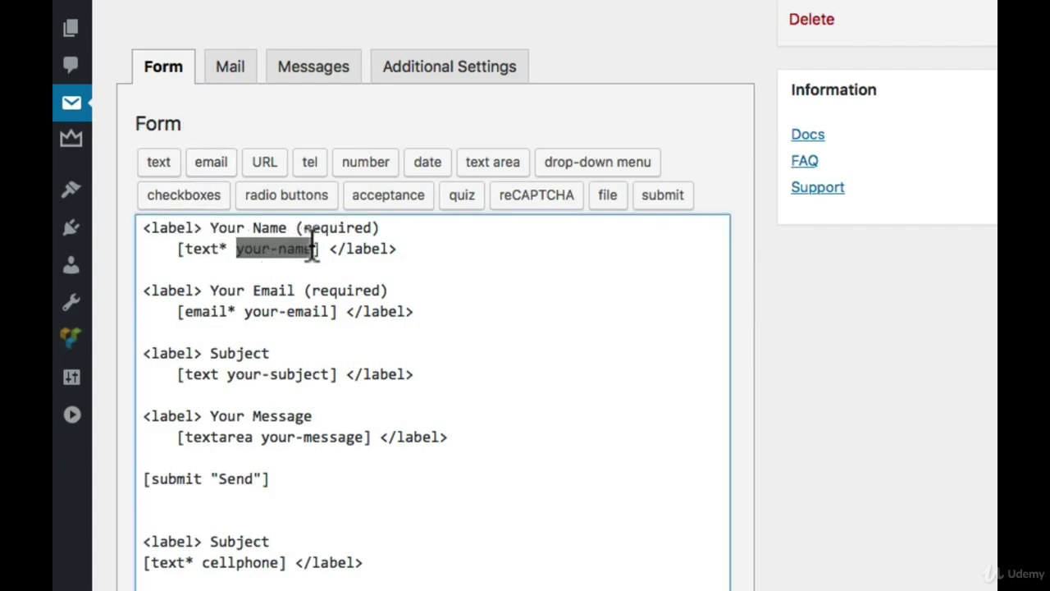
{"action": "left_click_drag", "start_coordinate": [244, 312], "coordinate": [329, 312]}
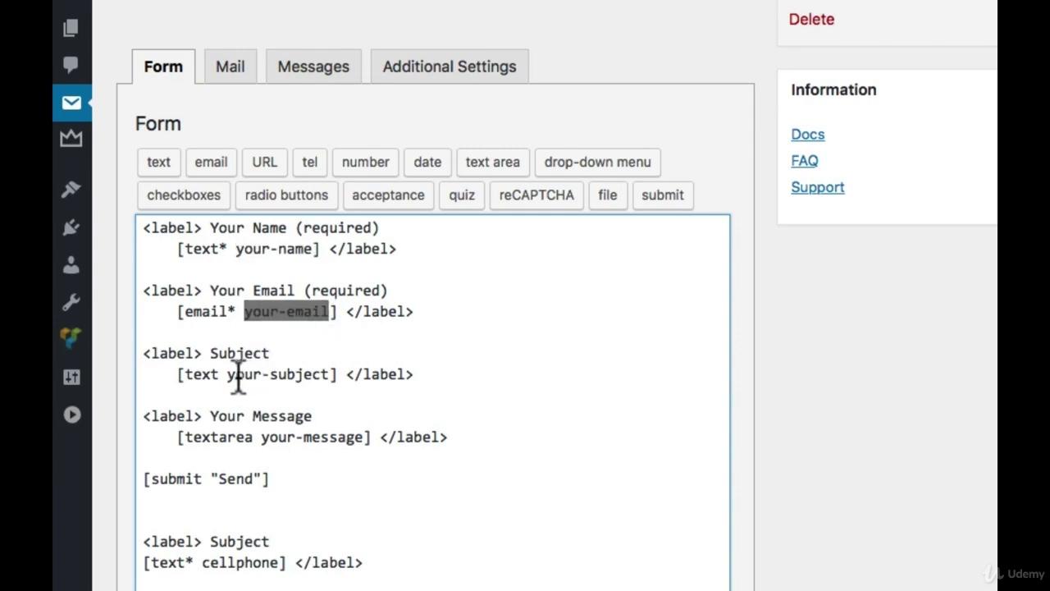
{"action": "left_click_drag", "start_coordinate": [228, 374], "coordinate": [330, 375]}
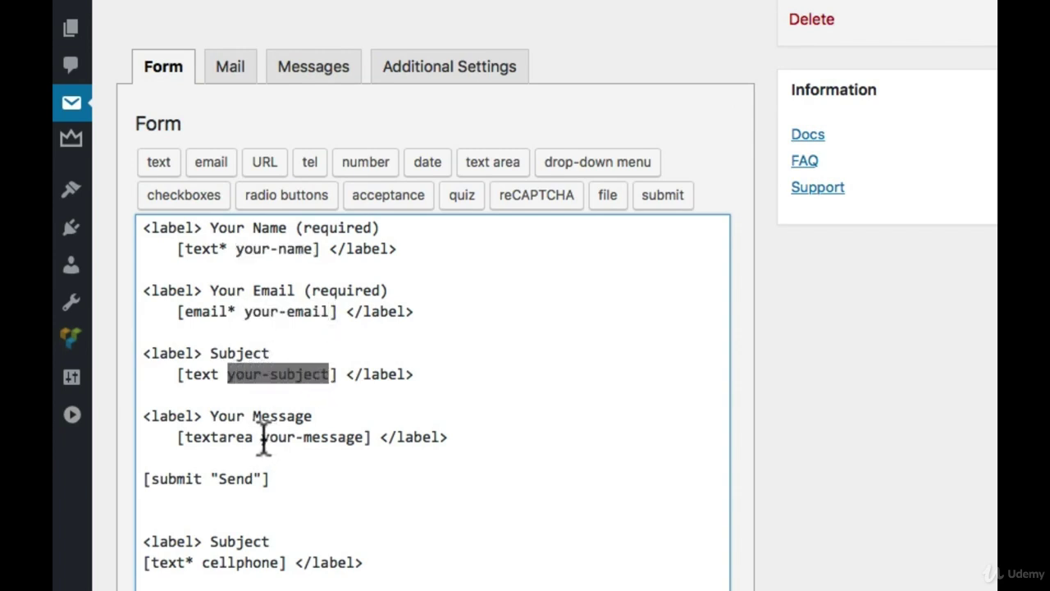
{"action": "left_click_drag", "start_coordinate": [262, 437], "coordinate": [363, 437]}
{"action": "left_click", "coordinate": [319, 437]}
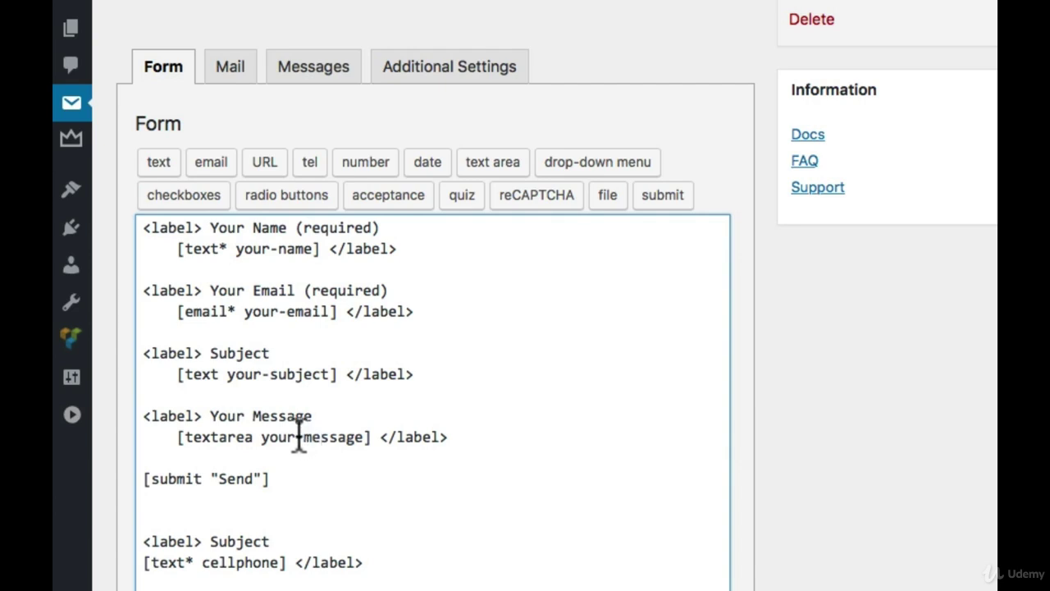
{"action": "left_click", "coordinate": [244, 67]}
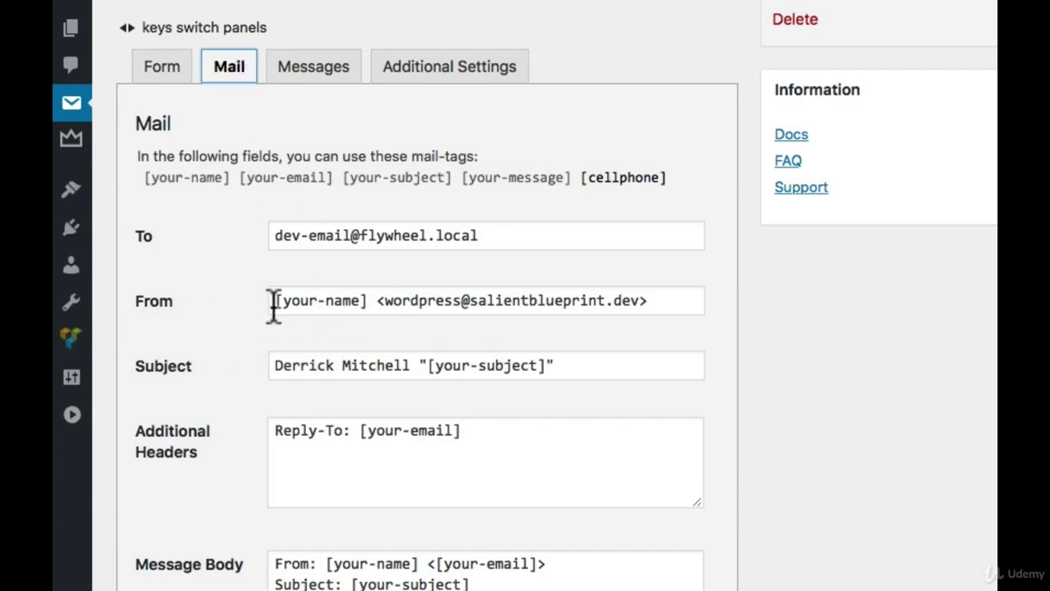
{"action": "left_click_drag", "start_coordinate": [274, 304], "coordinate": [368, 302]}
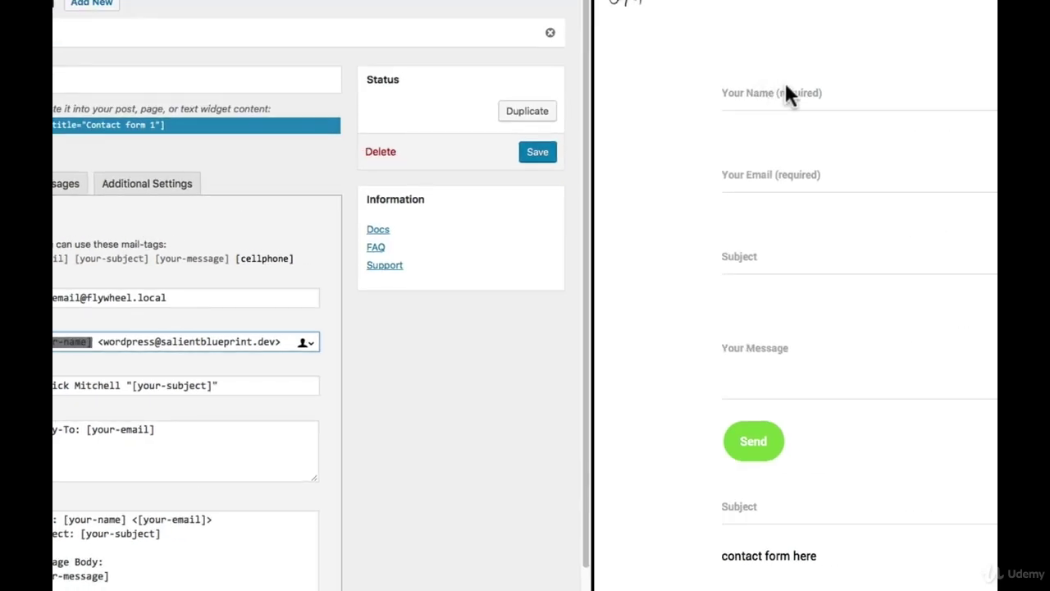
{"action": "left_click", "coordinate": [130, 335]}
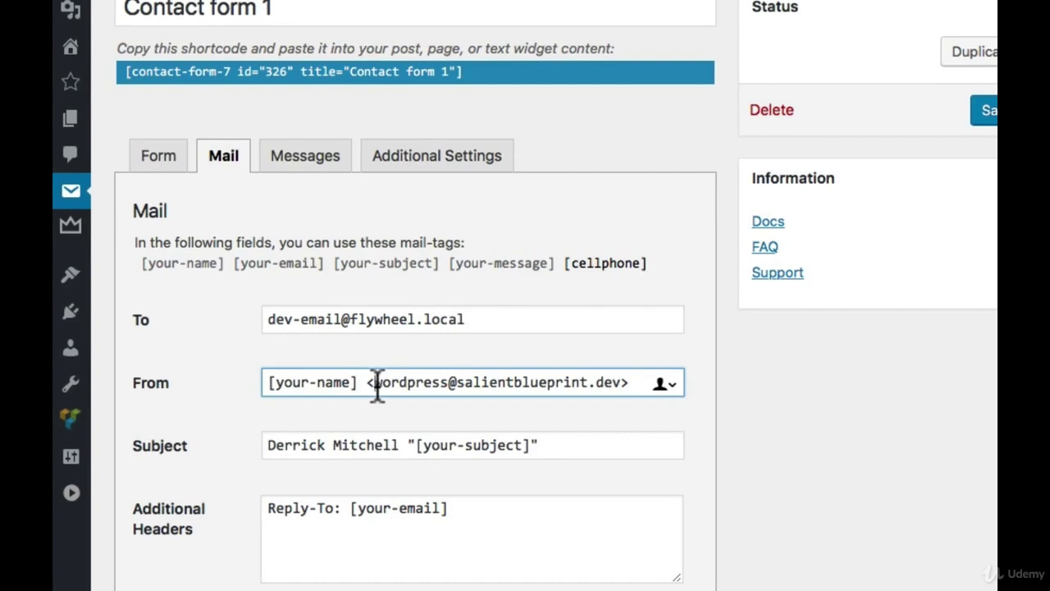
{"action": "left_click_drag", "start_coordinate": [376, 384], "coordinate": [621, 382]}
{"action": "left_click_drag", "start_coordinate": [456, 382], "coordinate": [623, 380]}
{"action": "left_click", "coordinate": [624, 380]}
{"action": "left_click", "coordinate": [304, 445]}
{"action": "left_click_drag", "start_coordinate": [264, 446], "coordinate": [394, 444]}
{"action": "mouse_move", "coordinate": [184, 24]}
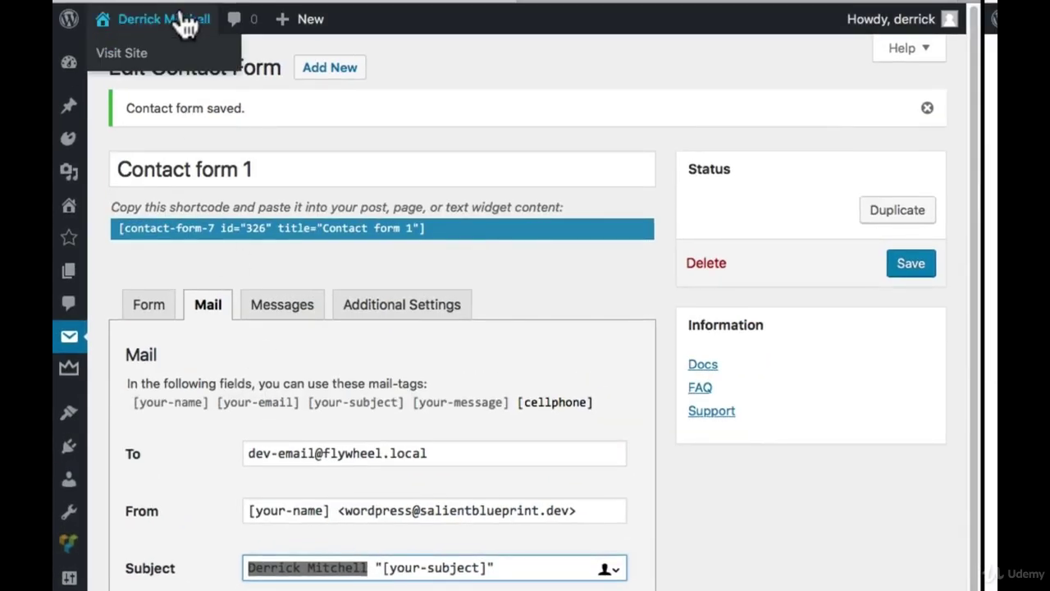
Change the mail Subject prefix to 'Contact from whatever.com' before [your-subject]
{"action": "left_click", "coordinate": [383, 566]}
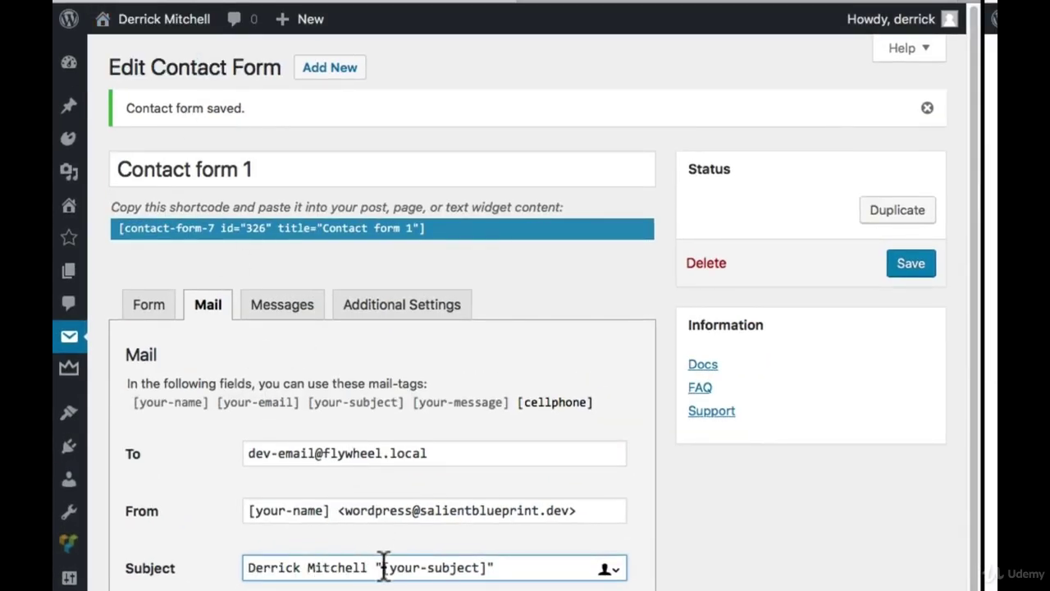
{"action": "left_click_drag", "start_coordinate": [383, 567], "coordinate": [490, 567]}
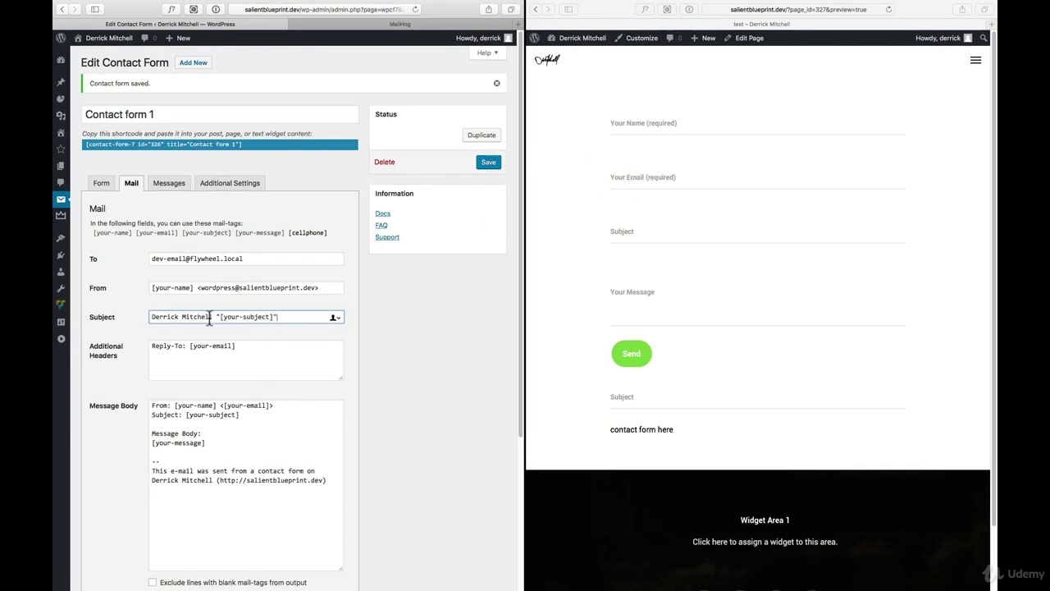
{"action": "left_click_drag", "start_coordinate": [213, 315], "coordinate": [129, 319]}
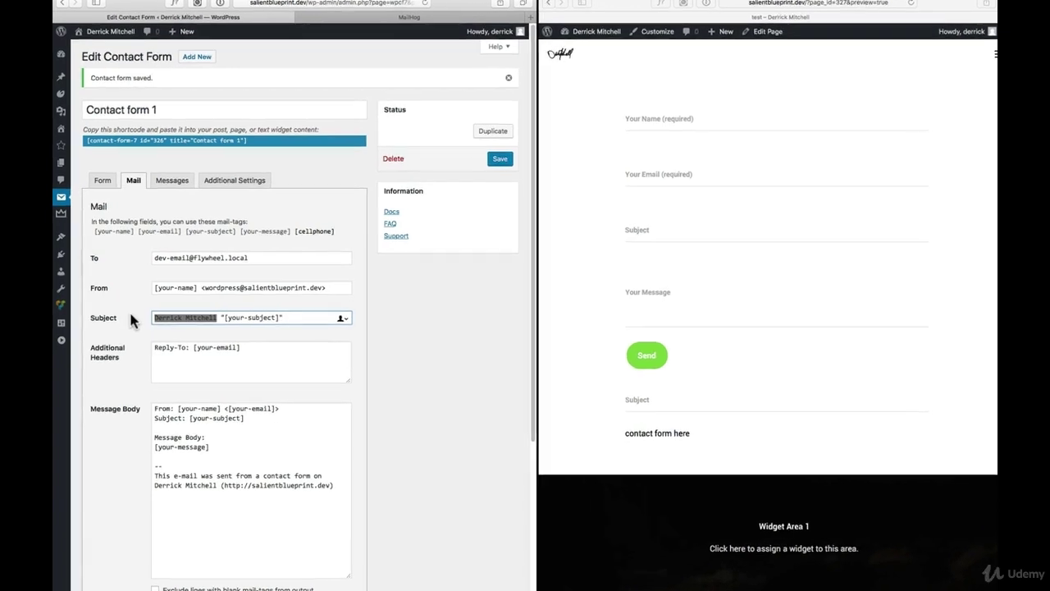
{"action": "type", "text": "Contact from my website"}
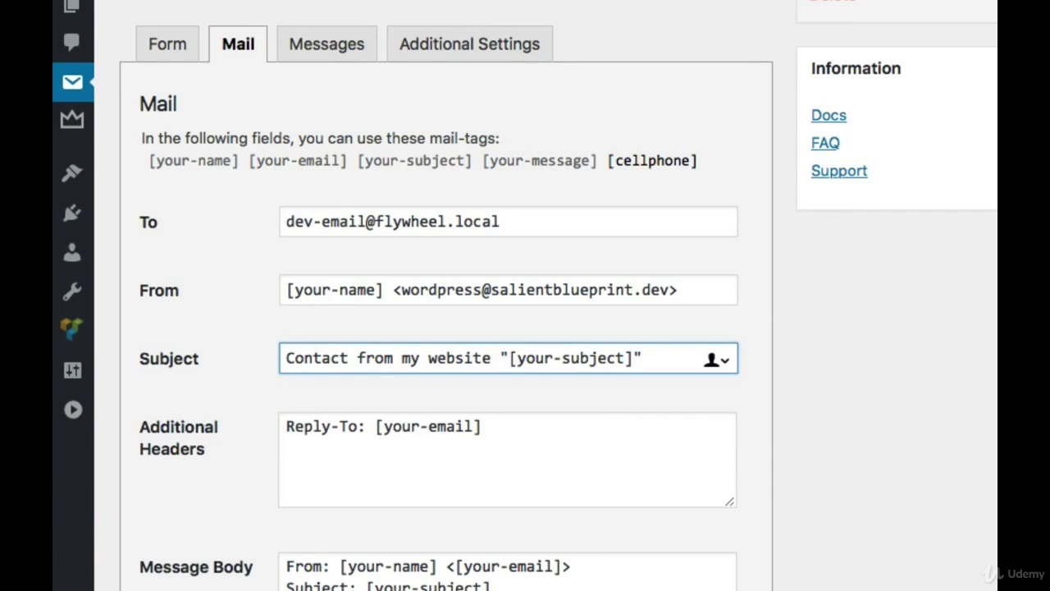
{"action": "left_click_drag", "start_coordinate": [402, 358], "coordinate": [490, 359]}
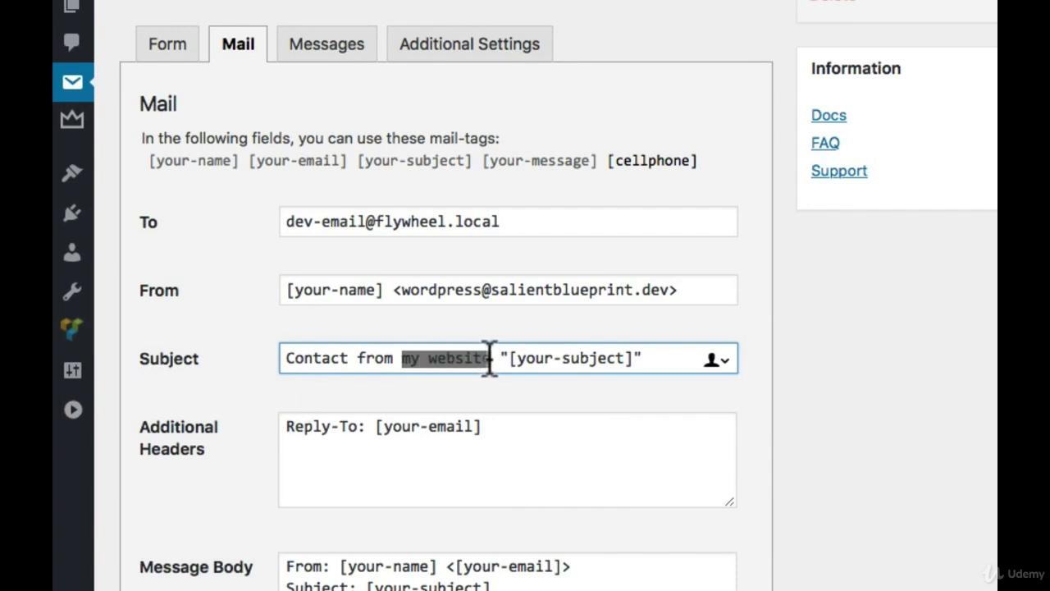
{"action": "type", "text": "whatever.com"}
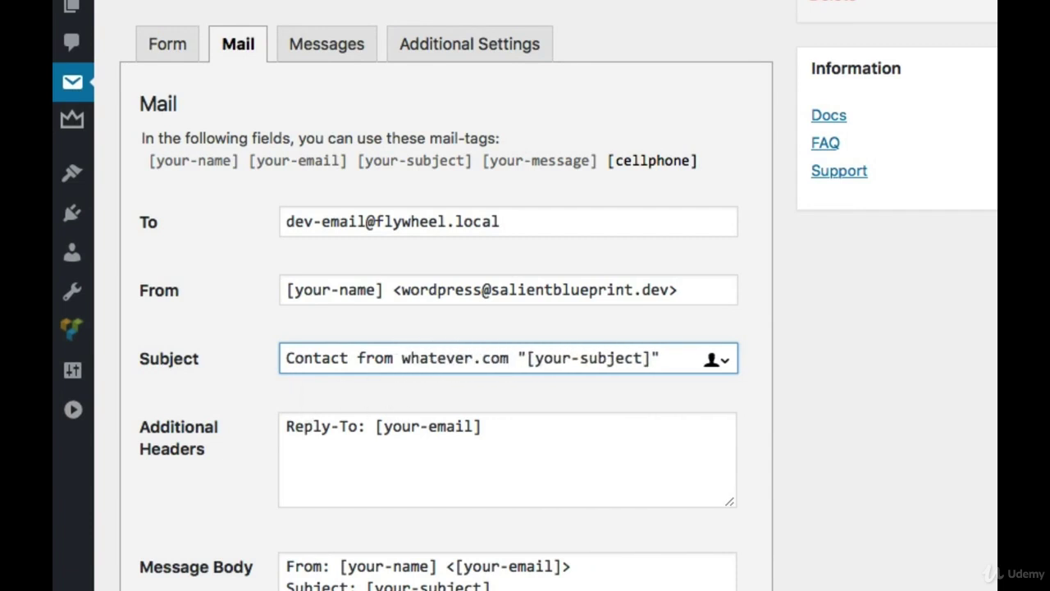
Review the Reply-To Additional Header and the full Message Body template
{"action": "left_click", "coordinate": [575, 479]}
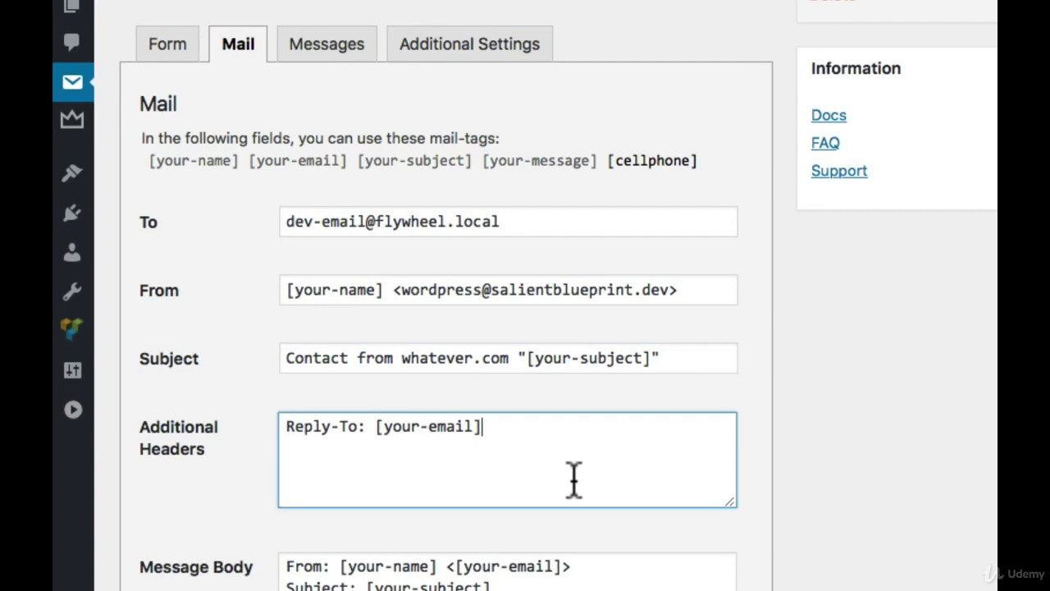
{"action": "left_click_drag", "start_coordinate": [573, 437], "coordinate": [306, 414]}
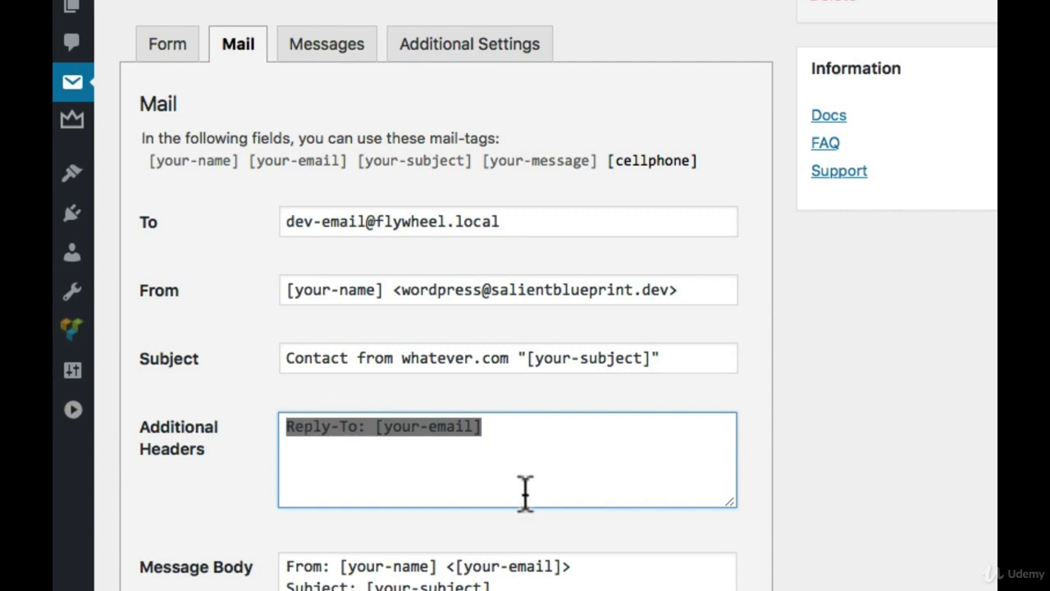
{"action": "scroll", "coordinate": [525, 492], "scroll_direction": "down", "scroll_amount": 3}
{"action": "left_click", "coordinate": [582, 541]}
{"action": "scroll", "coordinate": [380, 434], "scroll_direction": "down", "scroll_amount": 5}
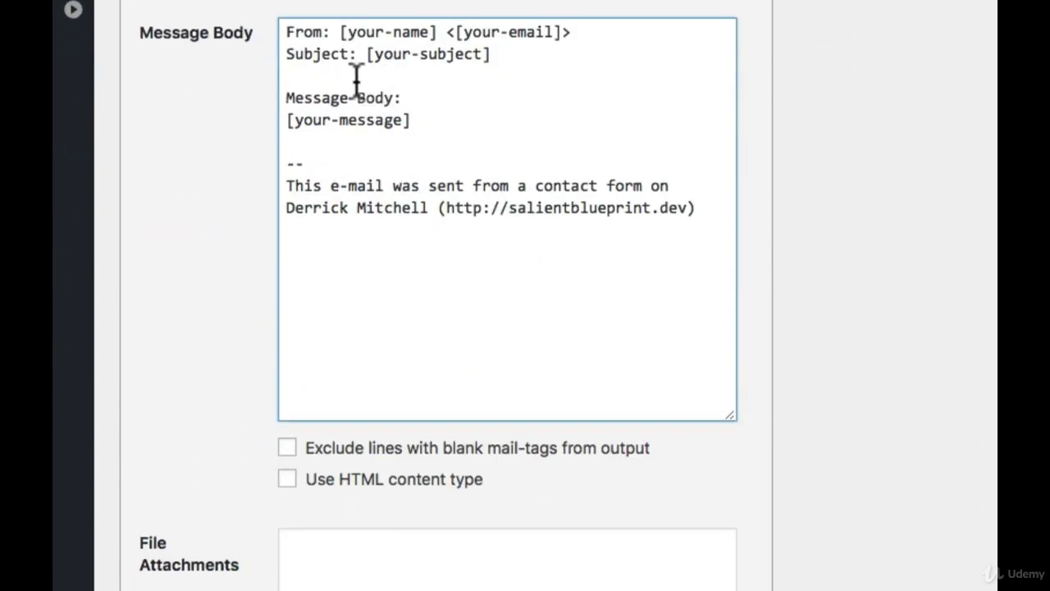
{"action": "left_click_drag", "start_coordinate": [286, 33], "coordinate": [694, 249]}
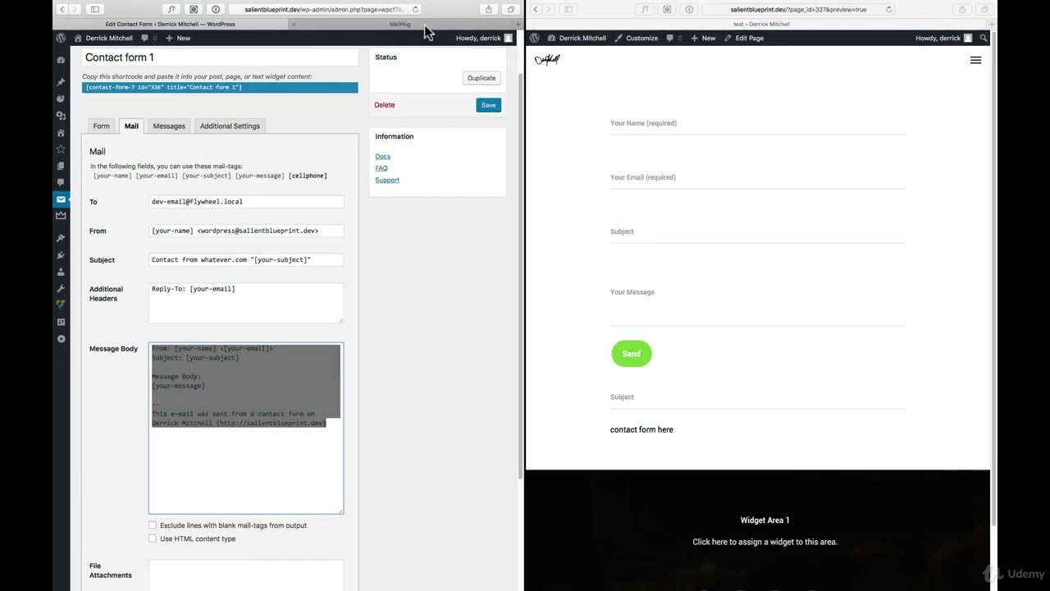
Look over the received test email's body in MailHog
{"action": "left_click", "coordinate": [425, 25]}
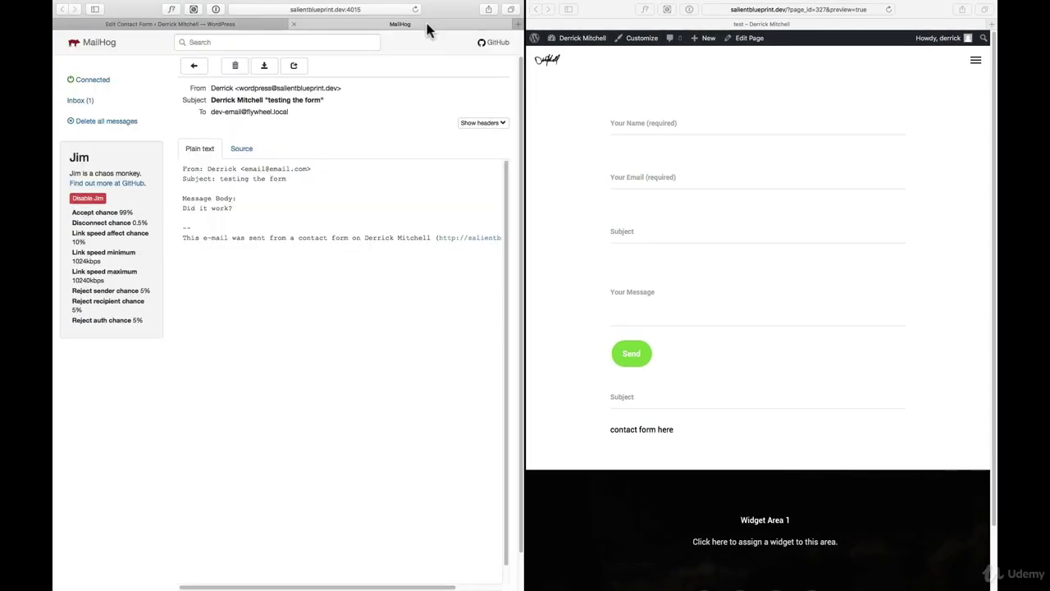
{"action": "left_click_drag", "start_coordinate": [184, 168], "coordinate": [520, 250]}
{"action": "left_click", "coordinate": [309, 206]}
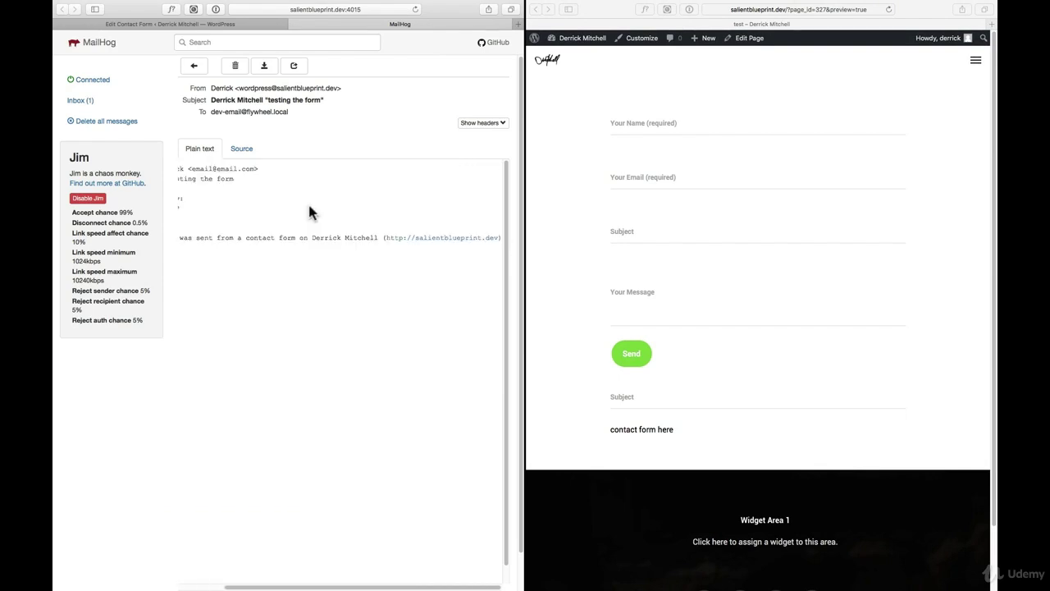
{"action": "scroll", "coordinate": [309, 204], "scroll_direction": "left", "scroll_amount": 2}
Go back to the Contact form 1 editor, glance at Mail, and end on the Form template
{"action": "left_click", "coordinate": [201, 25]}
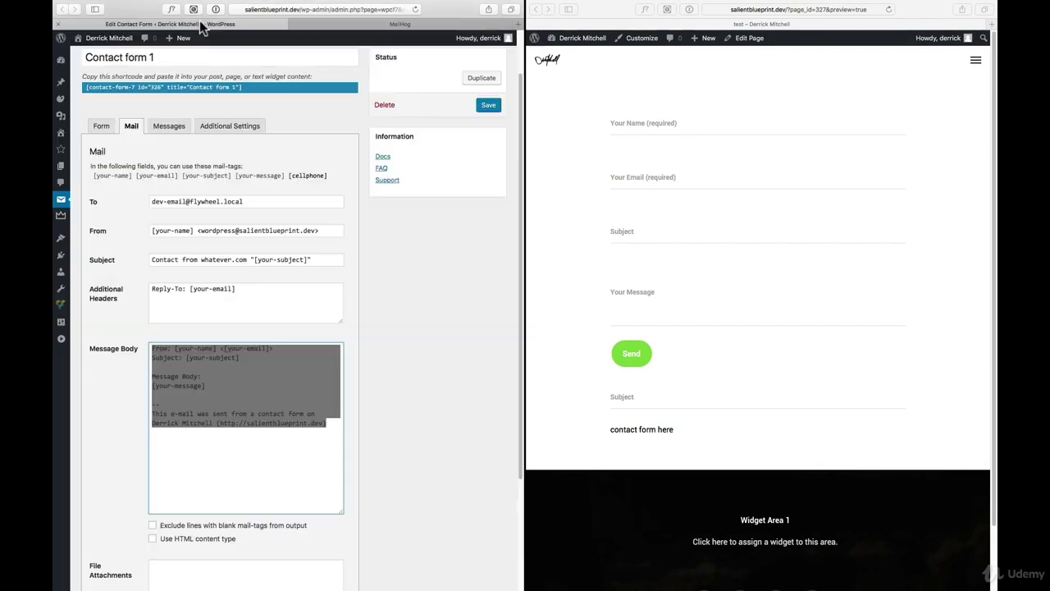
{"action": "left_click", "coordinate": [181, 413]}
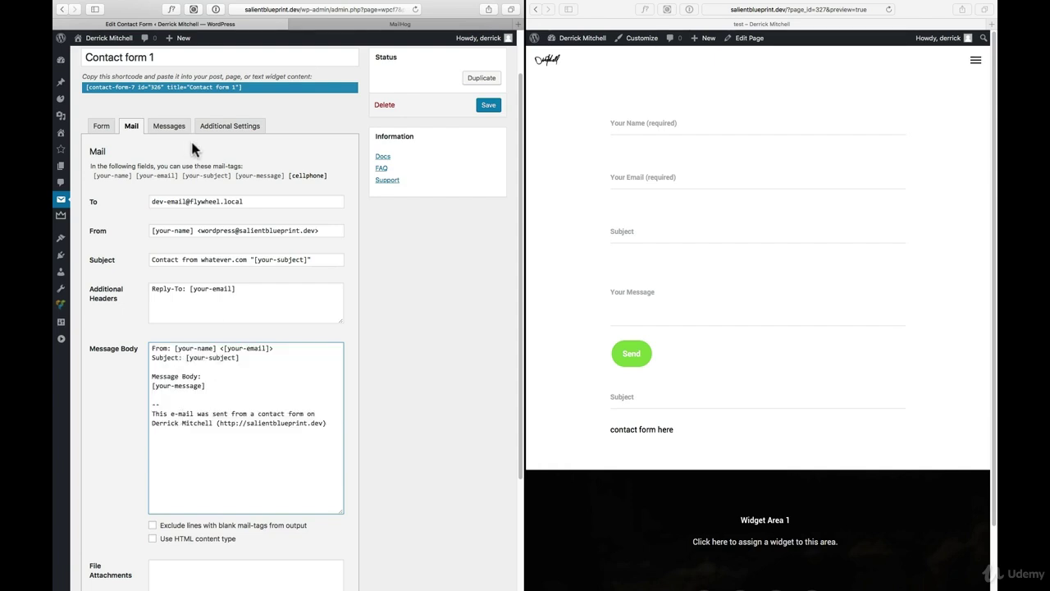
{"action": "left_click", "coordinate": [95, 127]}
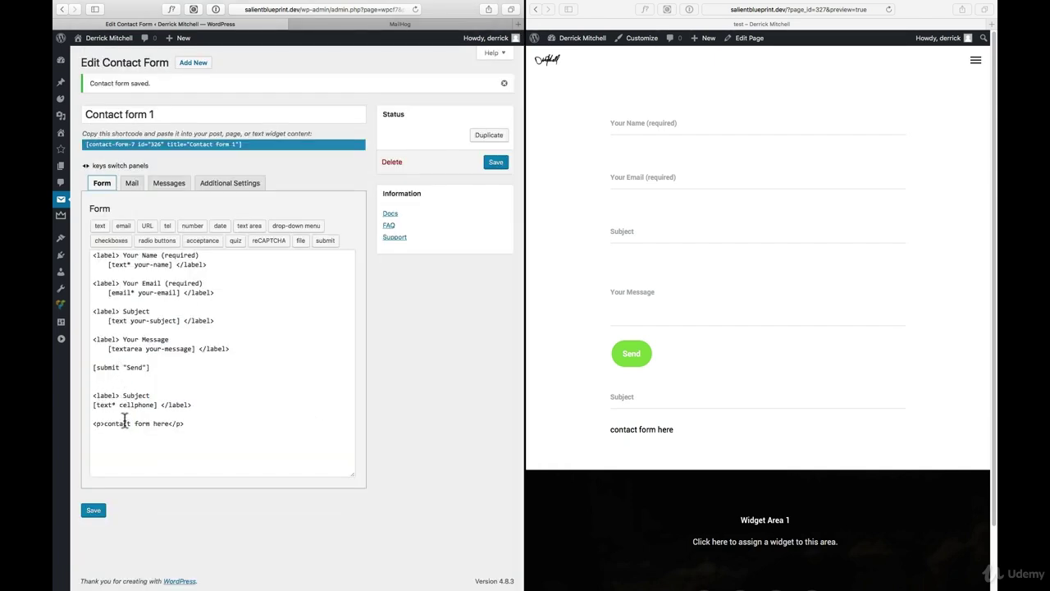
{"action": "left_click", "coordinate": [132, 182]}
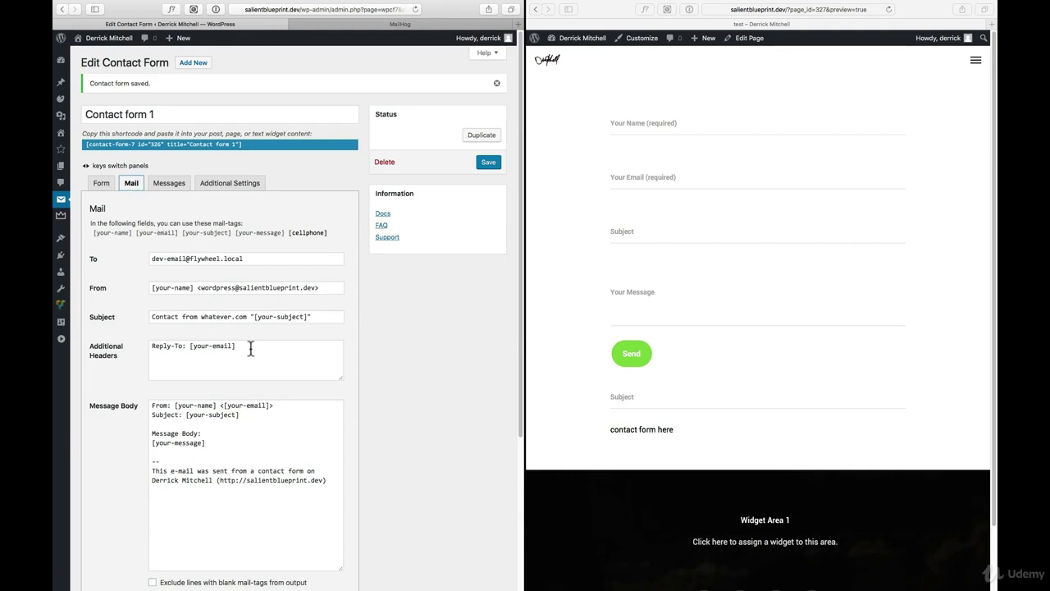
{"action": "left_click", "coordinate": [100, 182]}
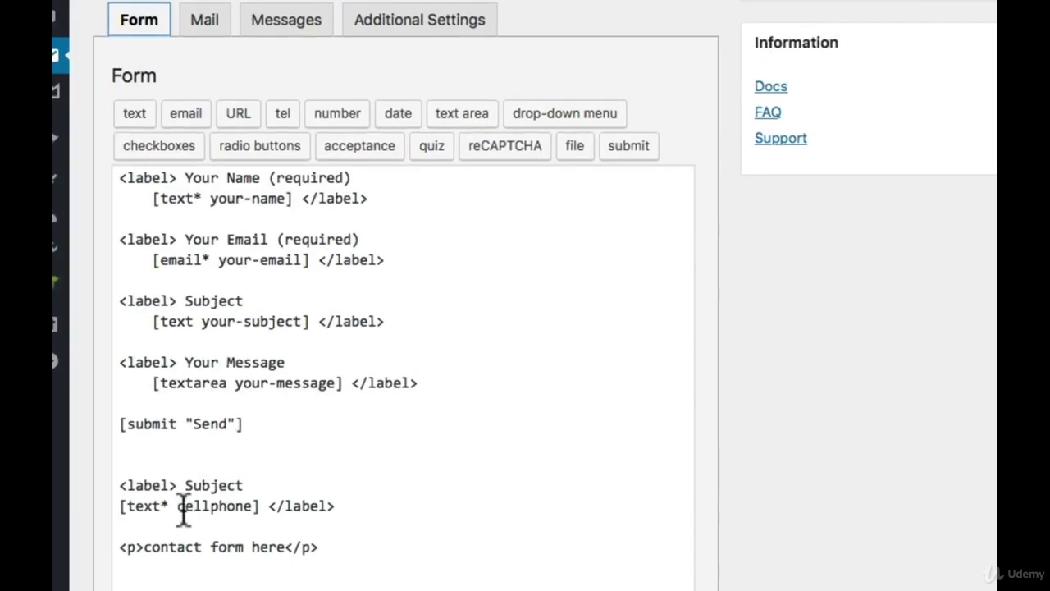
Paste the cellphone field lines after [your-message] in the Message Body and rewrite them as 'Cell Phone: [cellphone]'
{"action": "left_click_drag", "start_coordinate": [357, 501], "coordinate": [103, 481]}
{"action": "key", "text": "ctrl+c"}
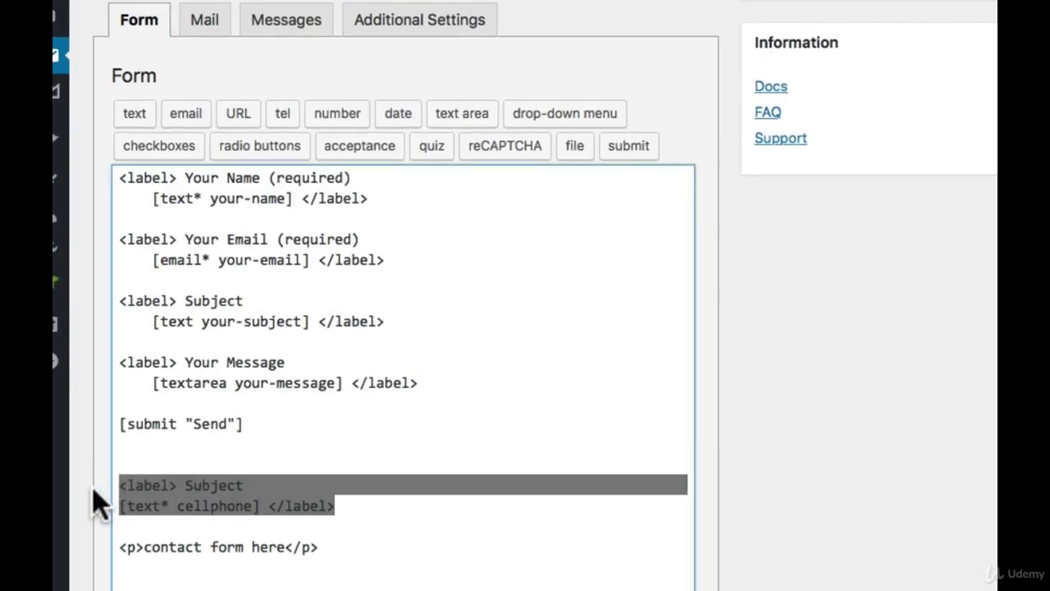
{"action": "left_click", "coordinate": [205, 22]}
{"action": "scroll", "coordinate": [392, 262], "scroll_direction": "down", "scroll_amount": 3}
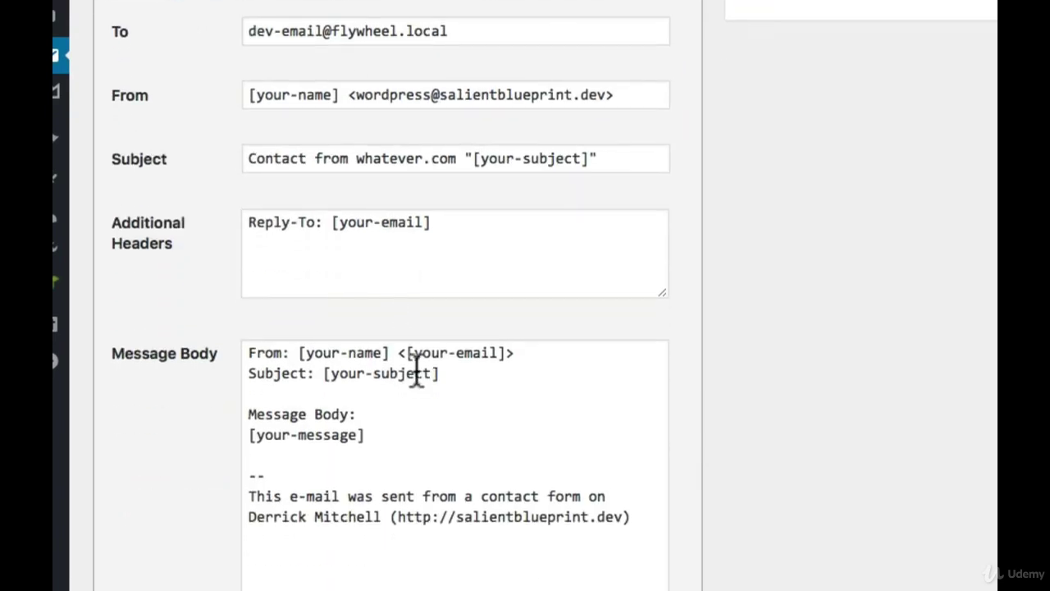
{"action": "left_click", "coordinate": [458, 433]}
{"action": "key", "text": "Return"}
{"action": "key", "text": "Return"}
{"action": "key", "text": "Return"}
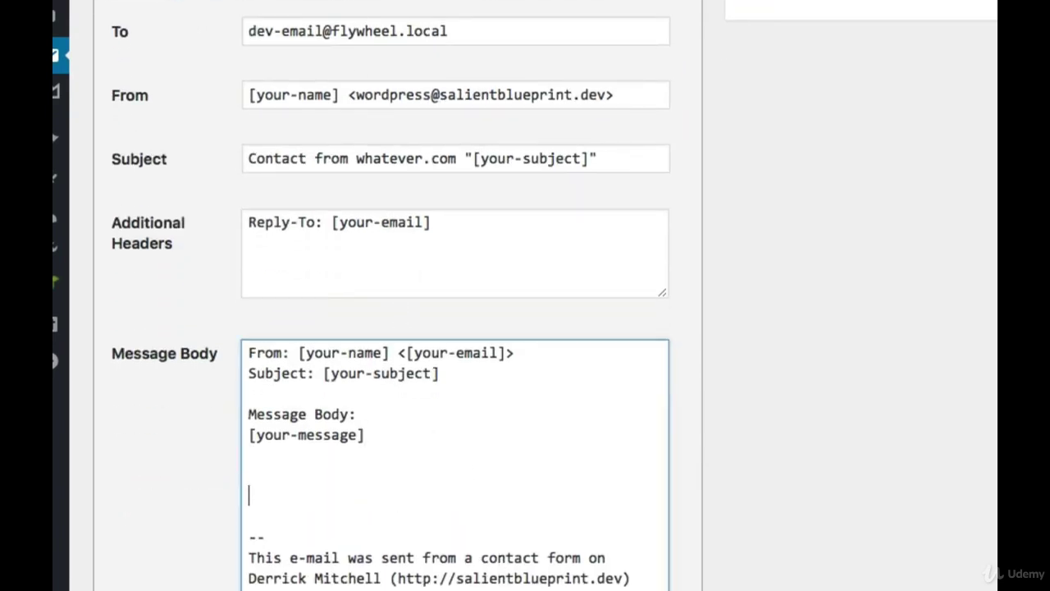
{"action": "key", "text": "ctrl+v"}
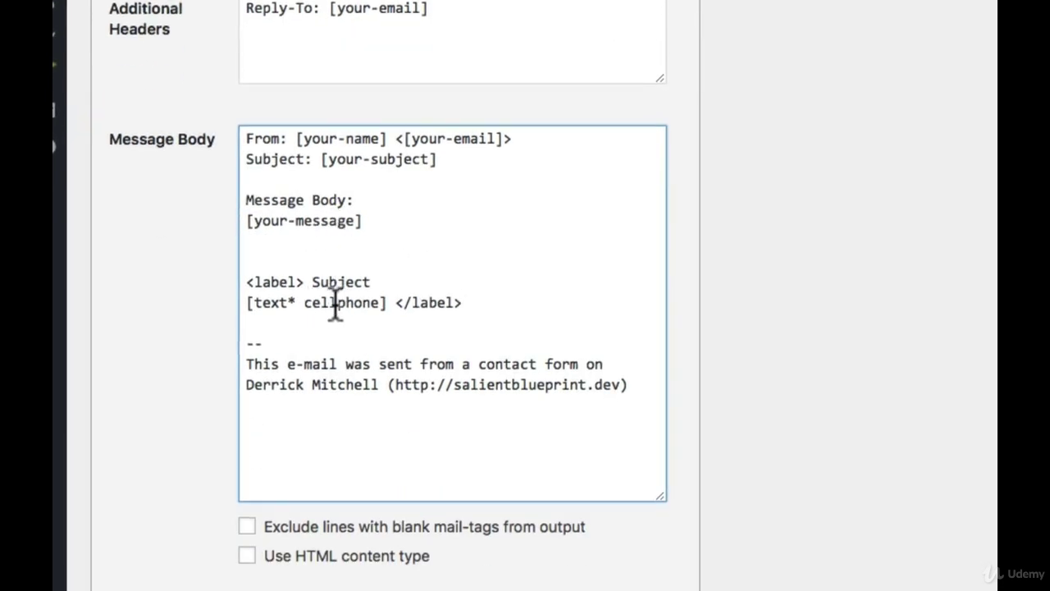
{"action": "left_click", "coordinate": [375, 279]}
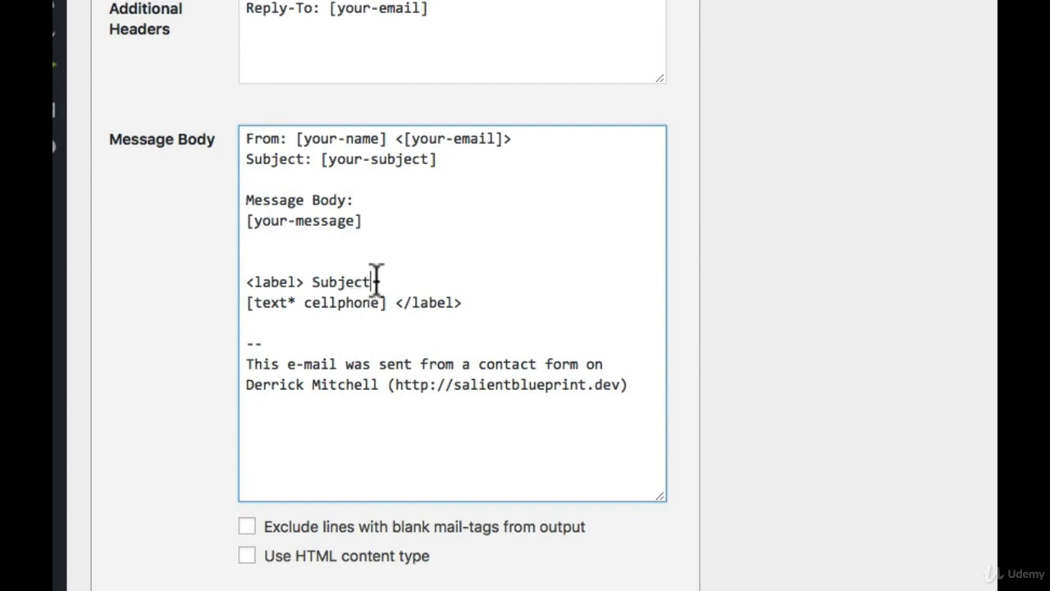
{"action": "left_click_drag", "start_coordinate": [376, 279], "coordinate": [175, 281]}
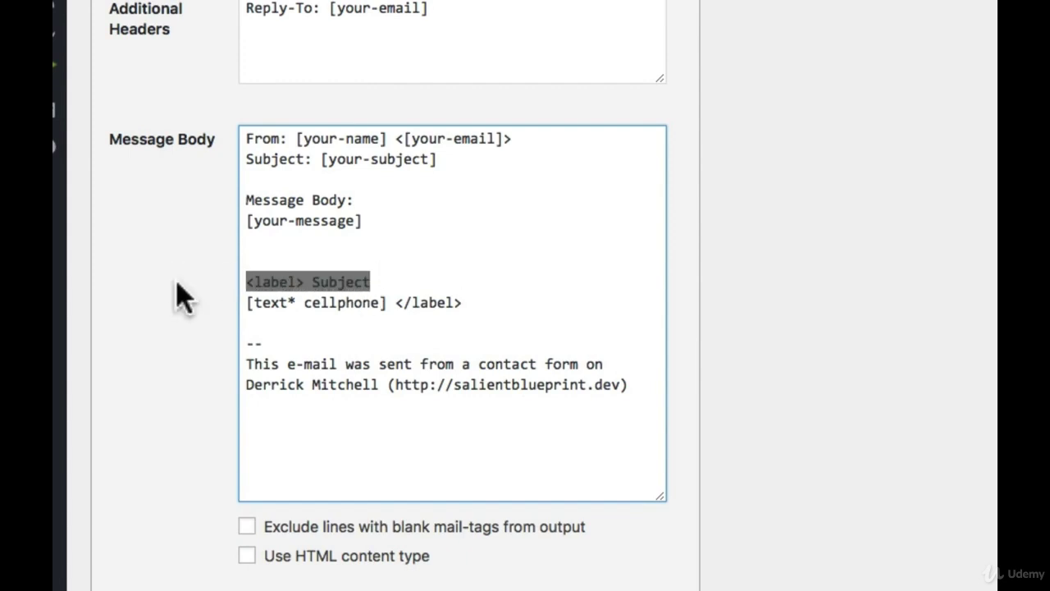
{"action": "type", "text": "Cell Phone:"}
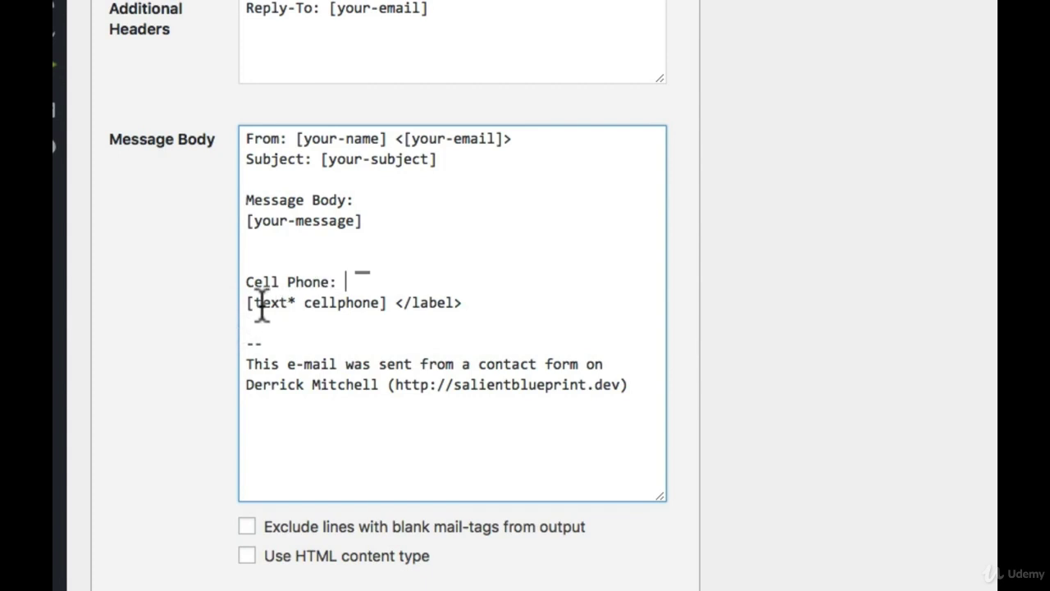
{"action": "left_click_drag", "start_coordinate": [255, 305], "coordinate": [492, 312]}
{"action": "key", "text": "BackSpace"}
{"action": "key", "text": "BackSpace"}
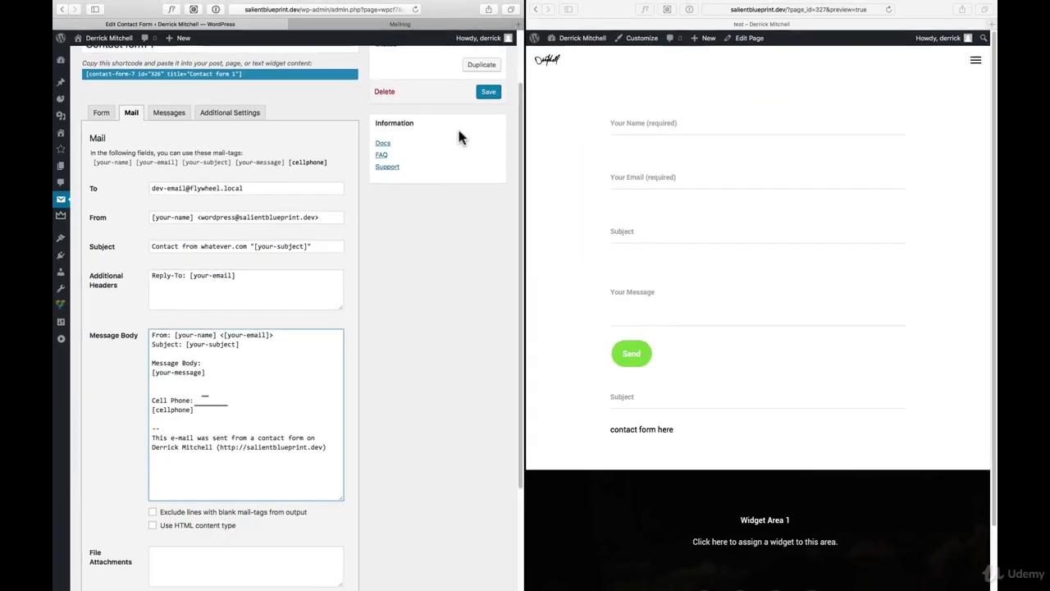
Save the form, then check the [cellphone] mail-tag in the Message Body
{"action": "left_click", "coordinate": [488, 92]}
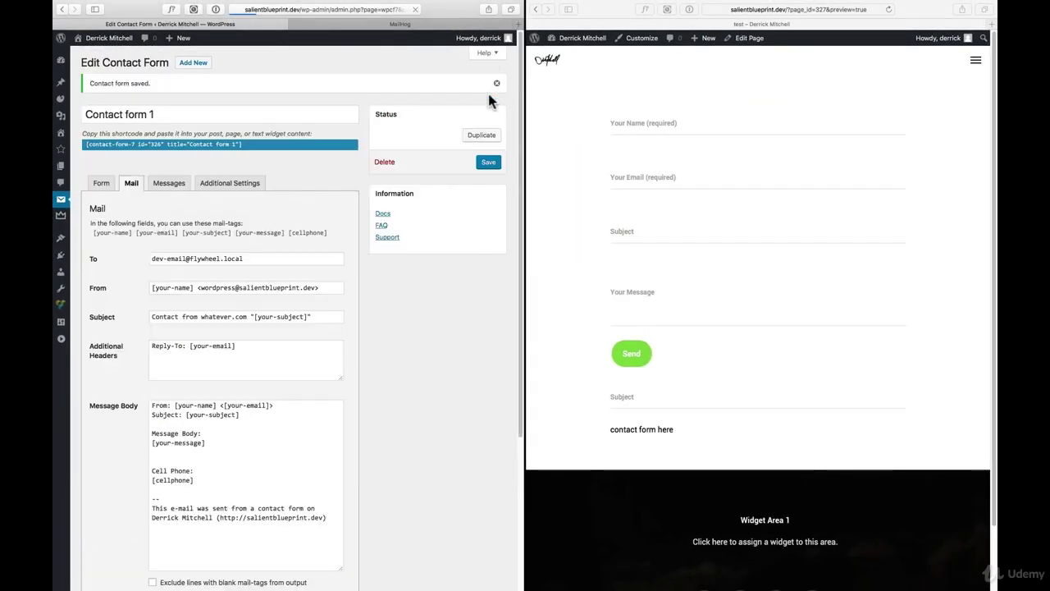
{"action": "left_click", "coordinate": [654, 119]}
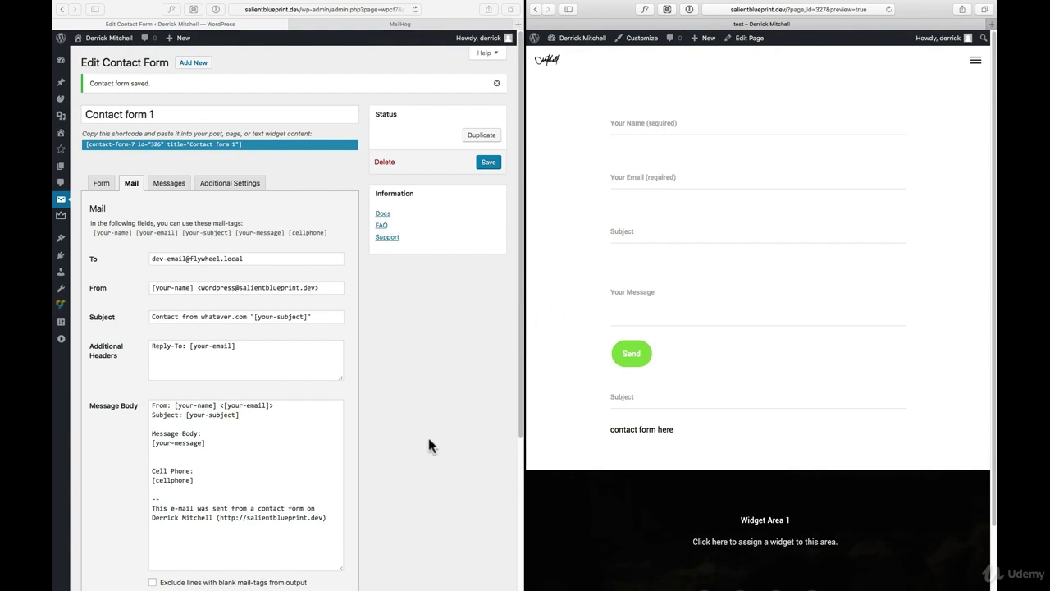
{"action": "left_click", "coordinate": [197, 481]}
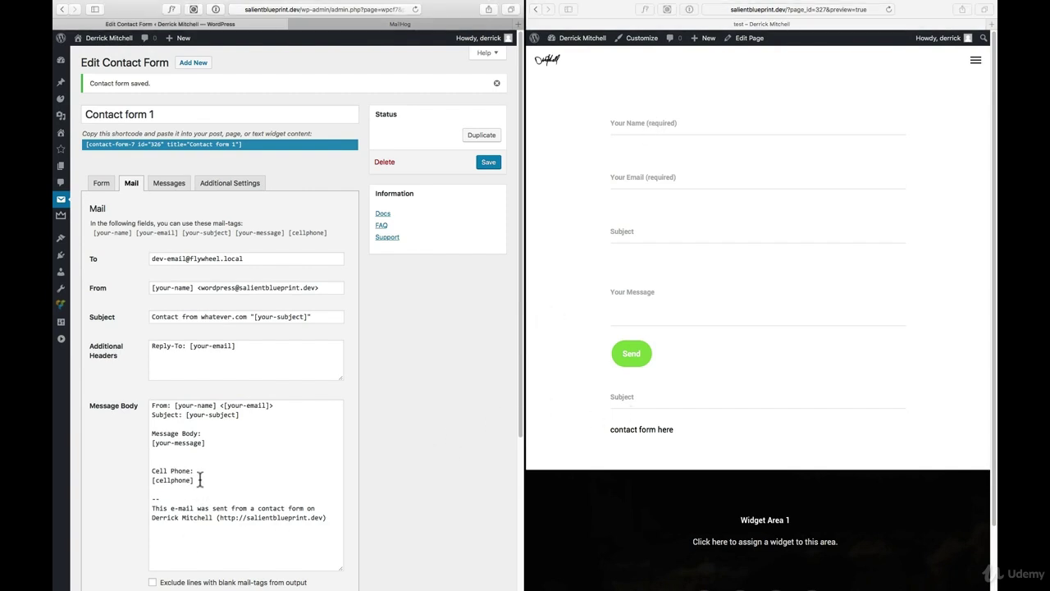
{"action": "left_click_drag", "start_coordinate": [195, 481], "coordinate": [140, 481]}
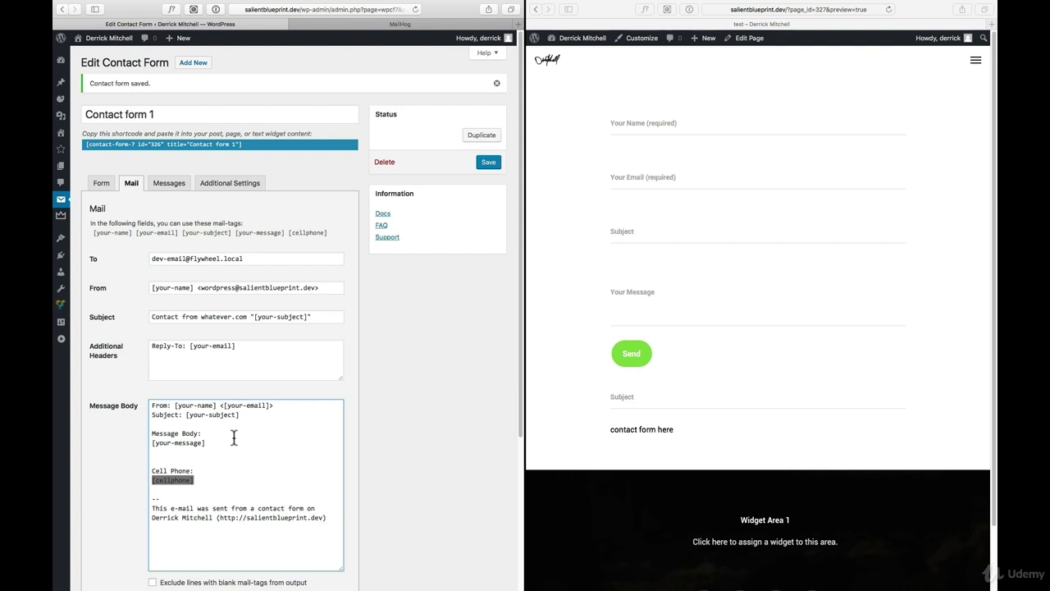
{"action": "left_click", "coordinate": [386, 349]}
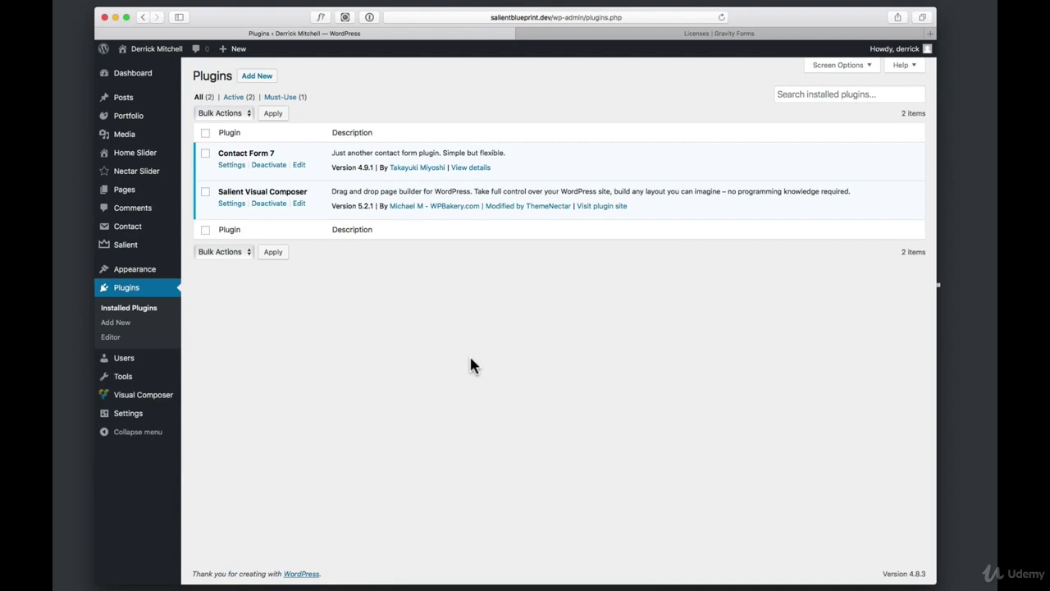
Deactivate Contact Form 7, delete it with its data, and switch to the Gravity Forms Licenses page
{"action": "left_click", "coordinate": [275, 167]}
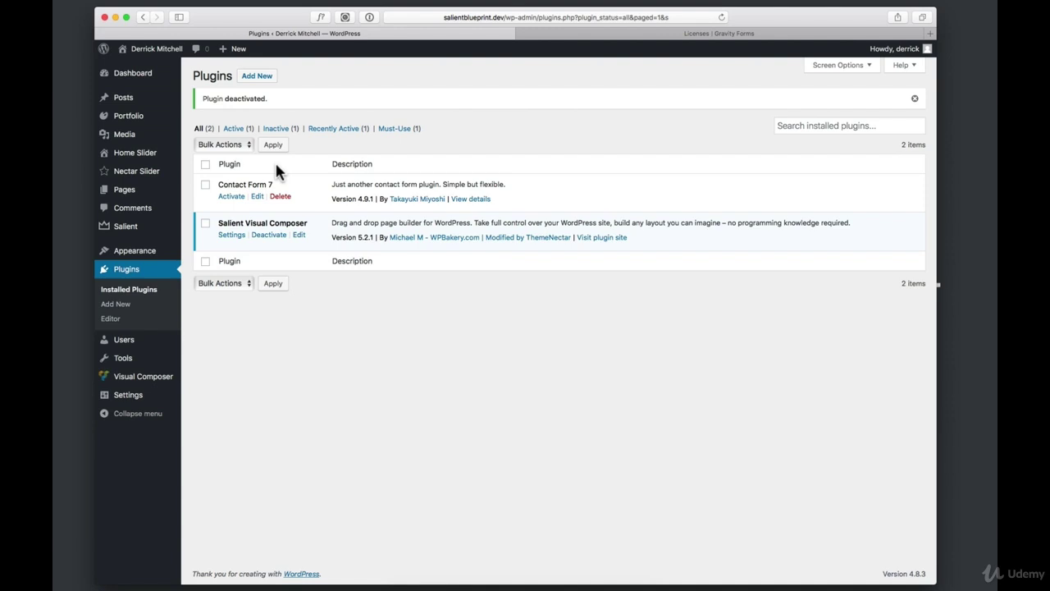
{"action": "left_click", "coordinate": [281, 197]}
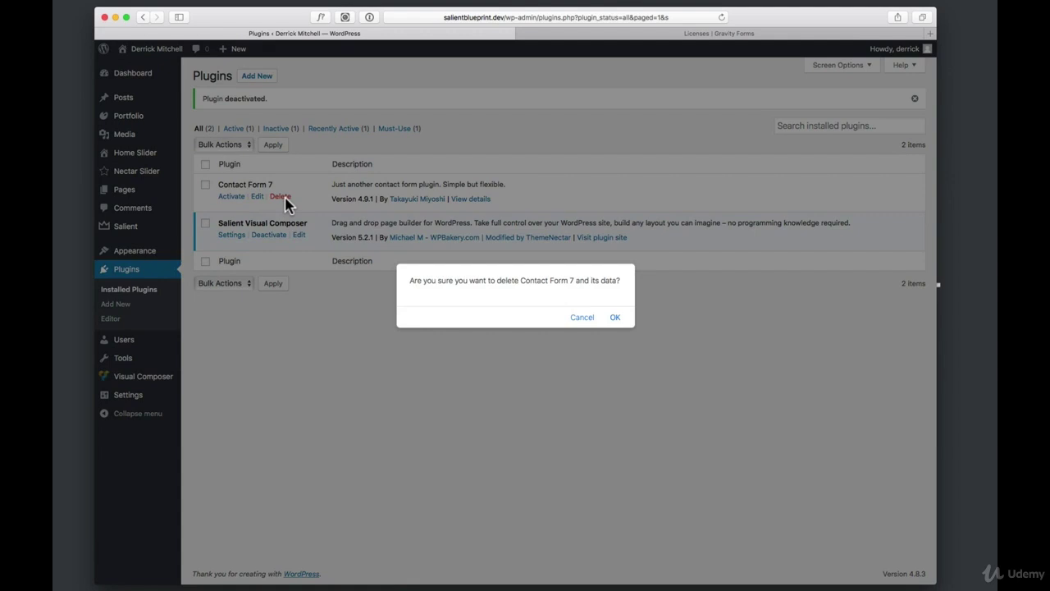
{"action": "left_click", "coordinate": [615, 318]}
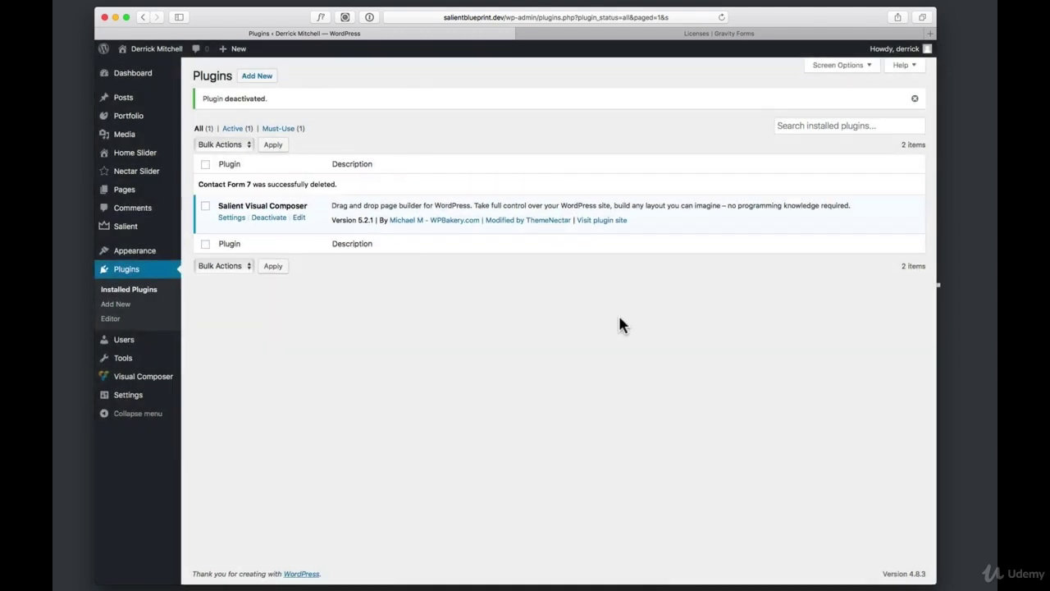
{"action": "left_click", "coordinate": [712, 34]}
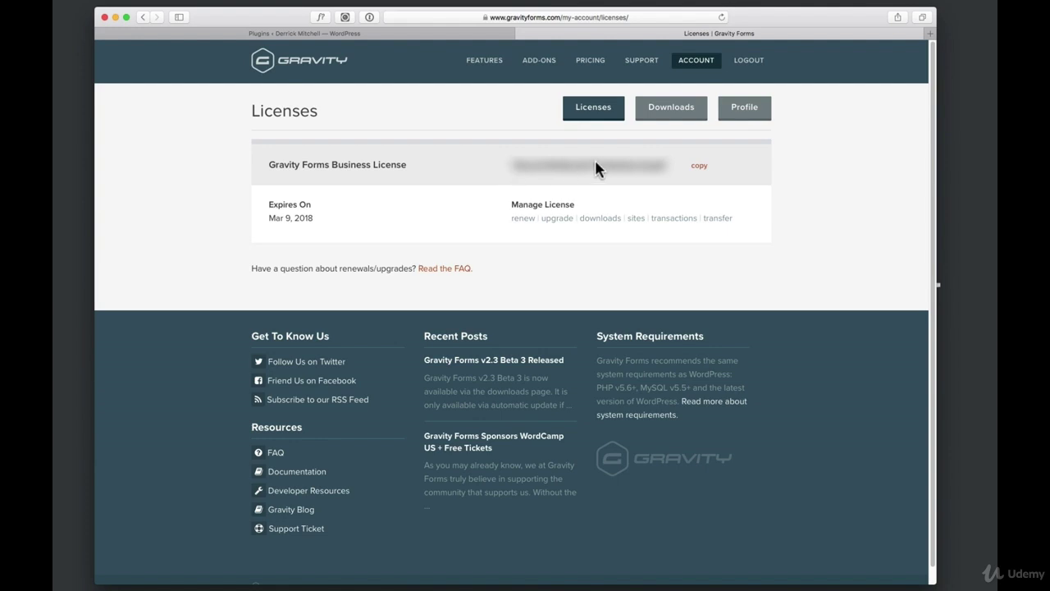
Download the Gravity Forms 2.2.5.11 plugin from the account's Downloads page
{"action": "left_click", "coordinate": [672, 115]}
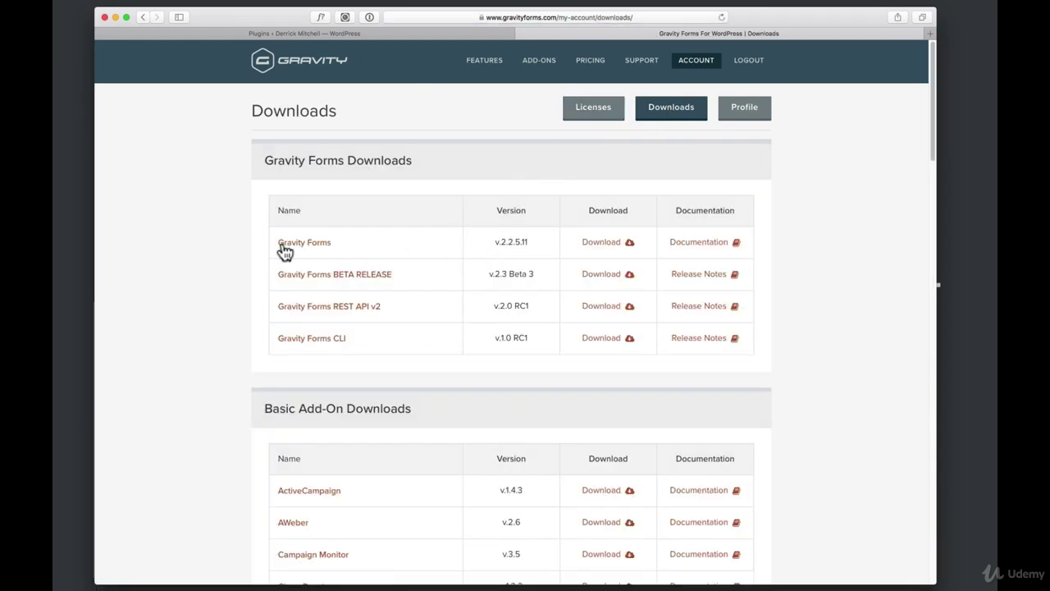
{"action": "scroll", "coordinate": [556, 306], "scroll_direction": "down", "scroll_amount": 3}
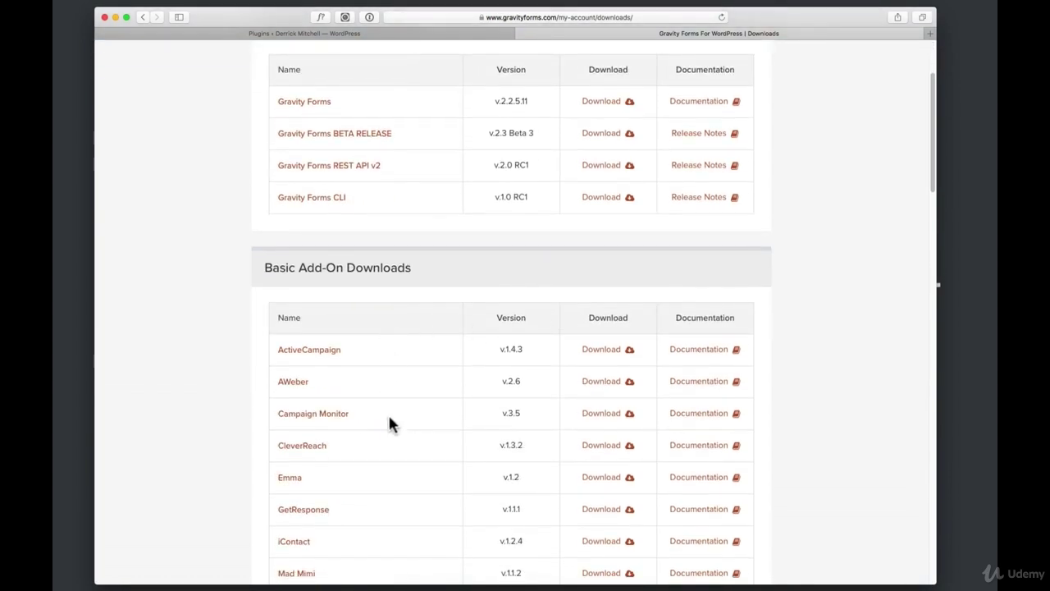
{"action": "scroll", "coordinate": [389, 423], "scroll_direction": "down", "scroll_amount": 2}
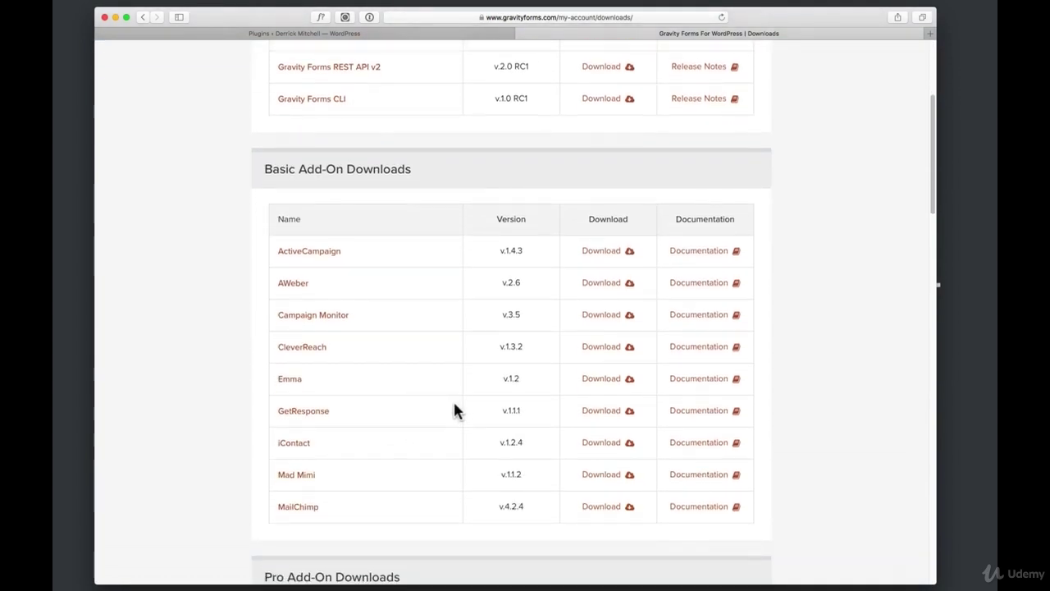
{"action": "scroll", "coordinate": [457, 407], "scroll_direction": "up", "scroll_amount": 3}
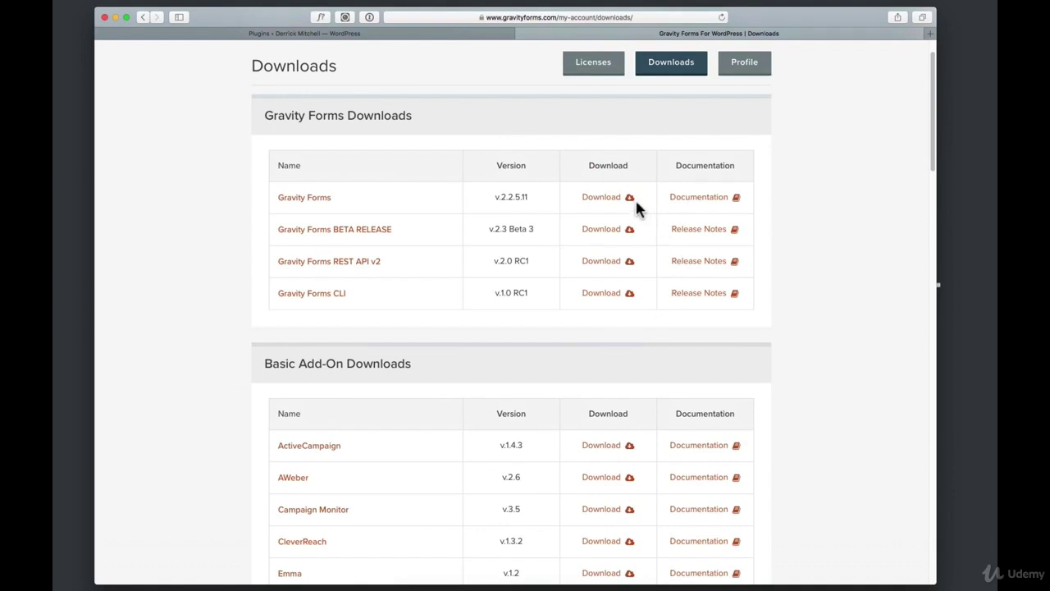
{"action": "left_click", "coordinate": [612, 202]}
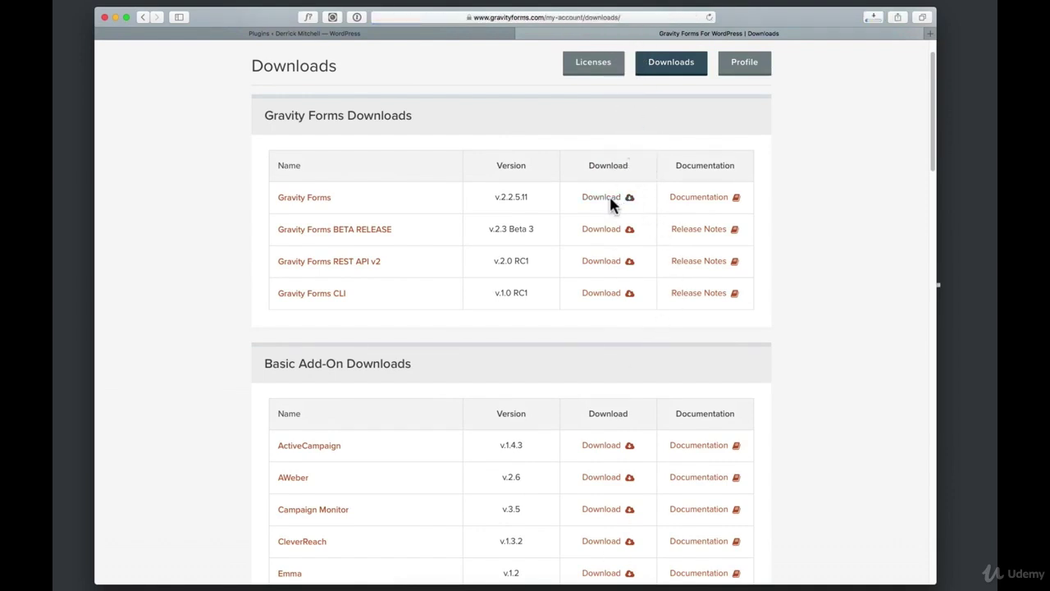
Return to the account's Licenses page, then go back to WordPress's Installed Plugins list
{"action": "scroll", "coordinate": [654, 98], "scroll_direction": "up", "scroll_amount": 2}
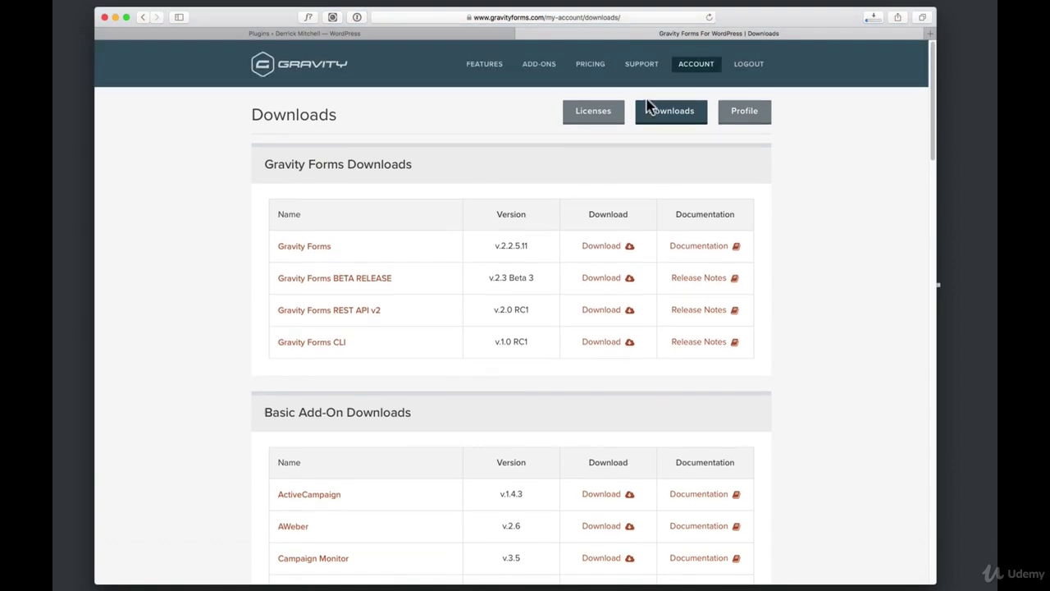
{"action": "left_click", "coordinate": [595, 112]}
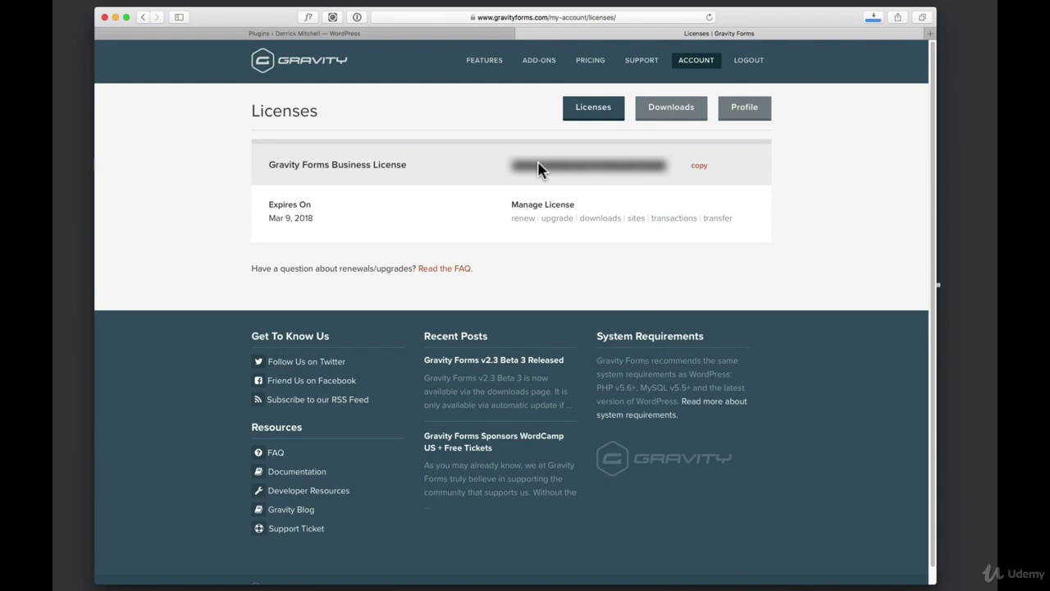
{"action": "left_click", "coordinate": [476, 36]}
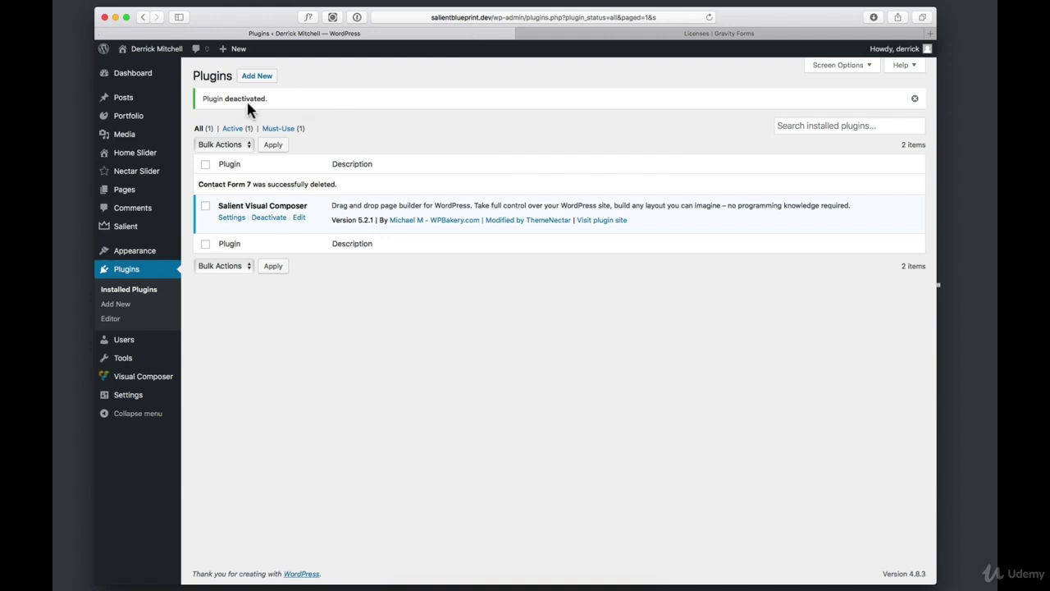
Upload gravityforms_2.2.5.11.zip, install and activate Gravity Forms, and open its setup settings
{"action": "left_click", "coordinate": [258, 78]}
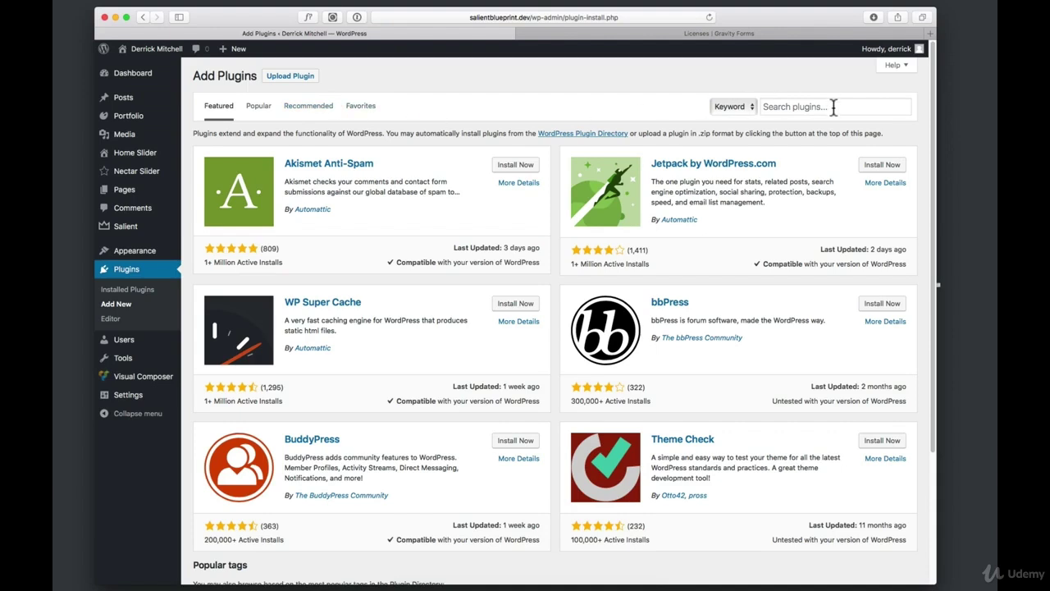
{"action": "left_click", "coordinate": [290, 77]}
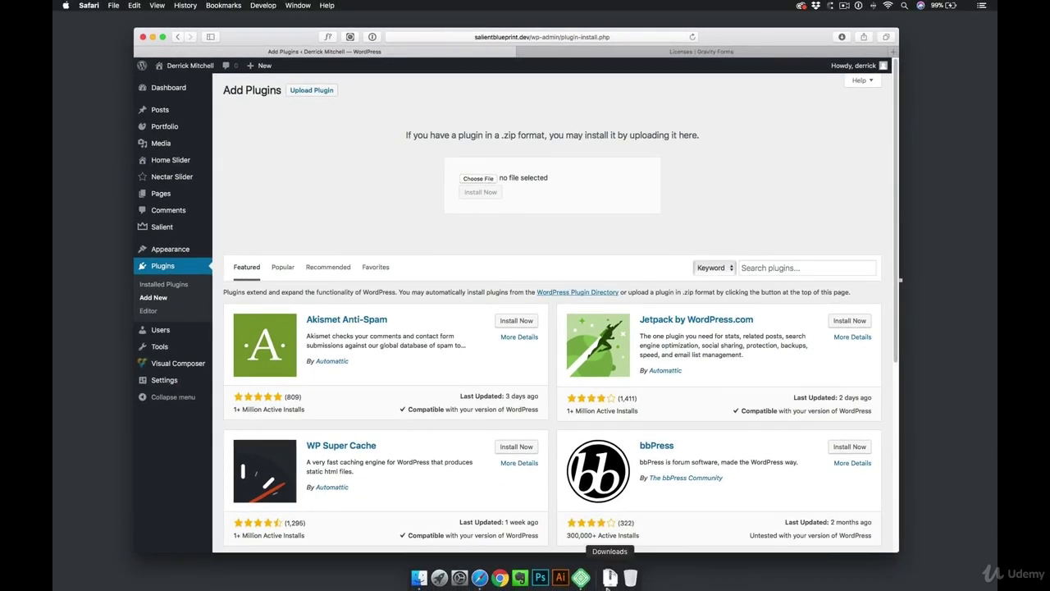
{"action": "left_click", "coordinate": [609, 577]}
{"action": "left_click_drag", "start_coordinate": [611, 447], "coordinate": [491, 183]}
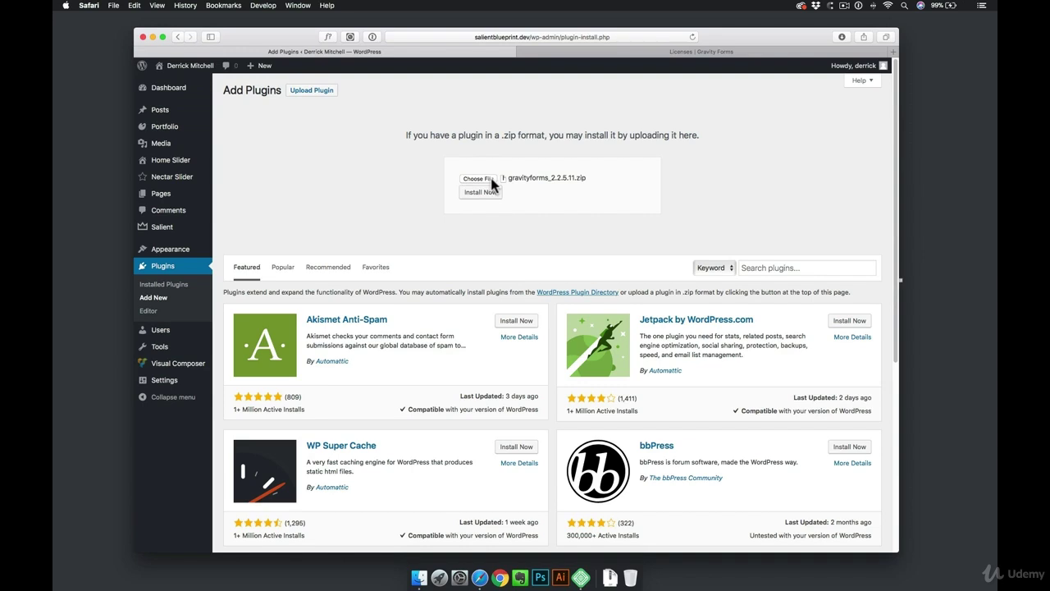
{"action": "left_click", "coordinate": [493, 195]}
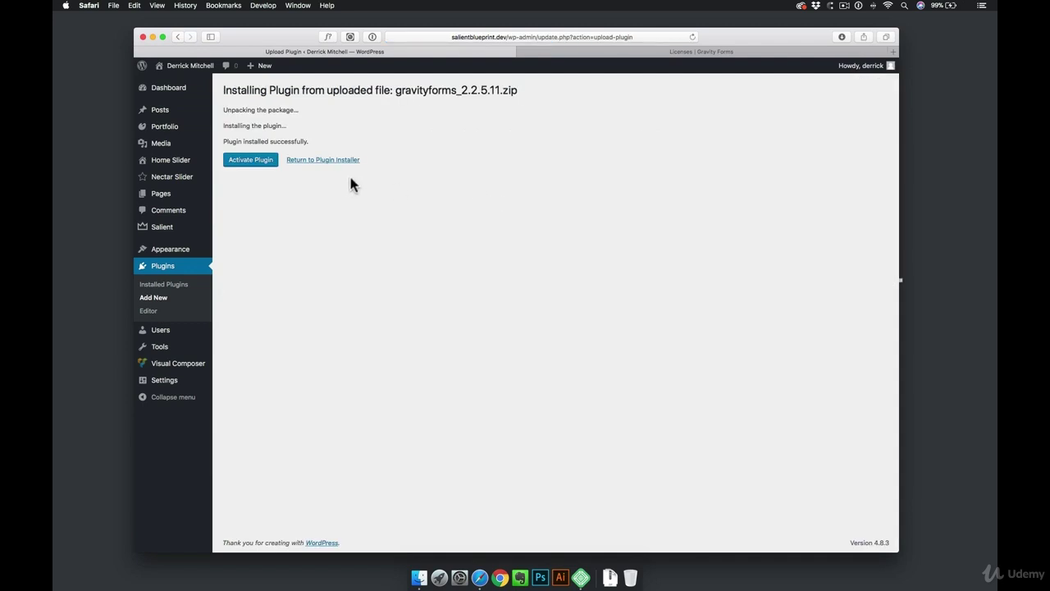
{"action": "left_click", "coordinate": [256, 161]}
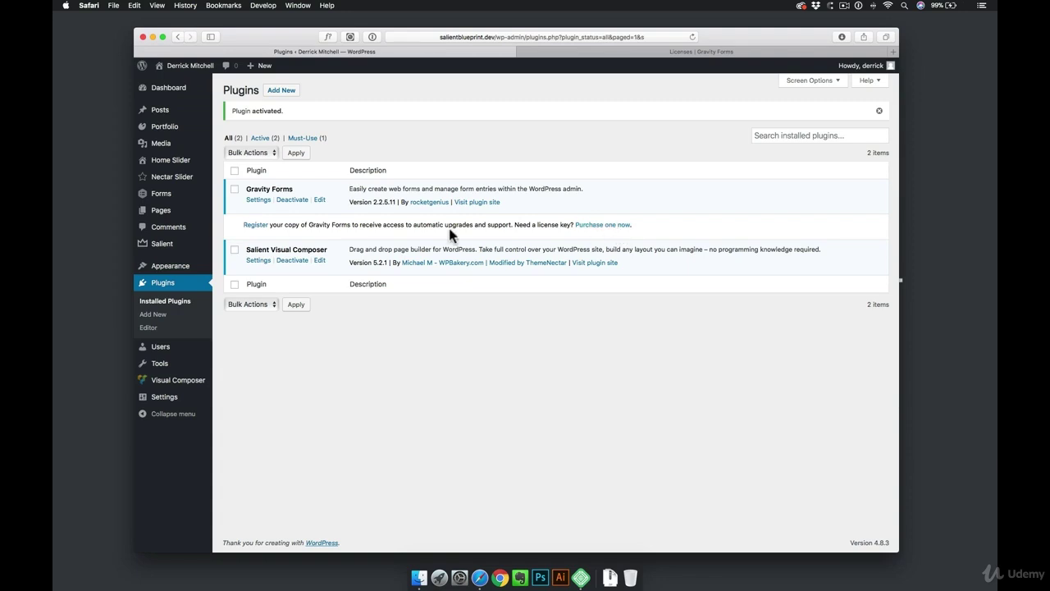
{"action": "left_click", "coordinate": [259, 200]}
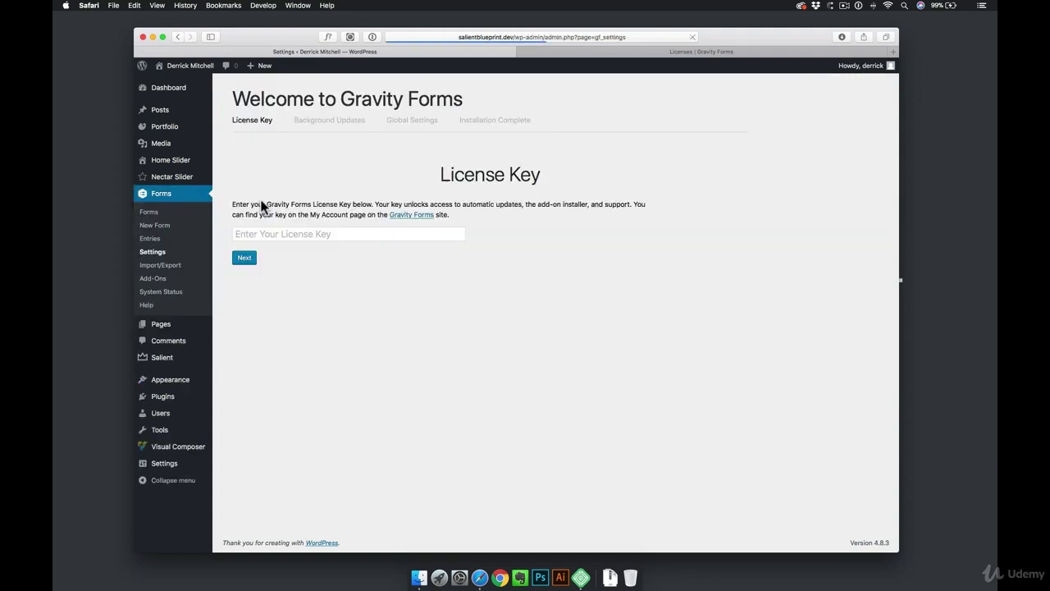
Paste the Gravity Forms license key into the setup wizard and continue
{"action": "left_click", "coordinate": [266, 233]}
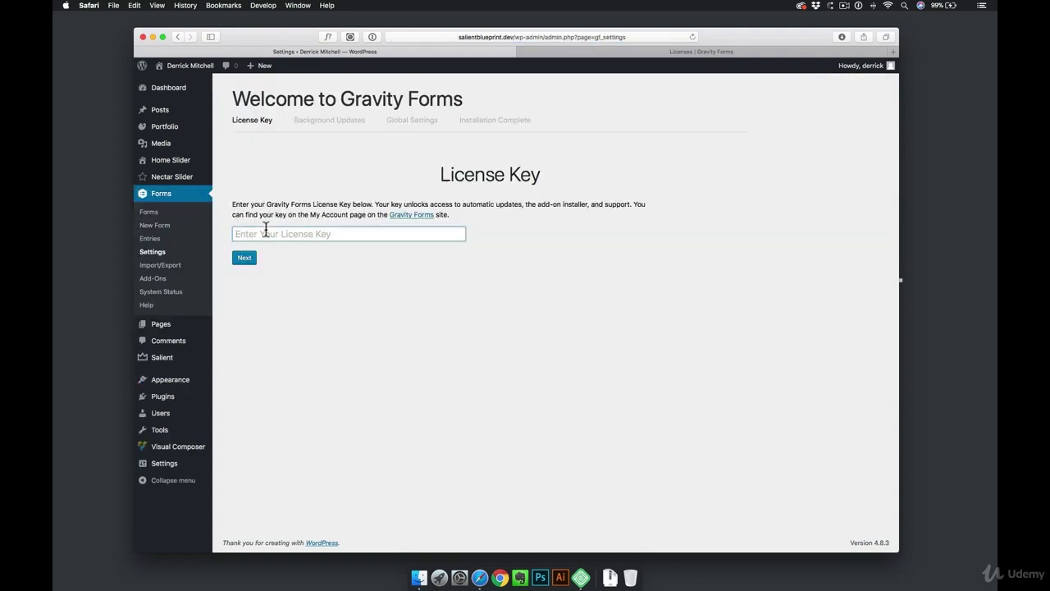
{"action": "key", "text": "super+v"}
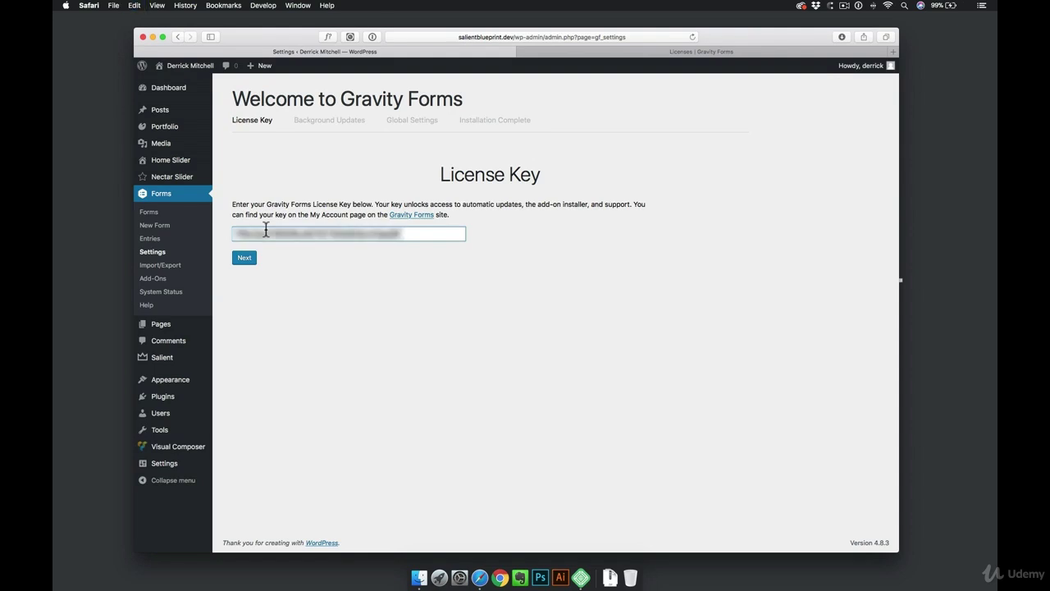
{"action": "left_click", "coordinate": [246, 261]}
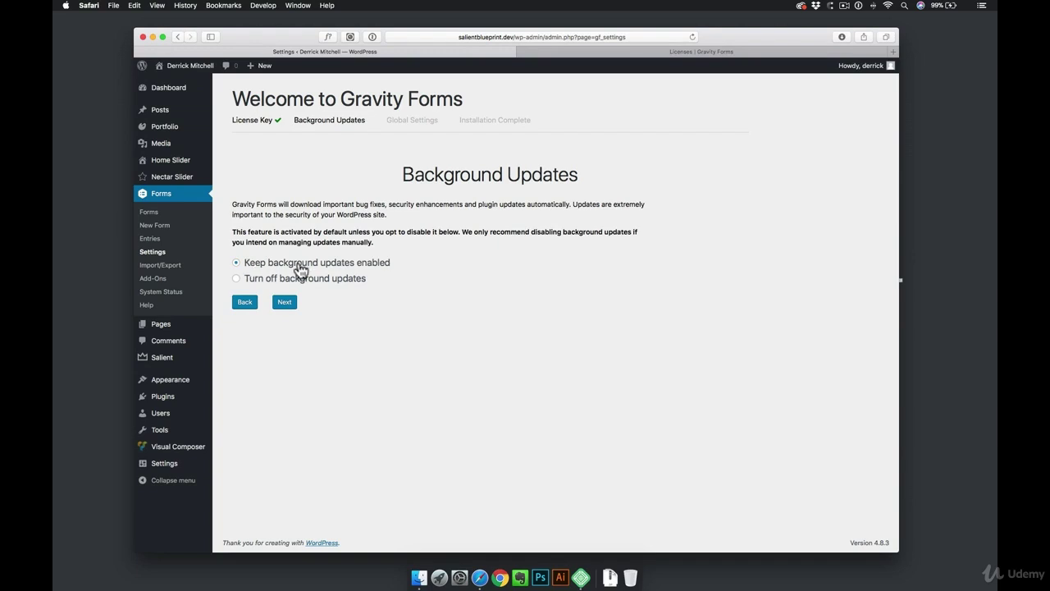
Keep background updates on, pick U.S. Dollar as currency, and complete the installation
{"action": "left_click", "coordinate": [283, 303]}
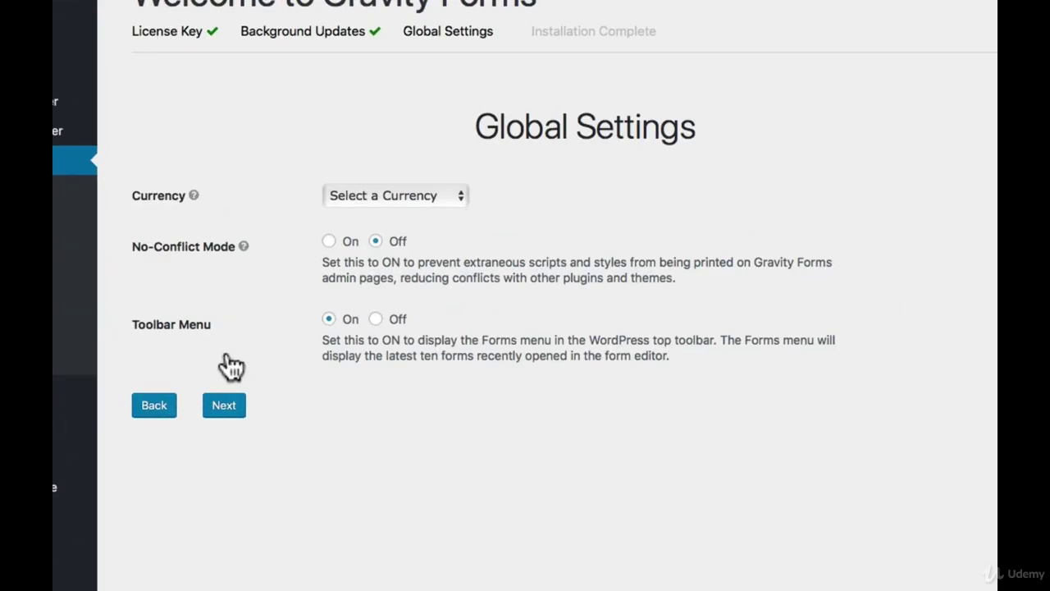
{"action": "left_click", "coordinate": [381, 214]}
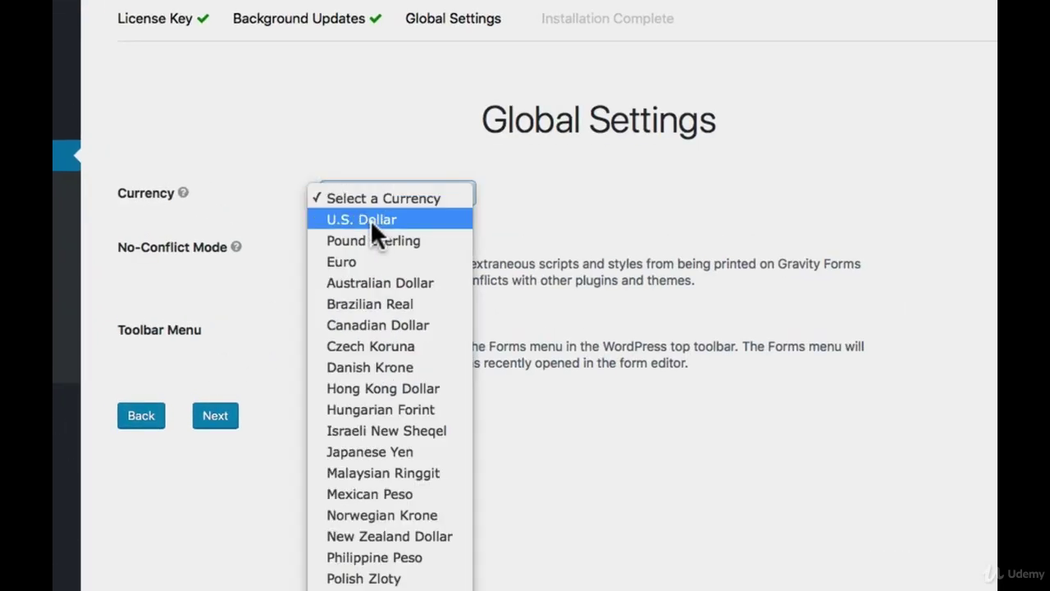
{"action": "left_click", "coordinate": [376, 219]}
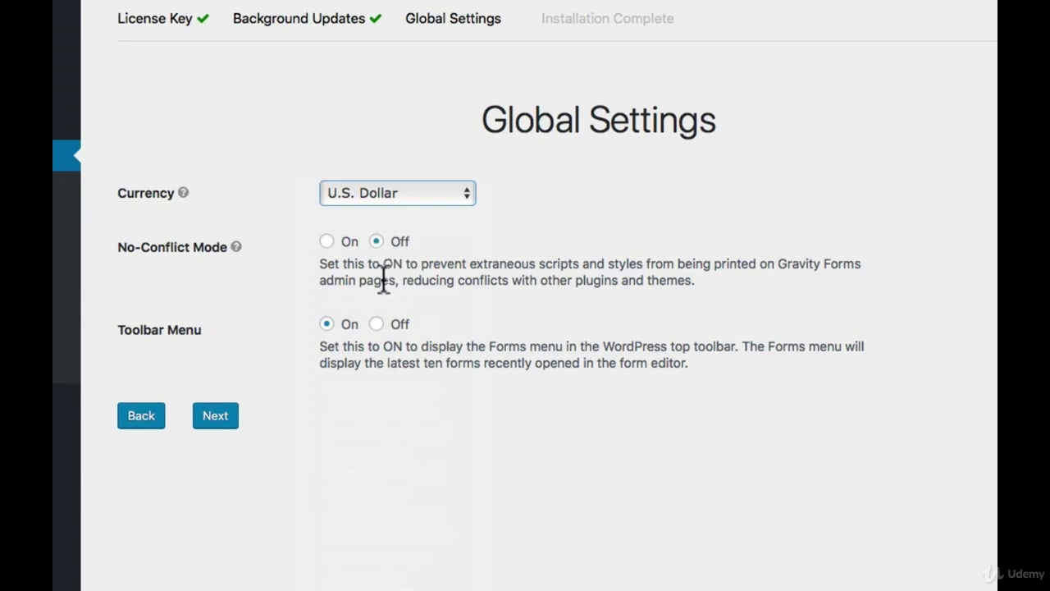
{"action": "left_click", "coordinate": [219, 425]}
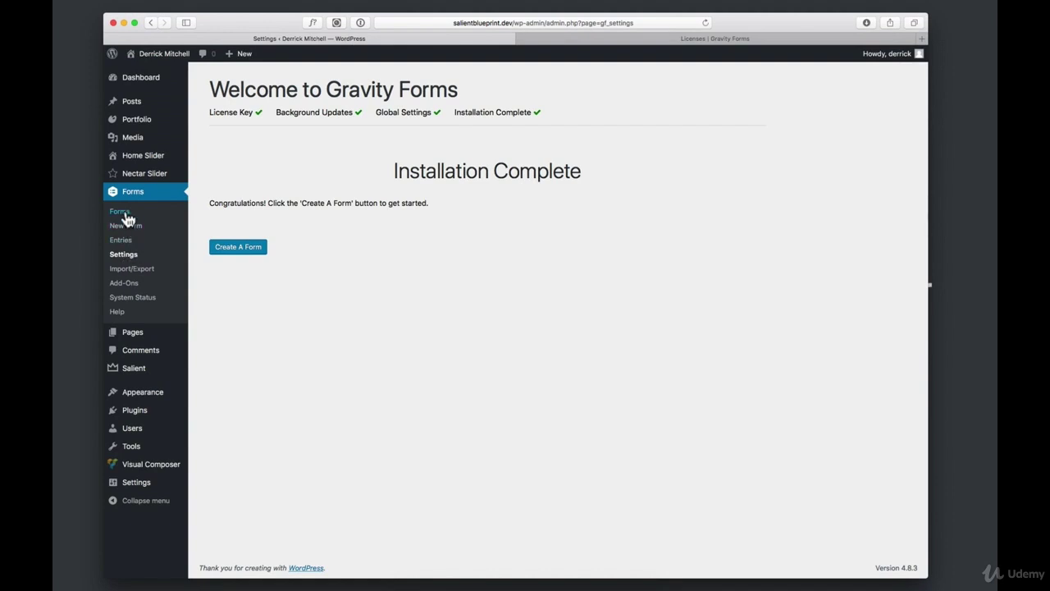
Create a new form titled 'Contact Us' with the description 'Simple contact form'
{"action": "left_click", "coordinate": [240, 247]}
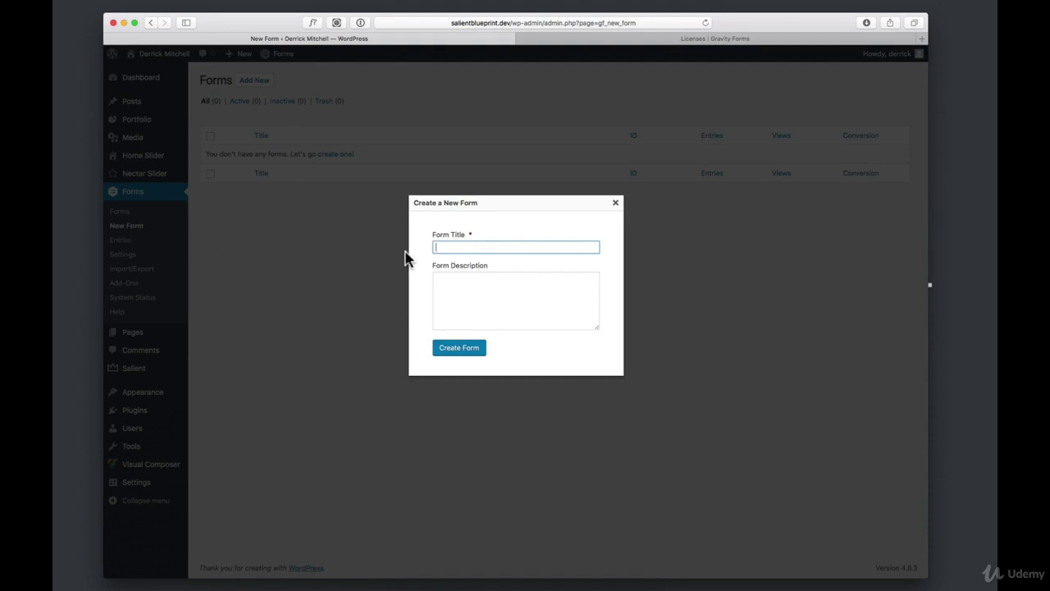
{"action": "type", "text": "Contact Us"}
{"action": "left_click", "coordinate": [505, 318]}
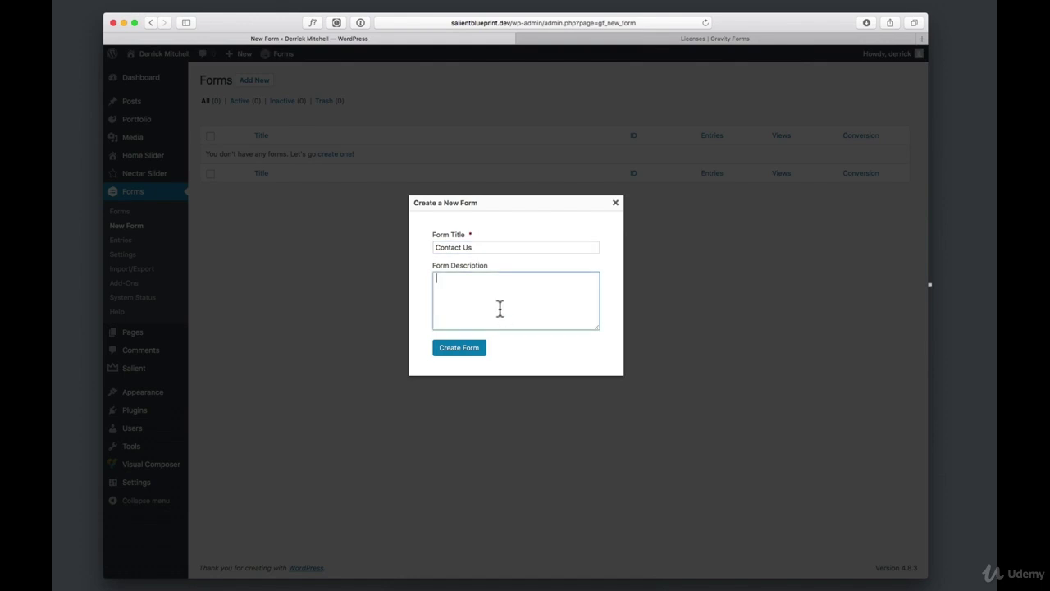
{"action": "type", "text": "Simple contact form"}
{"action": "left_click", "coordinate": [467, 353]}
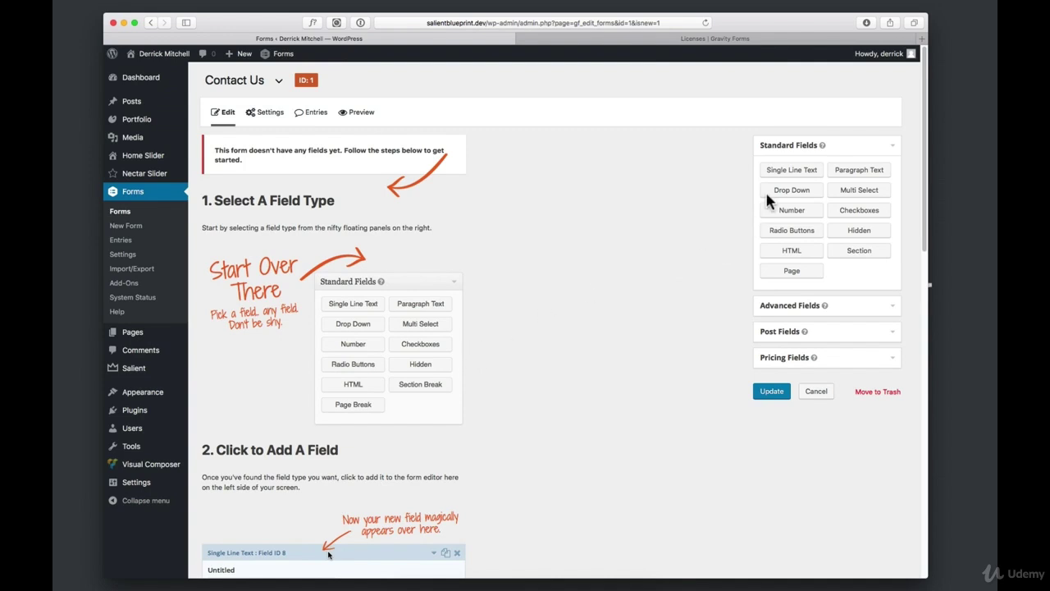
Add a single-line text field labelled 'First Name' and mark it required
{"action": "left_click", "coordinate": [792, 171]}
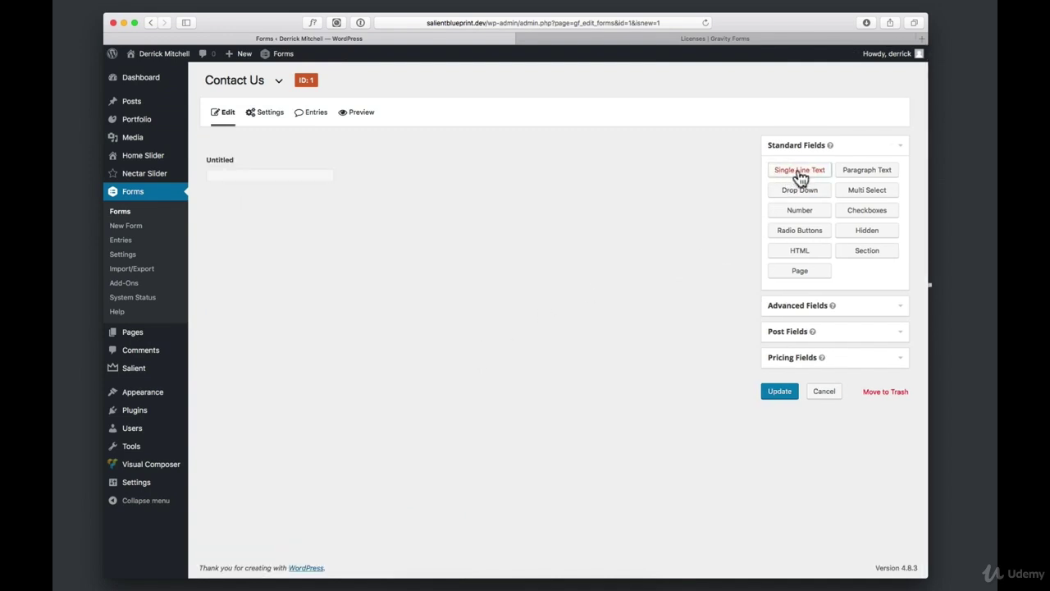
{"action": "mouse_move", "coordinate": [301, 156]}
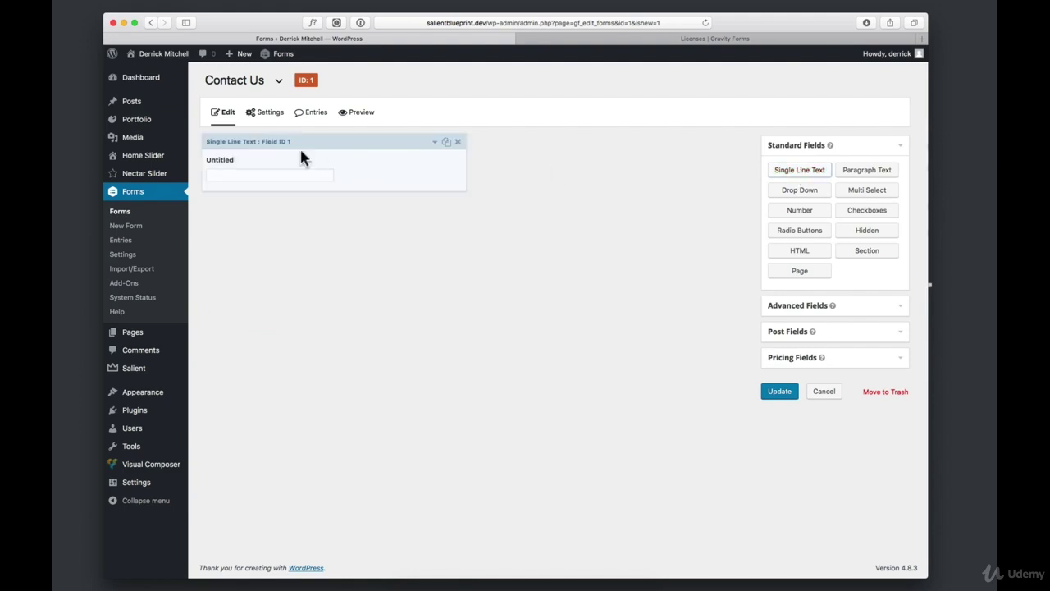
{"action": "left_click", "coordinate": [217, 165]}
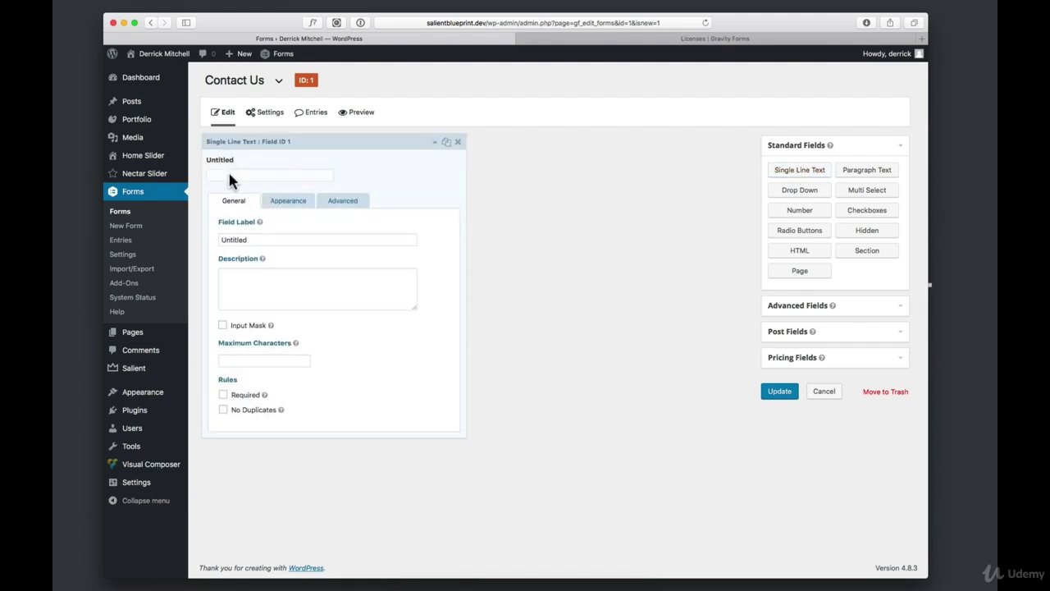
{"action": "left_click_drag", "start_coordinate": [259, 239], "coordinate": [201, 238]}
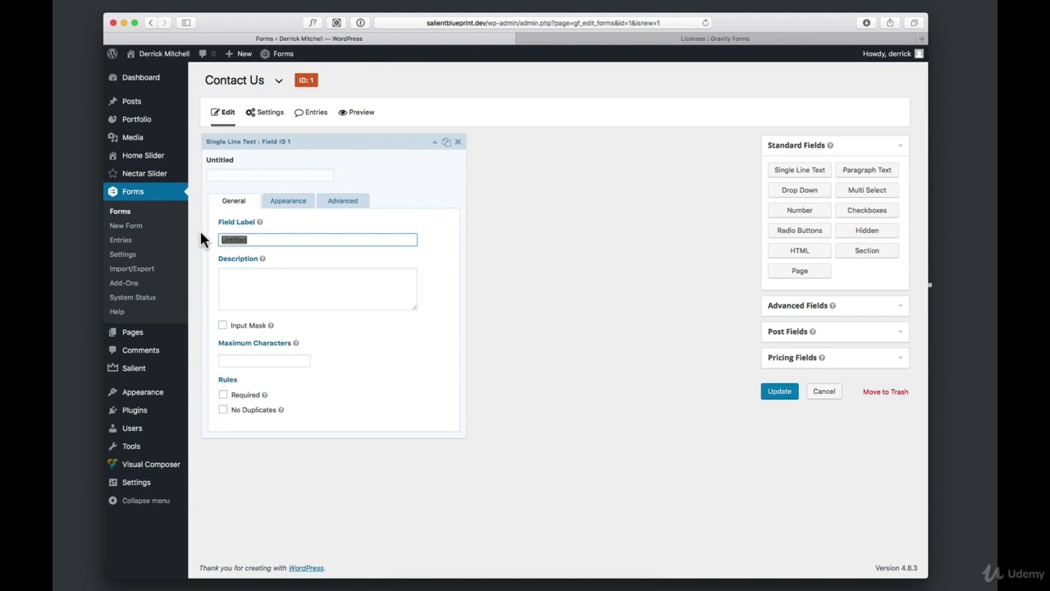
{"action": "type", "text": "Name"}
{"action": "key", "text": "super+a"}
{"action": "type", "text": "First Name"}
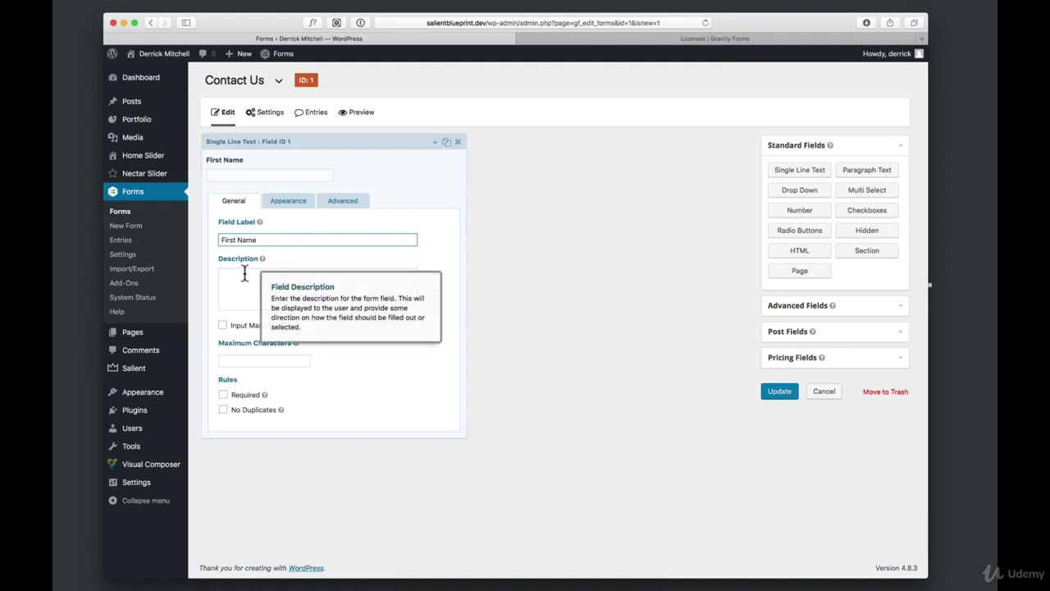
{"action": "left_click", "coordinate": [223, 397]}
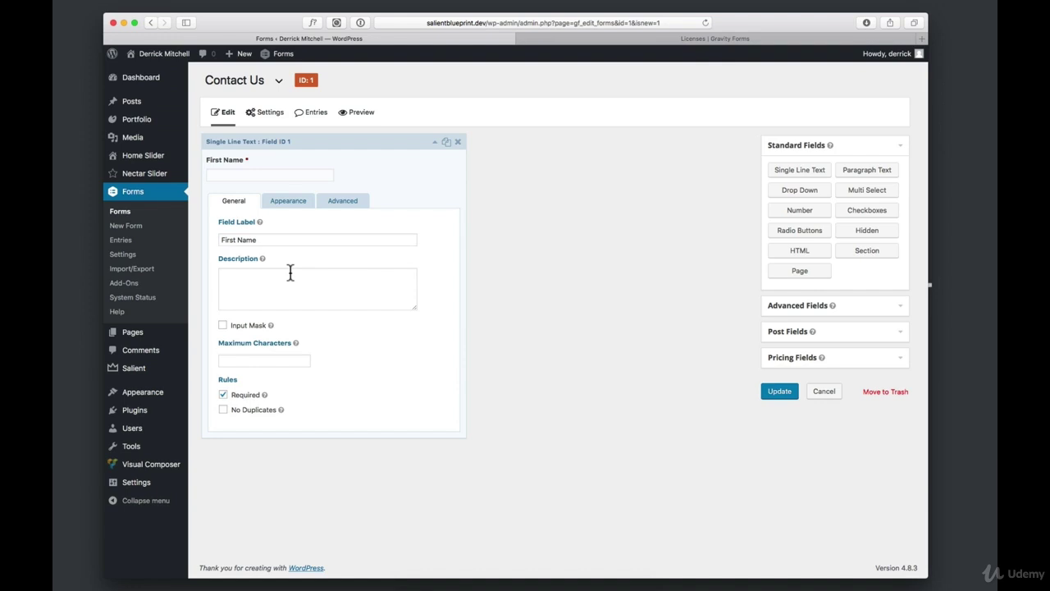
Look over the field's Appearance and Advanced options and expand the Advanced Fields group
{"action": "left_click", "coordinate": [295, 210]}
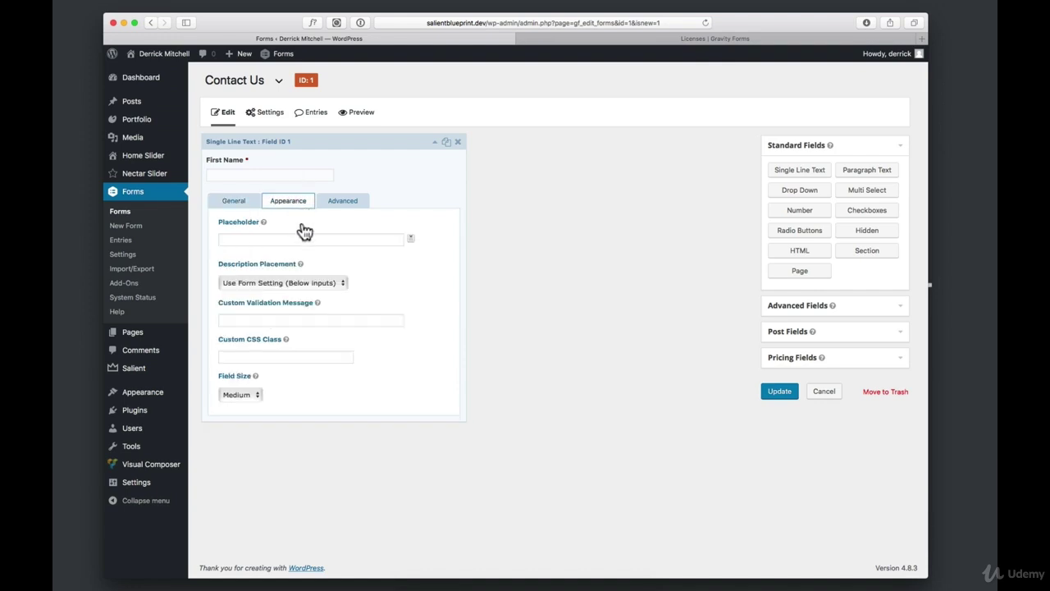
{"action": "left_click", "coordinate": [343, 201]}
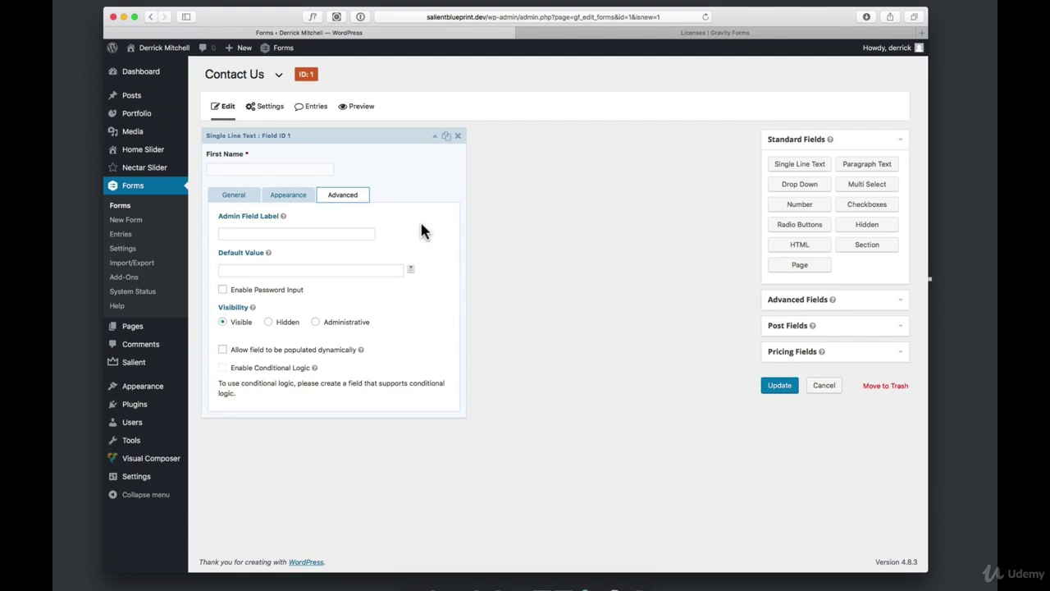
{"action": "left_click", "coordinate": [875, 300]}
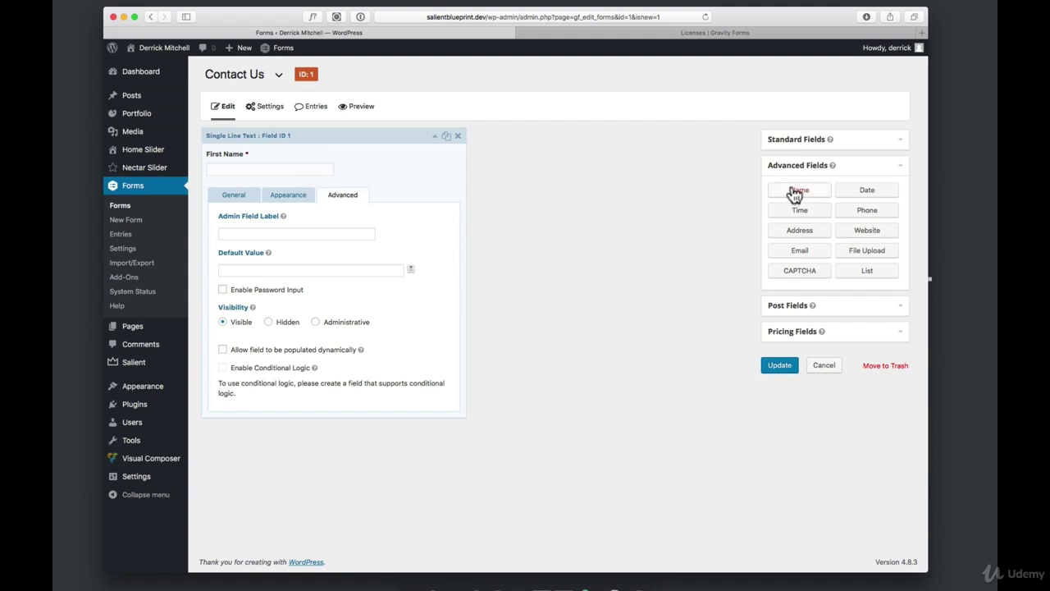
Add Name, Address, Phone, Email and File Upload fields, then update the form
{"action": "left_click_drag", "start_coordinate": [797, 192], "coordinate": [374, 478]}
{"action": "left_click", "coordinate": [799, 191]}
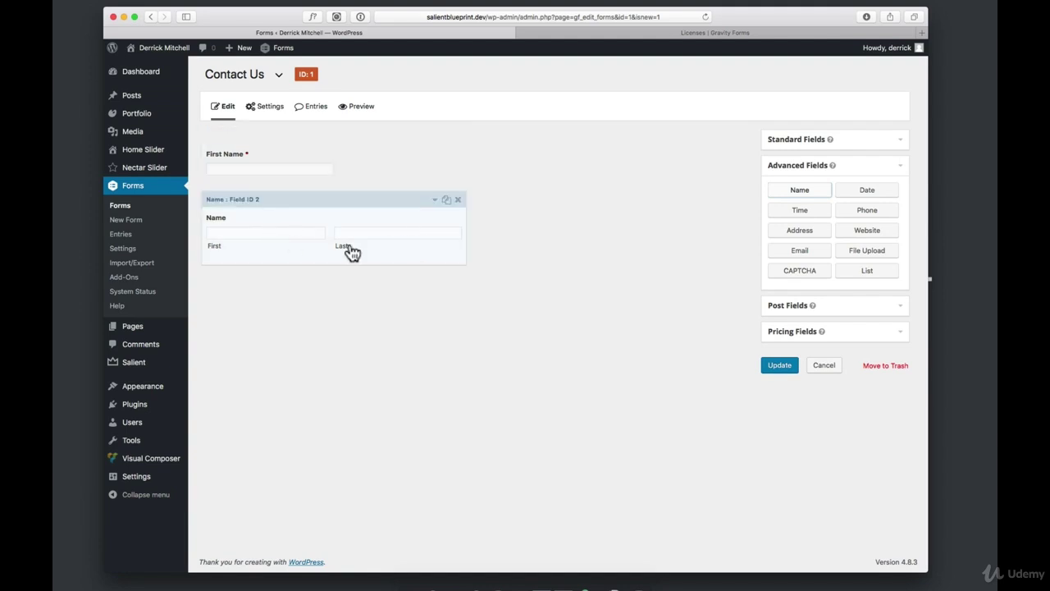
{"action": "left_click", "coordinate": [811, 232]}
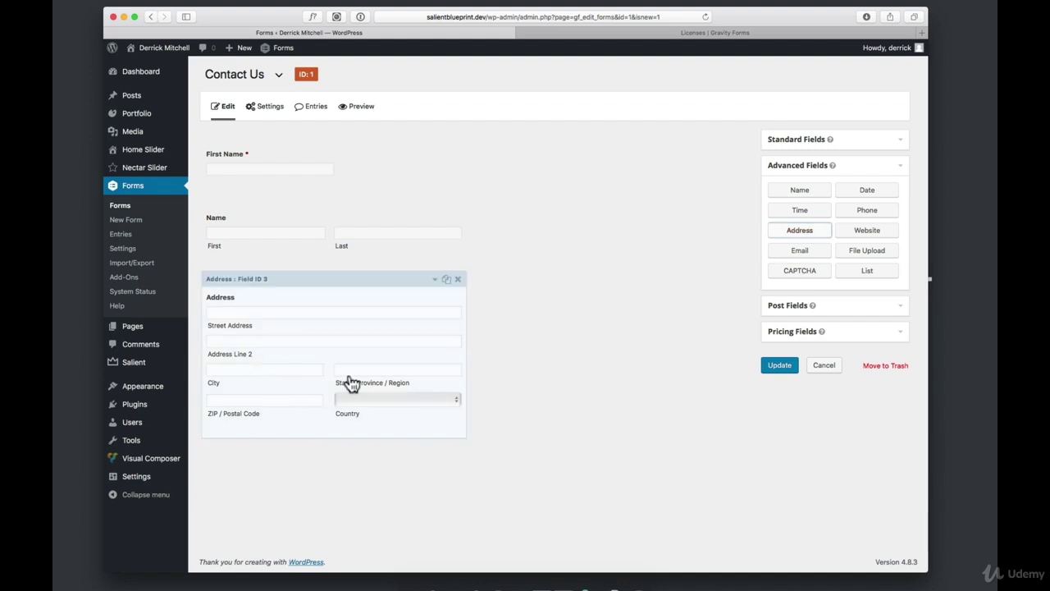
{"action": "left_click", "coordinate": [872, 215]}
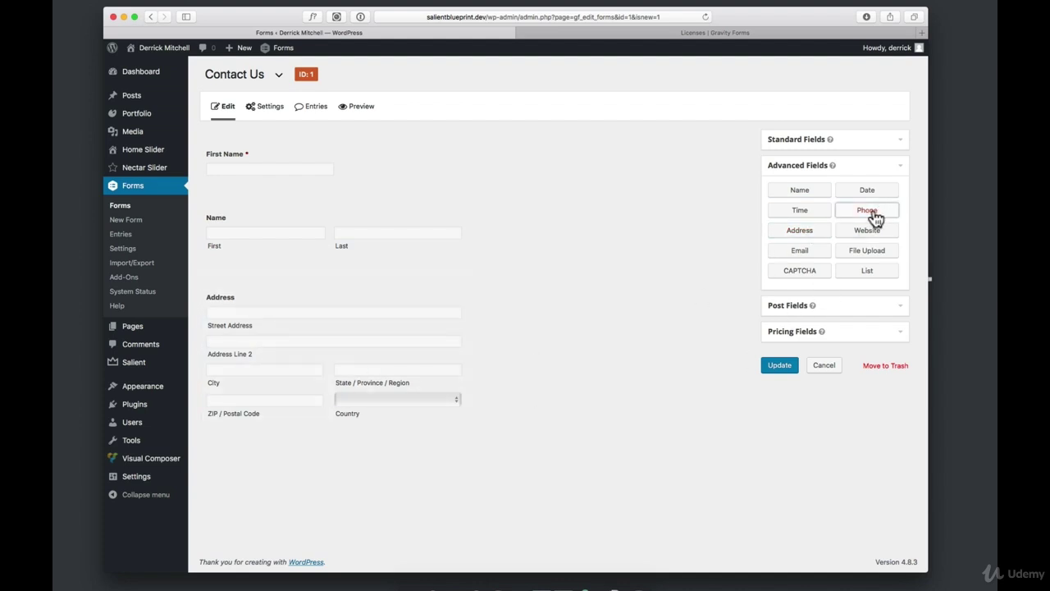
{"action": "left_click", "coordinate": [802, 250]}
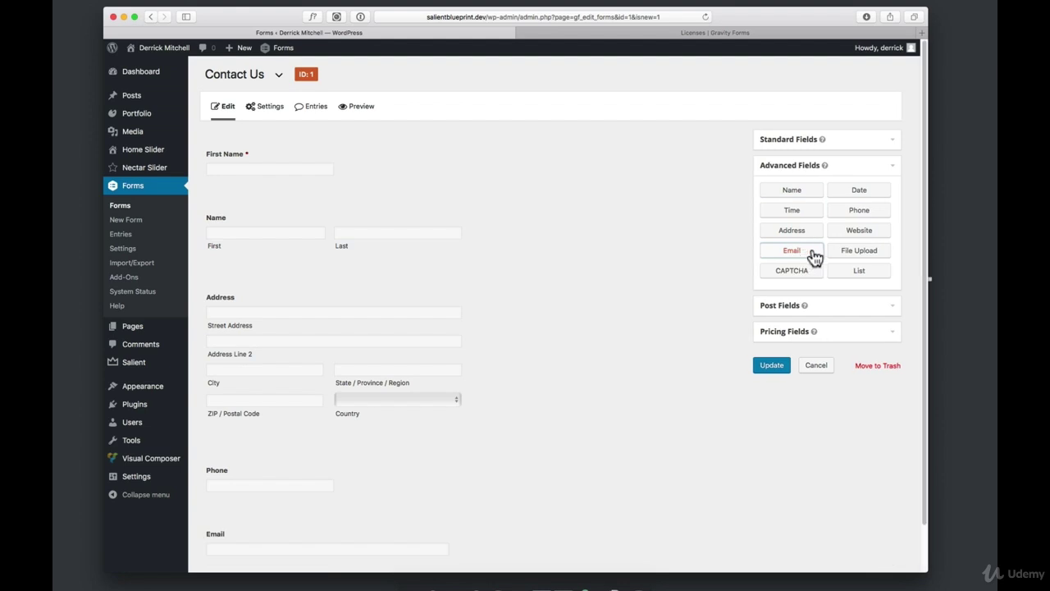
{"action": "left_click", "coordinate": [869, 251]}
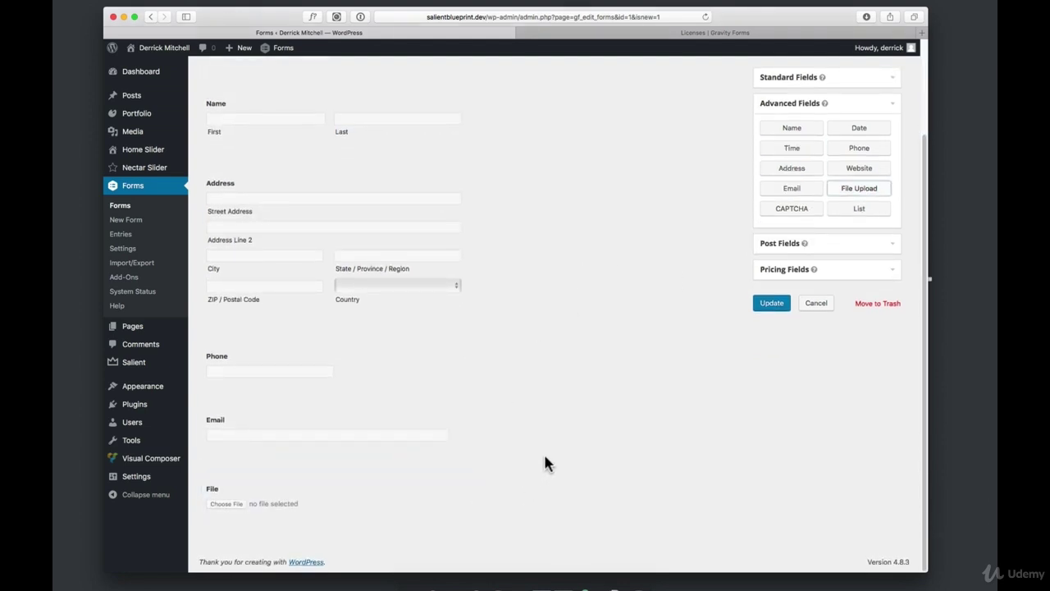
{"action": "scroll", "coordinate": [534, 429], "scroll_direction": "up", "scroll_amount": 3}
{"action": "left_click", "coordinate": [768, 369]}
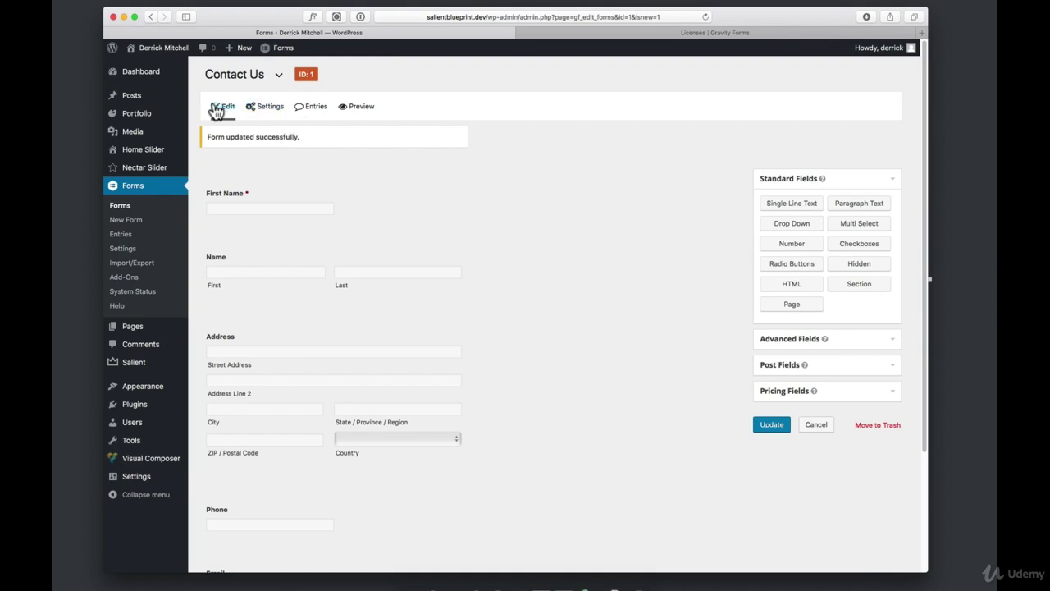
{"action": "left_click", "coordinate": [271, 108]}
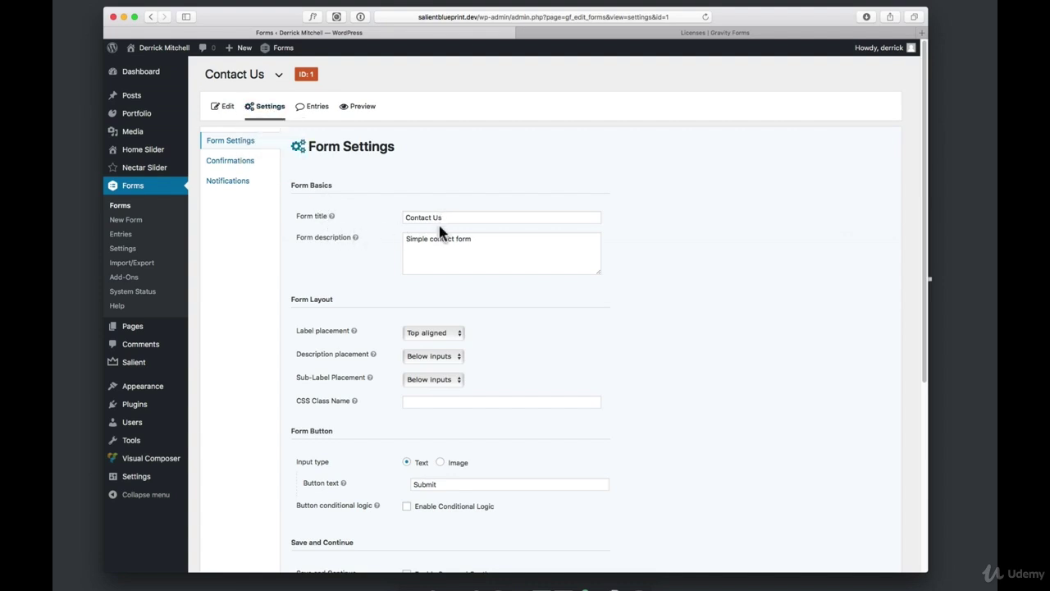
Scroll through the Contact Us Form Settings, reviewing title, description, layout and button options
{"action": "left_click_drag", "start_coordinate": [492, 241], "coordinate": [410, 237]}
{"action": "left_click", "coordinate": [426, 259]}
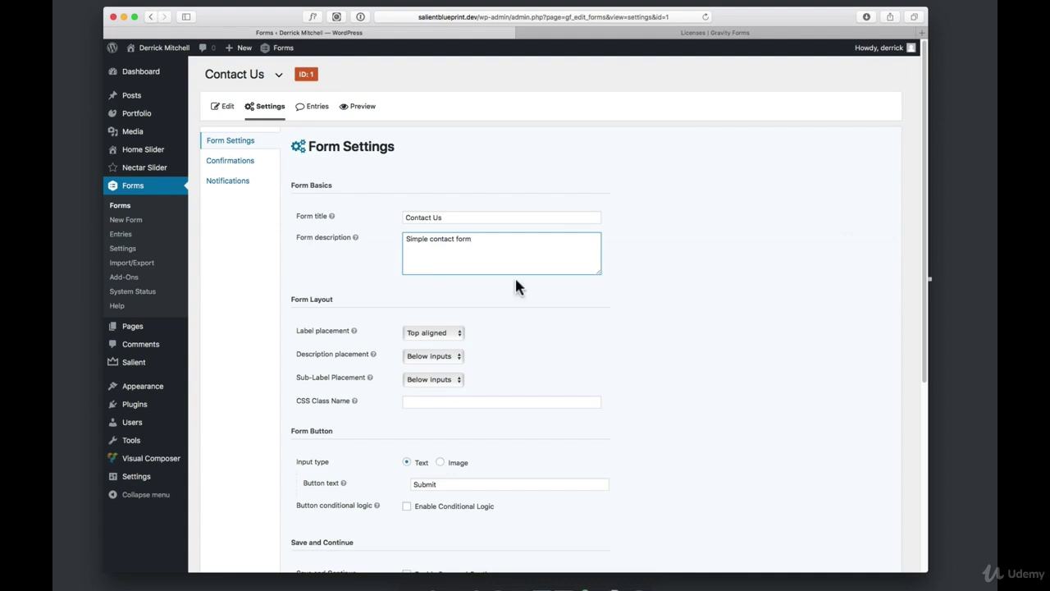
{"action": "scroll", "coordinate": [509, 279], "scroll_direction": "down", "scroll_amount": 2}
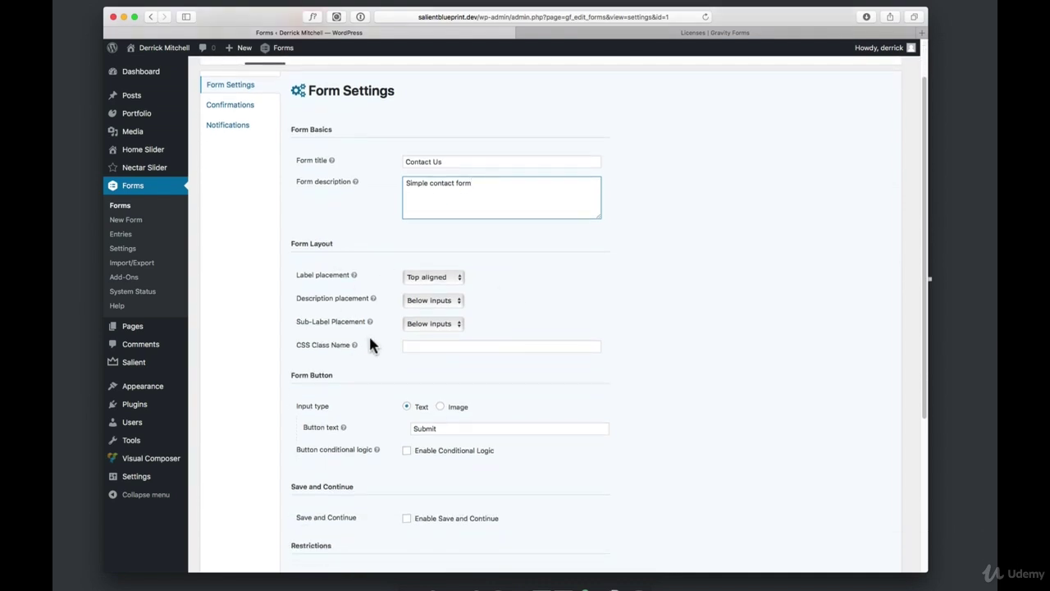
{"action": "scroll", "coordinate": [369, 345], "scroll_direction": "down", "scroll_amount": 5}
{"action": "scroll", "coordinate": [422, 271], "scroll_direction": "down", "scroll_amount": 2}
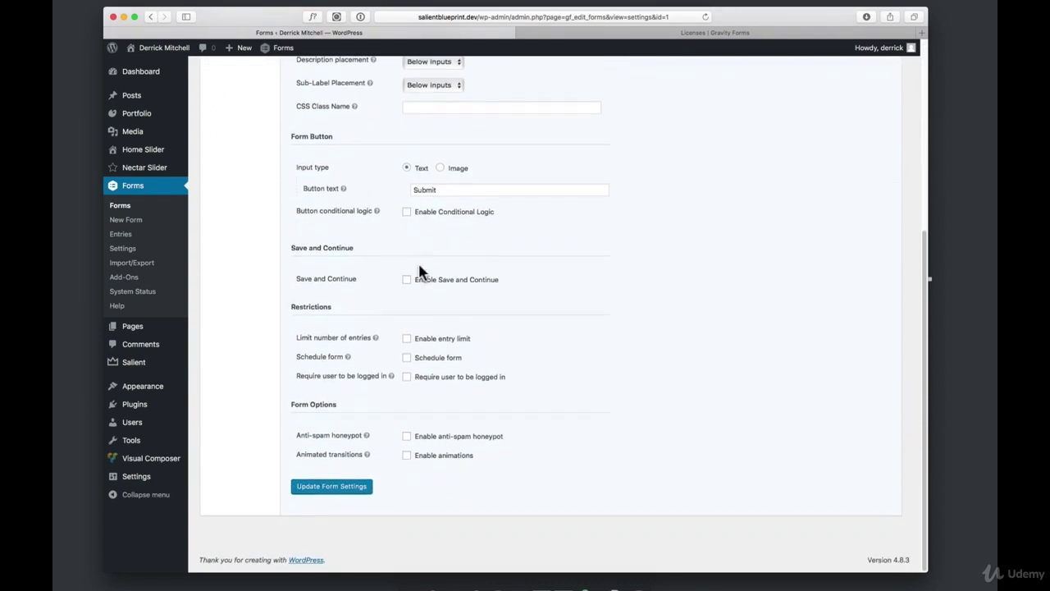
{"action": "scroll", "coordinate": [415, 288], "scroll_direction": "up", "scroll_amount": 7}
Open the form's Default Confirmation for editing and inspect its thank-you message
{"action": "left_click", "coordinate": [238, 169]}
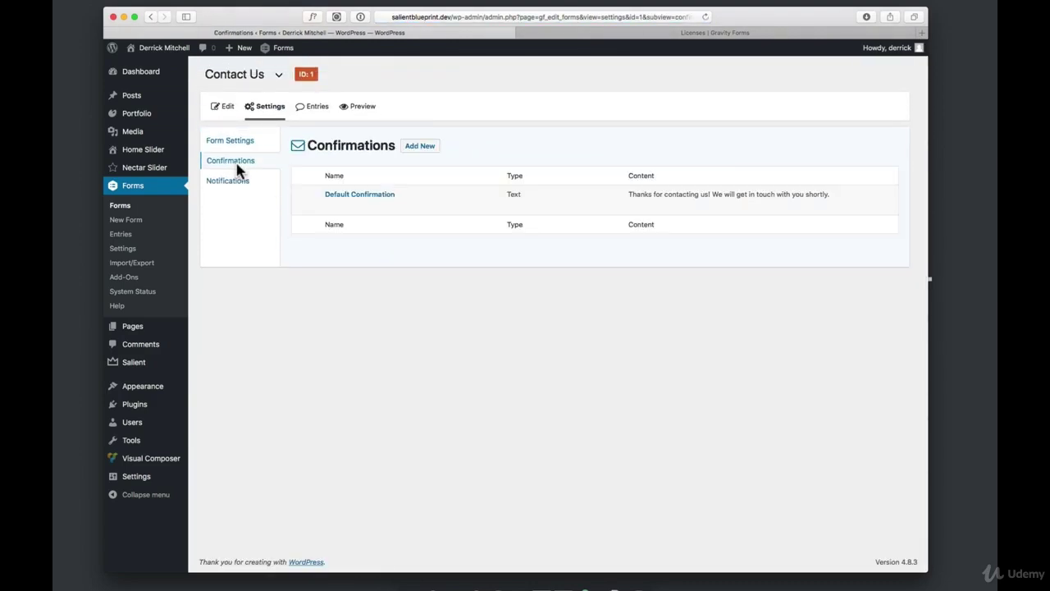
{"action": "mouse_move", "coordinate": [347, 201]}
{"action": "left_click", "coordinate": [334, 206]}
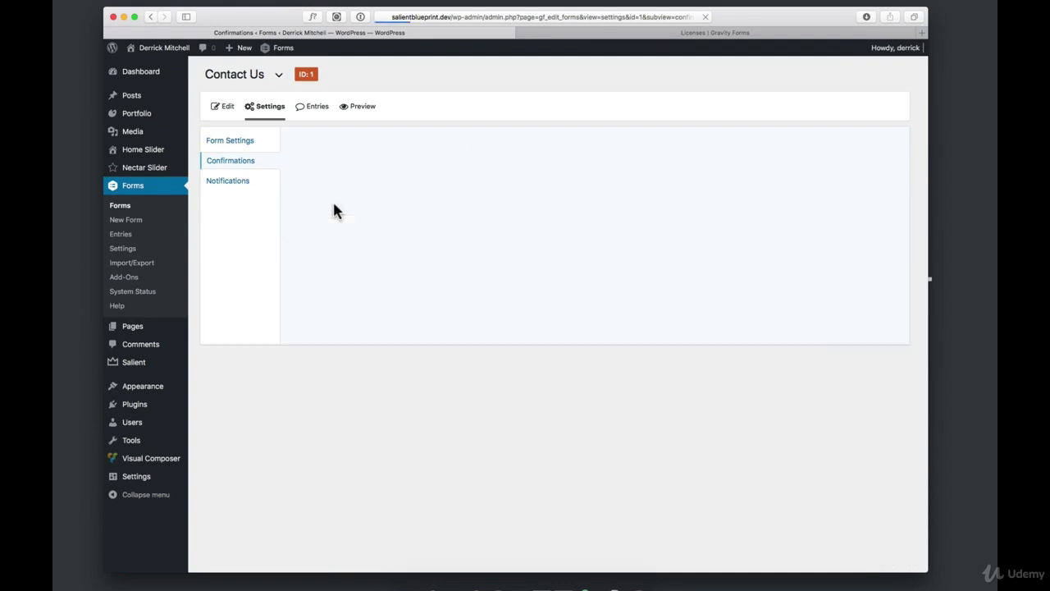
{"action": "left_click_drag", "start_coordinate": [435, 243], "coordinate": [673, 246]}
{"action": "left_click", "coordinate": [687, 249]}
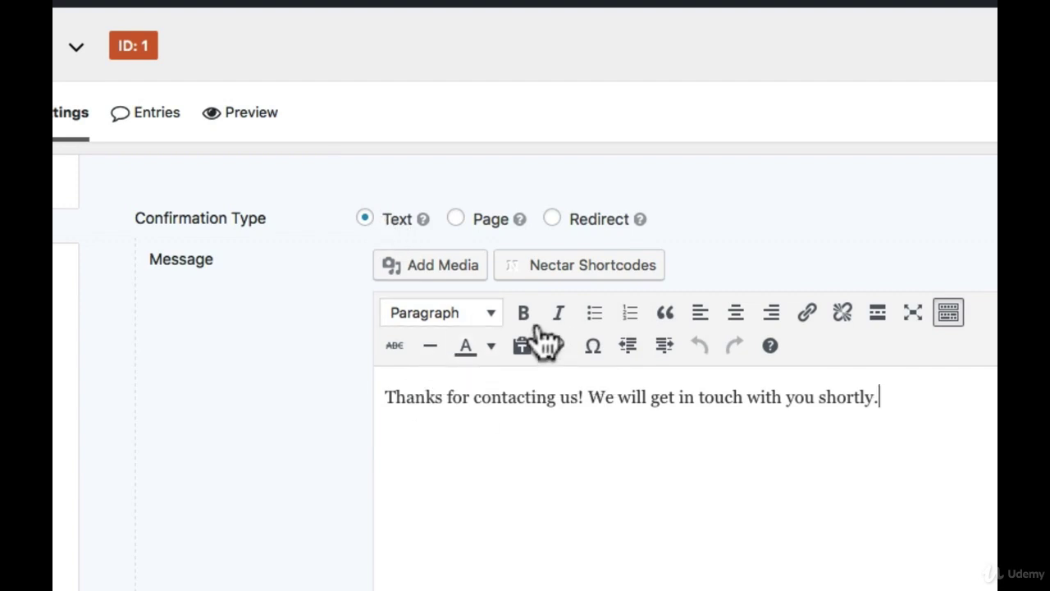
Try the Page and Redirect confirmation types, then settle back on Text
{"action": "left_click", "coordinate": [457, 221]}
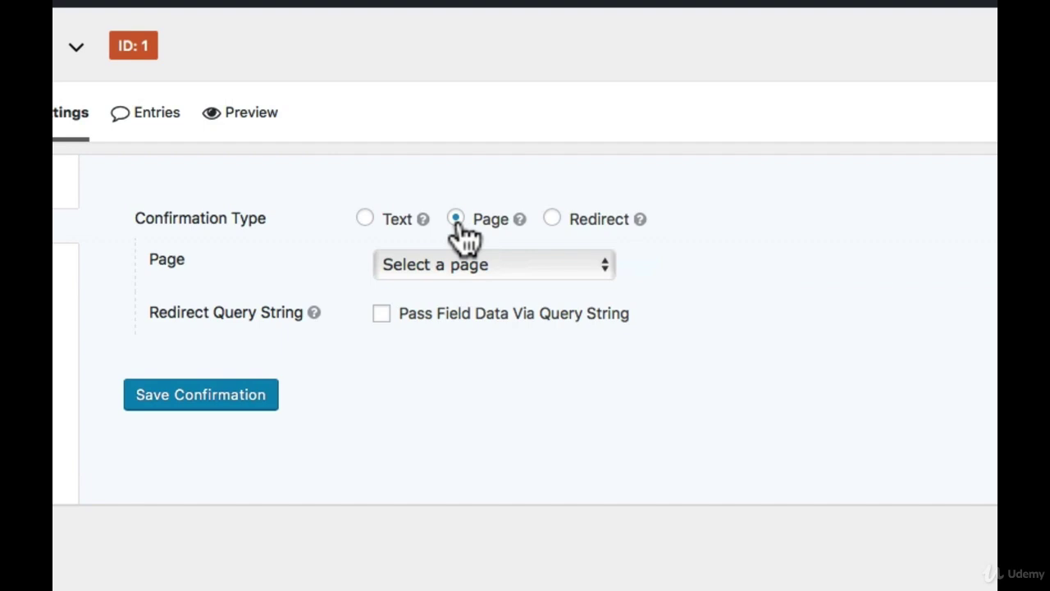
{"action": "left_click", "coordinate": [474, 265]}
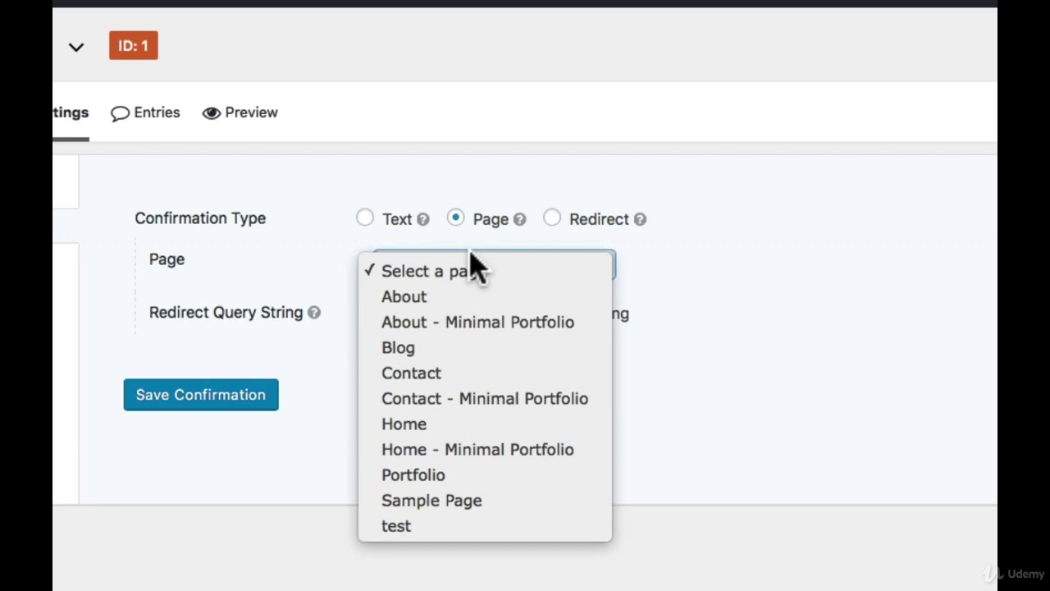
{"action": "left_click", "coordinate": [552, 218]}
{"action": "left_click", "coordinate": [551, 218]}
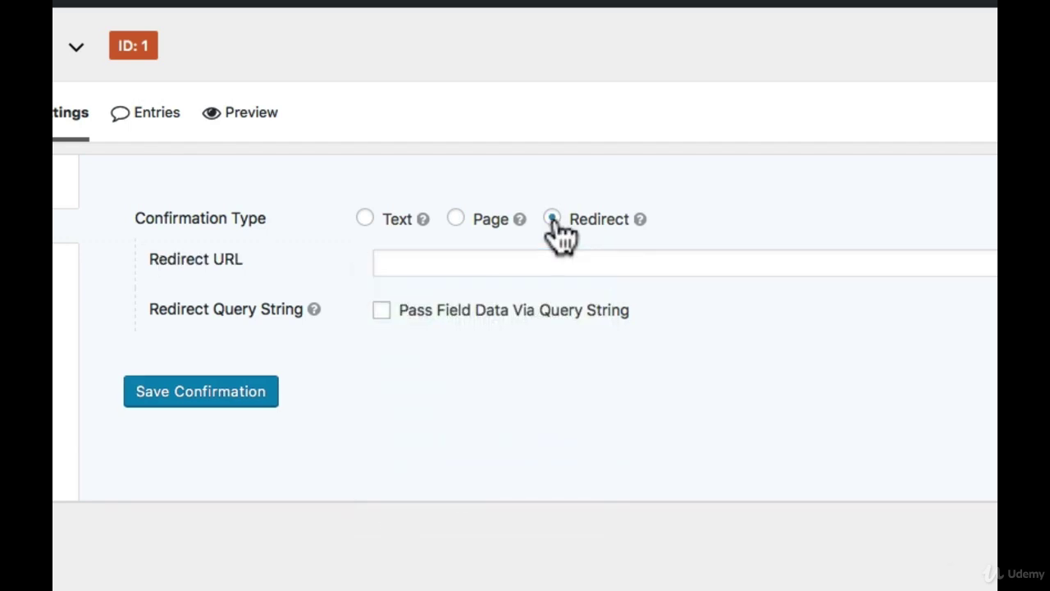
{"action": "left_click", "coordinate": [510, 262]}
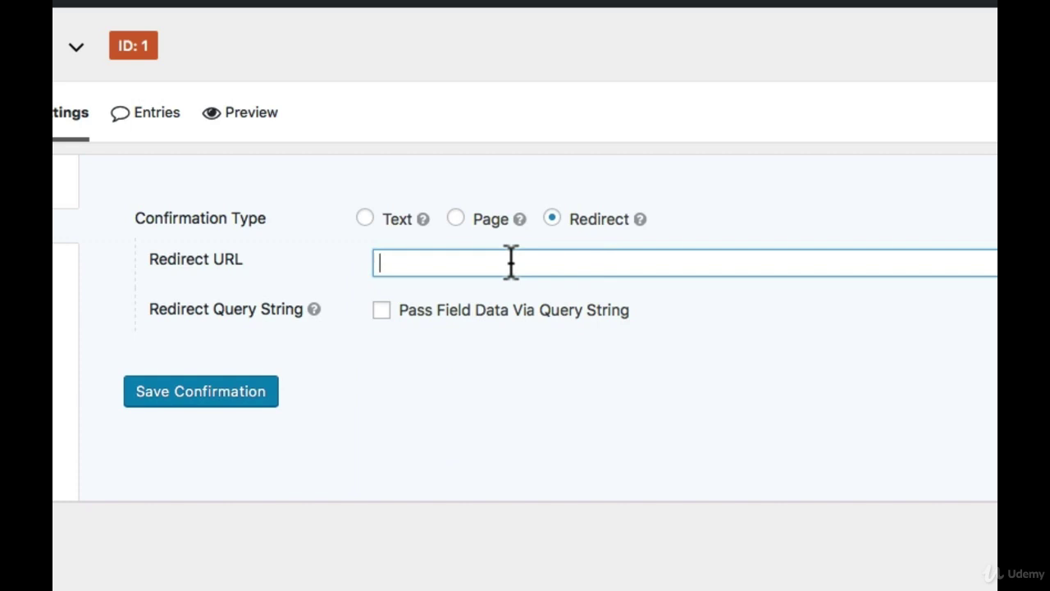
{"action": "left_click", "coordinate": [364, 219]}
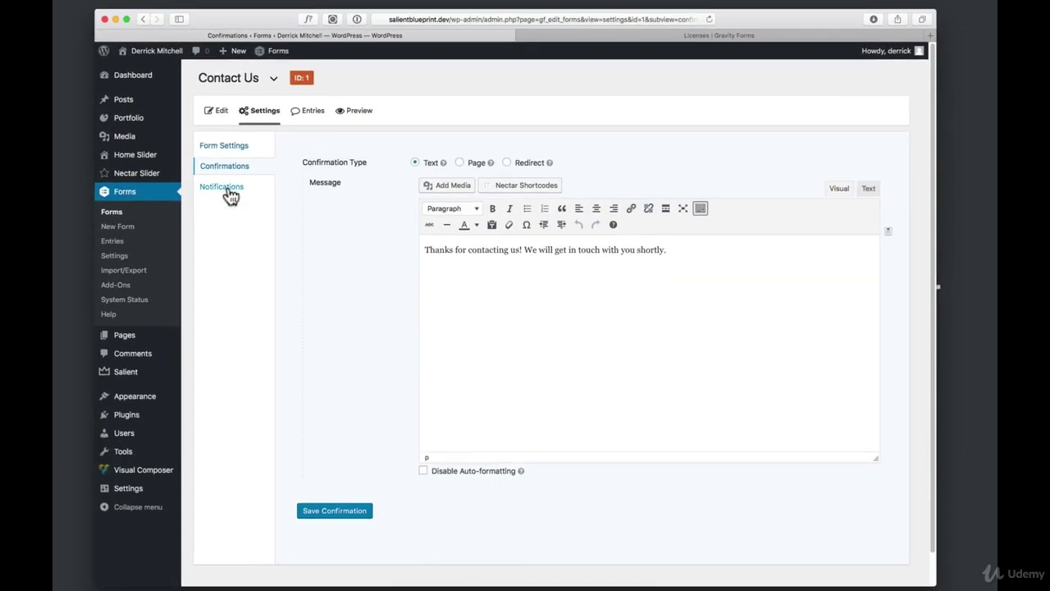
{"action": "left_click", "coordinate": [223, 188]}
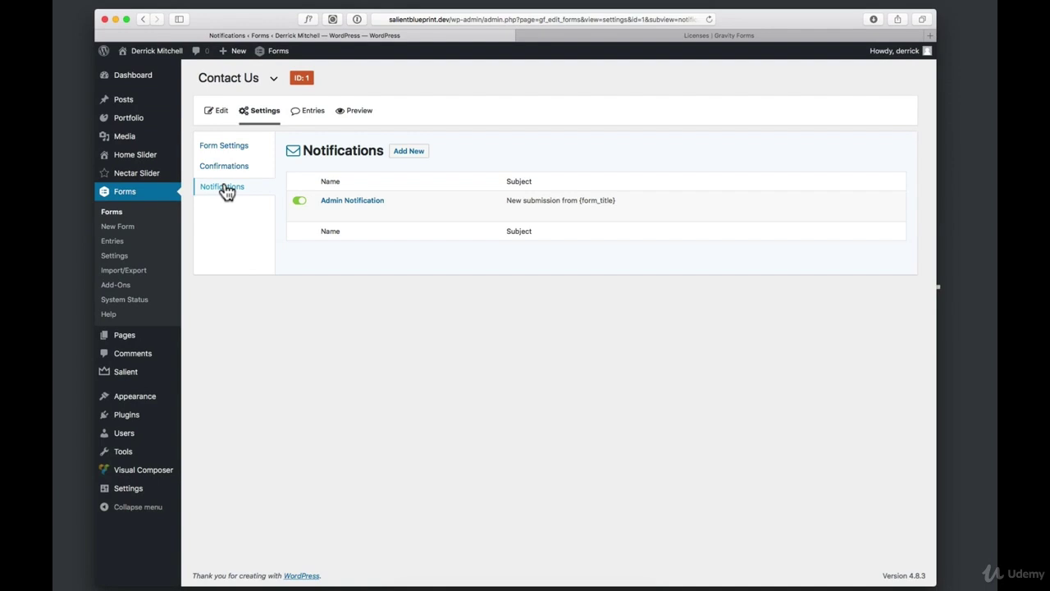
Edit the Admin Notification and open General Settings in a new tab
{"action": "mouse_move", "coordinate": [339, 205]}
{"action": "left_click", "coordinate": [327, 212]}
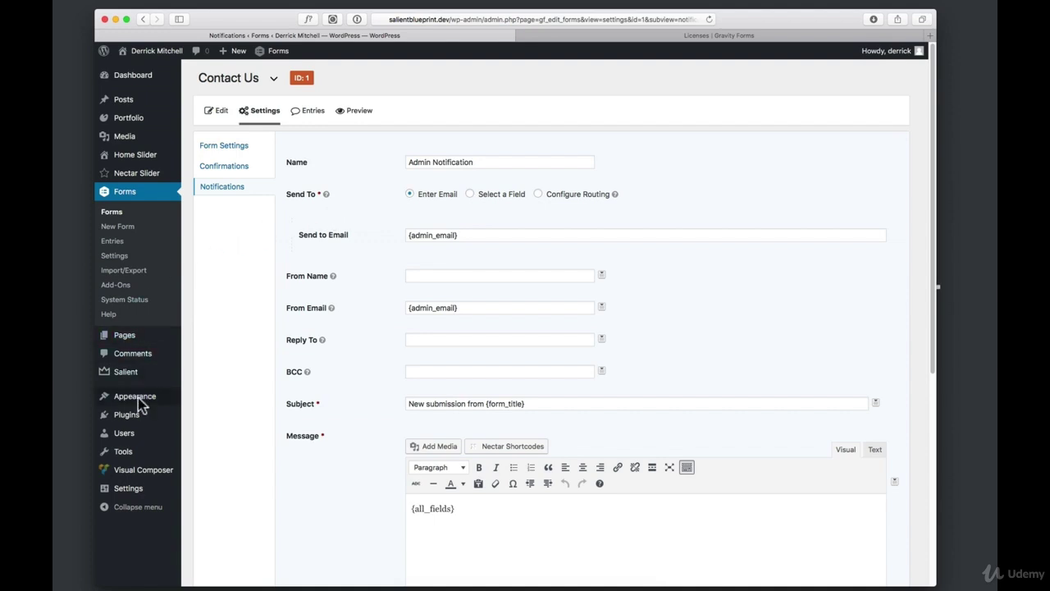
{"action": "mouse_move", "coordinate": [139, 420]}
{"action": "mouse_move", "coordinate": [132, 499]}
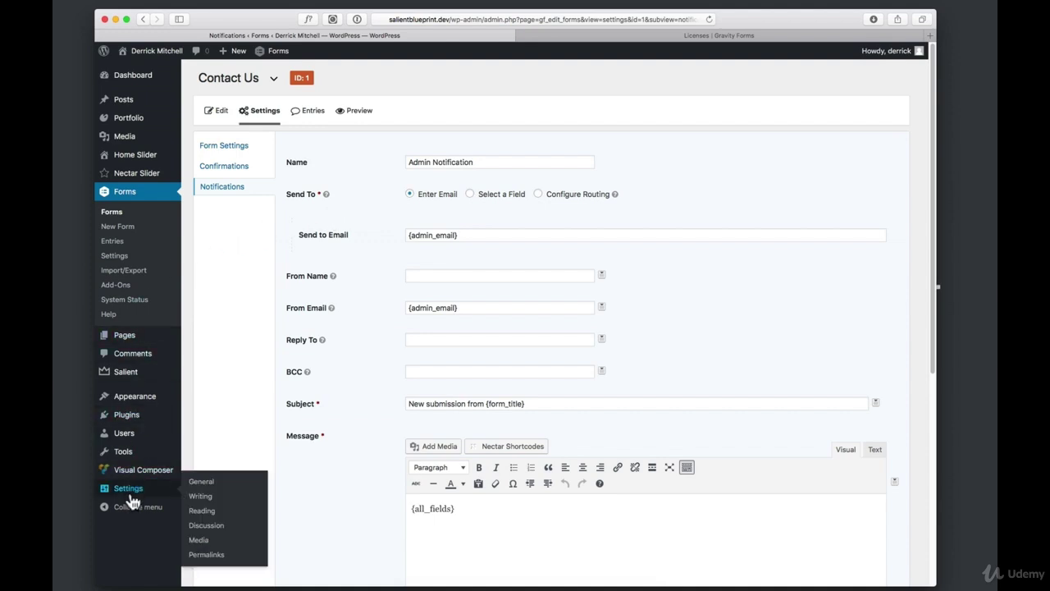
{"action": "left_click", "coordinate": [132, 493], "text": "super"}
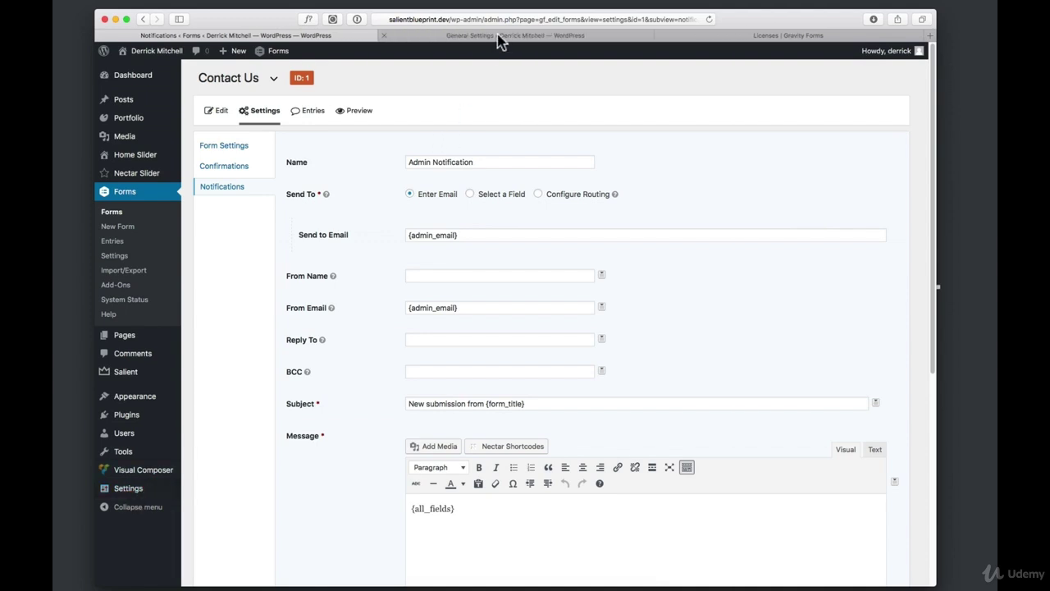
Check the site's admin email address on General Settings, then return to the notification
{"action": "left_click", "coordinate": [500, 38]}
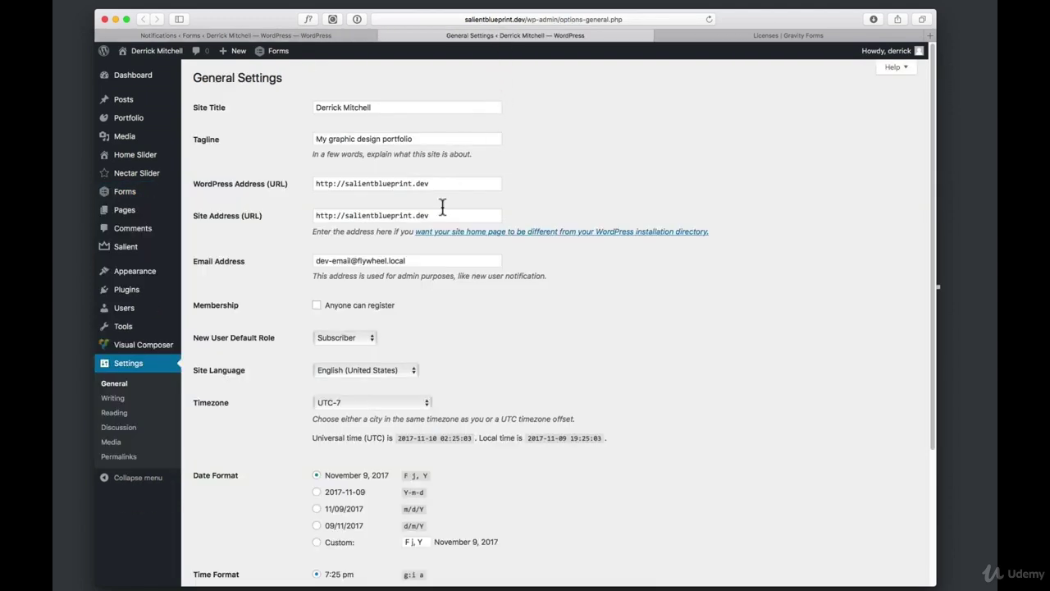
{"action": "left_click_drag", "start_coordinate": [438, 260], "coordinate": [295, 258]}
{"action": "left_click", "coordinate": [295, 258]}
{"action": "left_click_drag", "start_coordinate": [443, 260], "coordinate": [306, 259]}
{"action": "left_click", "coordinate": [300, 256]}
{"action": "left_click_drag", "start_coordinate": [417, 260], "coordinate": [312, 263]}
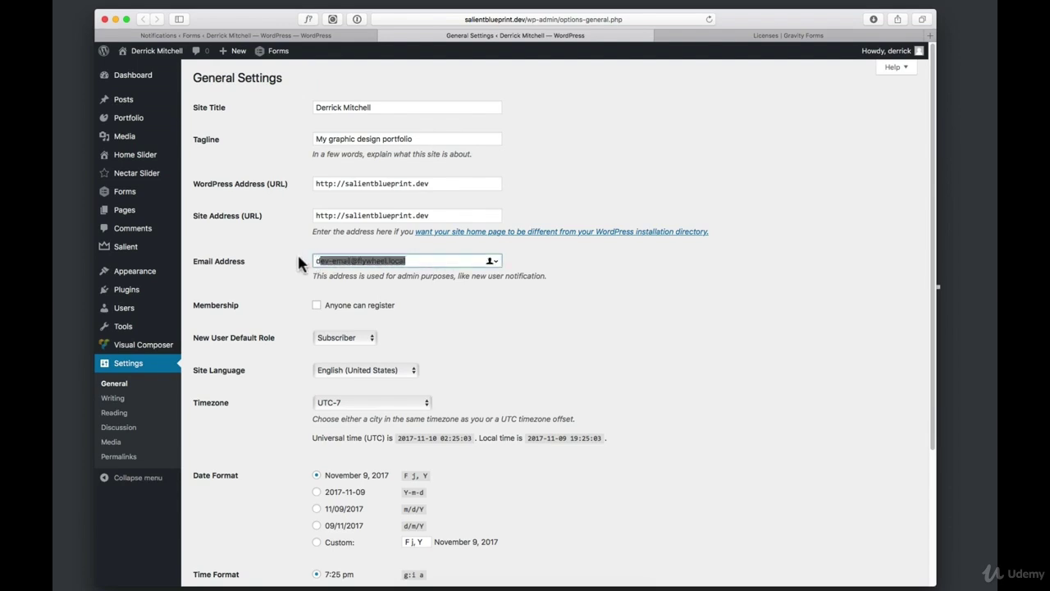
{"action": "left_click", "coordinate": [324, 36]}
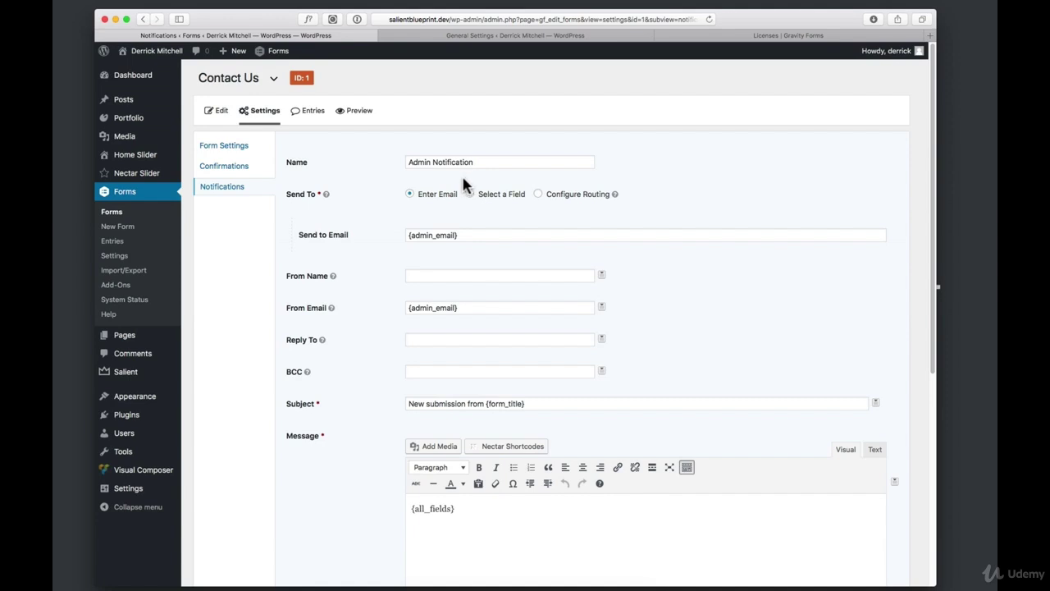
Scroll through the notification settings, then view the form's still-empty Entries list
{"action": "scroll", "coordinate": [477, 342], "scroll_direction": "down", "scroll_amount": 5}
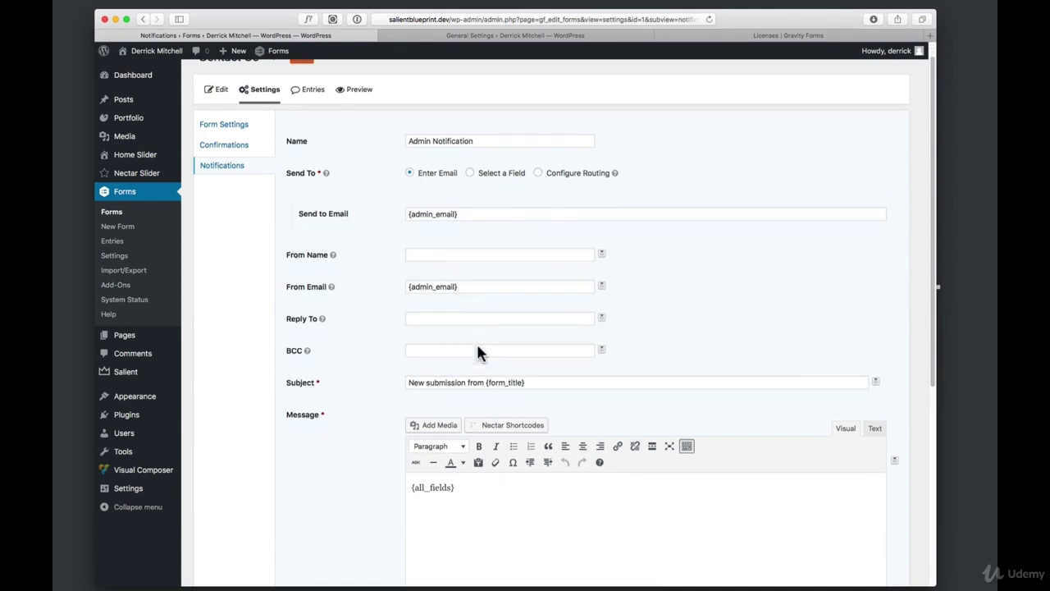
{"action": "scroll", "coordinate": [499, 343], "scroll_direction": "down", "scroll_amount": 7}
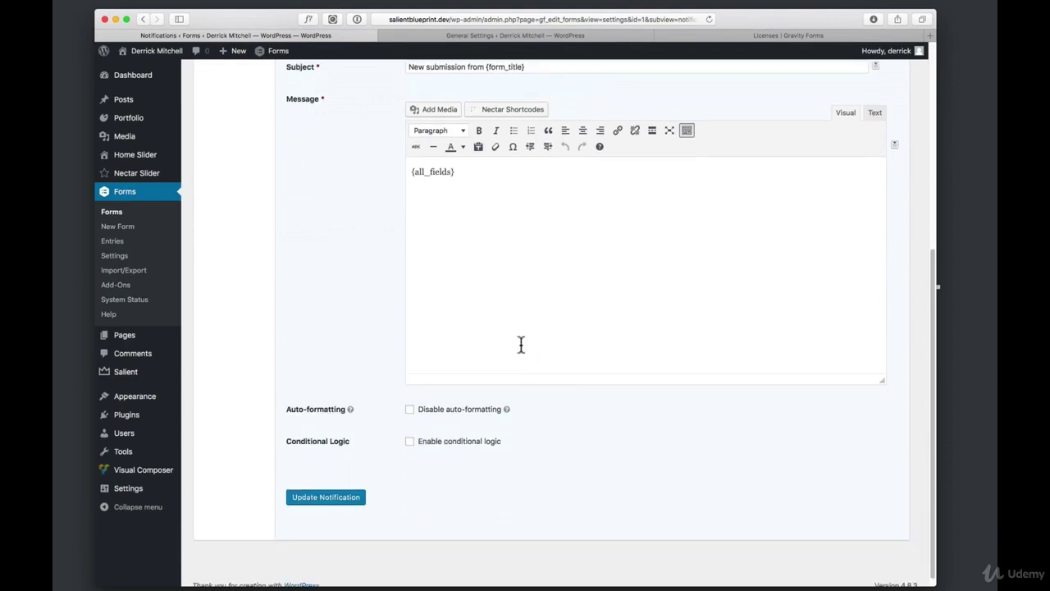
{"action": "scroll", "coordinate": [520, 343], "scroll_direction": "up", "scroll_amount": 12}
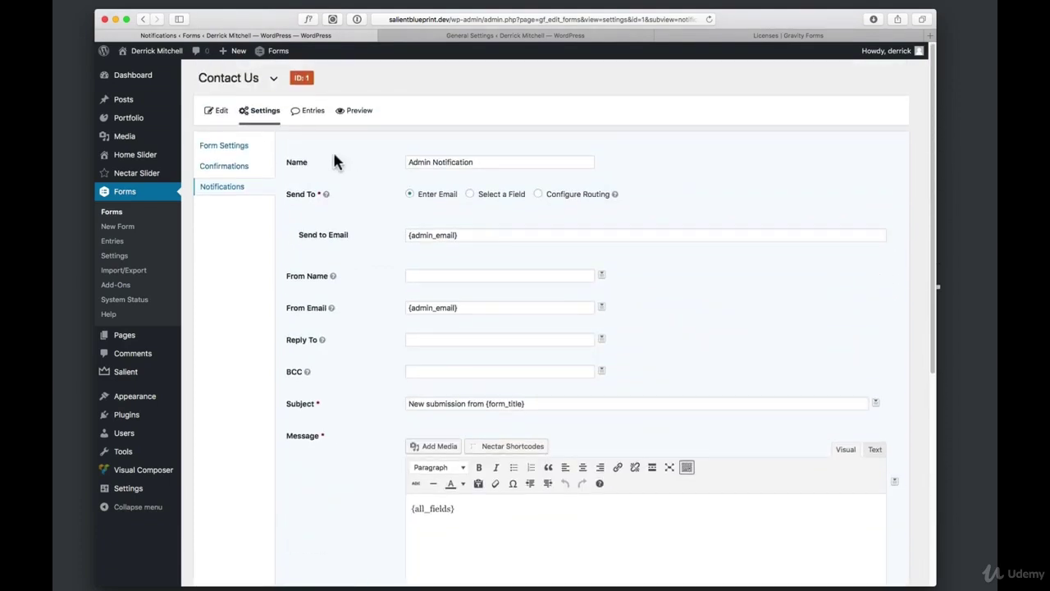
{"action": "left_click", "coordinate": [314, 114]}
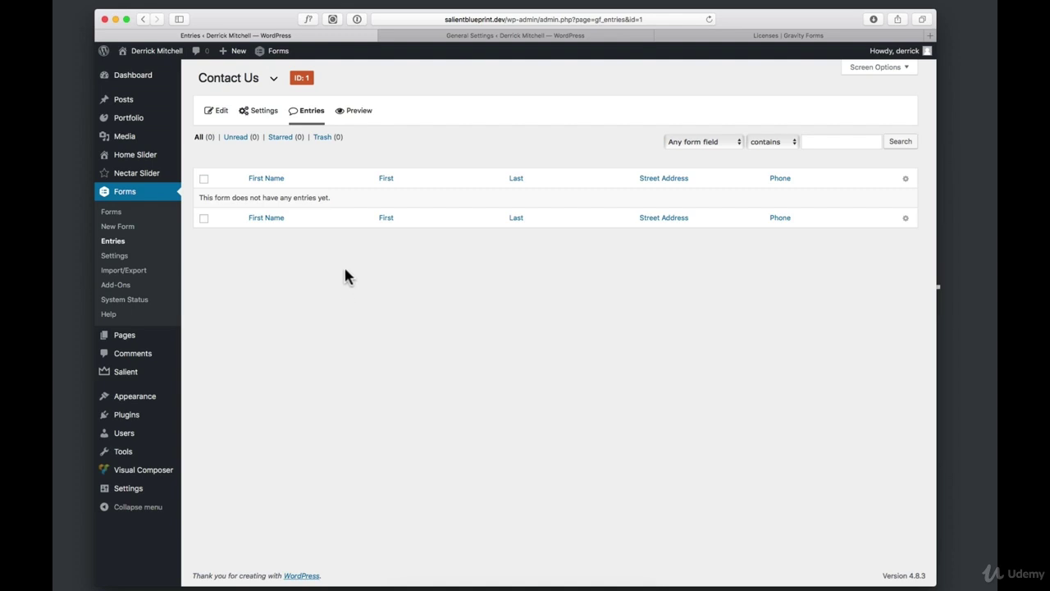
Preview the Contact Us form, trying its First Name, Name and Street Address fields, then open Pages
{"action": "left_click", "coordinate": [353, 112]}
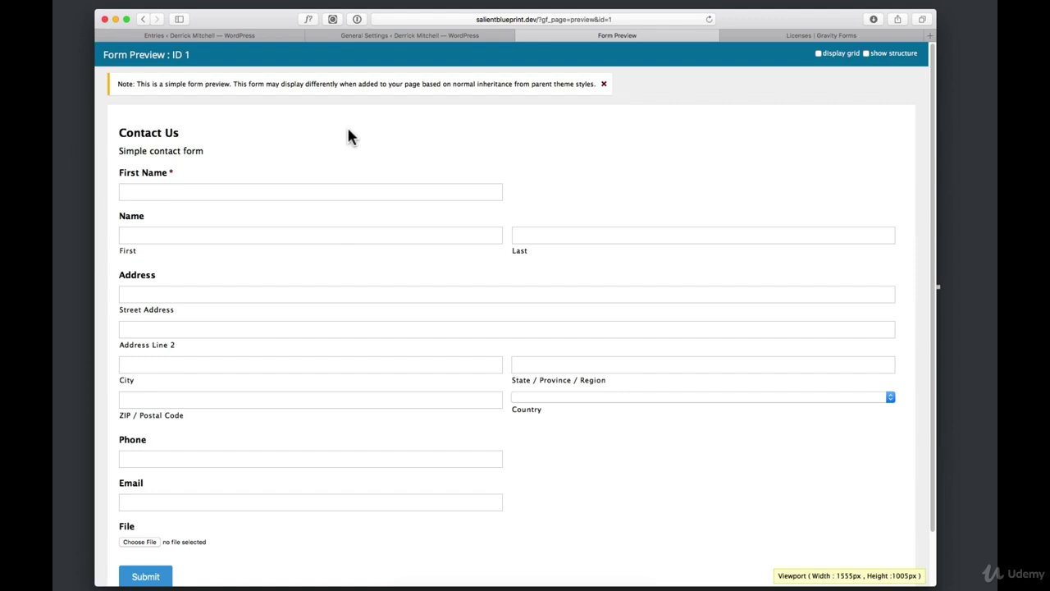
{"action": "left_click", "coordinate": [185, 193]}
{"action": "left_click", "coordinate": [187, 238]}
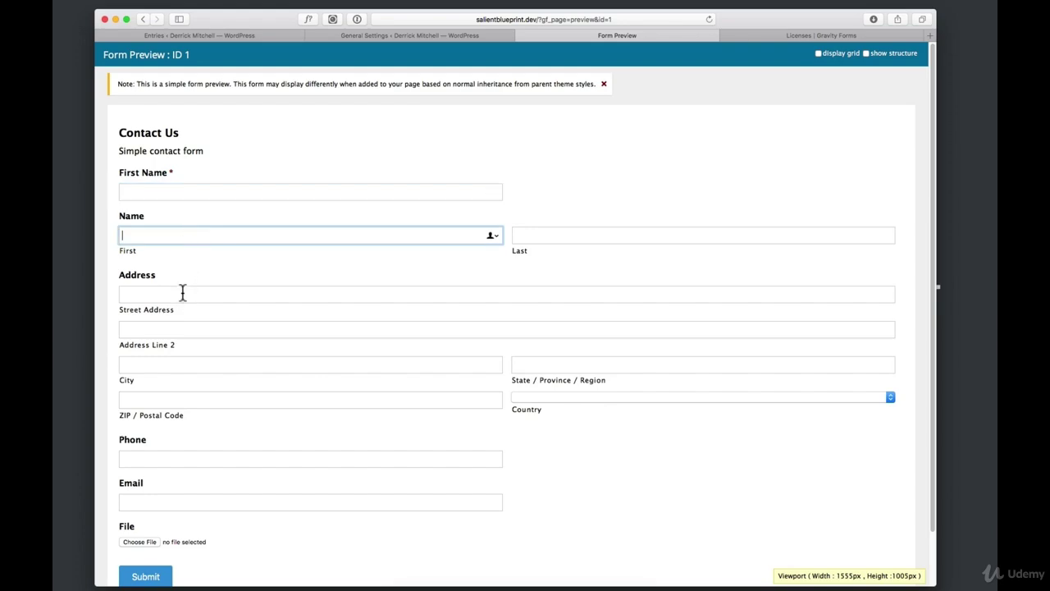
{"action": "left_click", "coordinate": [182, 294]}
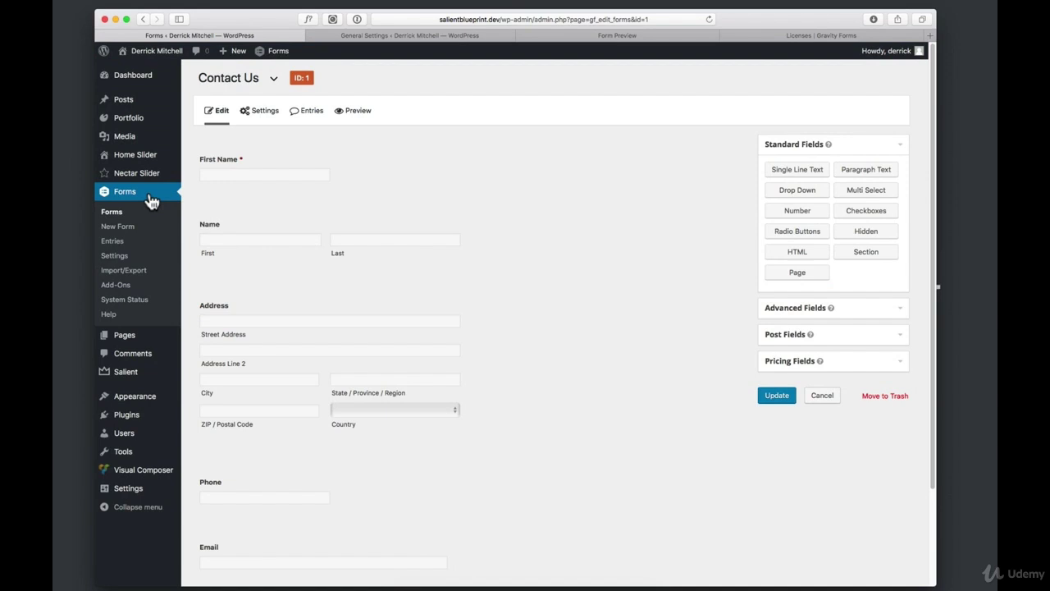
{"action": "left_click", "coordinate": [123, 337]}
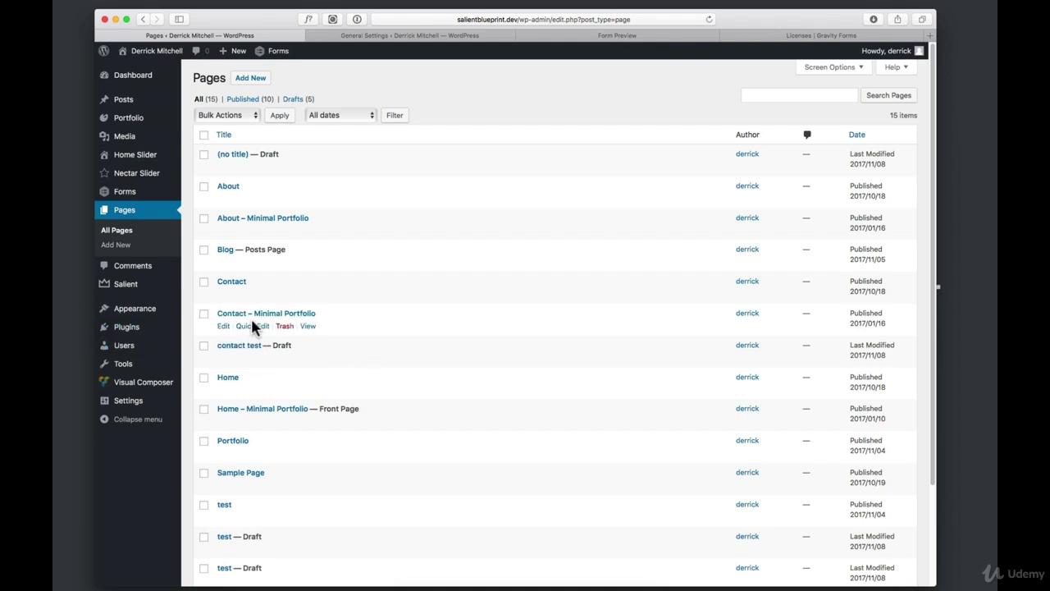
Preview the Contact – Minimal Portfolio page, then return to its Edit Page screen
{"action": "left_click", "coordinate": [223, 326]}
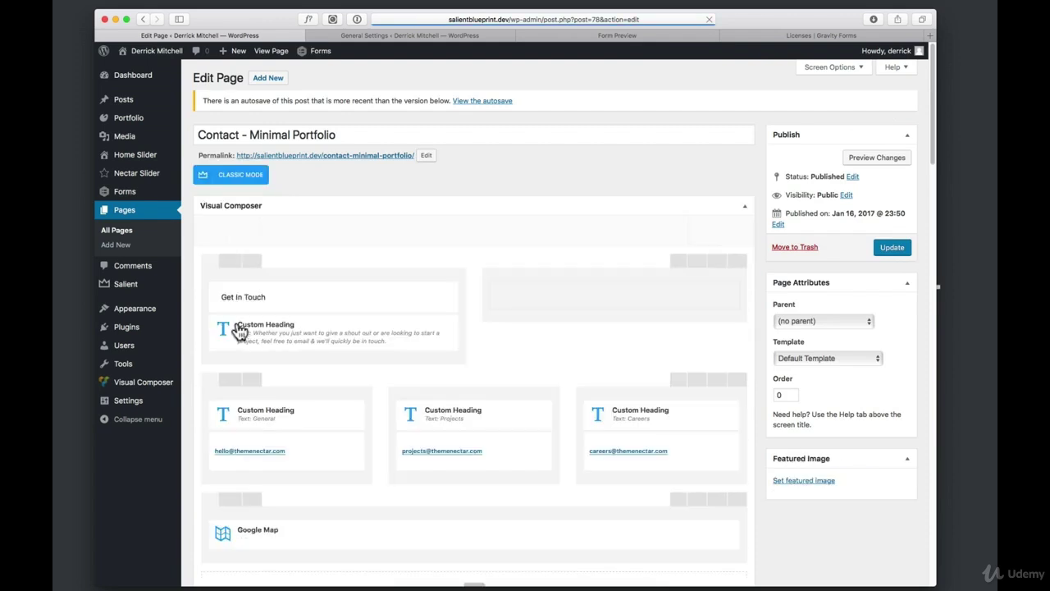
{"action": "left_click", "coordinate": [879, 160]}
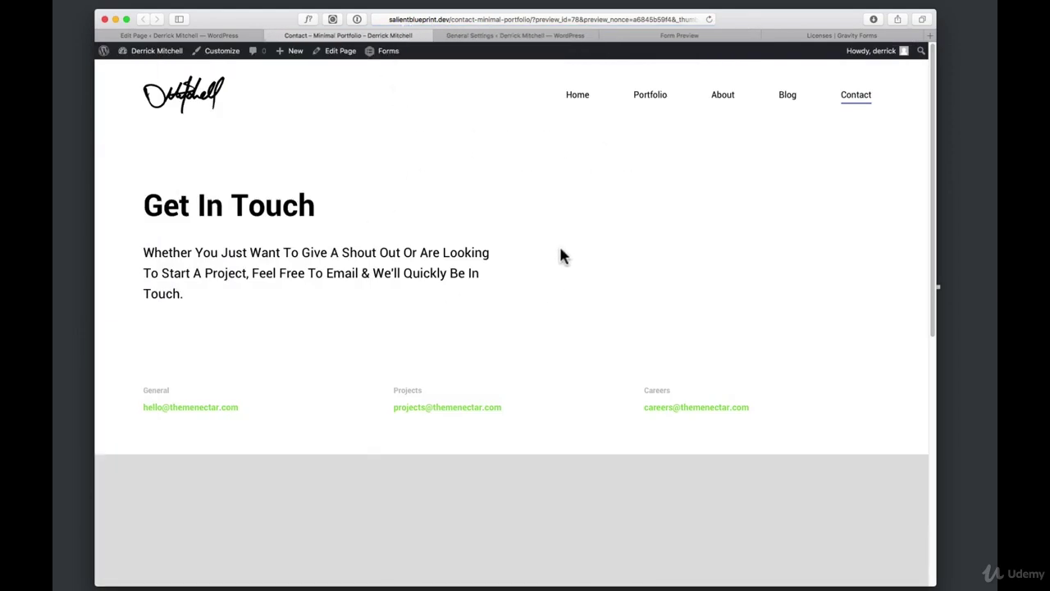
{"action": "scroll", "coordinate": [561, 250], "scroll_direction": "down", "scroll_amount": 5}
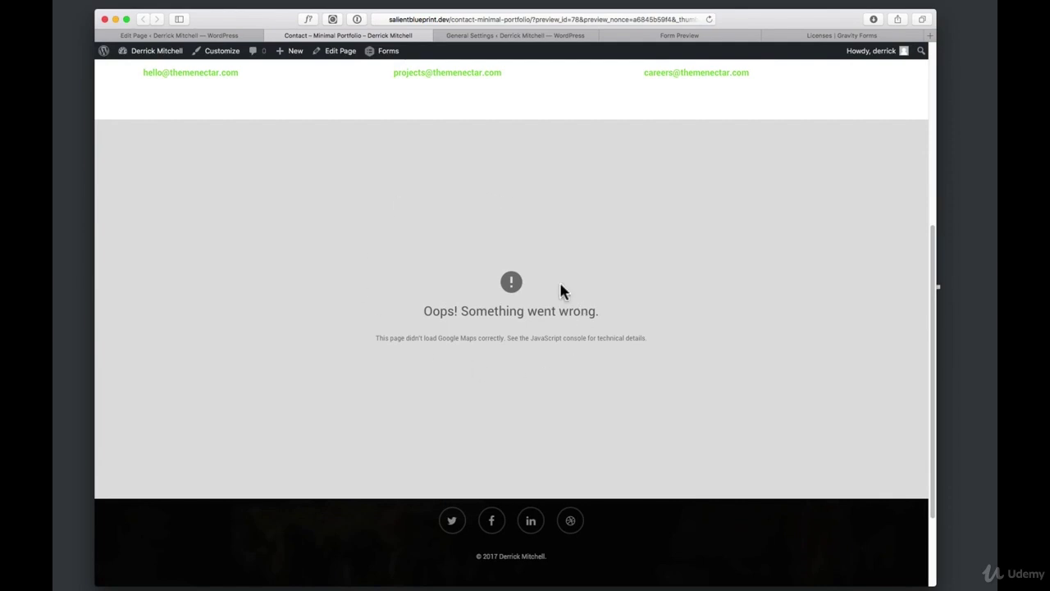
{"action": "scroll", "coordinate": [550, 263], "scroll_direction": "up", "scroll_amount": 5}
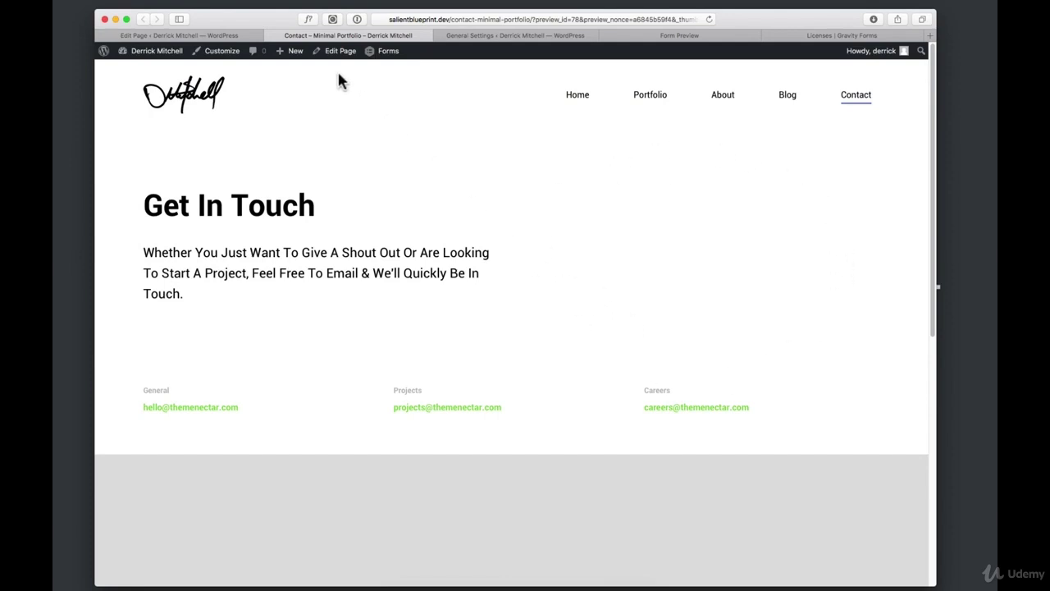
{"action": "left_click", "coordinate": [271, 35]}
{"action": "left_click", "coordinate": [236, 36]}
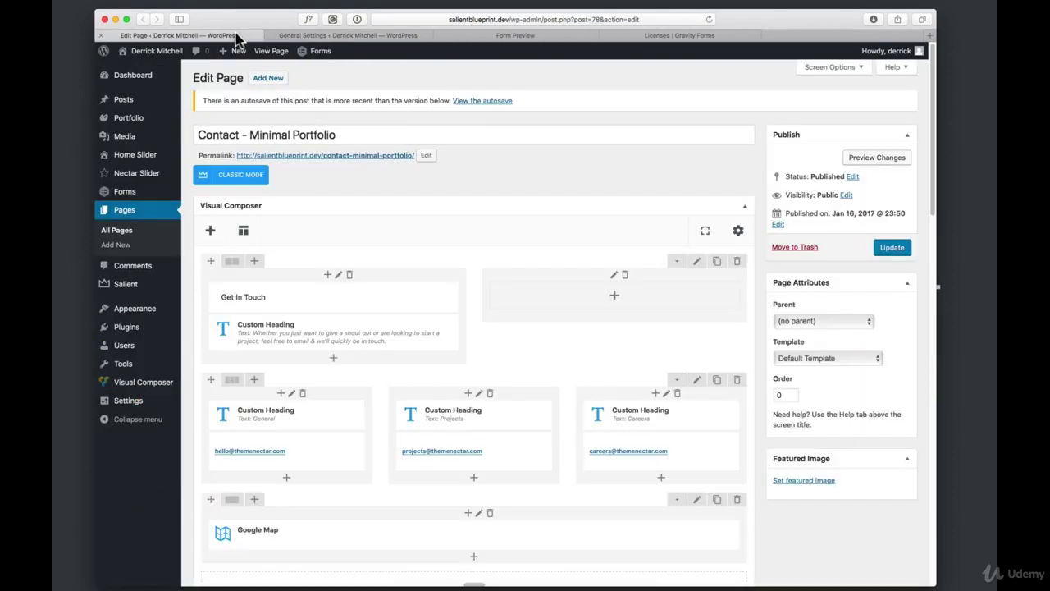
Add a Gravity Form element to the empty column beside the Get In Touch heading
{"action": "left_click", "coordinate": [616, 303]}
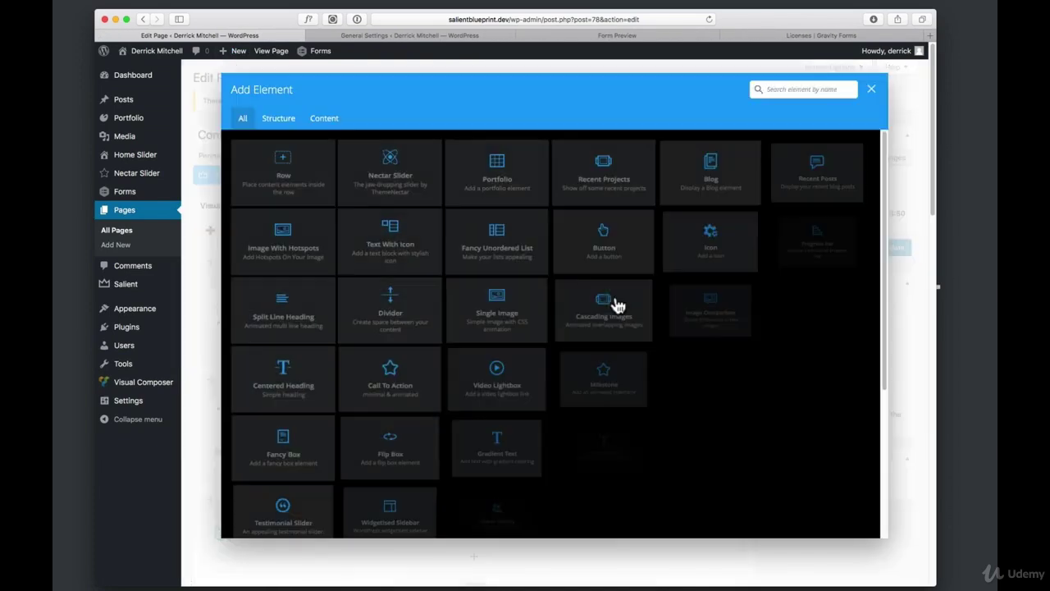
{"action": "left_click", "coordinate": [792, 89]}
{"action": "type", "text": "gra"}
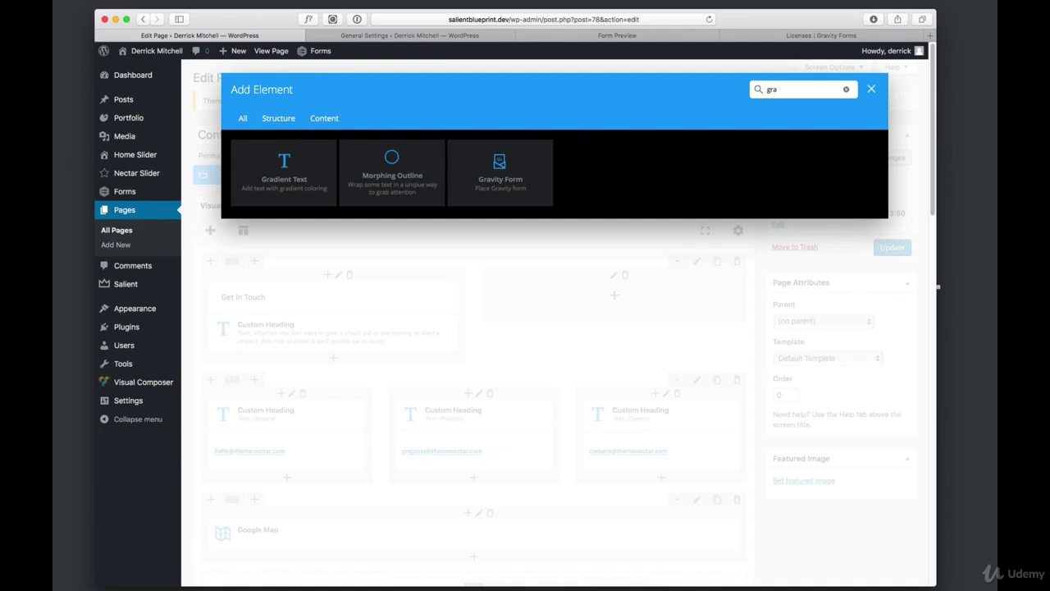
{"action": "type", "text": "vity"}
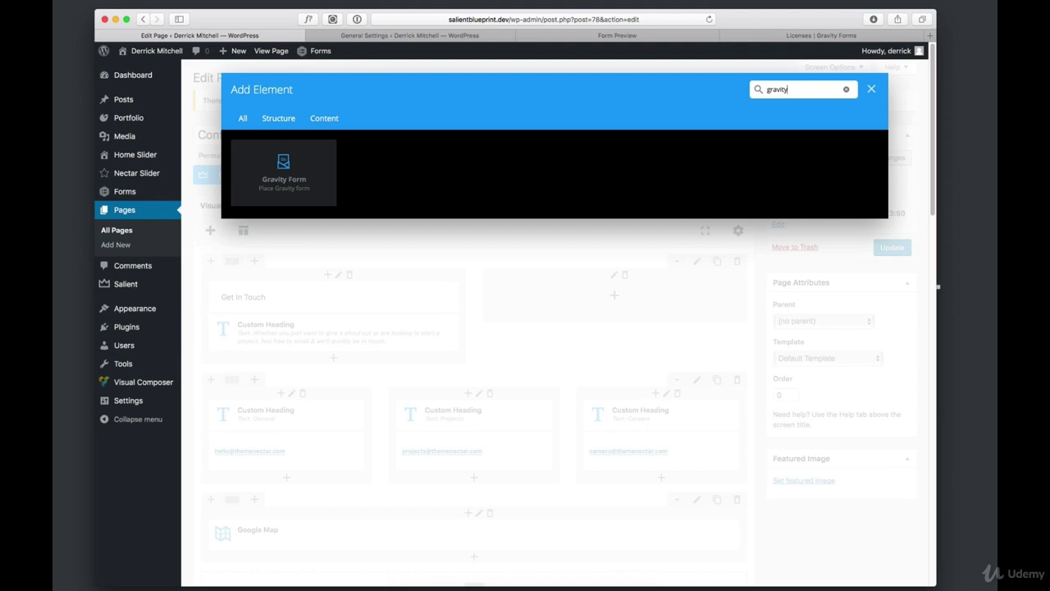
{"action": "left_click", "coordinate": [298, 173]}
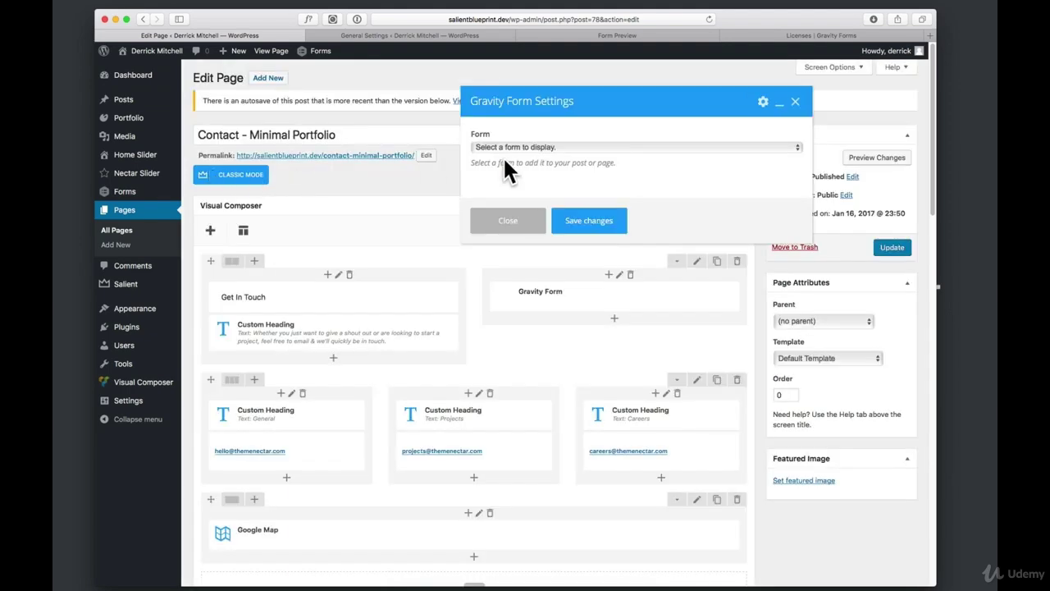
Set the element to display the Contact Us form, save it, and preview the page
{"action": "left_click", "coordinate": [606, 146]}
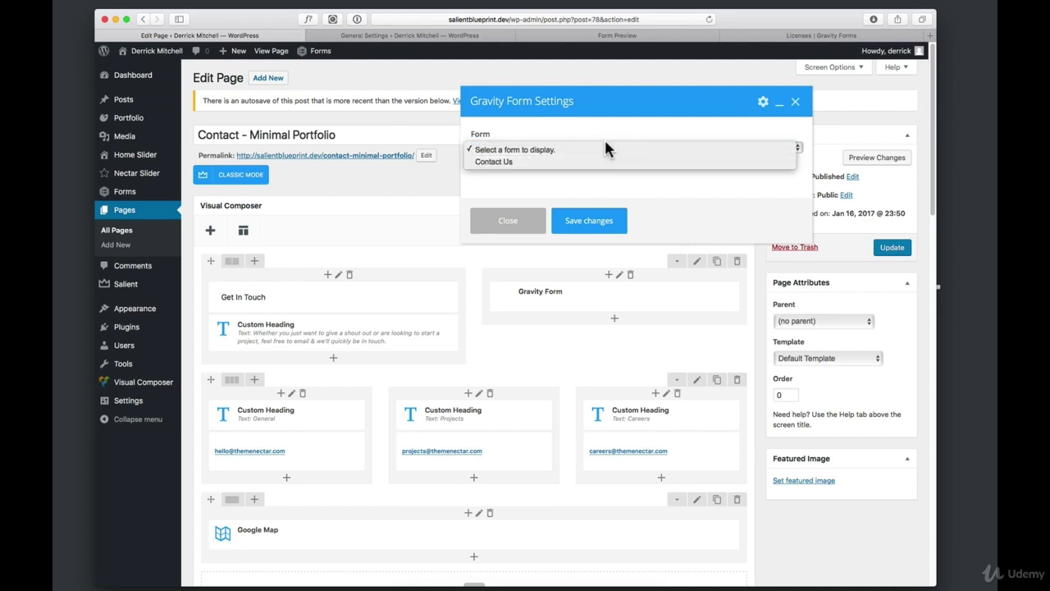
{"action": "left_click", "coordinate": [506, 161]}
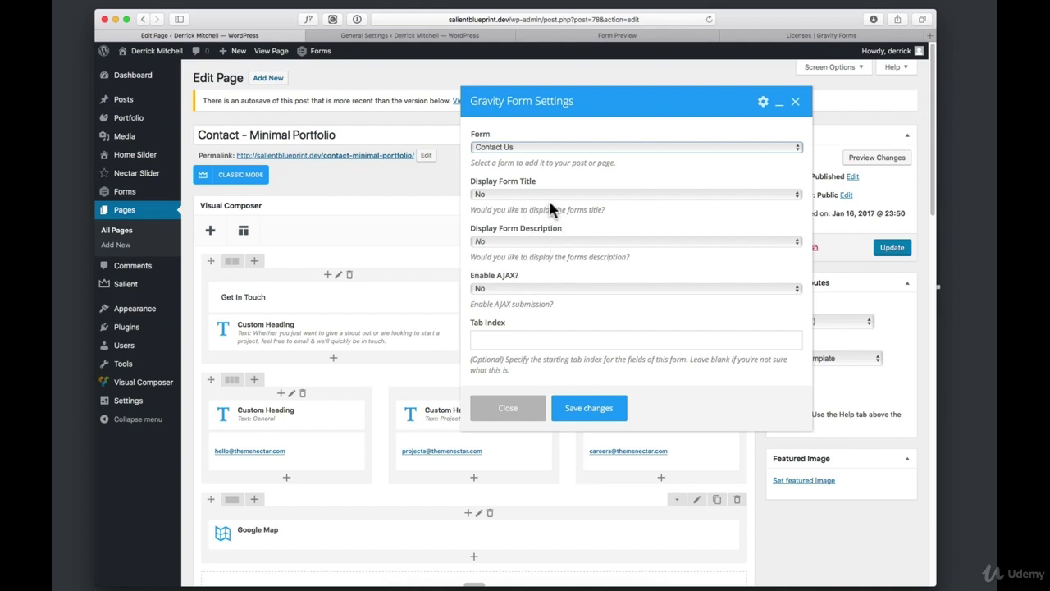
{"action": "scroll", "coordinate": [538, 279], "scroll_direction": "down", "scroll_amount": 2}
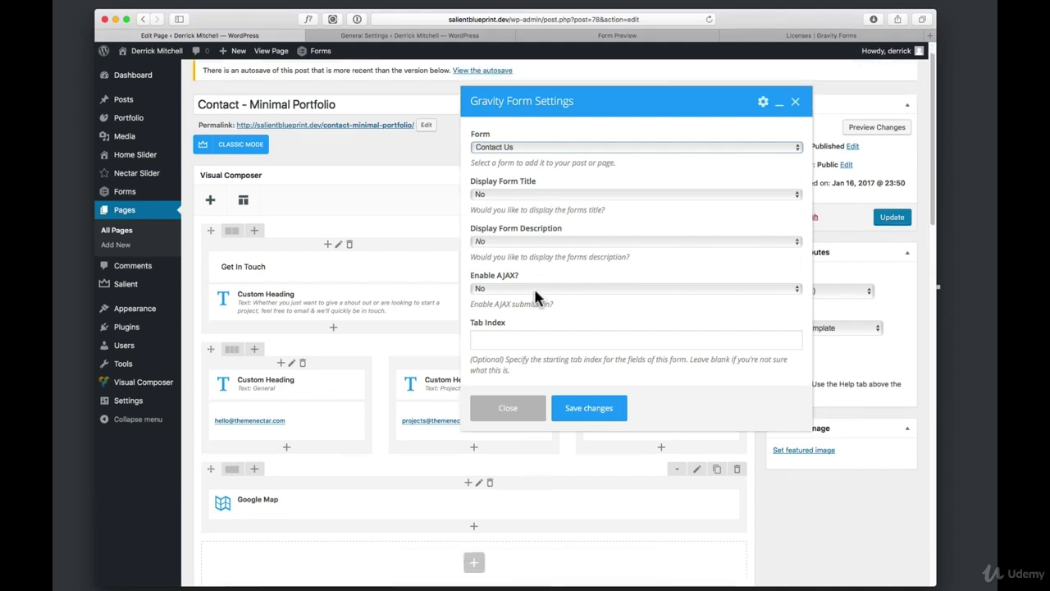
{"action": "left_click", "coordinate": [598, 410]}
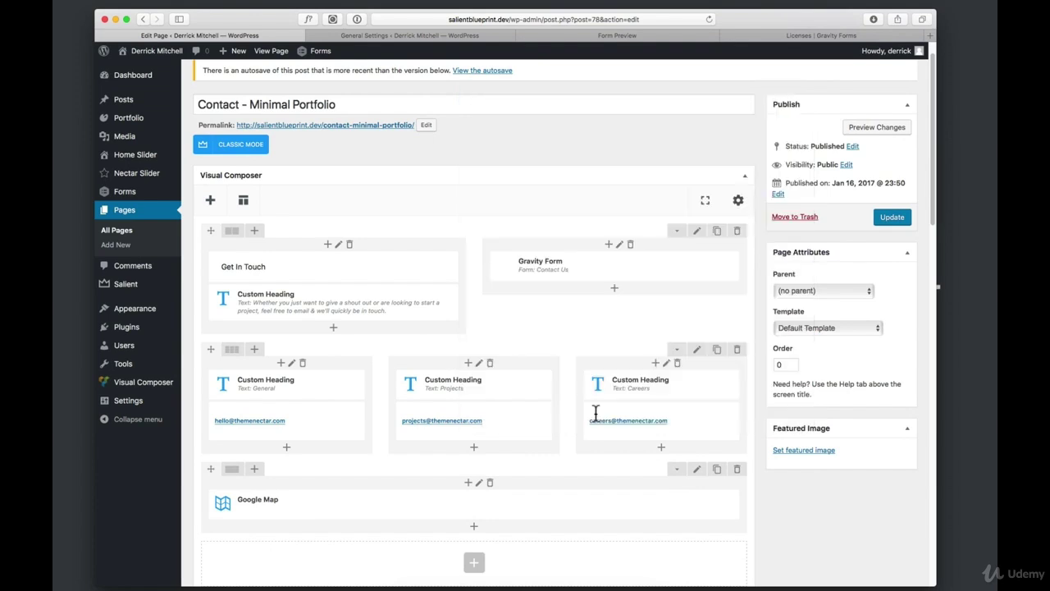
{"action": "left_click", "coordinate": [888, 129]}
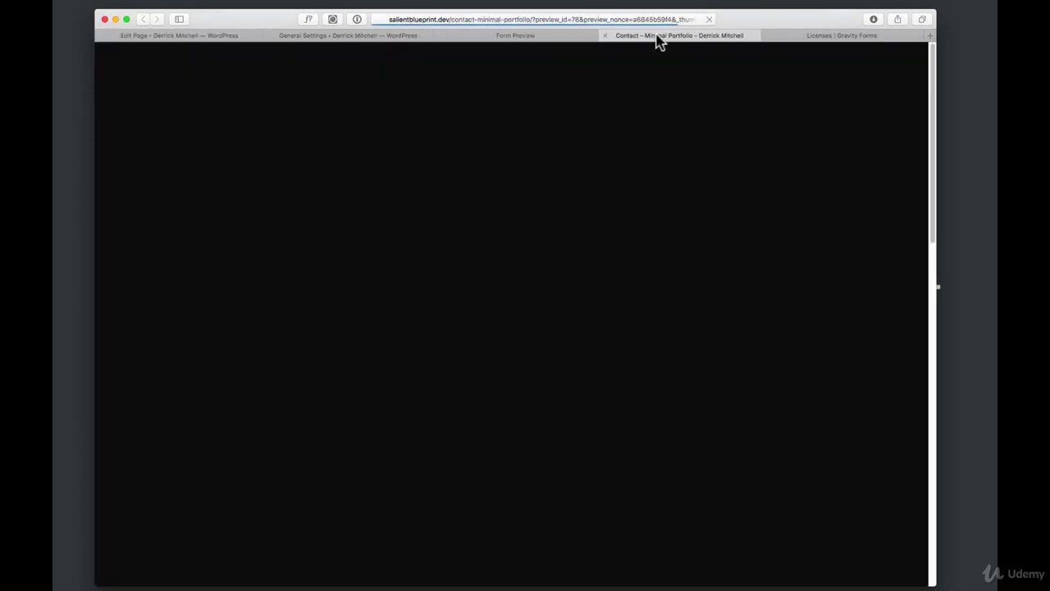
Scroll through the Contact page preview to check the embedded Contact Us form
{"action": "left_click_drag", "start_coordinate": [656, 40], "coordinate": [348, 35]}
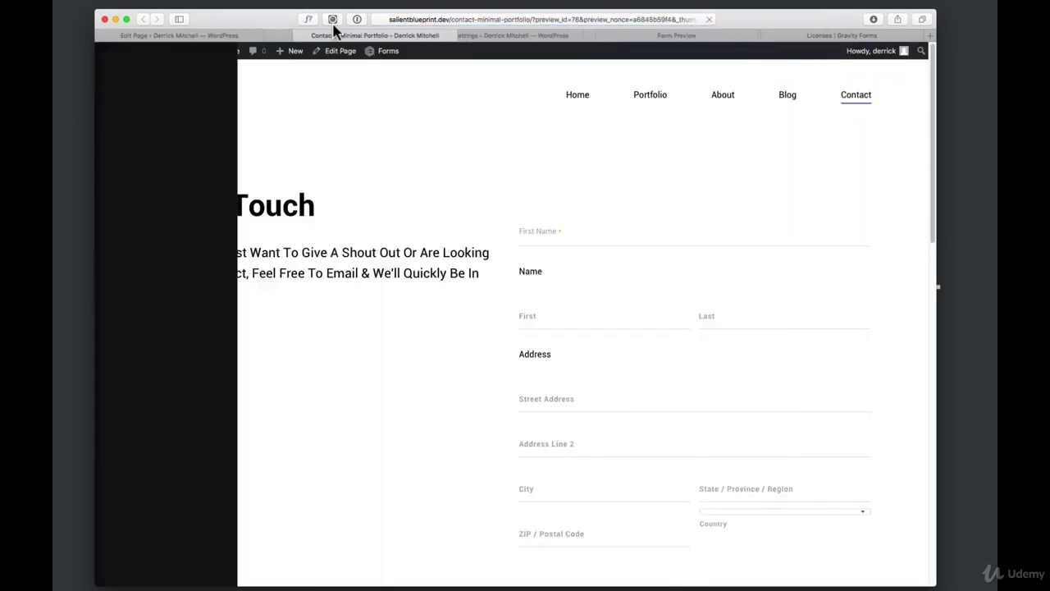
{"action": "scroll", "coordinate": [586, 282], "scroll_direction": "down", "scroll_amount": 3}
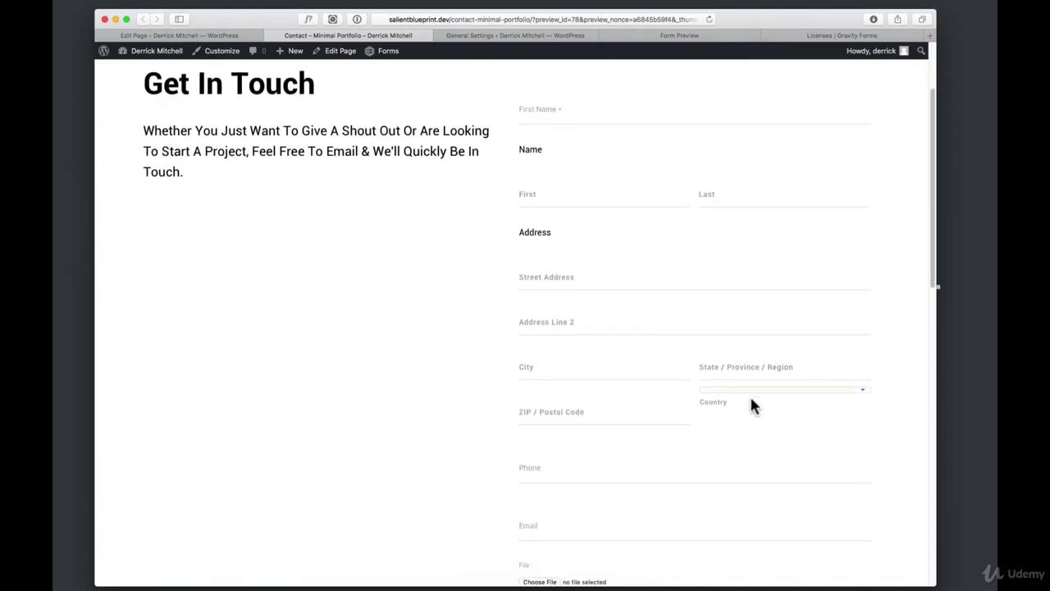
{"action": "scroll", "coordinate": [552, 308], "scroll_direction": "down", "scroll_amount": 3}
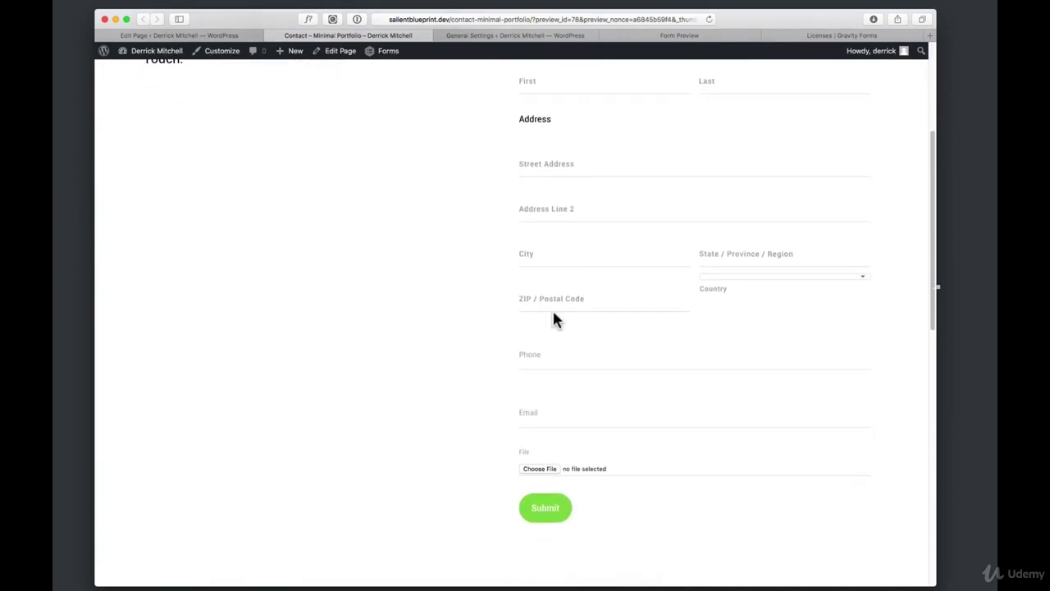
{"action": "scroll", "coordinate": [553, 309], "scroll_direction": "down", "scroll_amount": 3}
{"action": "scroll", "coordinate": [554, 310], "scroll_direction": "up", "scroll_amount": 8}
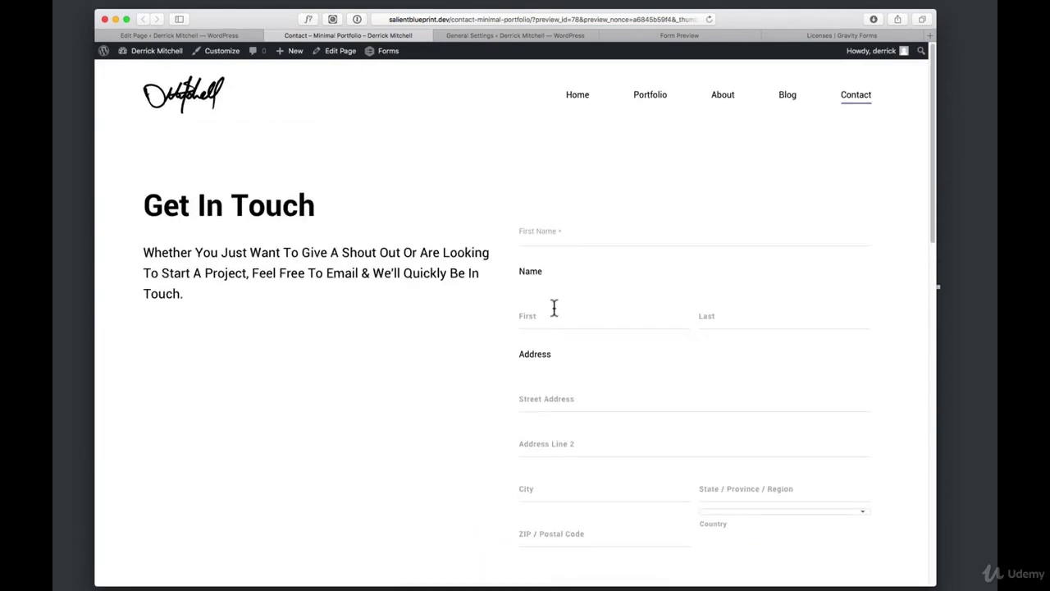
Back in the Contact page editor, dismiss the element library and open Pages > All Pages
{"action": "key", "text": "ctrl+shift+Tab"}
{"action": "left_click", "coordinate": [615, 314]}
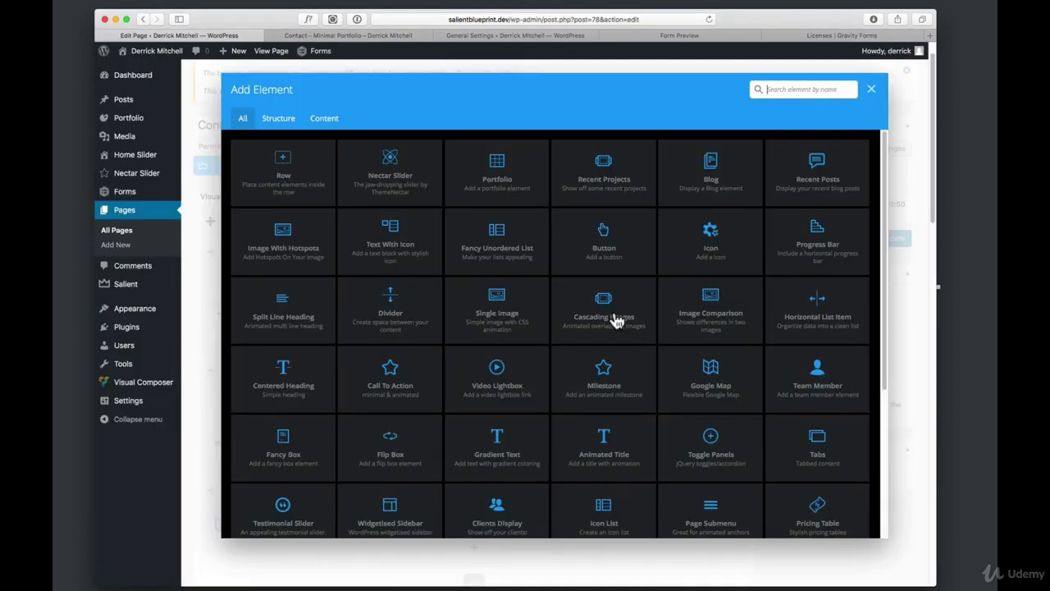
{"action": "left_click", "coordinate": [872, 89]}
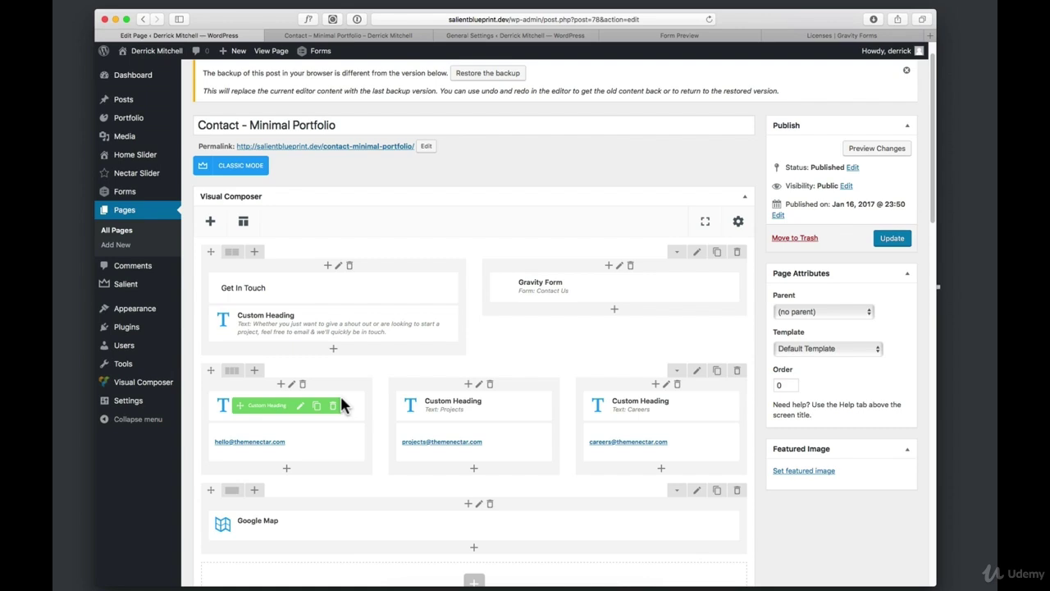
{"action": "left_click", "coordinate": [136, 215]}
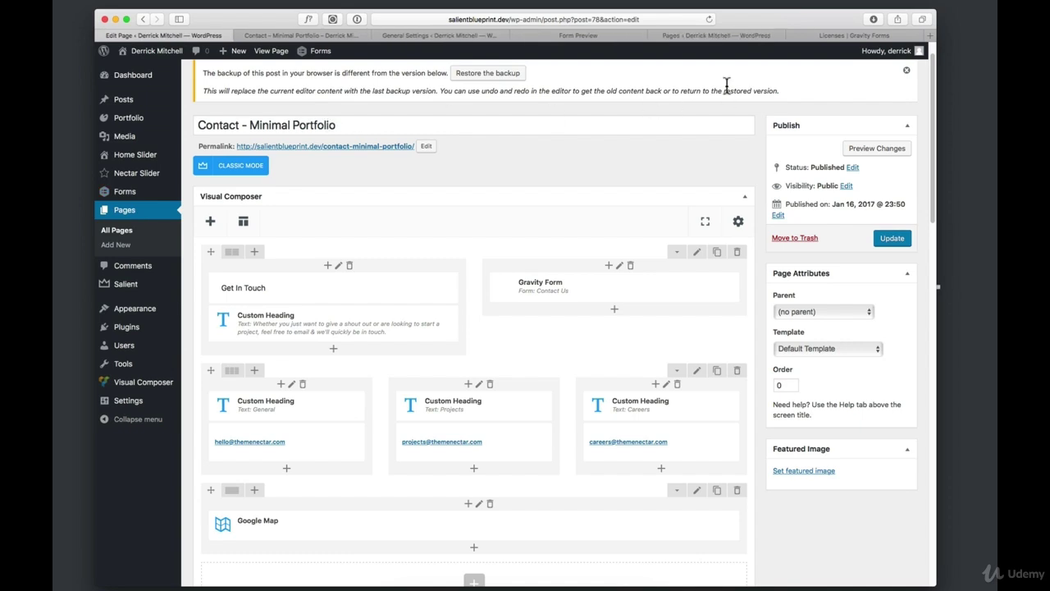
{"action": "left_click_drag", "start_coordinate": [287, 35], "coordinate": [259, 35]}
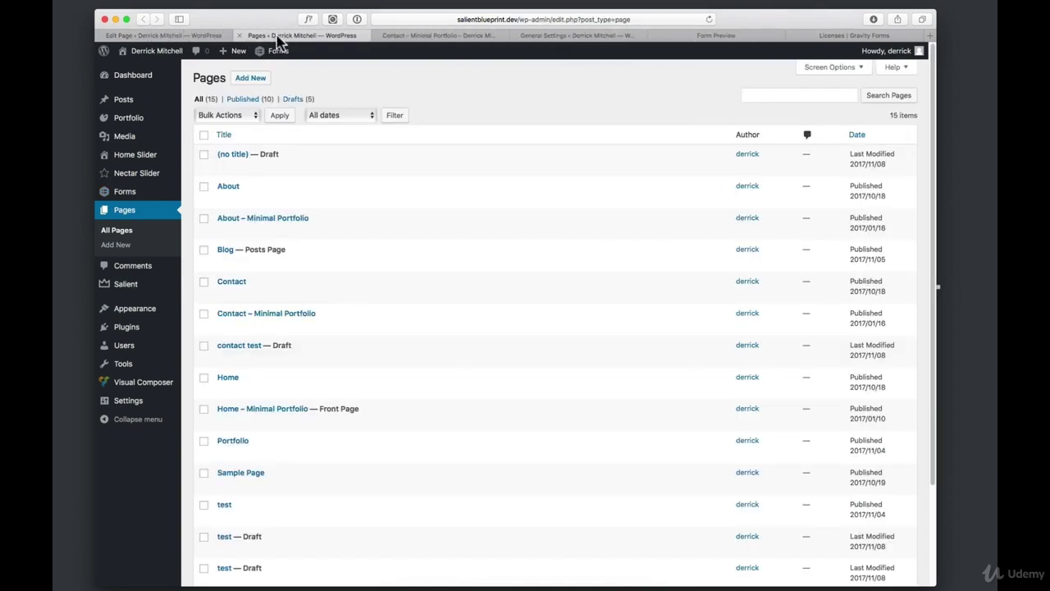
Start a new blank page from the pages list
{"action": "left_click", "coordinate": [184, 36]}
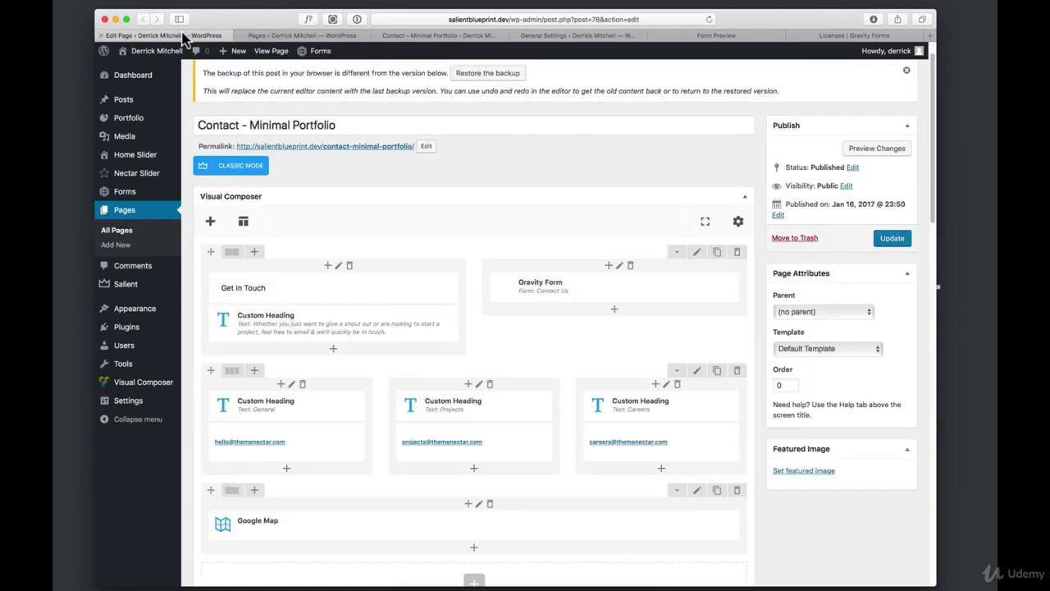
{"action": "left_click", "coordinate": [319, 38]}
{"action": "left_click", "coordinate": [254, 79]}
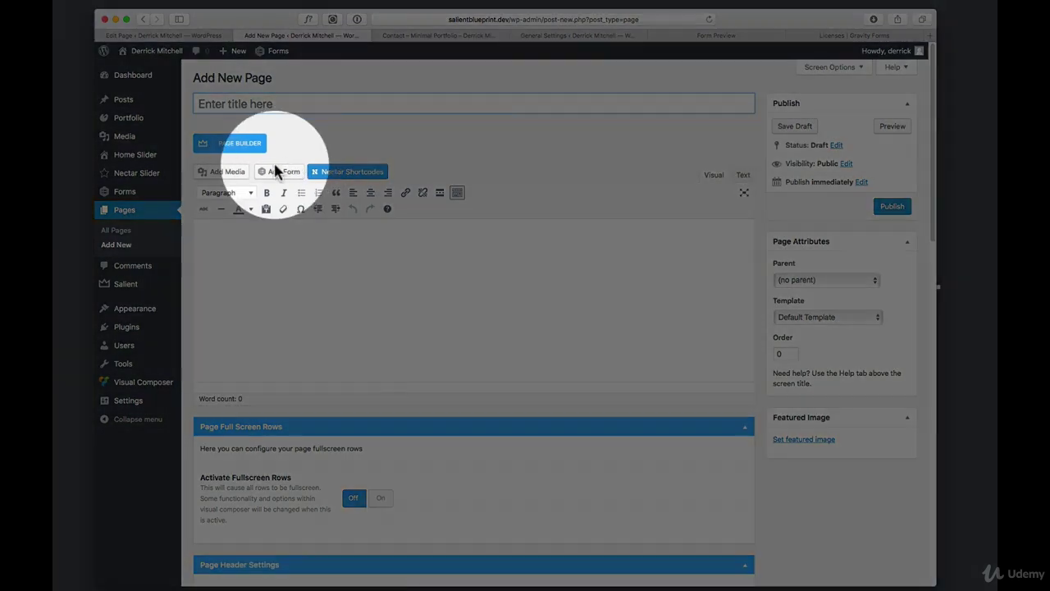
Insert the Contact Us form shortcode with title and description enabled into the page
{"action": "left_click", "coordinate": [279, 171]}
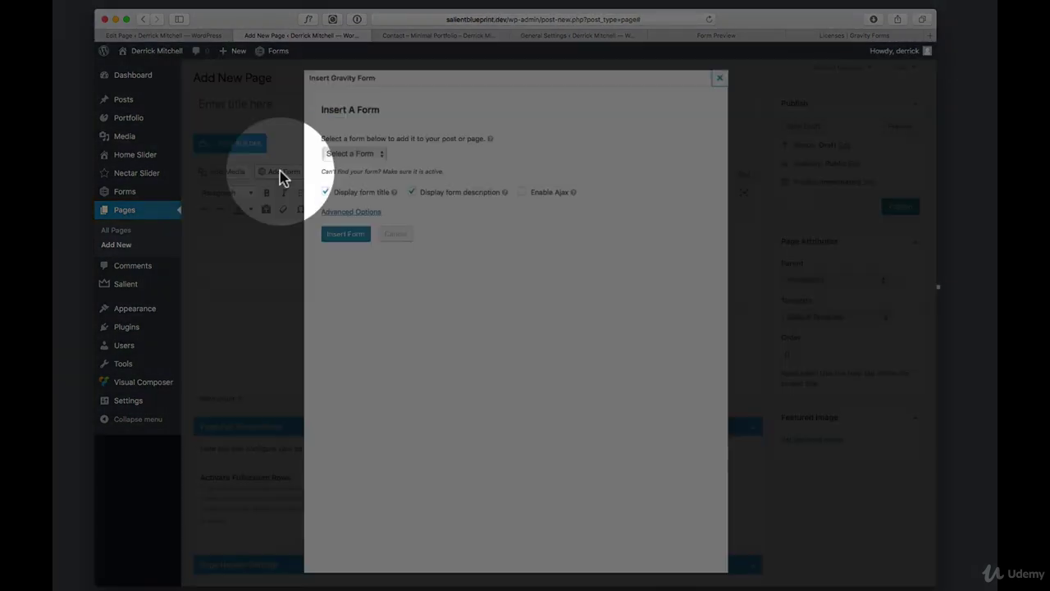
{"action": "left_click", "coordinate": [361, 154]}
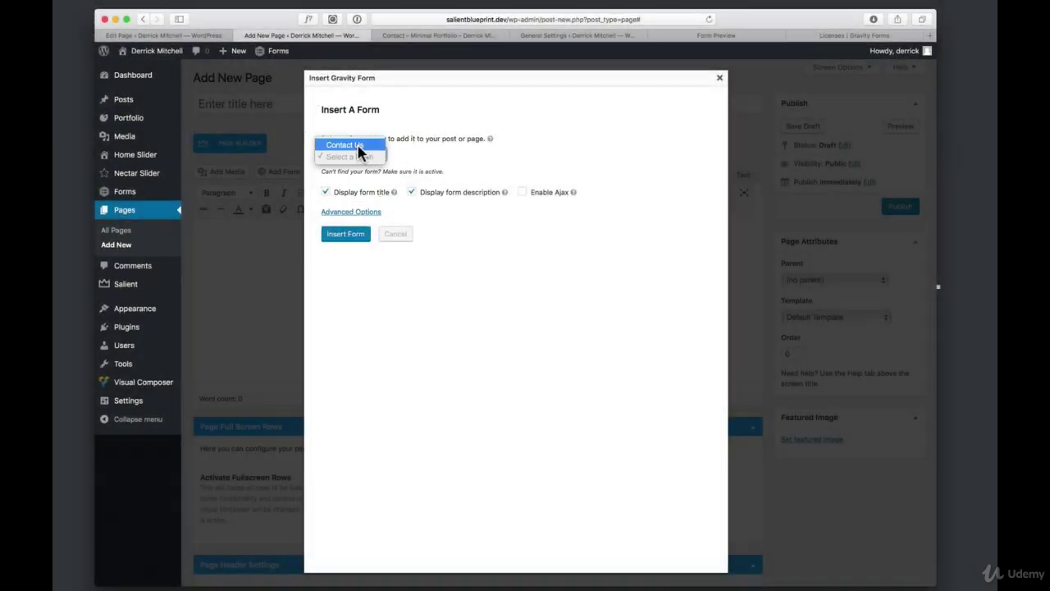
{"action": "left_click", "coordinate": [359, 146]}
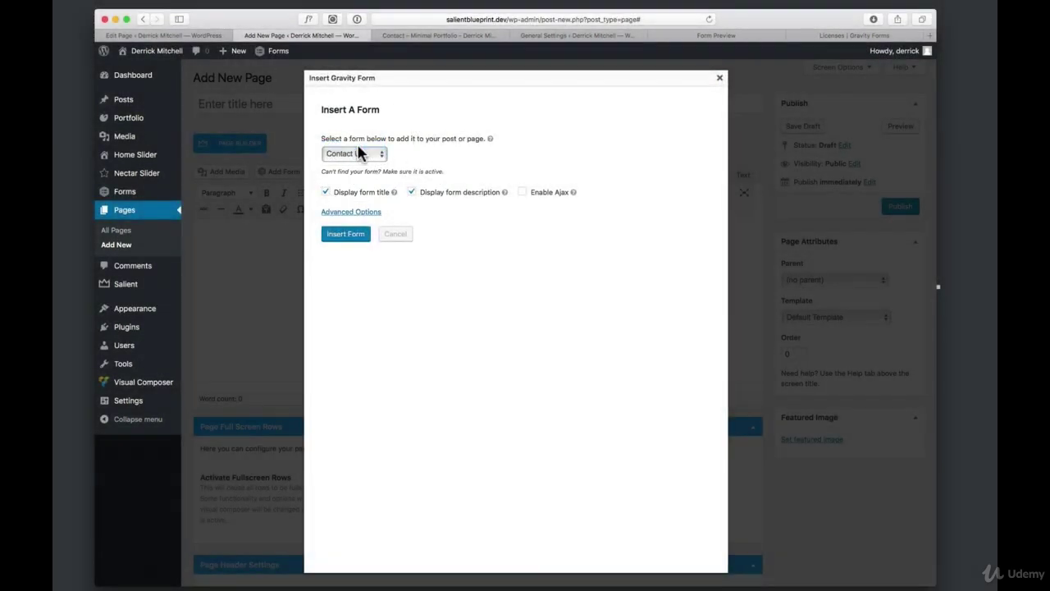
{"action": "left_click", "coordinate": [369, 213]}
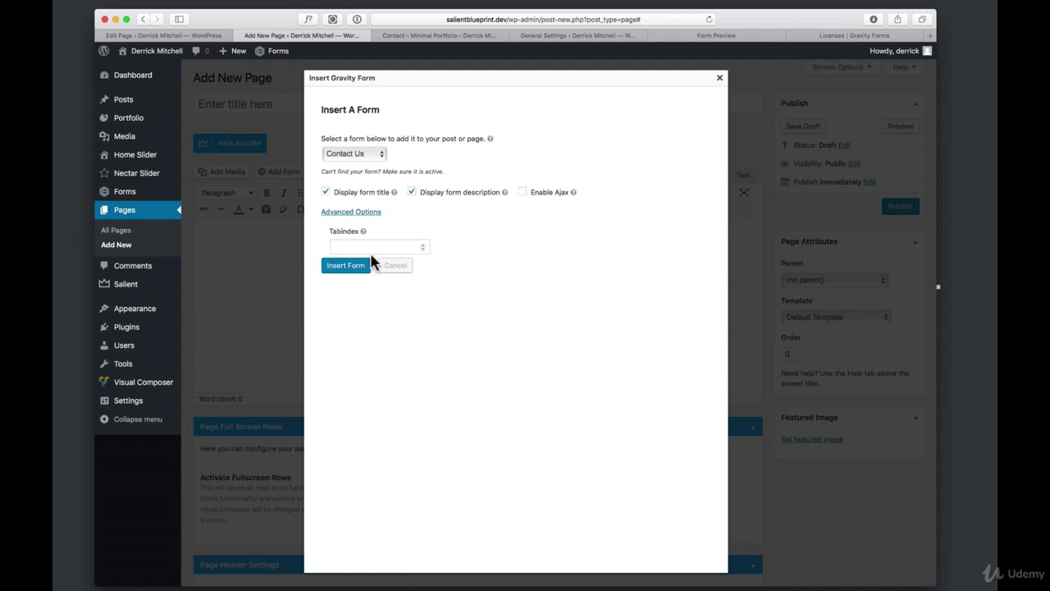
{"action": "left_click", "coordinate": [355, 269]}
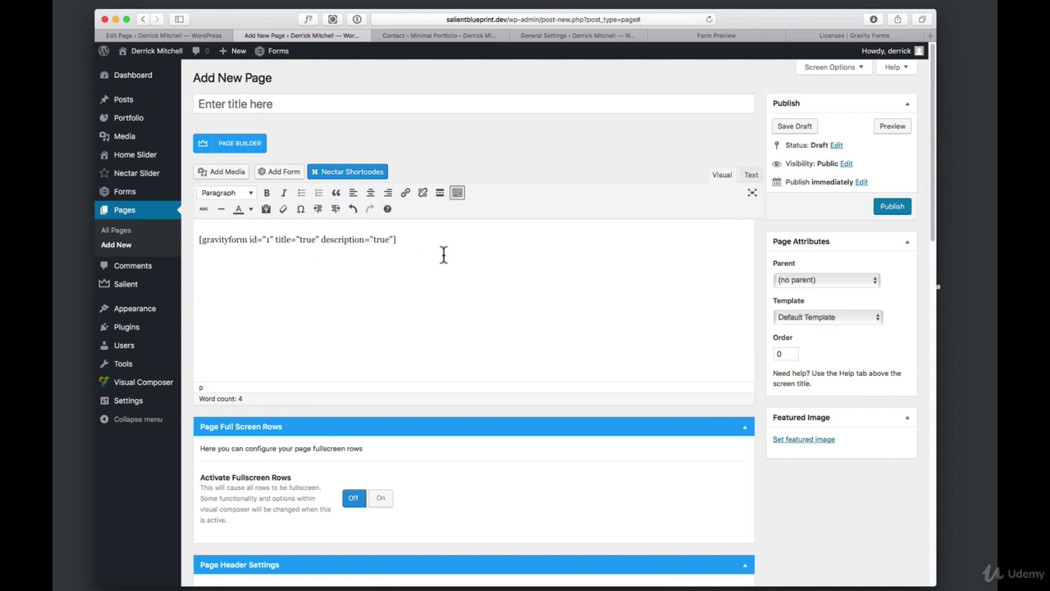
{"action": "left_click_drag", "start_coordinate": [397, 239], "coordinate": [200, 237]}
{"action": "left_click", "coordinate": [289, 255]}
Search Google for 'gravity forms shortcode' in a new tab
{"action": "key", "text": "super+t"}
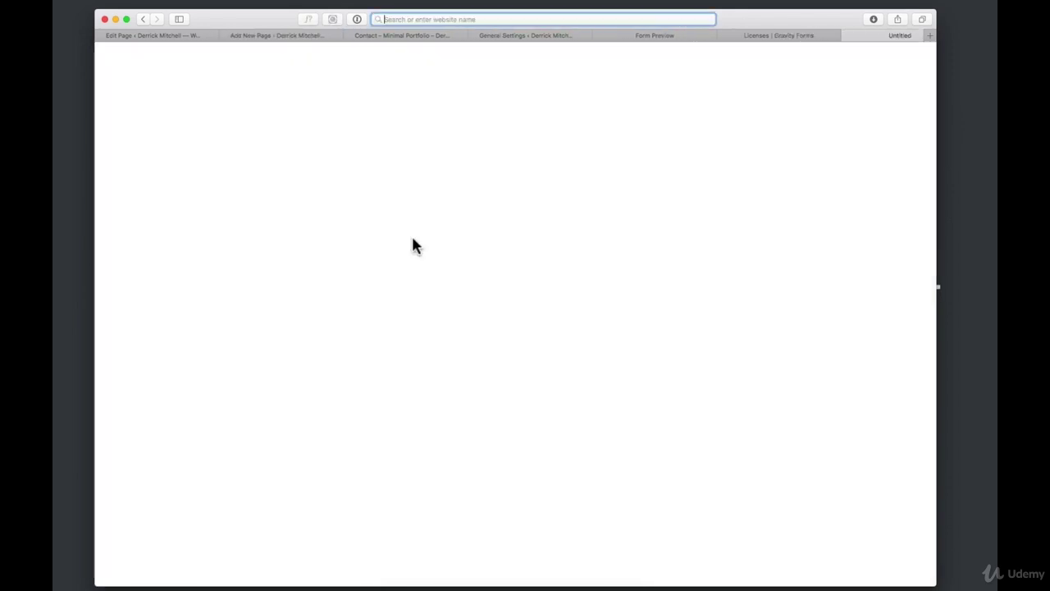
{"action": "type", "text": "gra"}
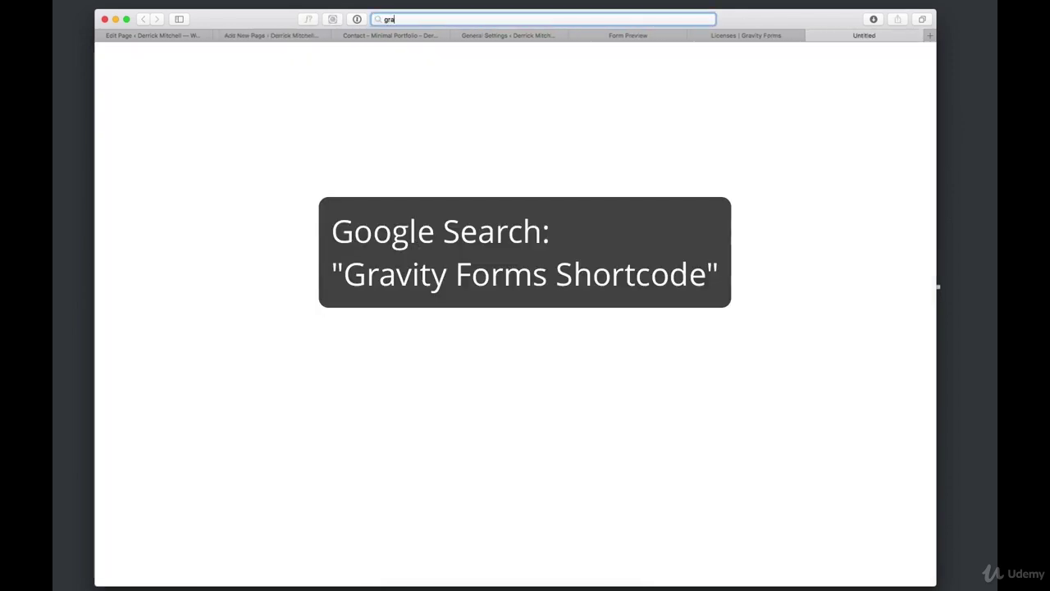
{"action": "type", "text": "vity forms shortcode"}
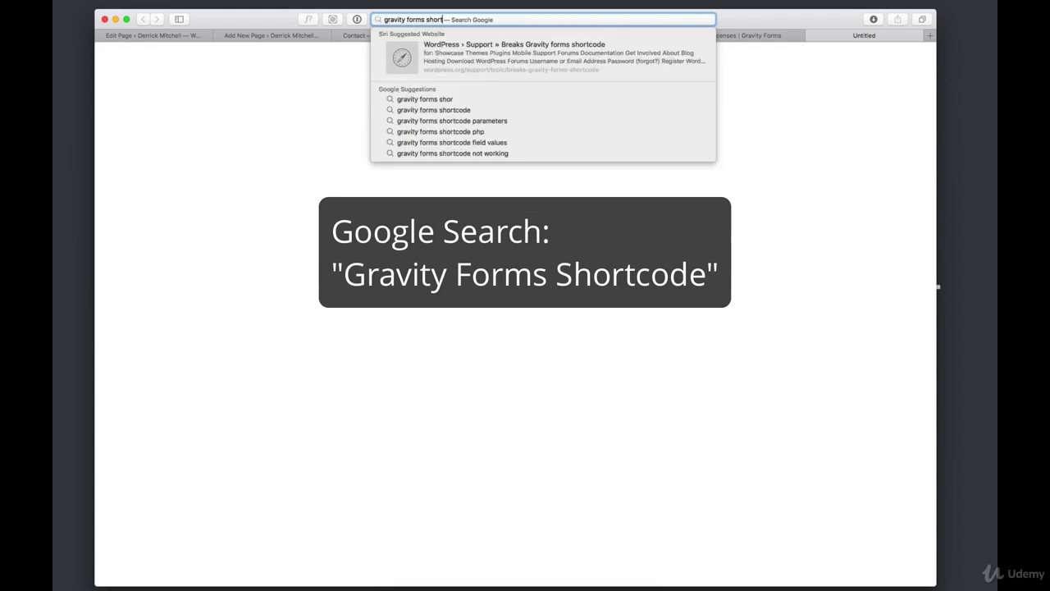
{"action": "key", "text": "Return"}
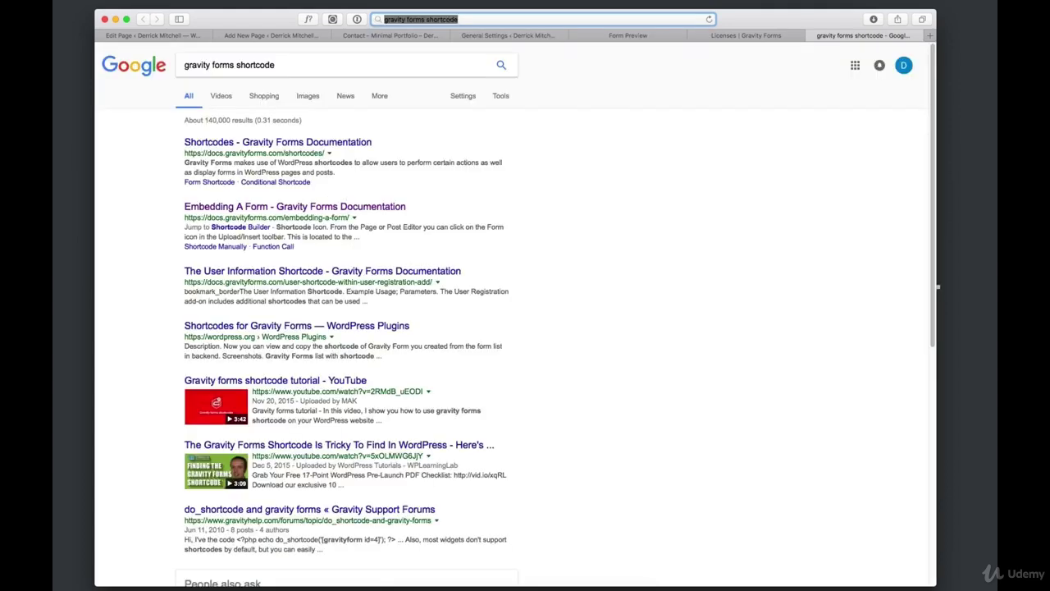
Open the Embedding A Form documentation page and select its manual shortcode example
{"action": "left_click", "coordinate": [342, 207]}
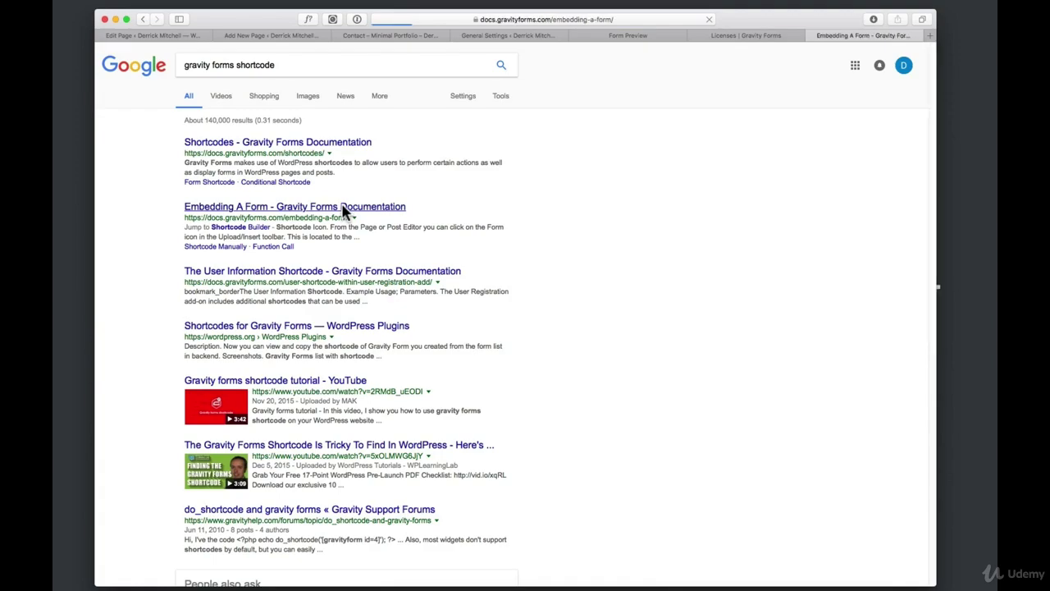
{"action": "scroll", "coordinate": [591, 255], "scroll_direction": "down", "scroll_amount": 15}
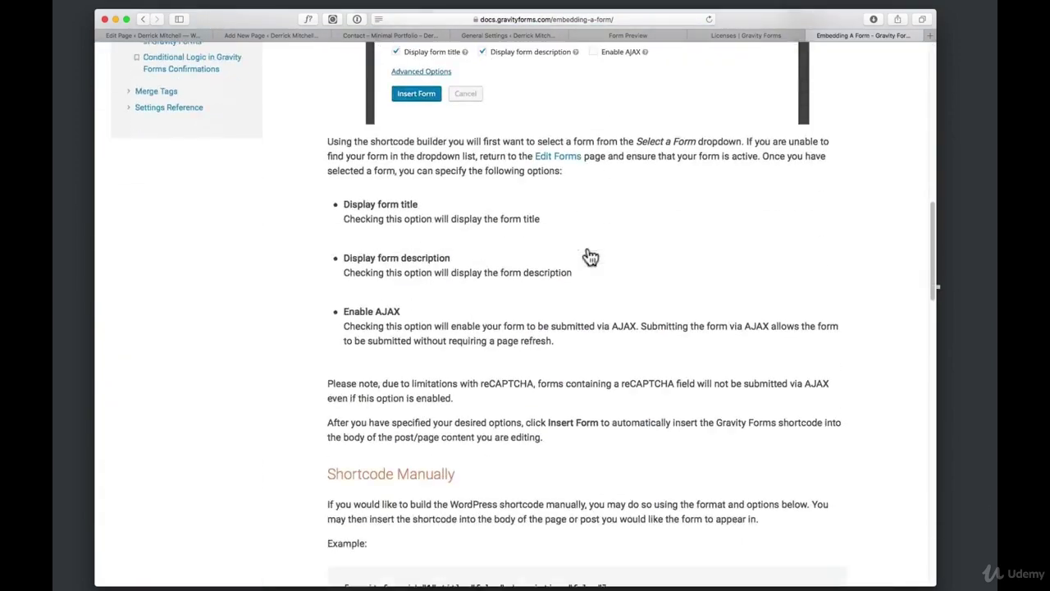
{"action": "scroll", "coordinate": [590, 254], "scroll_direction": "up", "scroll_amount": 1}
{"action": "left_click_drag", "start_coordinate": [609, 237], "coordinate": [343, 238]}
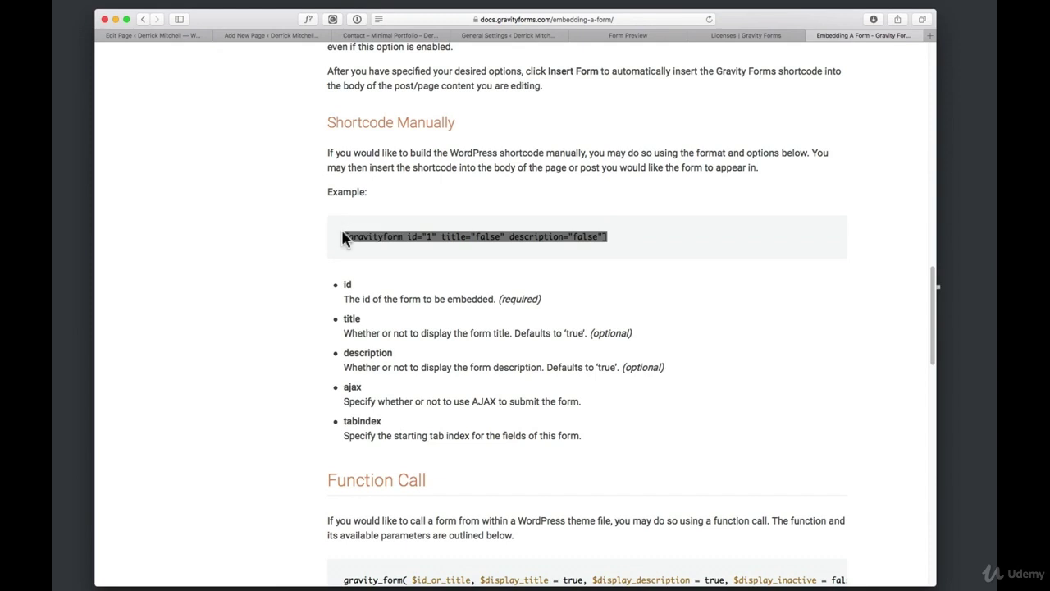
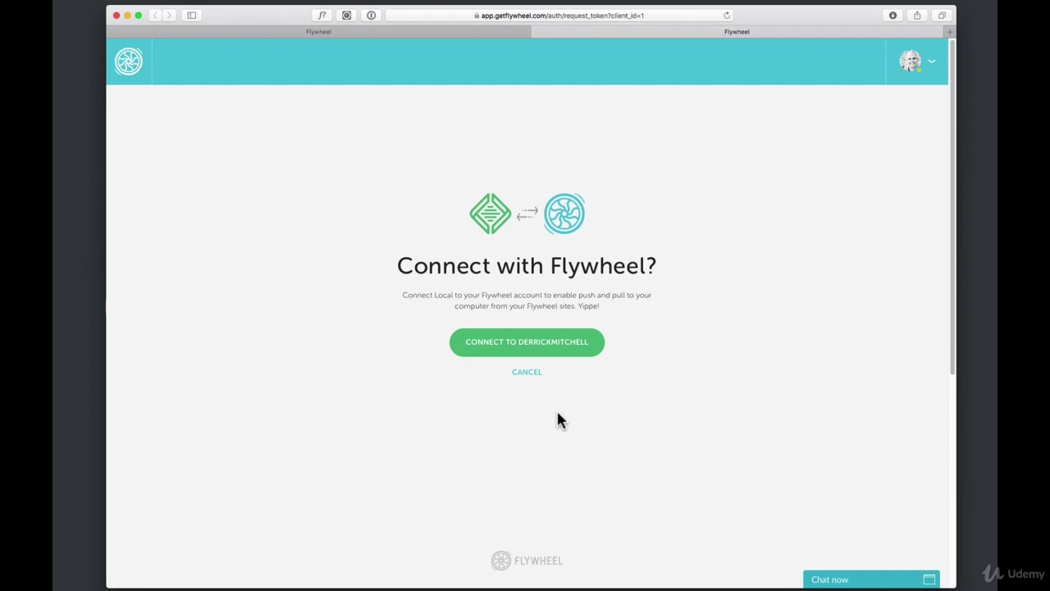
Connect Local to the Flywheel account and allow the browser to open Local
{"action": "left_click", "coordinate": [530, 353]}
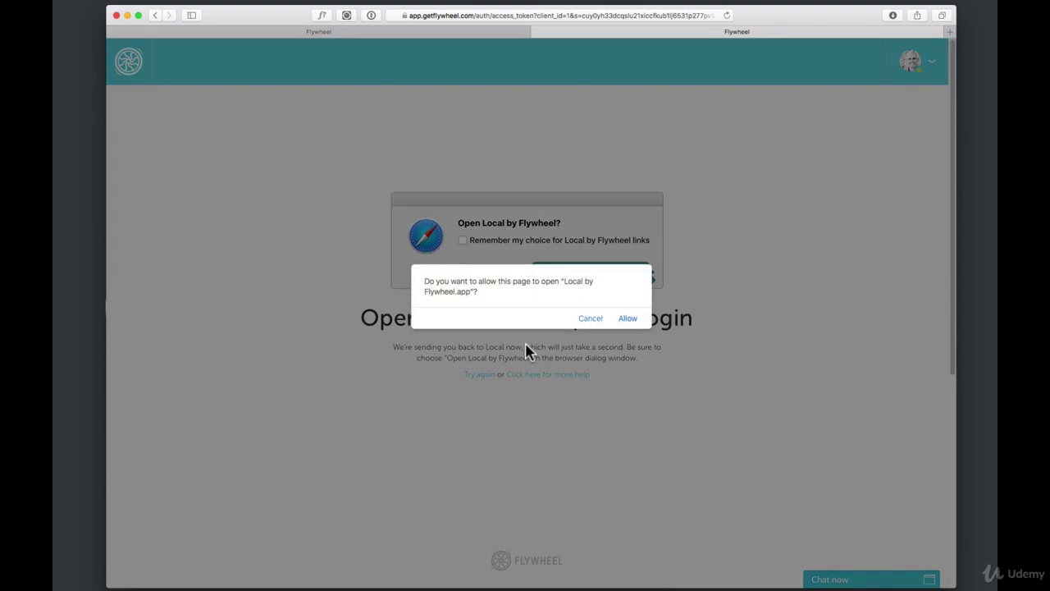
{"action": "left_click", "coordinate": [628, 320]}
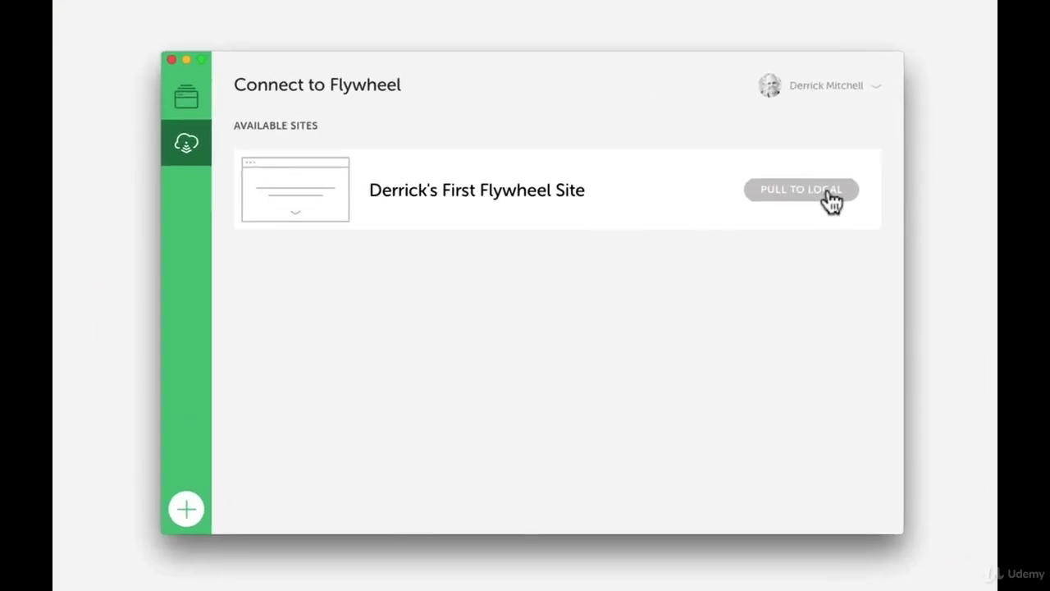
Cancel pulling the Flywheel site and open the salientblueprint local site's details
{"action": "left_click", "coordinate": [750, 245]}
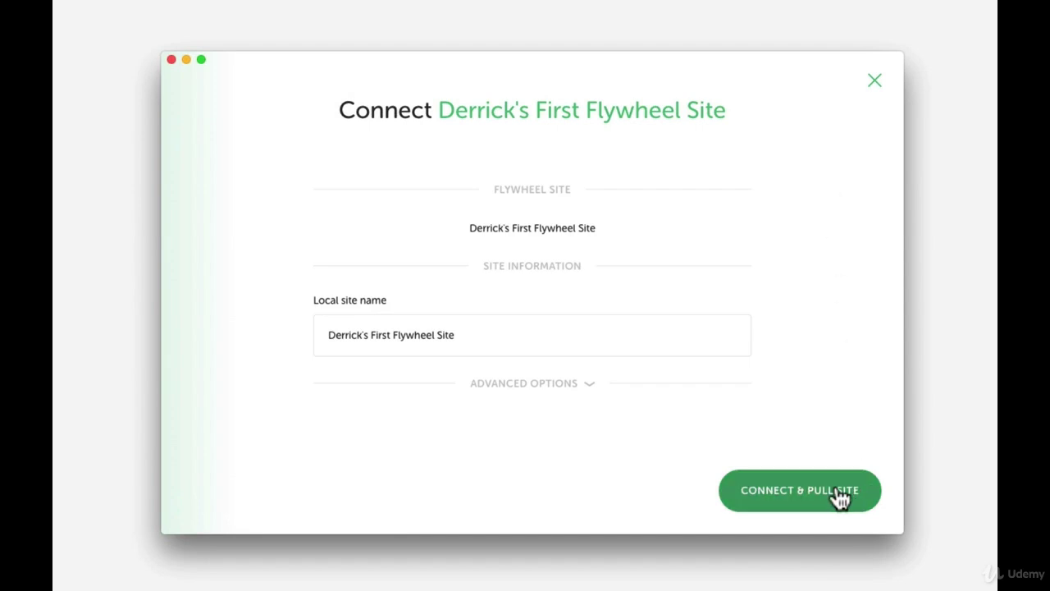
{"action": "left_click", "coordinate": [874, 81]}
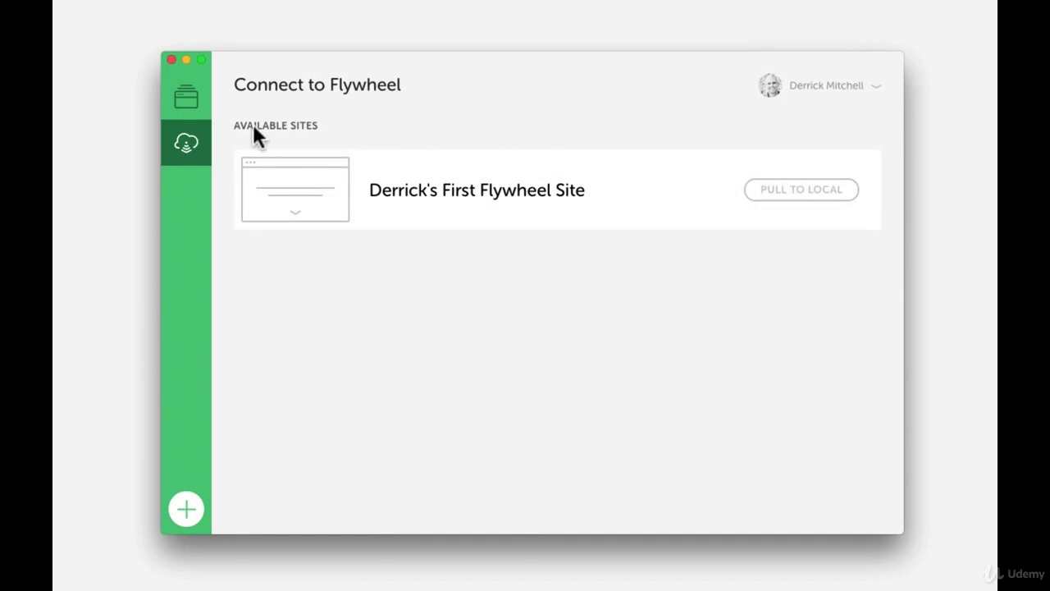
{"action": "left_click", "coordinate": [179, 102]}
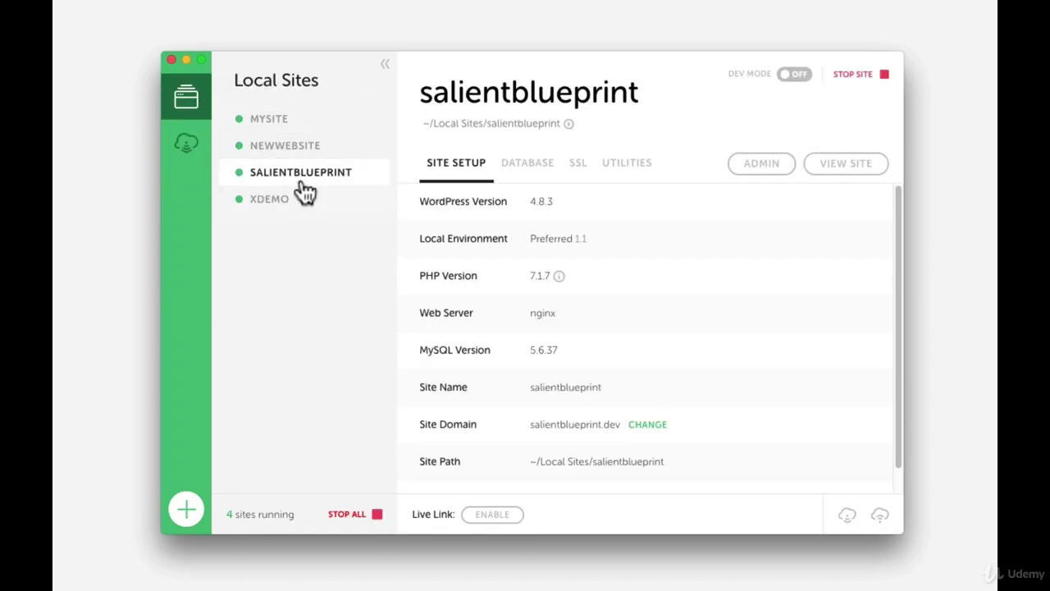
Push salientblueprint, database included, to the existing Flywheel site
{"action": "left_click", "coordinate": [880, 517]}
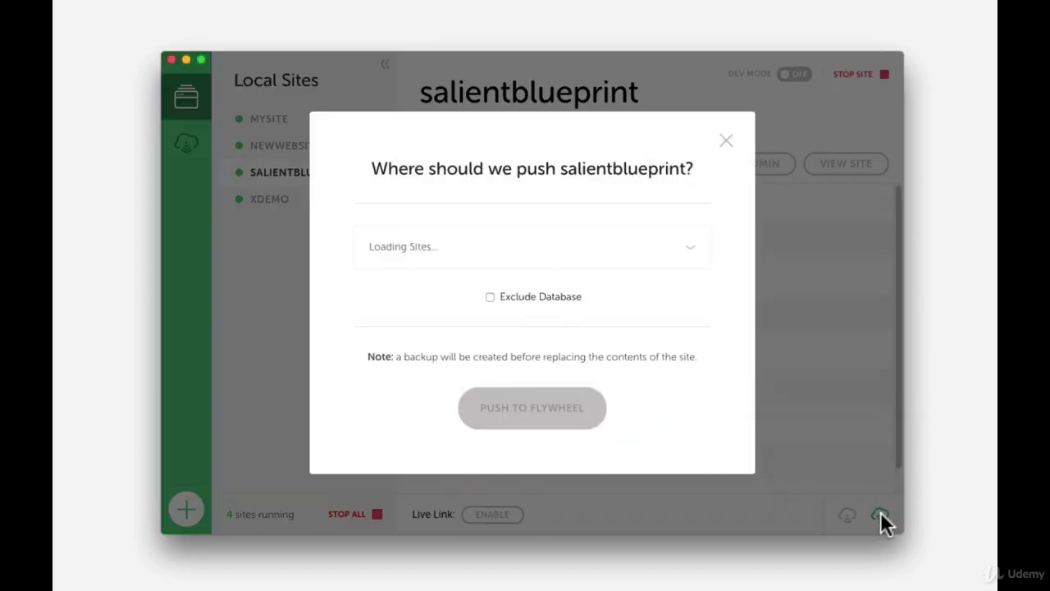
{"action": "left_click", "coordinate": [688, 251]}
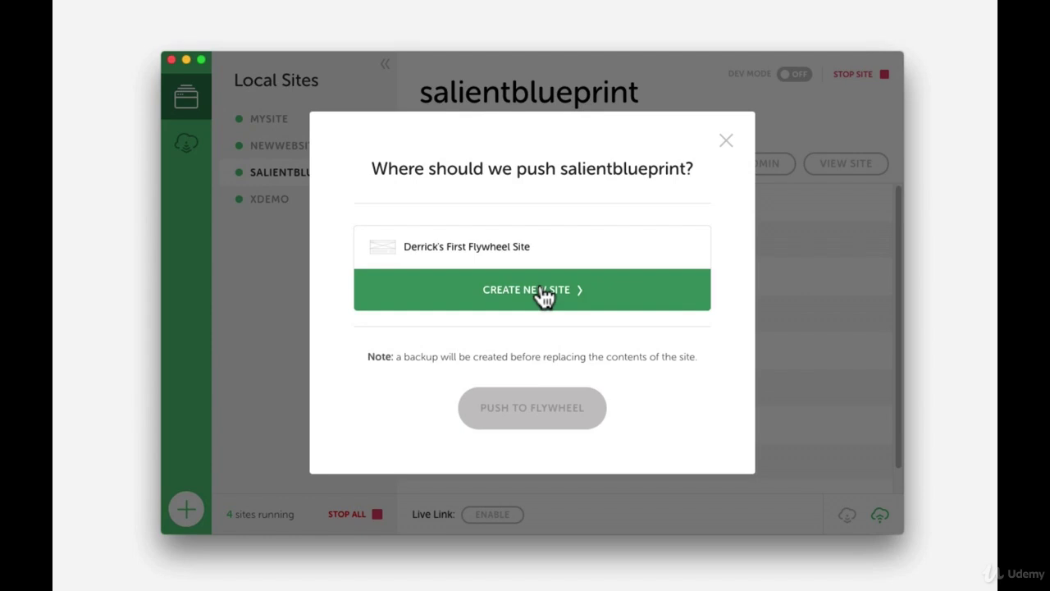
{"action": "left_click", "coordinate": [465, 254]}
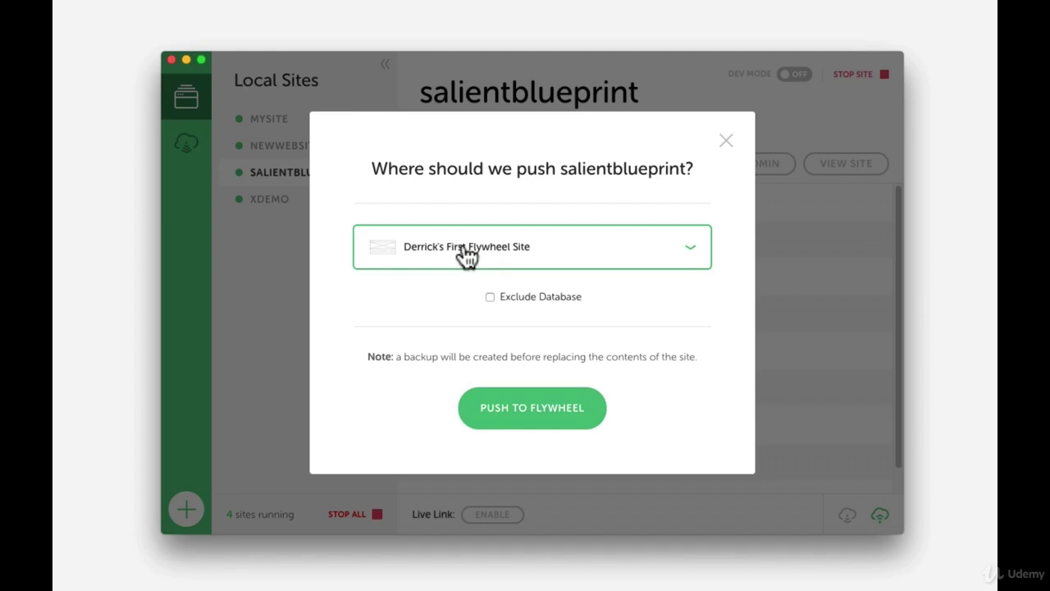
{"action": "left_click", "coordinate": [532, 413]}
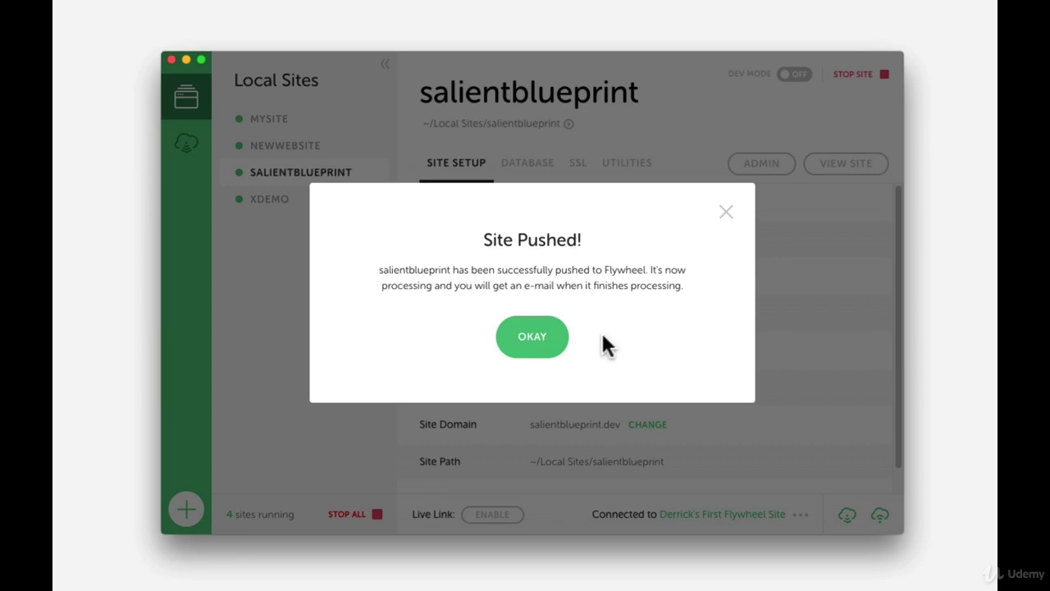
Dismiss the push confirmation and open the Flywheel site's live address from its dashboard
{"action": "left_click", "coordinate": [530, 343]}
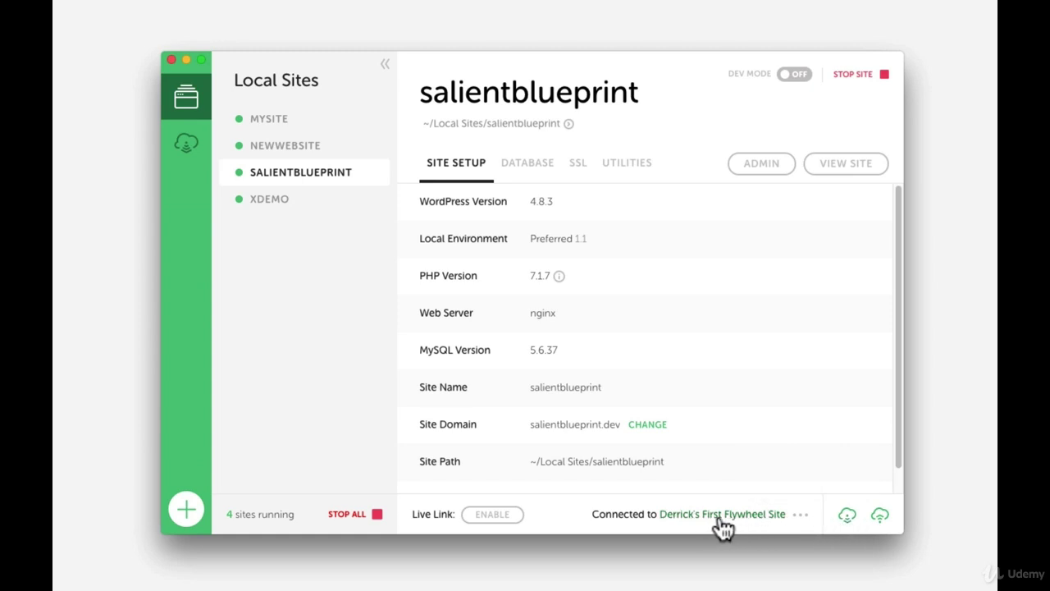
{"action": "left_click", "coordinate": [749, 517]}
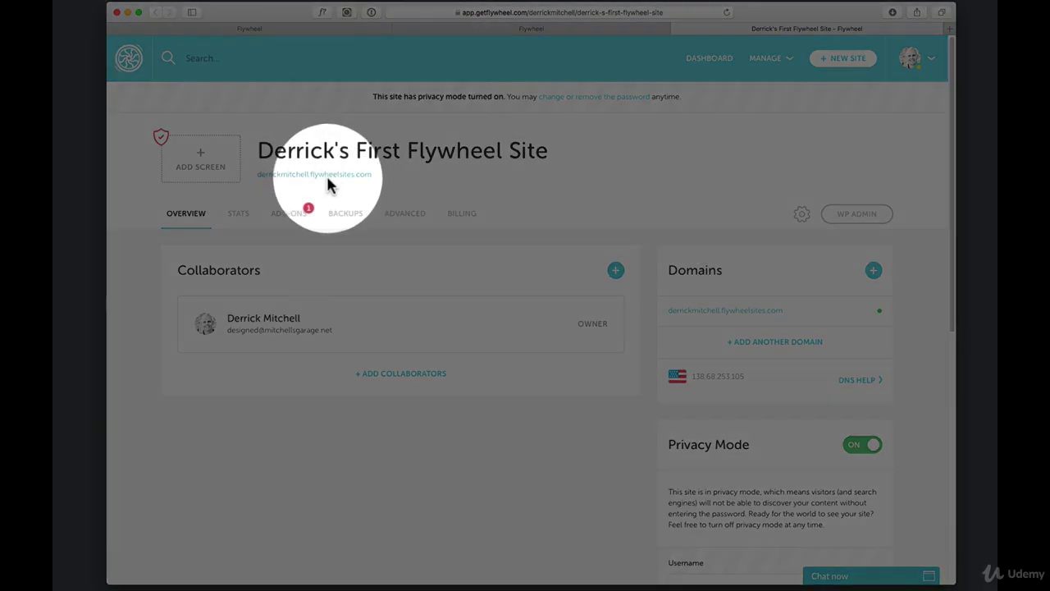
{"action": "left_click", "coordinate": [327, 174]}
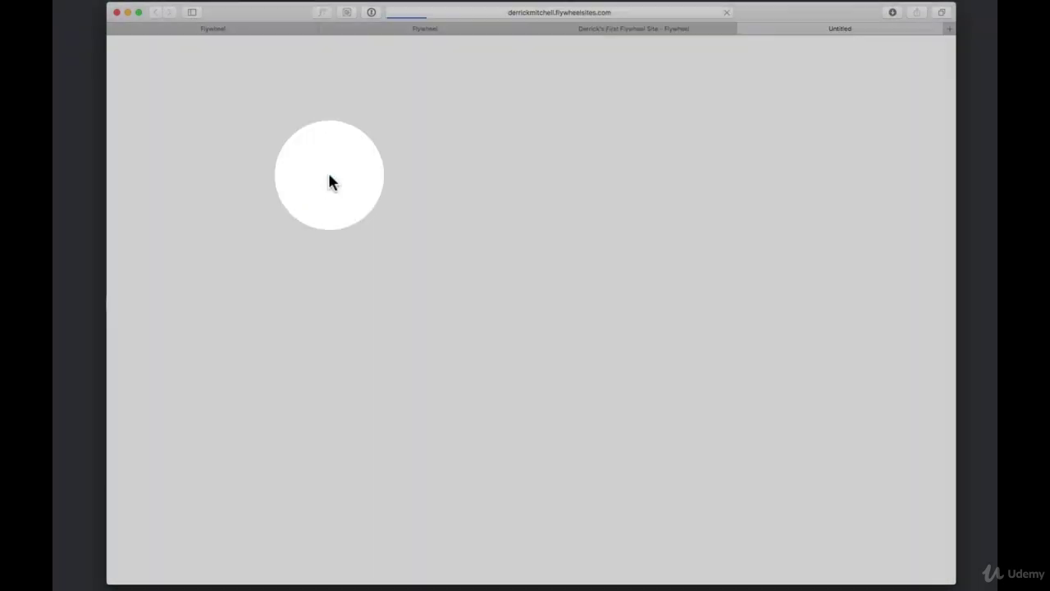